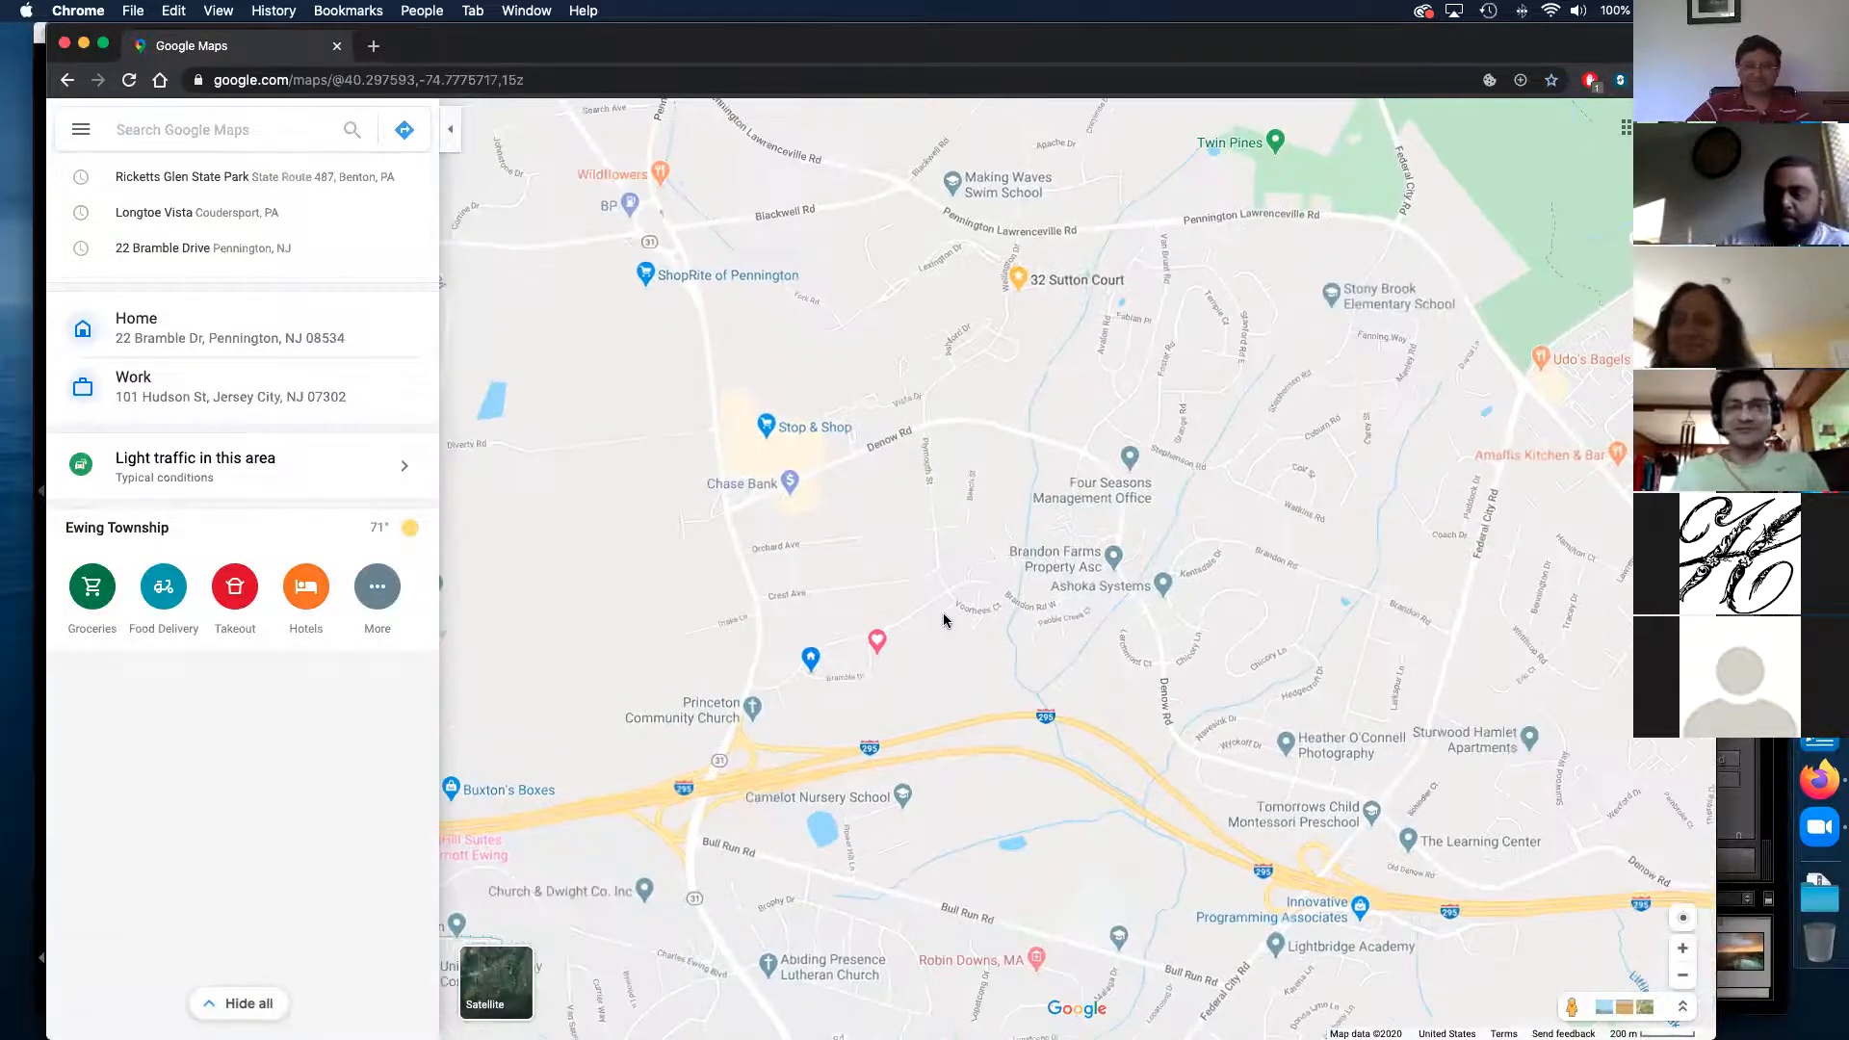
- Examine the map from the Ewing Township area south along New Jersey to the Cape May peninsula
scroll(942, 625, down, 3)
scroll(942, 620, down, 3)
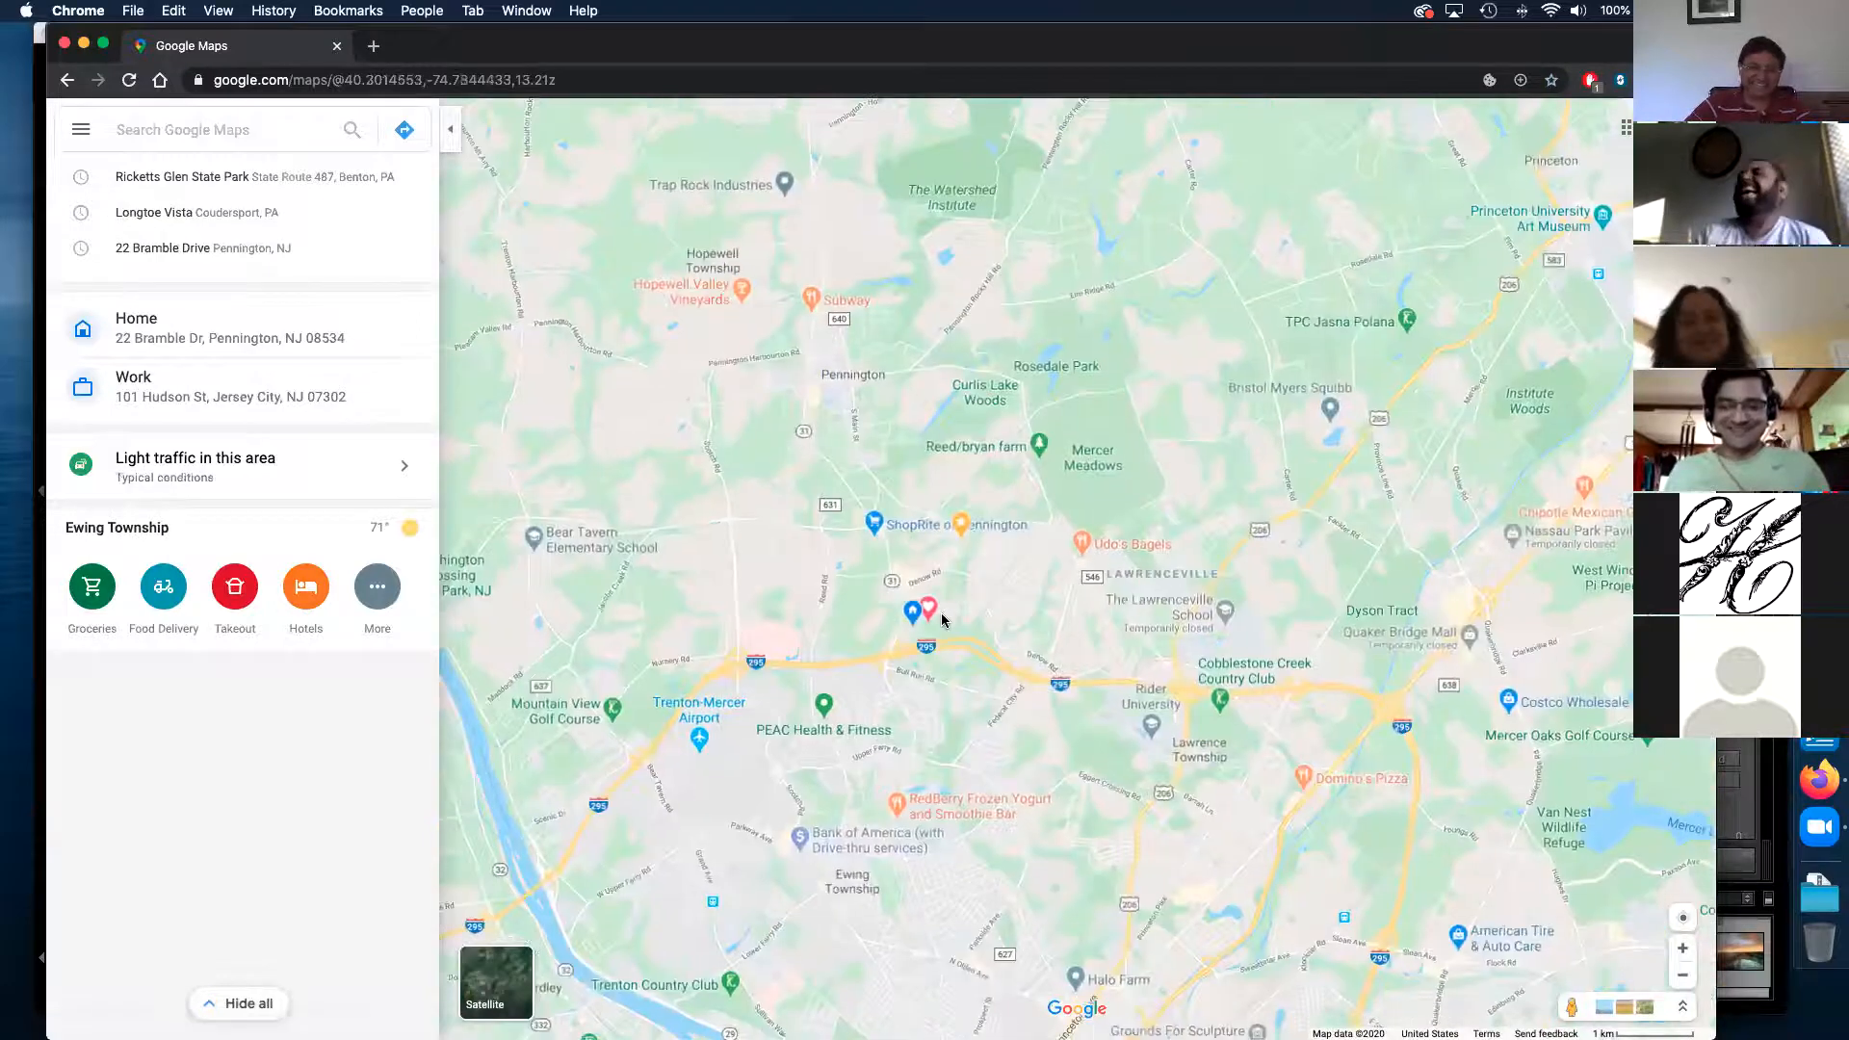
scroll(967, 696, down, 3)
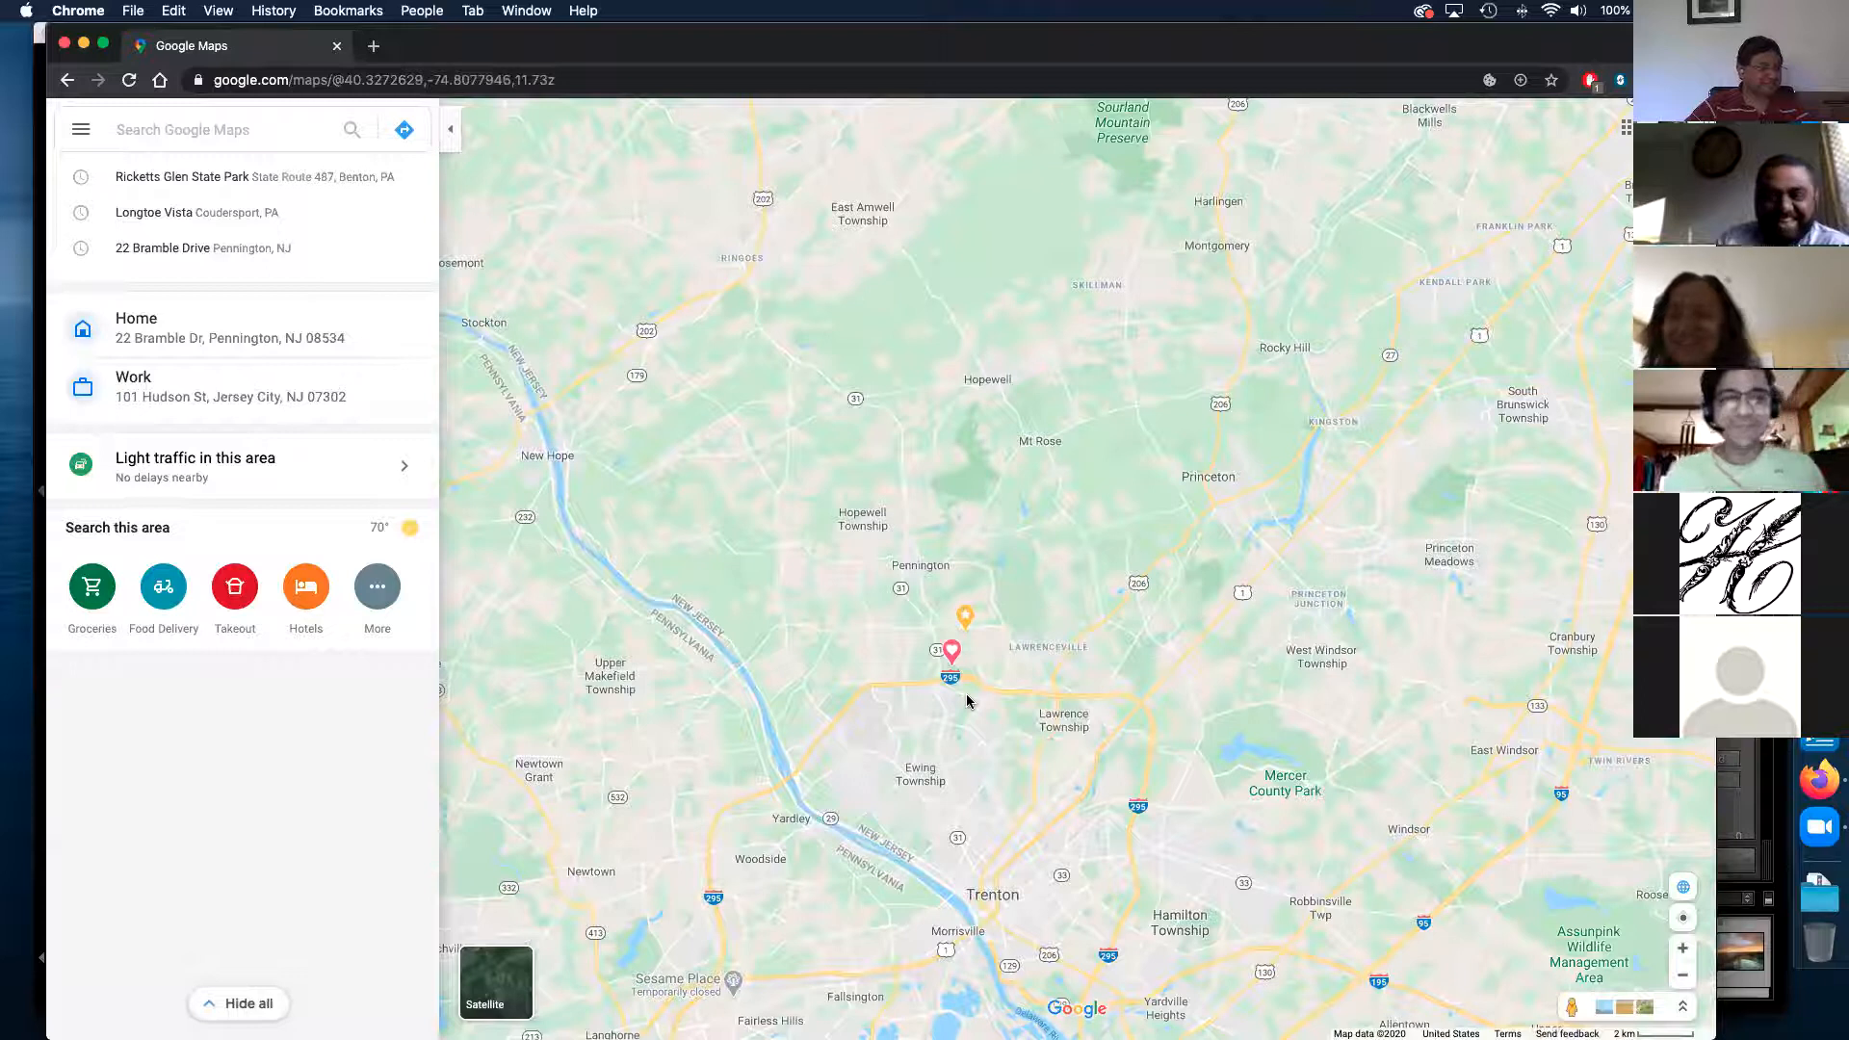
drag(1007, 809, 969, 569)
drag(1152, 771, 1015, 555)
scroll(1030, 674, down, 3)
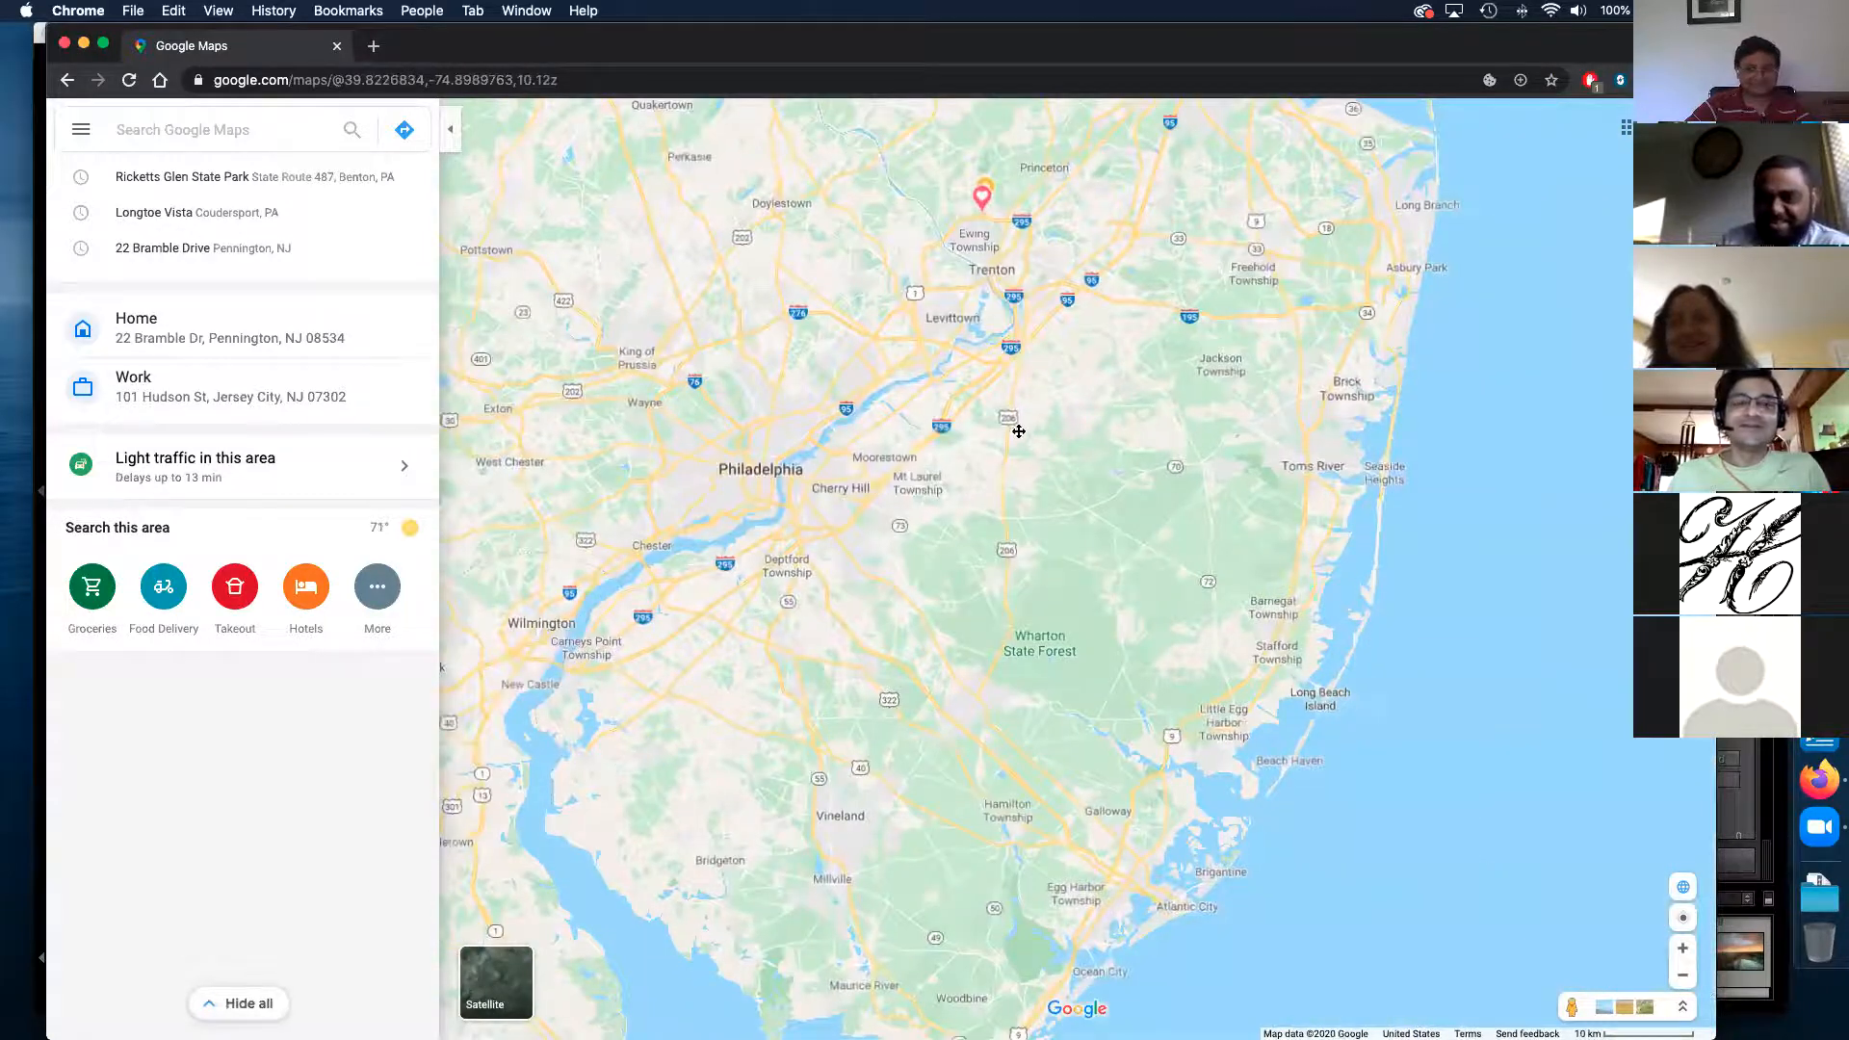
scroll(1012, 462, down, 5)
scroll(1008, 497, up, 4)
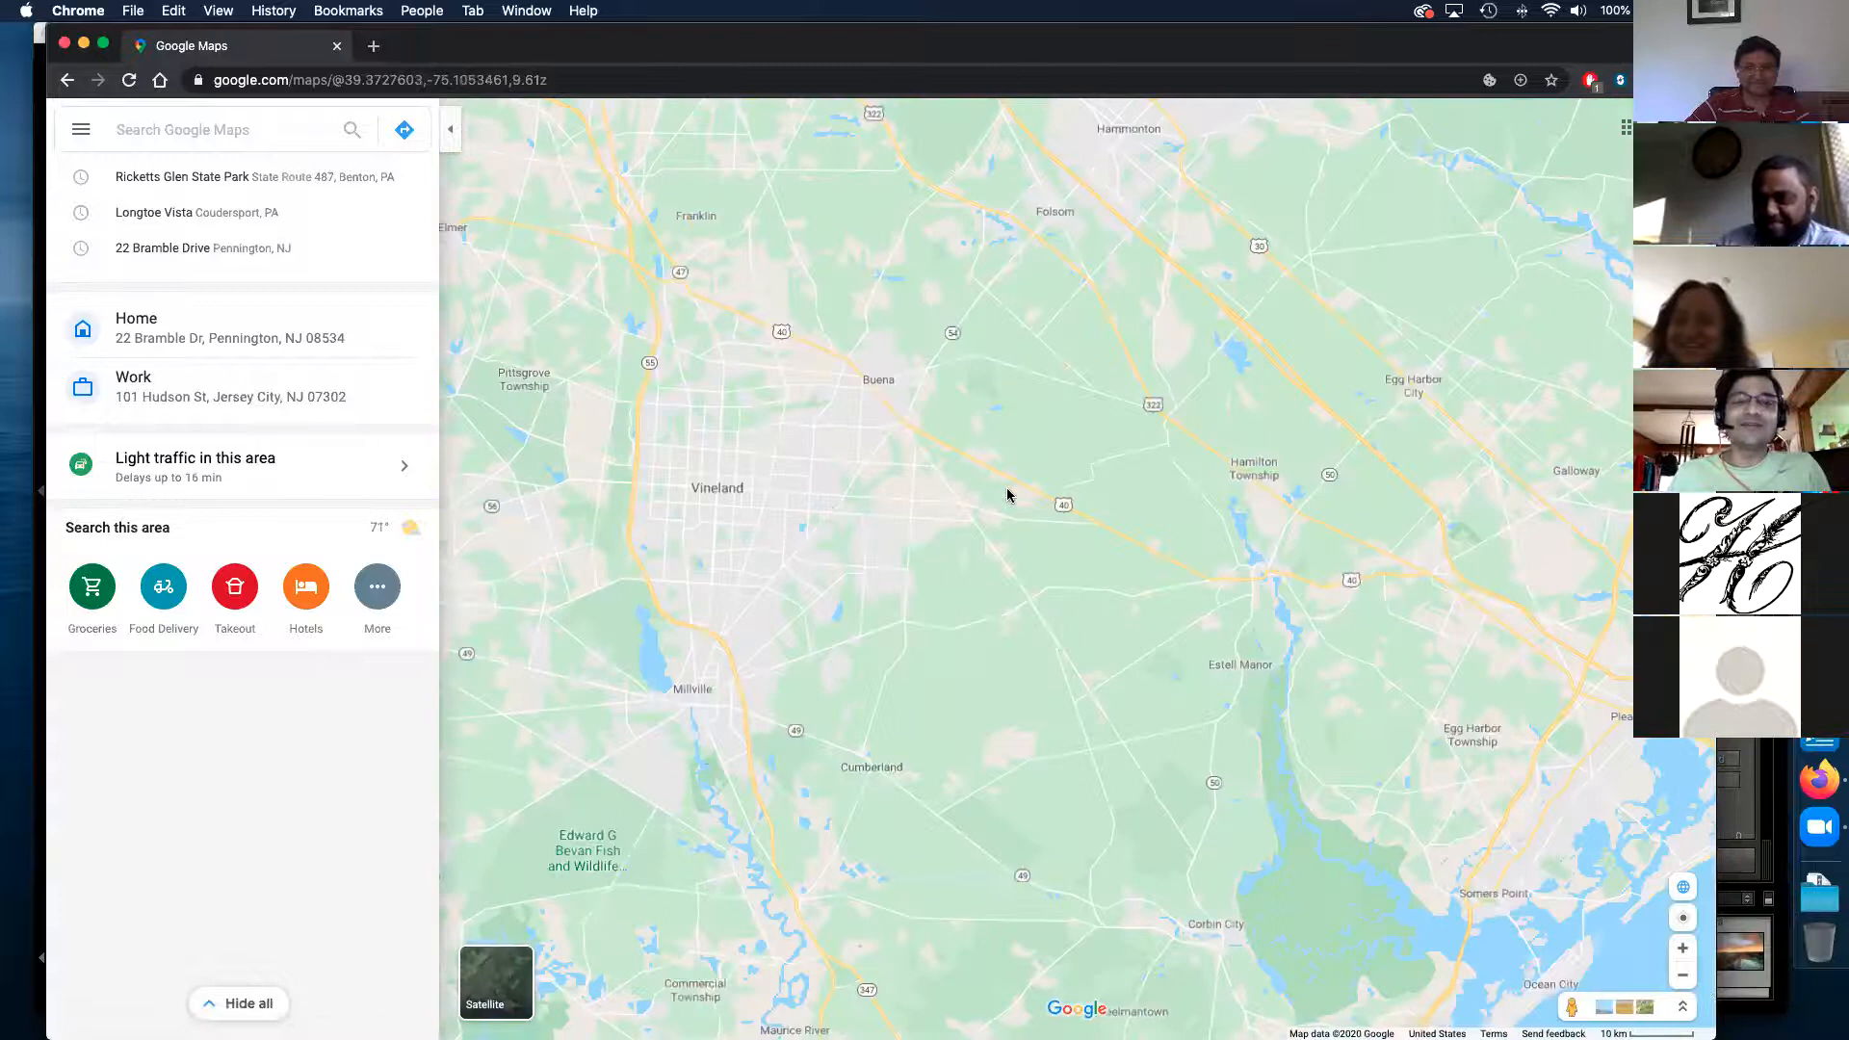
scroll(1012, 564, down, 3)
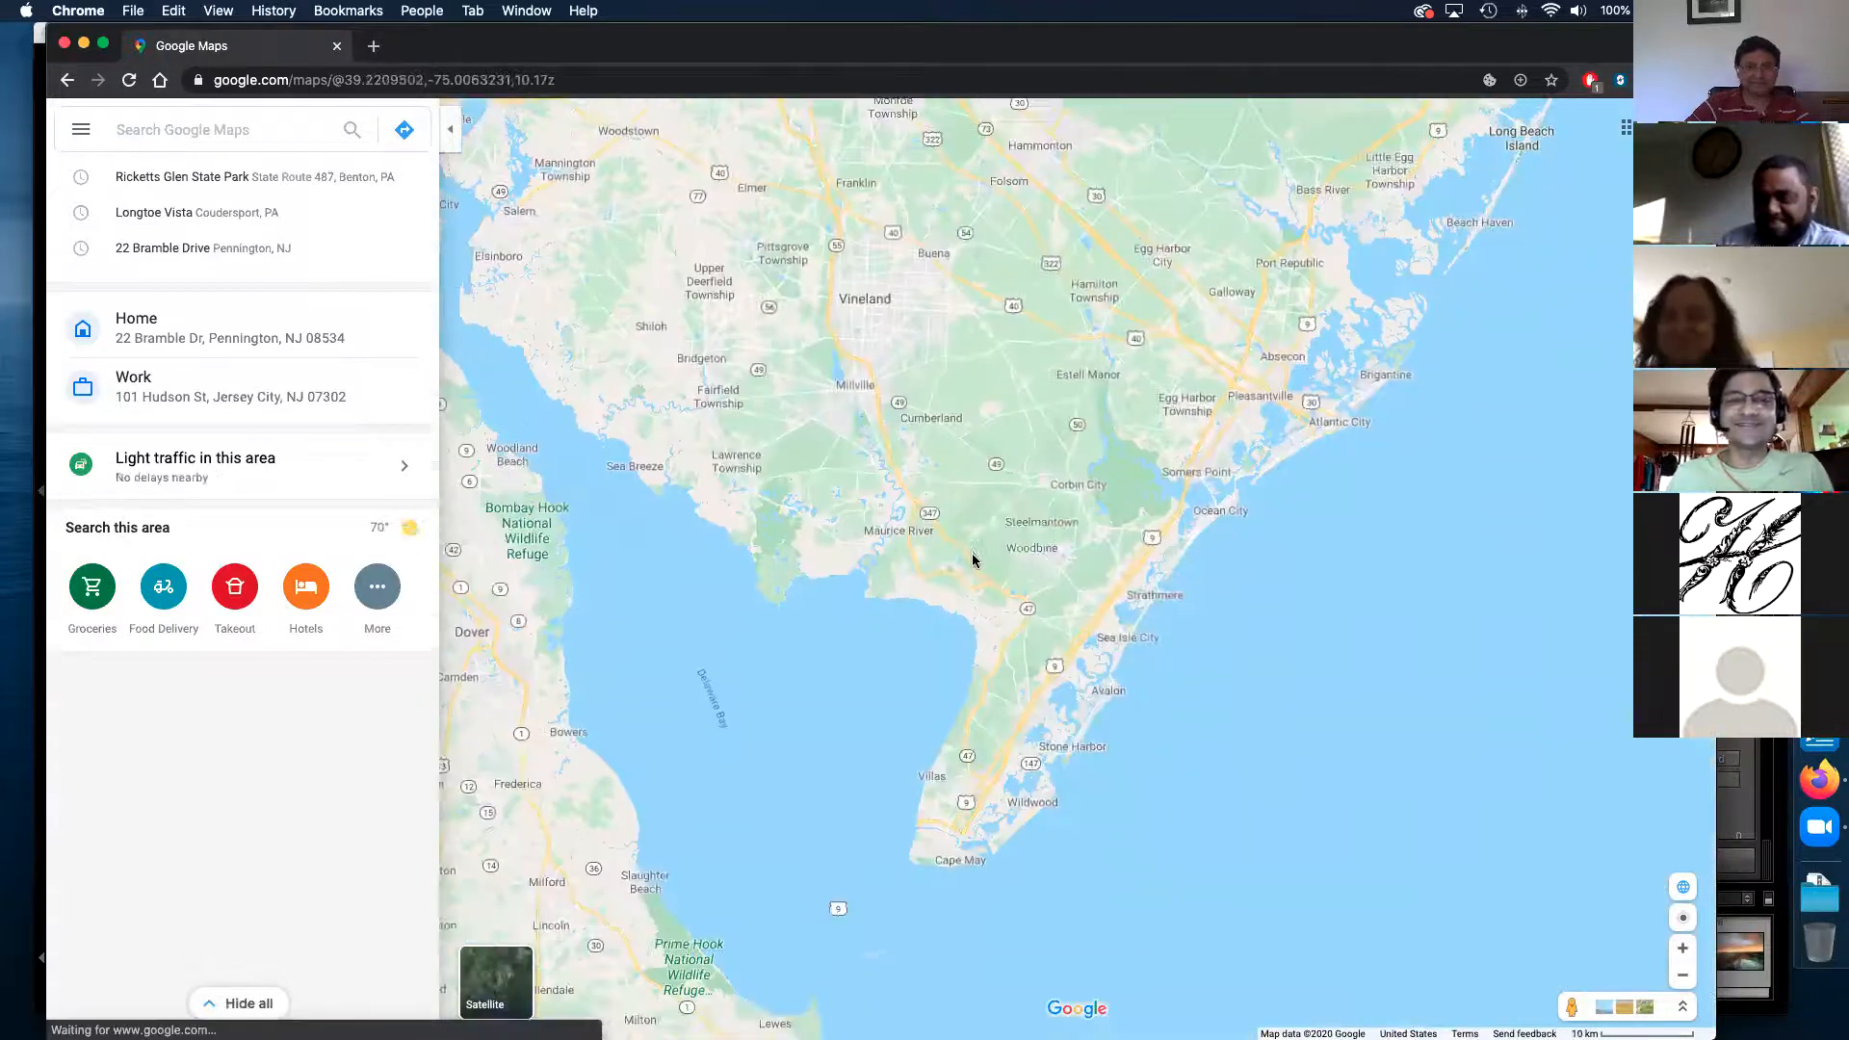
scroll(973, 561, up, 1)
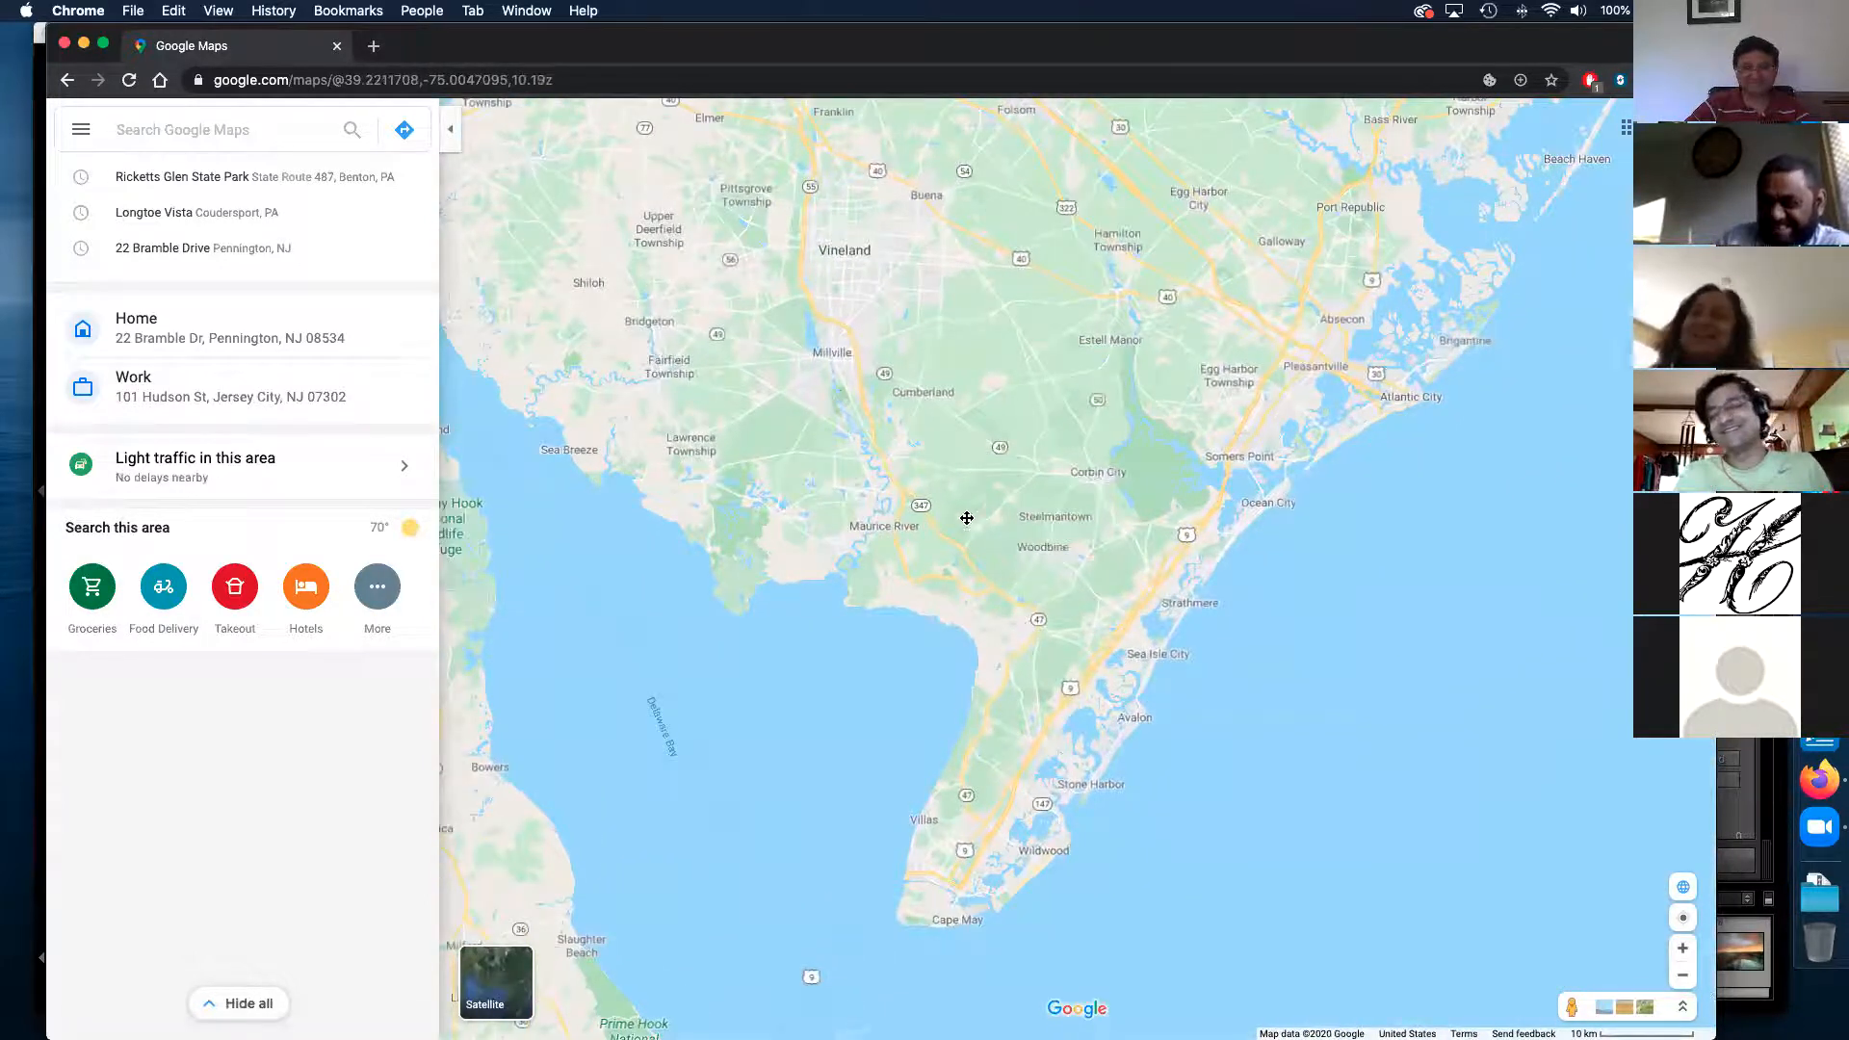
scroll(966, 518, up, 1)
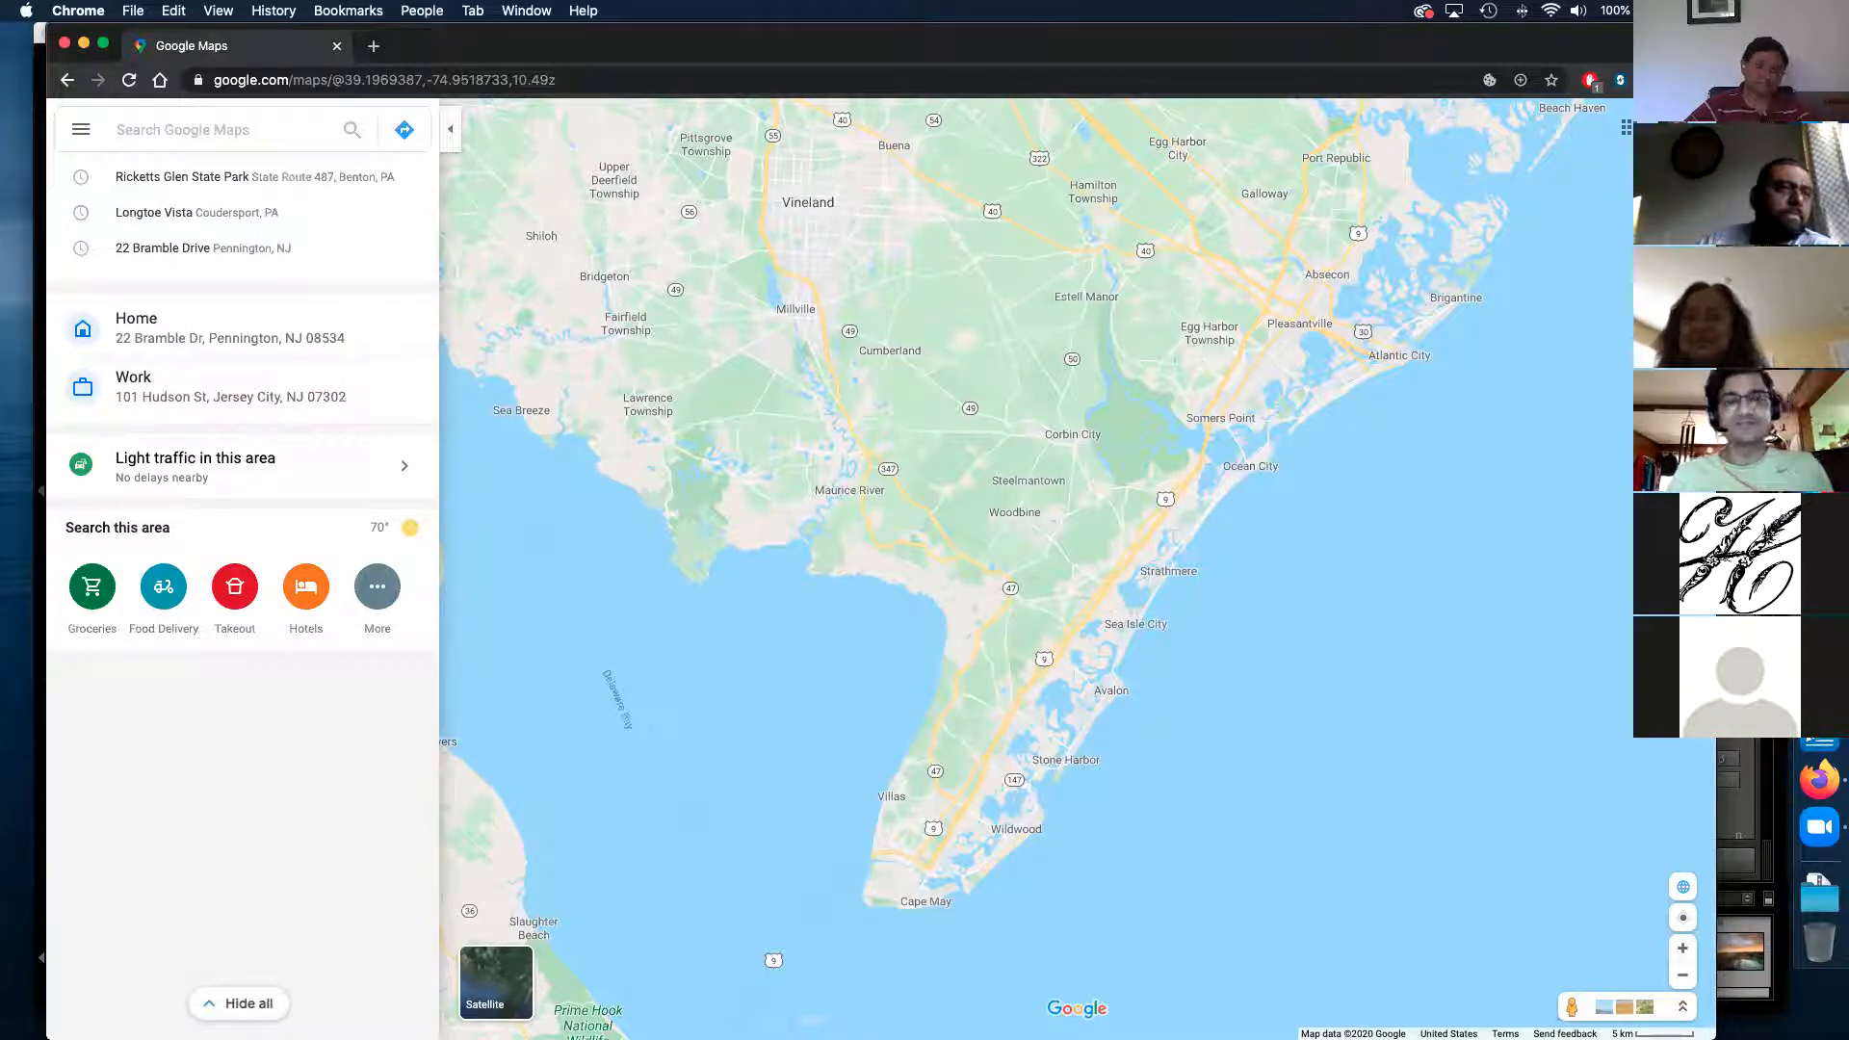
drag(976, 762, 998, 689)
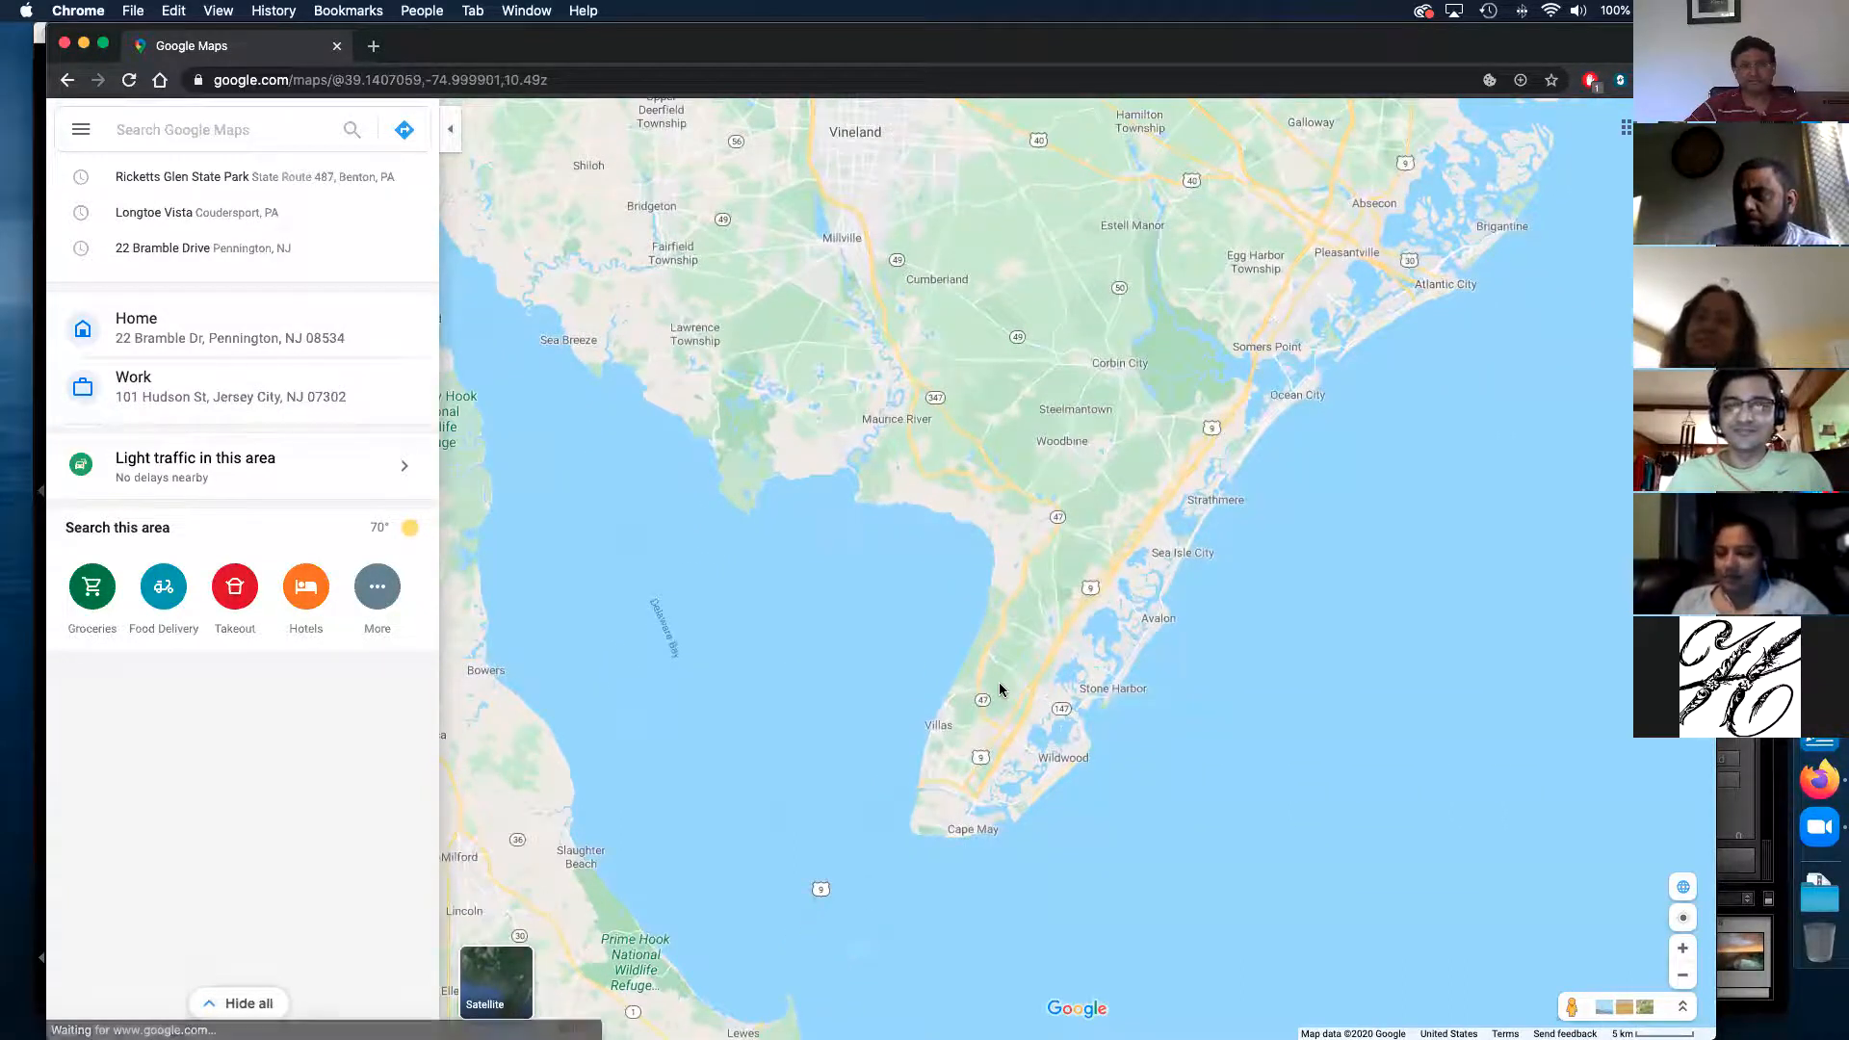
scroll(990, 673, up, 2)
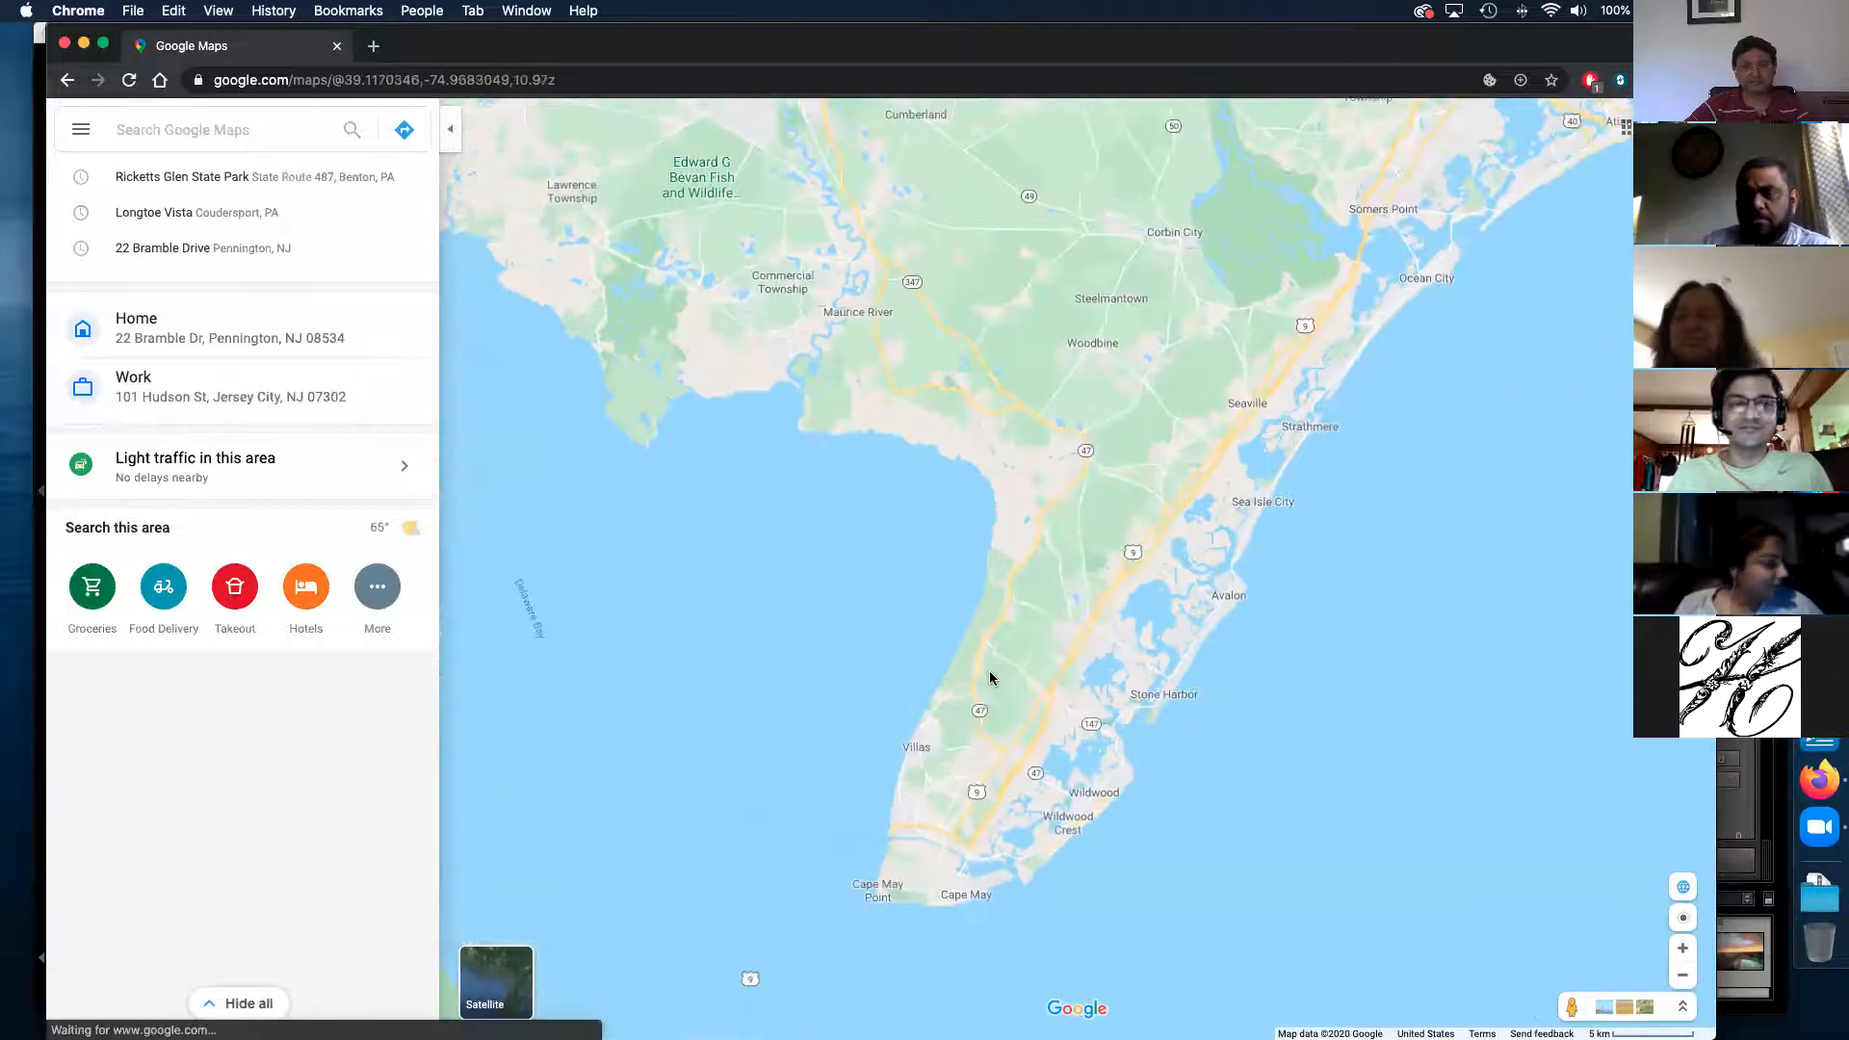
drag(1008, 645, 1023, 611)
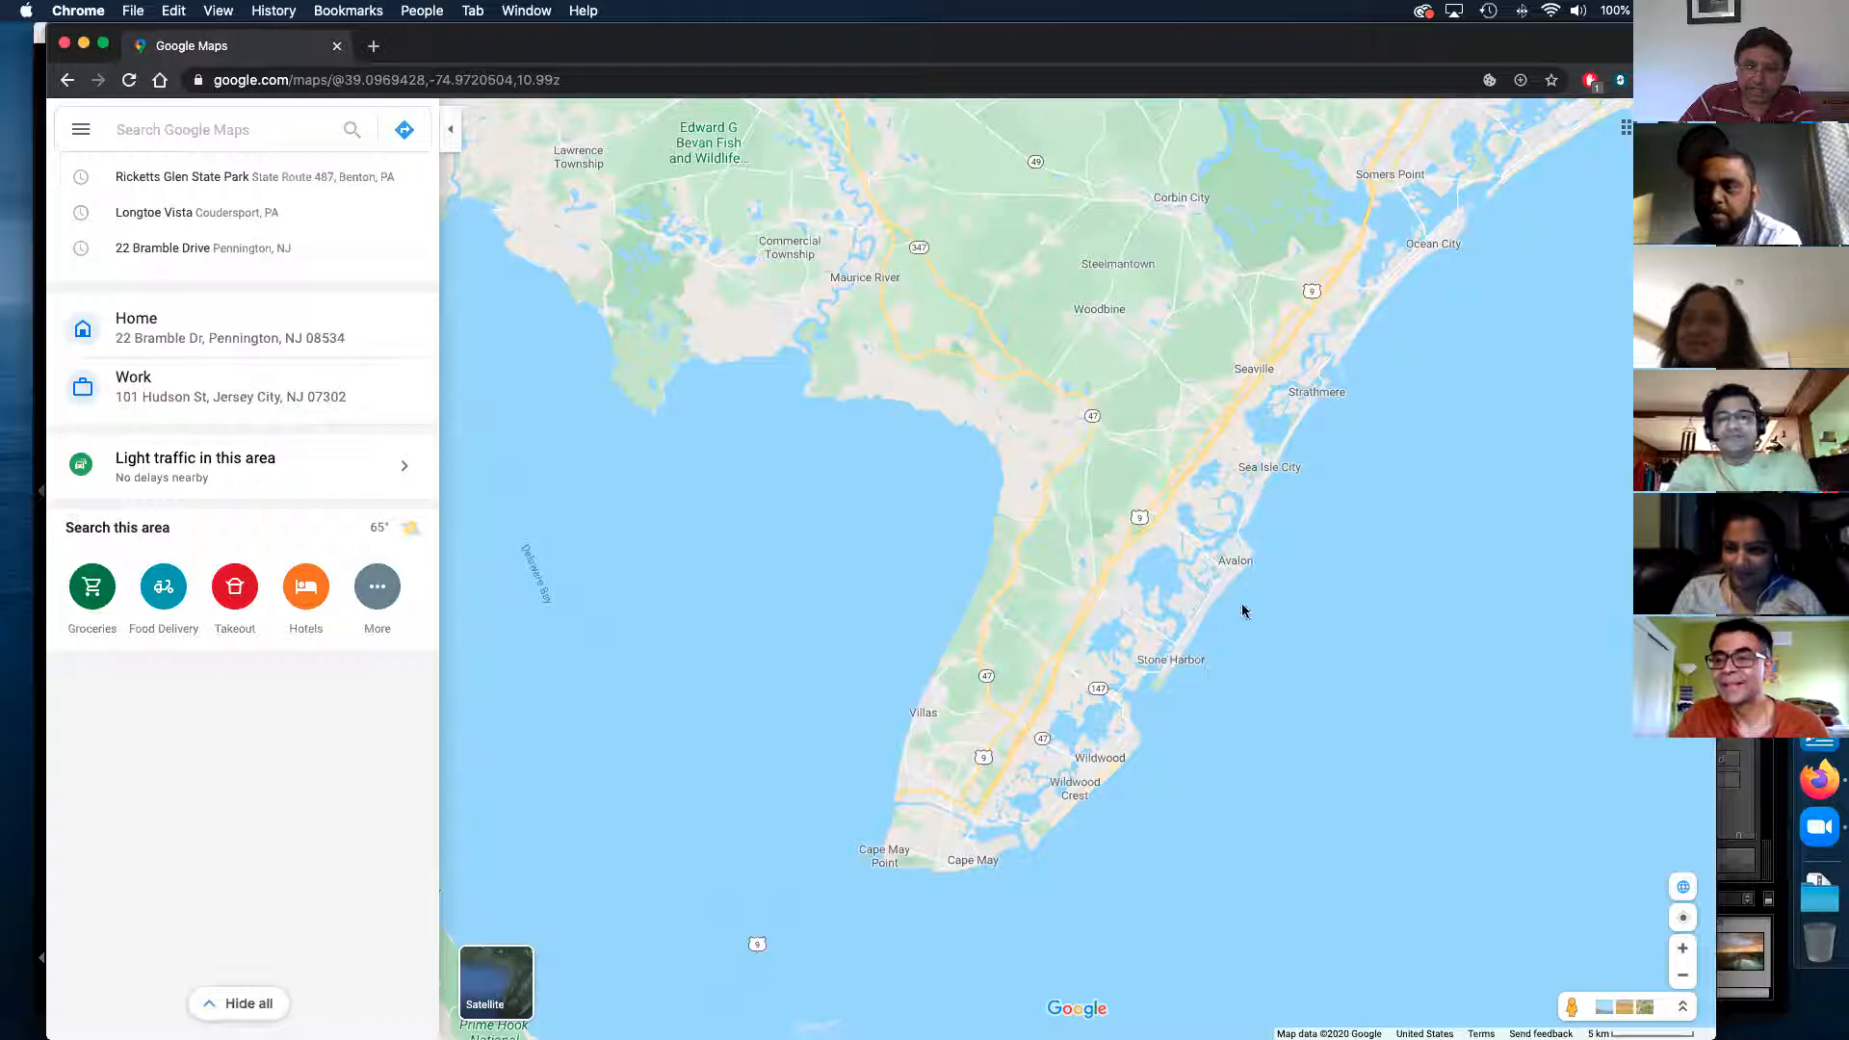
- Locate East Point Lighthouse on the Delaware Bay shore near Heislerville Wildlife Management Area and preview its place card
scroll(1273, 572, up, 1)
scroll(1274, 572, up, 1)
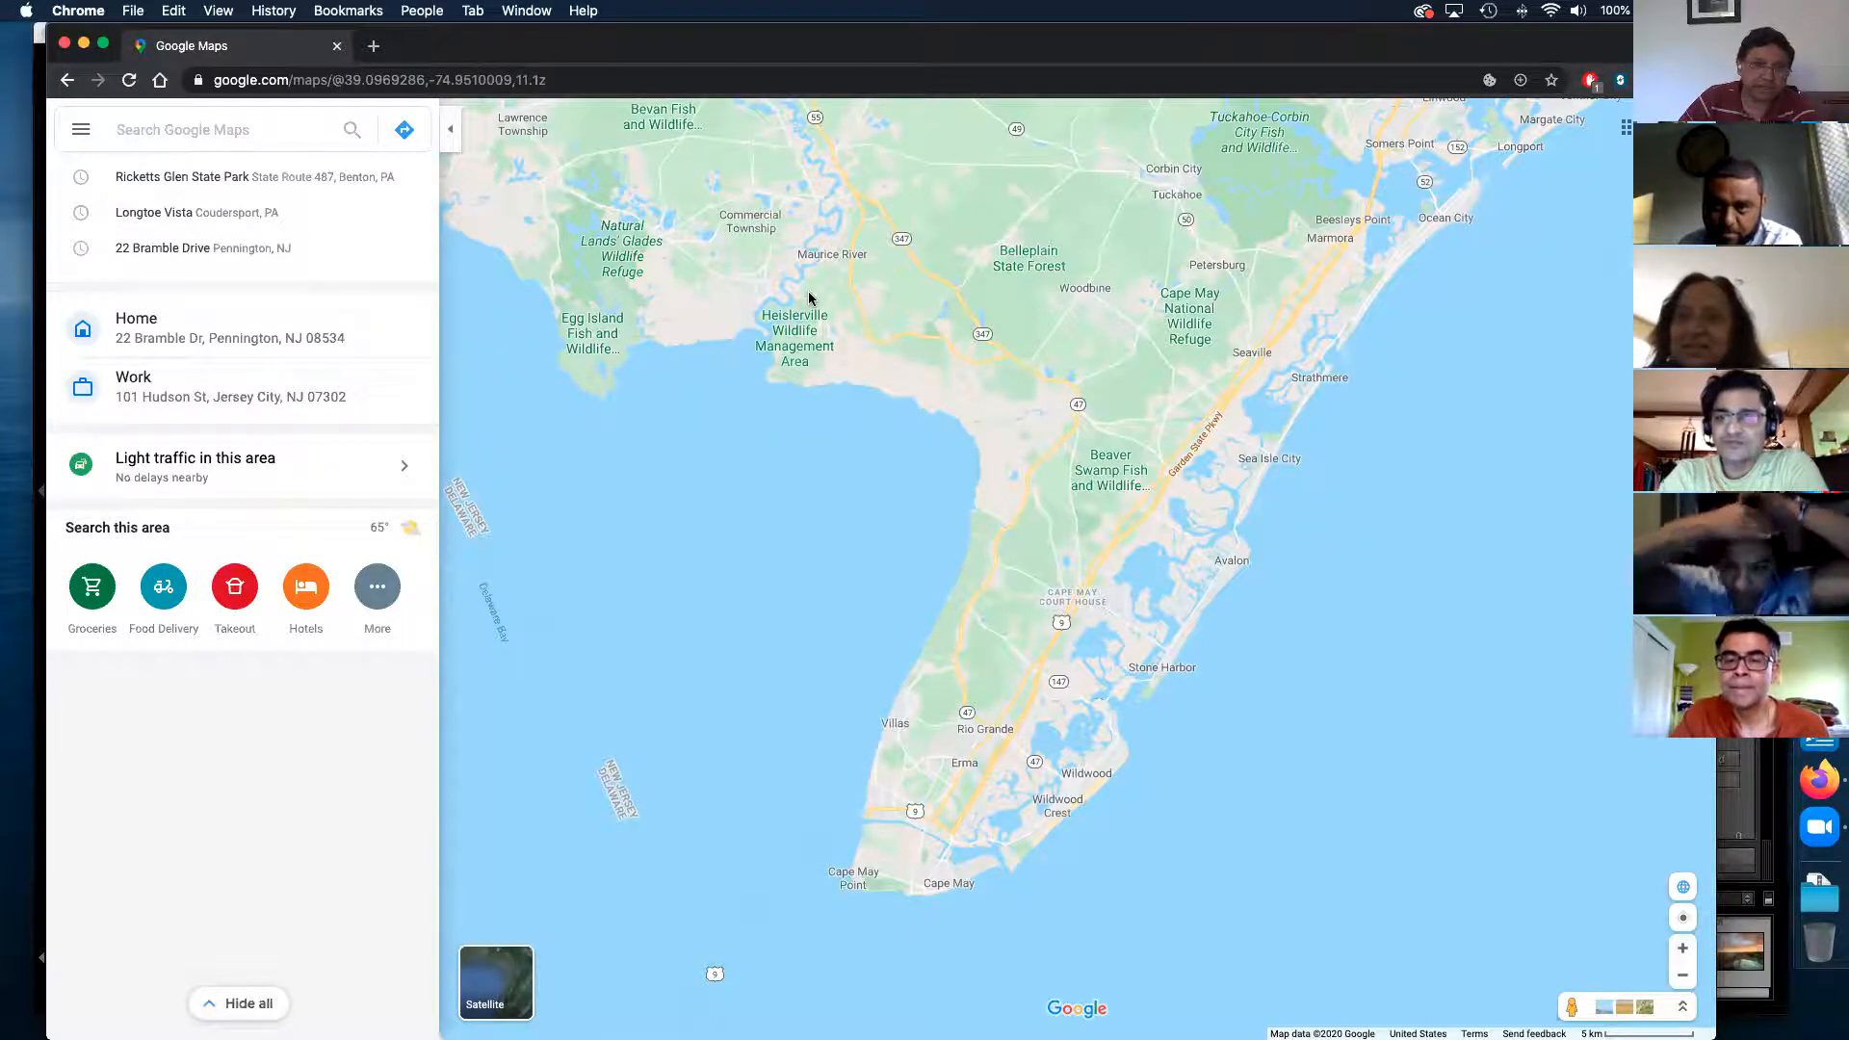
scroll(844, 396, up, 3)
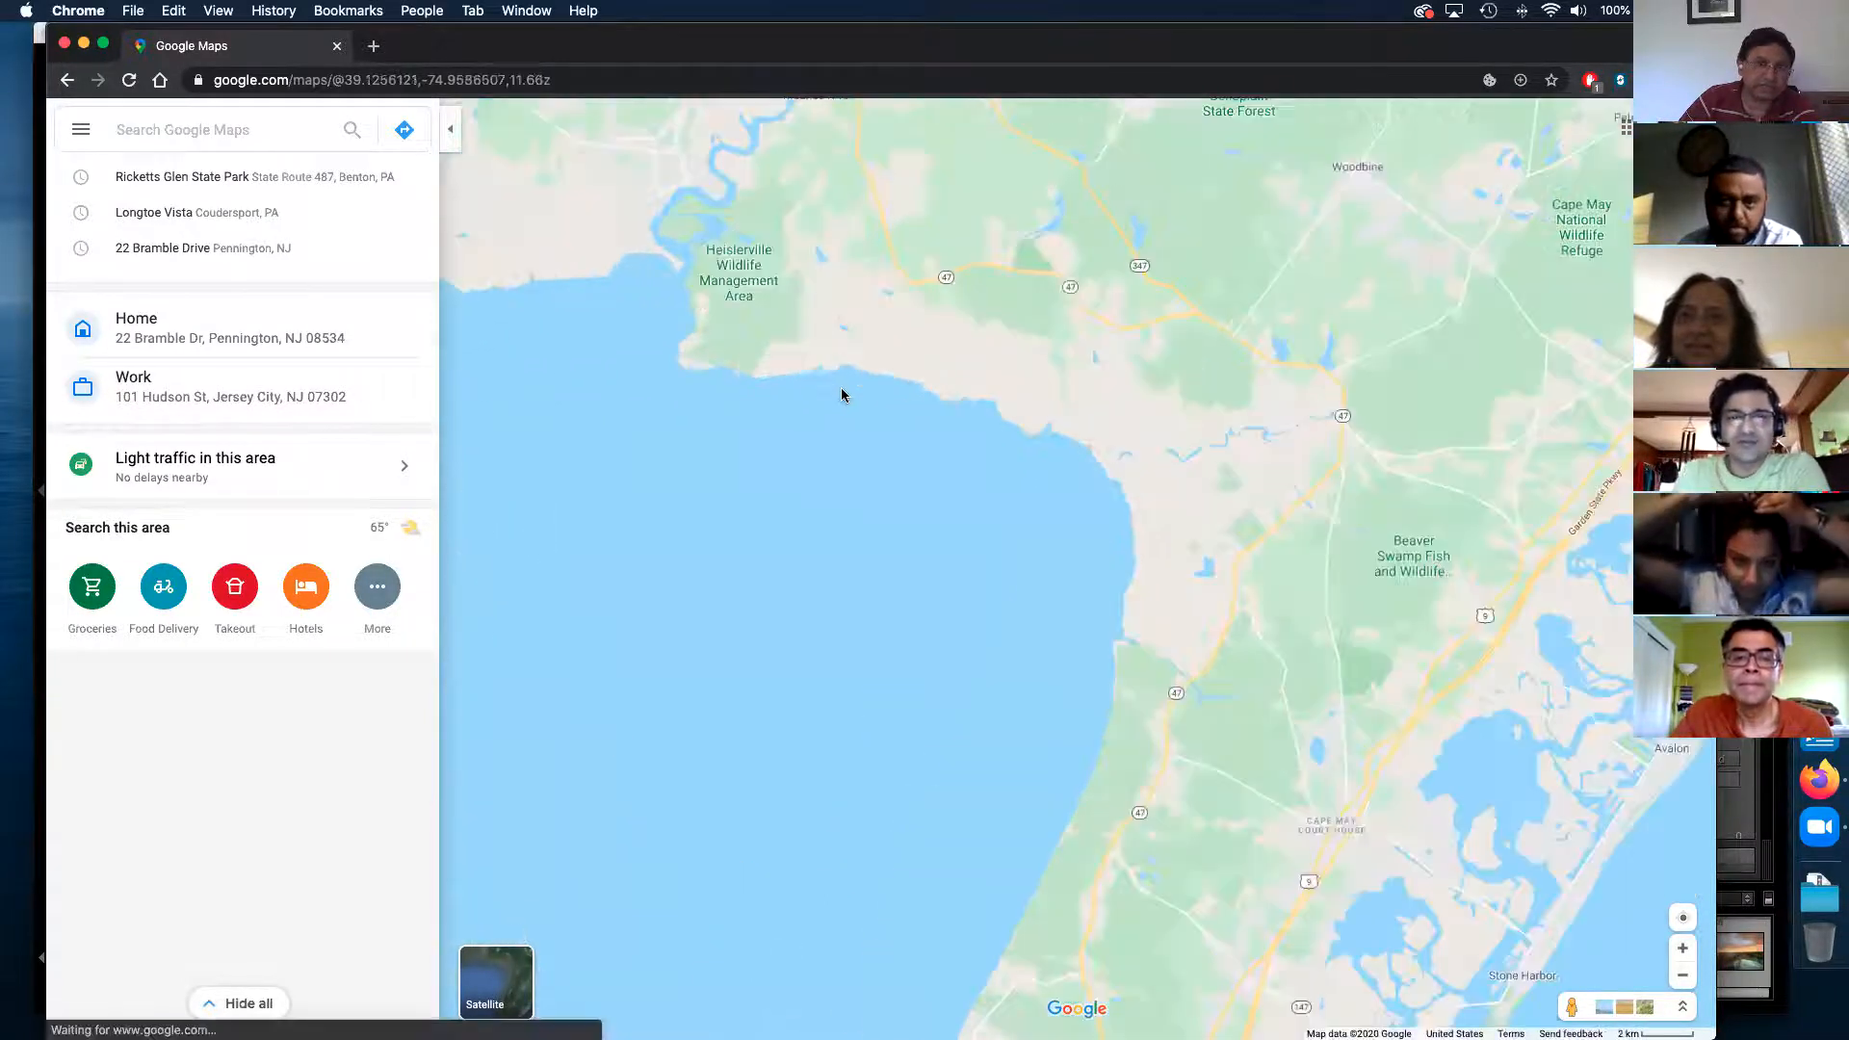
scroll(668, 376, up, 3)
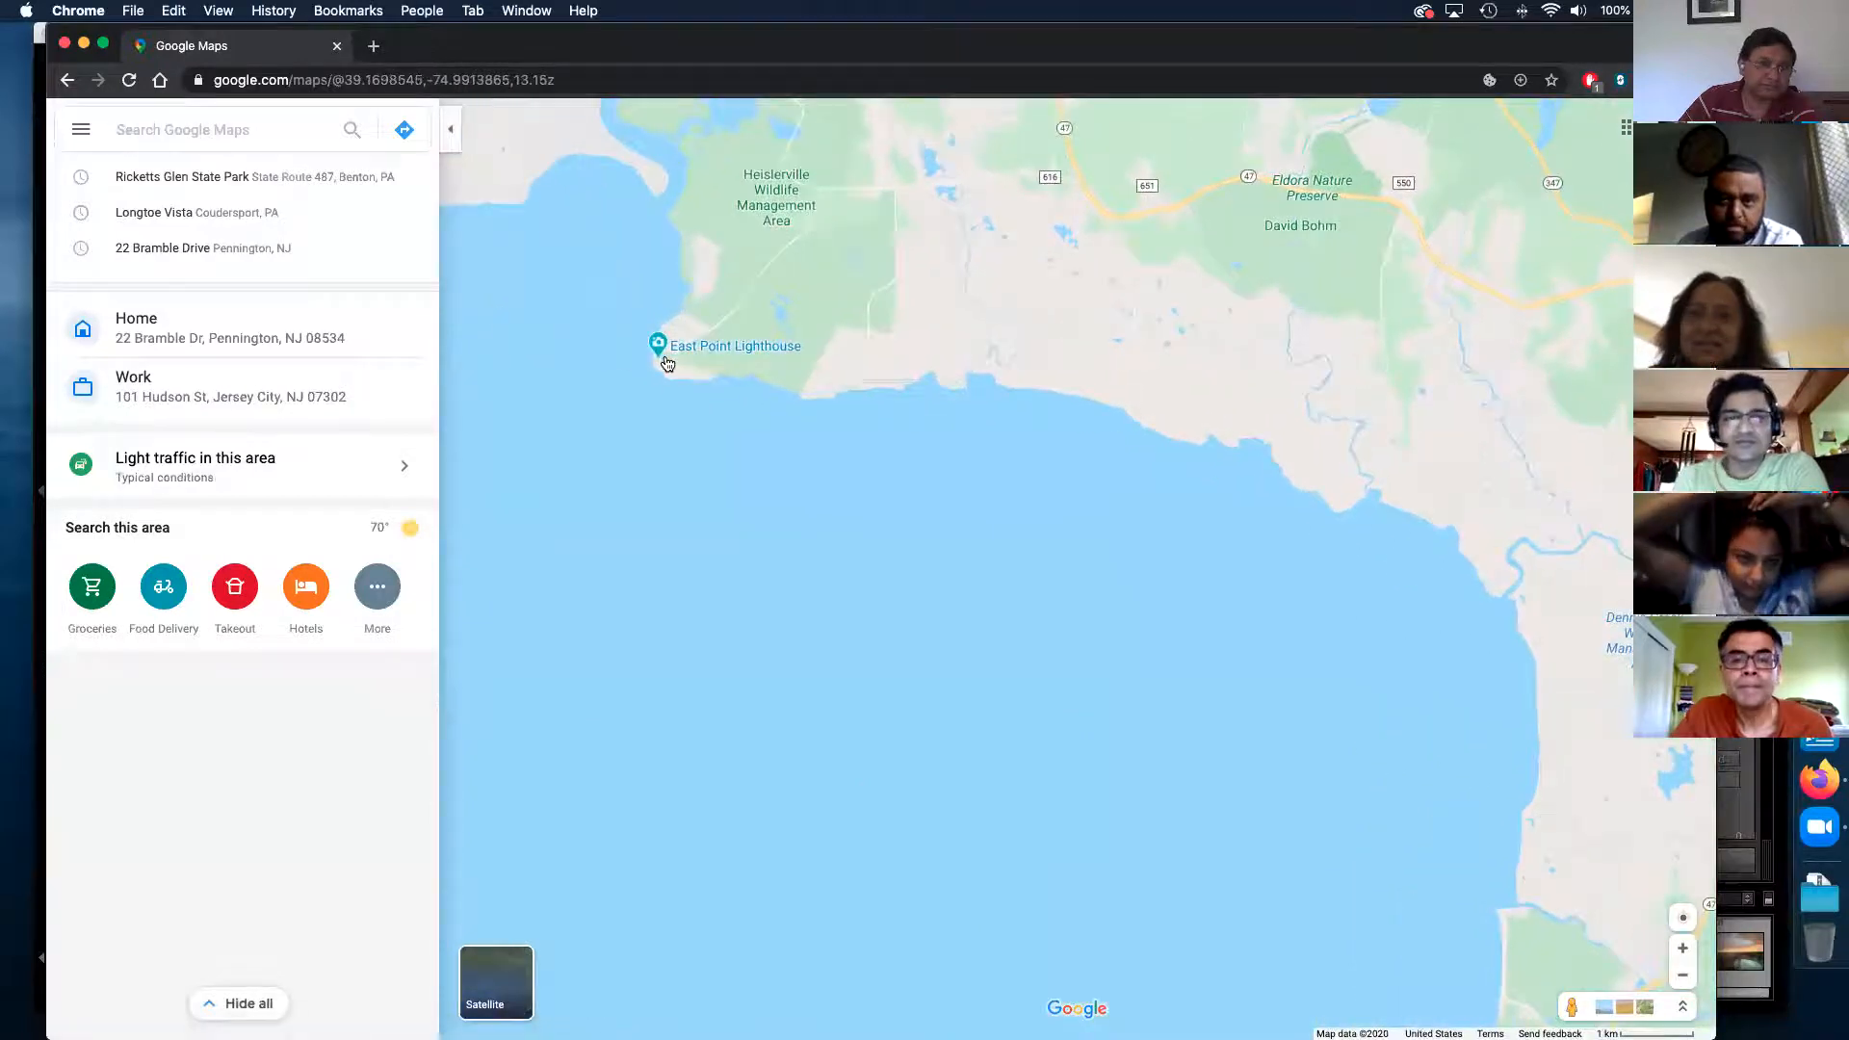
mouse_move(660, 359)
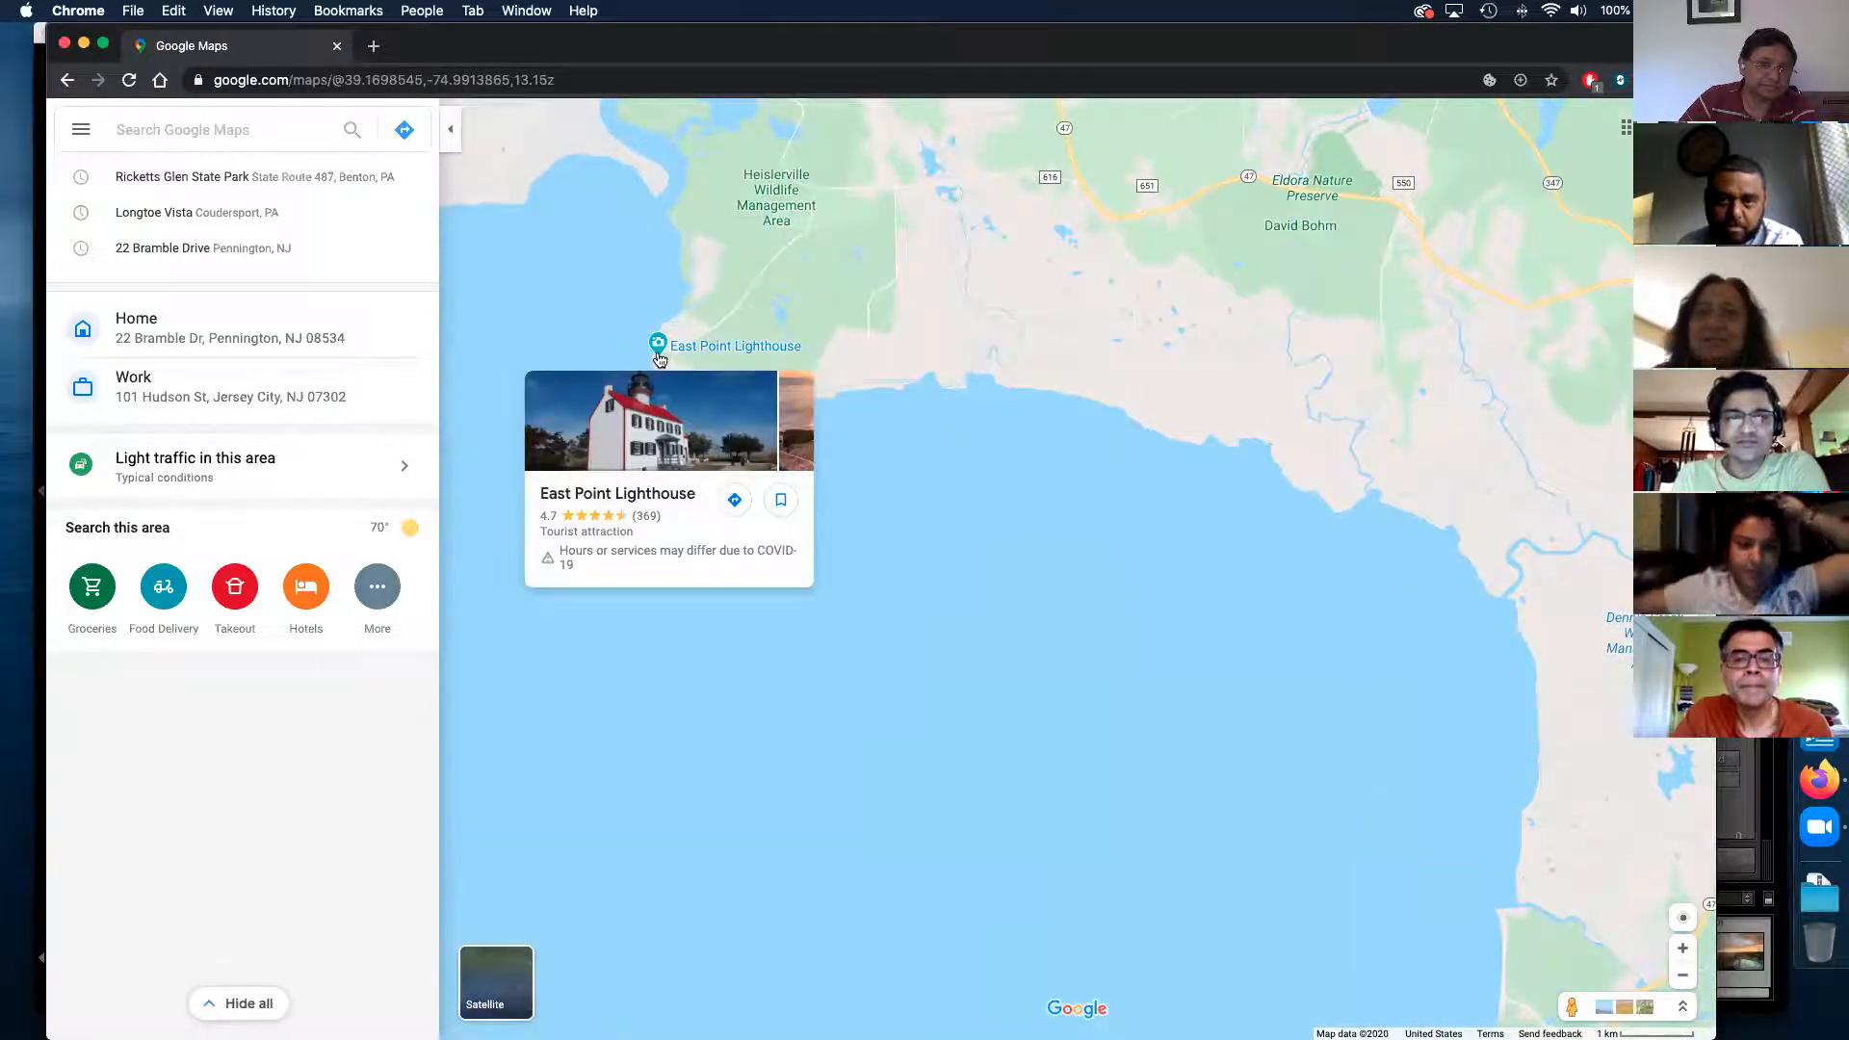
- Examine the coastline around the Cape May peninsula, from the Atlantic side near Avalon across to the Delaware Bay shore
scroll(941, 508, down, 3)
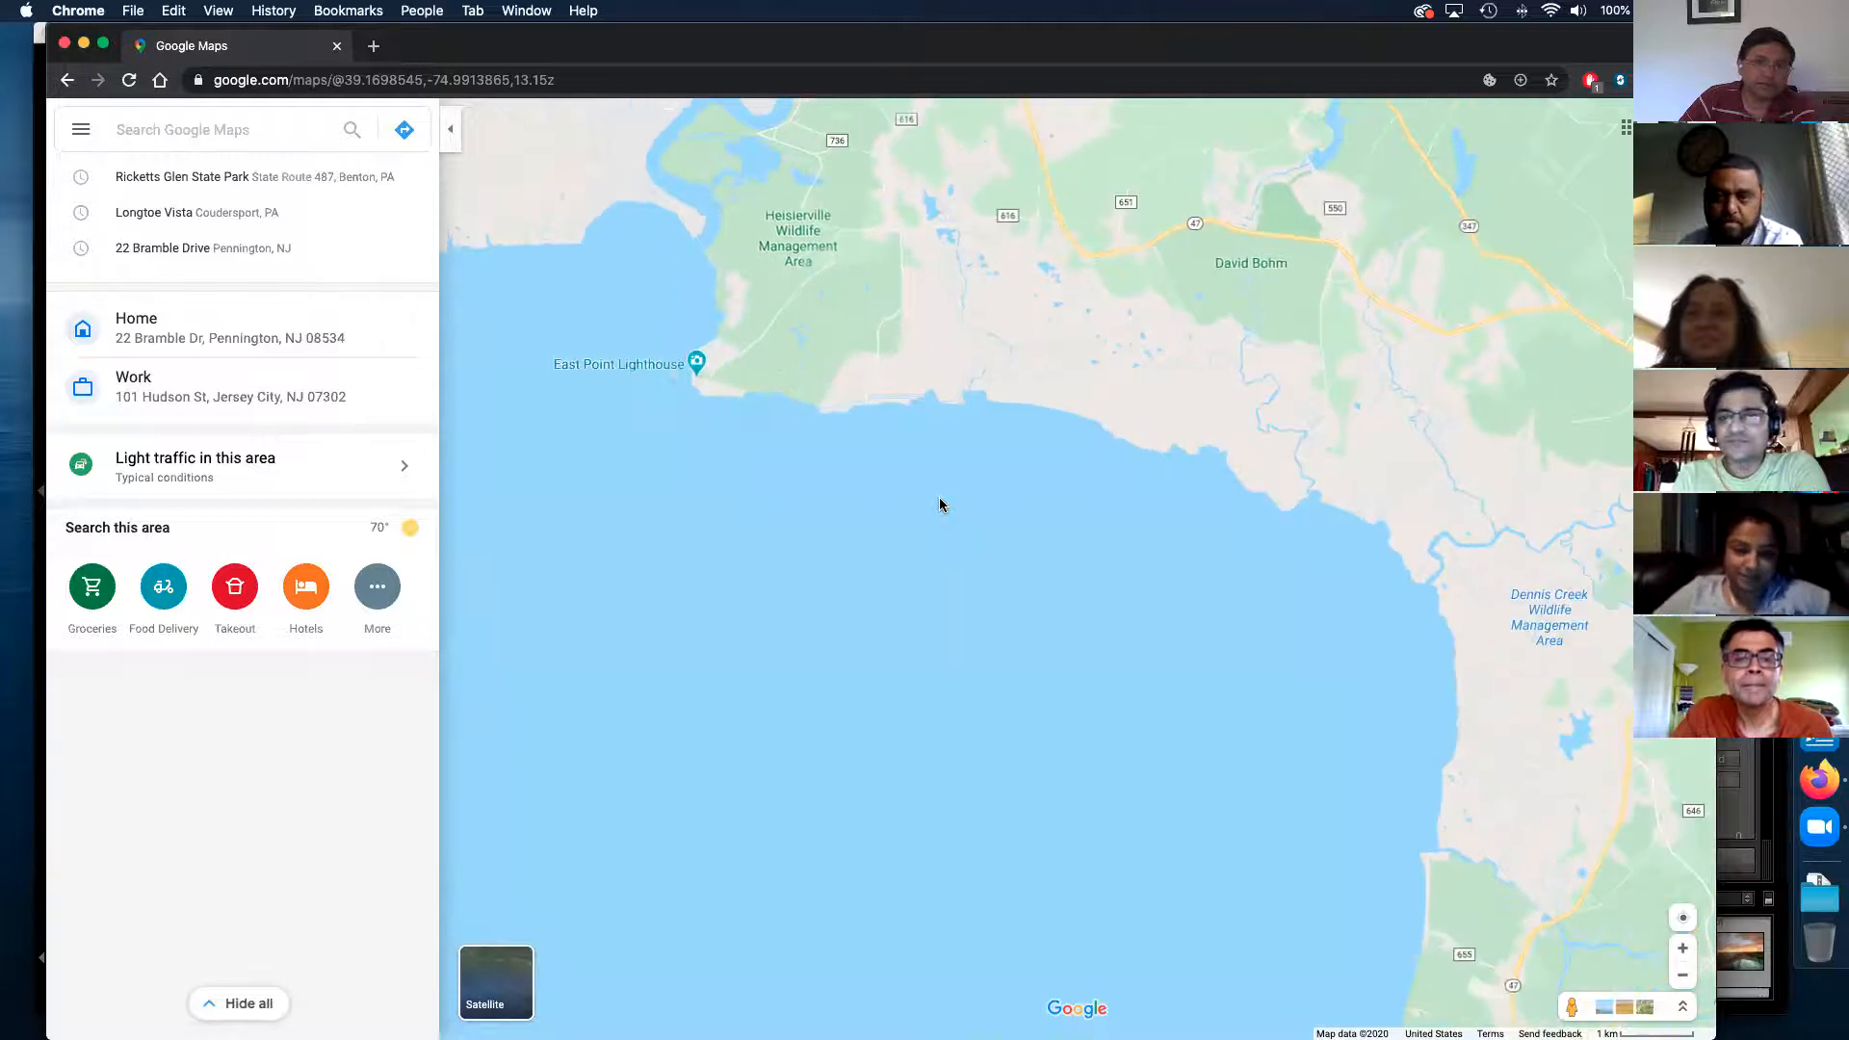
scroll(941, 503, down, 3)
scroll(912, 430, down, 3)
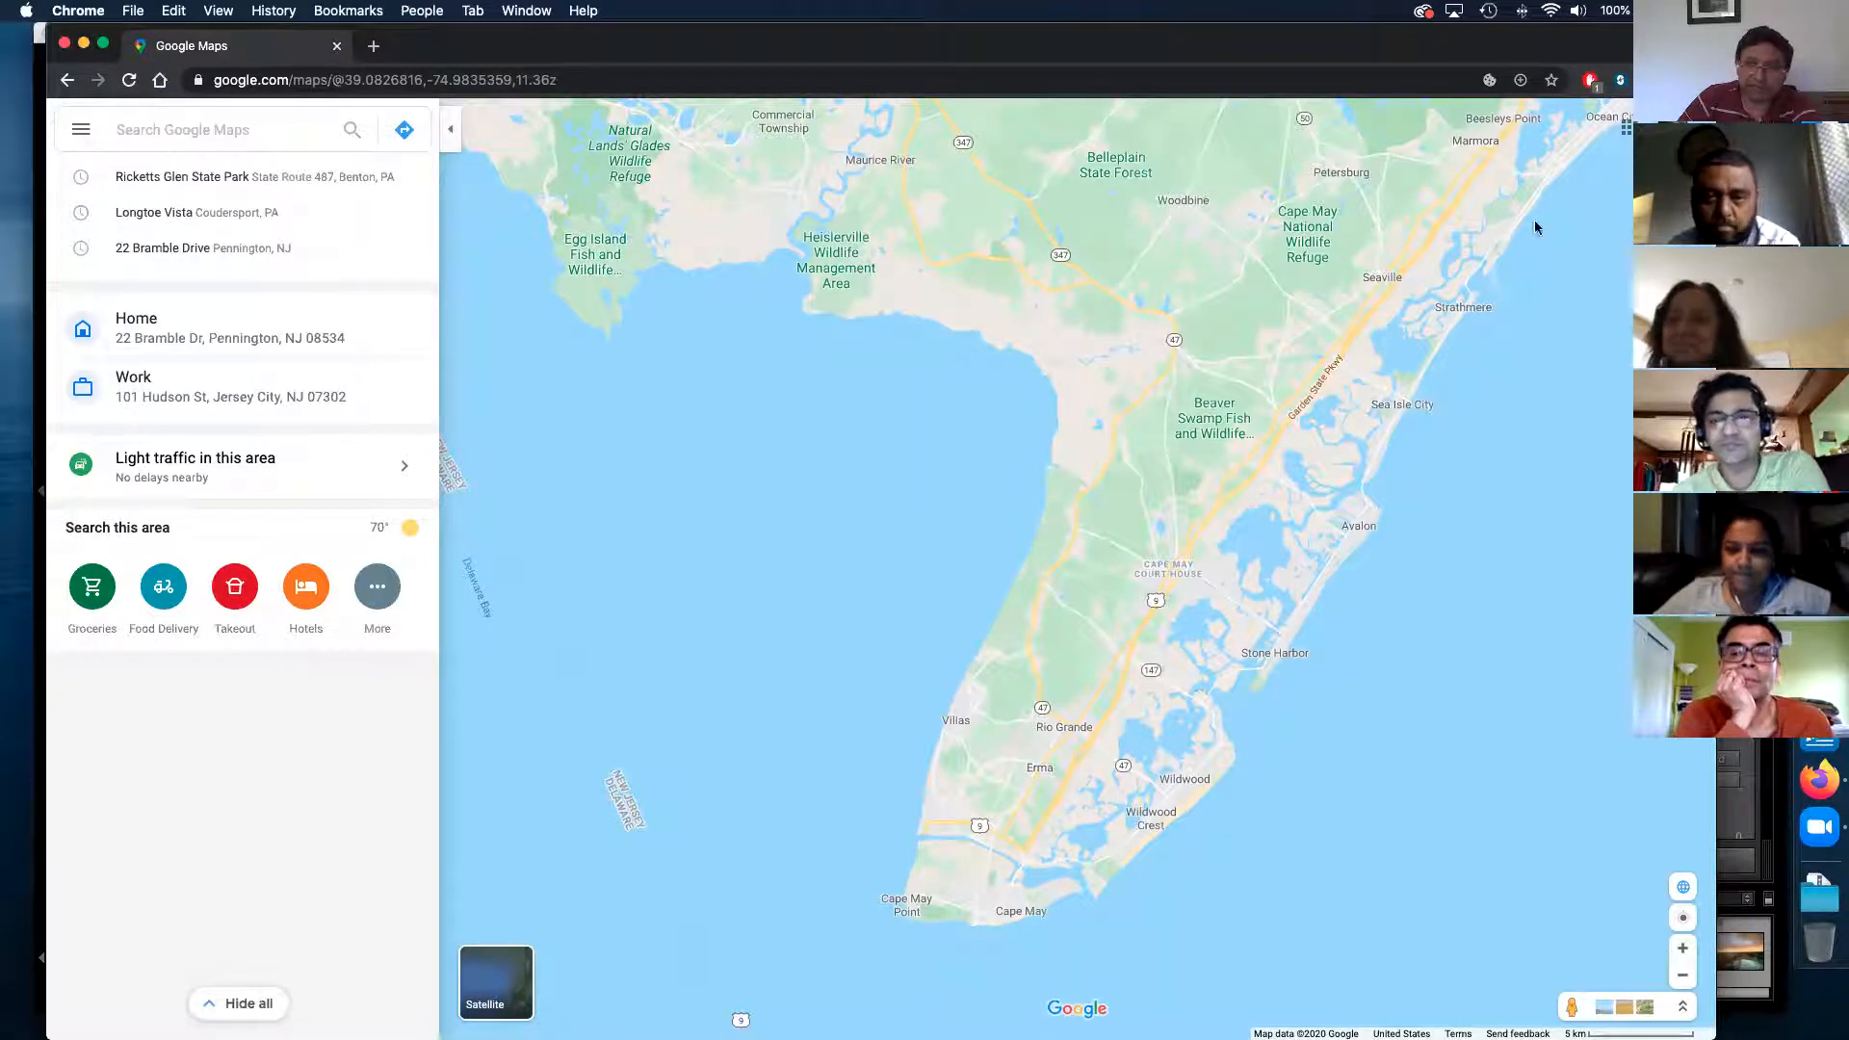
drag(1448, 613, 1150, 482)
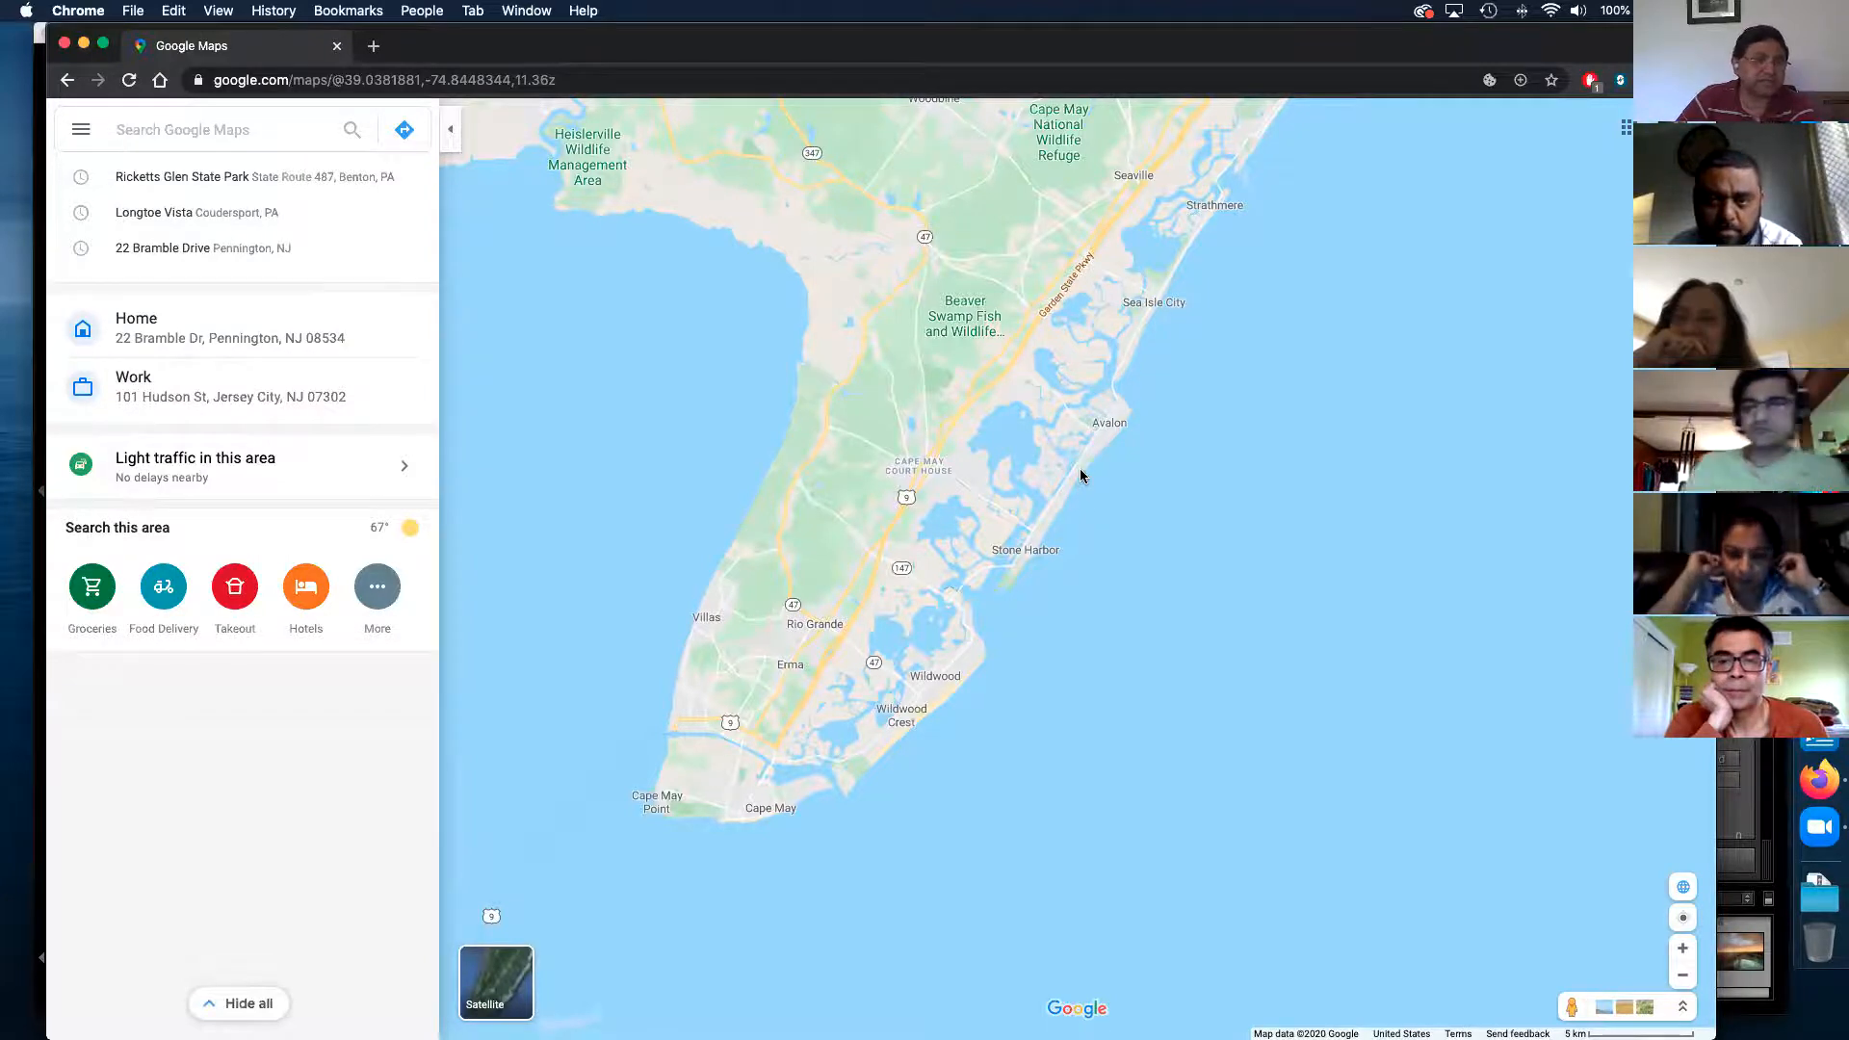
drag(744, 424, 883, 491)
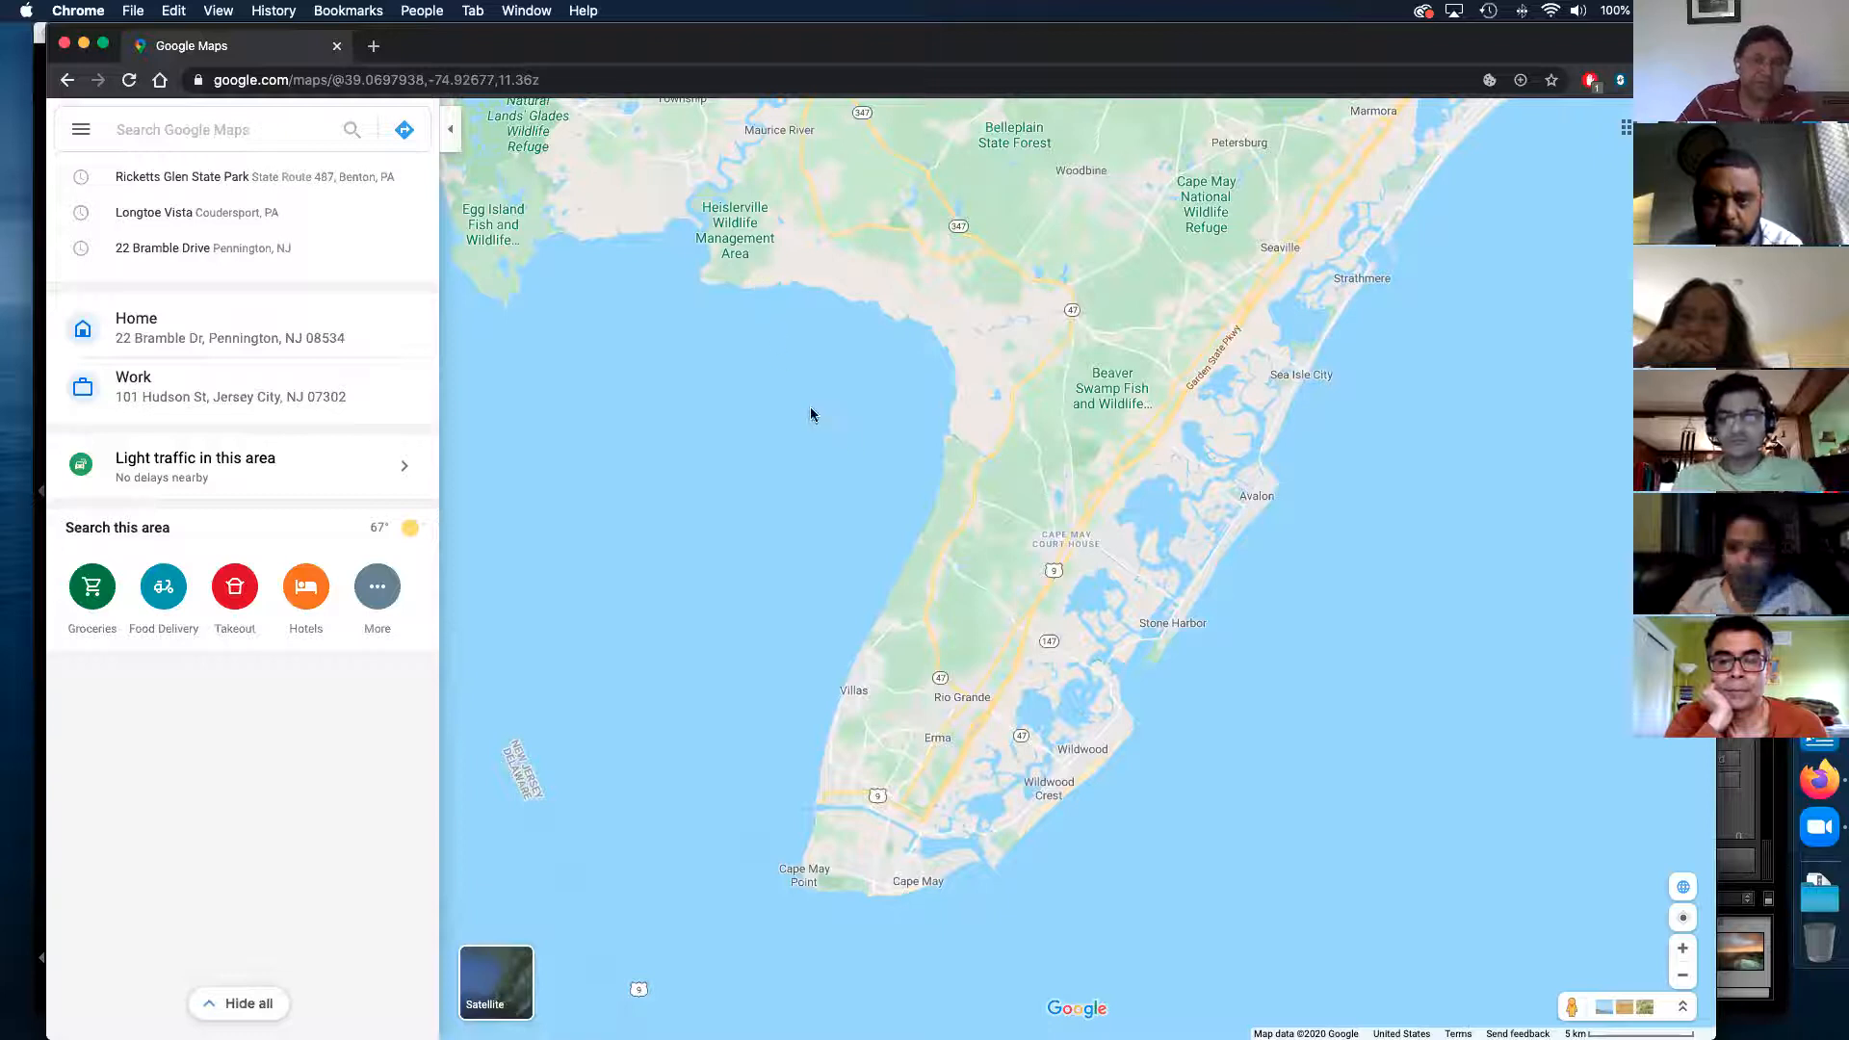
drag(832, 451, 901, 555)
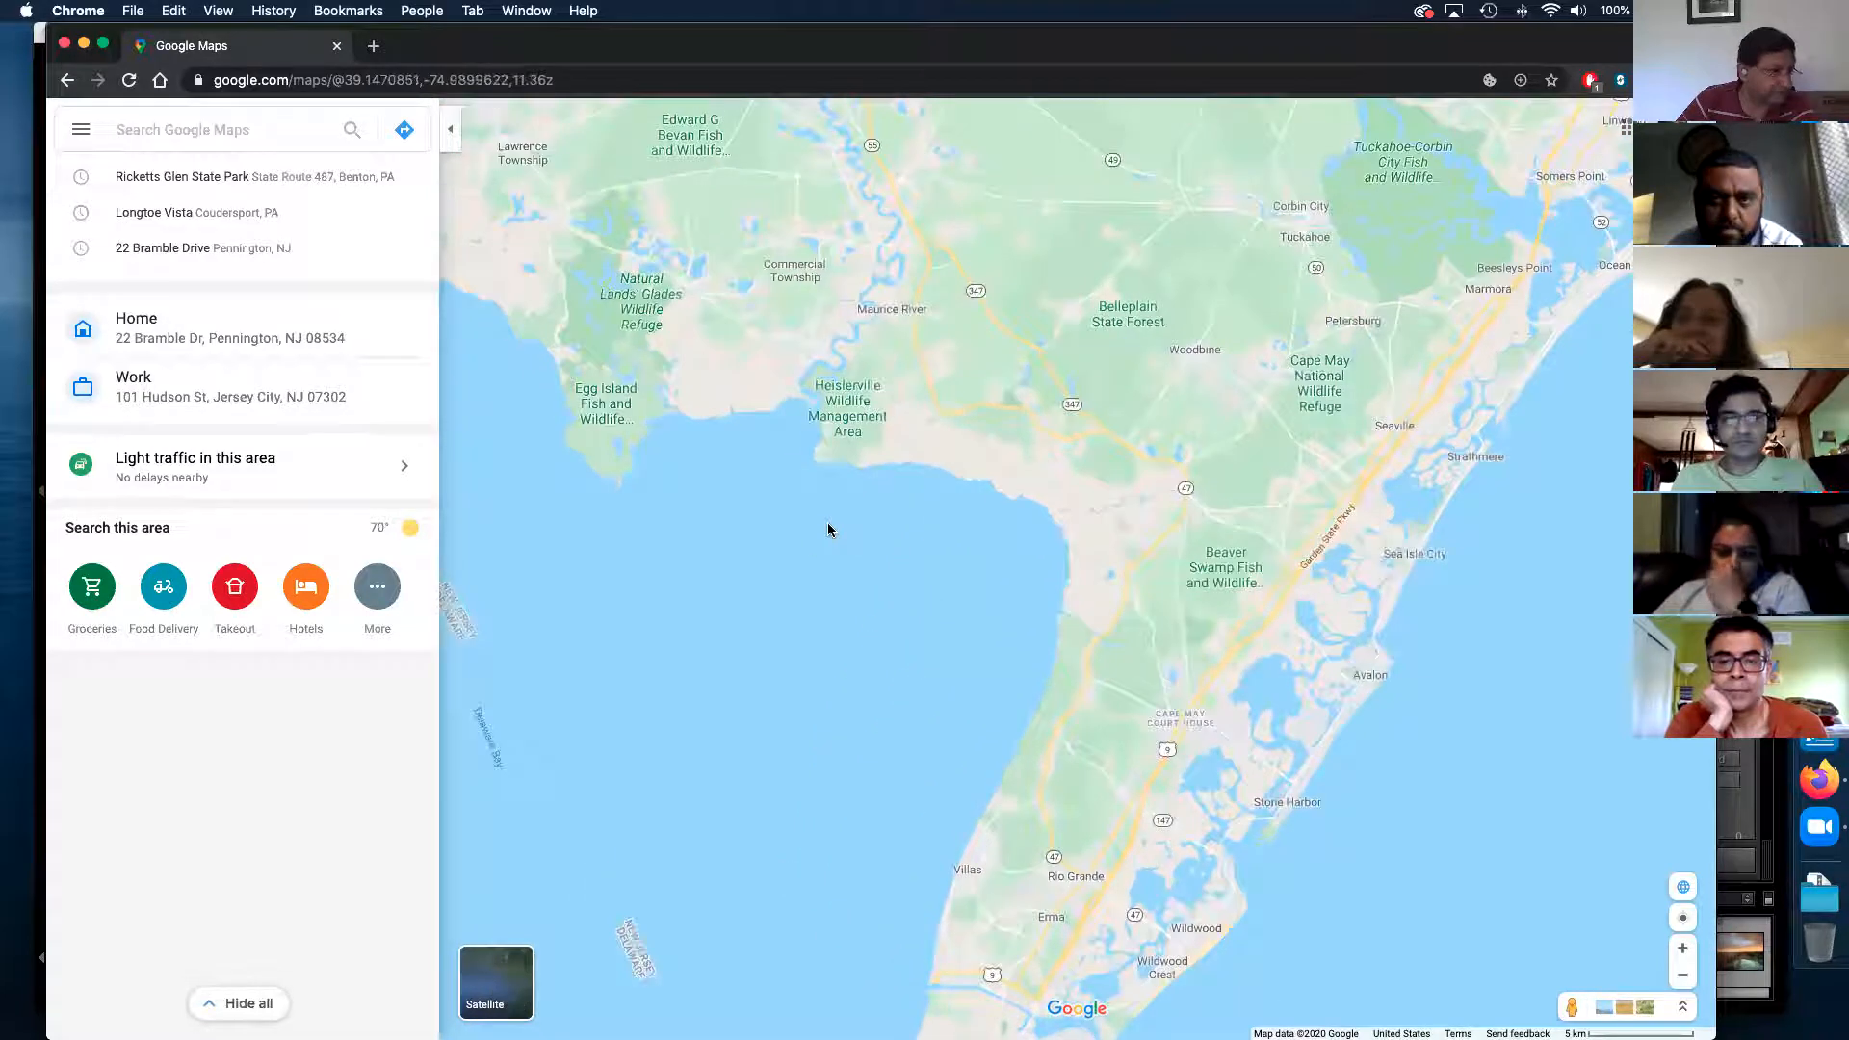
scroll(829, 530, down, 1)
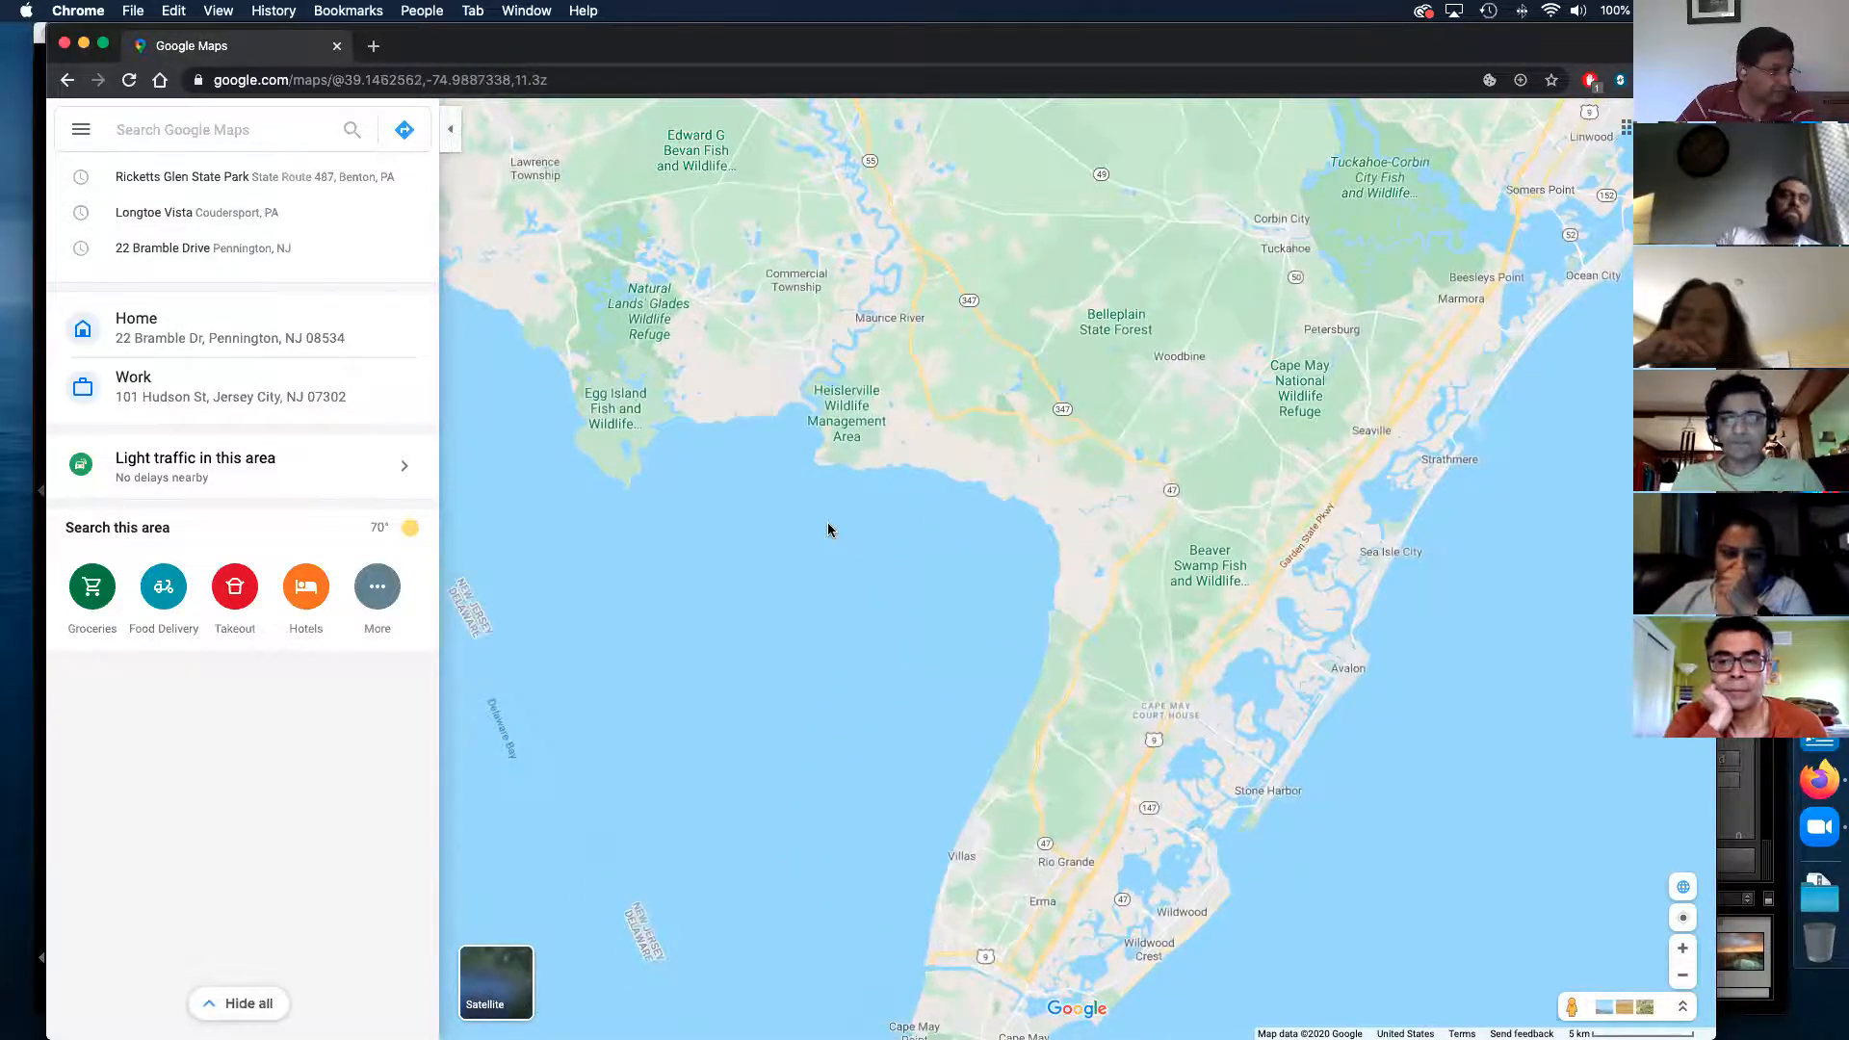
scroll(830, 520, down, 5)
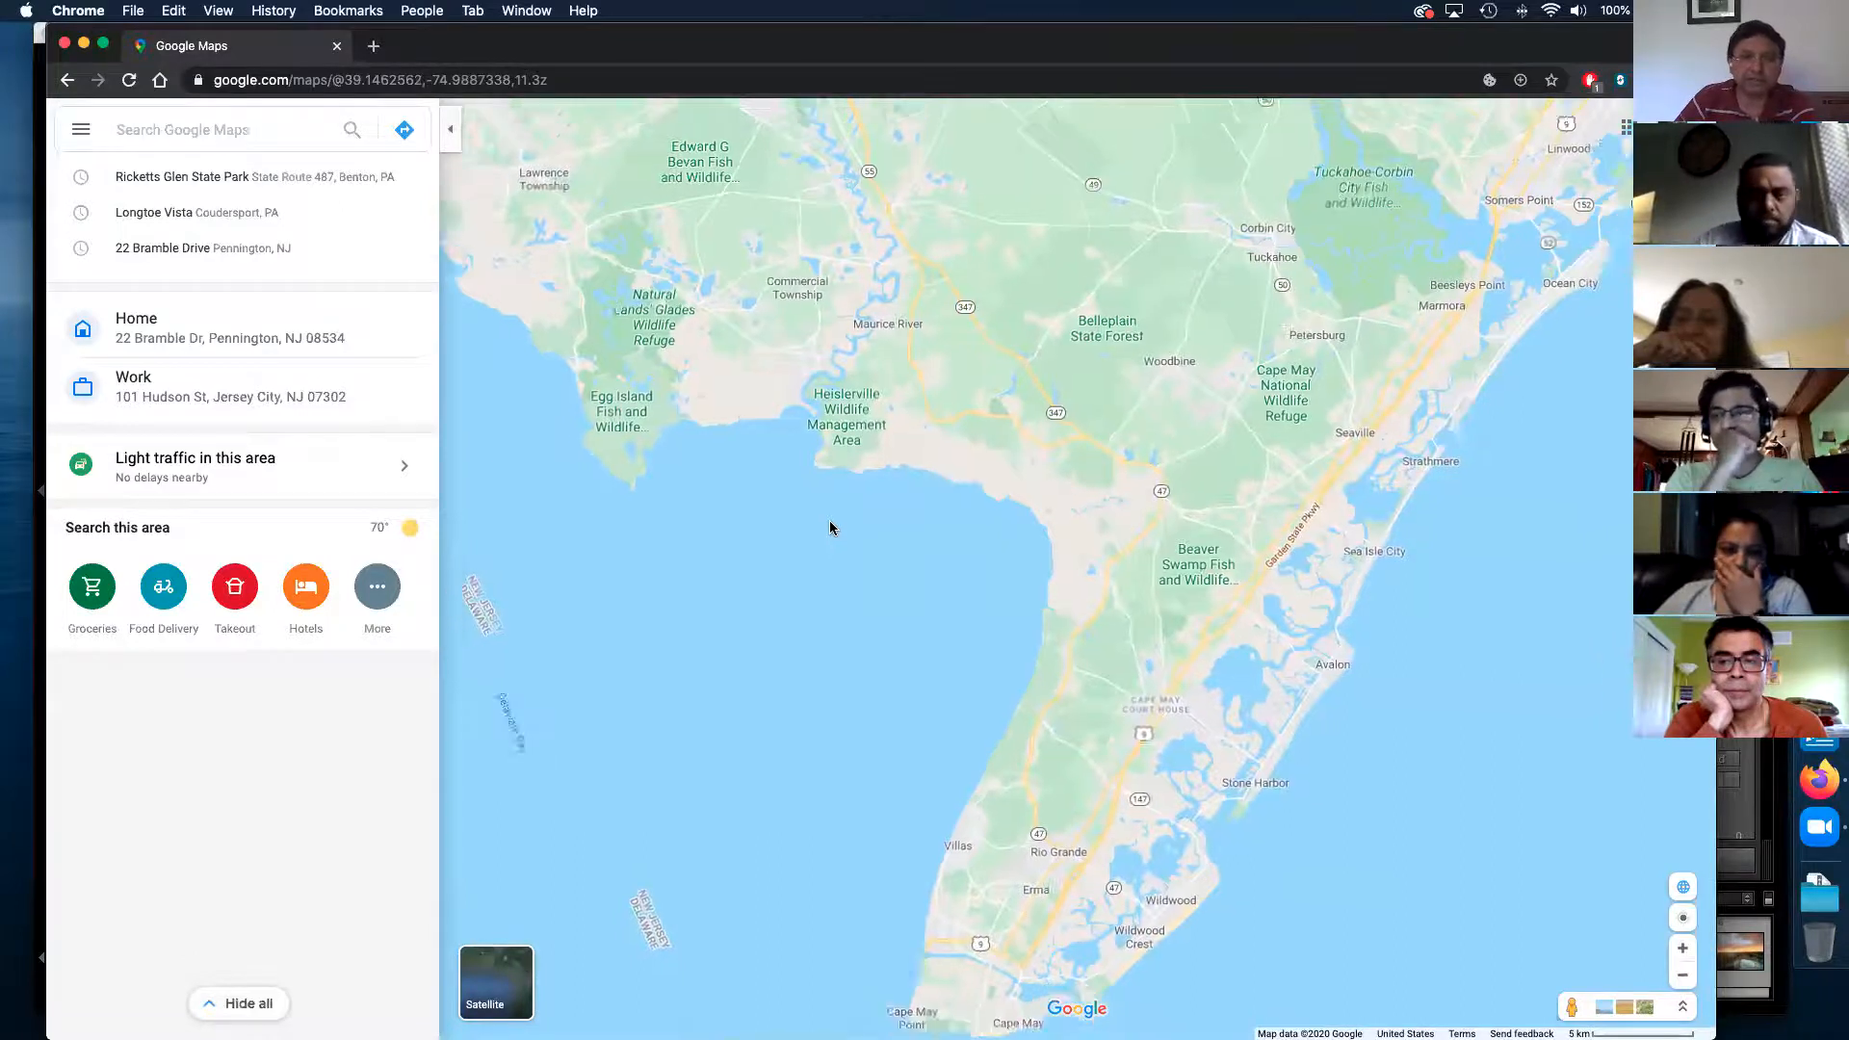
- Examine the wider region from central Pennsylvania to the New Jersey coast, including Philadelphia, Trenton and Cape May
scroll(1000, 649, down, 5)
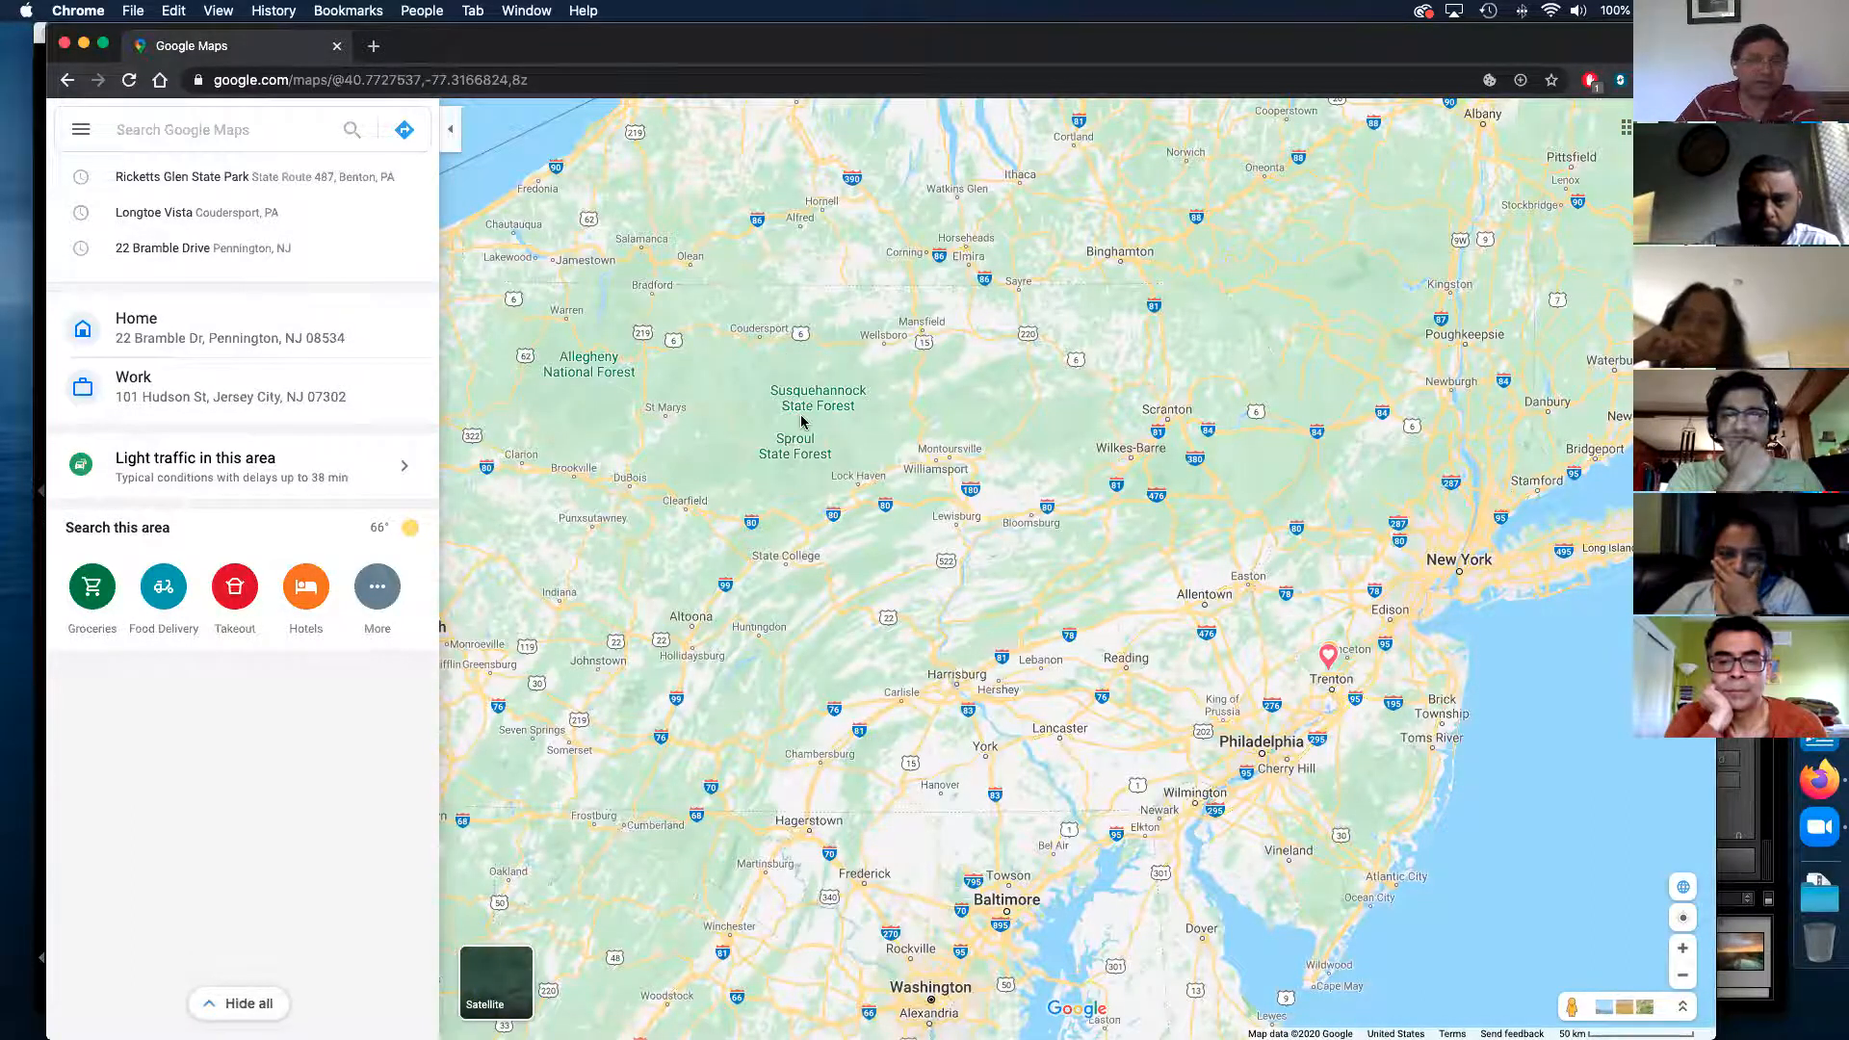
scroll(1132, 633, up, 2)
scroll(1156, 631, up, 2)
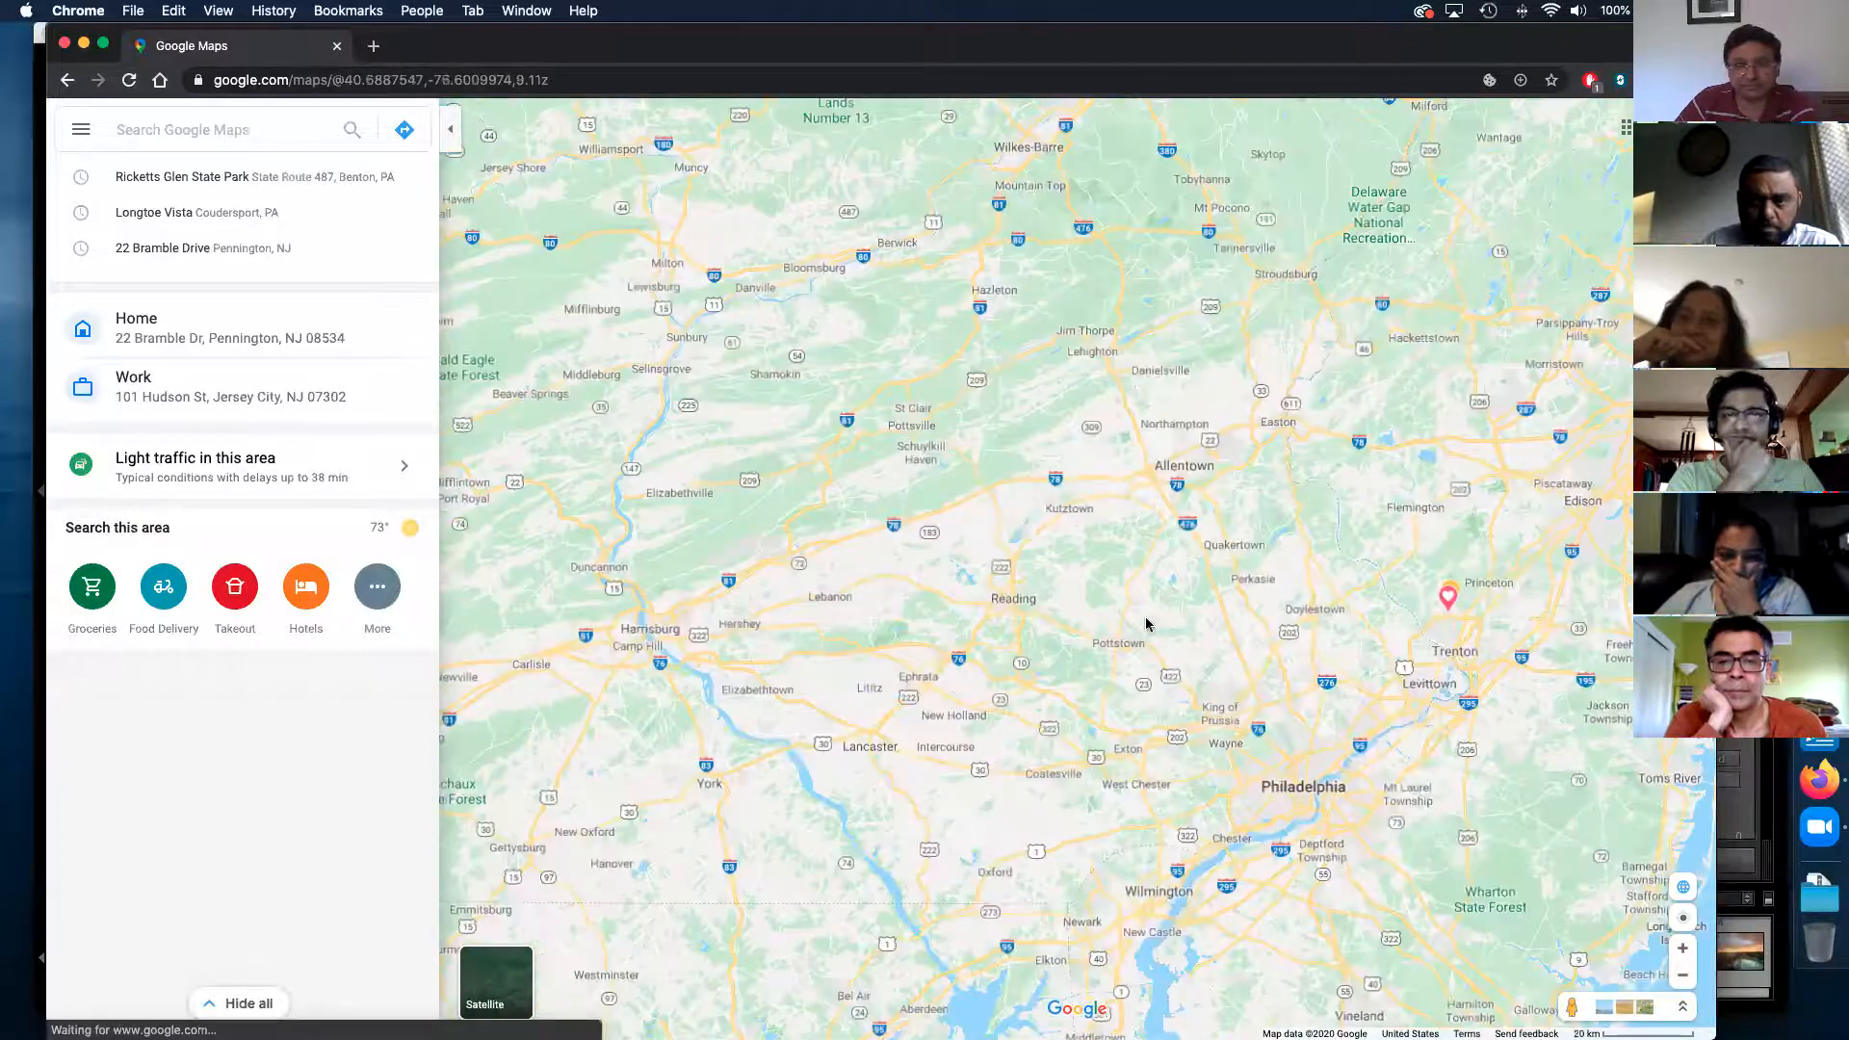
scroll(1513, 653, up, 3)
scroll(1488, 656, down, 3)
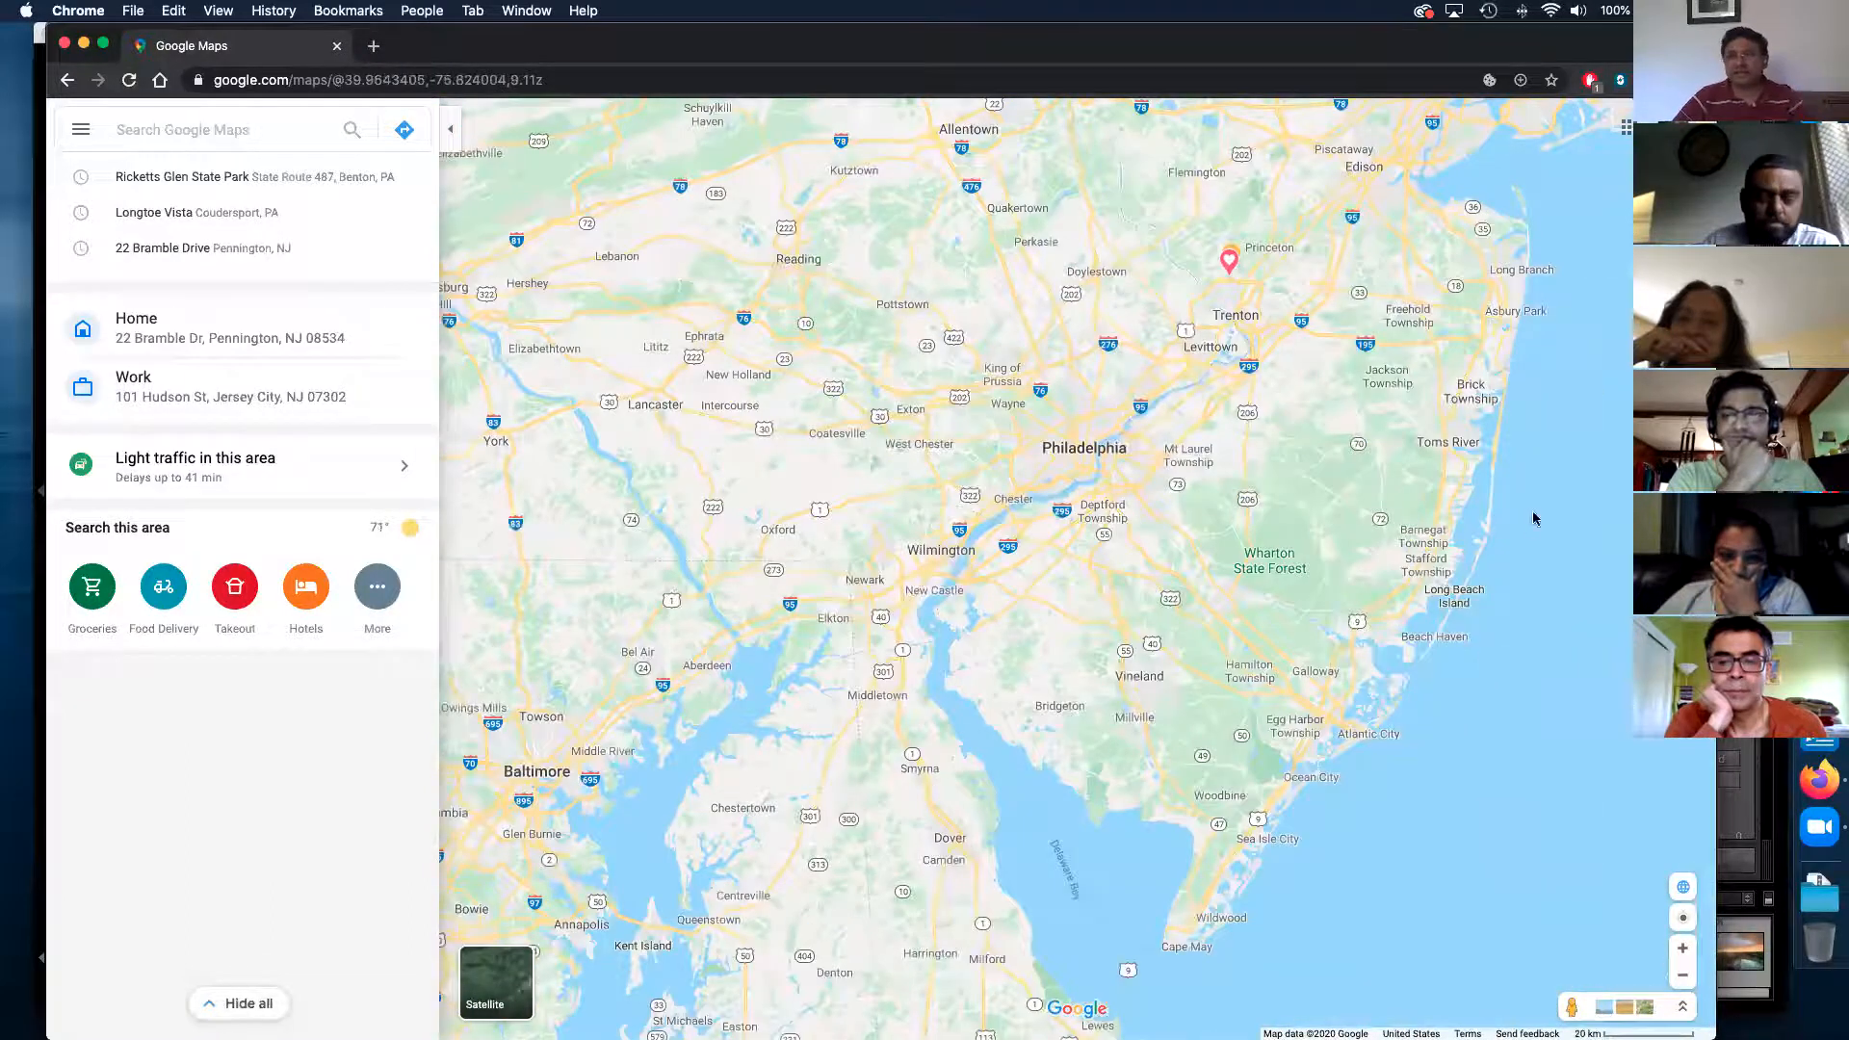
- Switch to Lightroom Classic, show the Milkyway_EastPoint_Lighthouse folder in the Library grid and turn off the library filter
key(super+Tab)
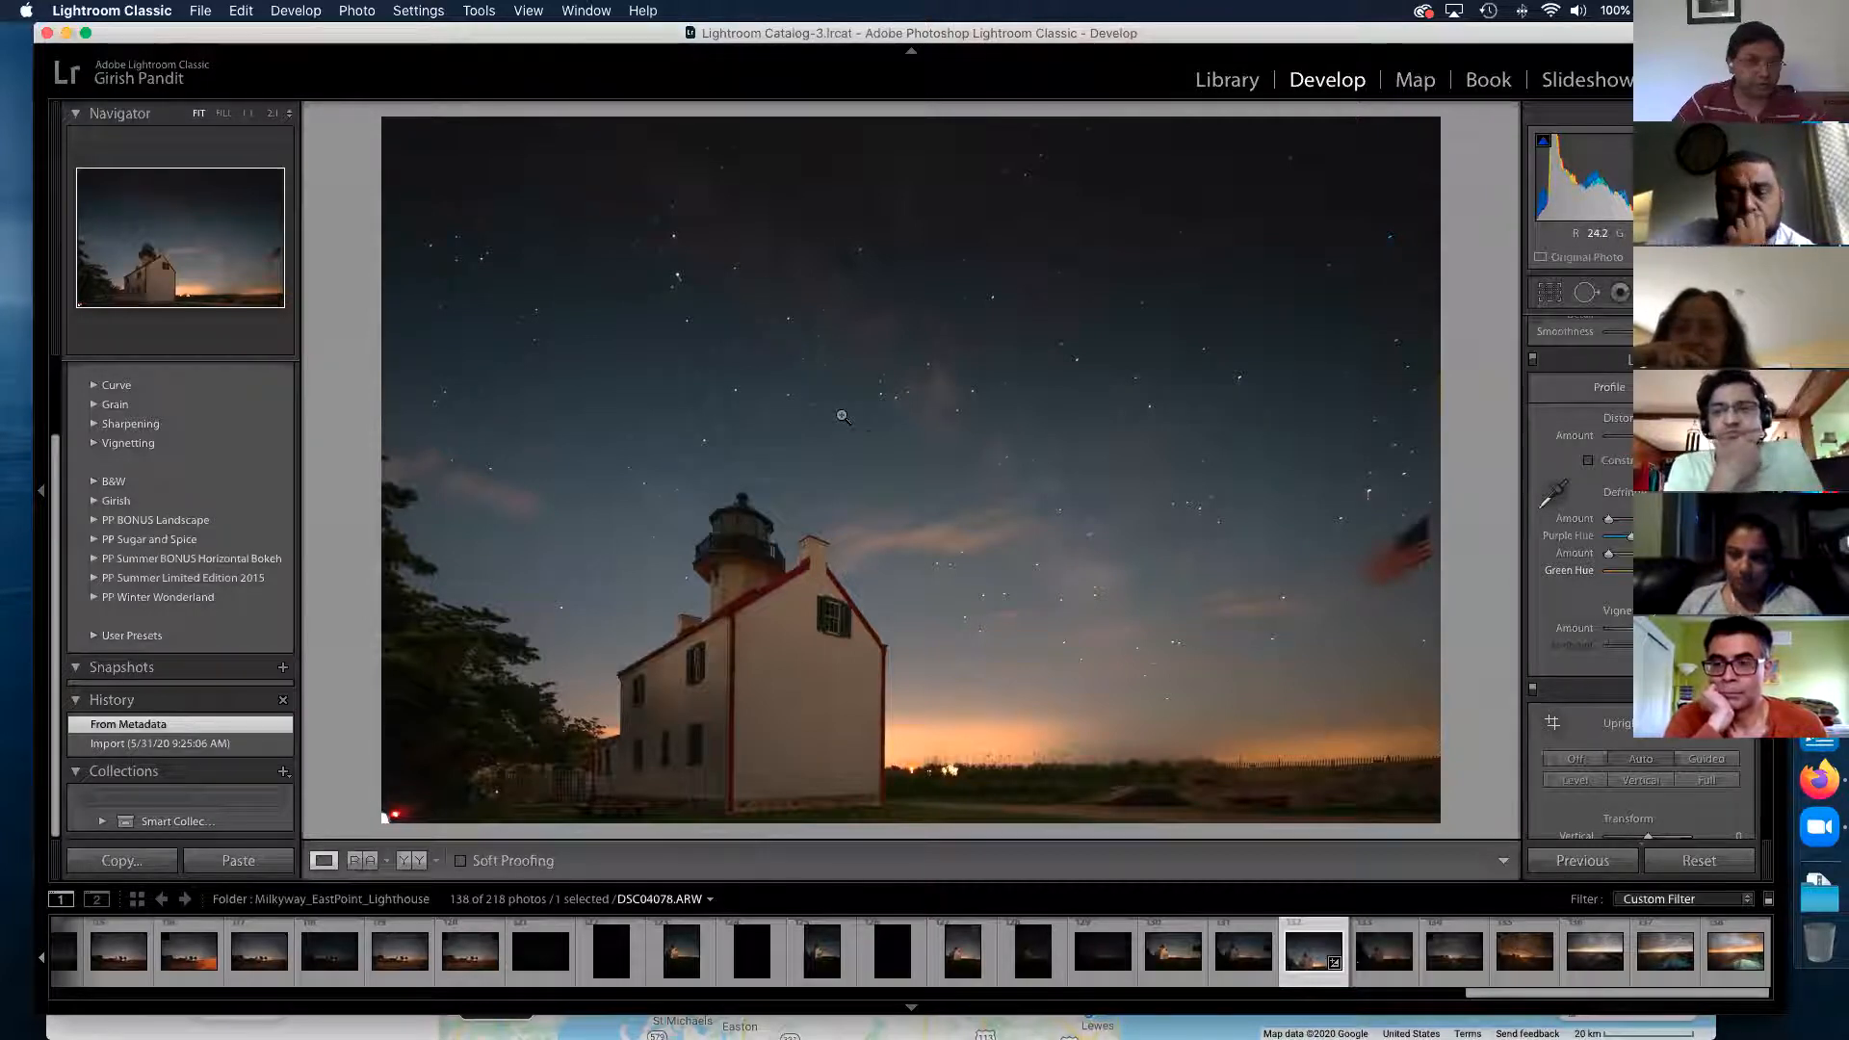
click(1227, 79)
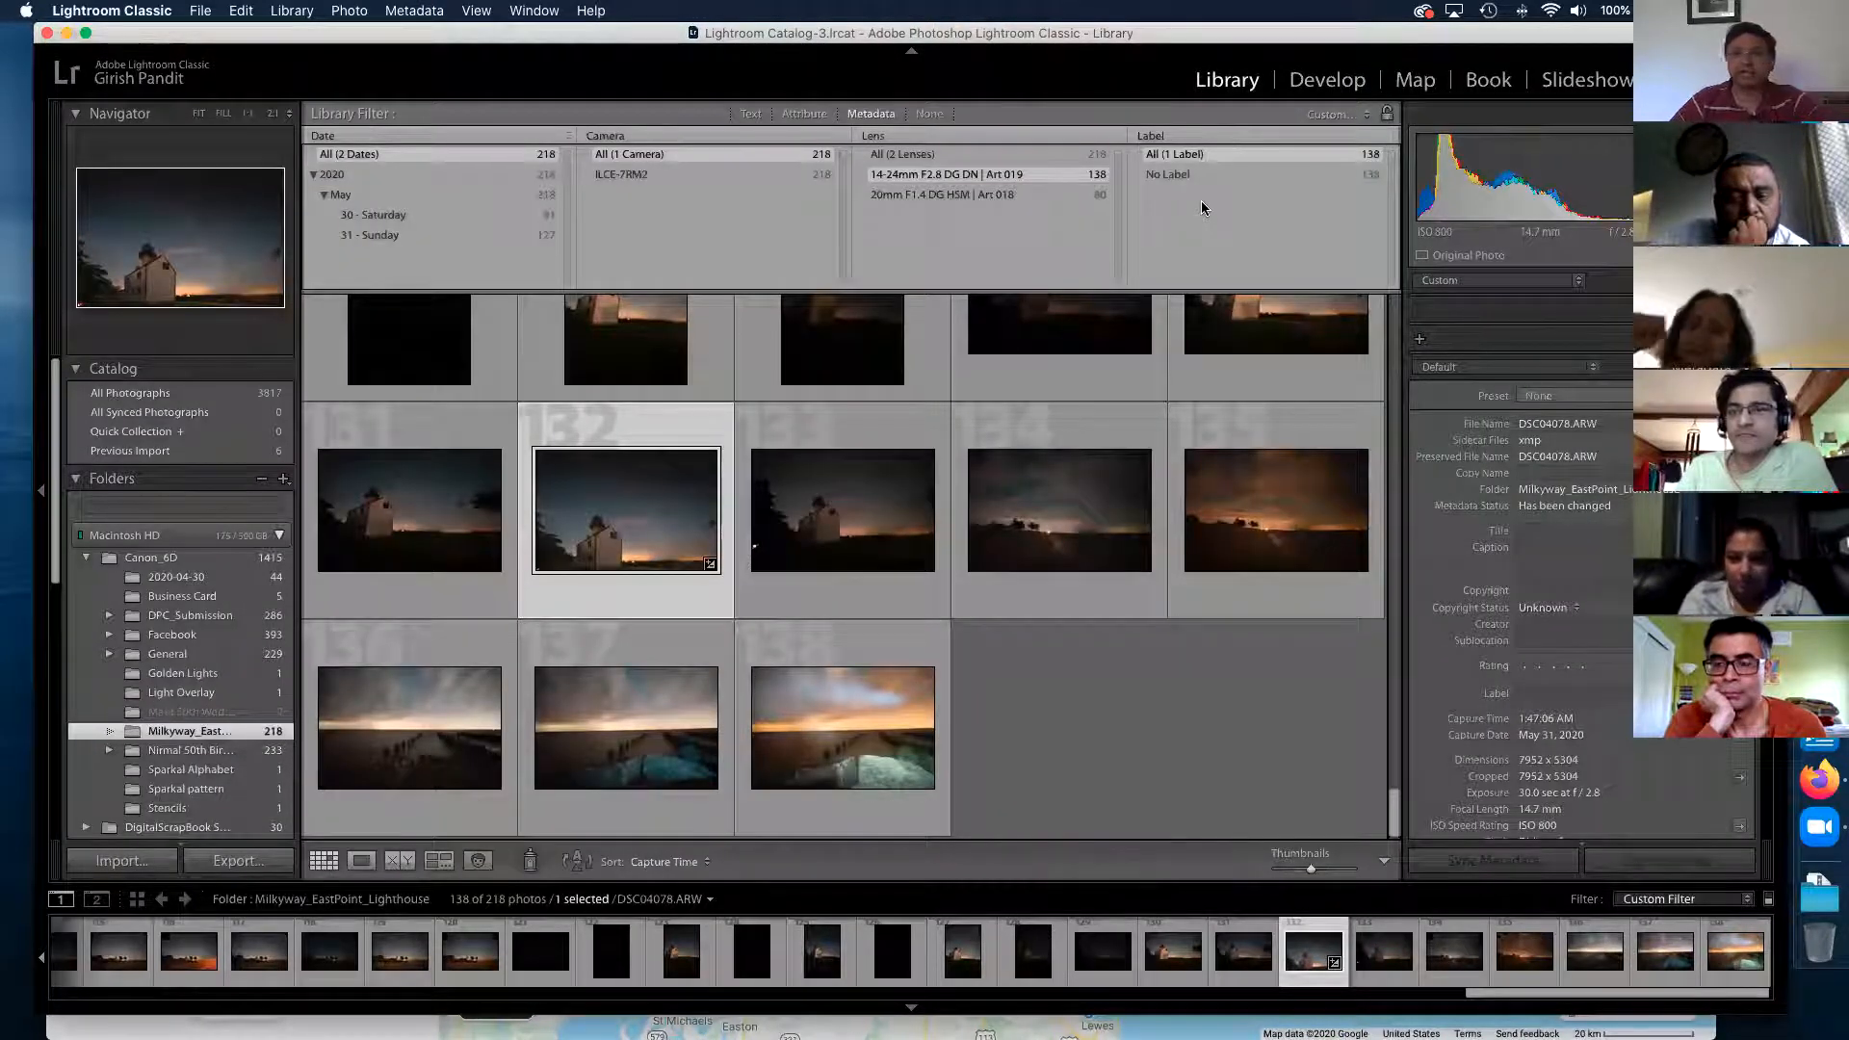
click(1397, 15)
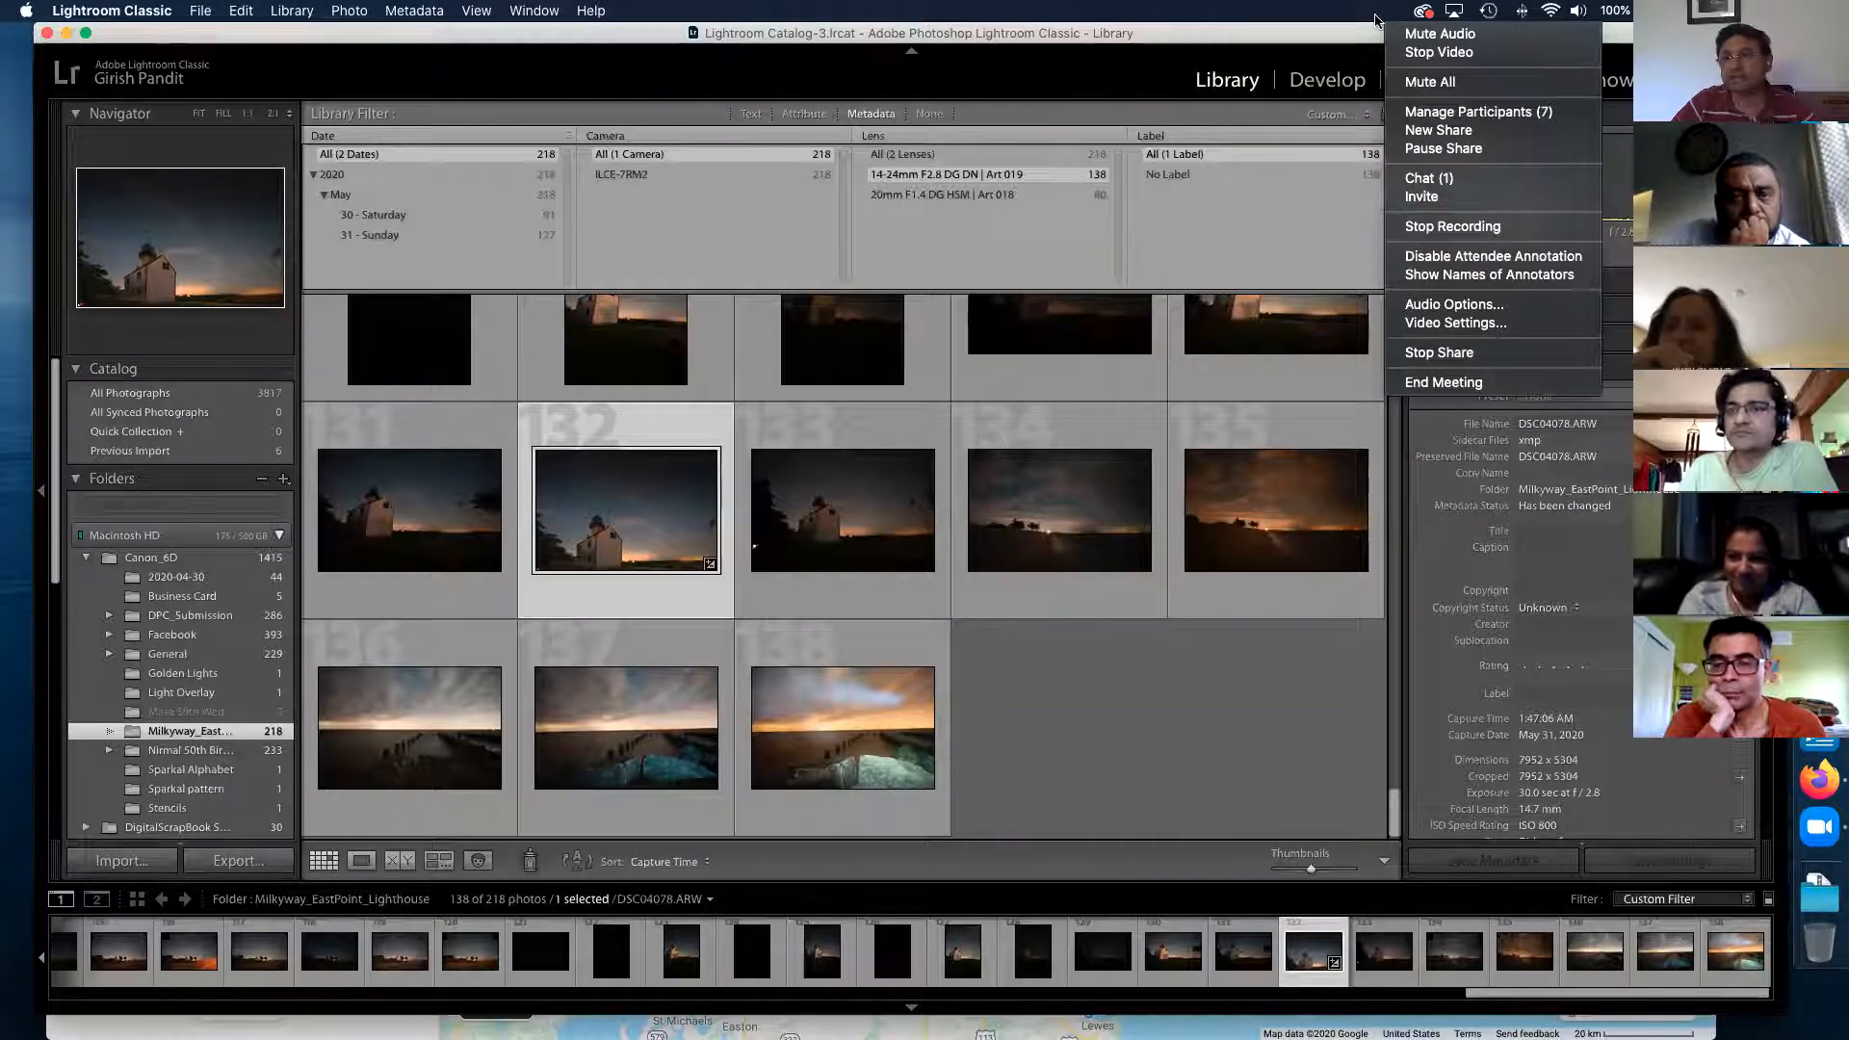
click(1312, 38)
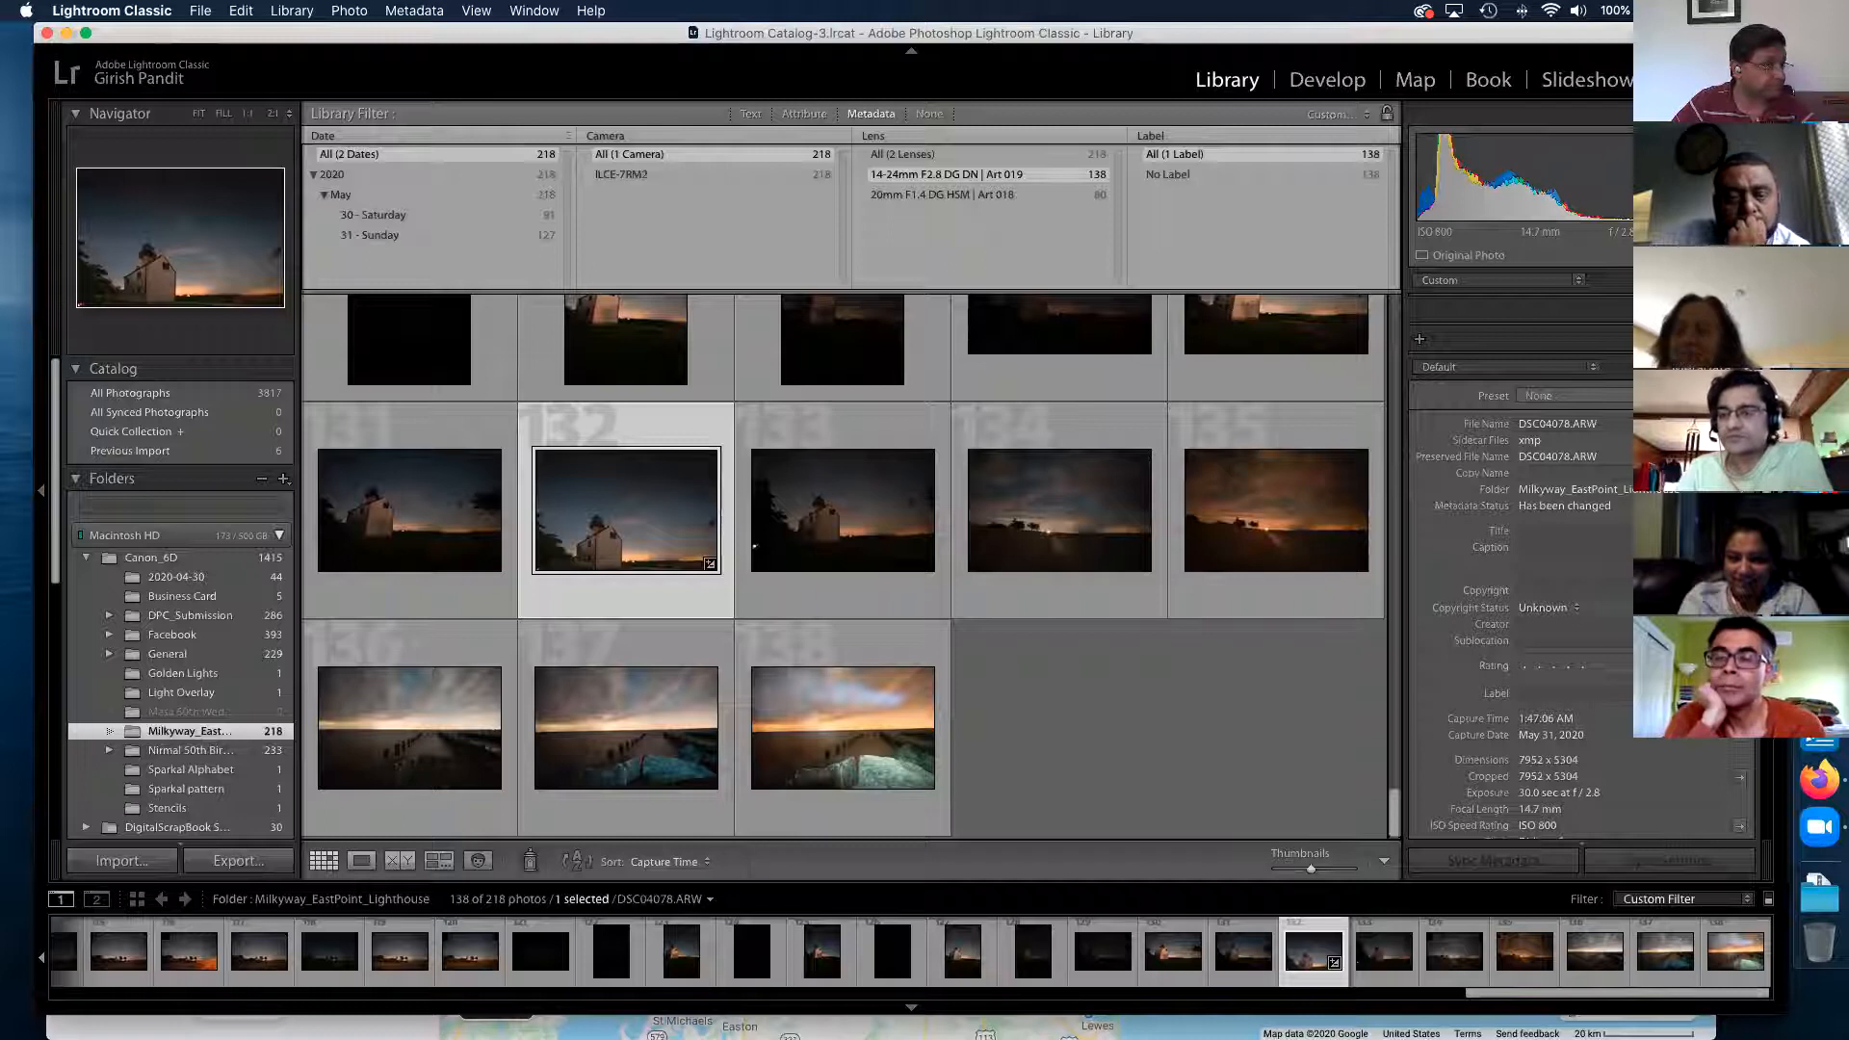
click(964, 641)
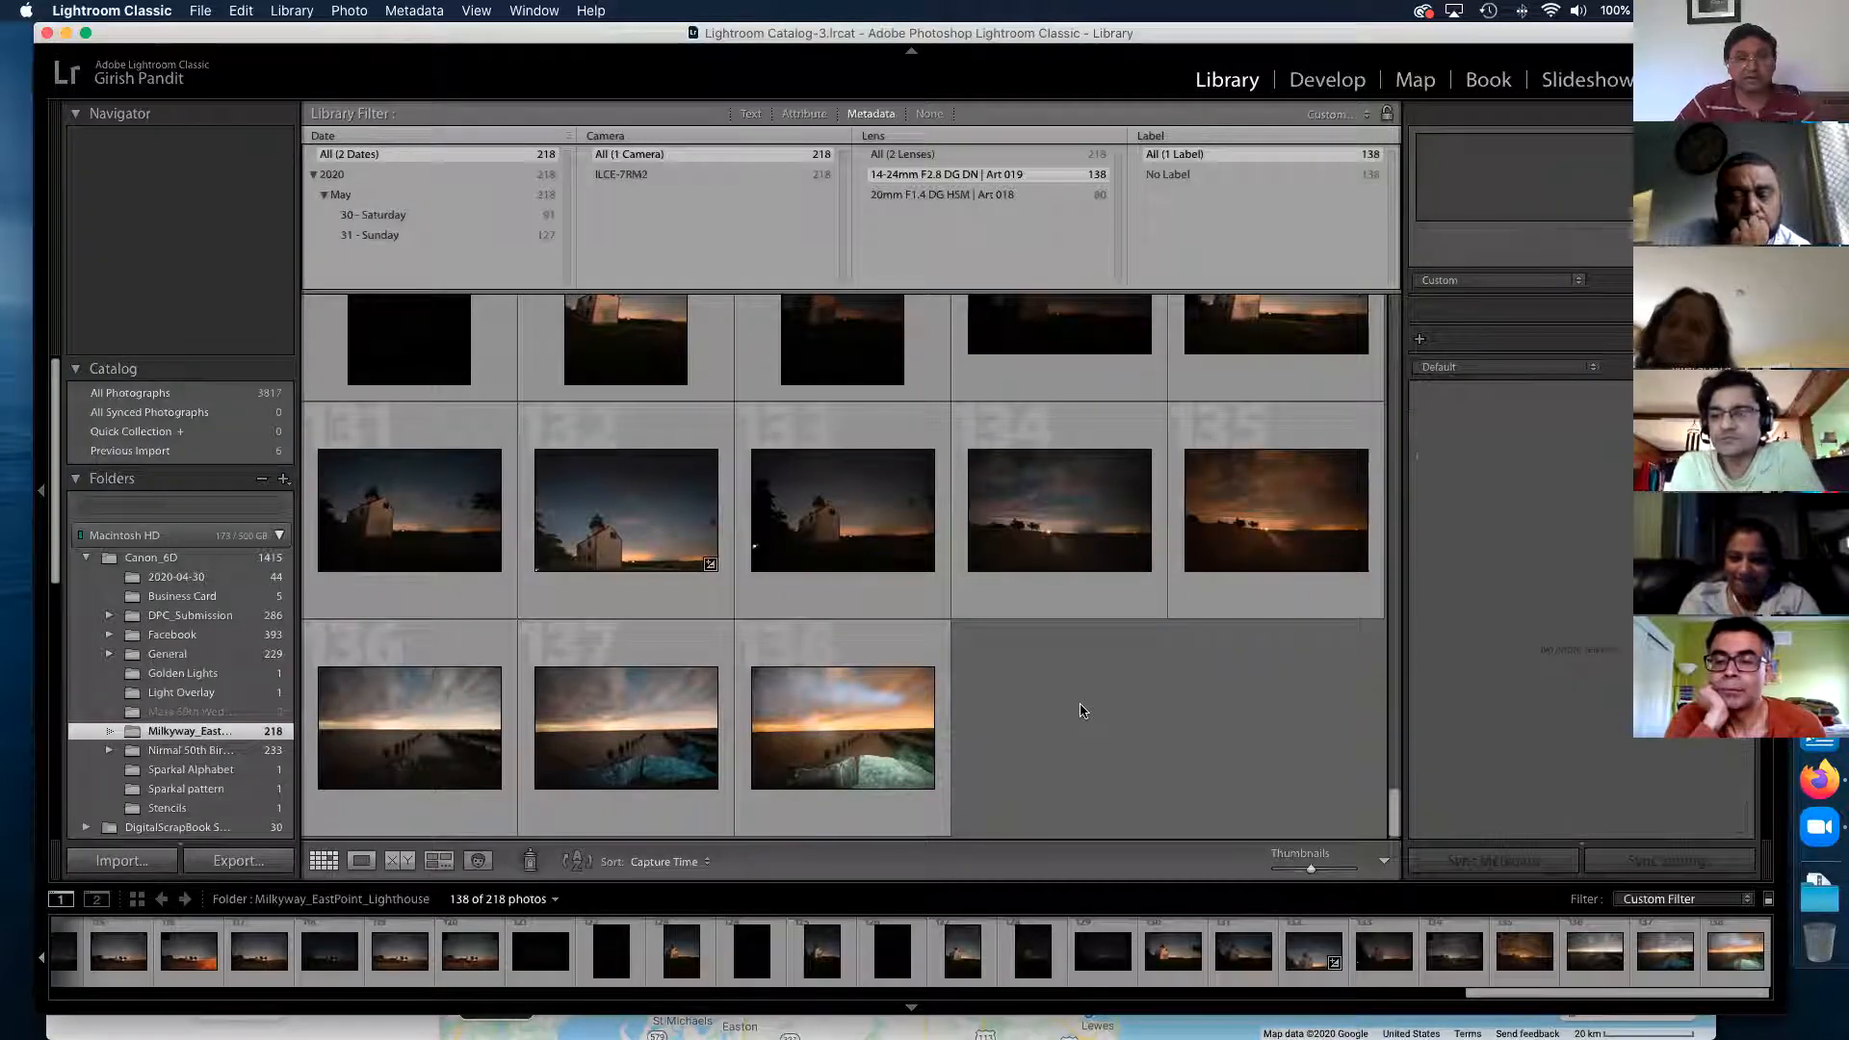
click(930, 113)
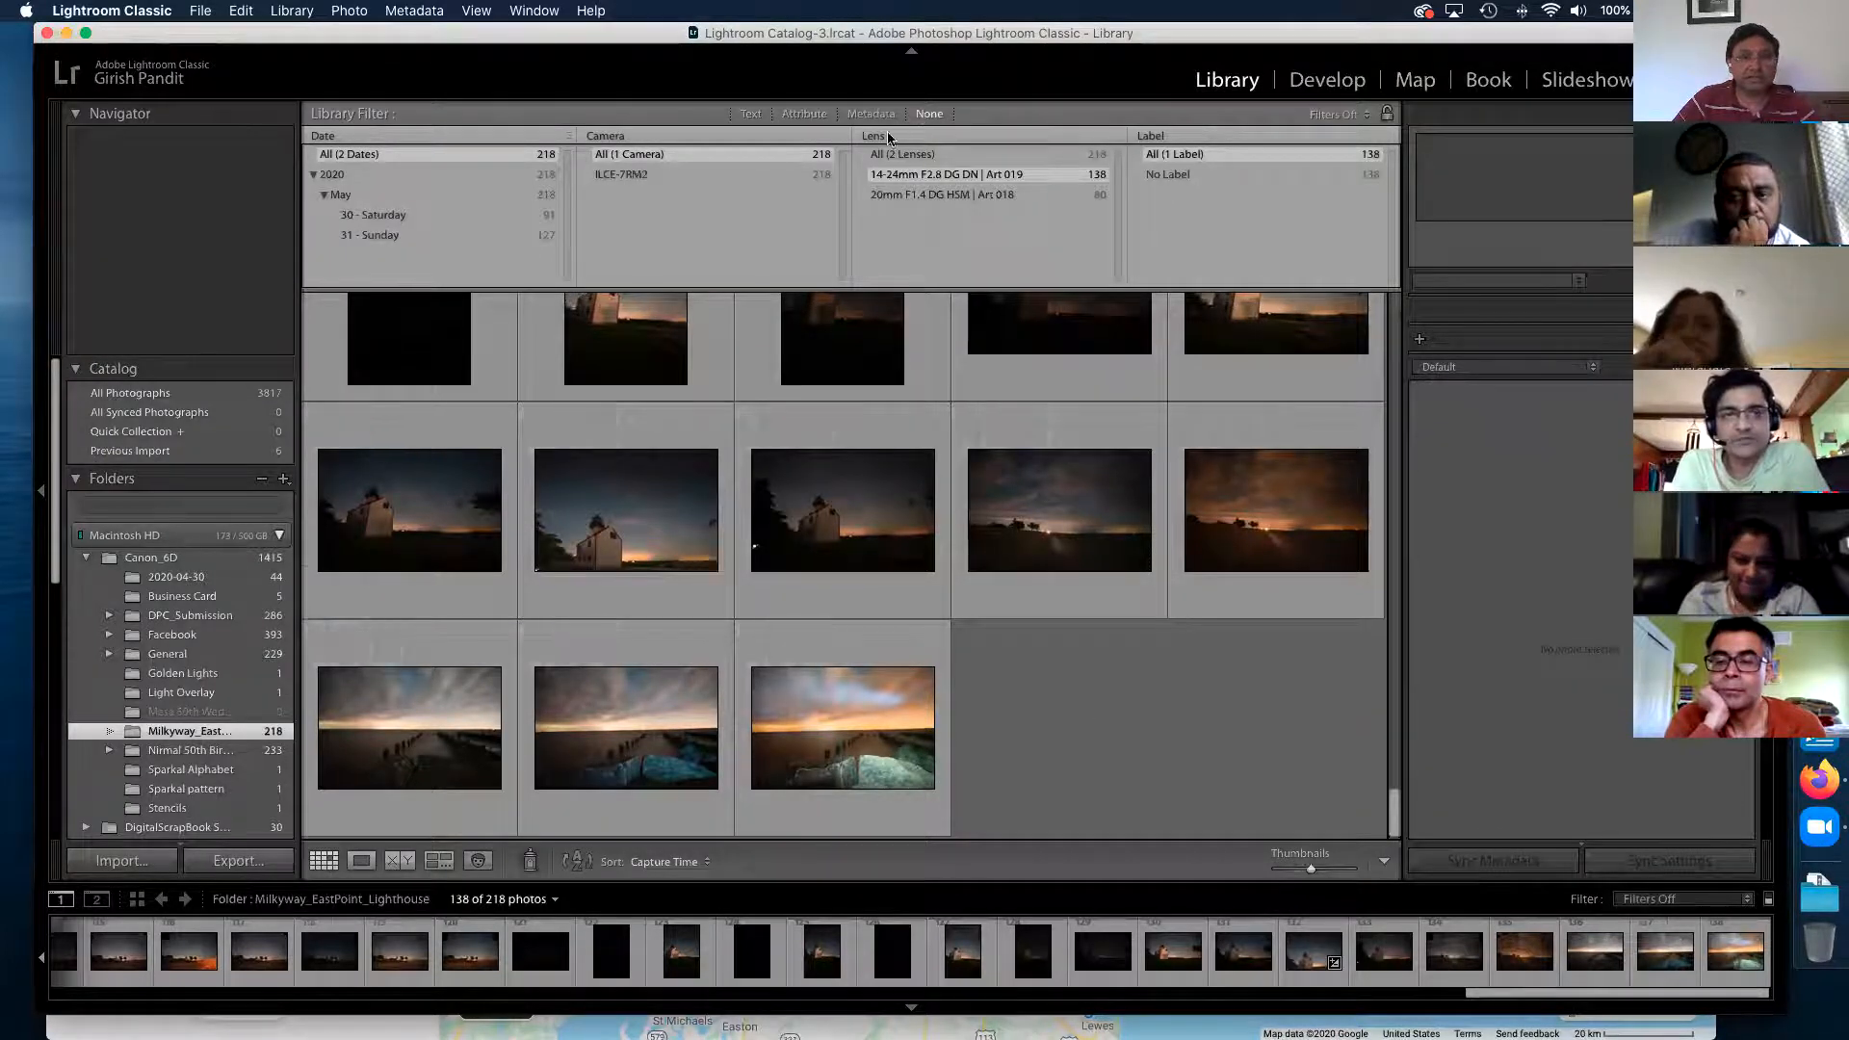
- Look through the night exposures of the lighthouse in the grid, around photos 71 to 85
scroll(1031, 472, down, 3)
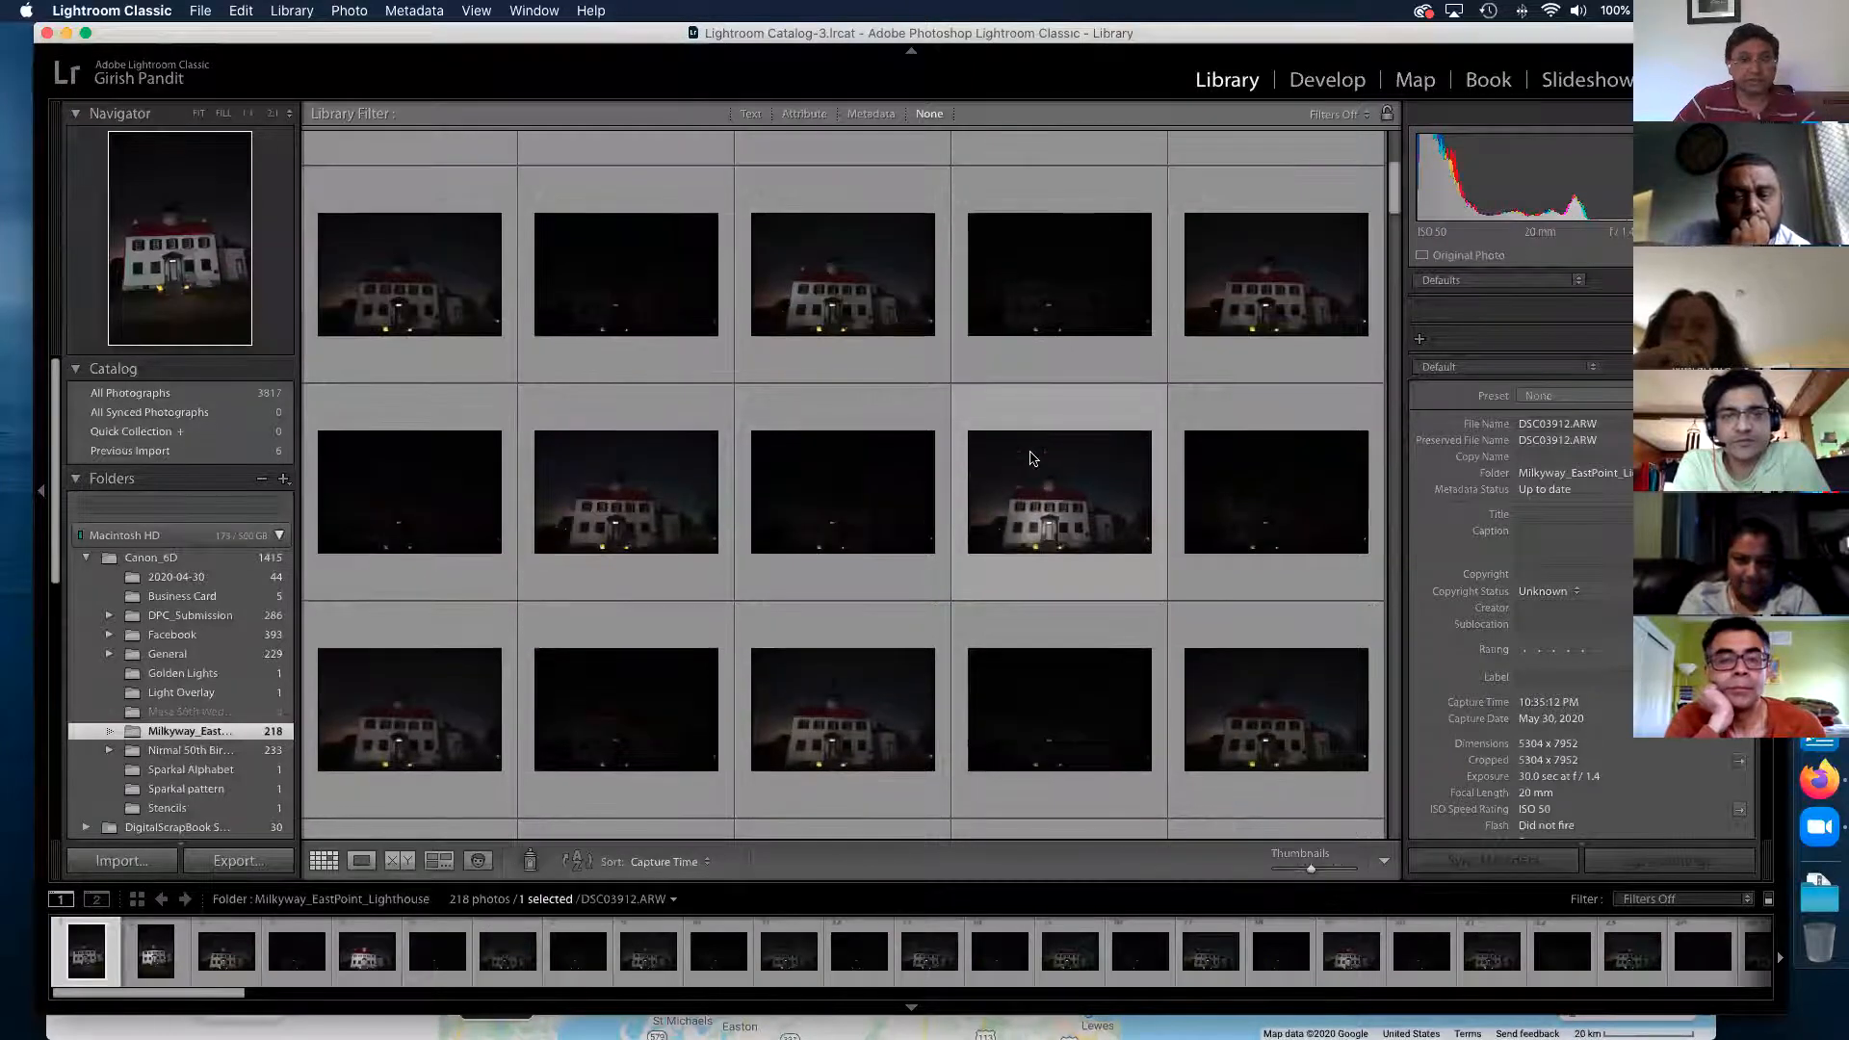
scroll(1030, 458, down, 10)
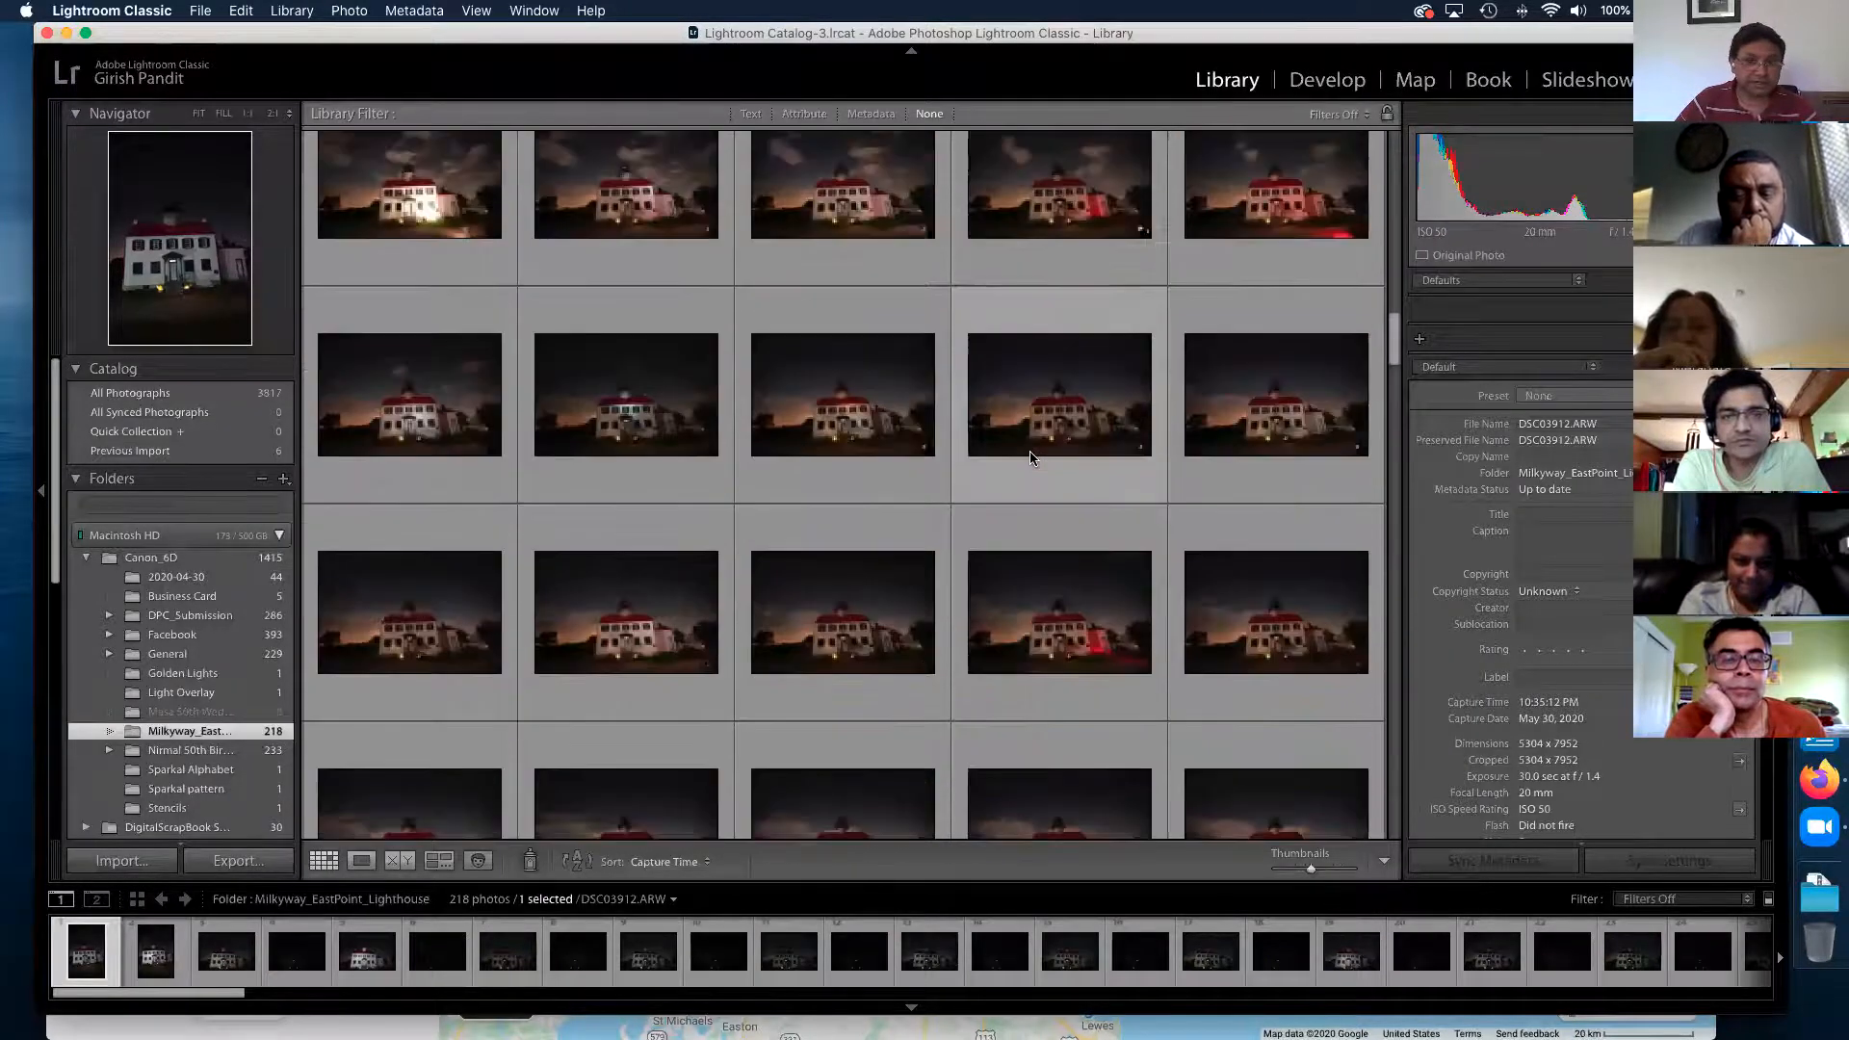
scroll(1030, 459, down, 10)
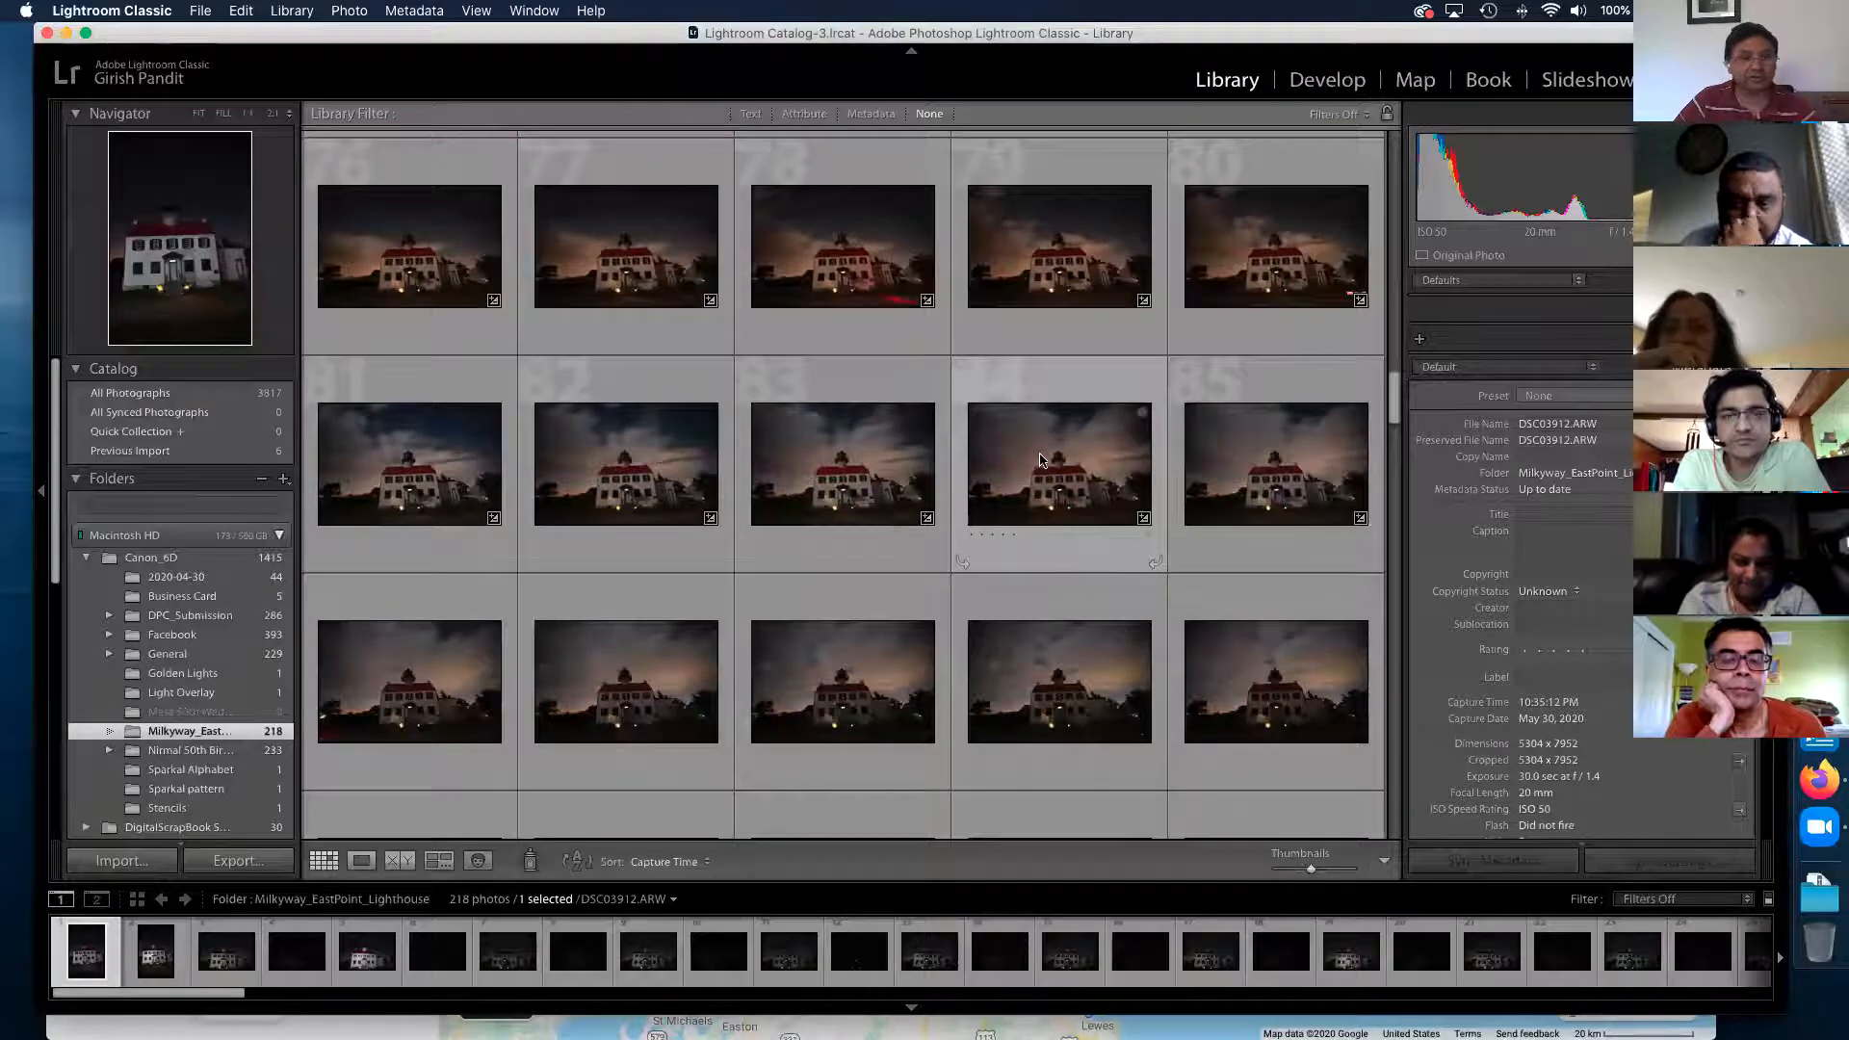
scroll(1038, 460, up, 5)
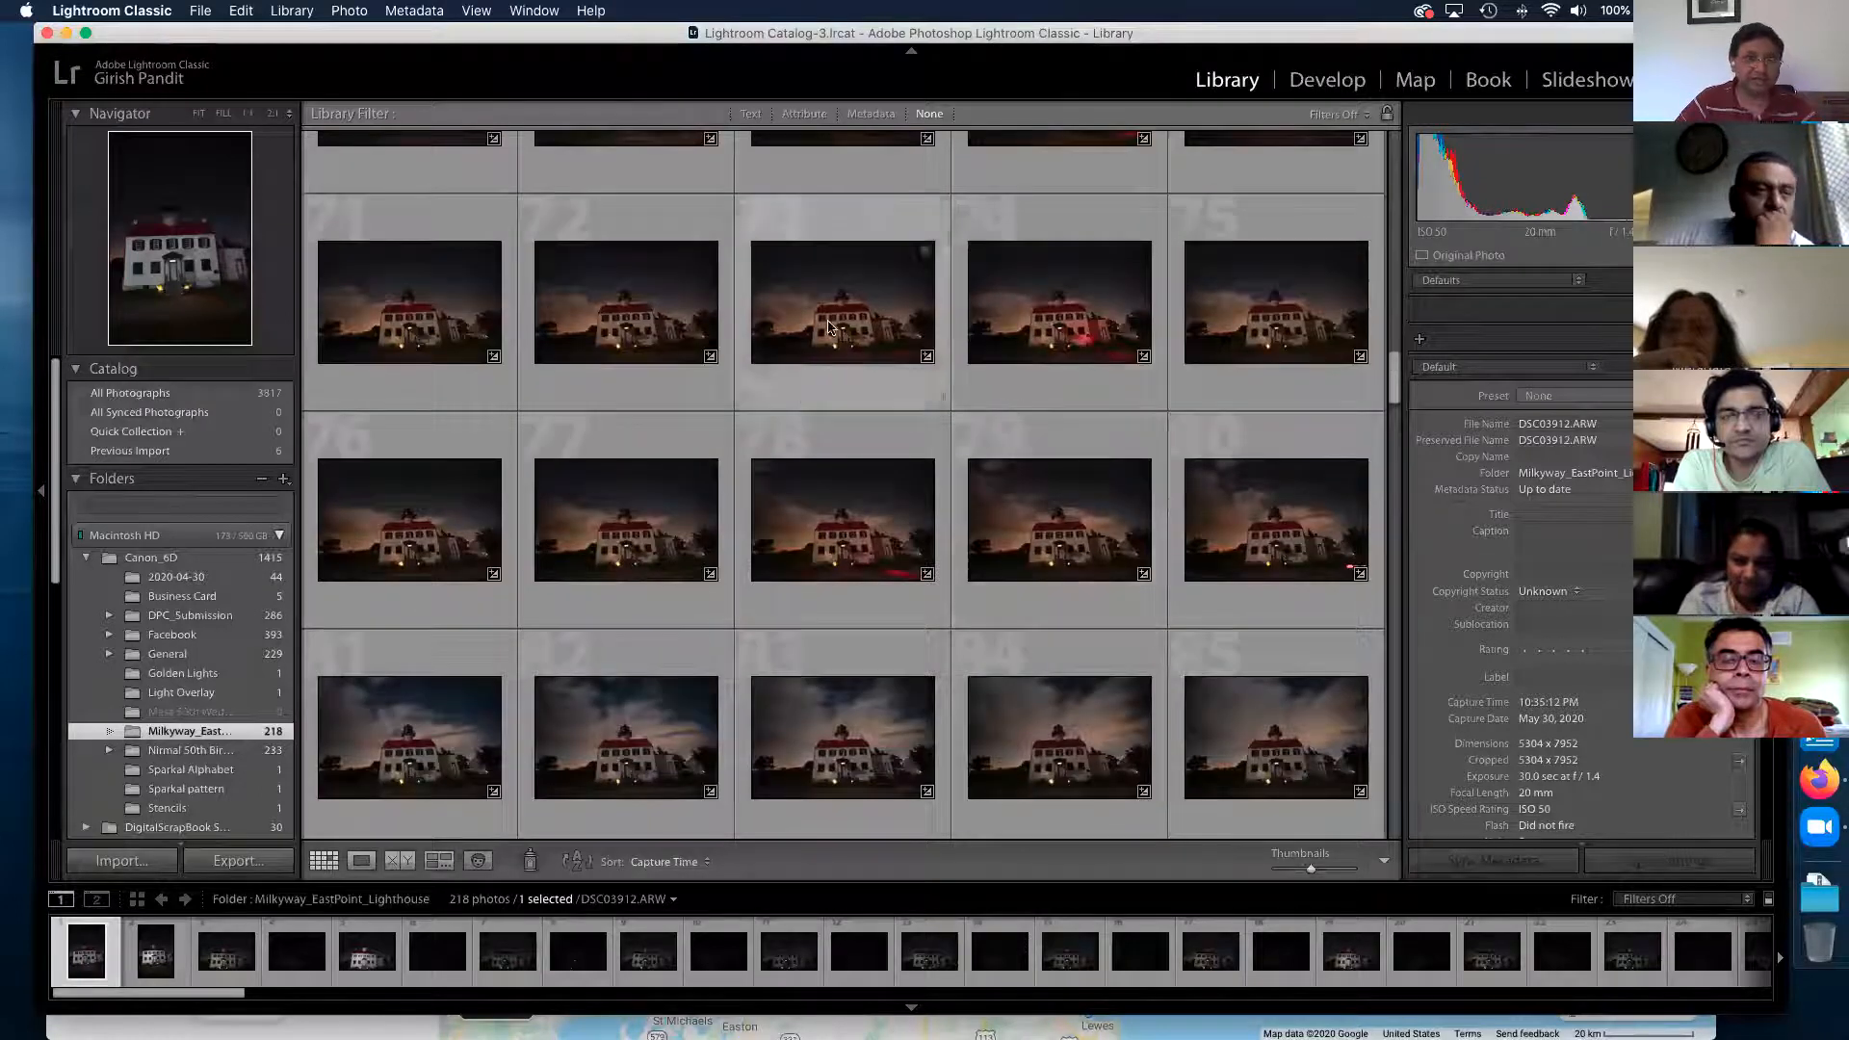
scroll(1117, 443, down, 1)
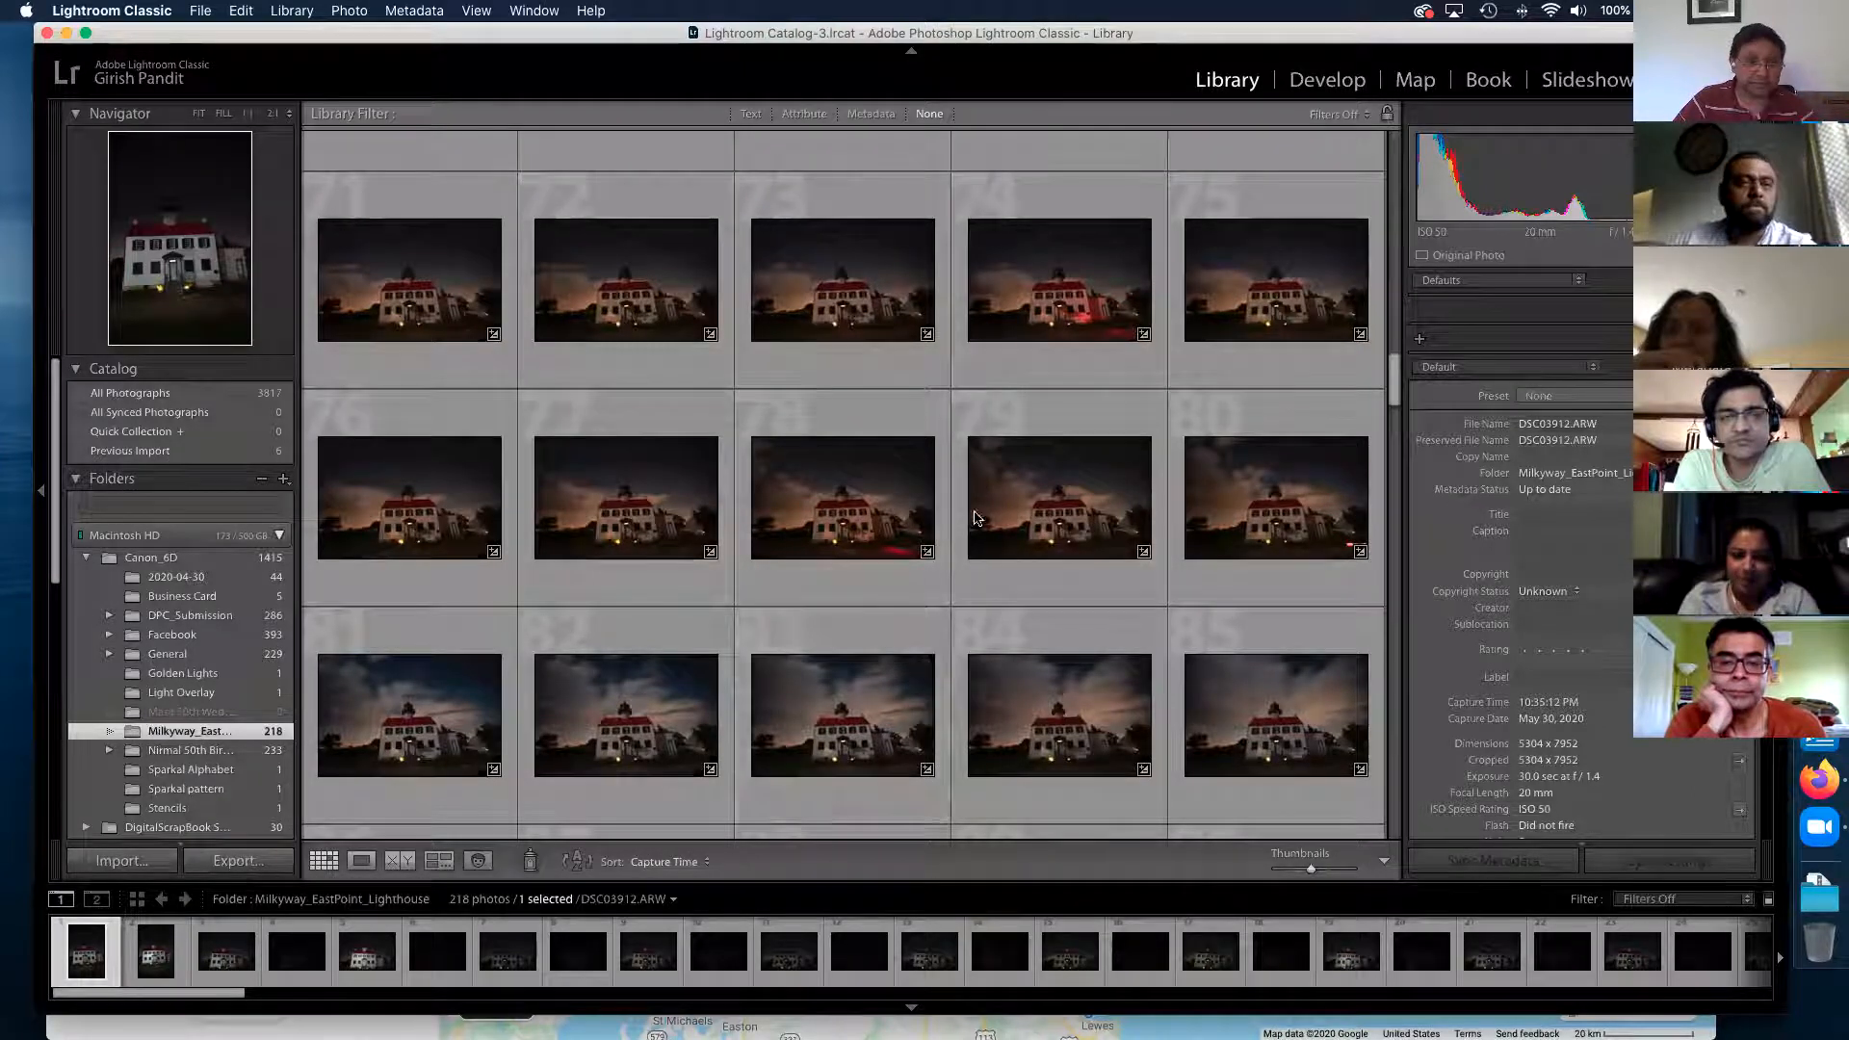
- Look through the lighthouse night exposures beyond photo 71, viewing DSC03999.ARW enlarged, as far as the first bright sky shots
scroll(1015, 591, down, 1)
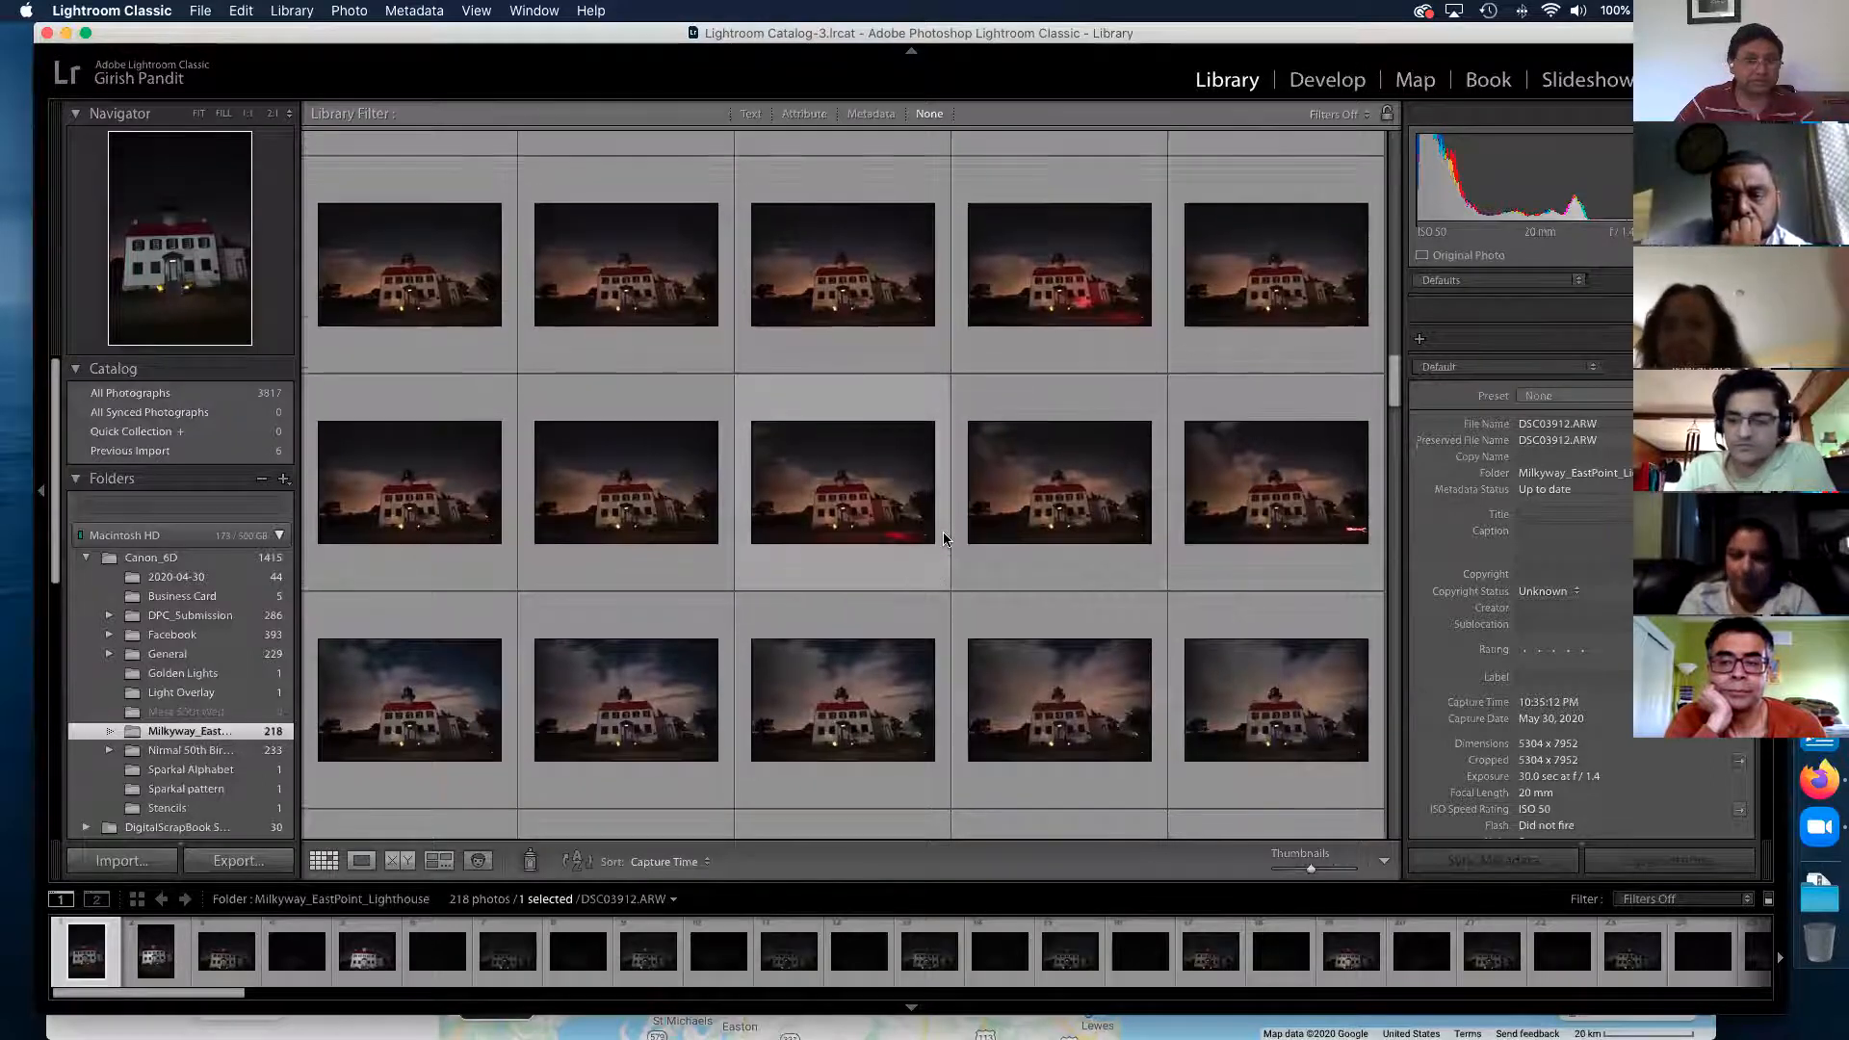
scroll(944, 529, down, 2)
scroll(943, 532, down, 4)
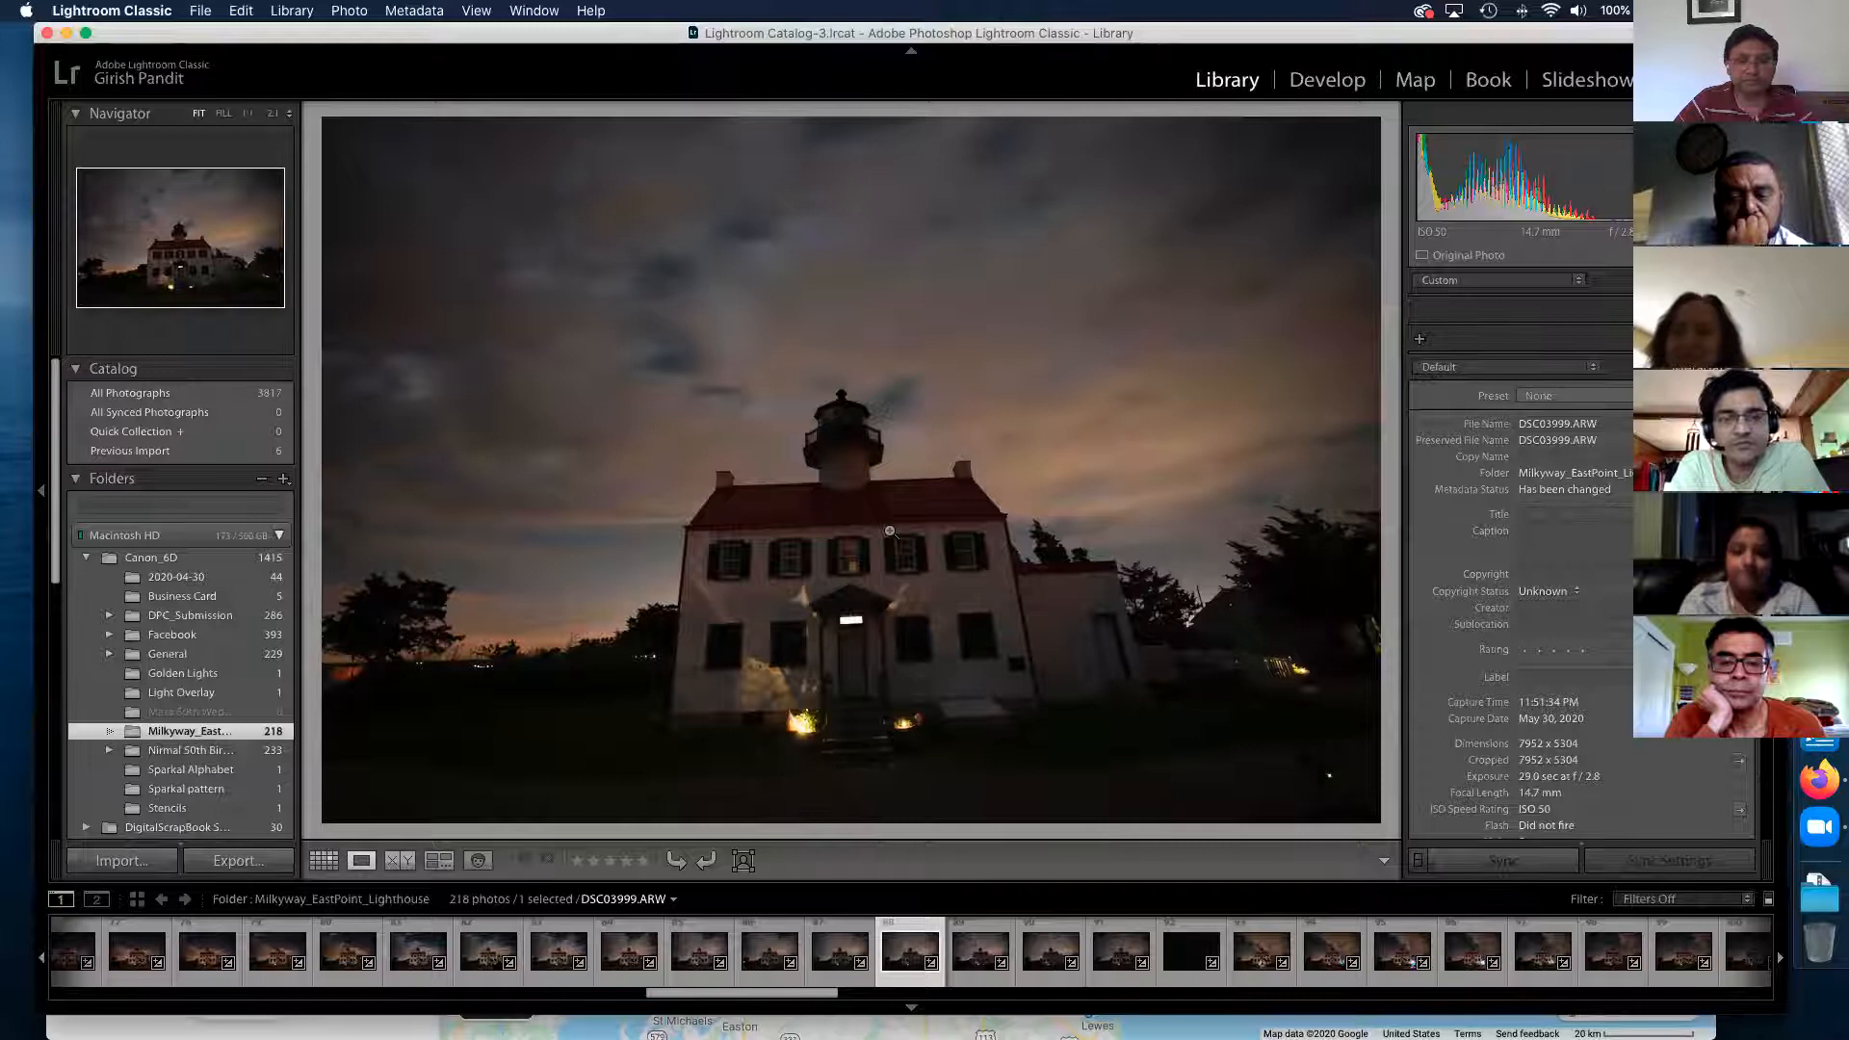
key(g)
scroll(993, 613, down, 10)
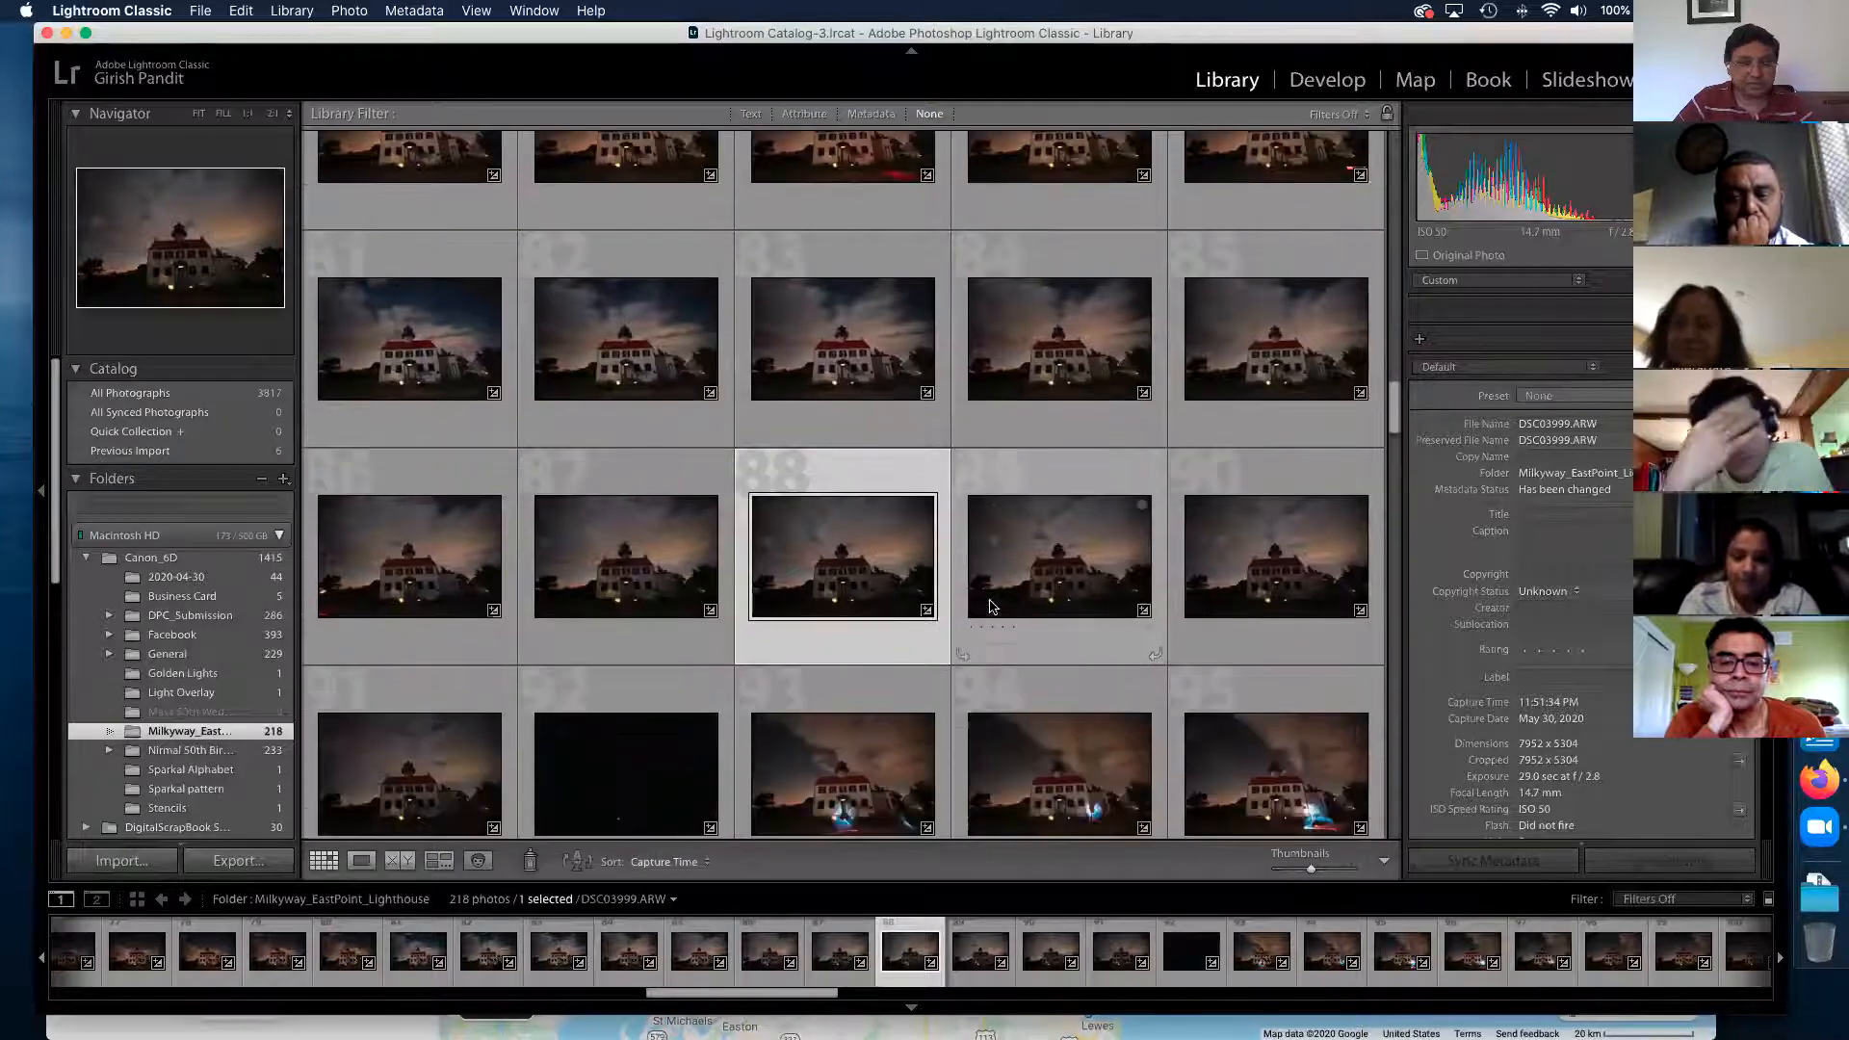
scroll(994, 607, down, 5)
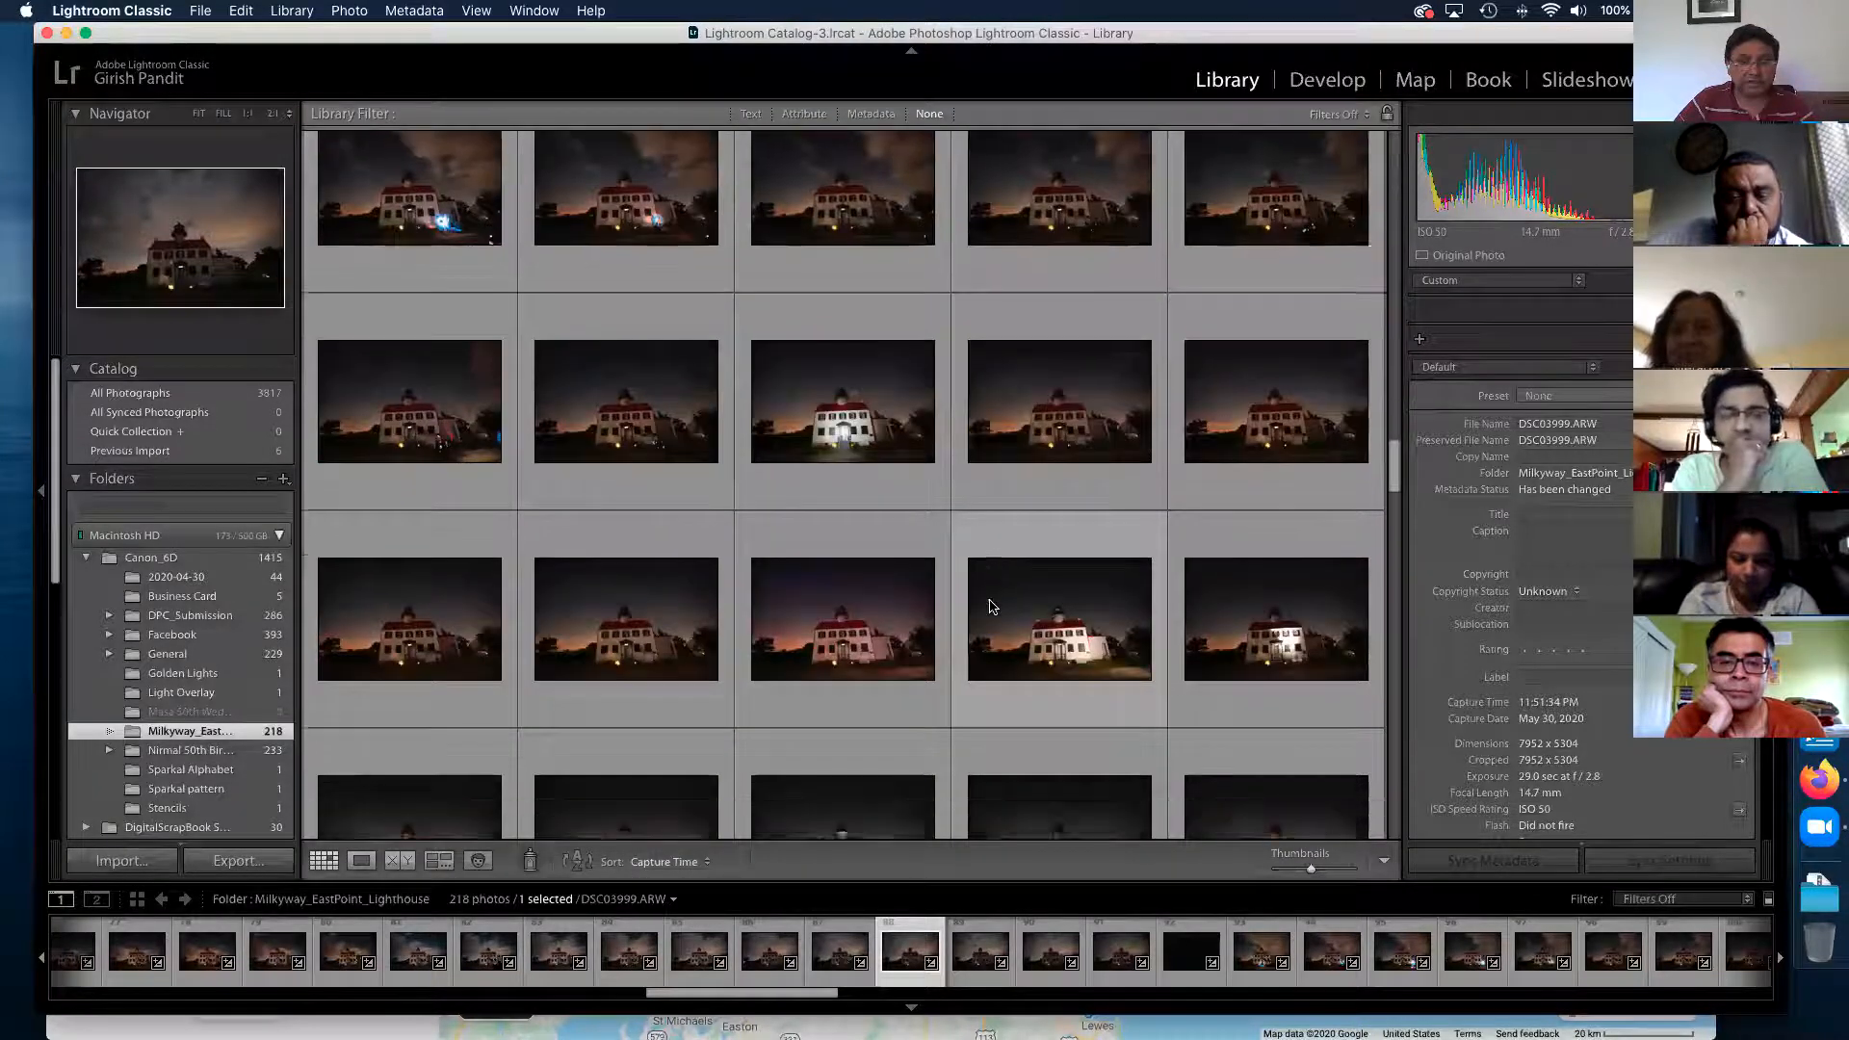
scroll(993, 607, down, 5)
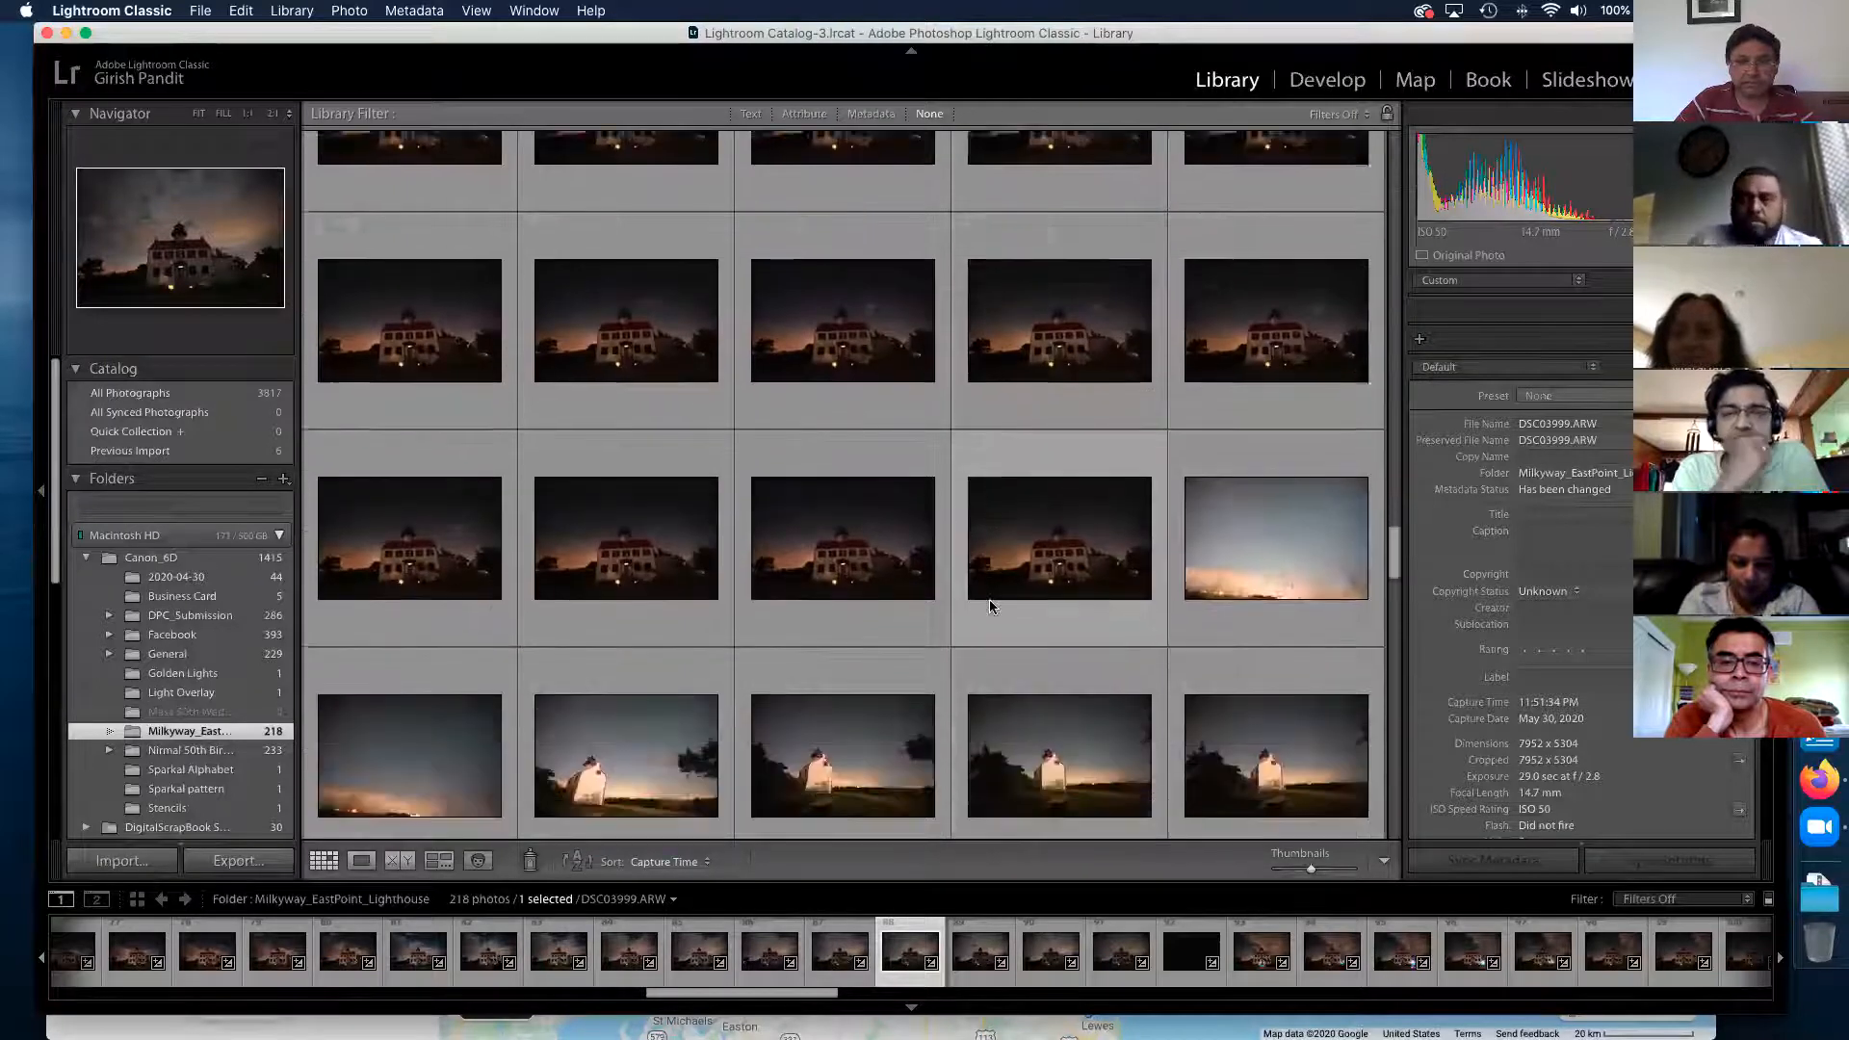
- Open the starry sky and grass photo DSC04046.ARW in the Develop module
double_click(1256, 501)
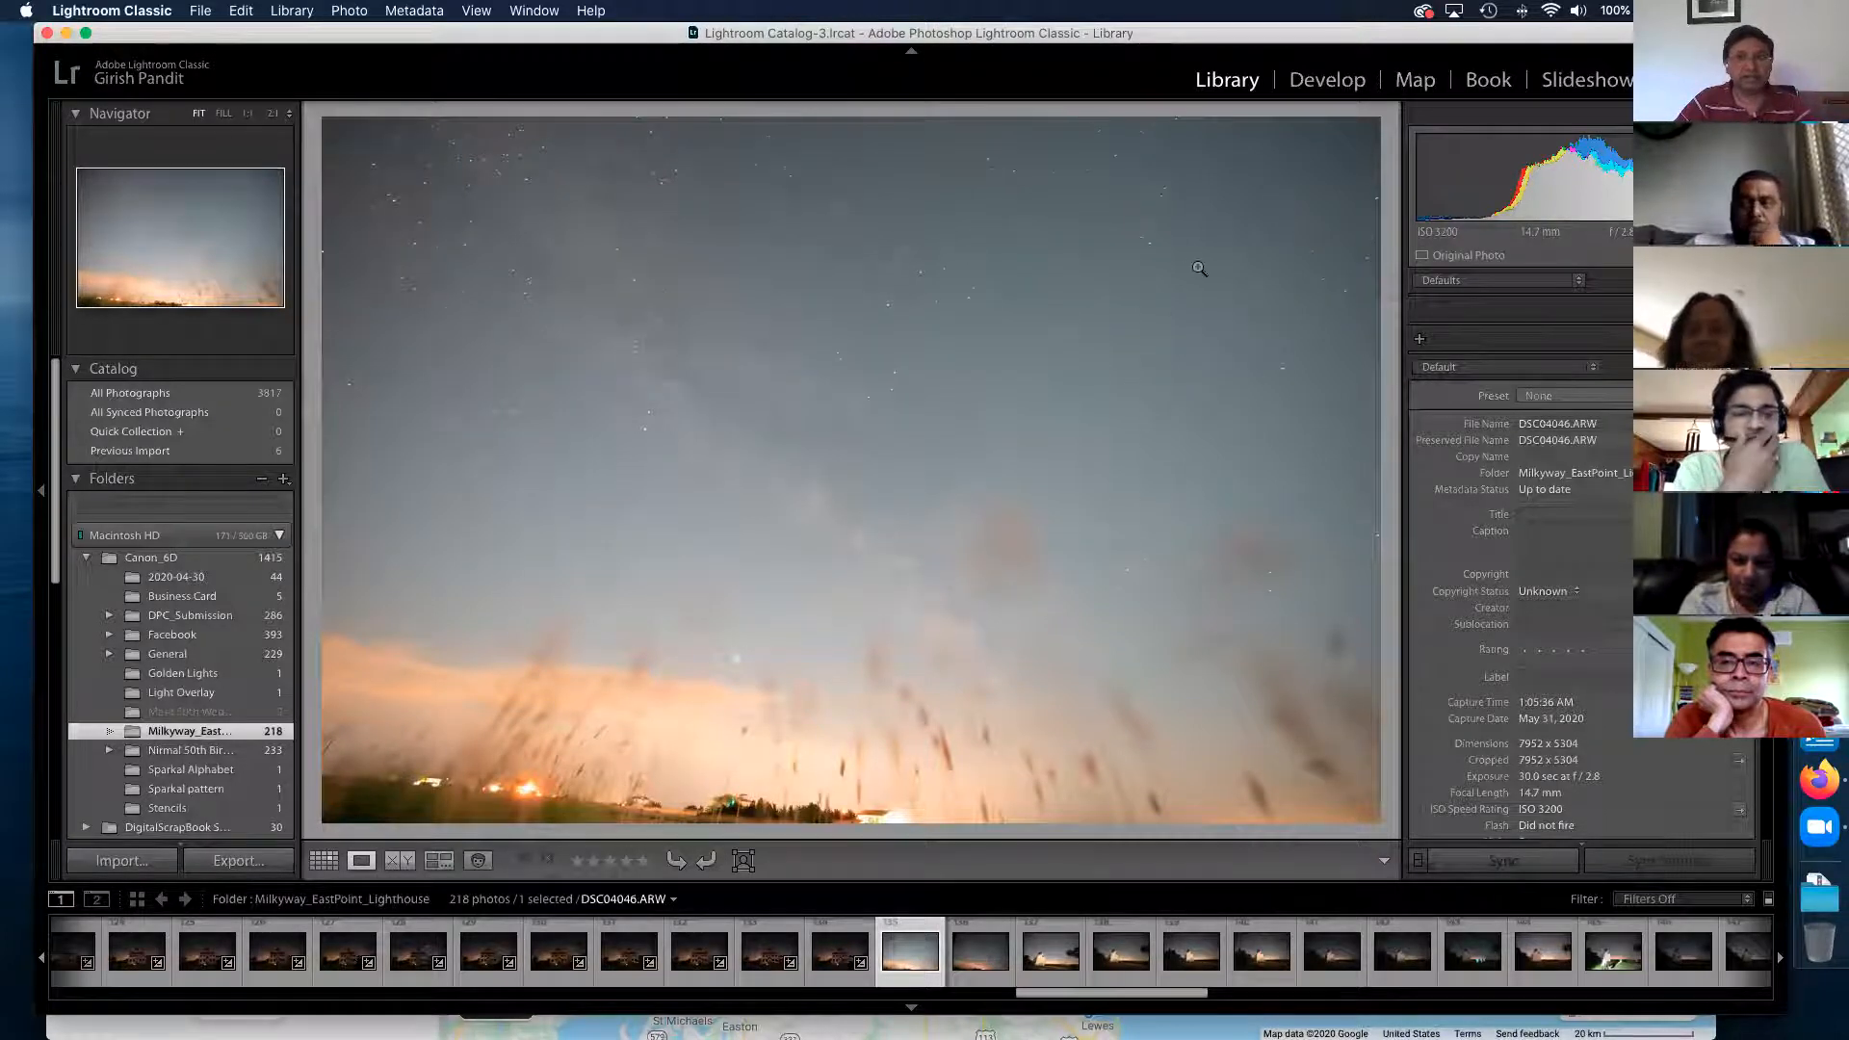
click(1327, 81)
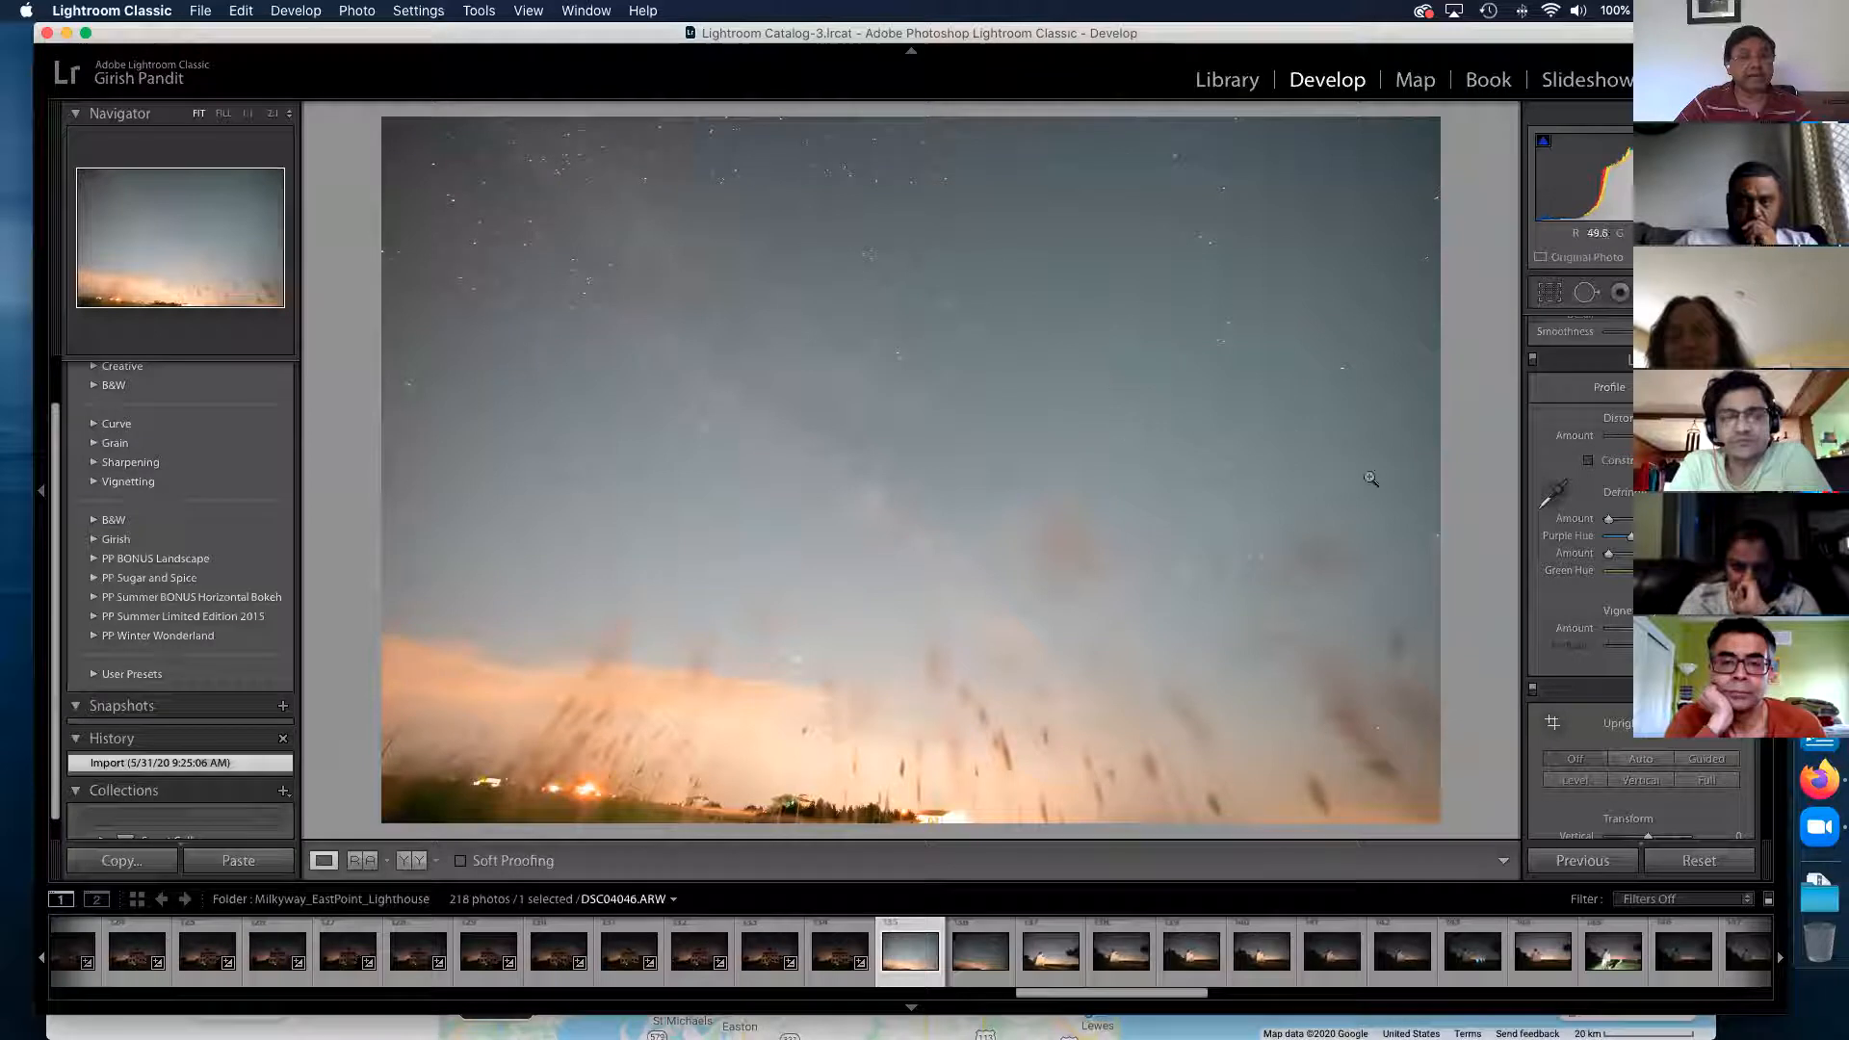
scroll(1582, 480, up, 10)
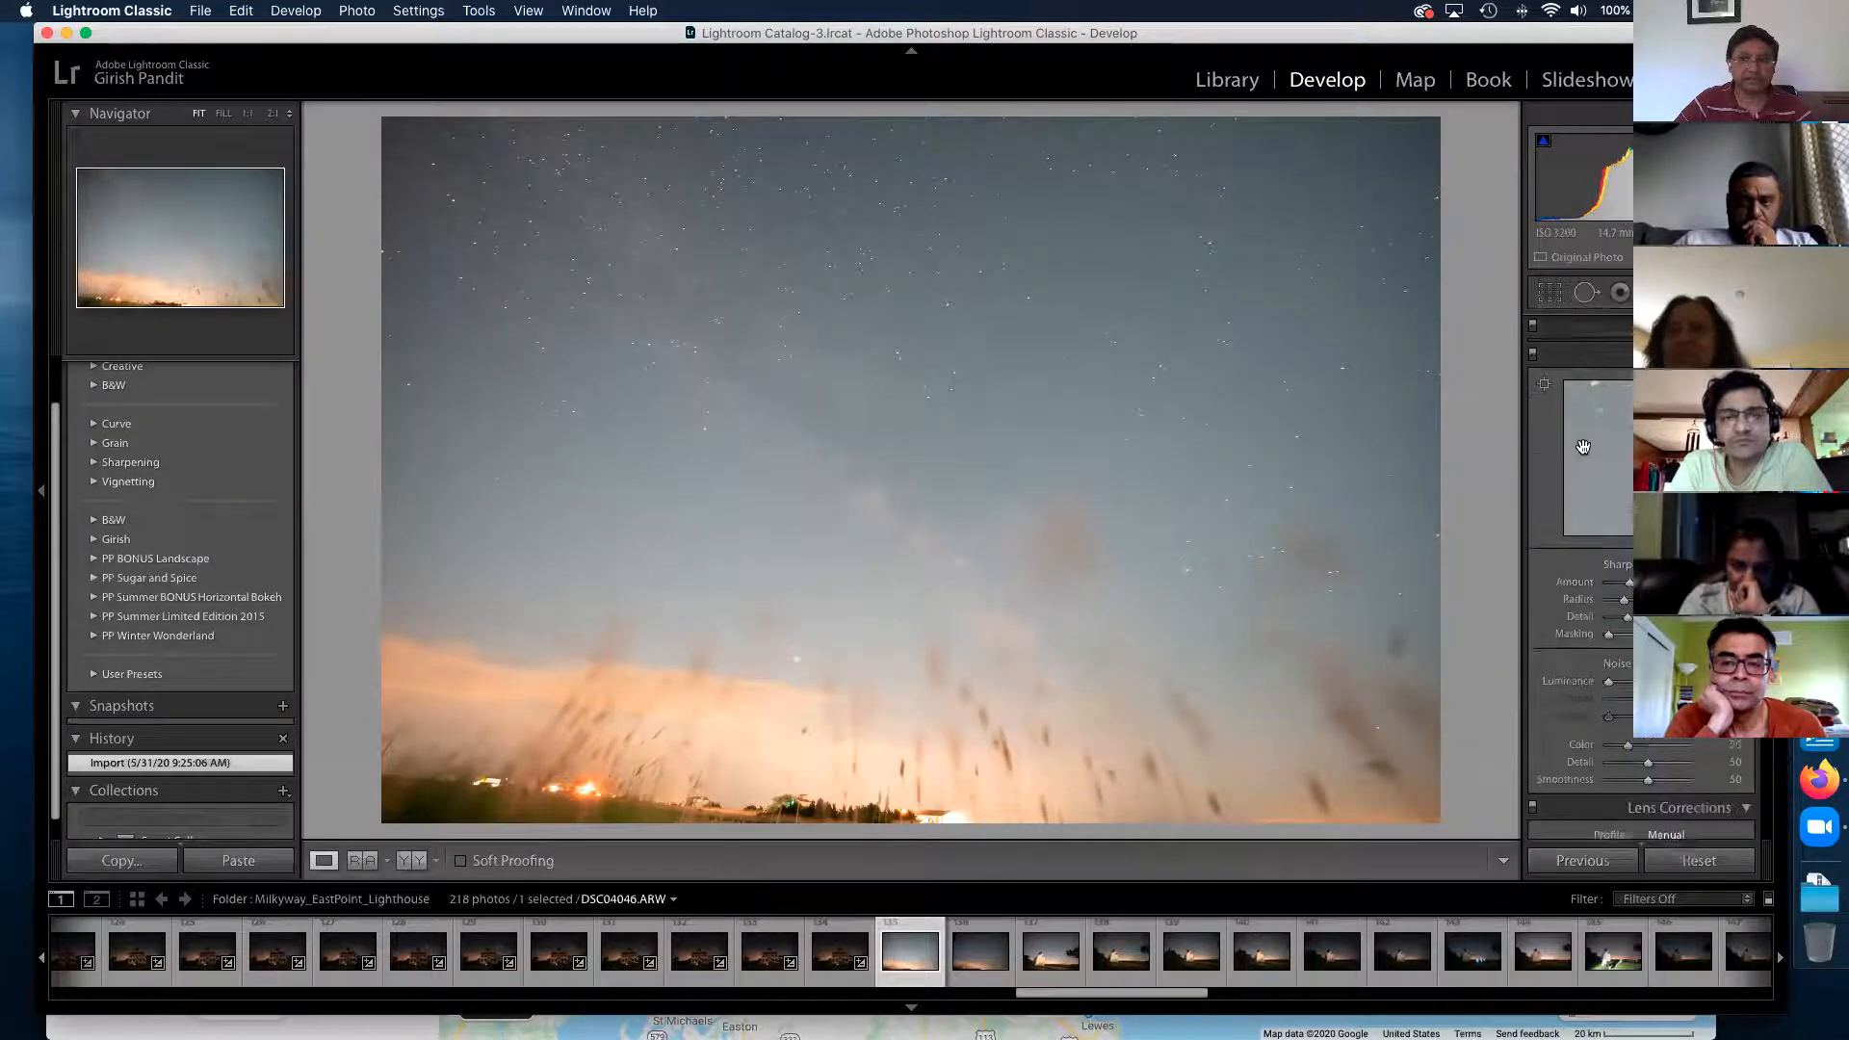
- Try Dehaze at 100 and at 6 on the whole photo, with Temperature at 8.3K and at 4.8K
scroll(1583, 449, up, 10)
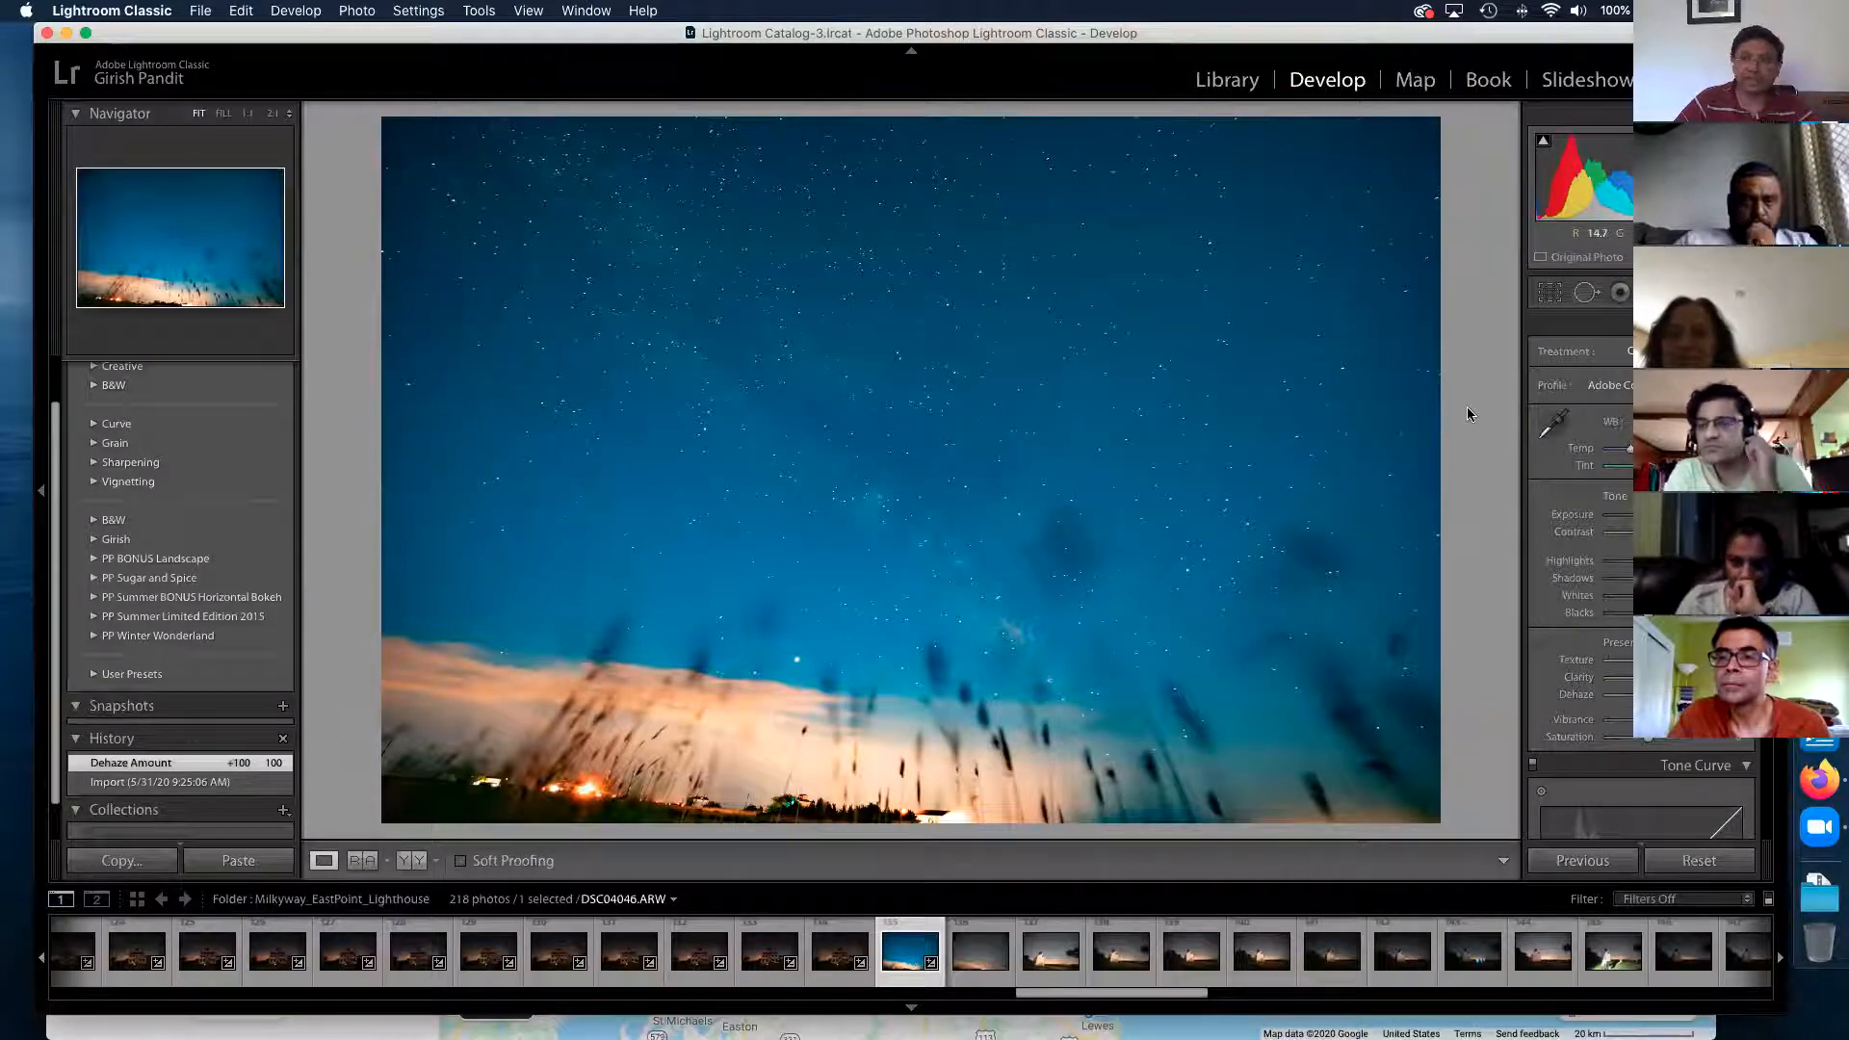
drag(1638, 448, 1695, 448)
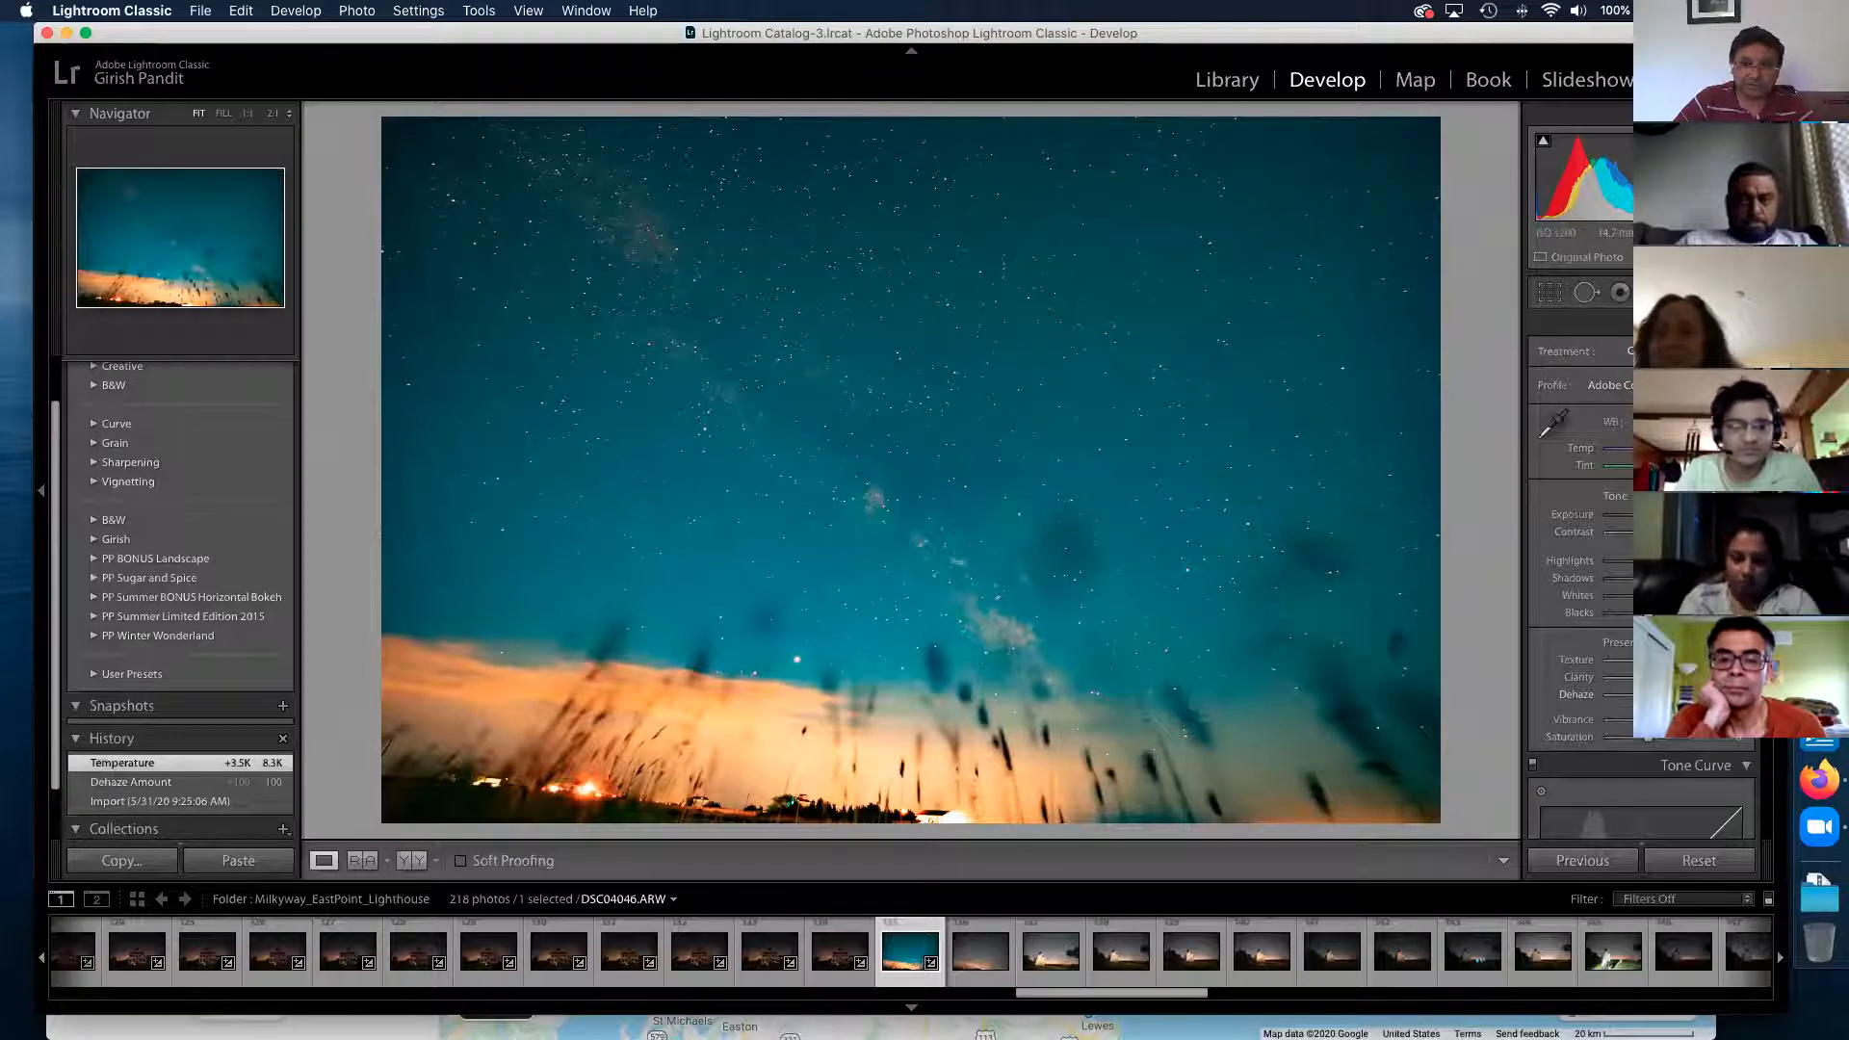
drag(1745, 694, 1681, 695)
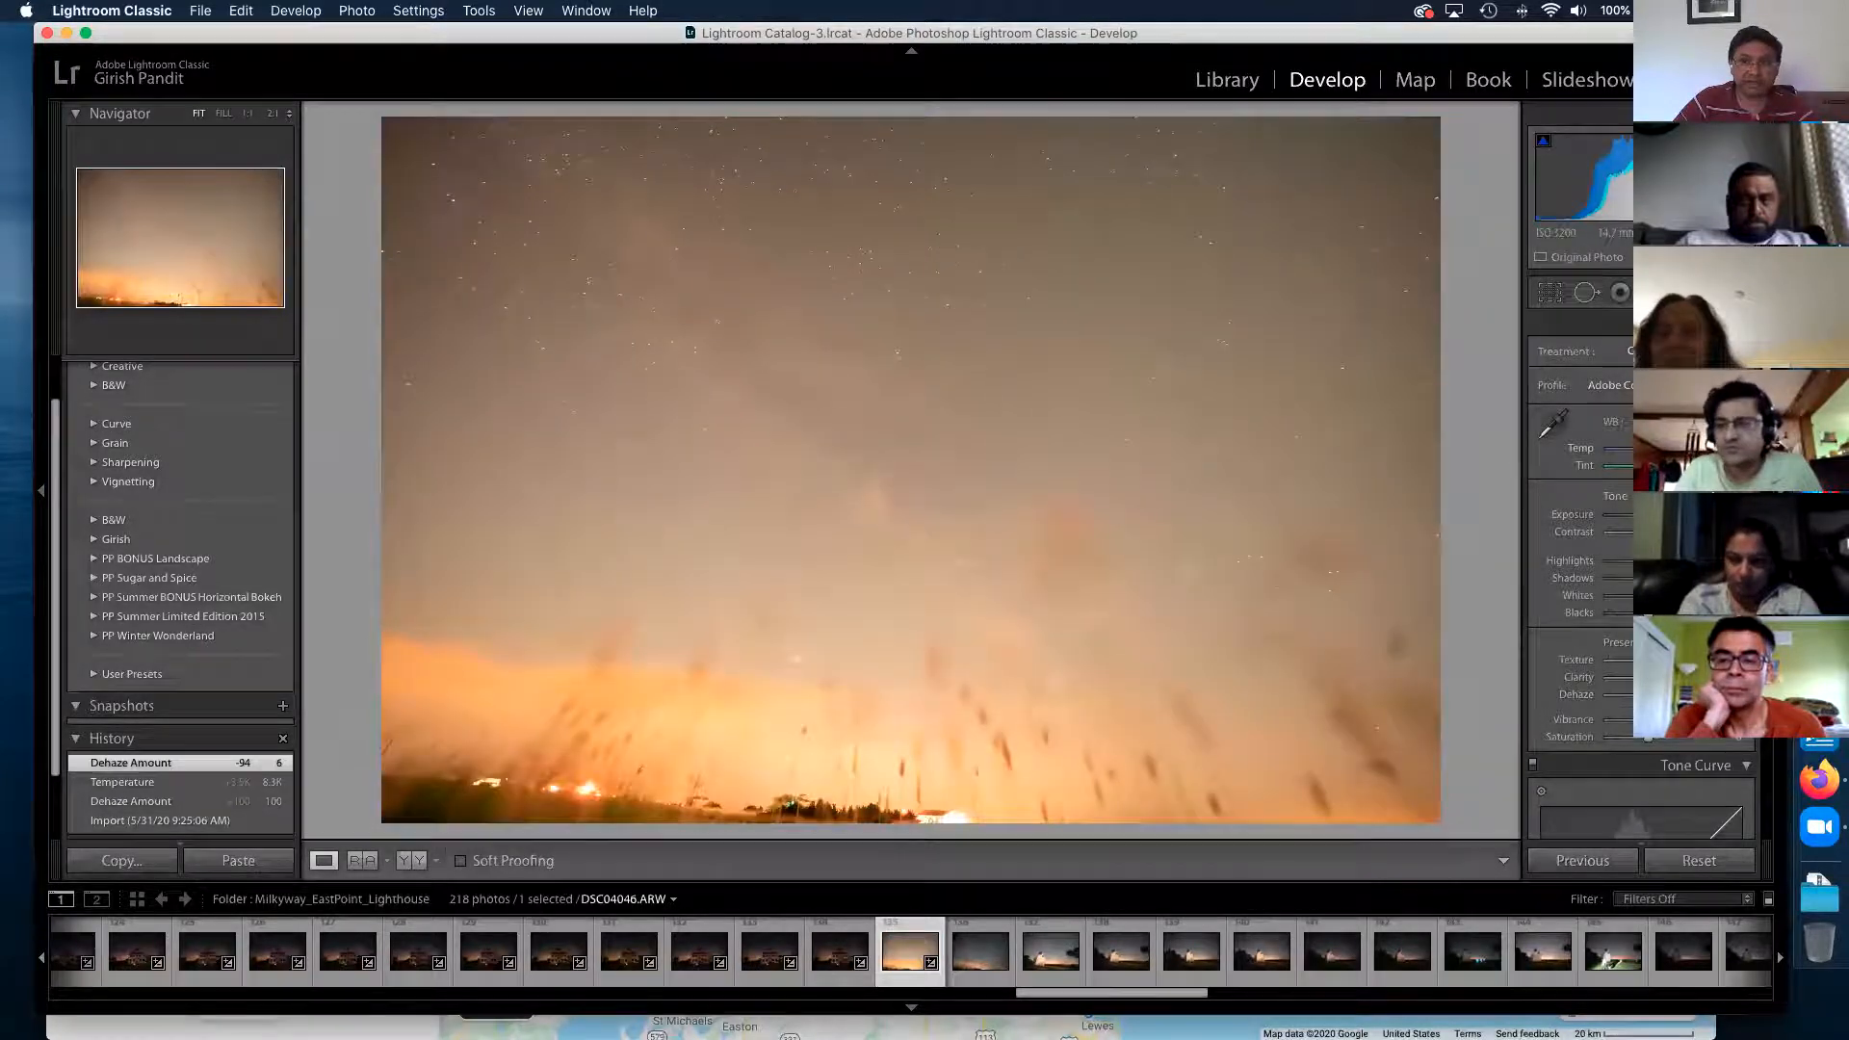
click(1629, 455)
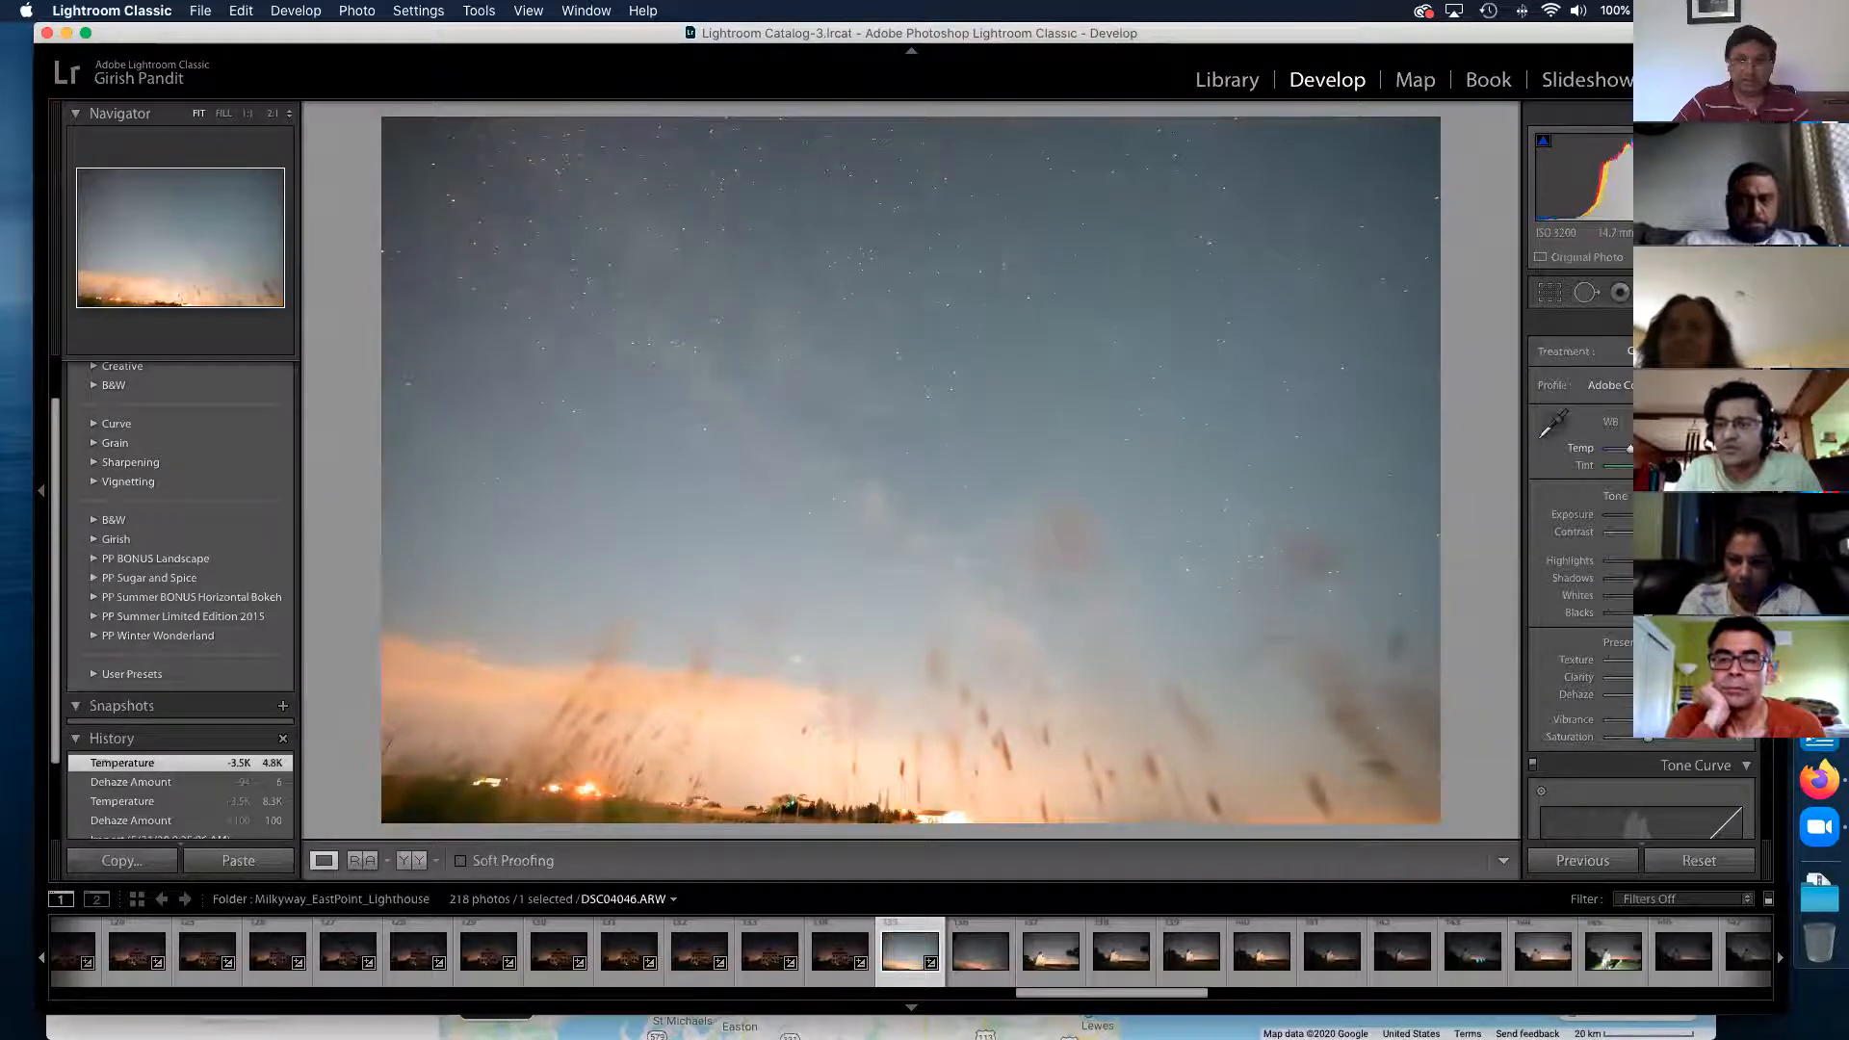
key(z)
key(z)
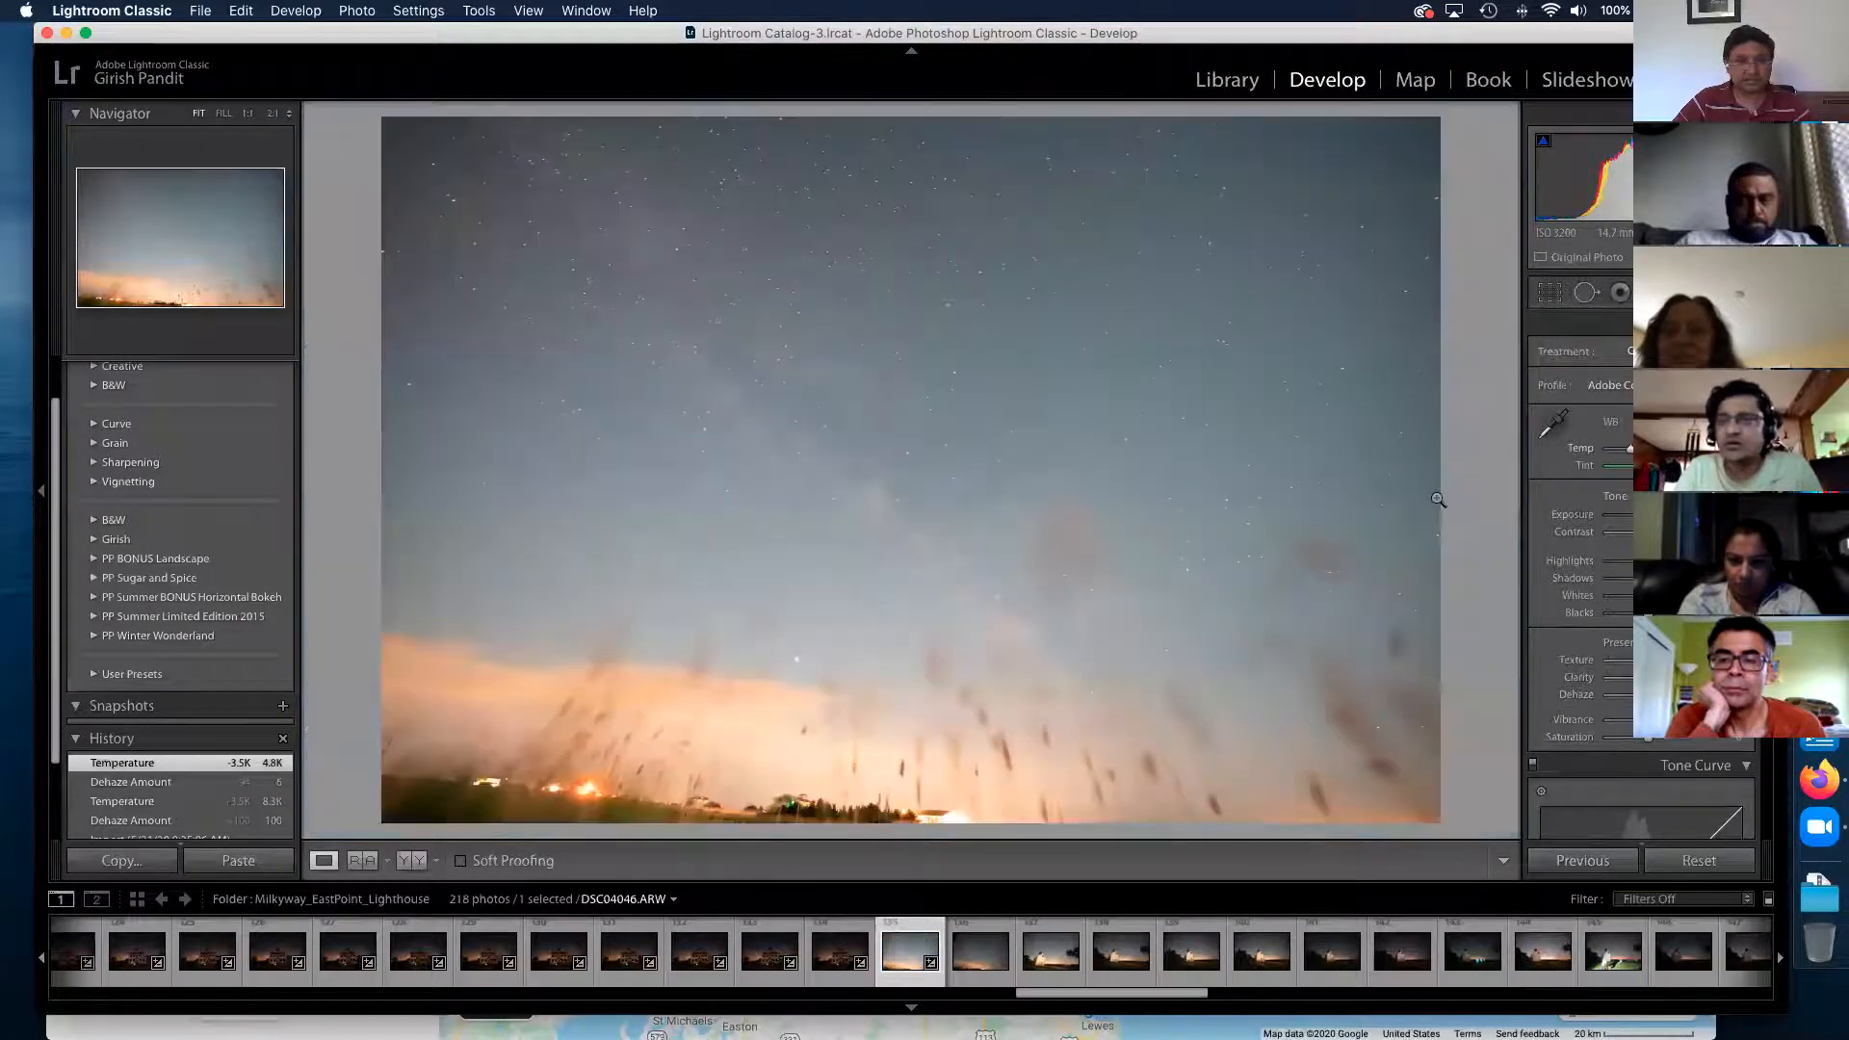
- Revert the photo to its import state and lower Exposure to -0.90
scroll(192, 759, down, 5)
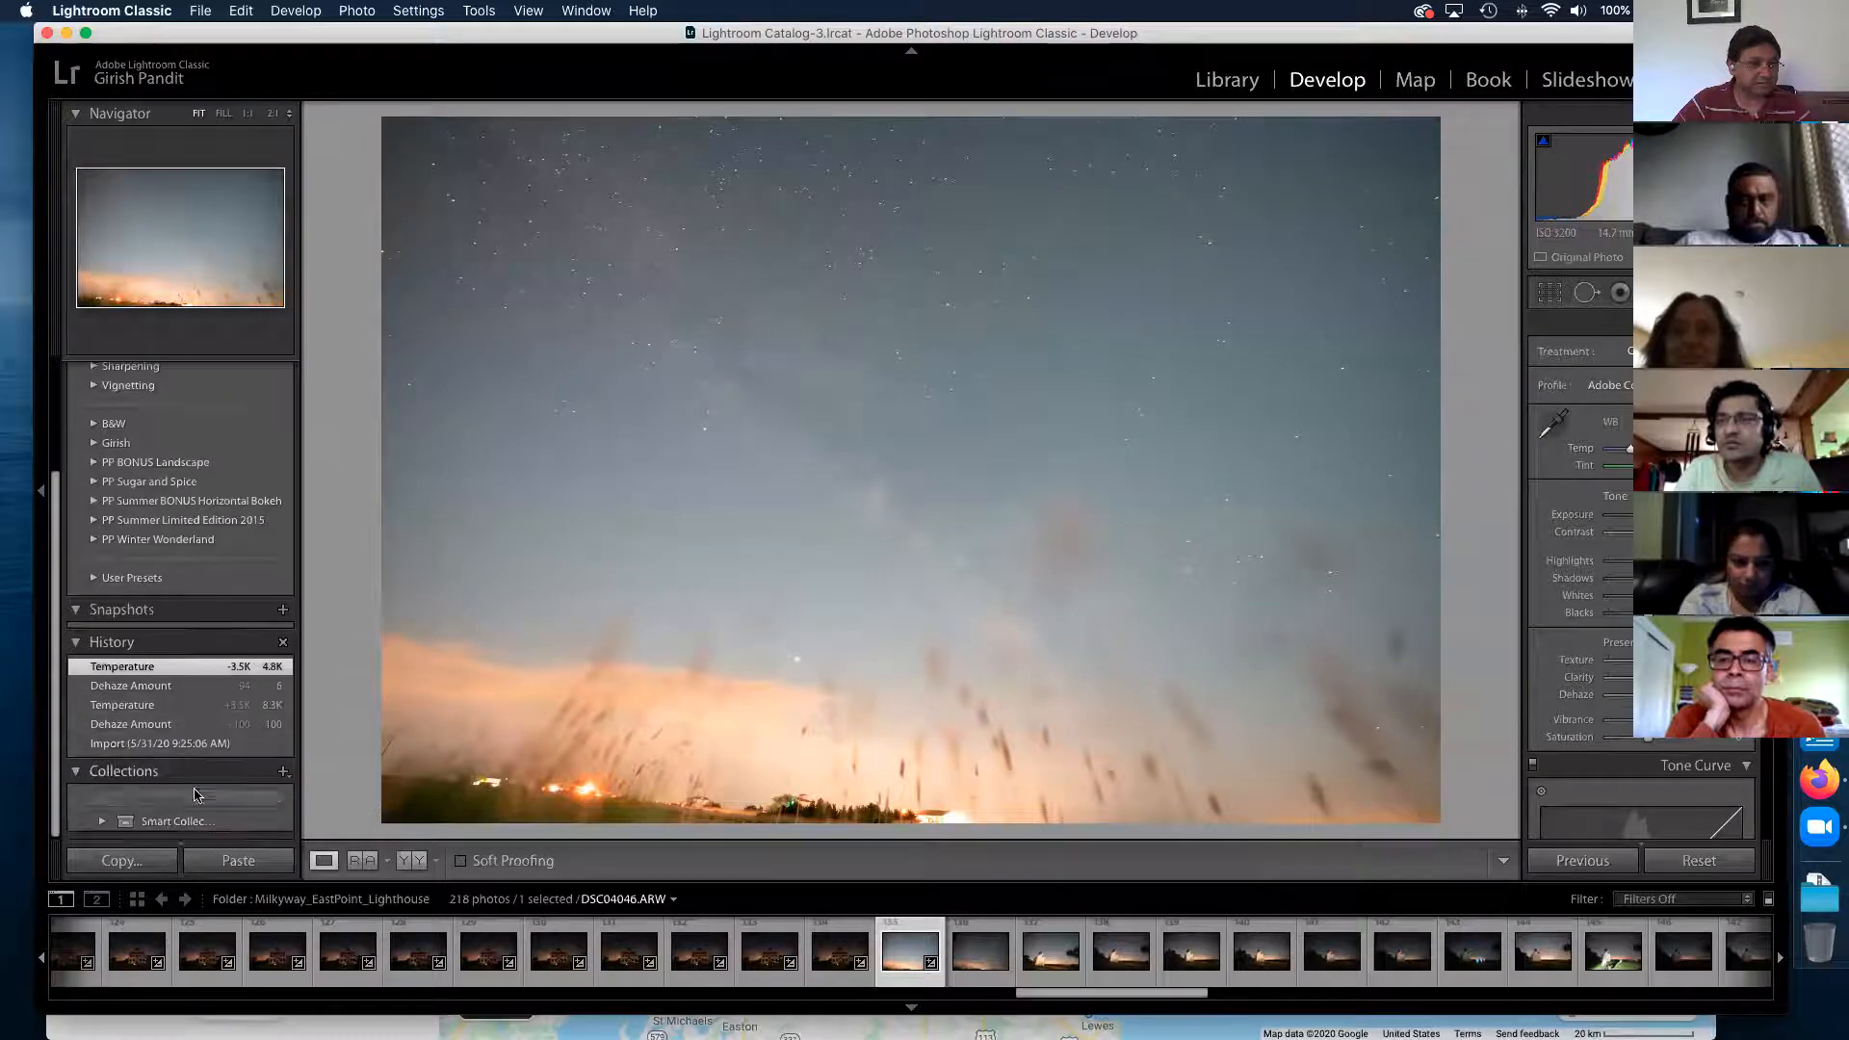
click(191, 745)
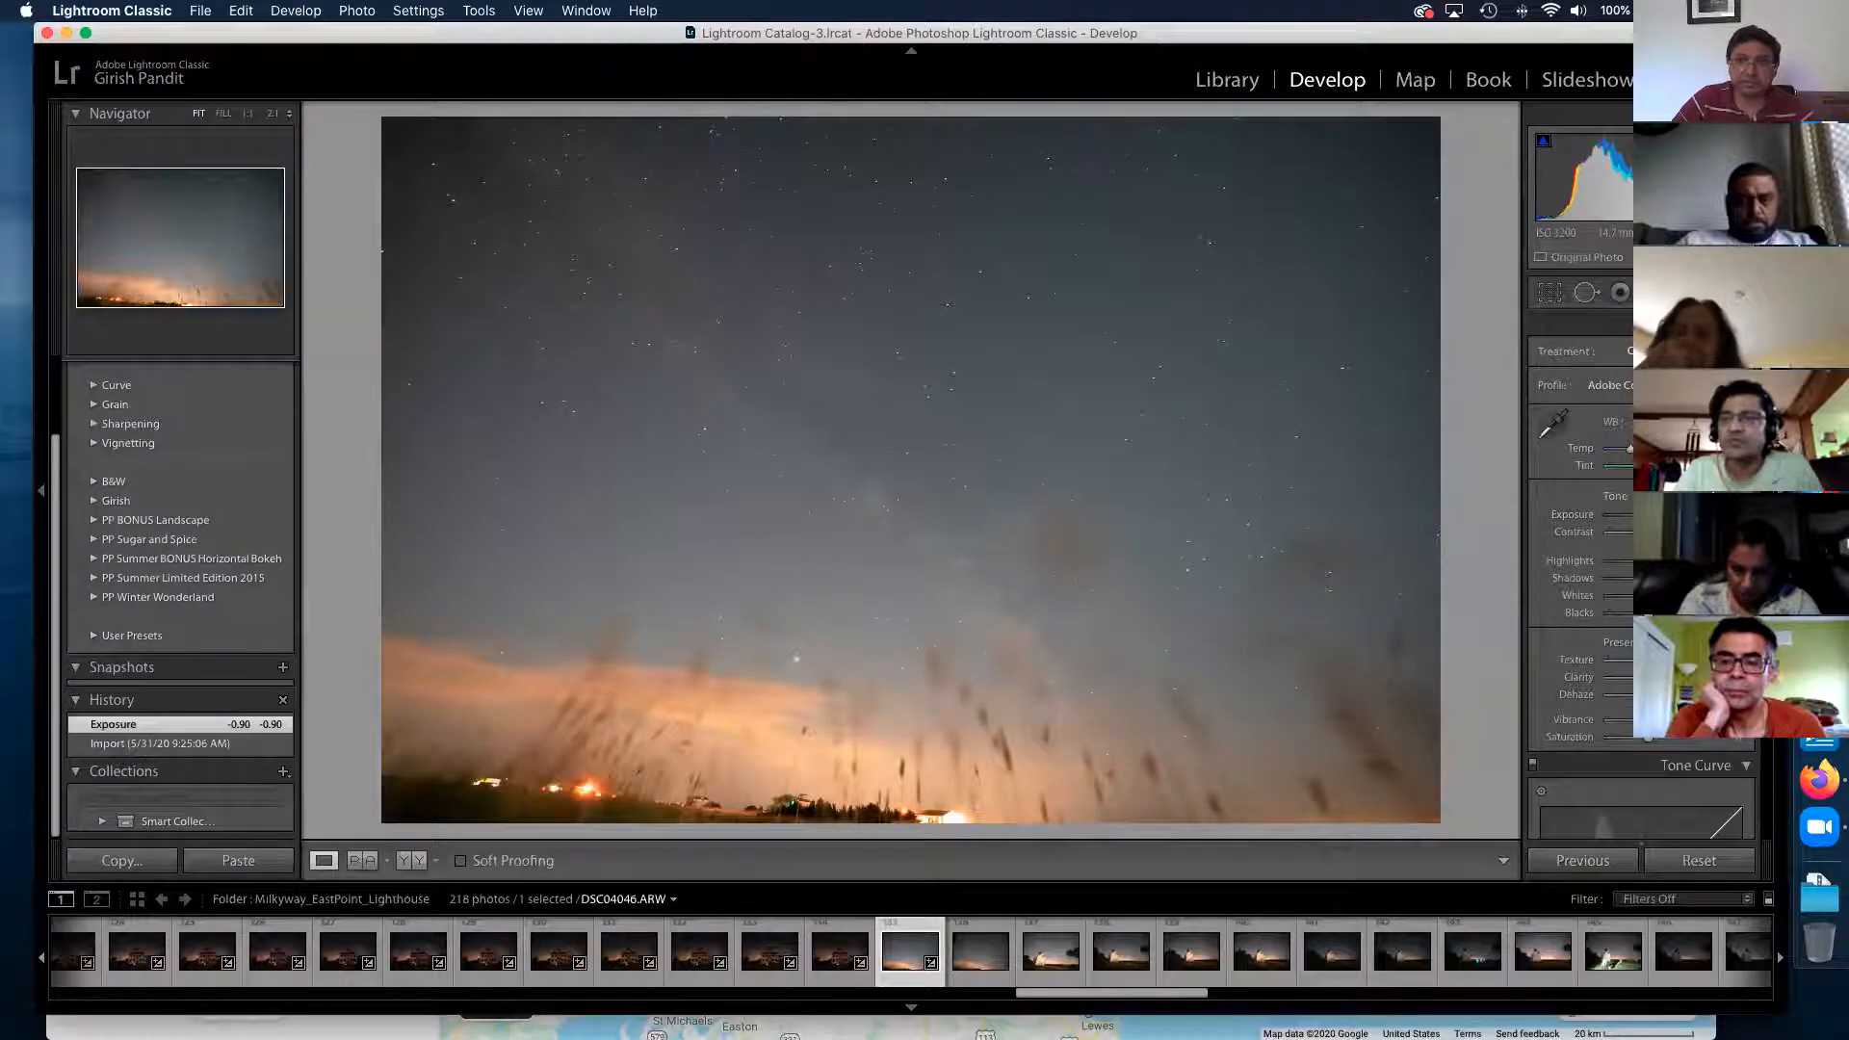
- Paint the sky above the grass with an Adjustment Brush using the Dehaze effect, at sizes 19 and 23
key(k)
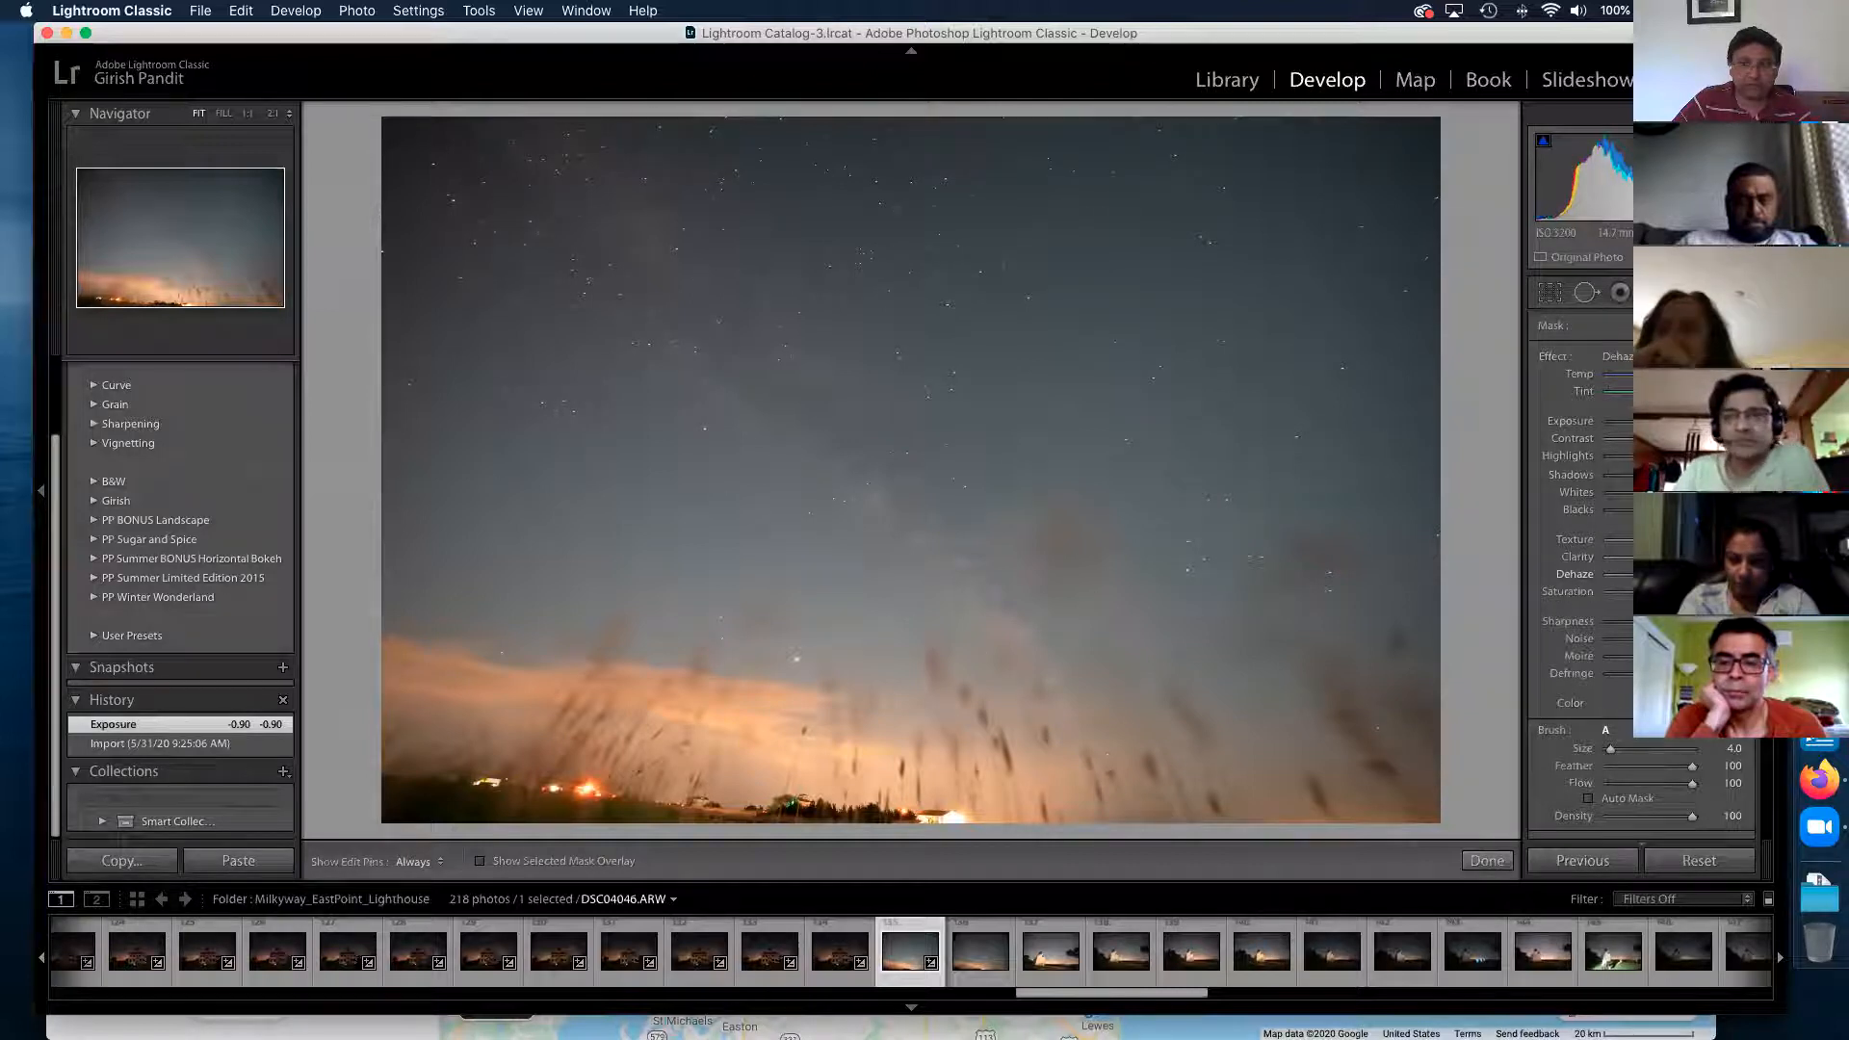
scroll(1238, 421, up, 4)
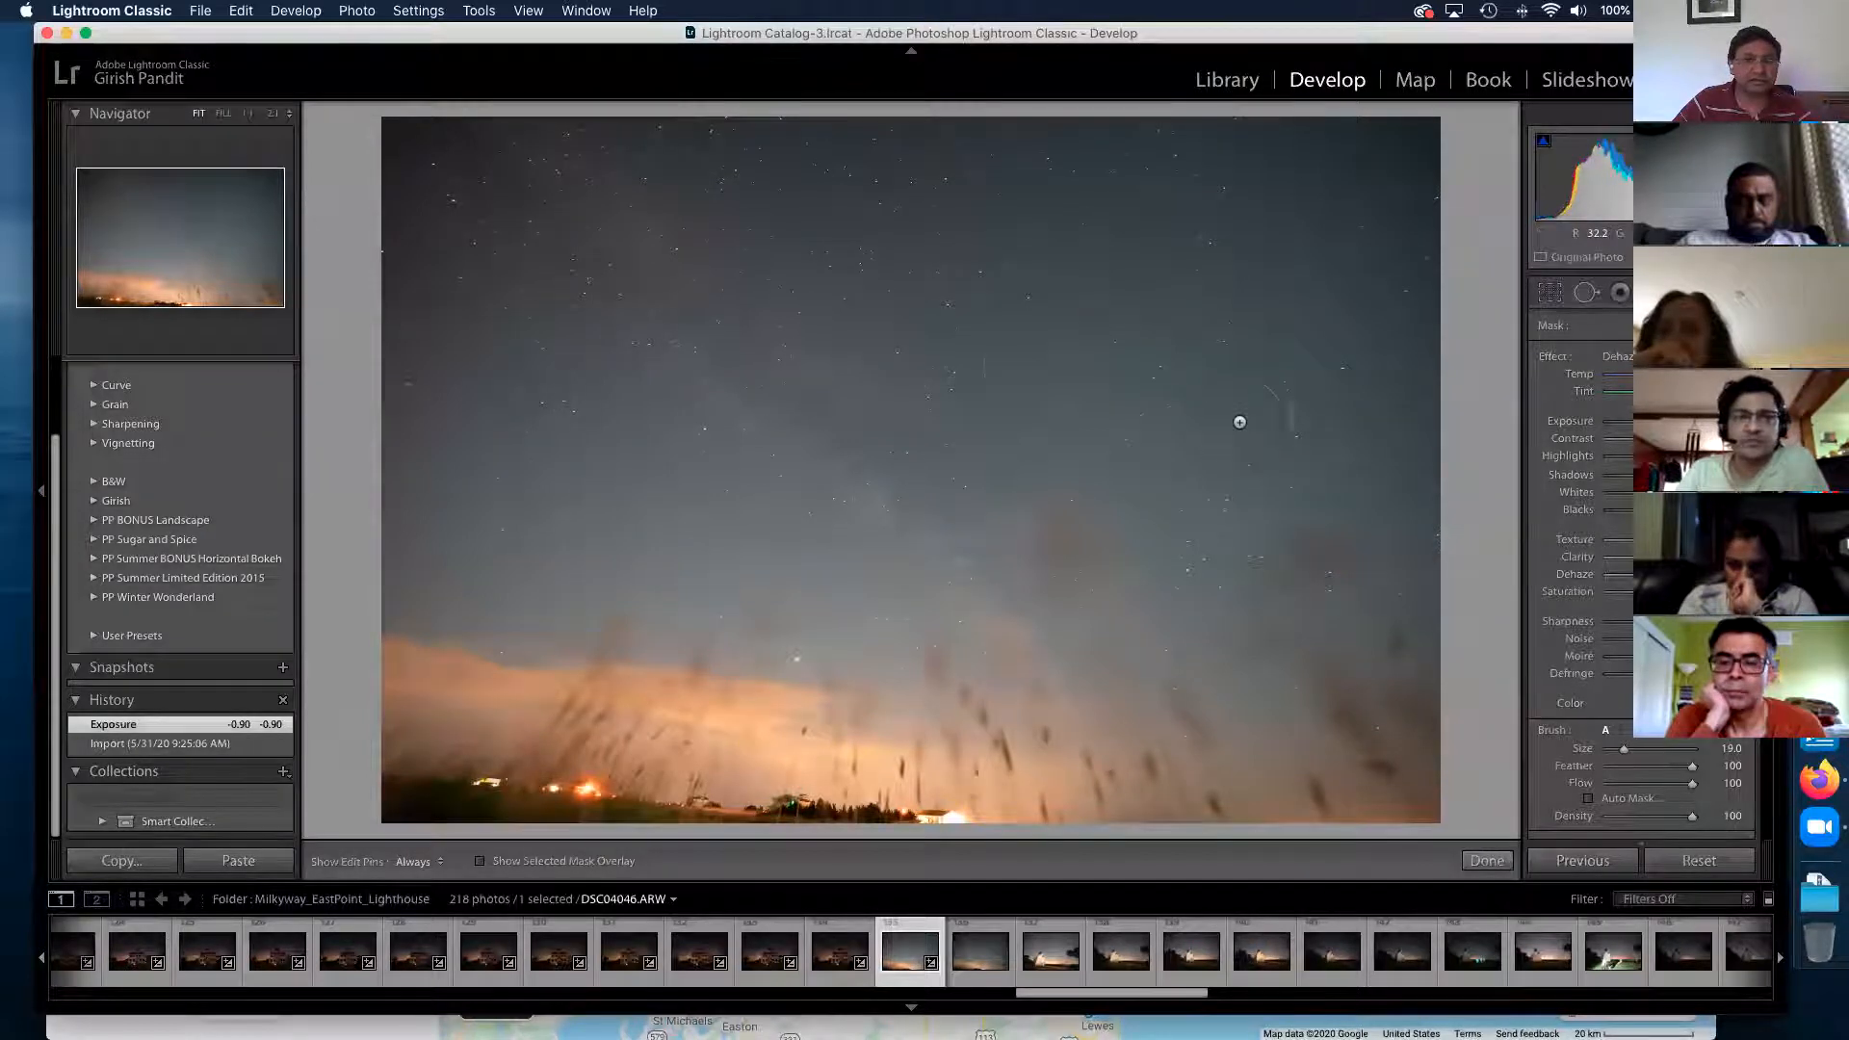
key(h)
mouse_move(454, 182)
mouse_down()
mouse_move(531, 208)
mouse_move(754, 169)
mouse_move(1350, 239)
mouse_move(993, 154)
mouse_move(1021, 197)
mouse_move(1386, 407)
mouse_move(1399, 577)
mouse_move(1365, 613)
mouse_move(1223, 470)
mouse_move(1256, 506)
mouse_move(1182, 344)
mouse_move(962, 337)
mouse_move(1070, 659)
mouse_move(842, 519)
mouse_move(734, 279)
mouse_move(903, 369)
mouse_move(723, 372)
mouse_move(504, 199)
mouse_move(514, 136)
mouse_move(824, 435)
mouse_move(351, 252)
mouse_move(551, 405)
mouse_move(810, 561)
mouse_move(503, 543)
mouse_move(403, 560)
mouse_move(693, 650)
mouse_move(790, 659)
mouse_move(776, 606)
mouse_up()
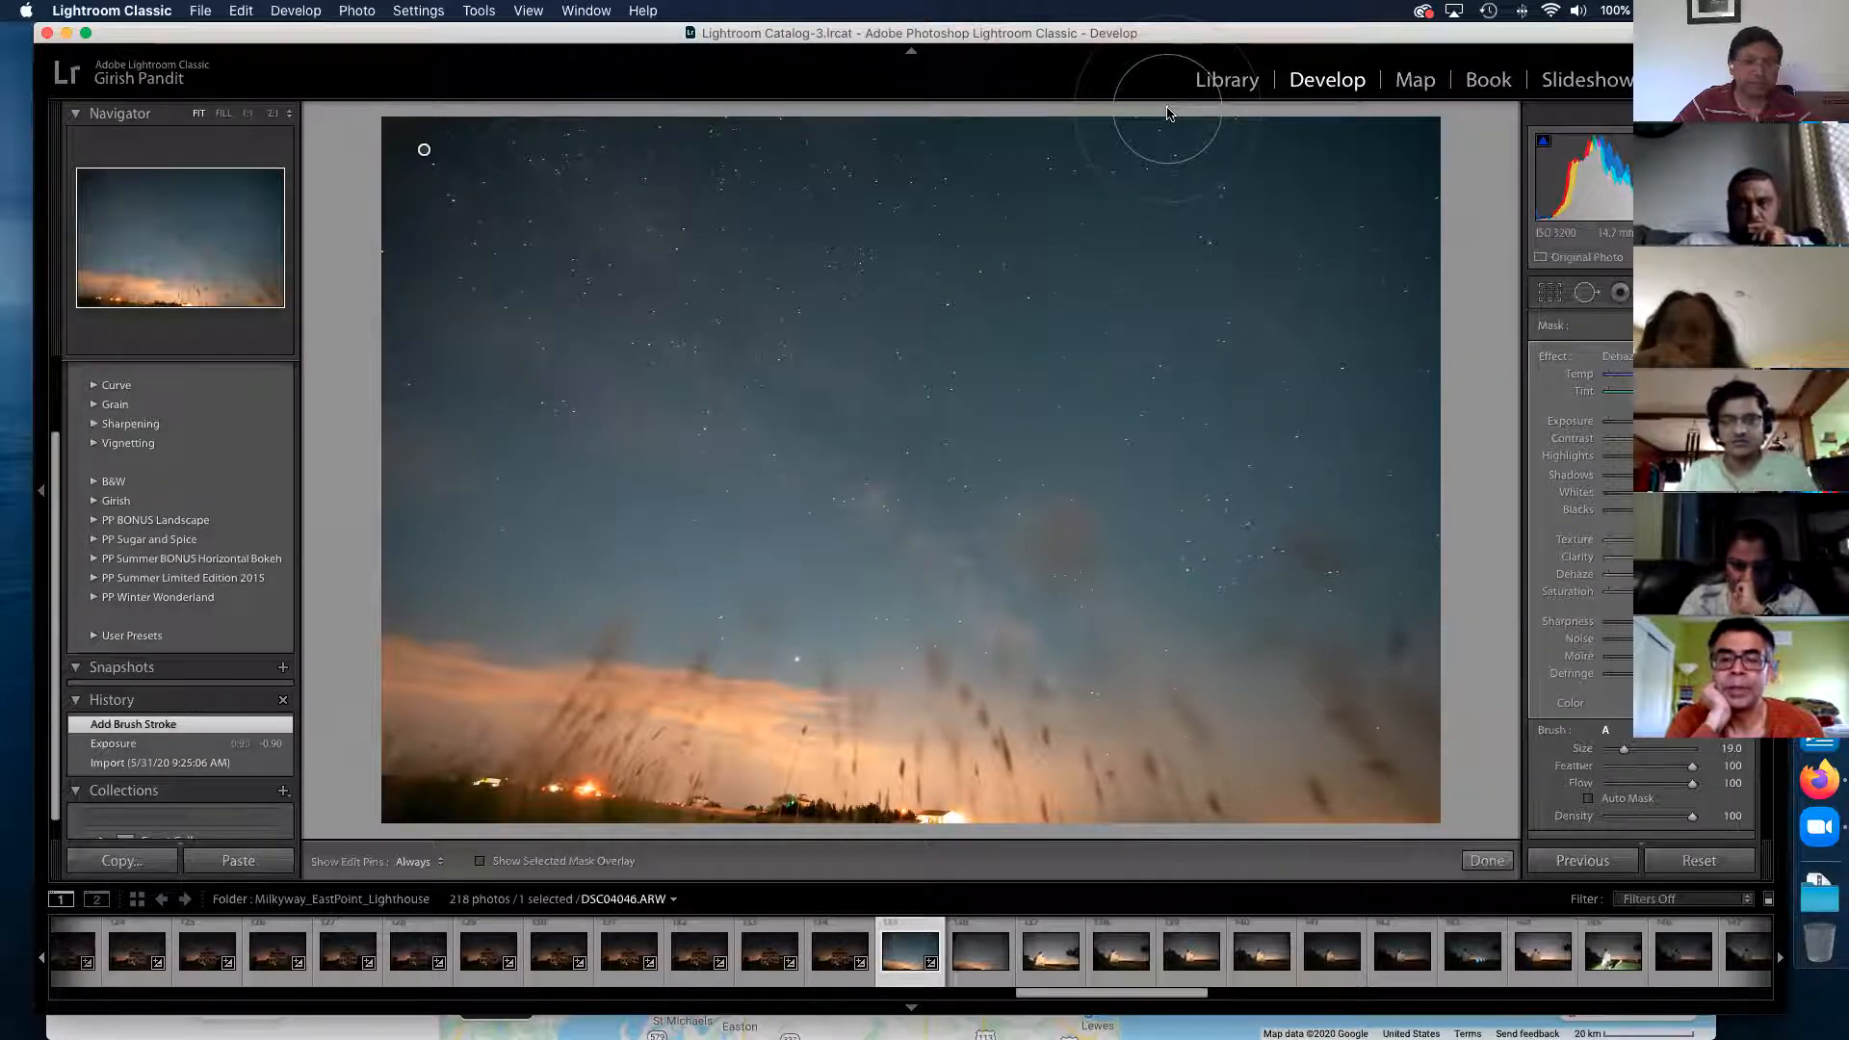
scroll(689, 186, up, 2)
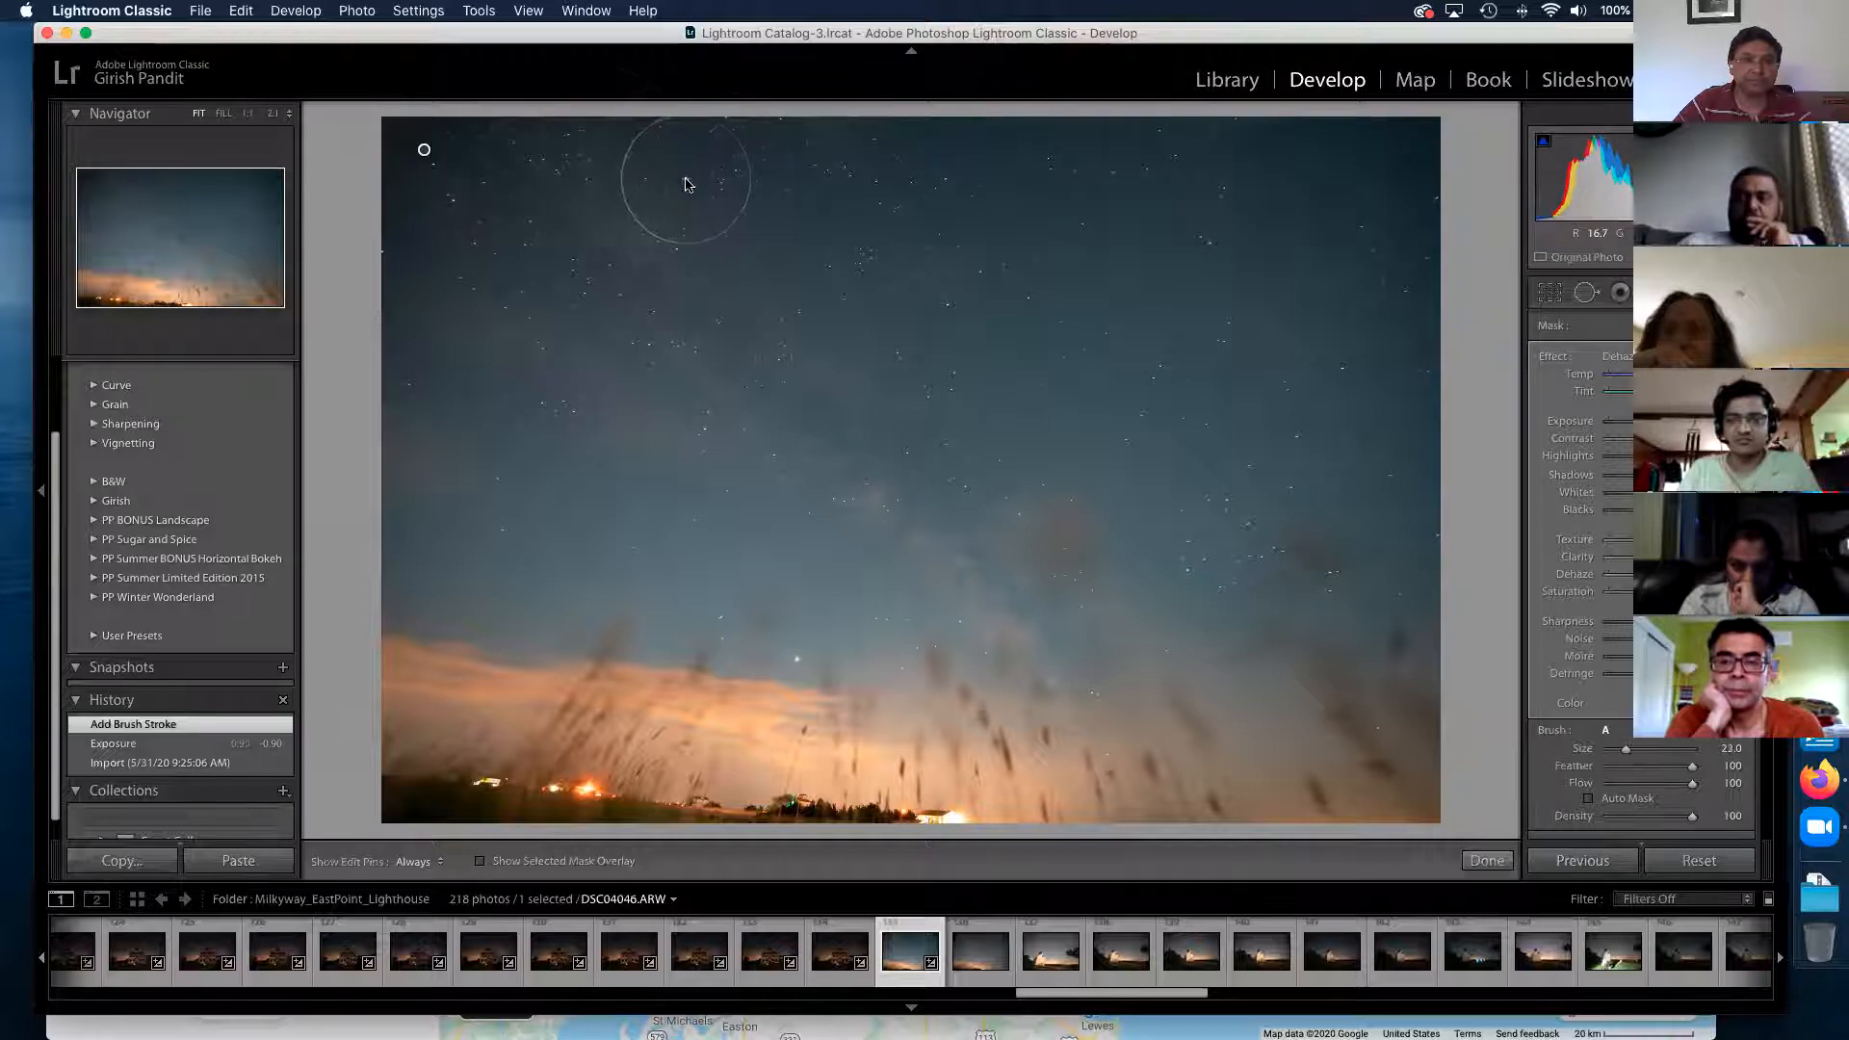
key(h)
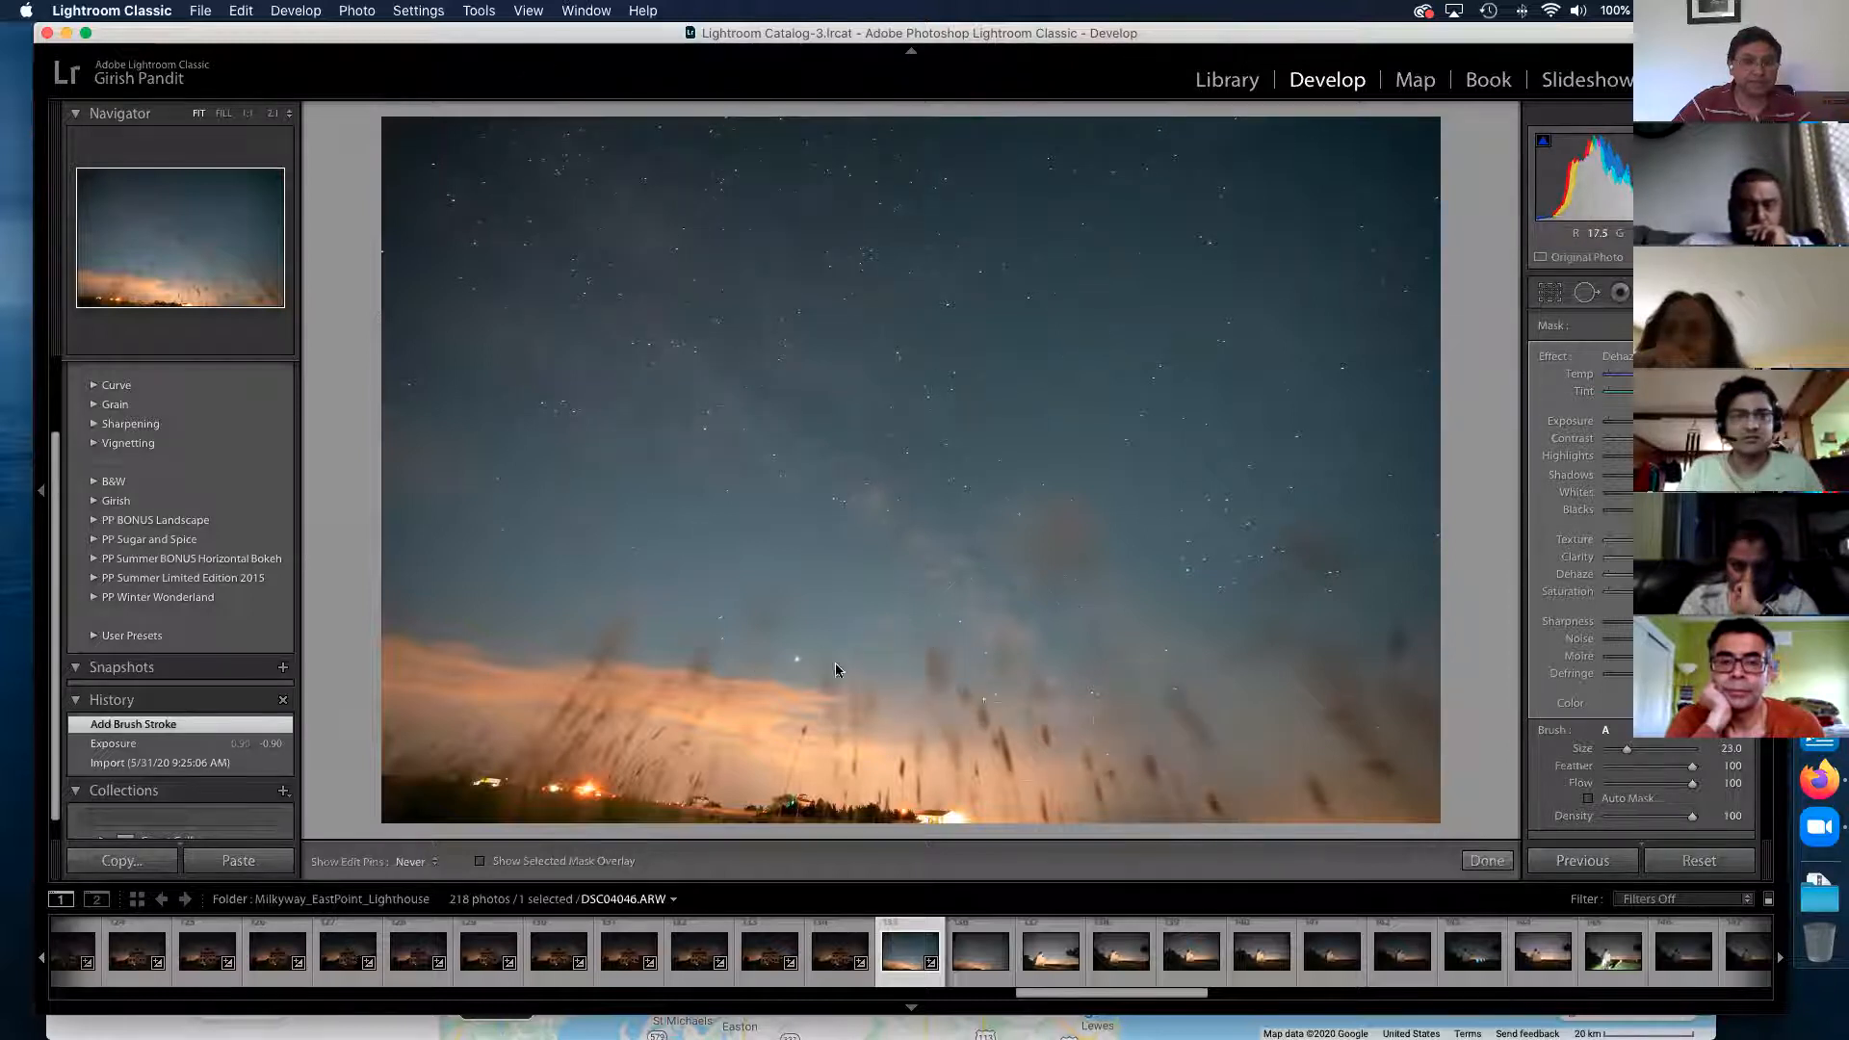
mouse_move(1129, 618)
mouse_down()
mouse_move(1088, 575)
mouse_move(1355, 437)
mouse_up()
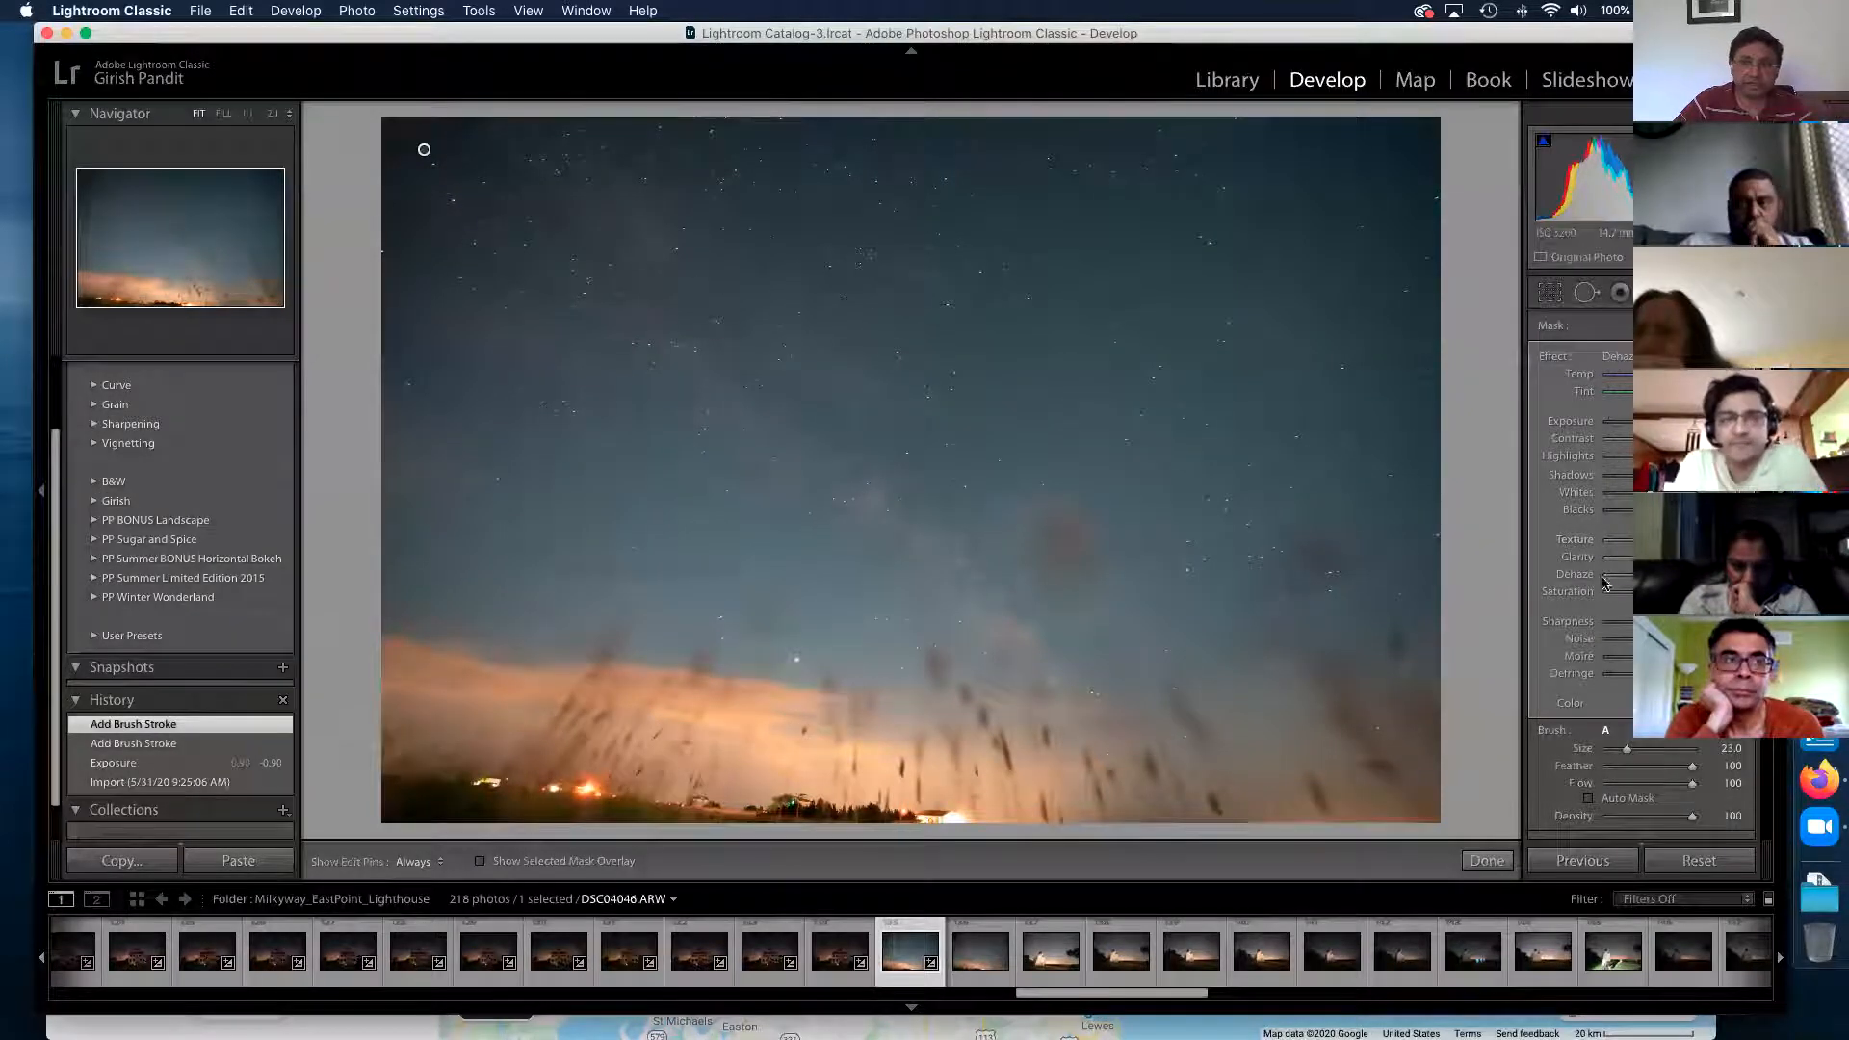
- Test a strong Dehaze on the brushed sky, reduce it to a subtle amount, and warm the brush's color temperature
drag(1659, 575, 1692, 575)
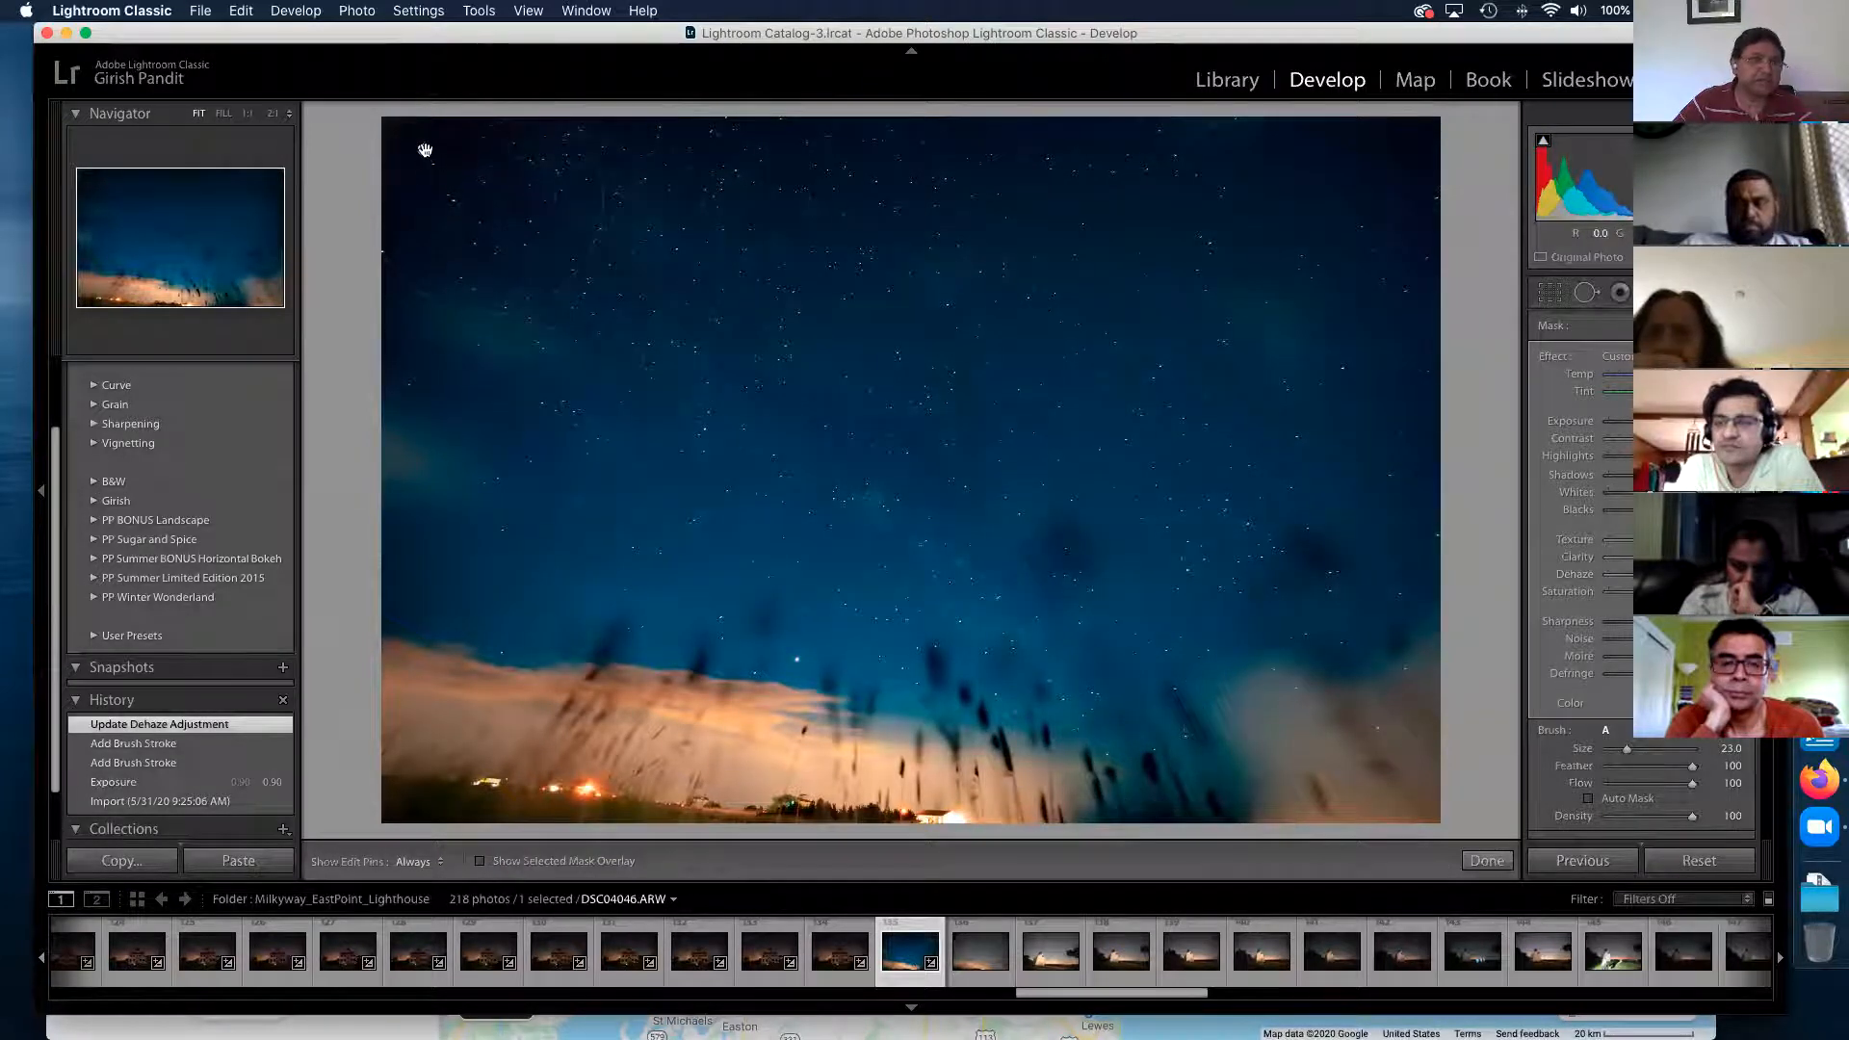
mouse_move(425, 149)
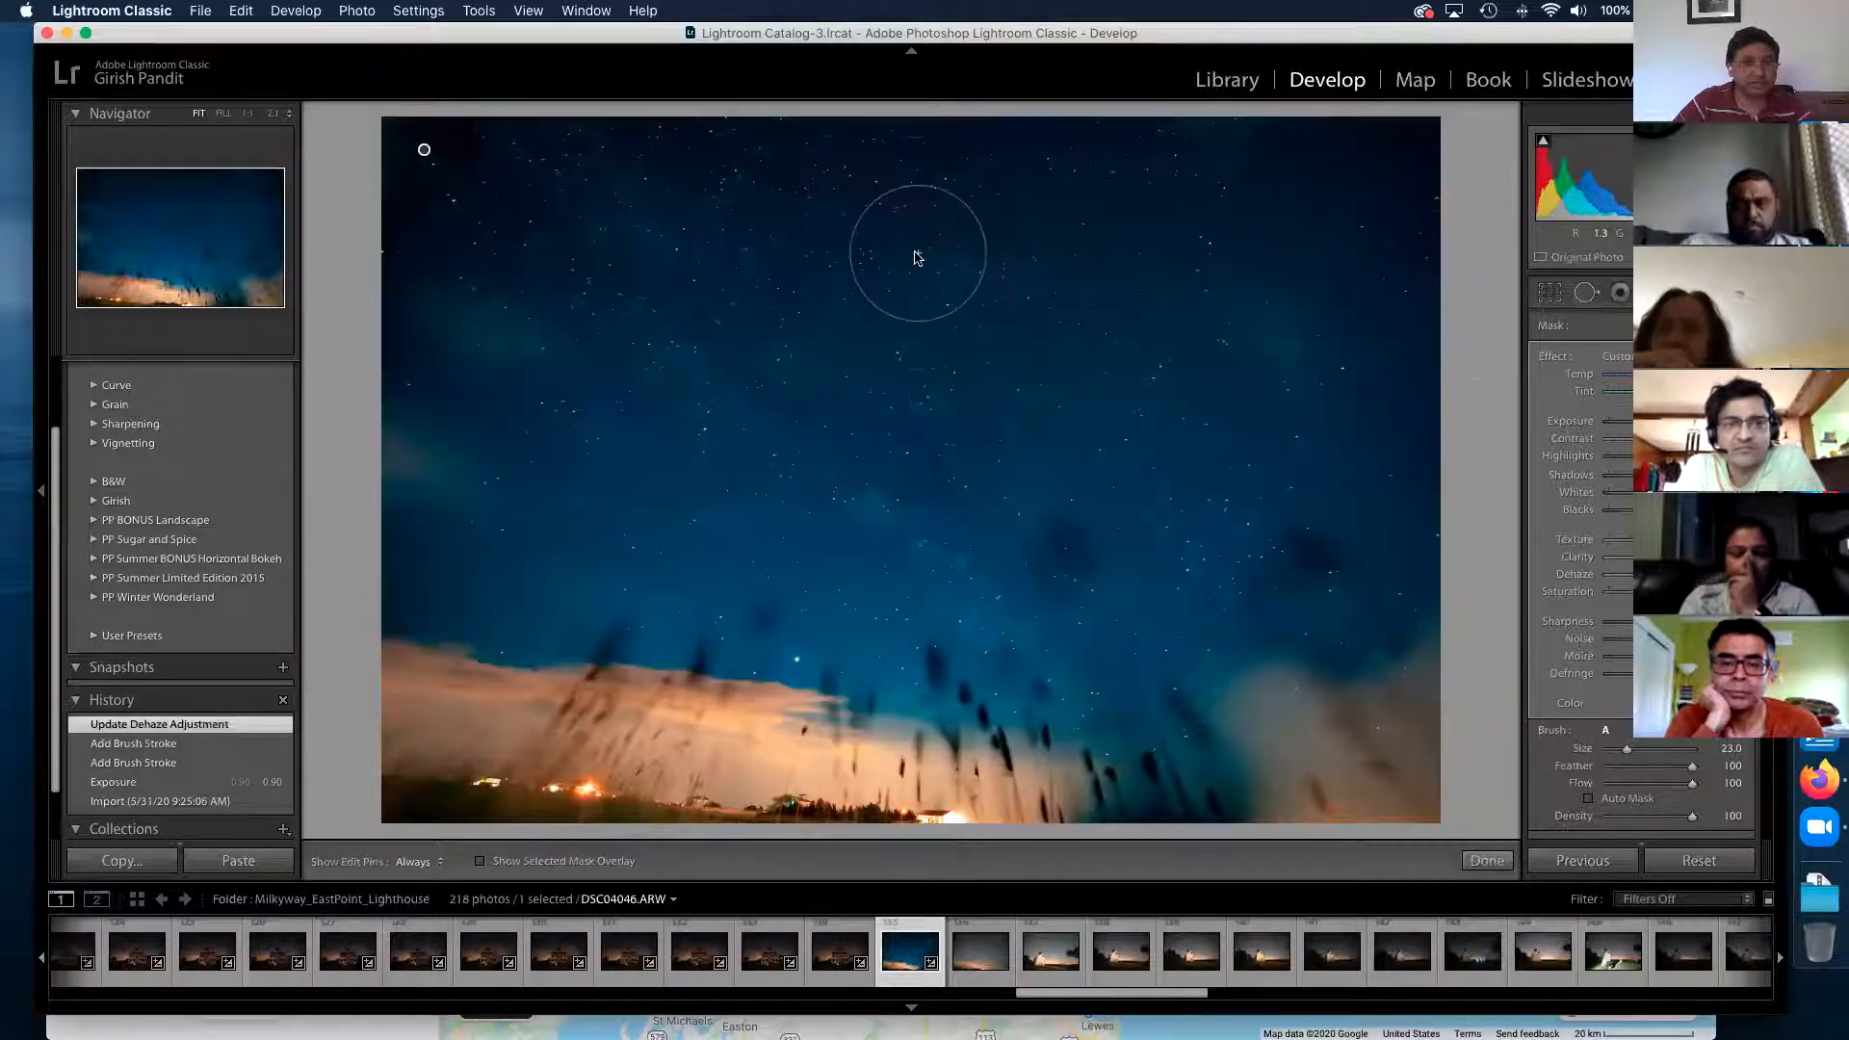
drag(1686, 575, 1645, 575)
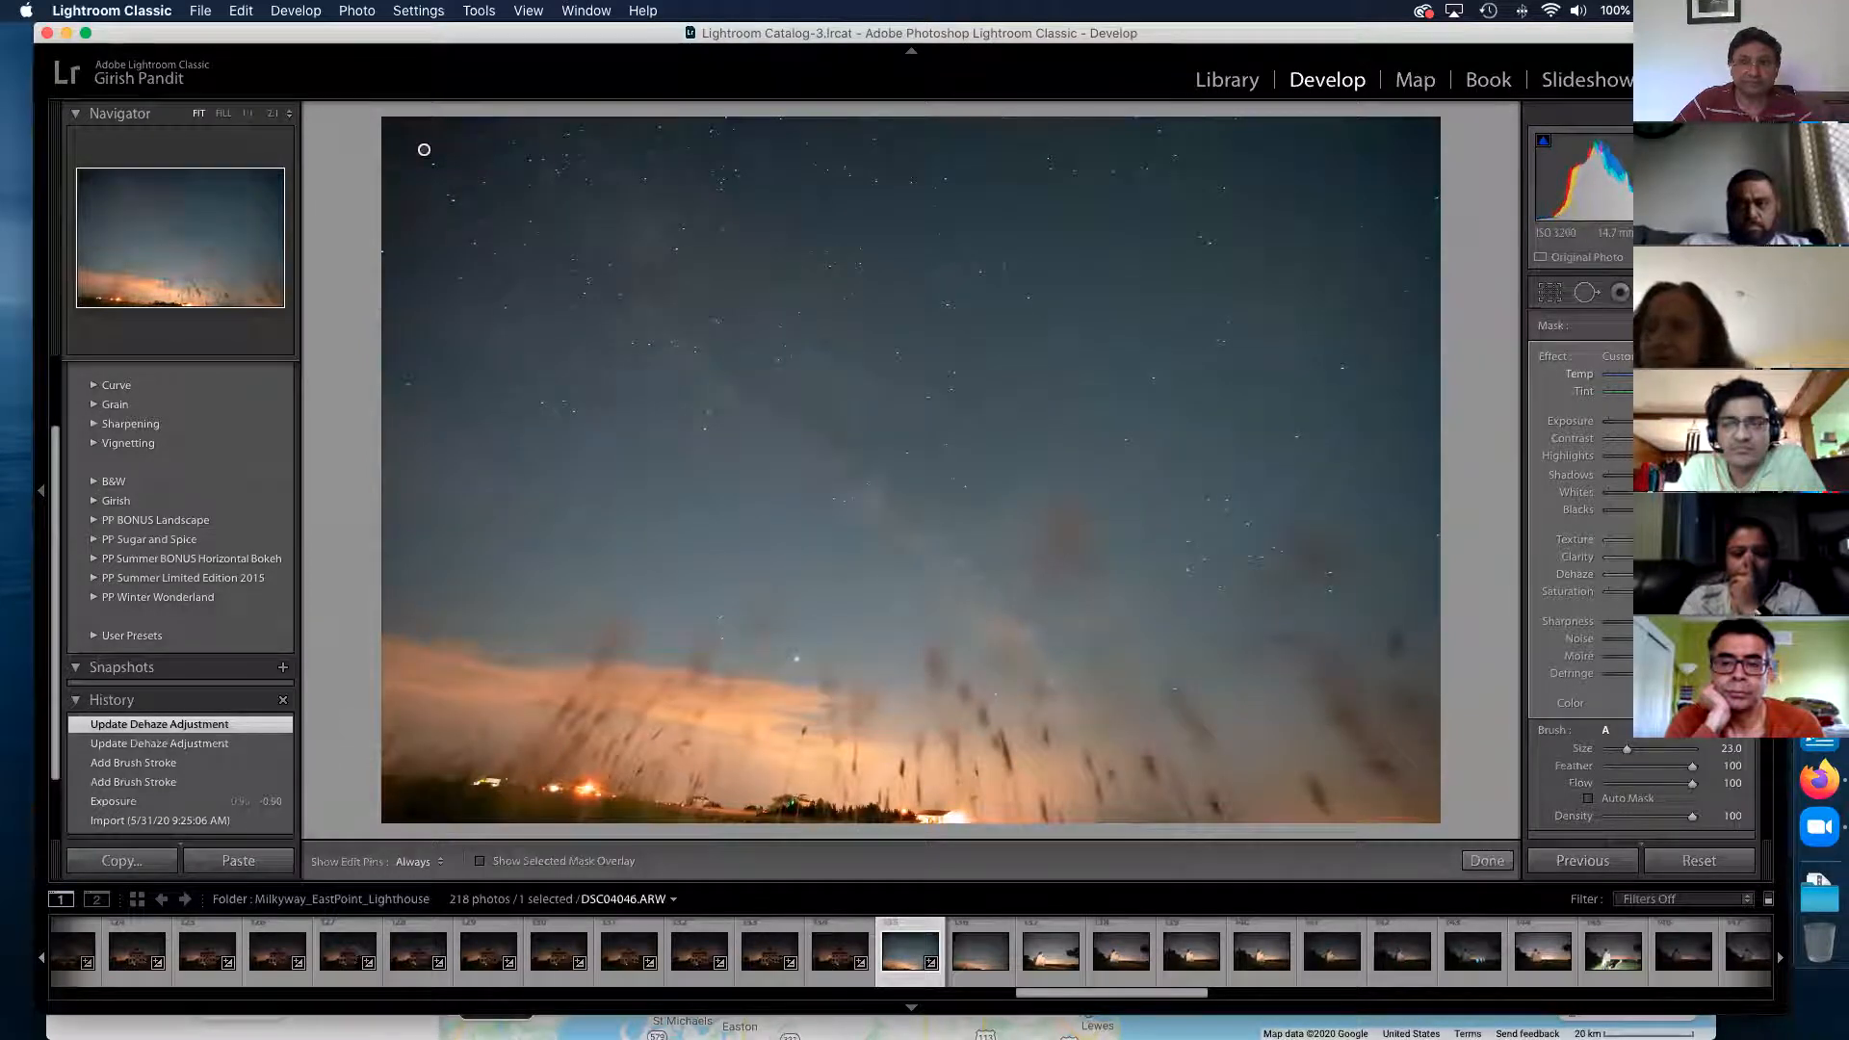
drag(1647, 375, 1644, 375)
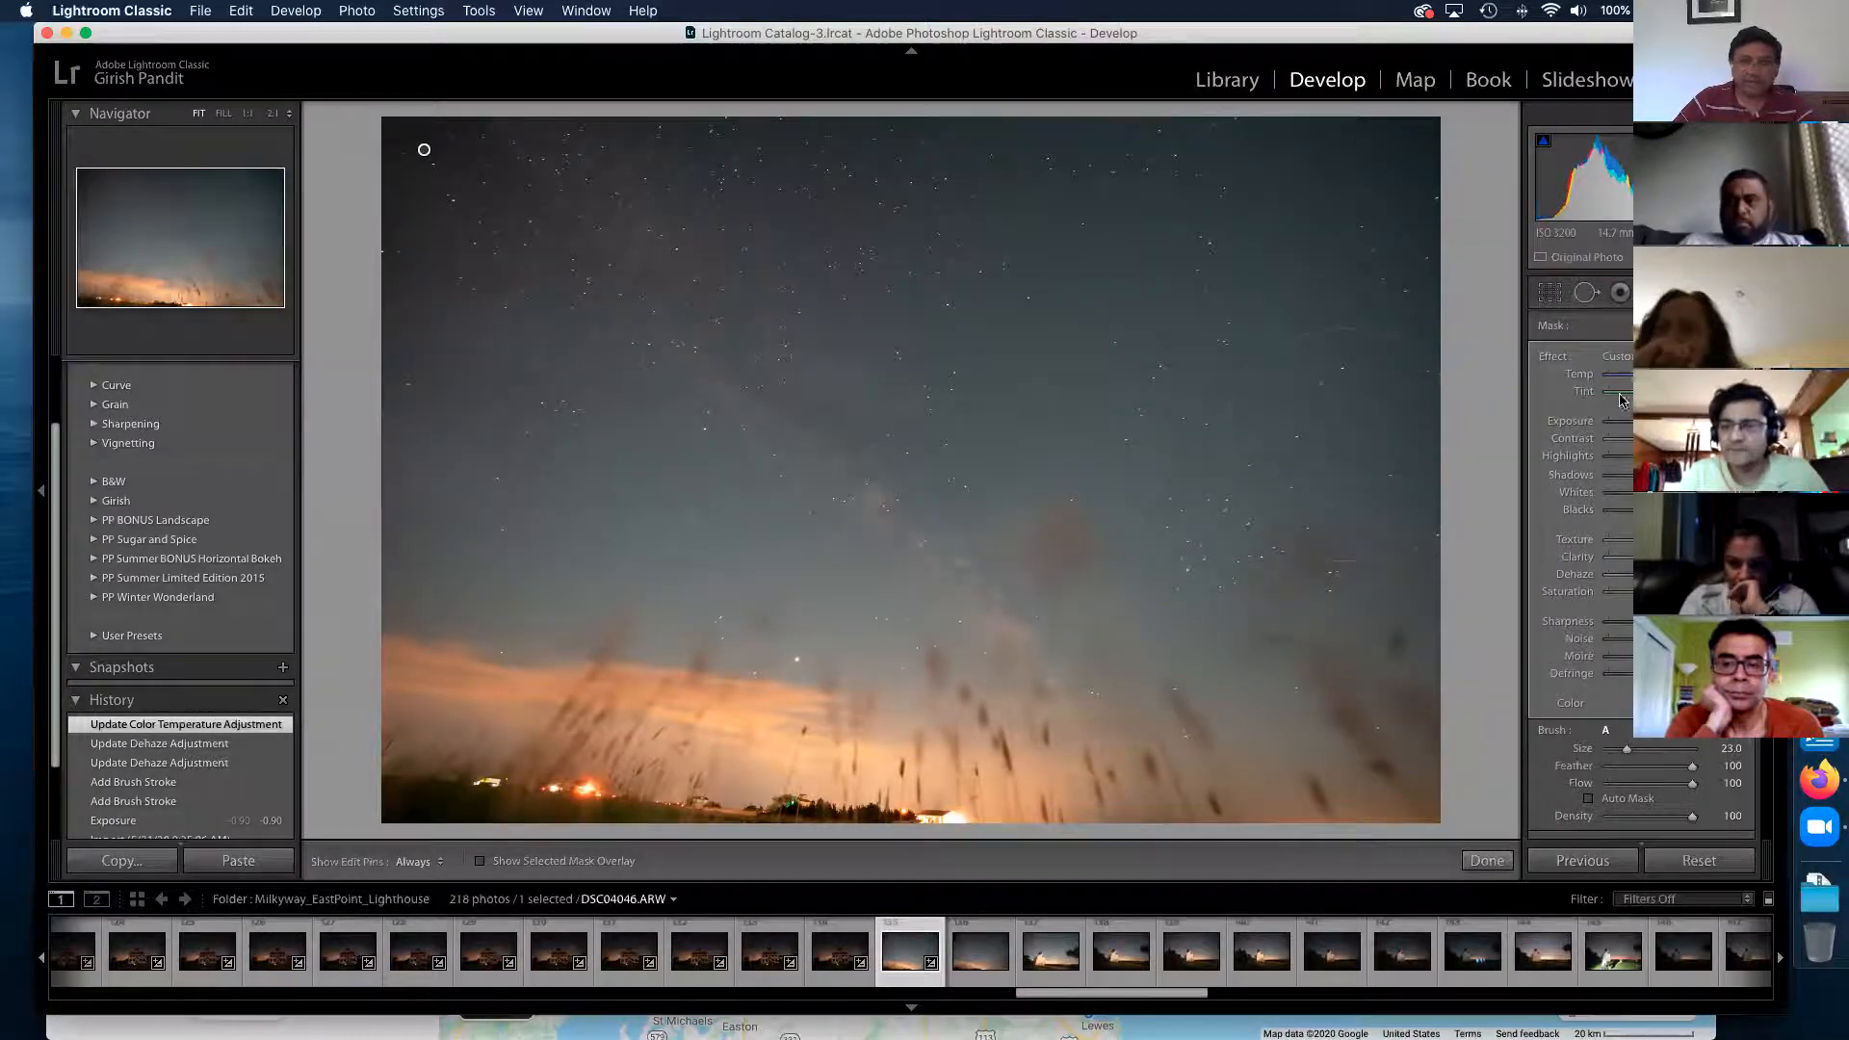
- Add a new Adjustment Brush with the Clarity effect at size 24, paint along the Milky Way band, and finish brushing
key(Escape)
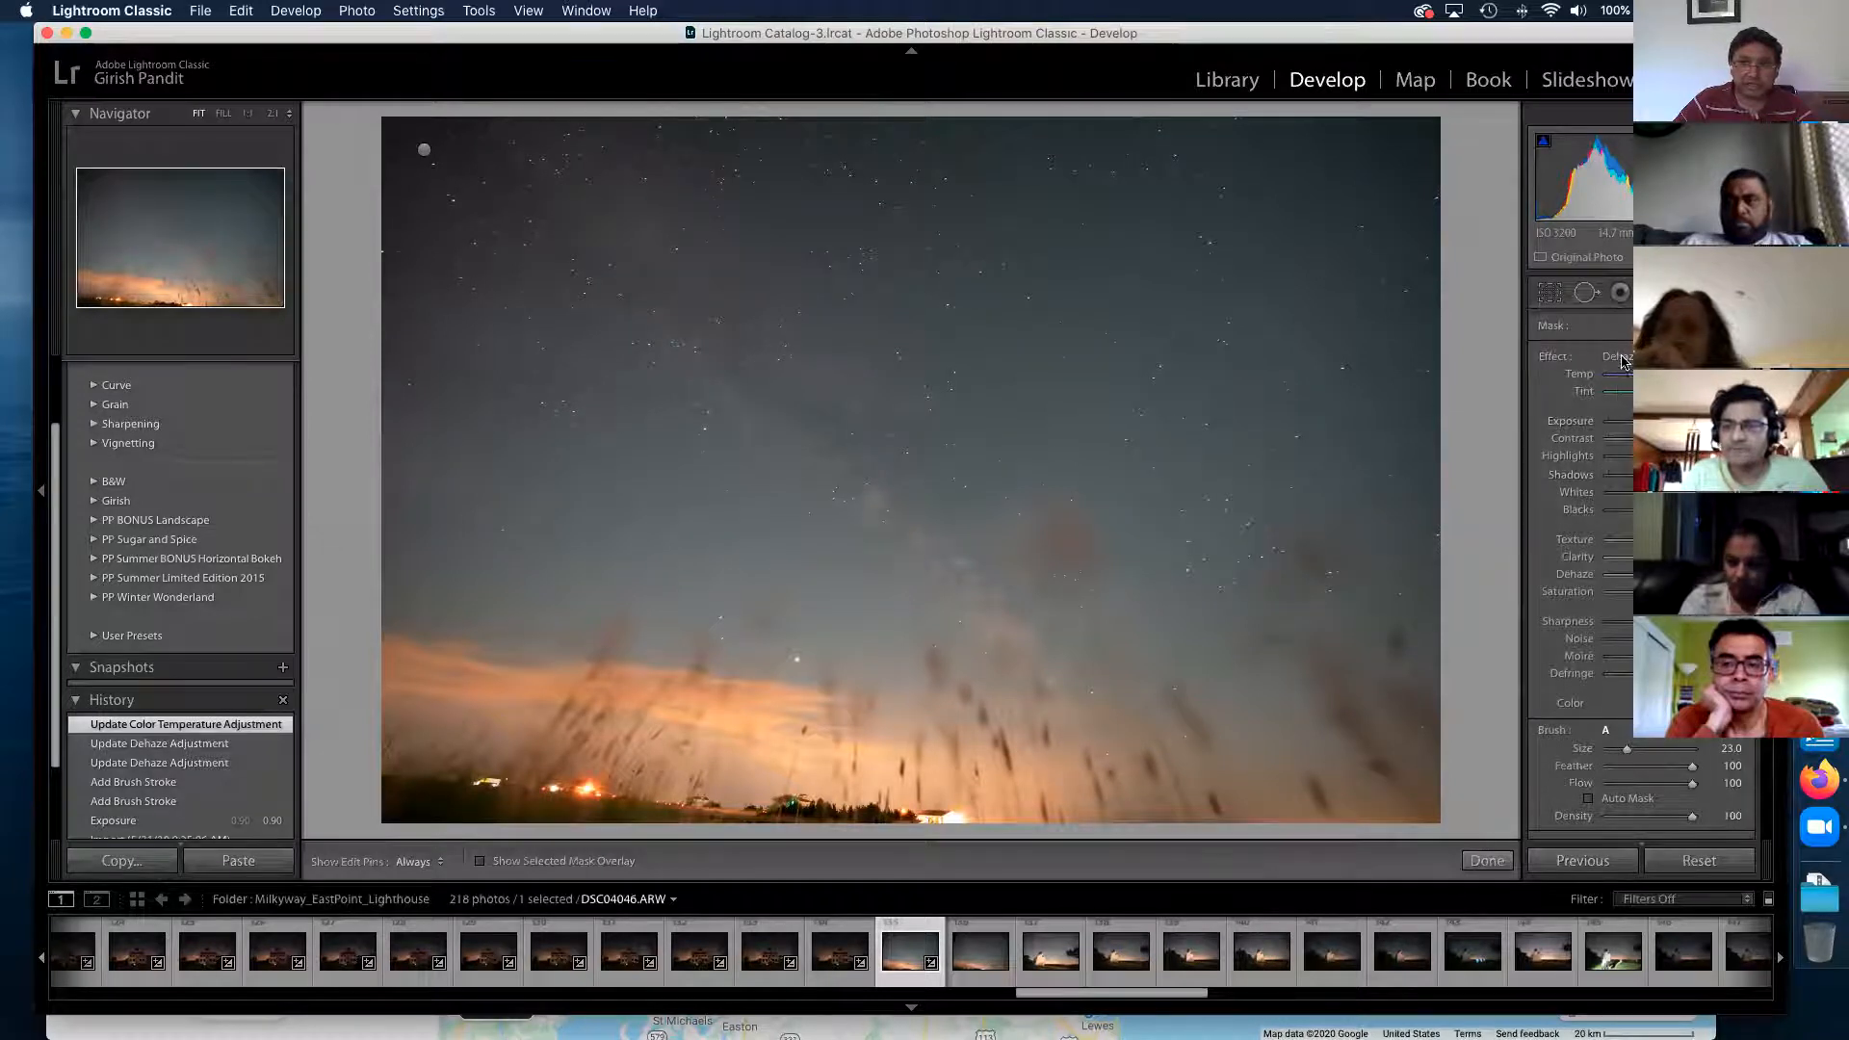
click(1625, 361)
click(1607, 341)
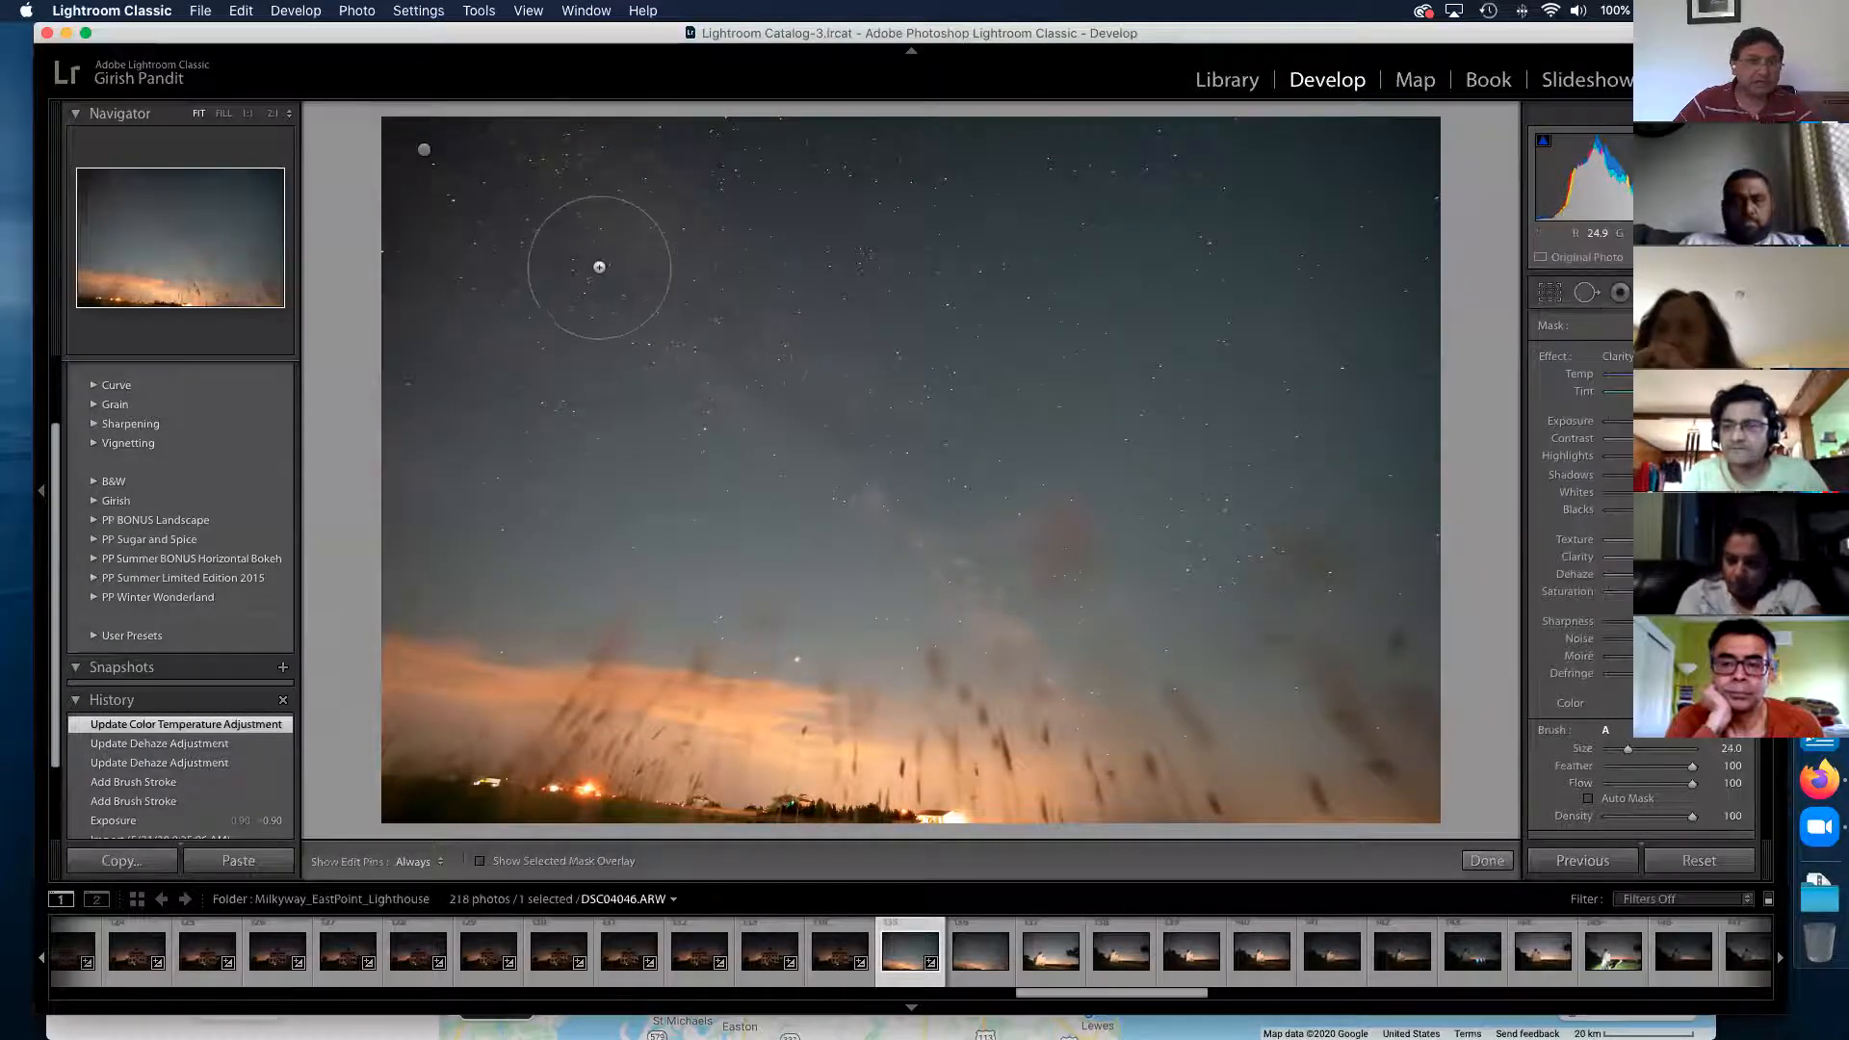
key(h)
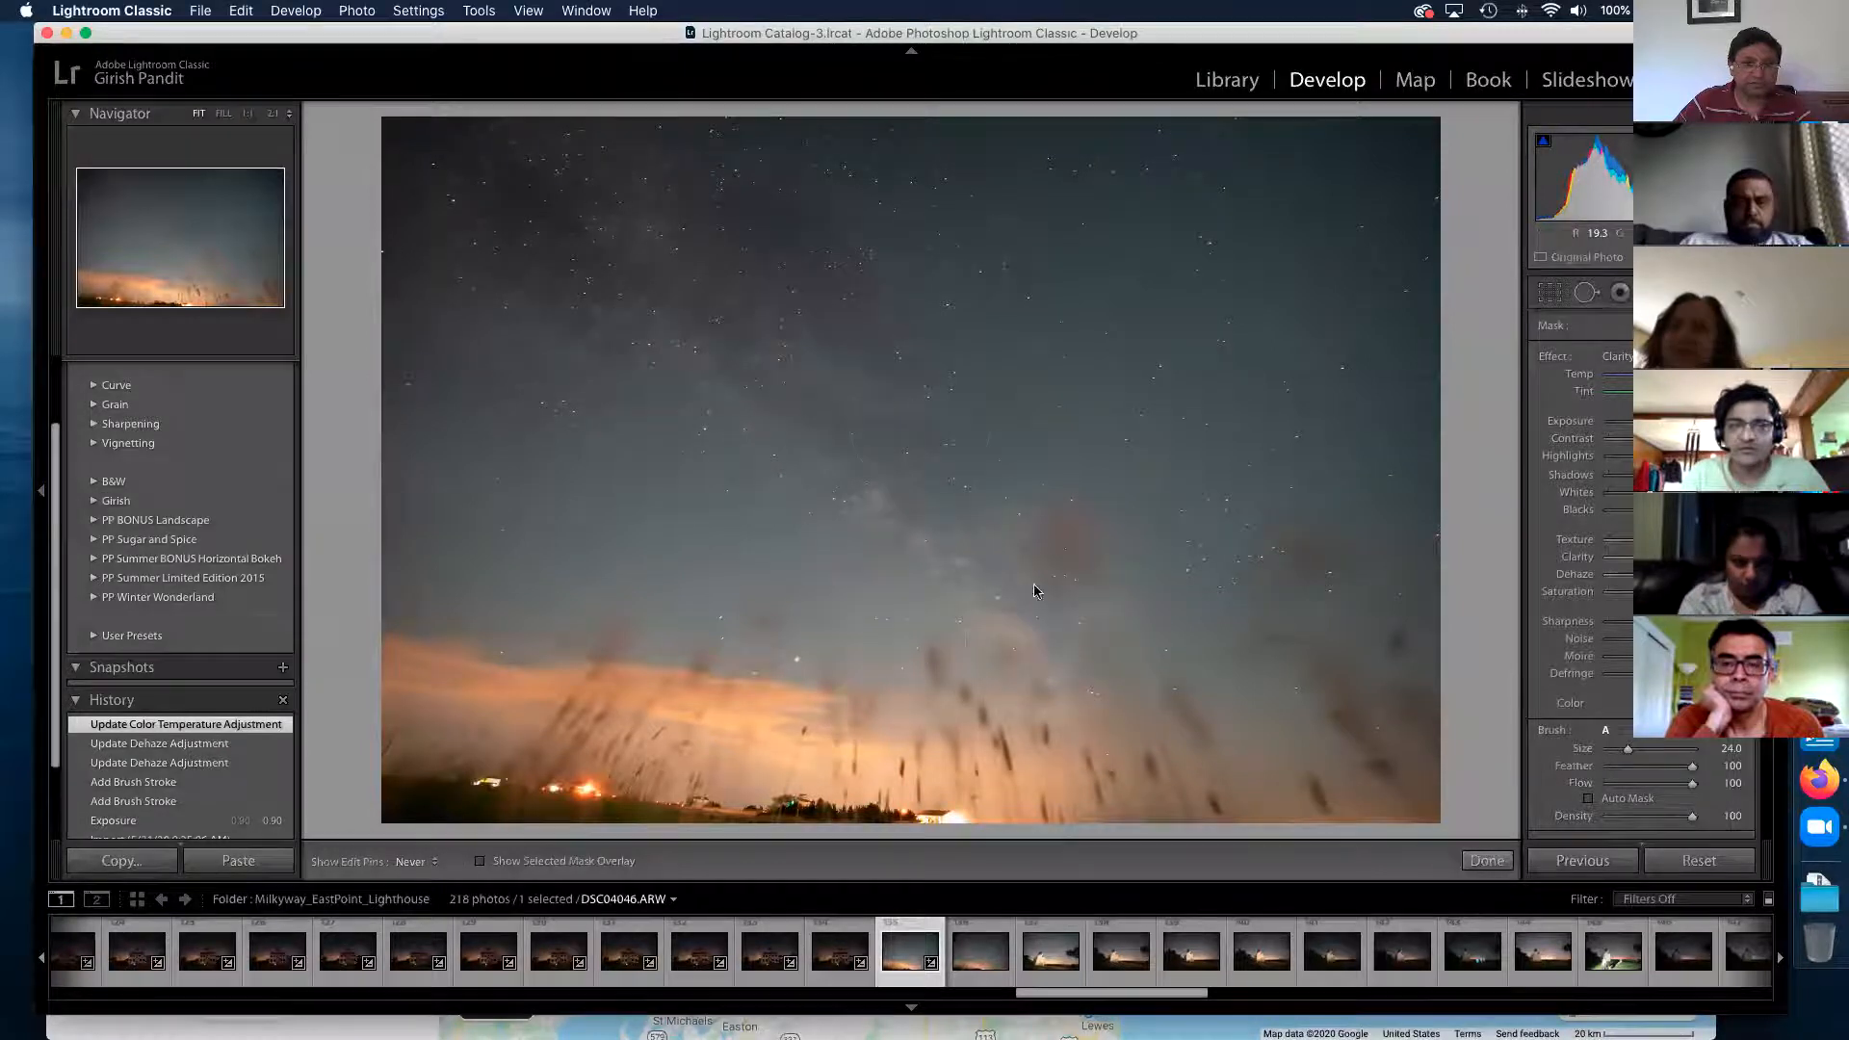
drag(673, 247, 626, 212)
key(h)
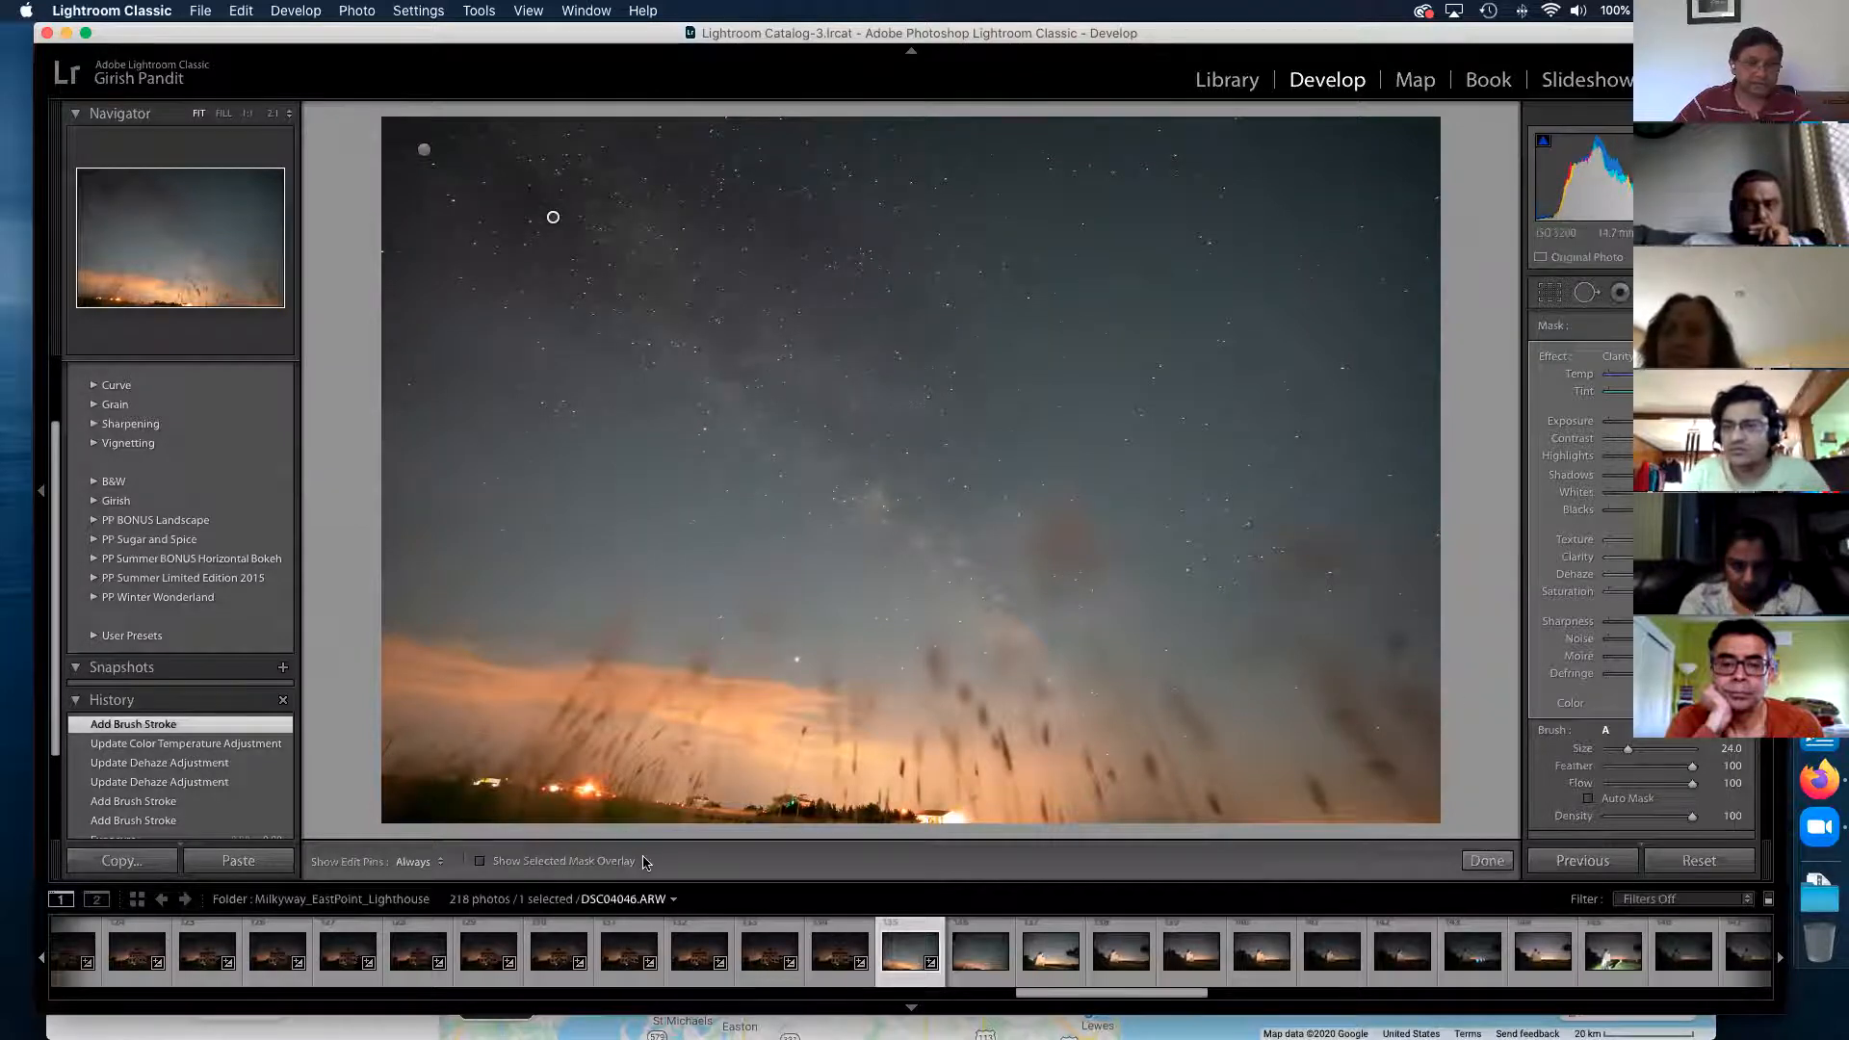
click(1487, 860)
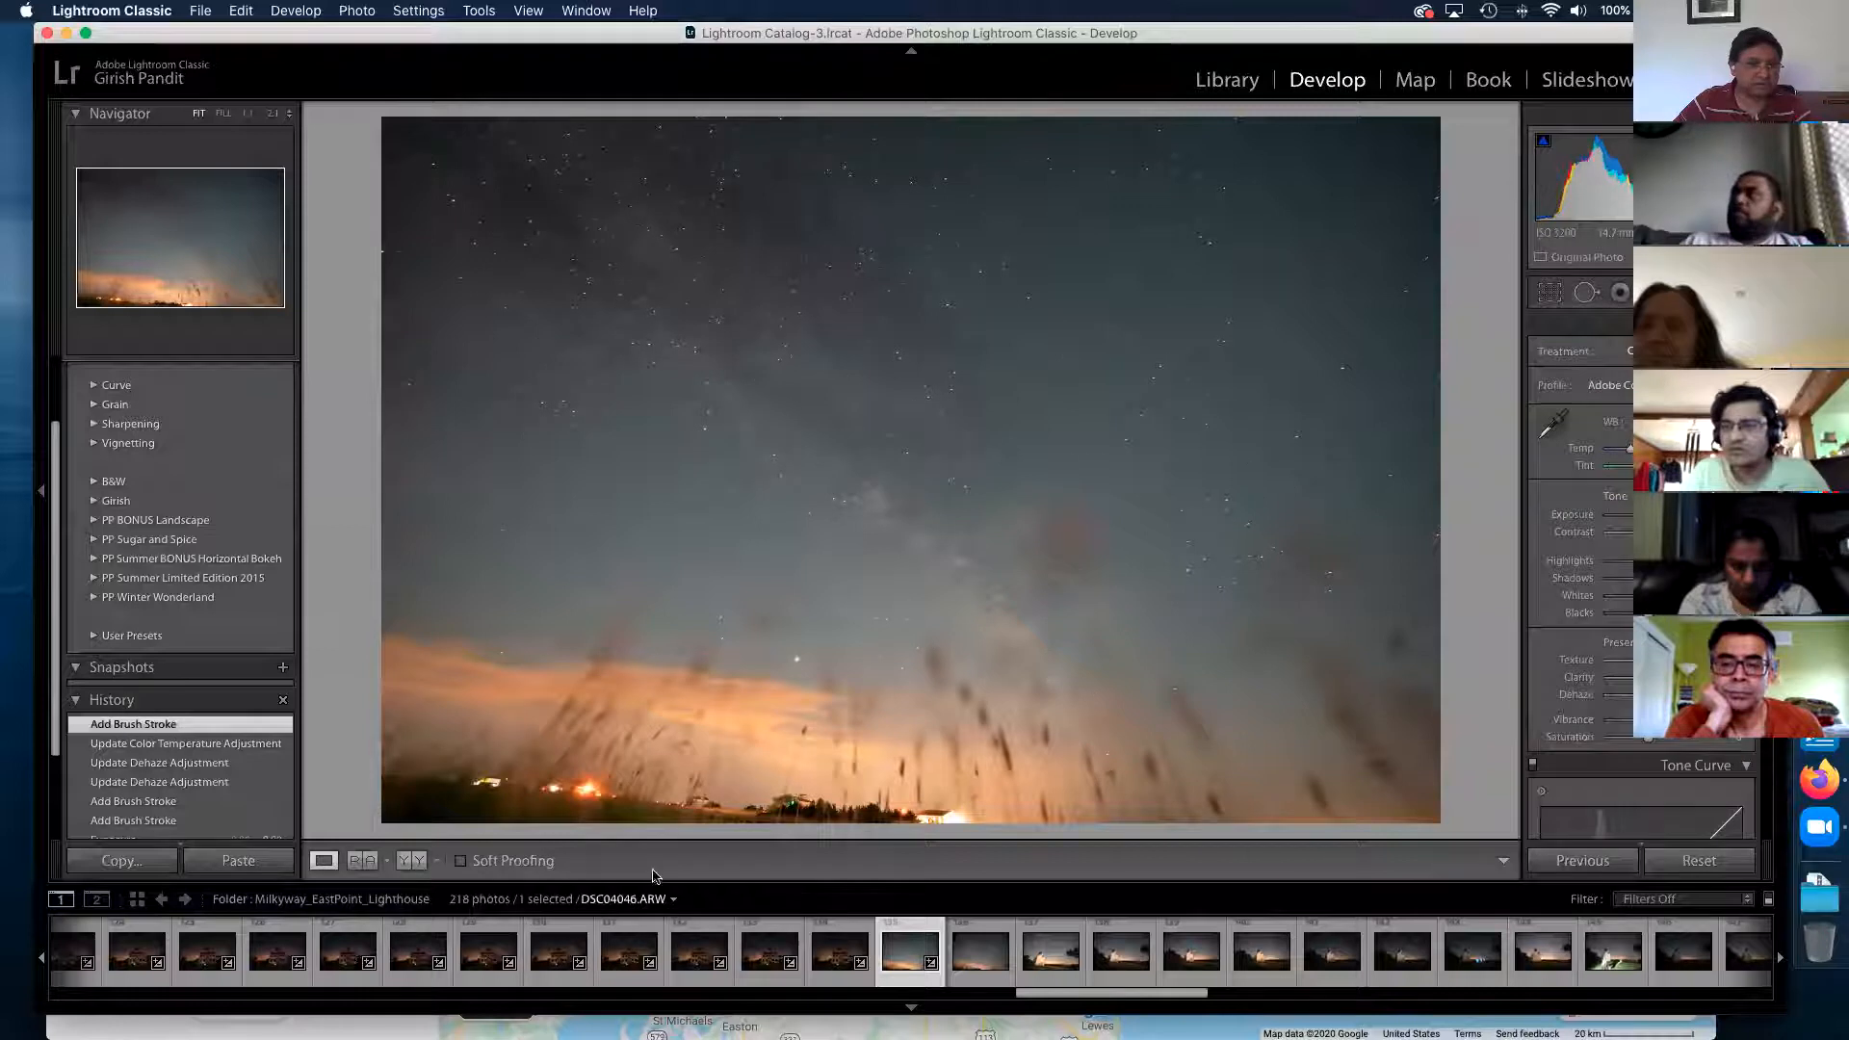
- Compare the photo before and after editing side by side with the side panels hidden, and switch to the Creative Cloud app list
click(422, 859)
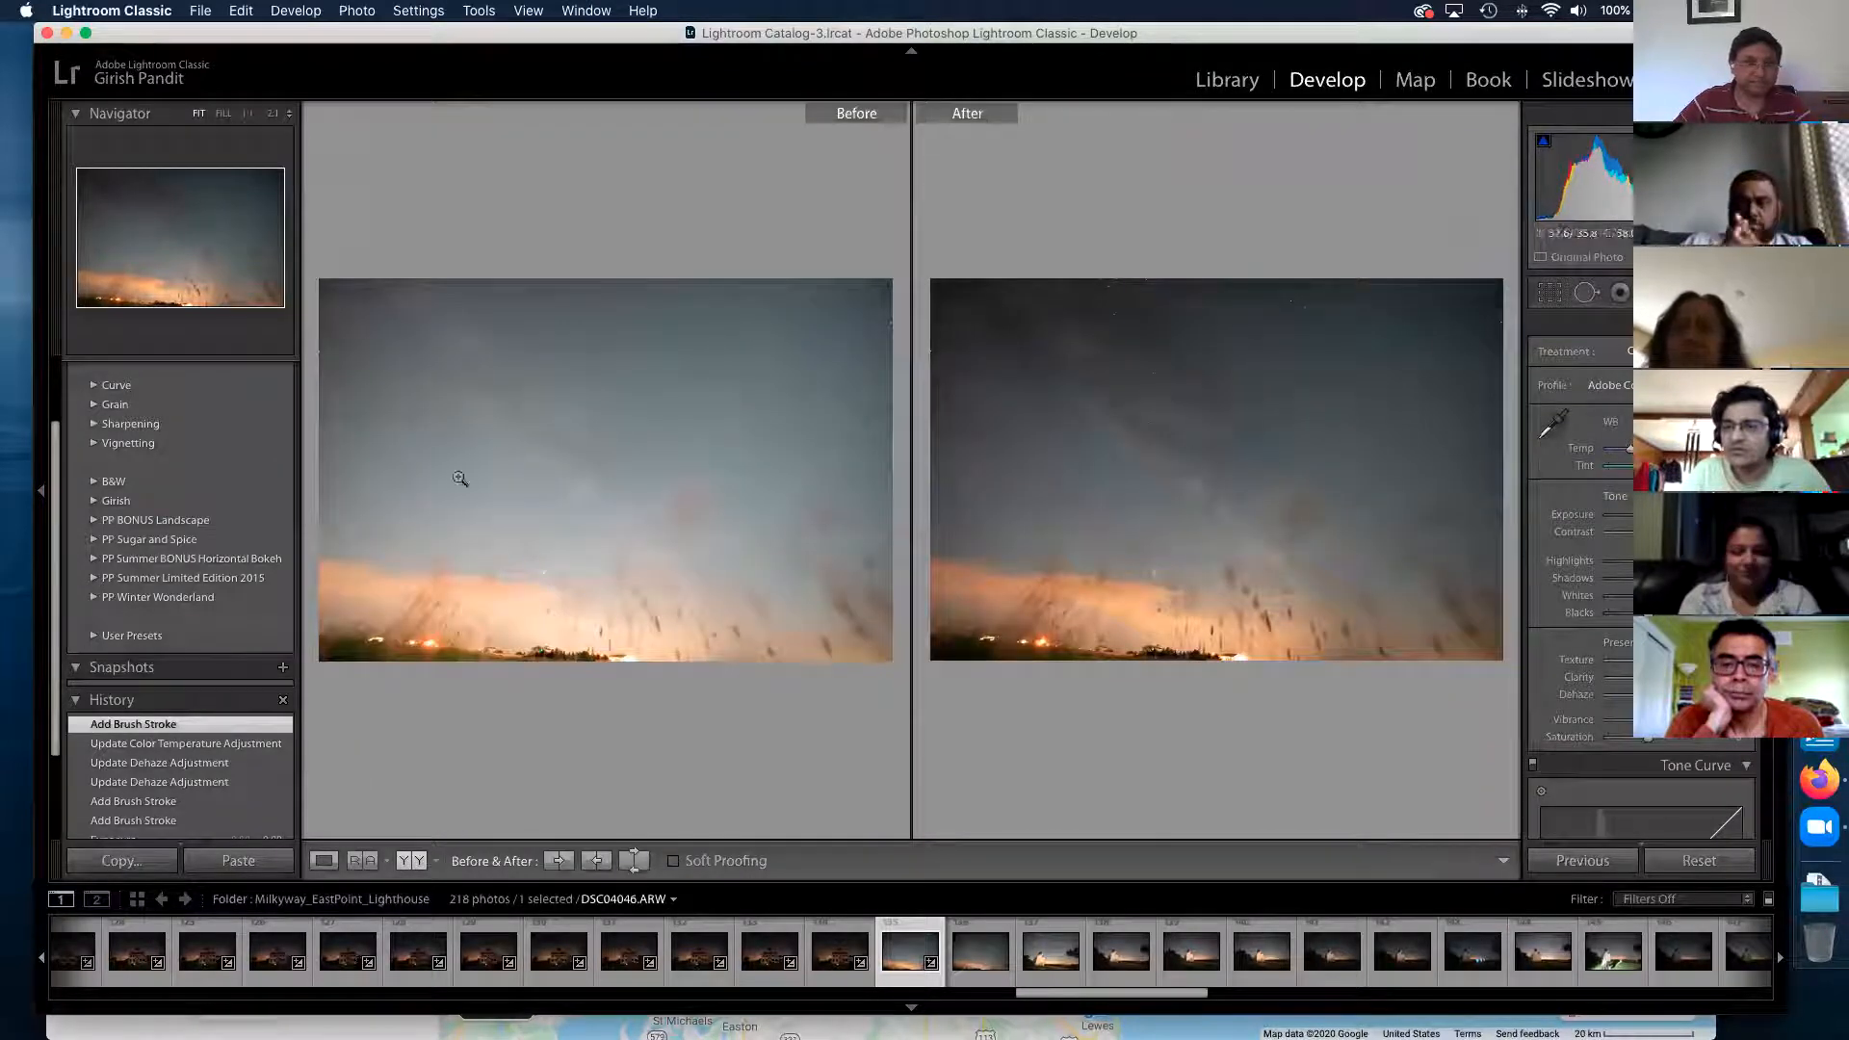
key(Tab)
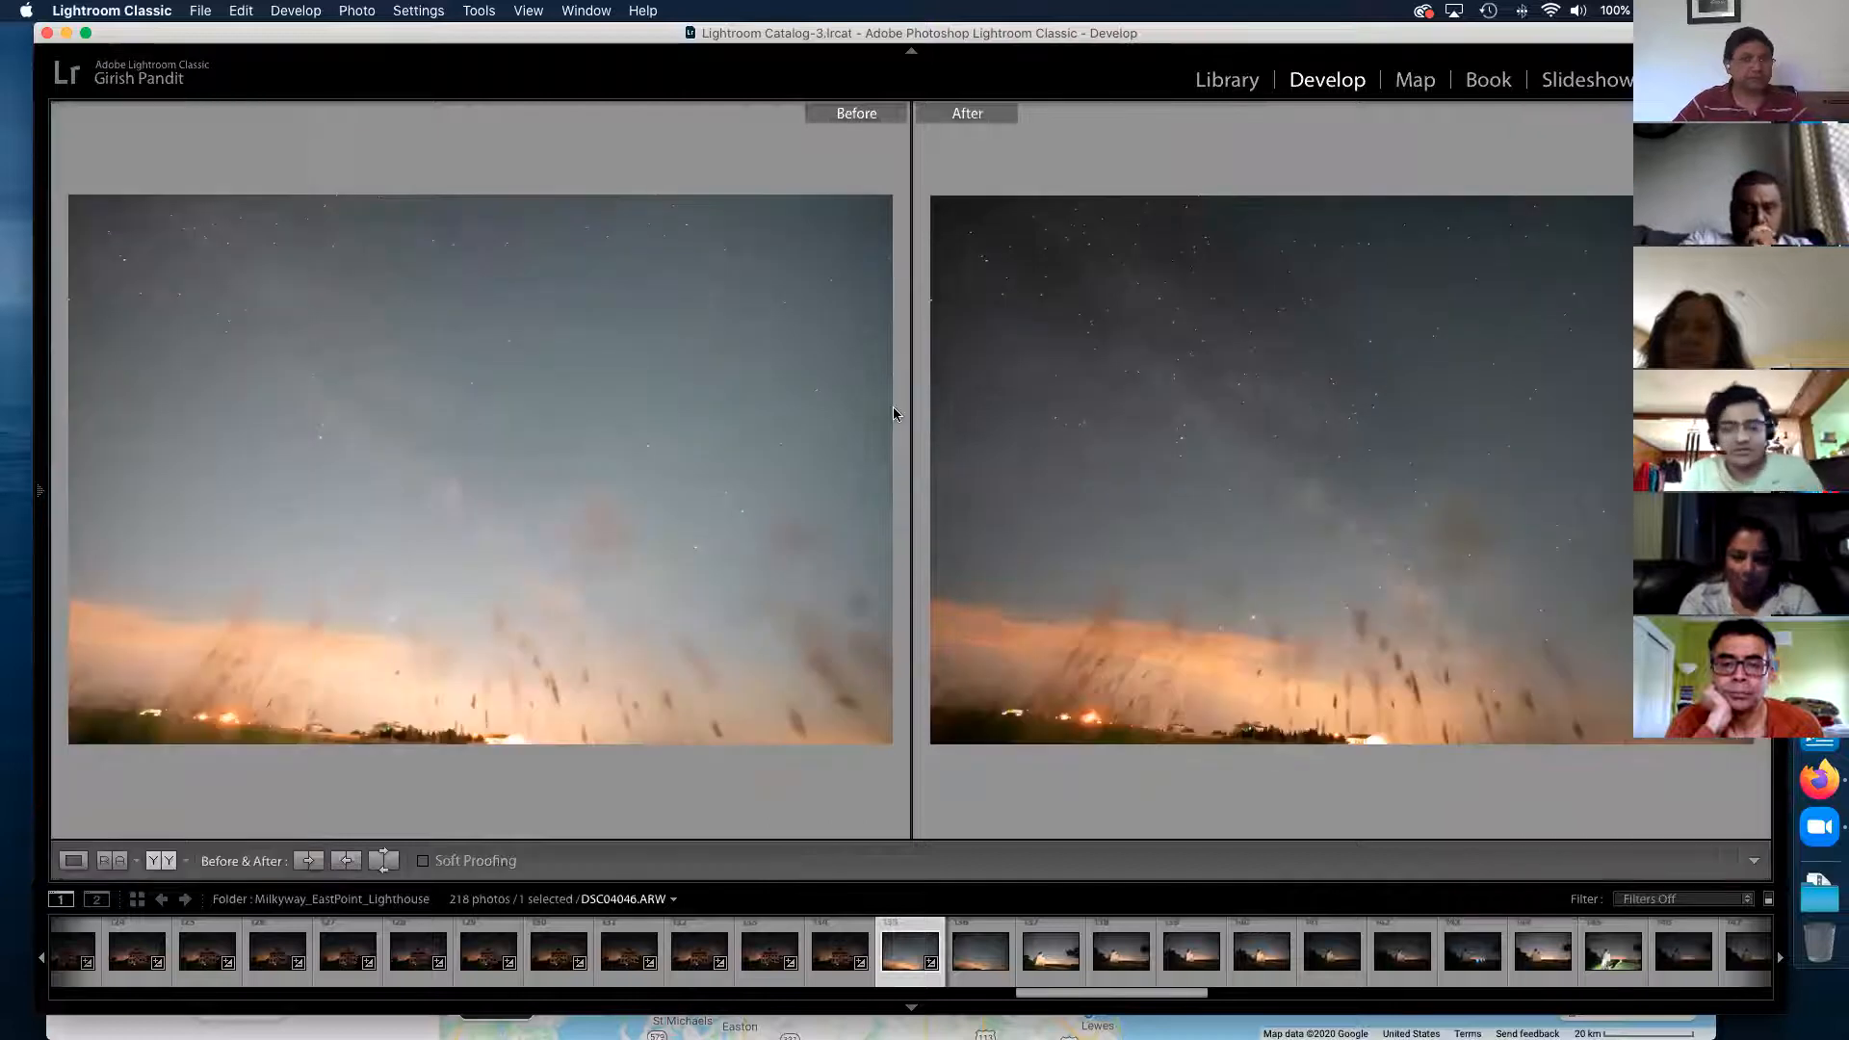
key(Tab)
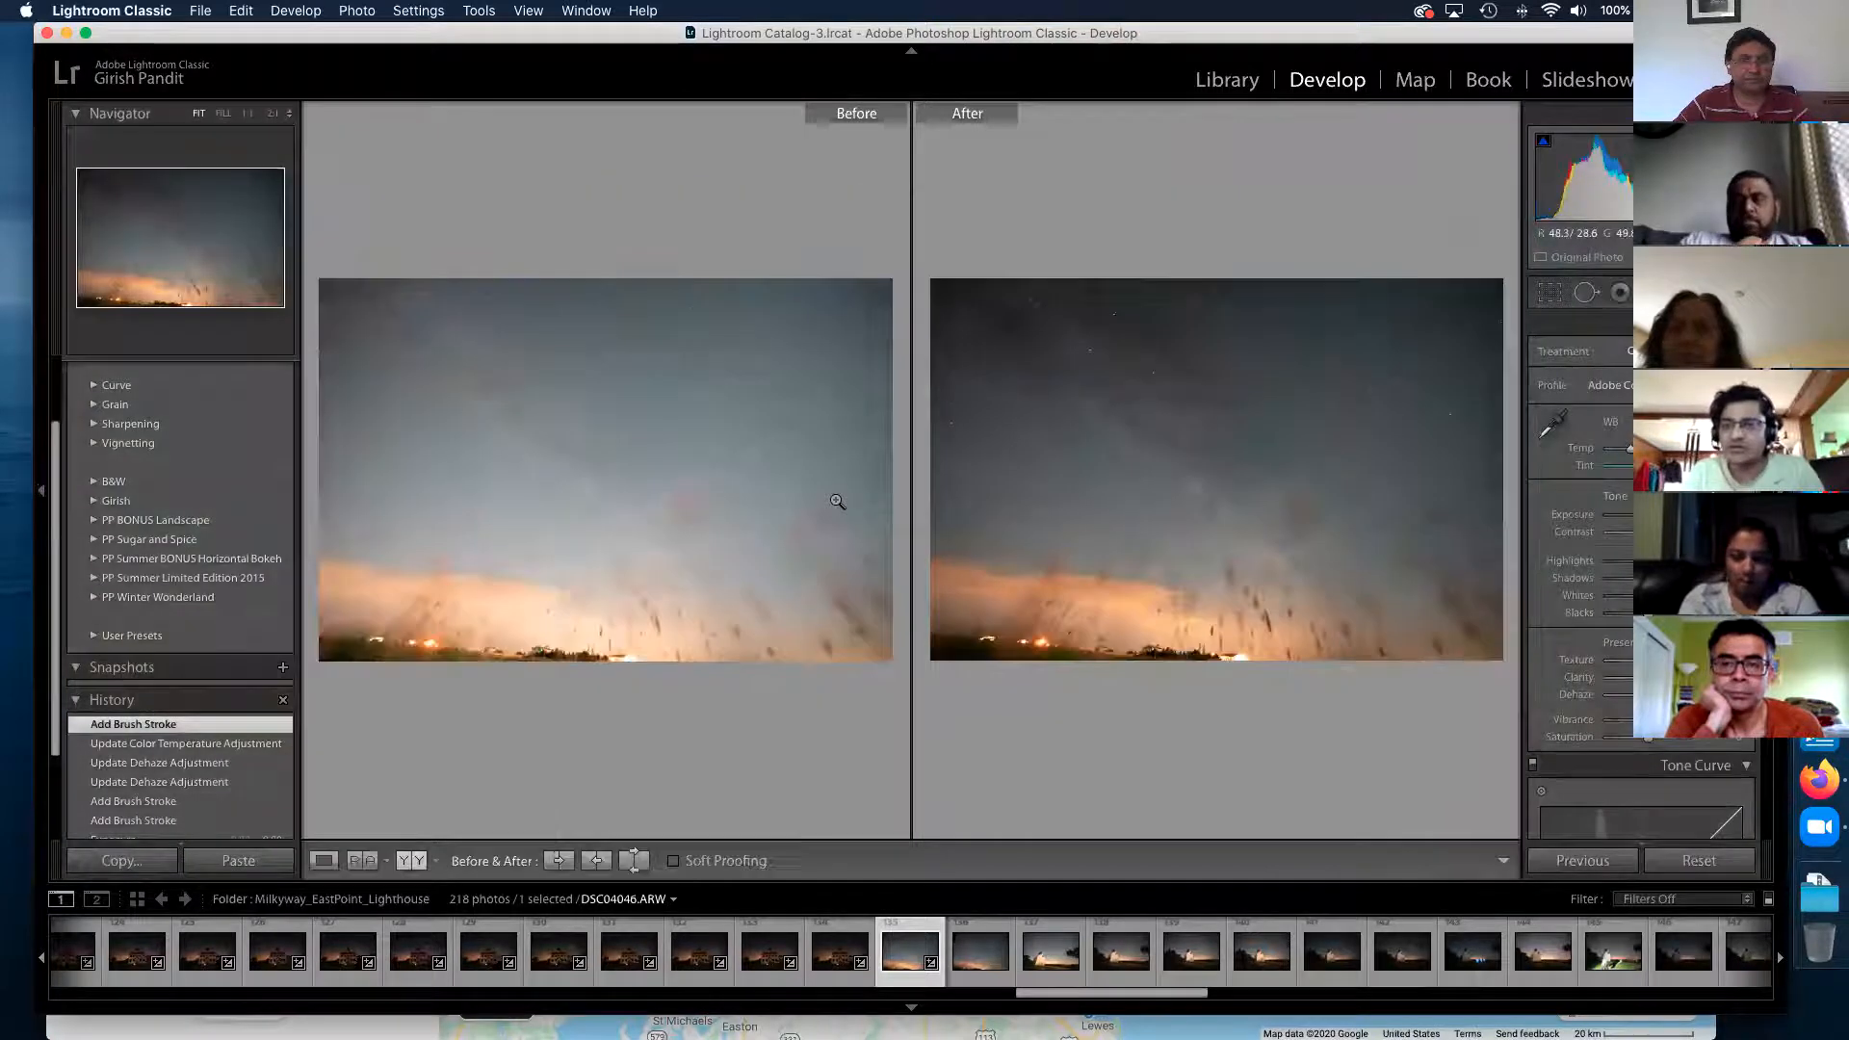
key(Tab)
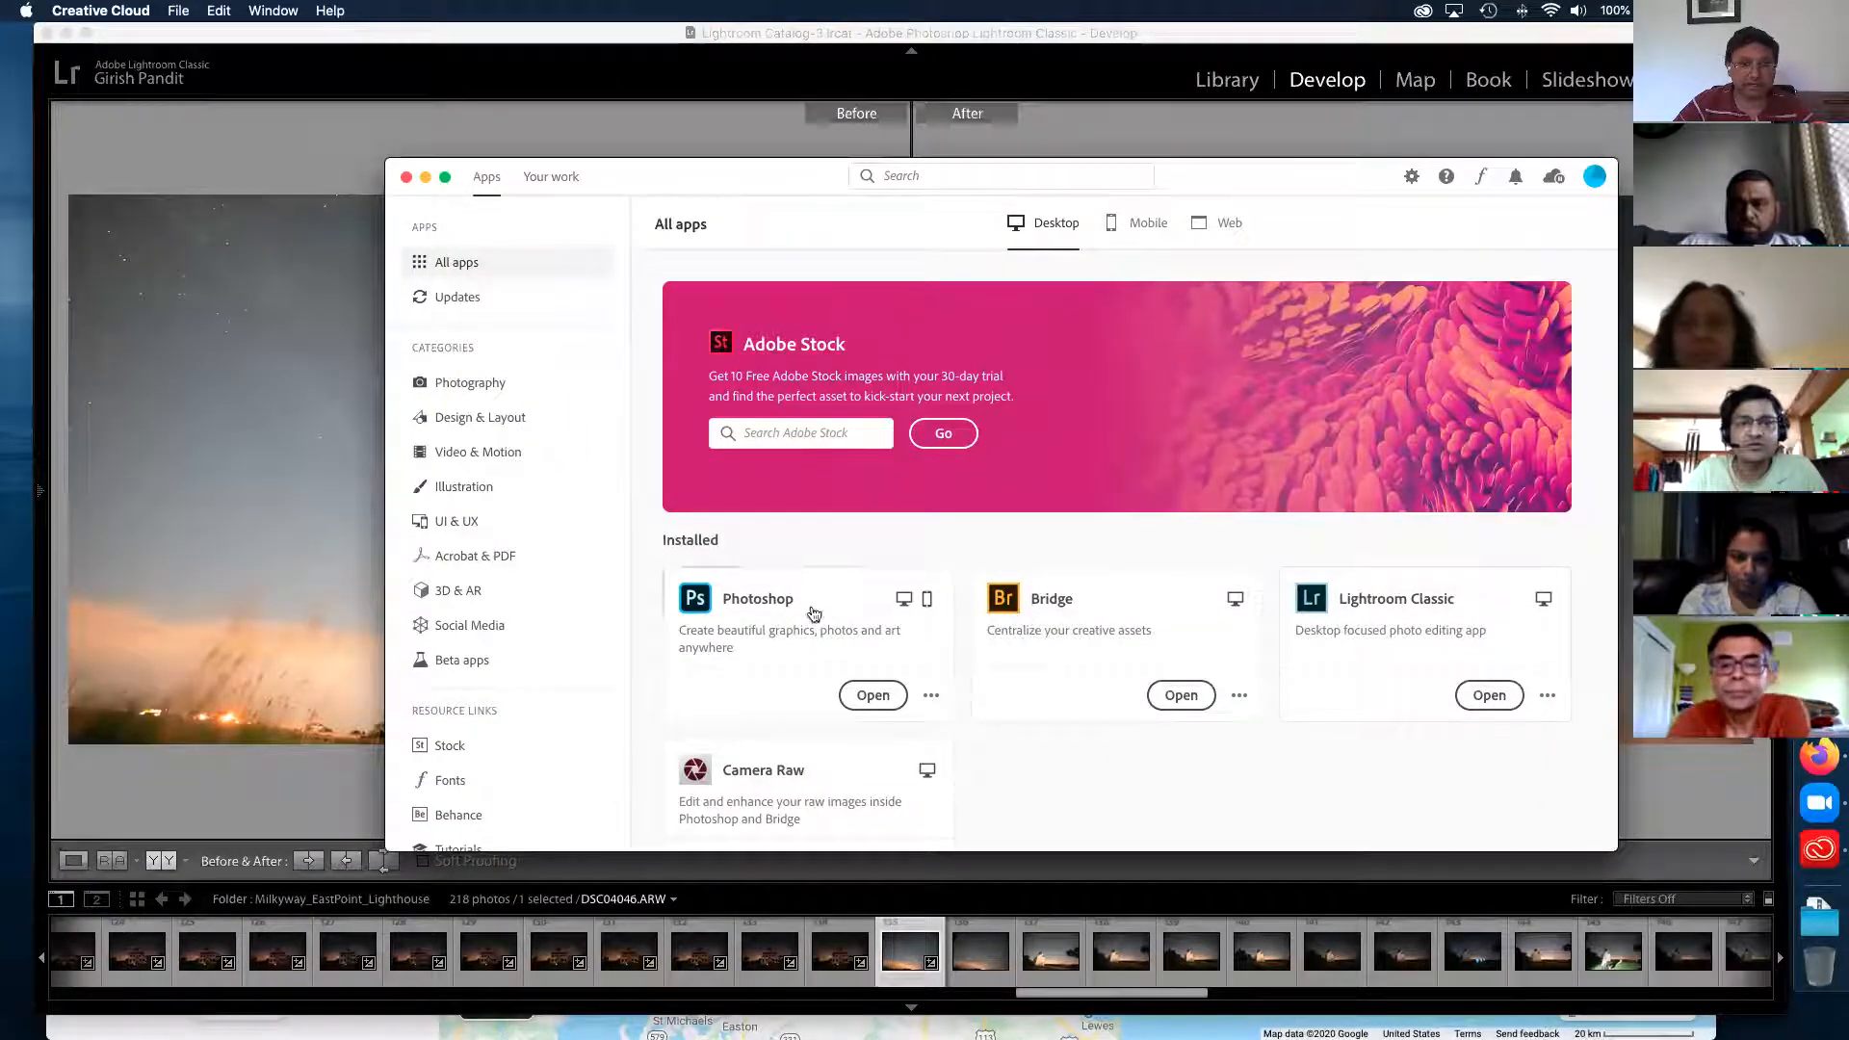
mouse_move(1402, 610)
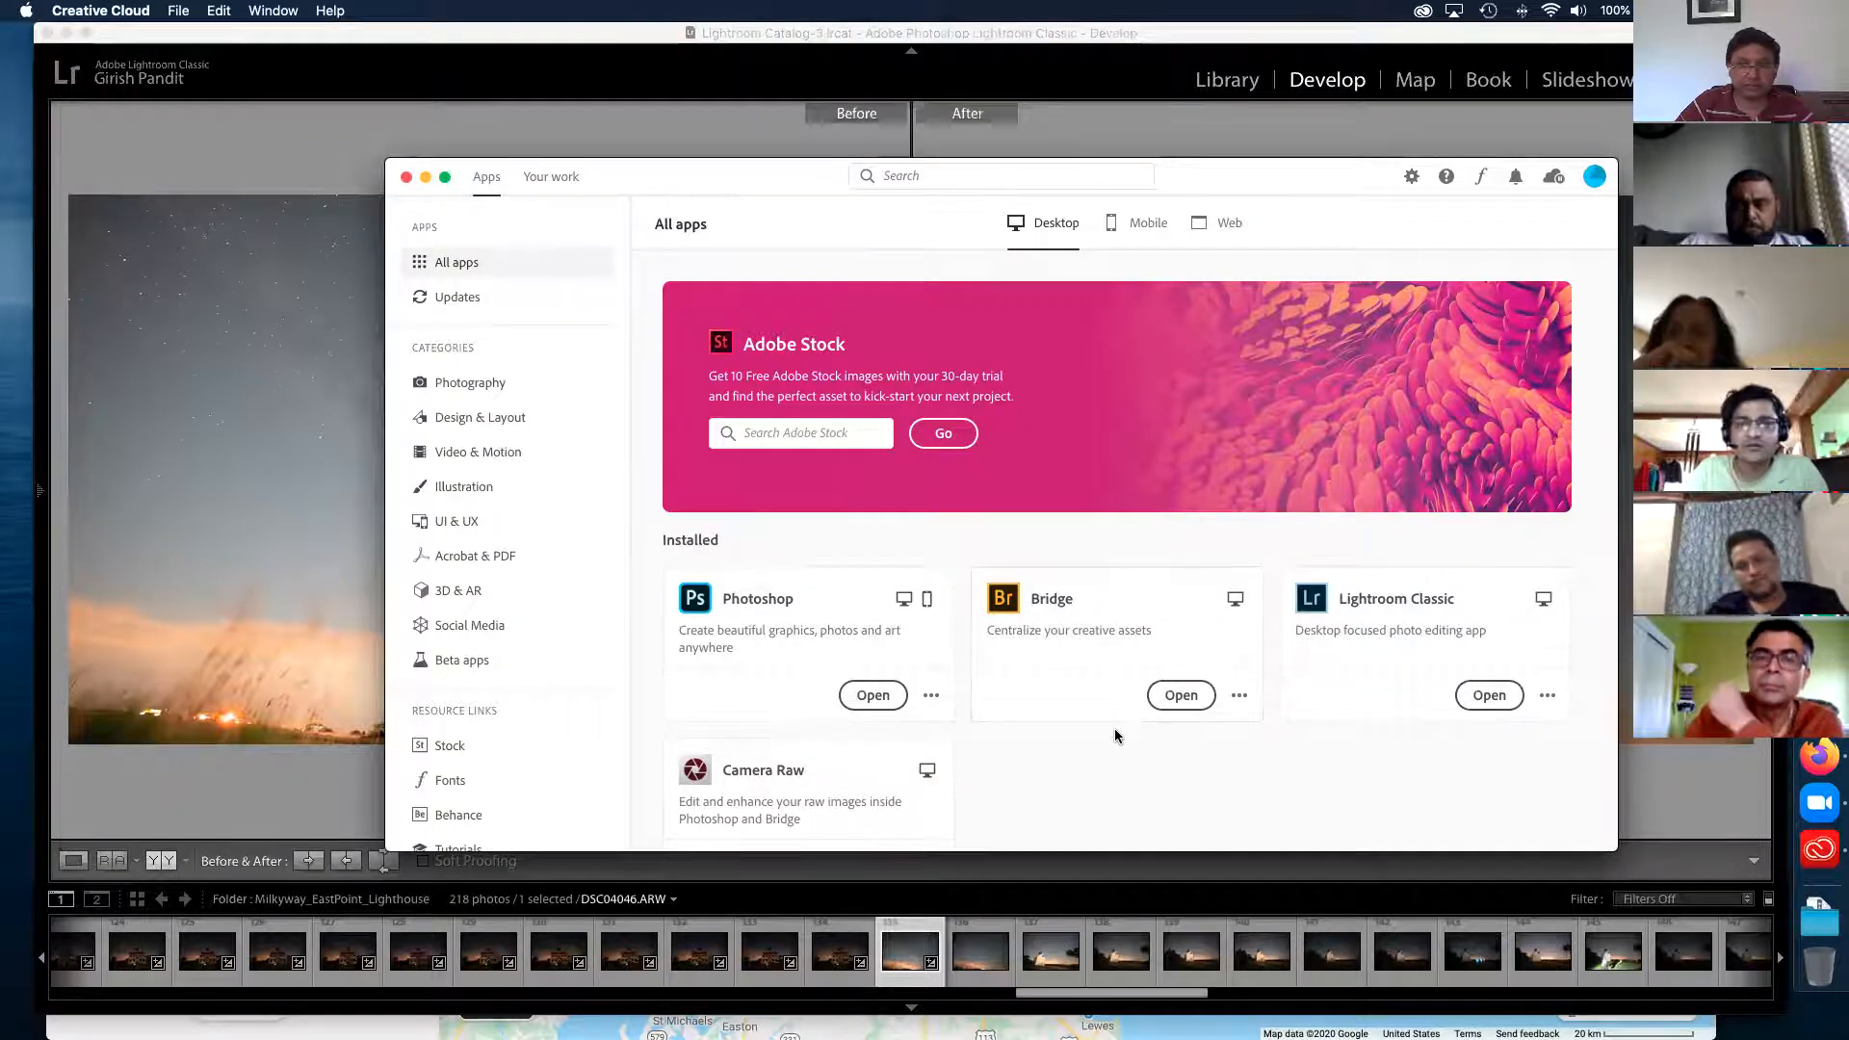
- Look through the installed, subscription and trial apps in the Creative Cloud list, including the cloud-based Lightroom and its version
scroll(1115, 737, down, 10)
scroll(1108, 717, up, 4)
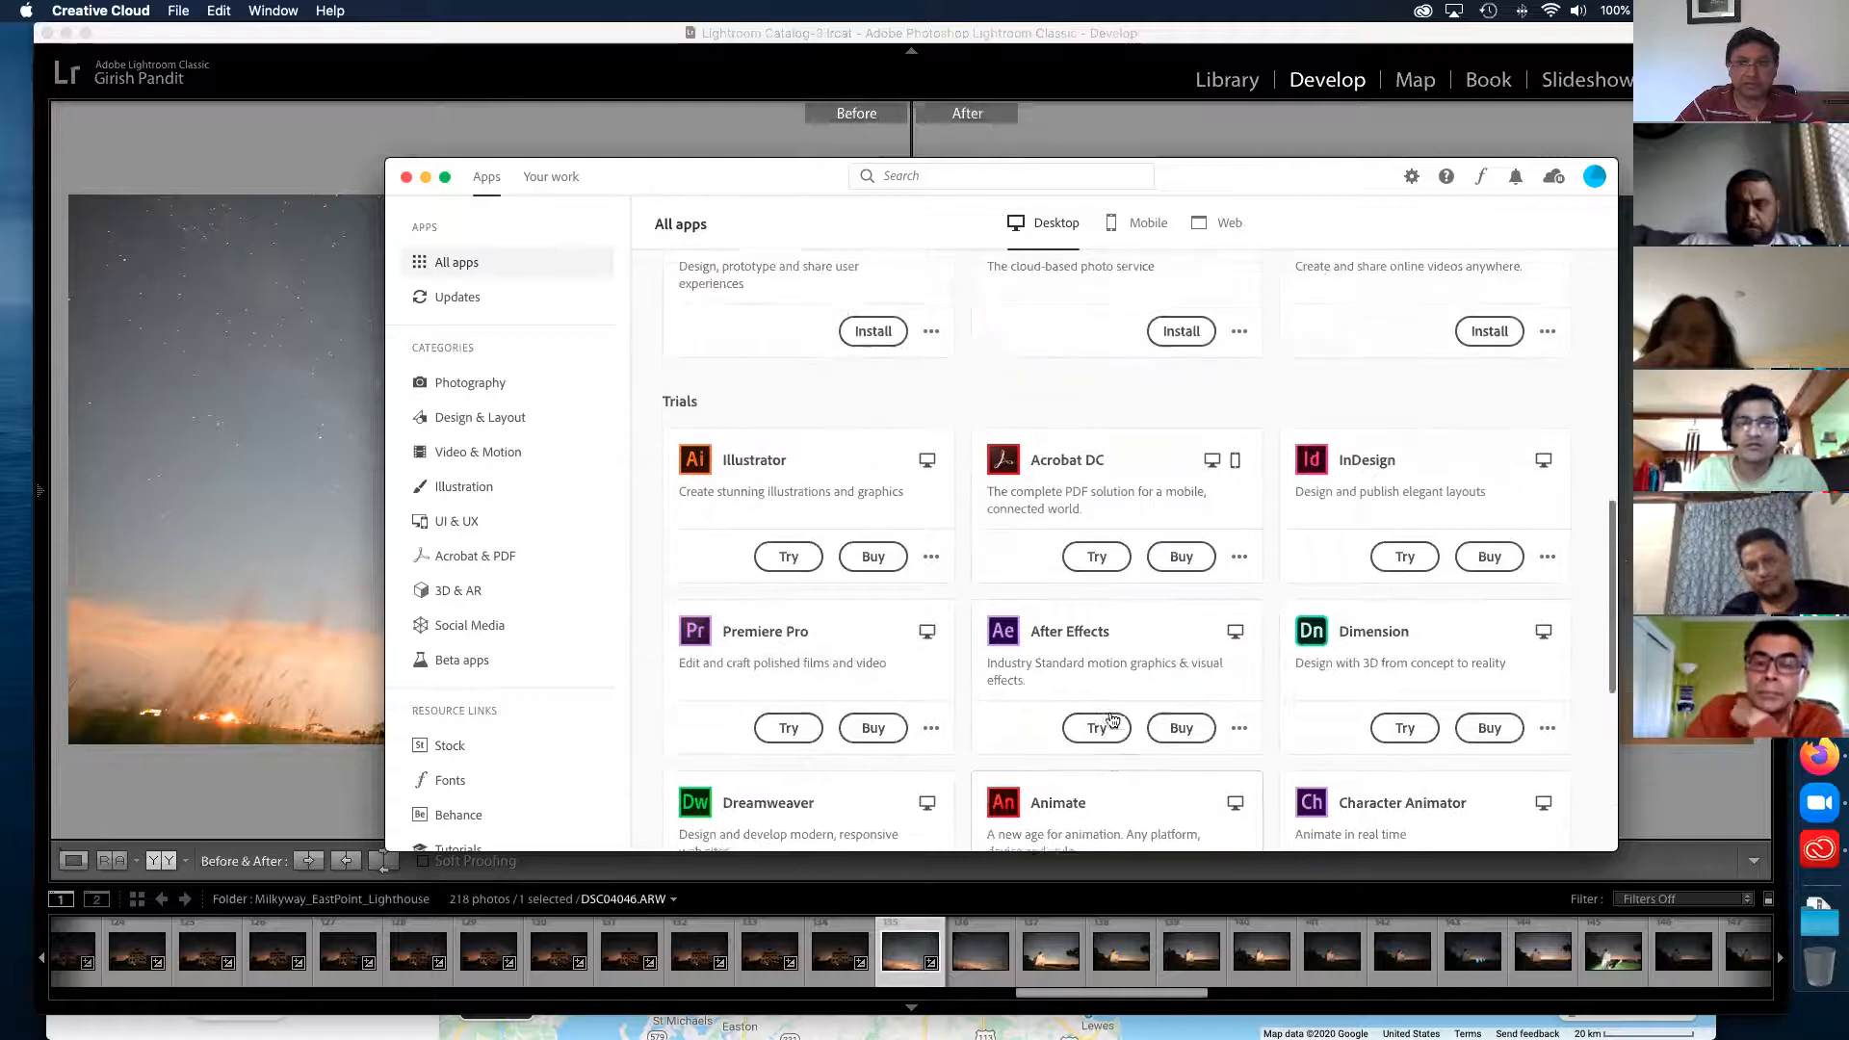
scroll(1112, 721, up, 5)
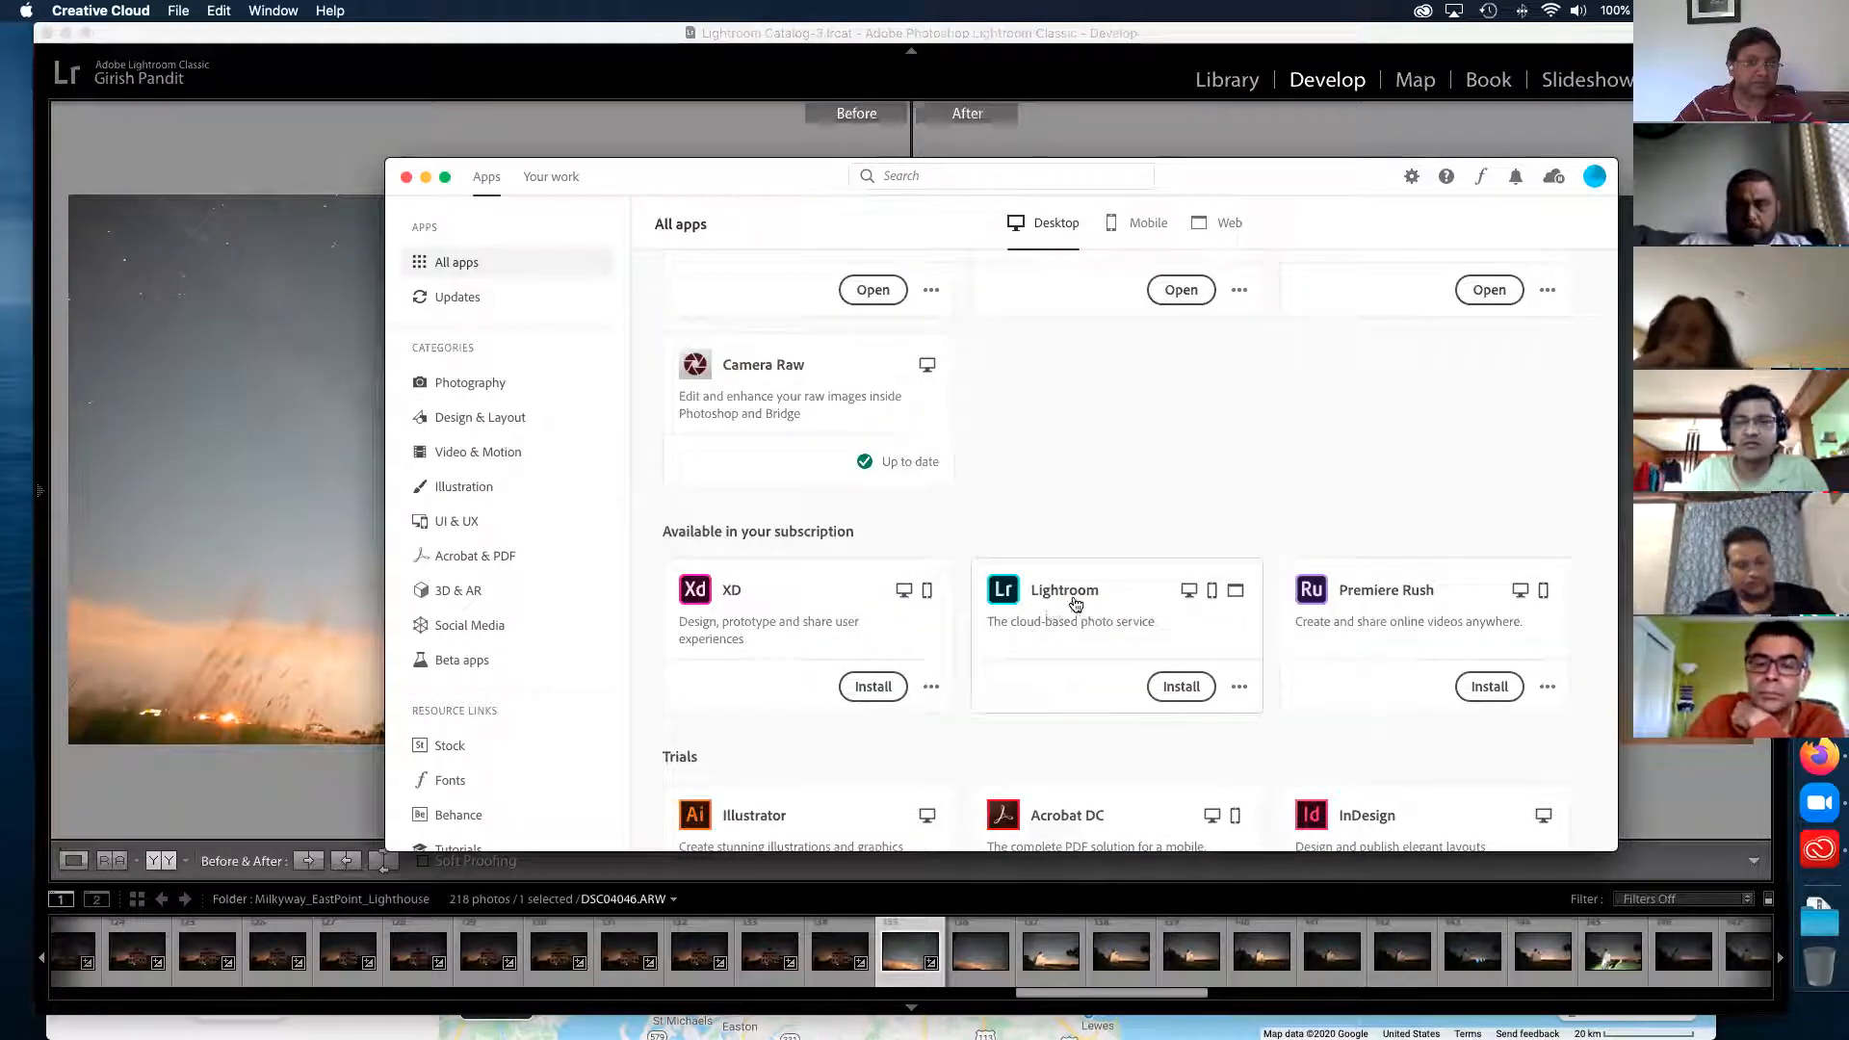
mouse_move(1067, 603)
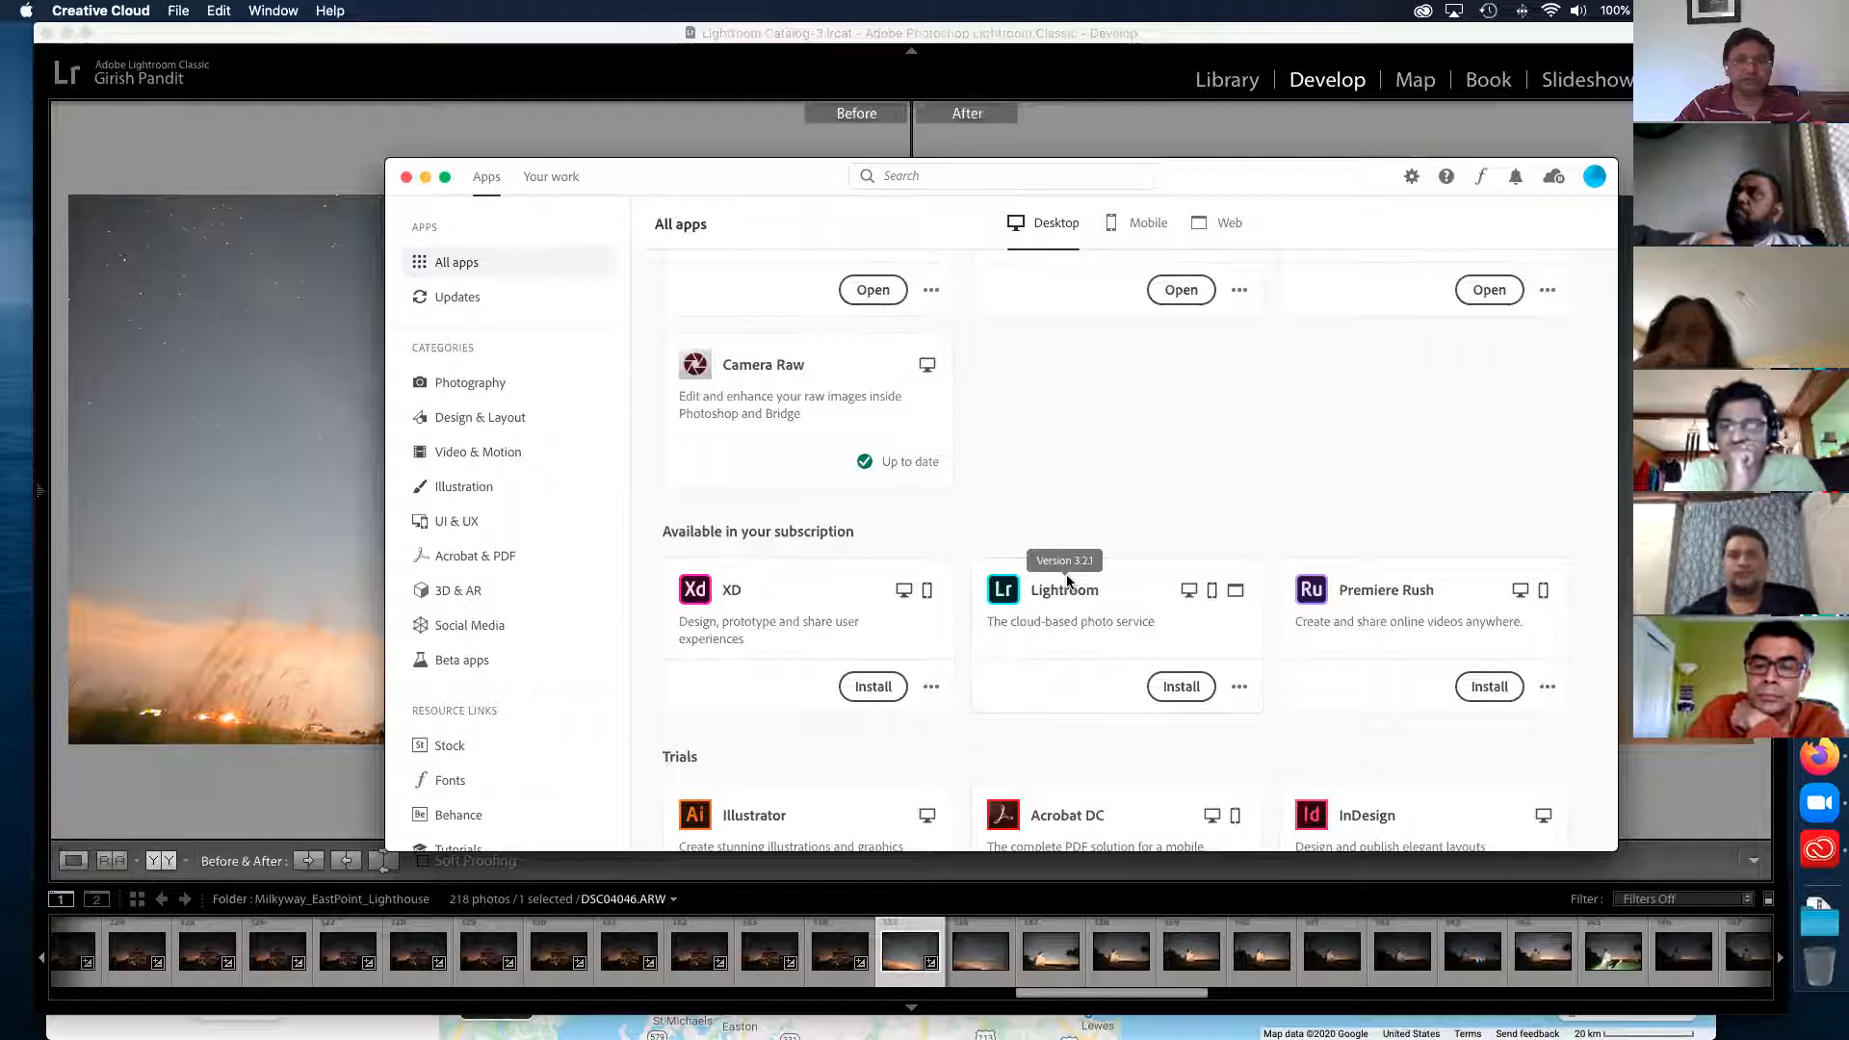
scroll(1173, 492, down, 5)
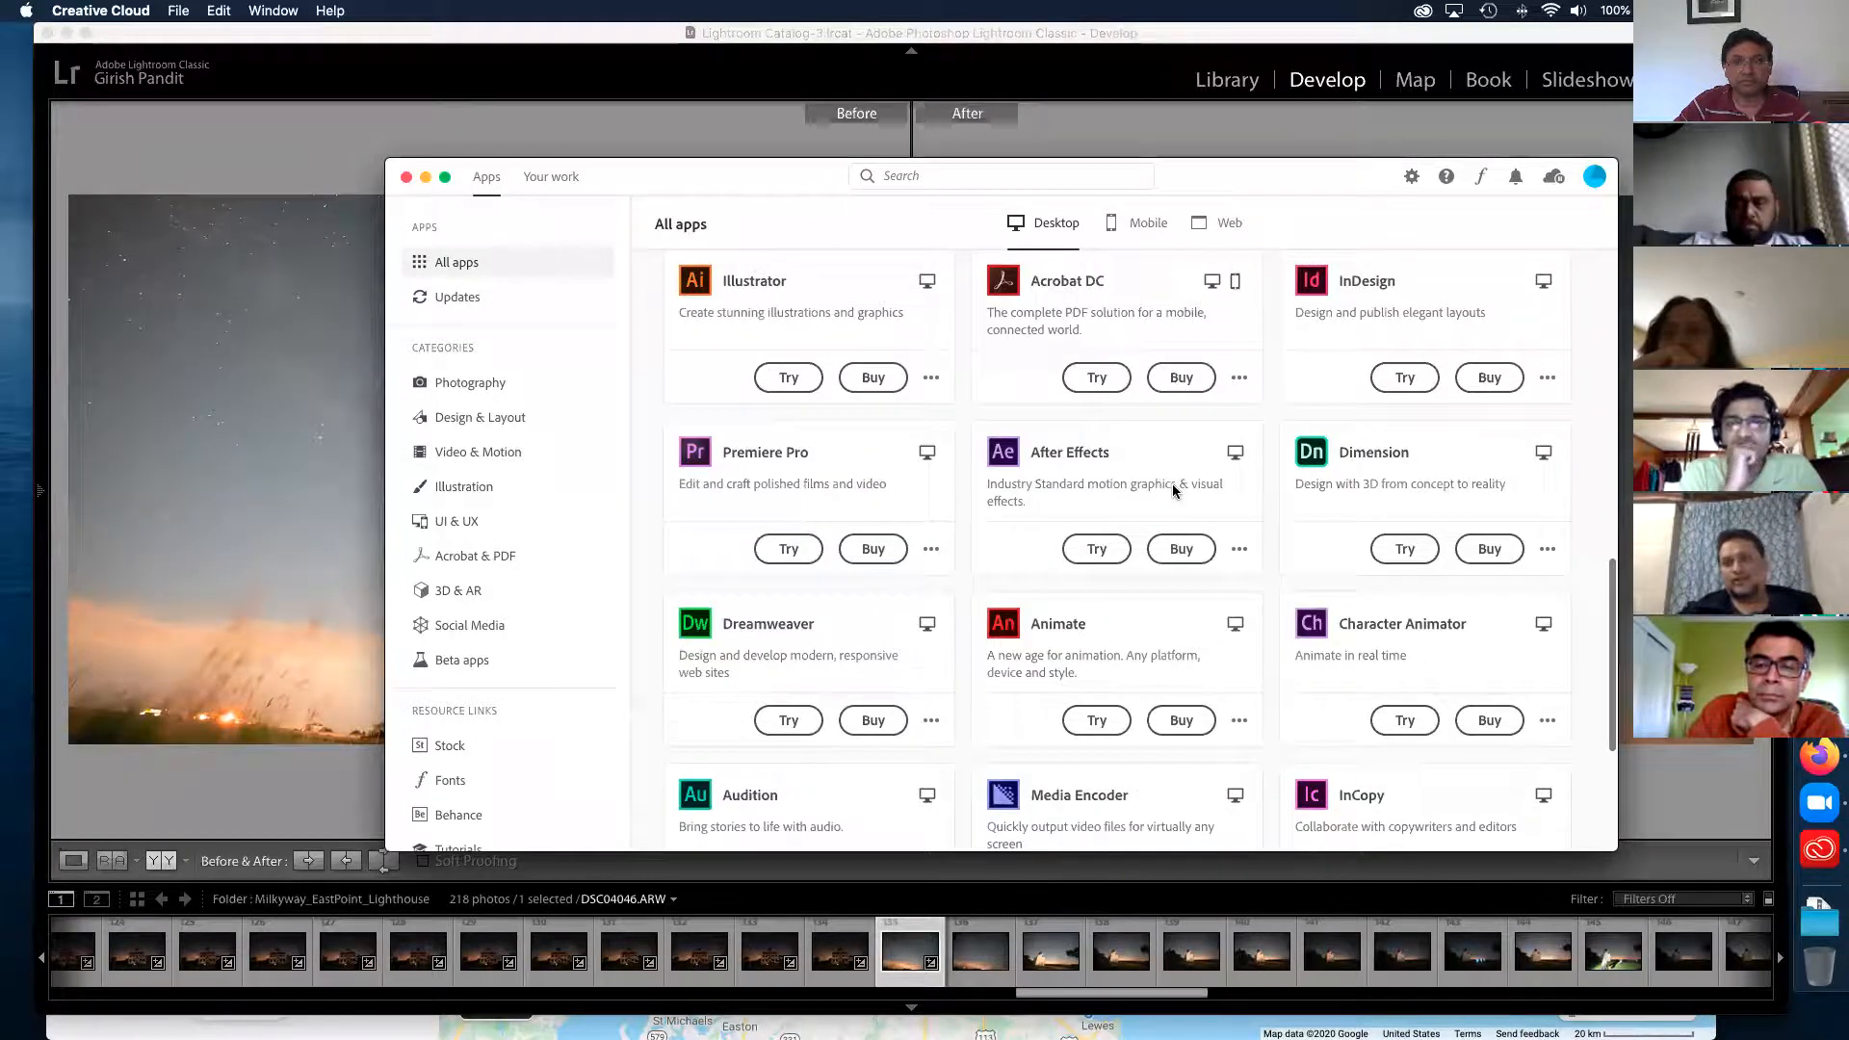
scroll(1173, 491, up, 5)
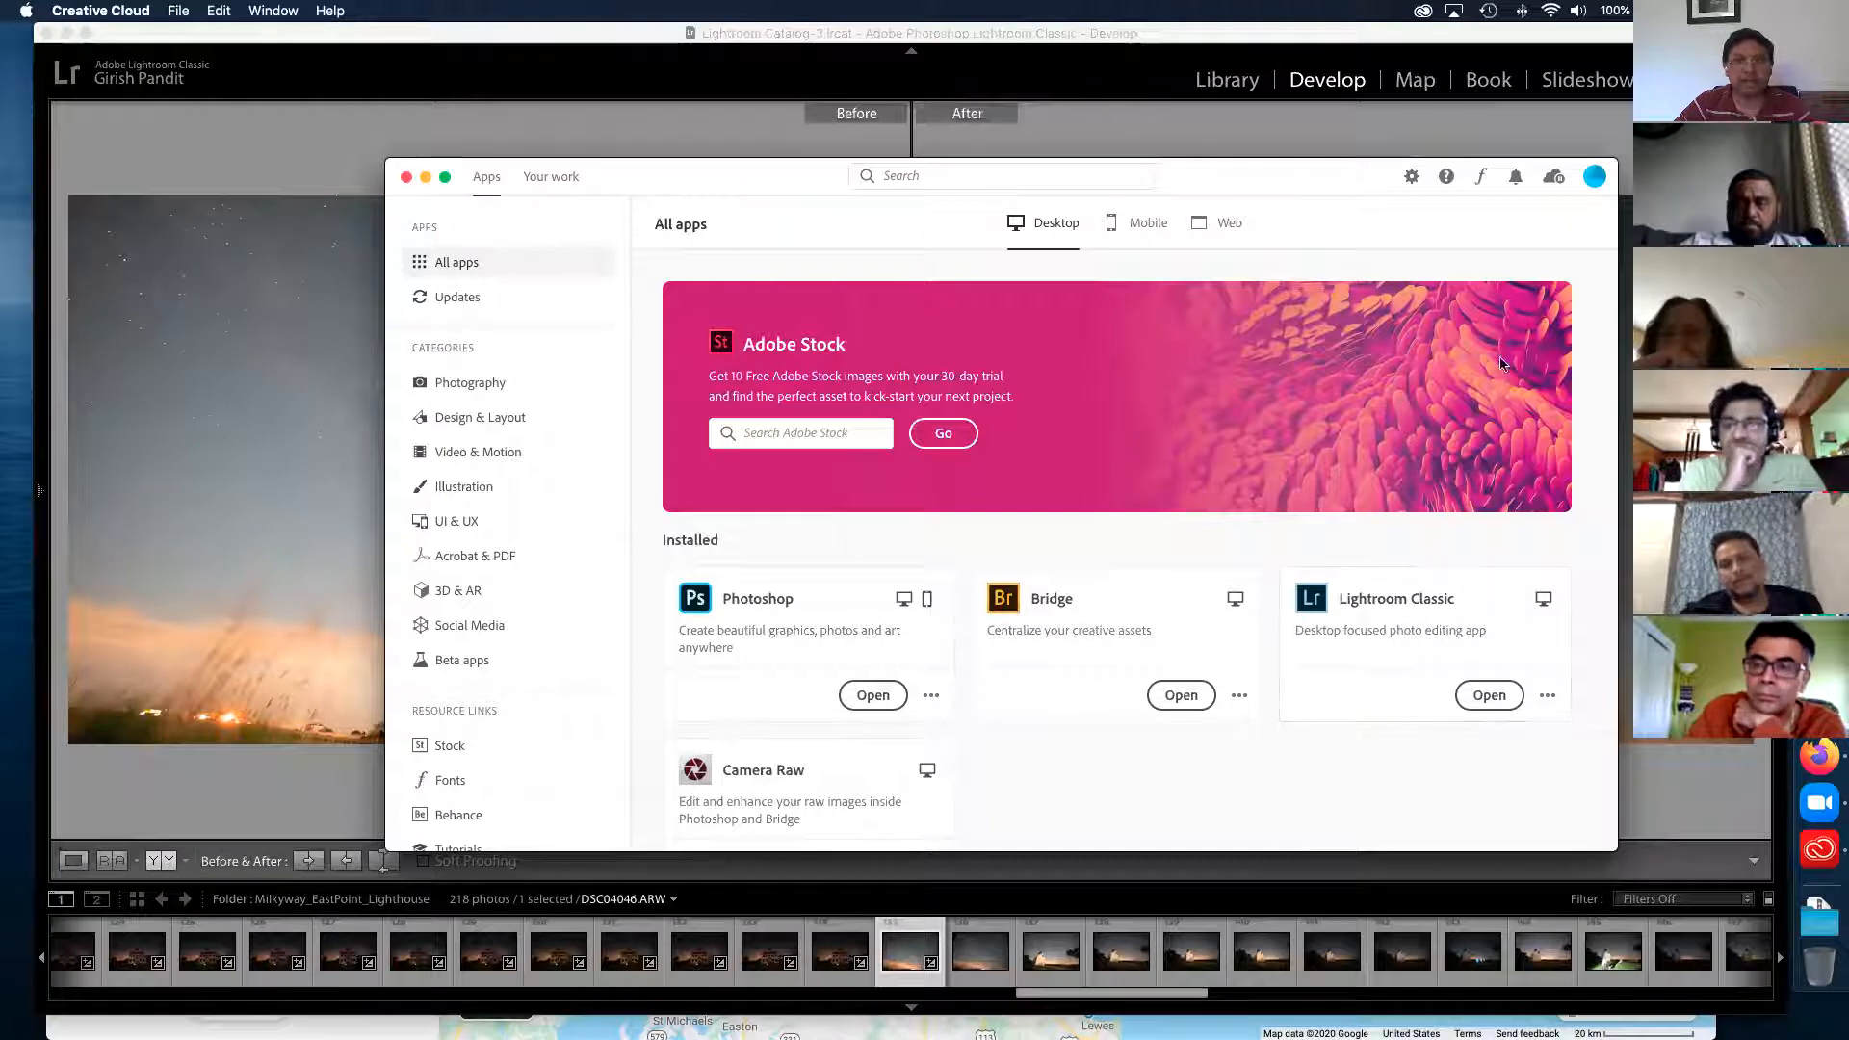
- Switch back to Lightroom Classic, check its release version in the program information, and dismiss that information
click(1244, 136)
click(112, 10)
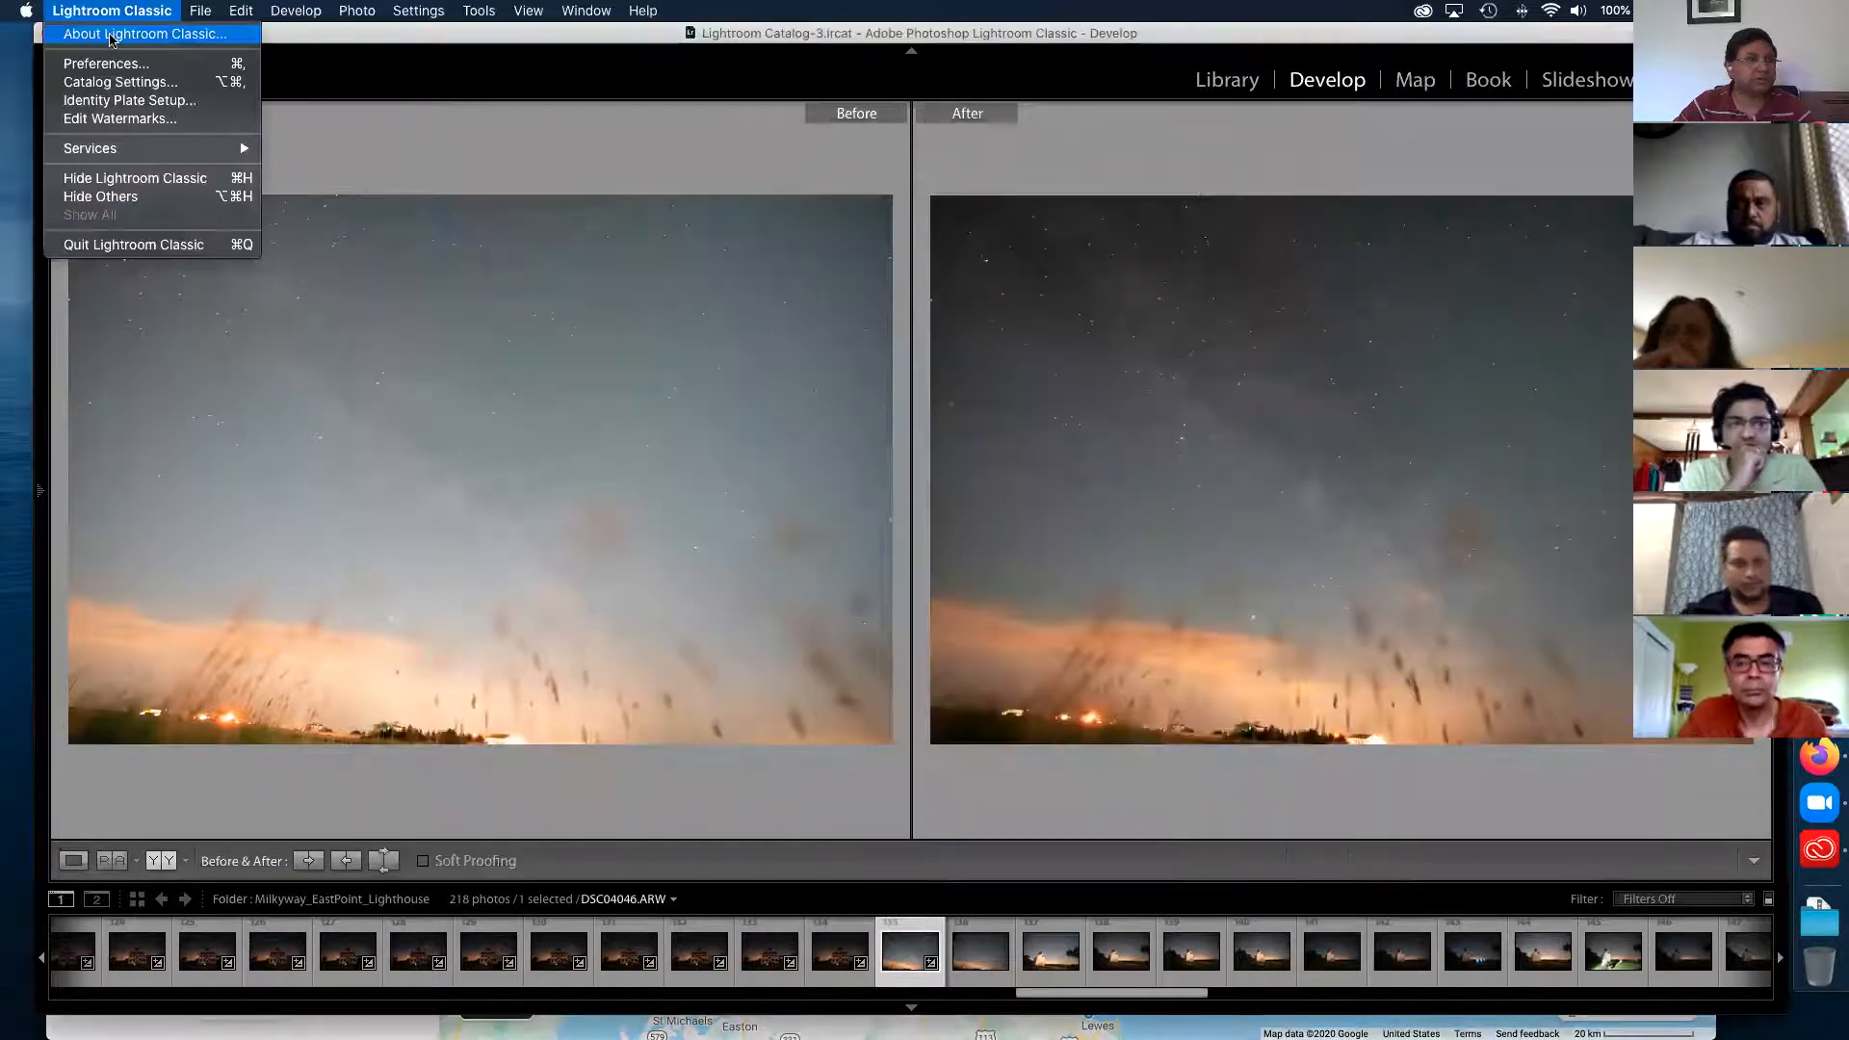
click(135, 34)
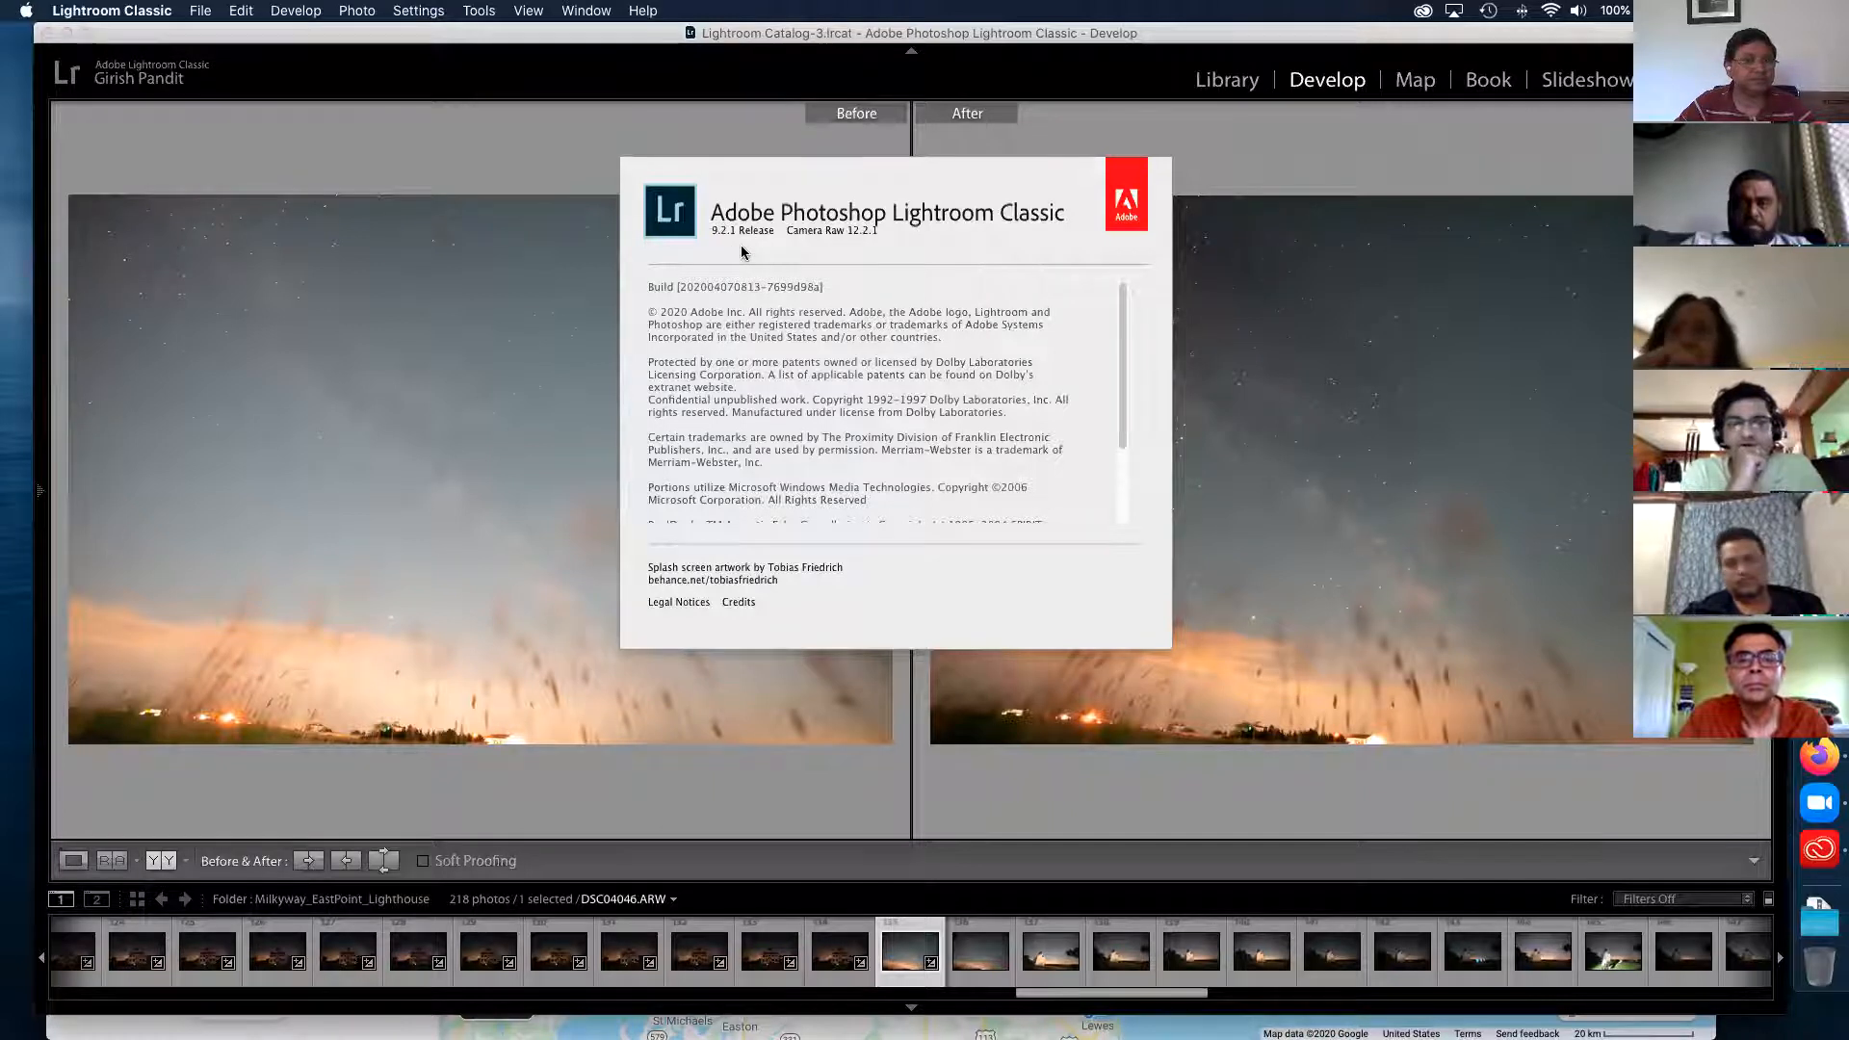
click(718, 179)
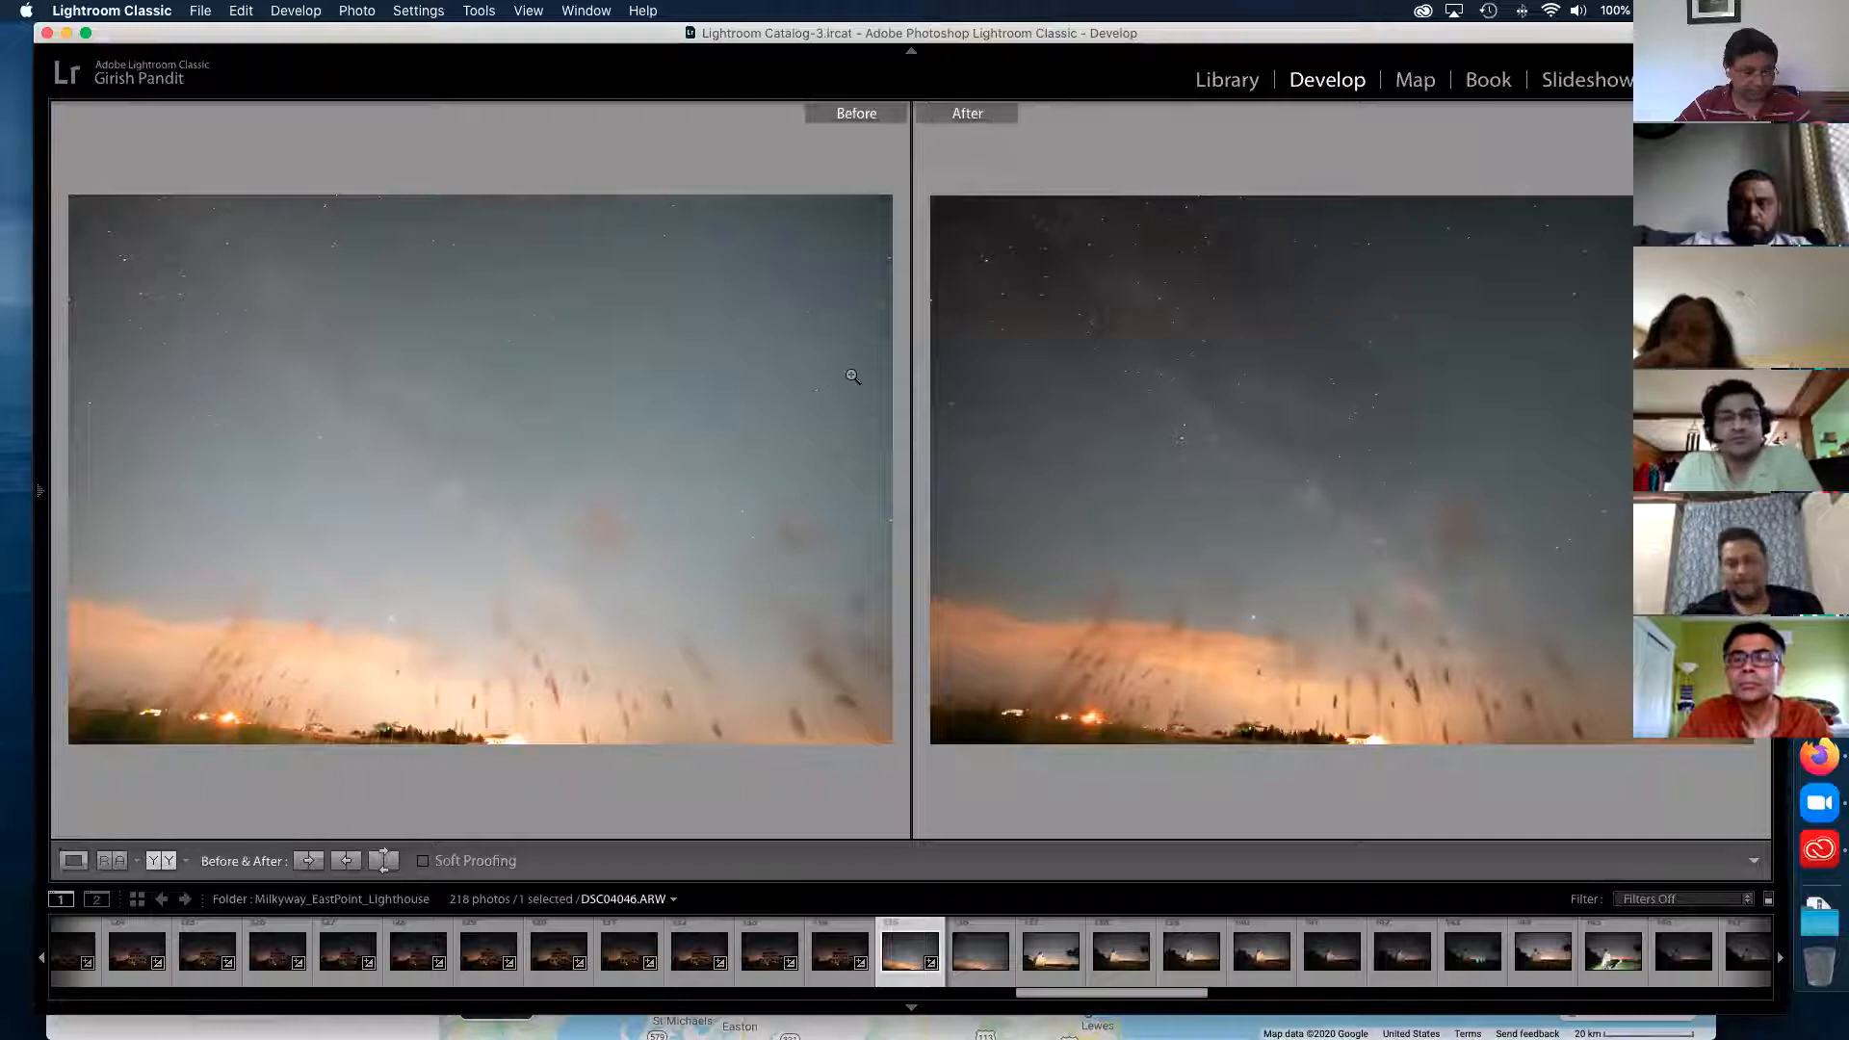
- Restore the side panels, show the edited photo alone, and raise its overall Saturation to +9
key(Tab)
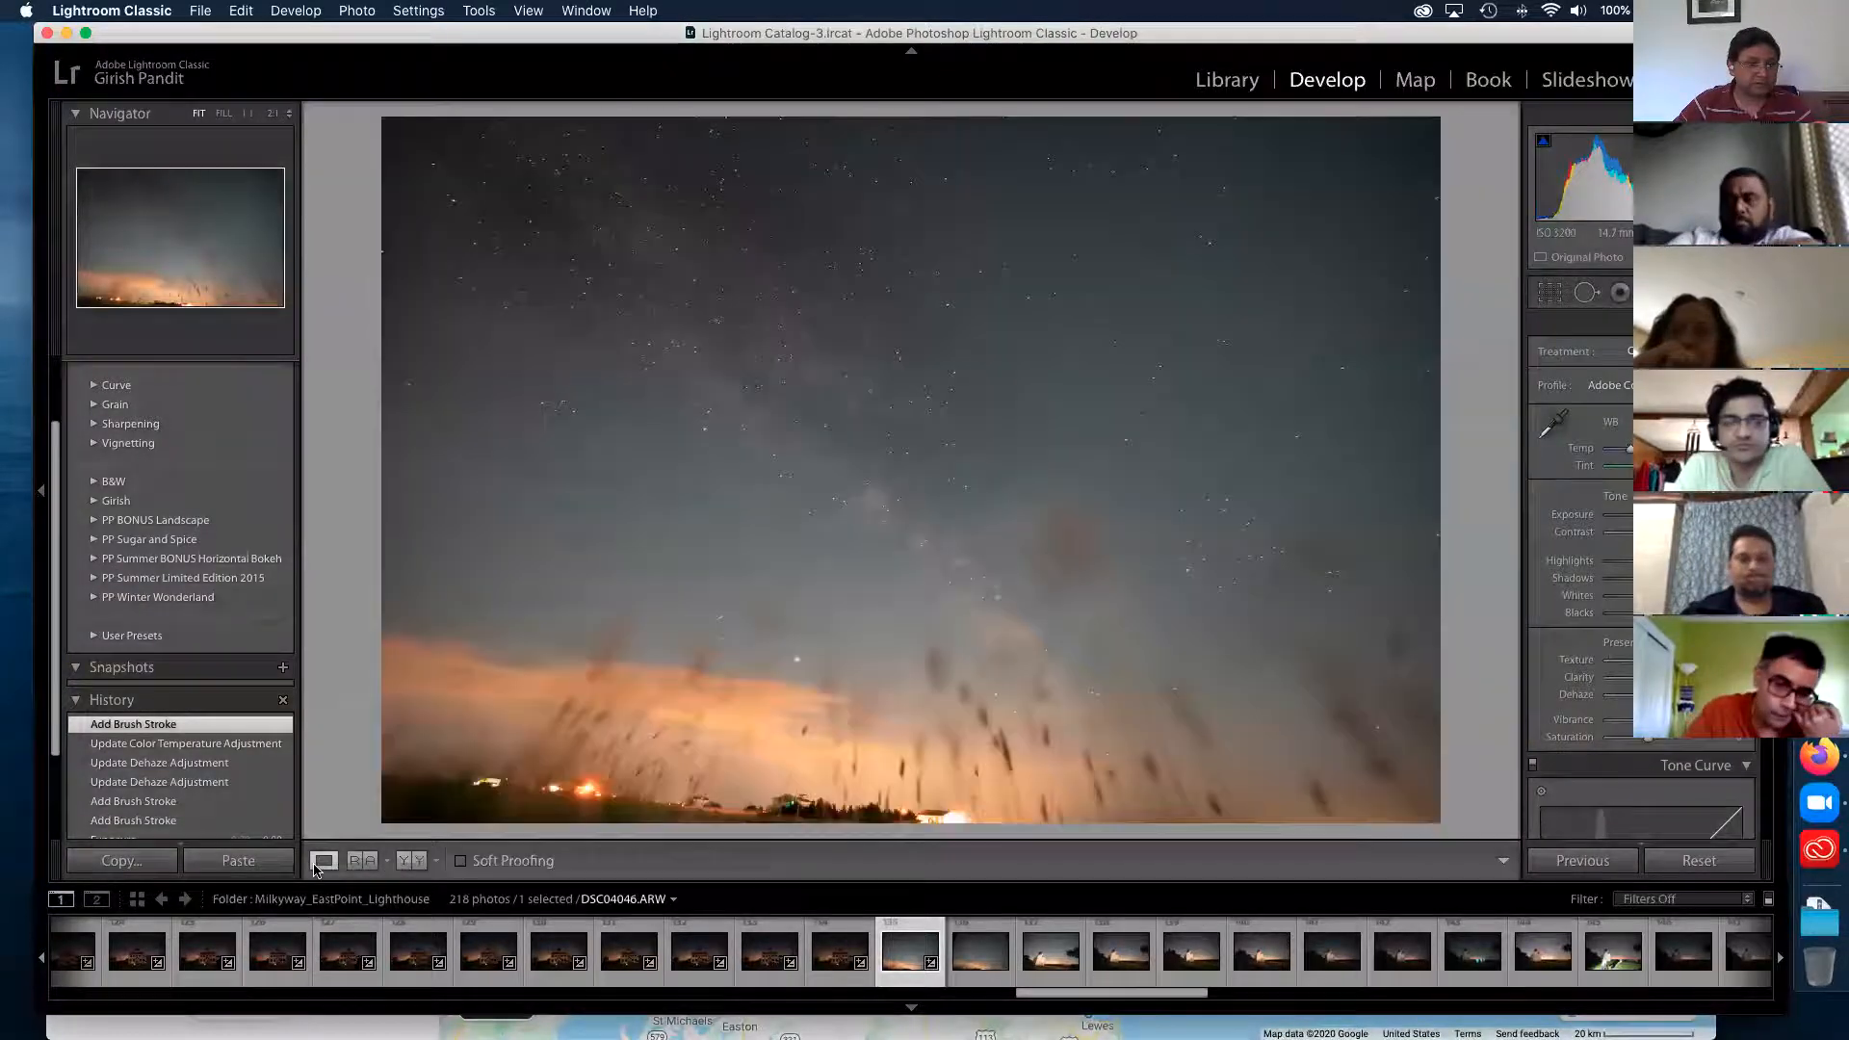
click(324, 861)
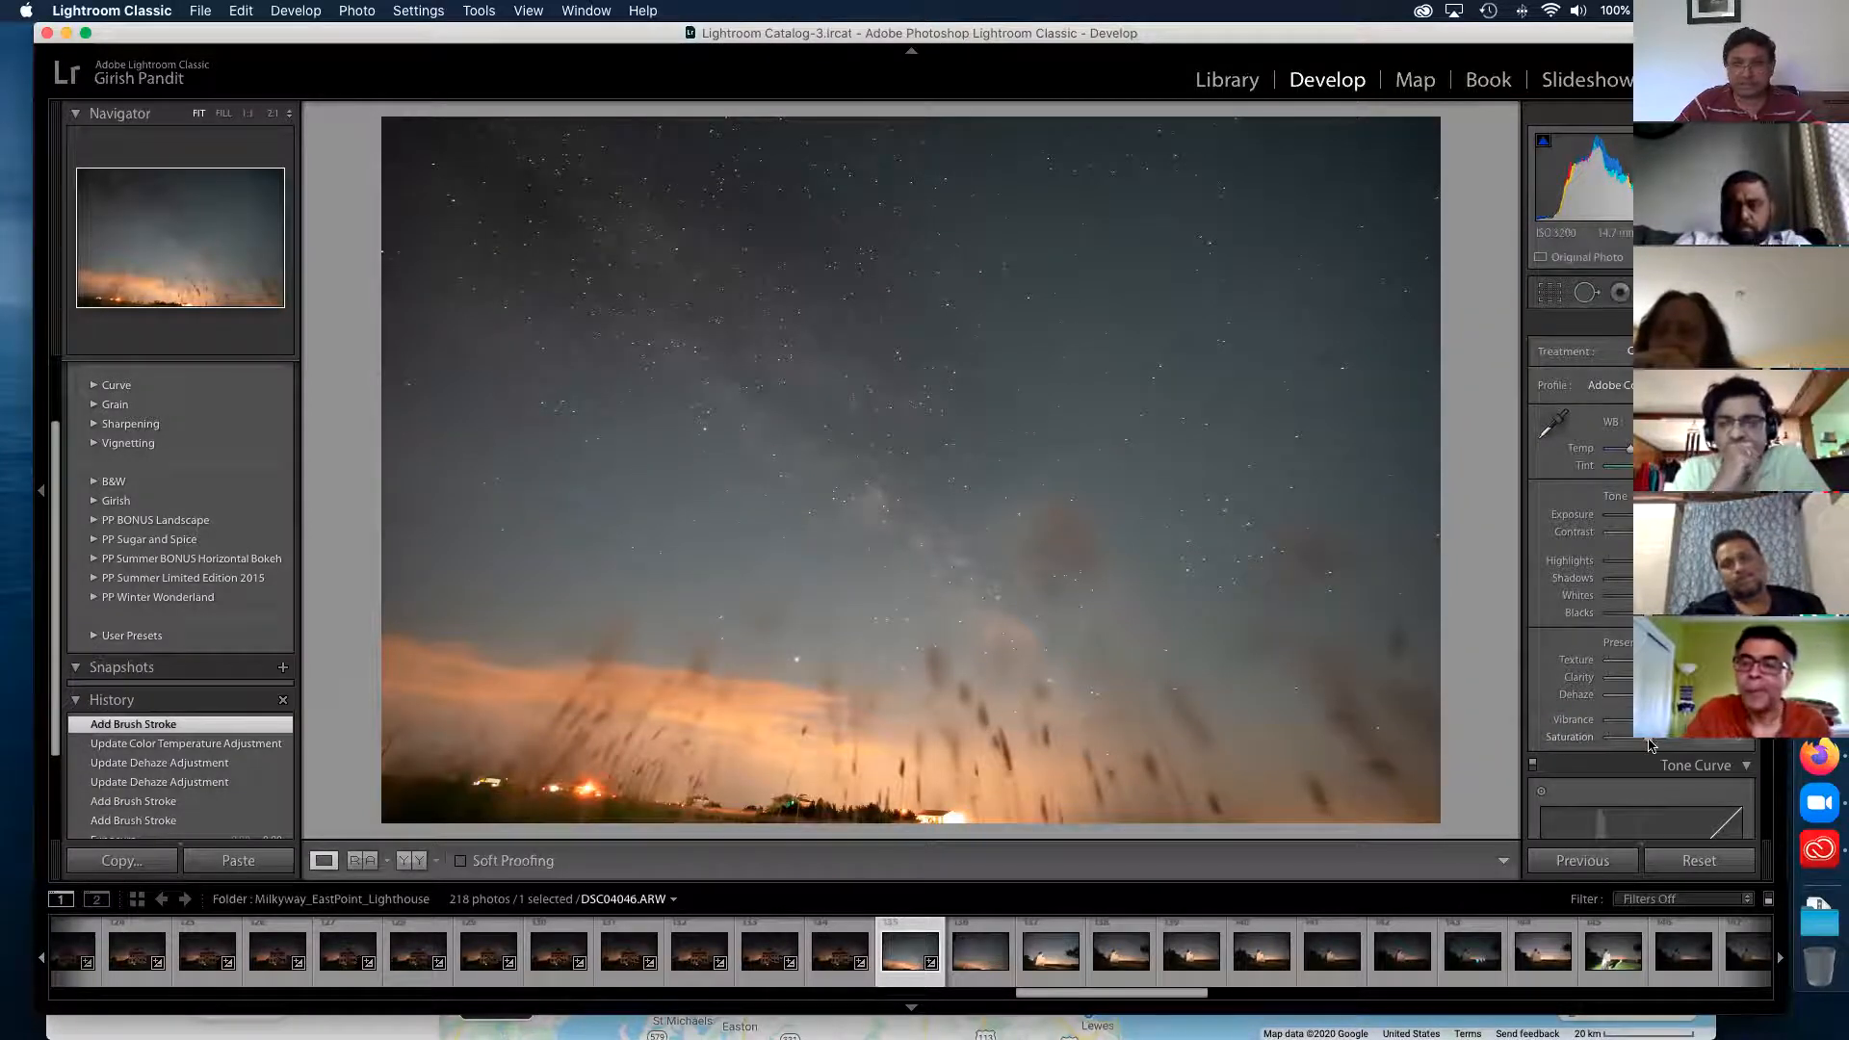
drag(1653, 744, 1656, 742)
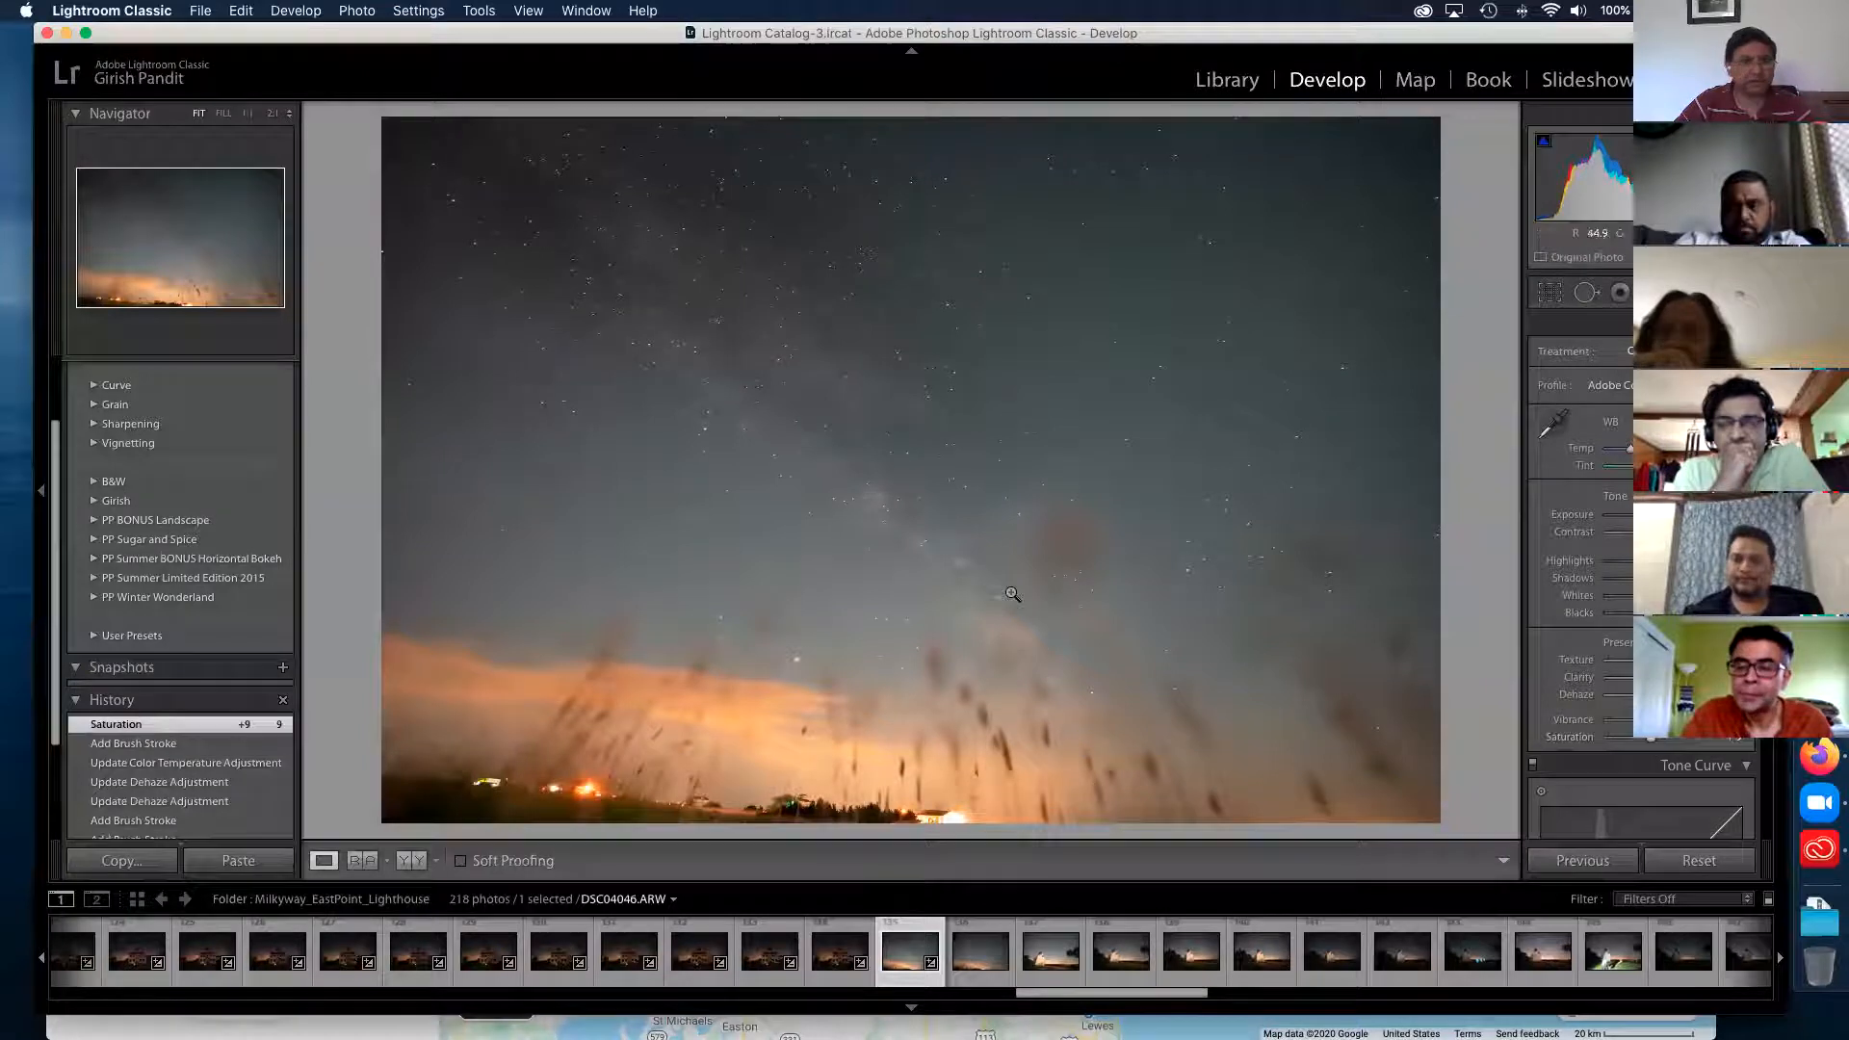
- Open DSC04046 in Photoshop for editing and duplicate its background layer
right_click(913, 390)
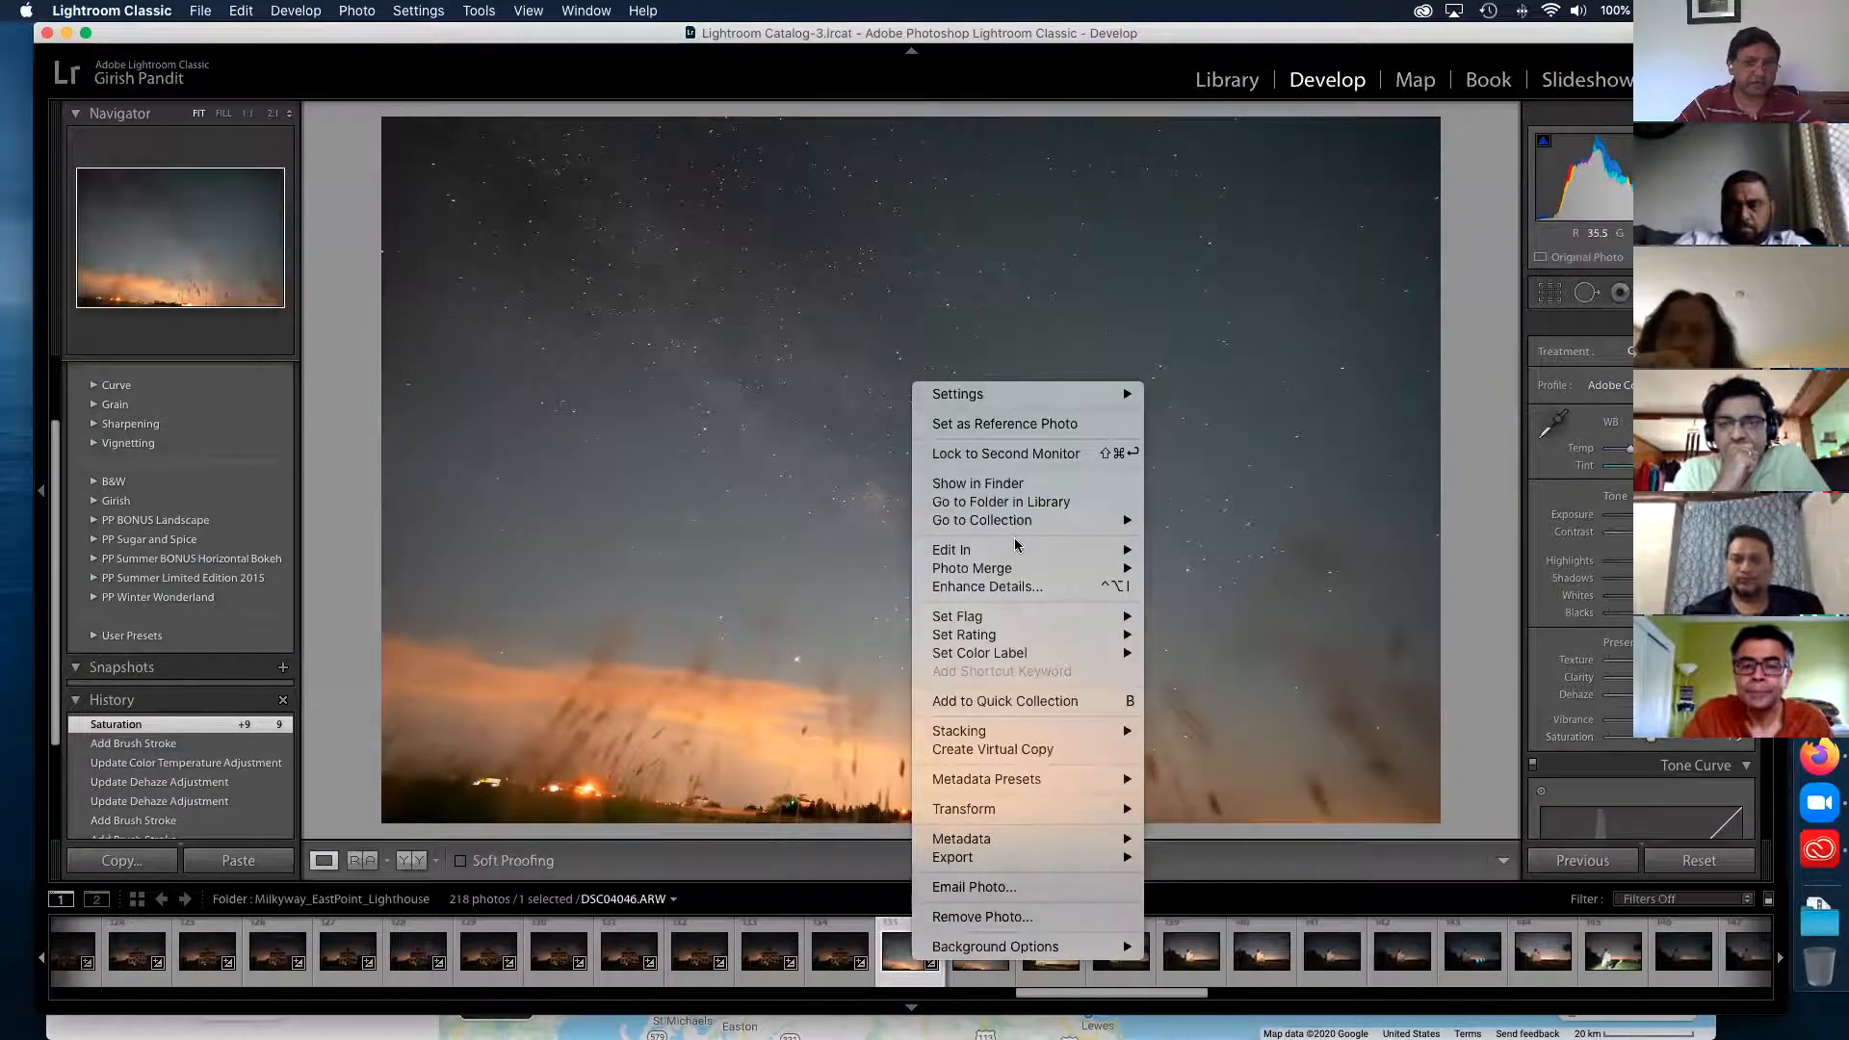
mouse_move(1020, 549)
click(1218, 559)
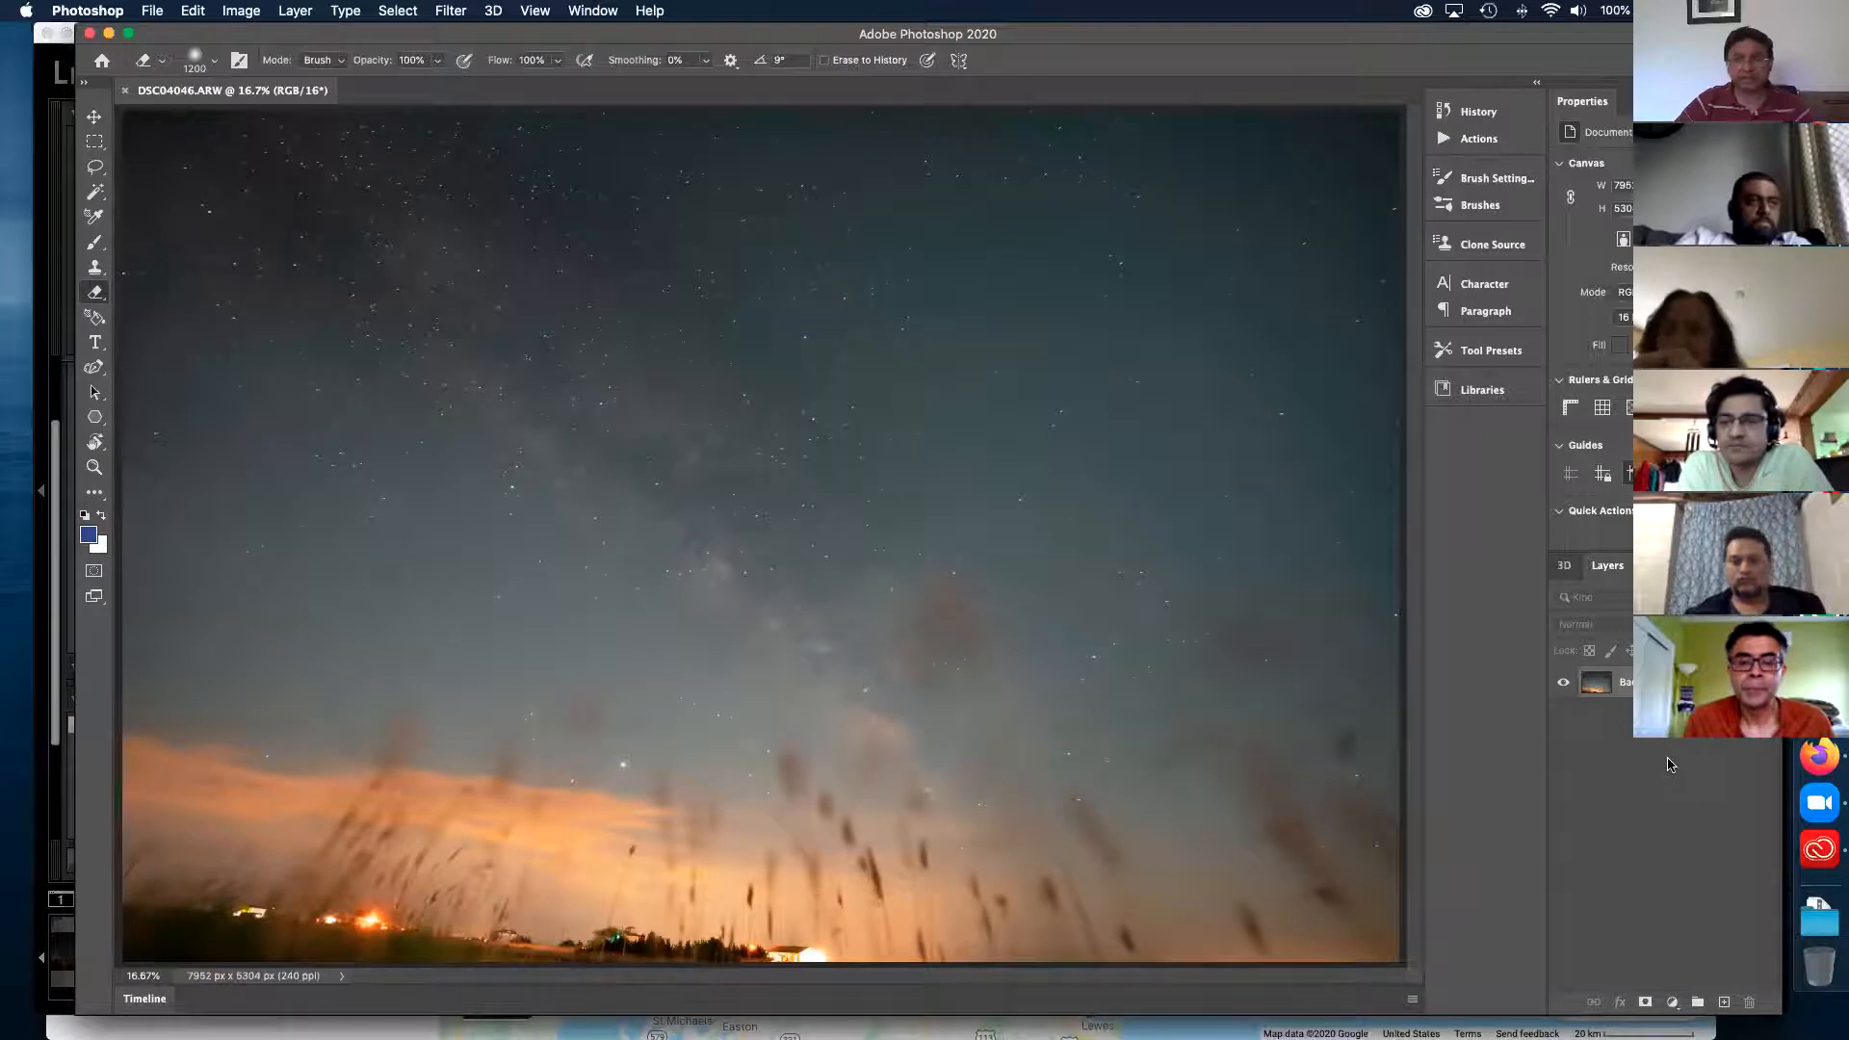
right_click(1618, 684)
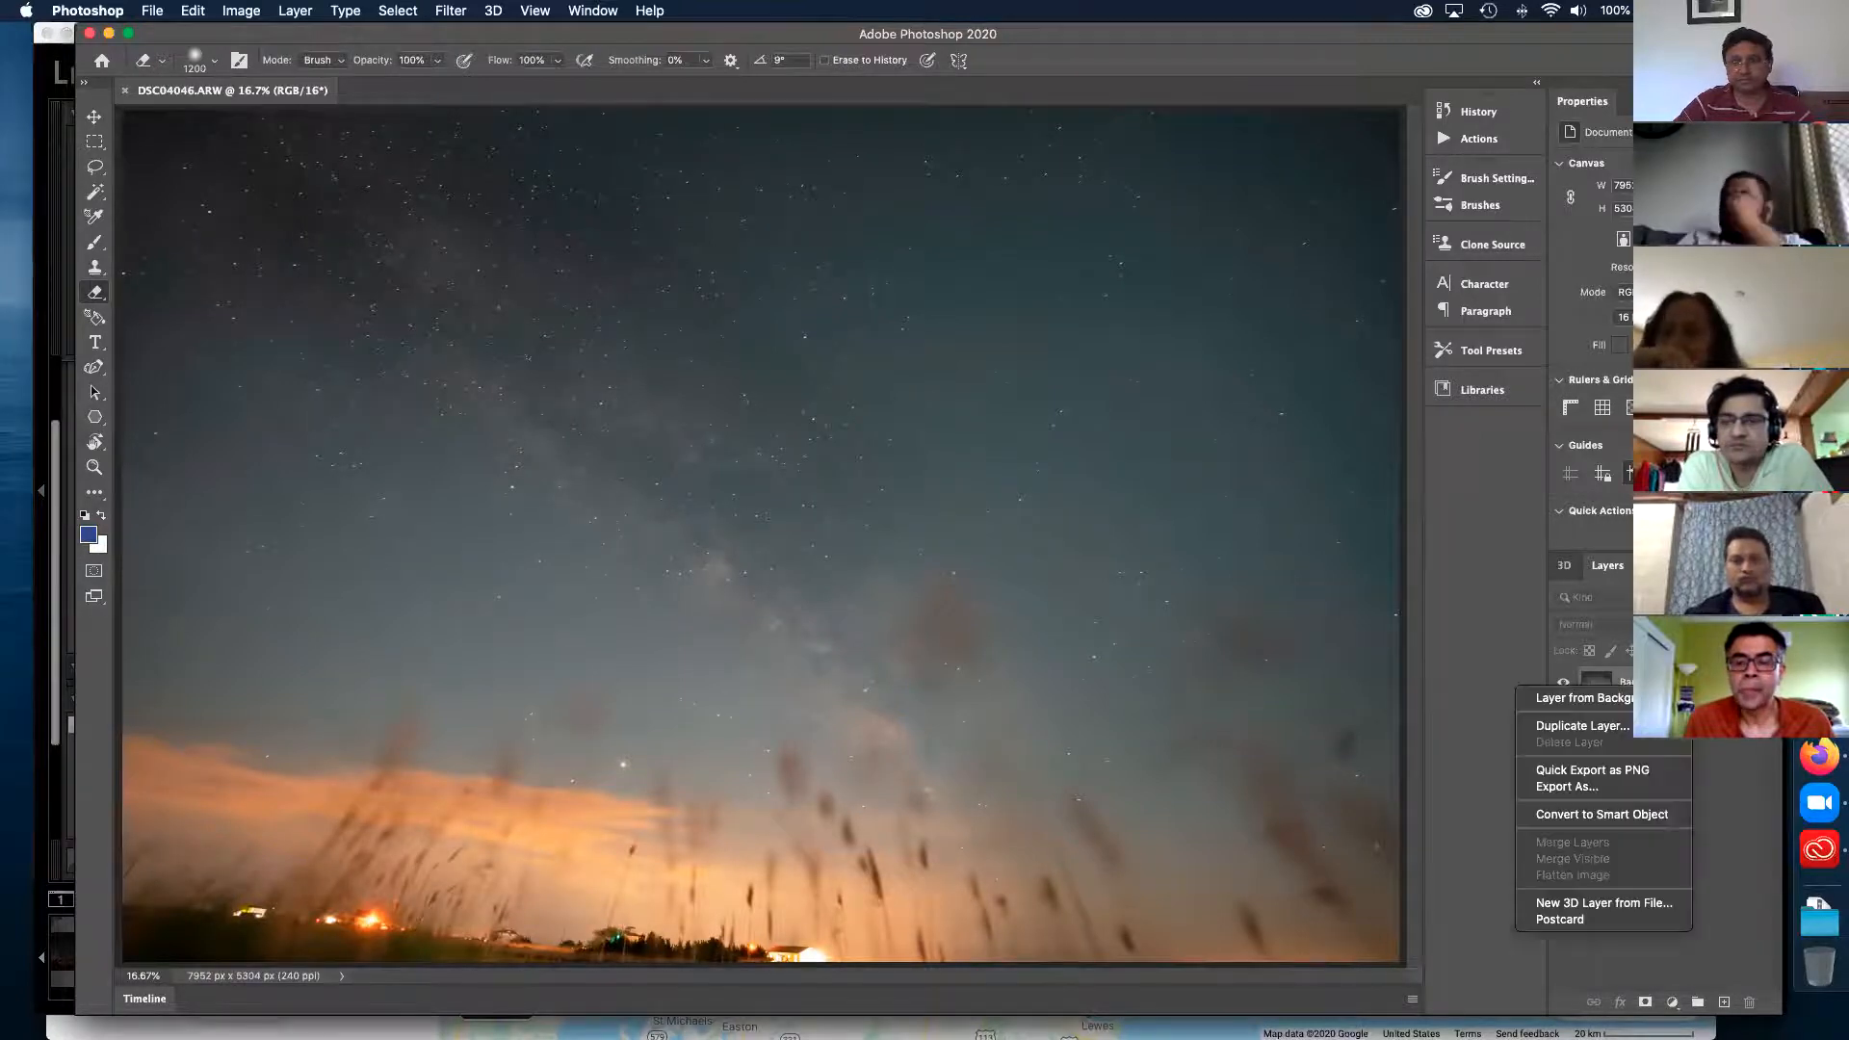
click(1618, 728)
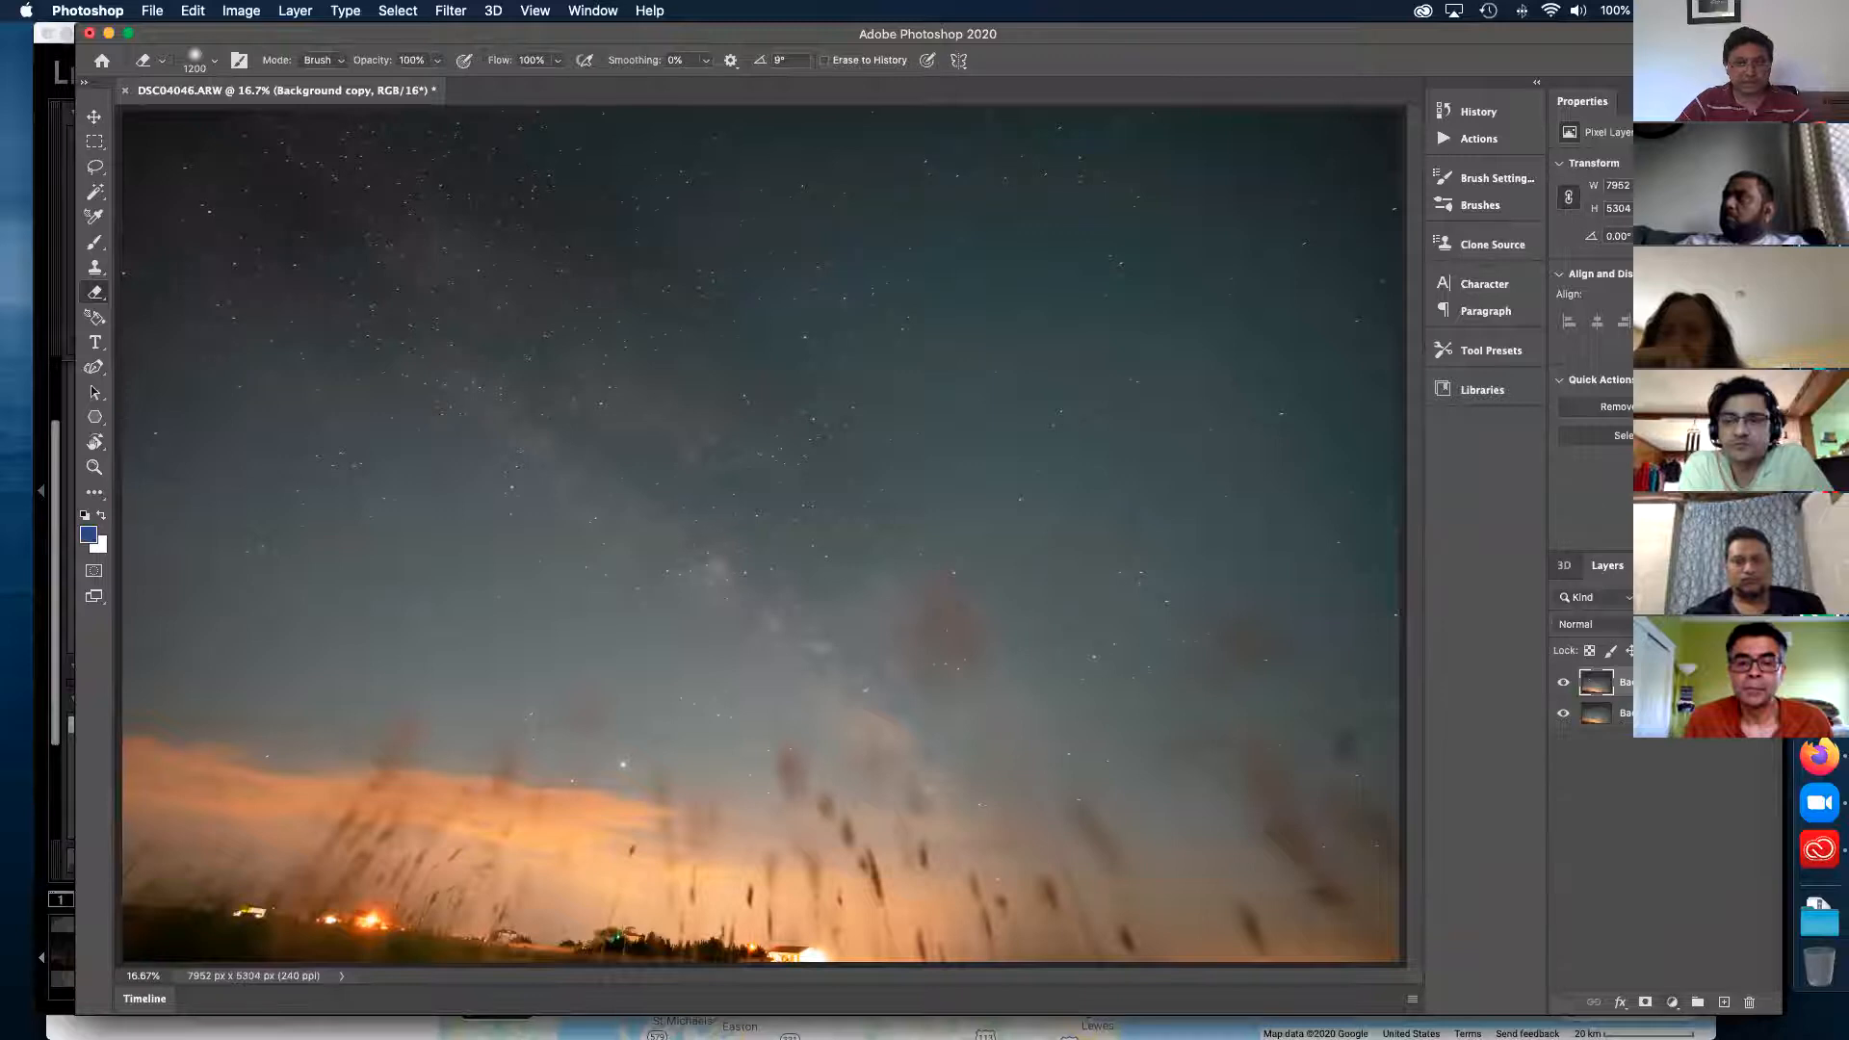
- Add a Curves adjustment clipped to the background copy to deepen the contrast, and compare the photo with that copy hidden and shown
click(1673, 1003)
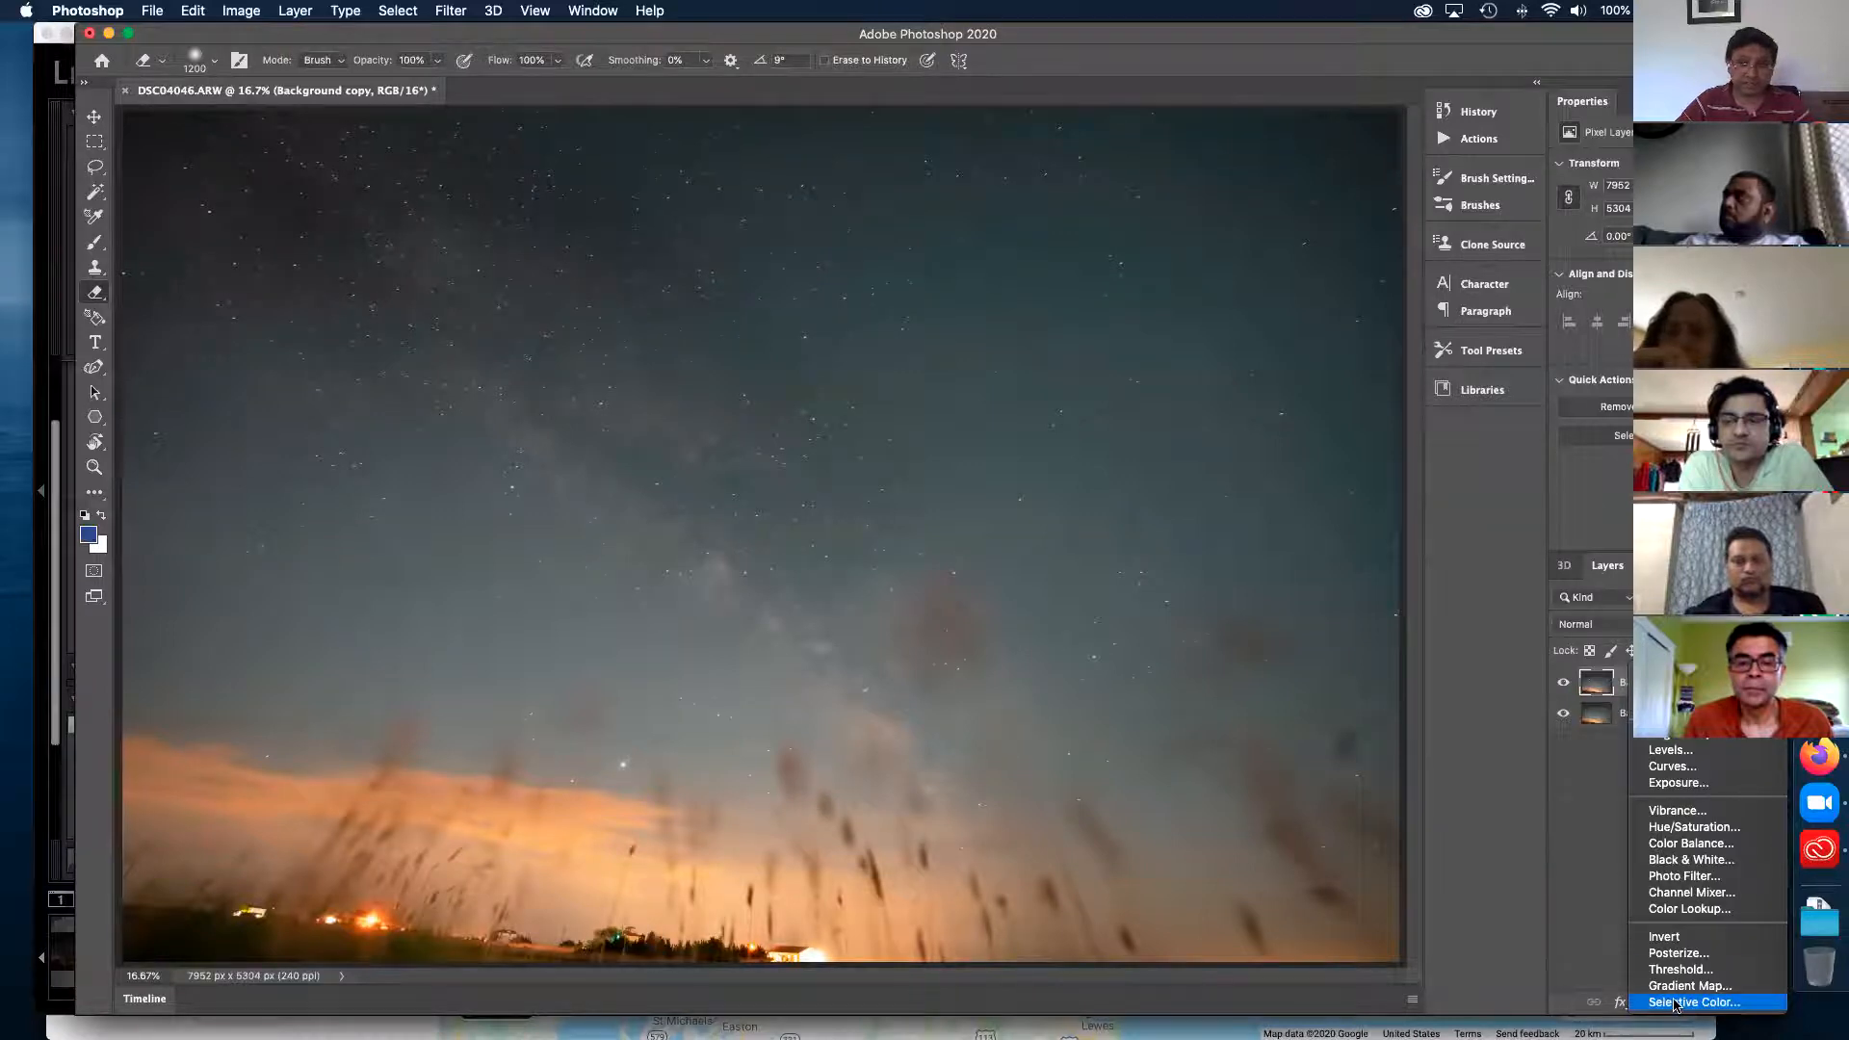
click(1693, 770)
alt+click(1610, 697)
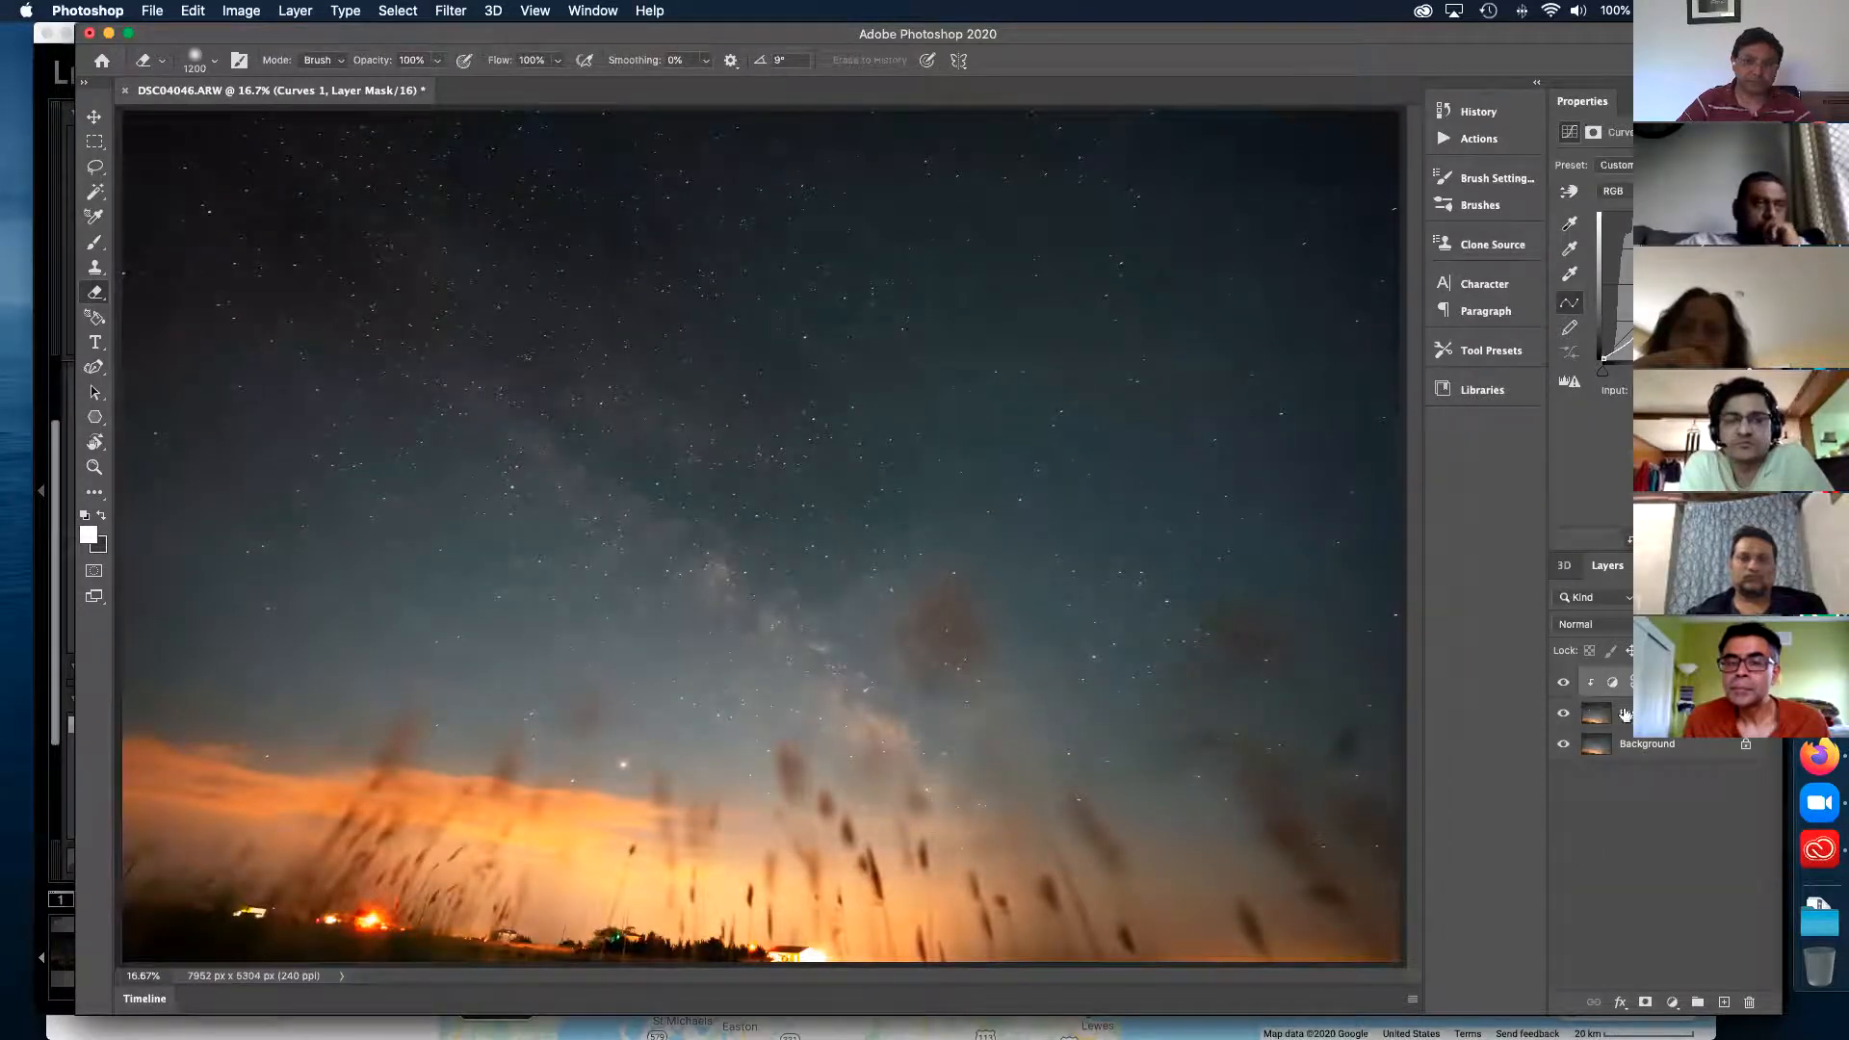
click(1561, 718)
click(1561, 717)
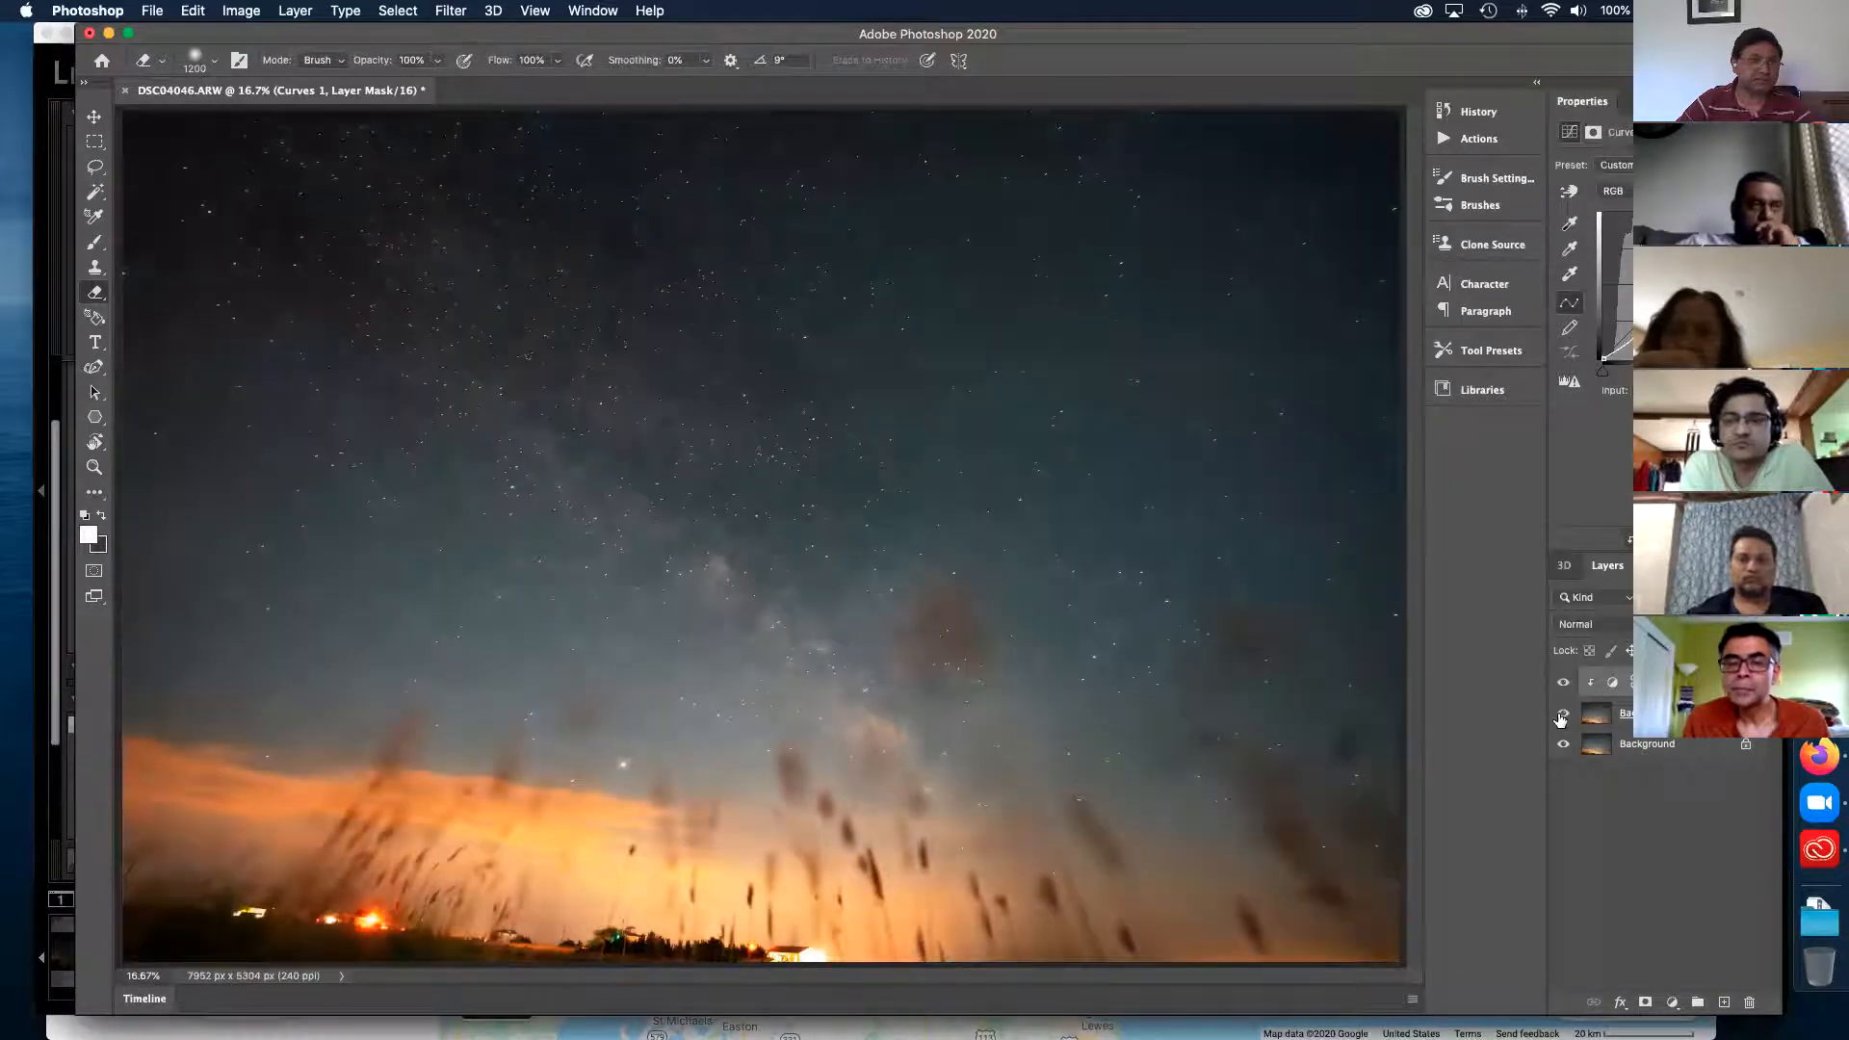
click(1560, 718)
click(1560, 718)
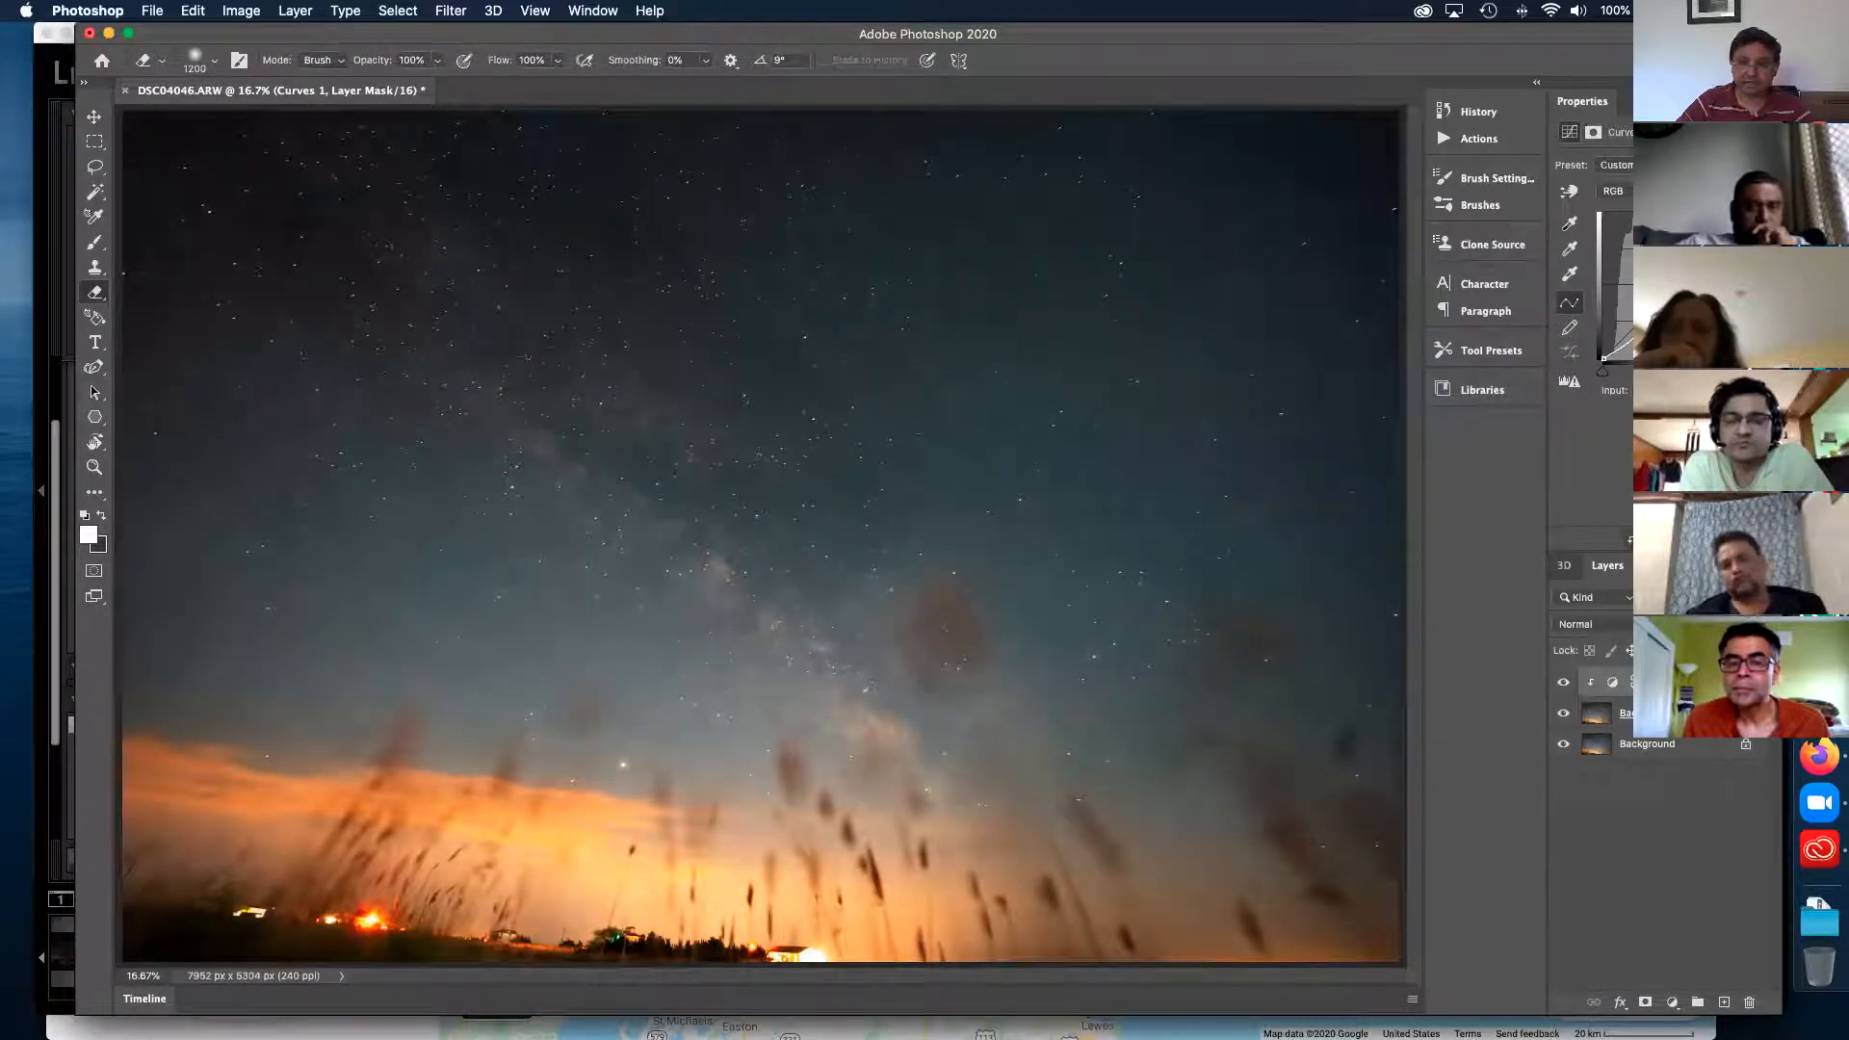
- Add a Hue/Saturation adjustment directly above the background copy, clipped to it, and boost the color saturation
click(1676, 714)
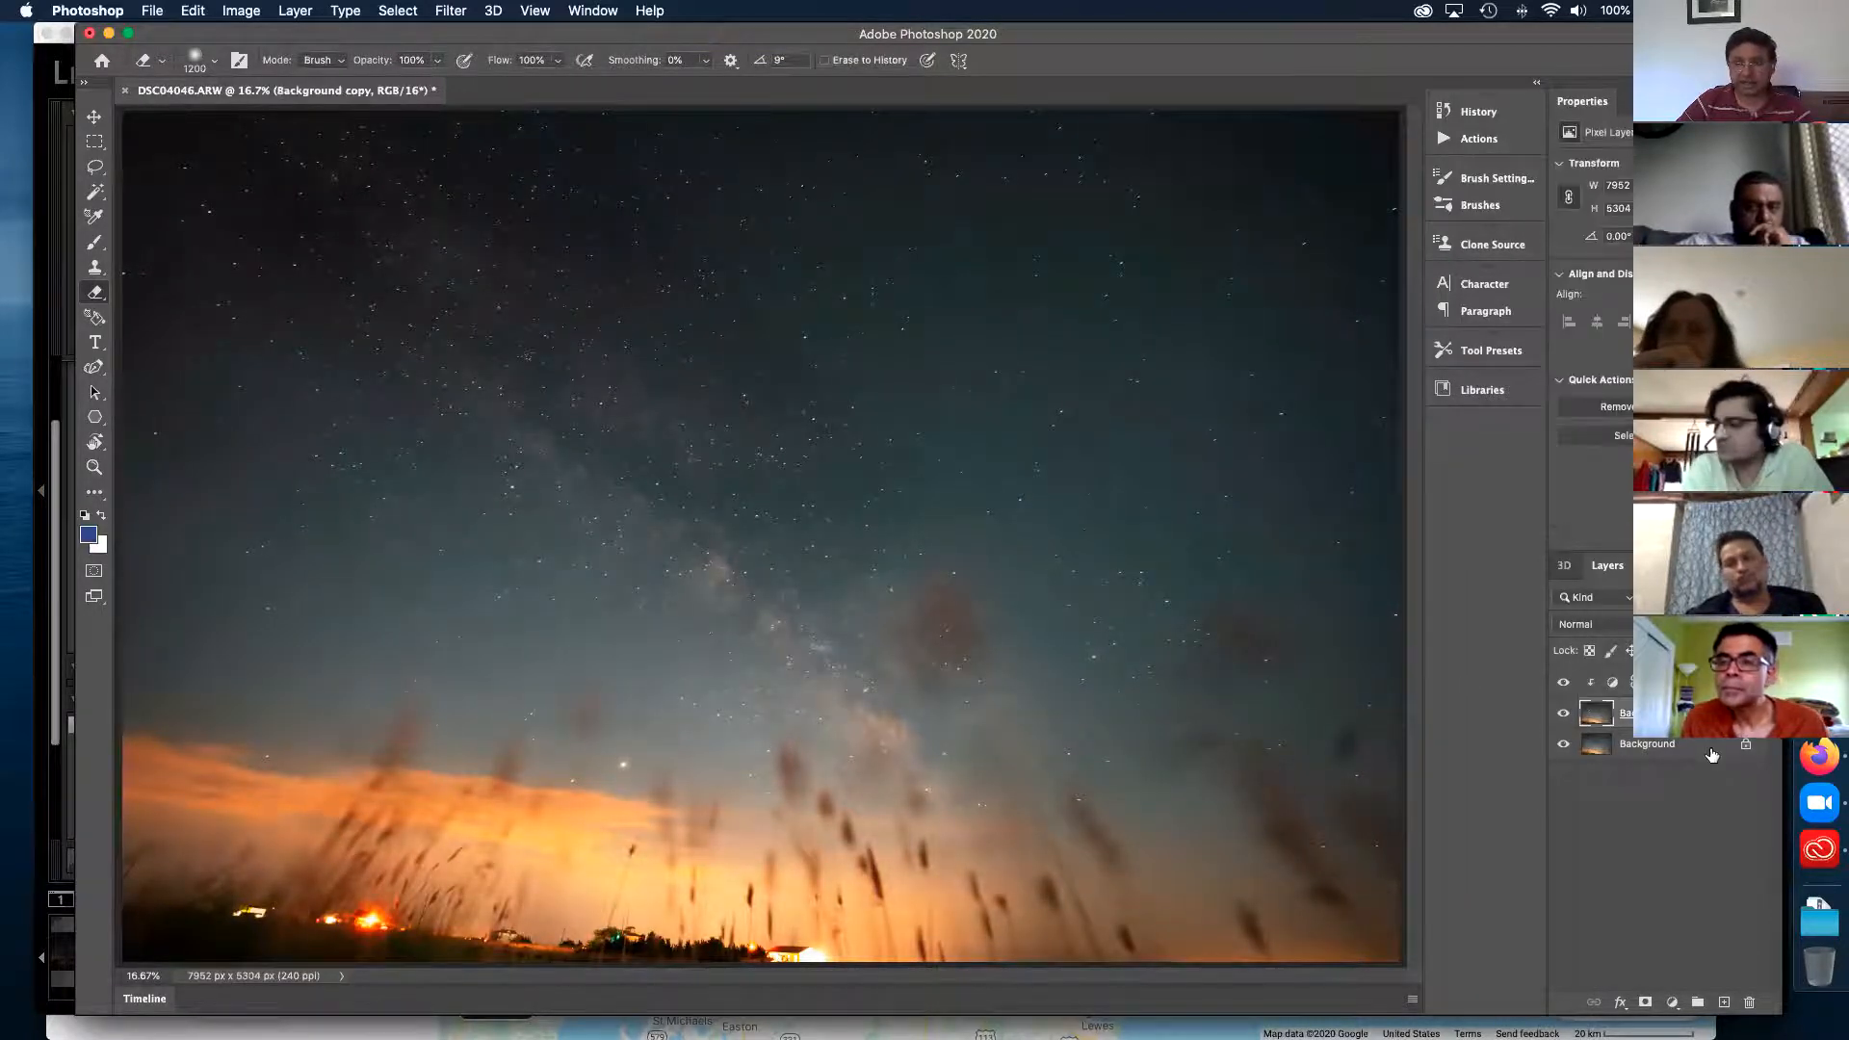
click(1672, 1003)
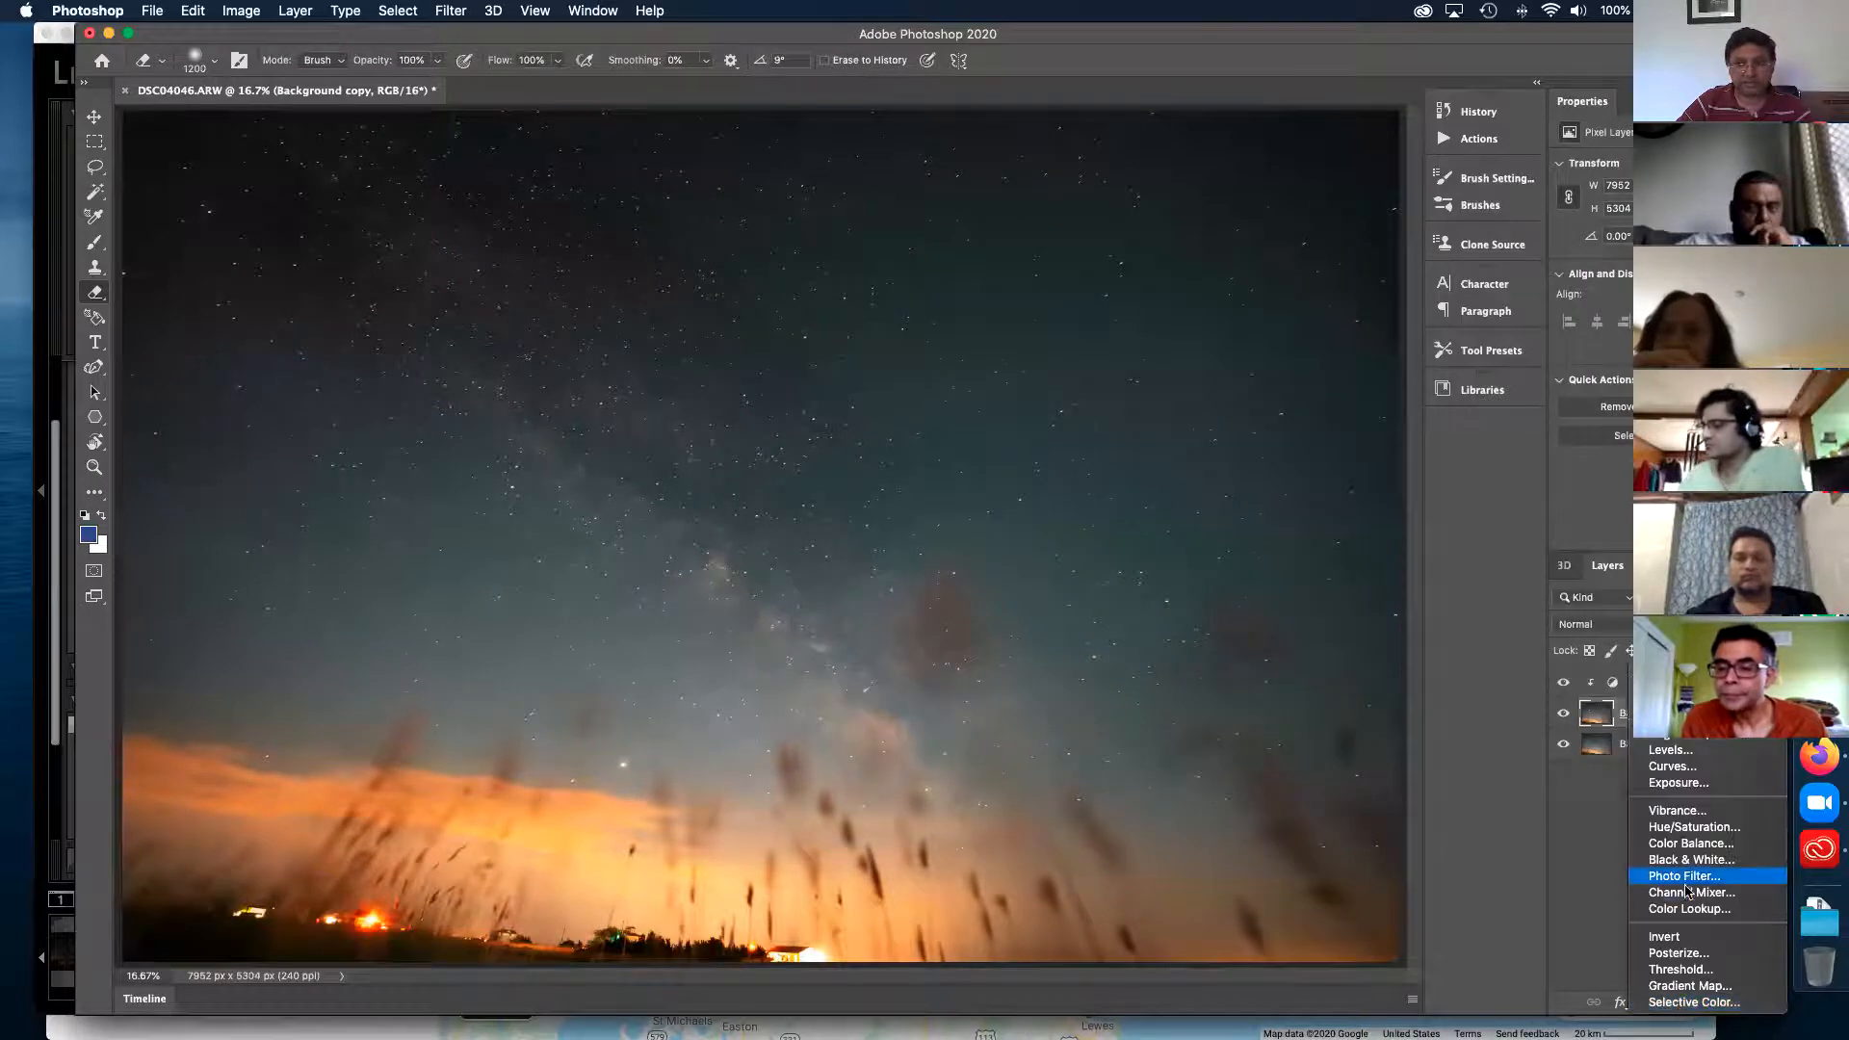
click(1695, 827)
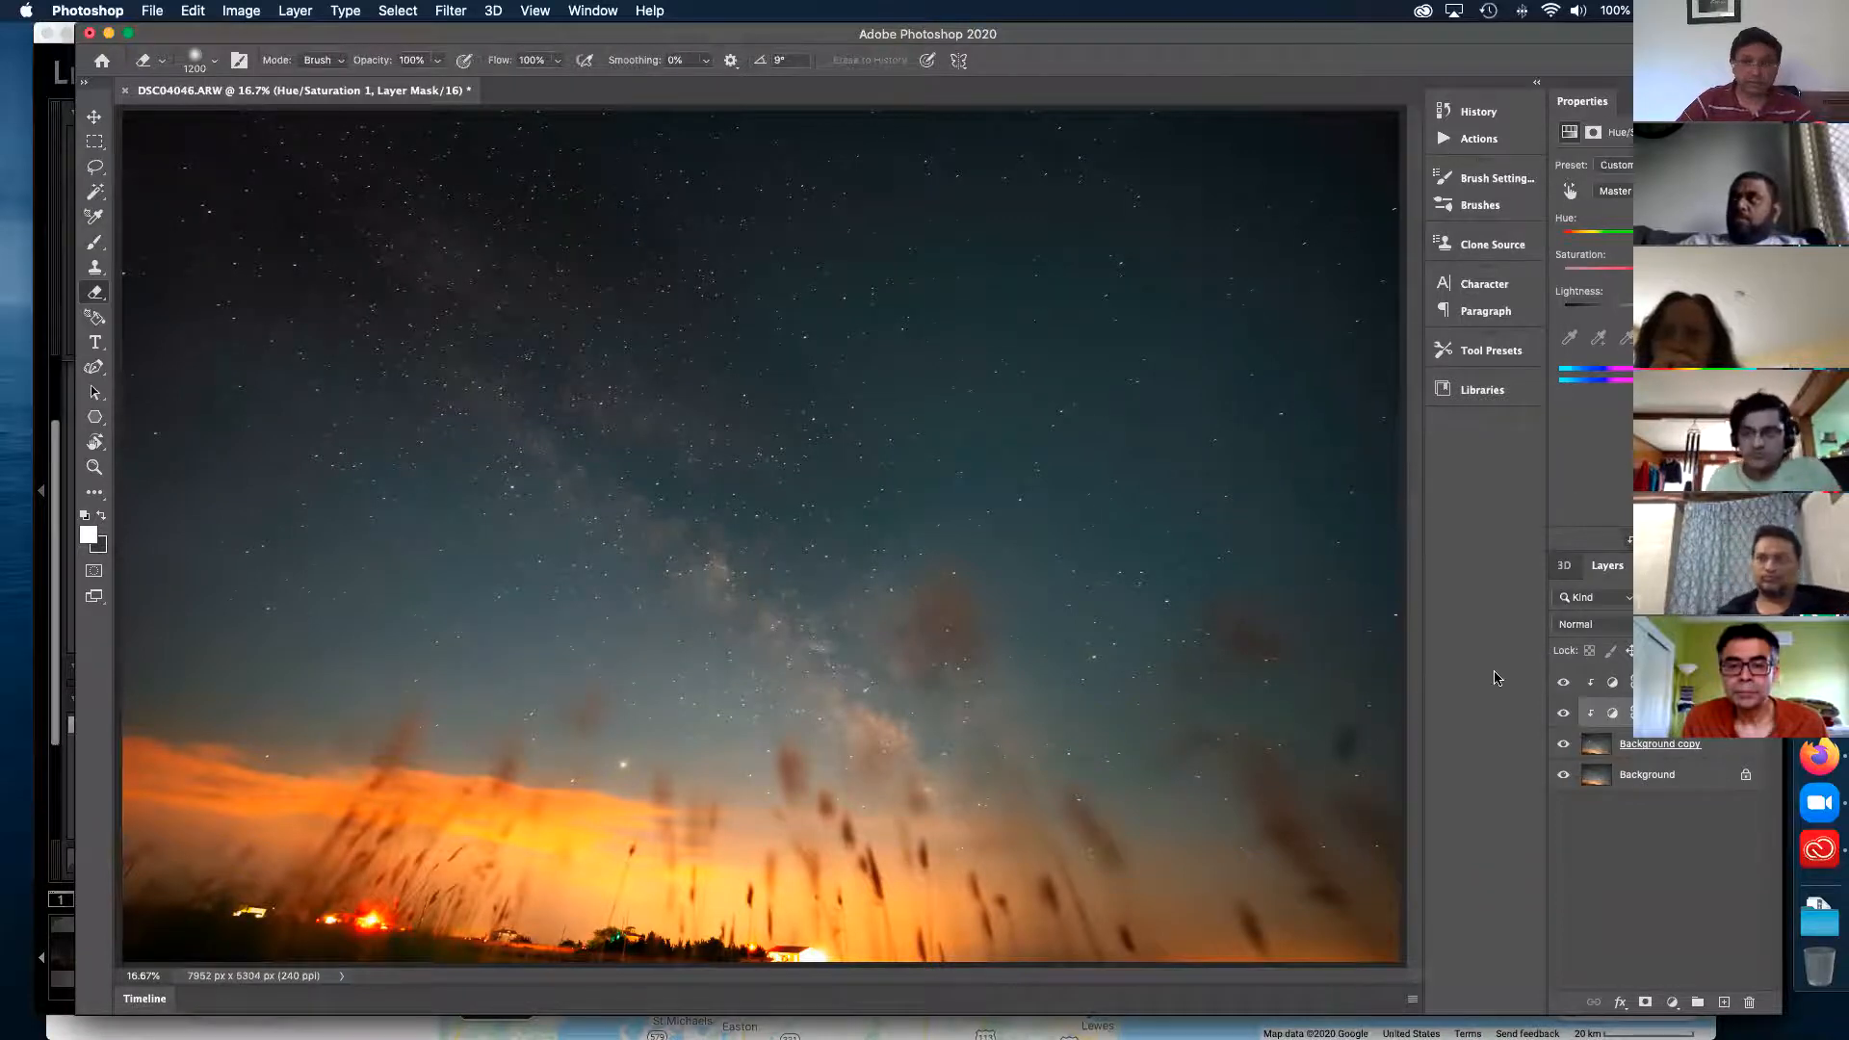
- Brighten the Milky Way band on the background copy with the Dodge tool, using the Highlights range, 13% exposure and brush size 900
click(1596, 746)
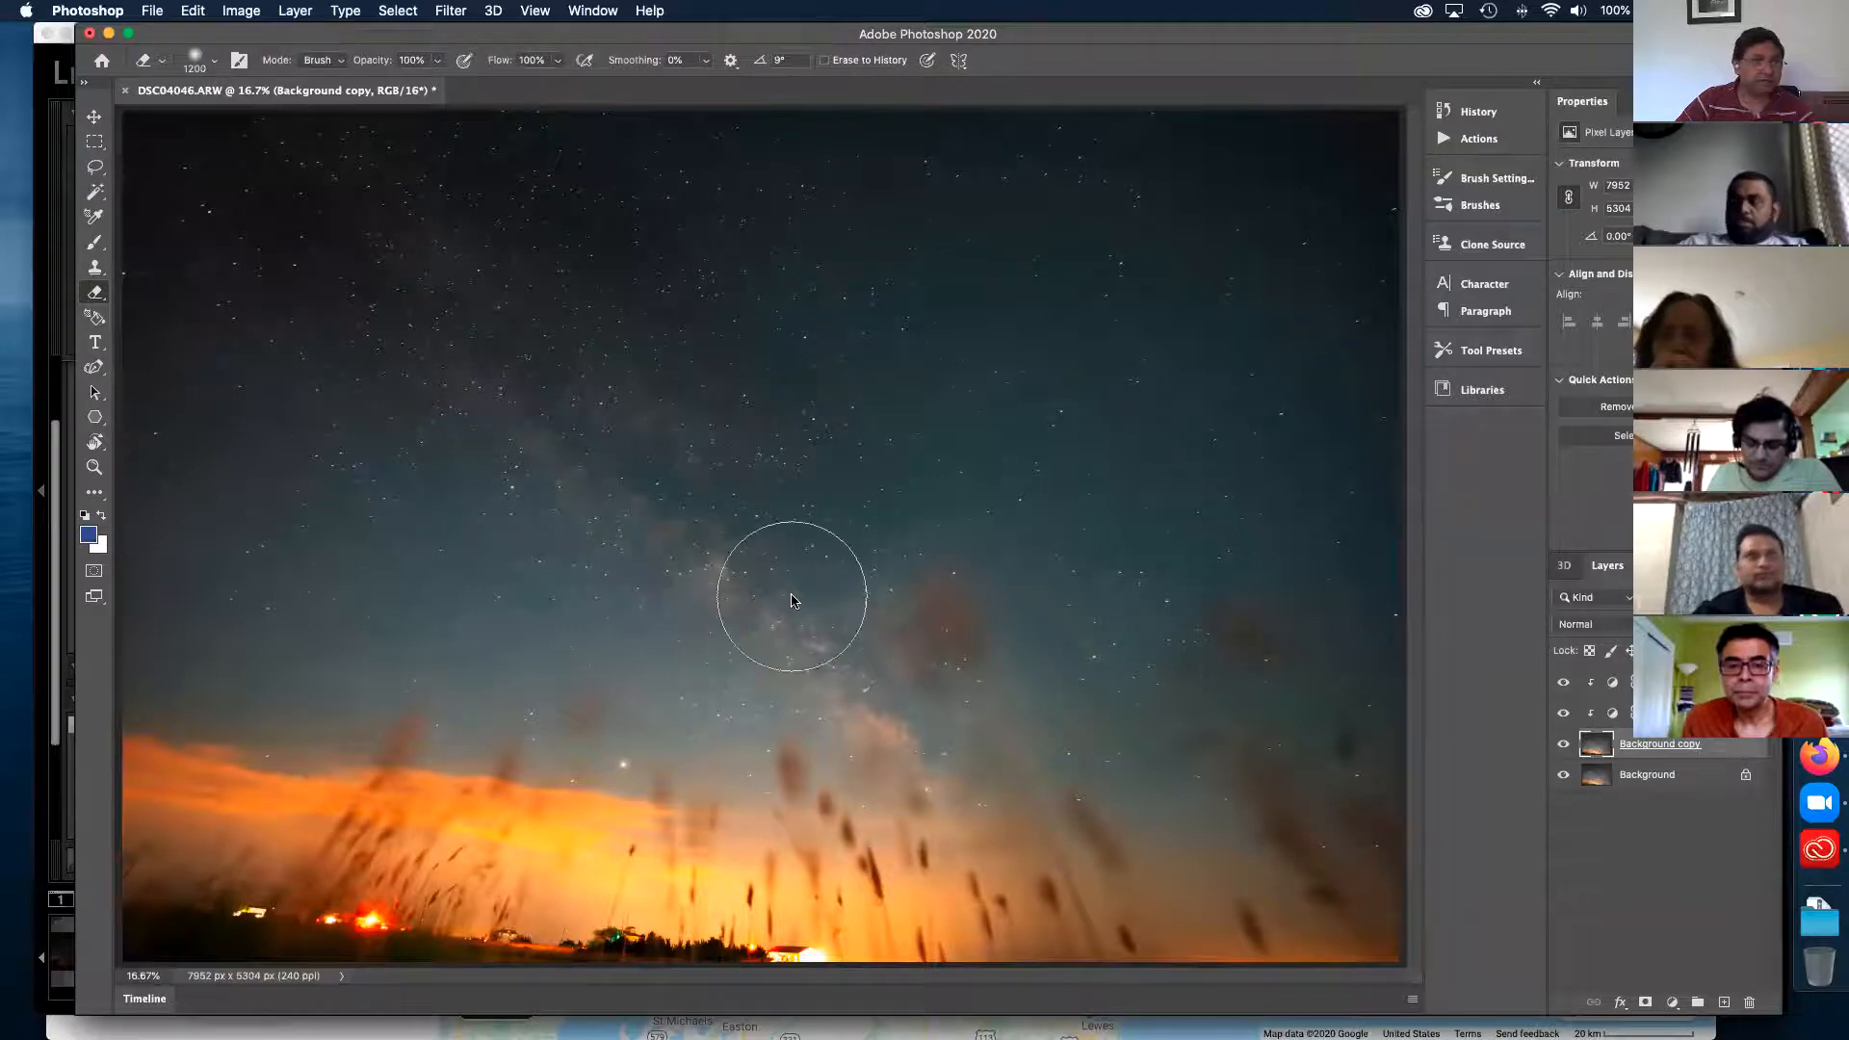
click(95, 495)
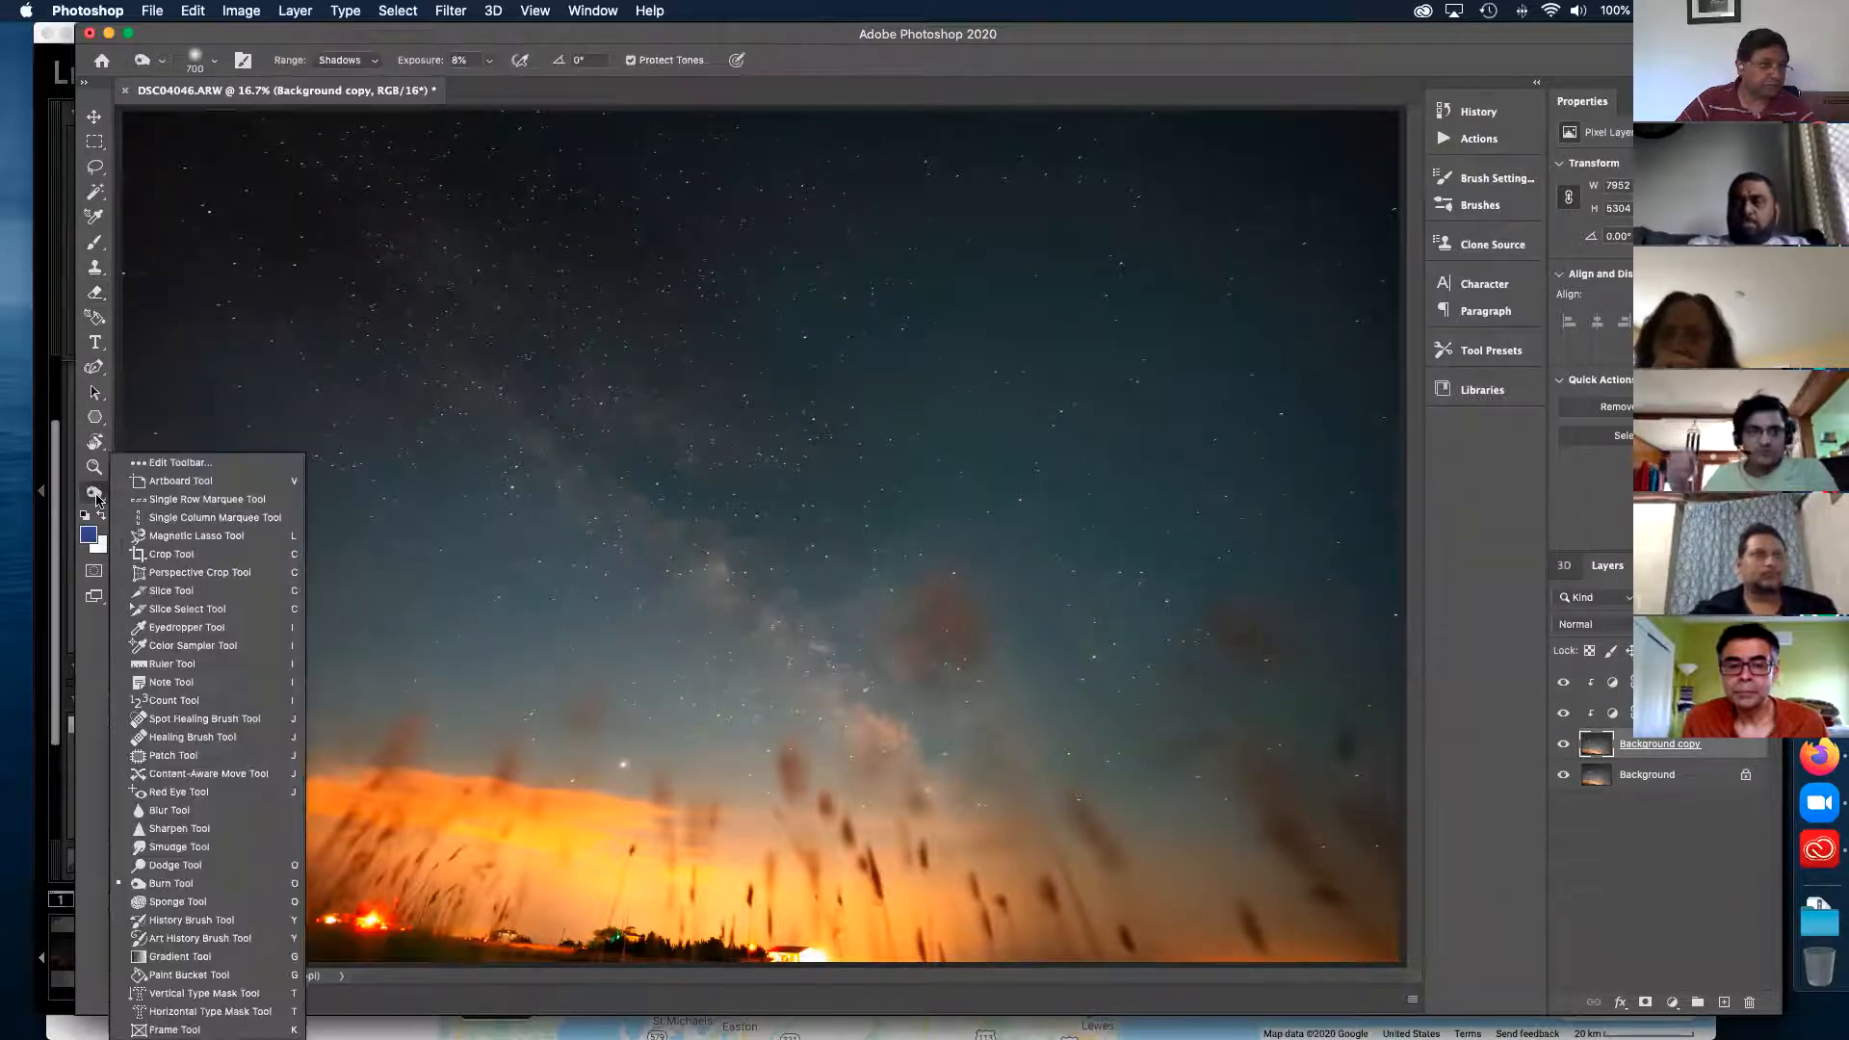
click(175, 865)
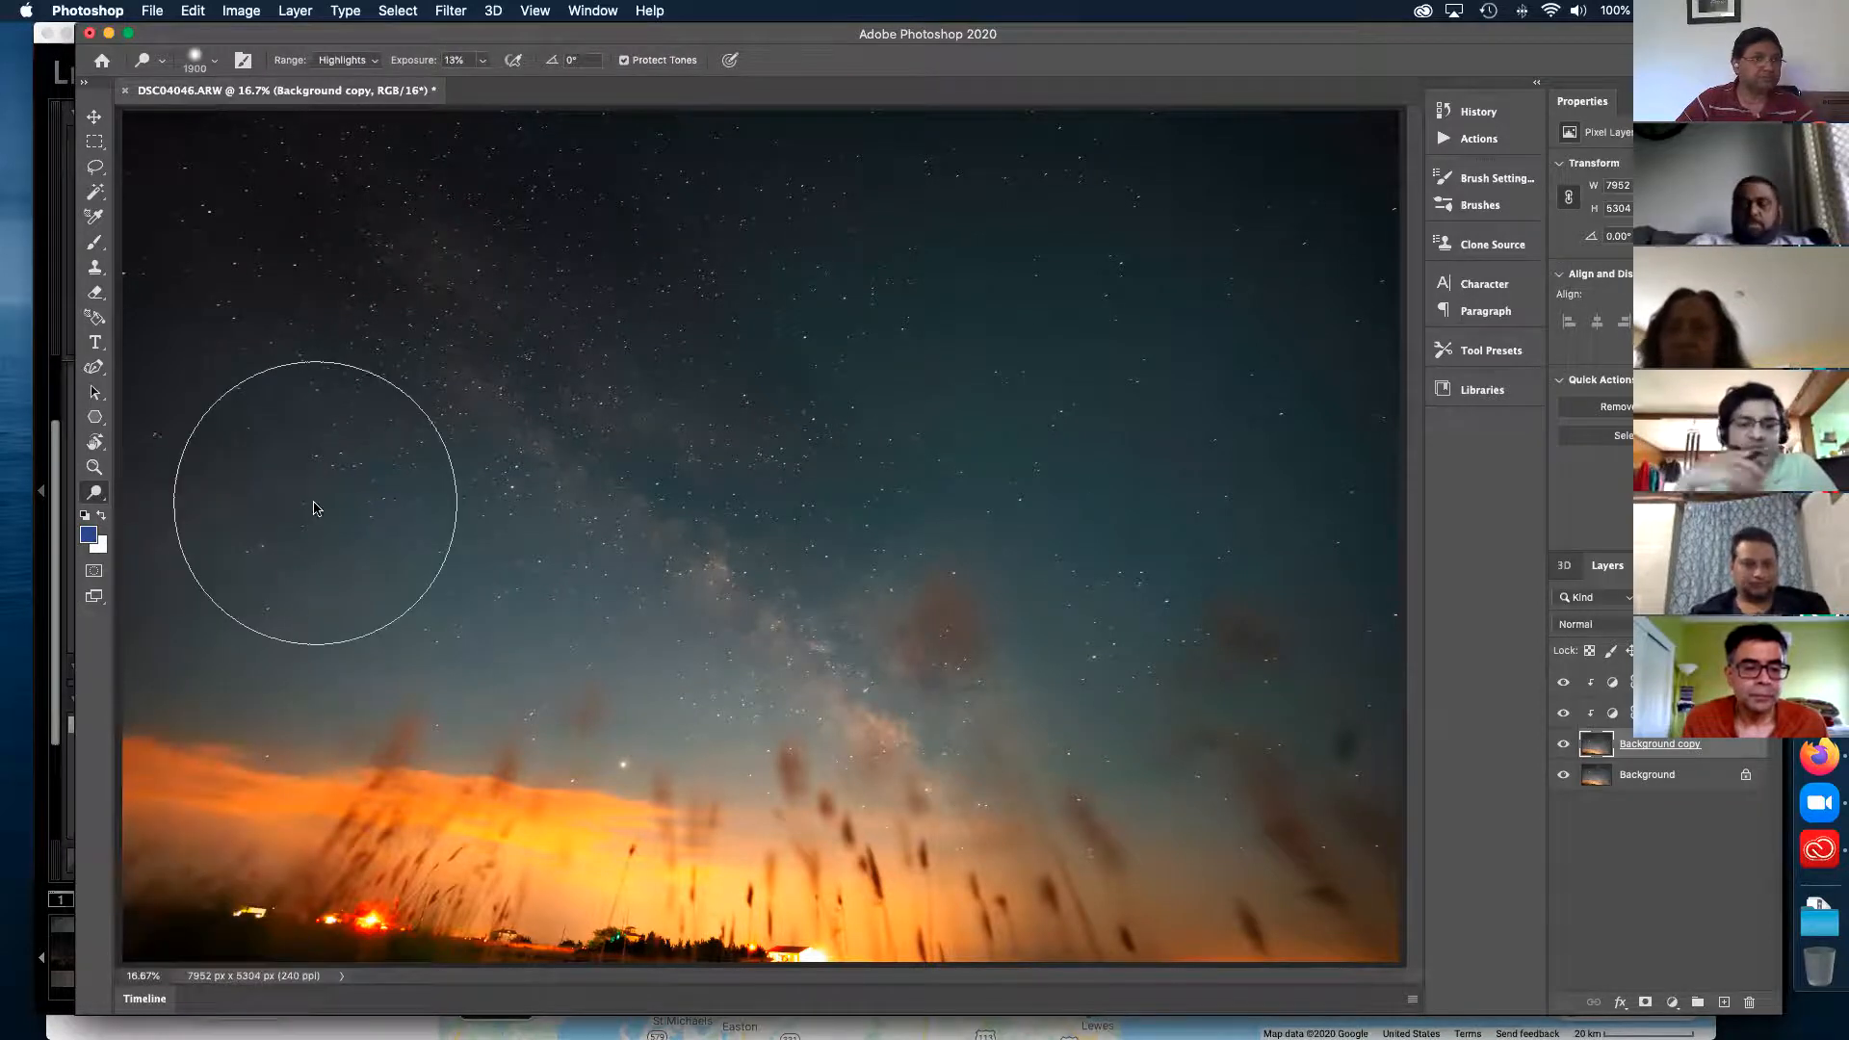
click(371, 61)
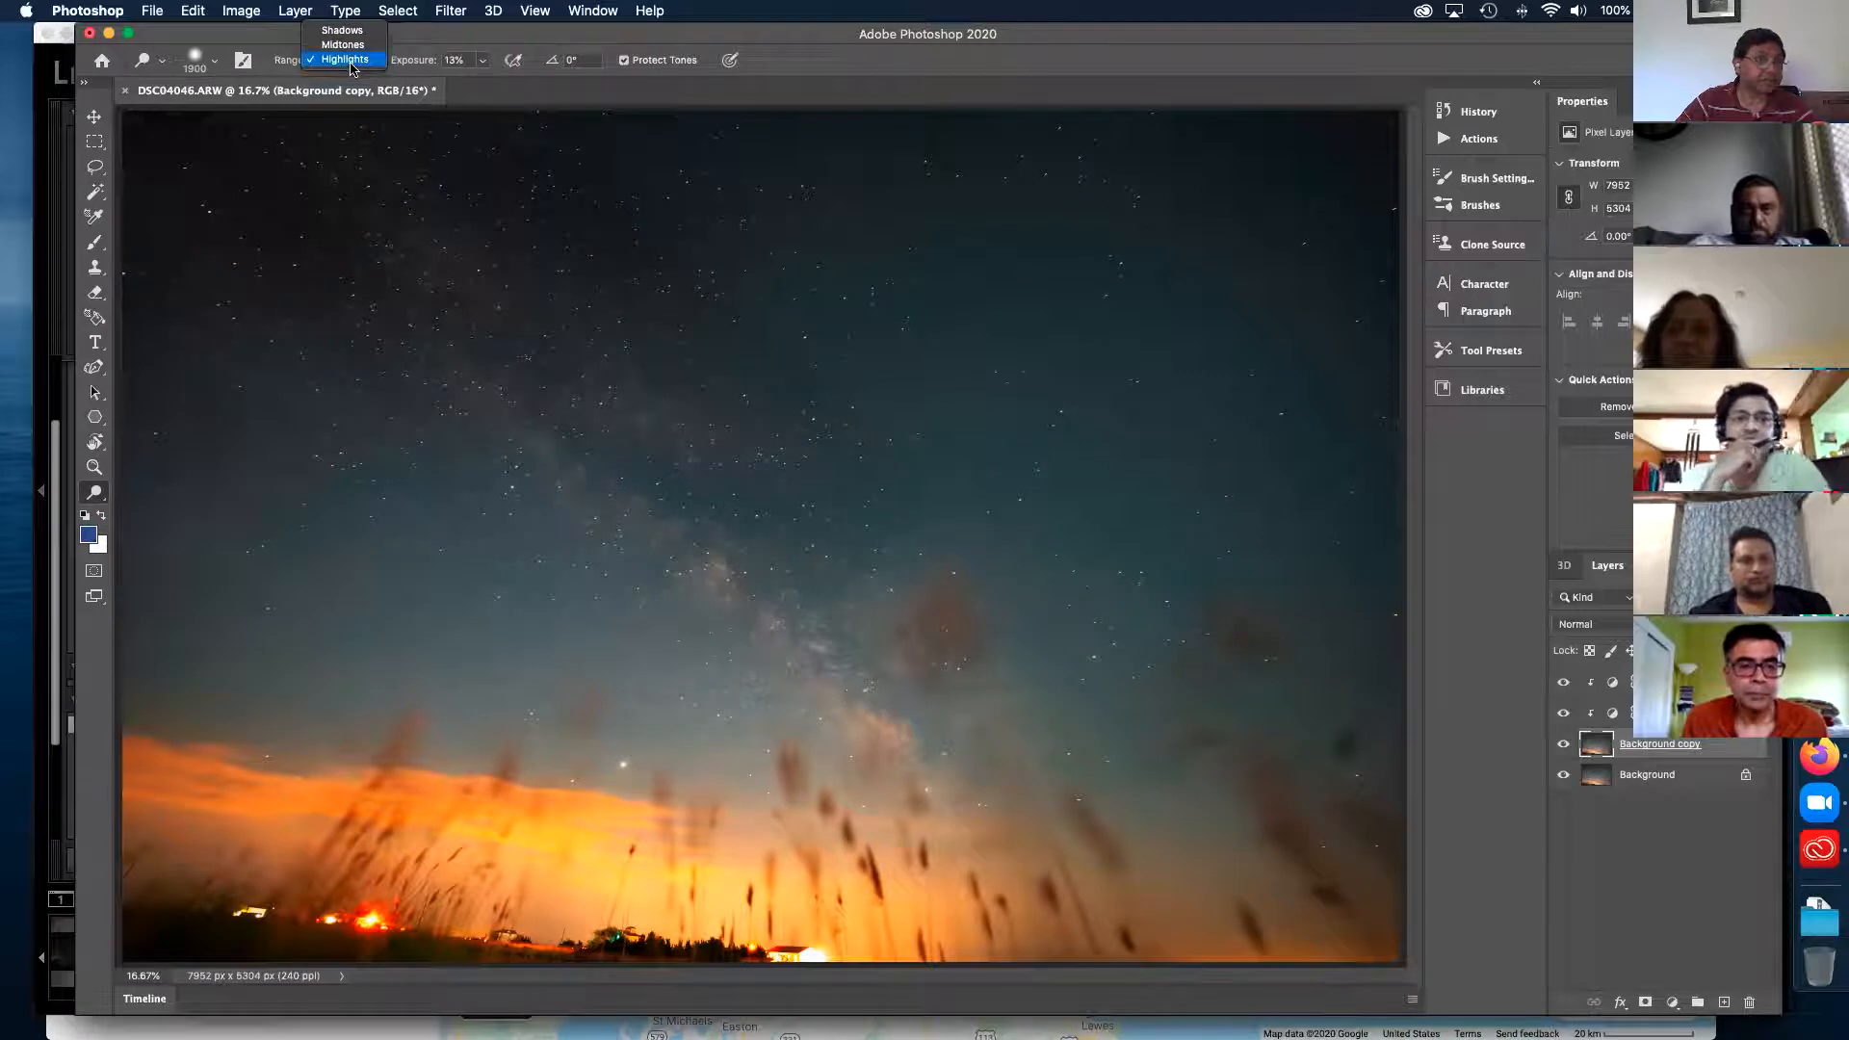
click(347, 60)
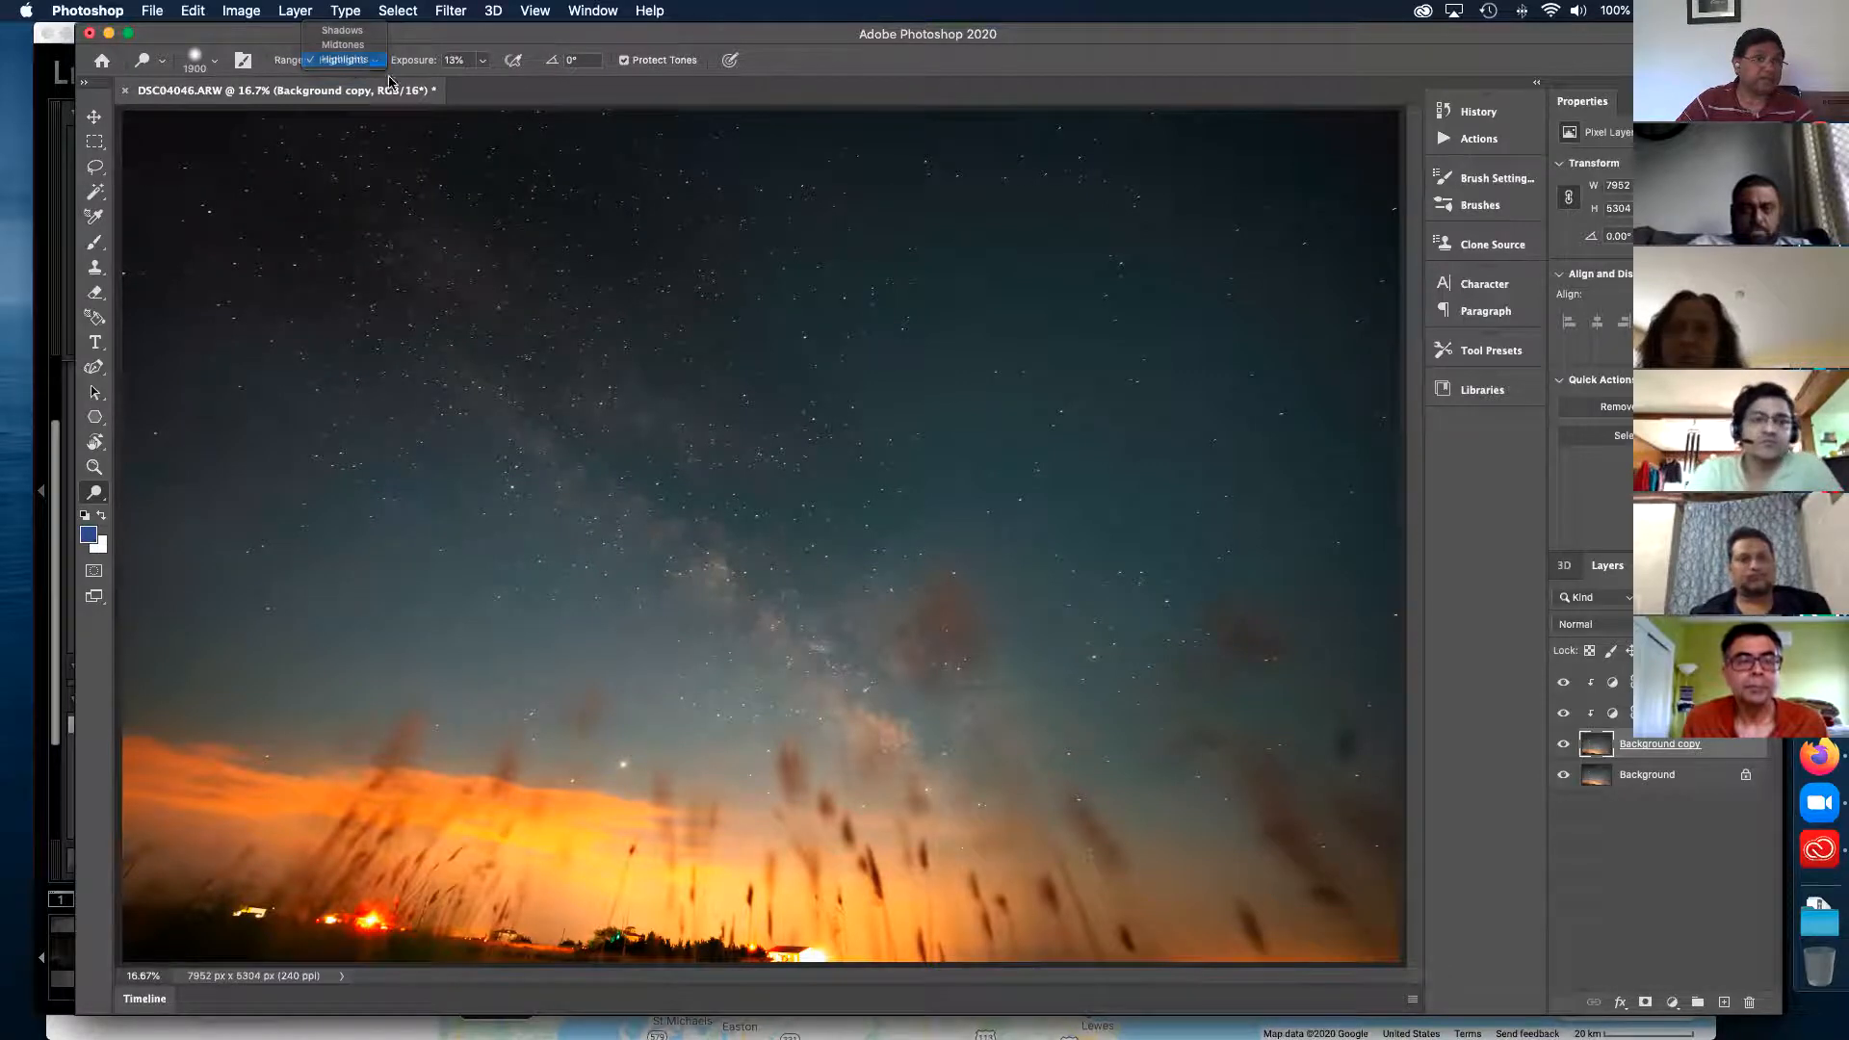
click(482, 62)
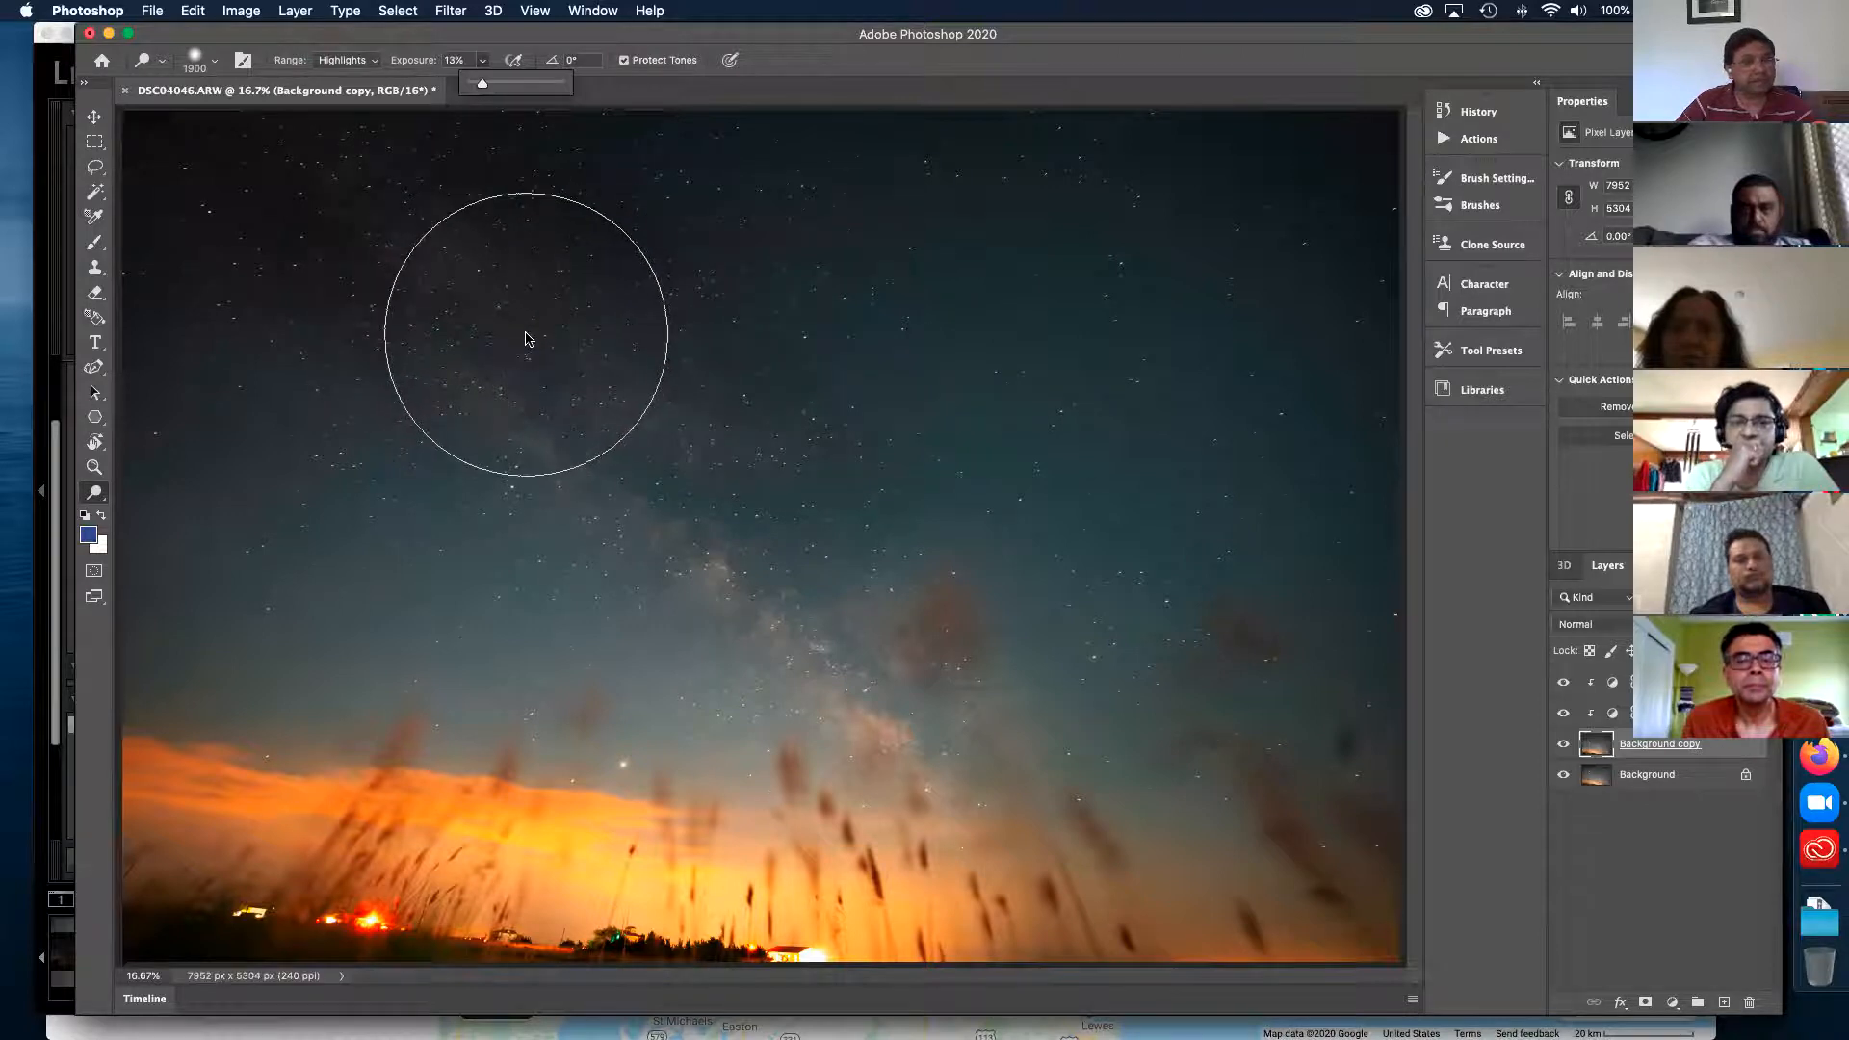
click(457, 292)
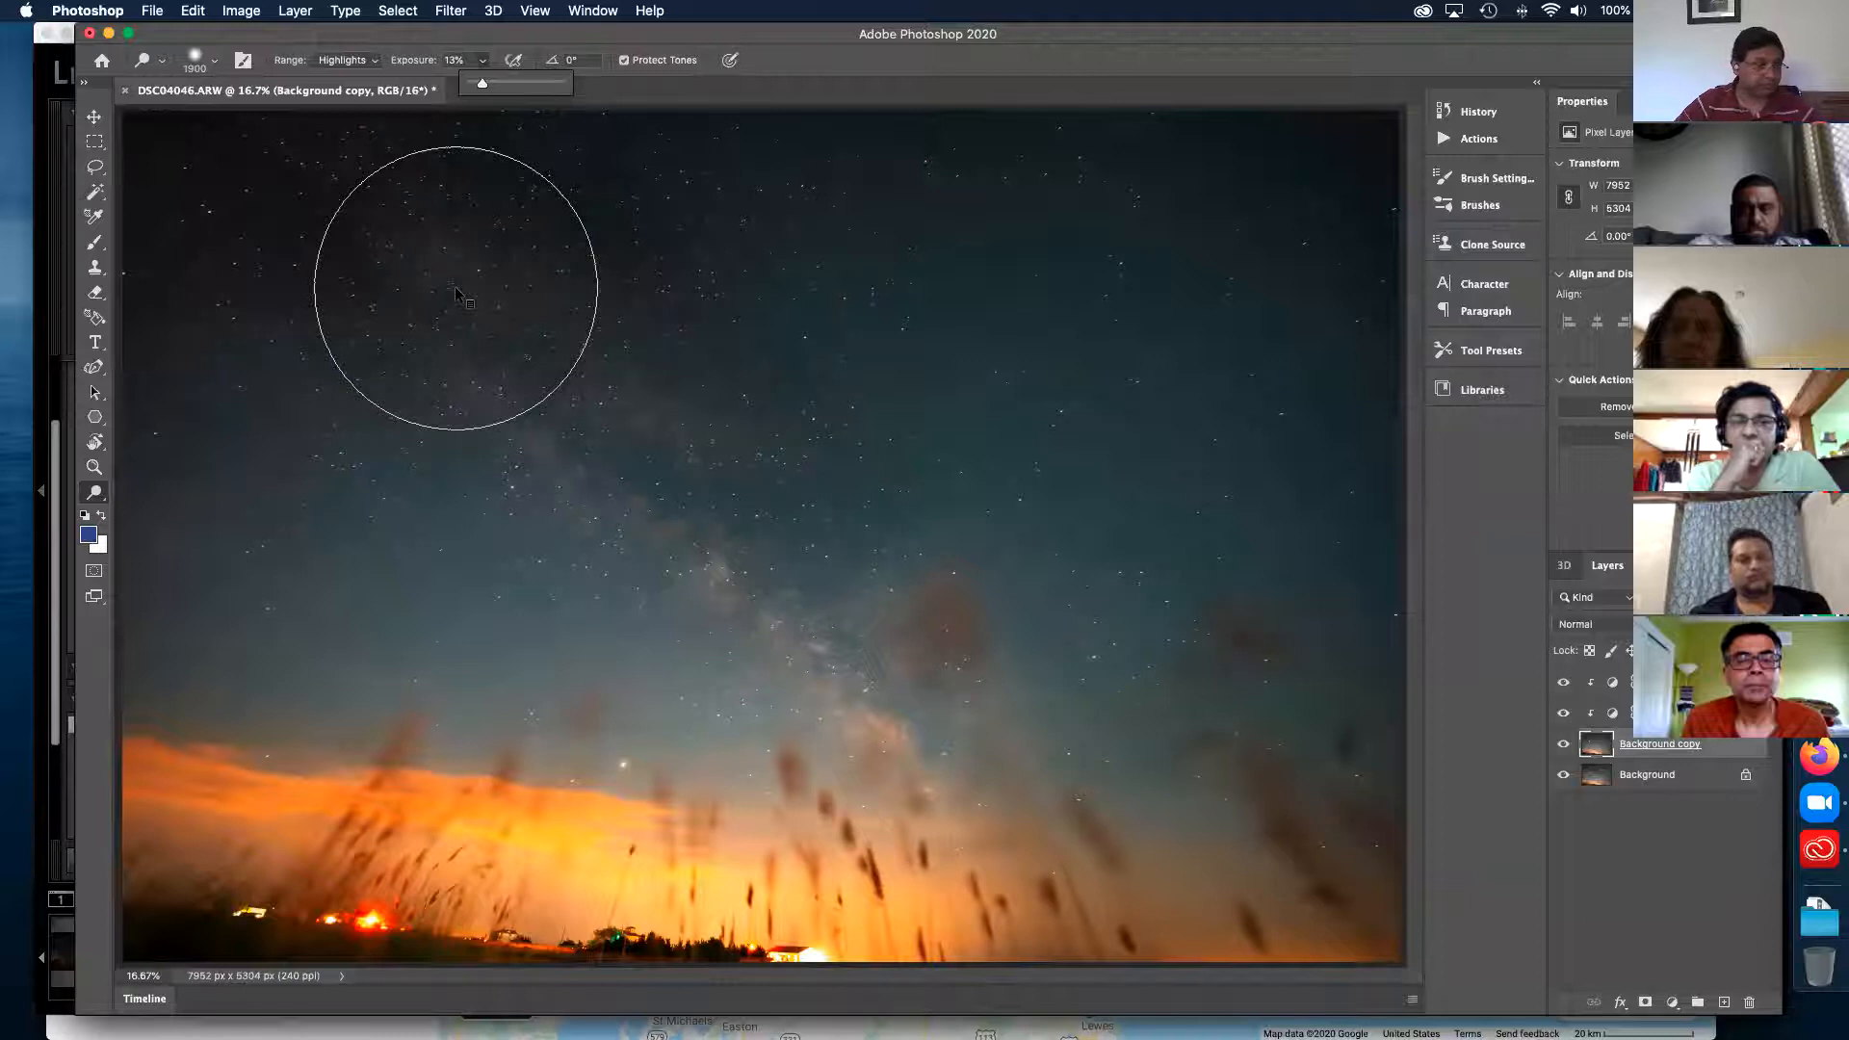
key(bracketleft)
key(bracketleft)
key(bracketleft)
key(bracketleft)
key(bracketleft)
key(bracketleft)
key(bracketleft)
key(bracketleft)
key(bracketleft)
key(bracketleft)
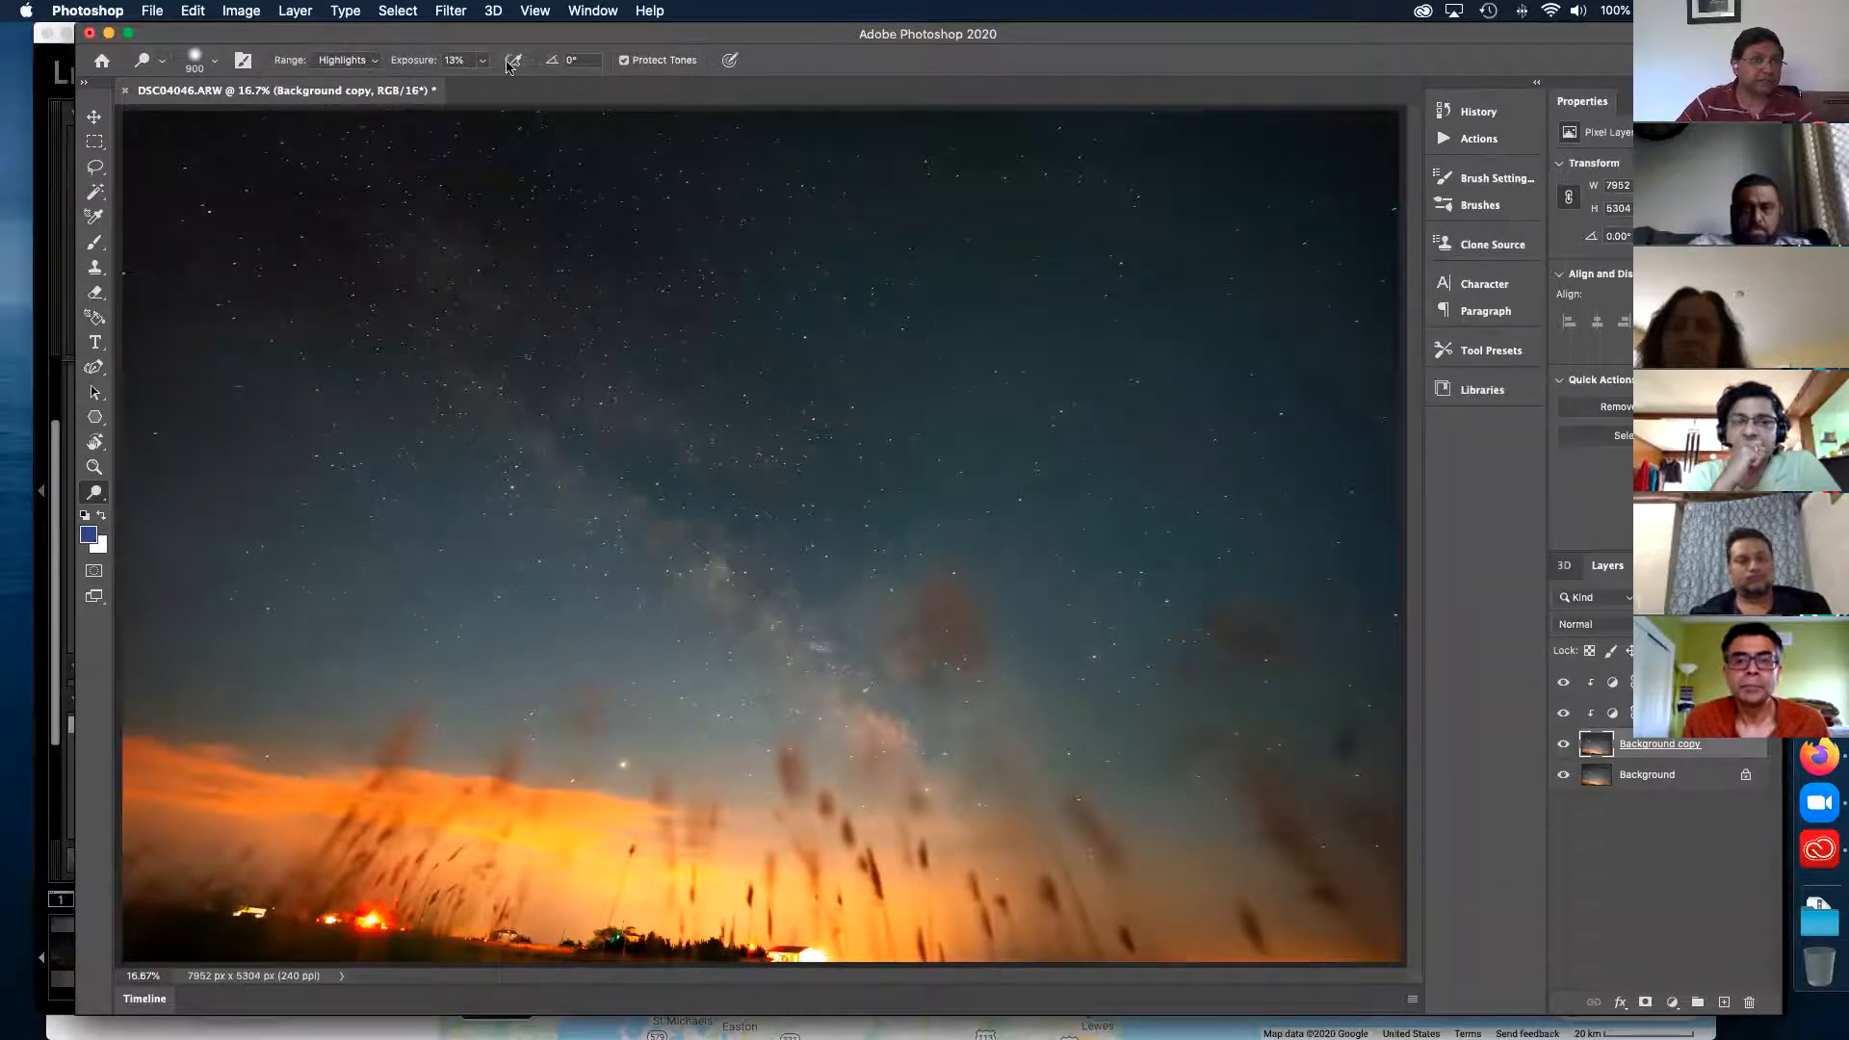
mouse_move(714, 633)
mouse_down()
mouse_move(864, 722)
mouse_move(781, 577)
mouse_move(656, 489)
mouse_move(578, 468)
mouse_move(614, 471)
mouse_move(742, 611)
mouse_move(846, 667)
mouse_move(765, 541)
mouse_move(669, 442)
mouse_up()
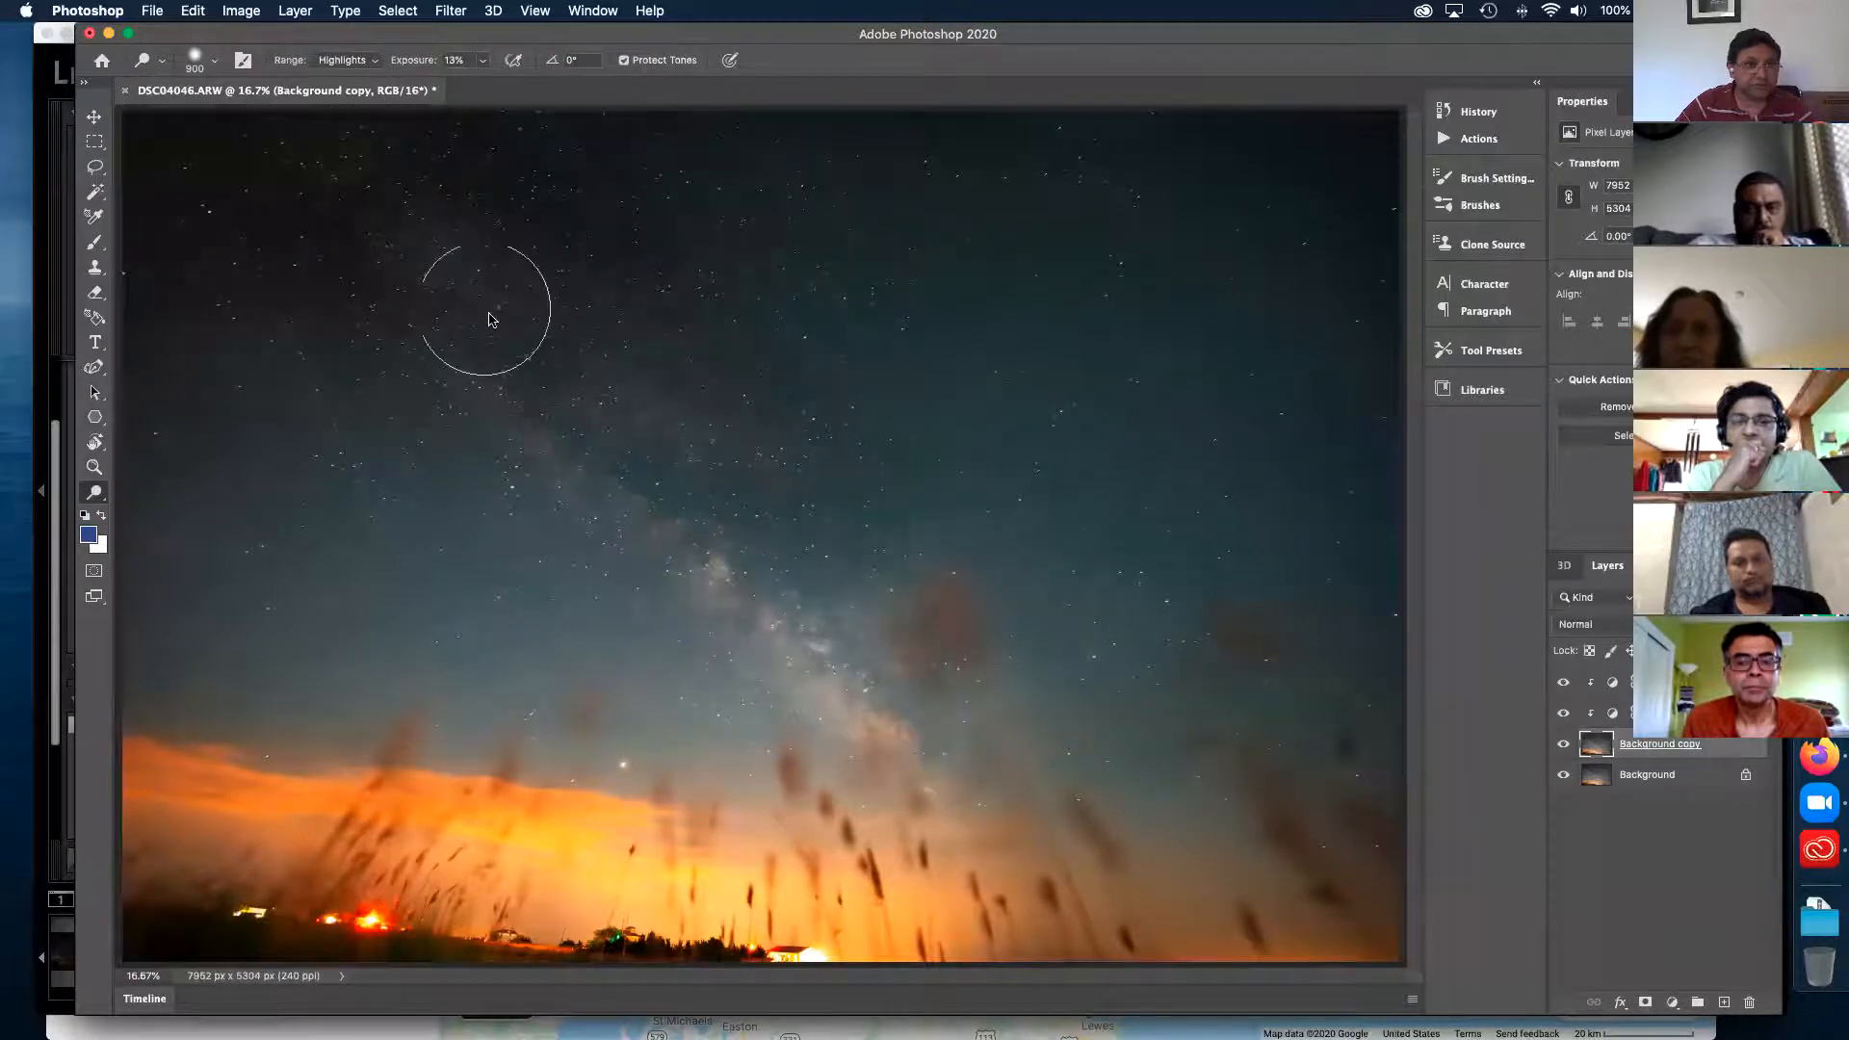
mouse_move(611, 366)
mouse_down()
mouse_move(779, 489)
mouse_move(913, 714)
mouse_move(759, 569)
mouse_move(897, 734)
mouse_move(864, 583)
mouse_move(761, 511)
mouse_move(642, 391)
mouse_up()
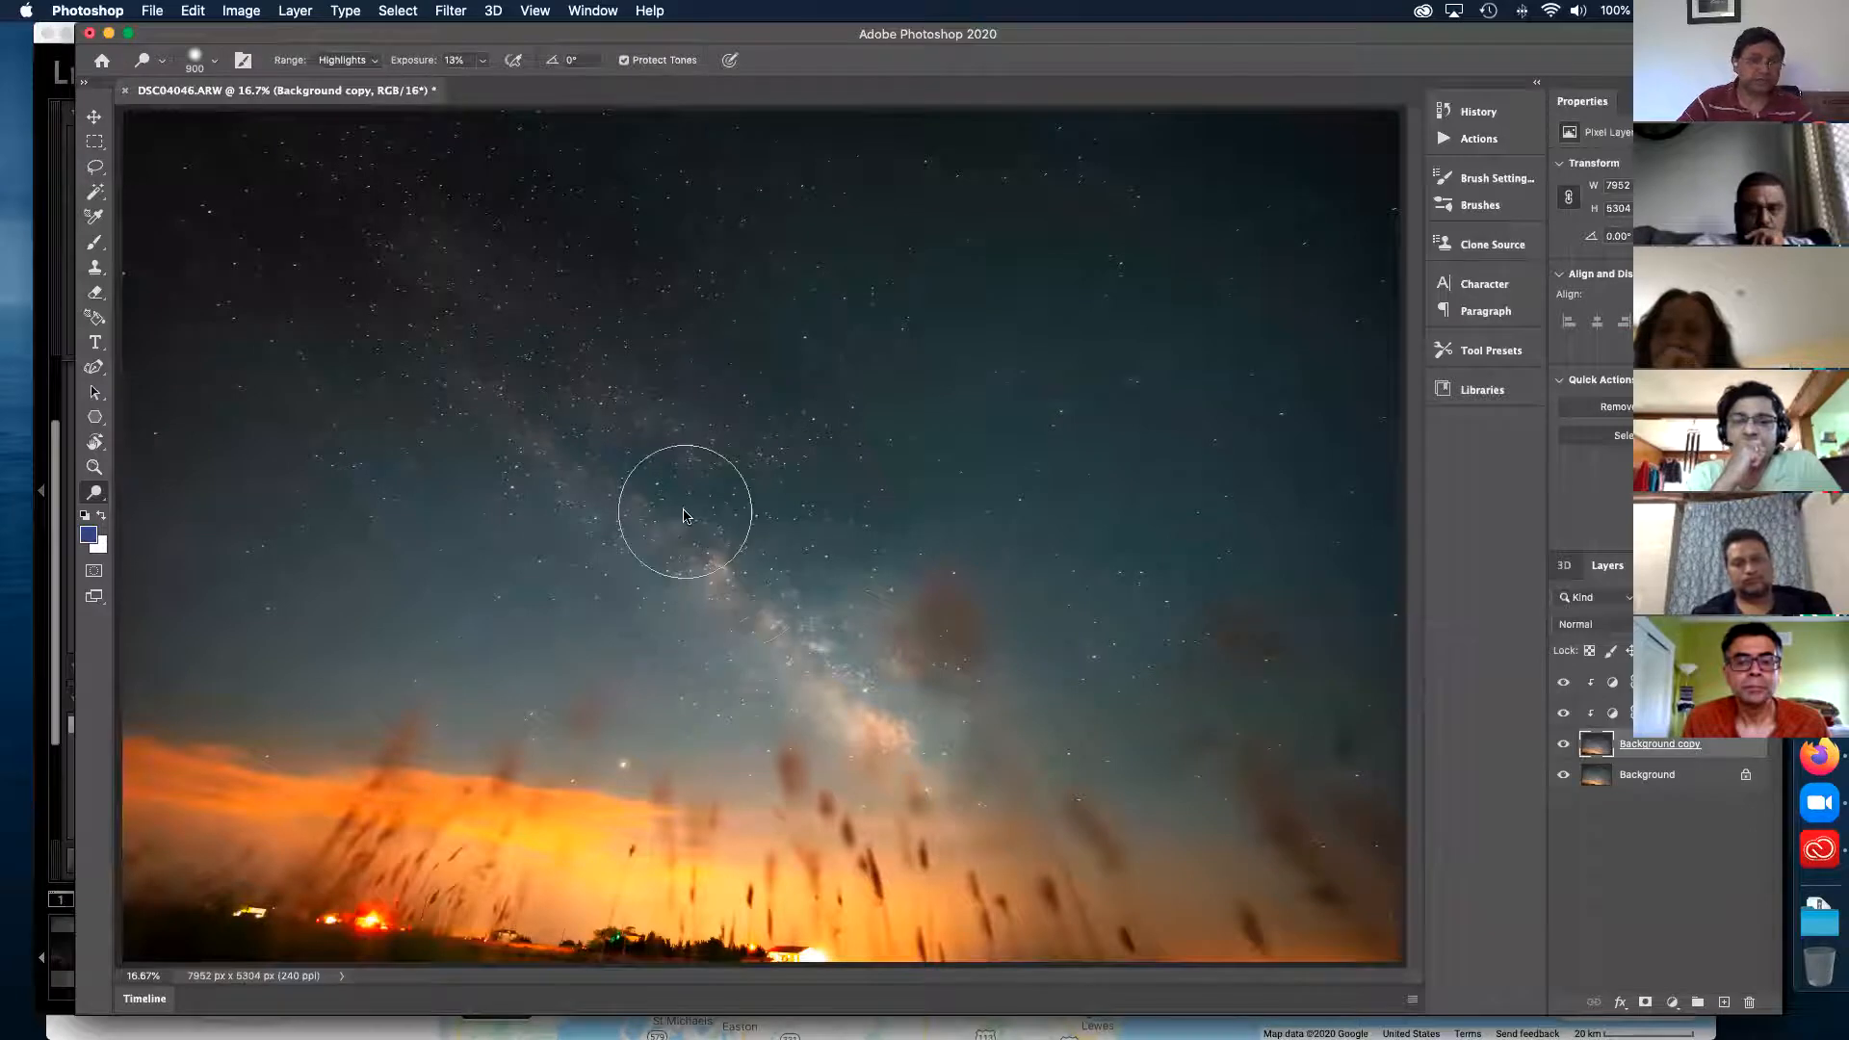
- Switch to the Burn tool with the Shadows range and set its exposure to 5%
click(94, 499)
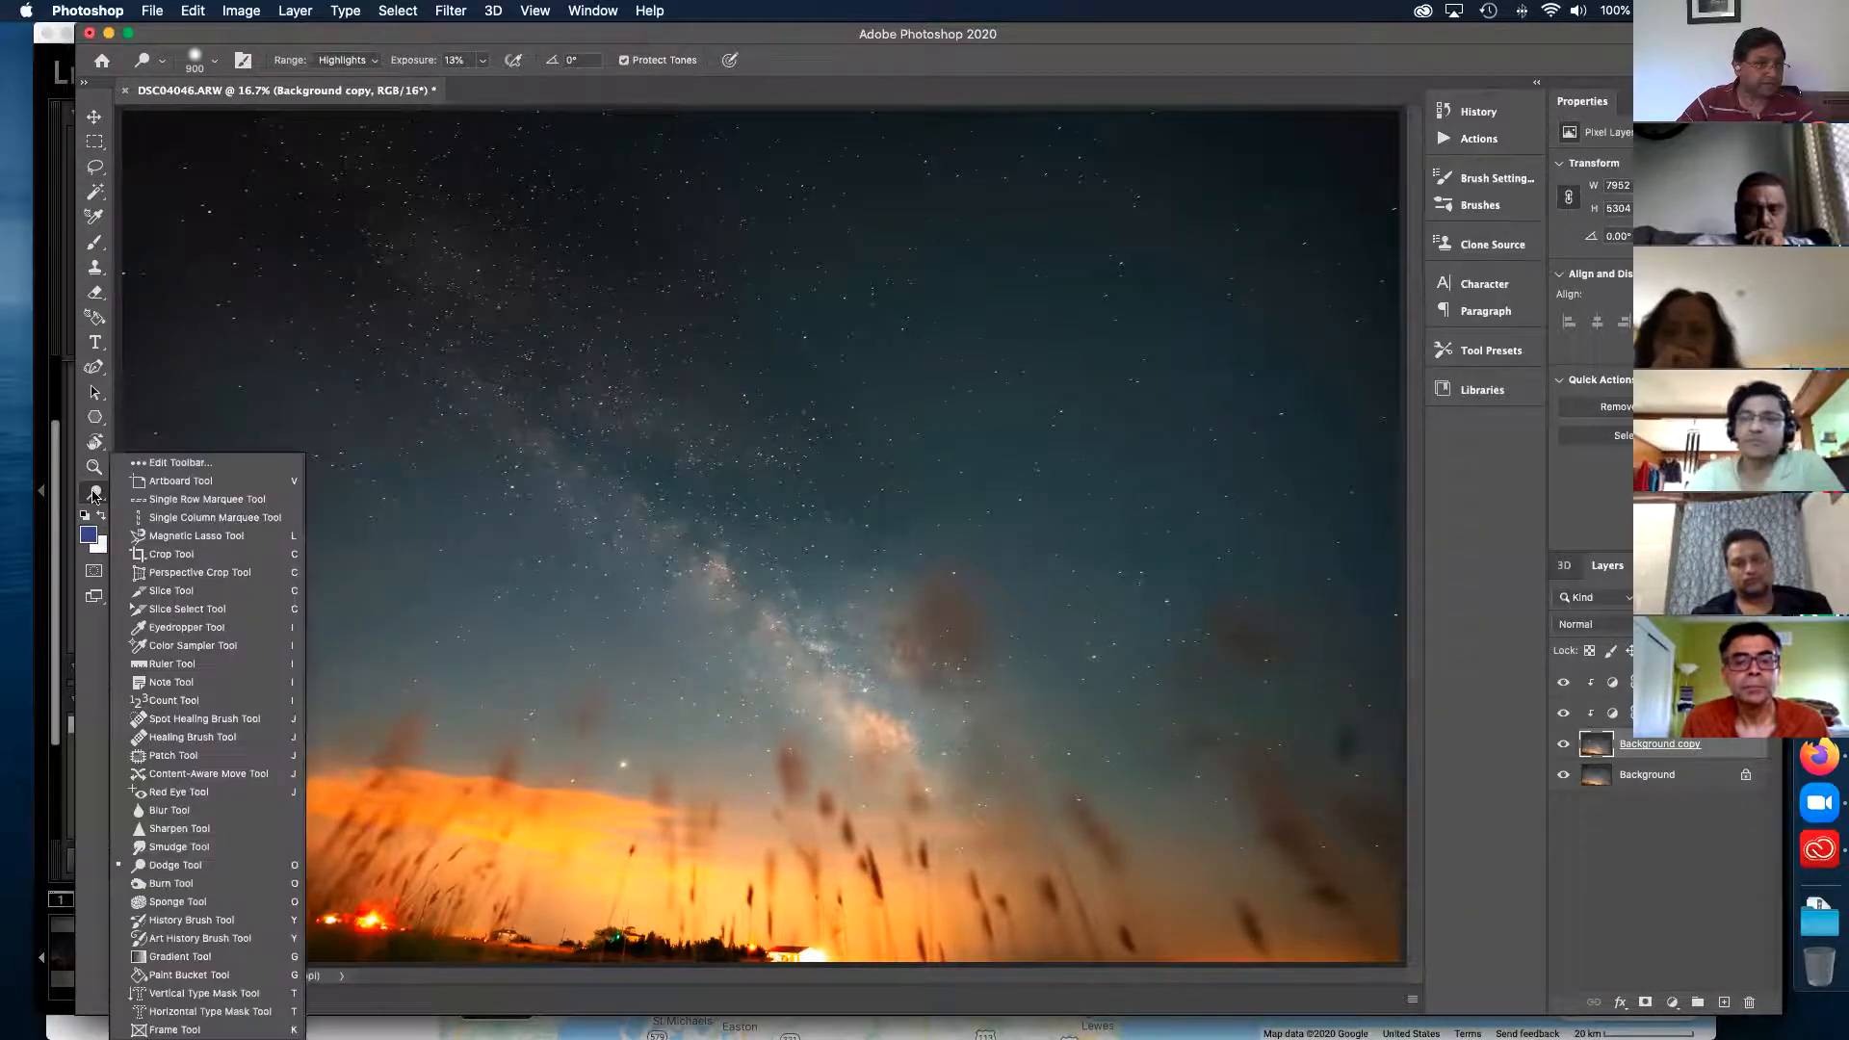
click(173, 885)
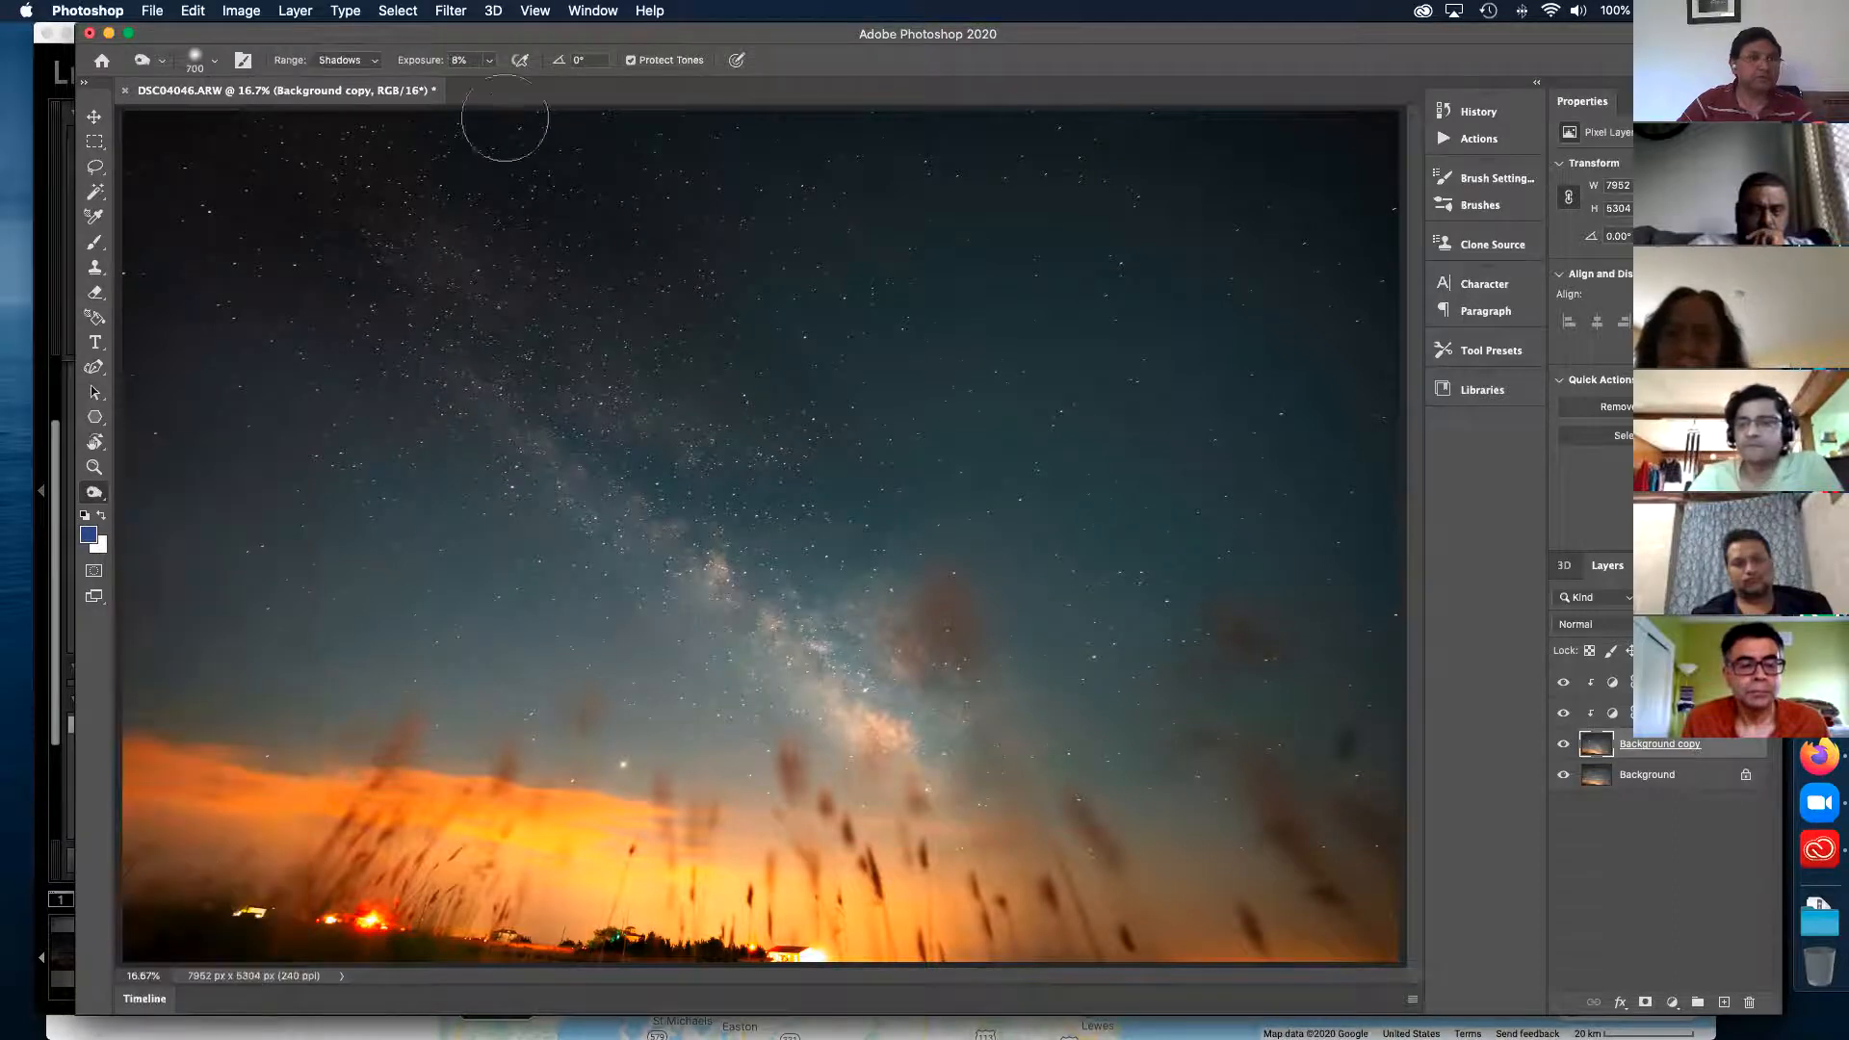
click(491, 62)
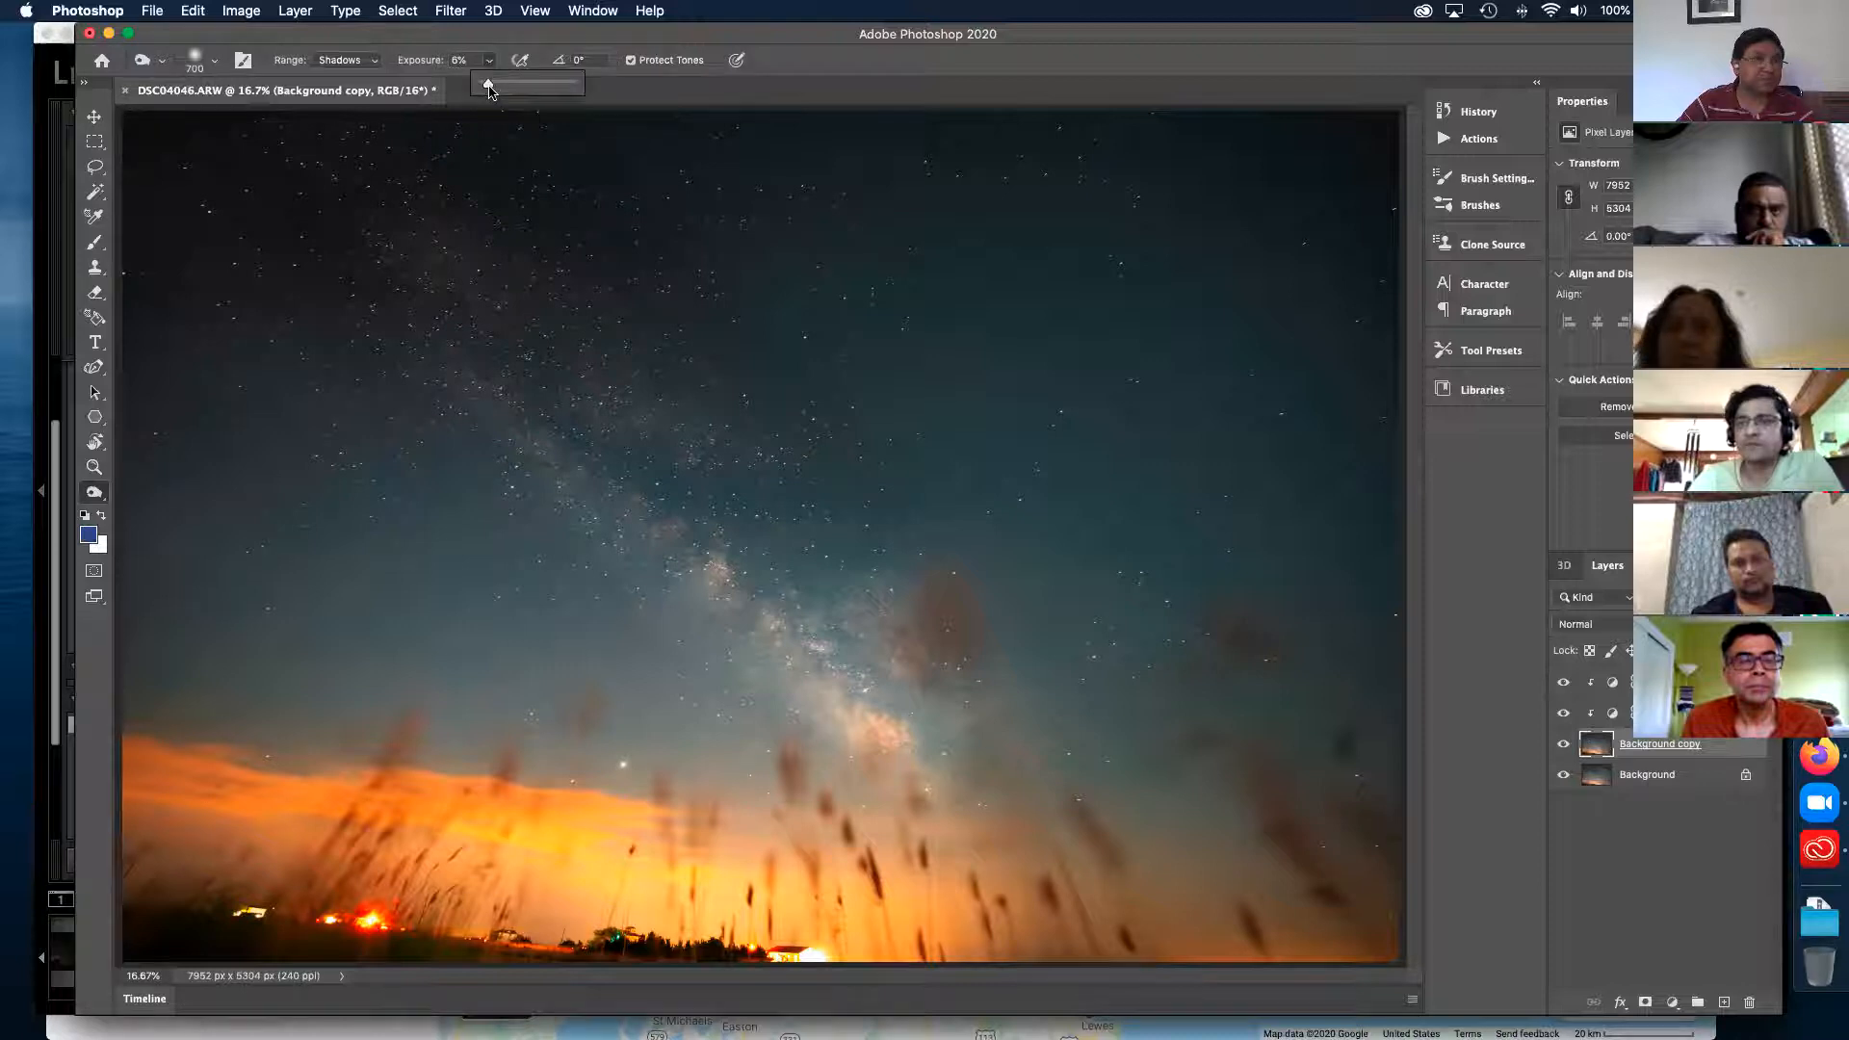
drag(488, 89, 487, 89)
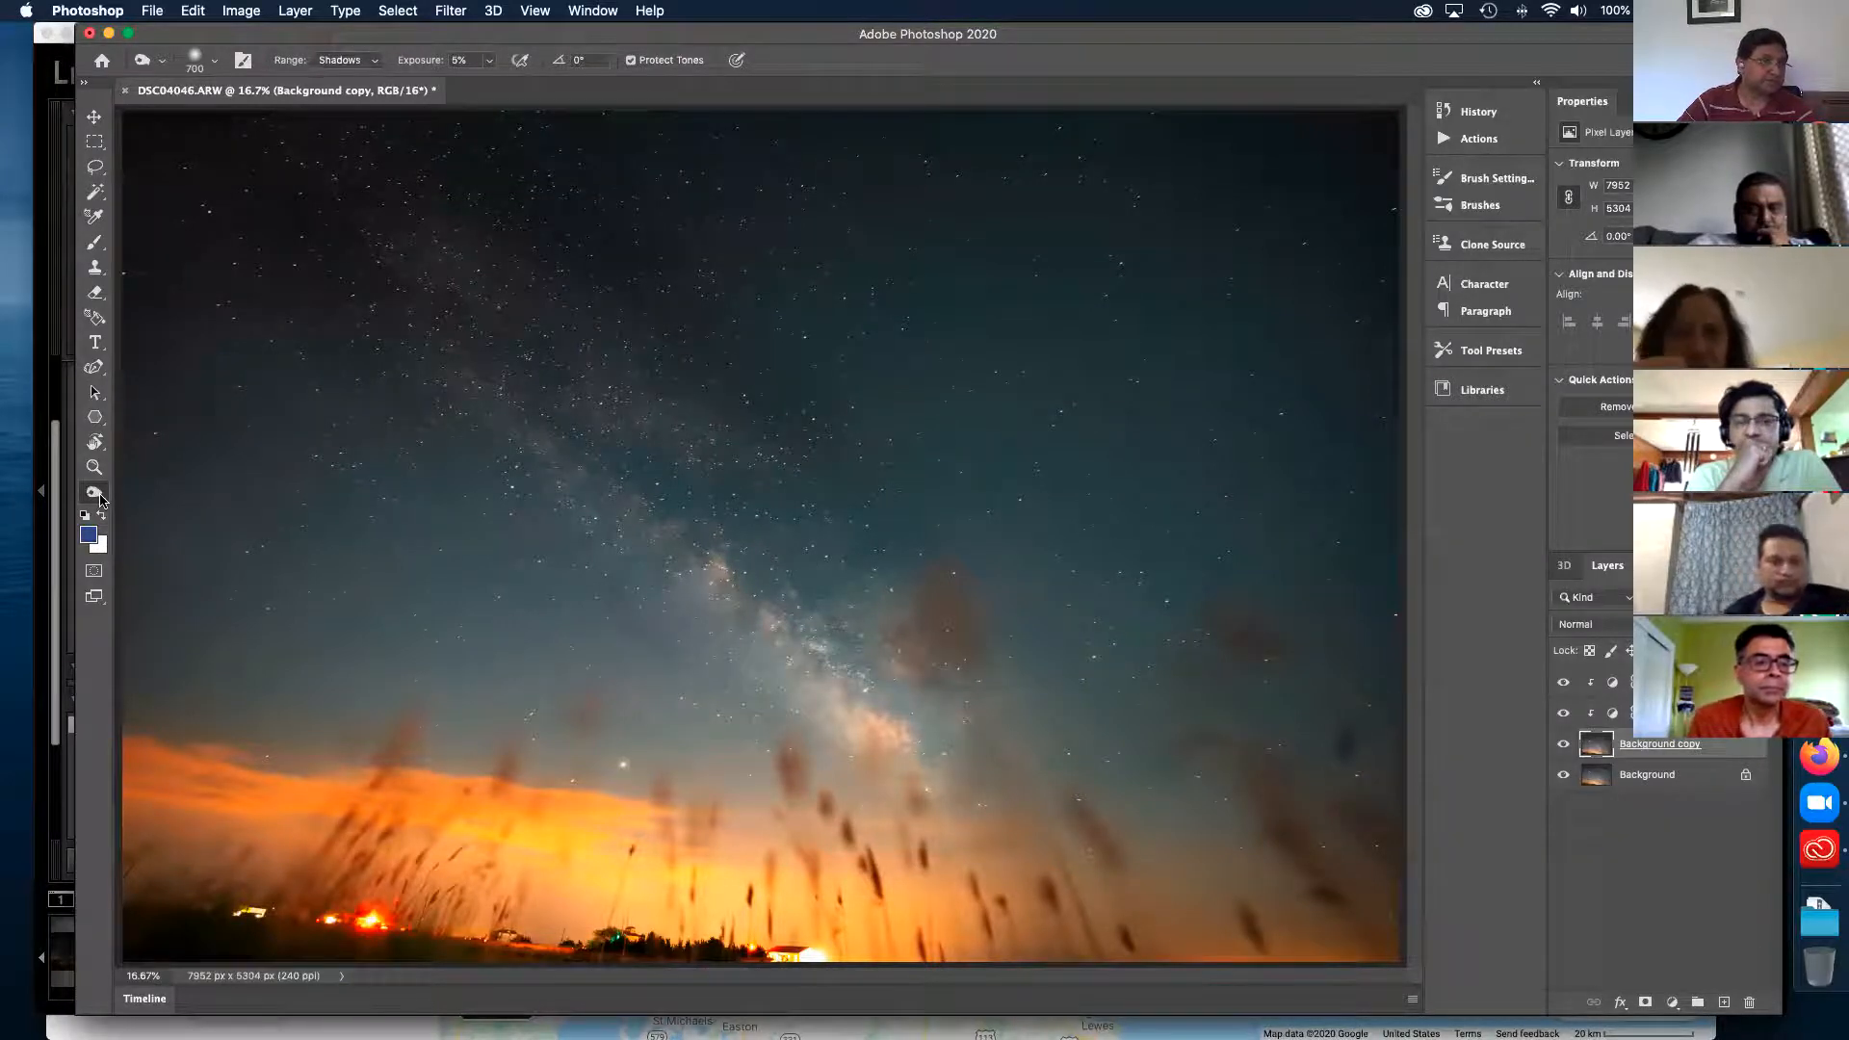
right_click(100, 498)
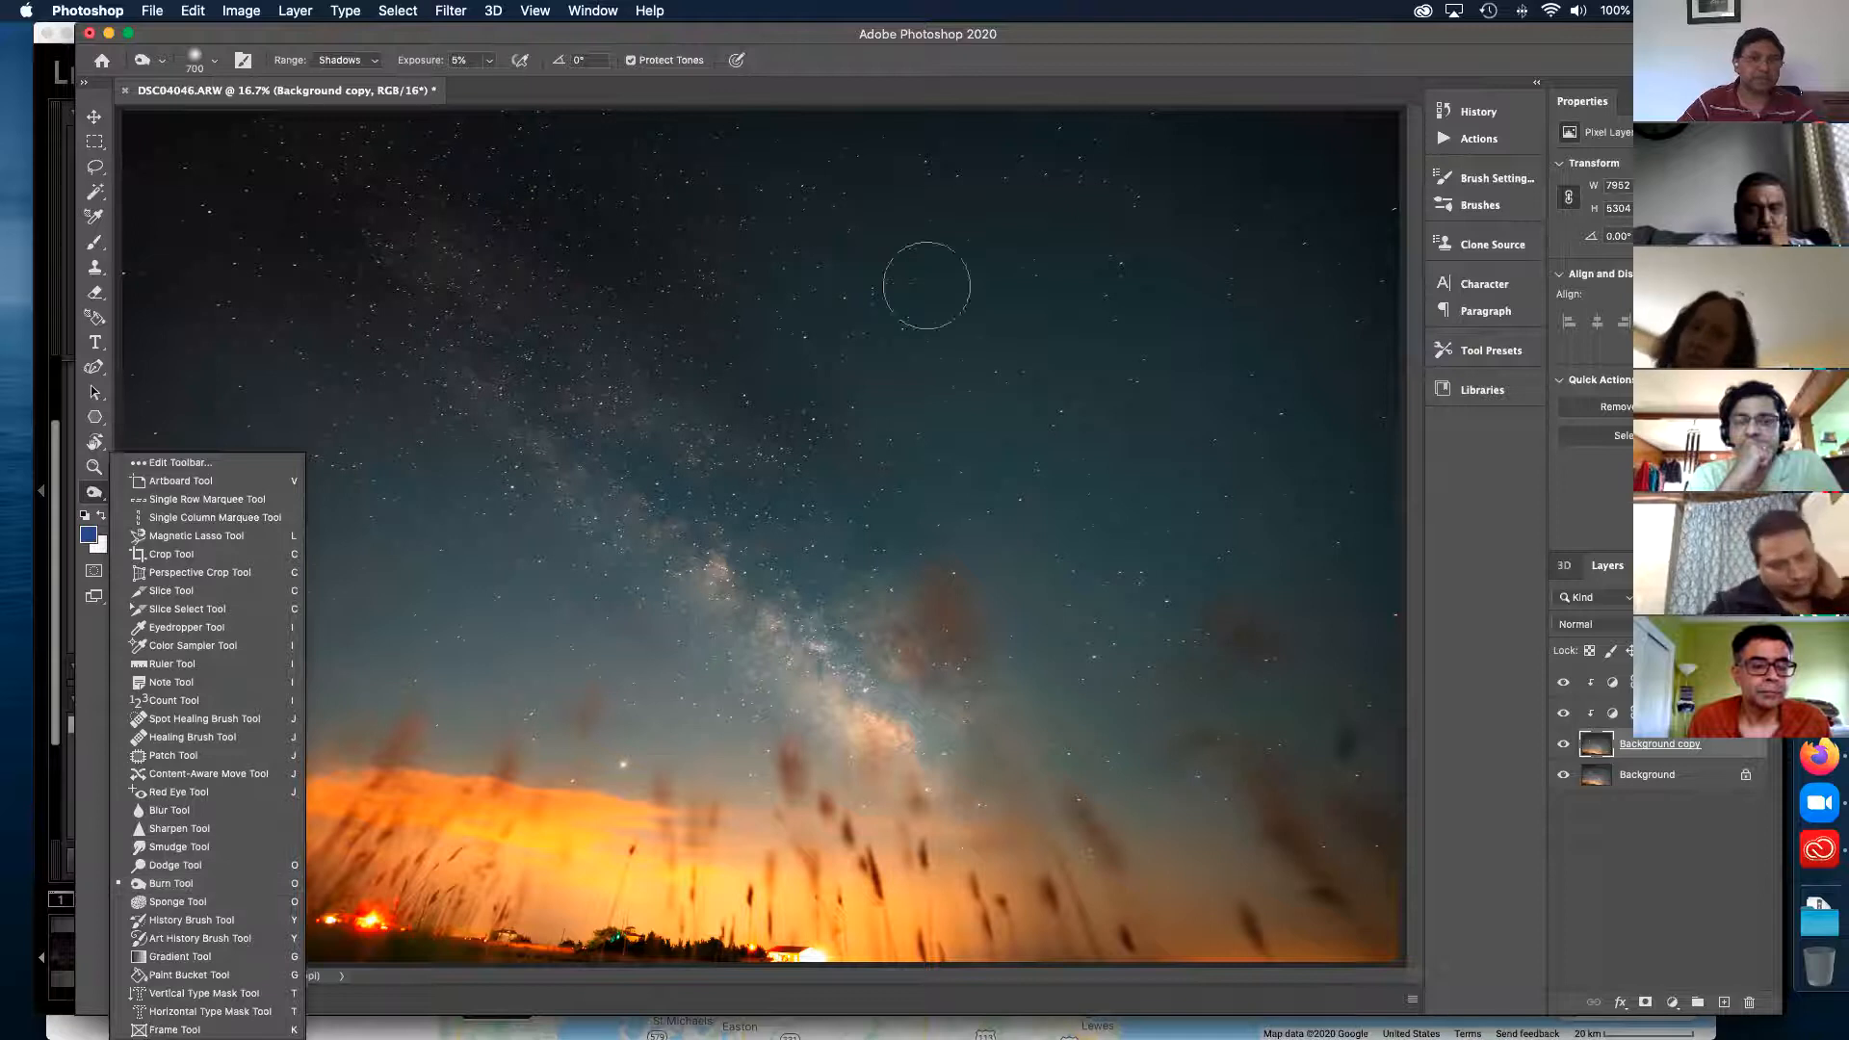
click(1100, 63)
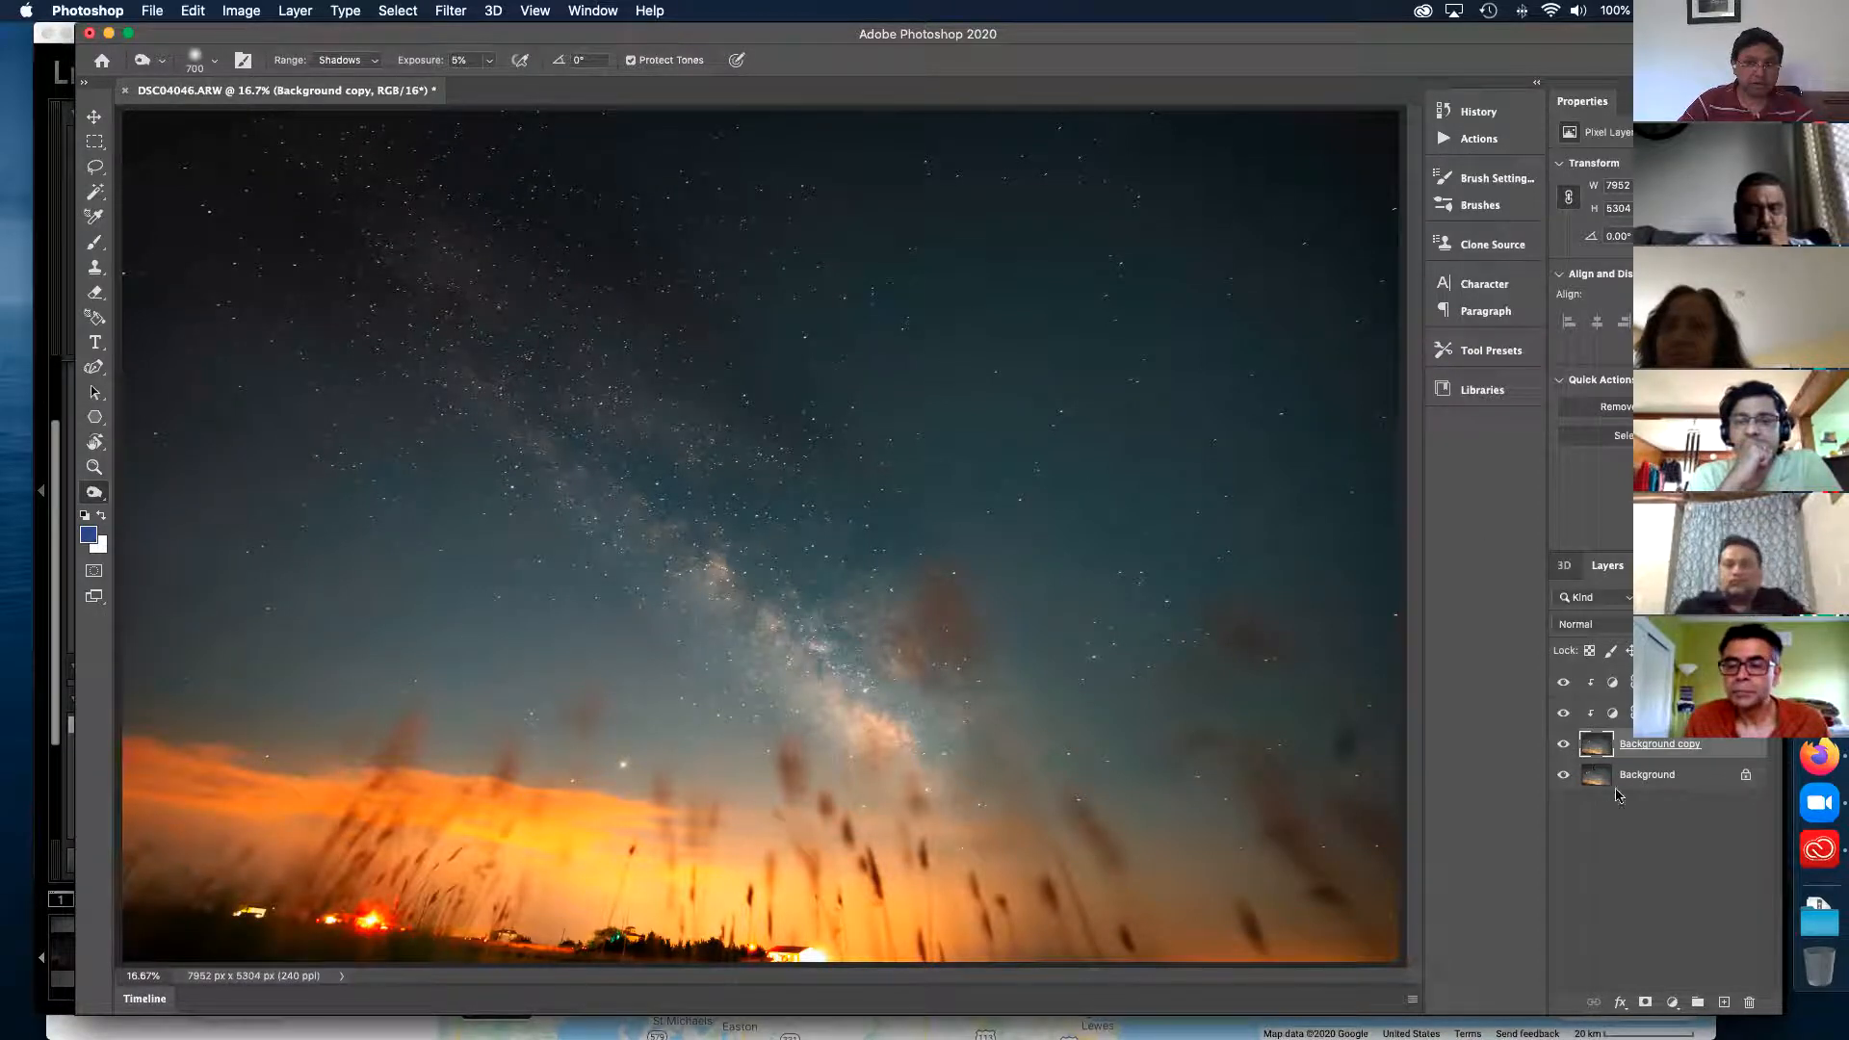
- Compare the photo with the background copy hidden and shown several times
click(1563, 747)
click(1565, 748)
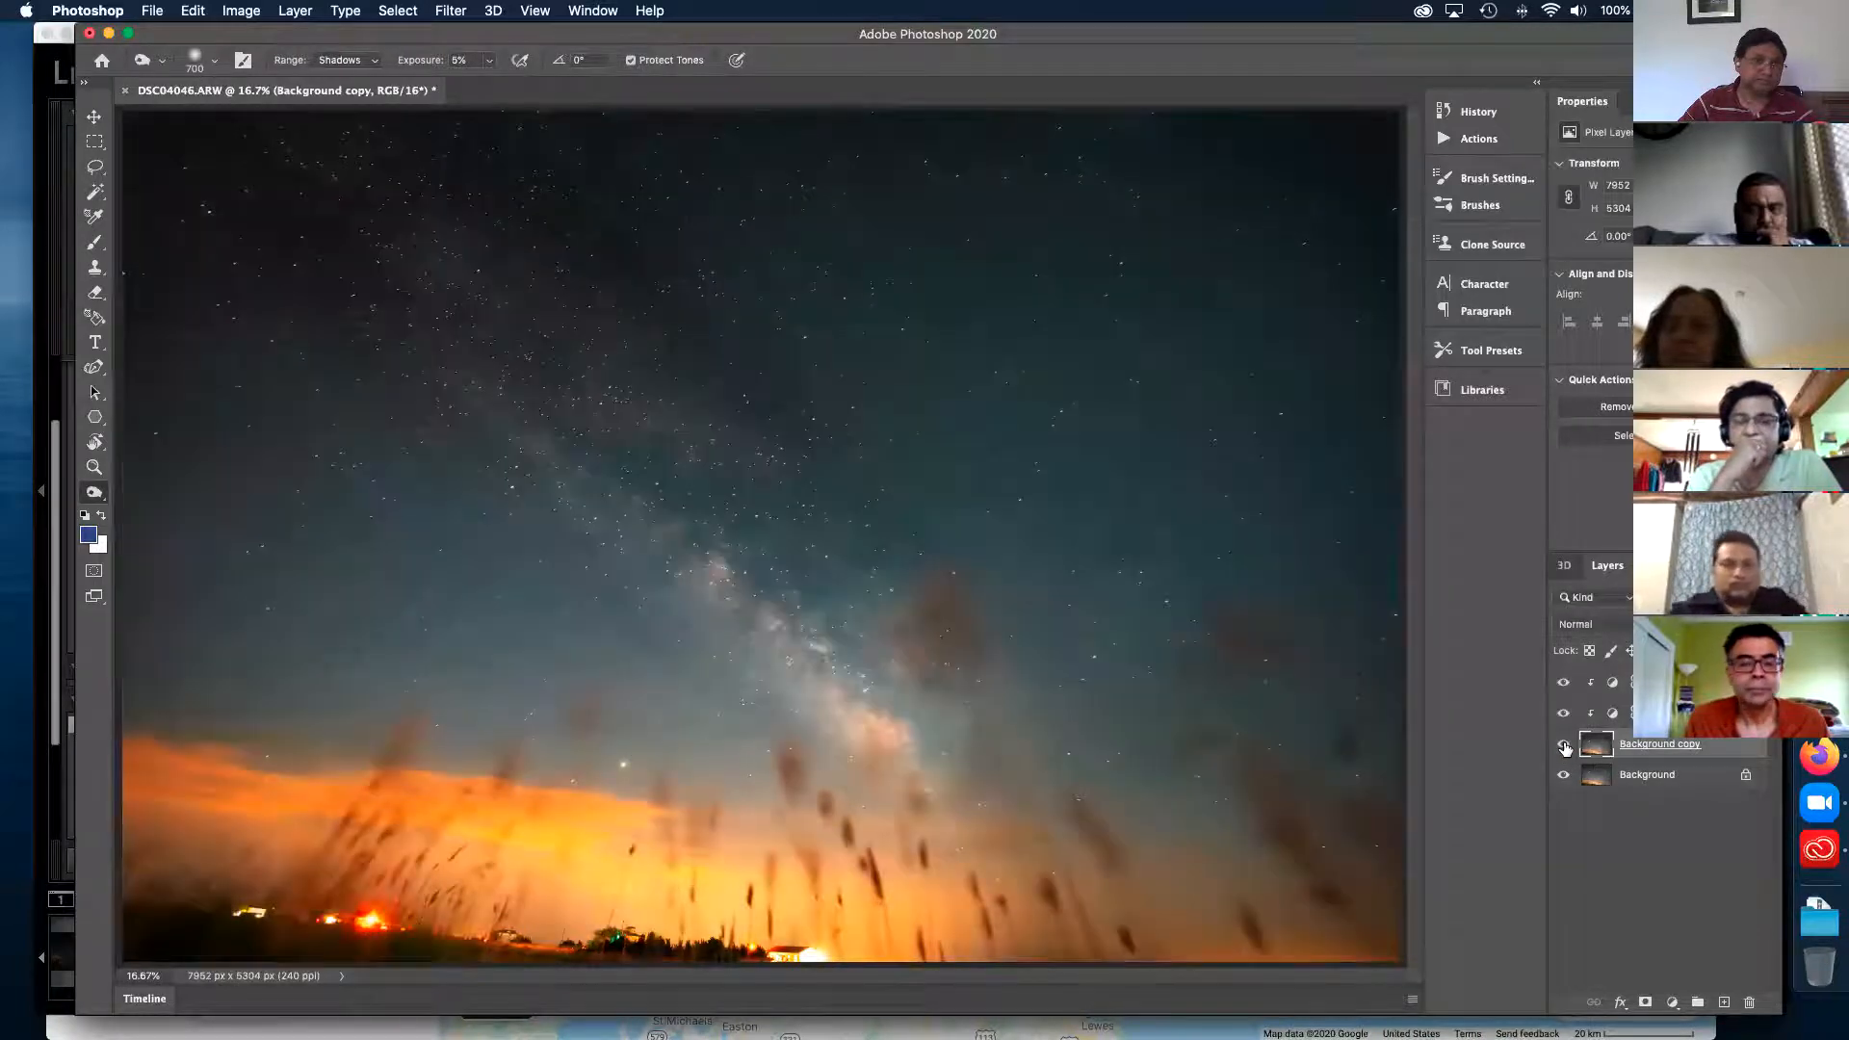
click(1564, 747)
click(1564, 748)
click(1564, 747)
click(1564, 748)
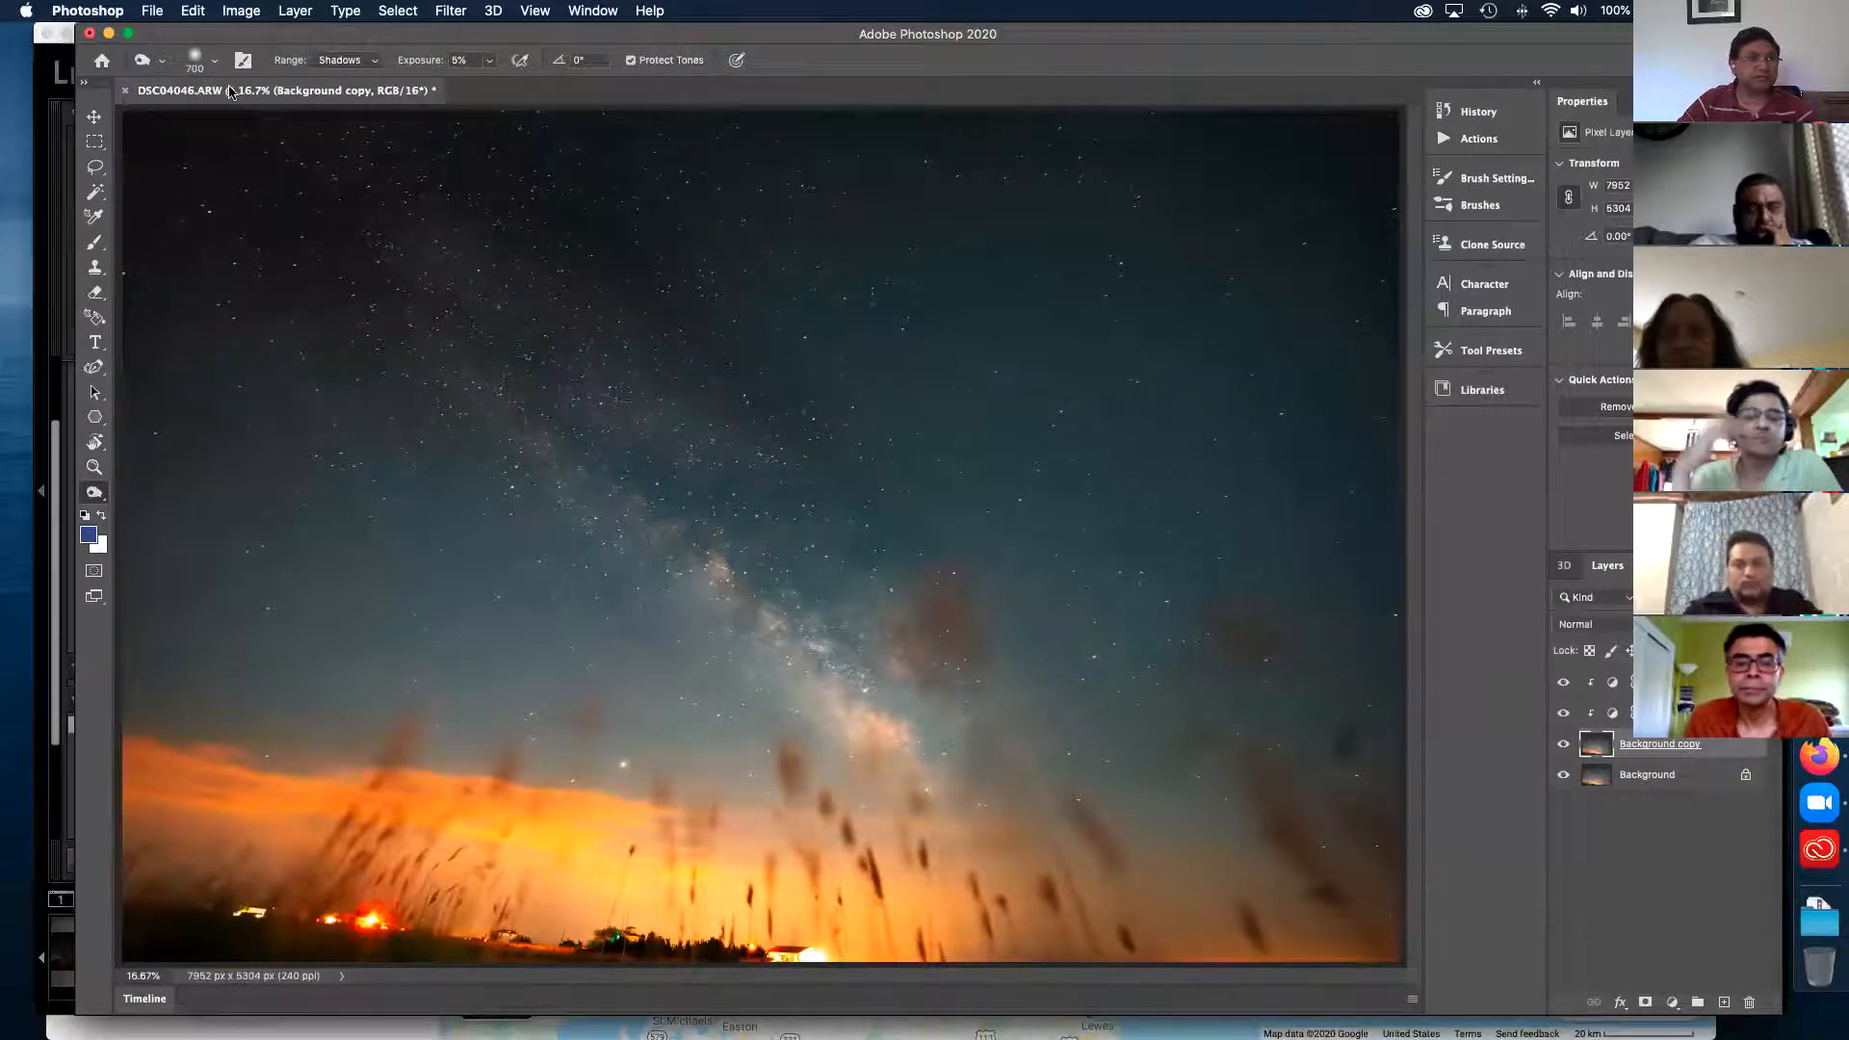
- Save the edited photo, close it and switch back to Lightroom Classic
key(super+s)
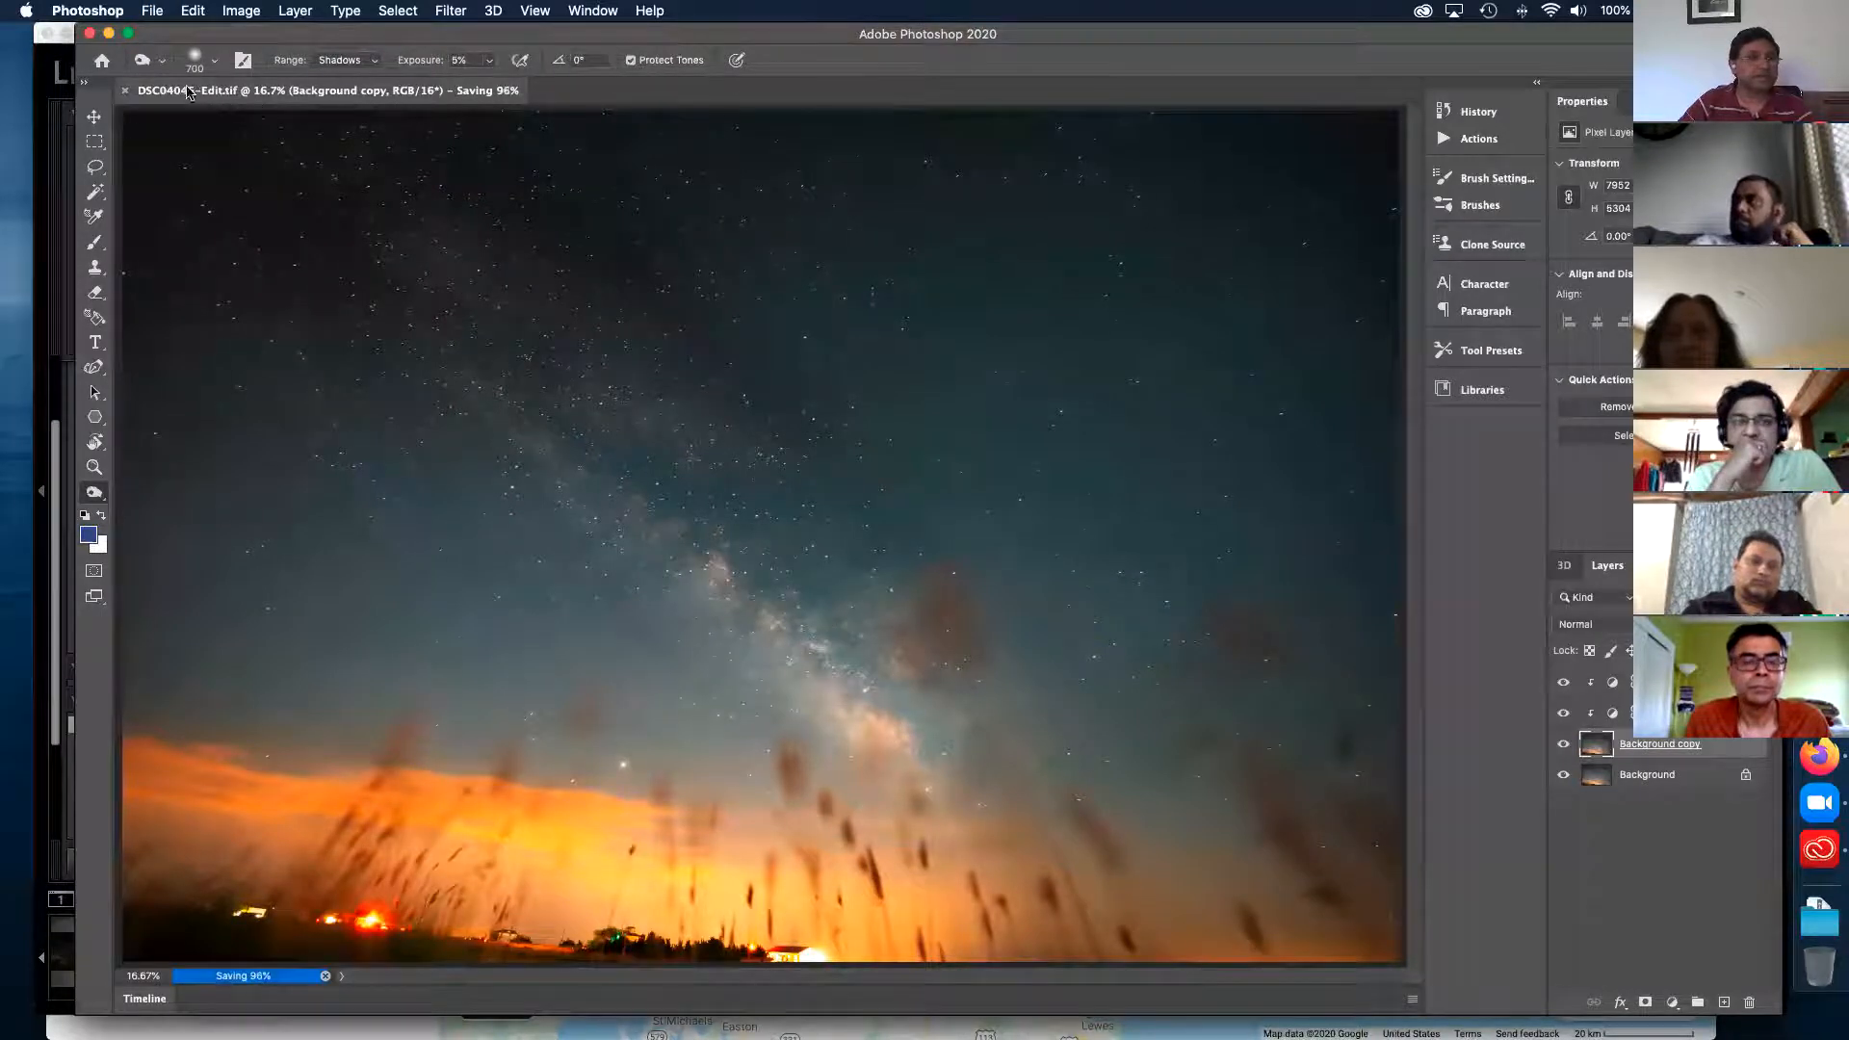
click(126, 92)
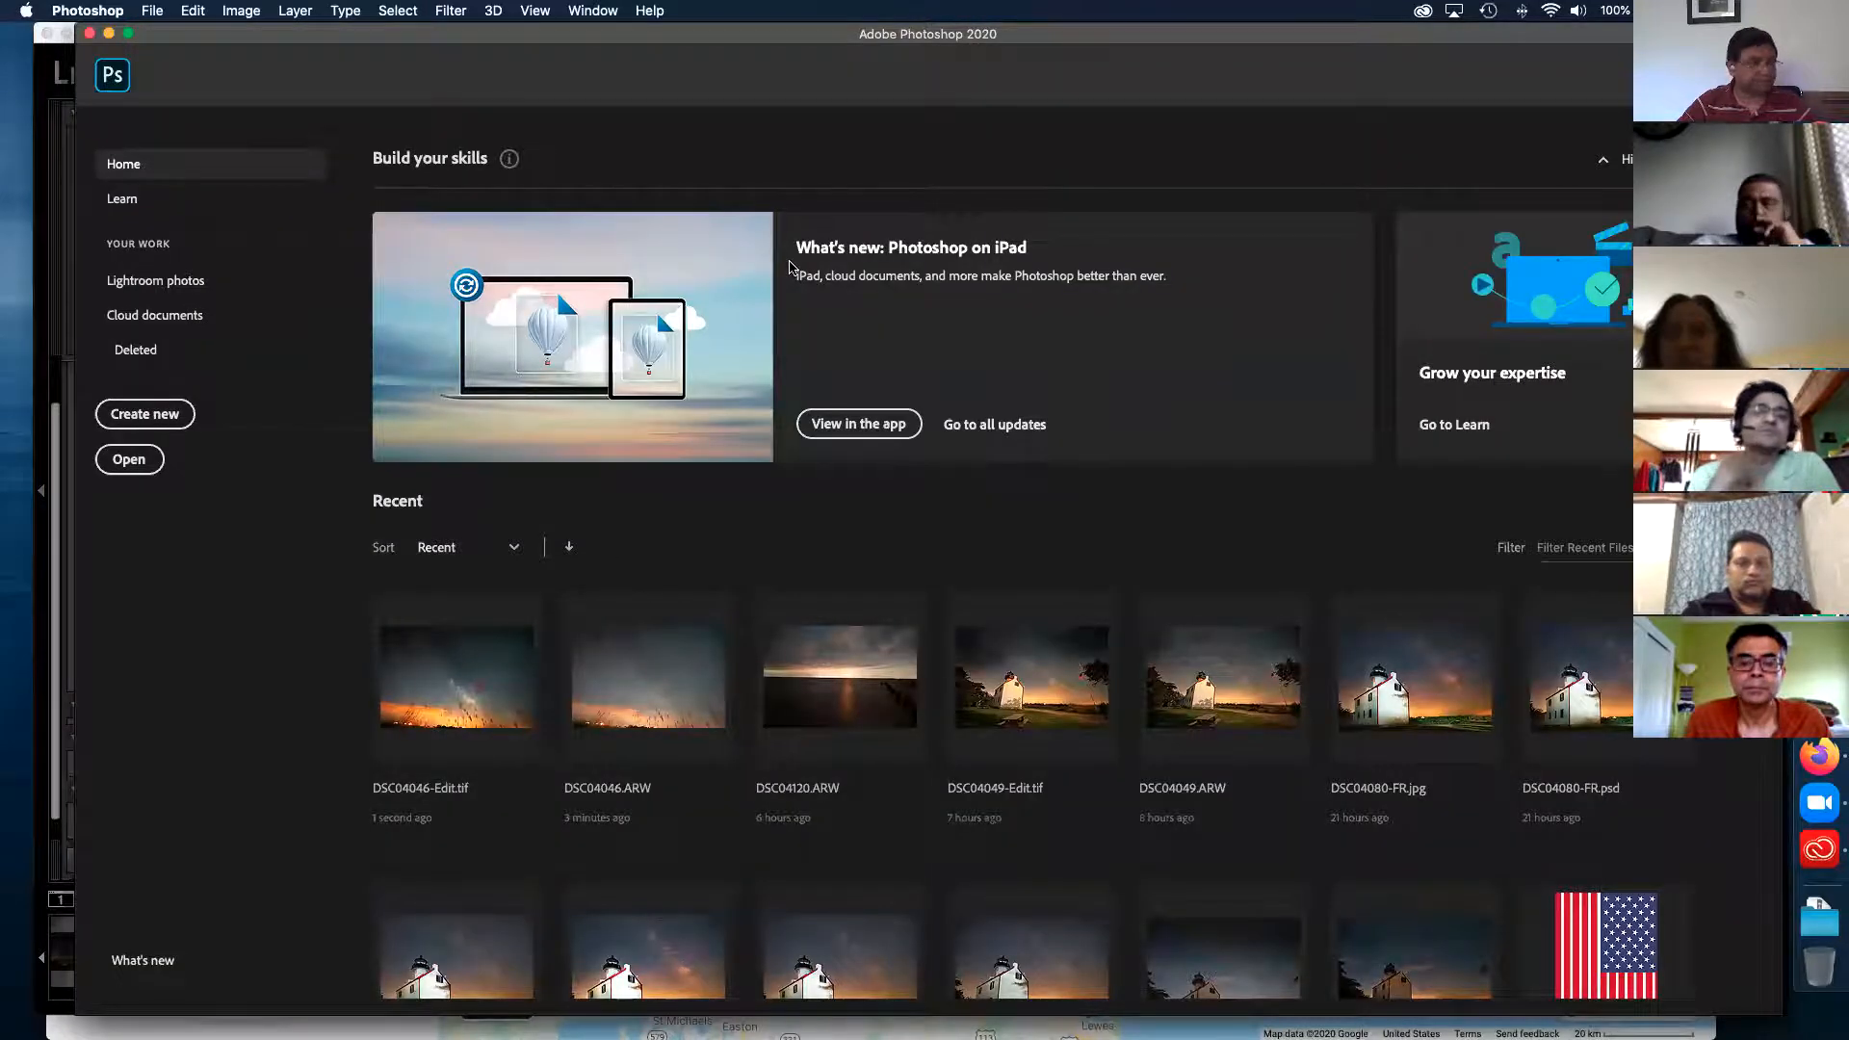
key(super+Tab)
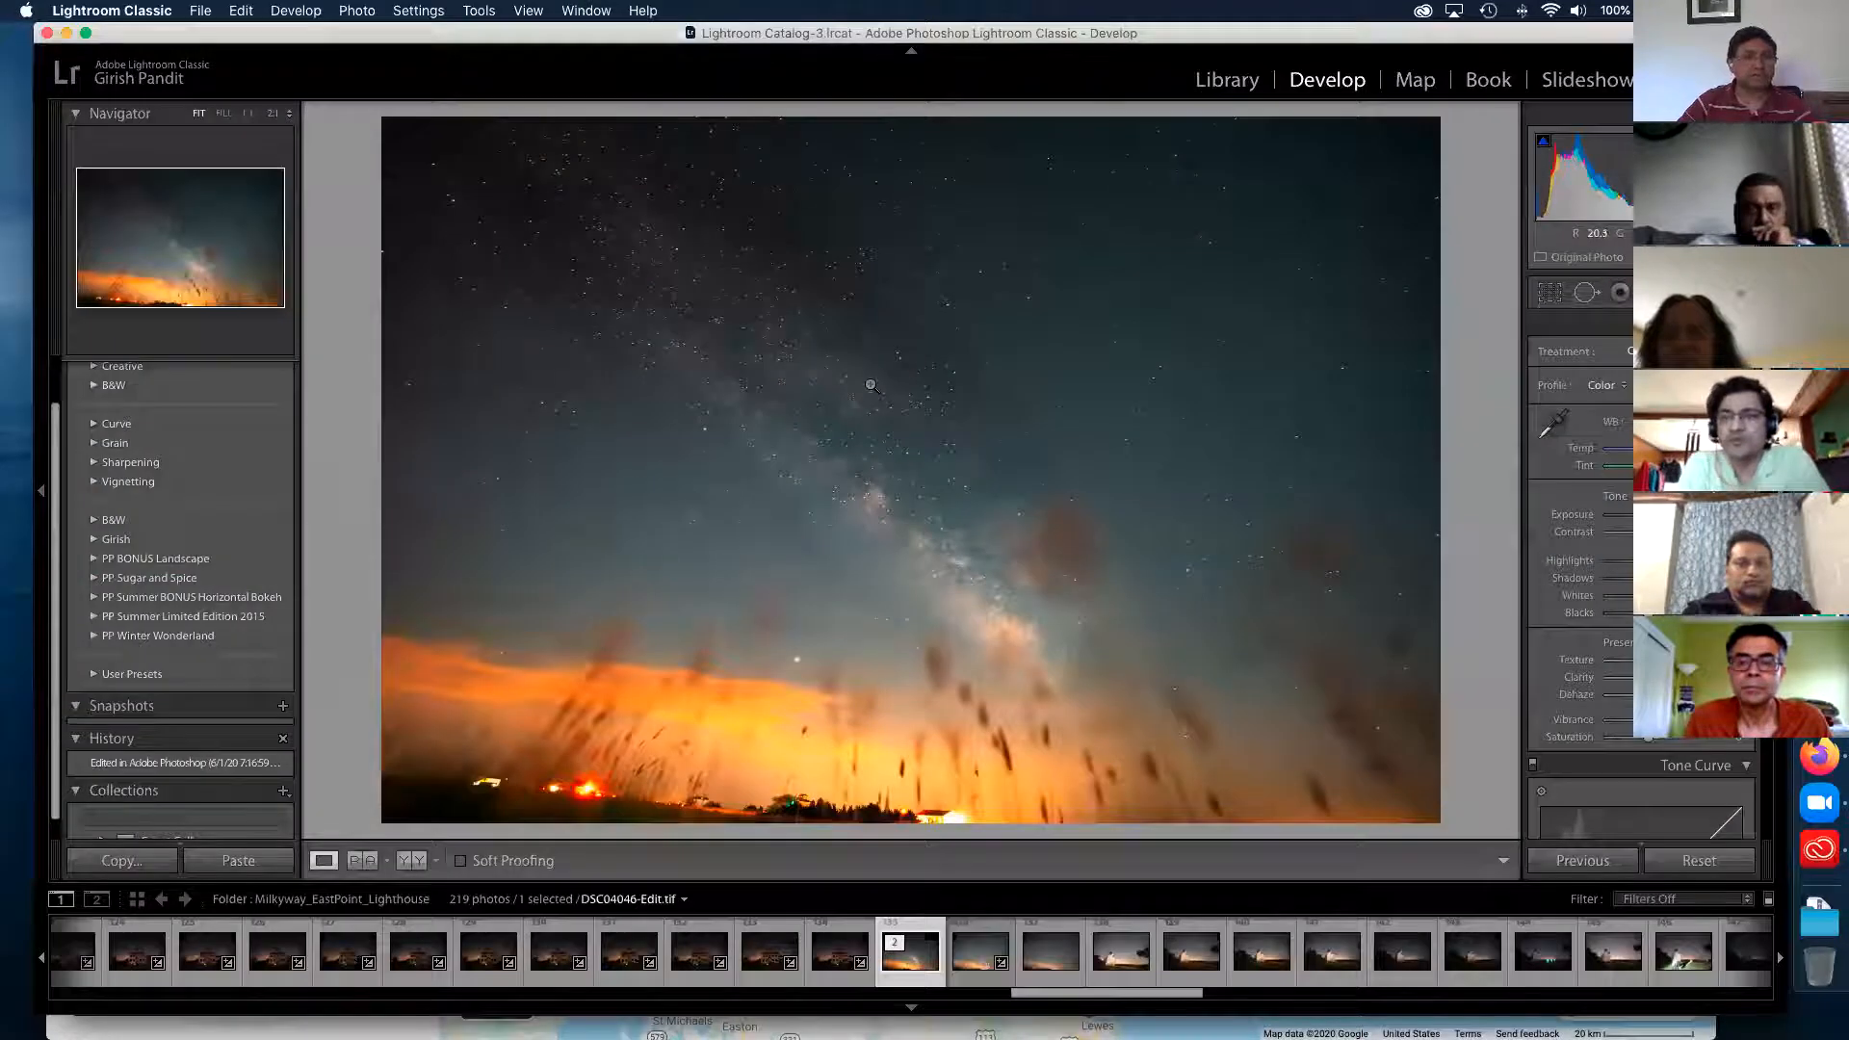
- Compare DSC04046-Edit.tif with DSC04046.ARW, first one after the other and then side by side in the Library with the side panels hidden
key(Left)
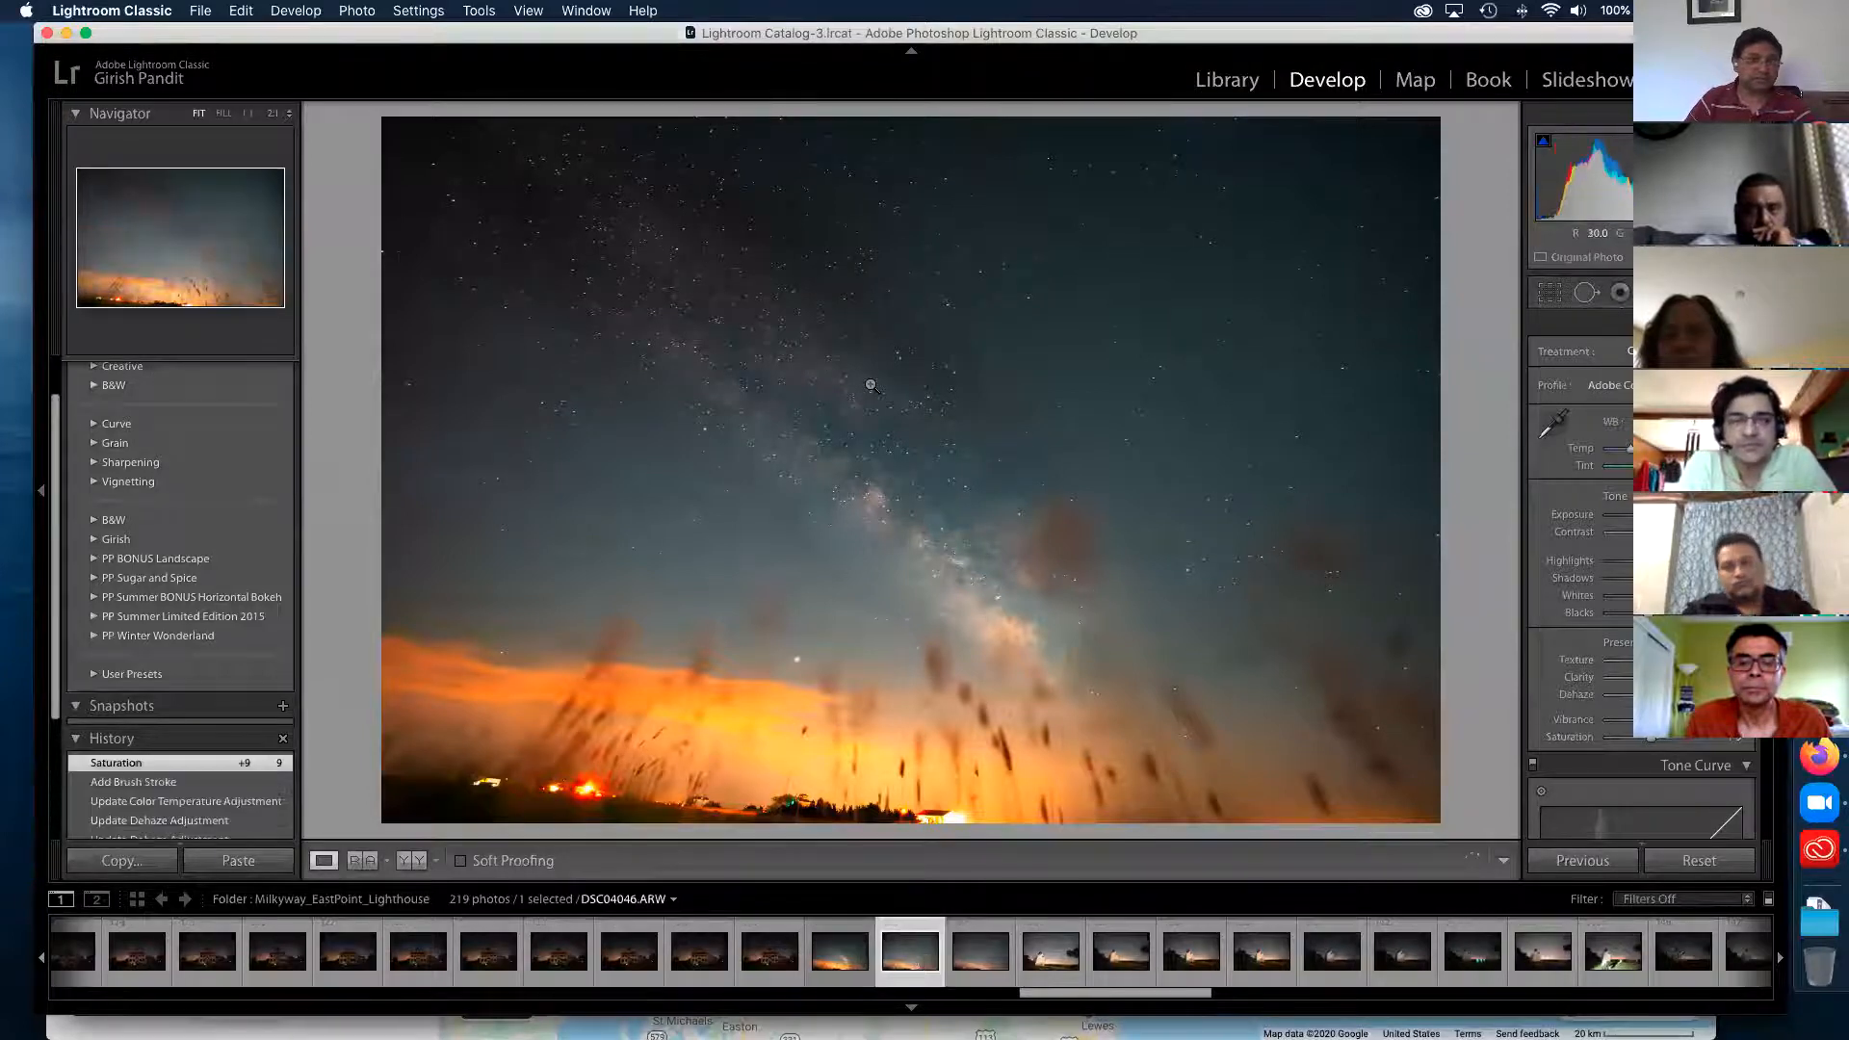
key(Right)
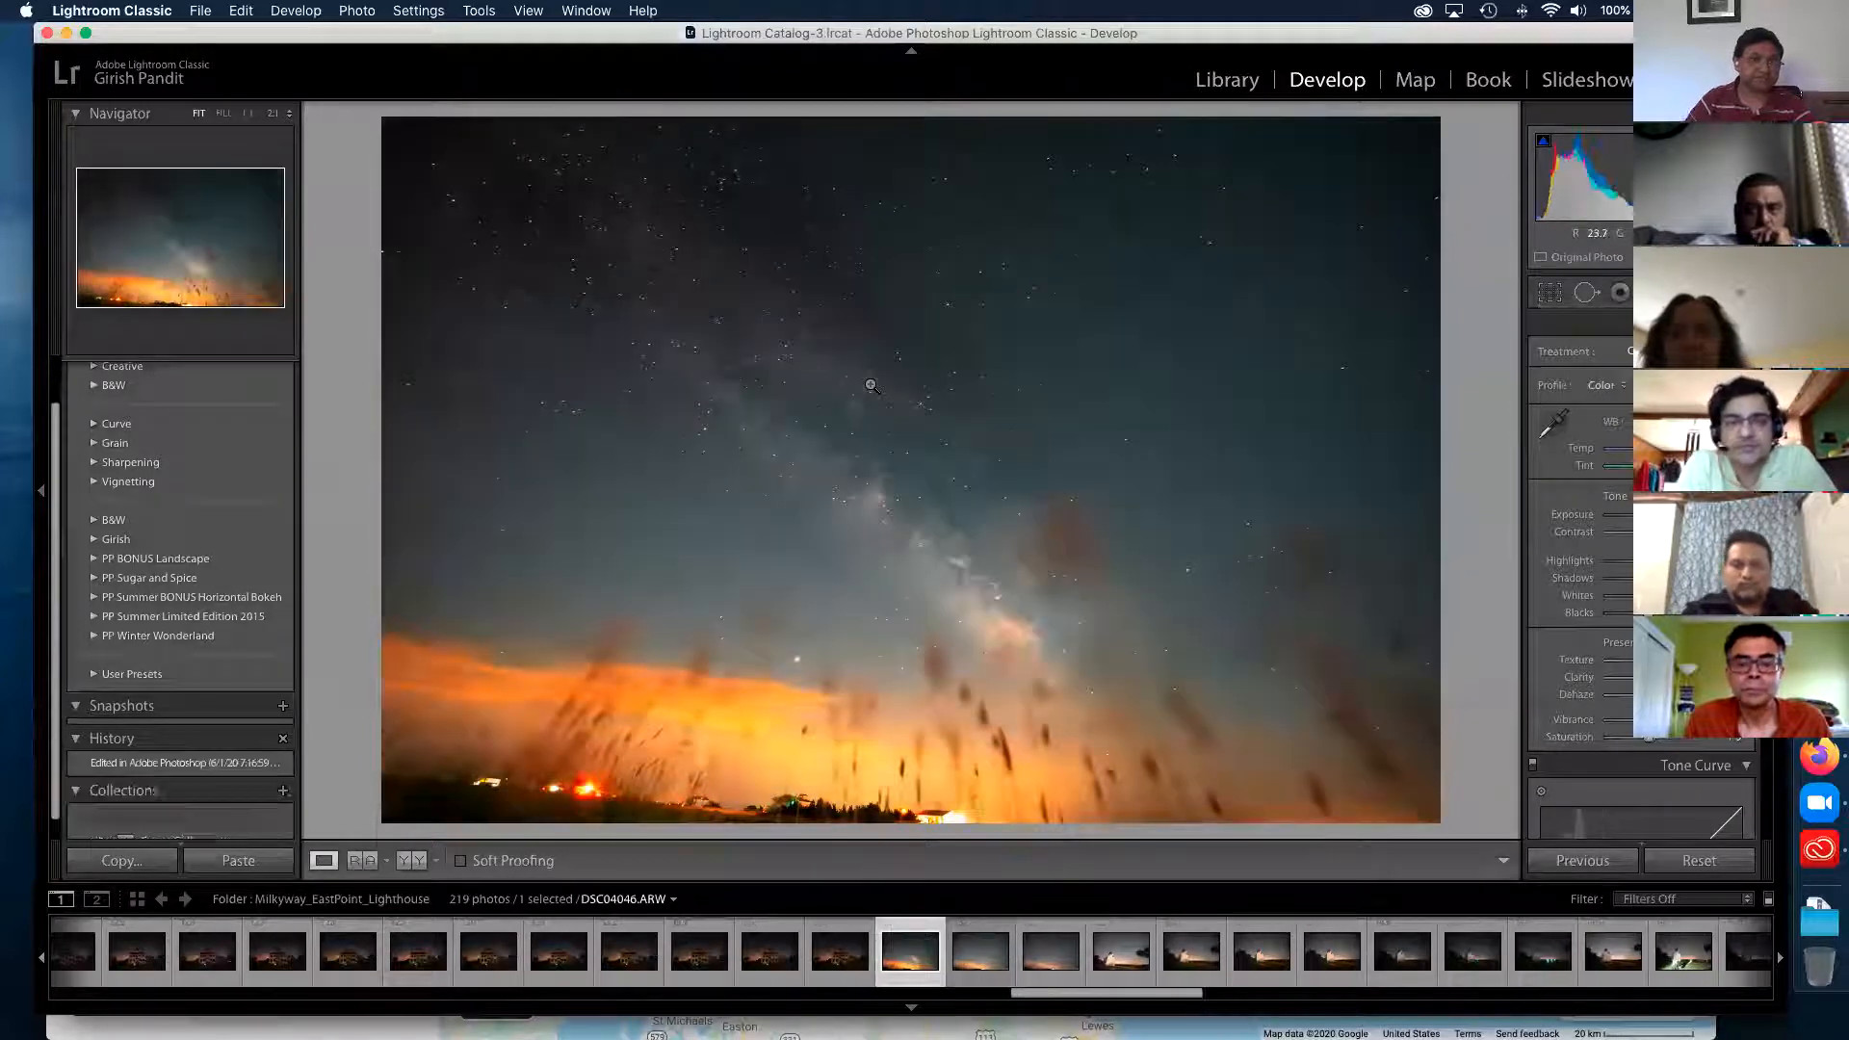
click(1236, 81)
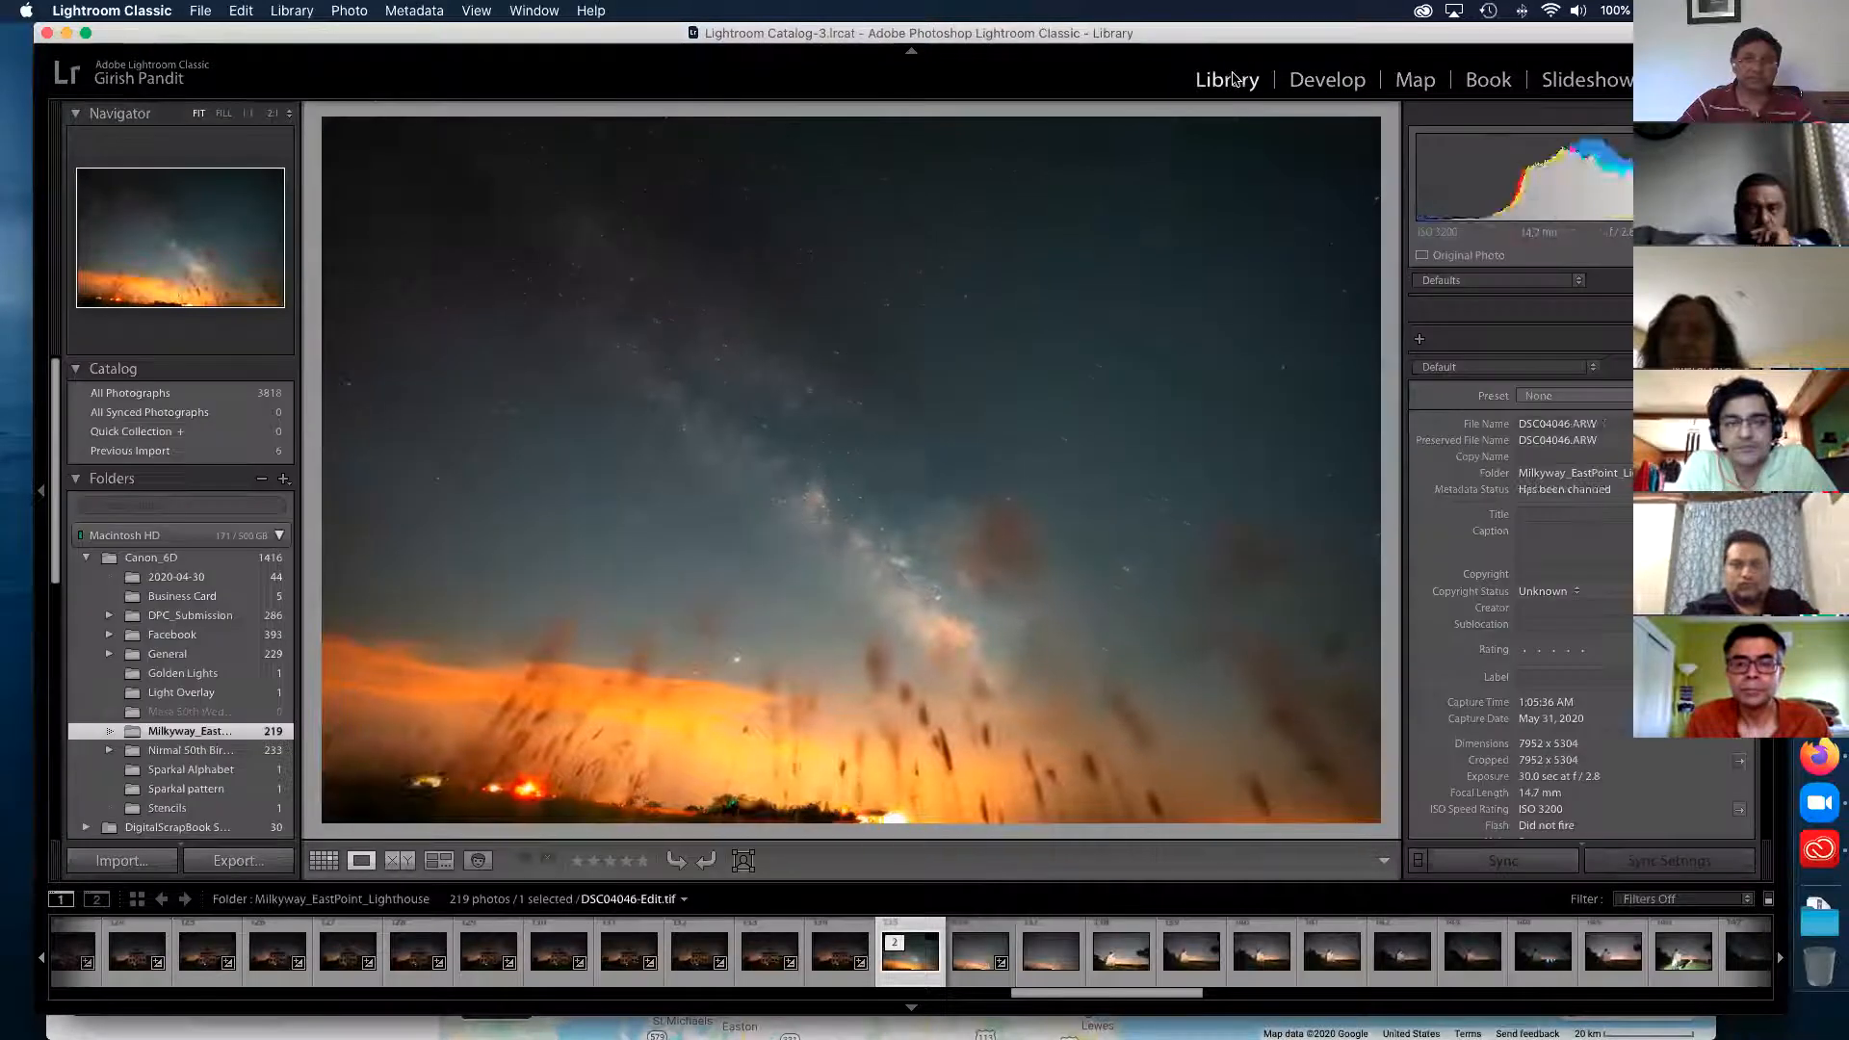
click(405, 861)
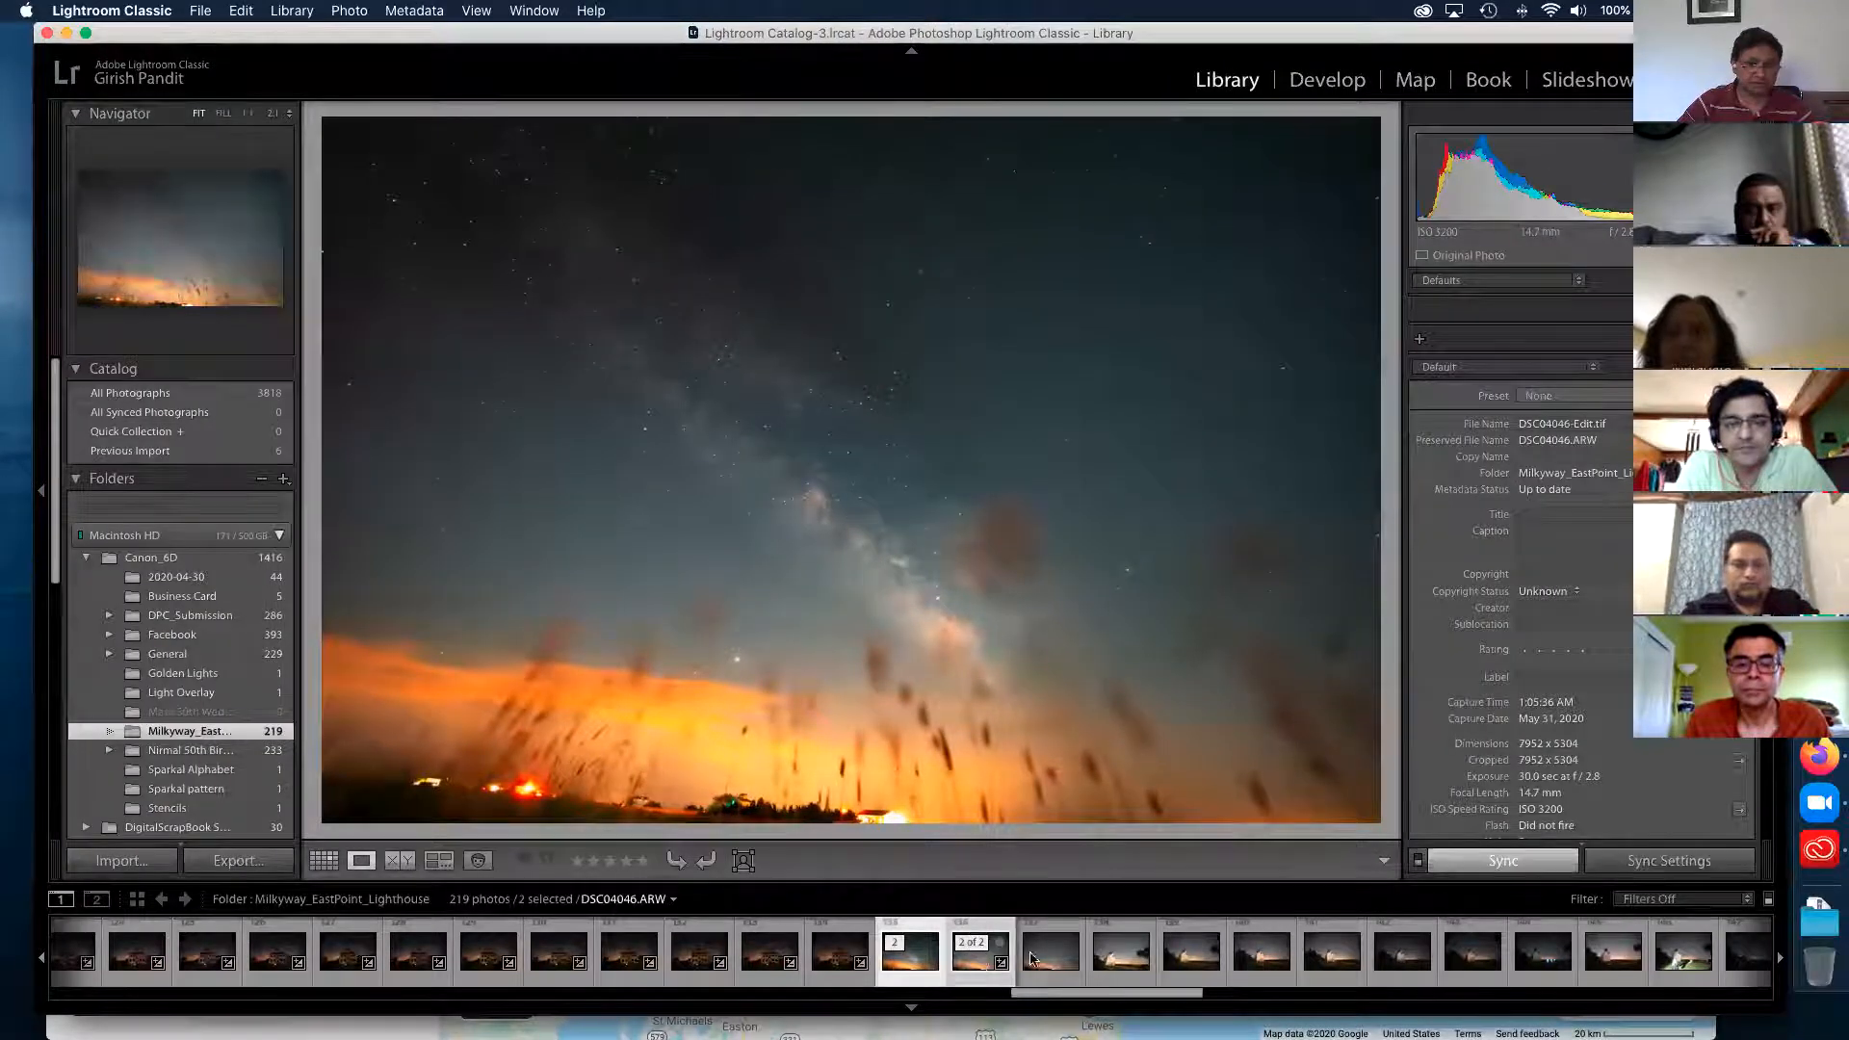
click(404, 862)
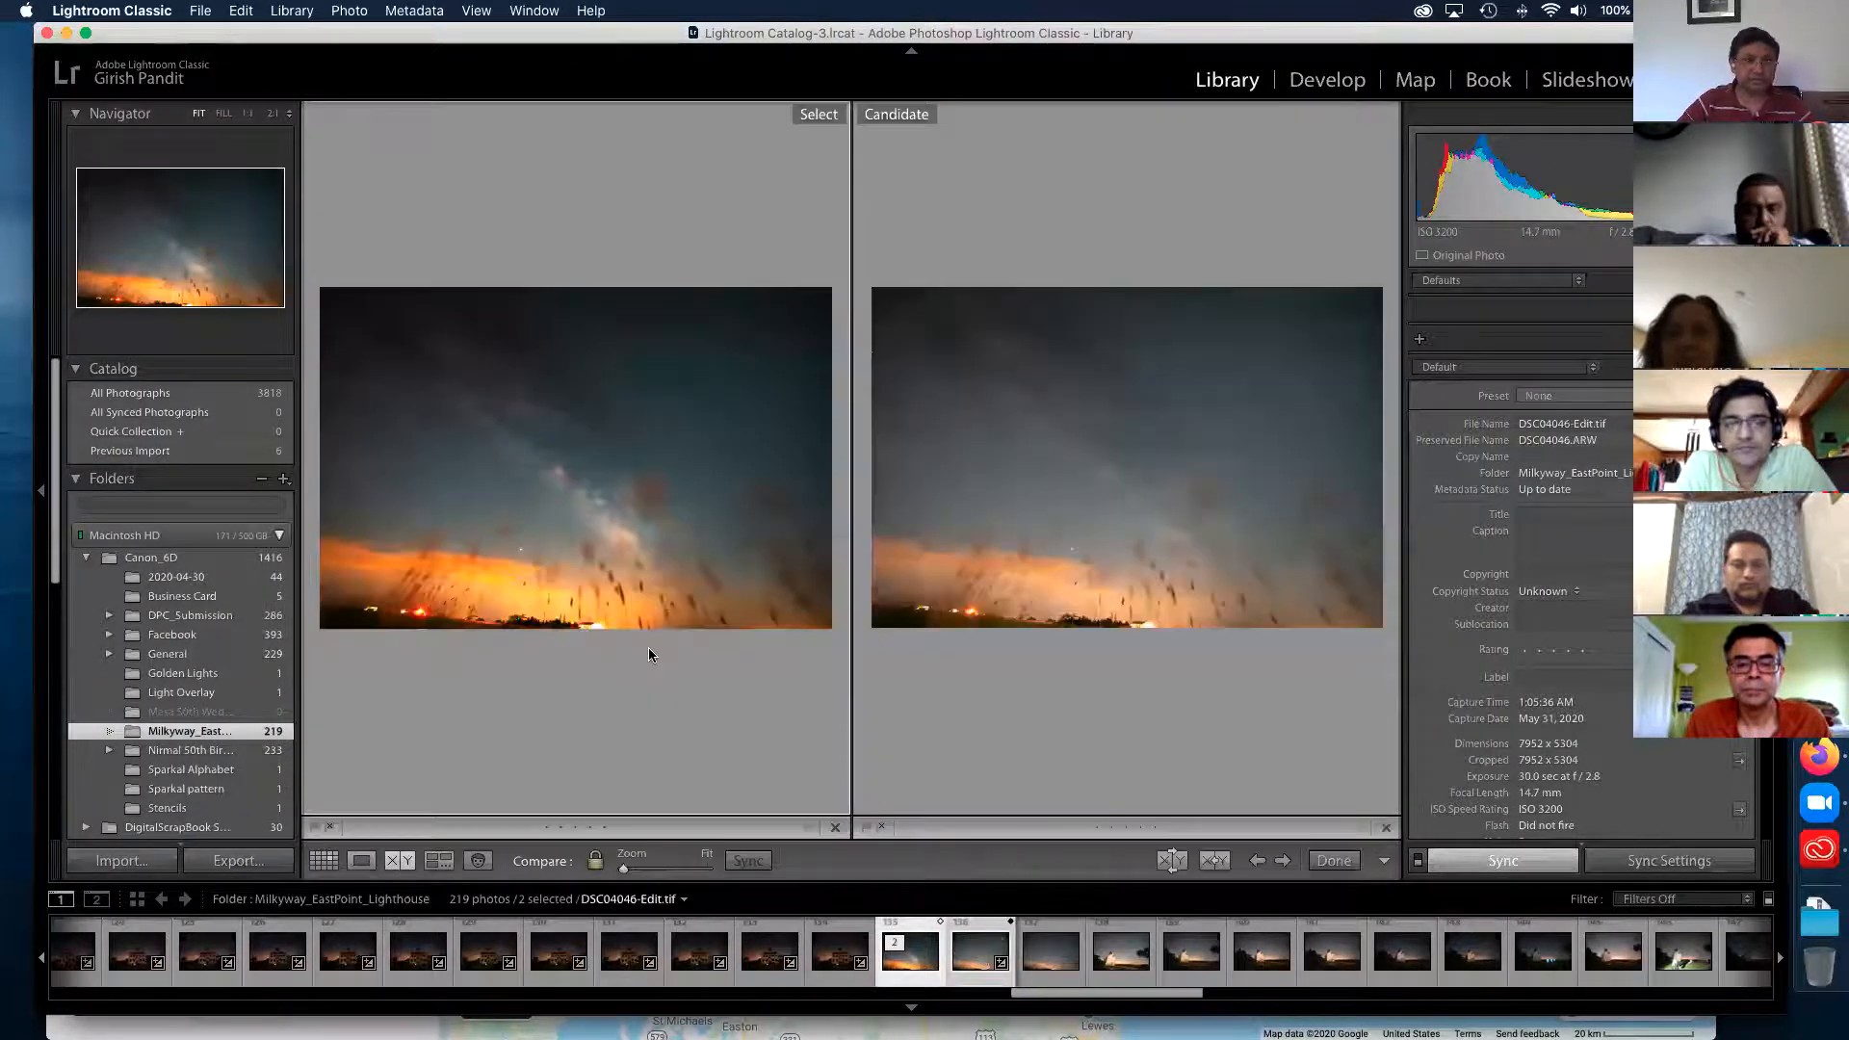
key(Tab)
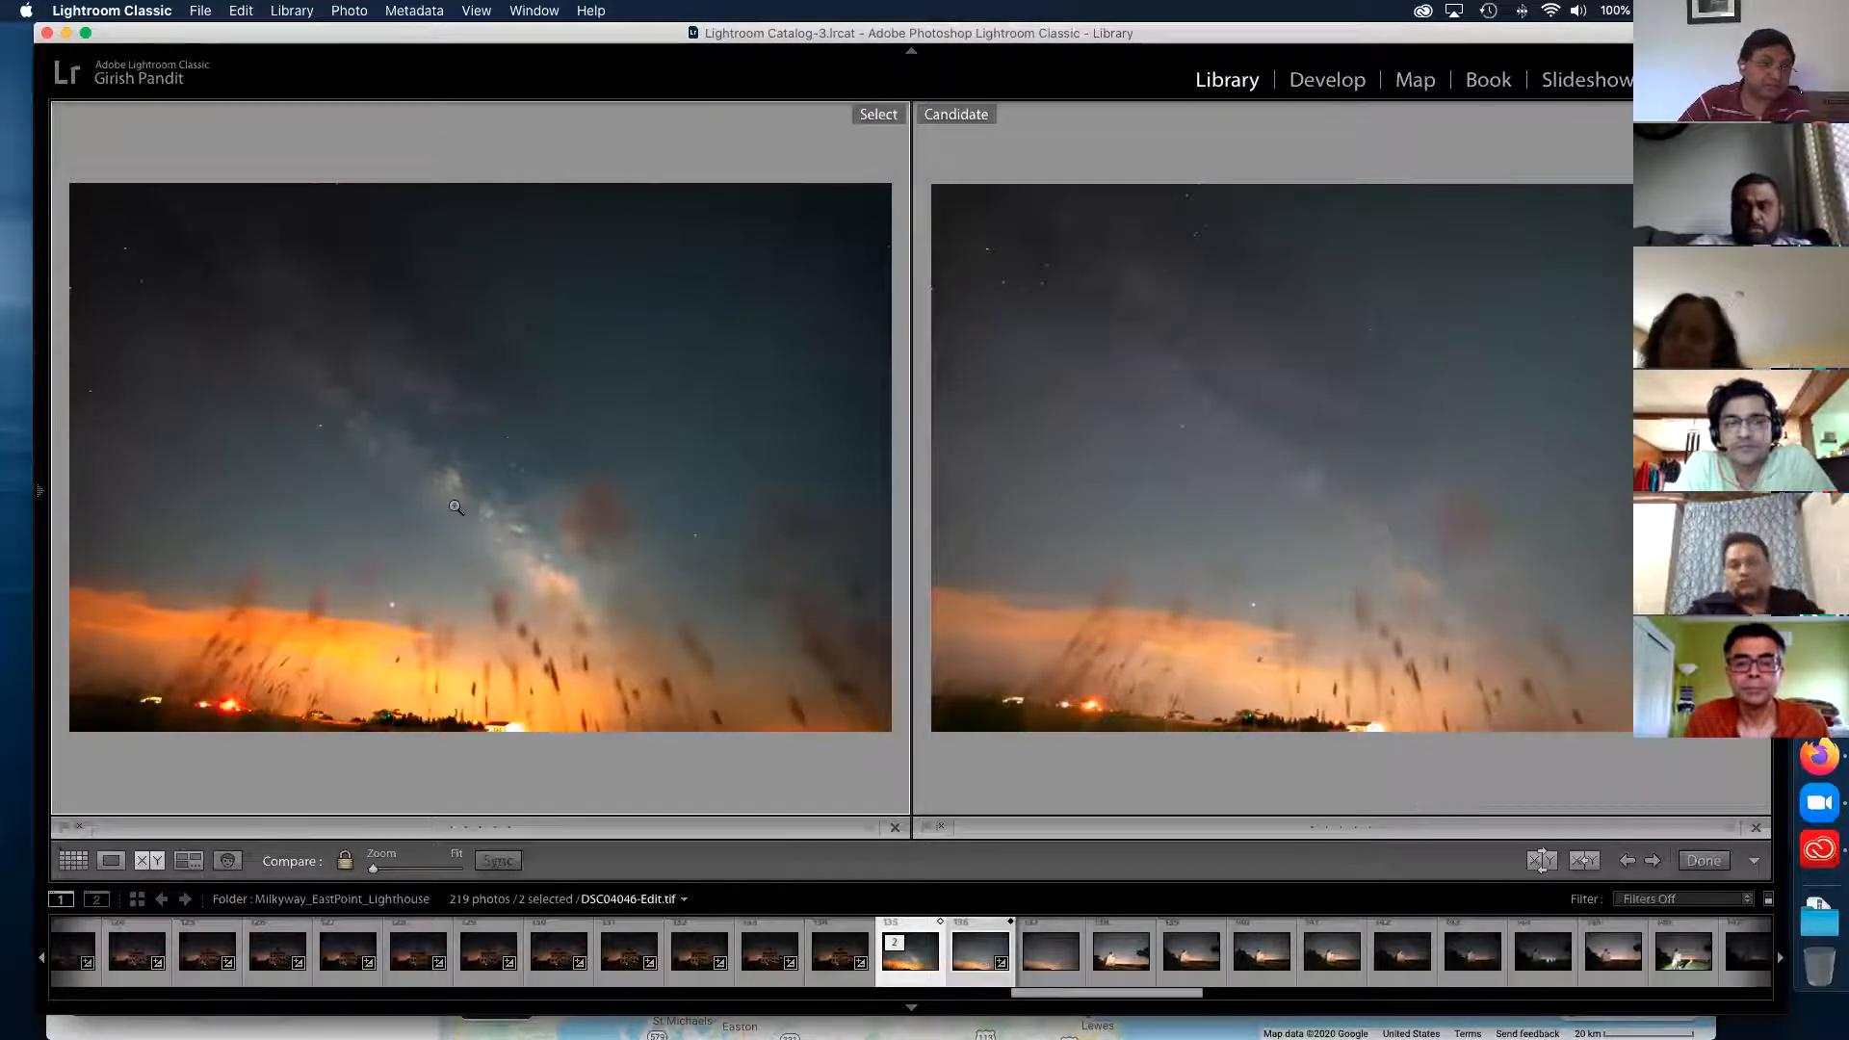
- Examine the Milky Way core close up in both compared photos, then return to the full view
click(435, 480)
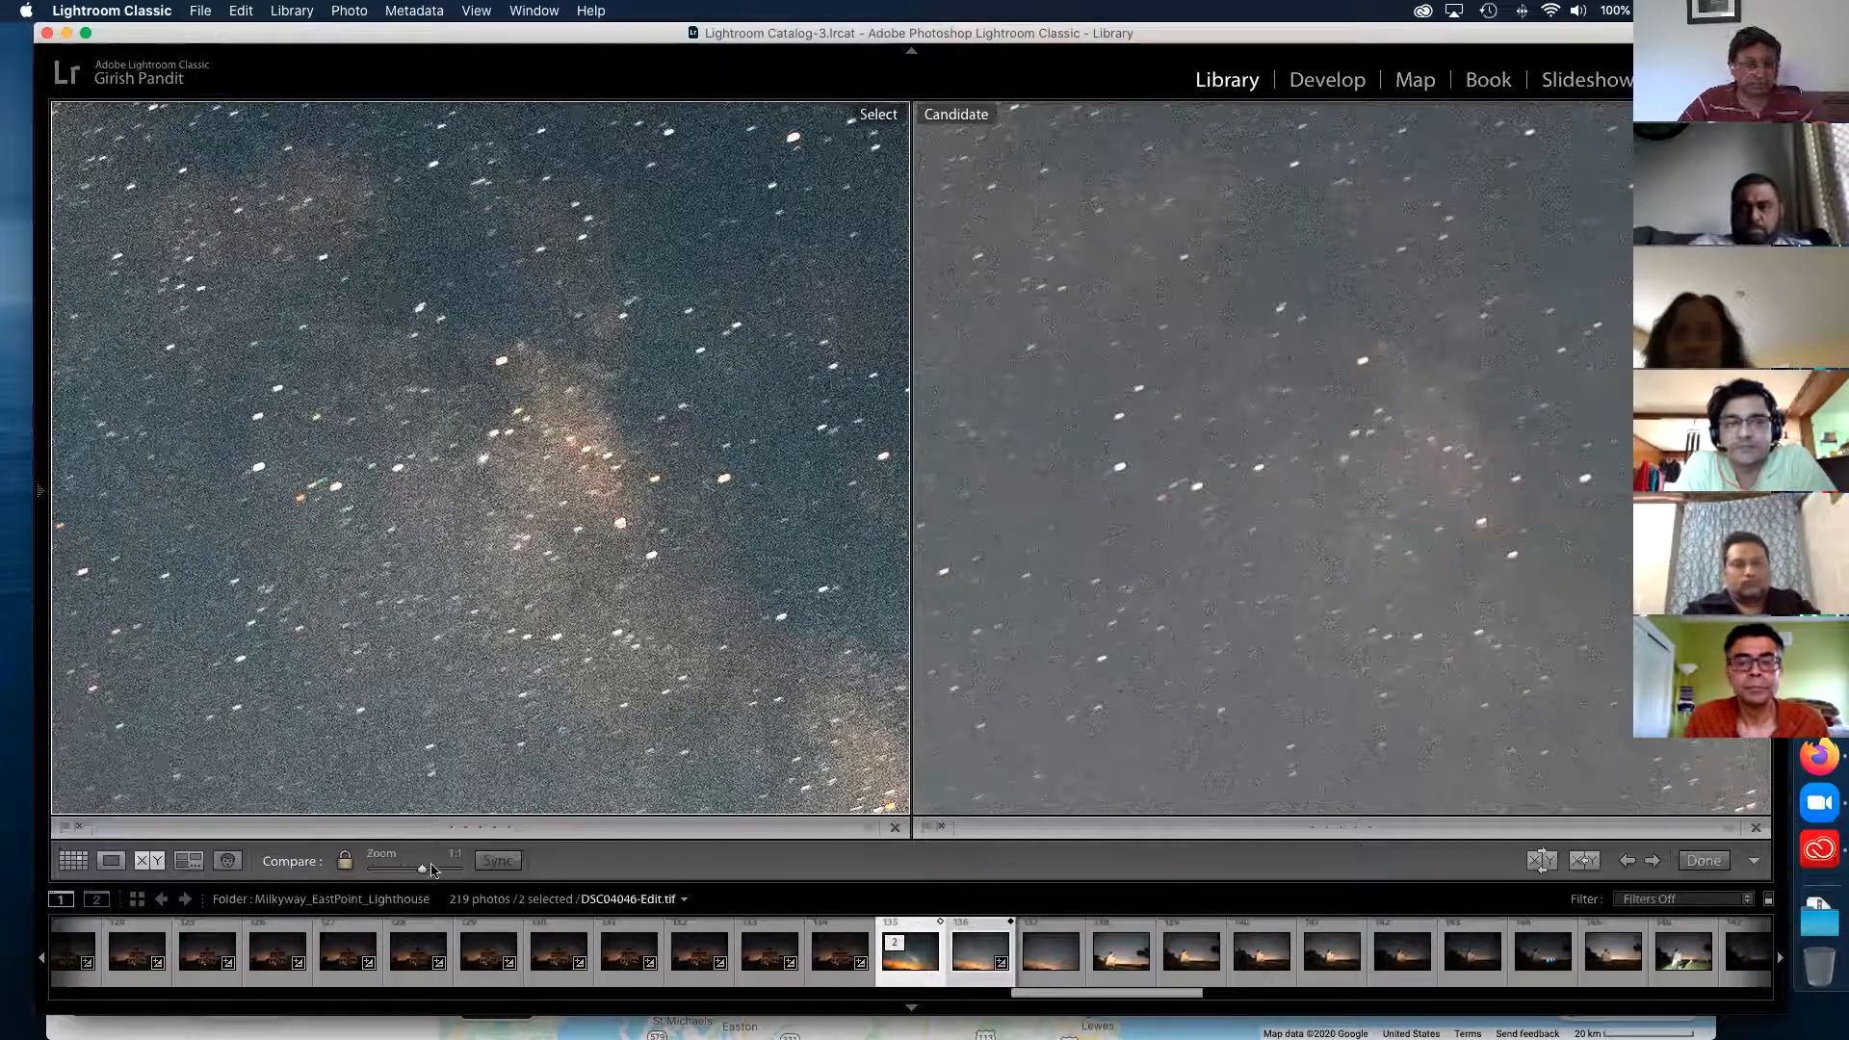
drag(424, 875, 412, 872)
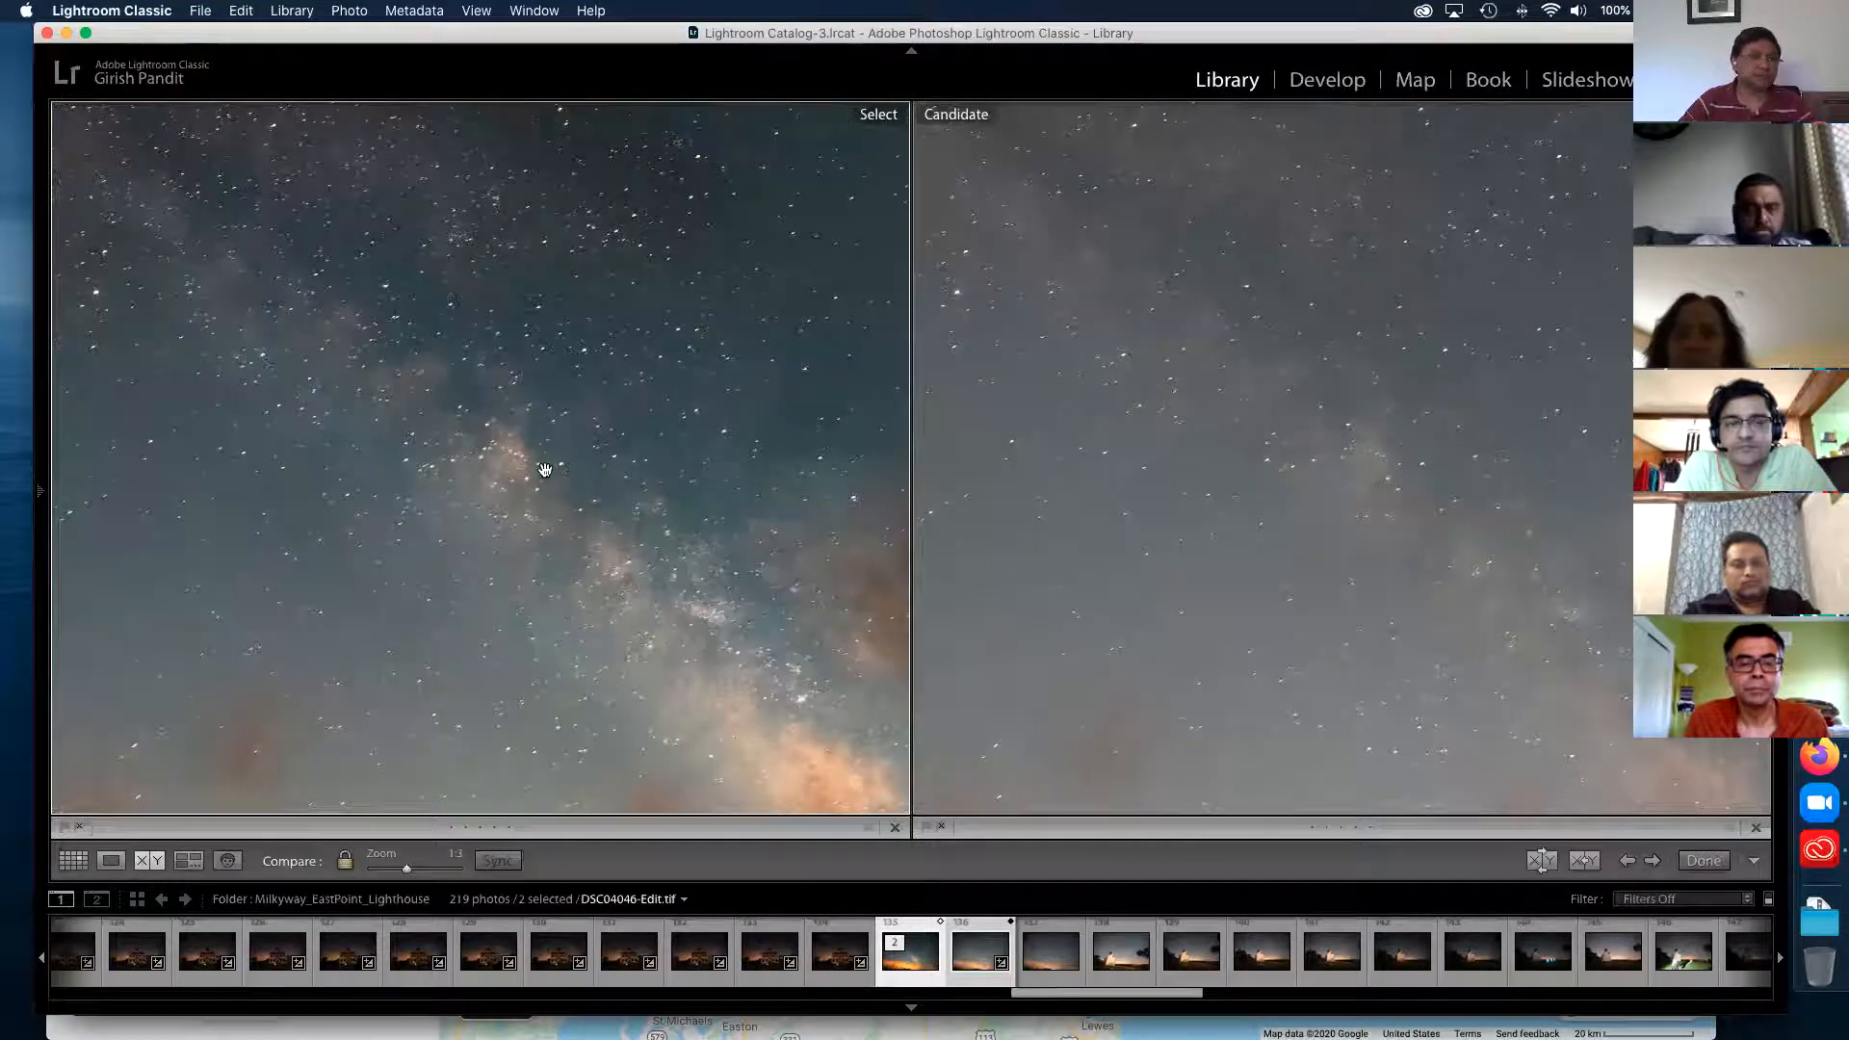
click(570, 429)
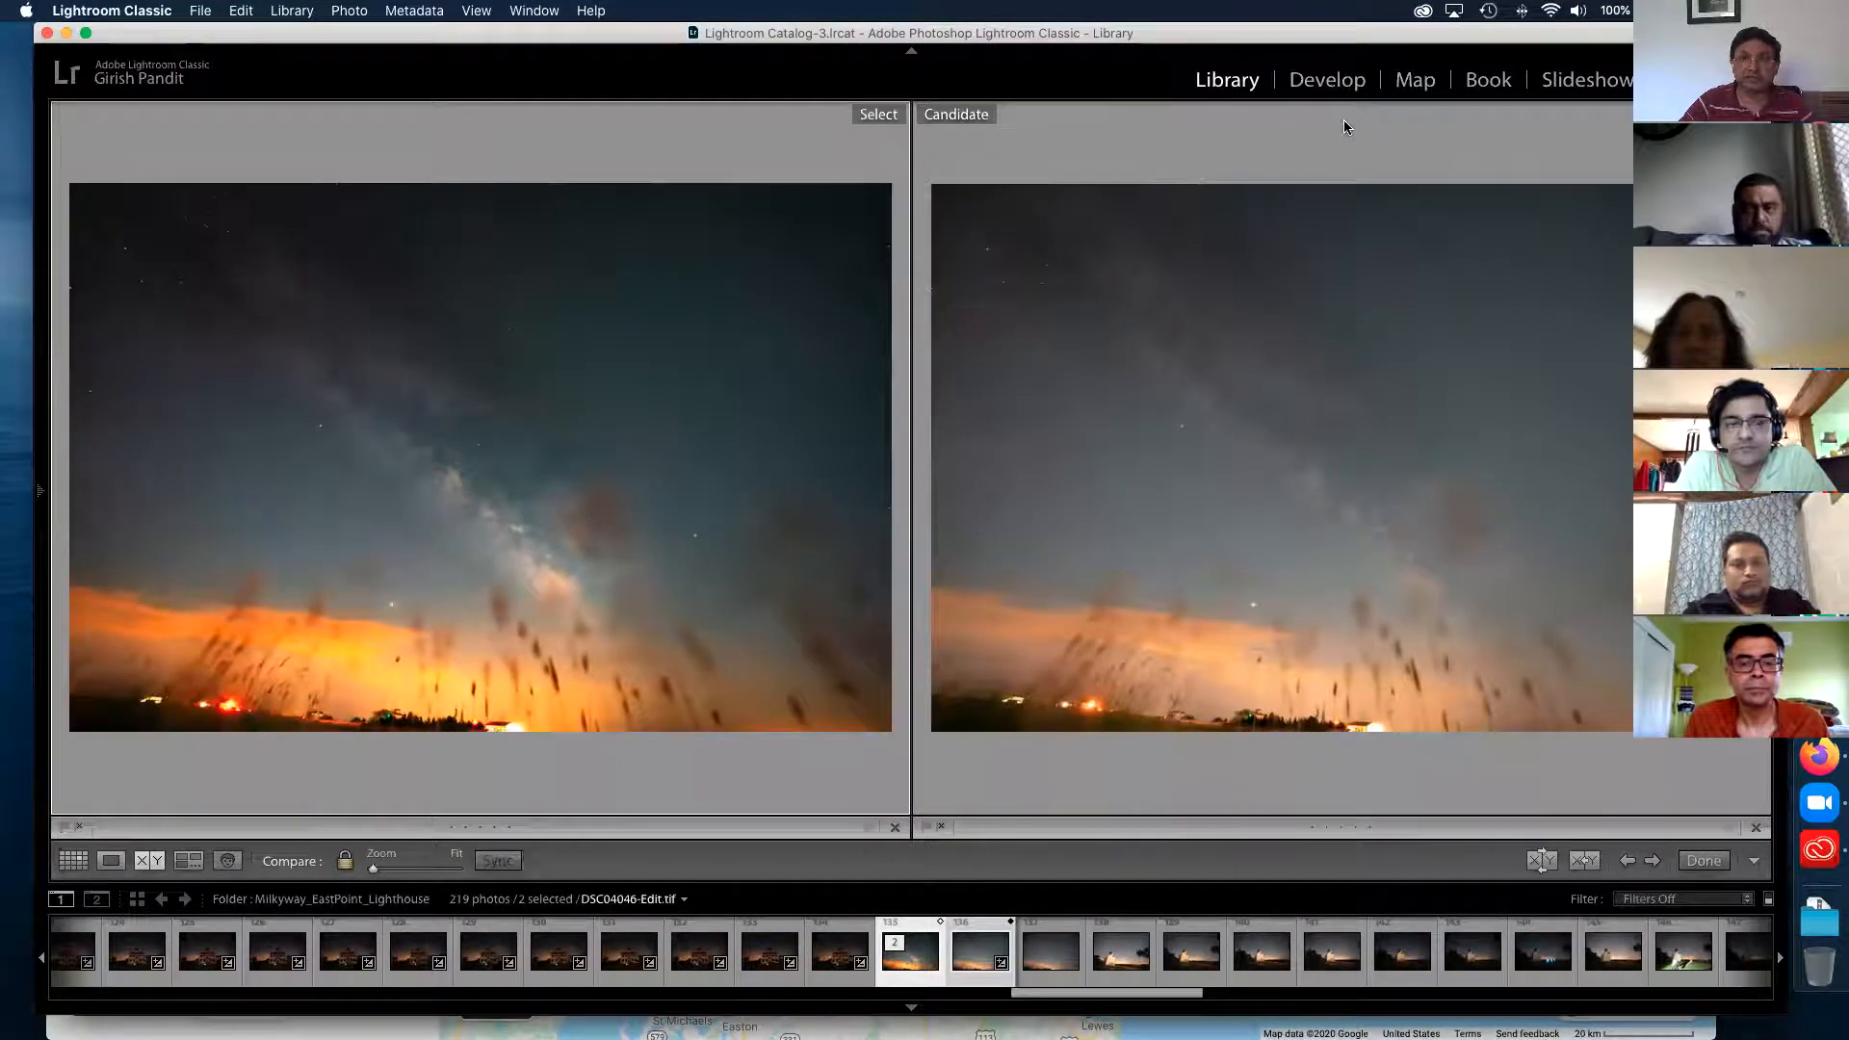
- Open DSC04046-Edit.tif in the Develop module and set its sharpening amount to 35
click(1352, 81)
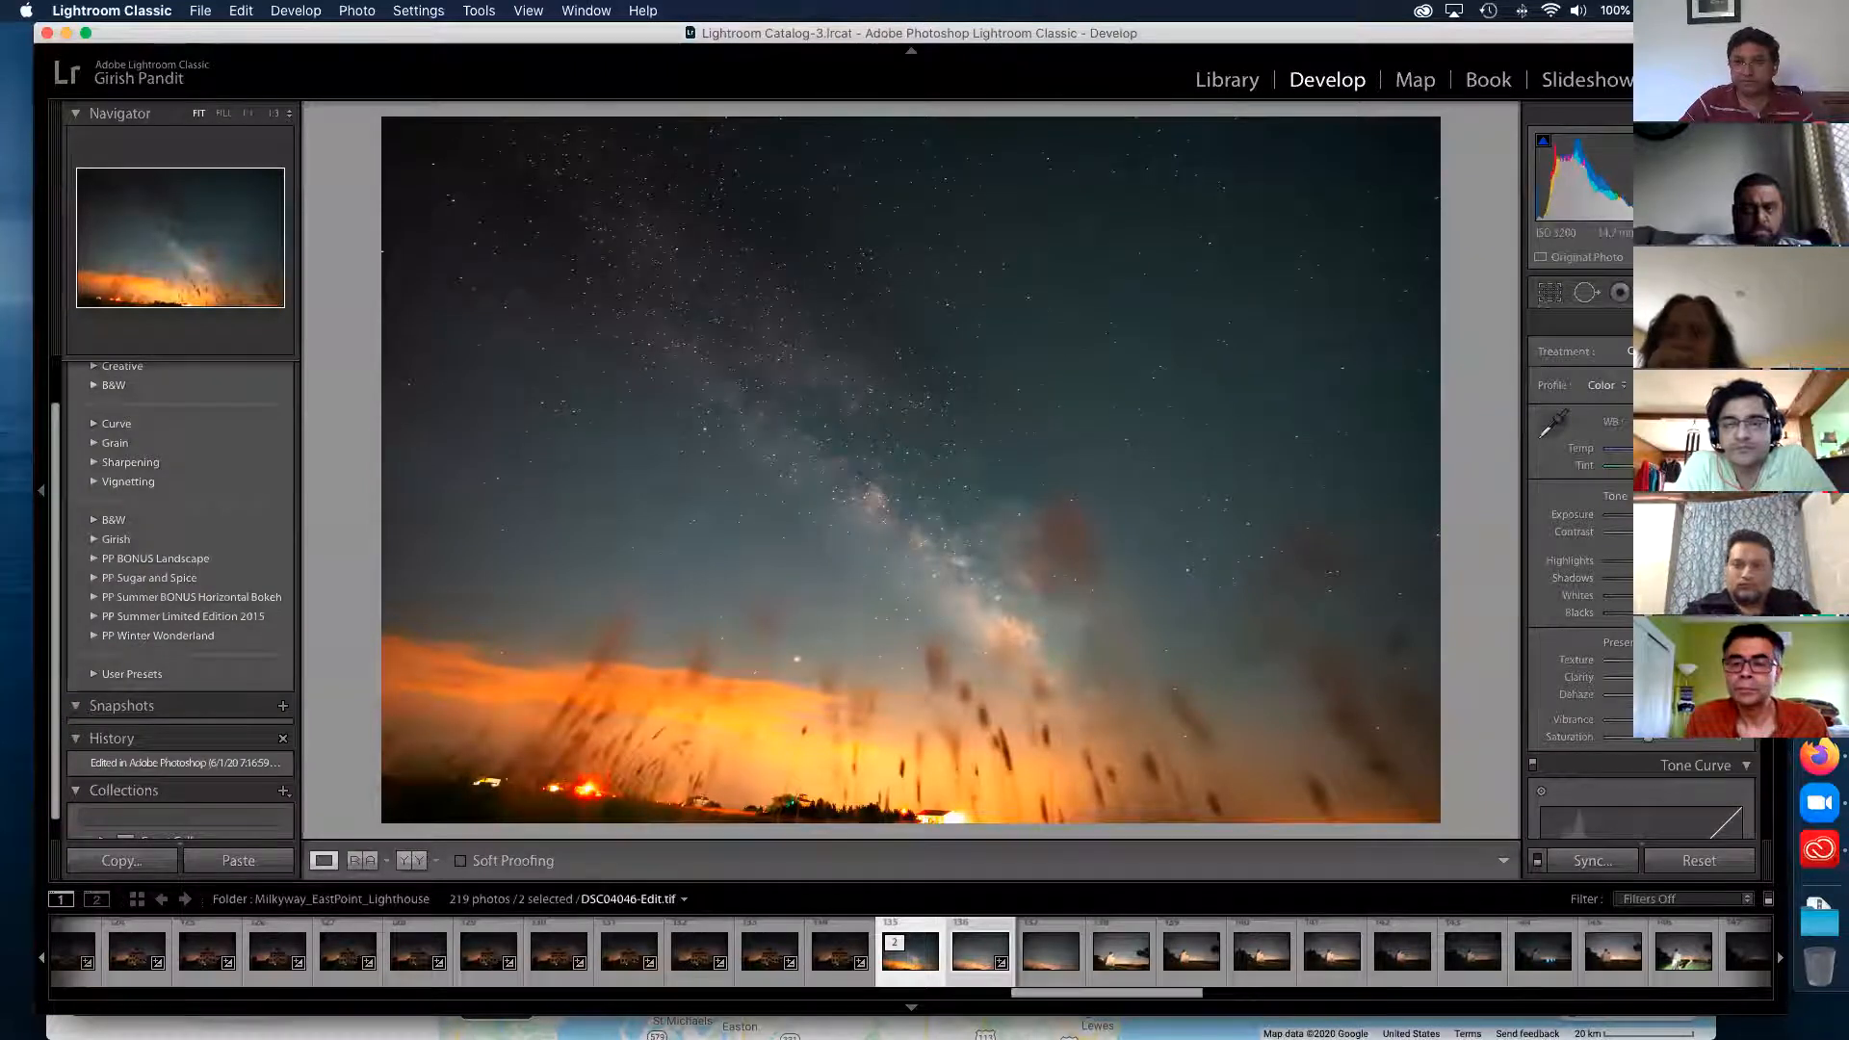
scroll(1638, 530, down, 5)
scroll(1611, 607, down, 4)
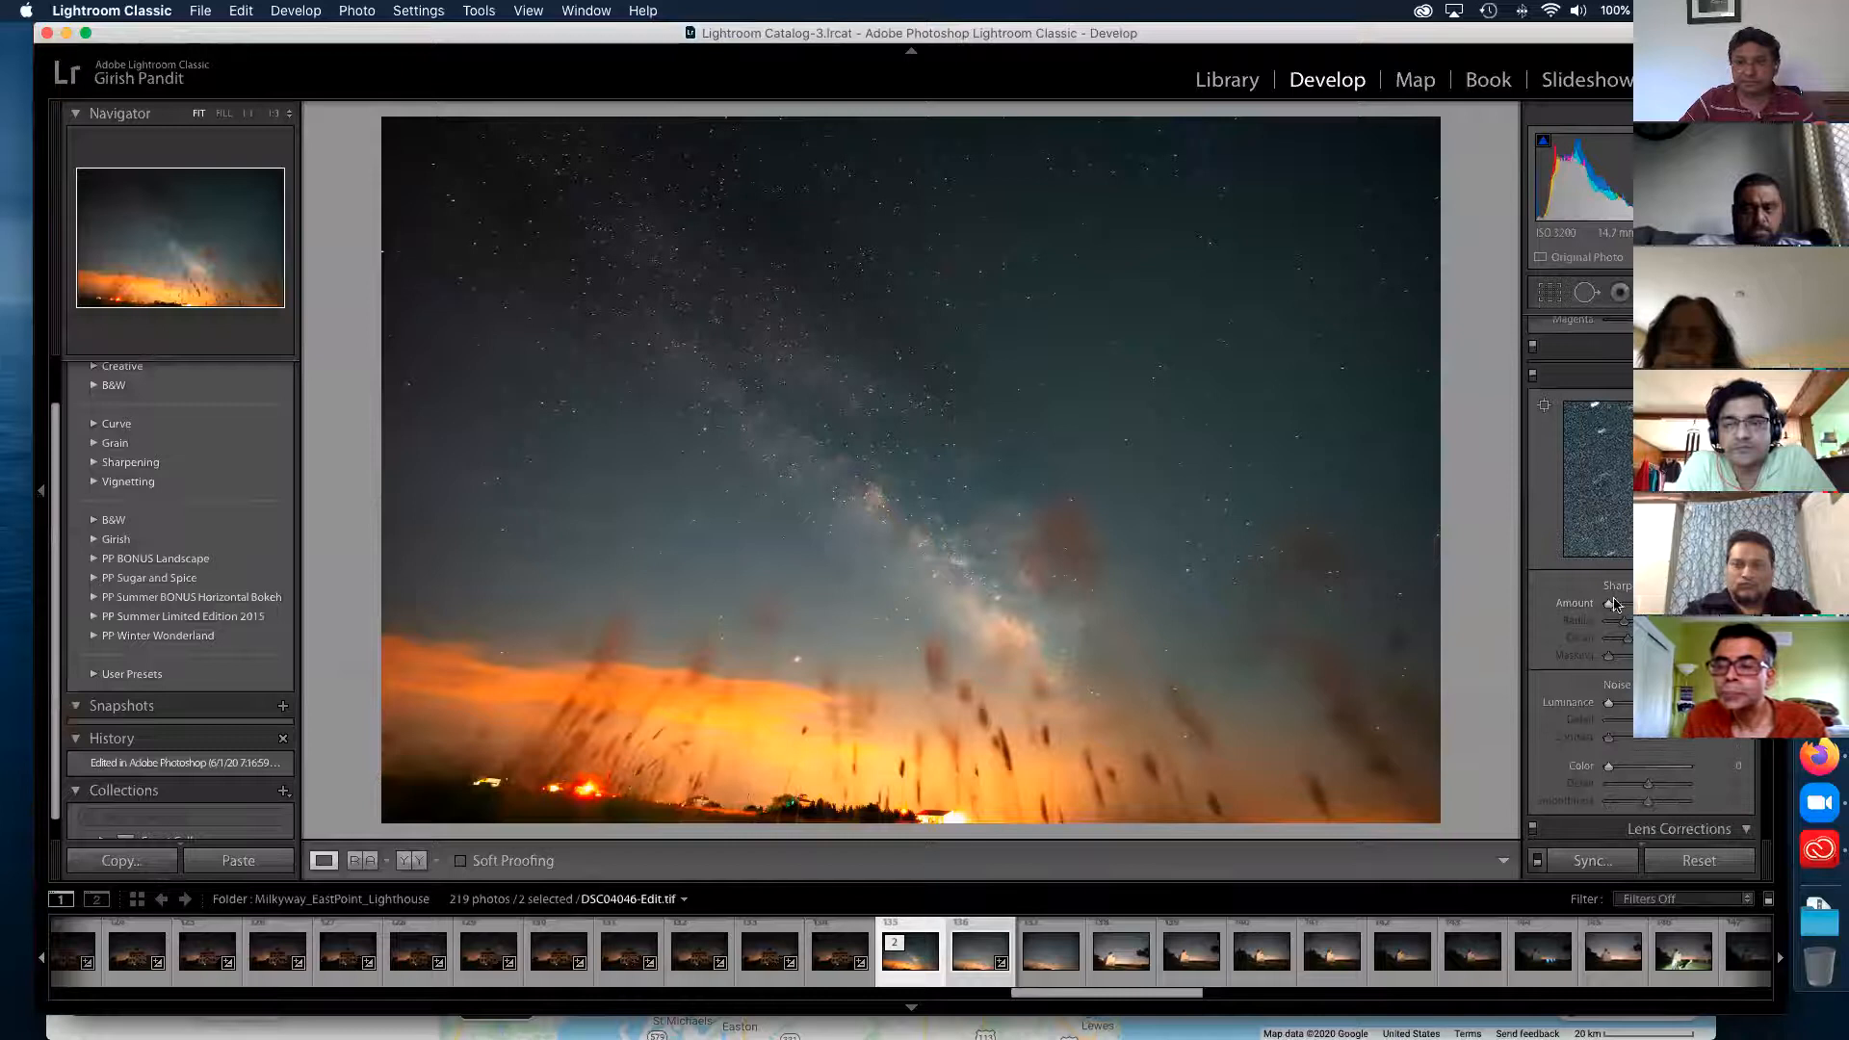
drag(1610, 603, 1627, 603)
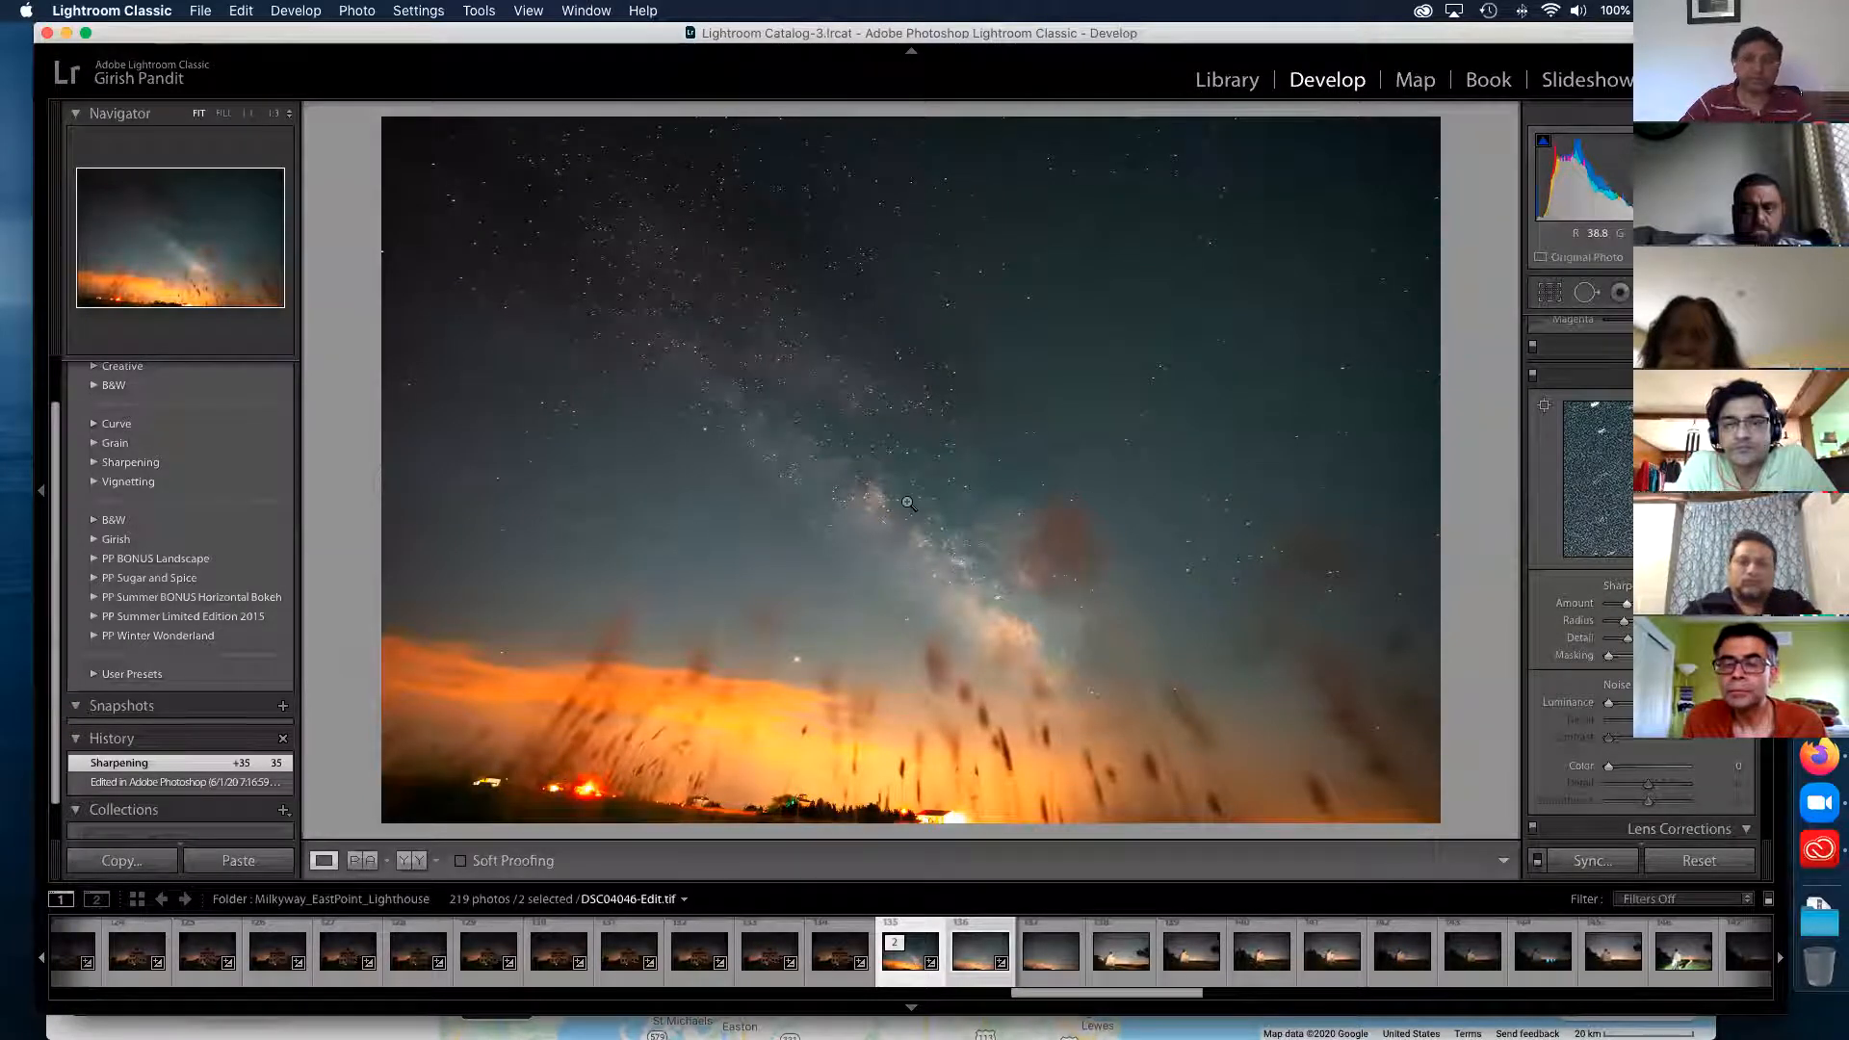
- Set the sharpening radius to 3.0 and the detail to 100, checking the effect in the grayscale preview
key(alt)
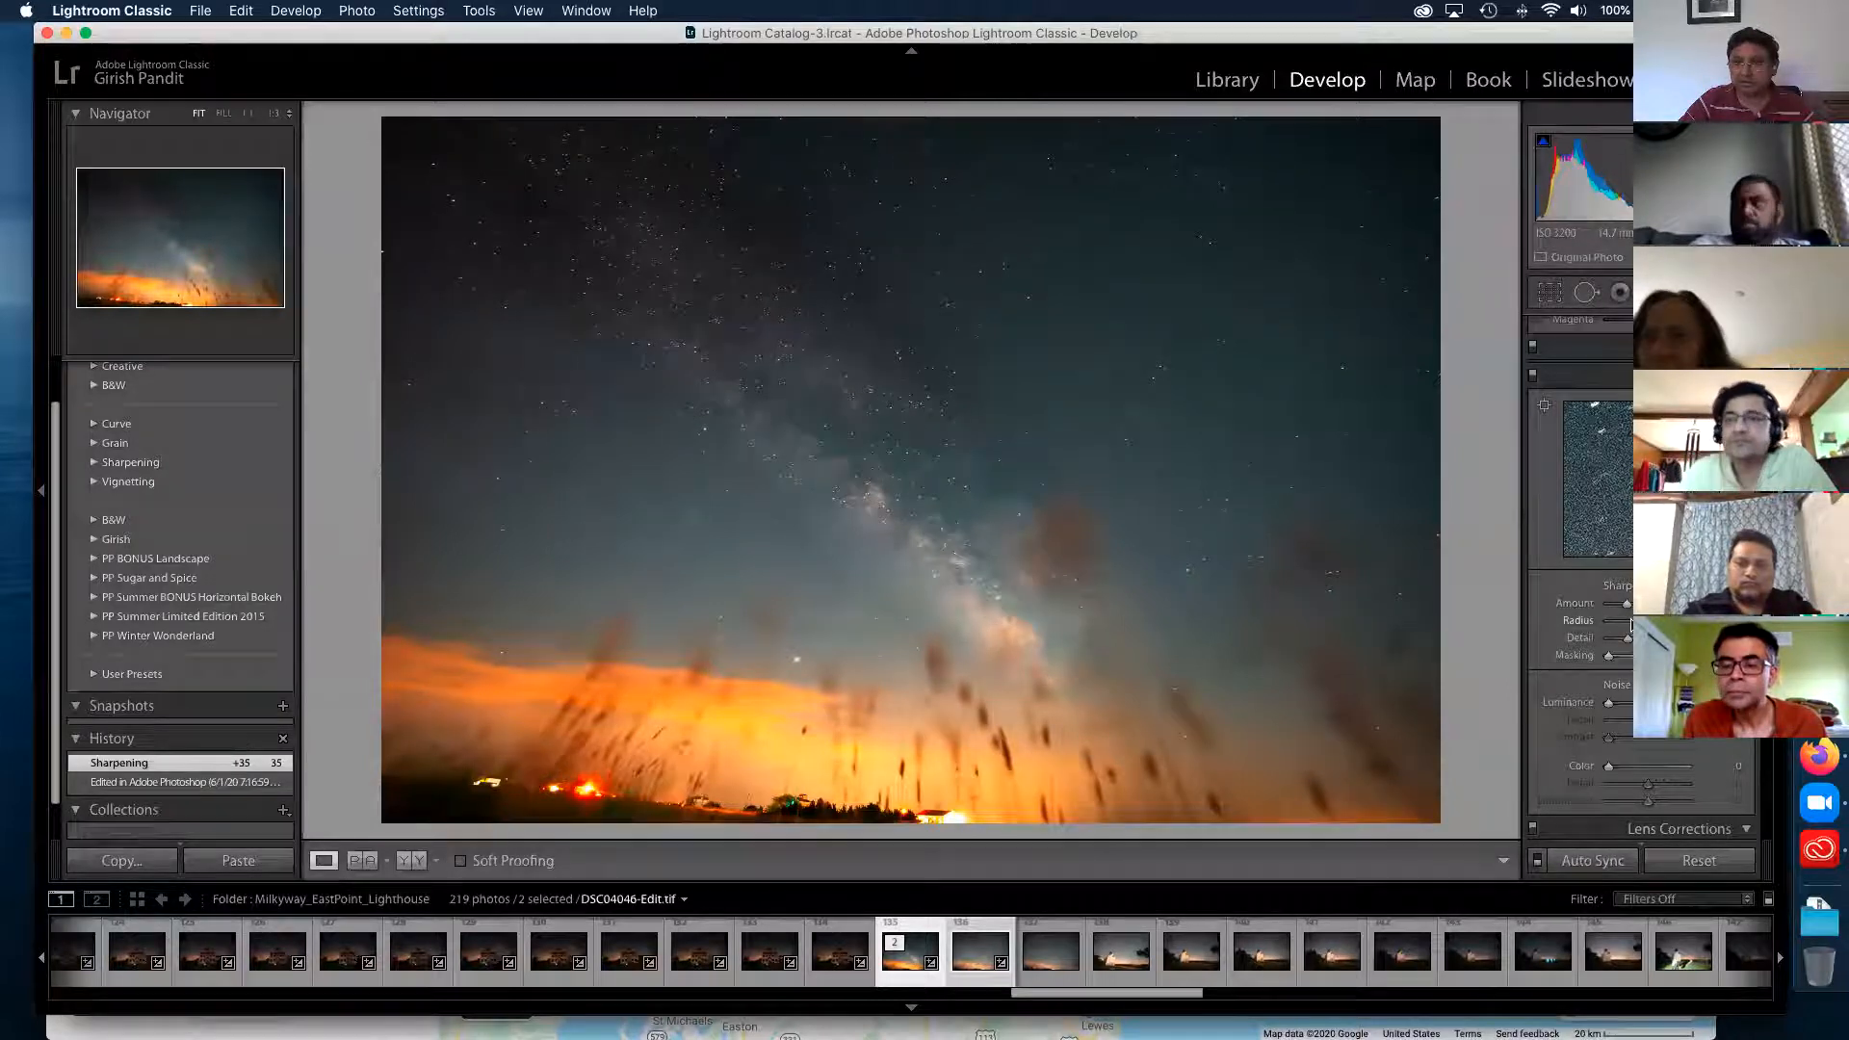
drag(1631, 624, 1634, 624)
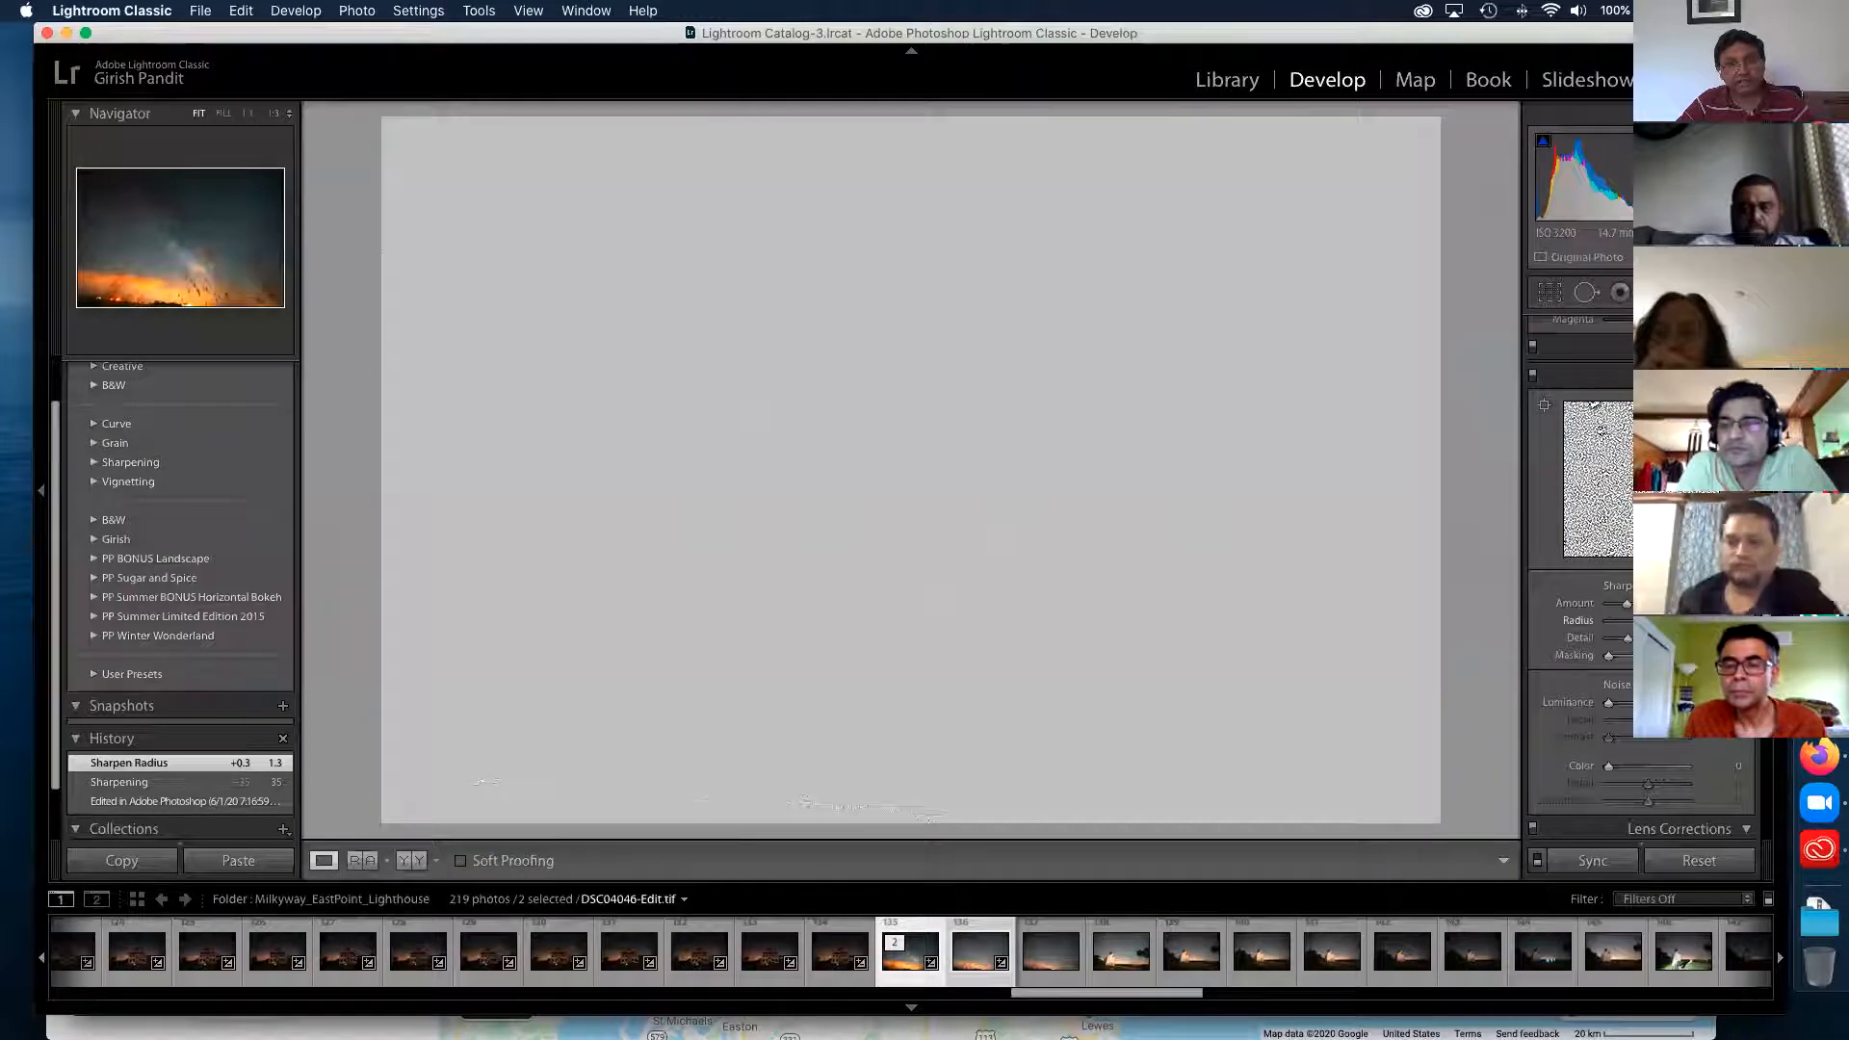
drag(1635, 621, 1692, 620)
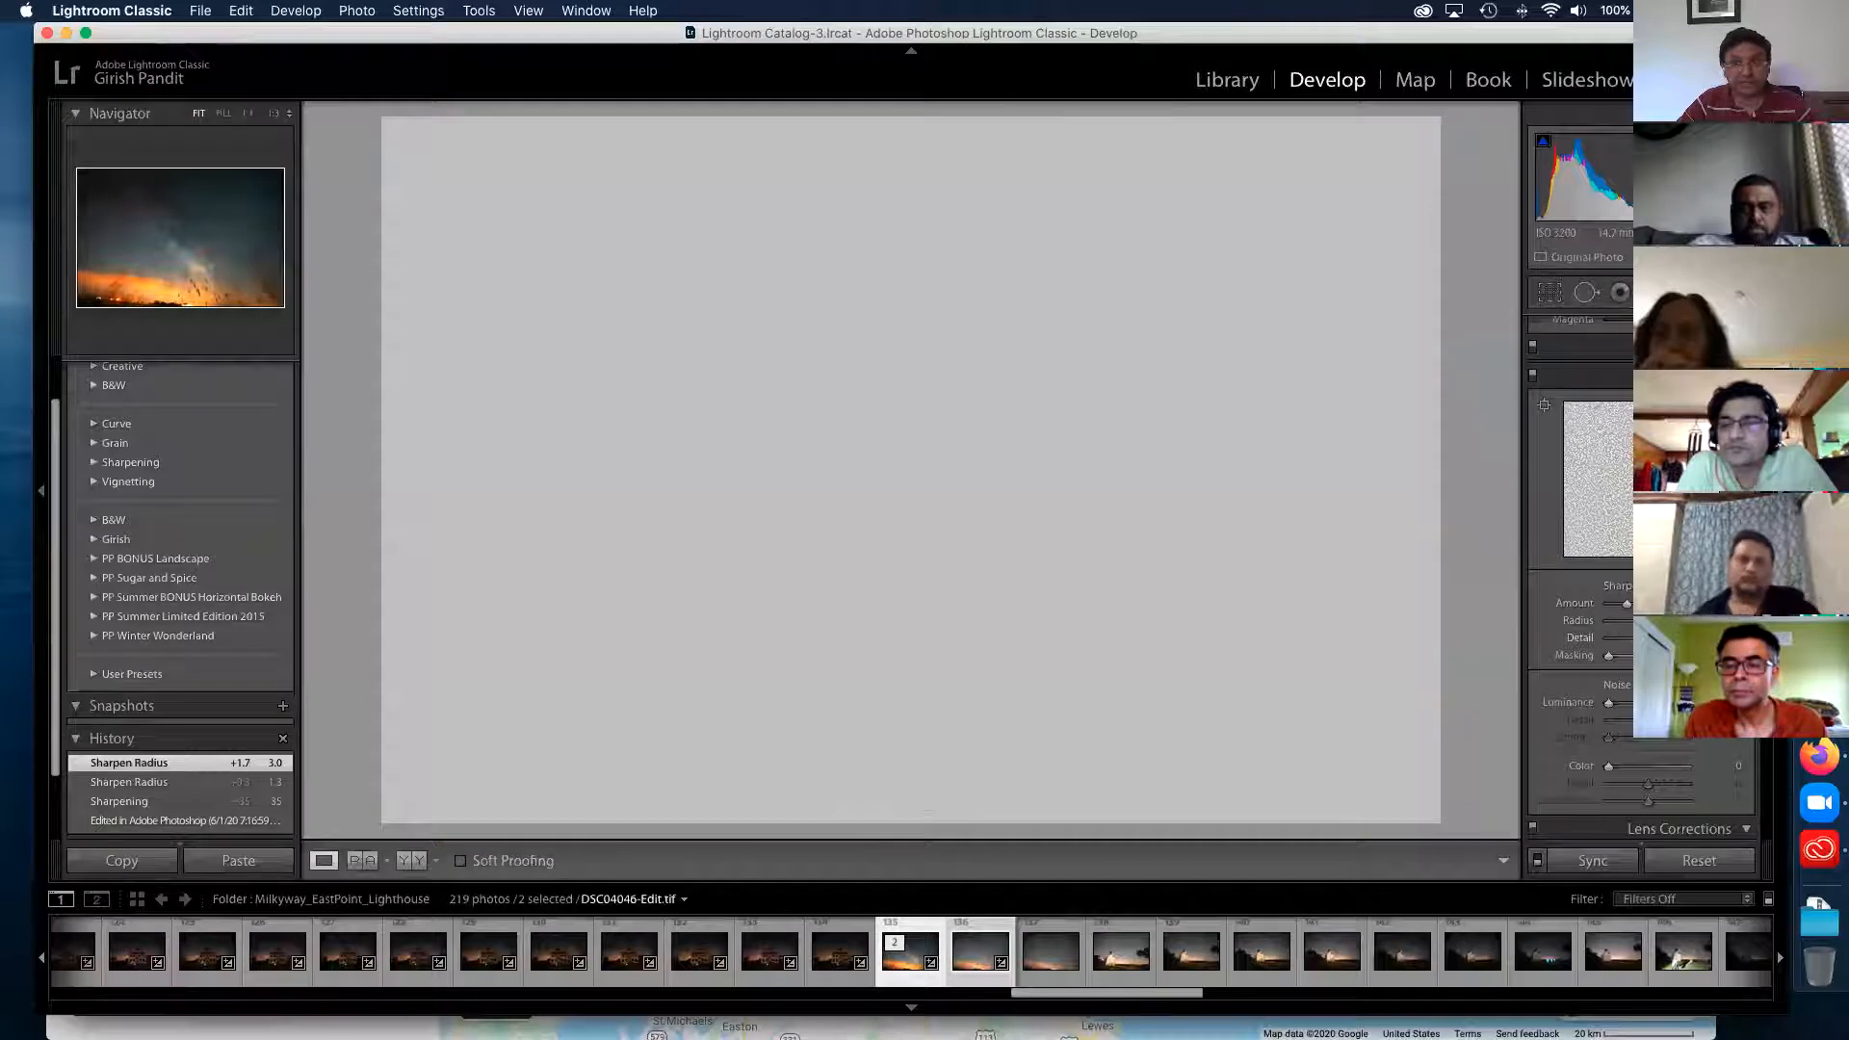
drag(1685, 638, 1692, 638)
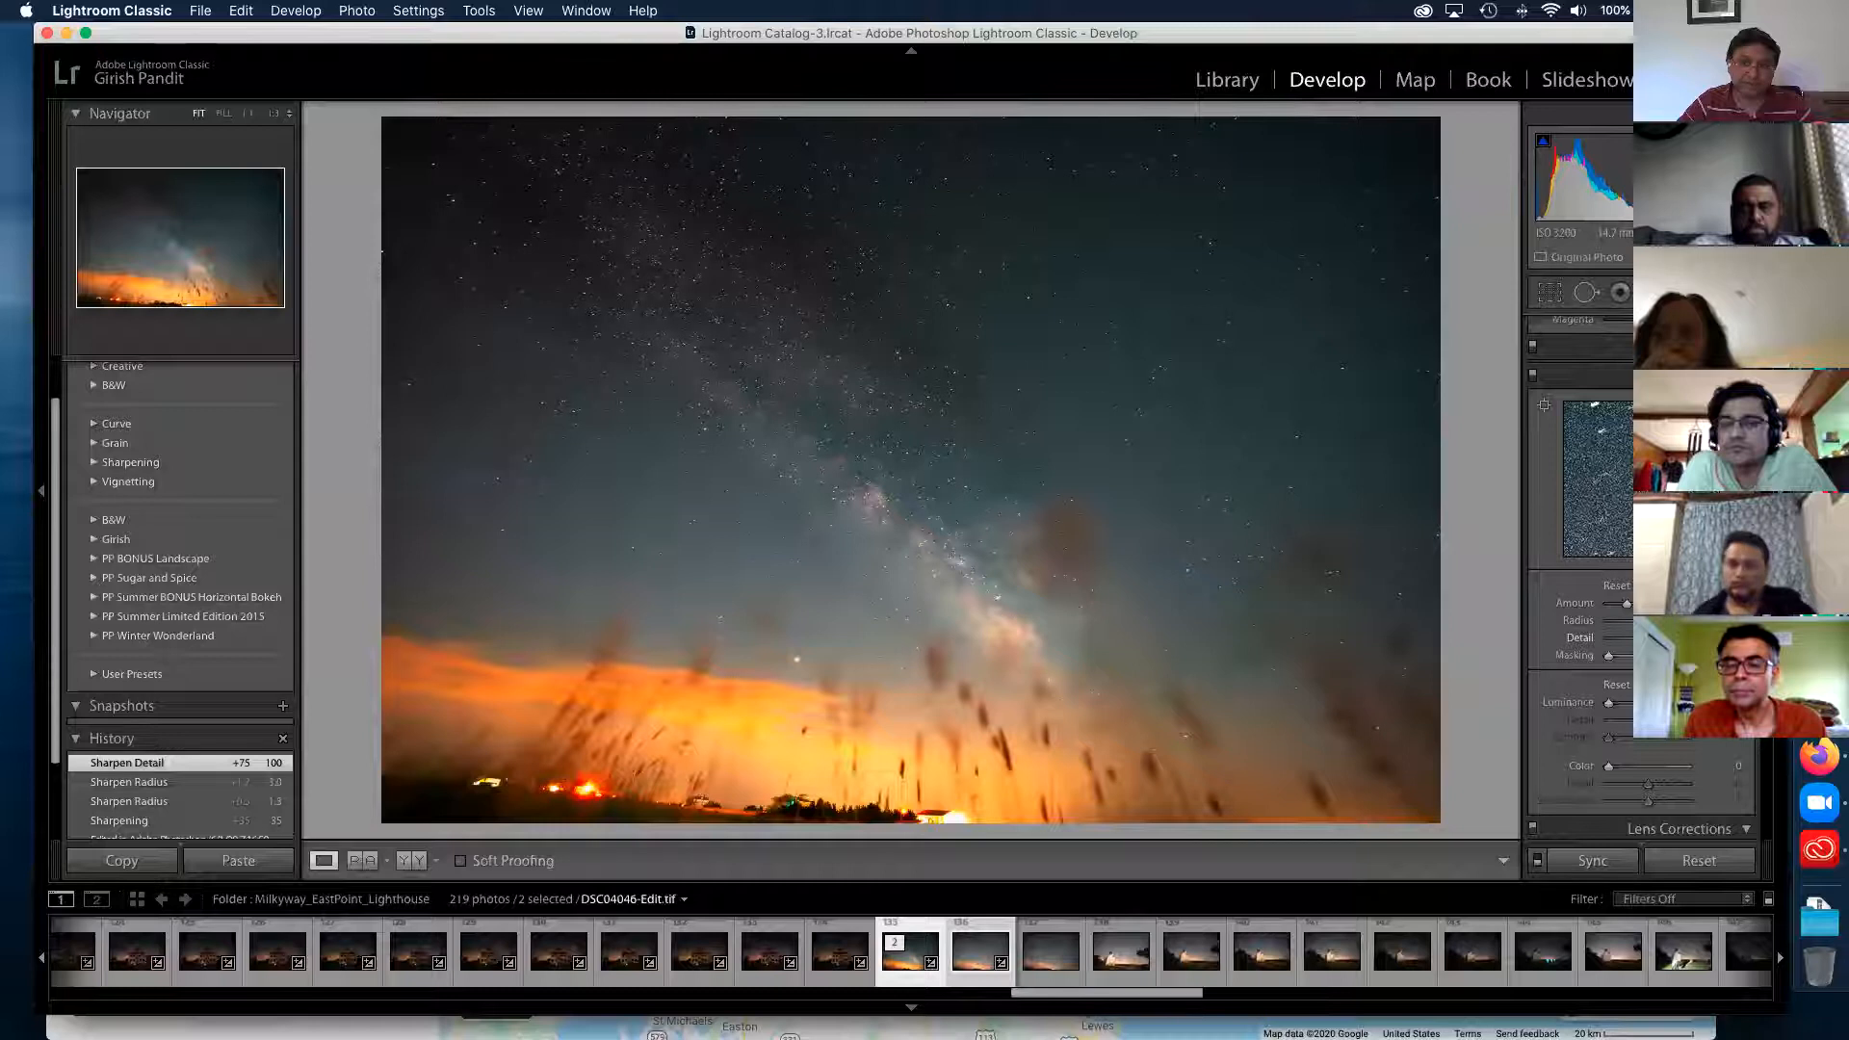
alt+click(1692, 637)
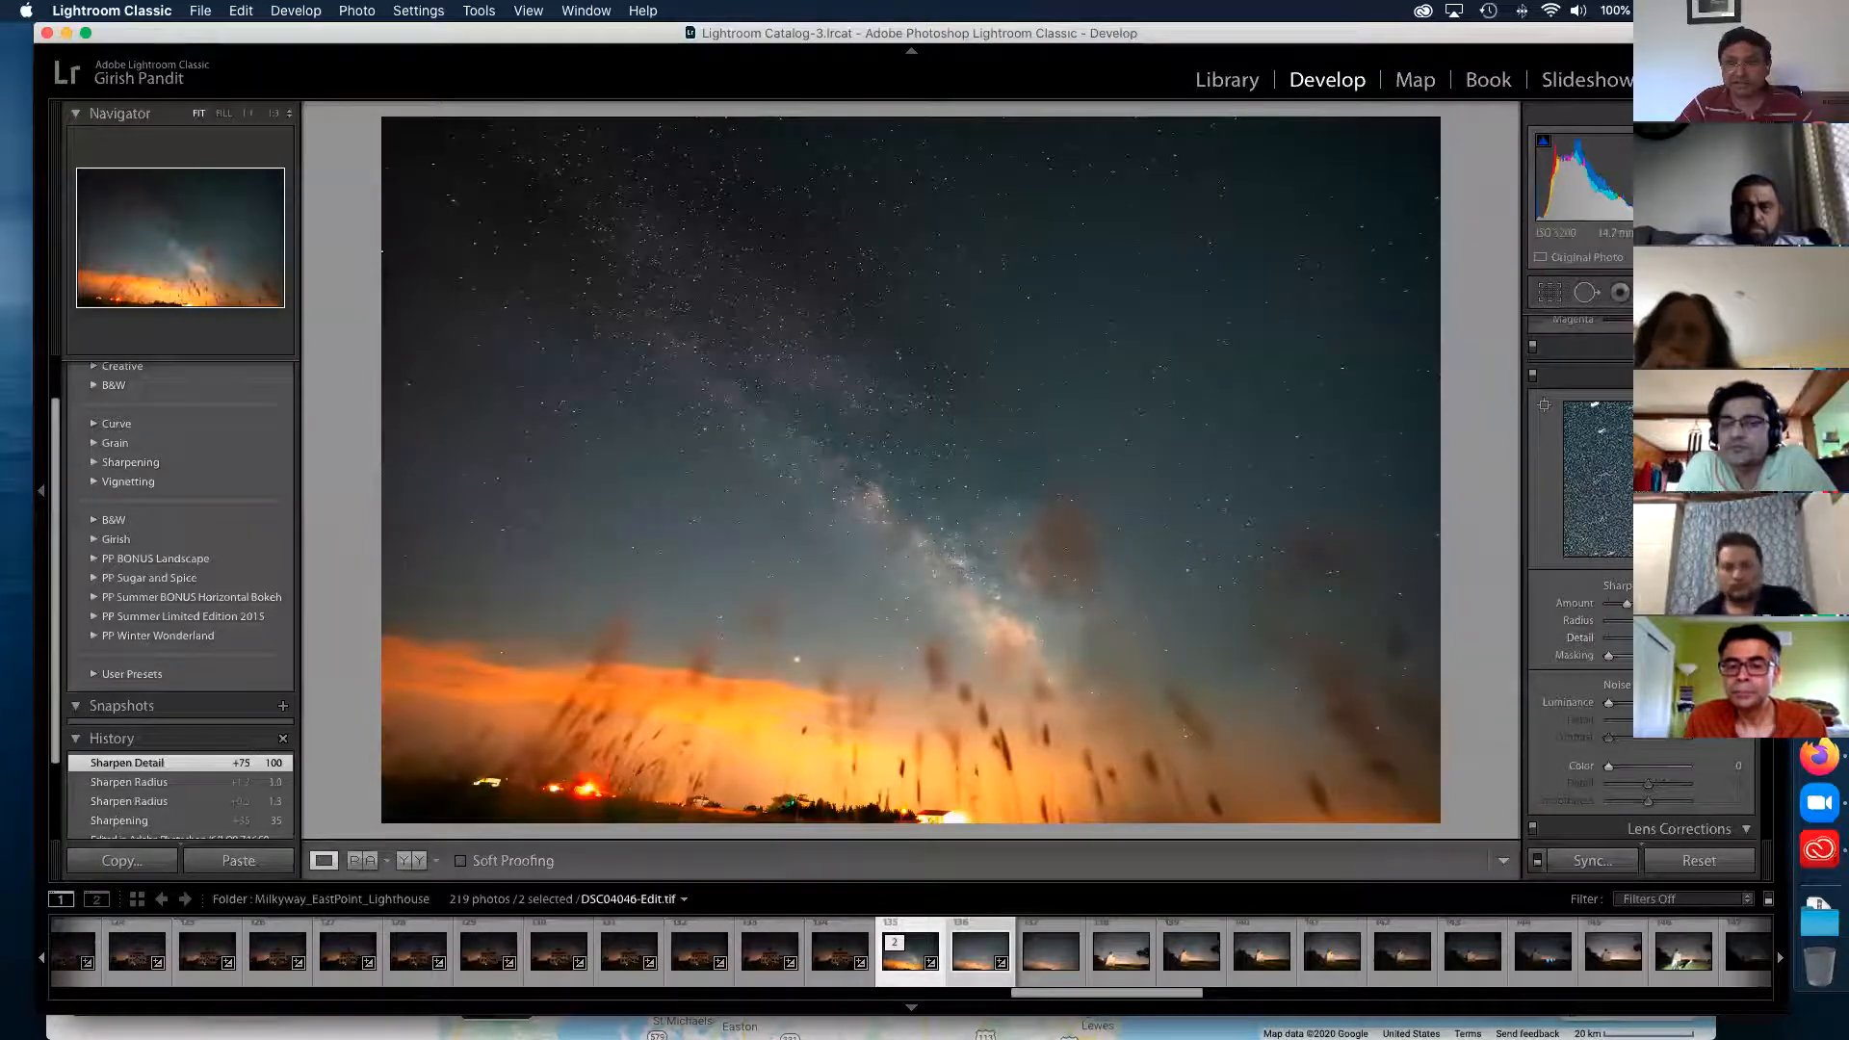
alt+click(1693, 638)
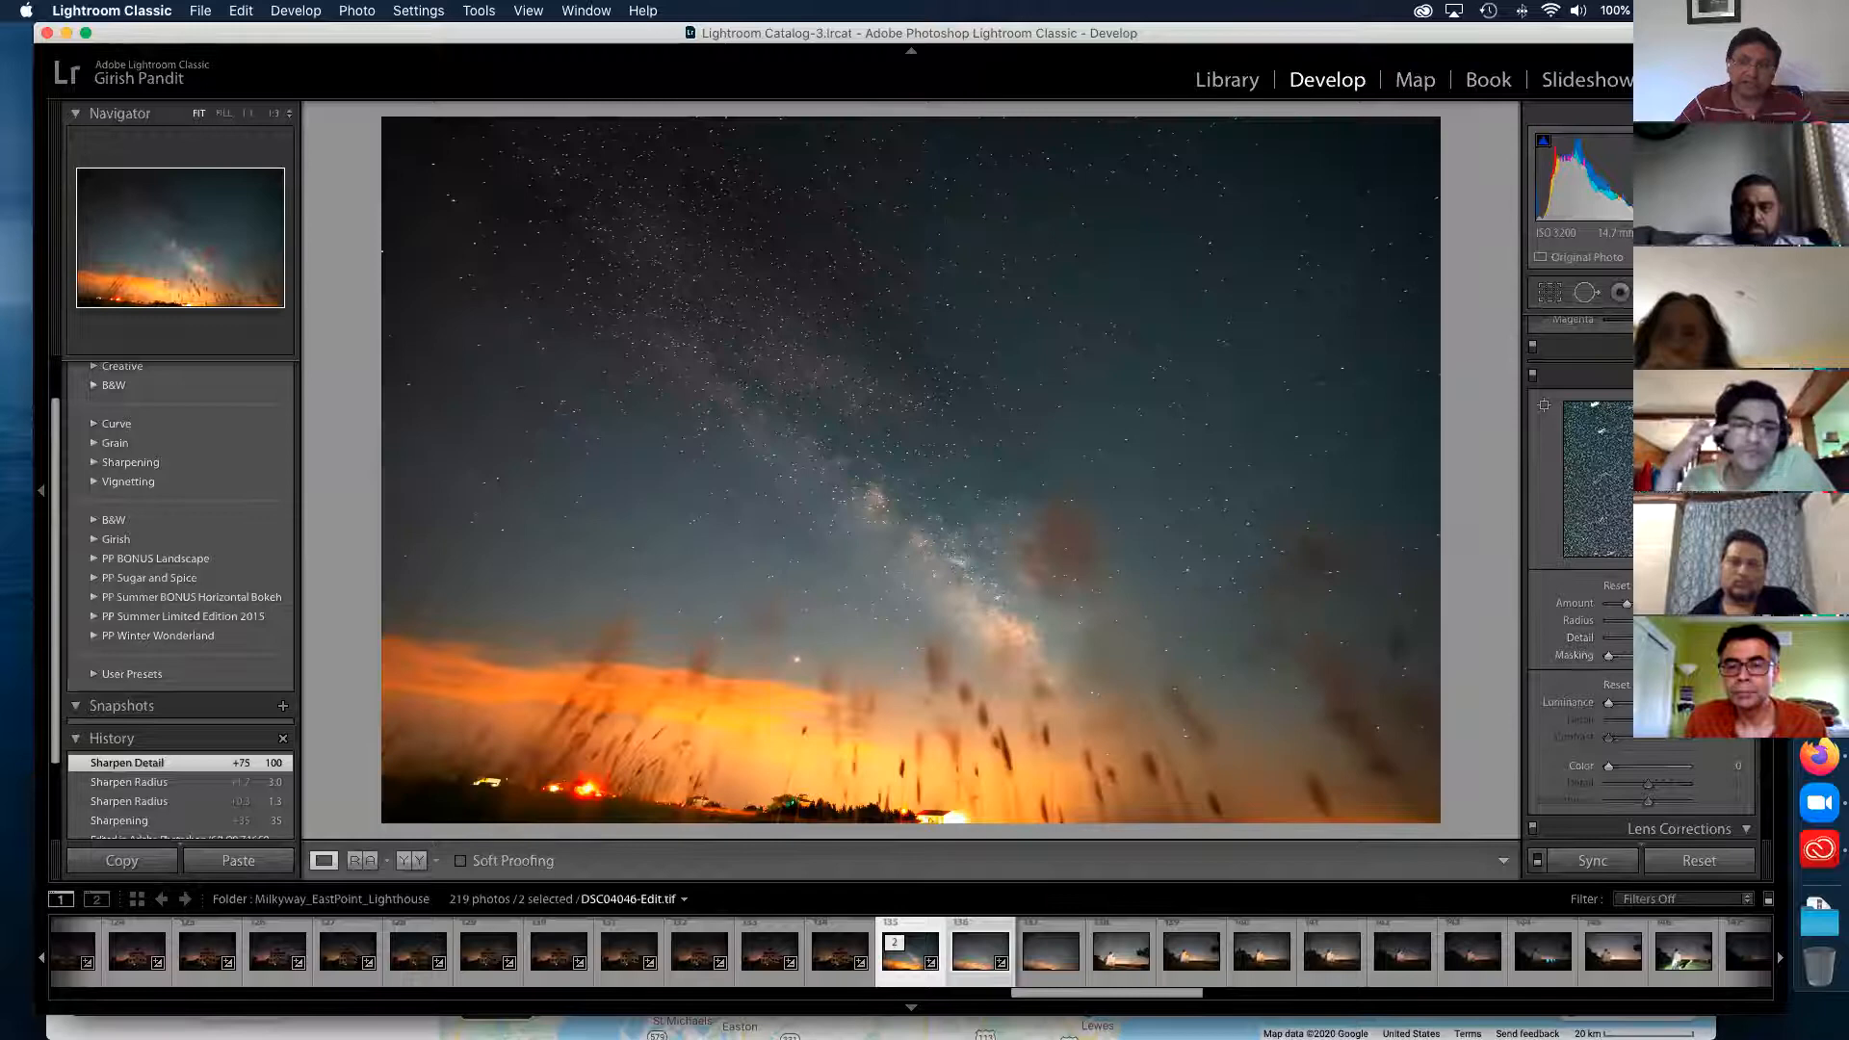
- Set the sharpening masking to 74 using the mask preview, and set luminance noise reduction to 49
drag(1609, 655, 1692, 655)
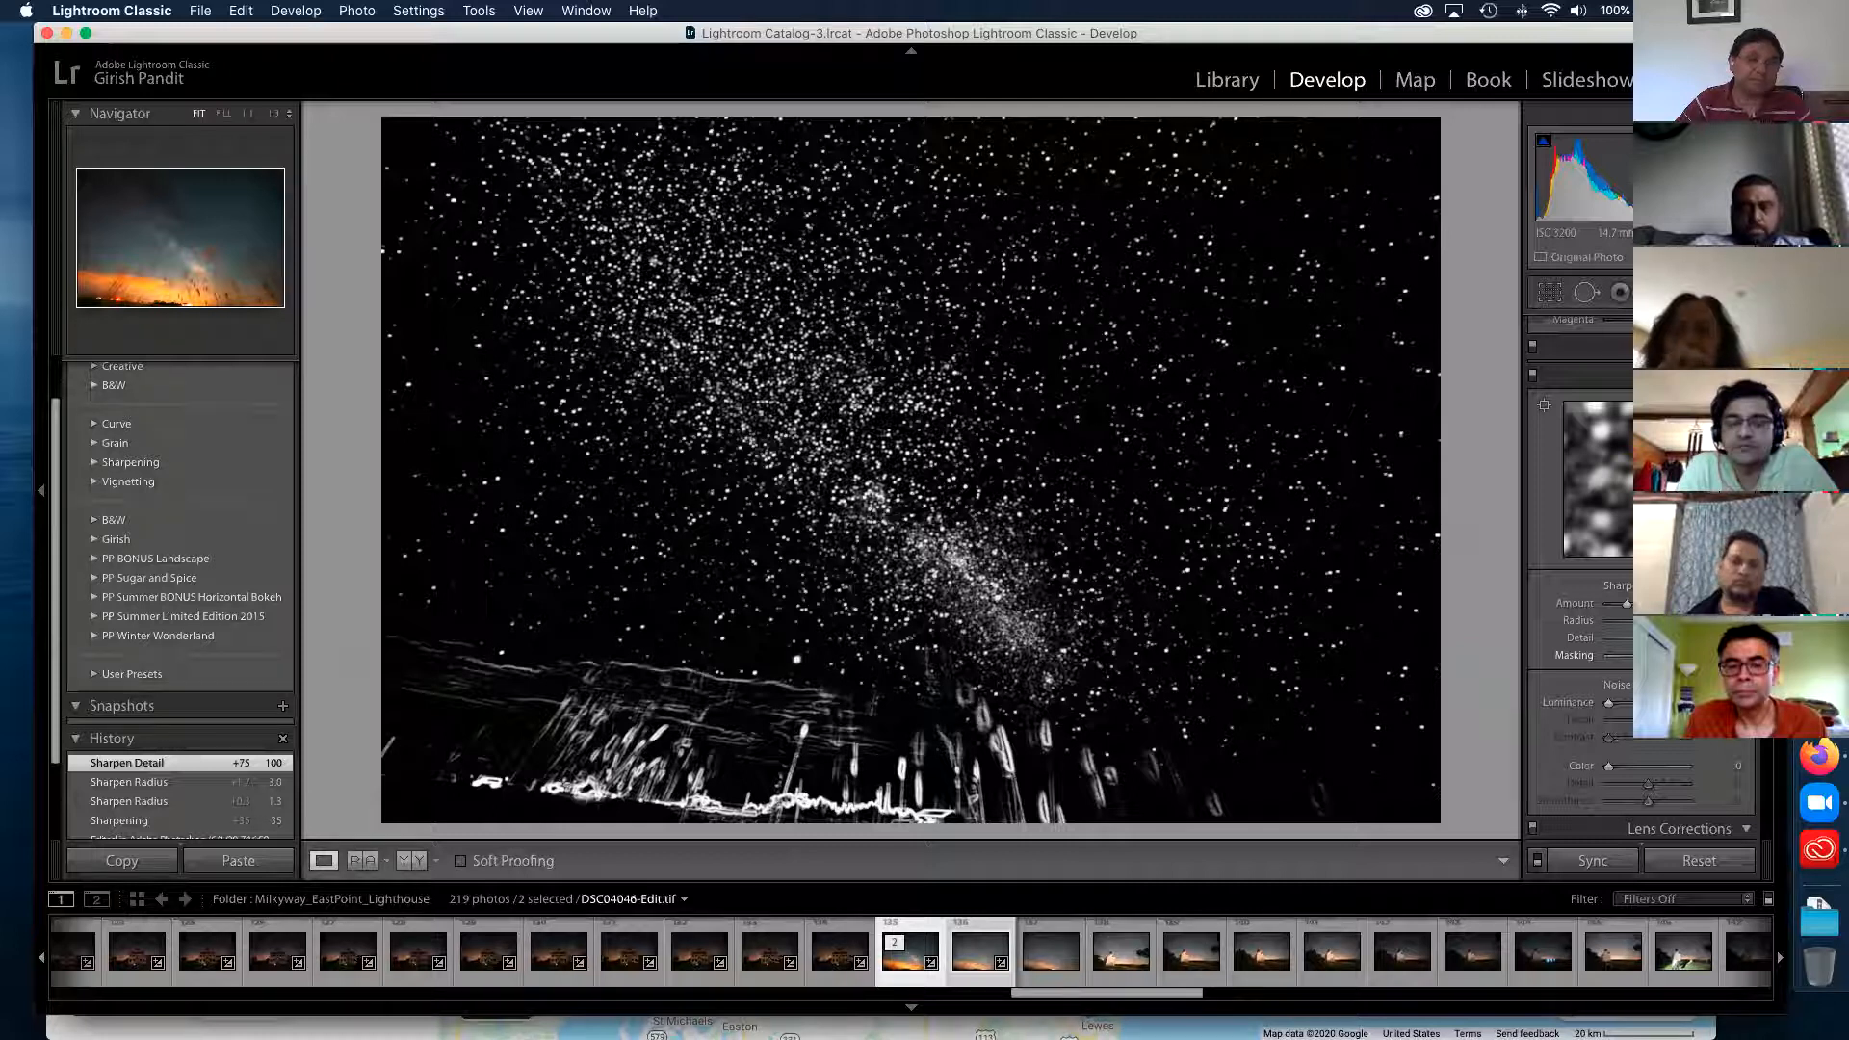
drag(1670, 655, 1670, 655)
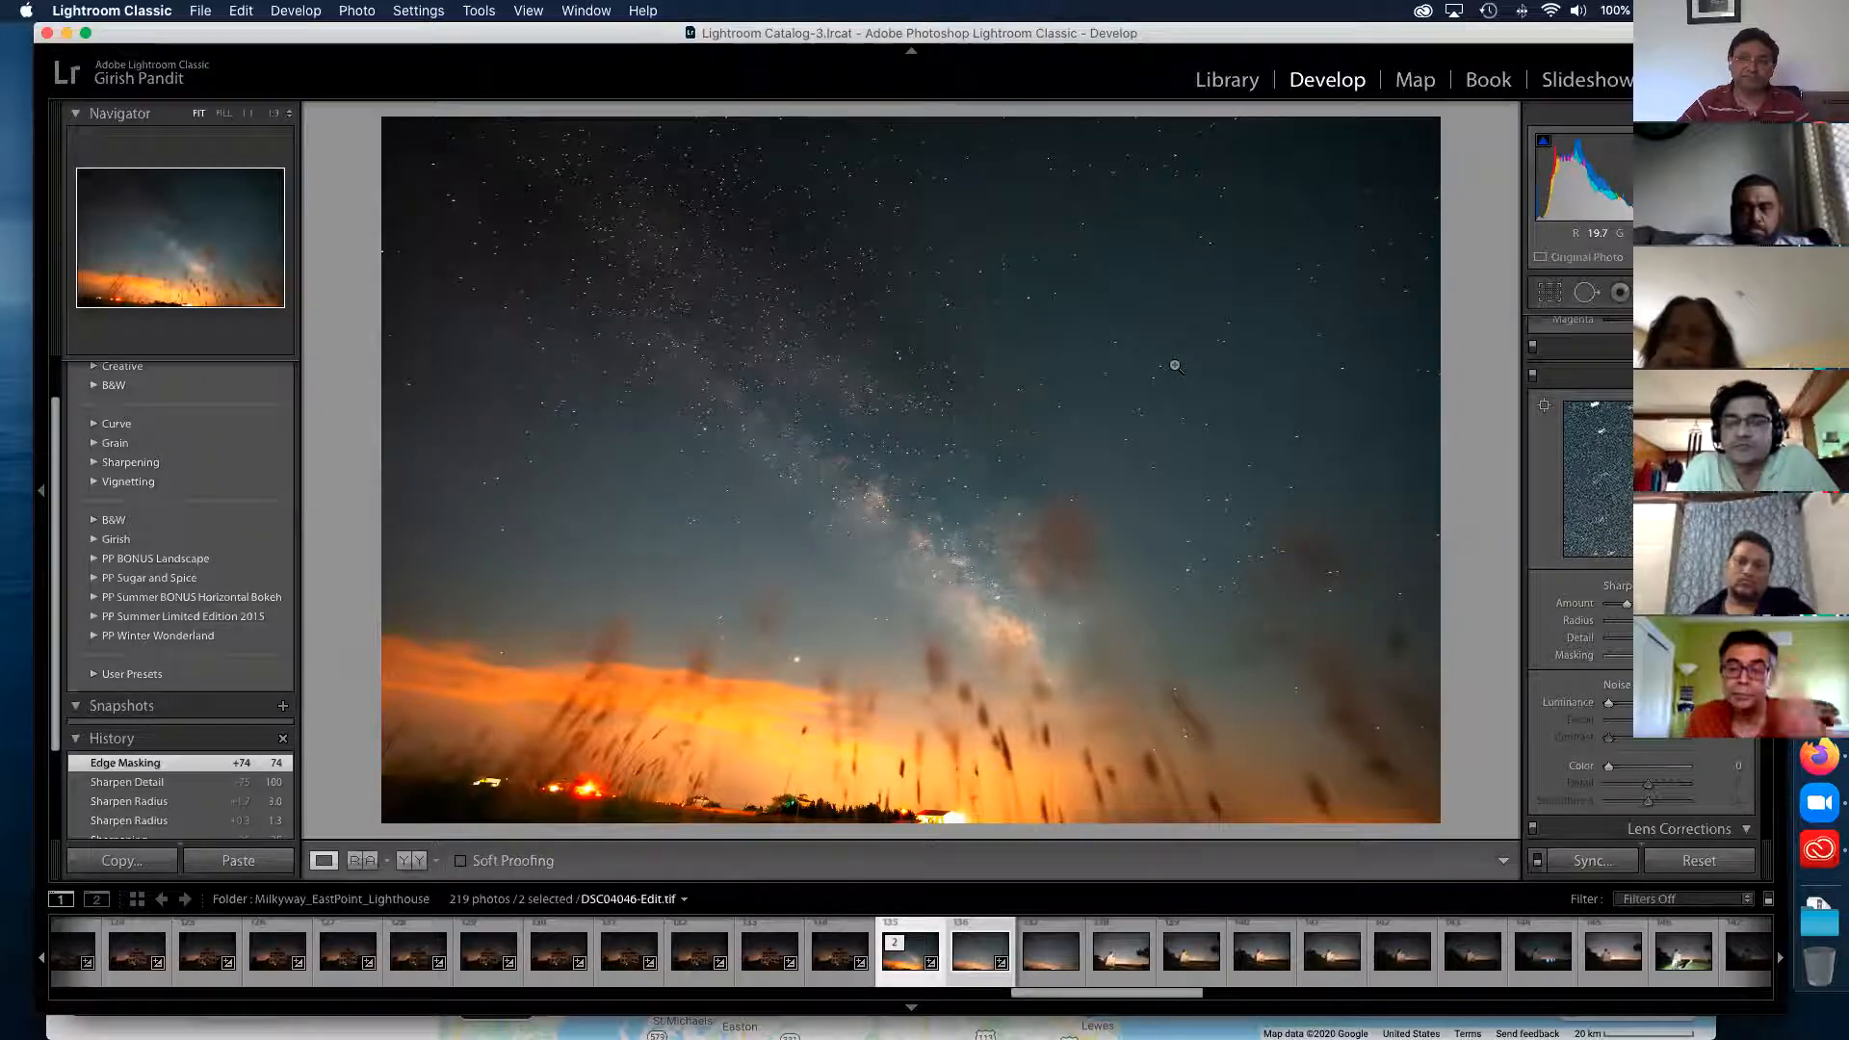
drag(1609, 702, 1651, 703)
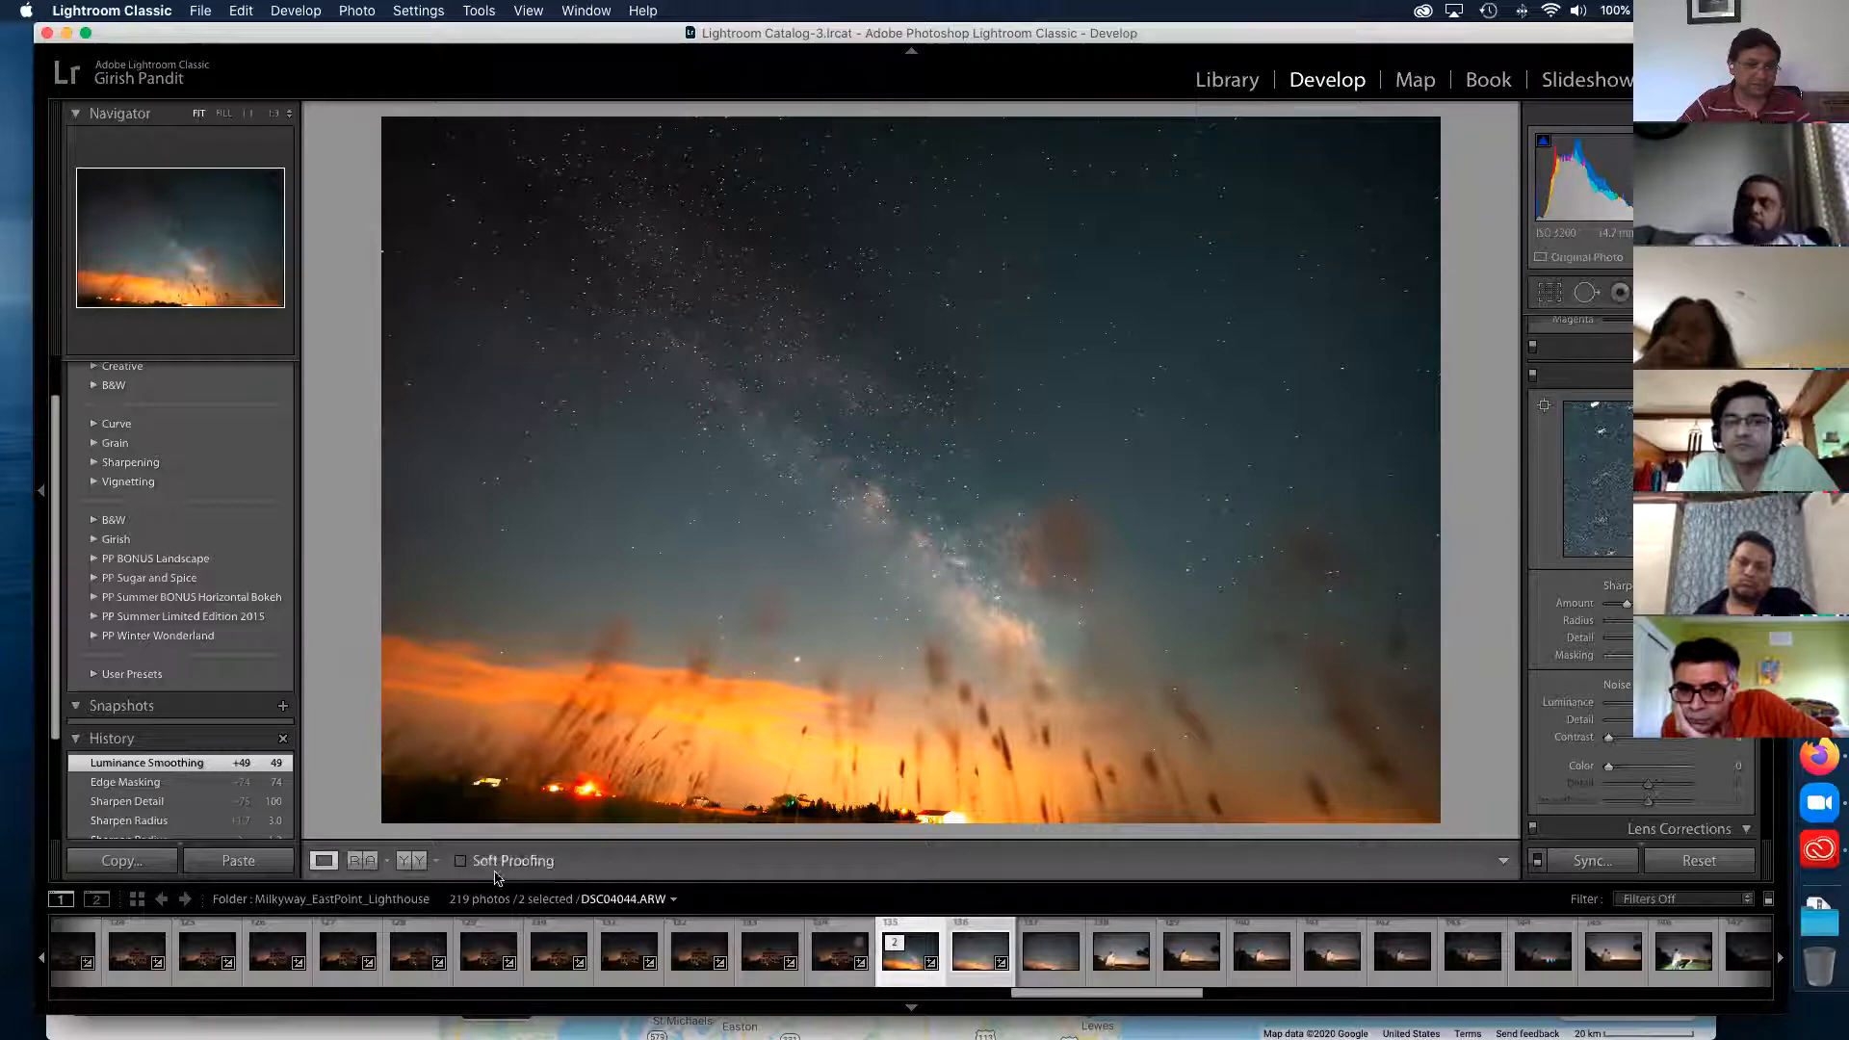
- Compare the sharpened and noise-reduced edit with the original photo side by side in the Library
click(1226, 80)
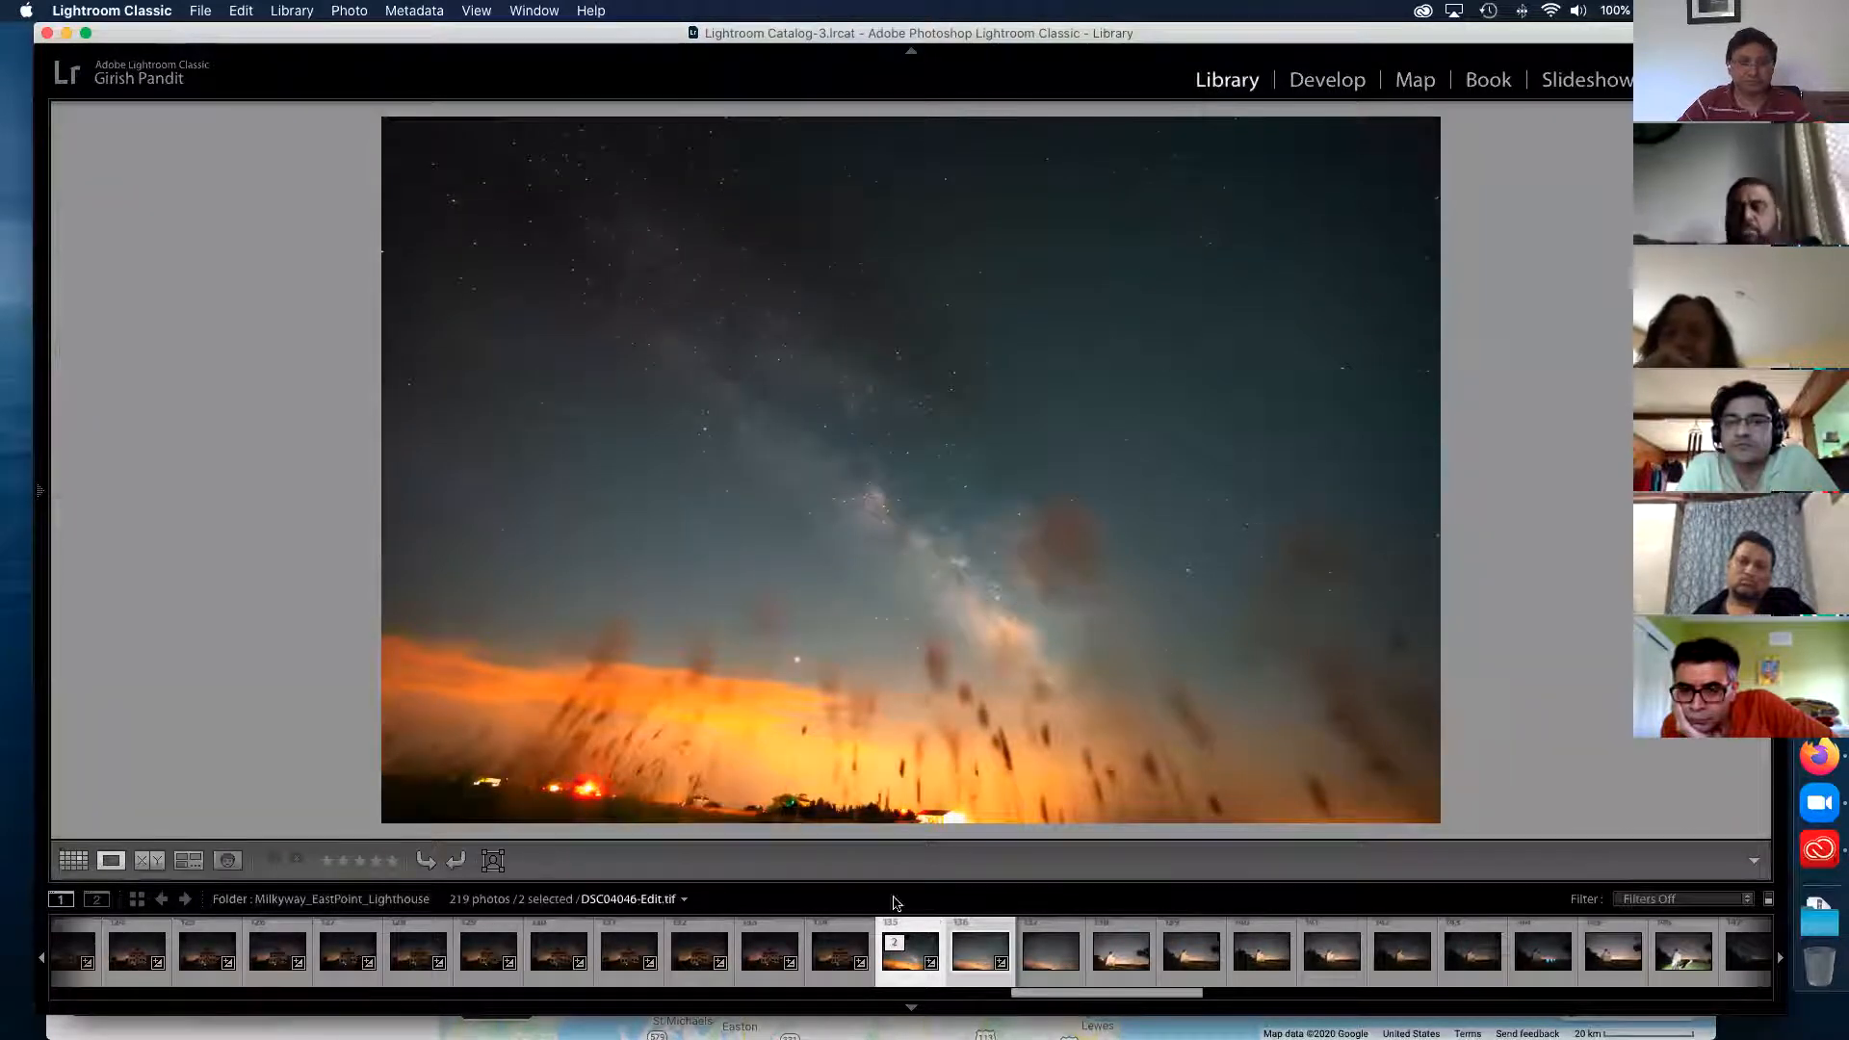
click(145, 860)
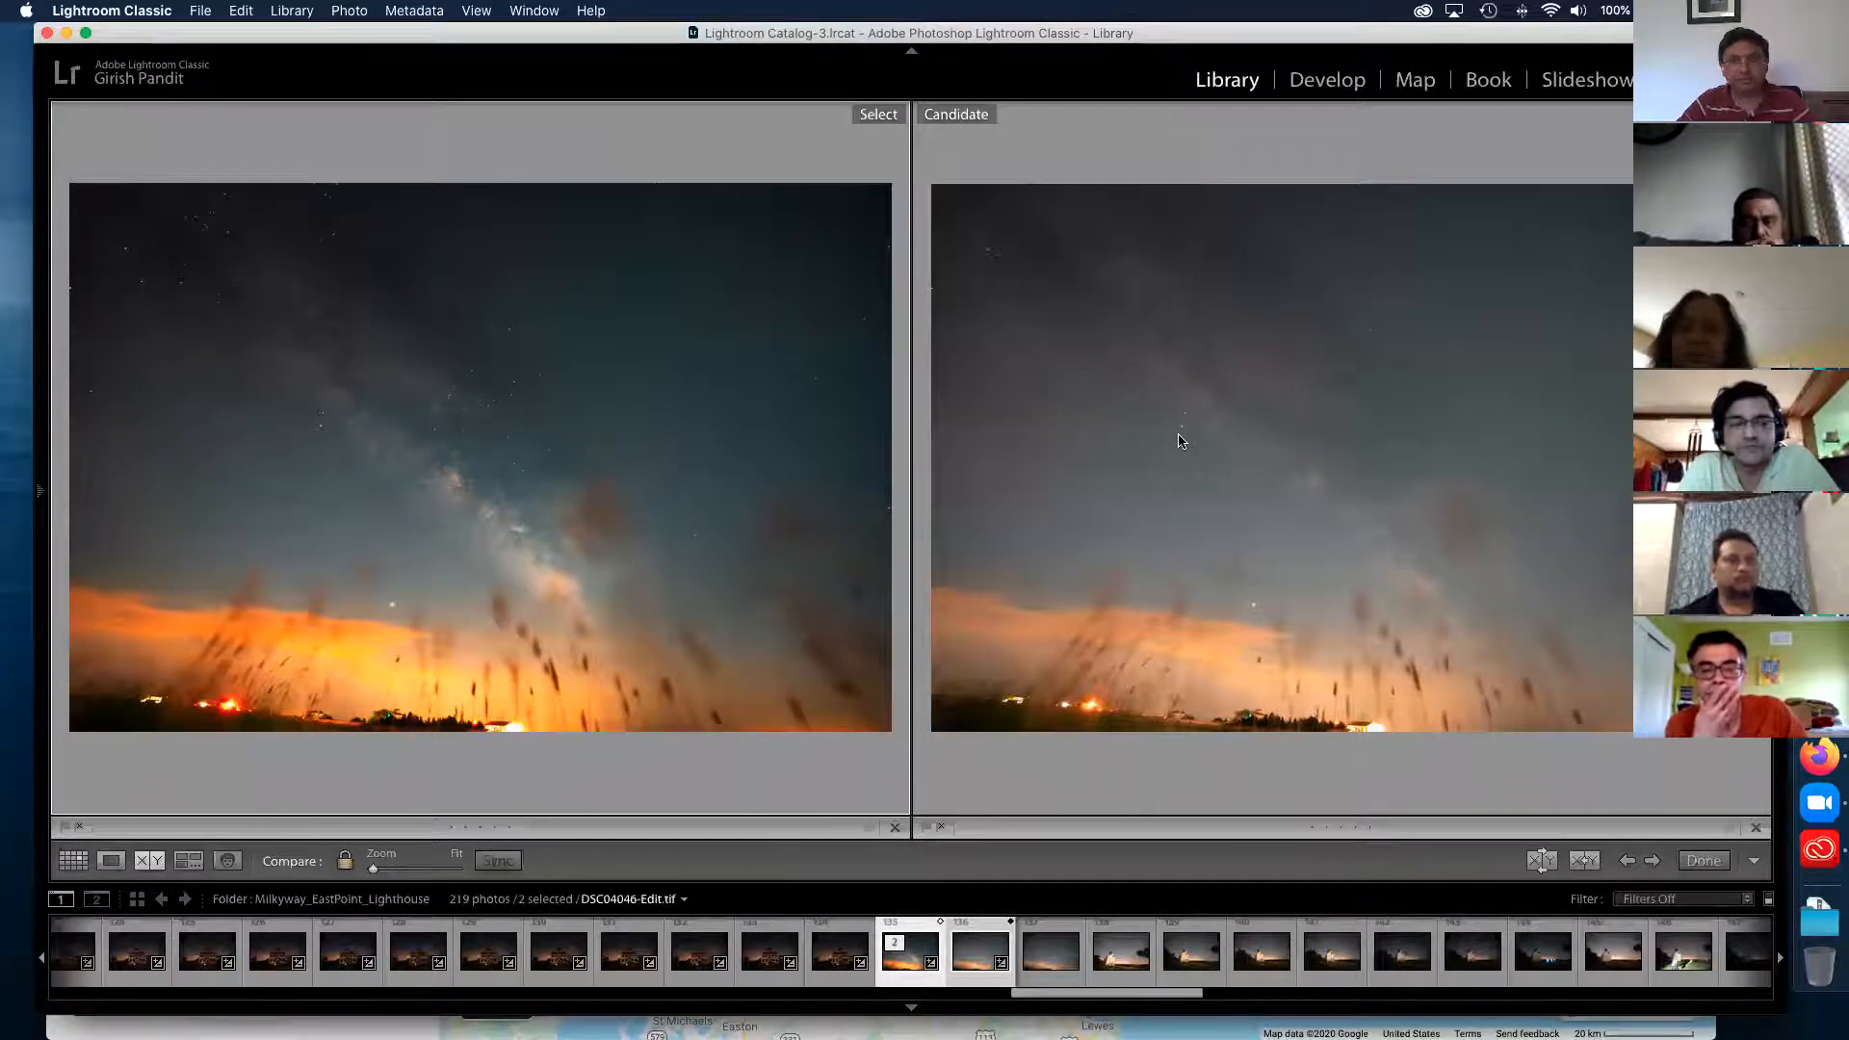
- Find the vertical lighthouse photo DSC04071.ARW in the Library grid and open it in the Develop module
key(g)
scroll(1223, 501, down, 3)
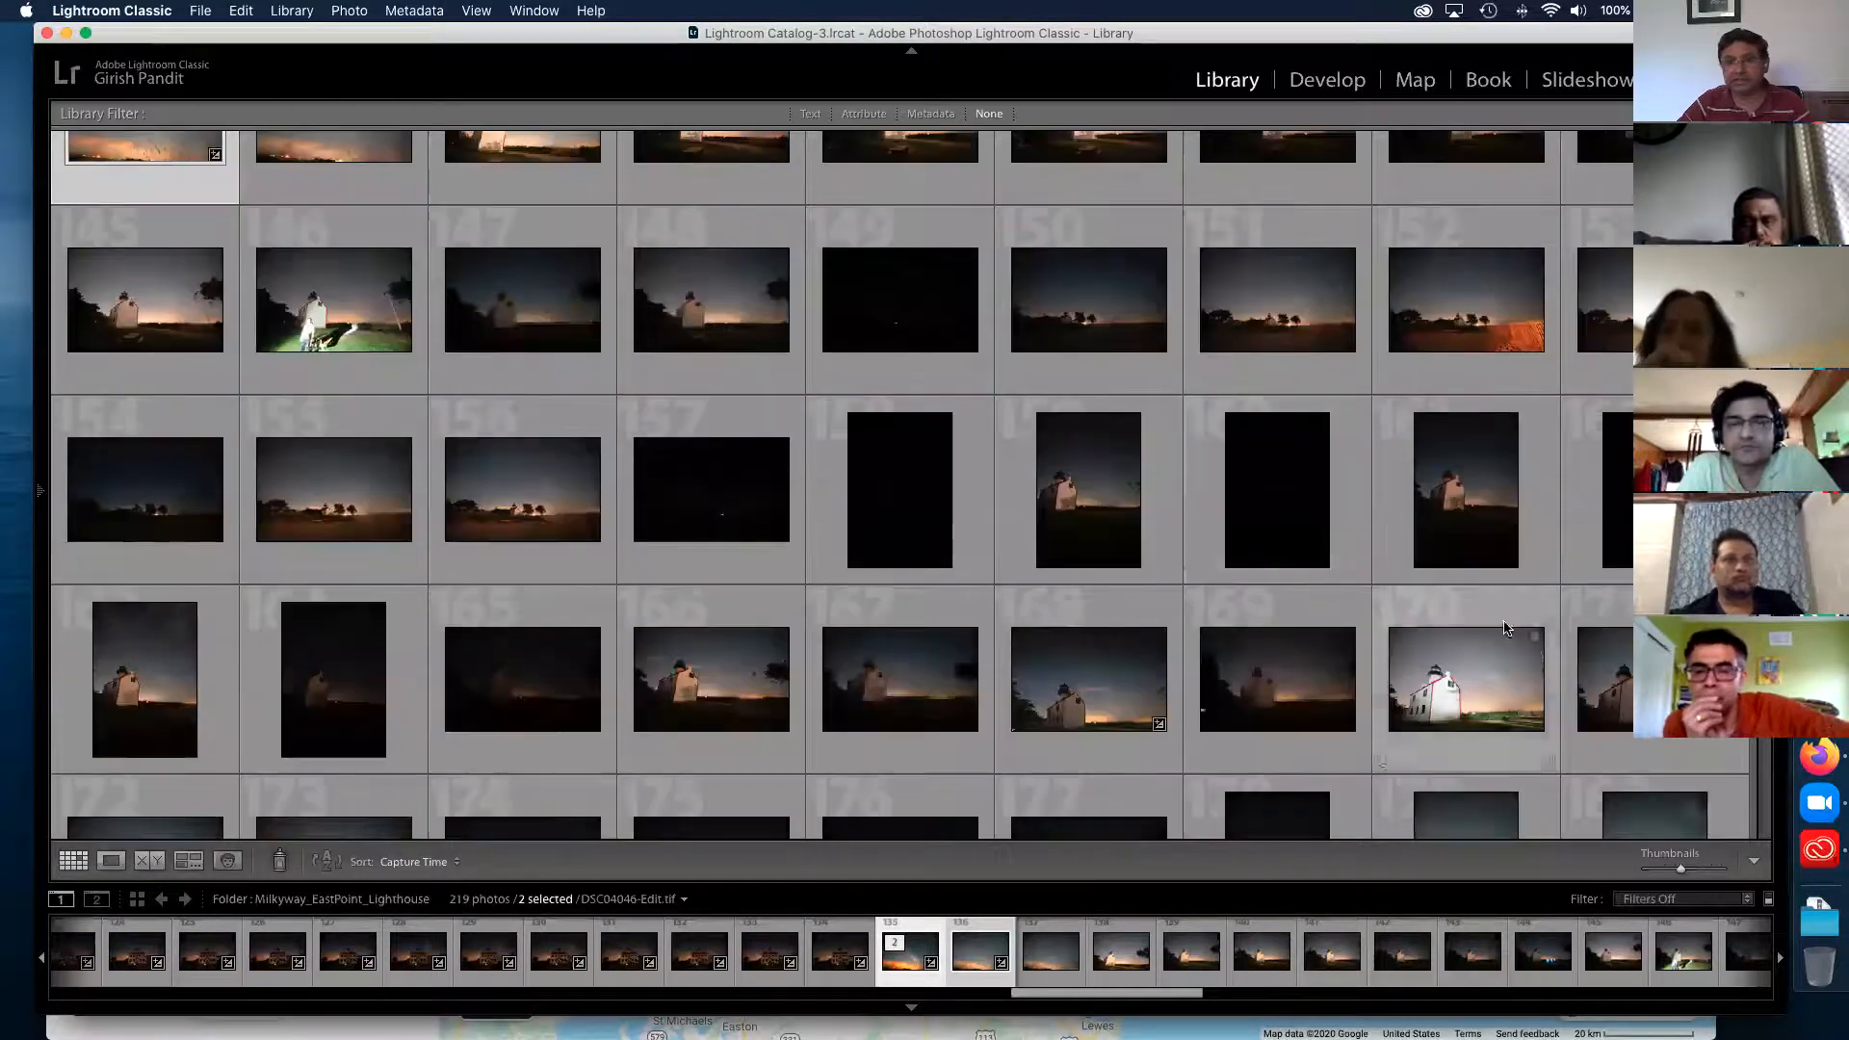
click(1325, 528)
click(1456, 500)
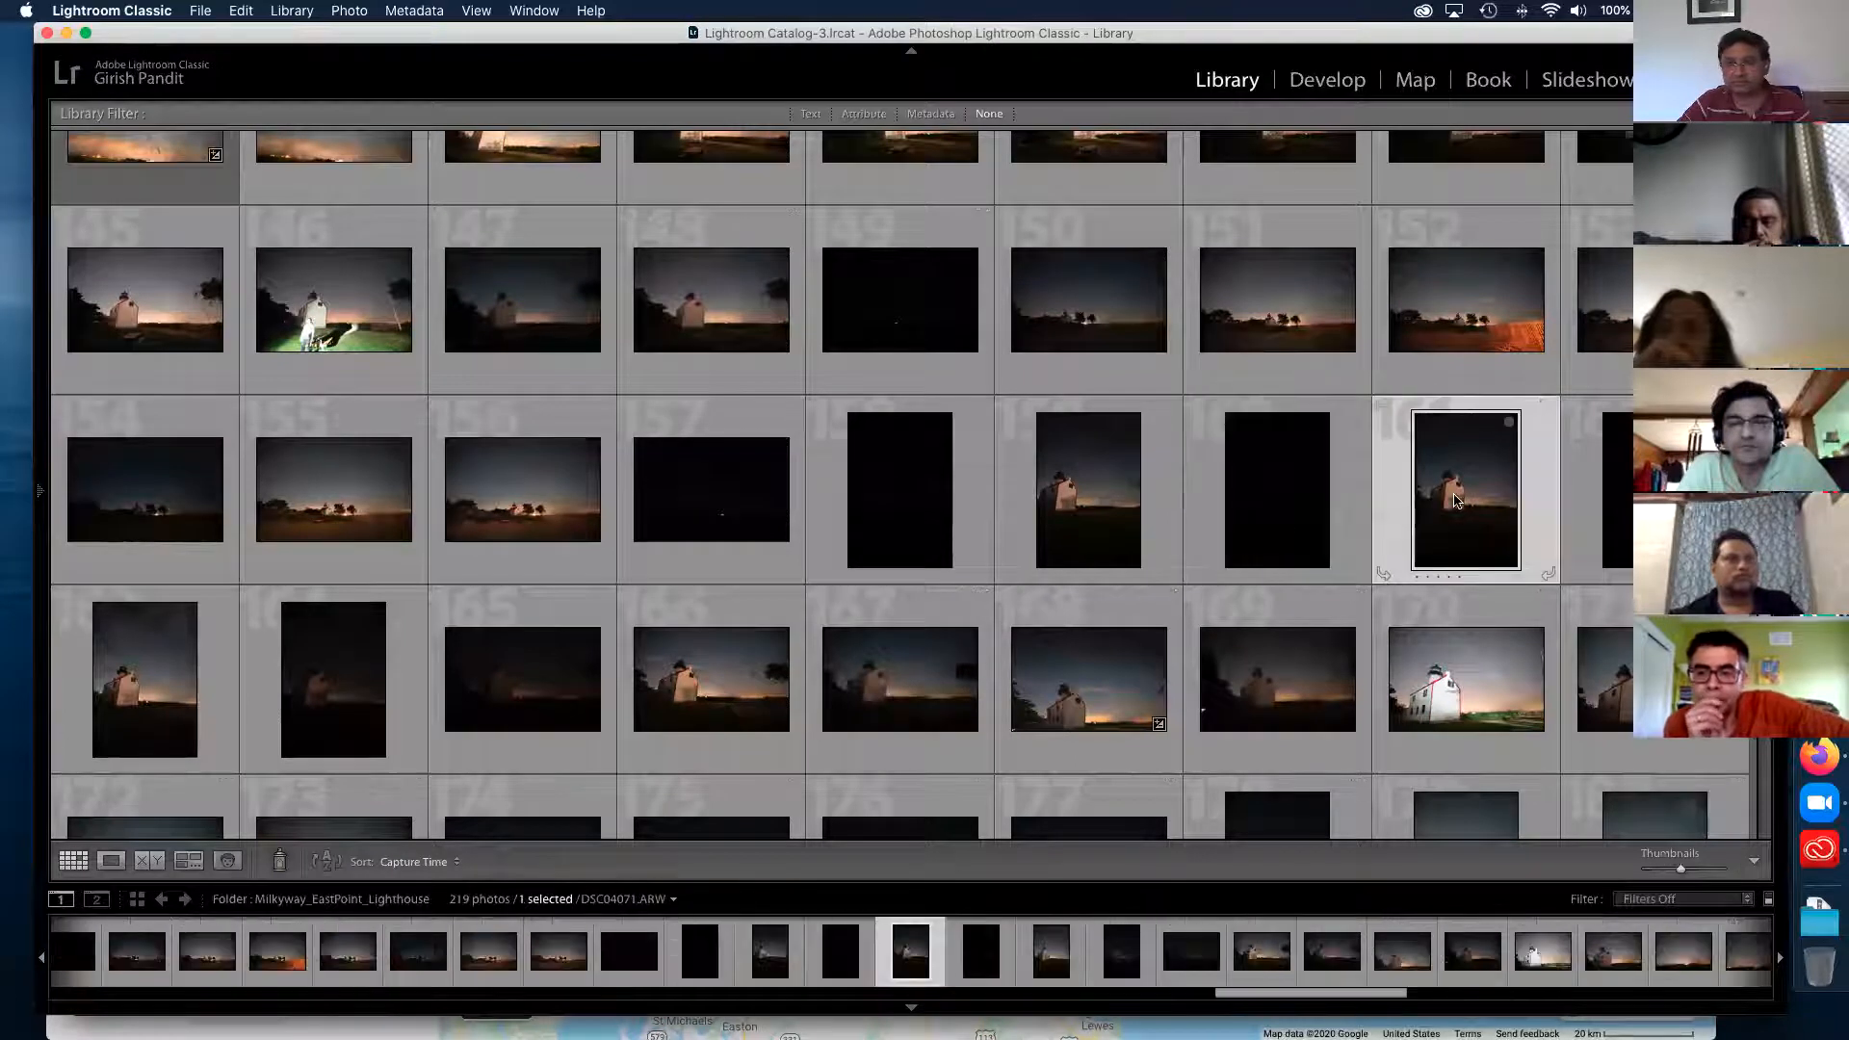
double_click(1457, 500)
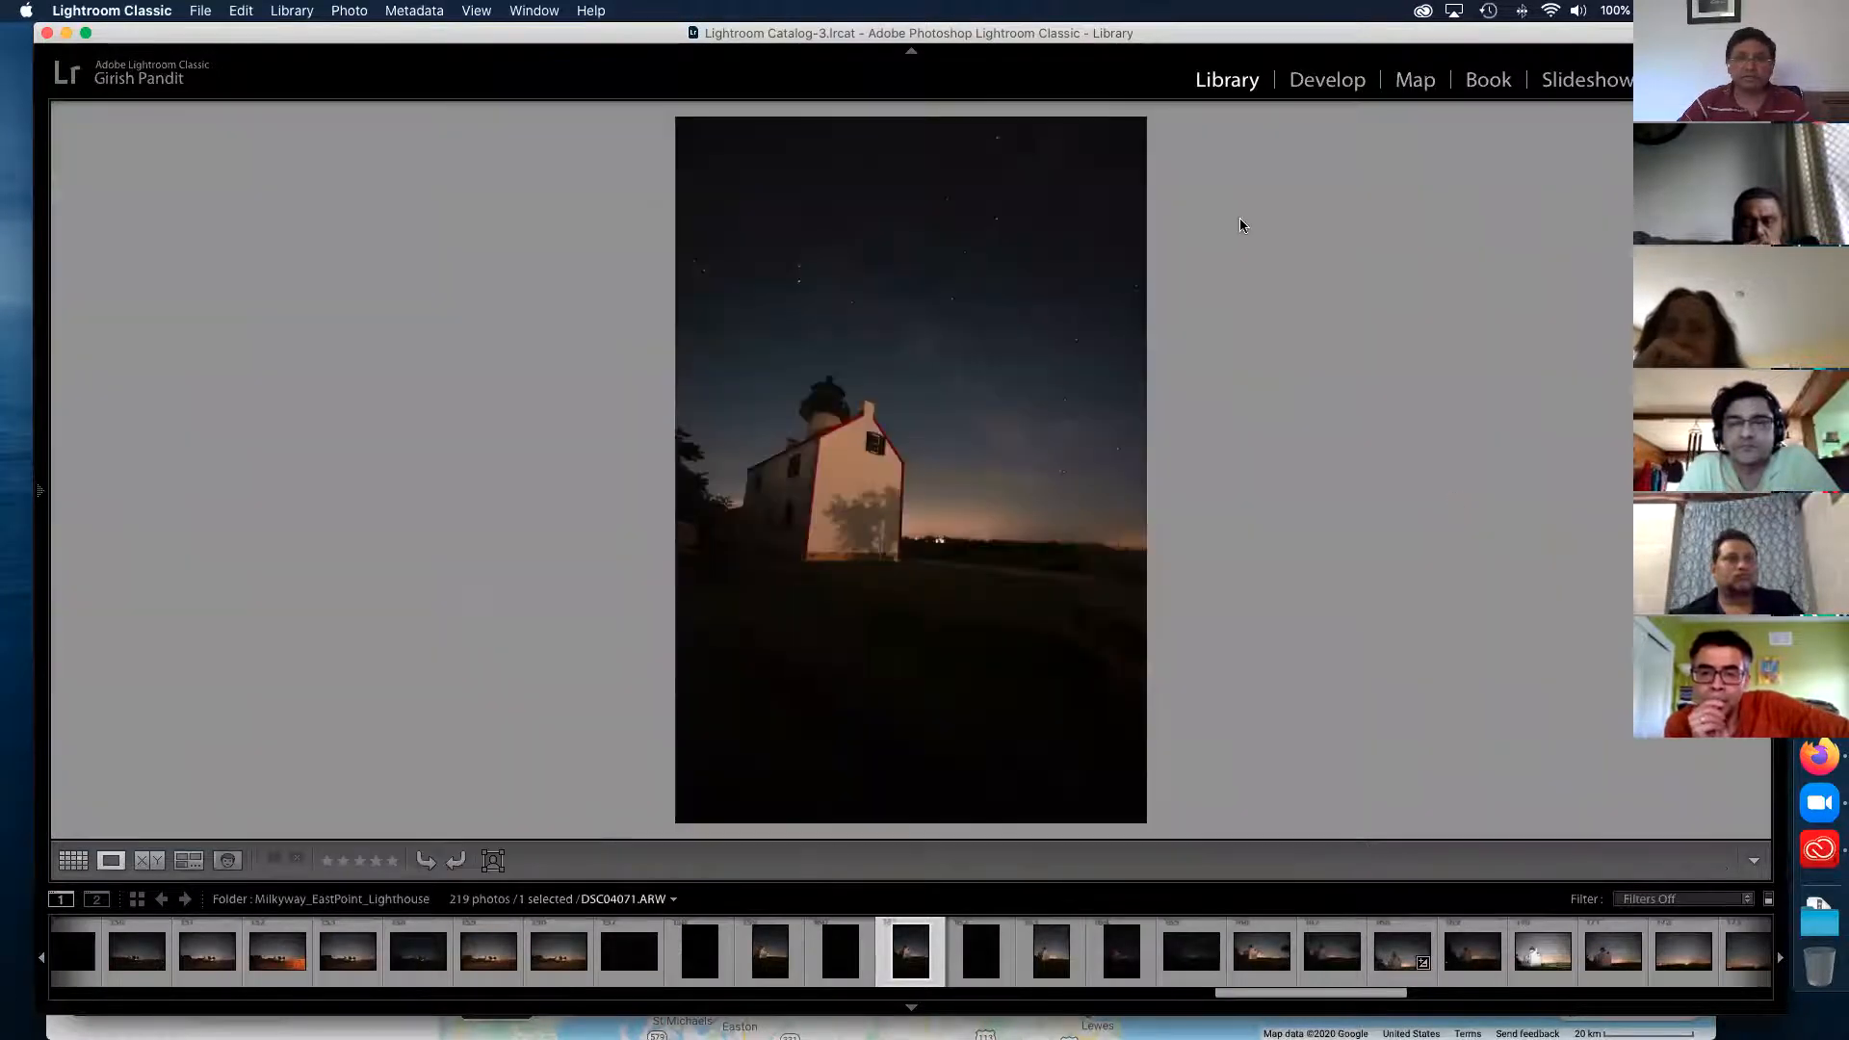
click(1327, 80)
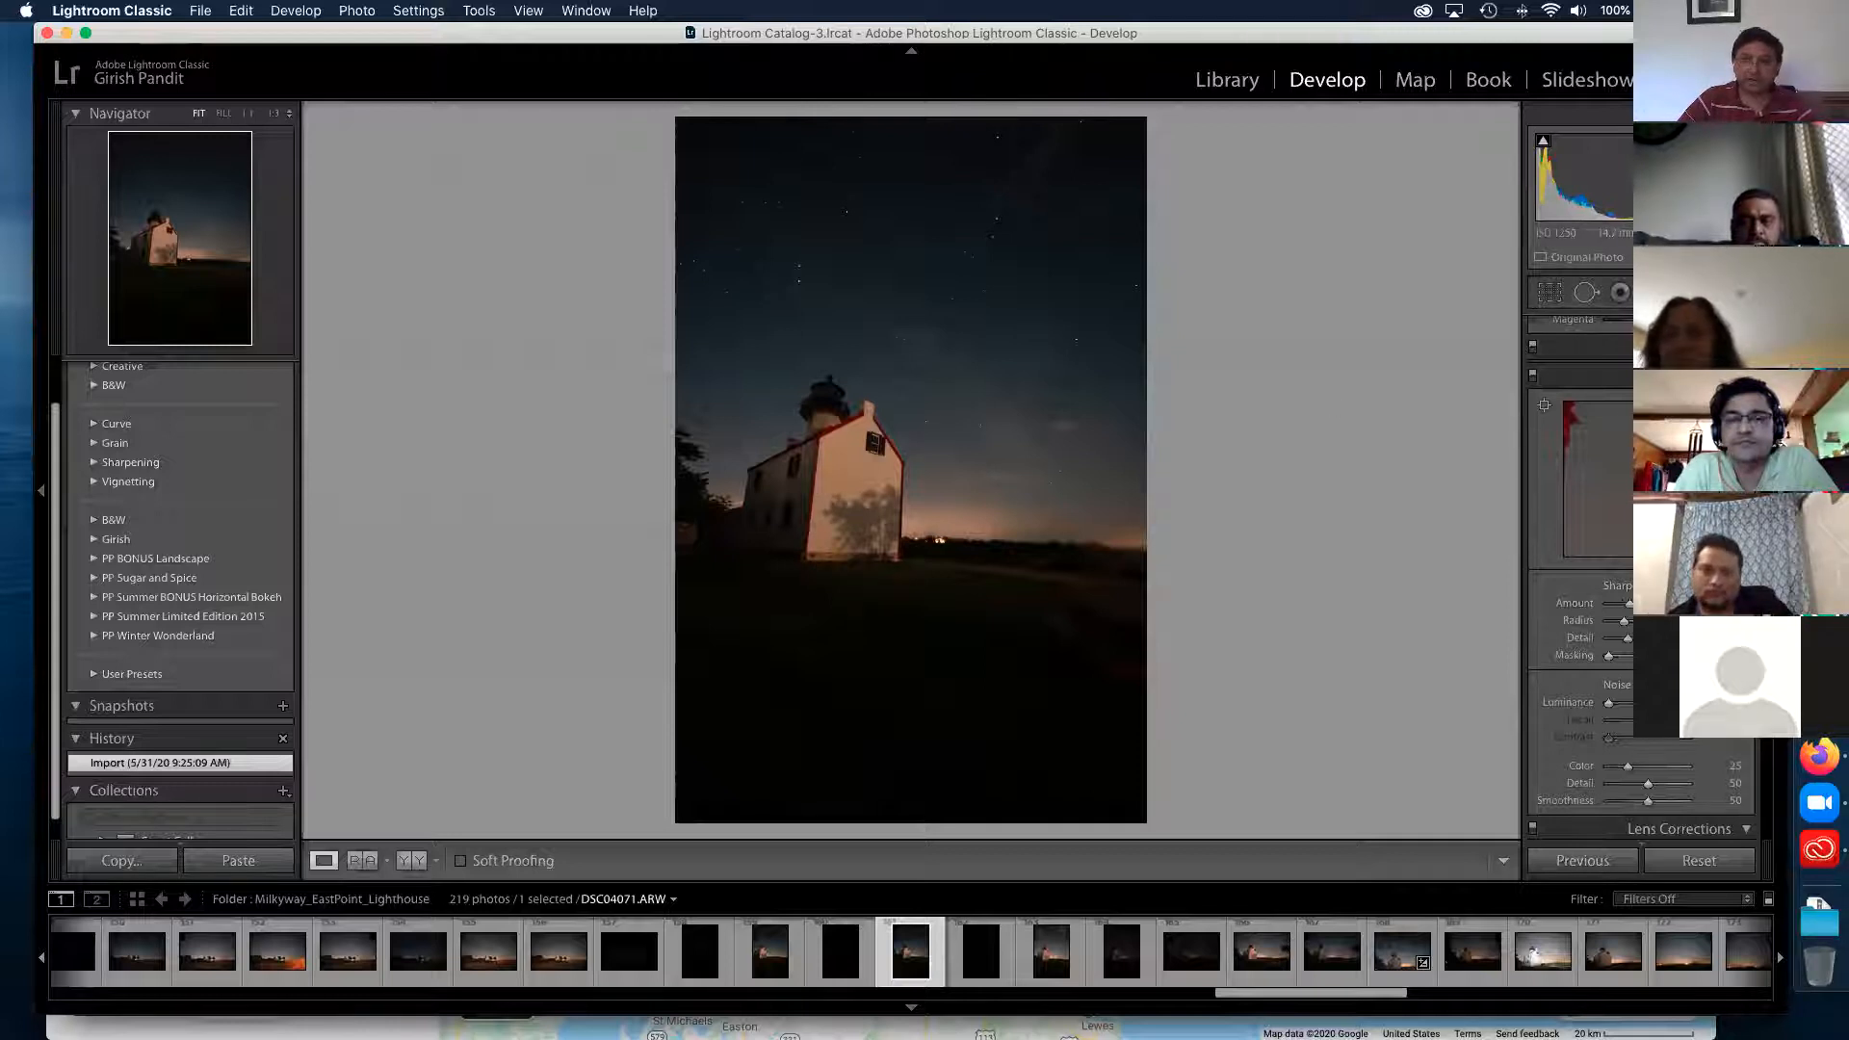
- Adjust the lighthouse photo's lens distortion slightly and set its vertical perspective to -46 to straighten the building
scroll(1589, 578, down, 6)
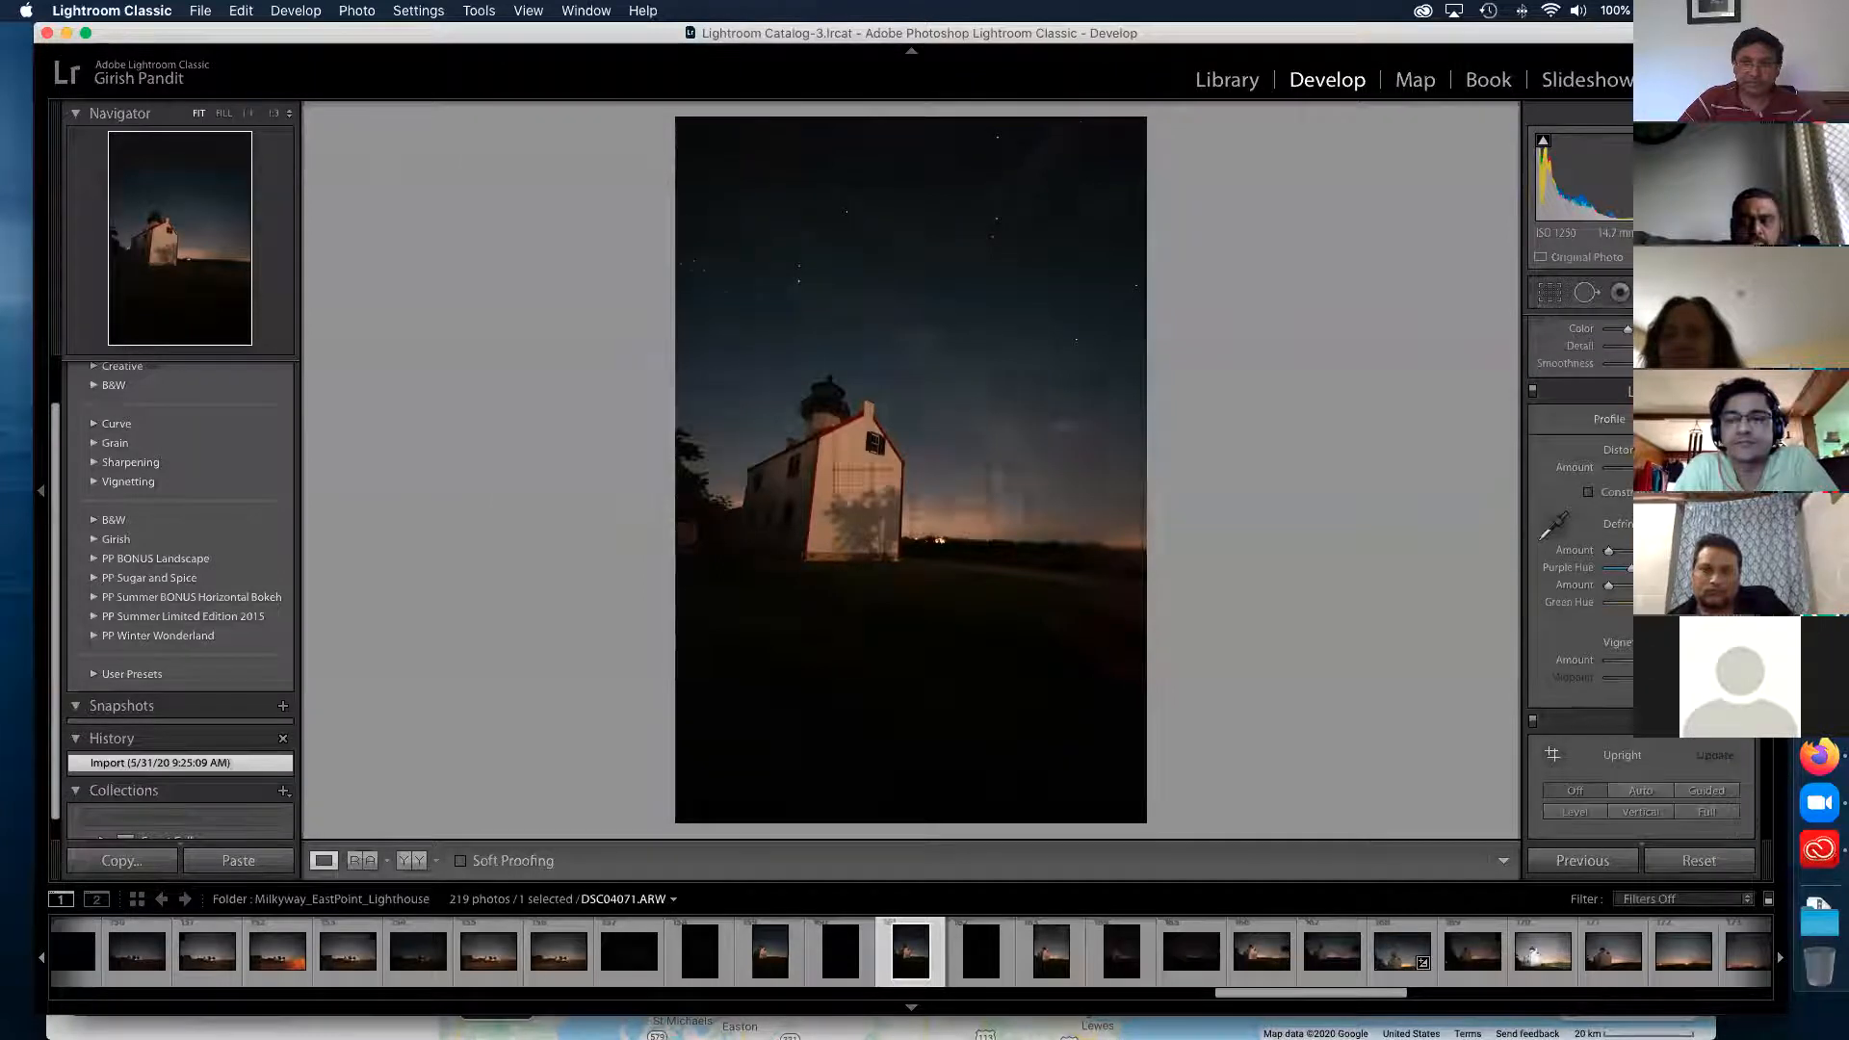
scroll(1638, 578, down, 3)
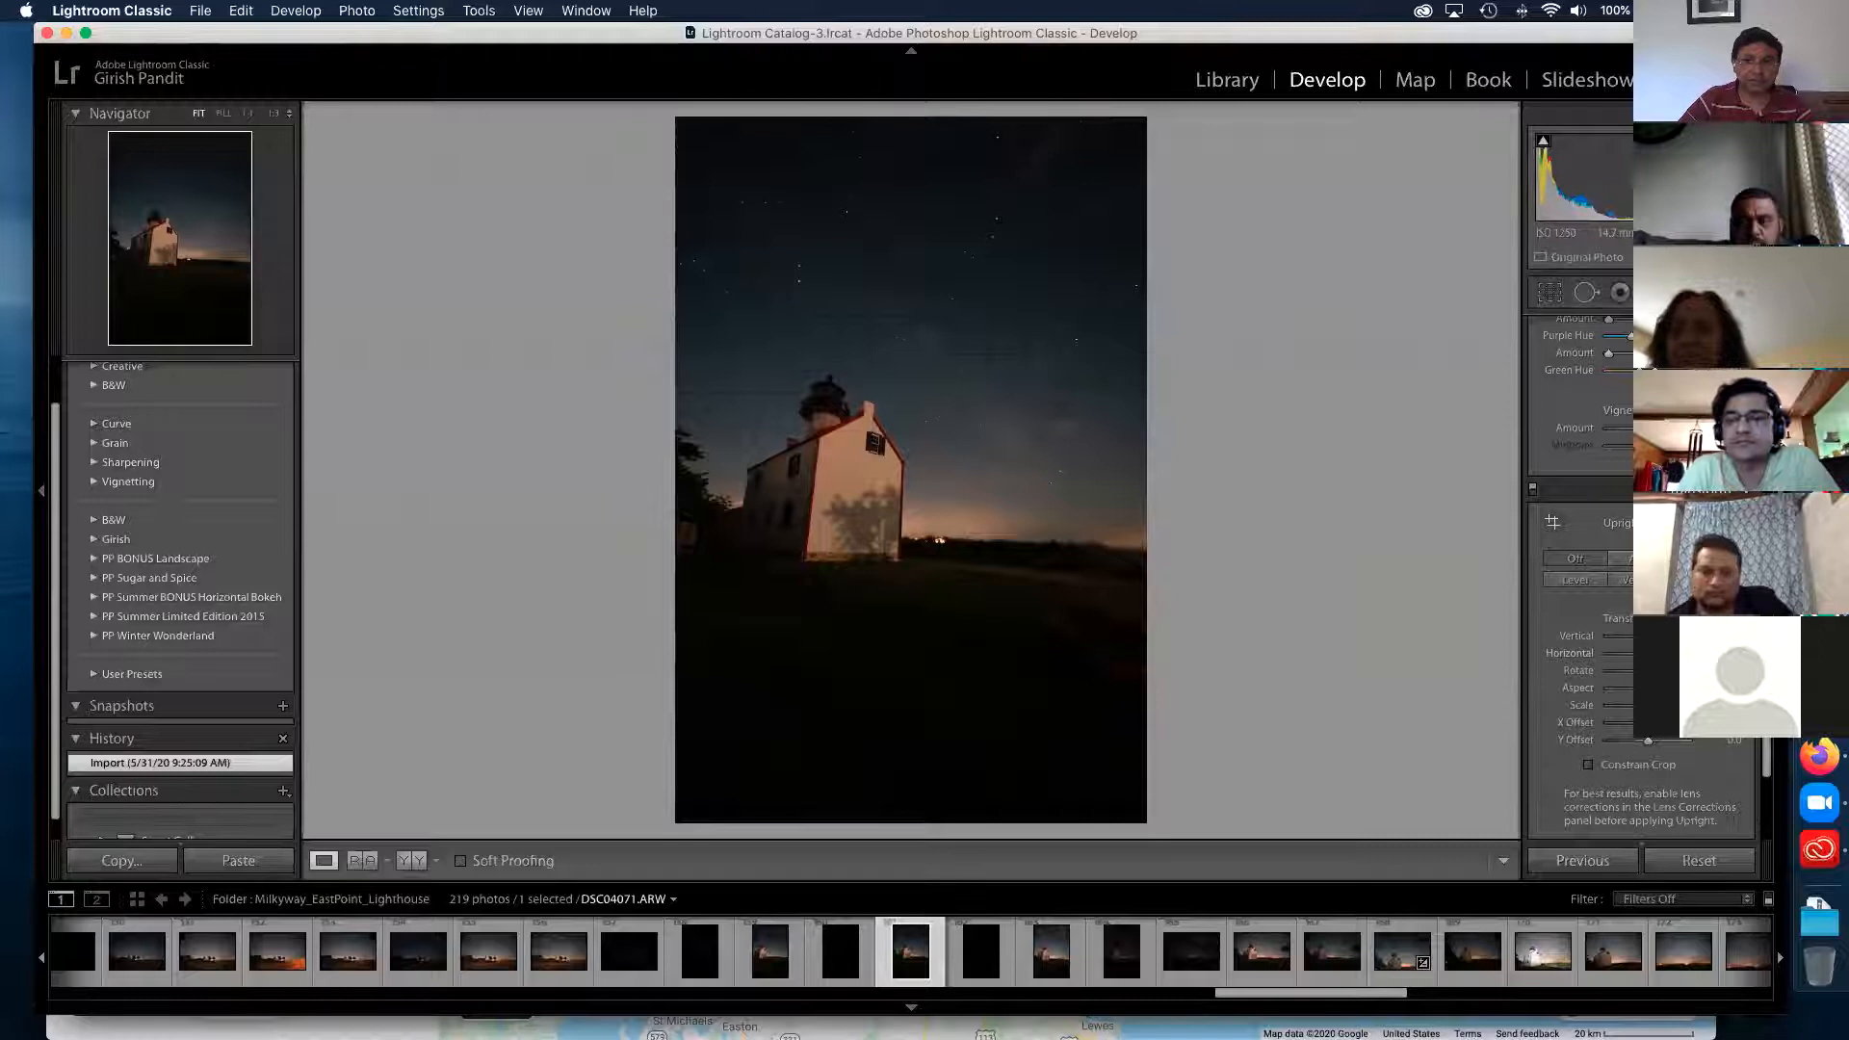
drag(1648, 635, 1640, 632)
scroll(1640, 631, up, 3)
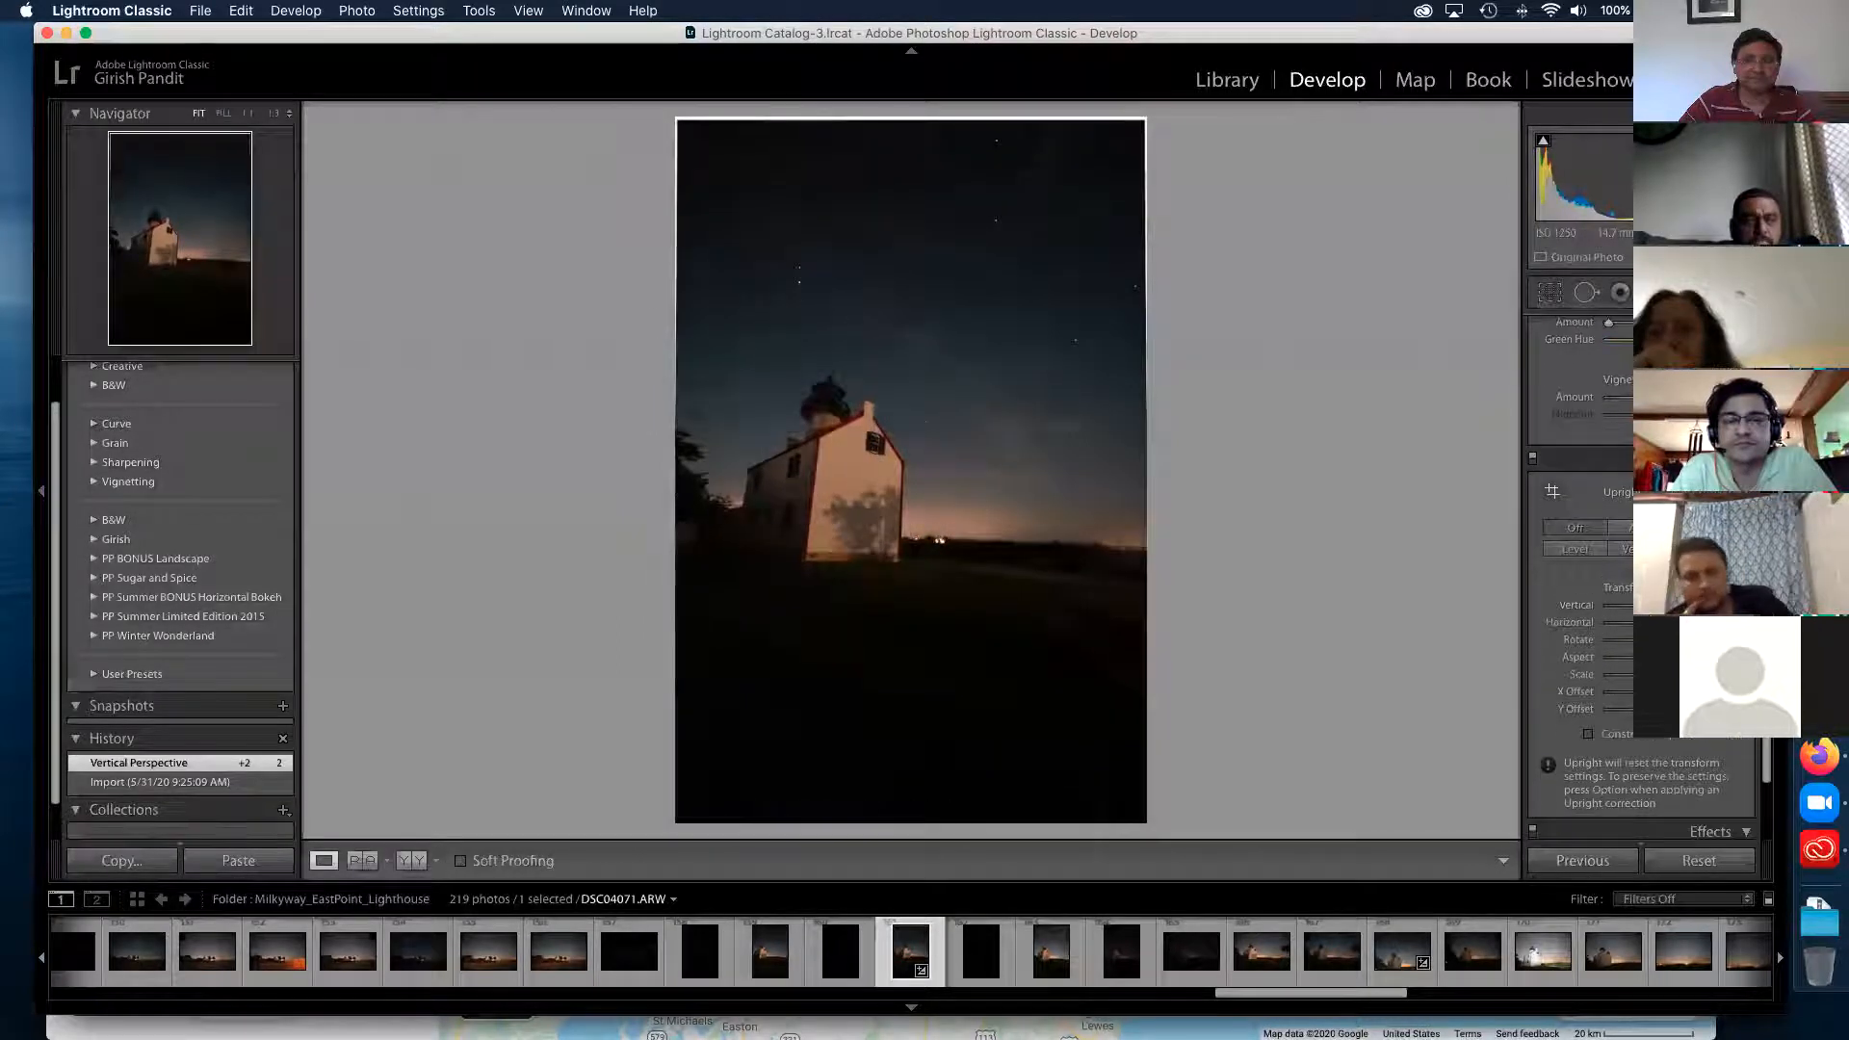
mouse_move(1648, 379)
mouse_down()
mouse_move(1627, 379)
mouse_move(1643, 378)
mouse_up()
drag(1648, 781, 1629, 785)
- Set the transform scale to 129 so the photo fills the white edges left by the perspective correction
scroll(1637, 771, down, 1)
scroll(1638, 674, down, 5)
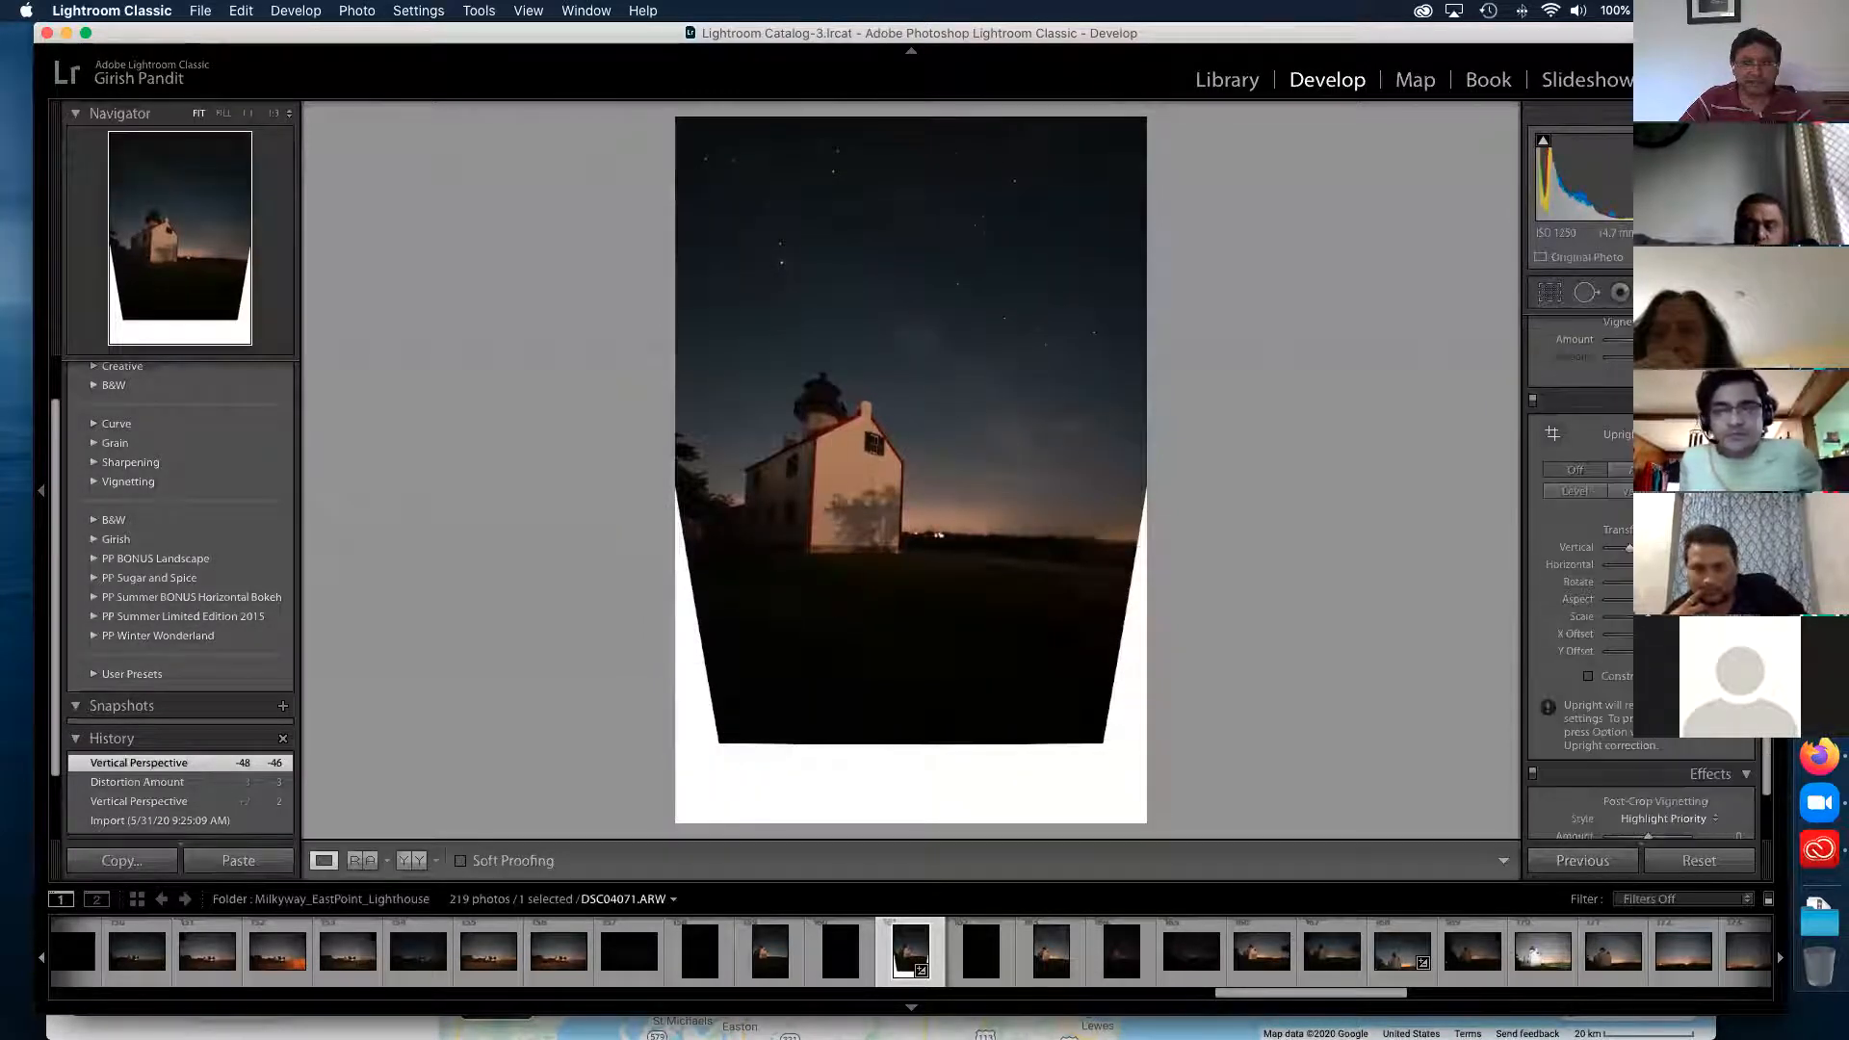
drag(1673, 617, 1695, 617)
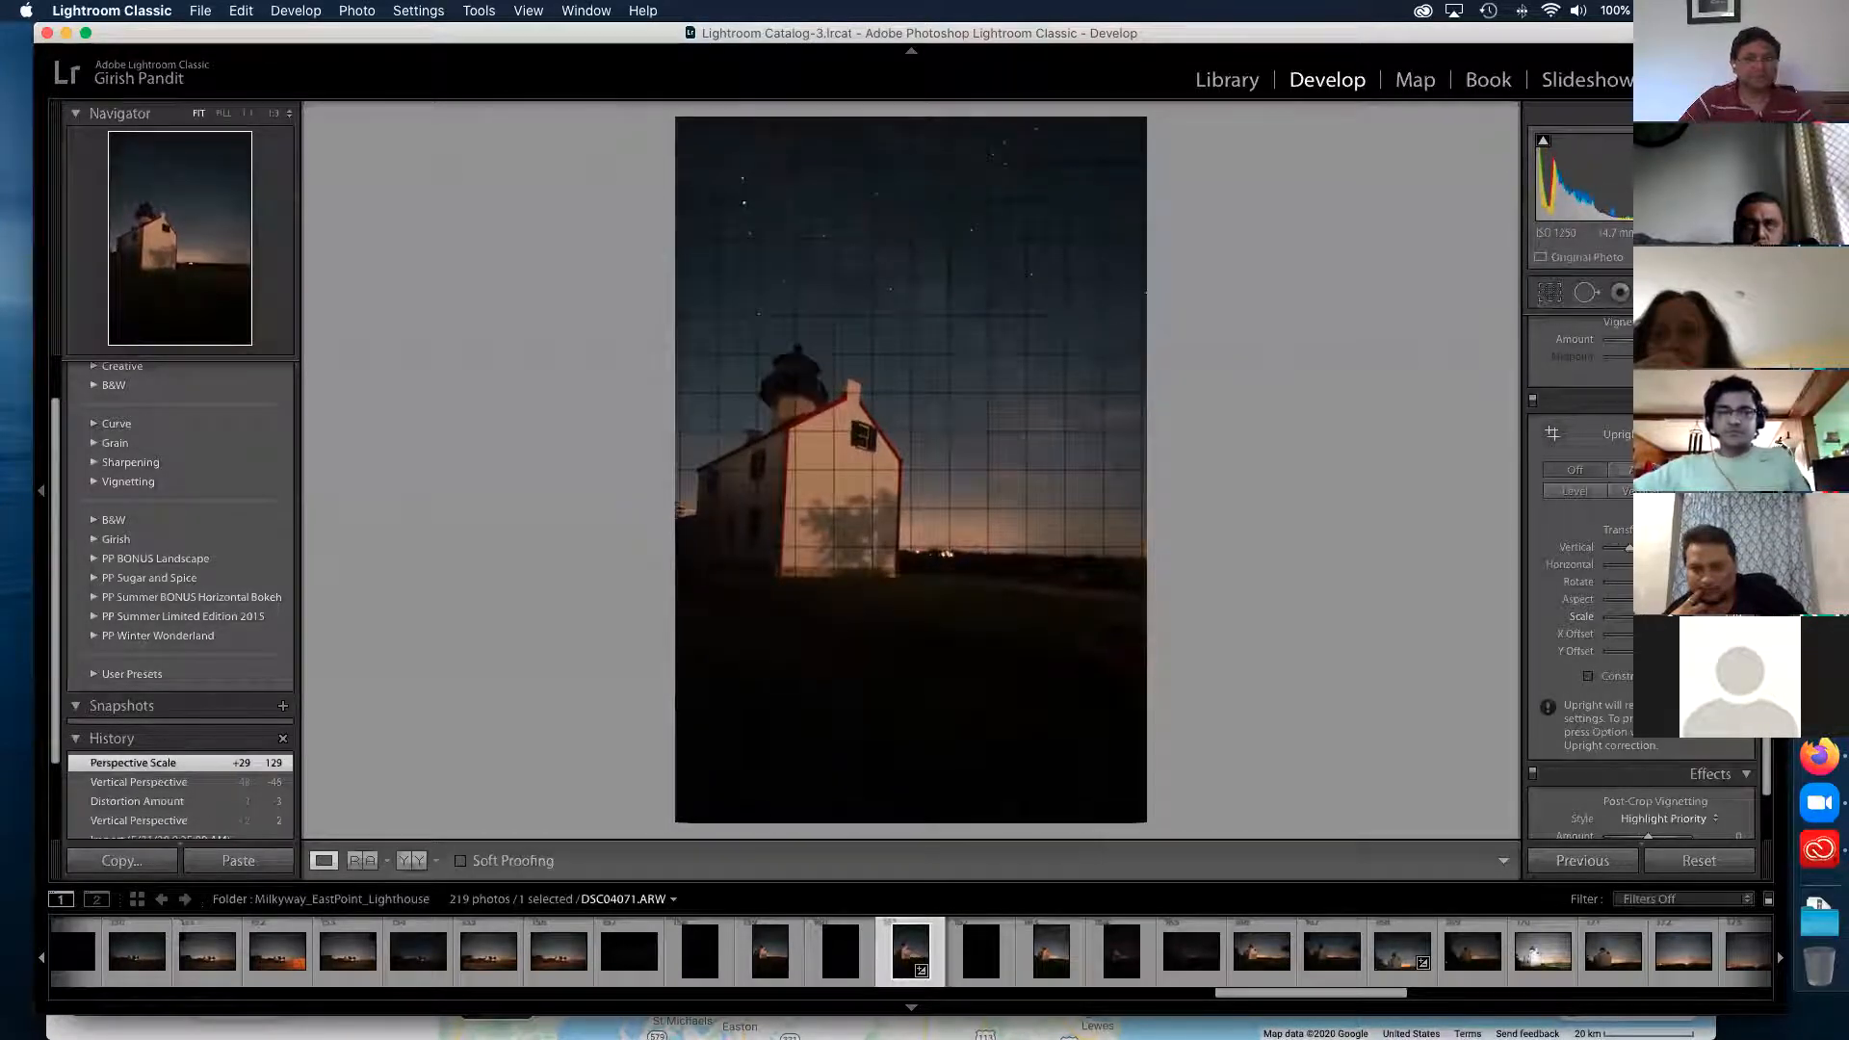
click(1070, 582)
click(1070, 582)
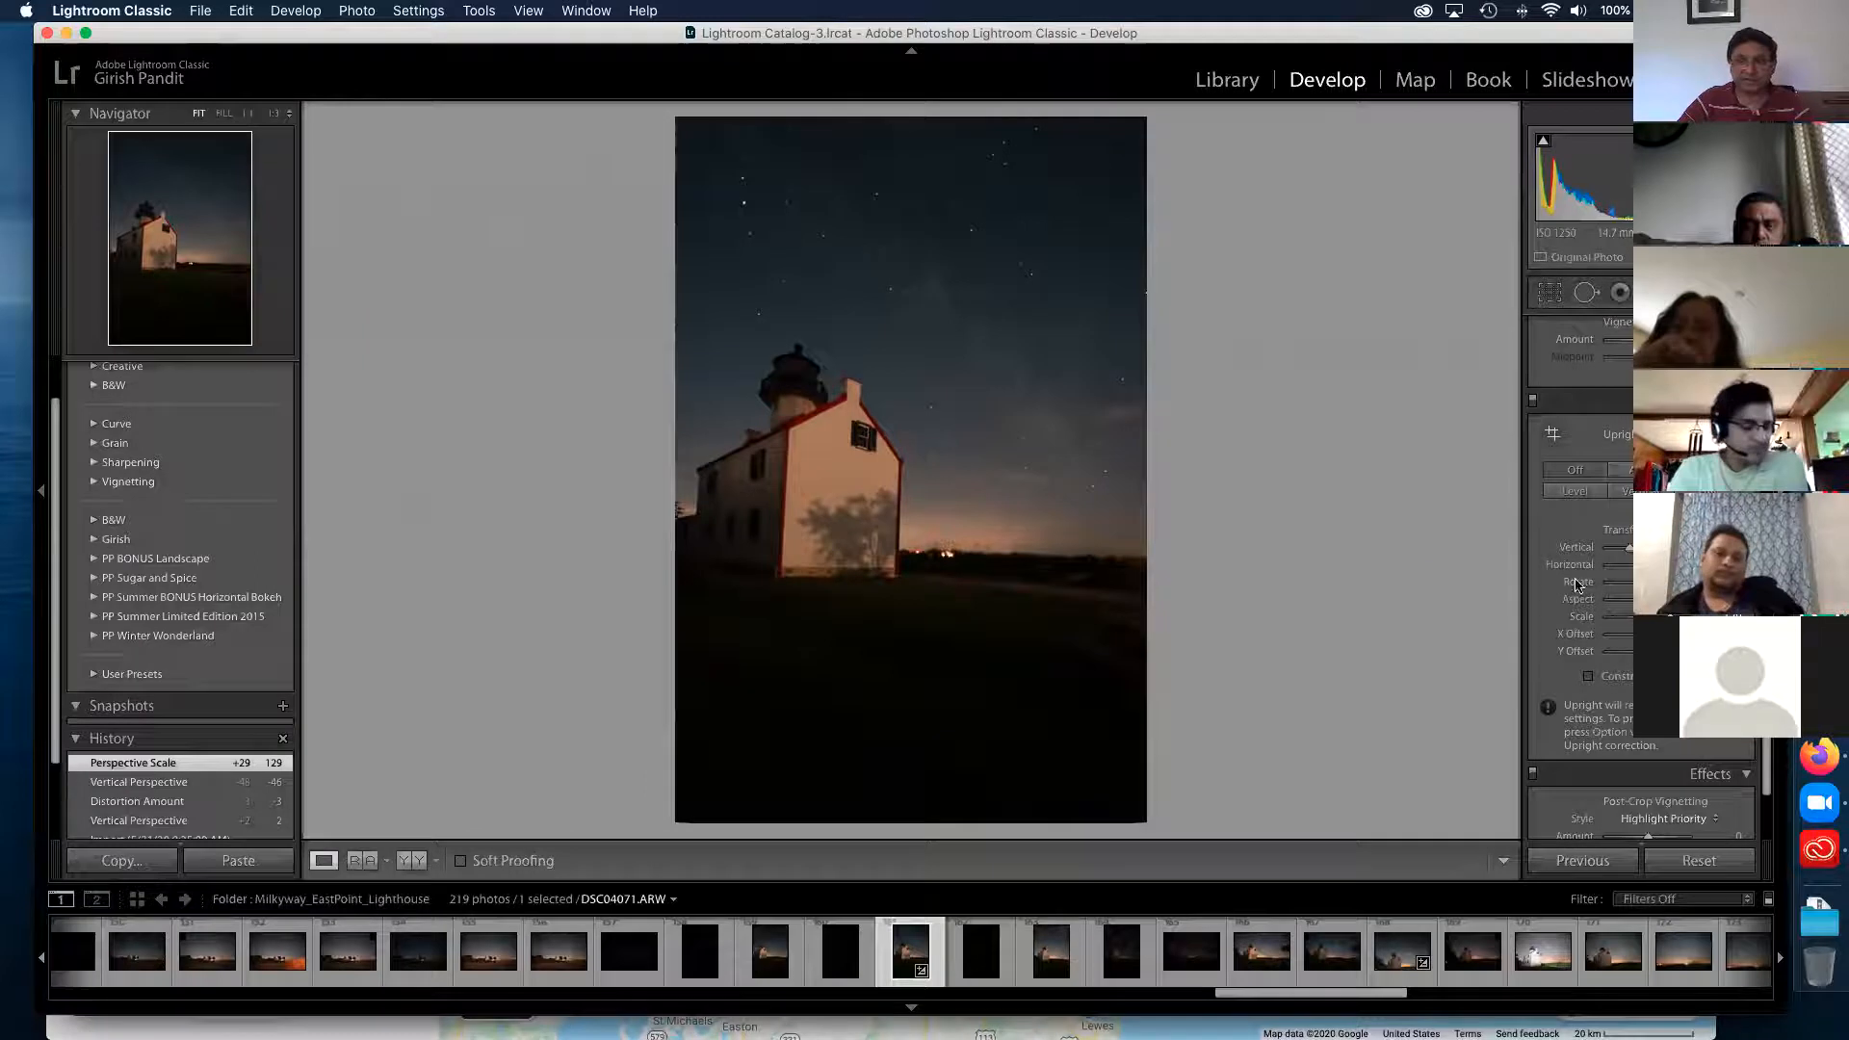
- Raise the lighthouse photo's overall exposure to +1.05
scroll(1603, 568, up, 5)
scroll(1603, 568, up, 15)
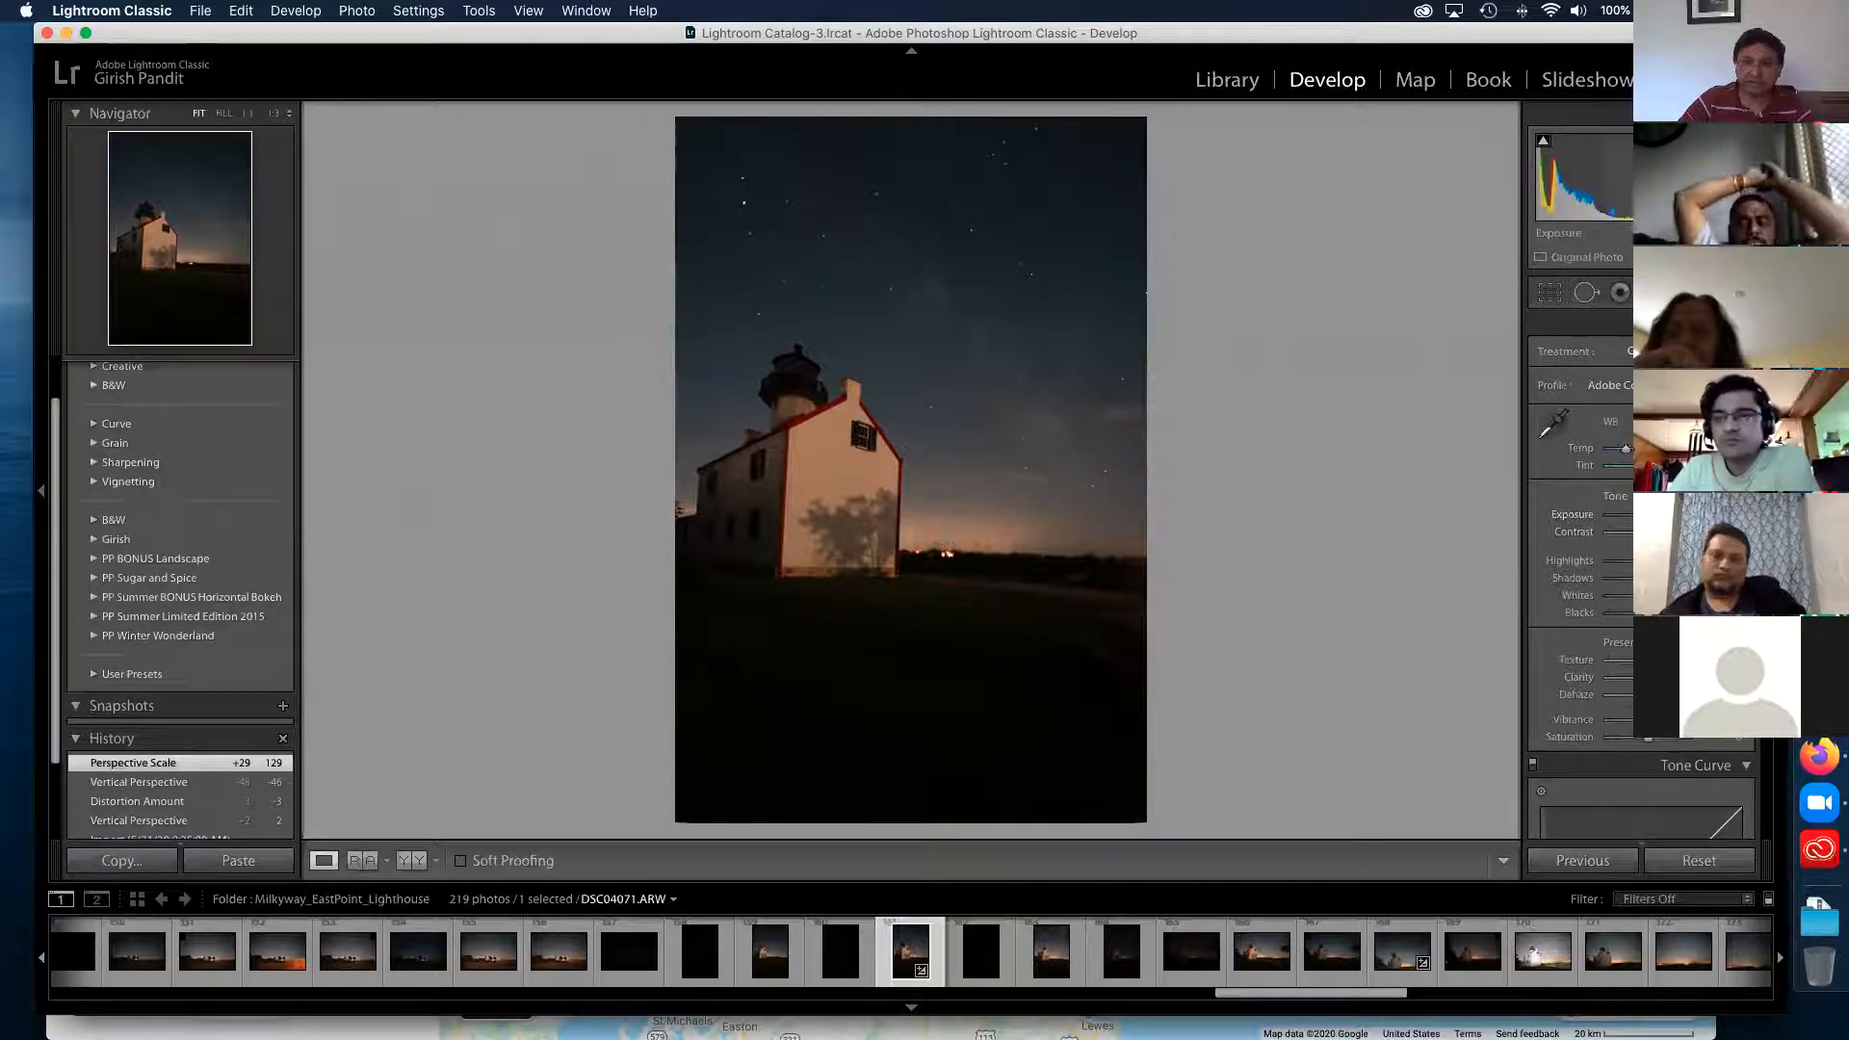
drag(1673, 515, 1722, 515)
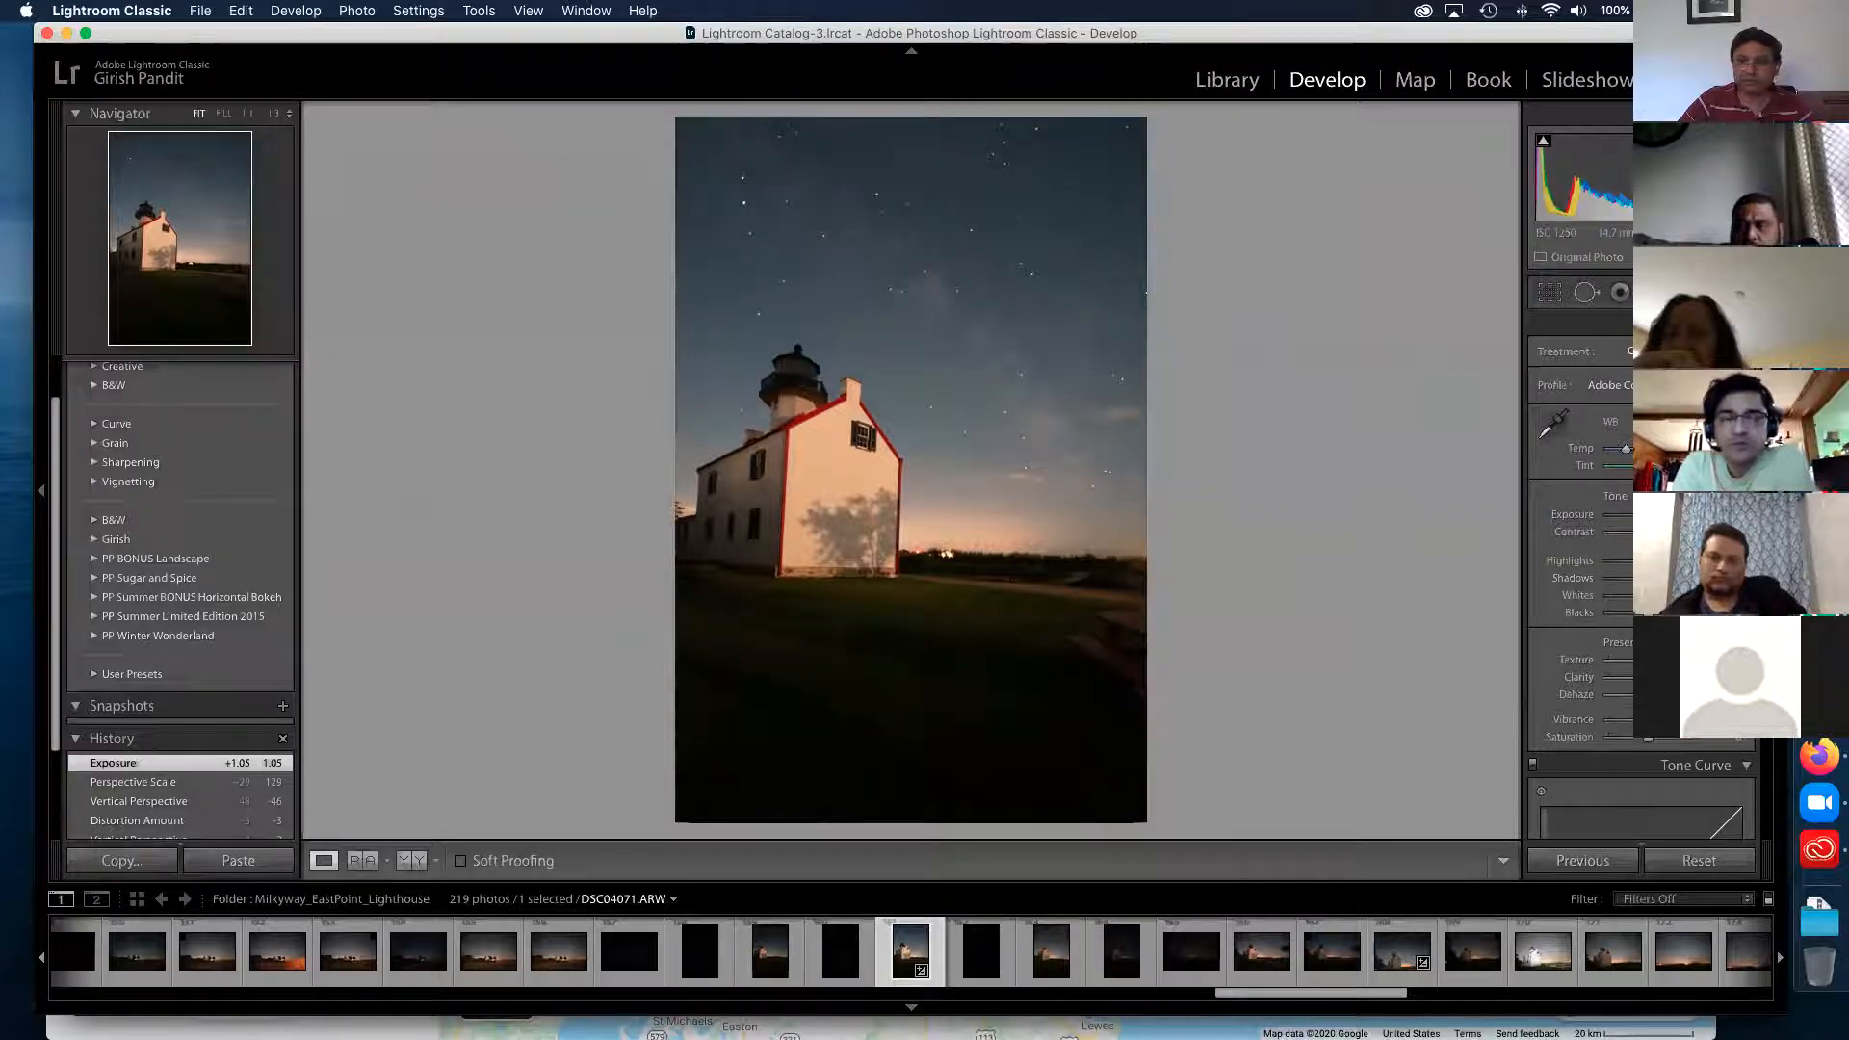
- Paint a Dehaze adjustment brush of size 29 over the whole sky and shift its color temperature slightly warmer
key(k)
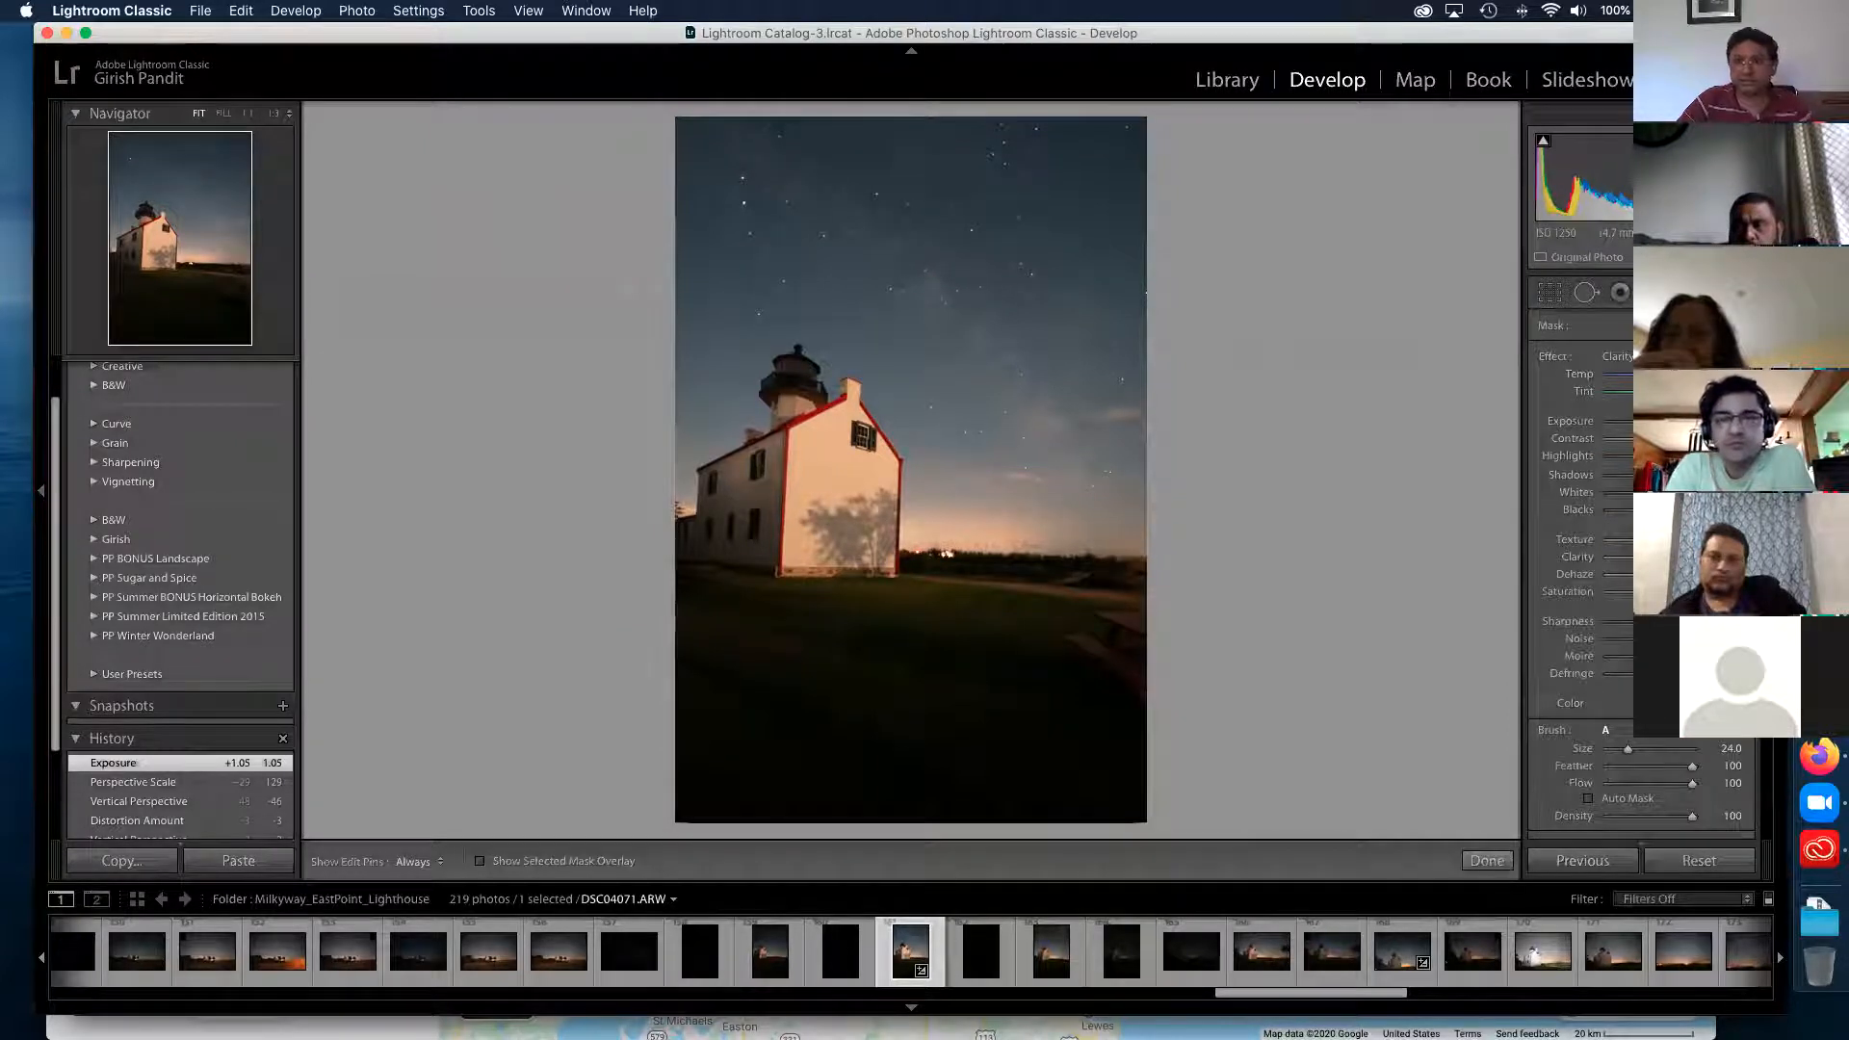
click(1599, 356)
click(1601, 367)
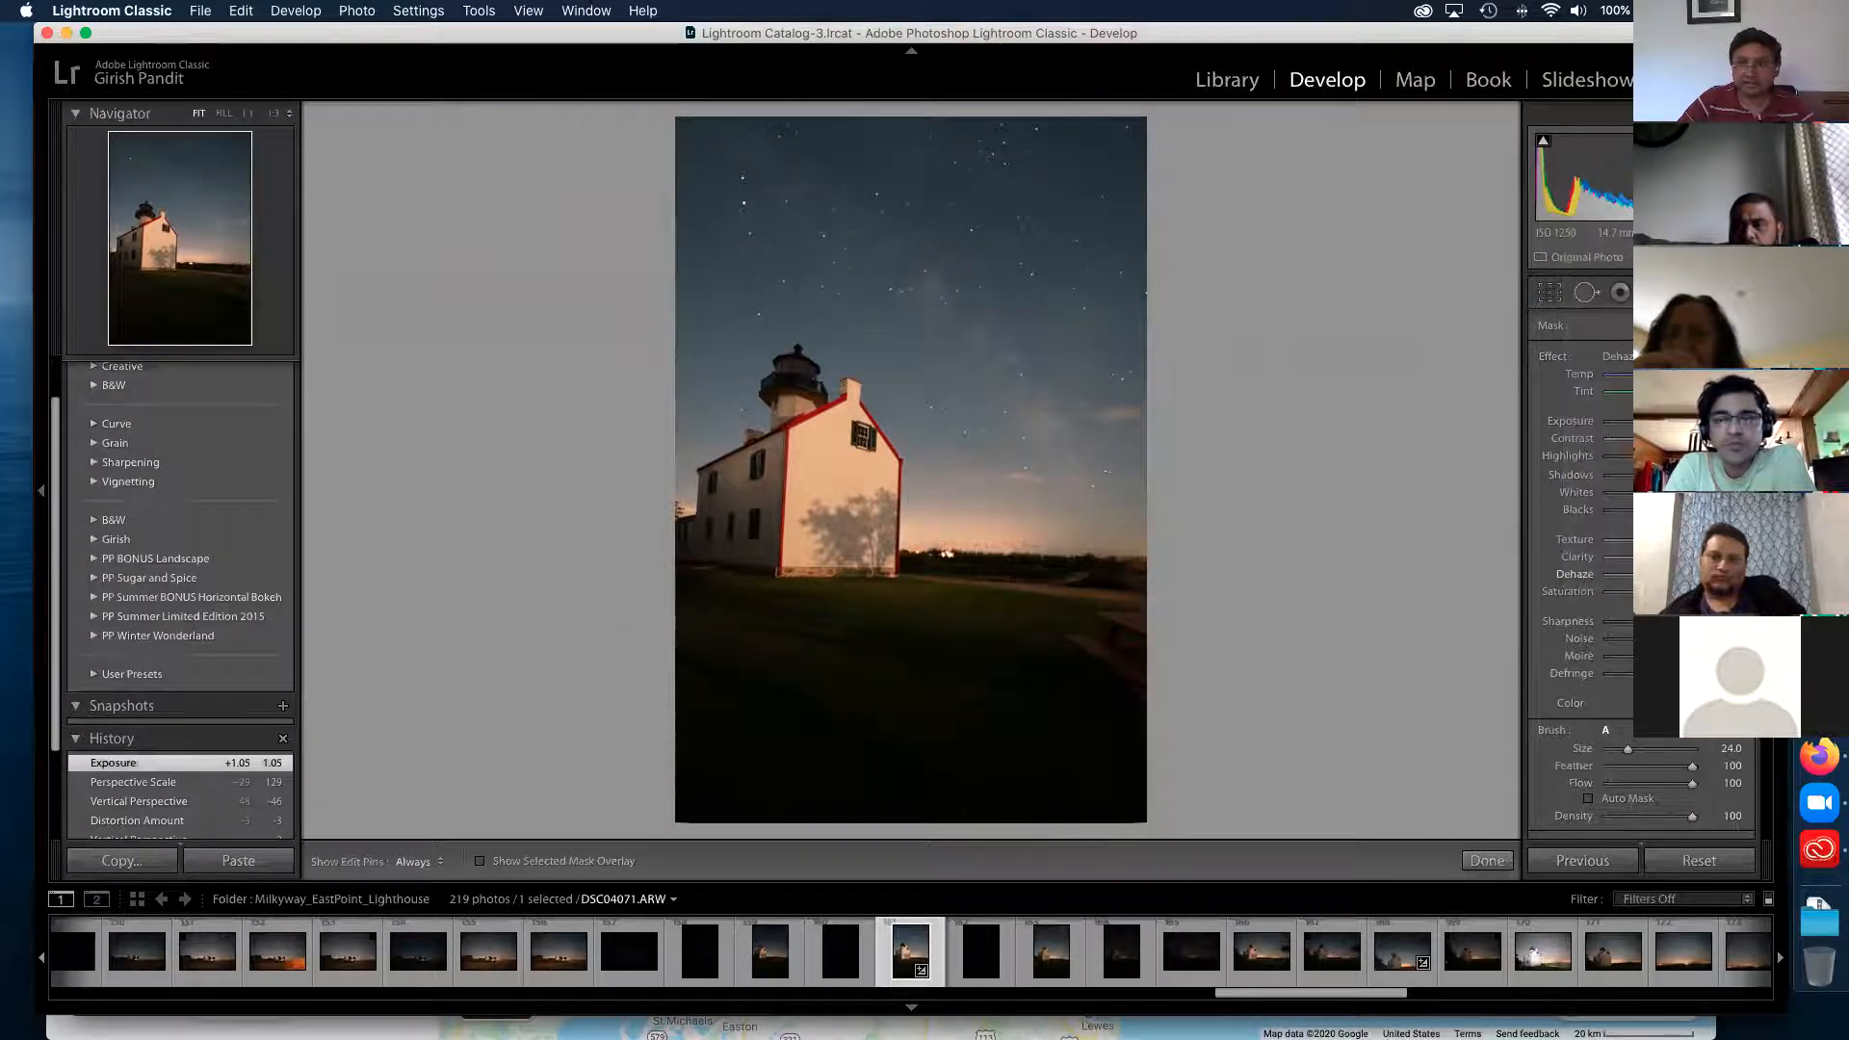
key(h)
scroll(1088, 404, up, 2)
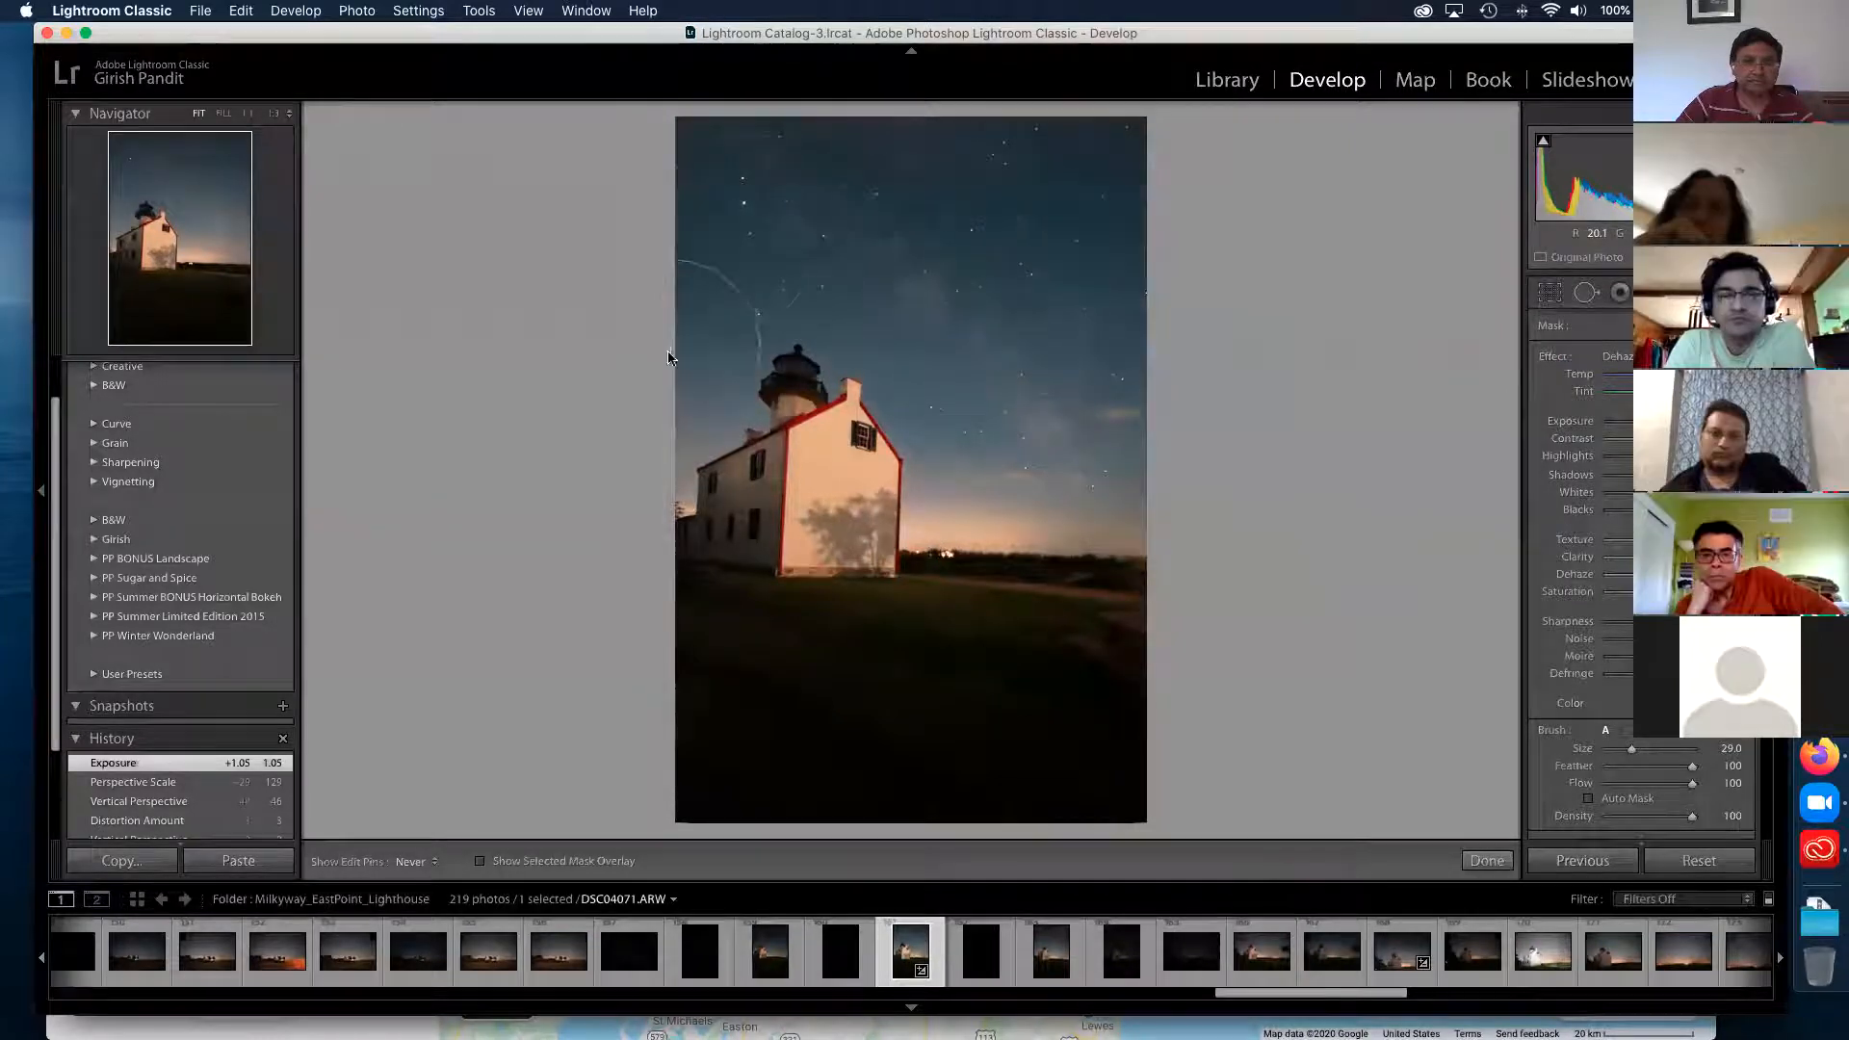
drag(1031, 215, 739, 197)
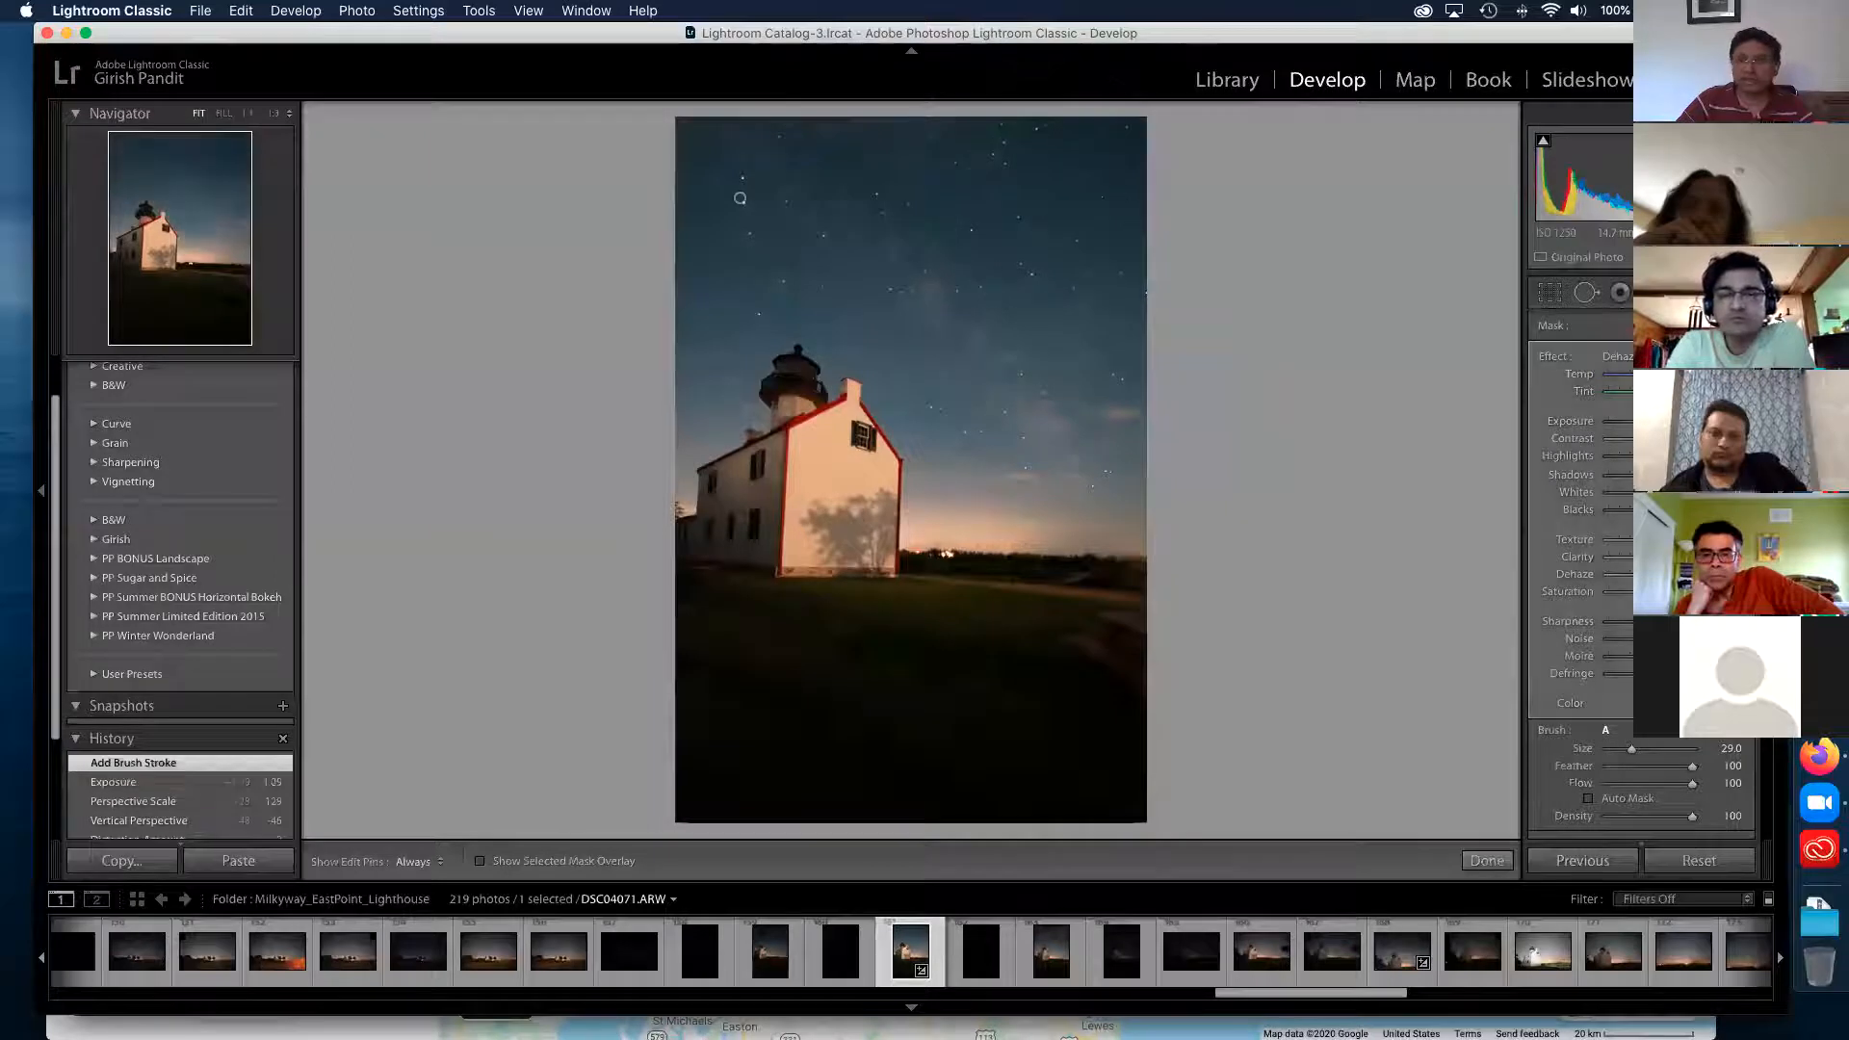
drag(1641, 374, 1647, 374)
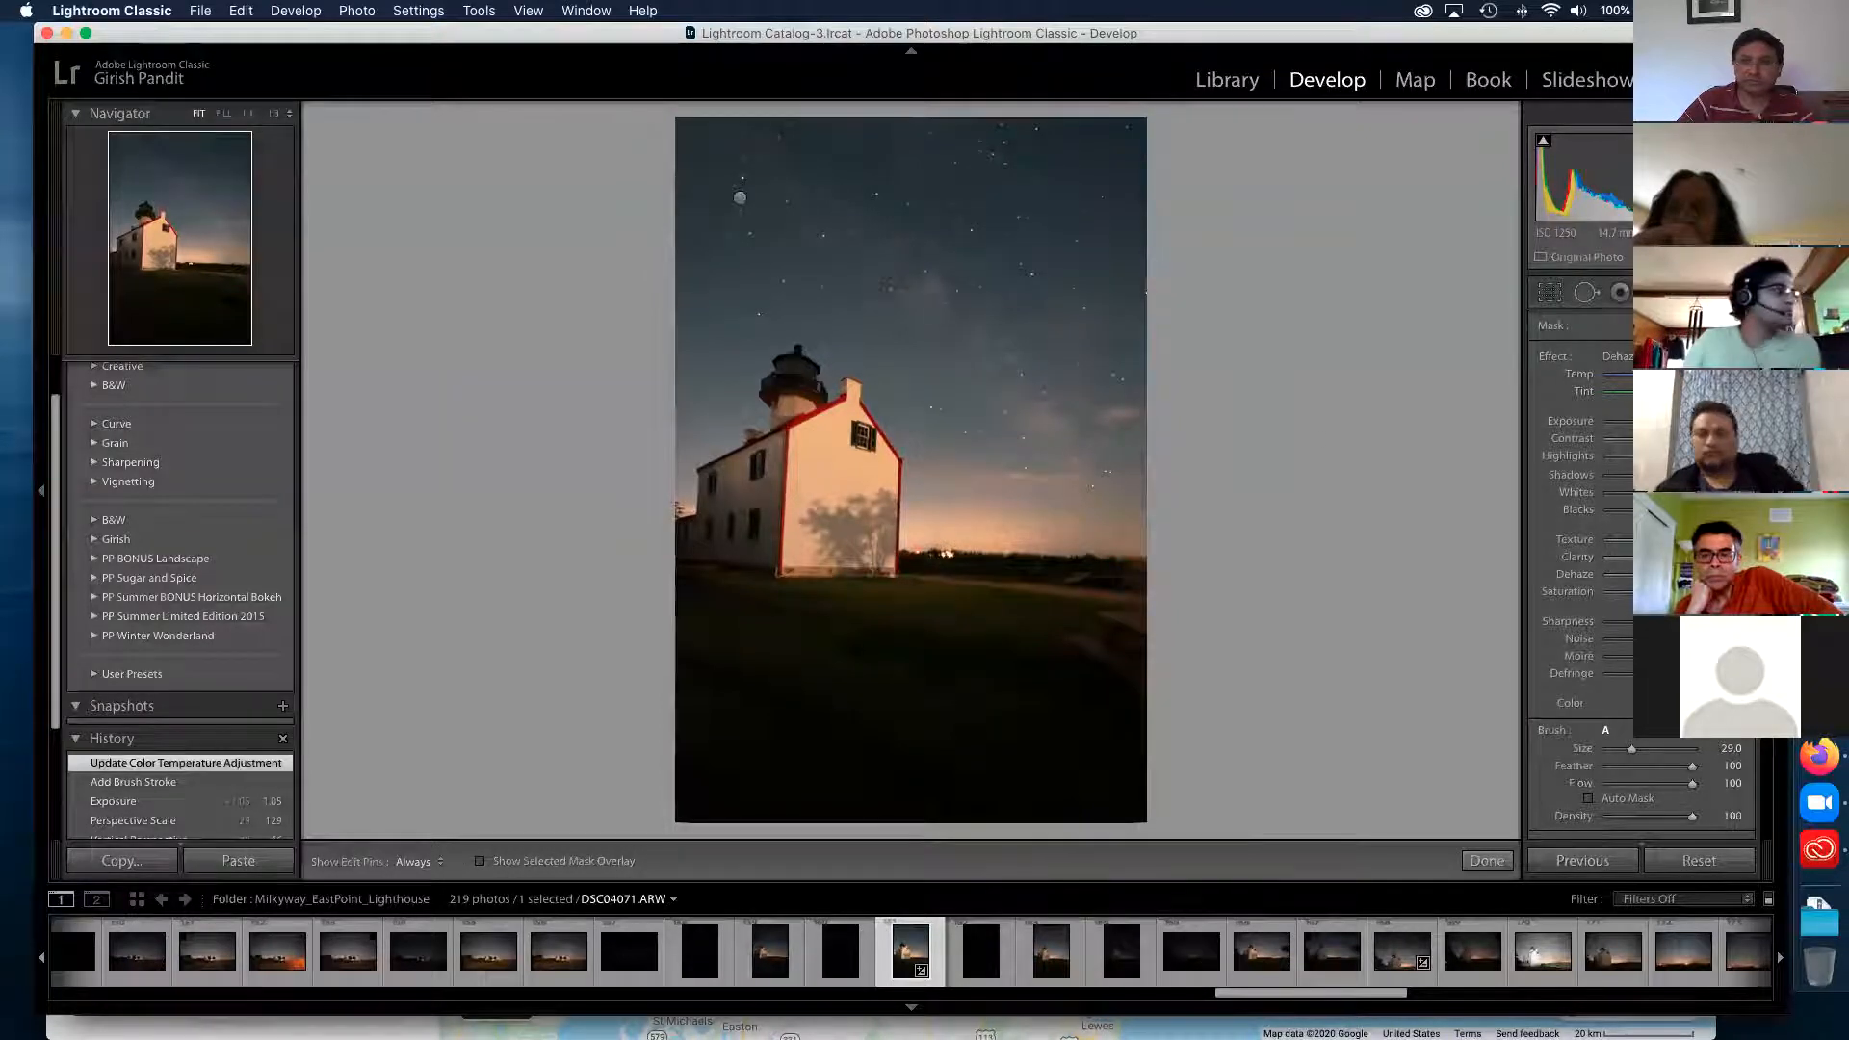
- Paint a separate Clarity adjustment brush of size 13 along the Milky Way band and fine-tune its clarity amount
click(1625, 357)
click(1599, 340)
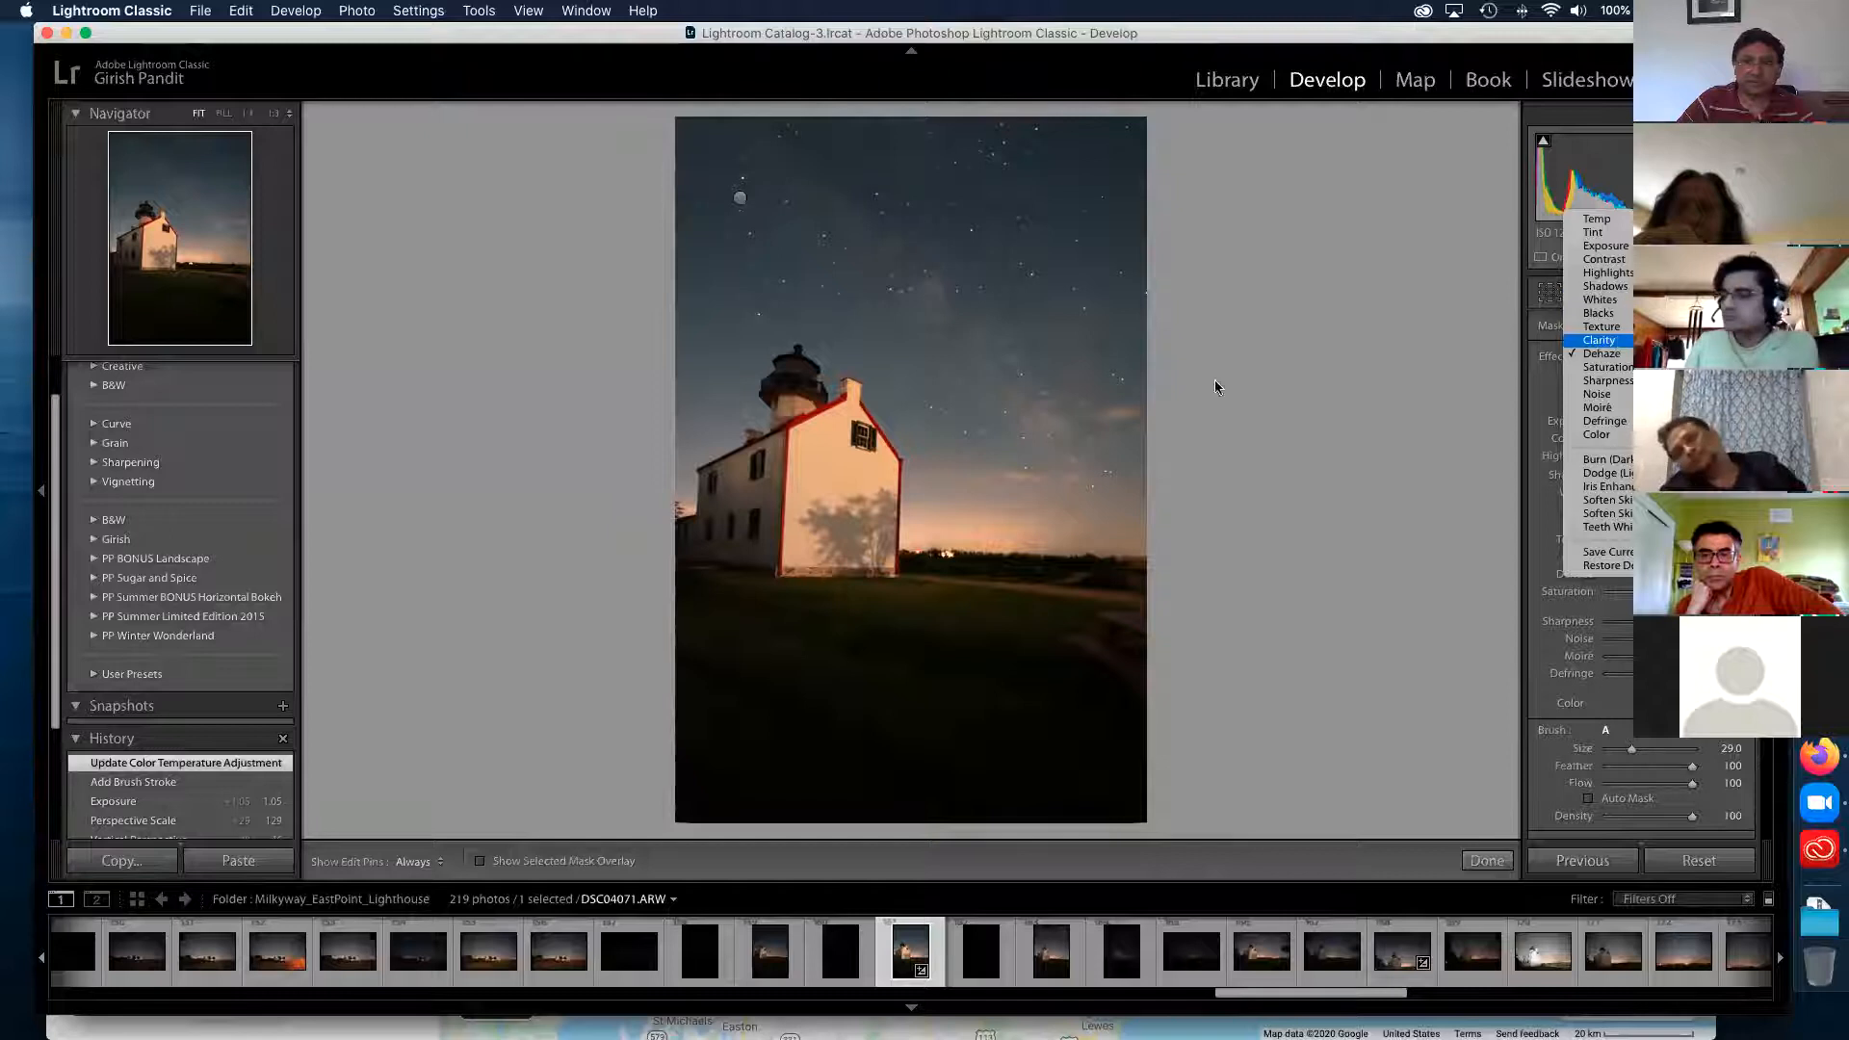
scroll(1059, 409, down, 3)
scroll(1055, 405, down, 2)
key(h)
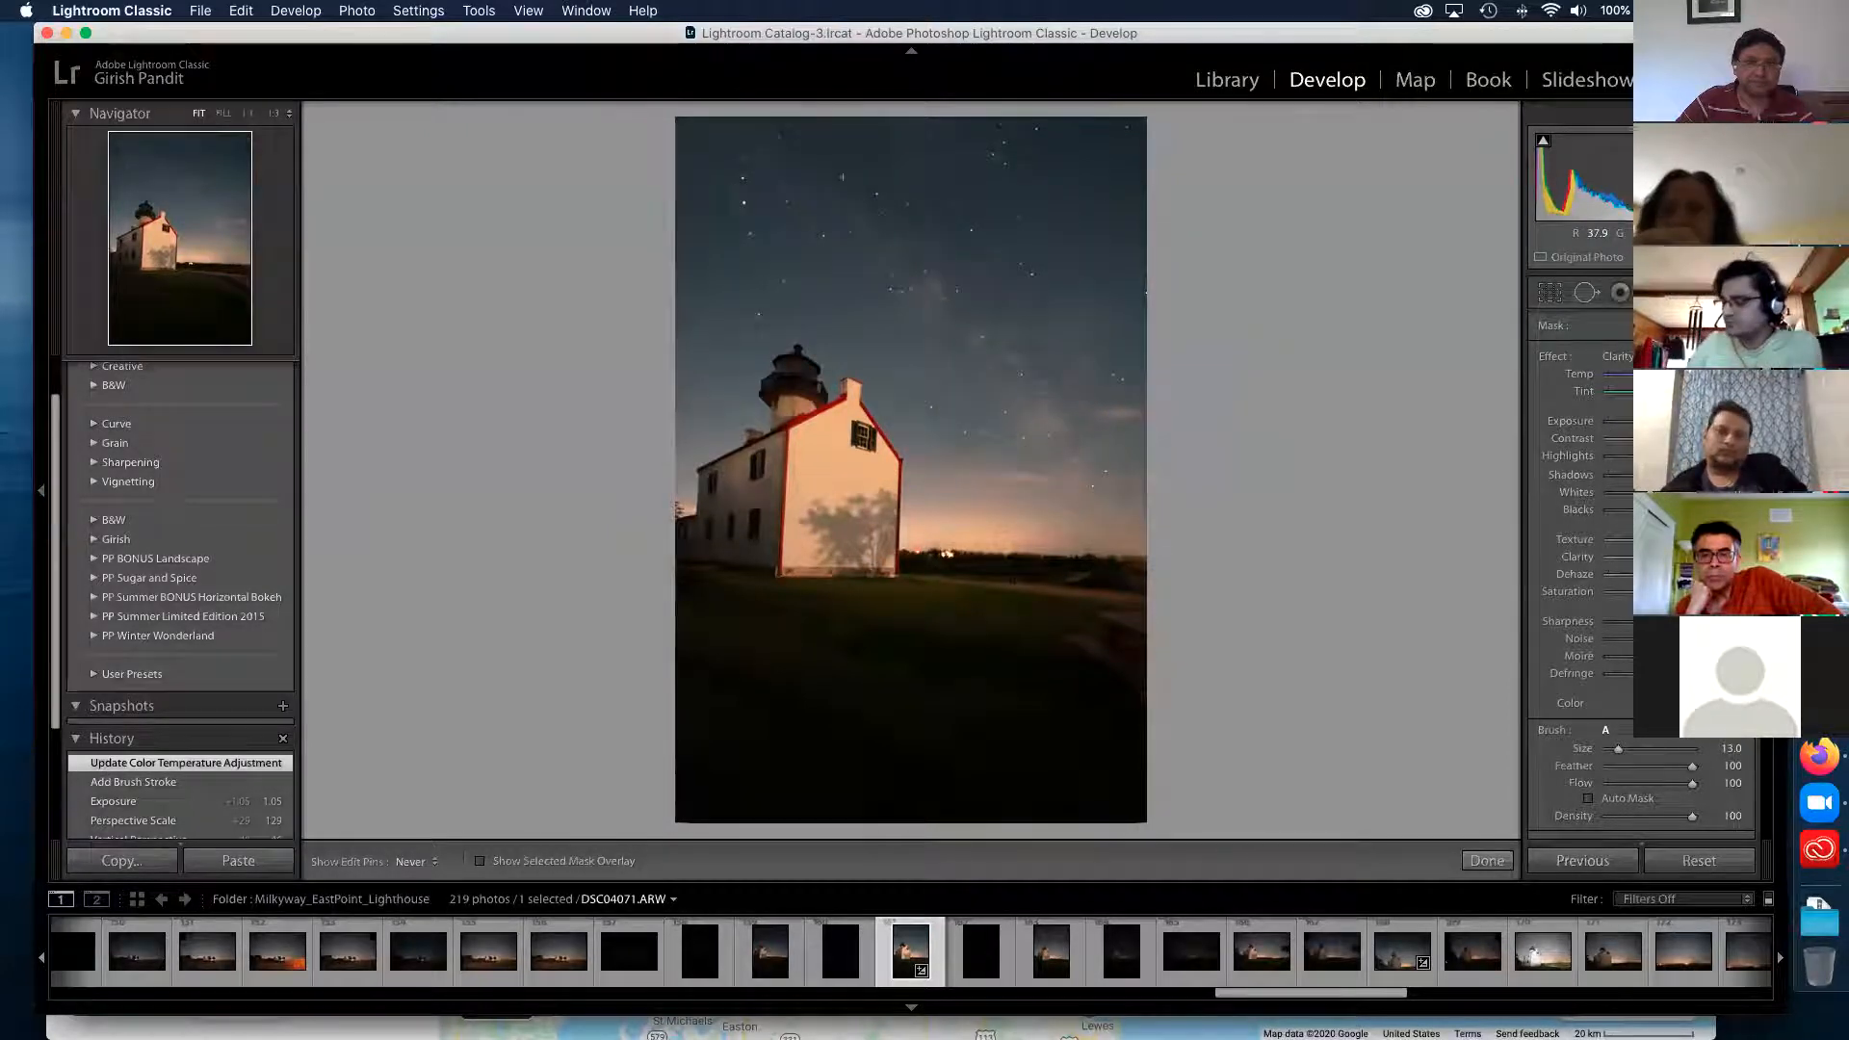
drag(1062, 428, 843, 177)
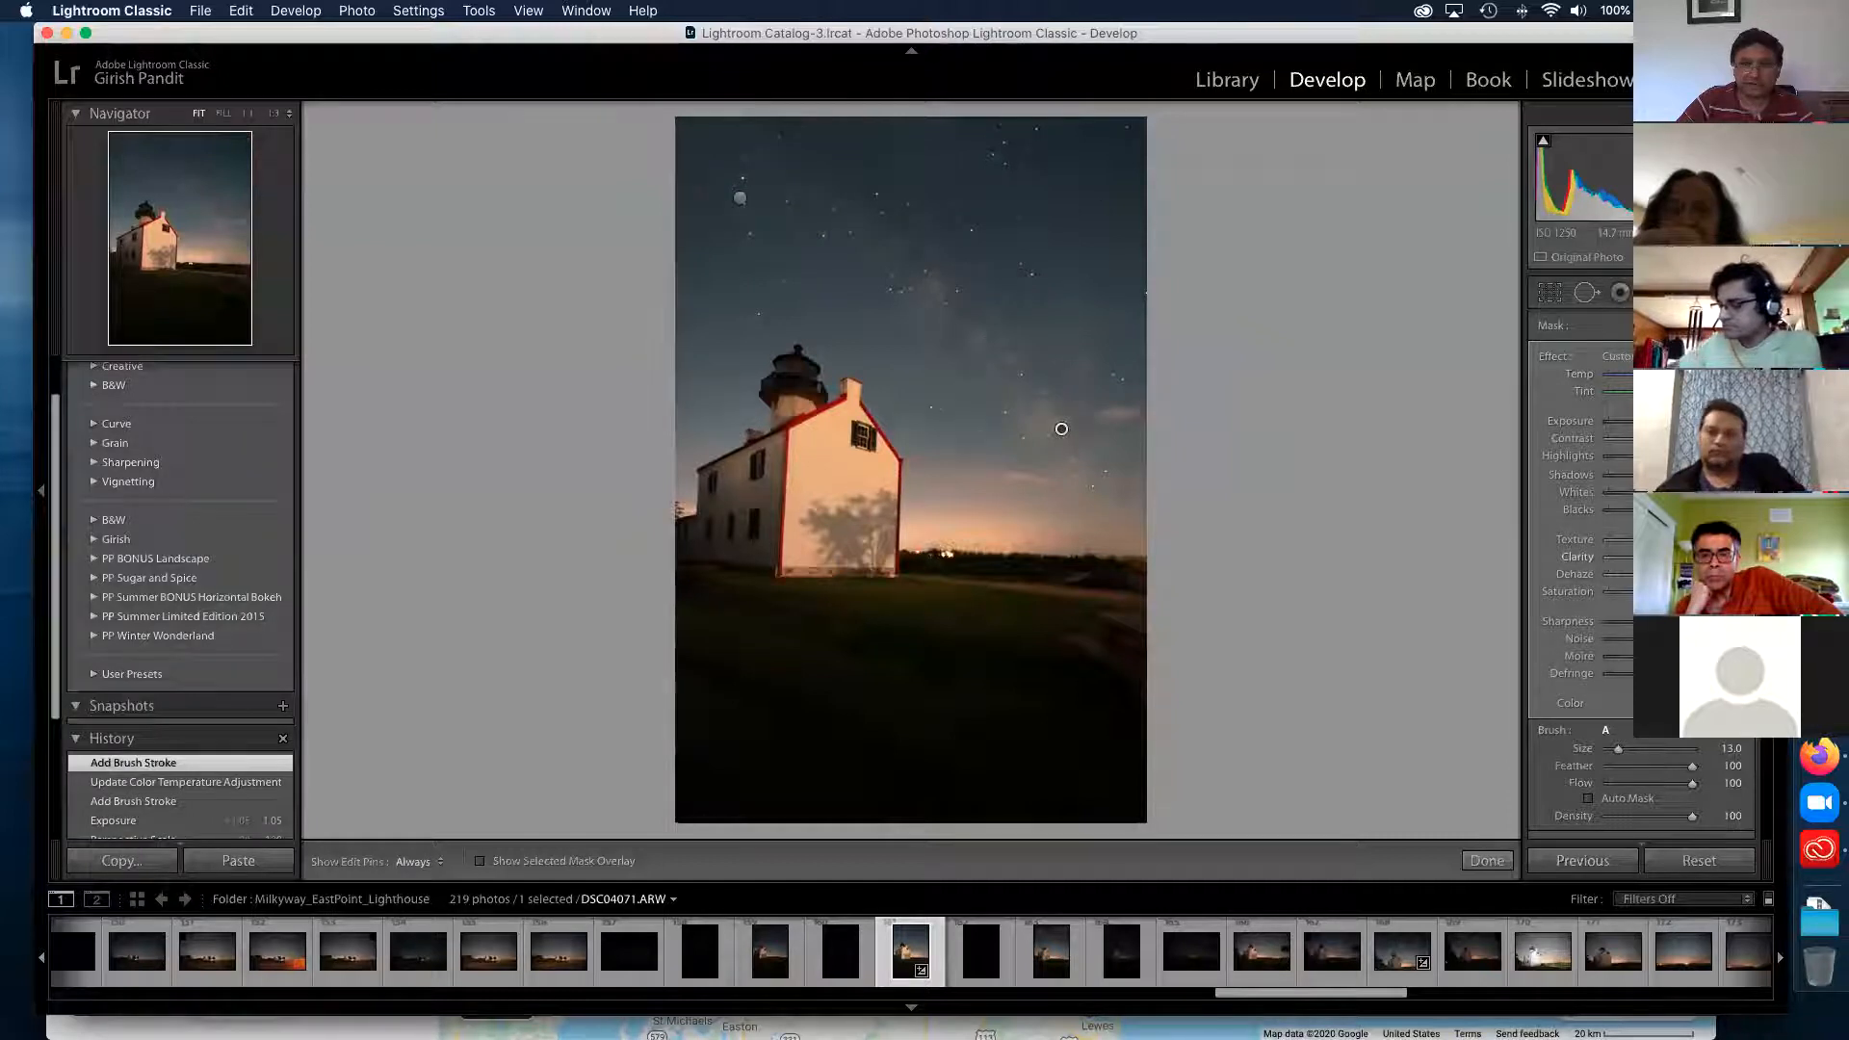
drag(1598, 558, 1603, 559)
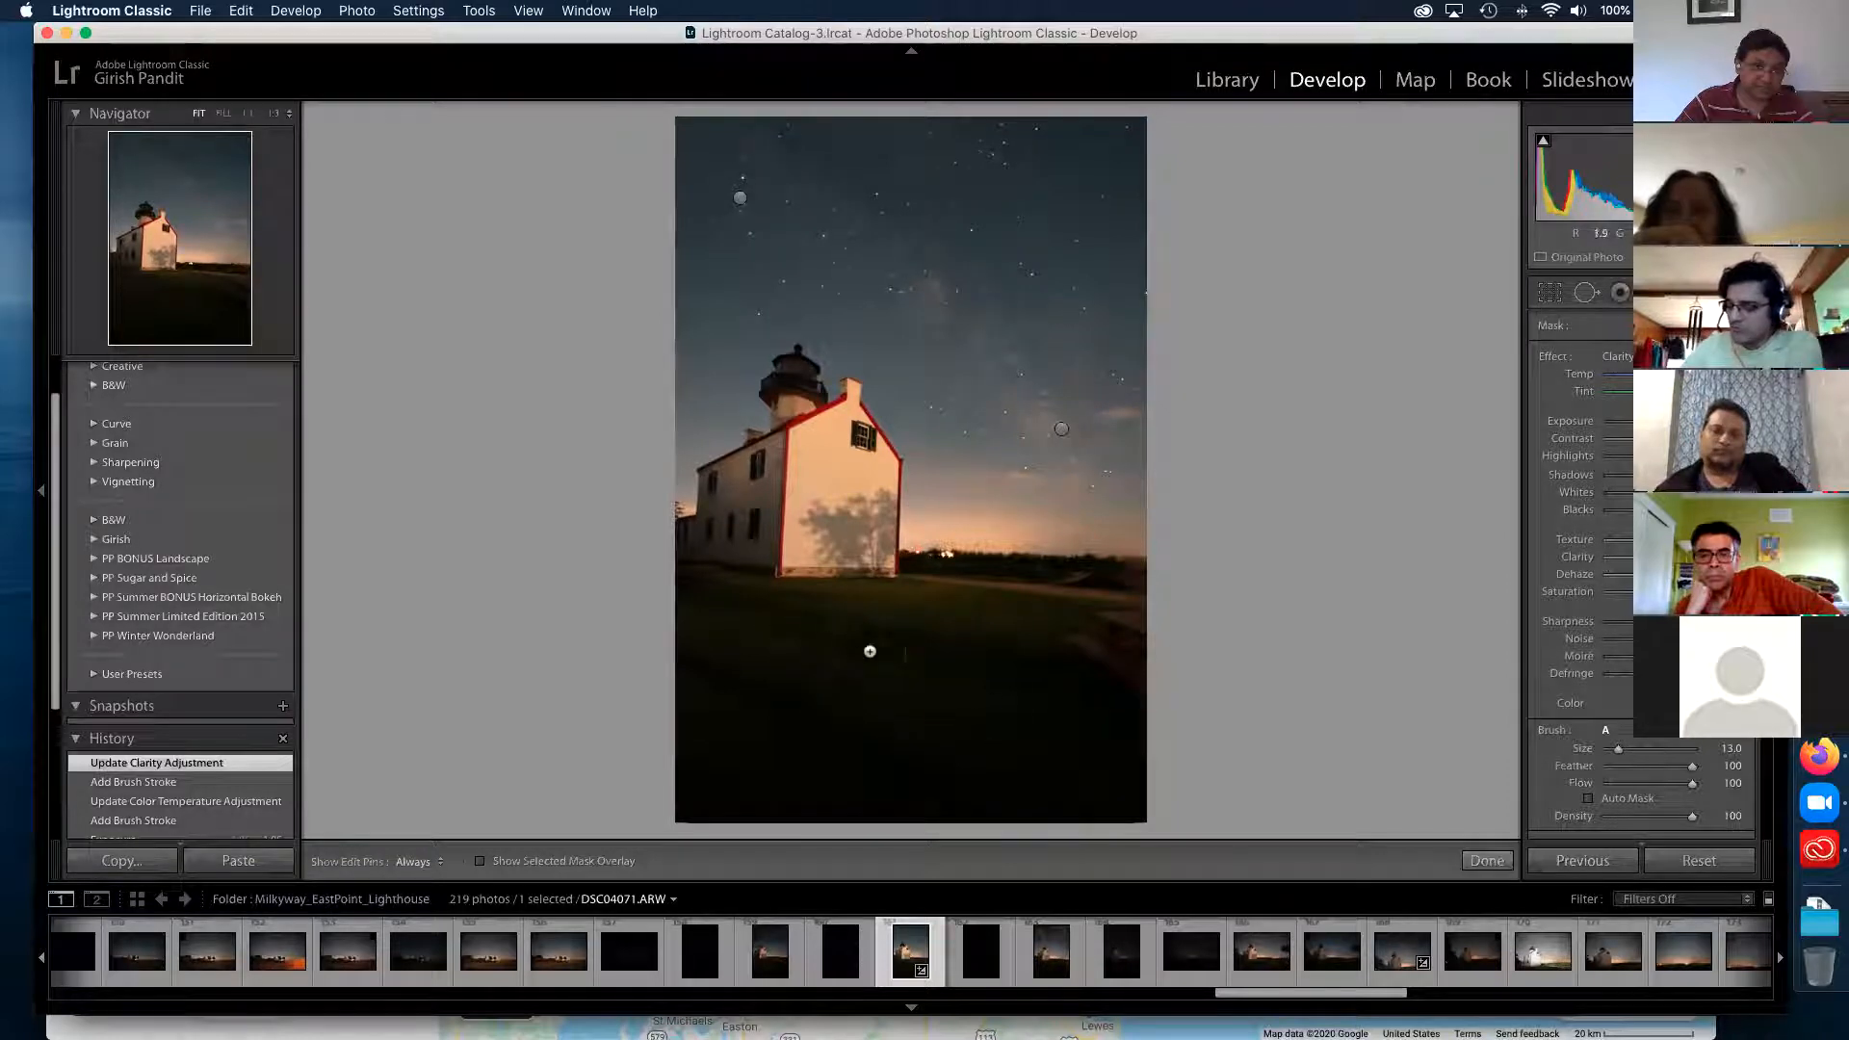
- Brighten the dark grass in front of the lighthouse with a new Exposure adjustment brush of size 19
click(1618, 356)
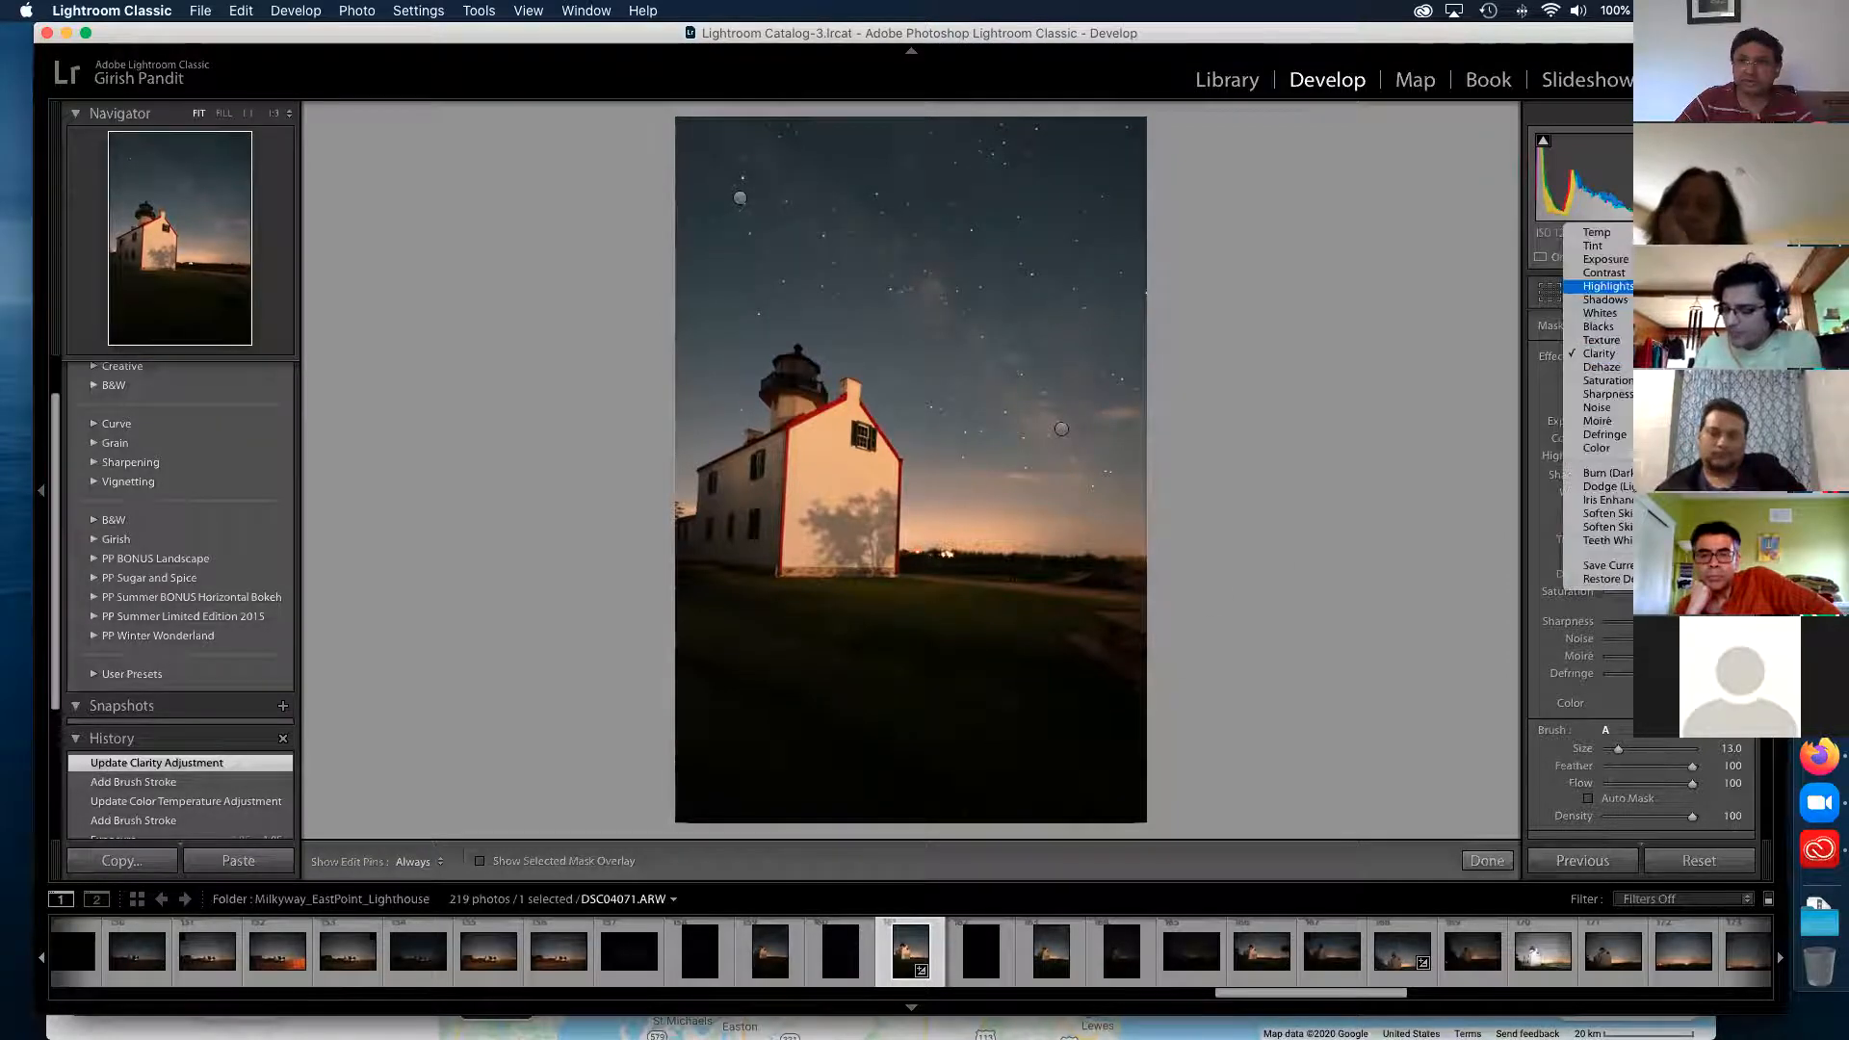
click(1606, 259)
scroll(959, 670, up, 3)
mouse_move(711, 637)
mouse_down()
mouse_move(1151, 680)
mouse_move(1044, 783)
mouse_up()
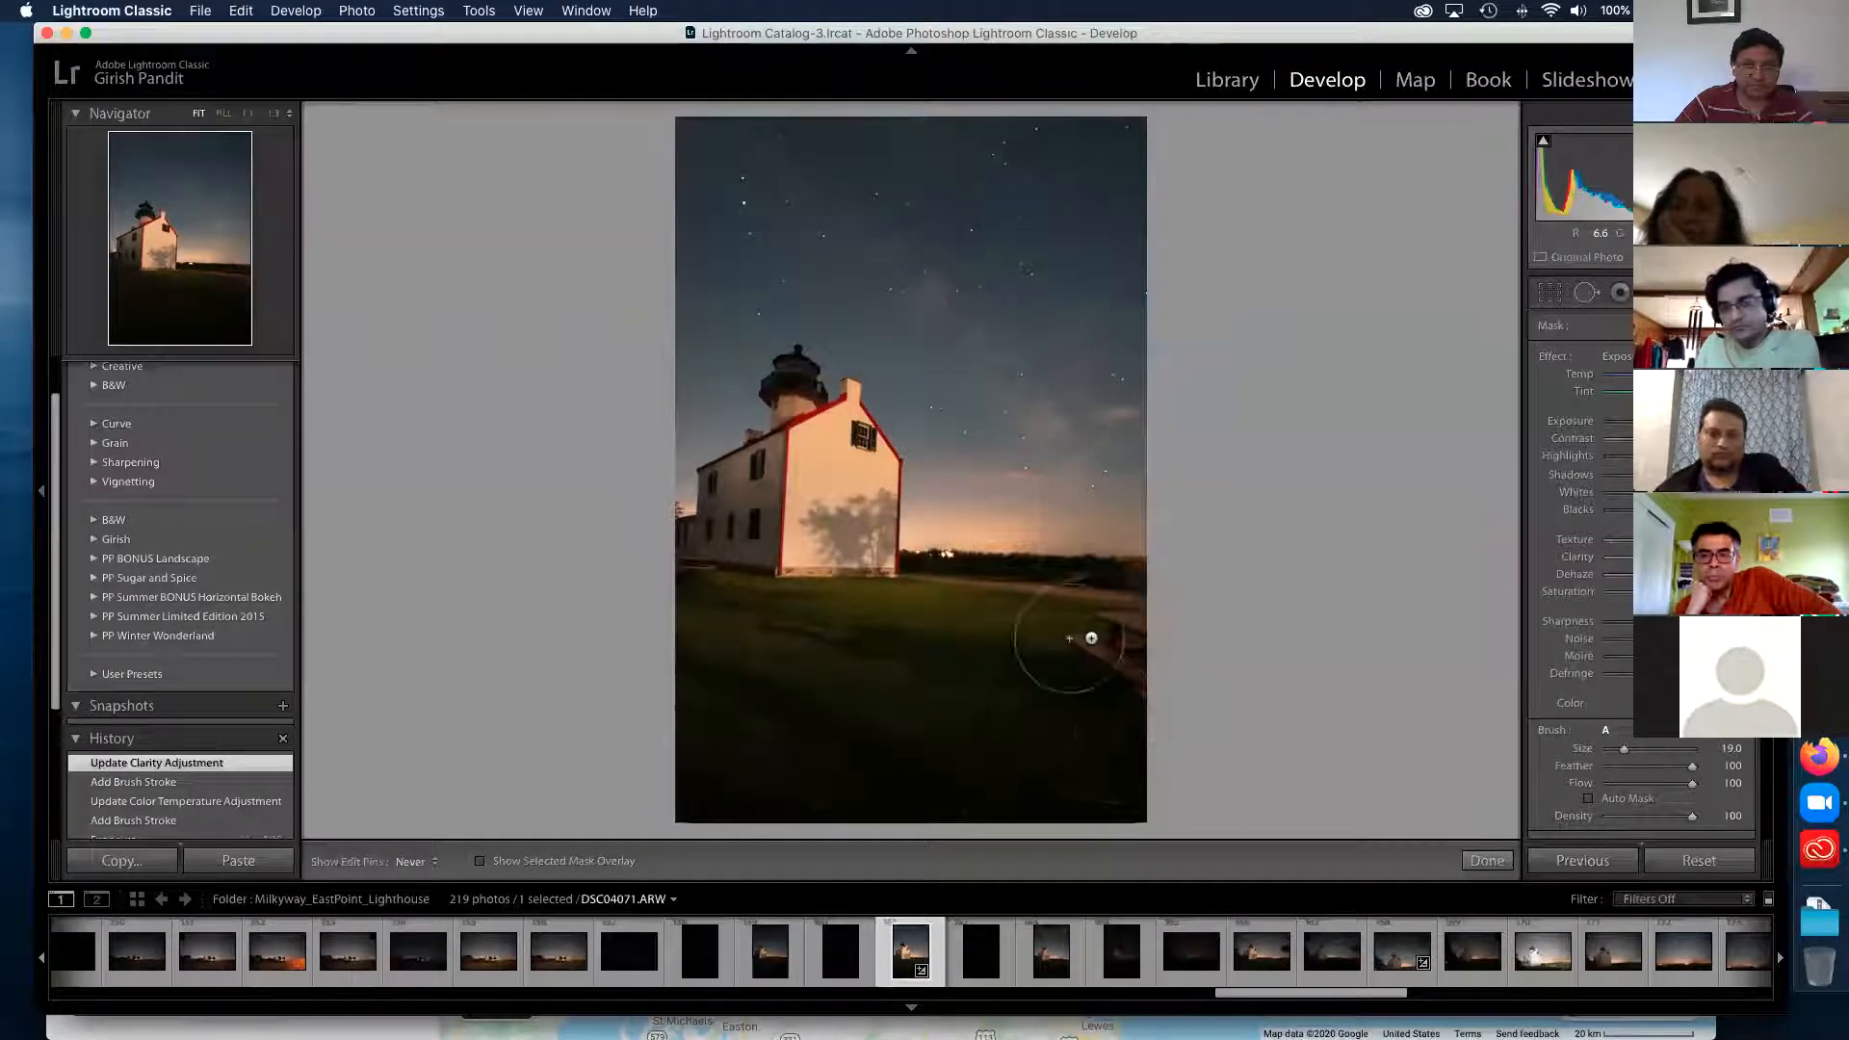
mouse_move(722, 619)
mouse_down()
mouse_move(761, 523)
mouse_move(841, 528)
mouse_move(851, 474)
mouse_move(721, 513)
mouse_move(731, 589)
mouse_move(805, 620)
mouse_move(822, 707)
mouse_up()
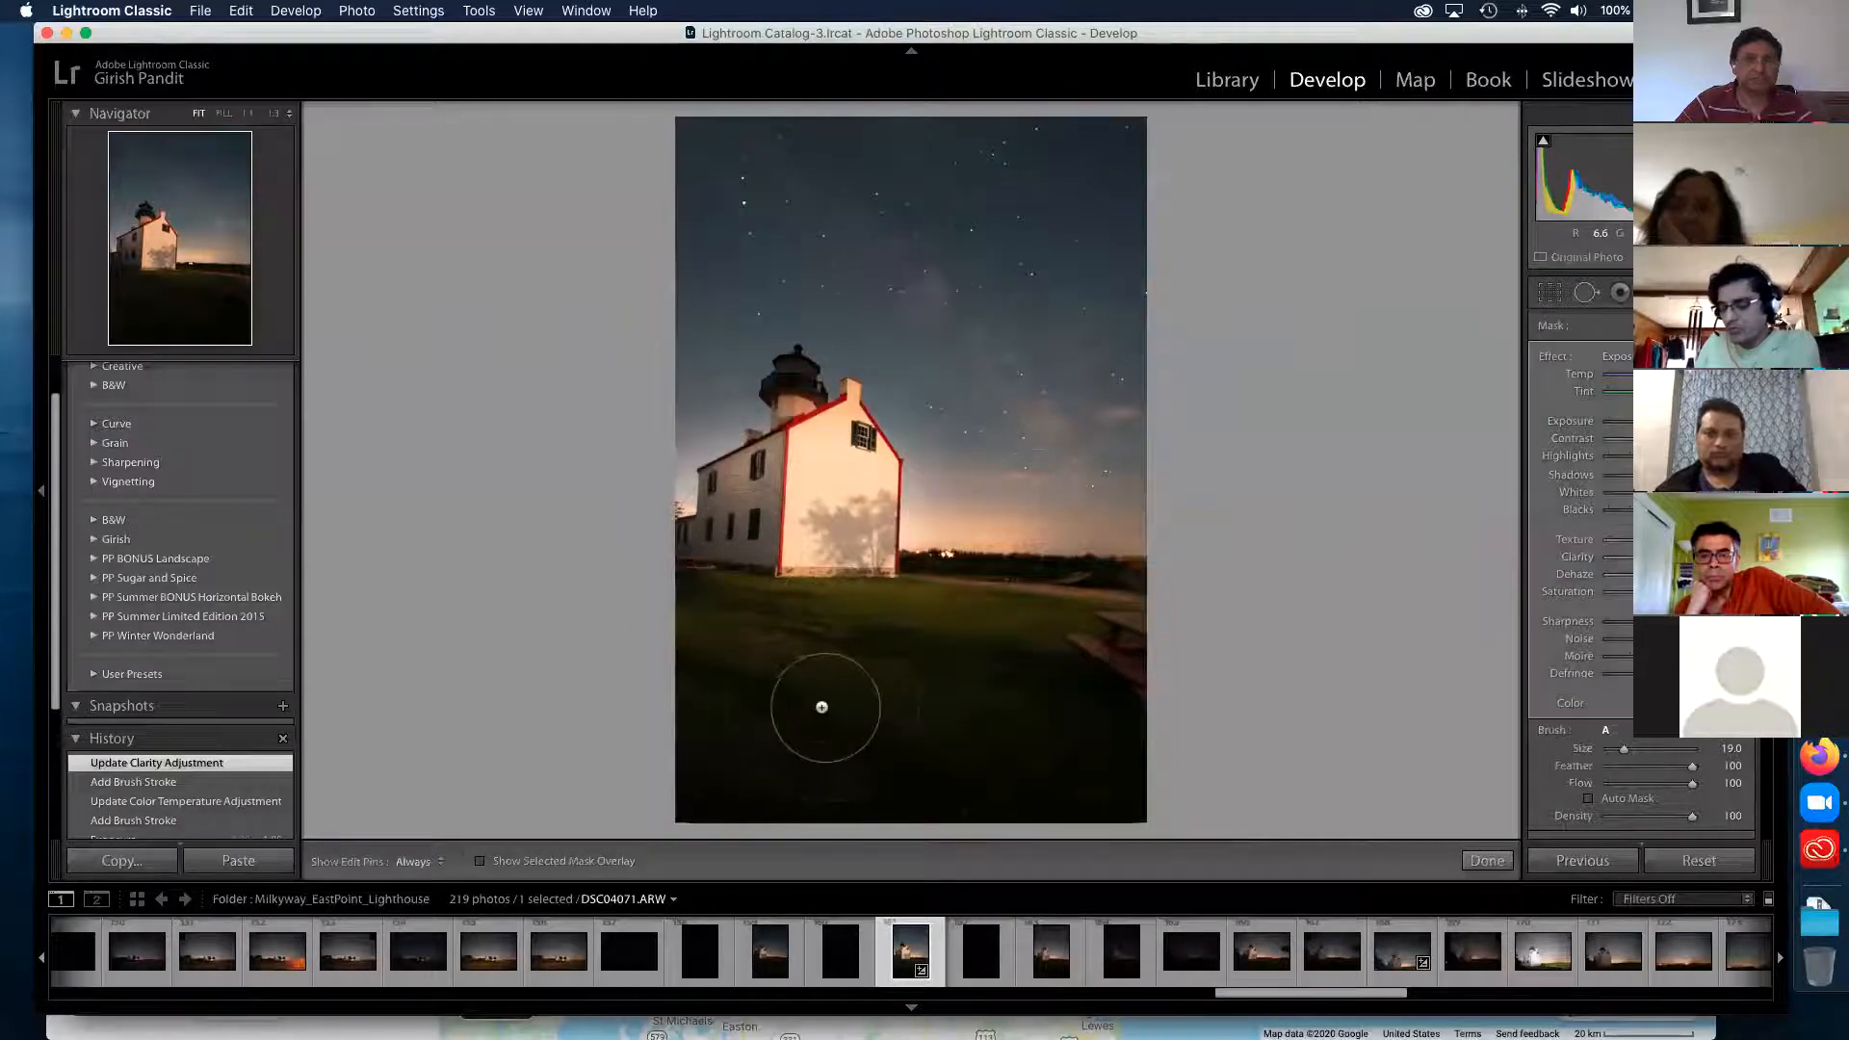
- Extend the Exposure brush into the sky around the Milky Way, erase it from the upper-right sky, and close the brush
mouse_move(1107, 322)
mouse_down()
mouse_move(1118, 148)
mouse_move(924, 124)
mouse_move(1159, 231)
mouse_up()
key(h)
key(h)
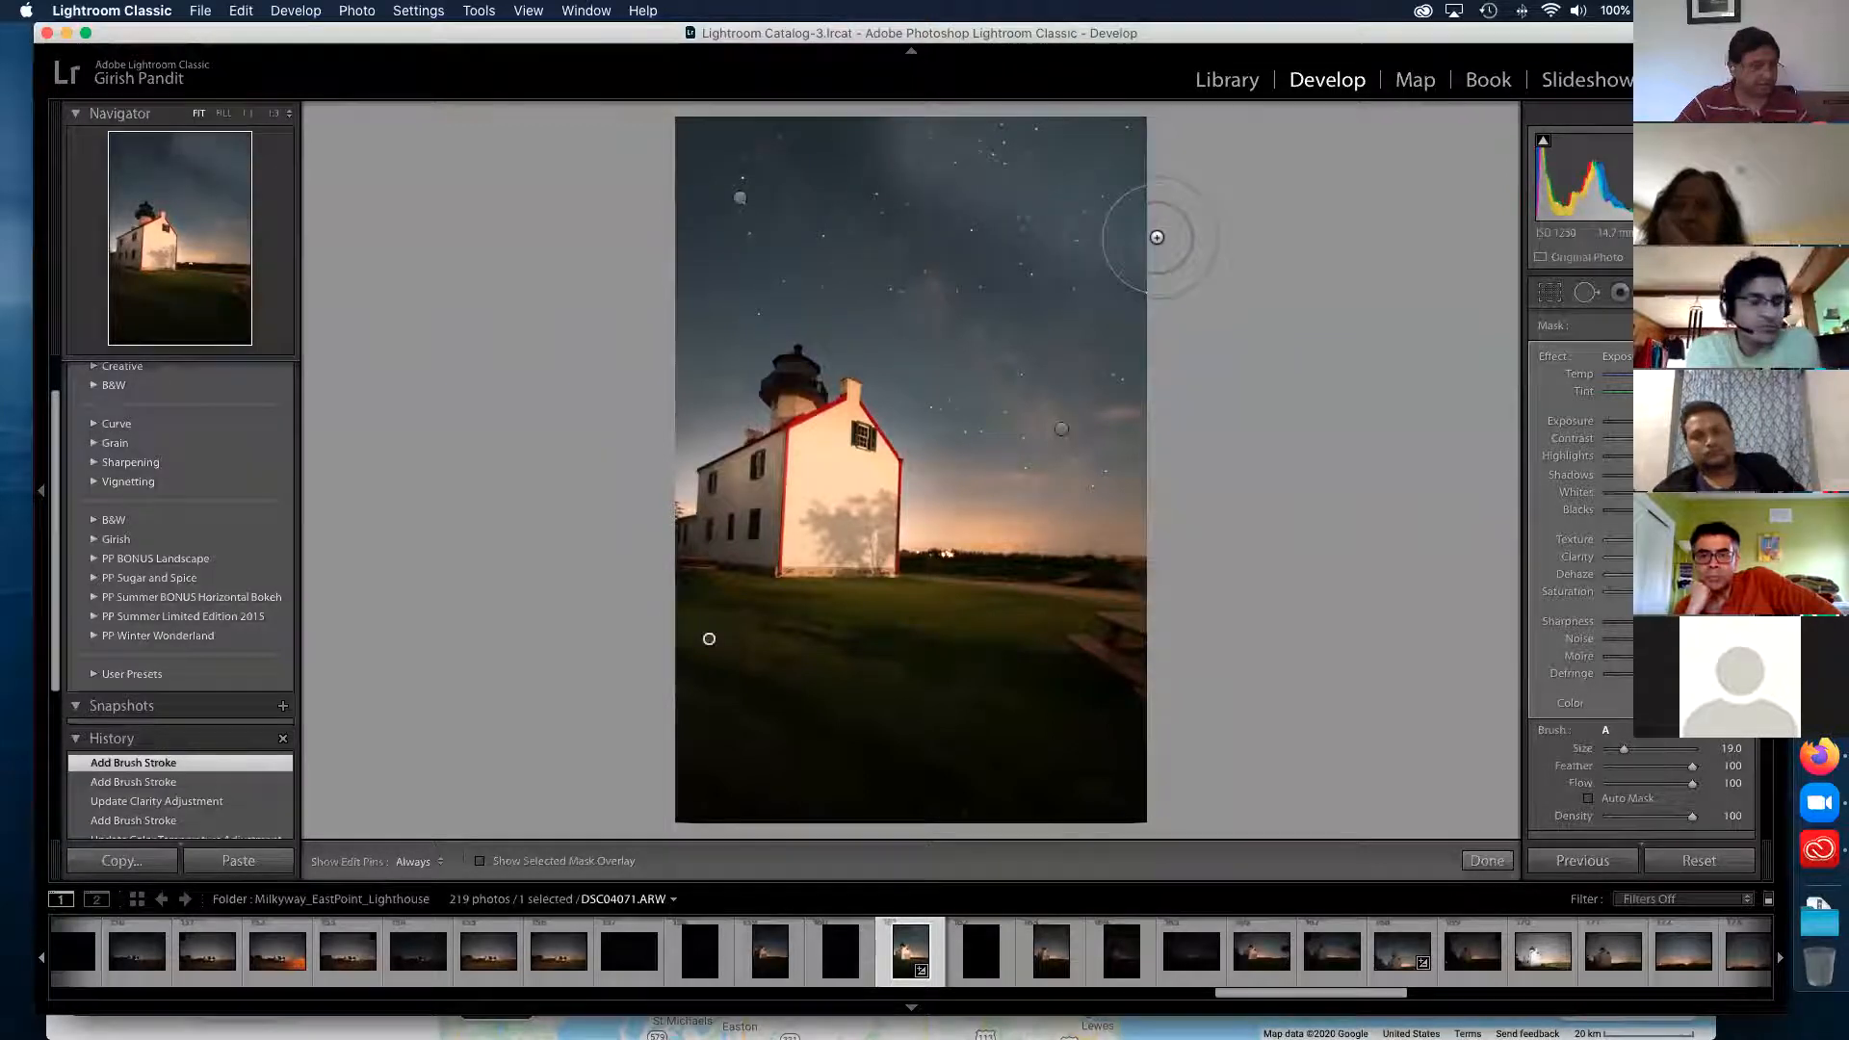
key(alt)
key(h)
mouse_move(964, 158)
mouse_down()
mouse_move(1133, 197)
mouse_move(1062, 154)
mouse_move(983, 172)
mouse_move(1098, 248)
mouse_up()
key(h)
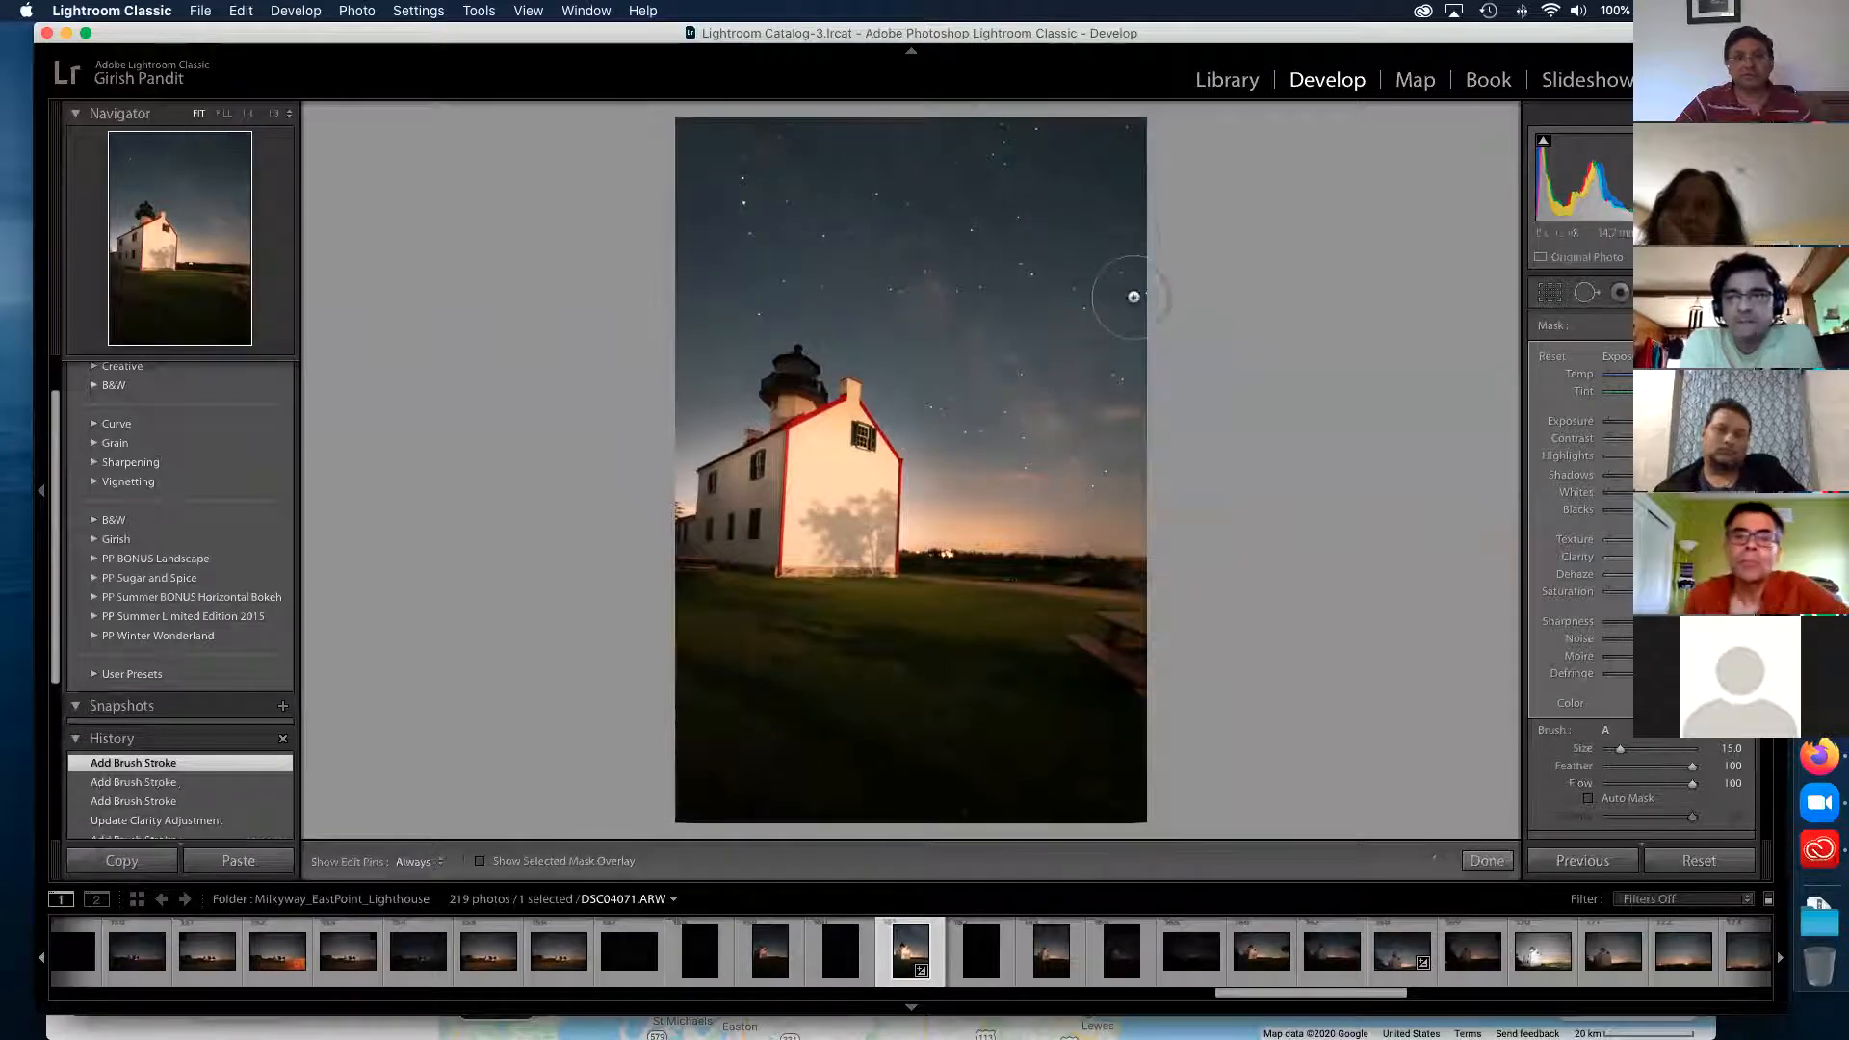
key(k)
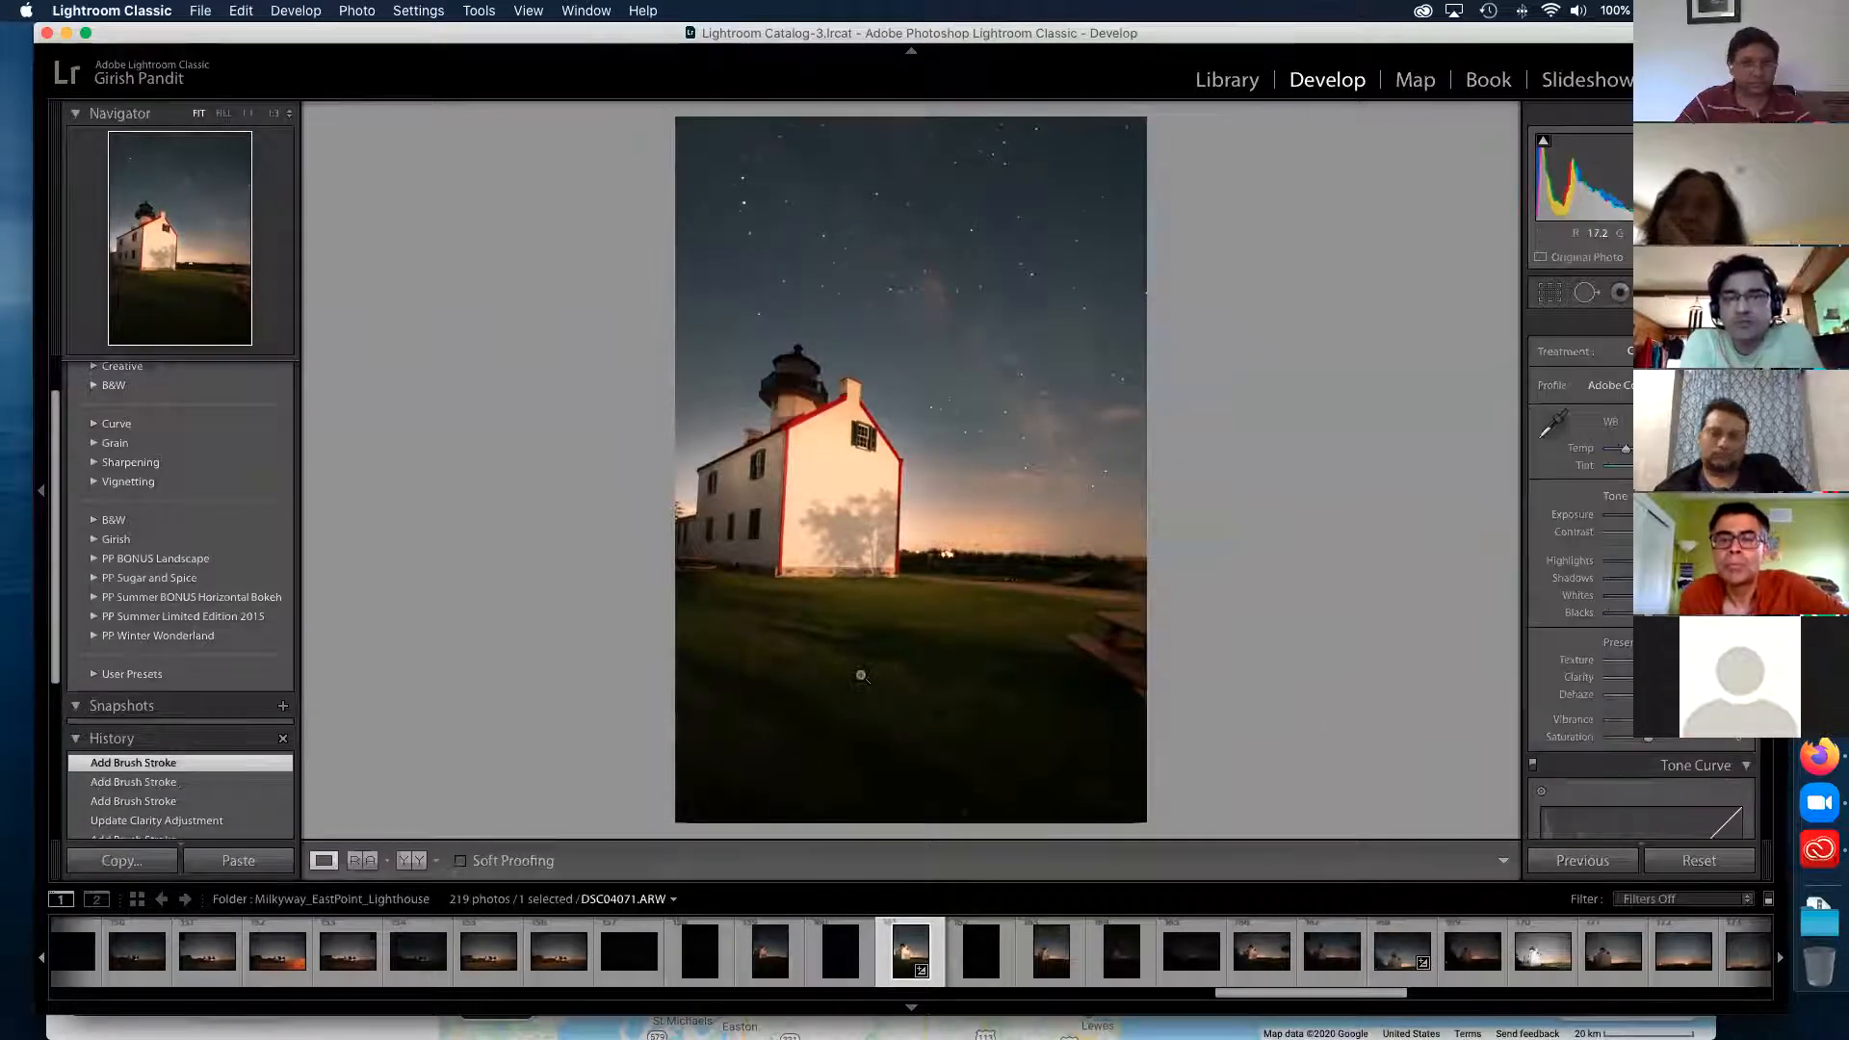
- Send the lighthouse photo to Adobe Photoshop 2020 for editing and switch to Photoshop
right_click(915, 402)
mouse_move(1032, 571)
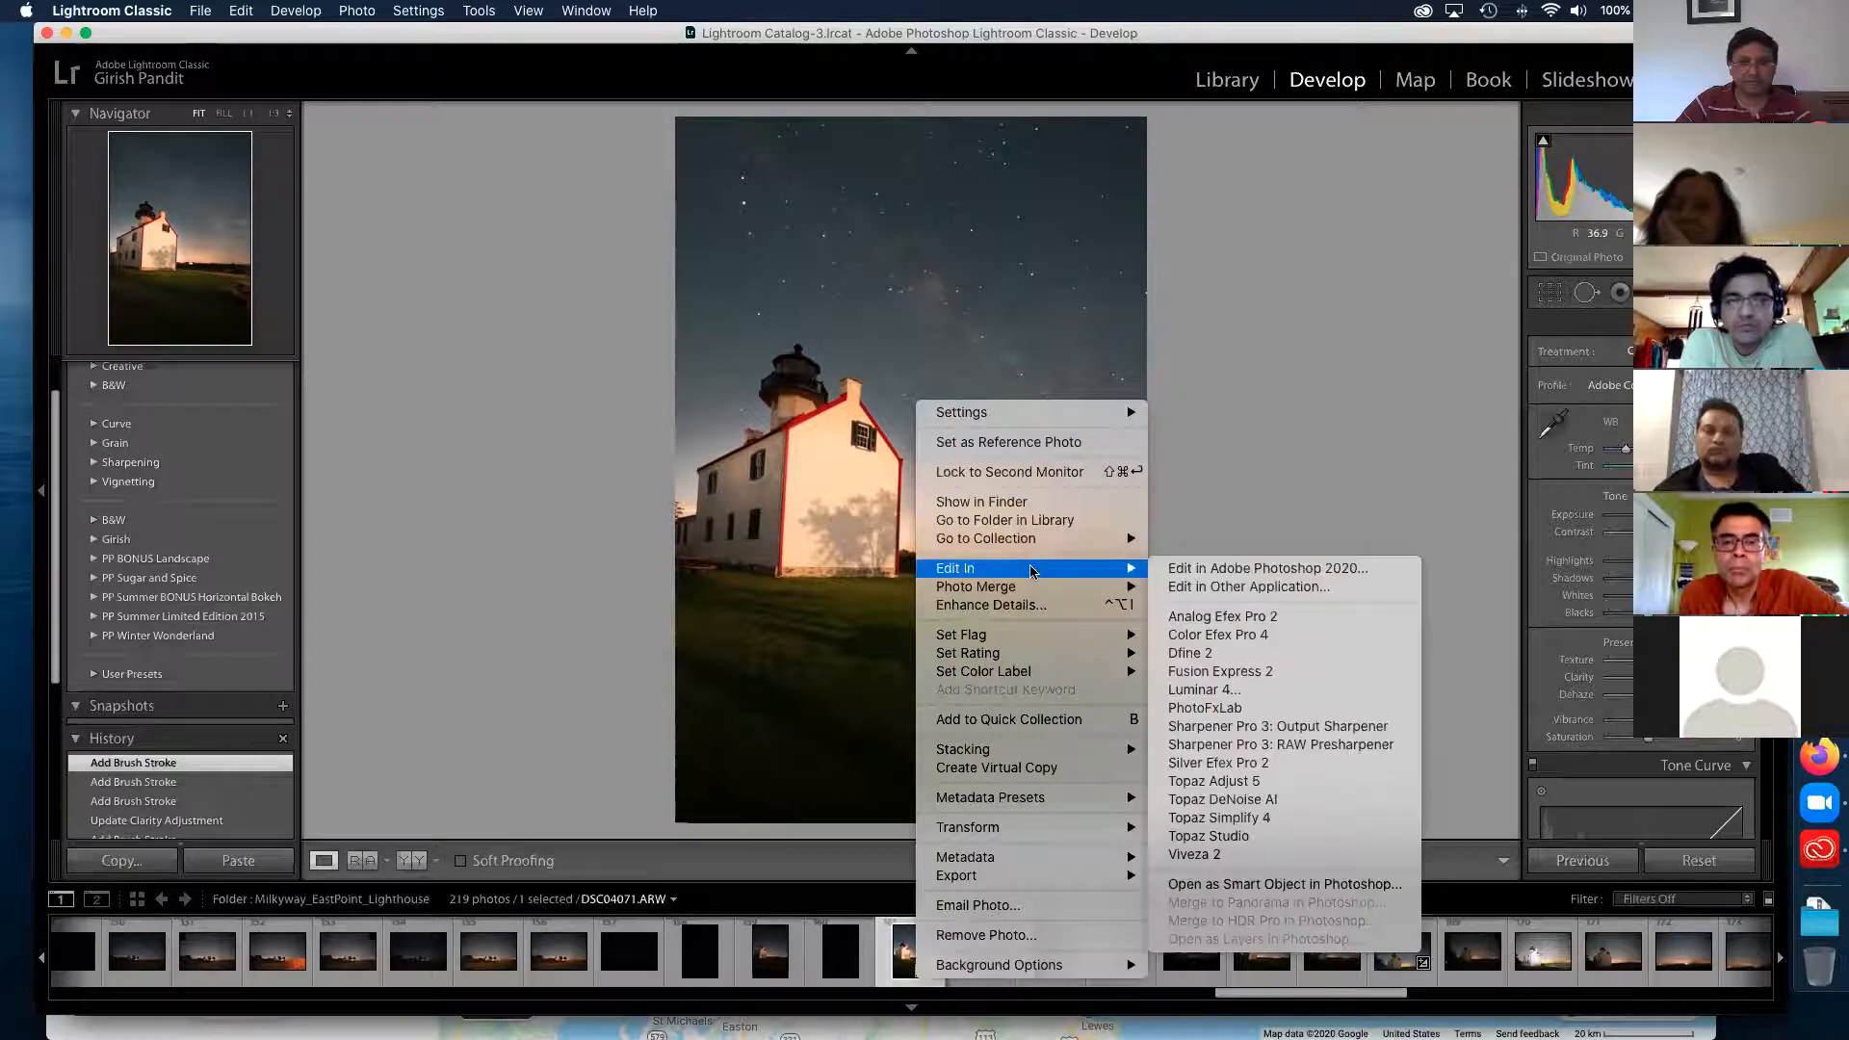
click(1194, 570)
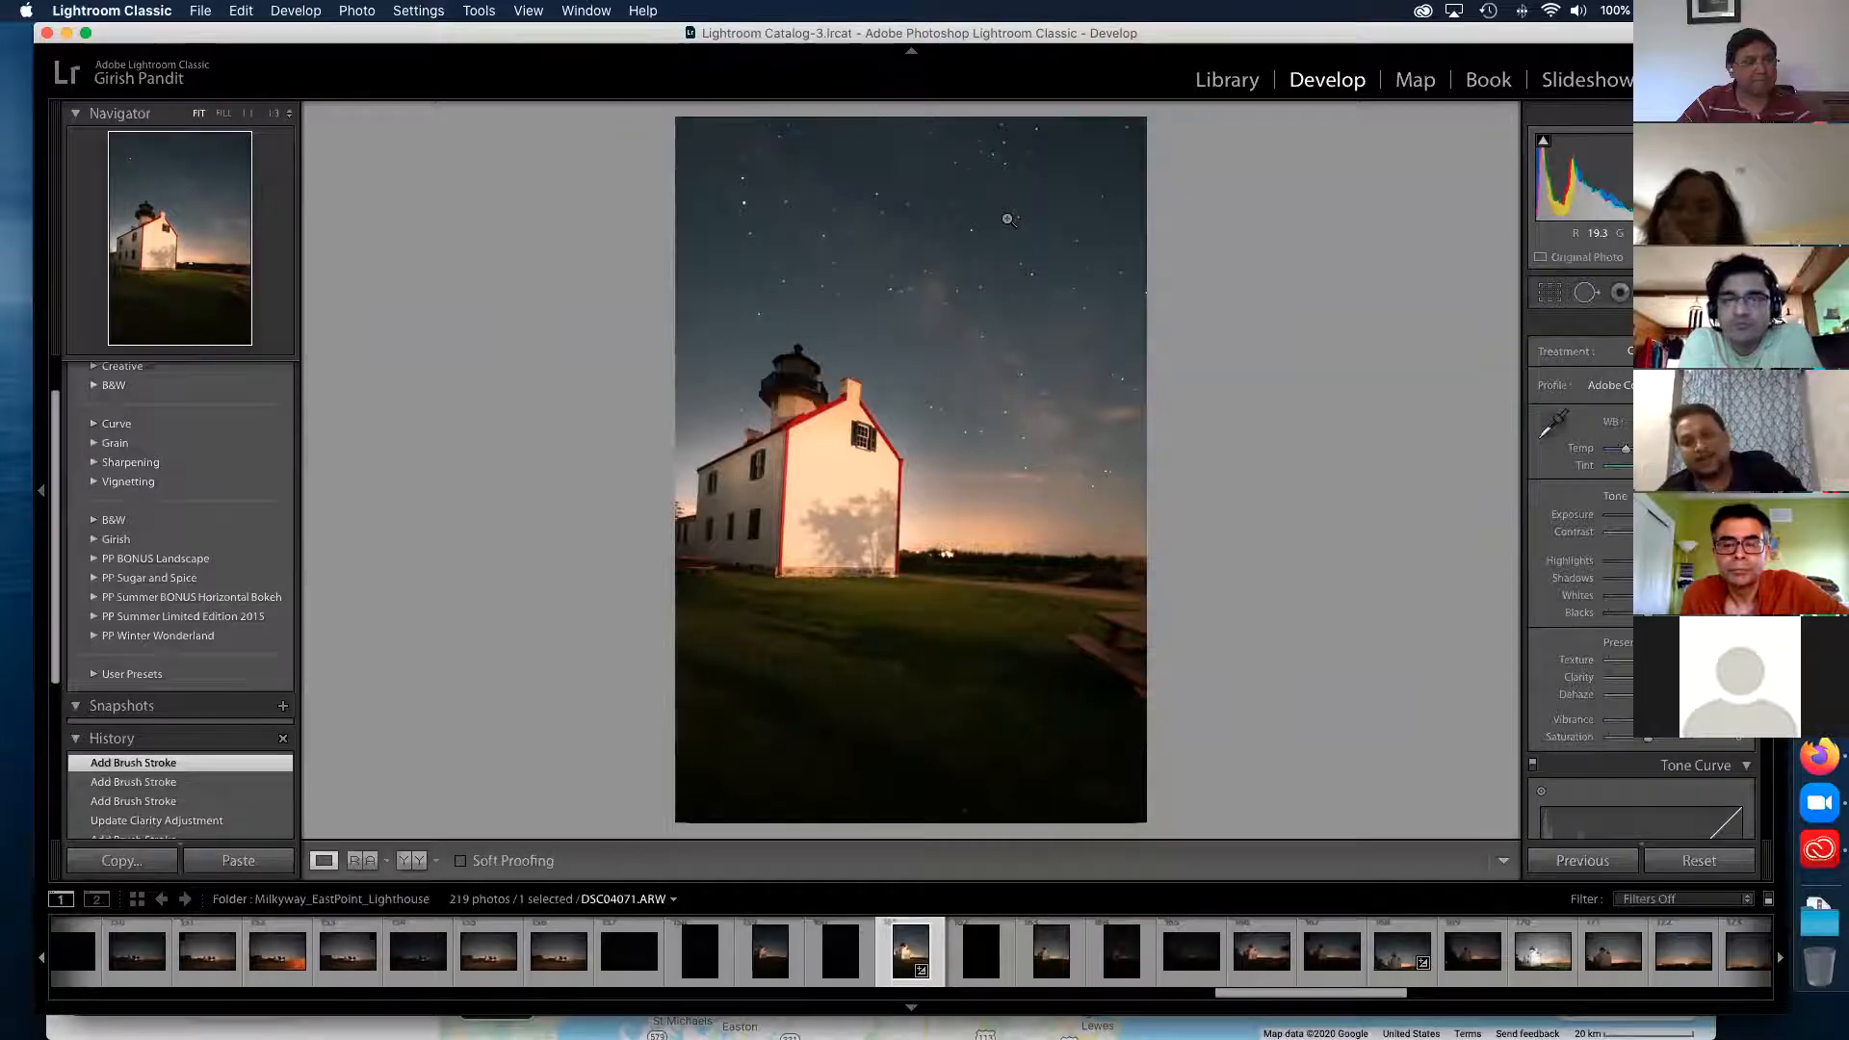
key(super+Tab)
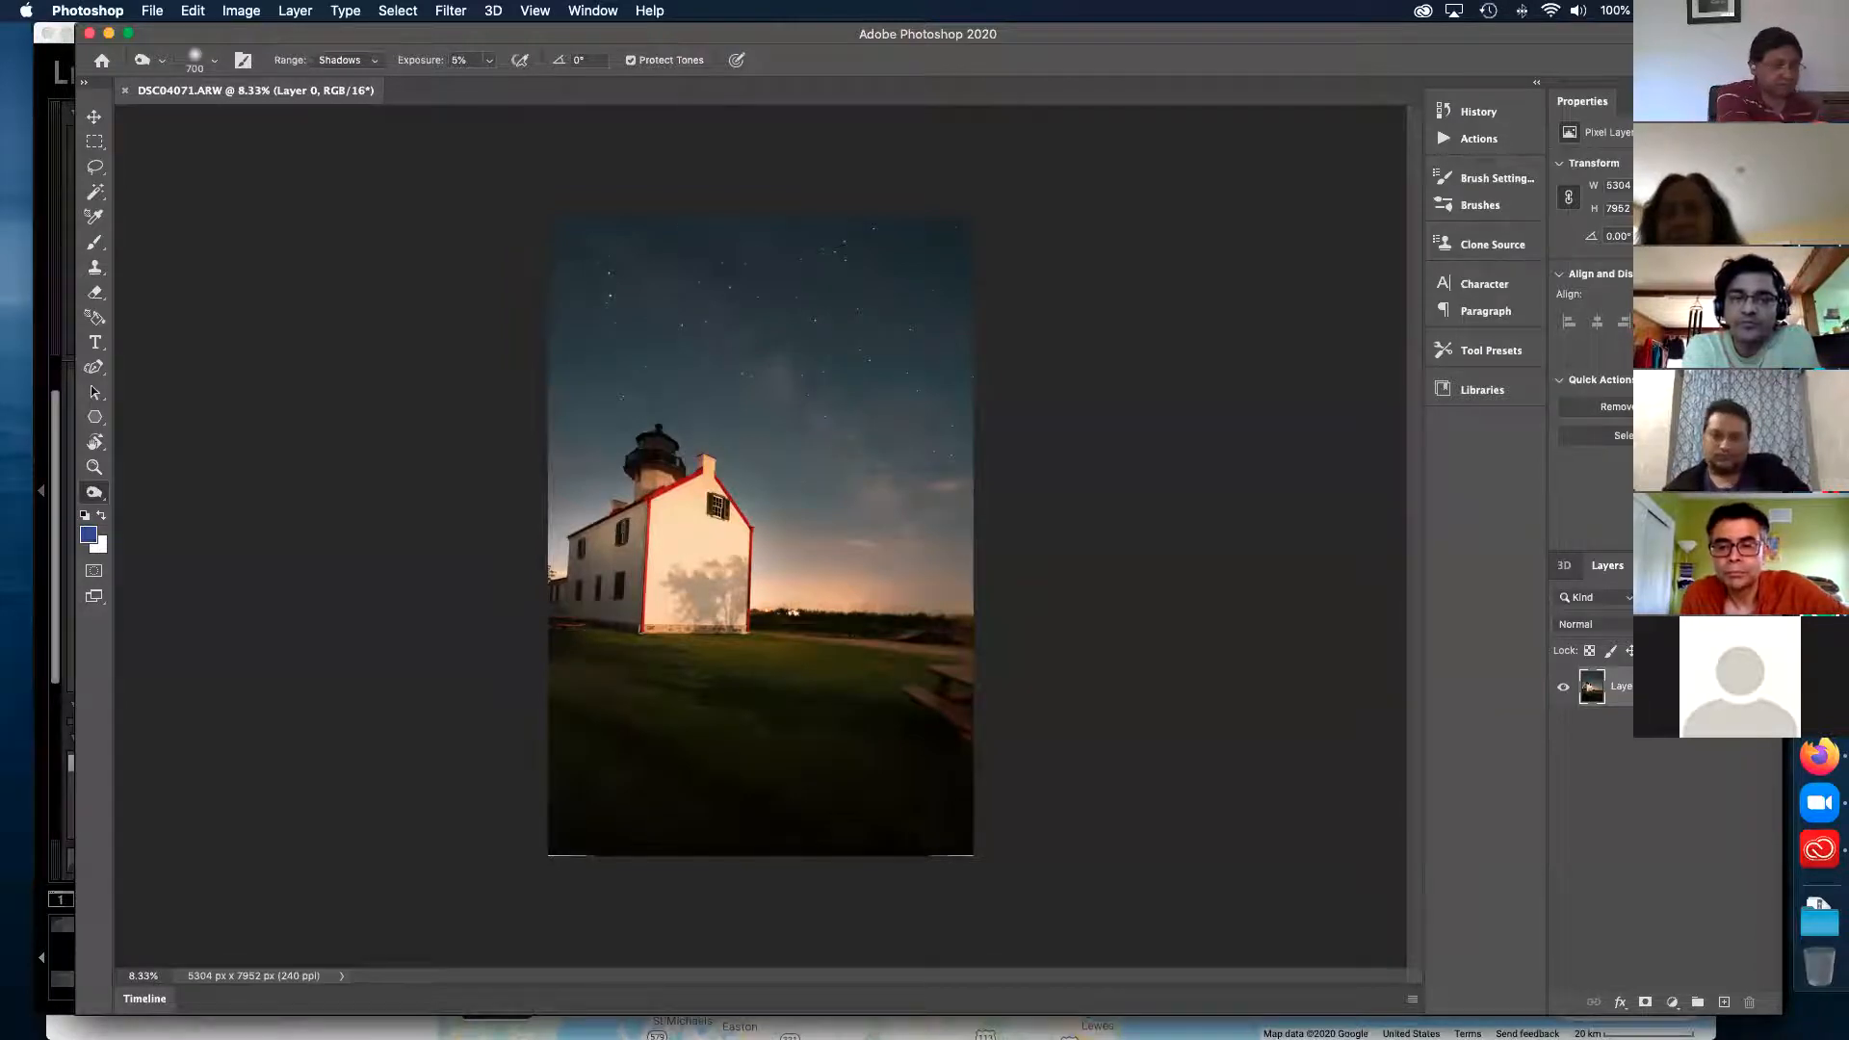
- Duplicate the photo layer and add a custom Curves adjustment layer clipped to the copy
key(super+j)
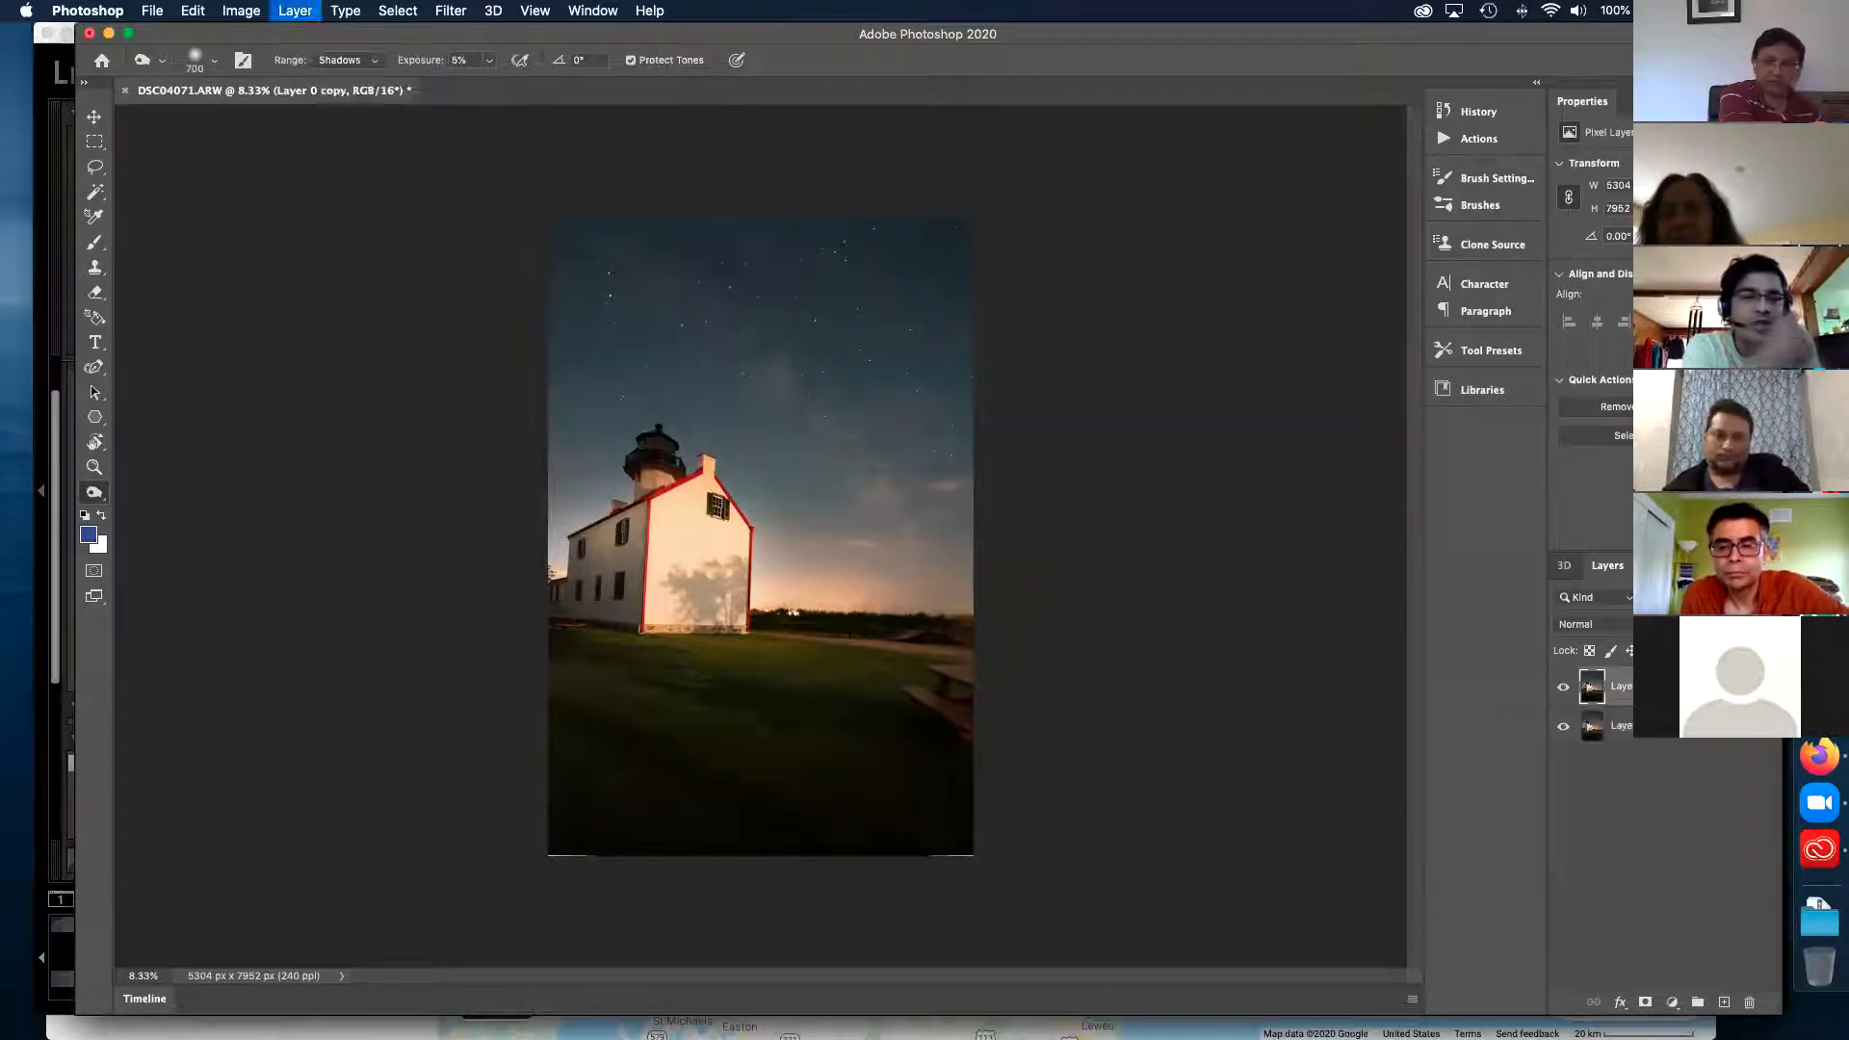
click(1671, 1004)
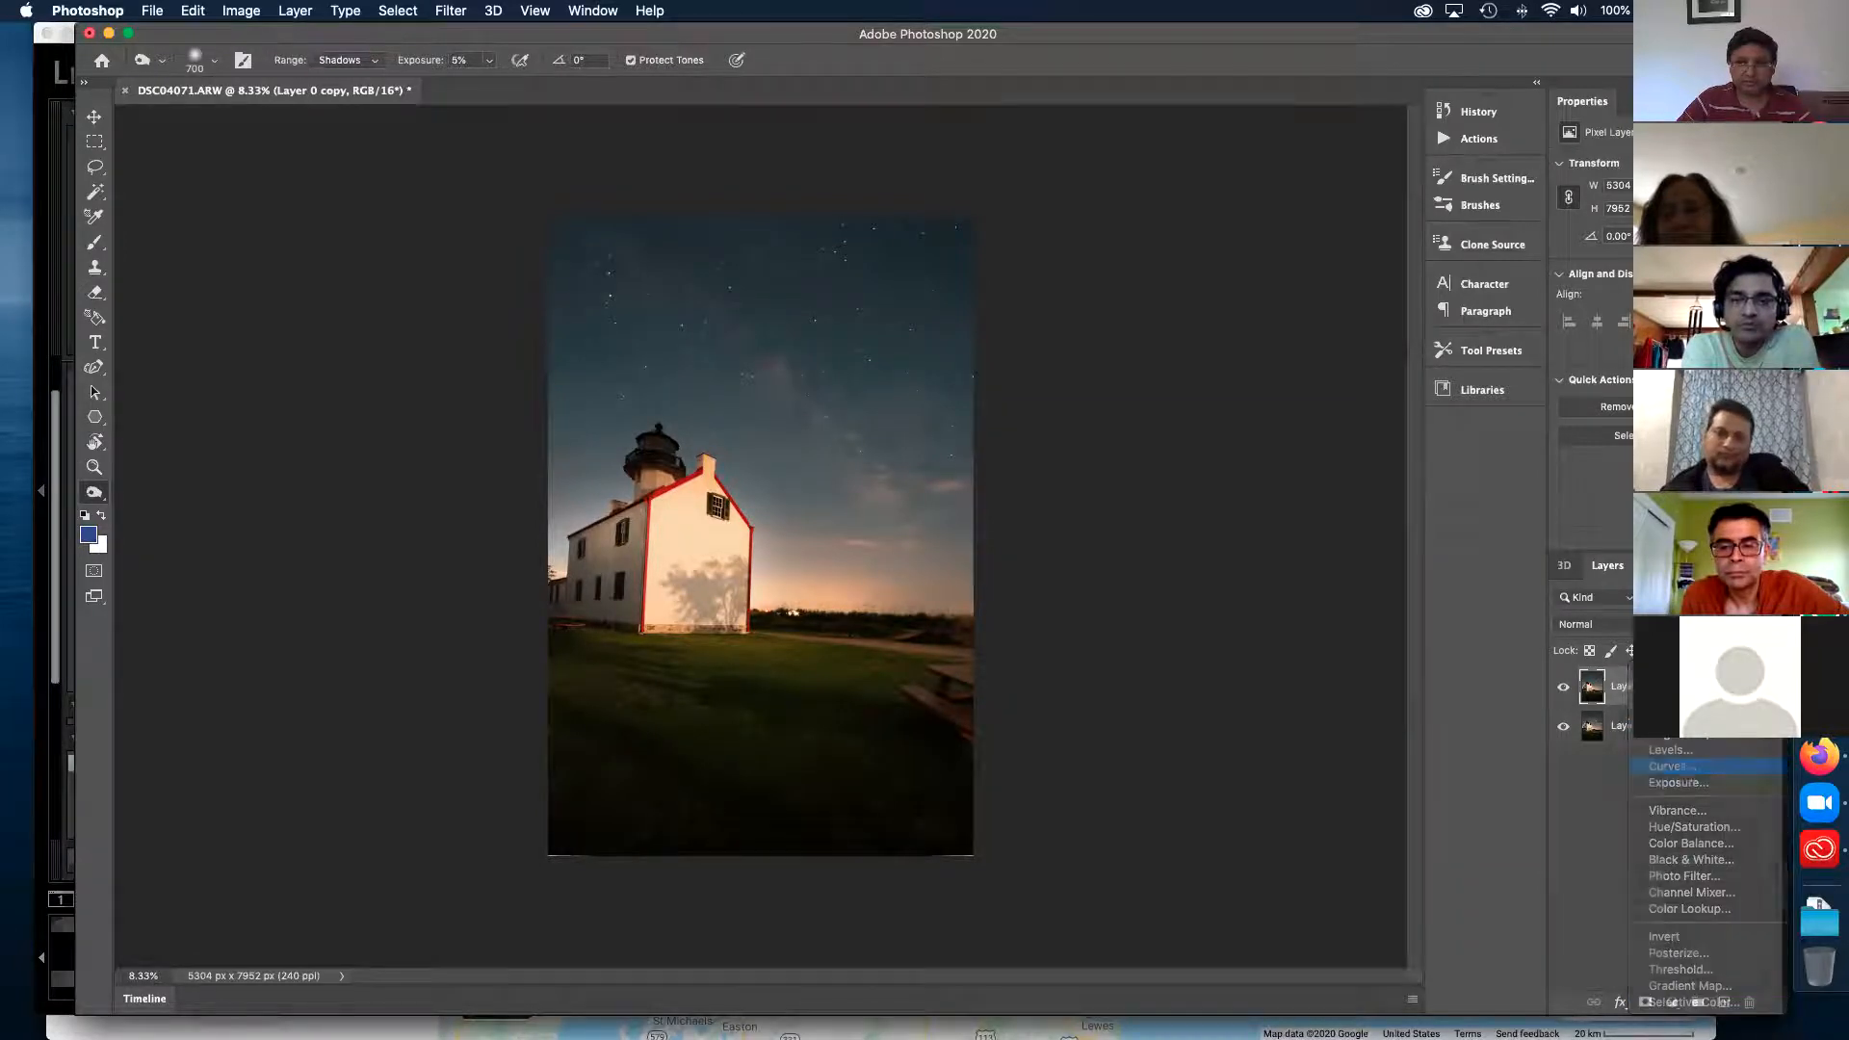
click(1672, 767)
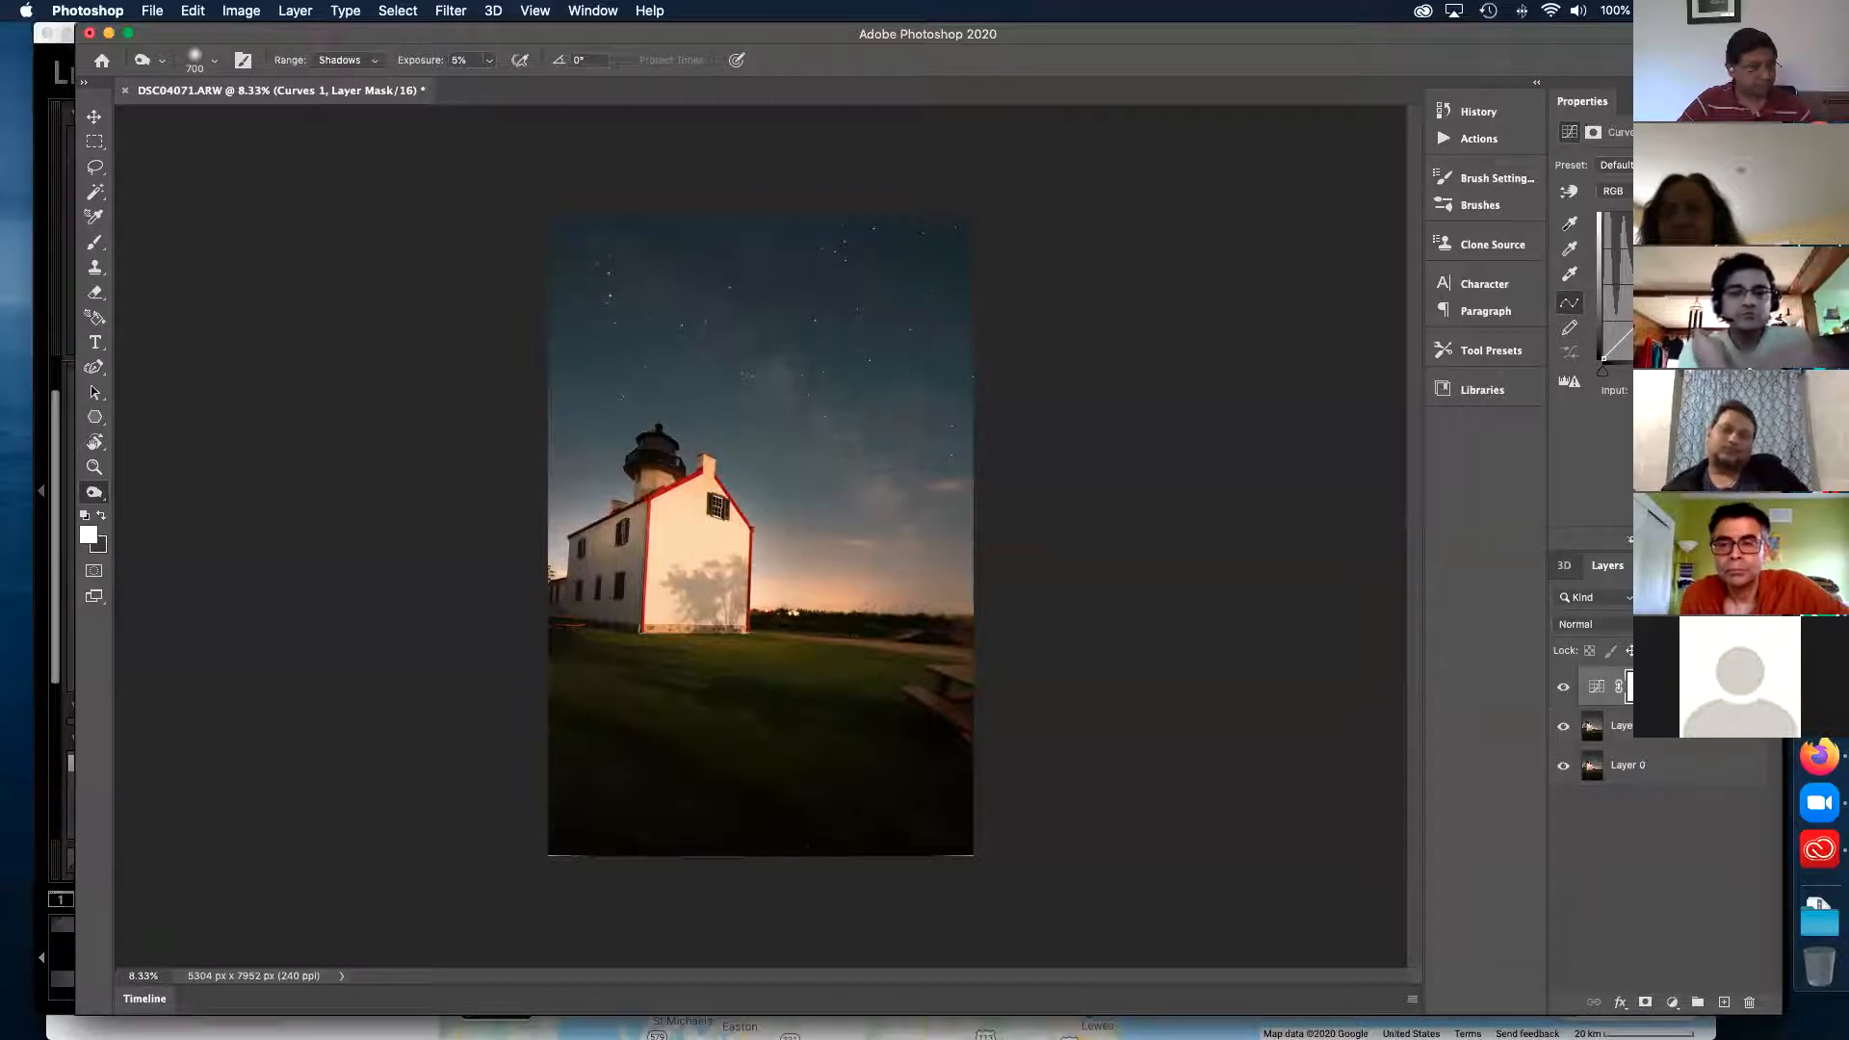
key(super+alt+g)
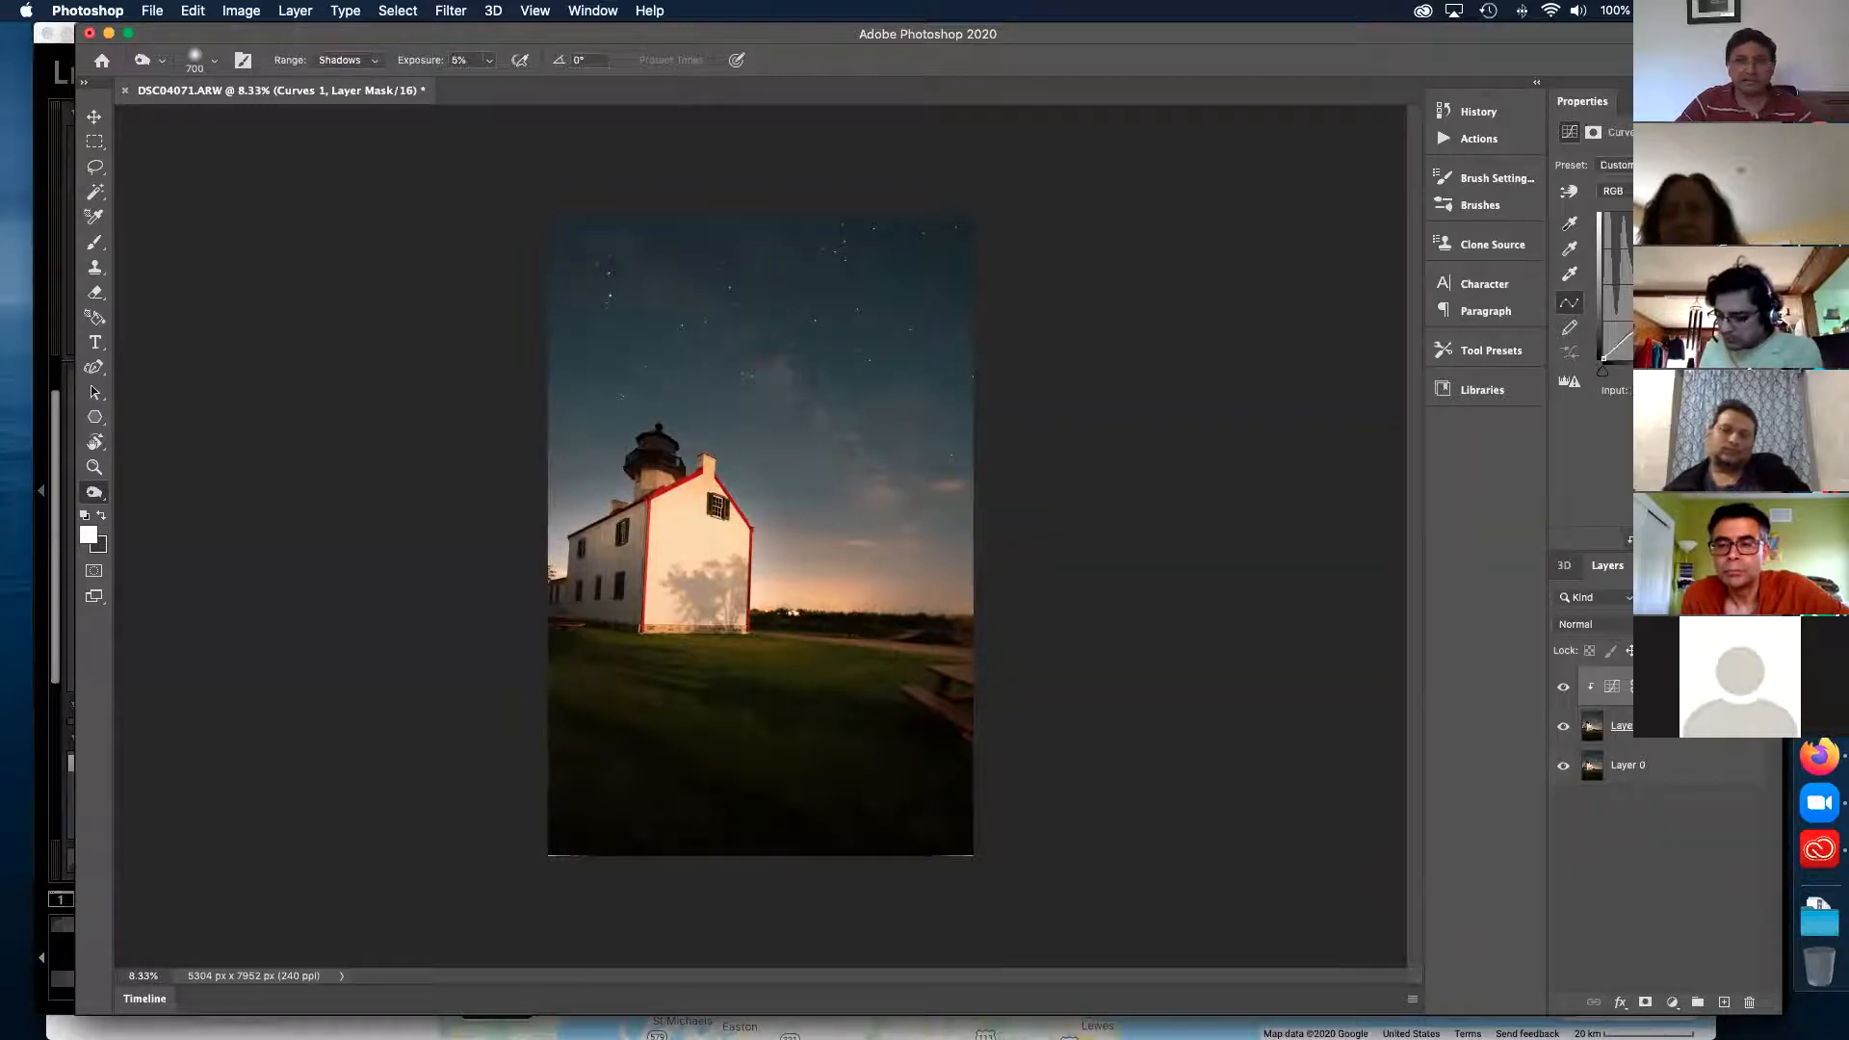
- Add a Hue/Saturation adjustment layer clipped to the photo copy and place it below the Curves layer
click(1662, 1003)
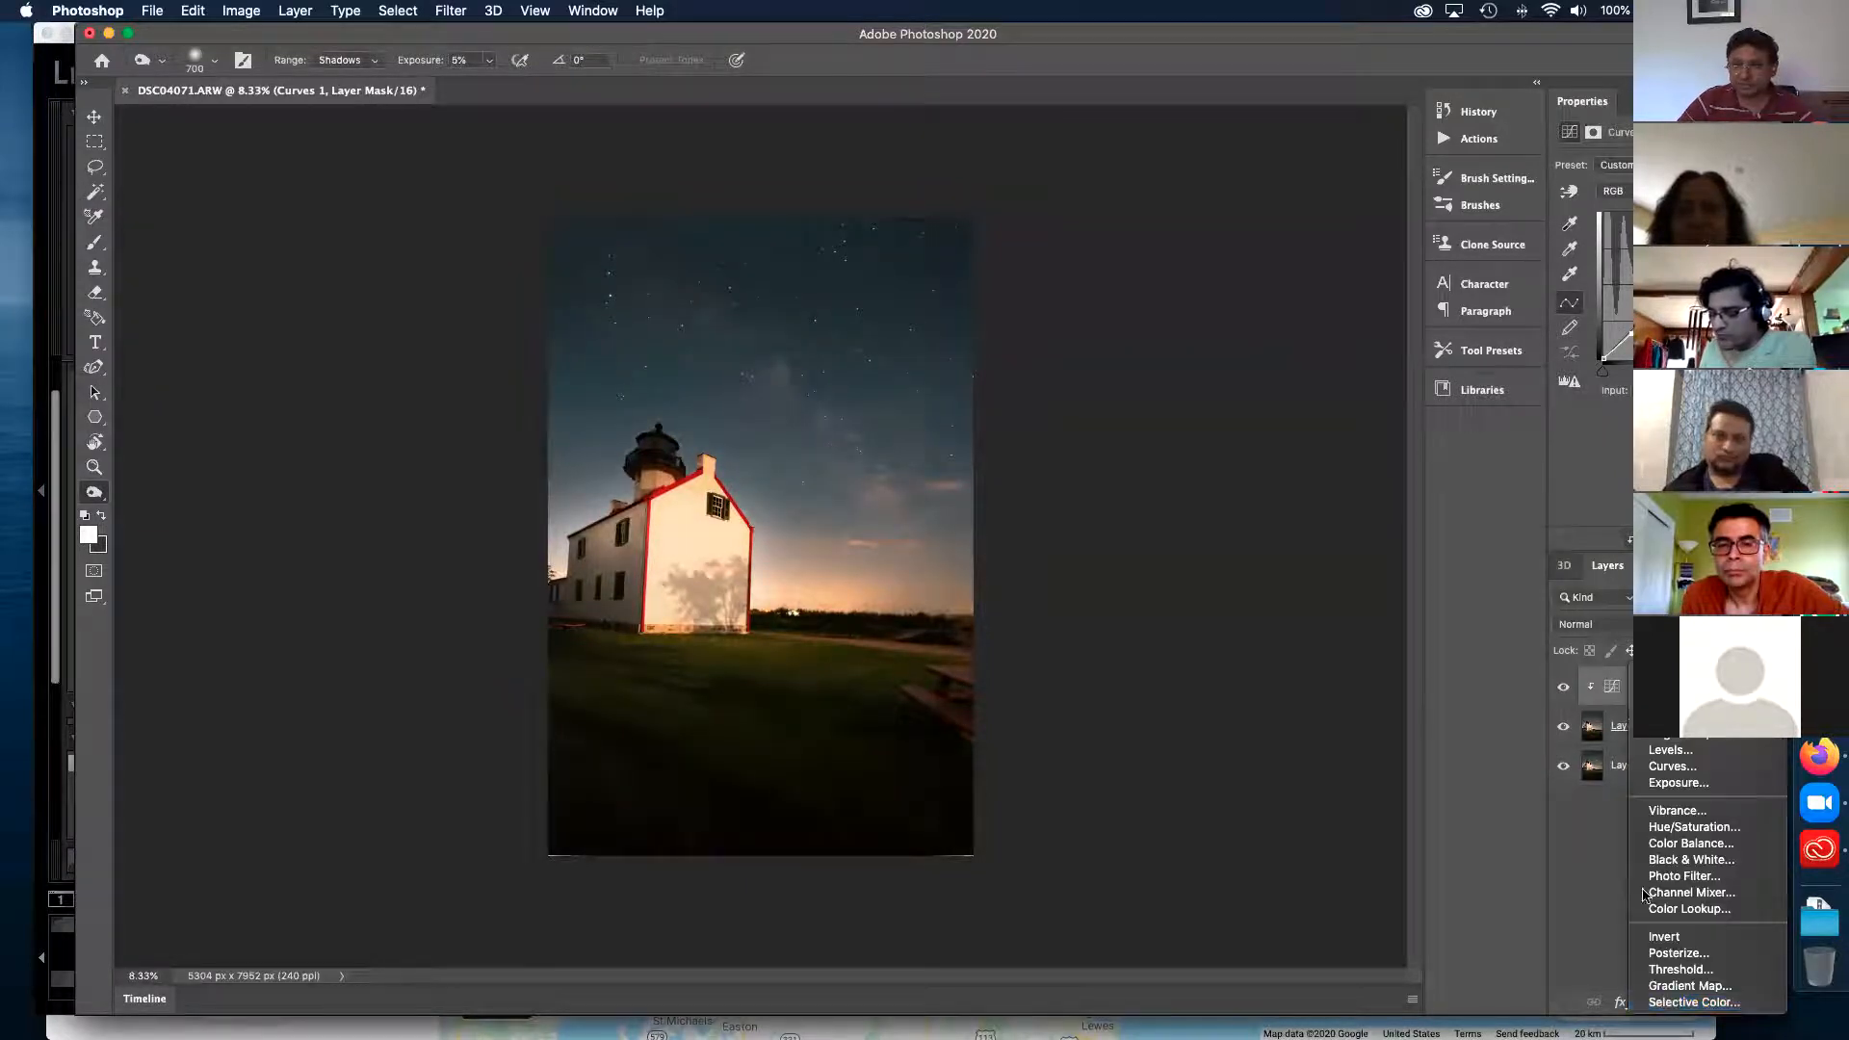
click(1684, 828)
drag(1604, 686, 1627, 737)
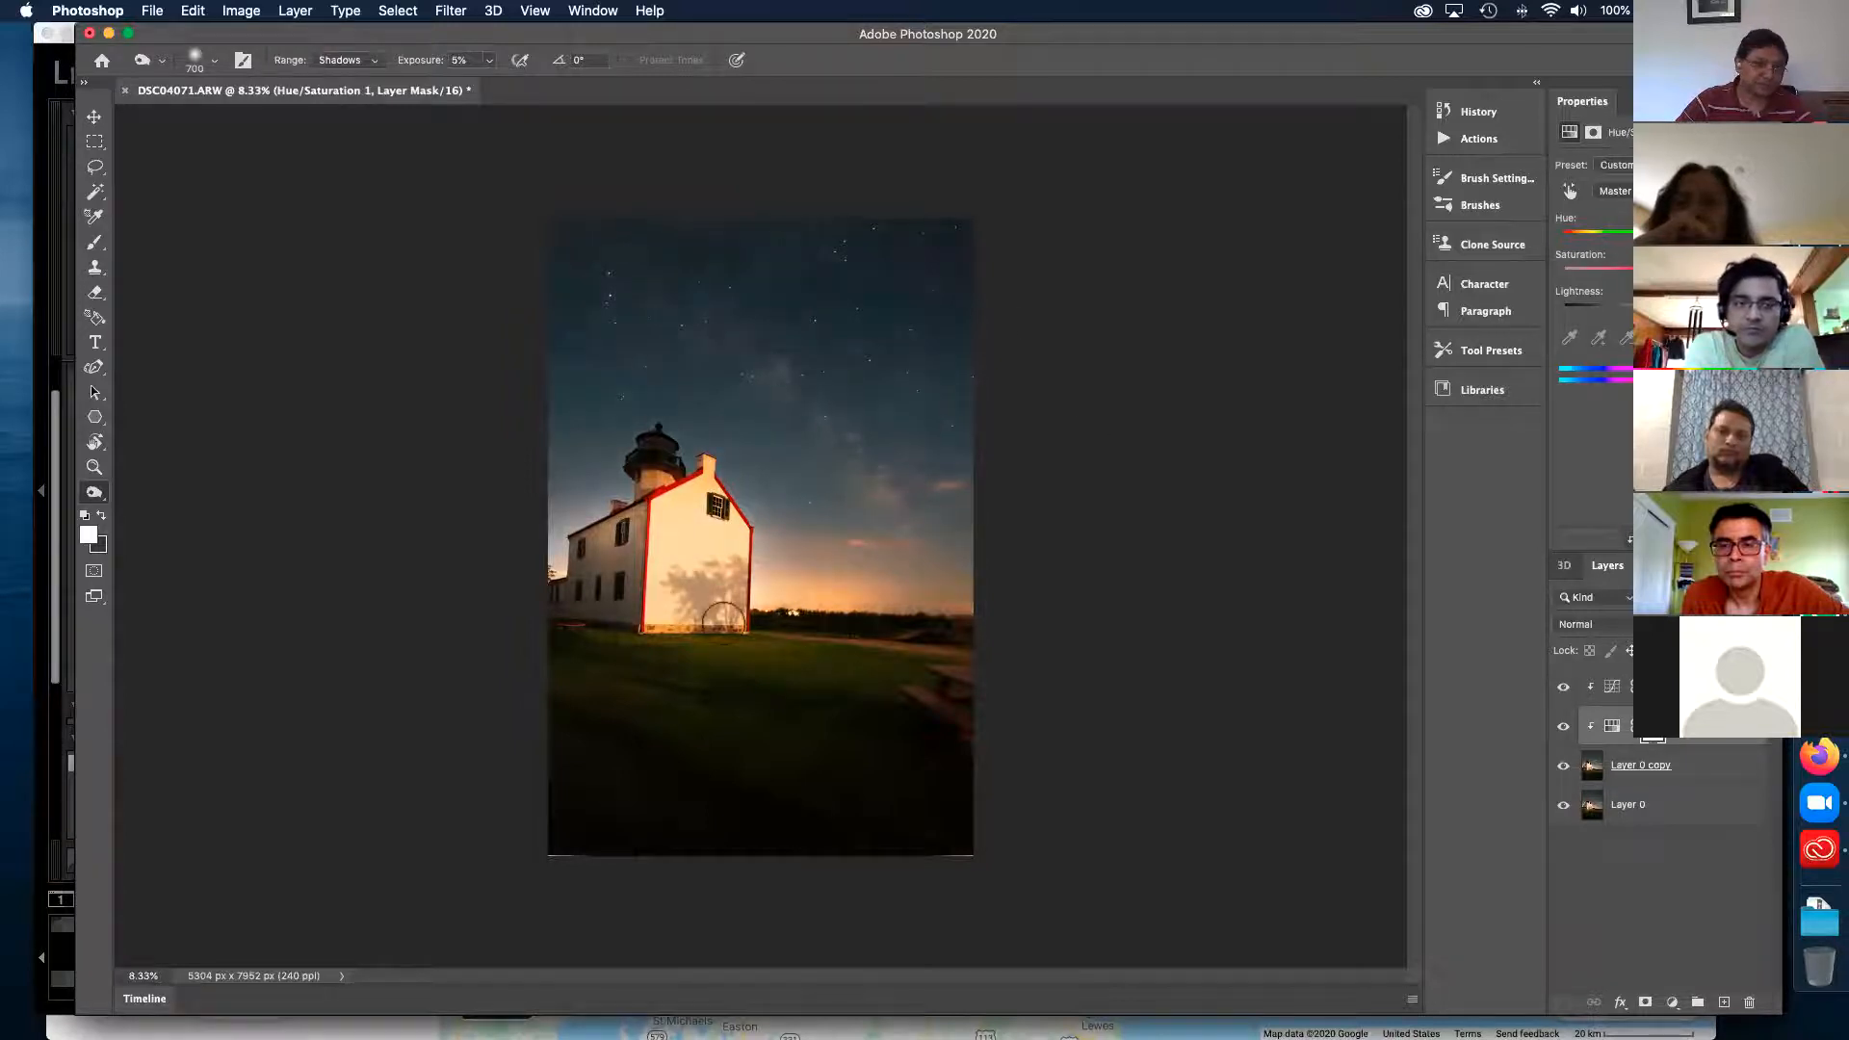
drag(723, 617, 681, 614)
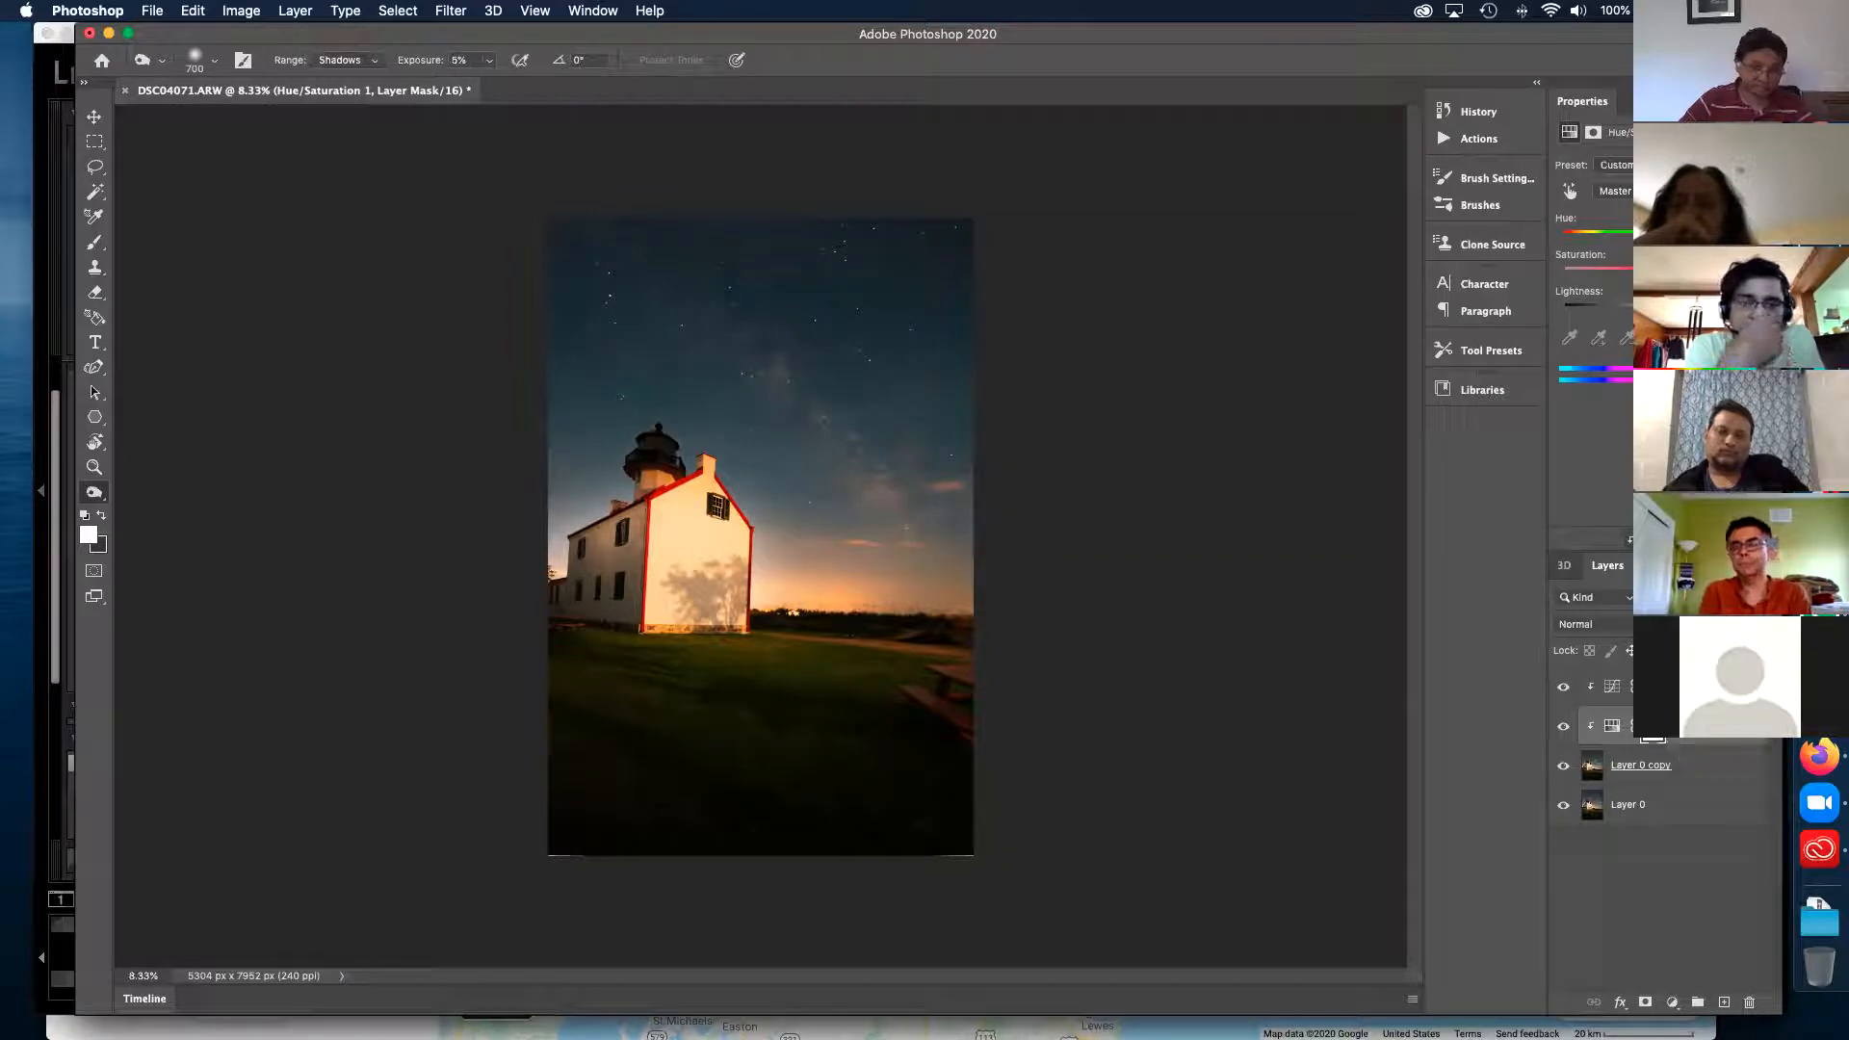
- Erase the Curves layer's mask over the grass foreground with a size 2300 eraser at 100% opacity
key(e)
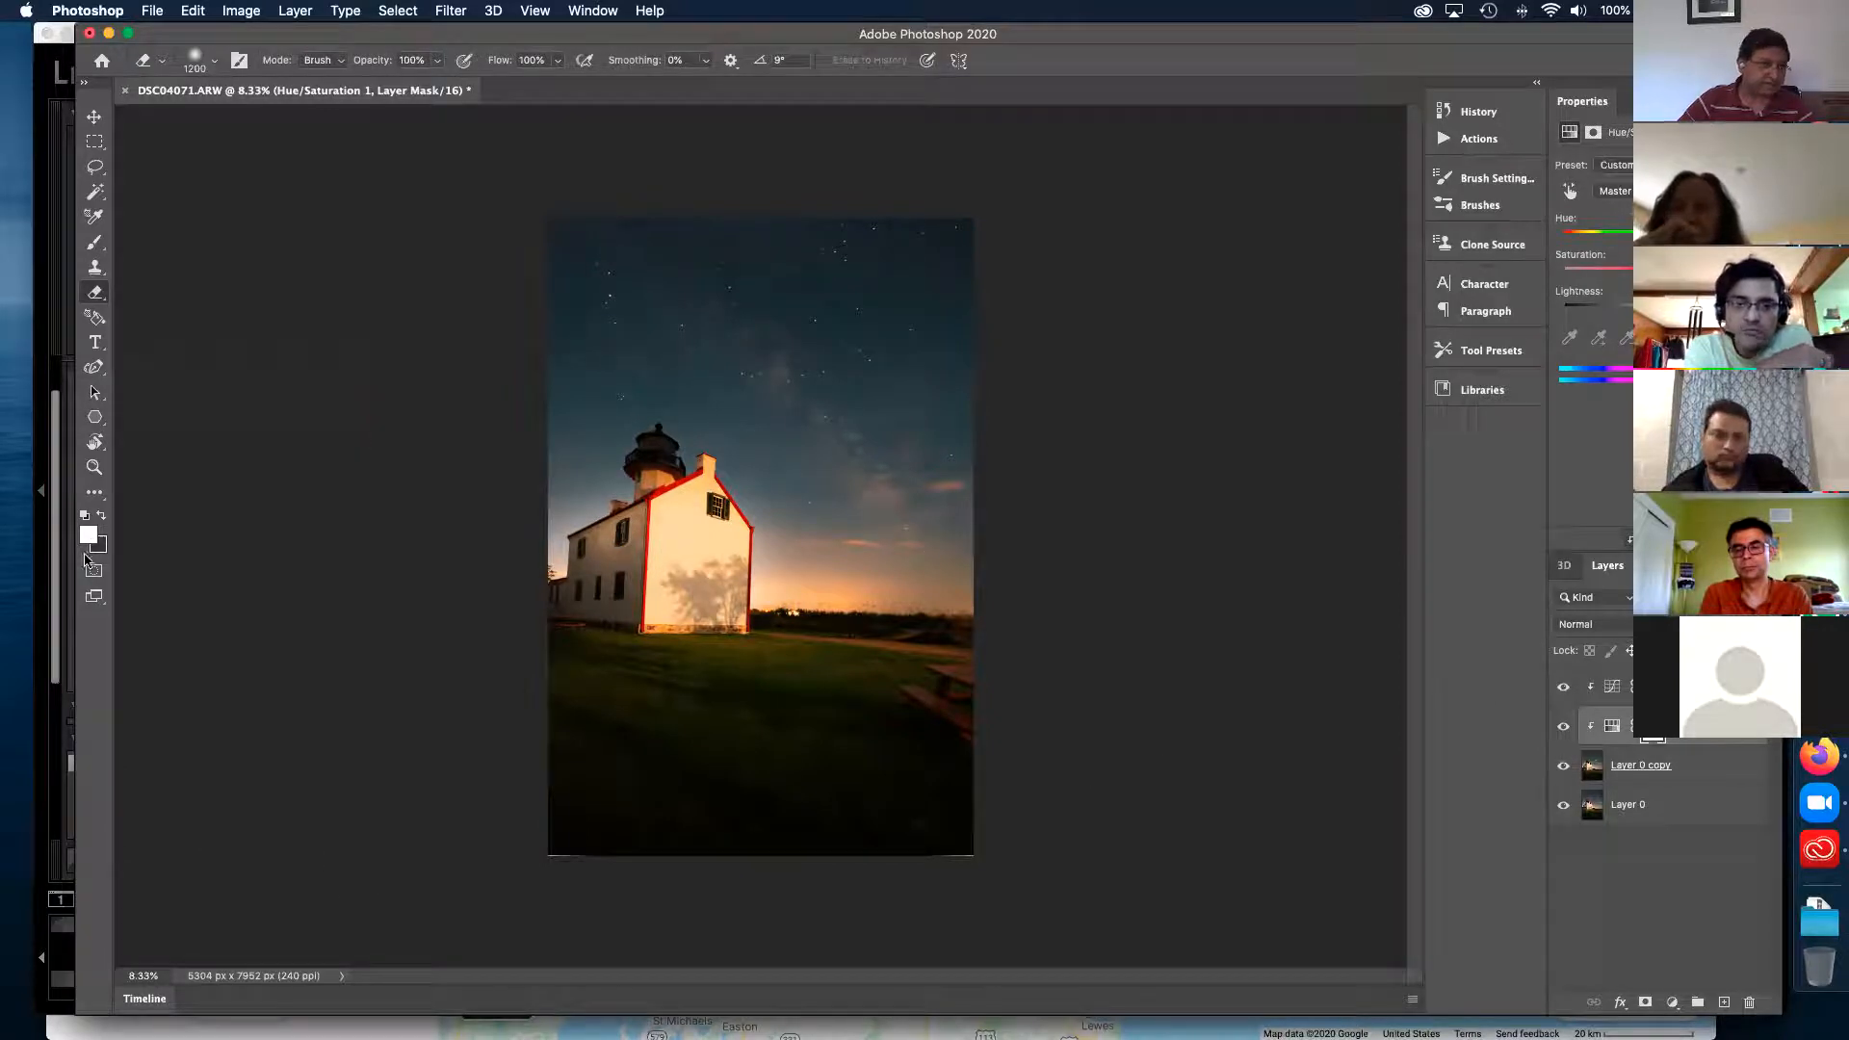
key(bracketright)
key(bracketright)
key(bracketright)
key(bracketright)
key(bracketright)
key(bracketright)
key(bracketright)
key(bracketright)
key(bracketright)
key(bracketright)
key(bracketright)
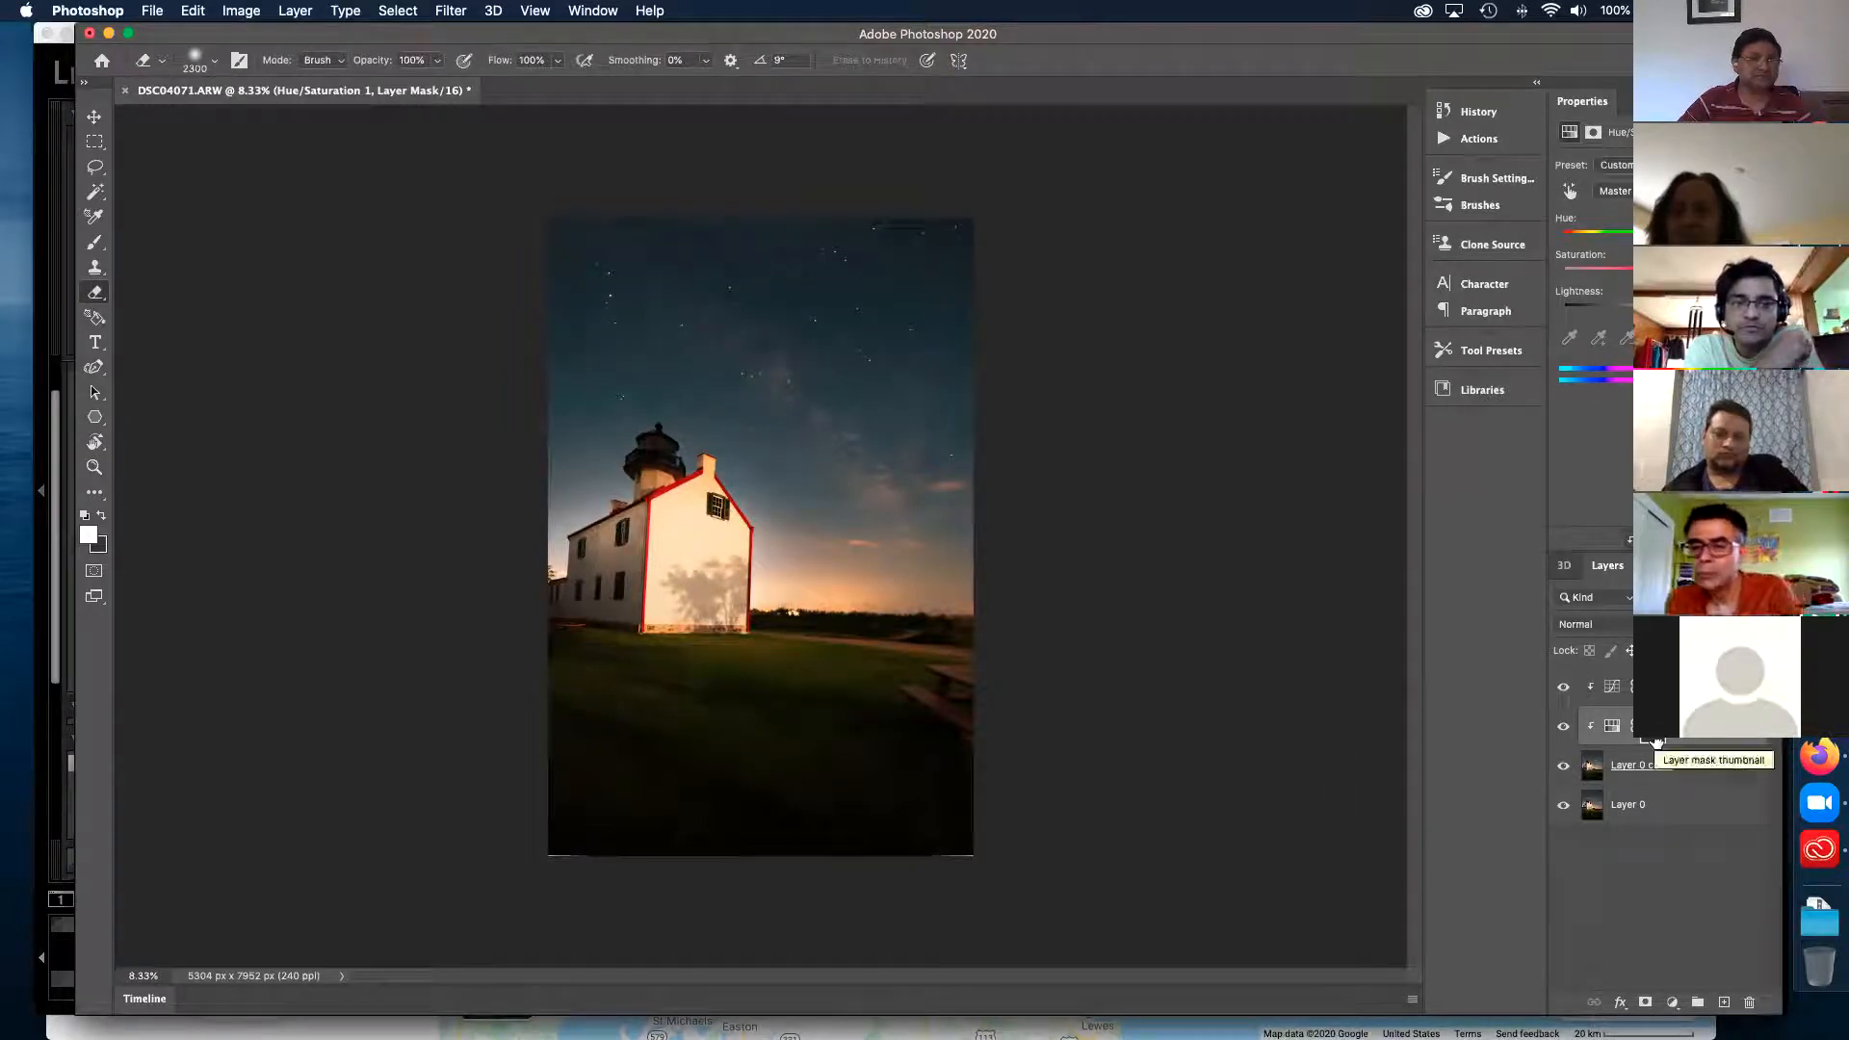
click(1620, 687)
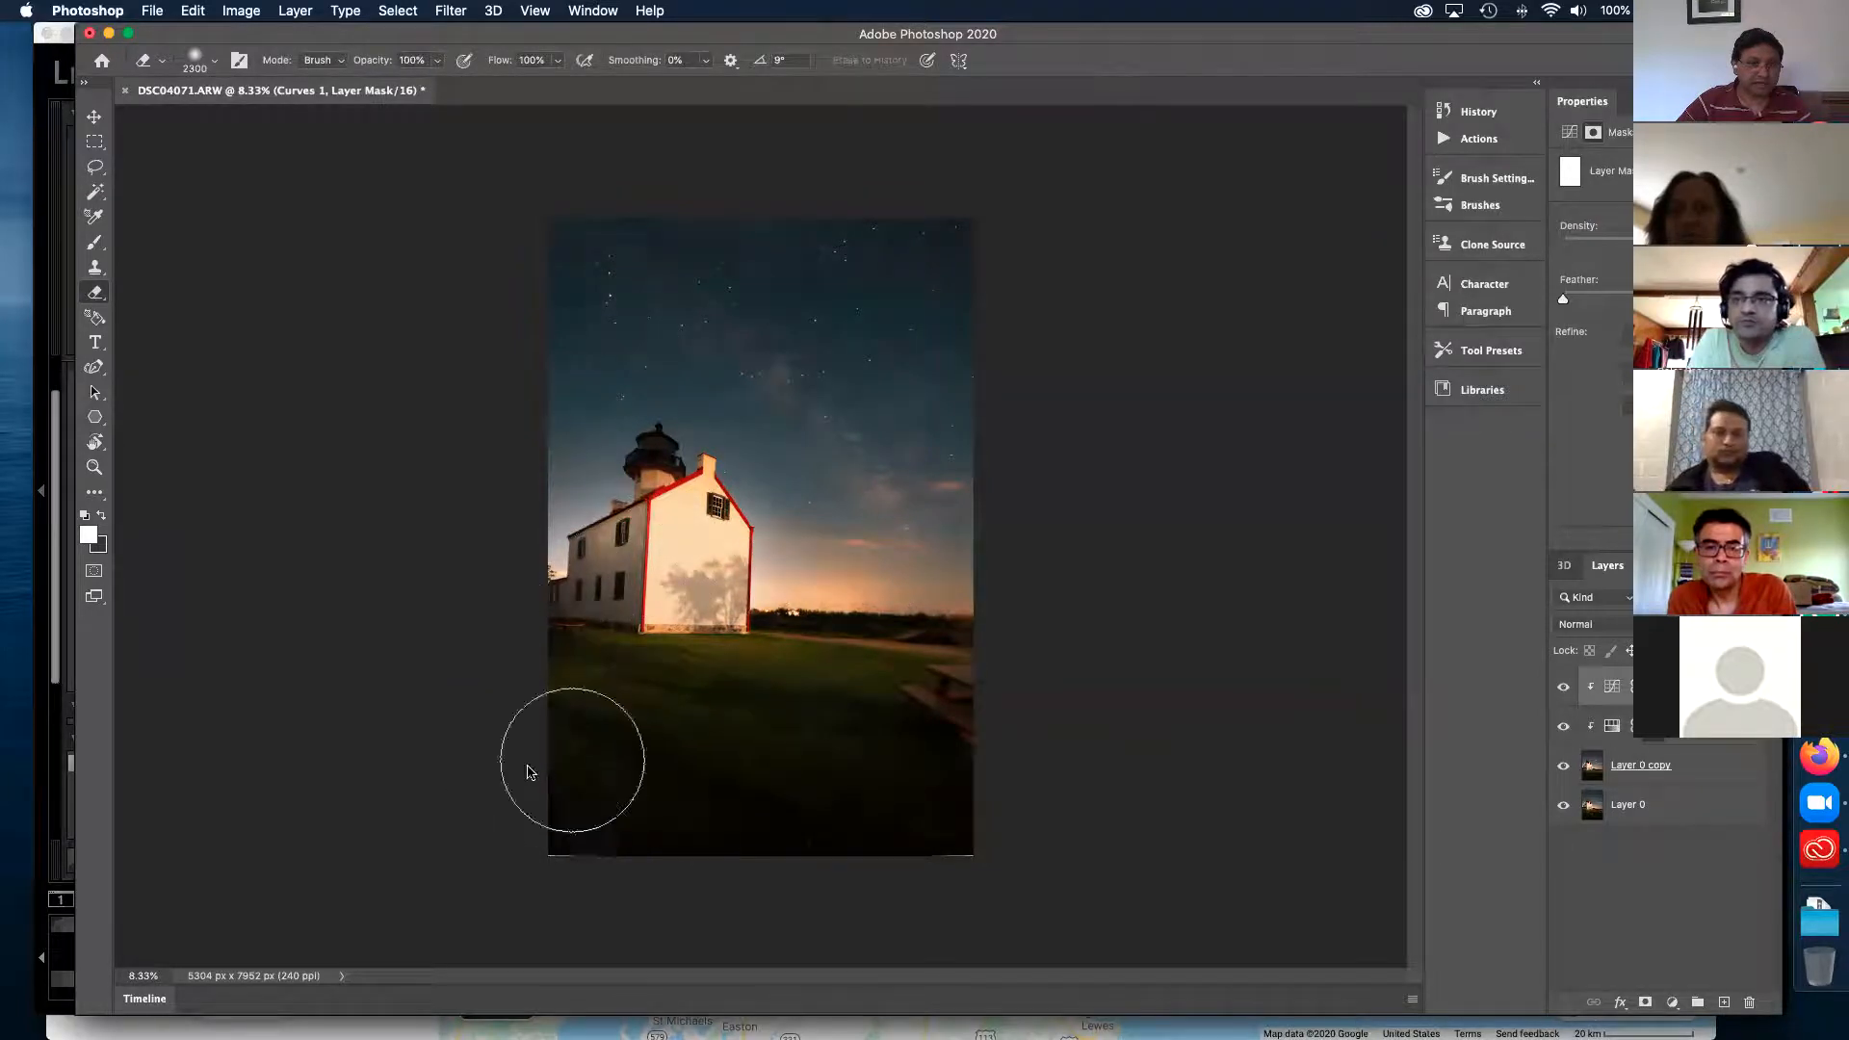
mouse_move(648, 646)
mouse_down()
mouse_move(577, 821)
mouse_move(759, 822)
mouse_move(943, 854)
mouse_move(966, 784)
mouse_up()
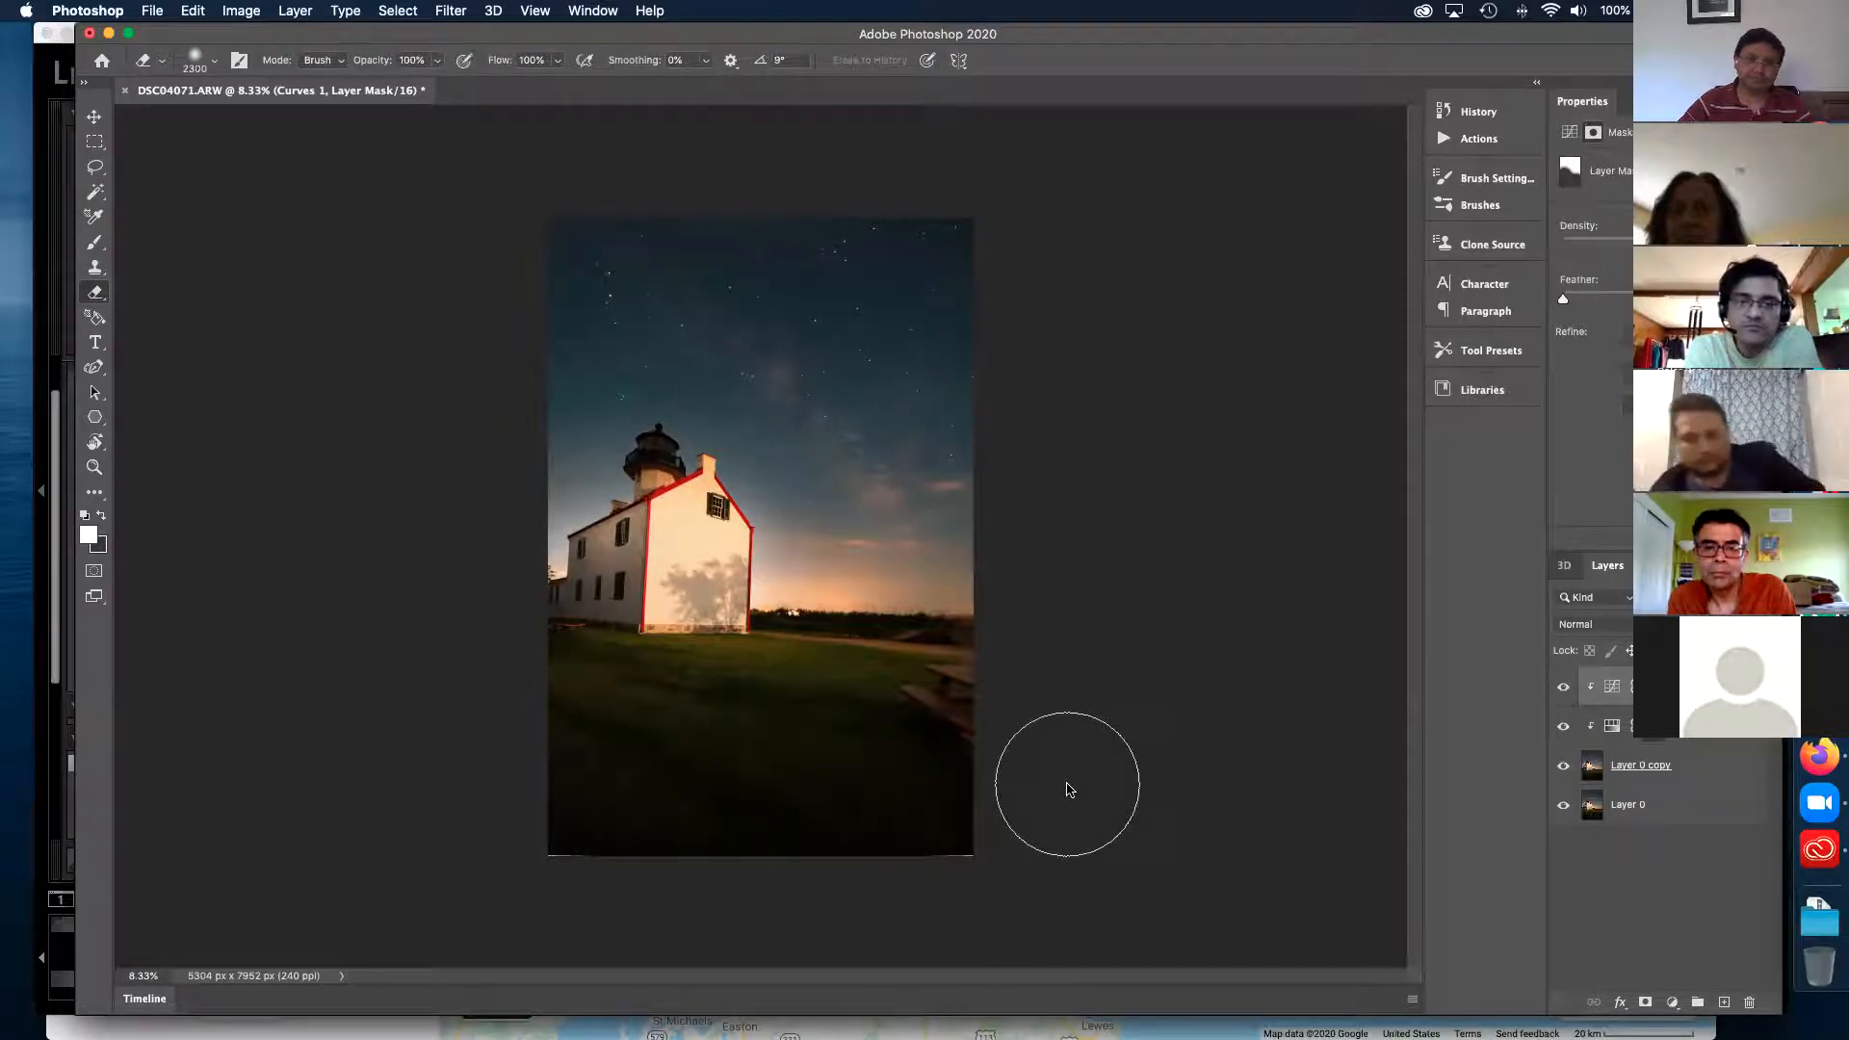
- On Layer 0 copy, dodge the Milky Way's highlights at 13% exposure and burn the surrounding sky's shadows at 5% exposure
click(1710, 773)
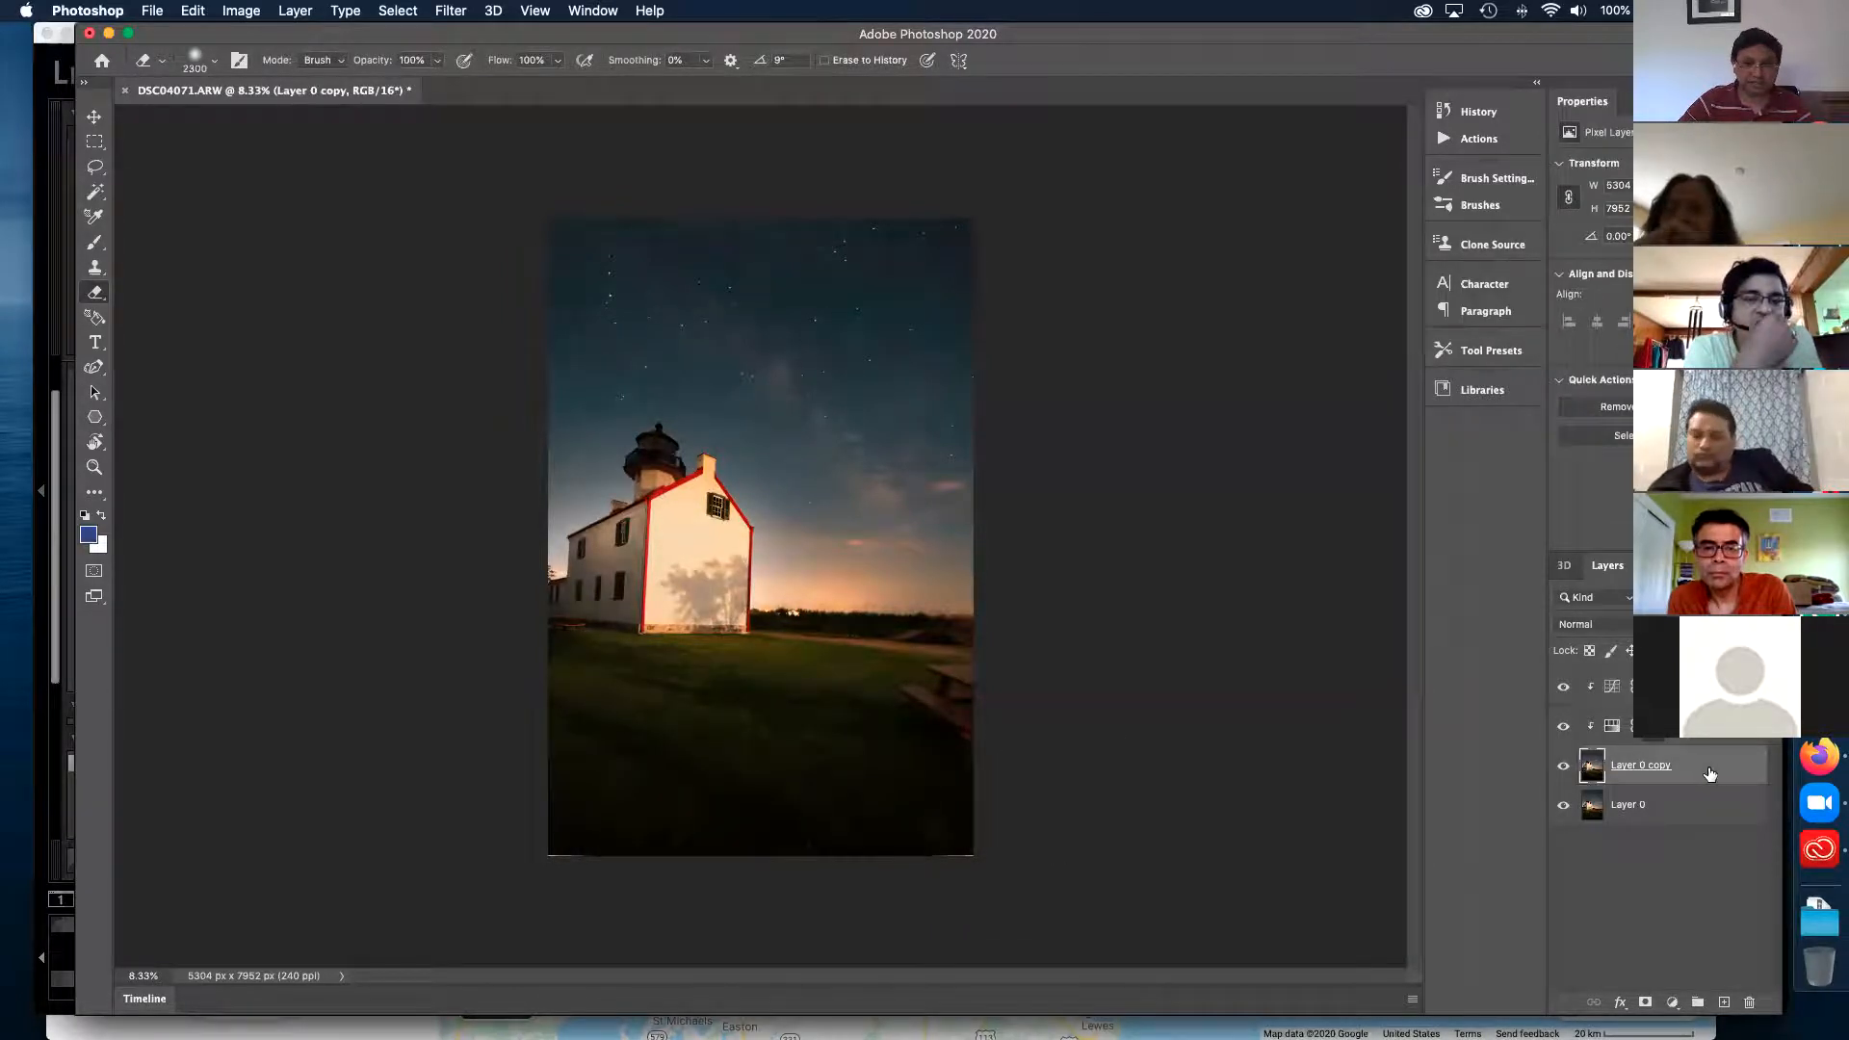
key(o)
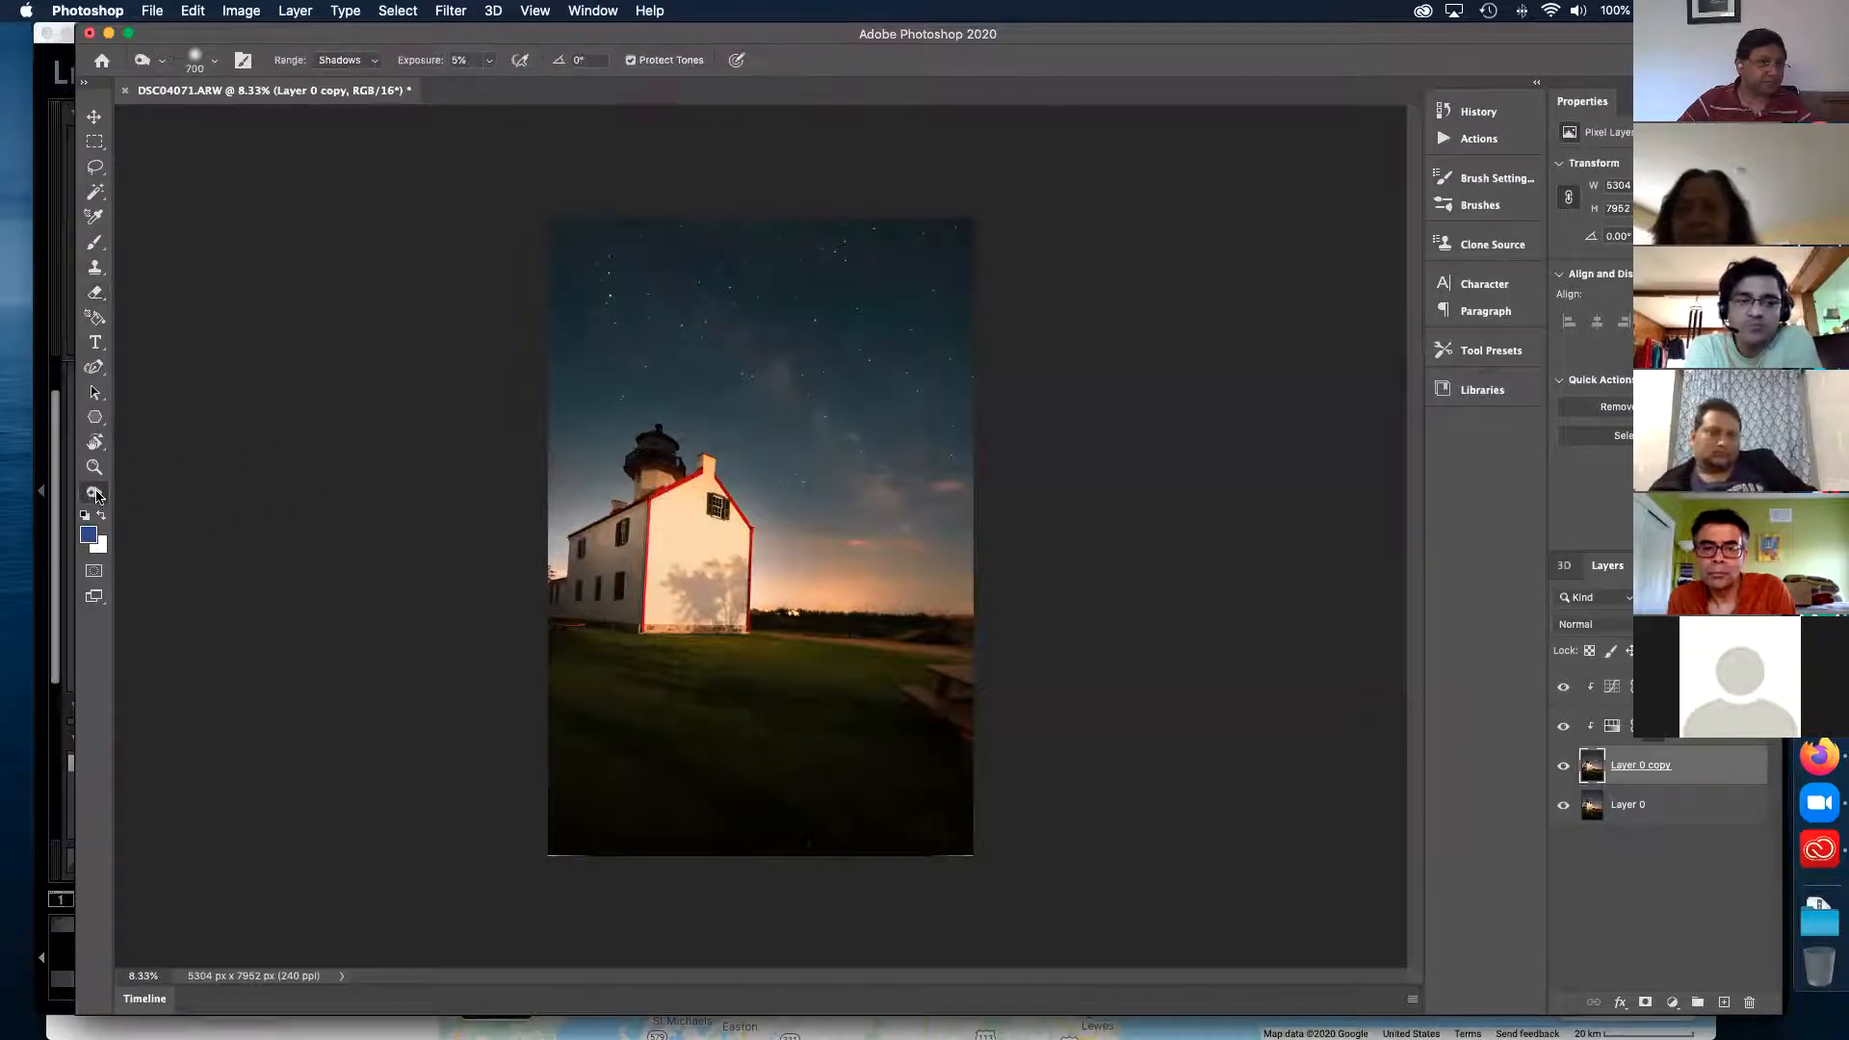
right_click(97, 496)
click(217, 876)
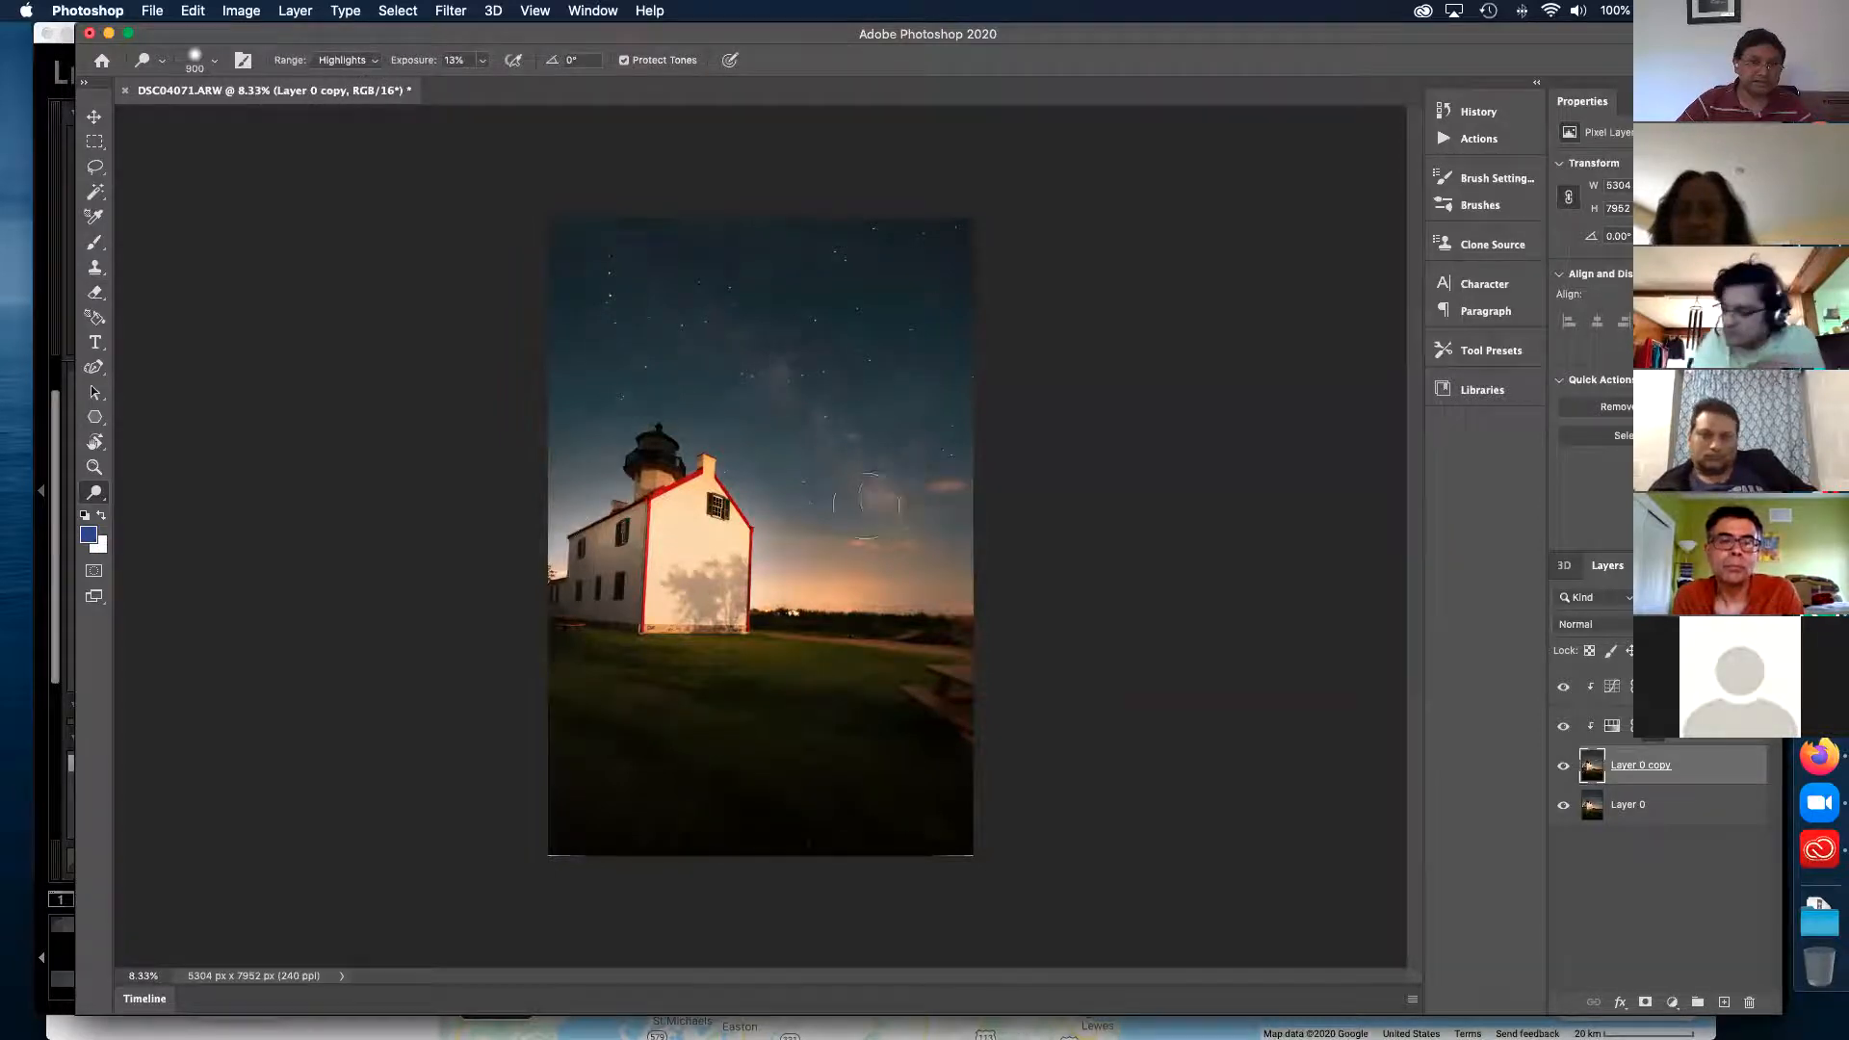
mouse_move(856, 399)
mouse_down()
mouse_move(904, 450)
mouse_move(941, 486)
mouse_up()
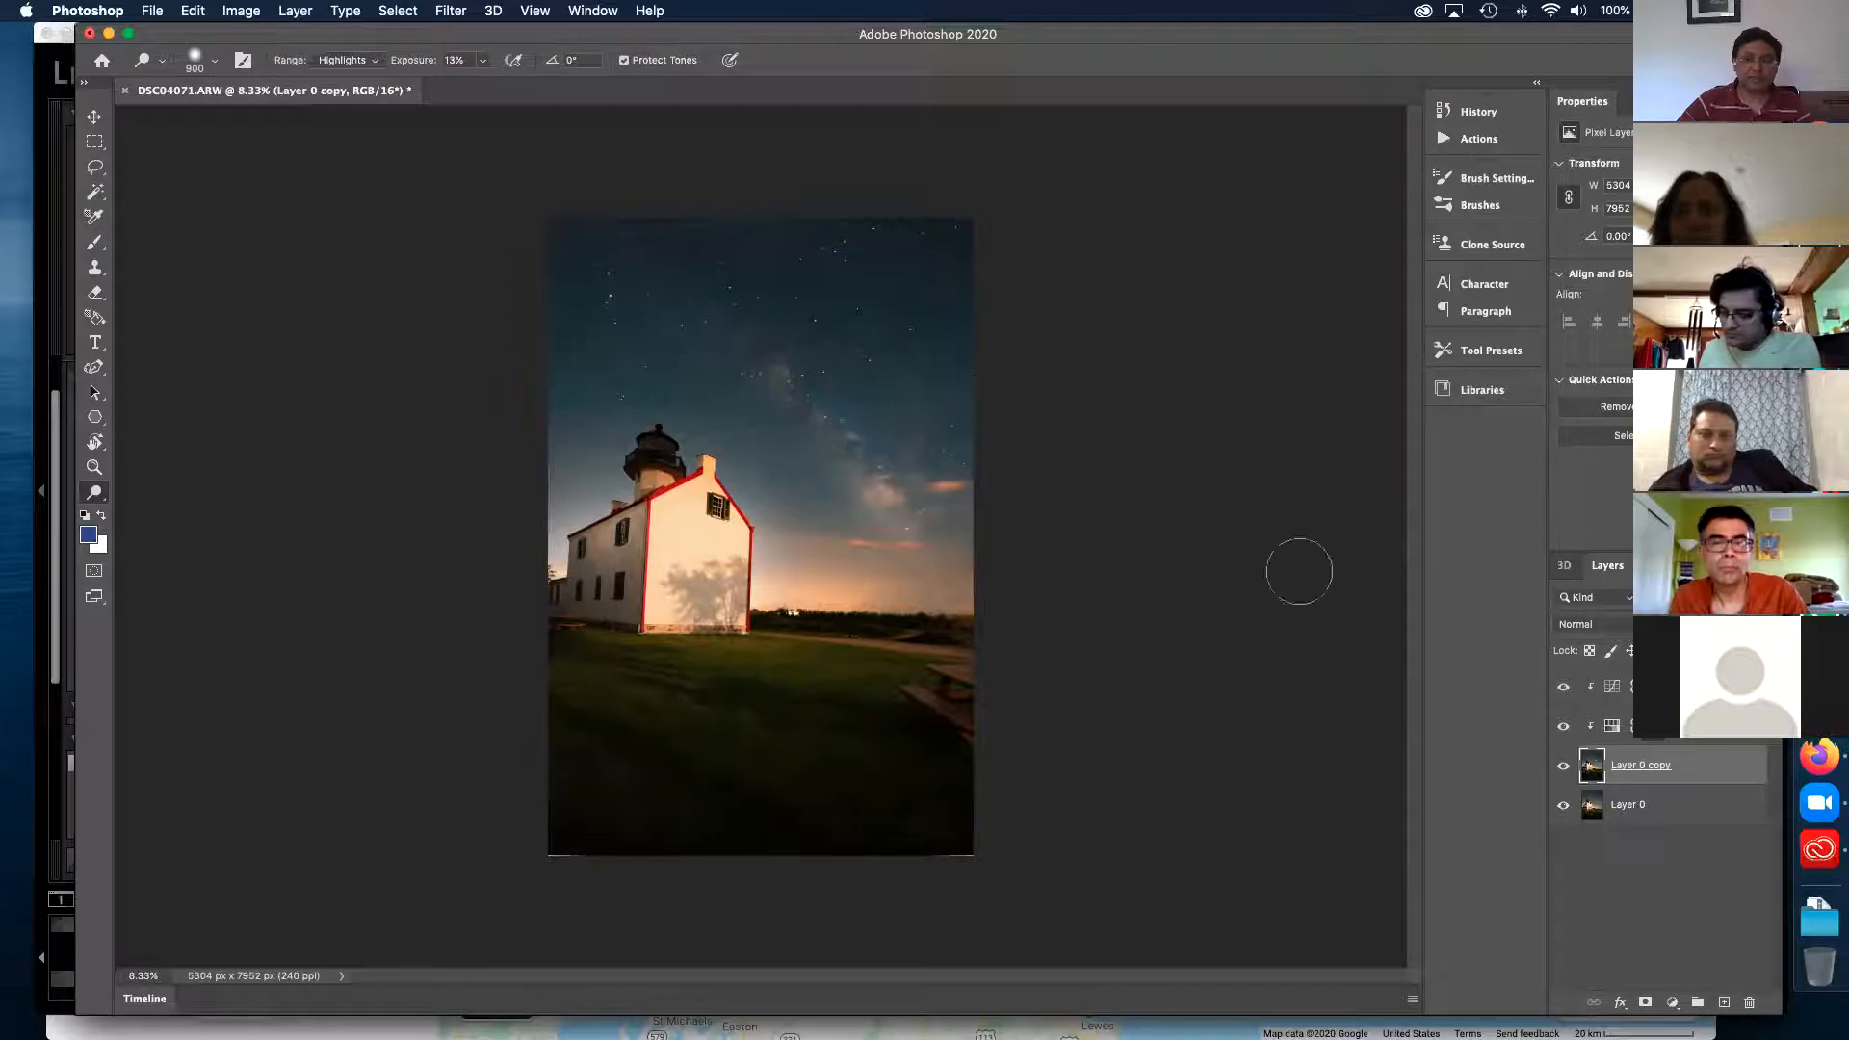
right_click(97, 499)
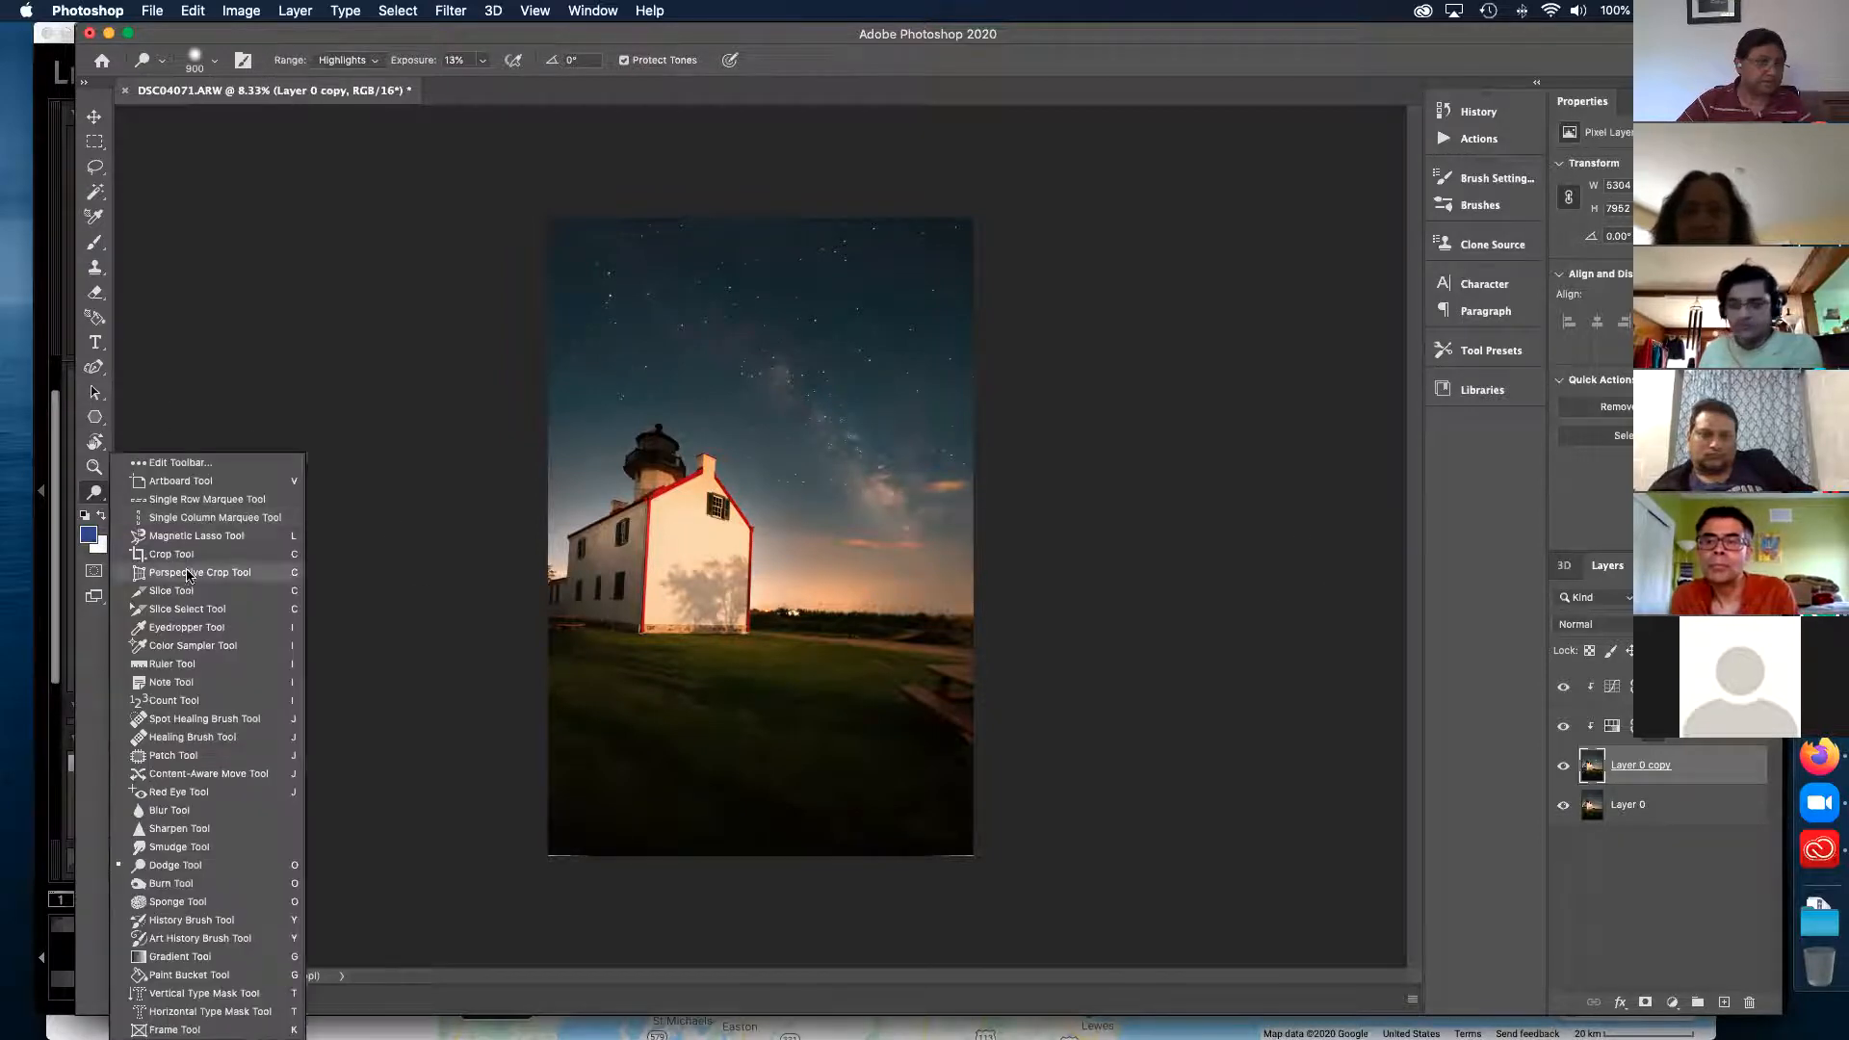
click(173, 883)
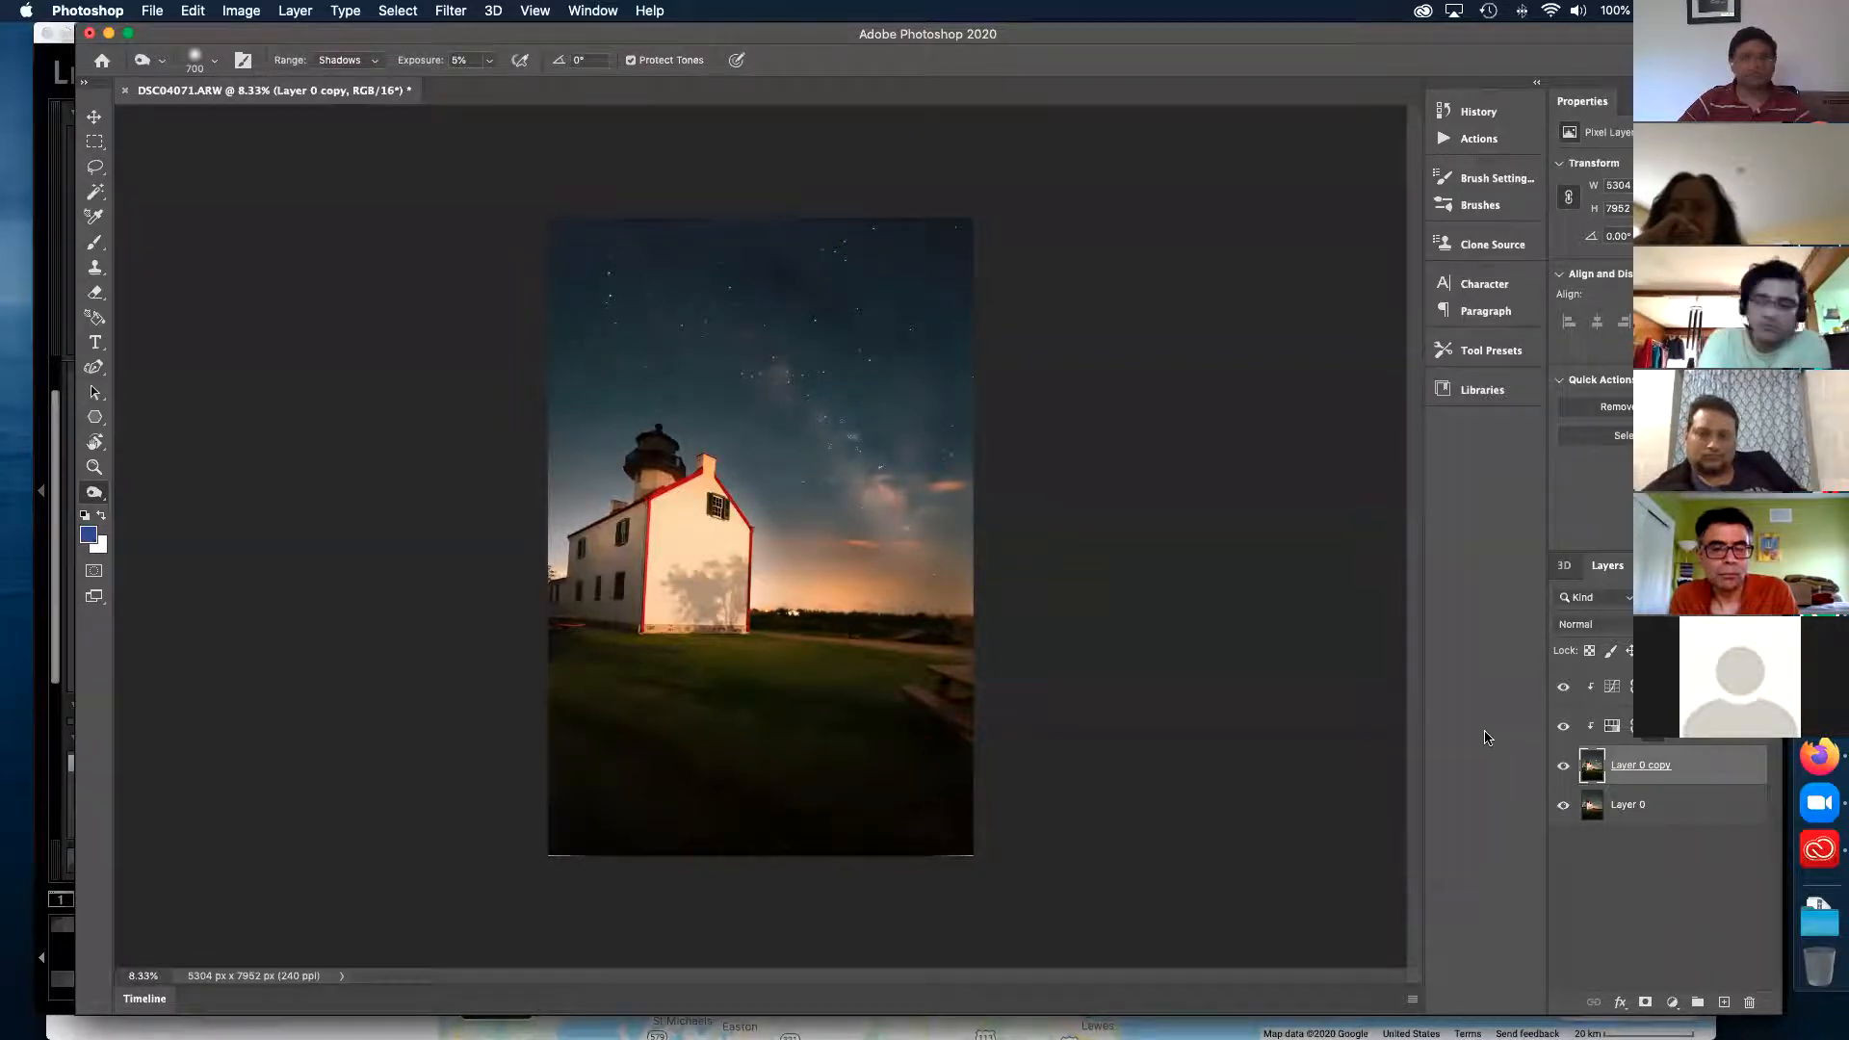
- Save the edited lighthouse photo, close the document and switch back to Lightroom Classic
key(super+s)
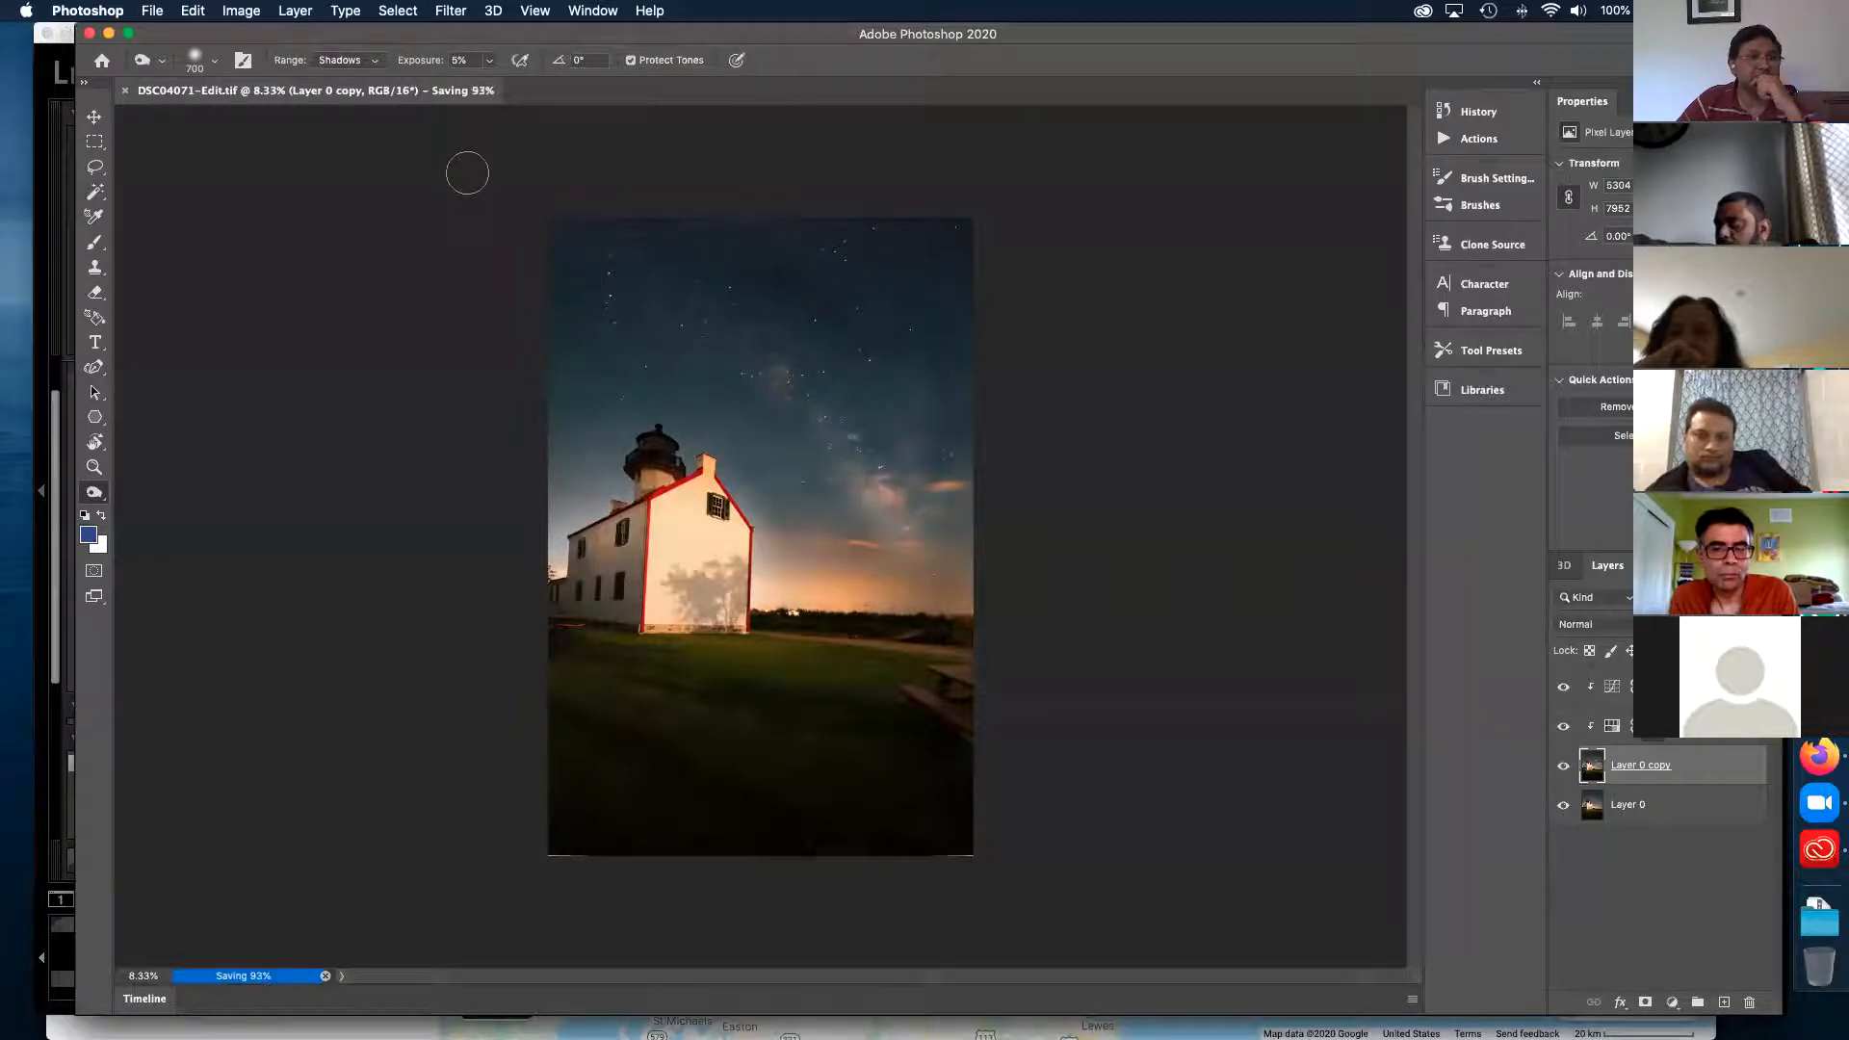
click(125, 91)
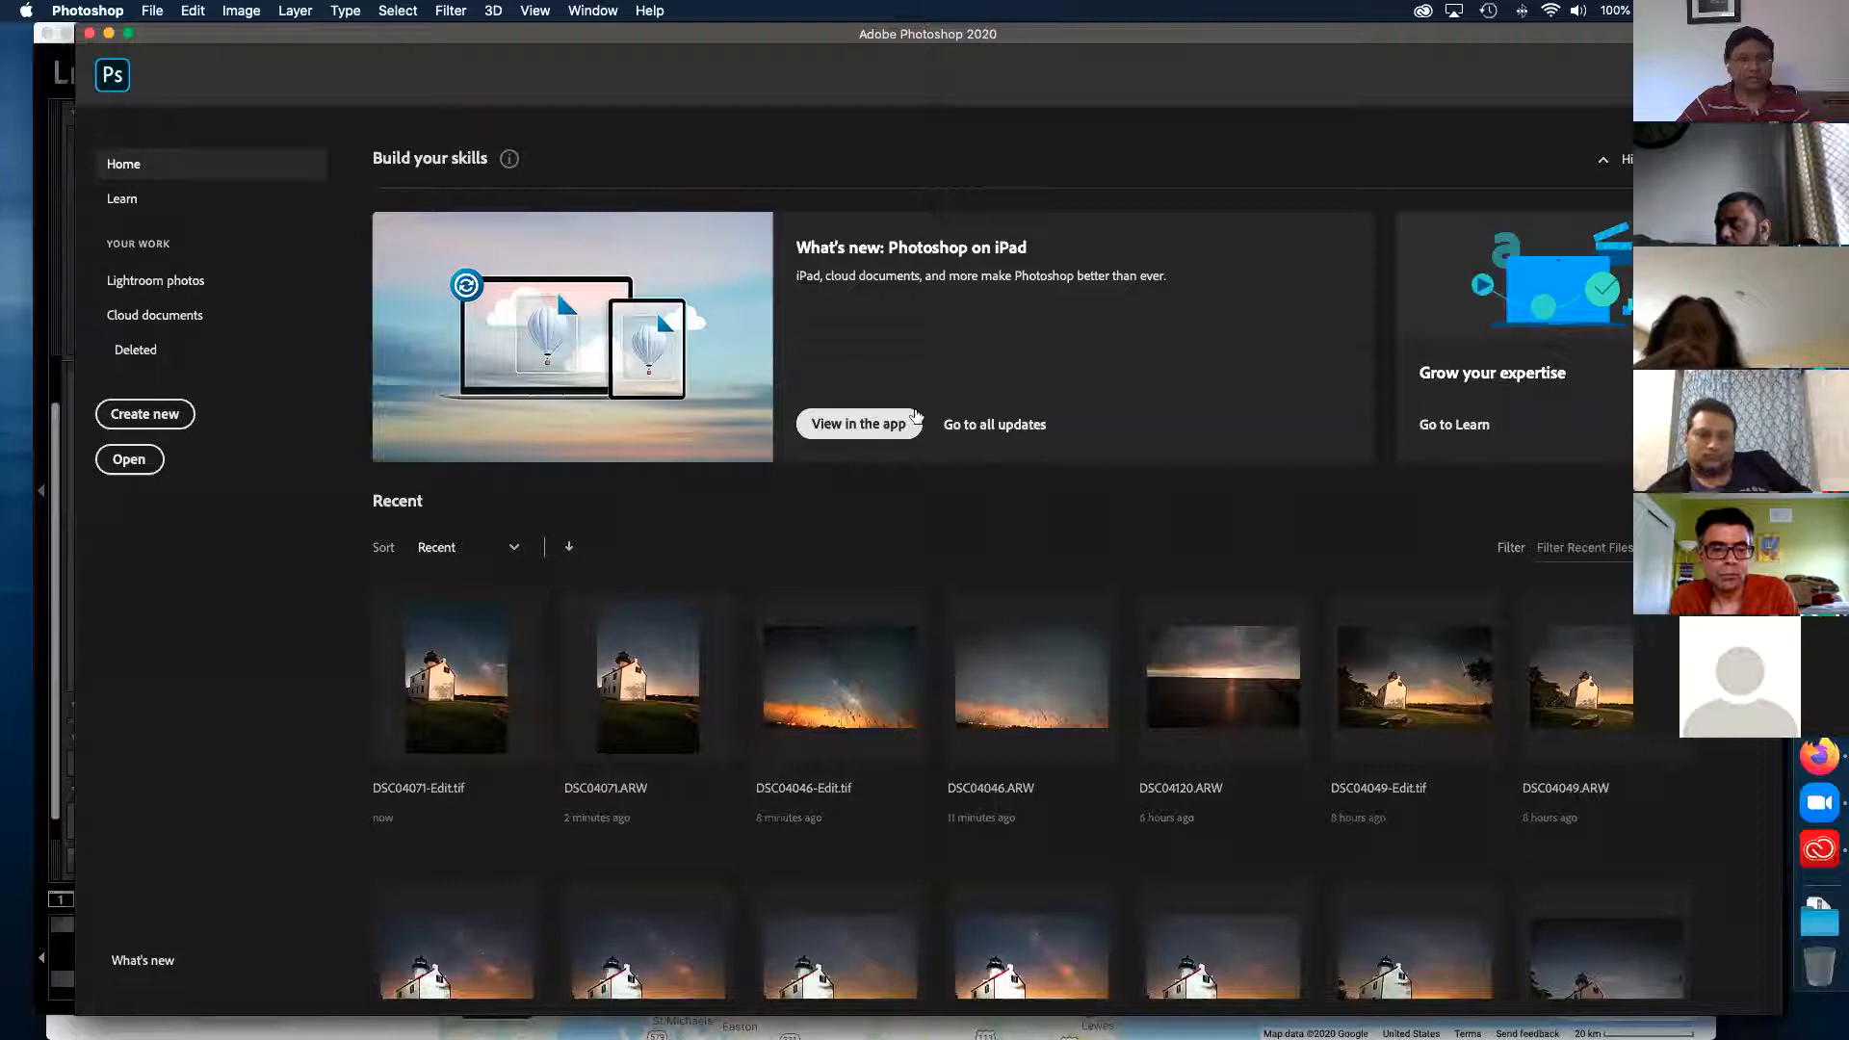
key(super+Tab)
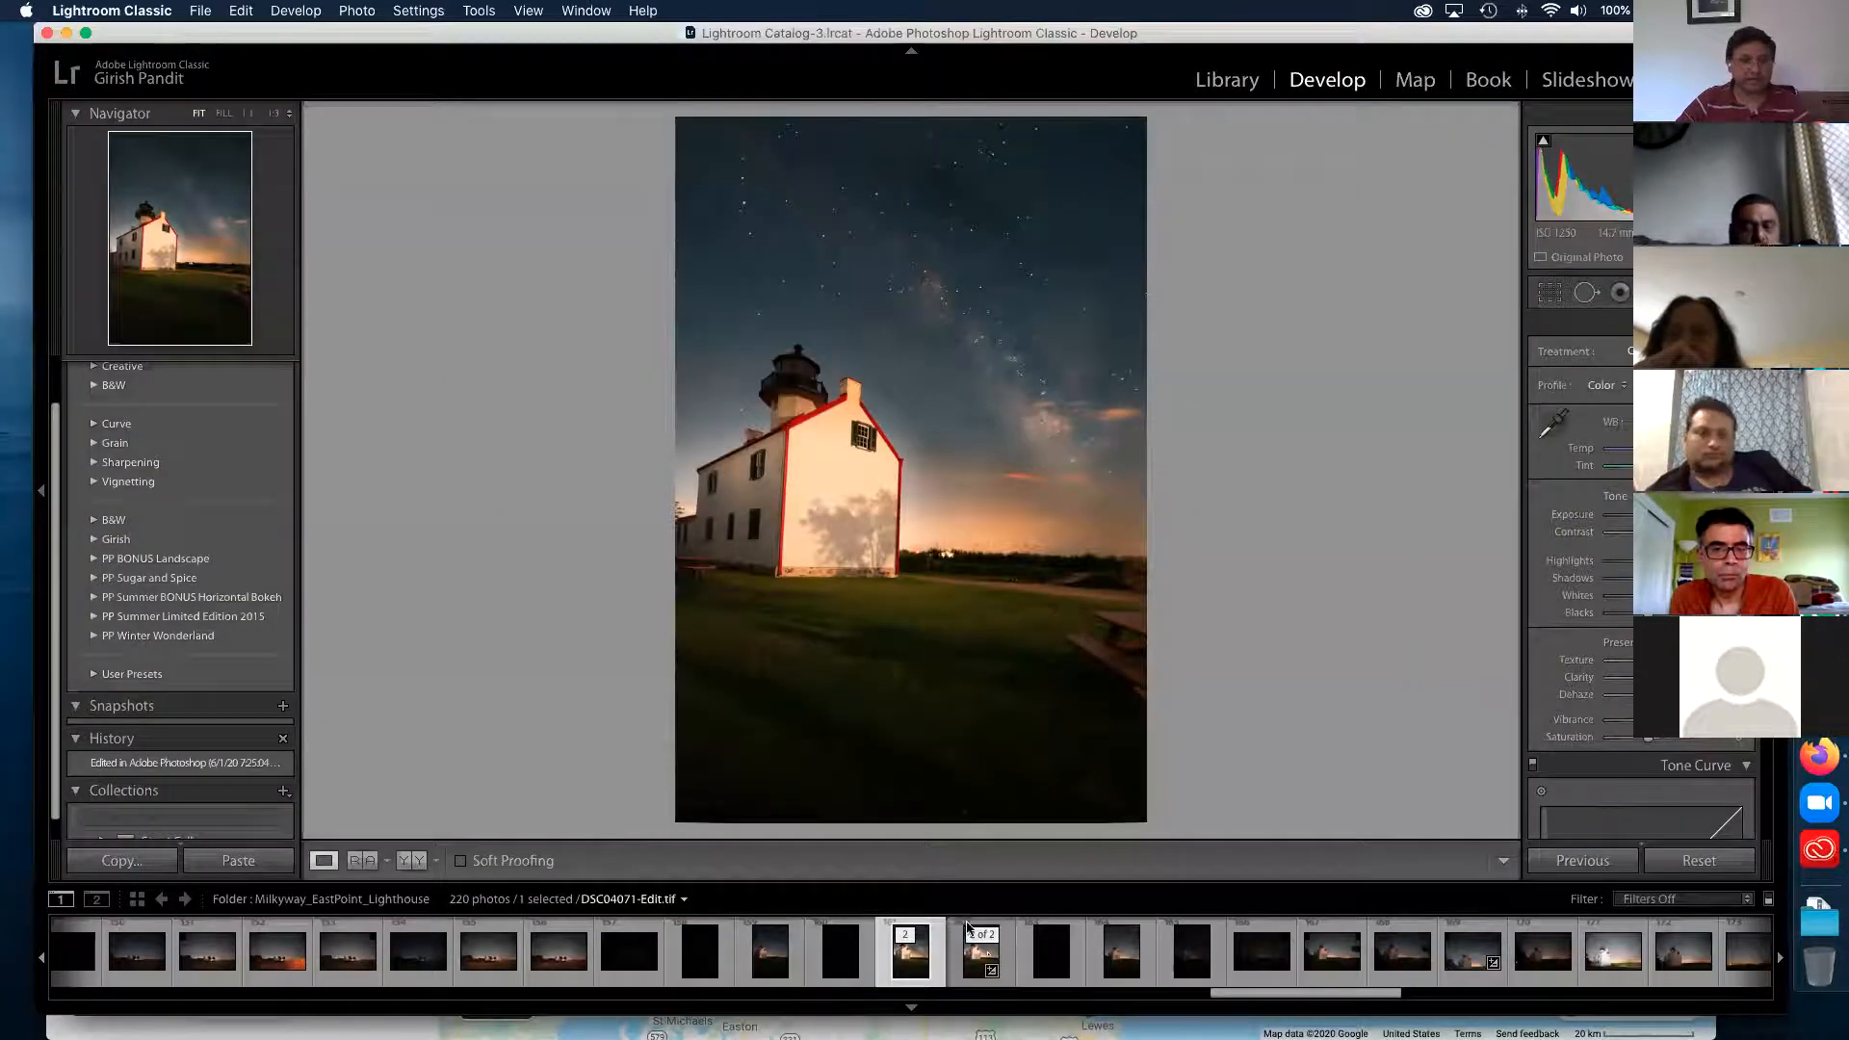
- Compare DSC04071-Edit.tif side by side with the unedited shot, examine the Milky Way up close, and return to the single-photo view
click(1225, 79)
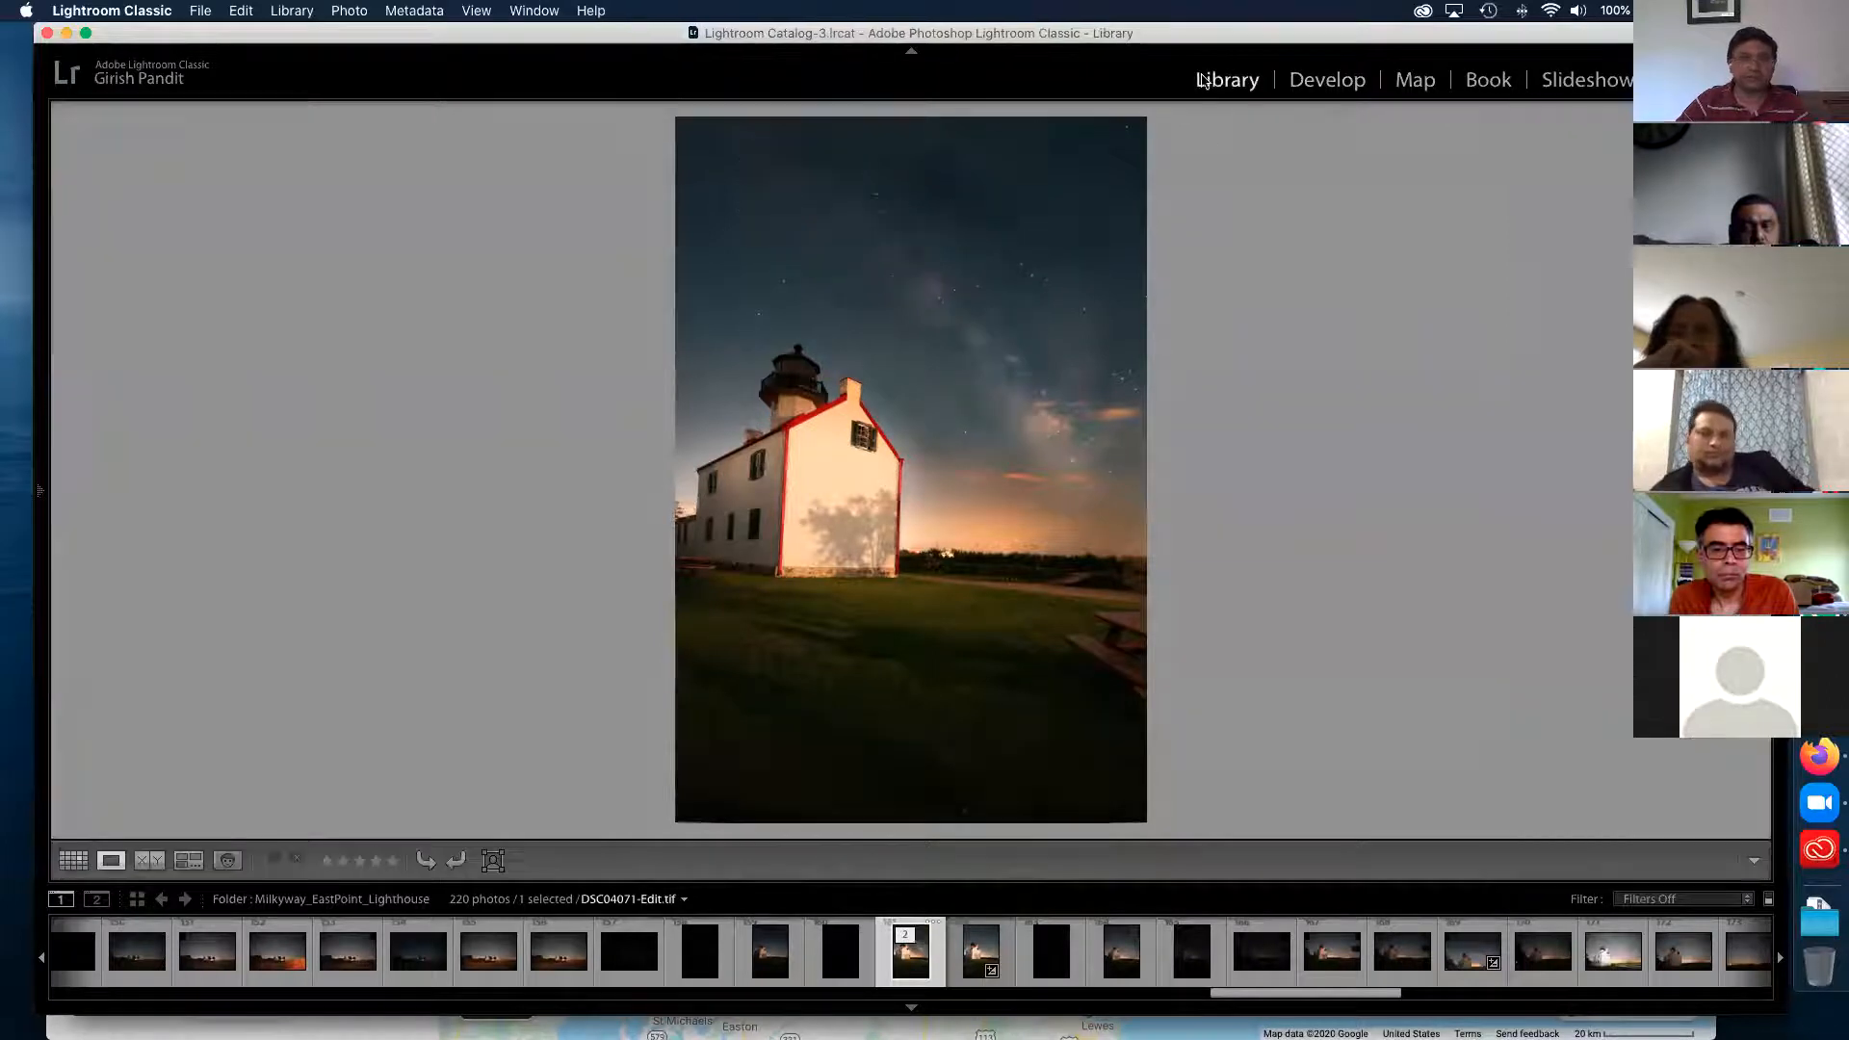
super+click(982, 952)
click(148, 860)
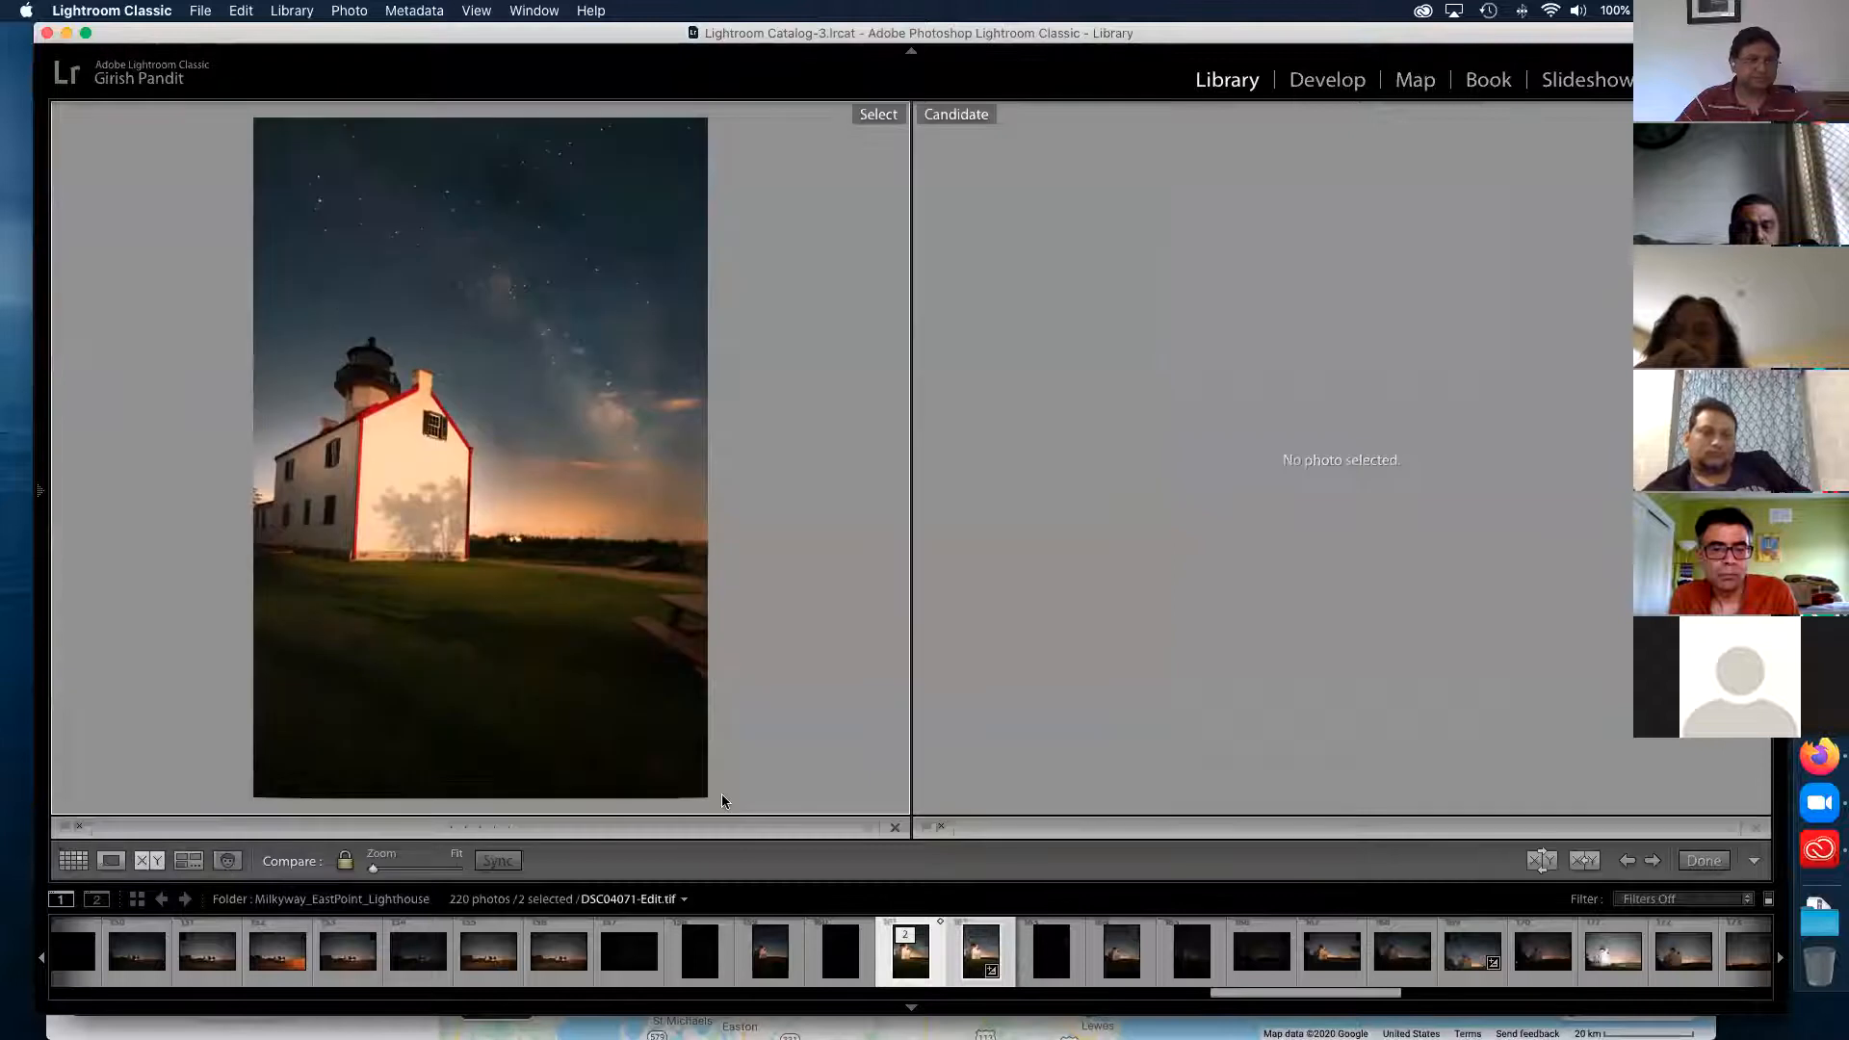
click(641, 407)
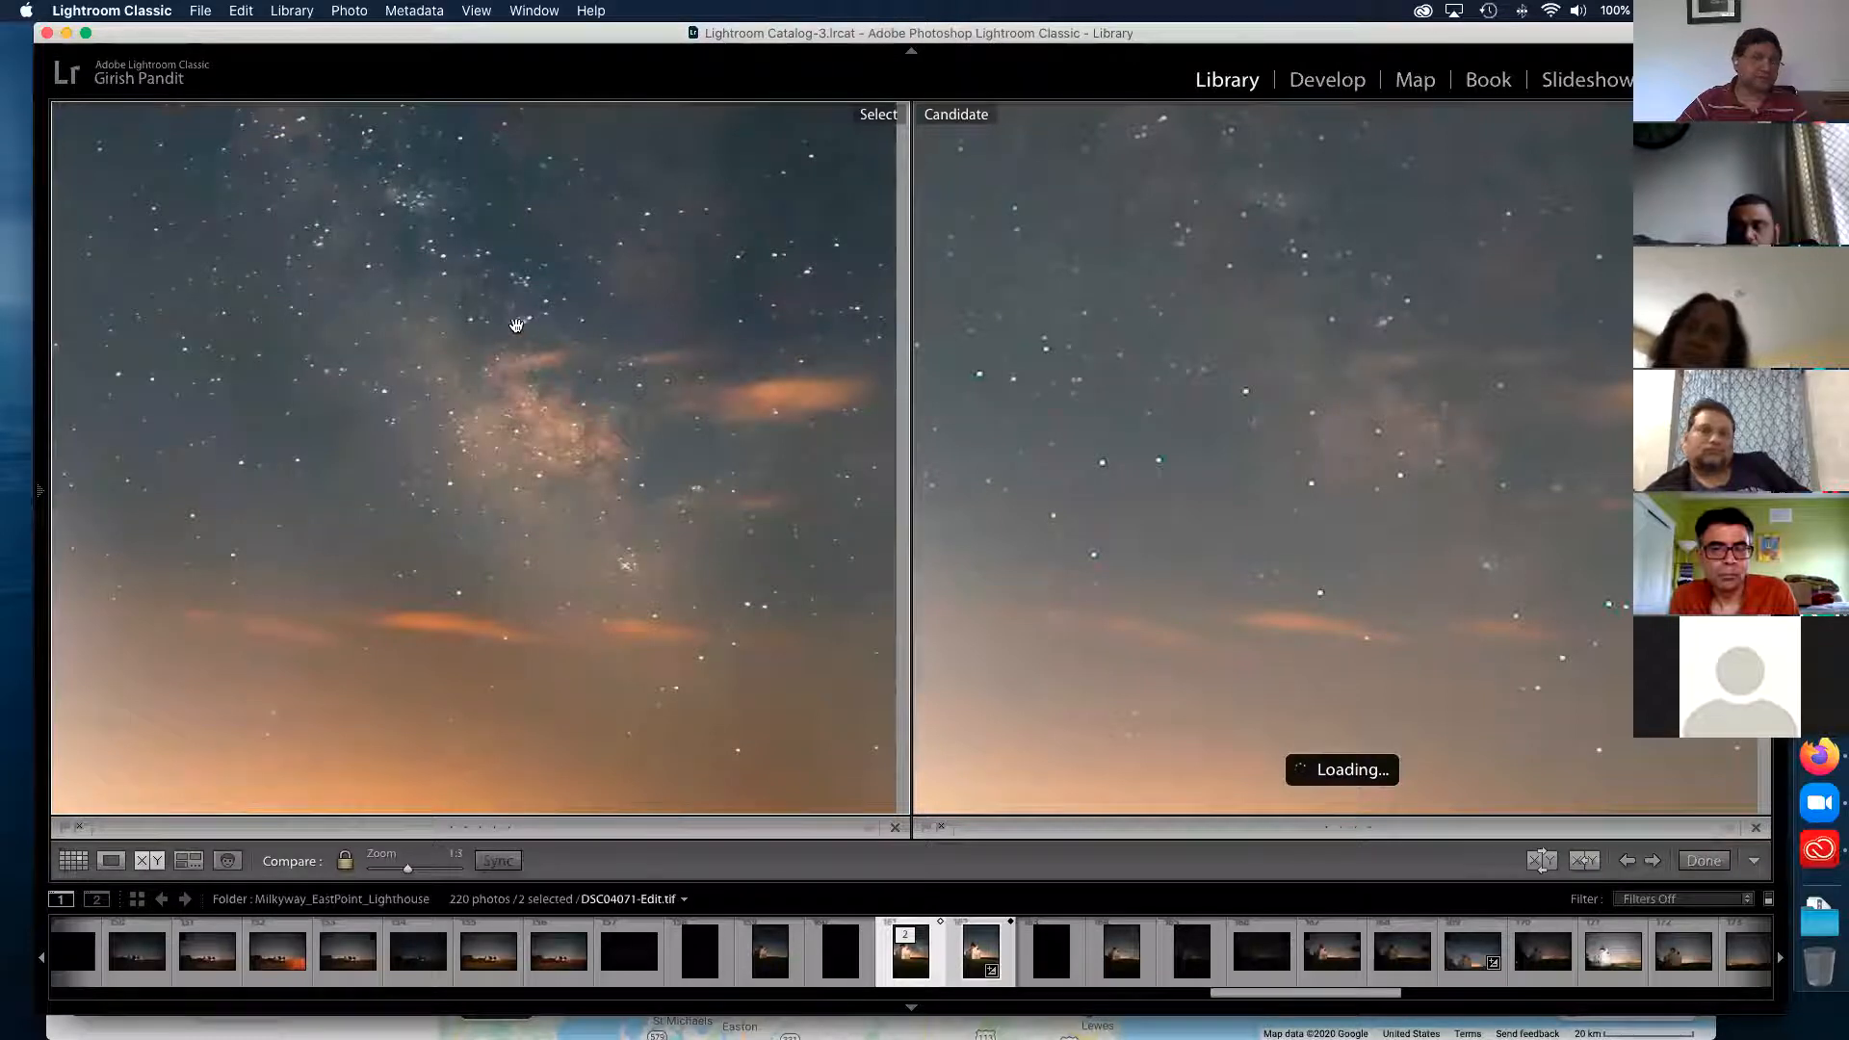
drag(533, 283, 534, 367)
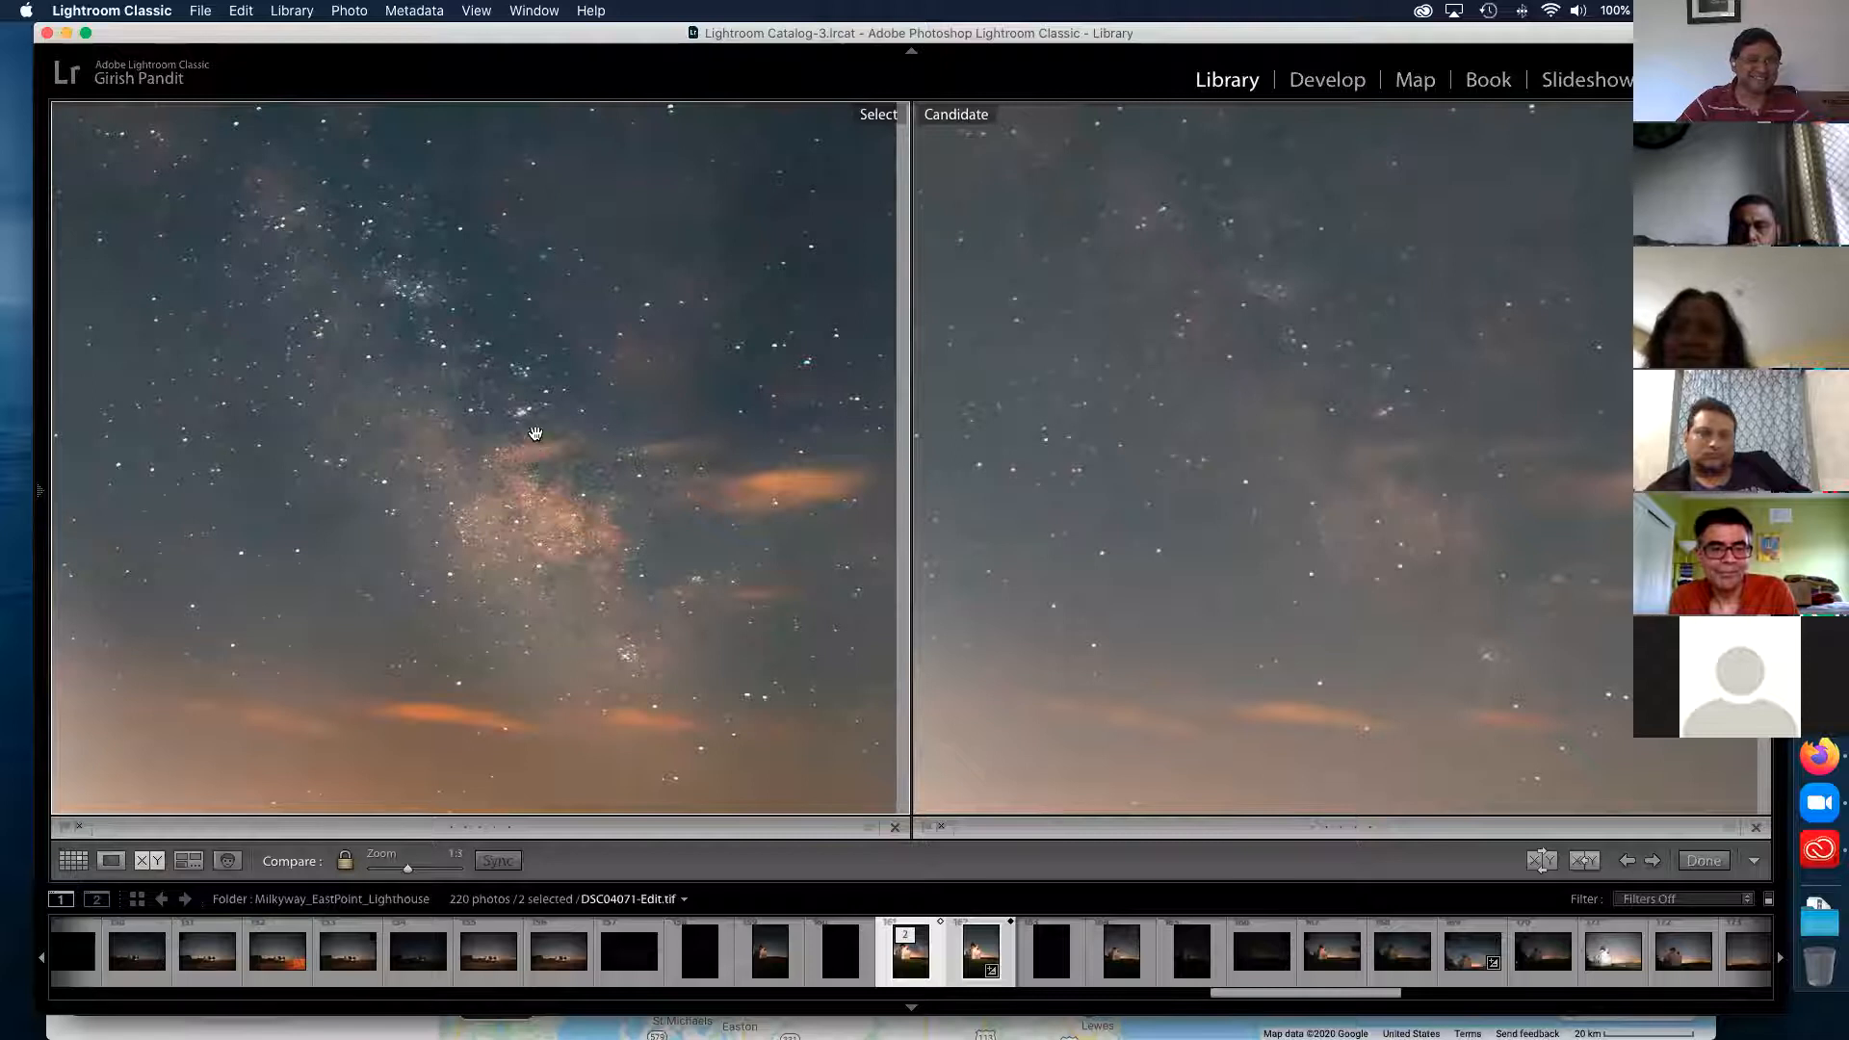
drag(536, 439, 535, 433)
scroll(536, 433, up, 5)
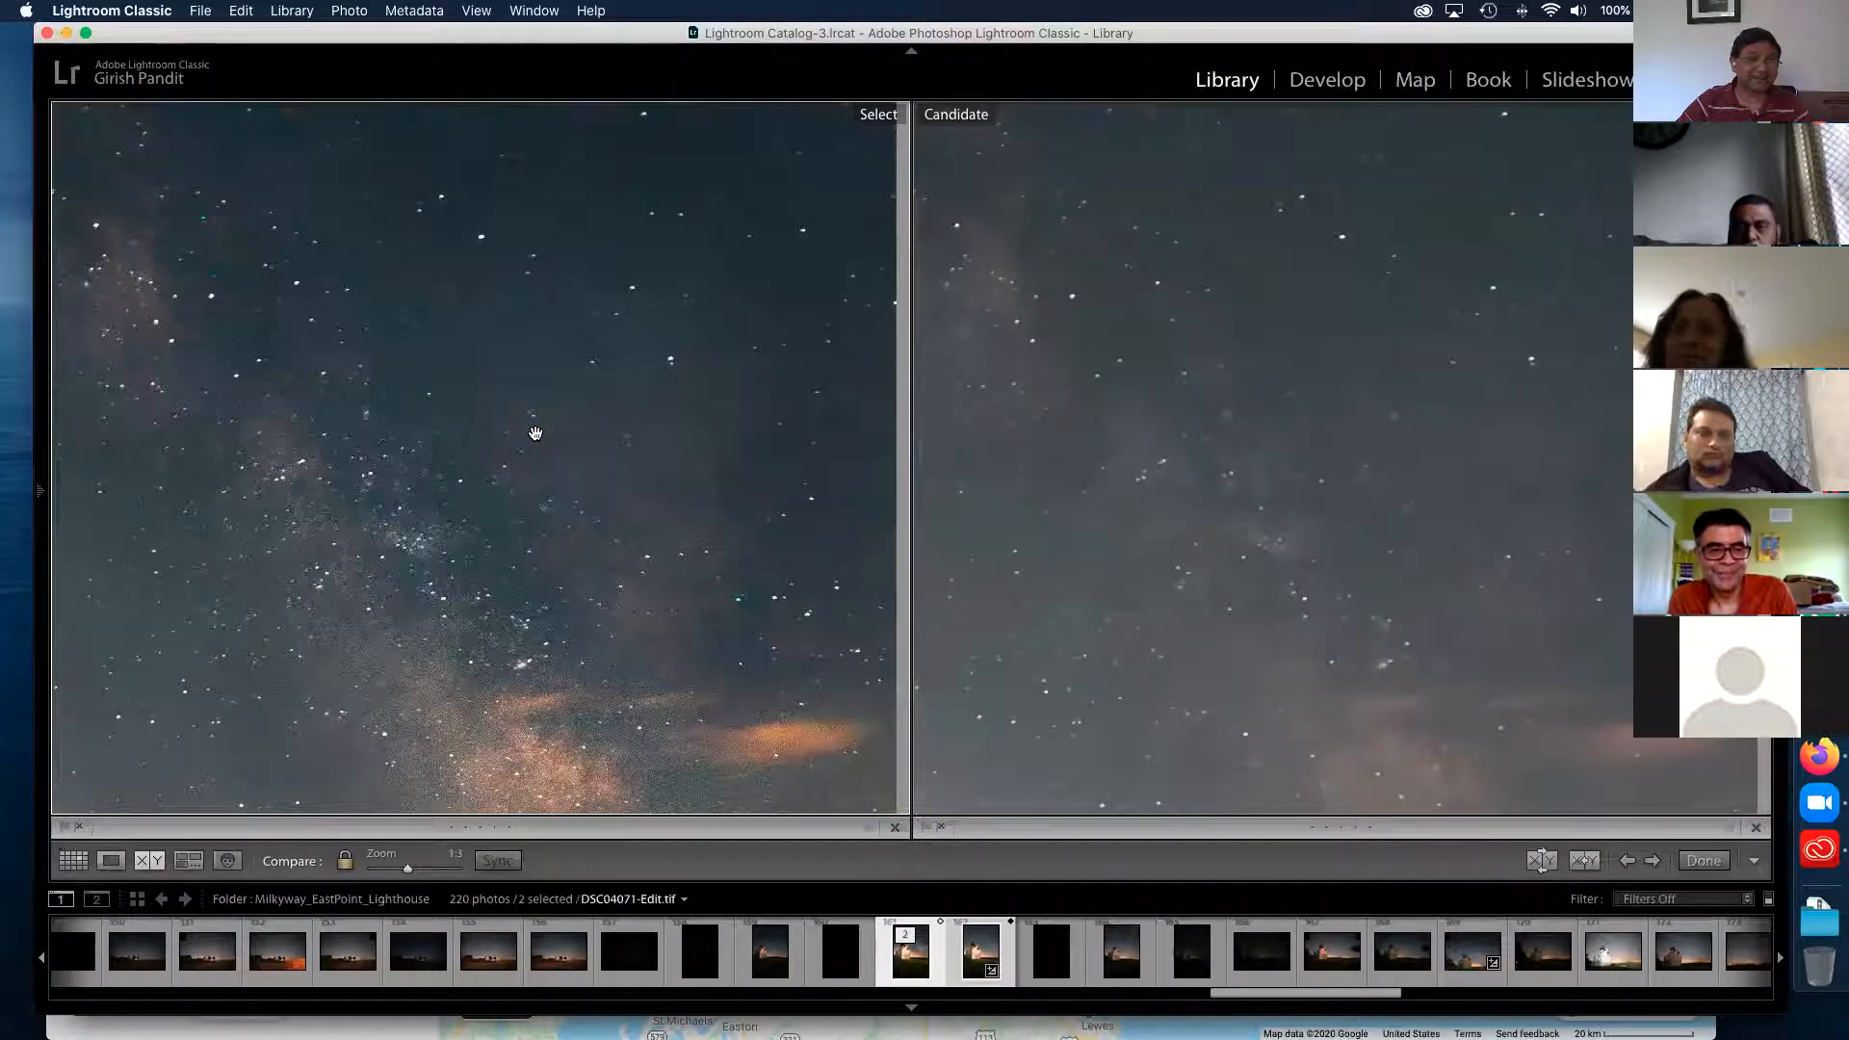
scroll(536, 434, down, 2)
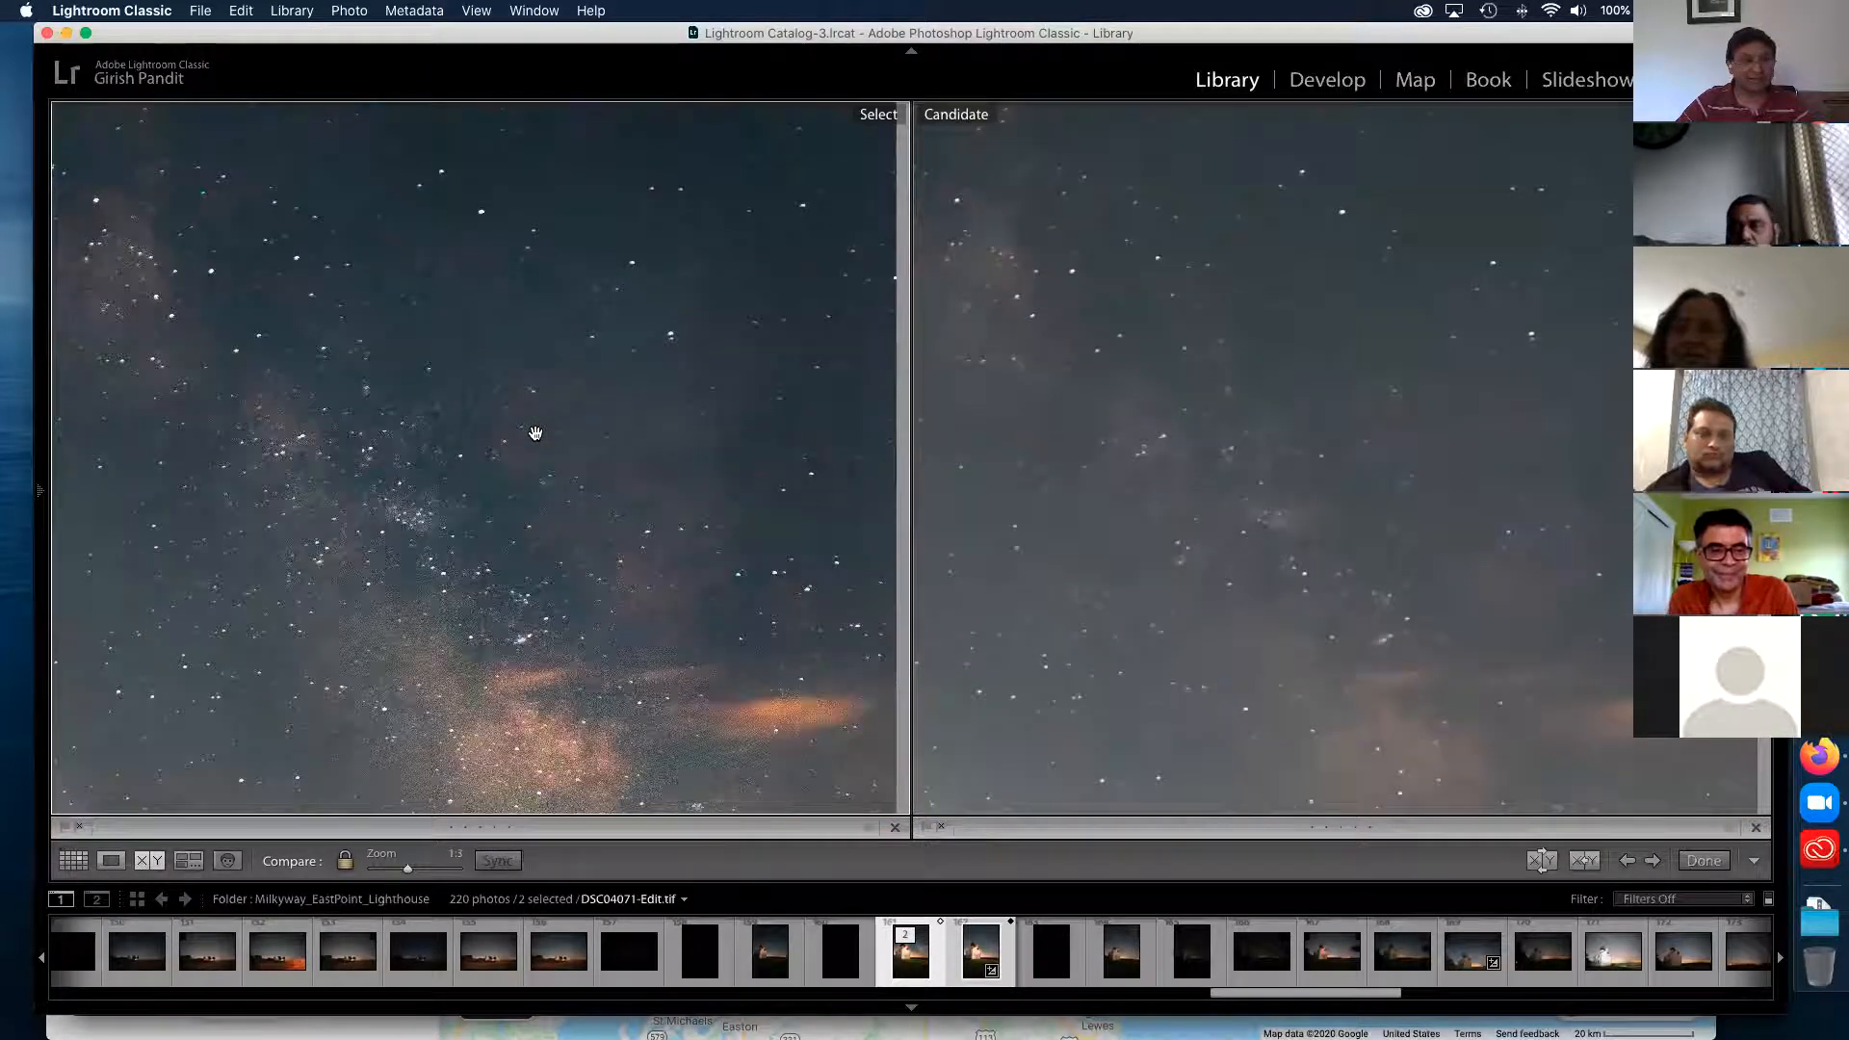
click(123, 861)
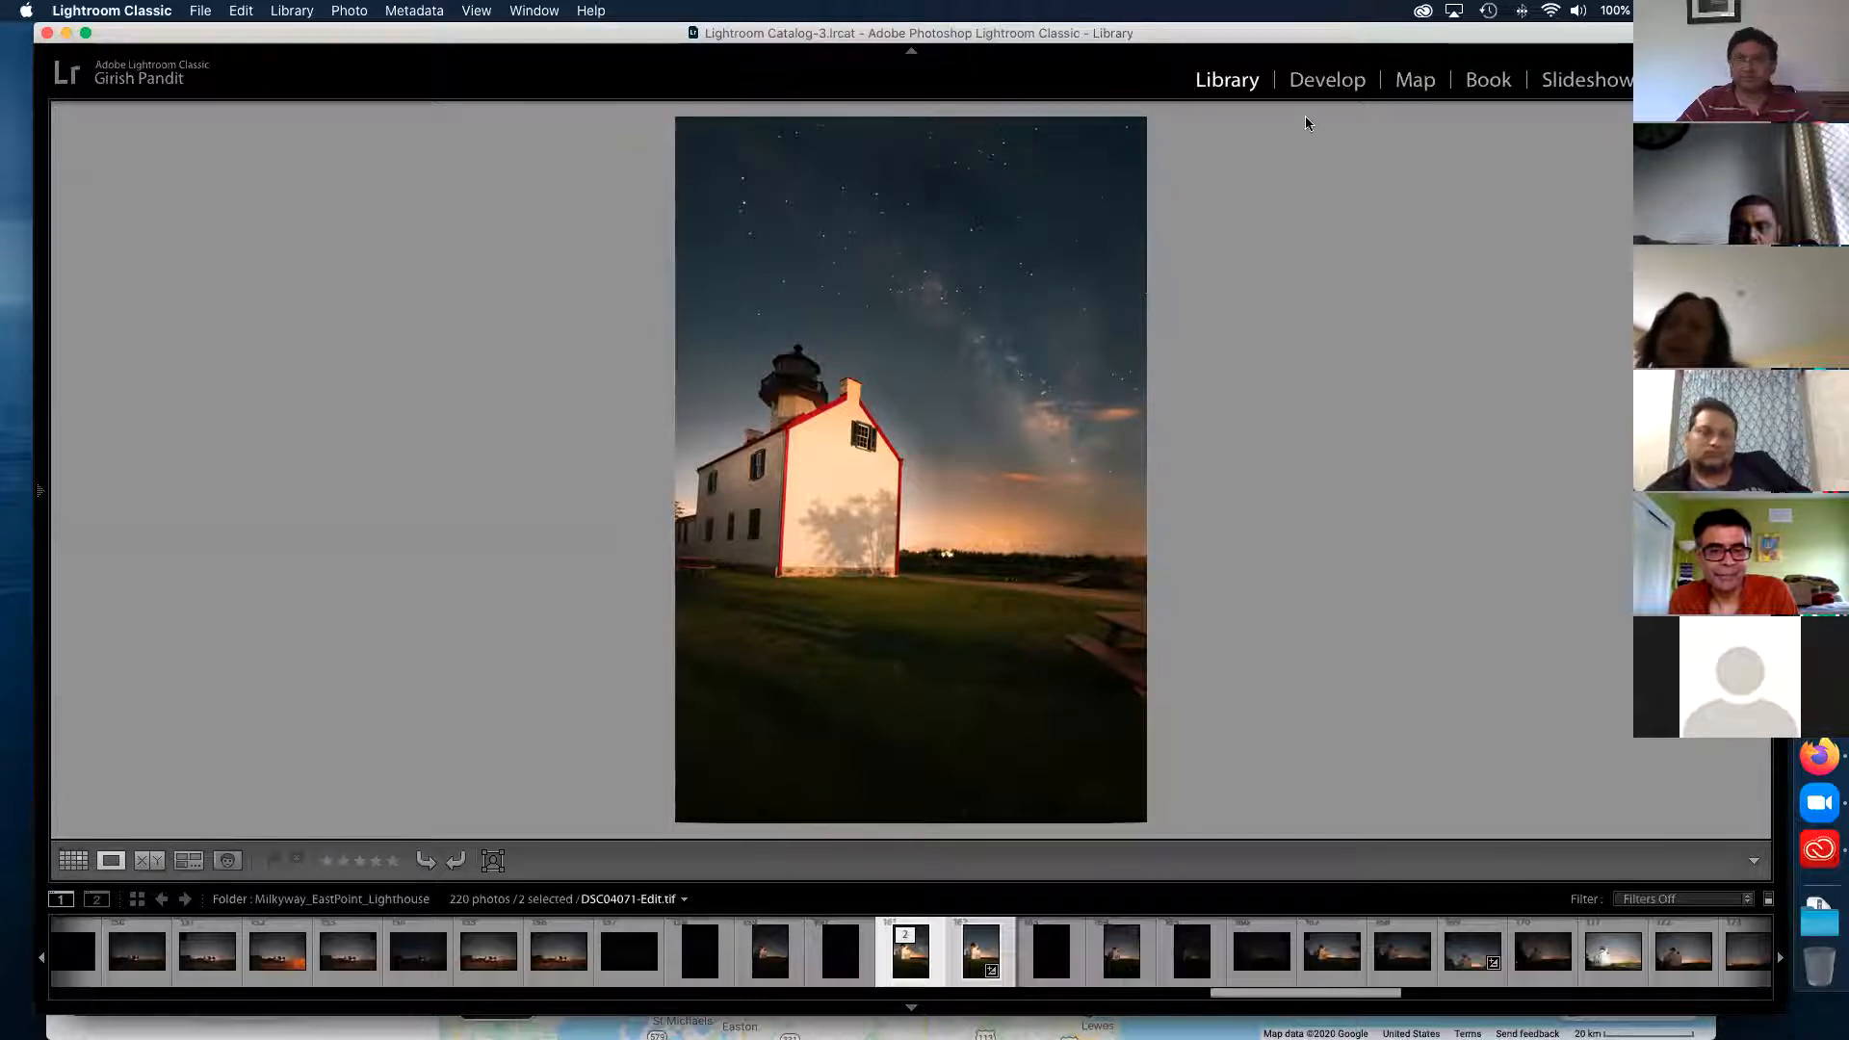
- Develop DSC04071-Edit.tif with Saturation at +10 and Vibrance at +28
key(Tab)
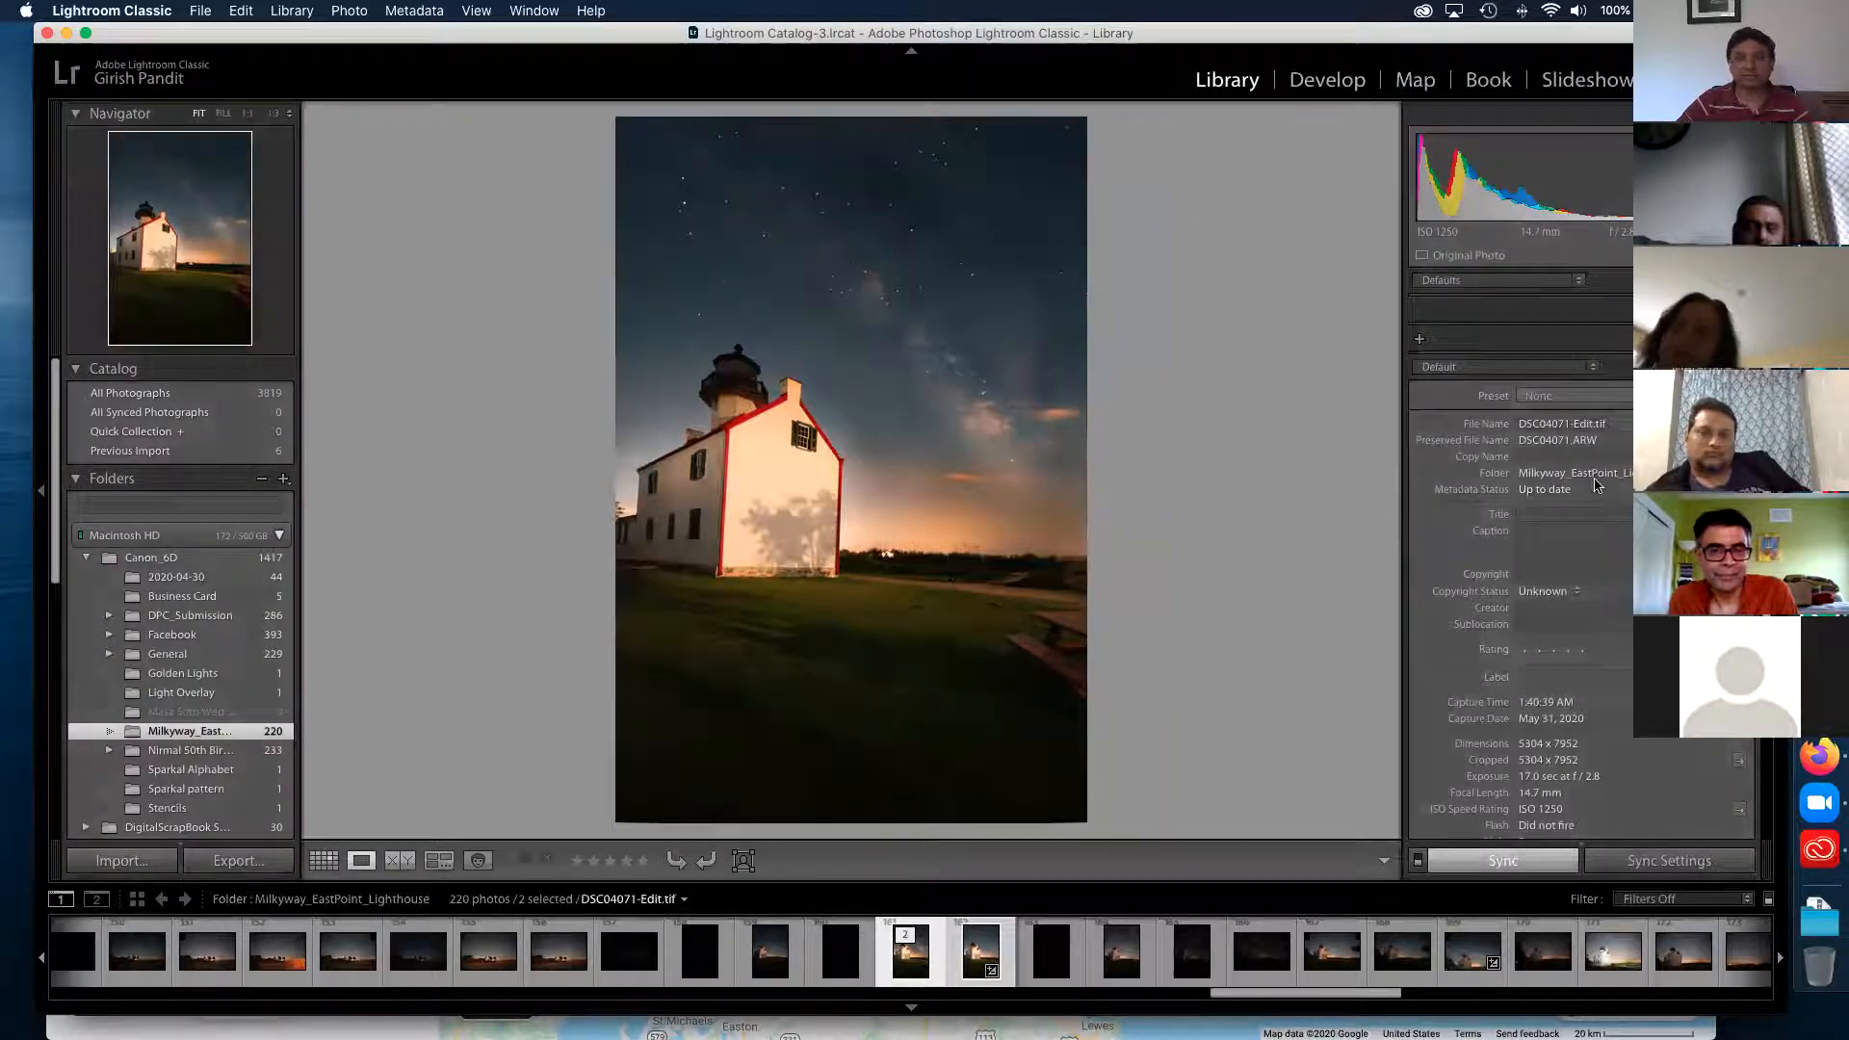
click(1327, 79)
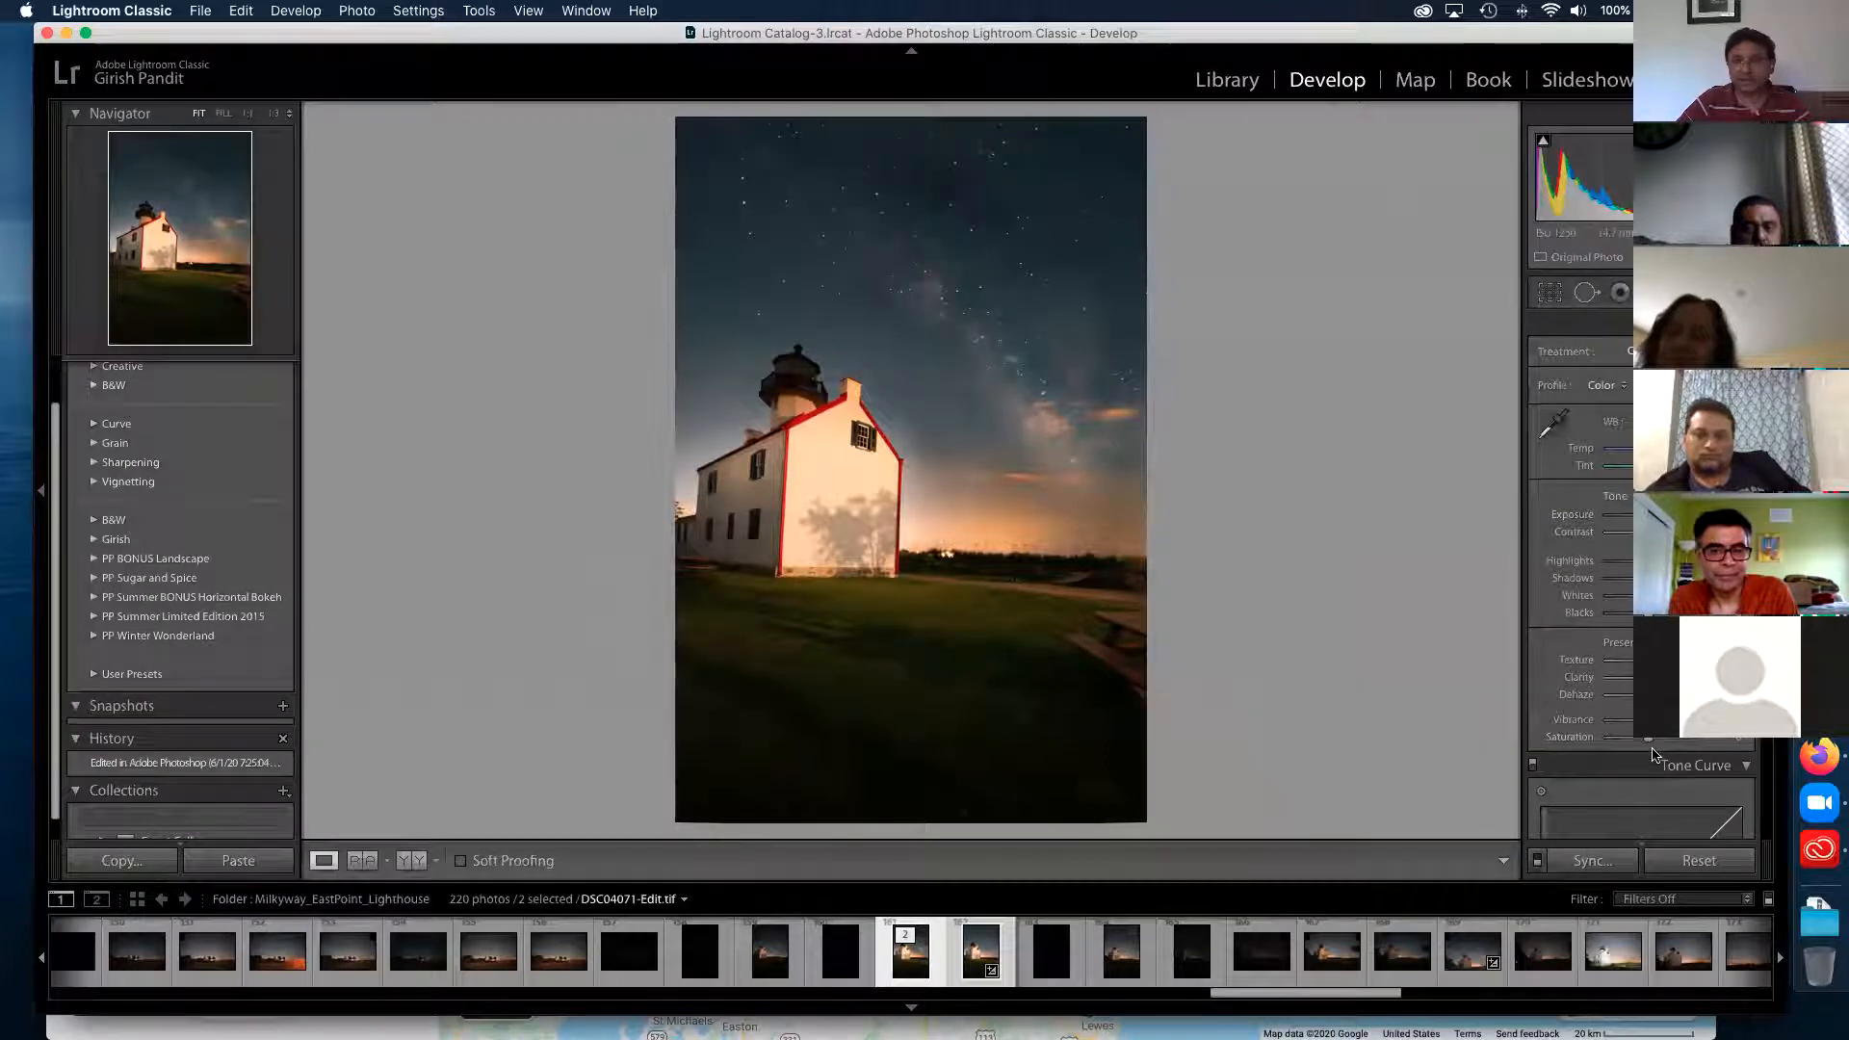
drag(1651, 741, 1661, 741)
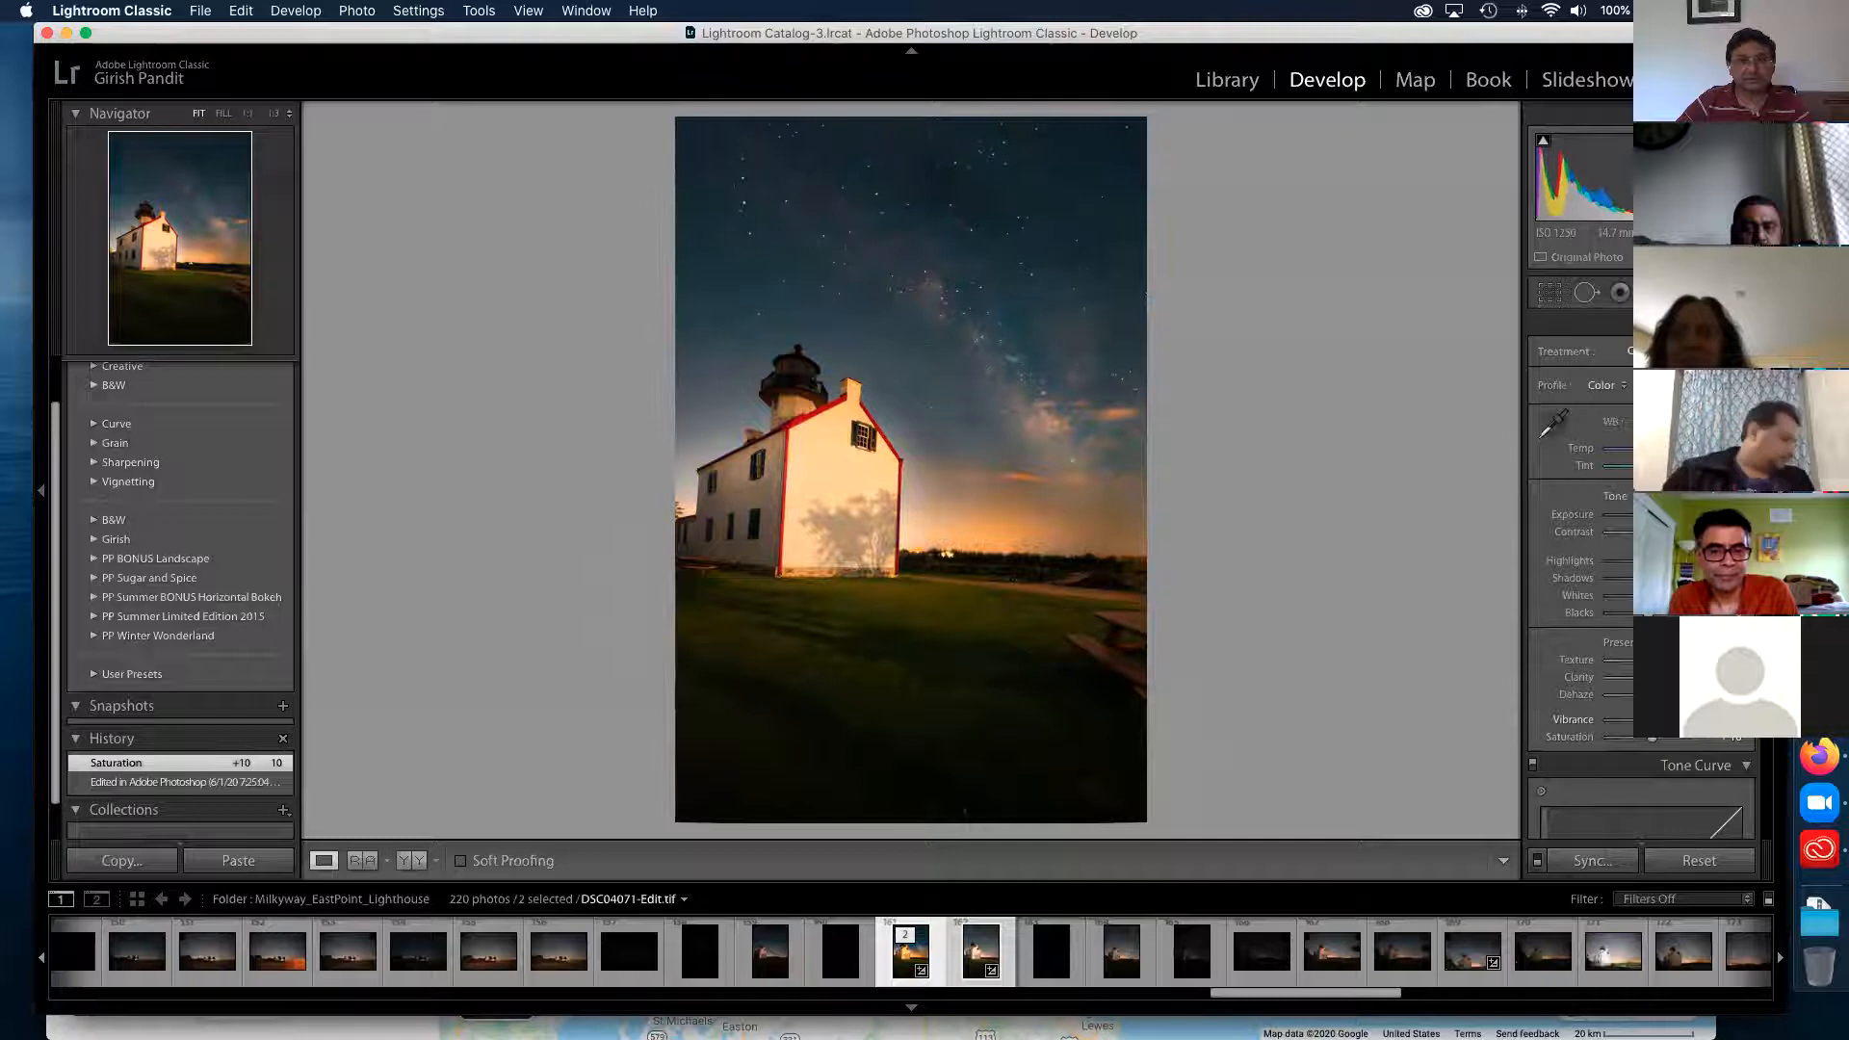
drag(1643, 721, 1671, 721)
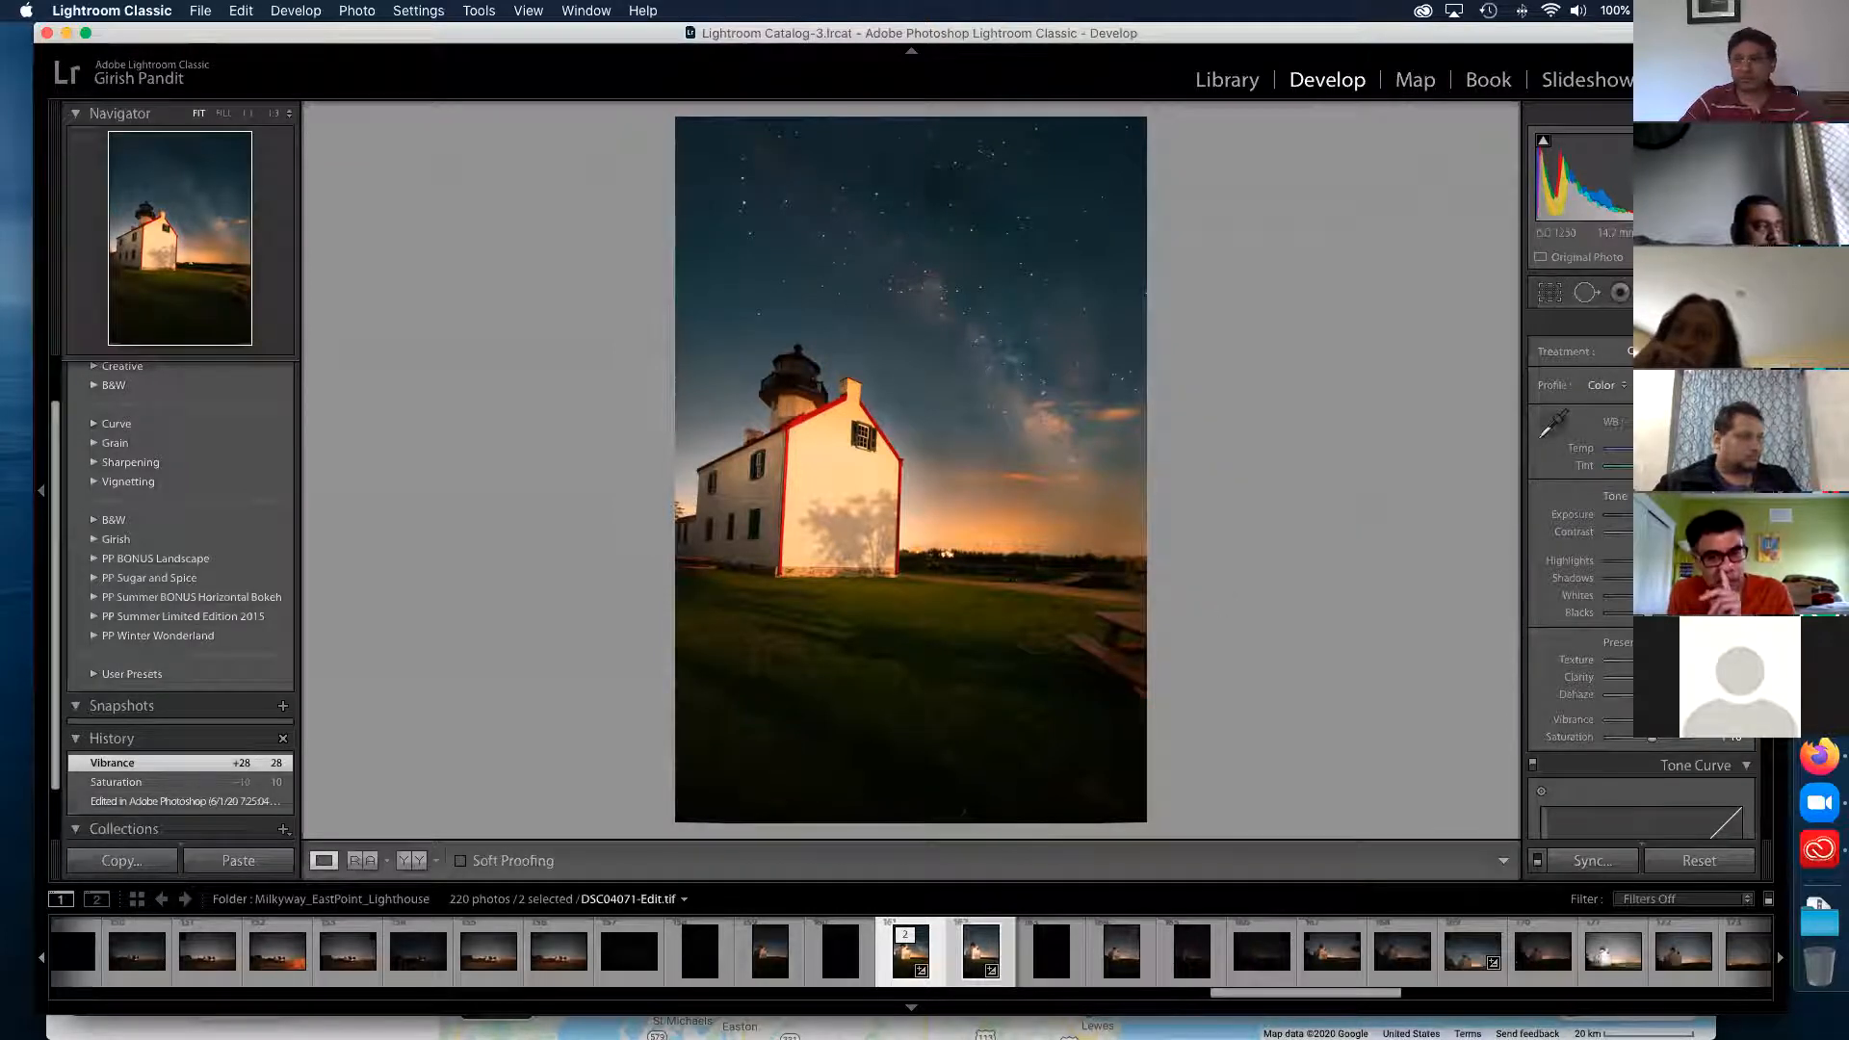
- Switch to Luminar 4 and select the unedited Milky Way photo over the grass in the Milkyway_EastPoint_Lighthouse gallery
key(super+Tab)
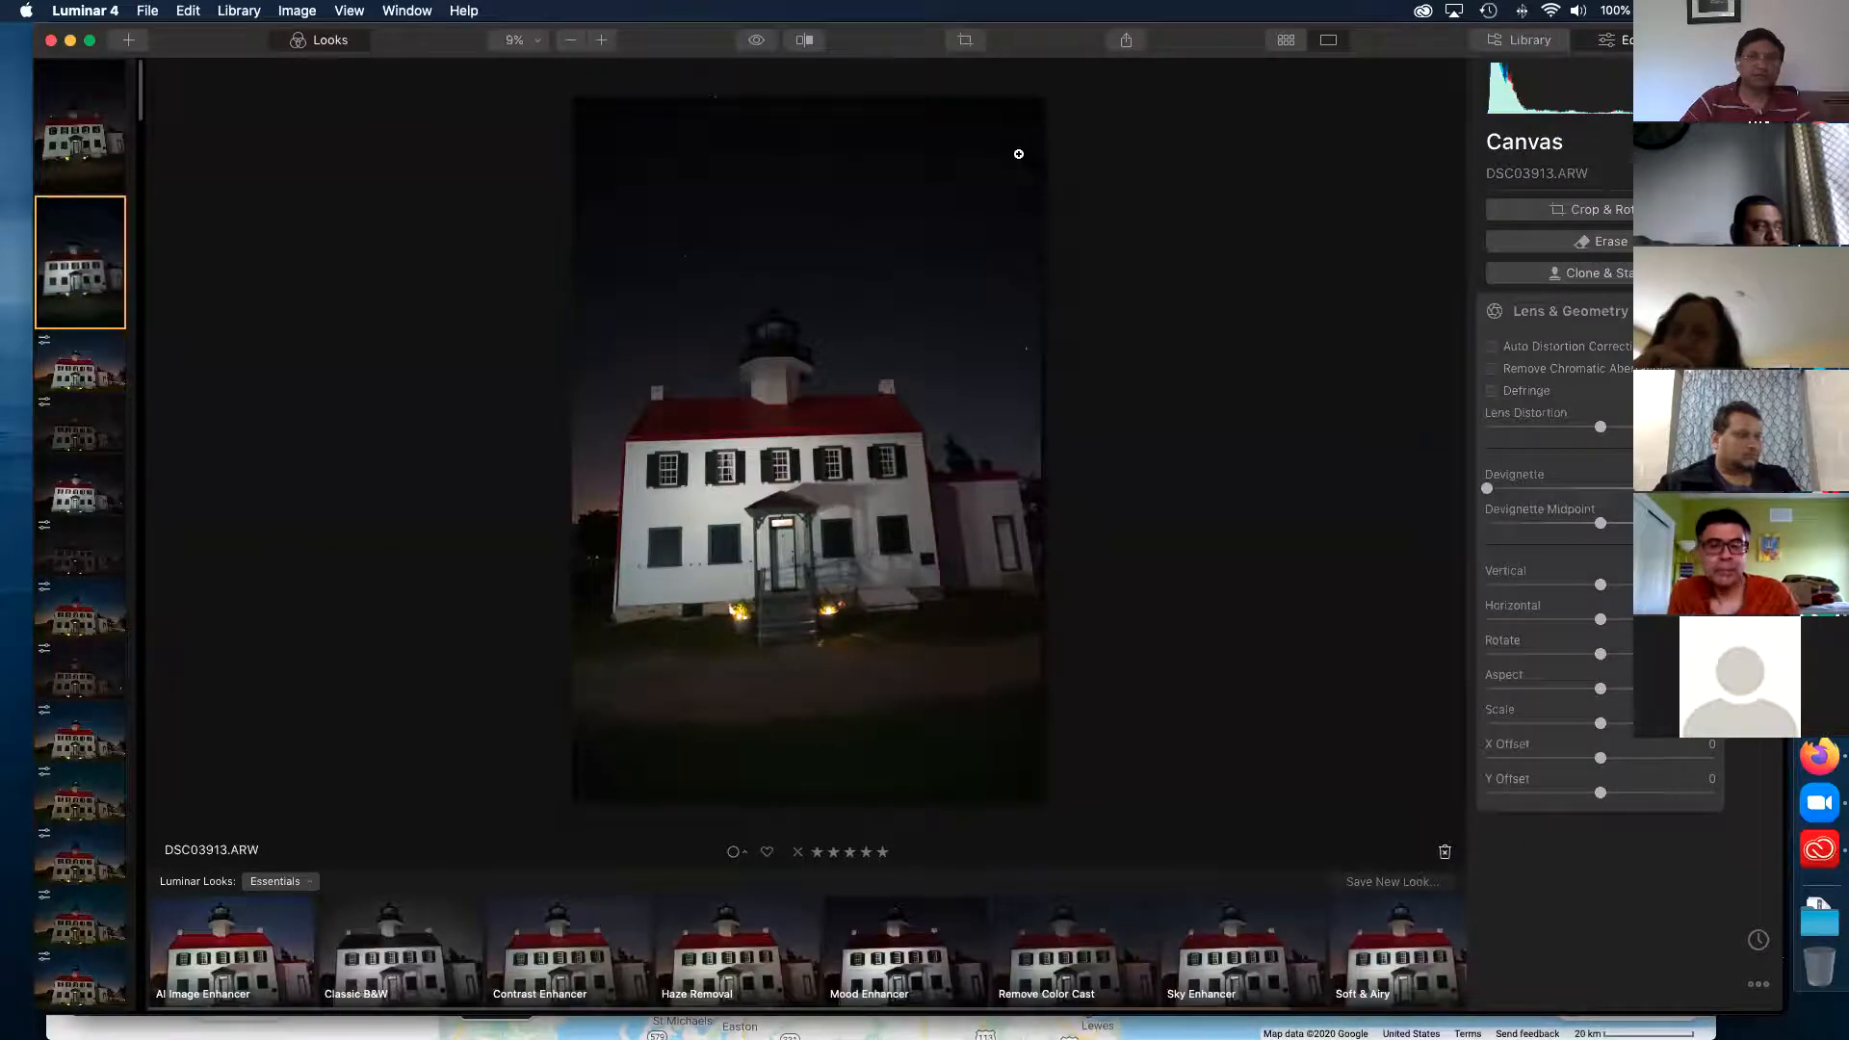
click(1286, 39)
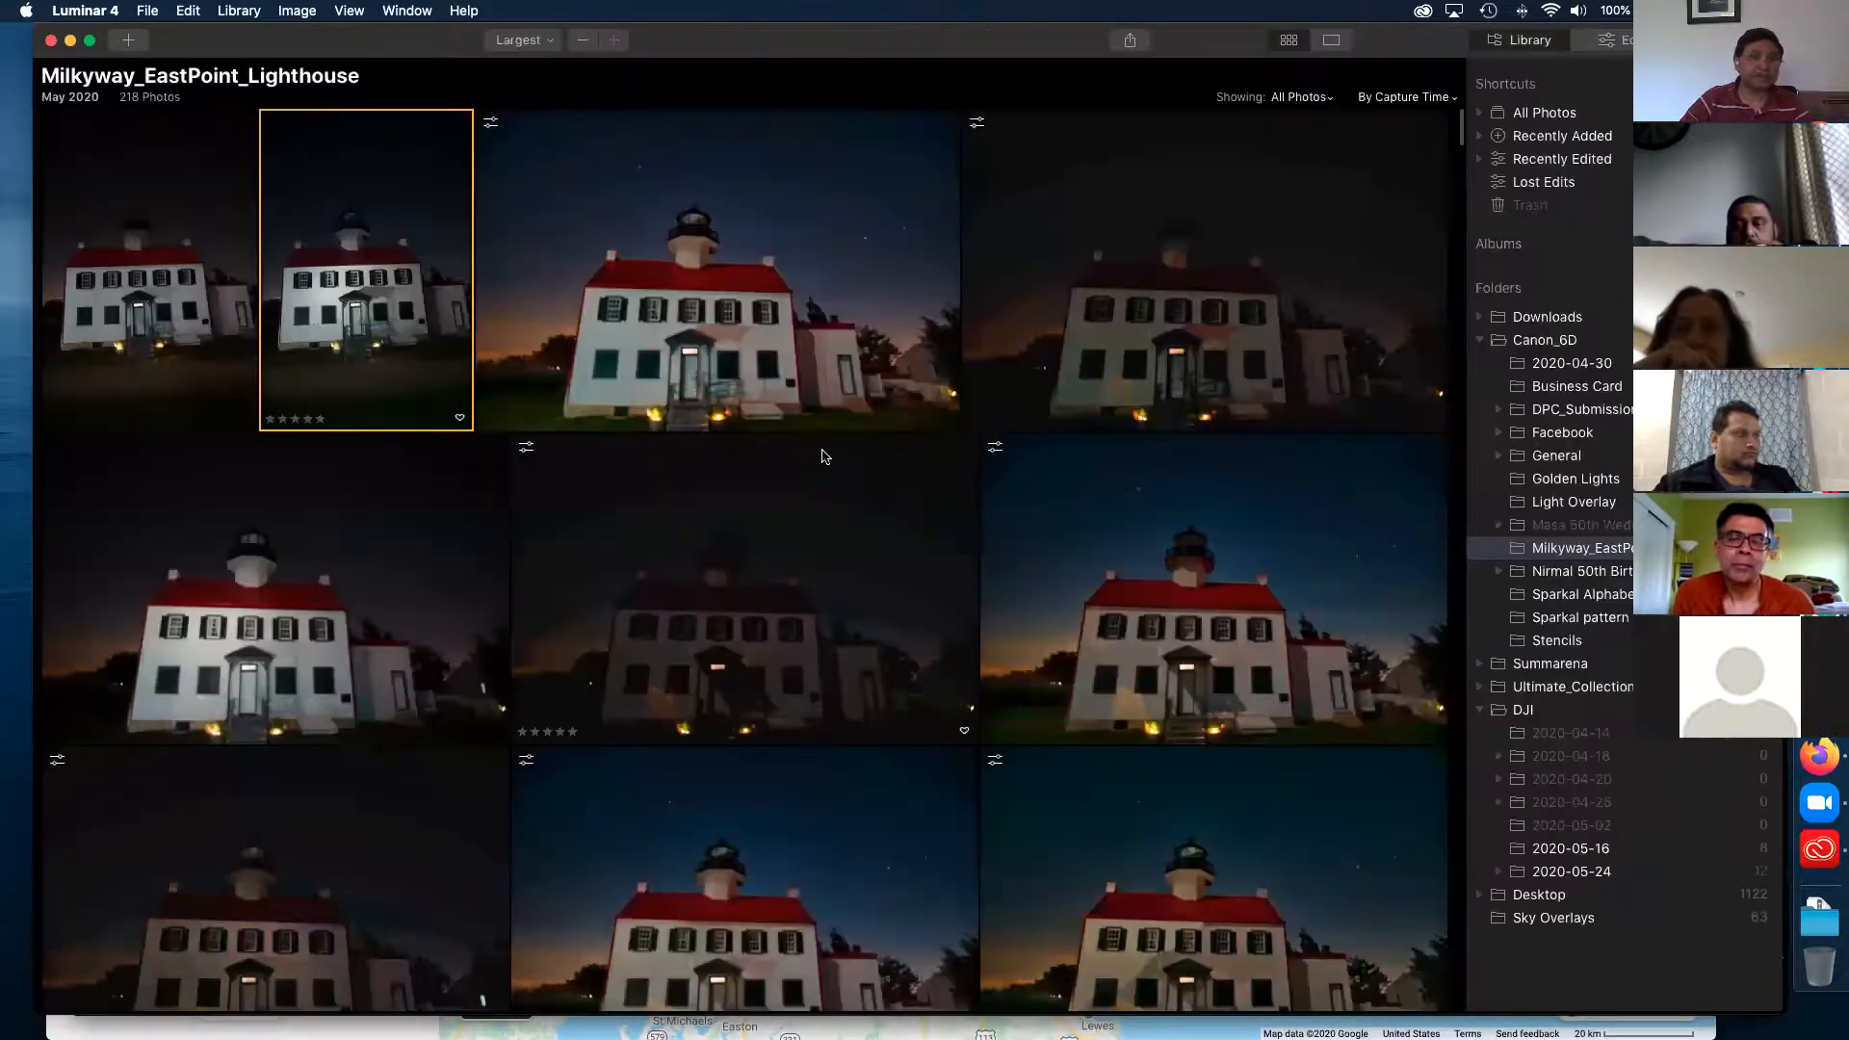
scroll(812, 477, down, 10)
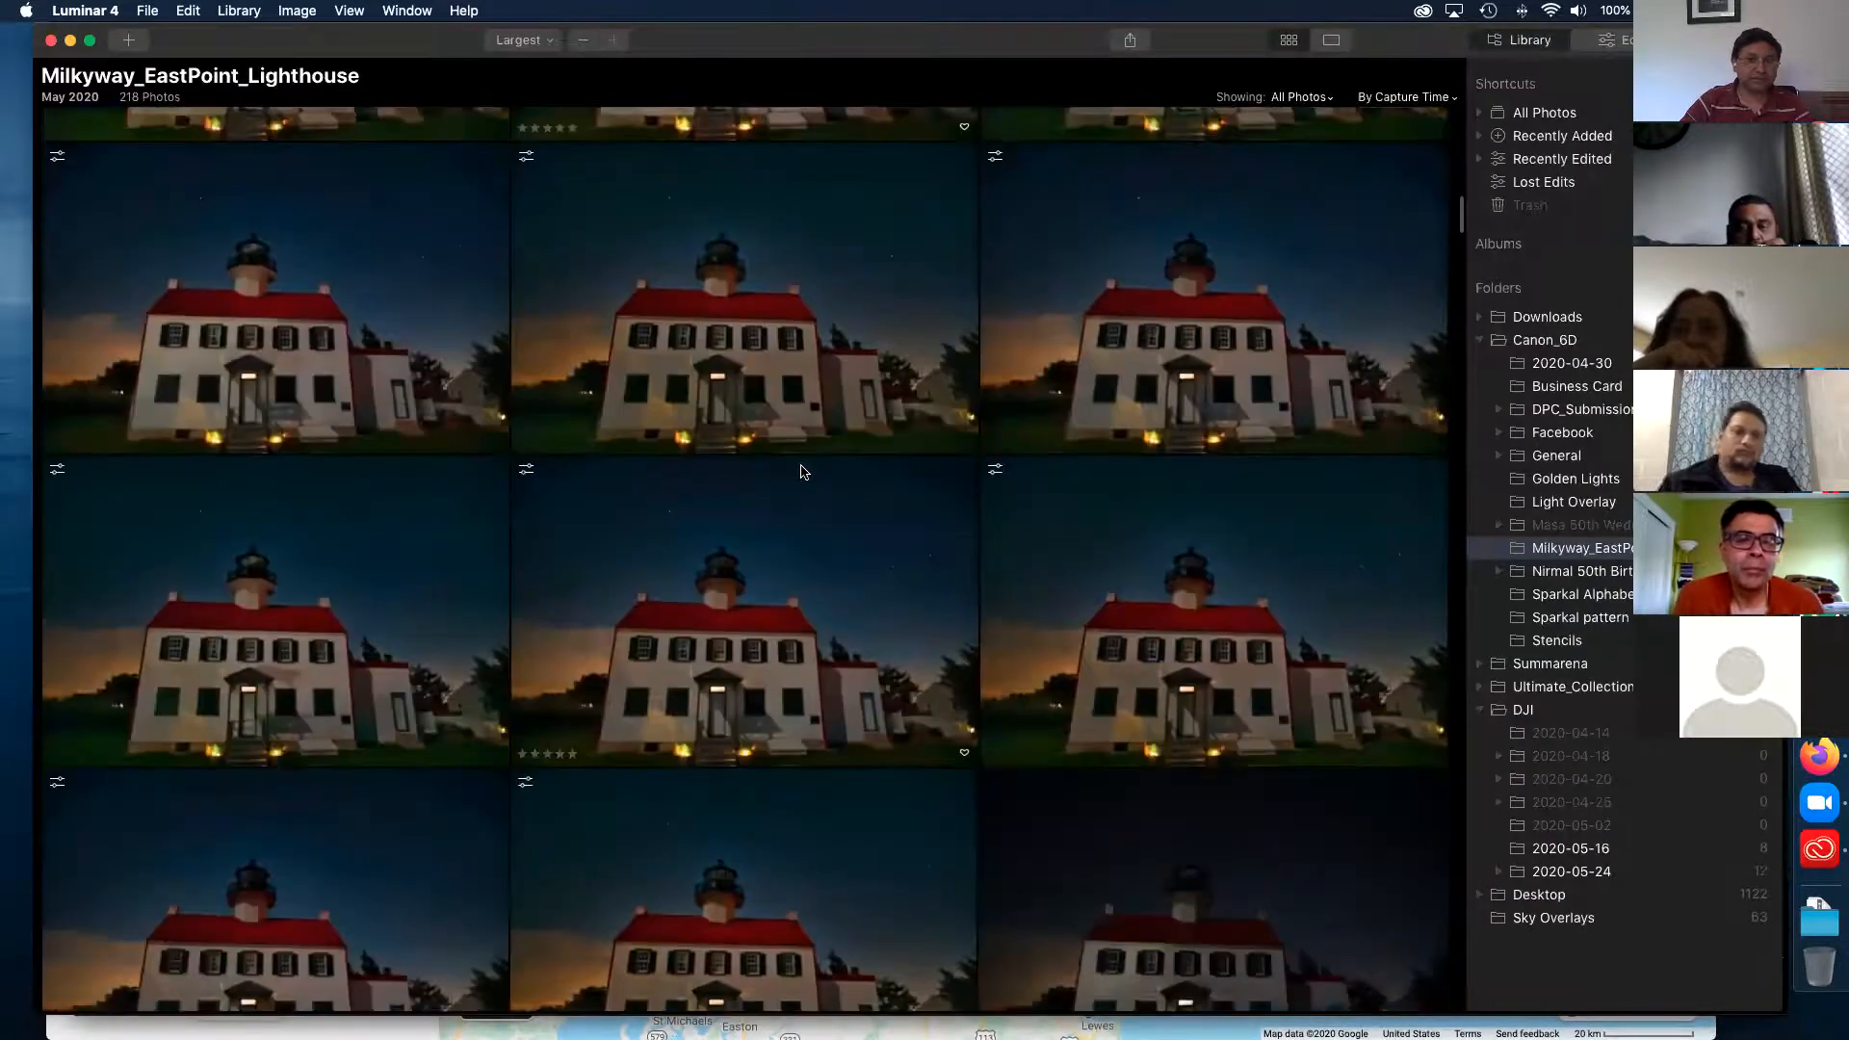
scroll(795, 471, down, 10)
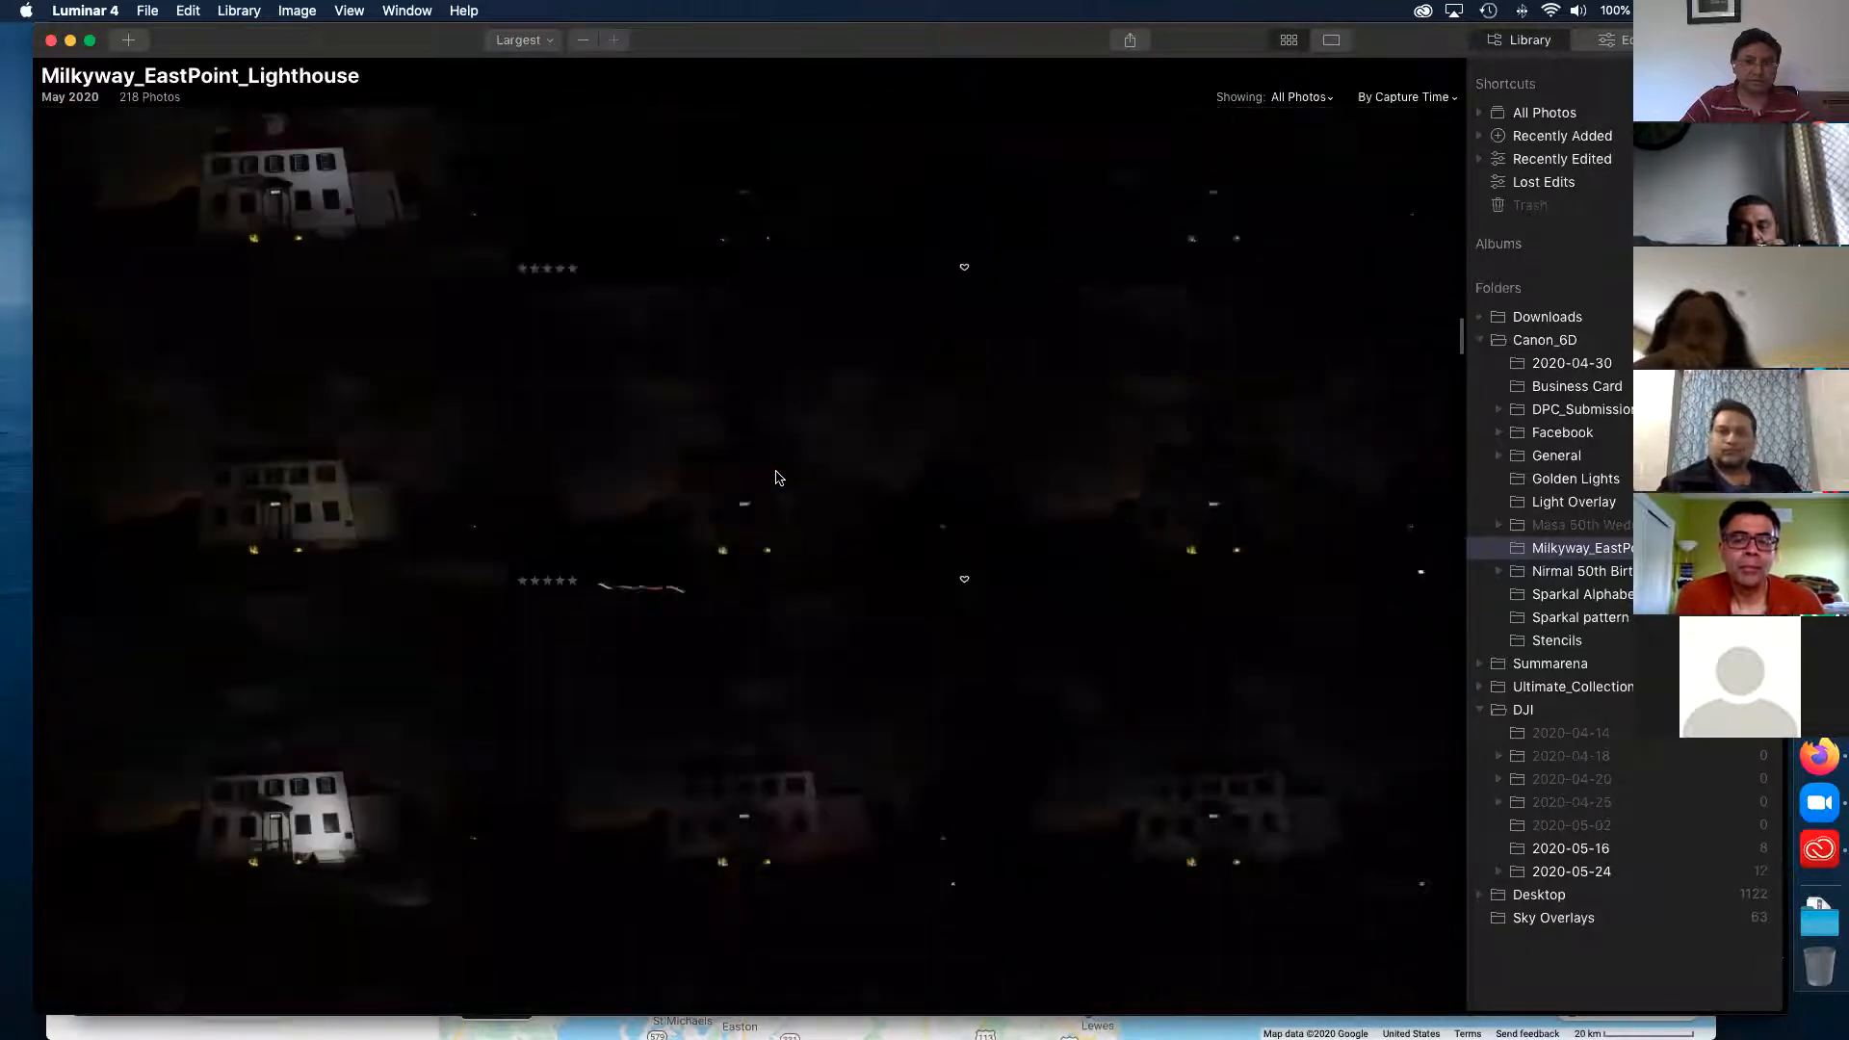
scroll(779, 477, down, 10)
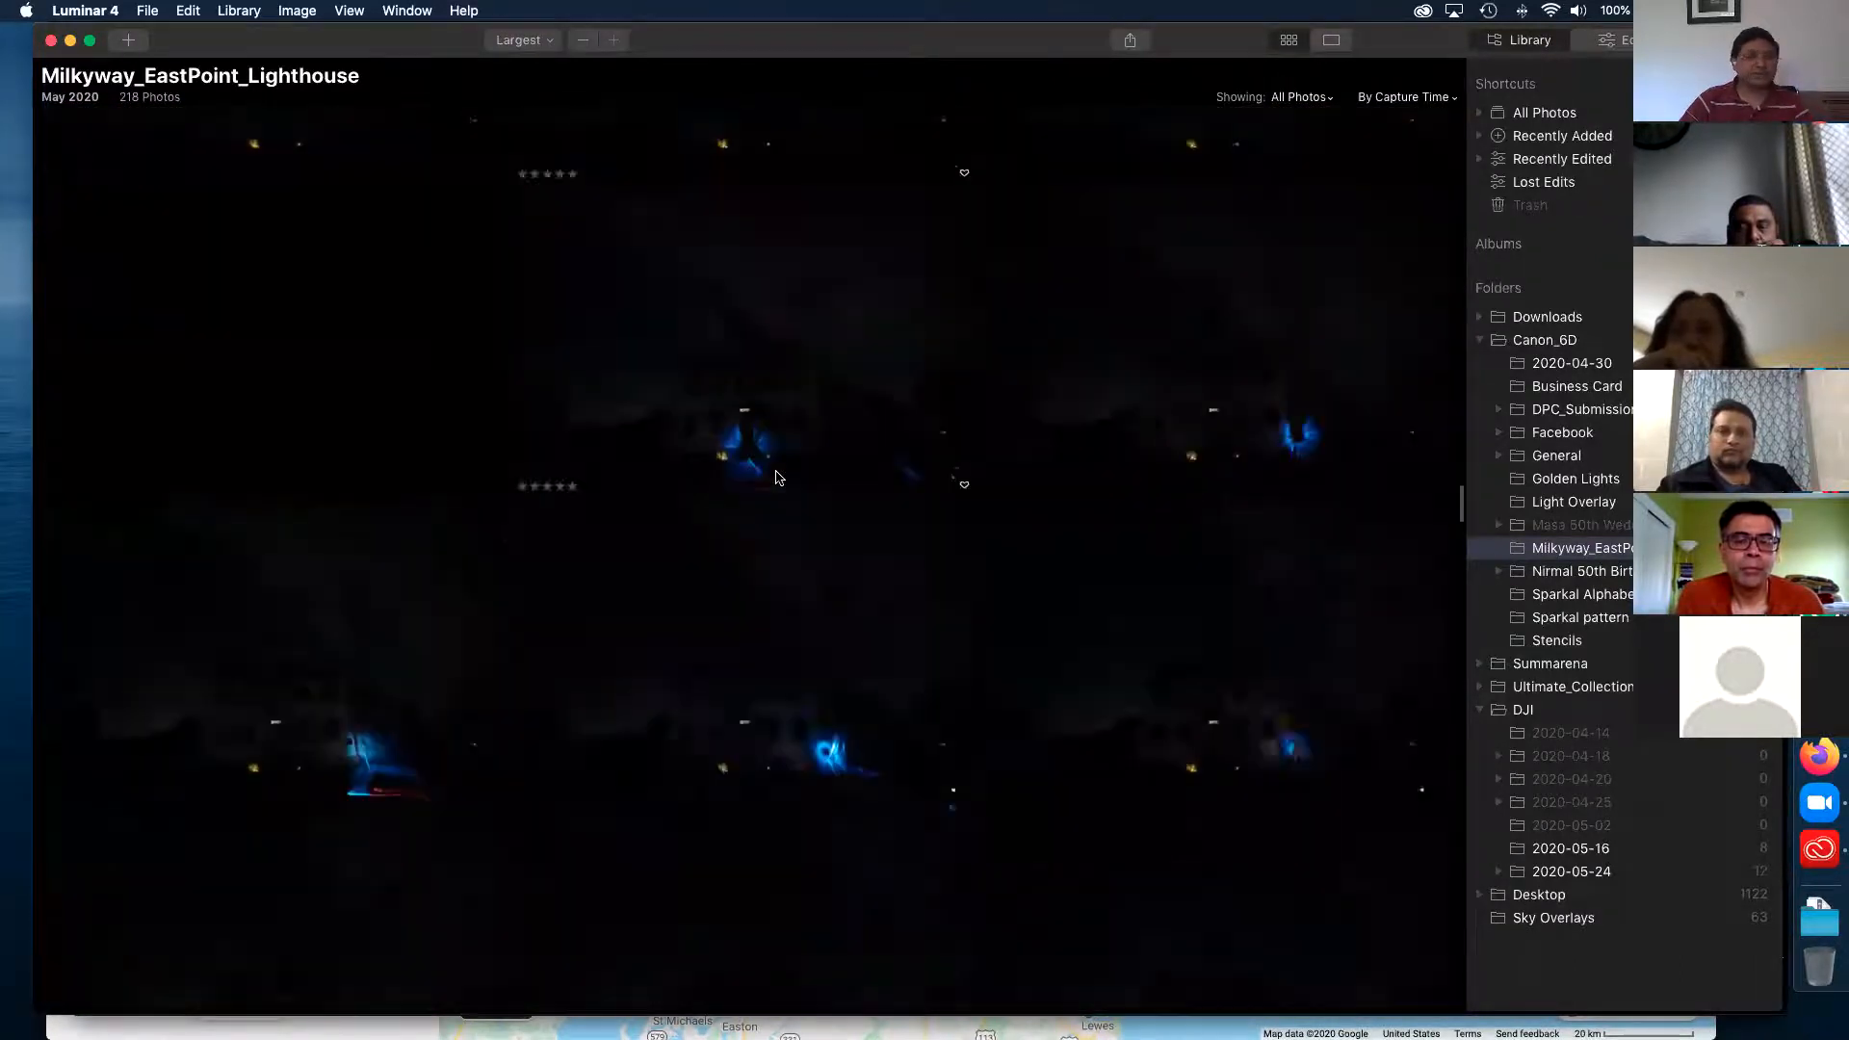
scroll(778, 477, down, 5)
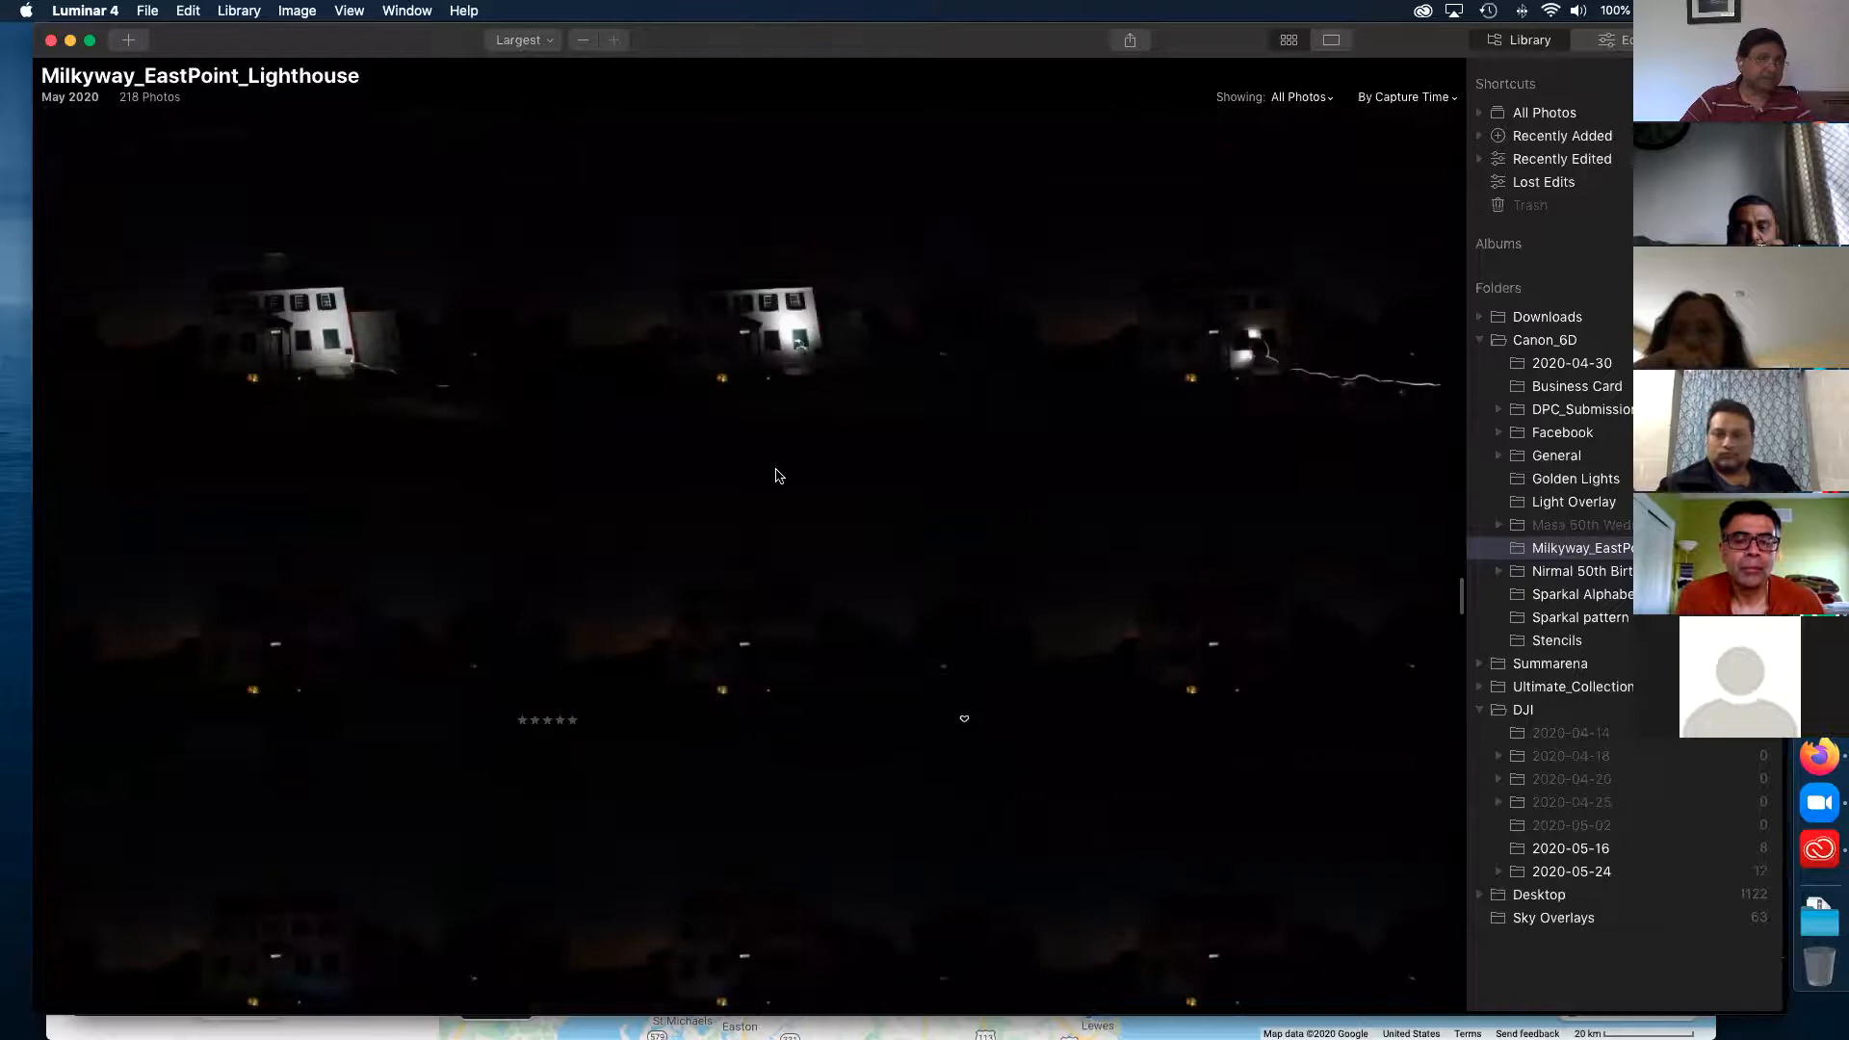
scroll(778, 474, down, 5)
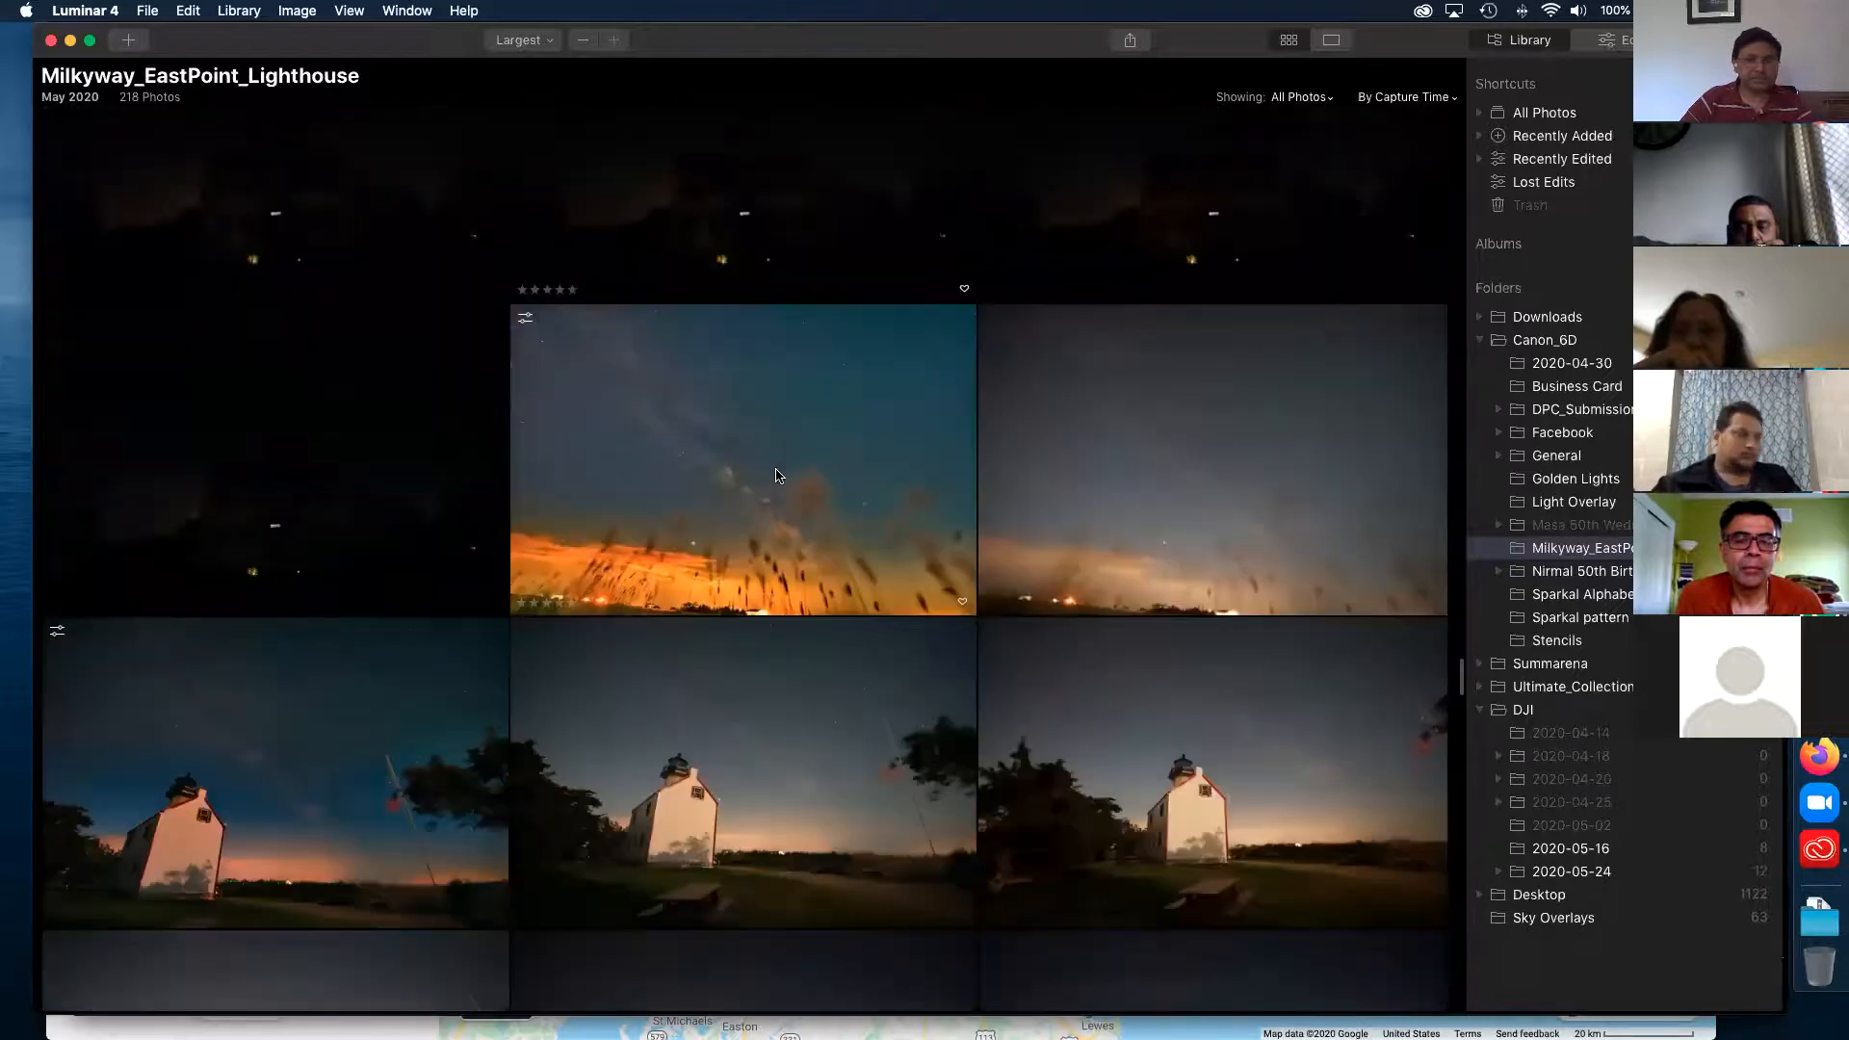
click(1184, 445)
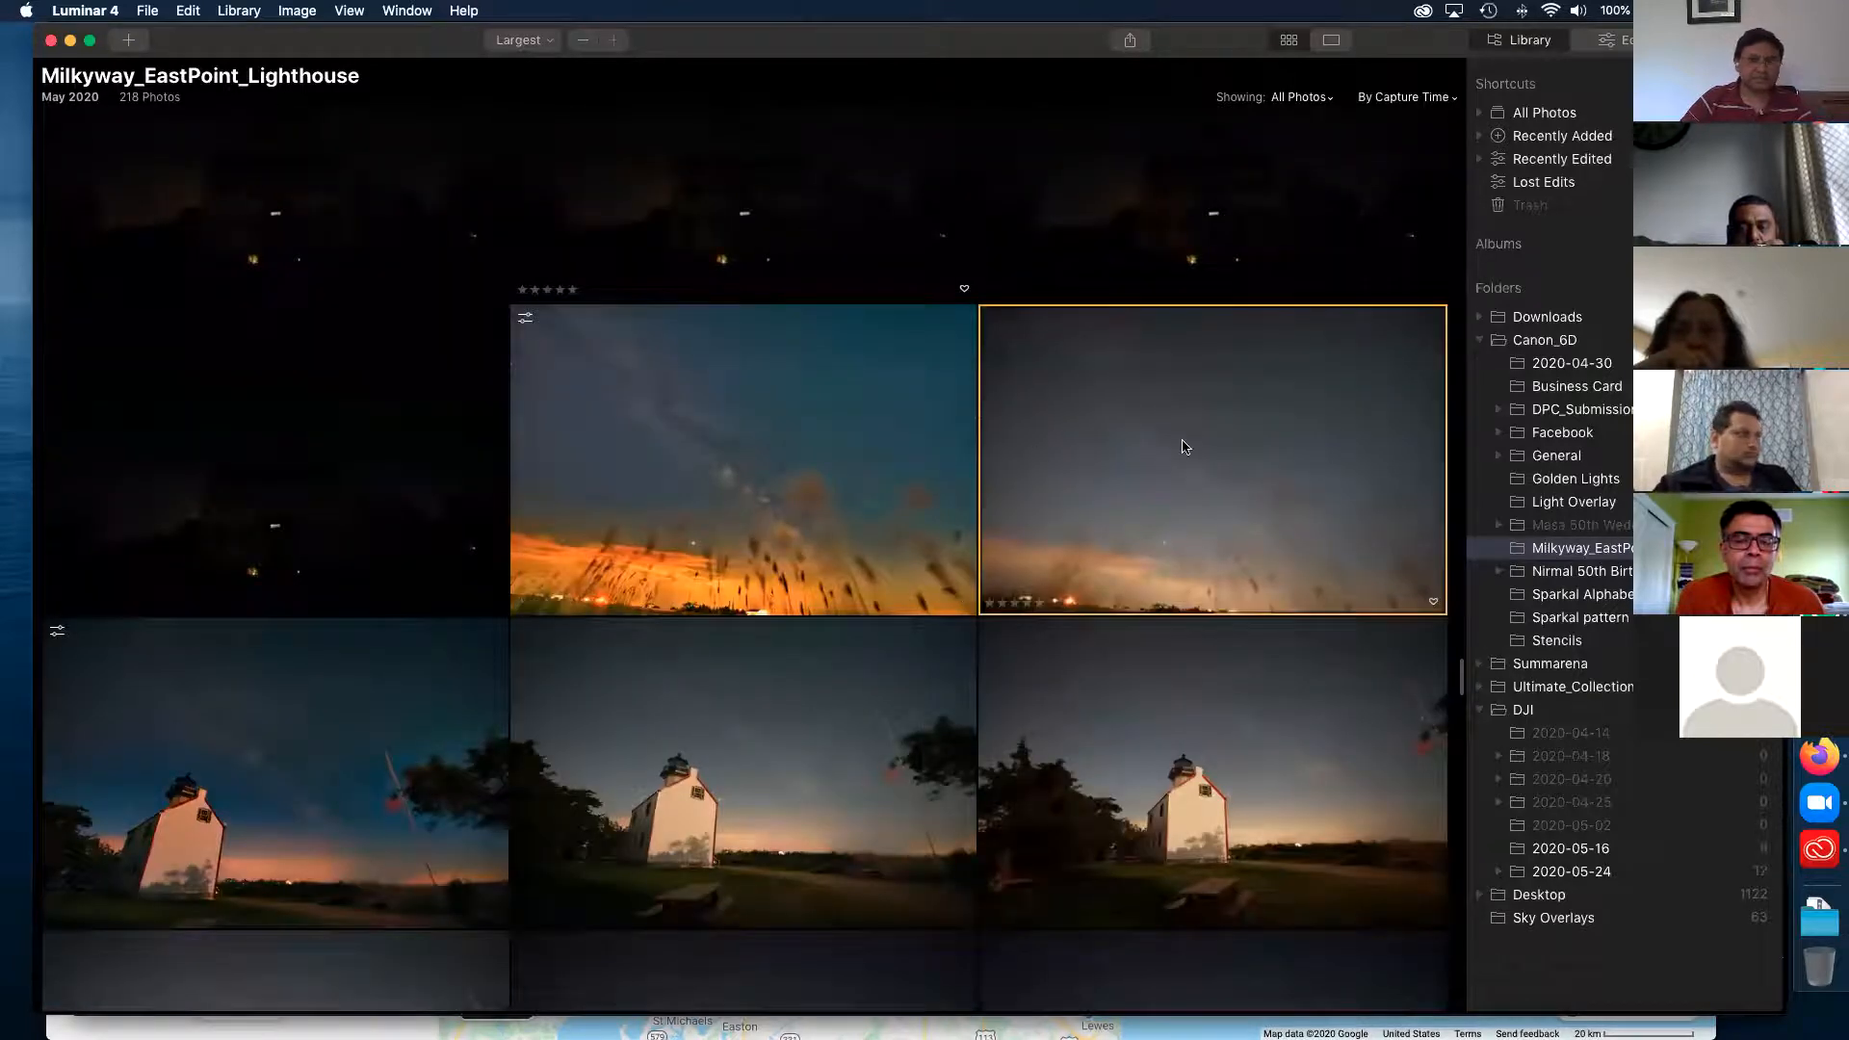
- Open DSC04047.ARW on its own and apply the AI Image Enhancer look from the Essentials collection
double_click(1183, 446)
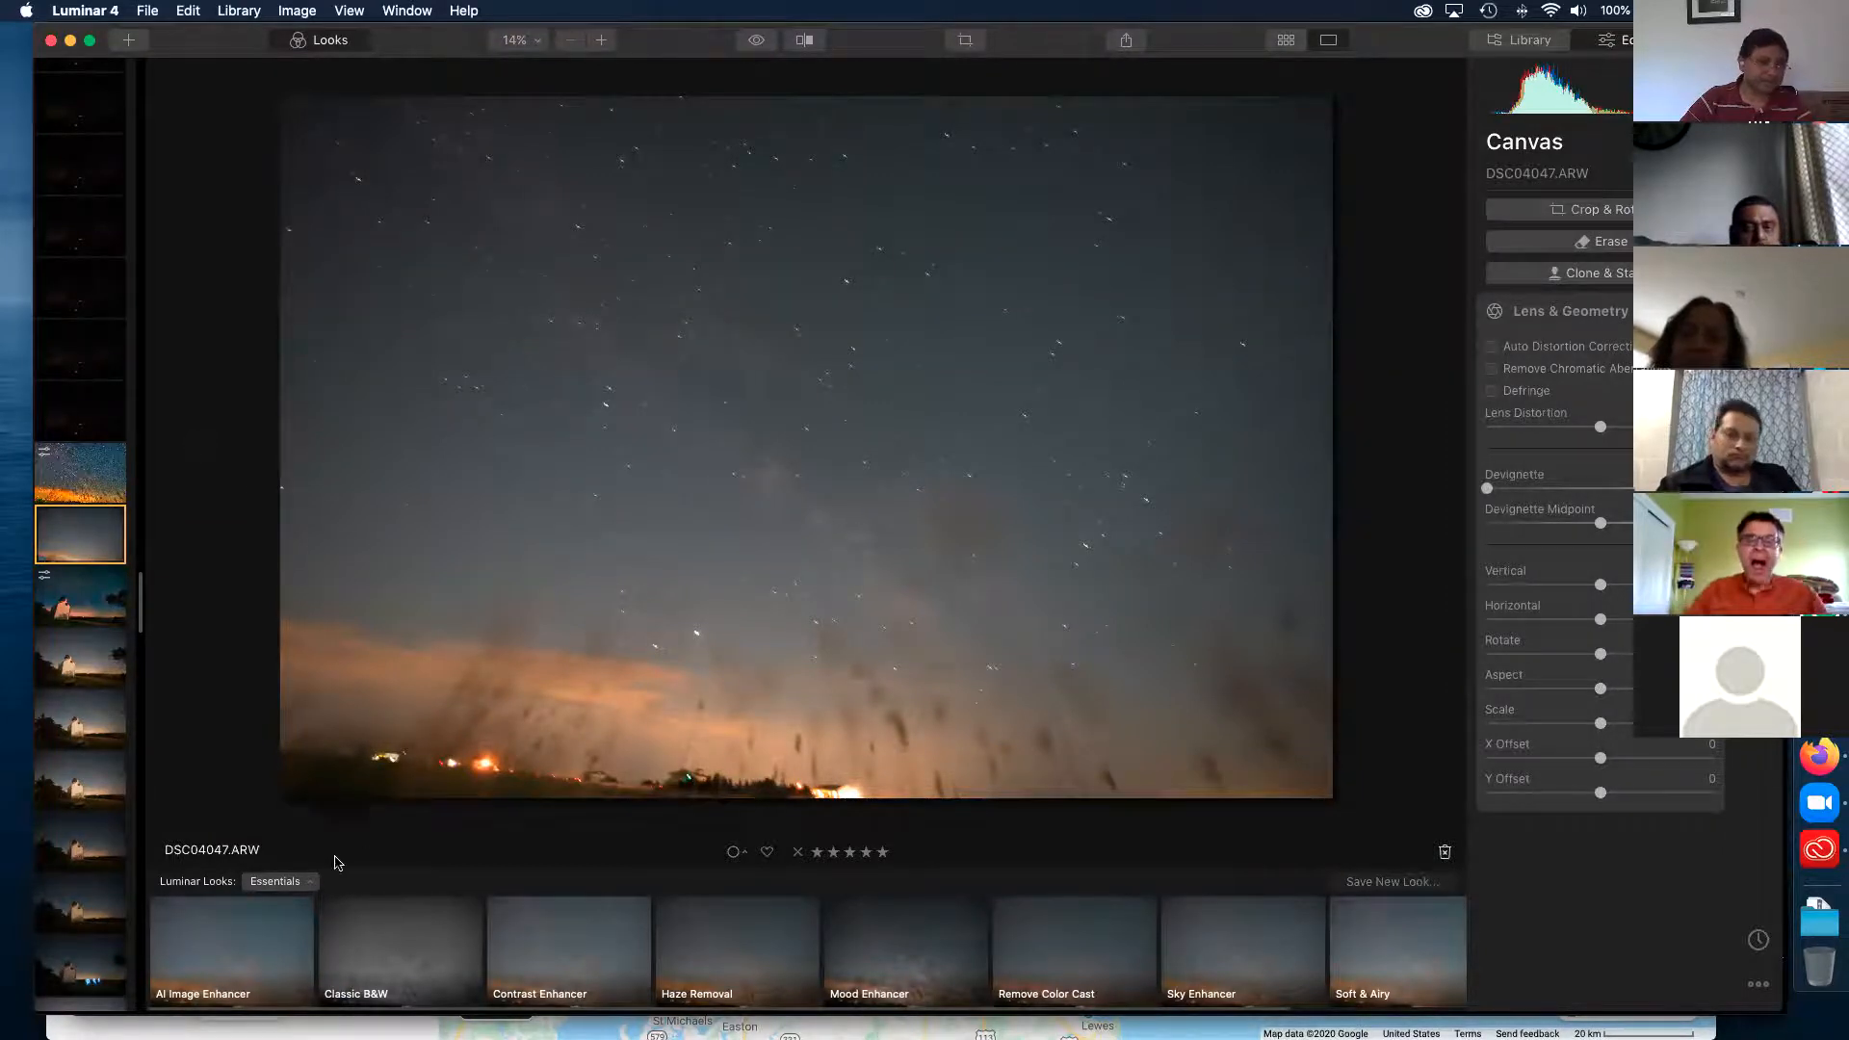
click(279, 882)
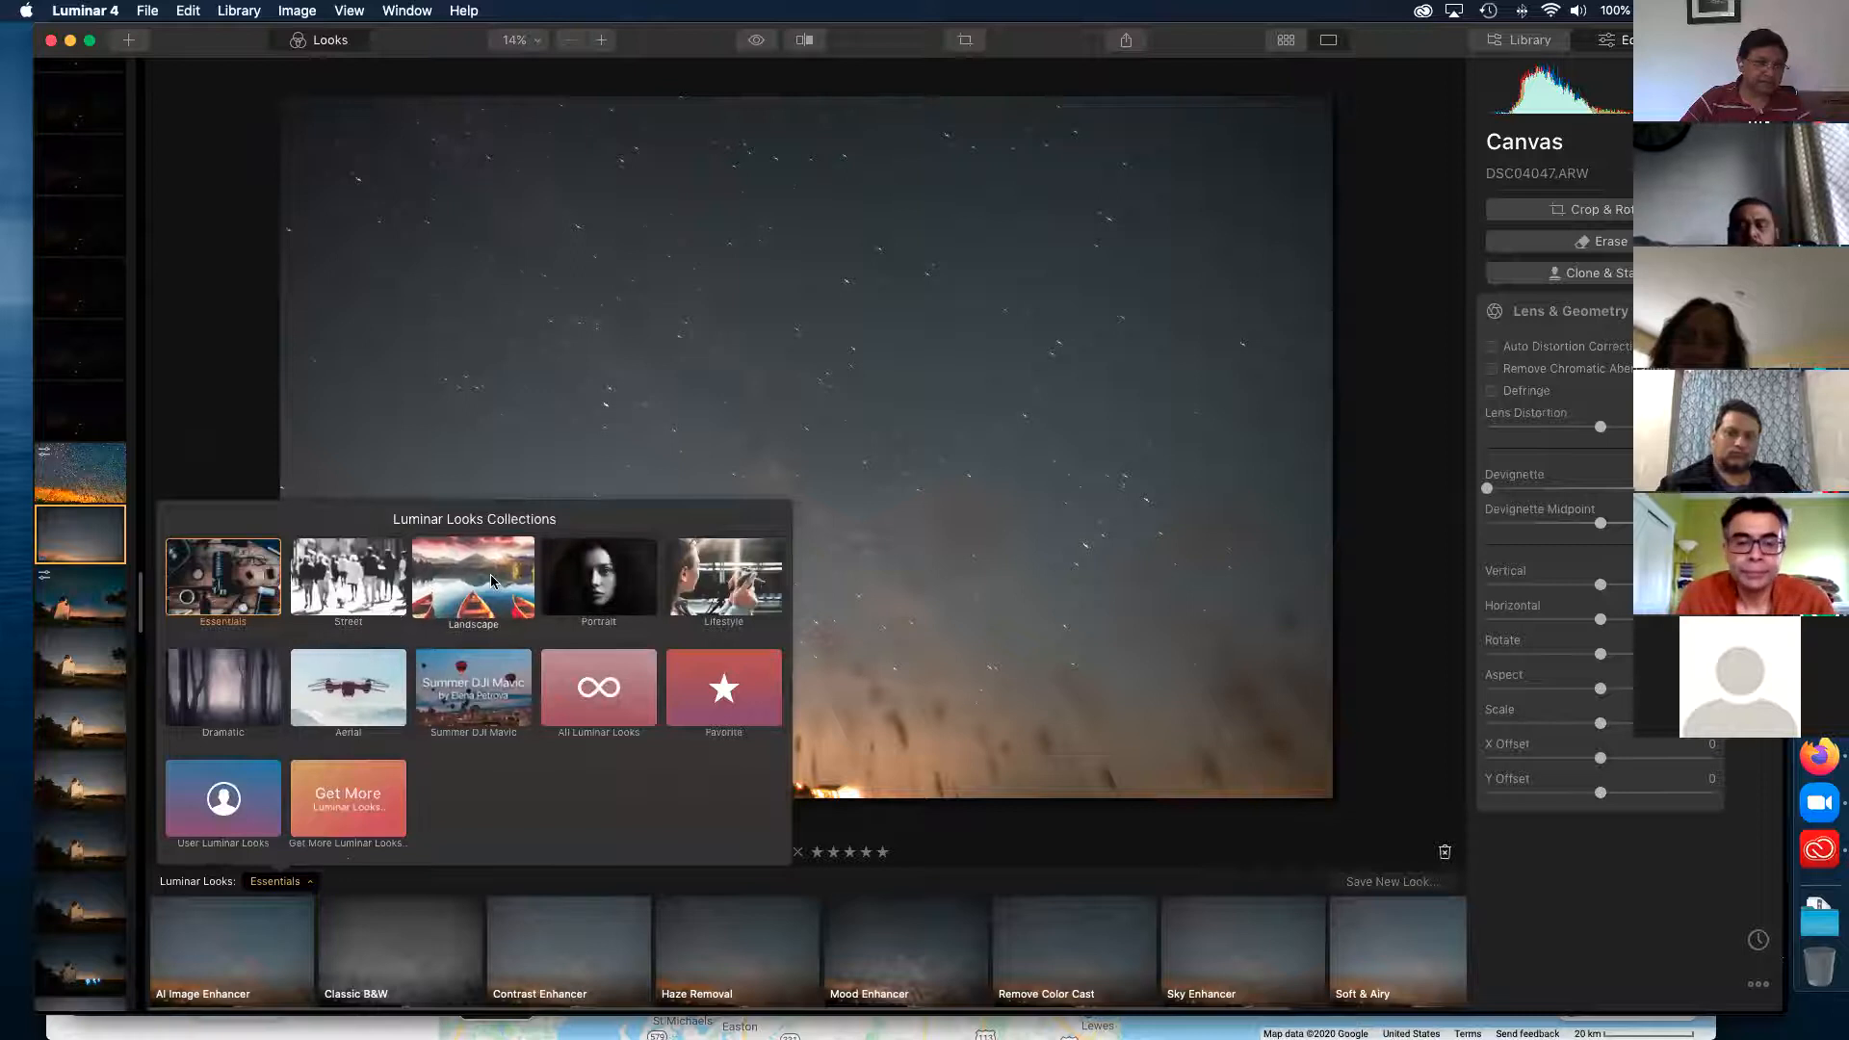
click(240, 425)
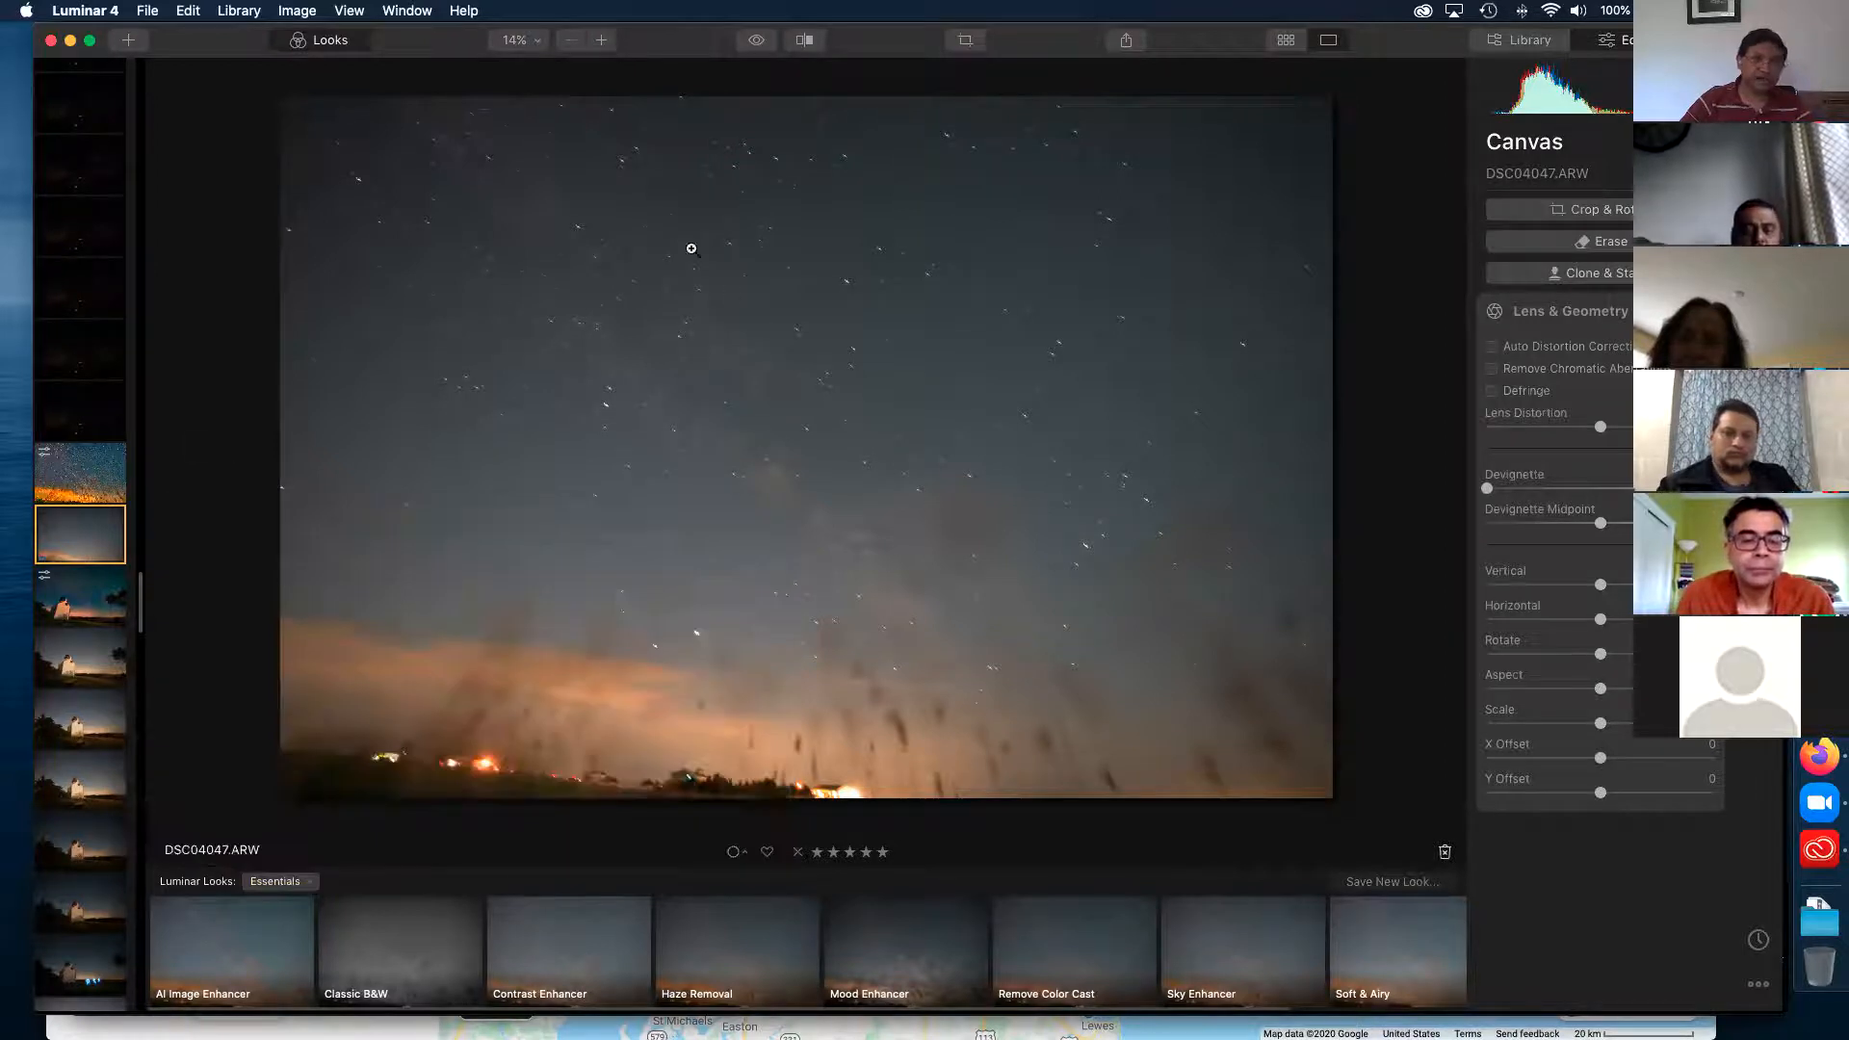
click(258, 918)
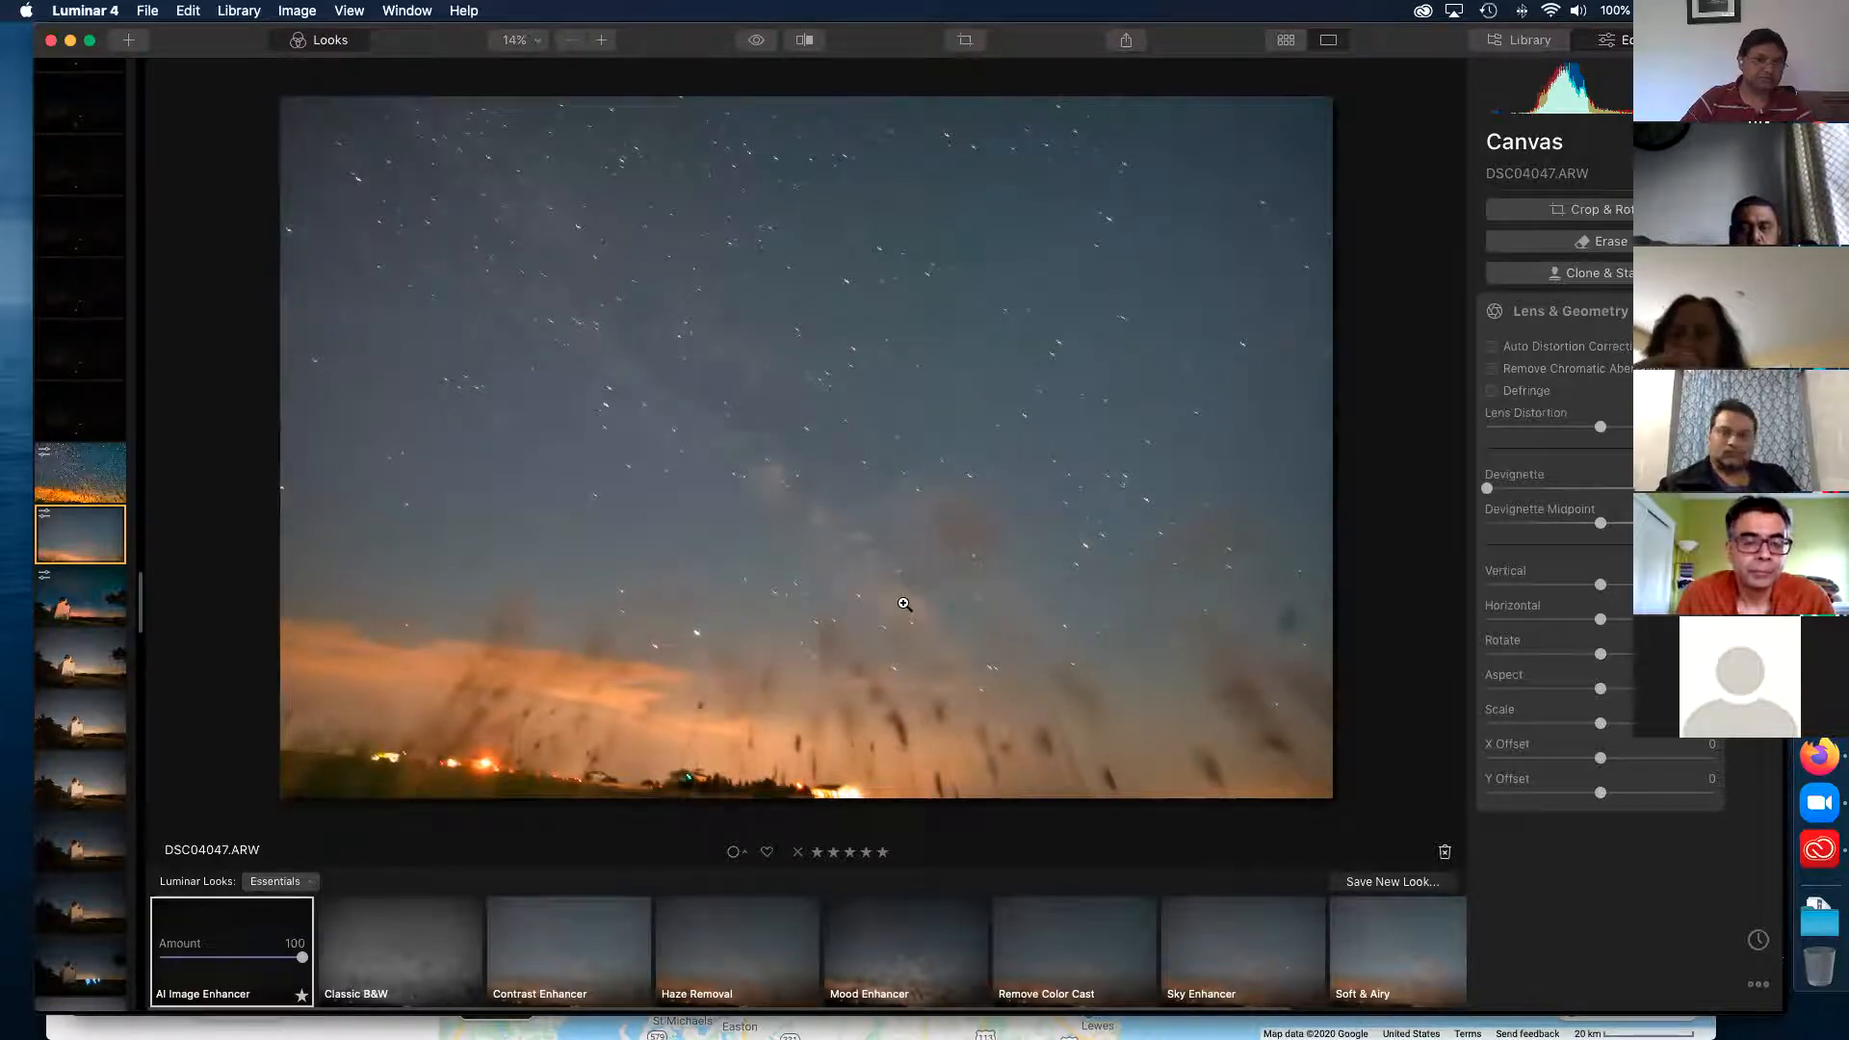
- From the Aerial looks collection, try Aerial Bold, Aerial Dreamy and Aerial Faded on the photo, and settle on Aerial Golden Hour
click(277, 881)
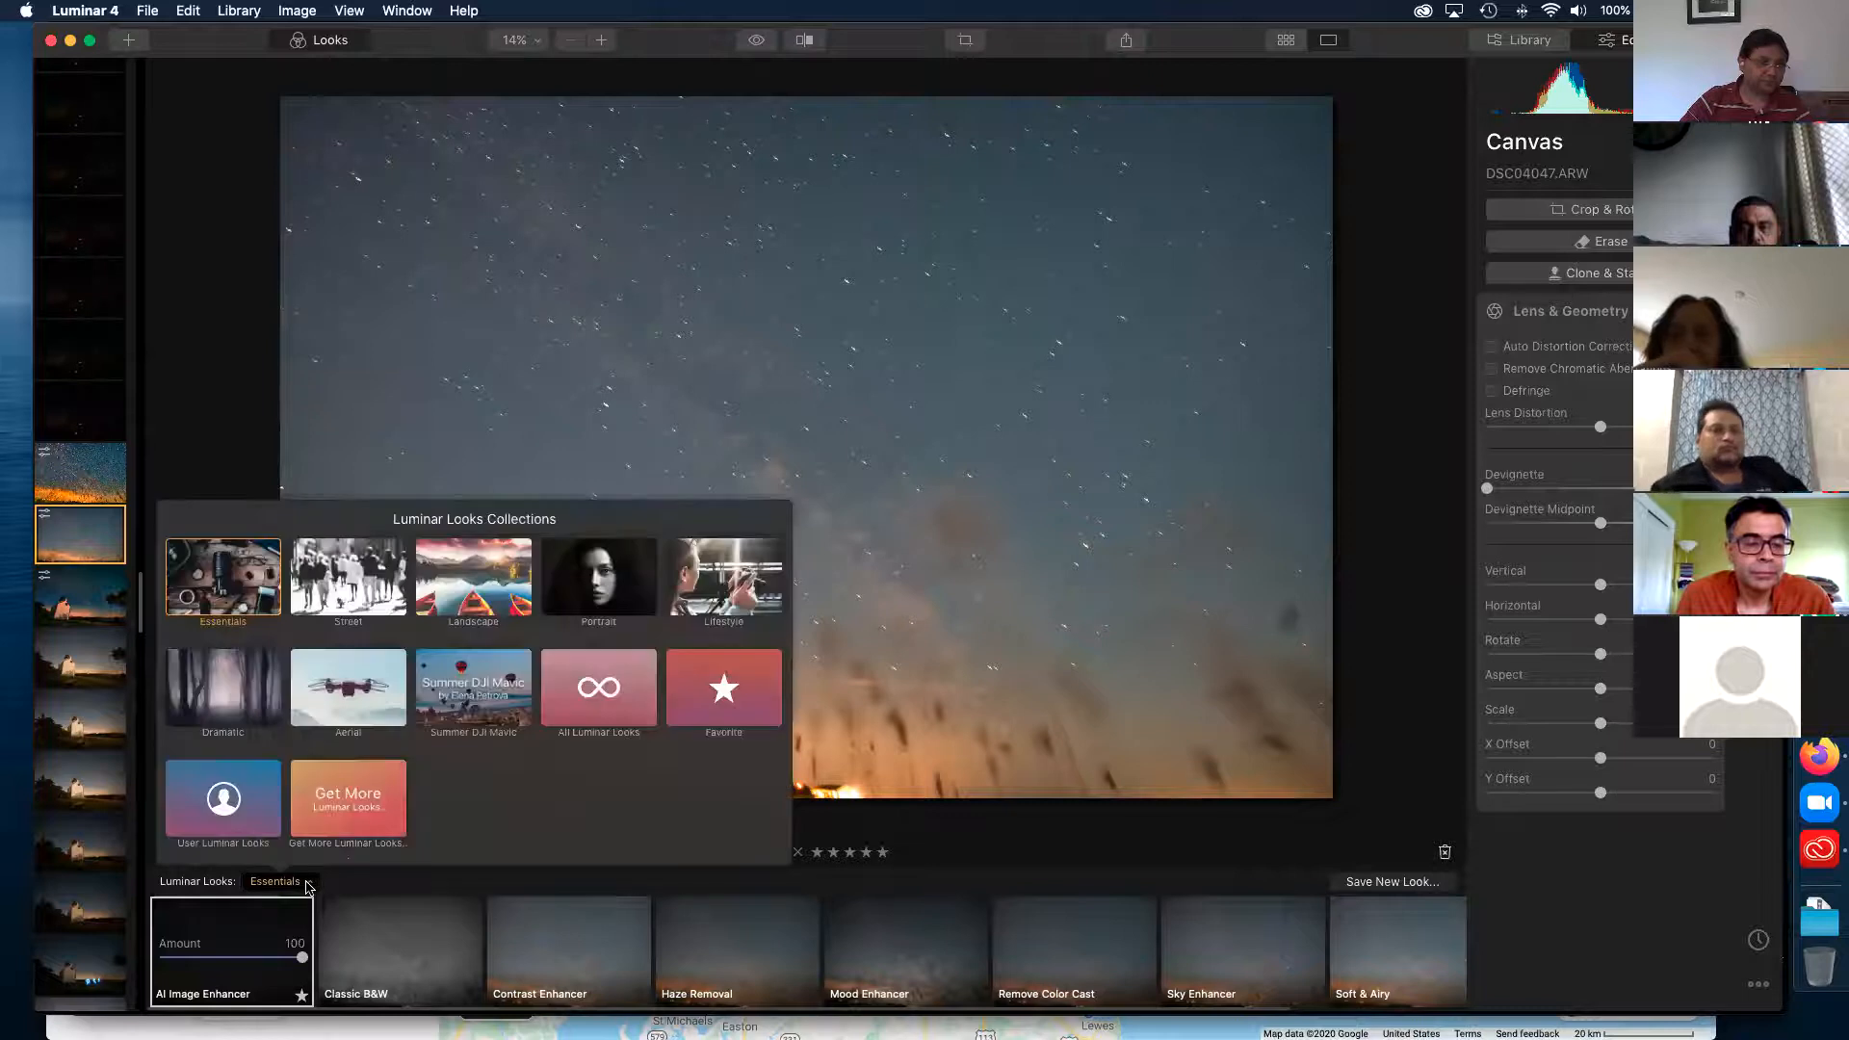
click(978, 836)
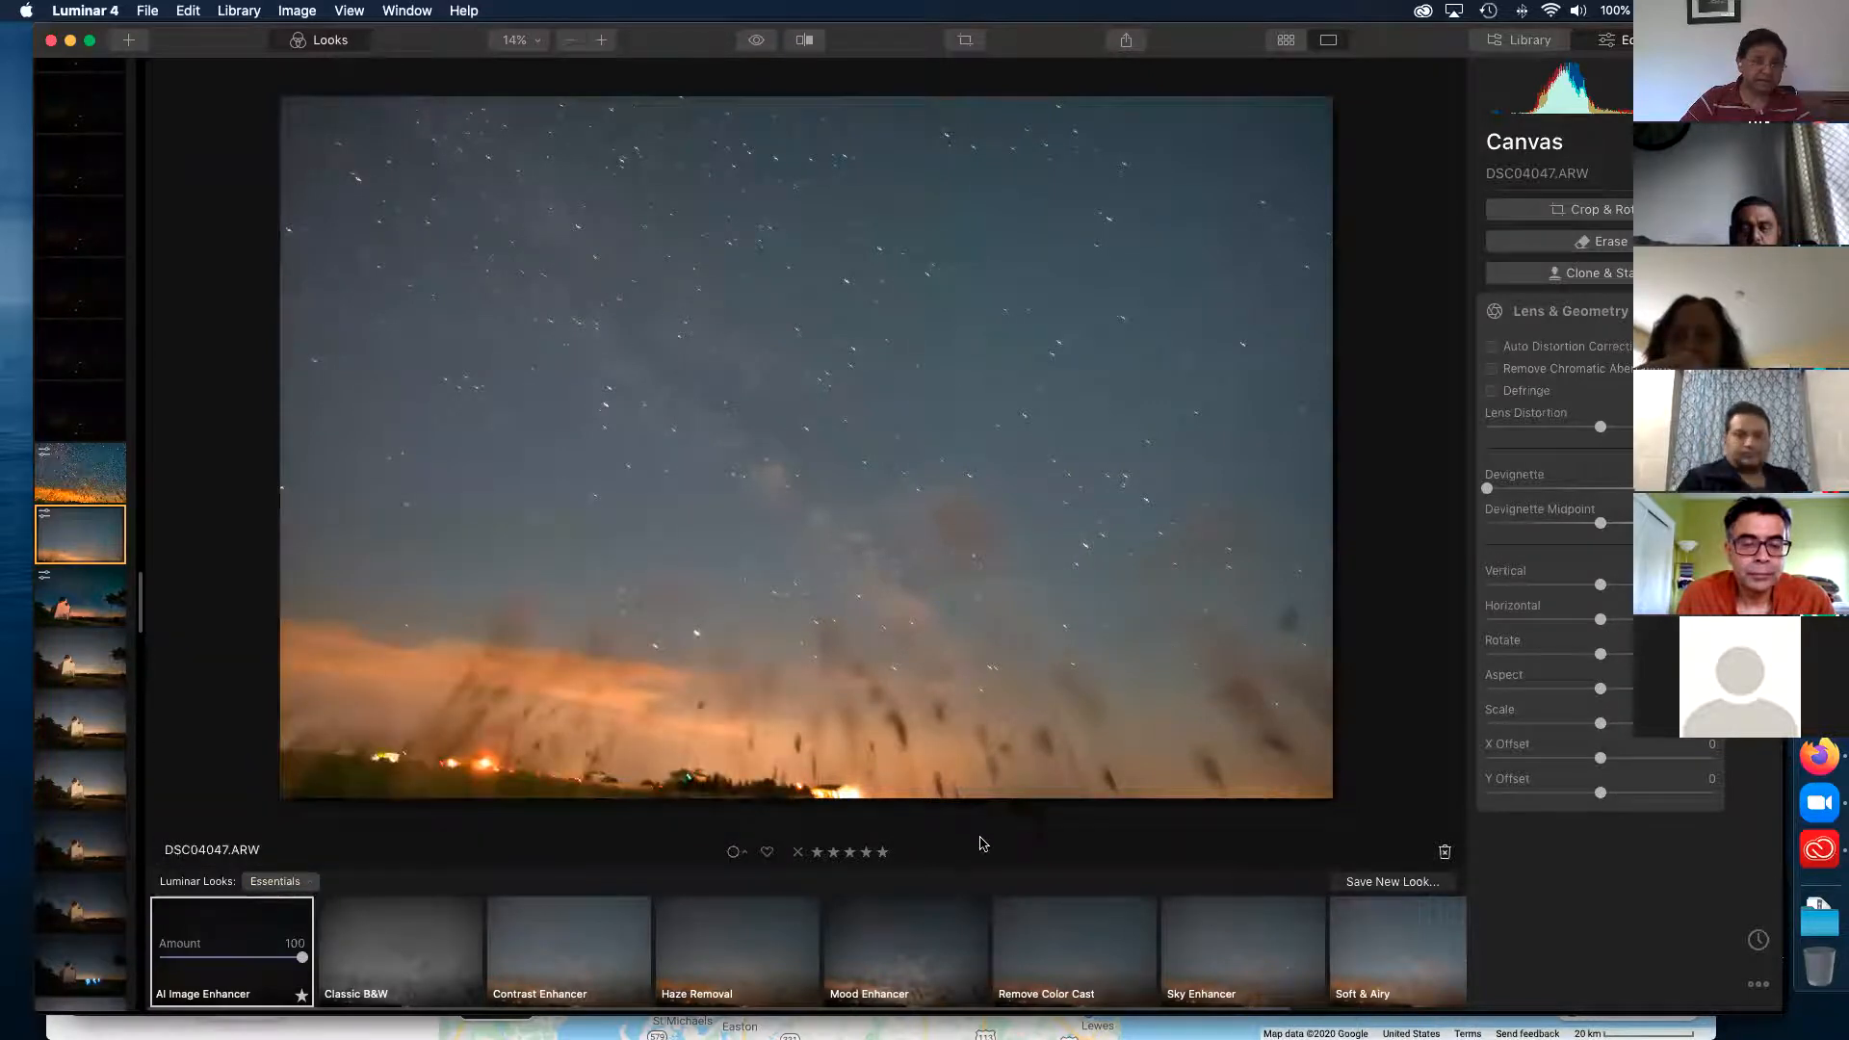
click(316, 884)
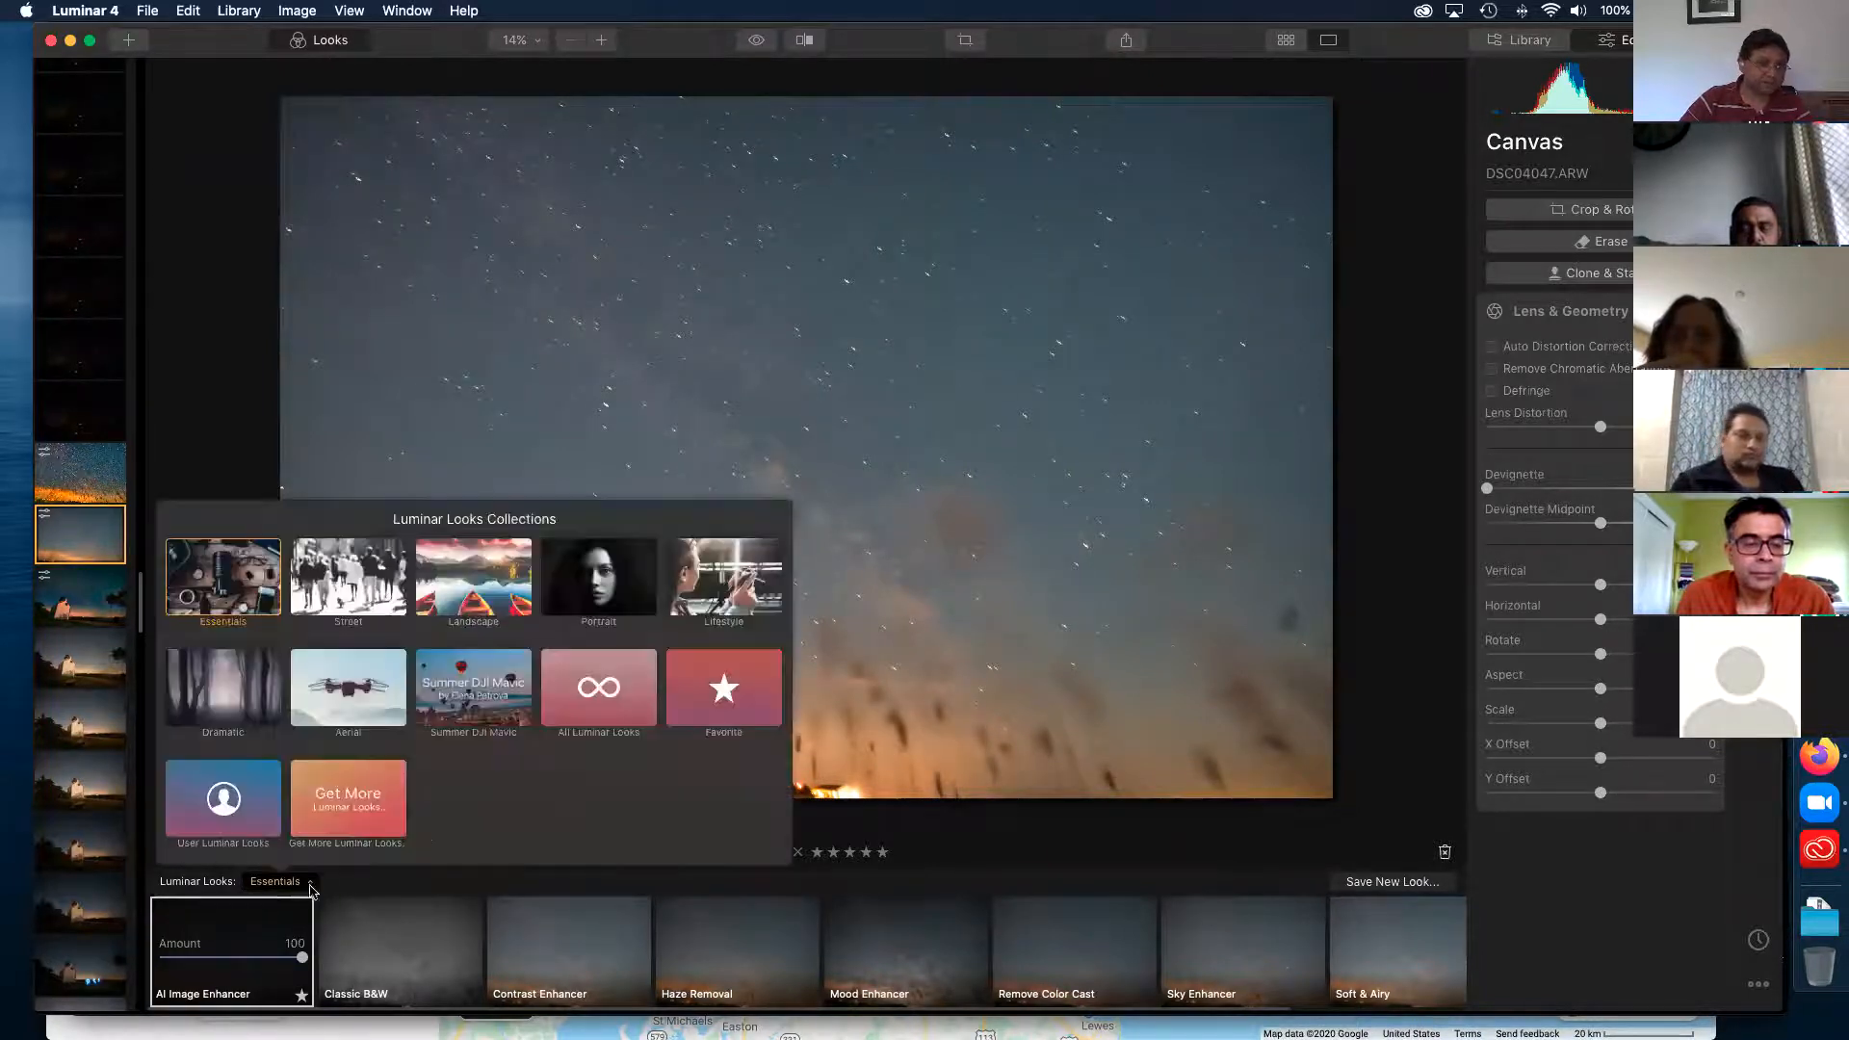
click(347, 696)
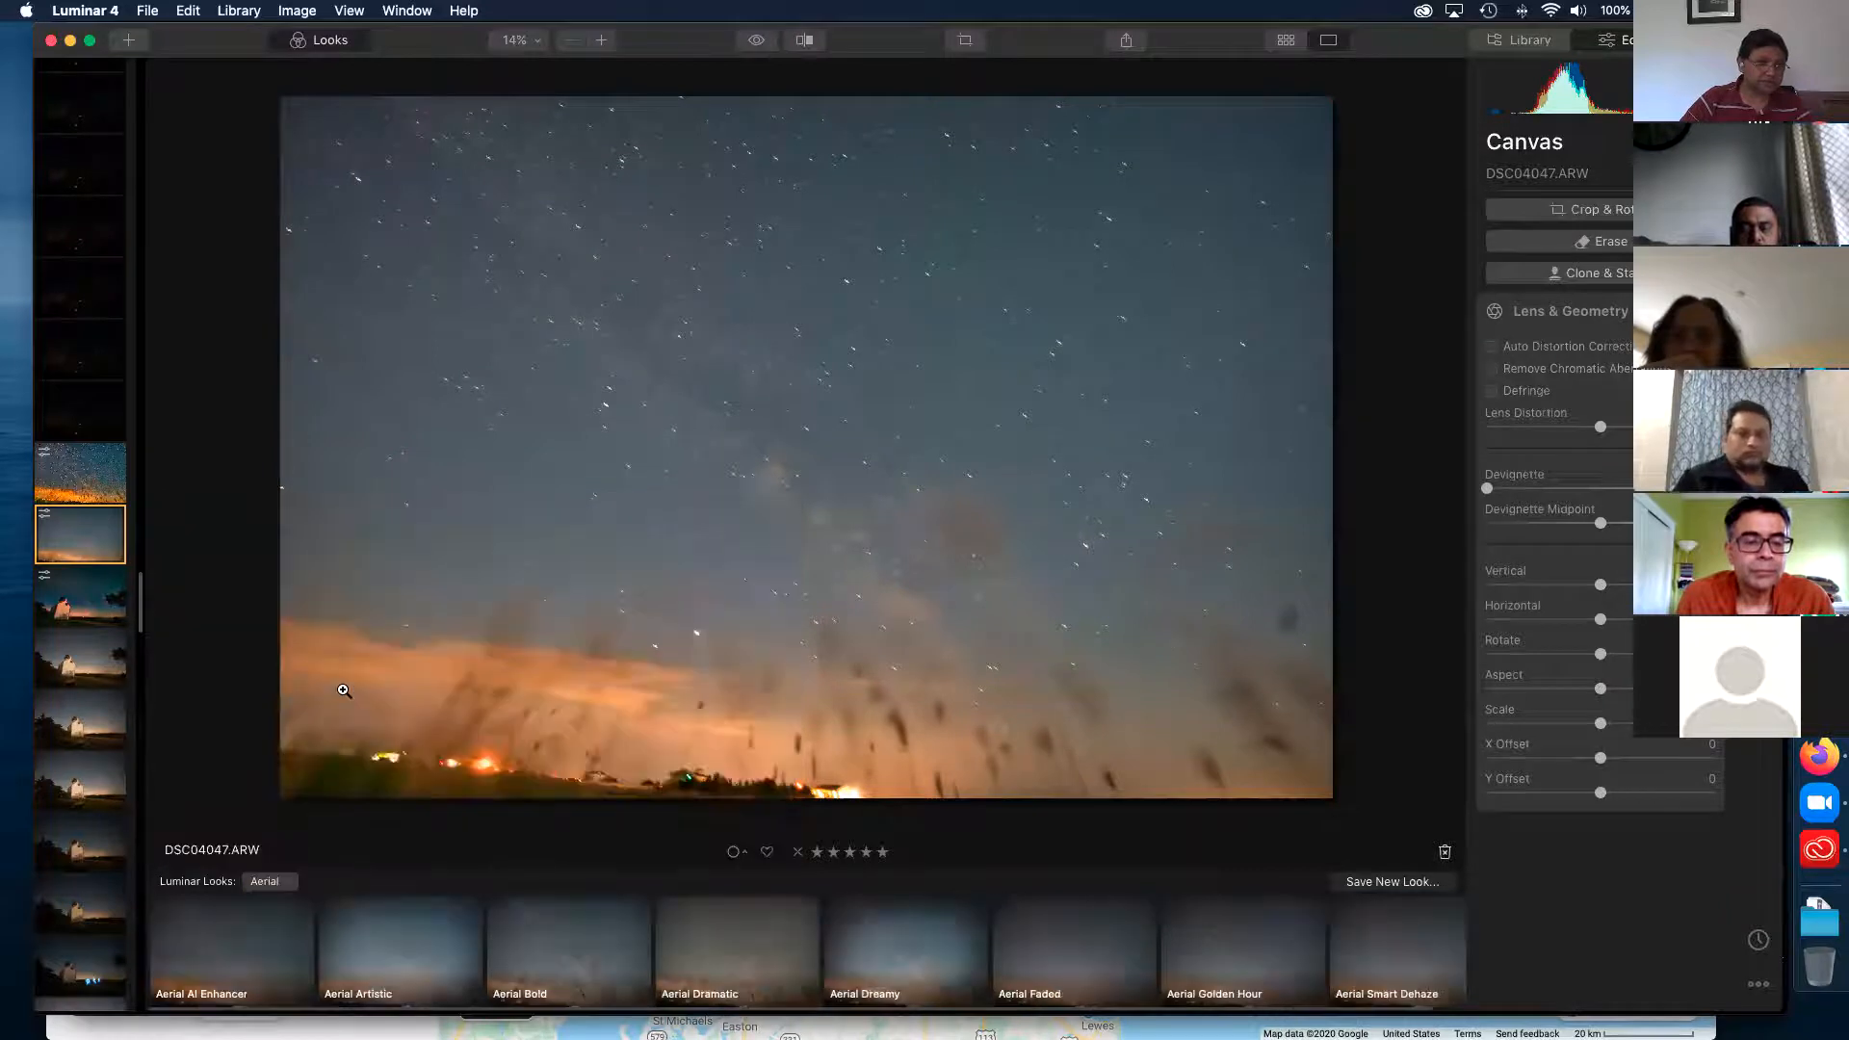
click(570, 940)
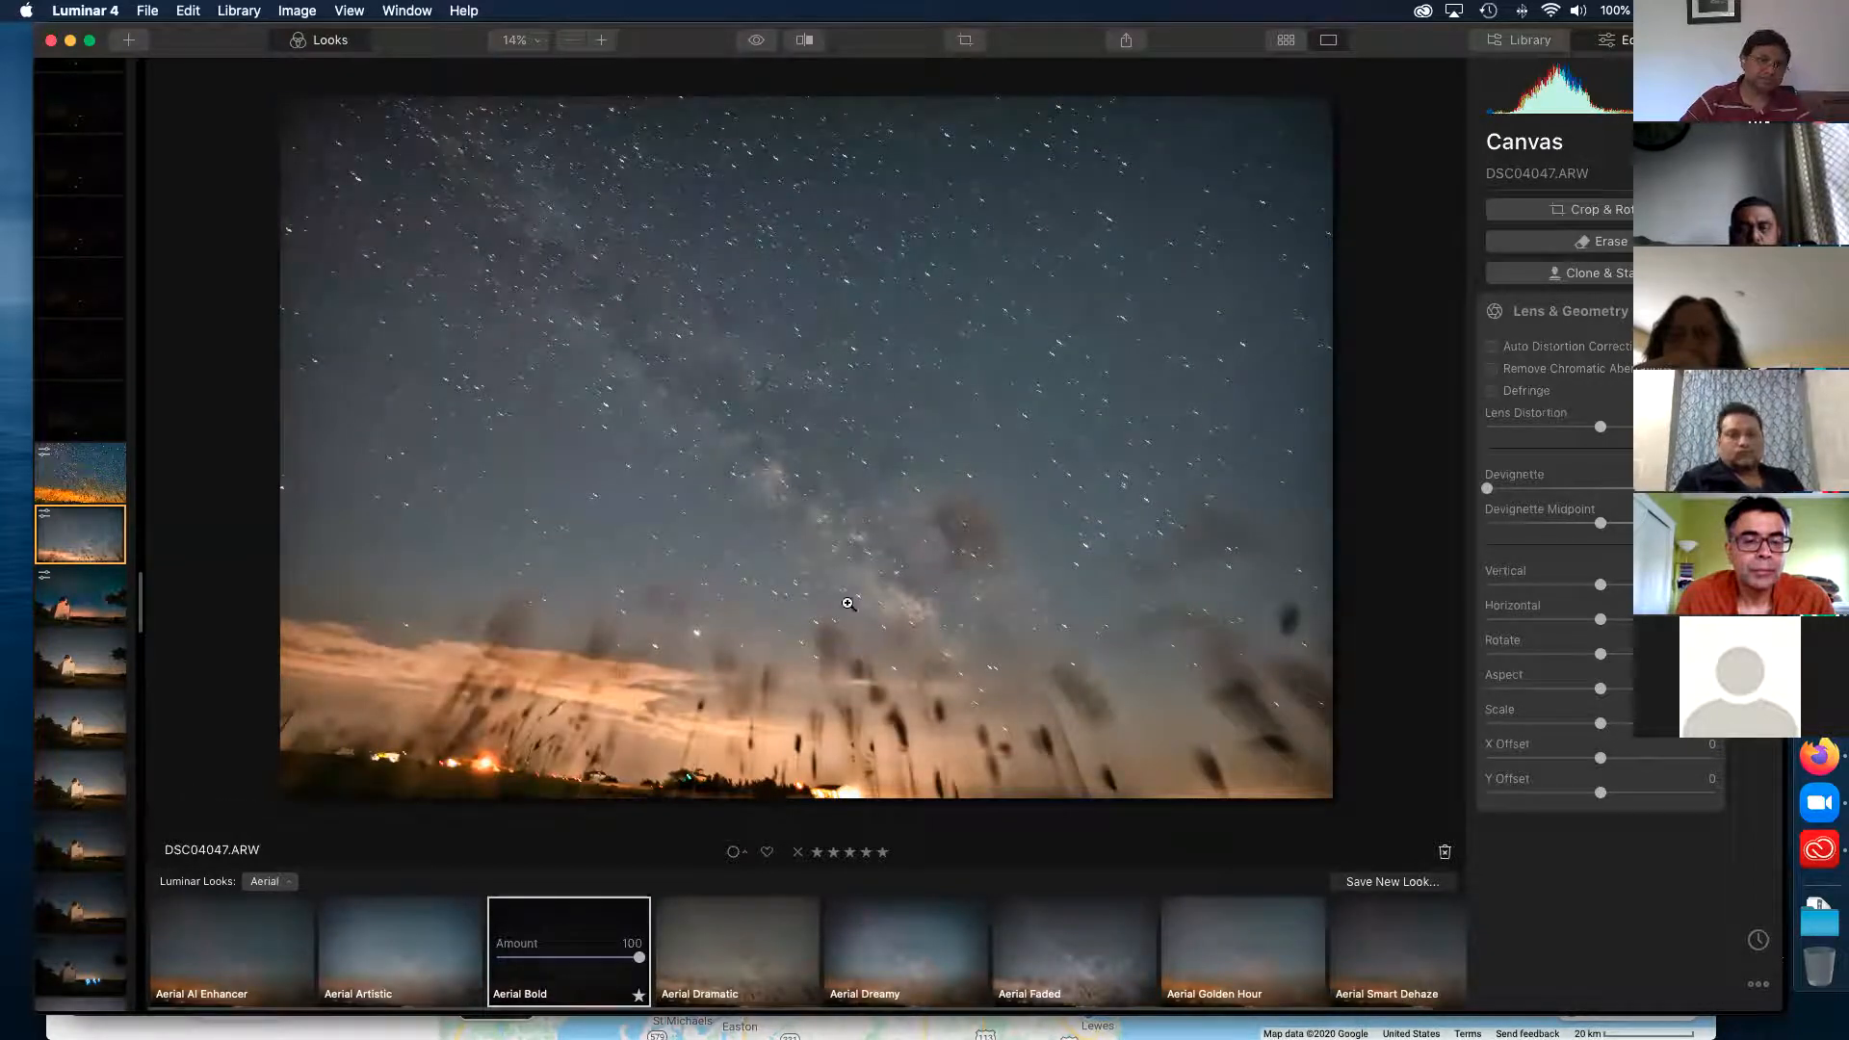
click(886, 952)
click(1098, 947)
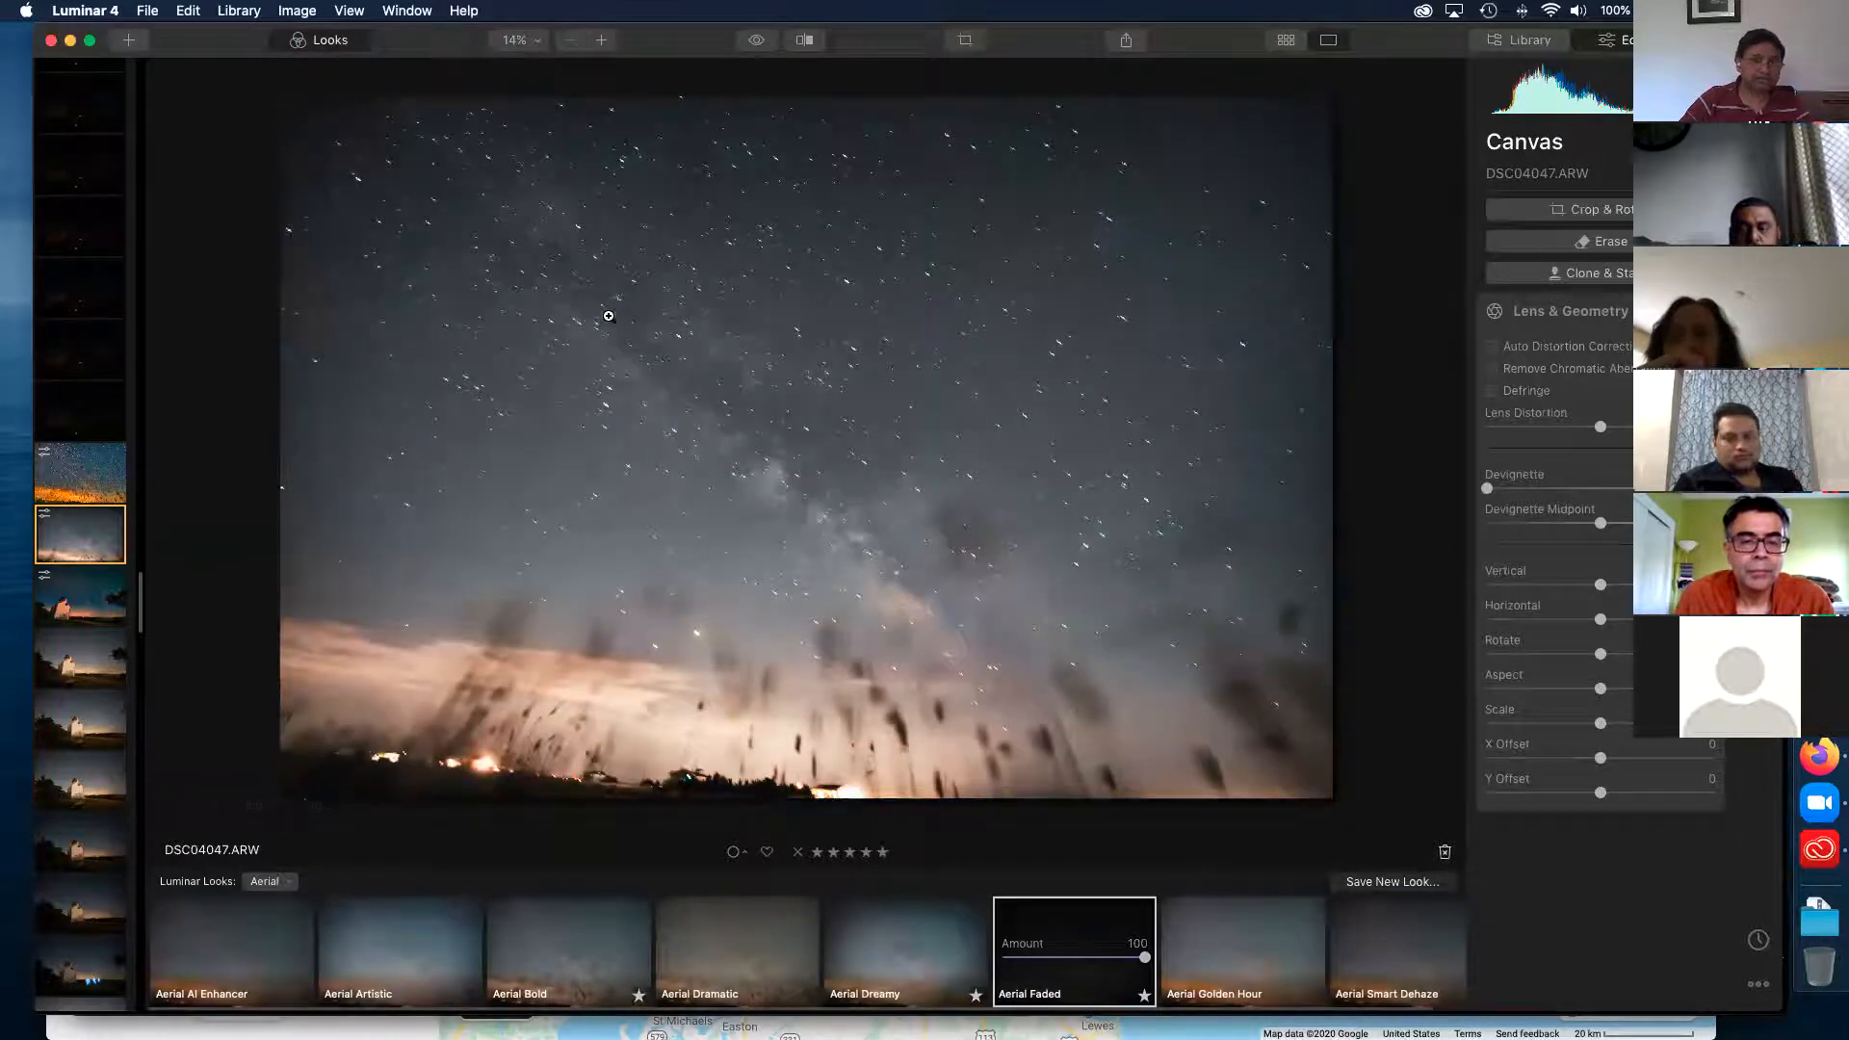
click(1248, 1002)
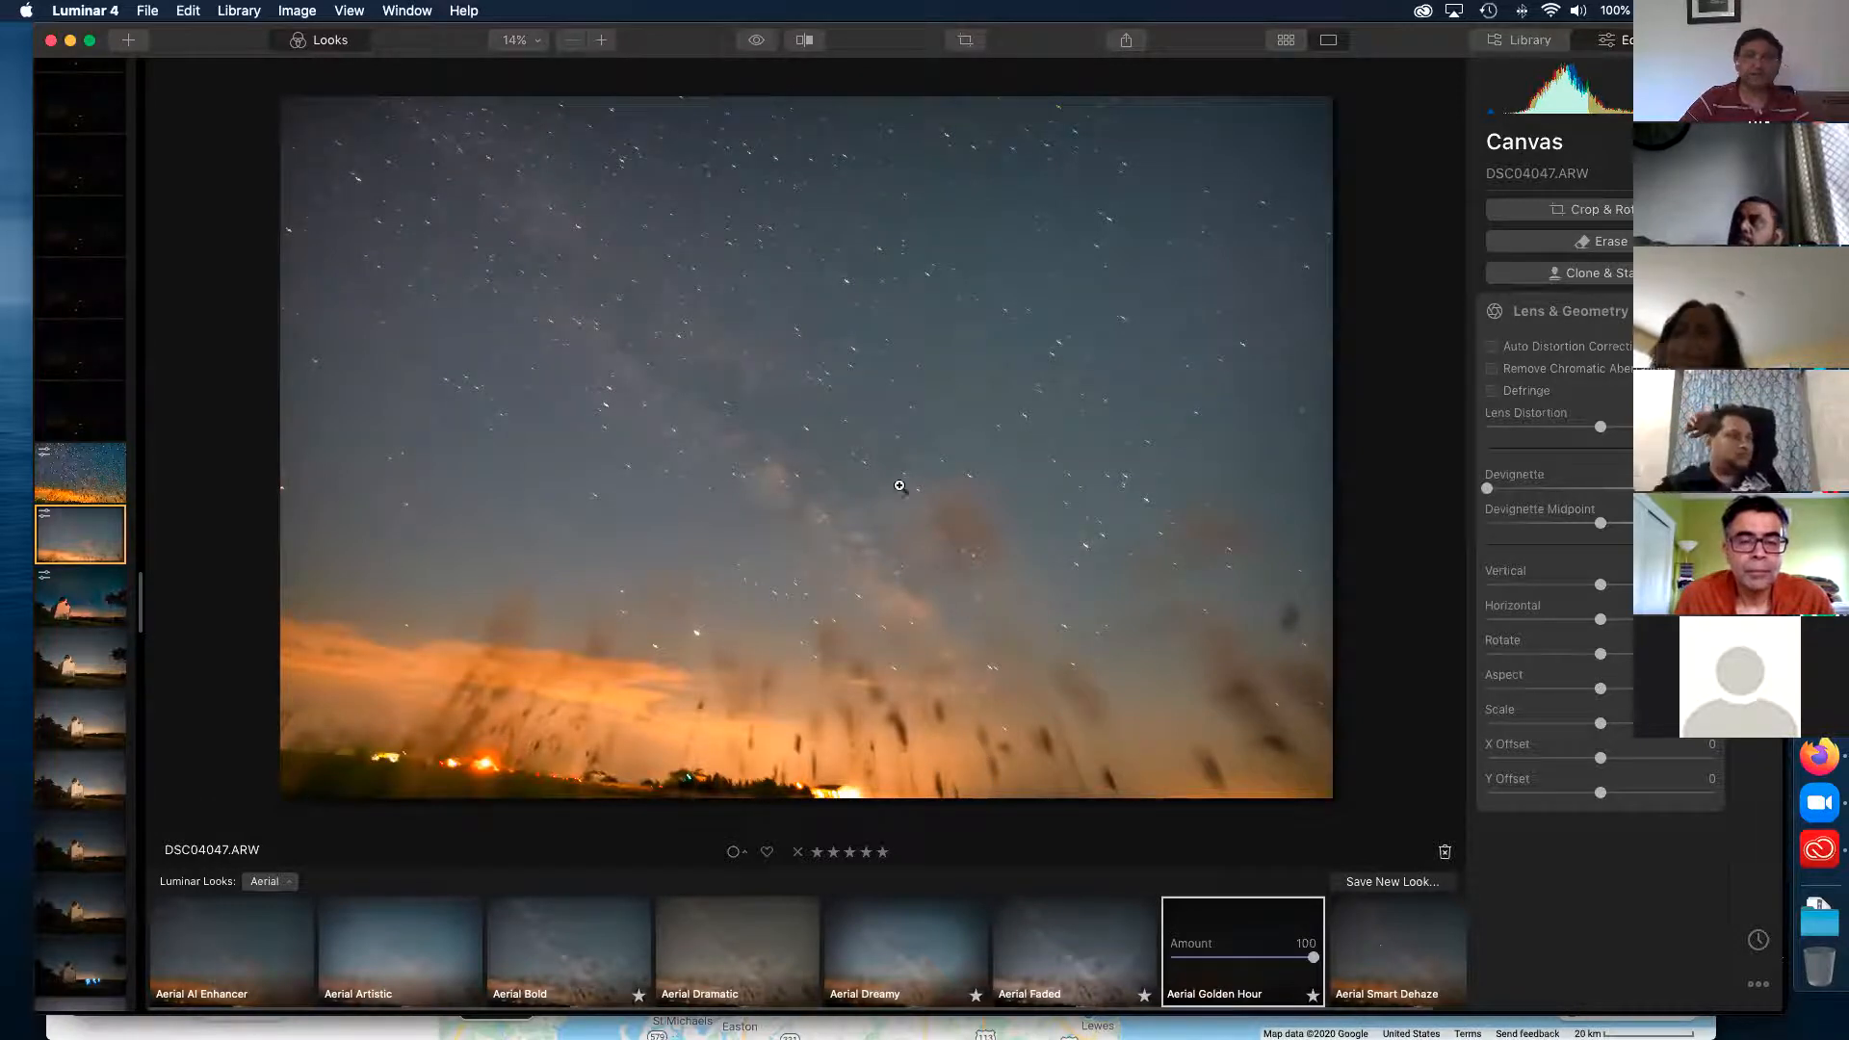
- Switch to Lightroom Classic, select DSC04073.ARW and apply the 1. Full Auto-WB (J) preset to it
key(super+Tab)
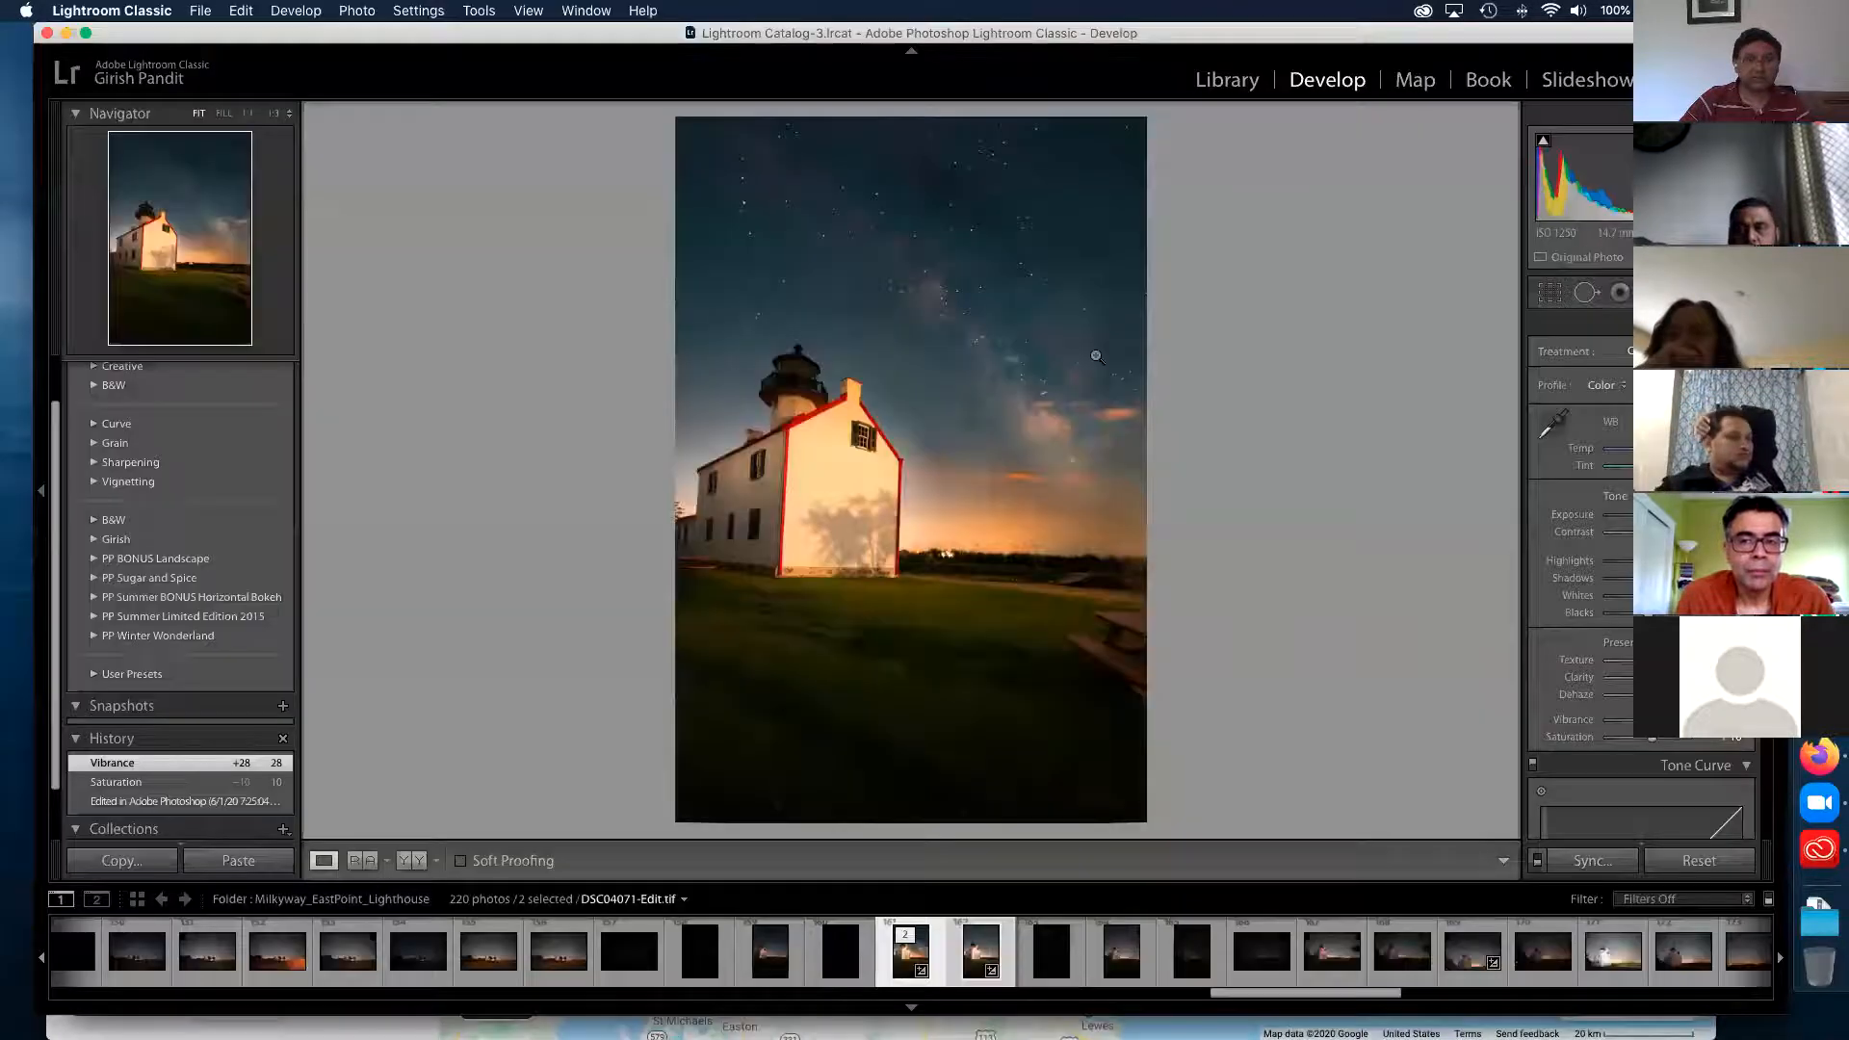
click(1125, 968)
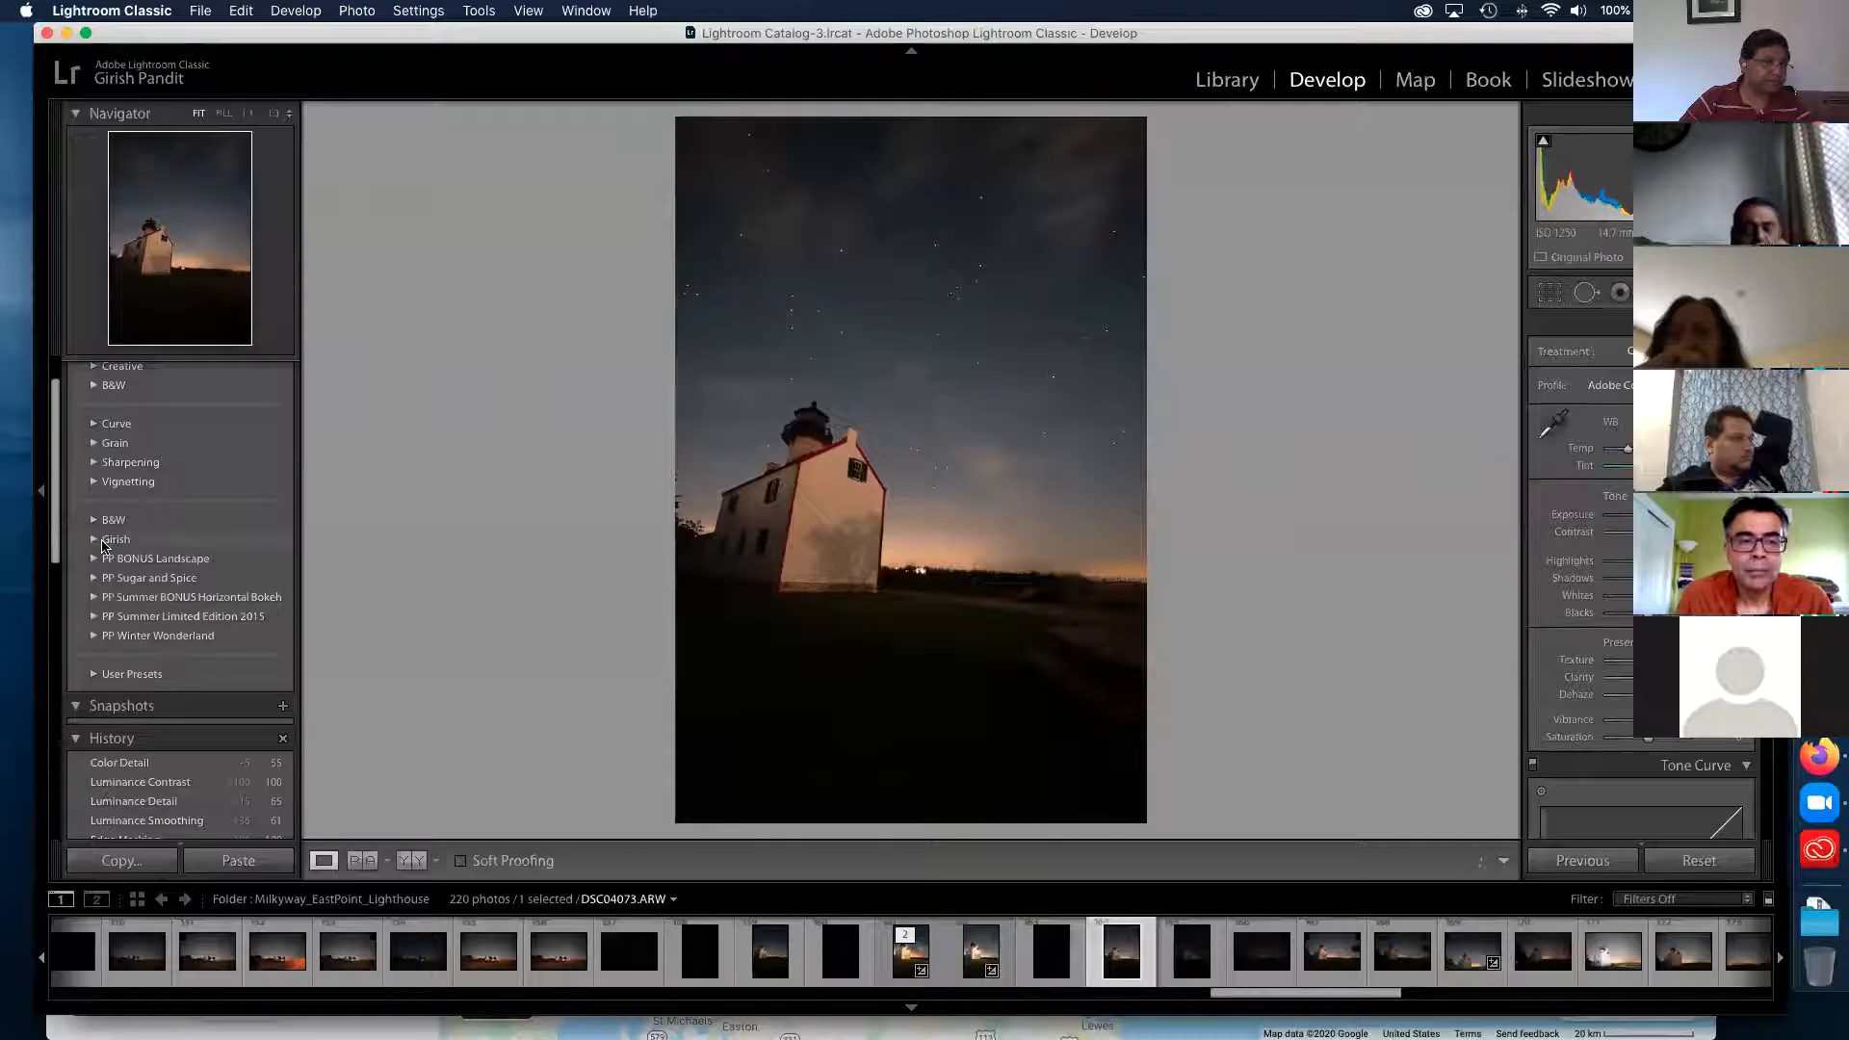
click(103, 541)
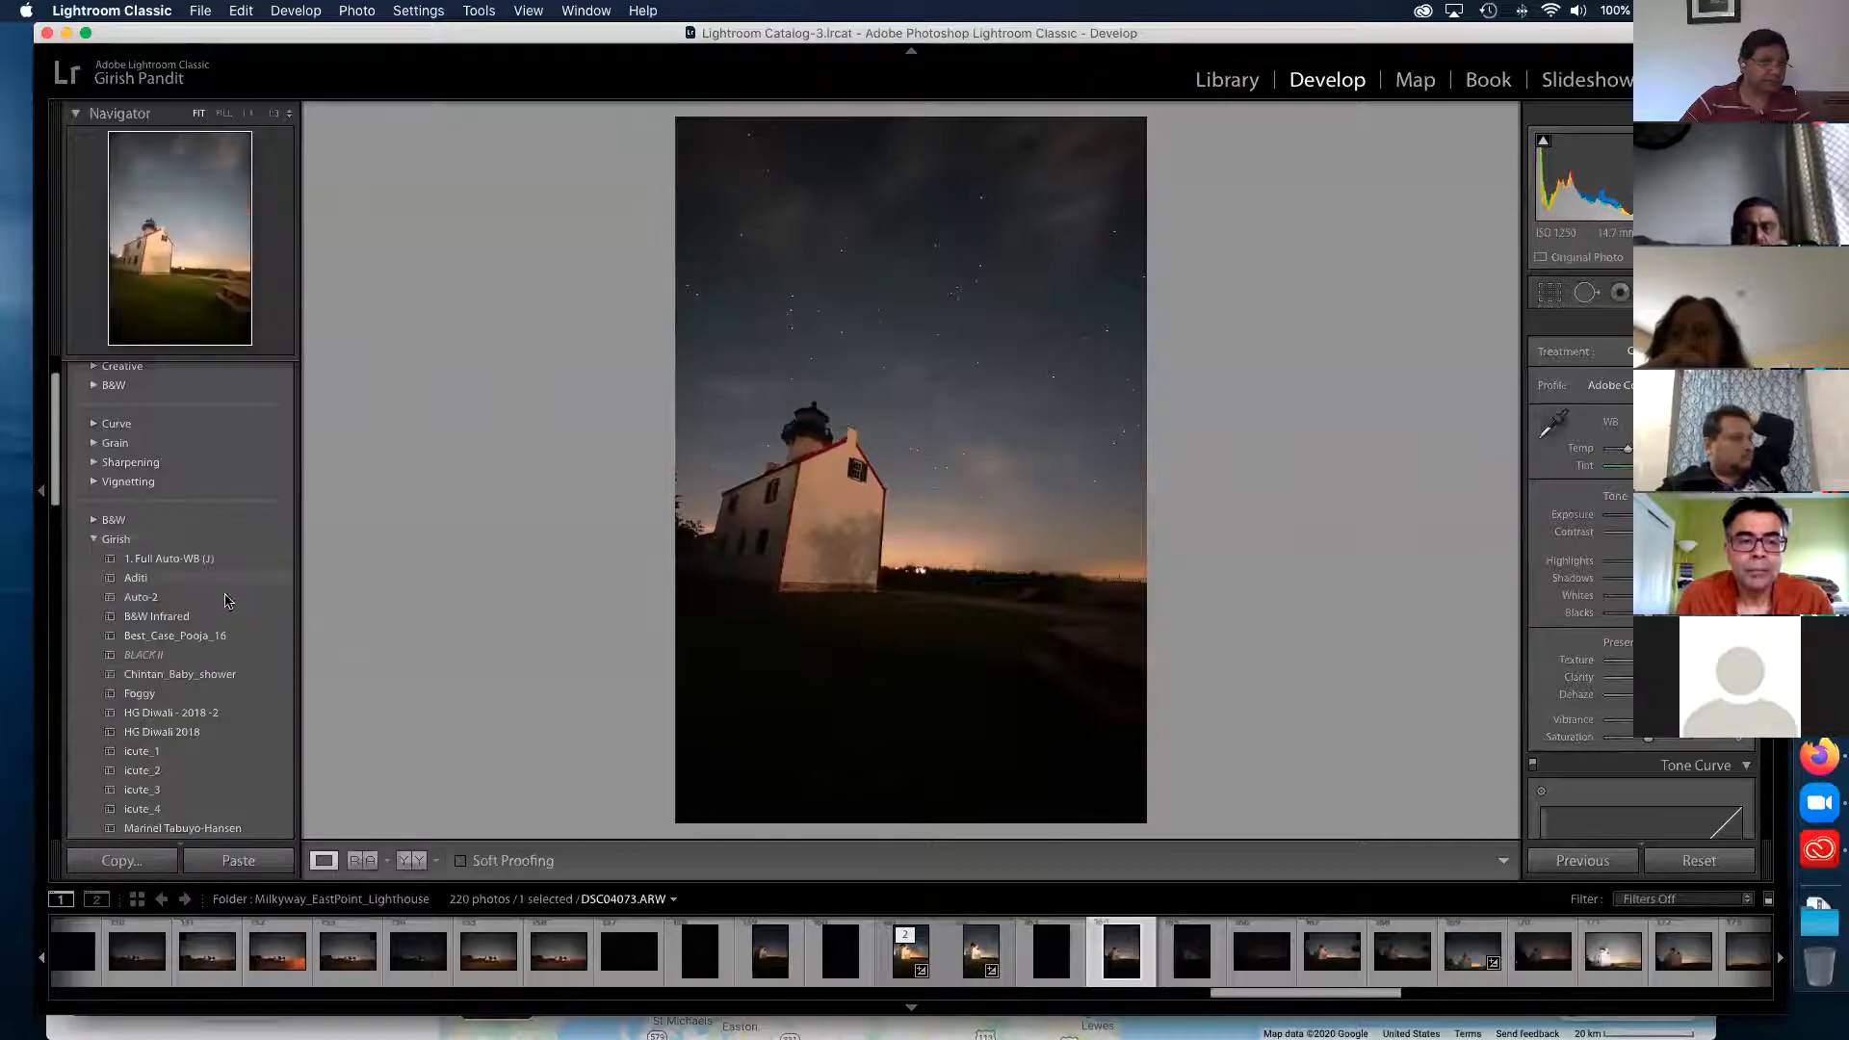
click(177, 560)
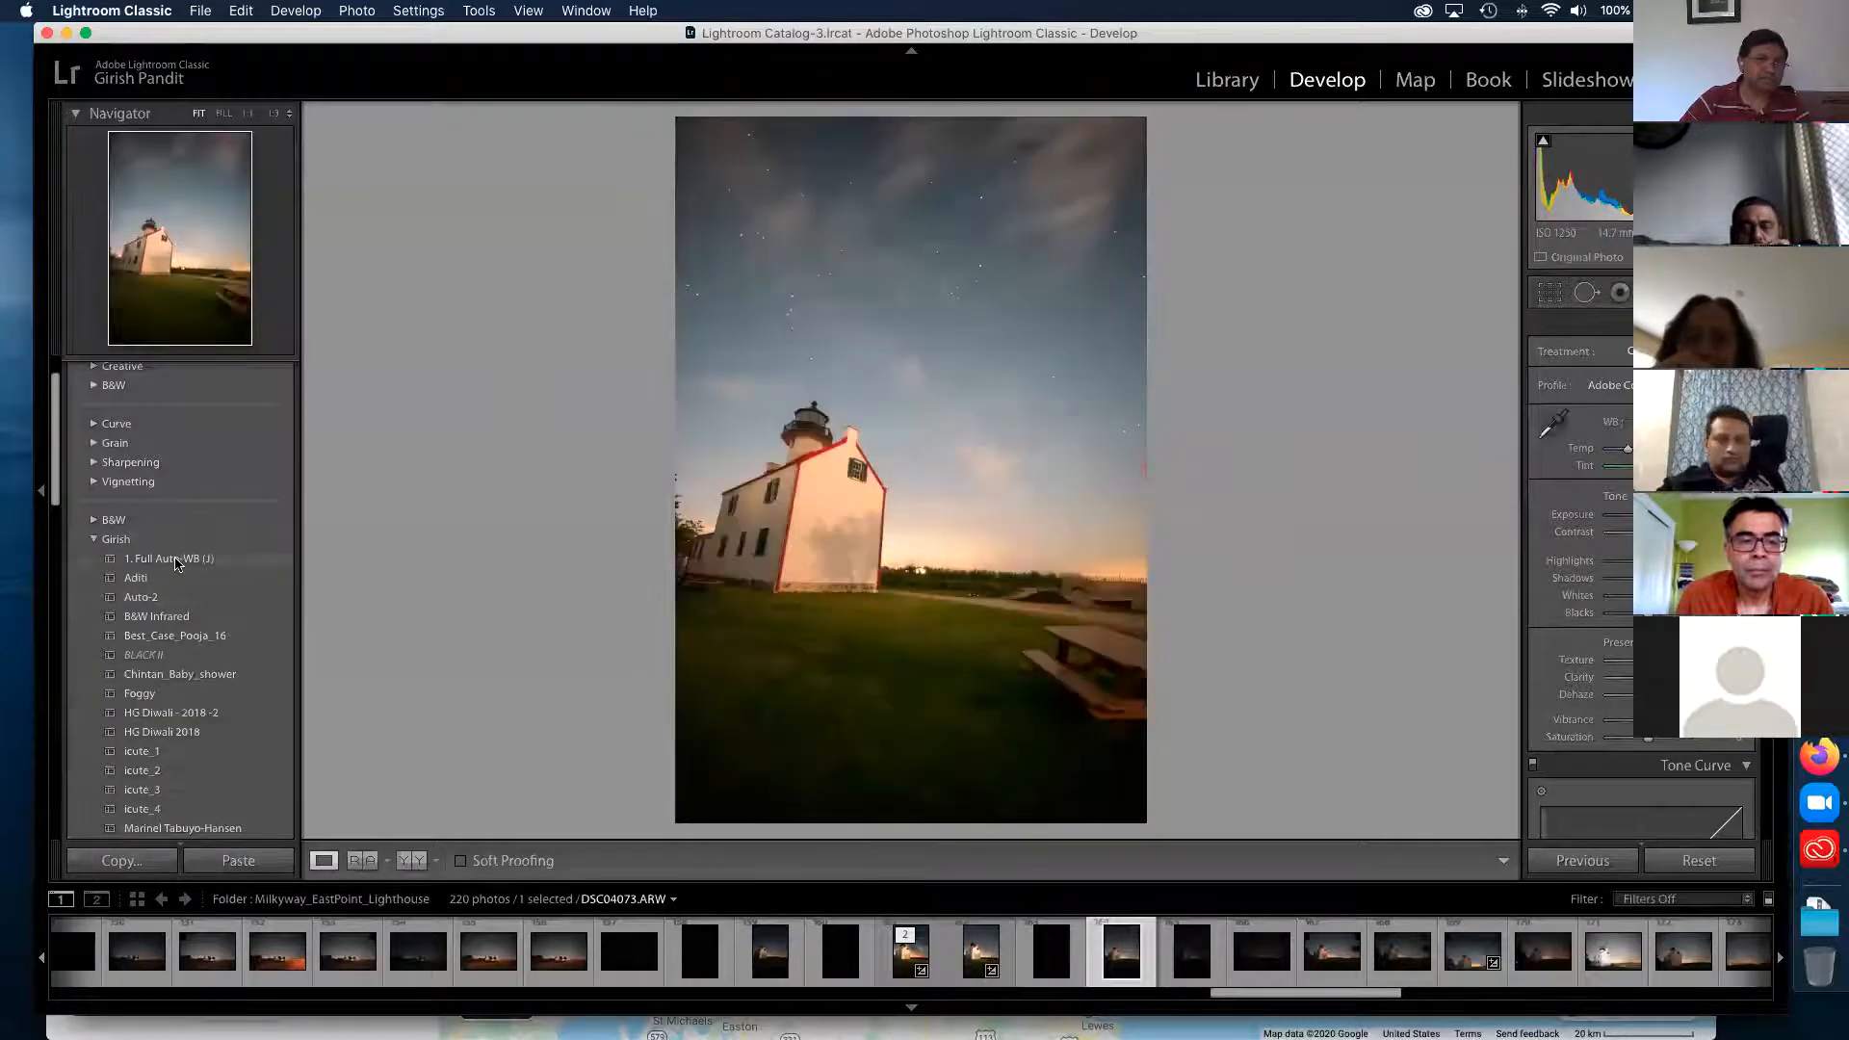
click(176, 561)
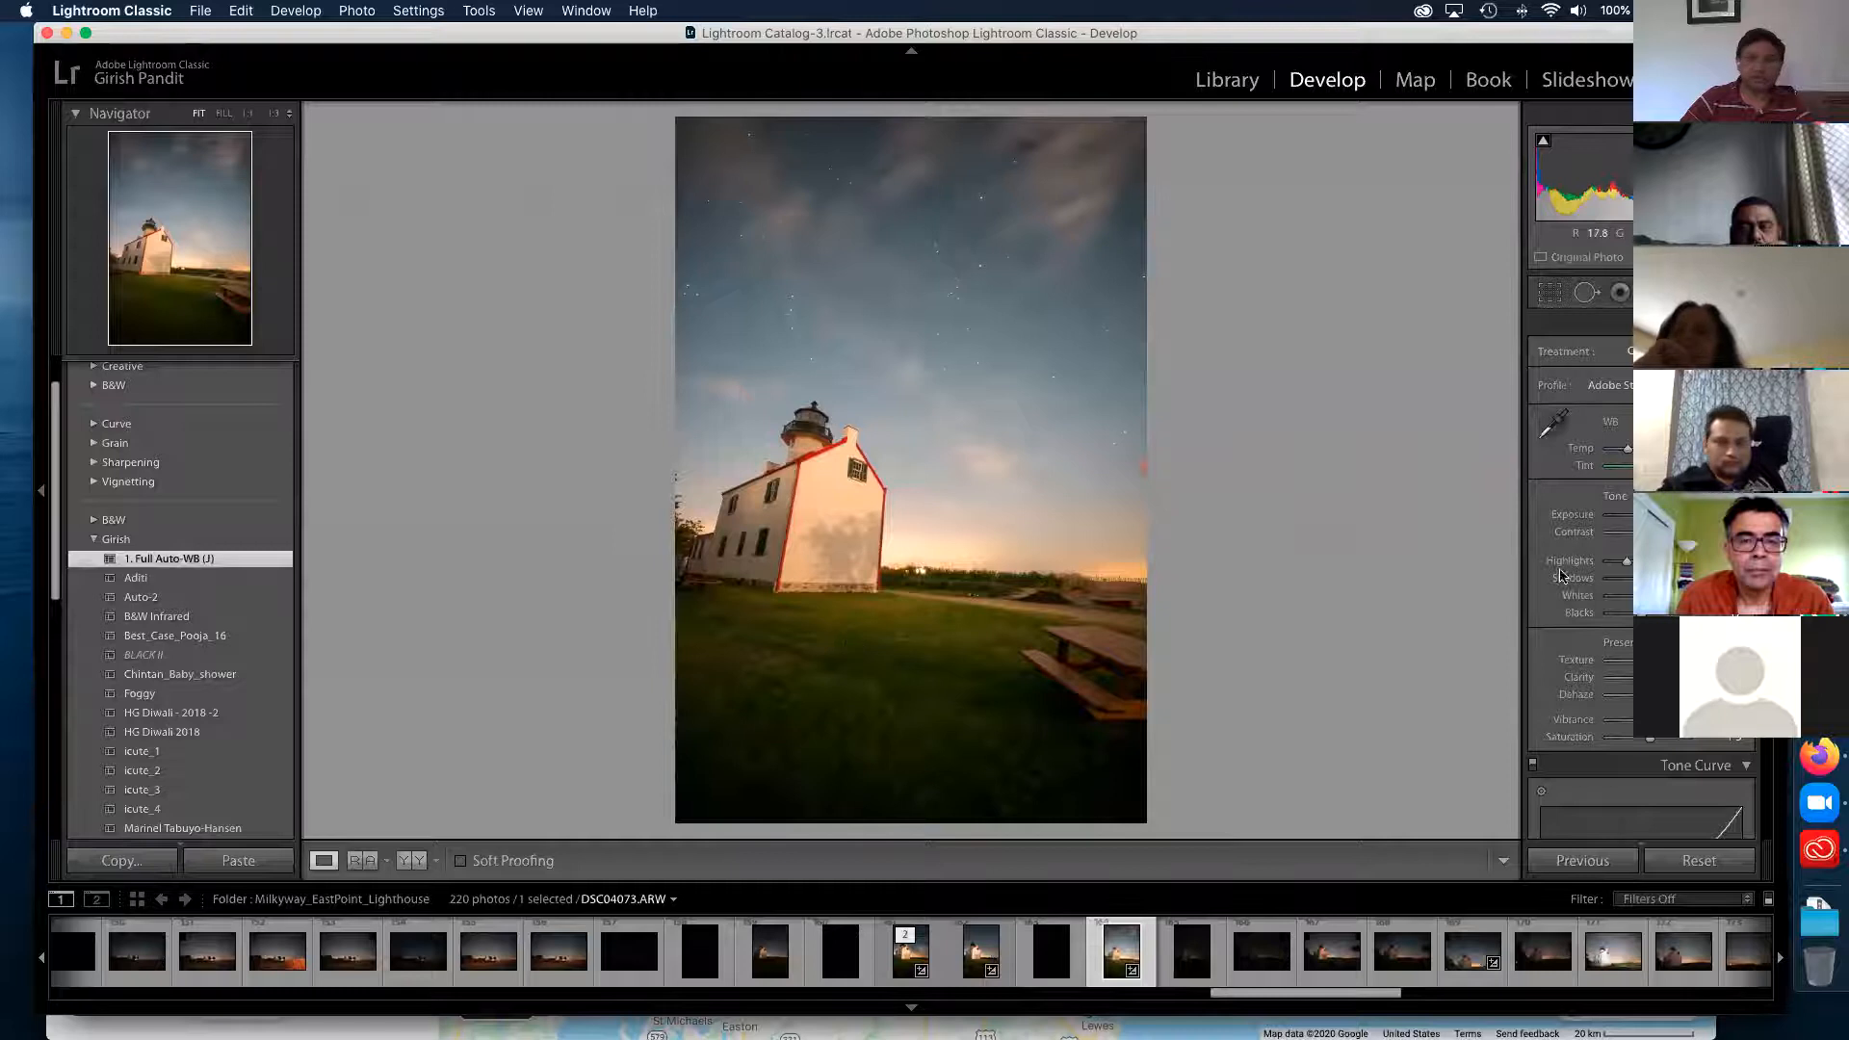
- Transform the lighthouse photo with a strongly negative Vertical value and an increased Scale that mostly fills the white borders
scroll(1562, 576, down, 3)
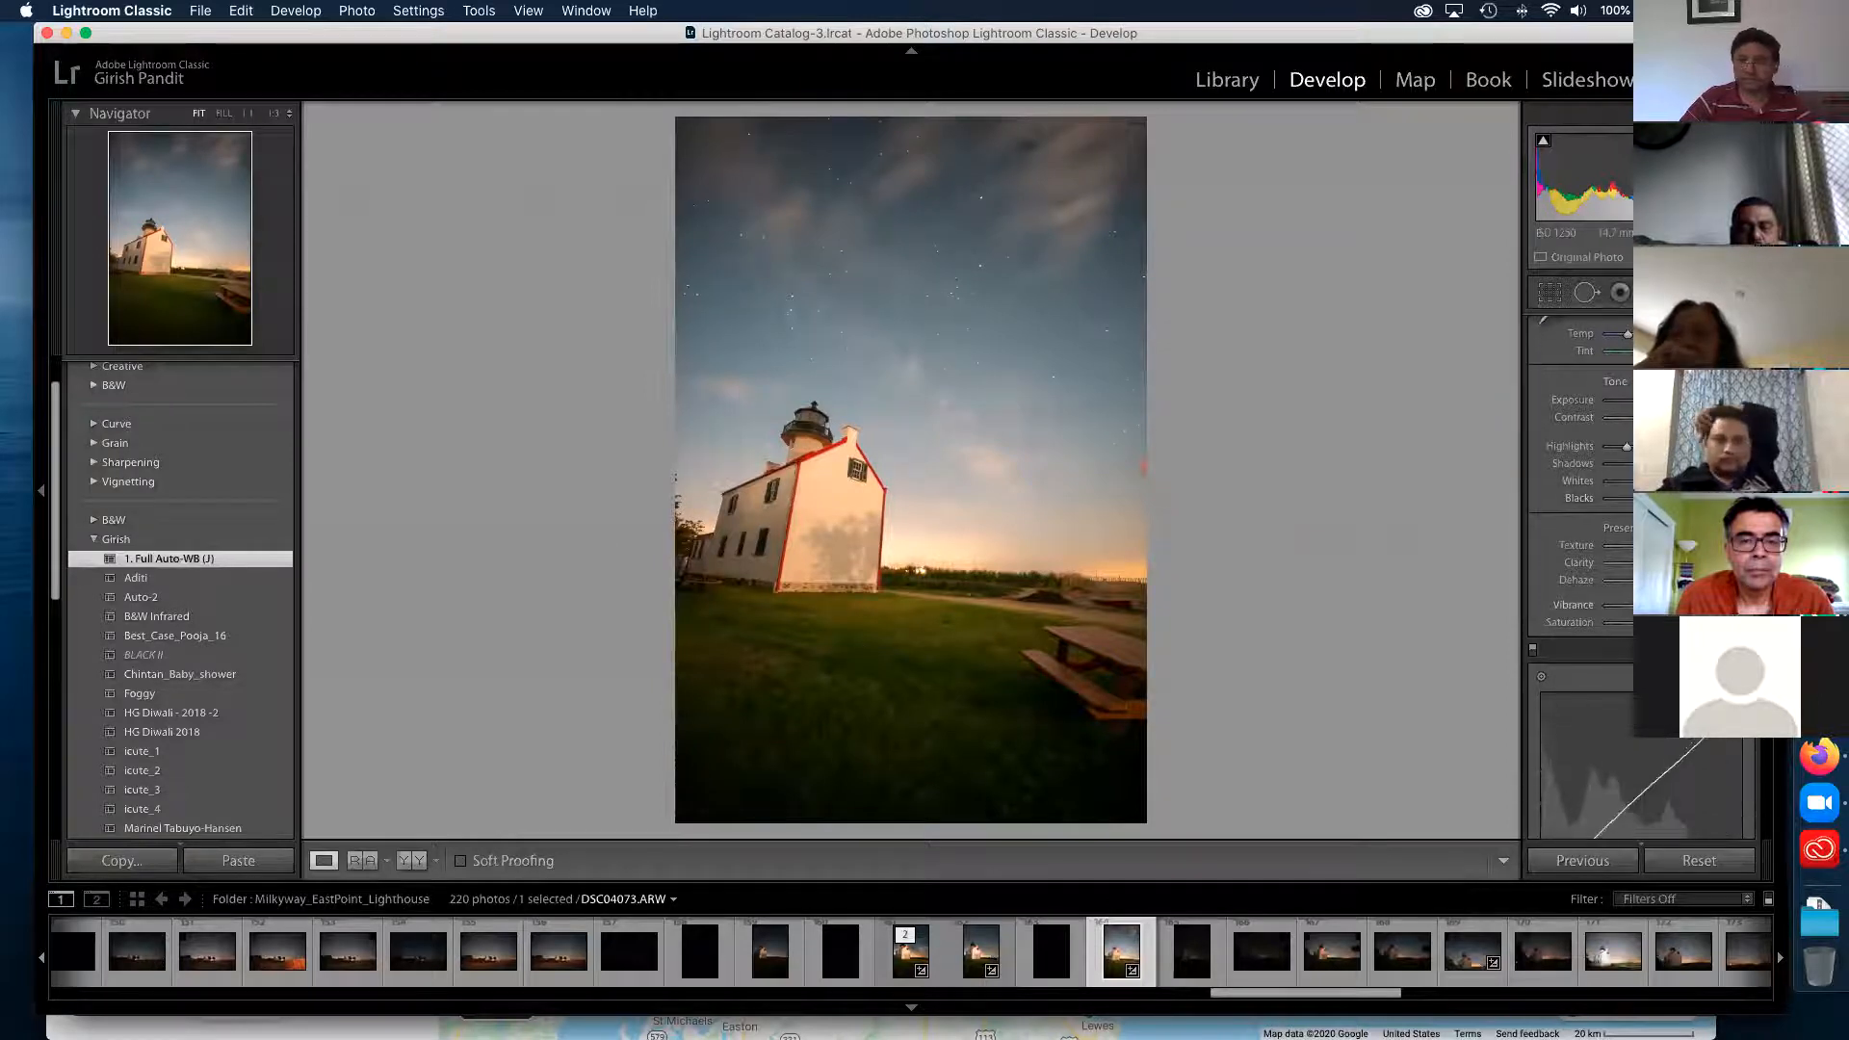
scroll(1632, 599, down, 4)
scroll(1632, 602, down, 9)
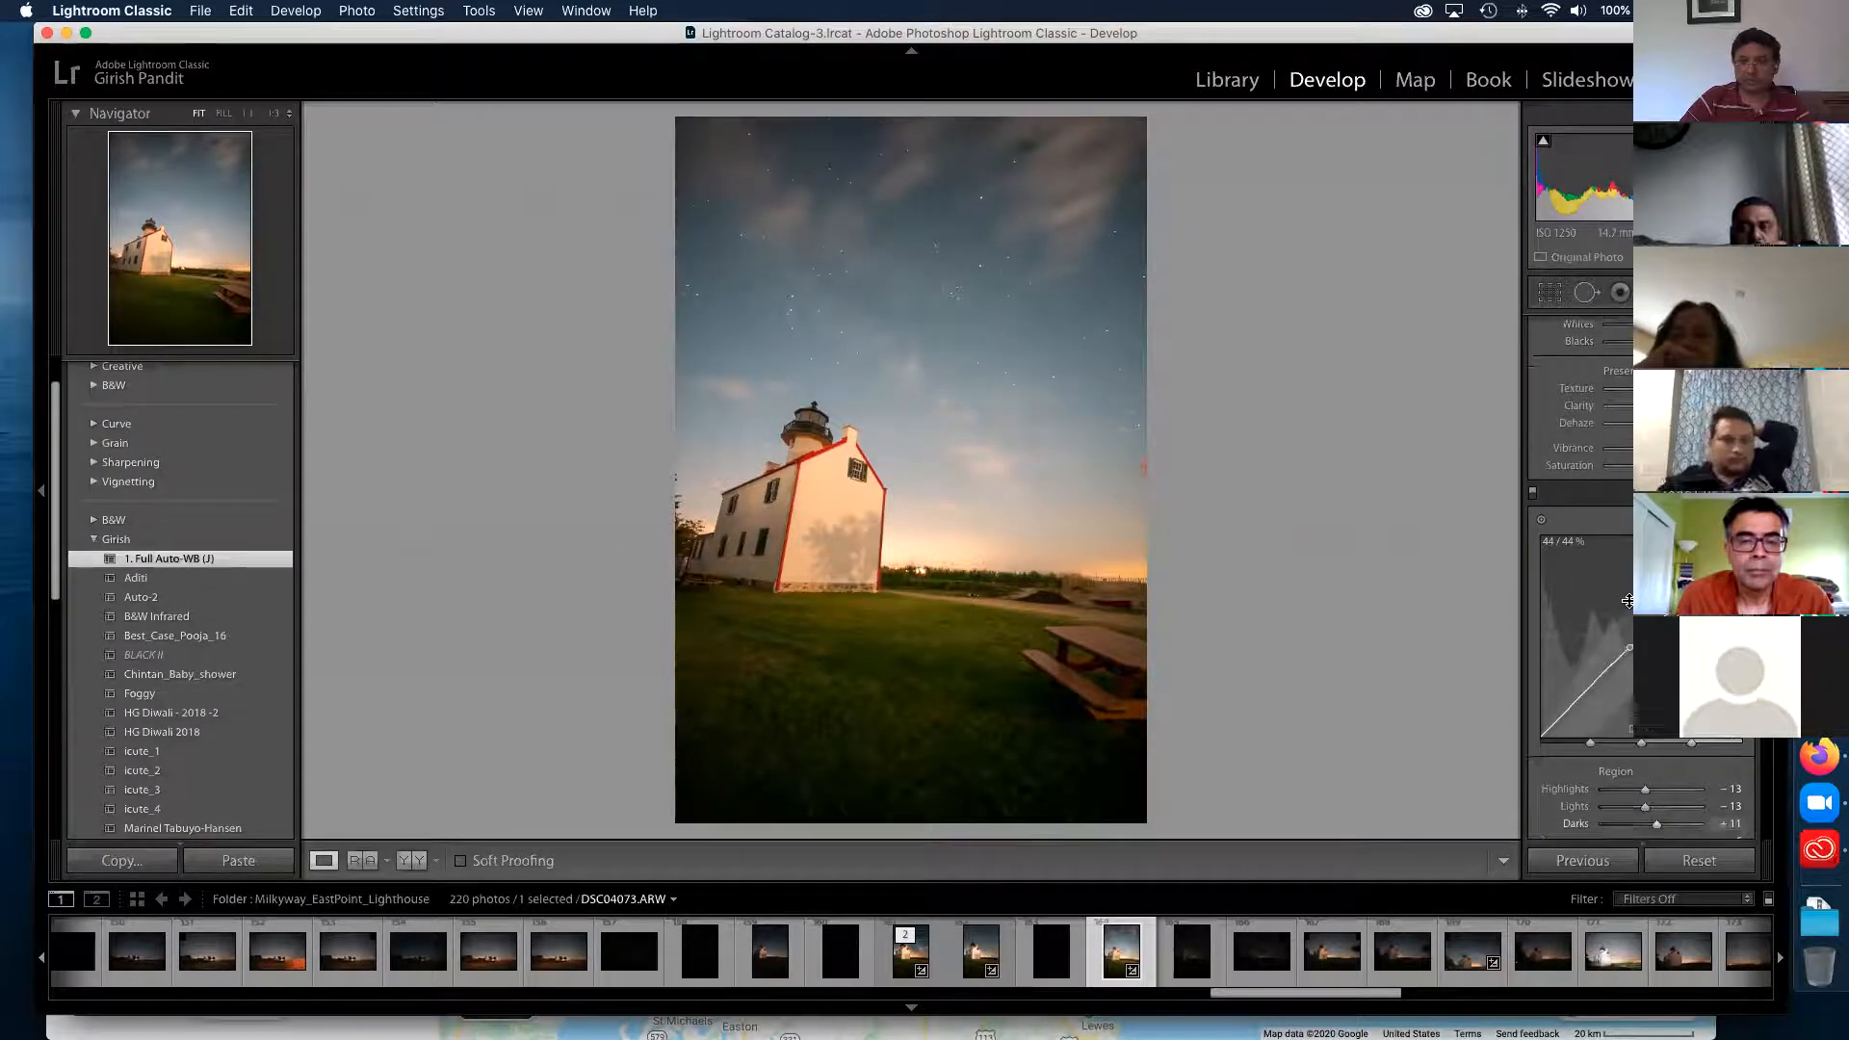
scroll(1626, 592, down, 9)
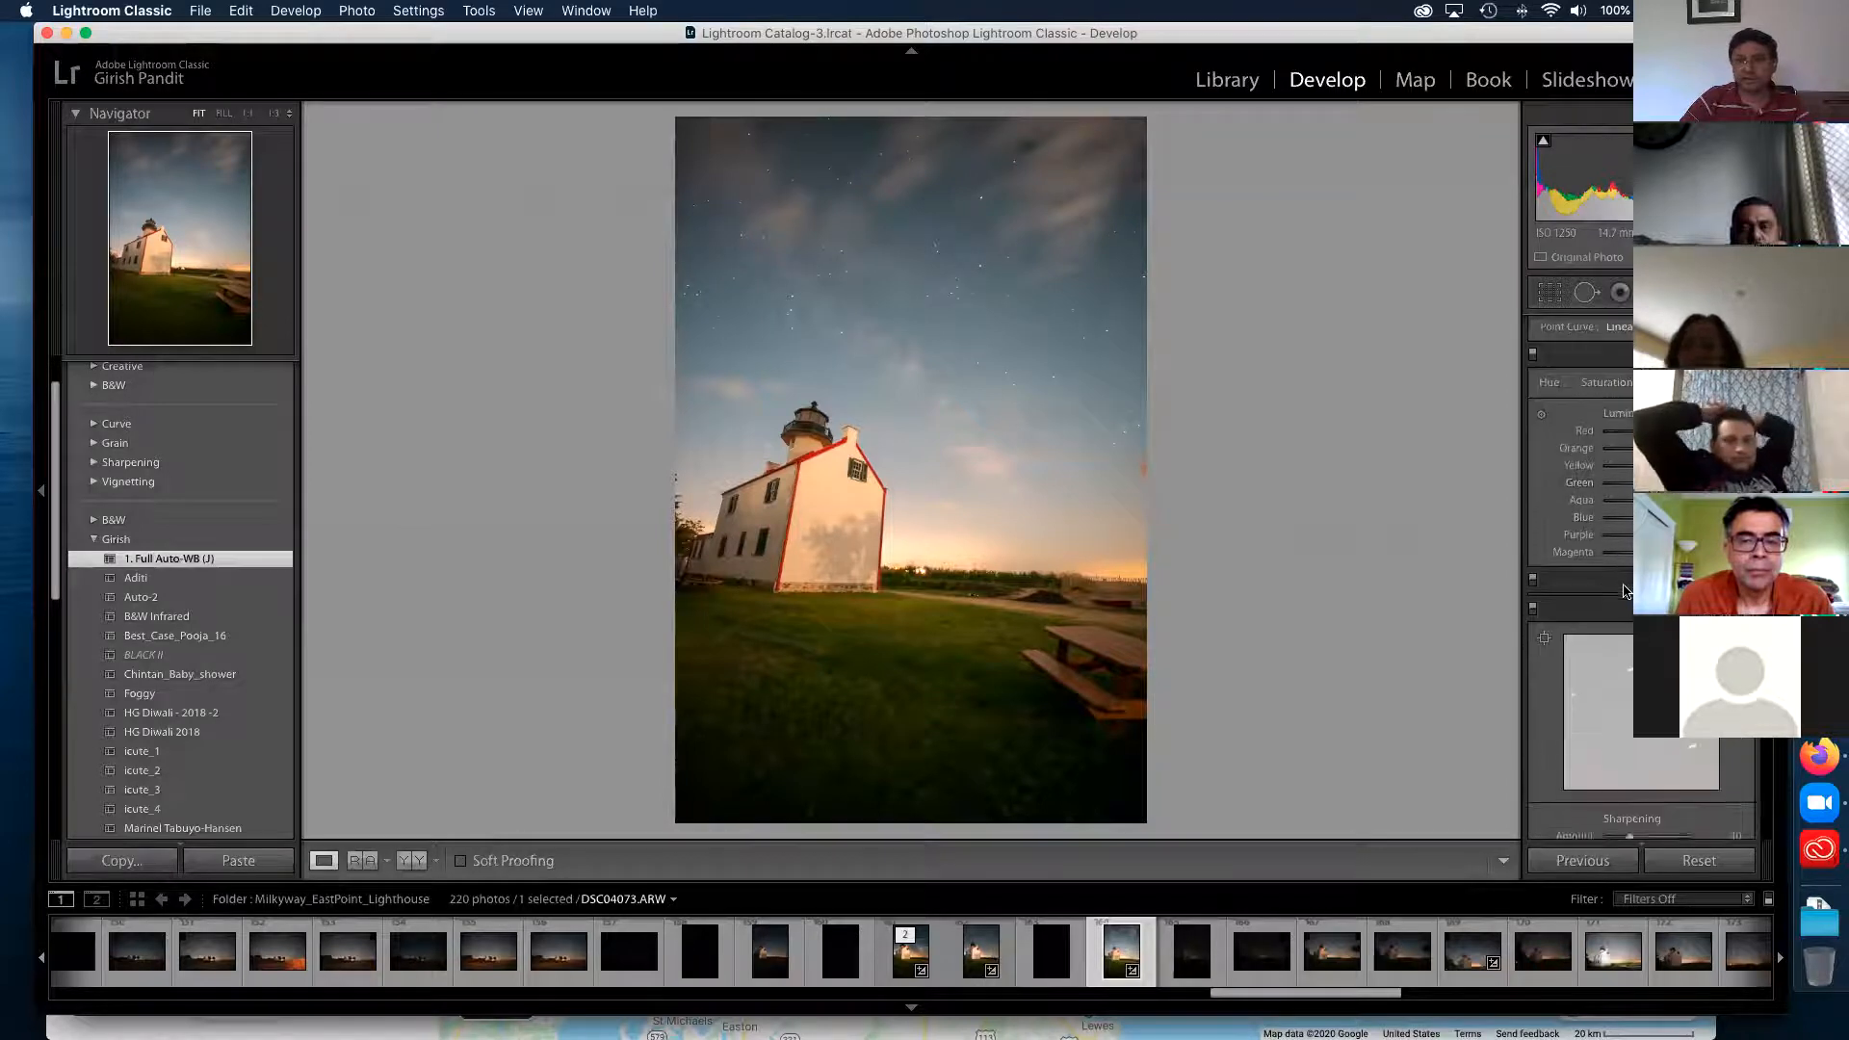
scroll(1609, 568, down, 12)
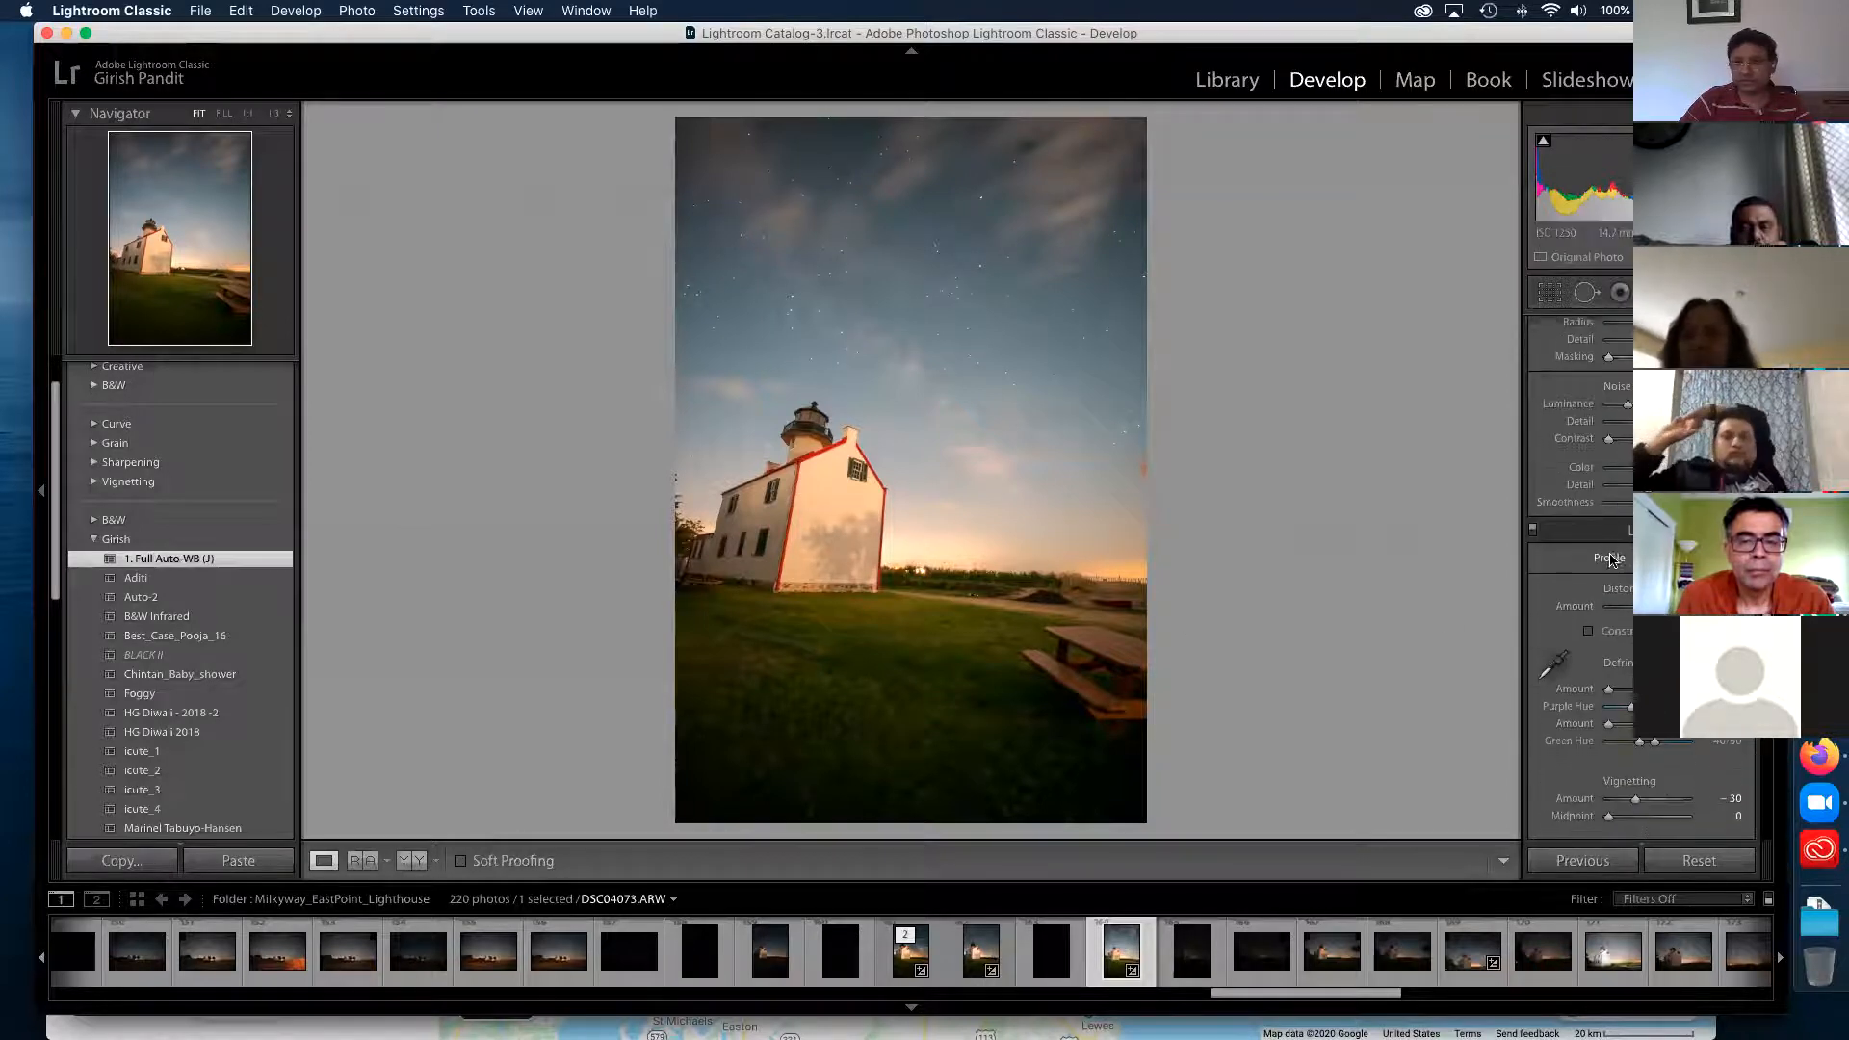
scroll(1609, 562, down, 3)
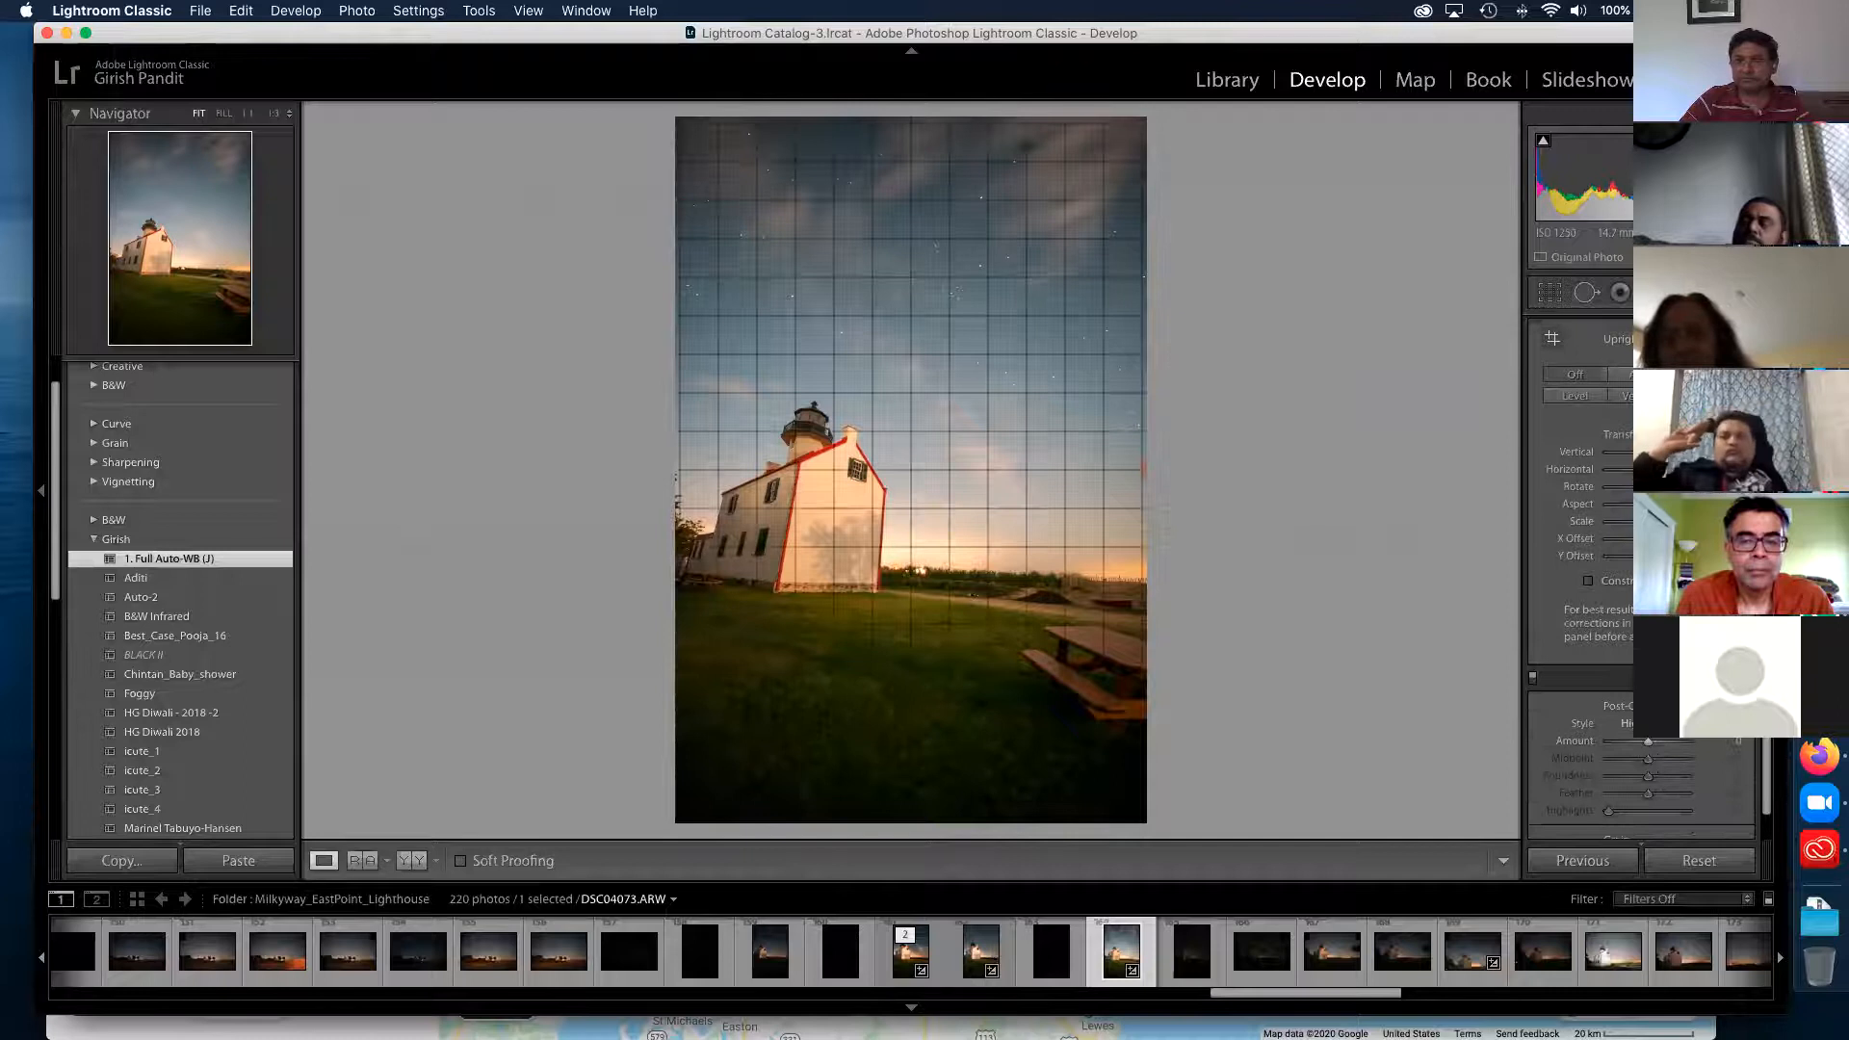
drag(1648, 452, 1611, 452)
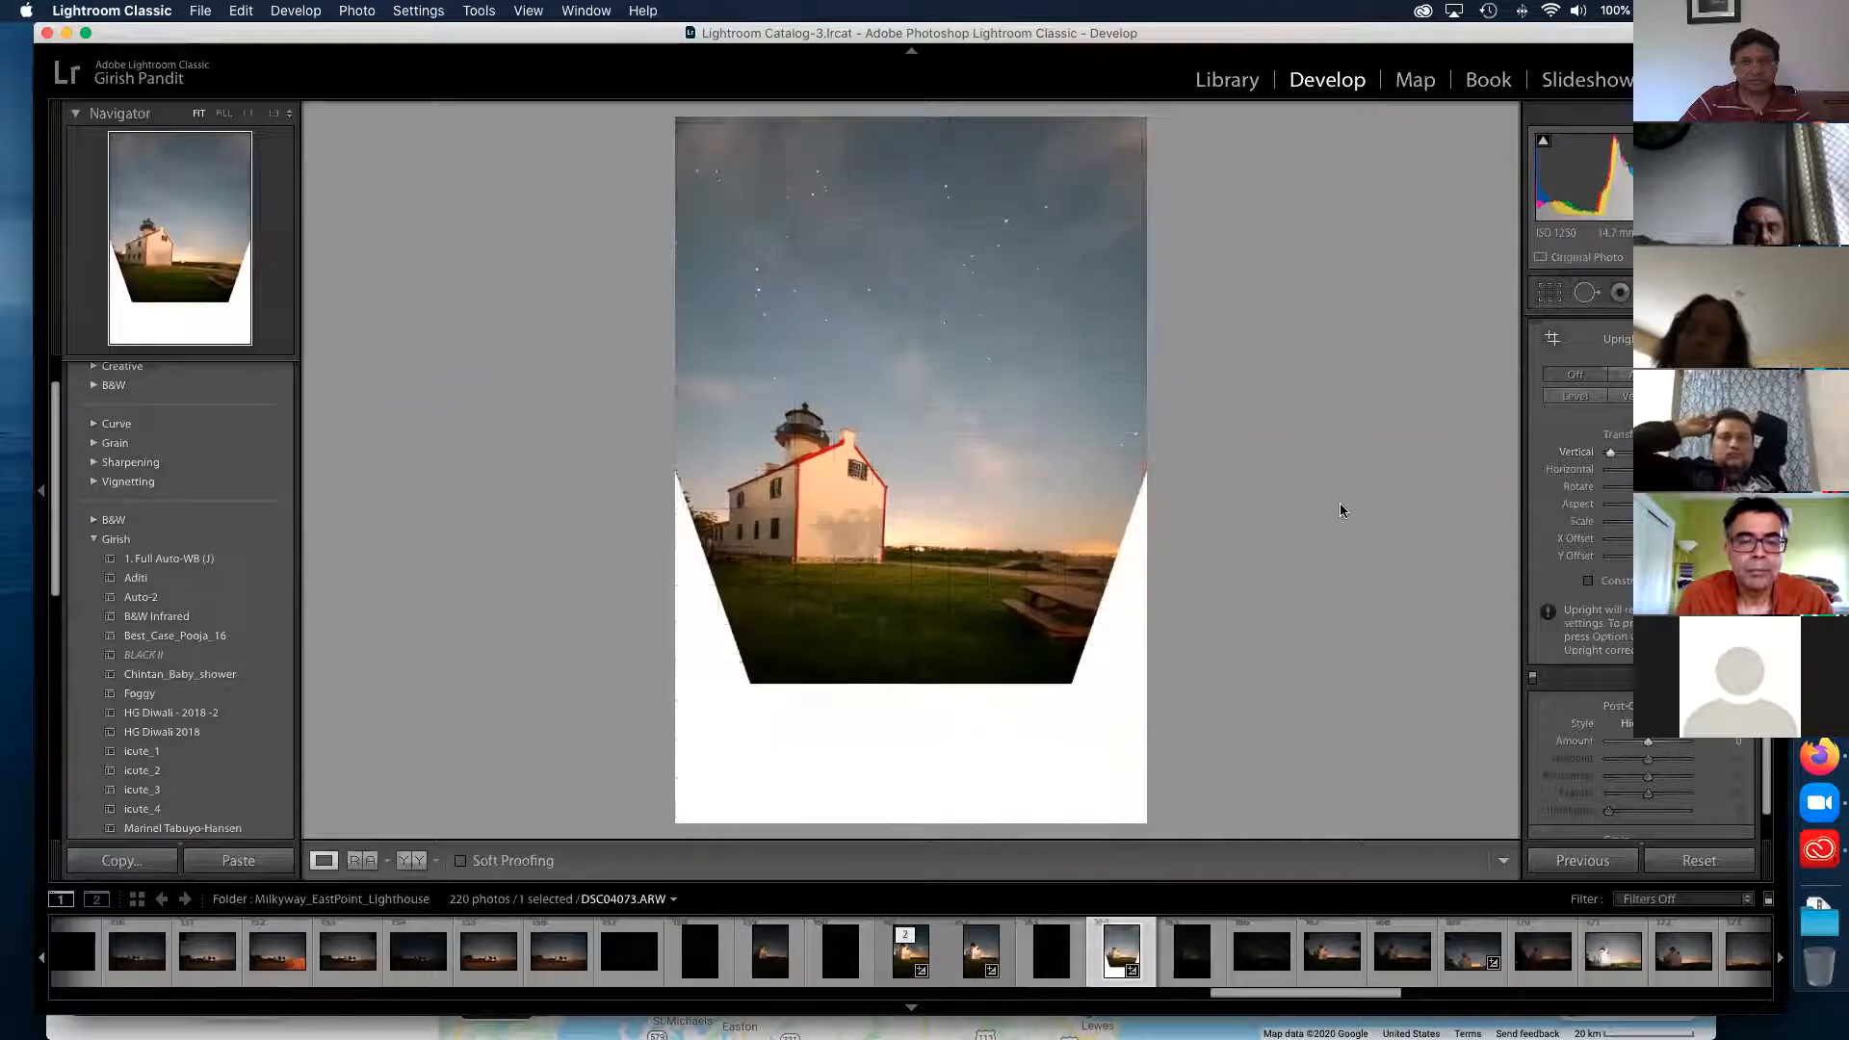
click(1610, 452)
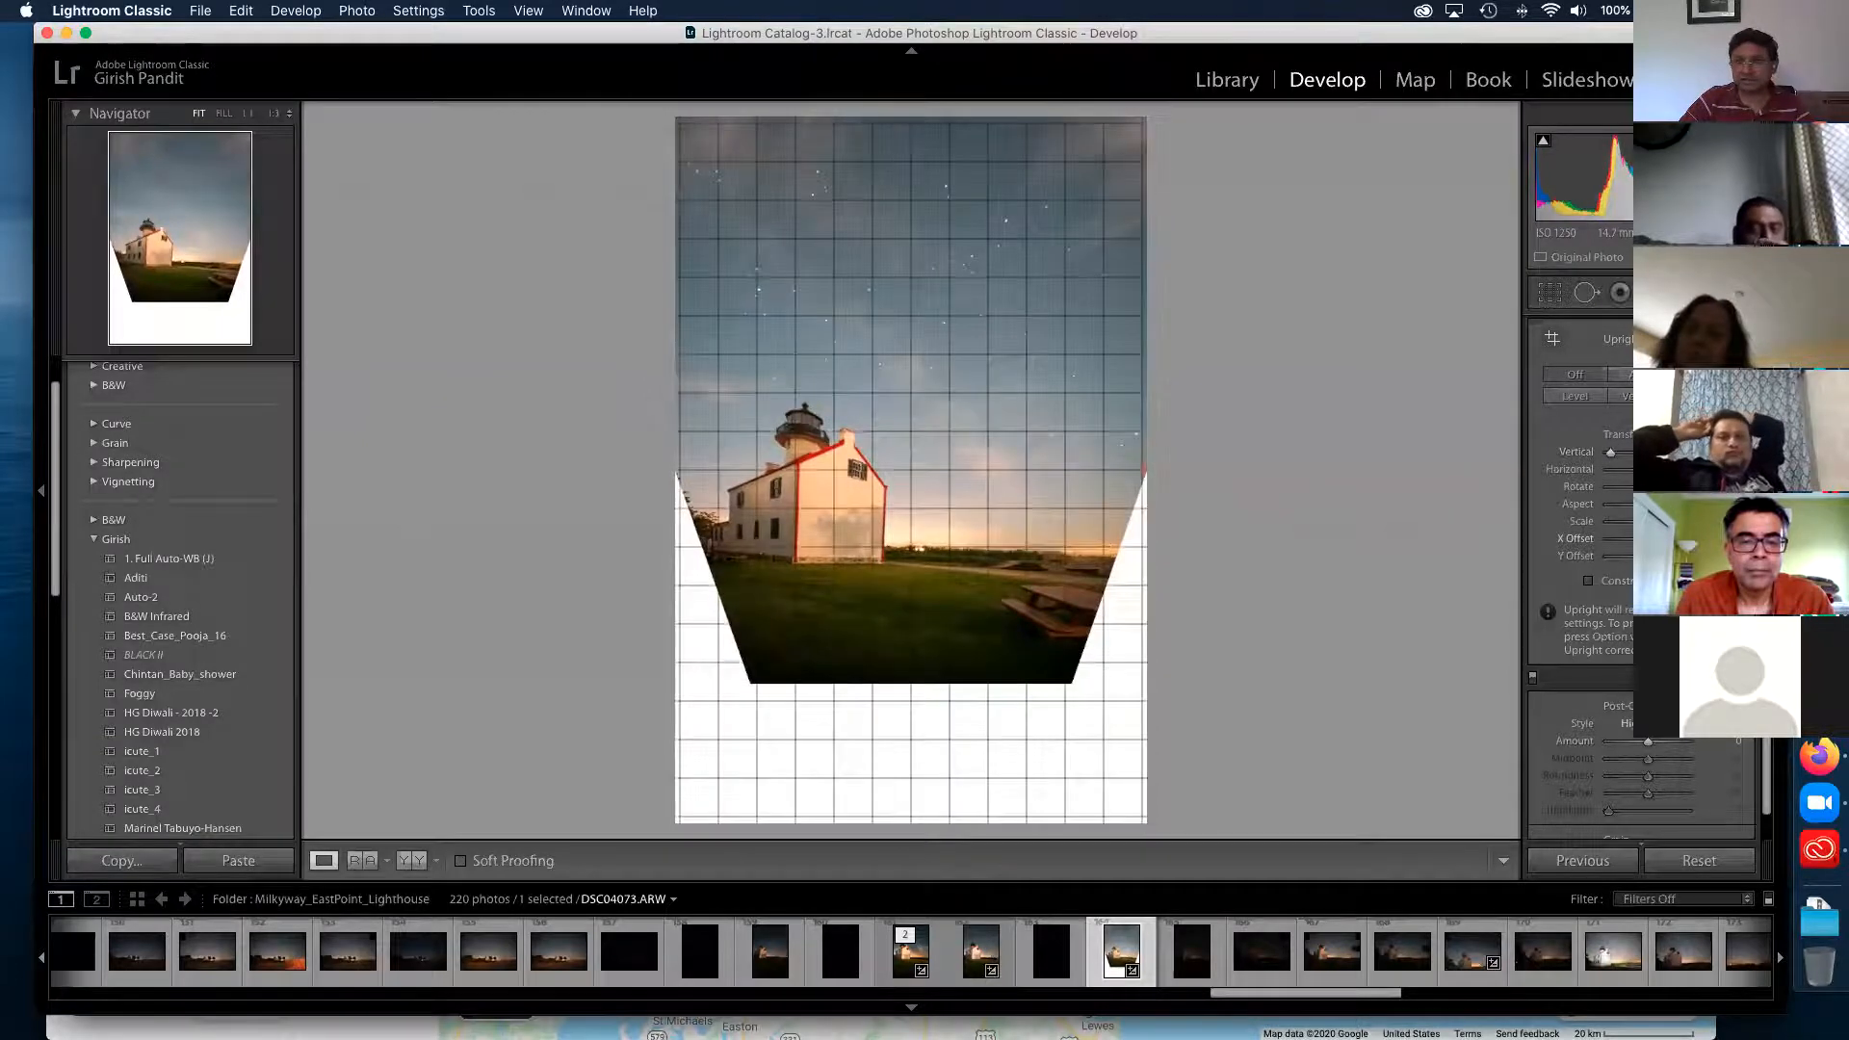
drag(1648, 522, 1690, 522)
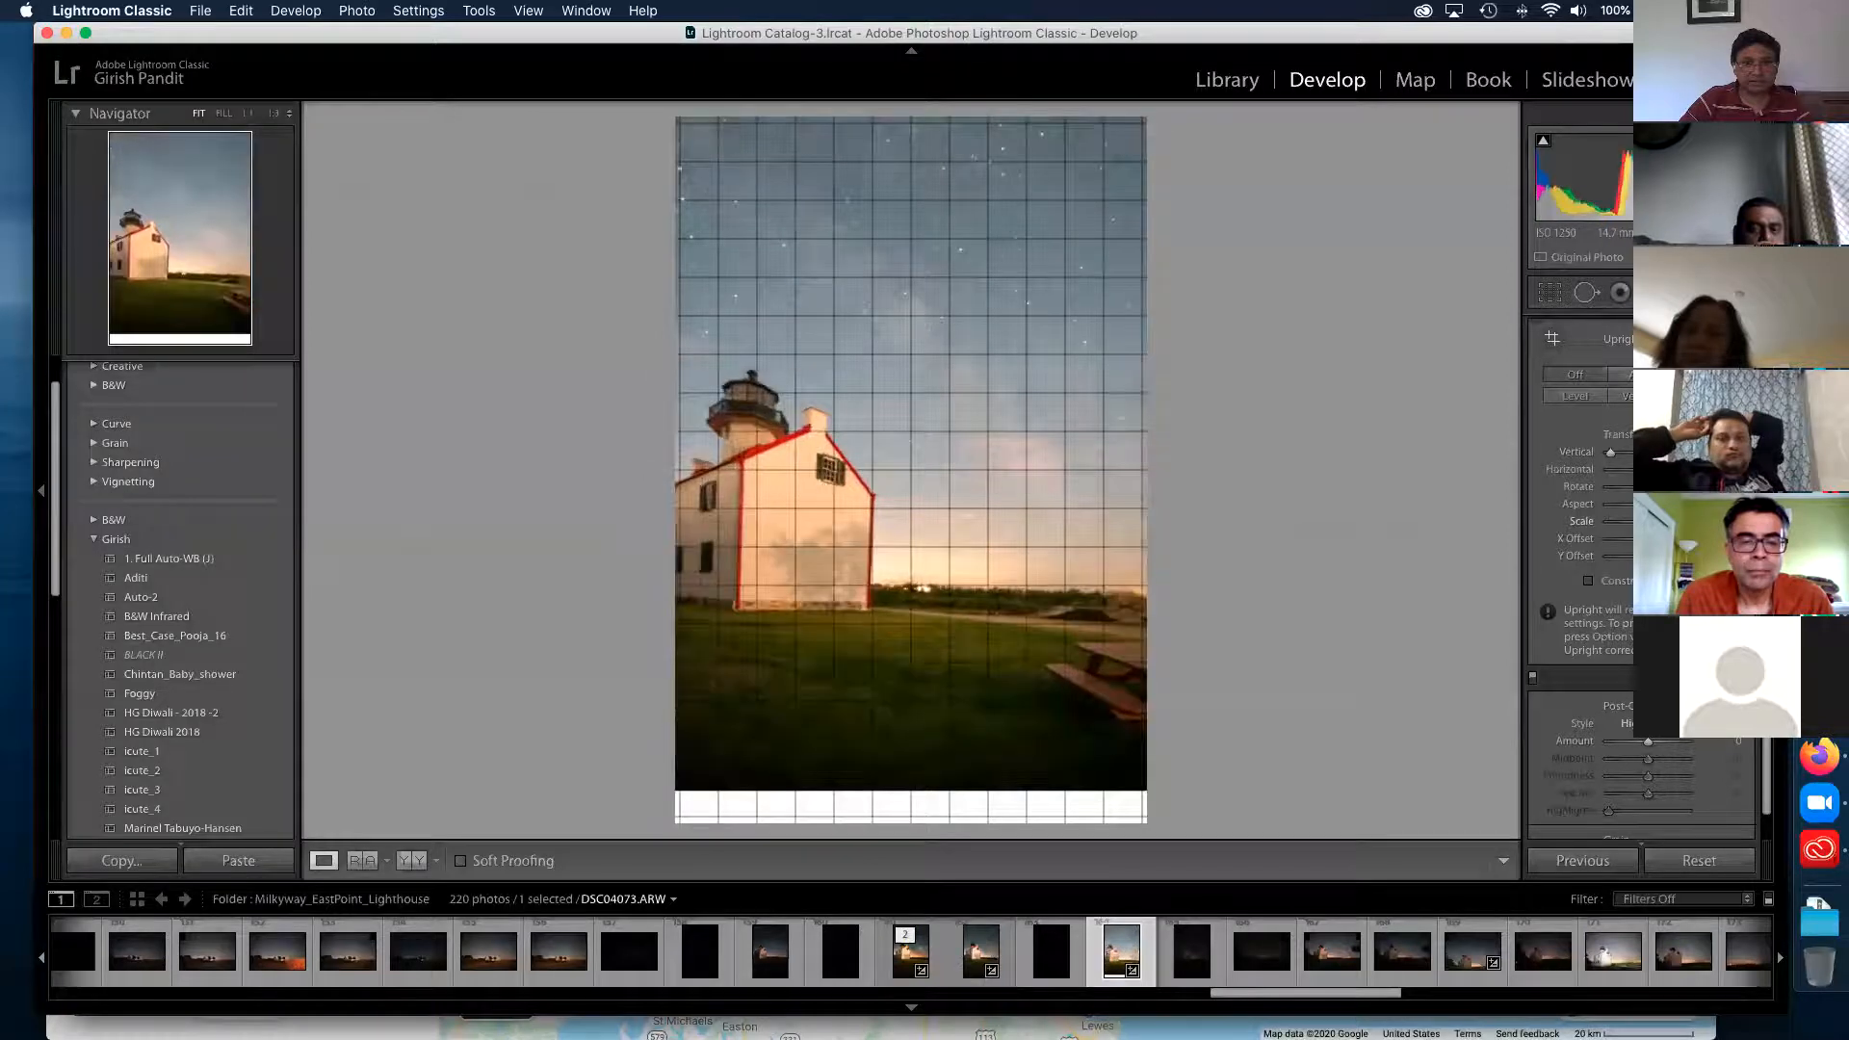
- Turn off the Upright correction and apply the Level Upright correction to the lighthouse photo
click(1074, 583)
click(1011, 591)
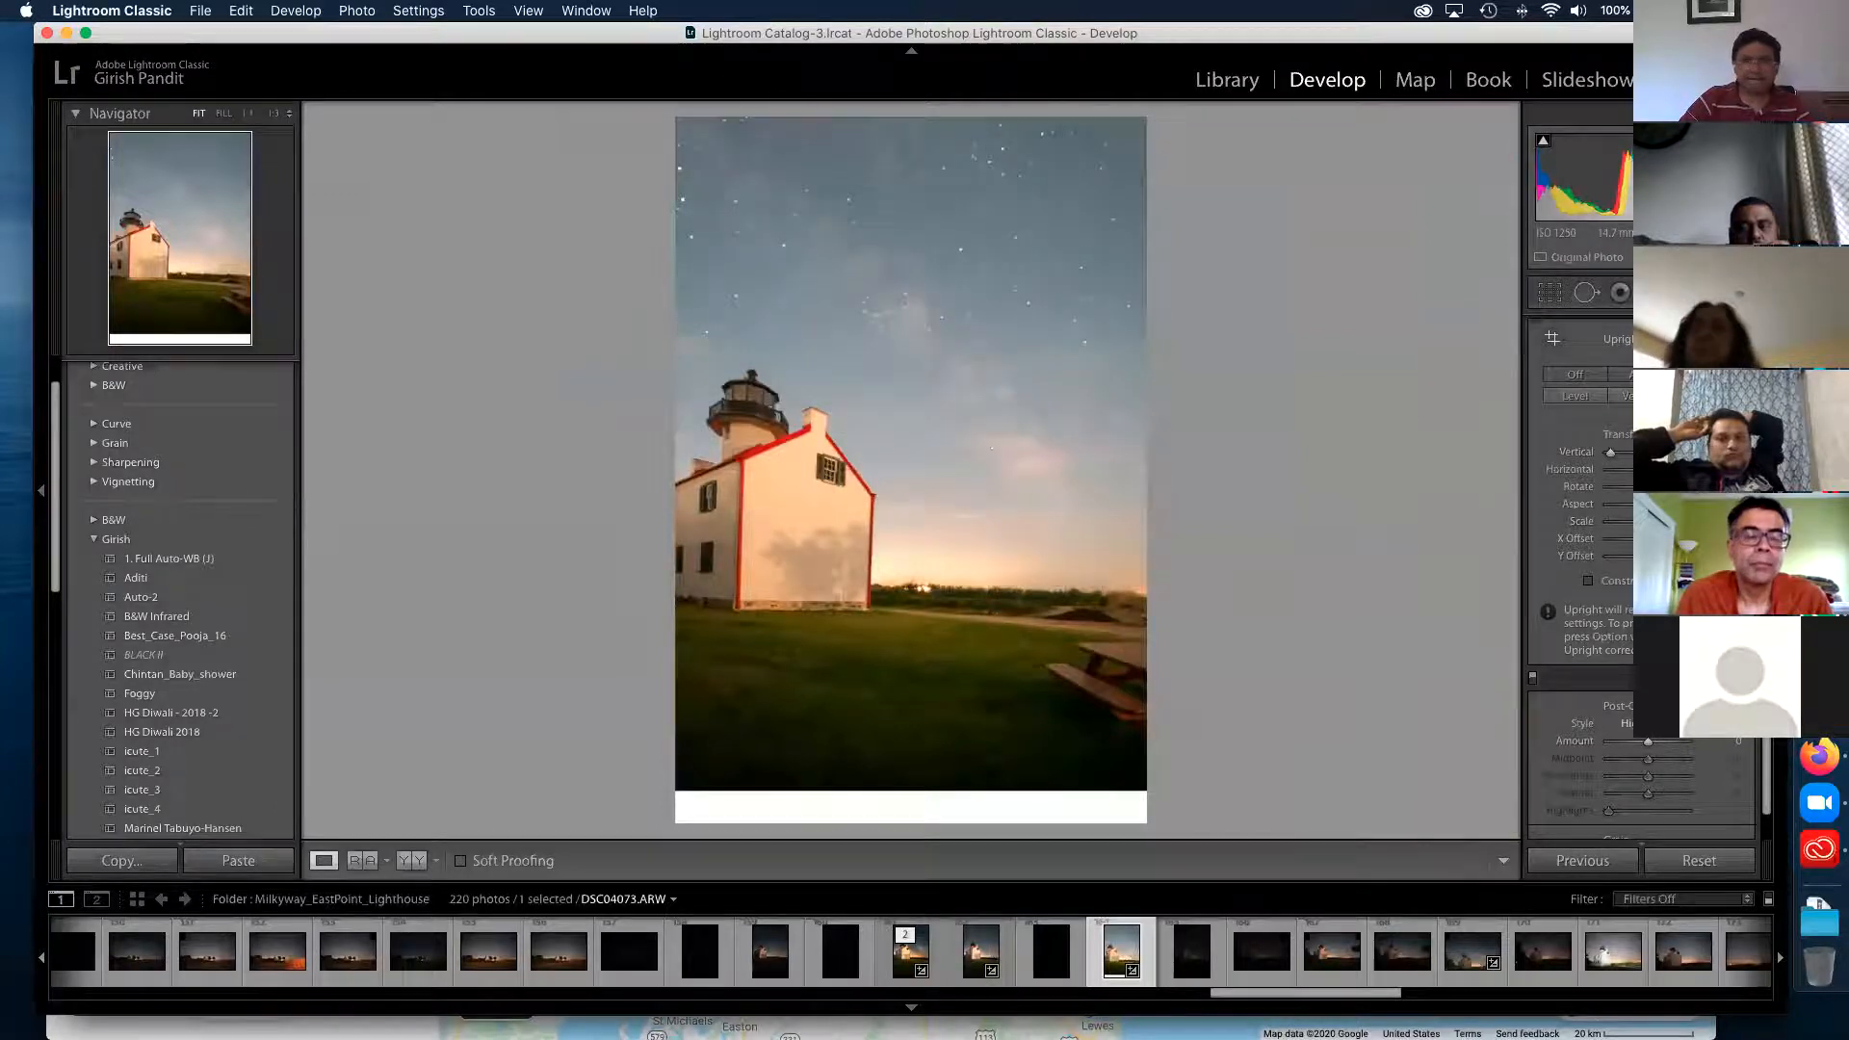
click(1587, 378)
click(1580, 395)
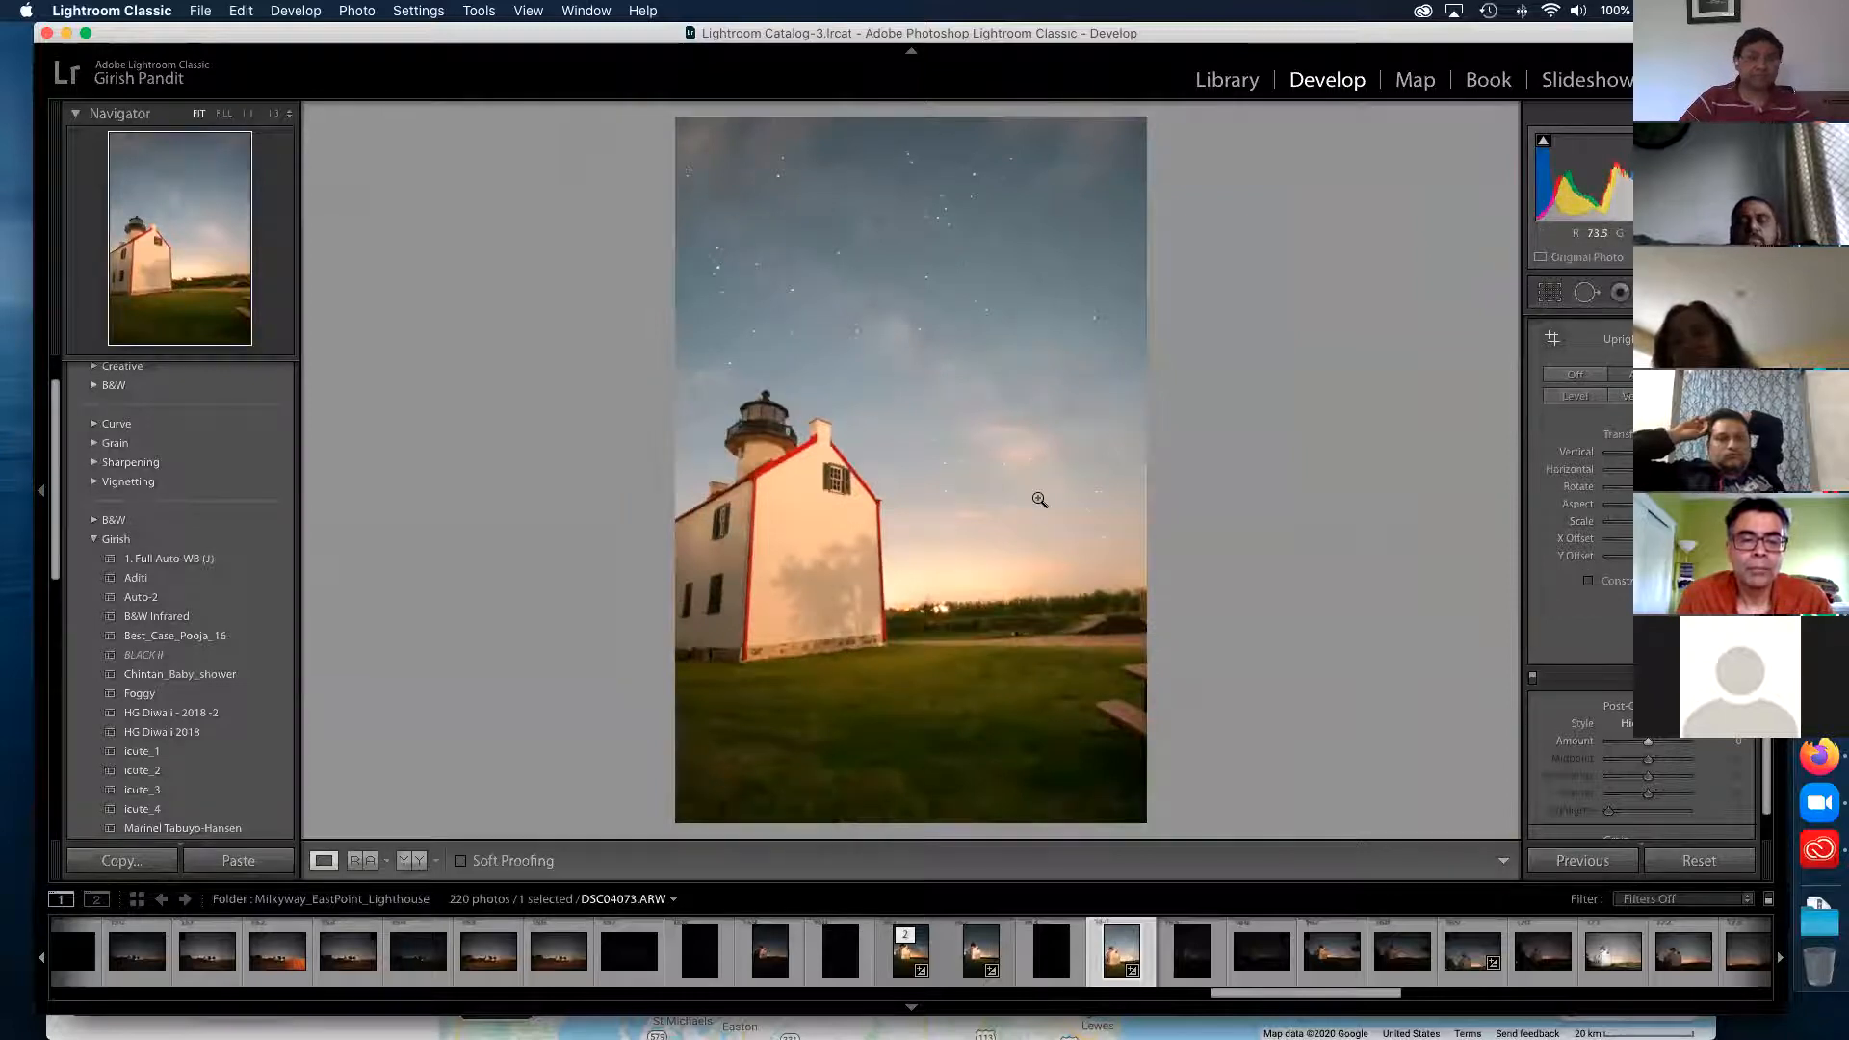
- Paint a Dehaze adjustment over the upper sky with the Adjustment Brush at size 23 and feather 100, with edit pins hidden
key(k)
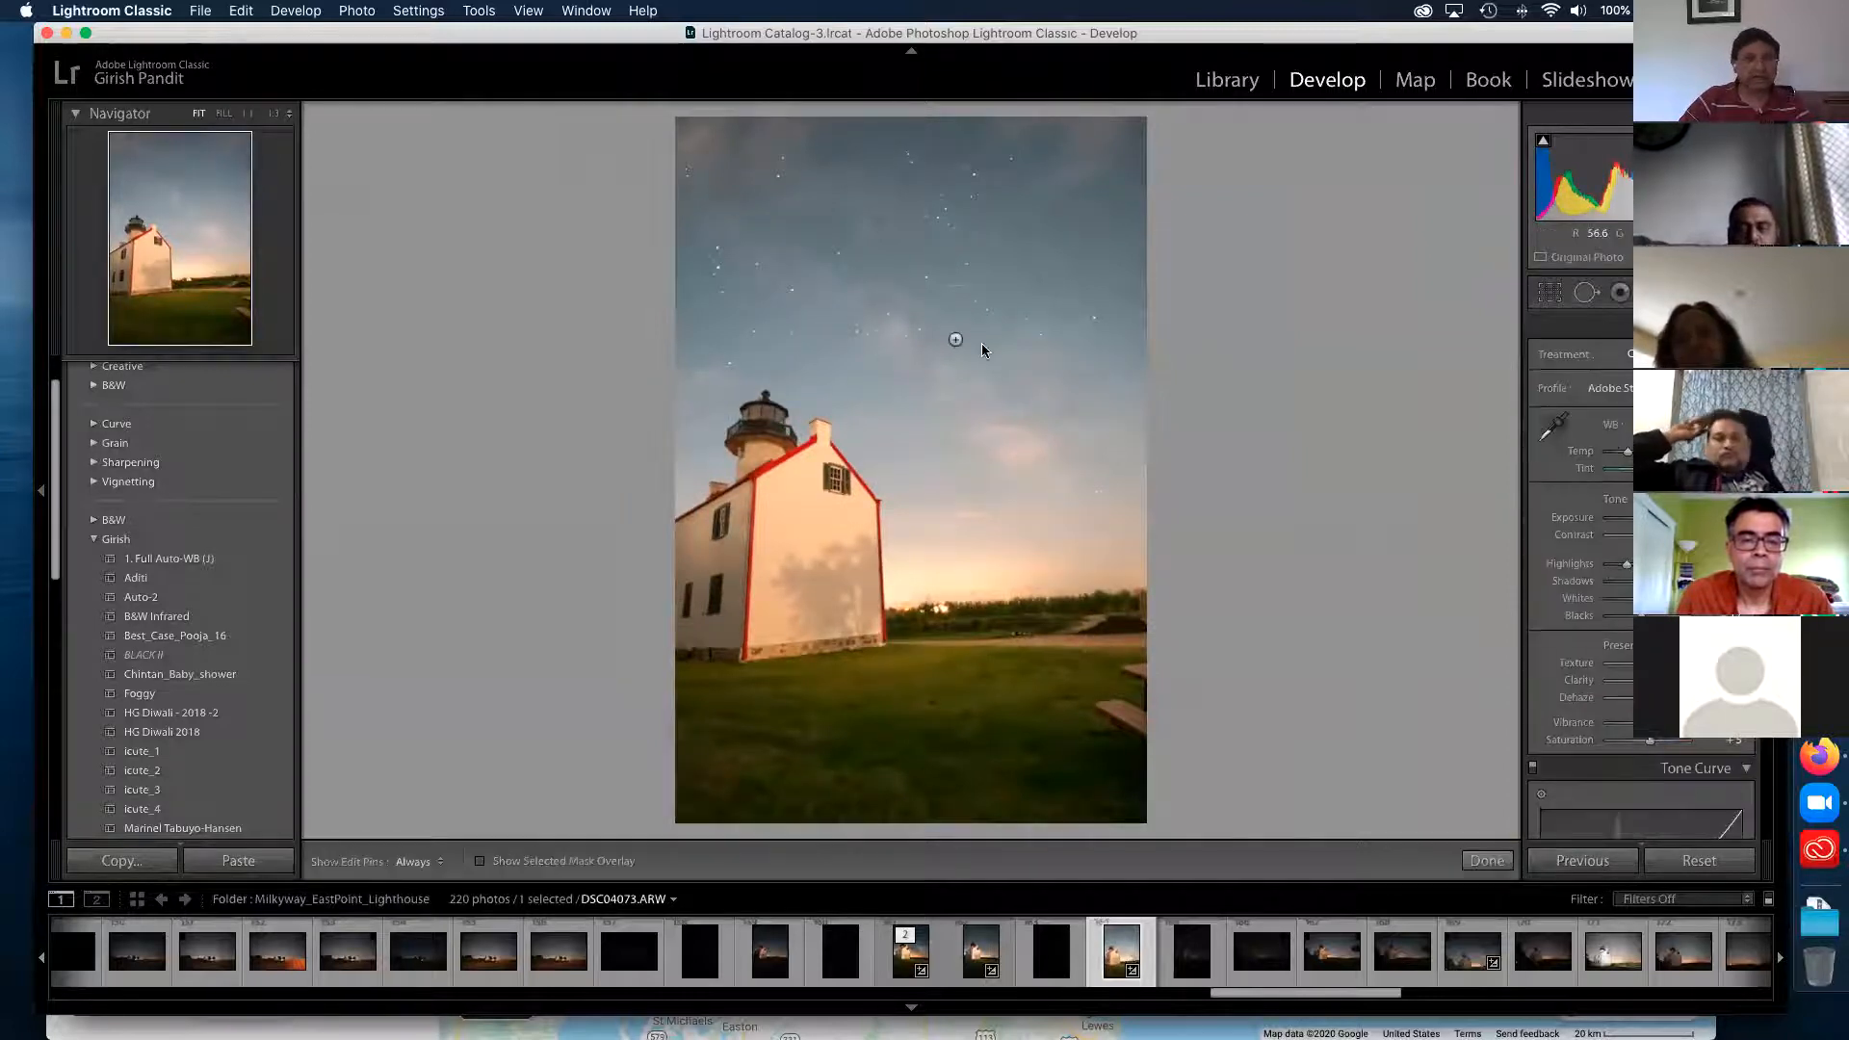
click(1628, 358)
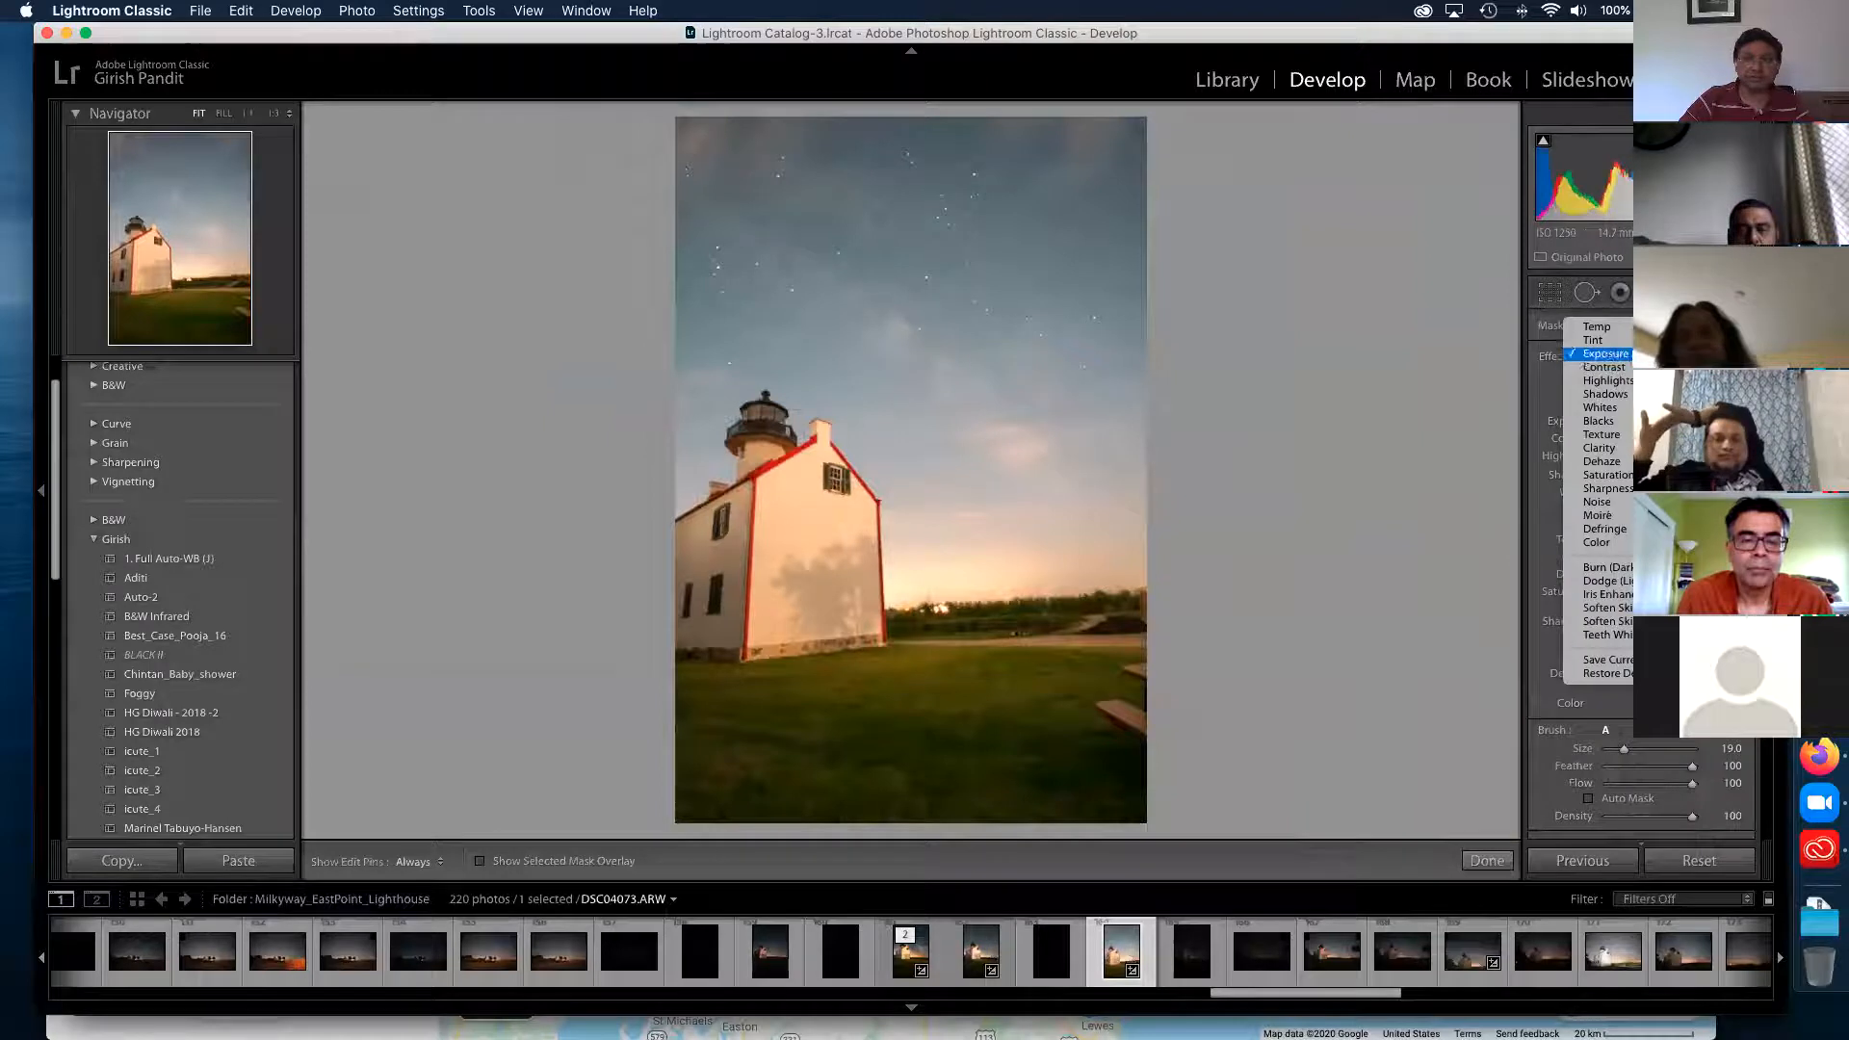
click(1605, 461)
scroll(954, 293, up, 2)
key(h)
drag(837, 206, 750, 210)
mouse_move(907, 254)
mouse_down()
mouse_move(996, 222)
mouse_move(1015, 533)
mouse_move(949, 474)
mouse_move(648, 400)
mouse_move(749, 201)
mouse_up()
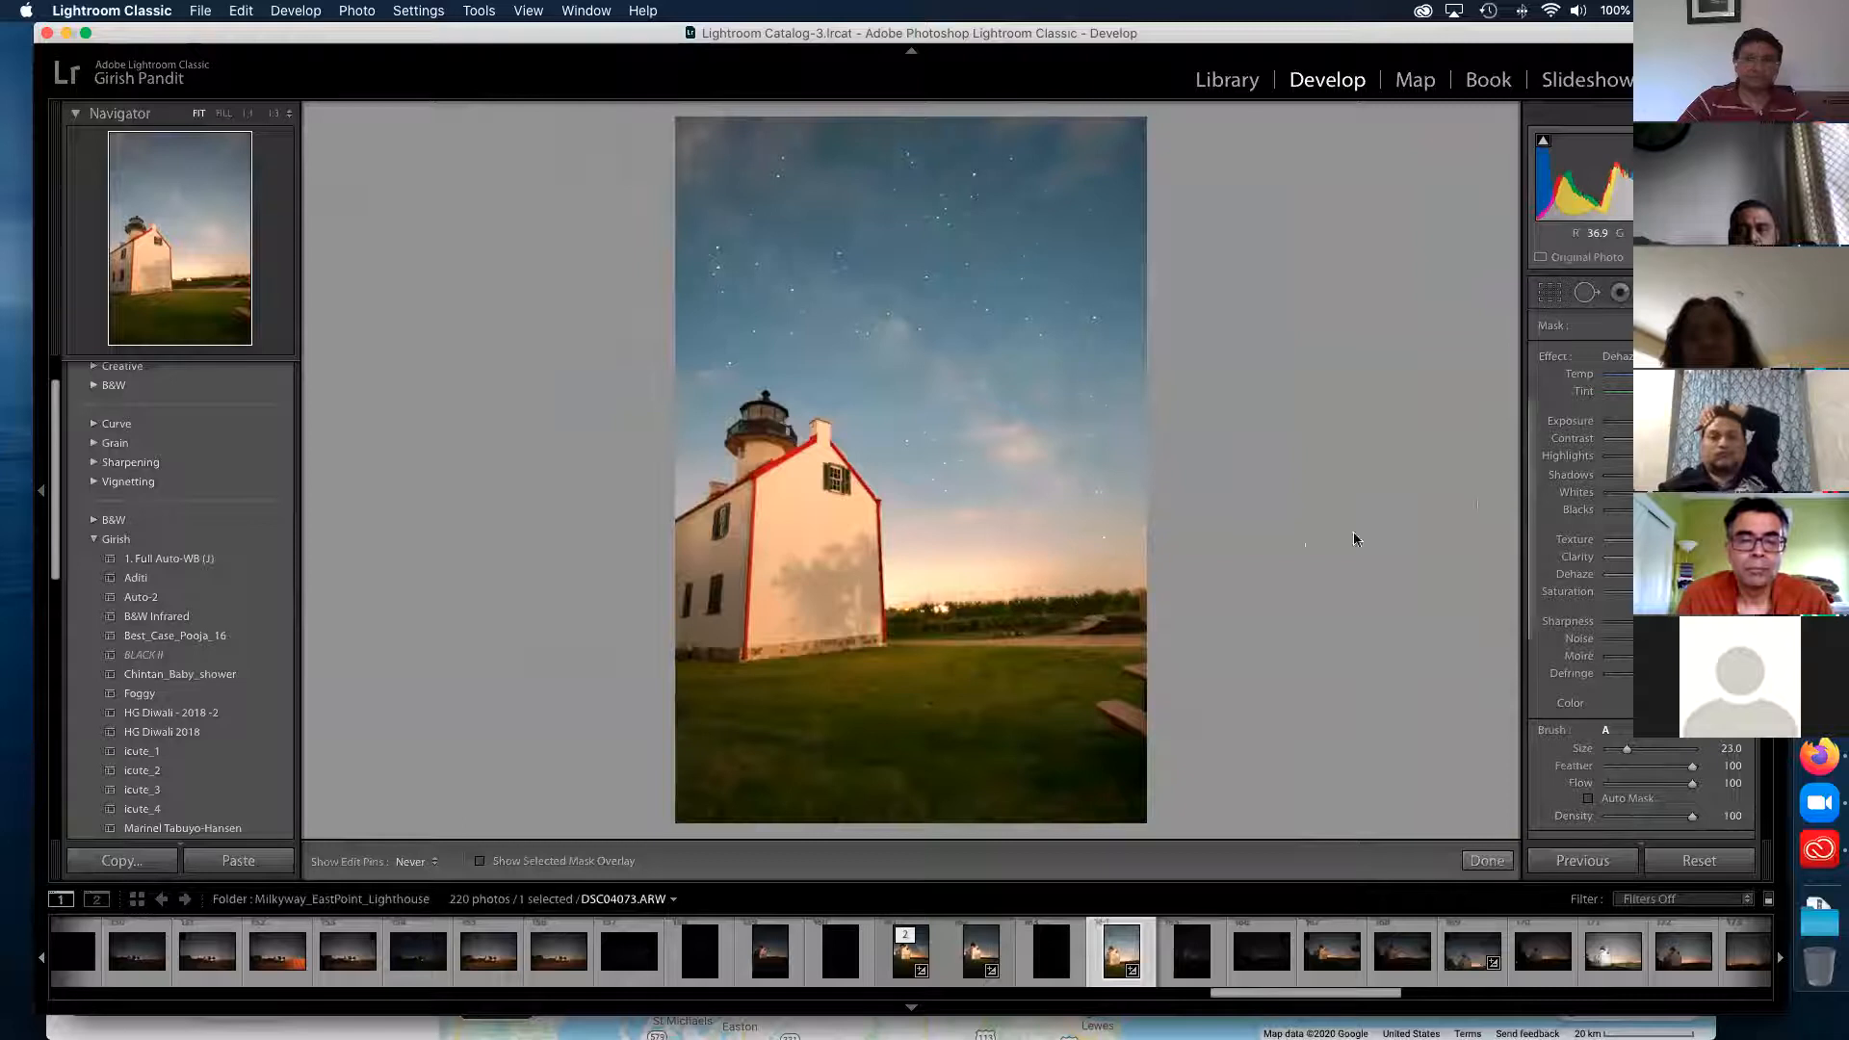
- Show the edit pins, select the brush adjustment in the upper sky and open its effect presets
key(h)
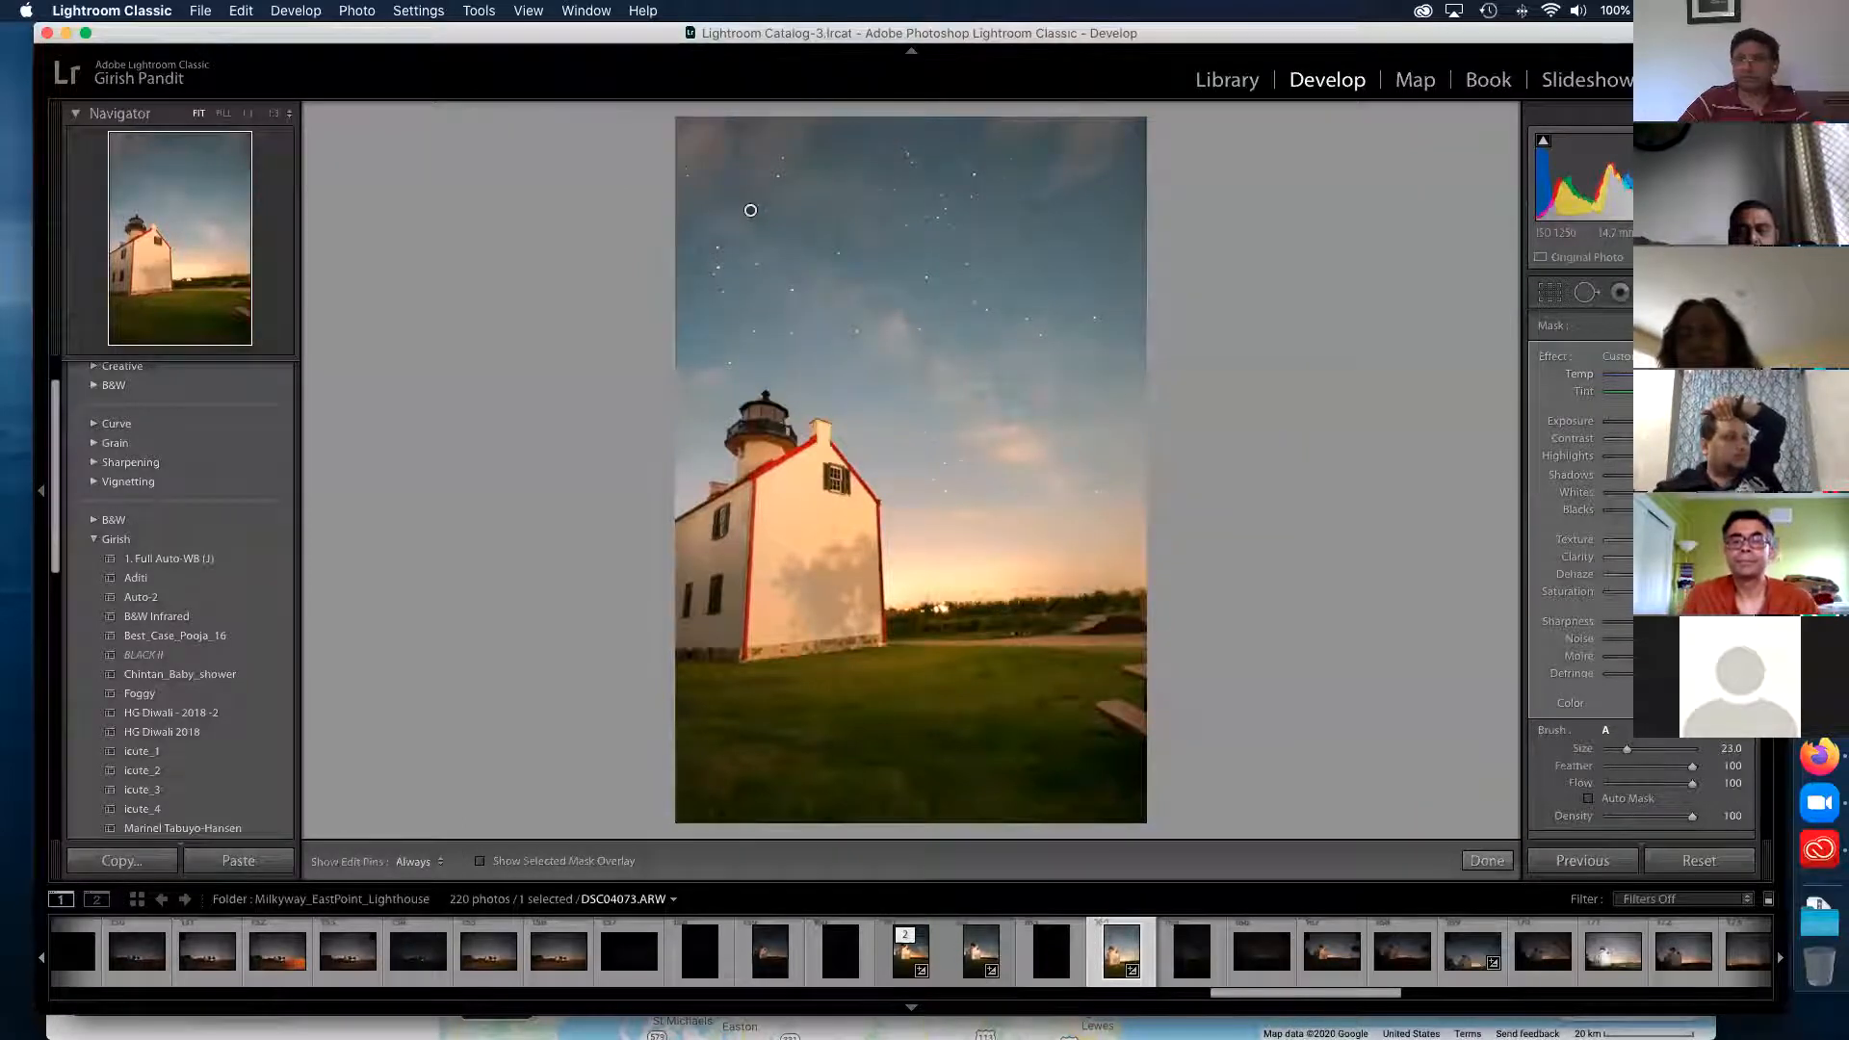
click(750, 210)
click(1613, 356)
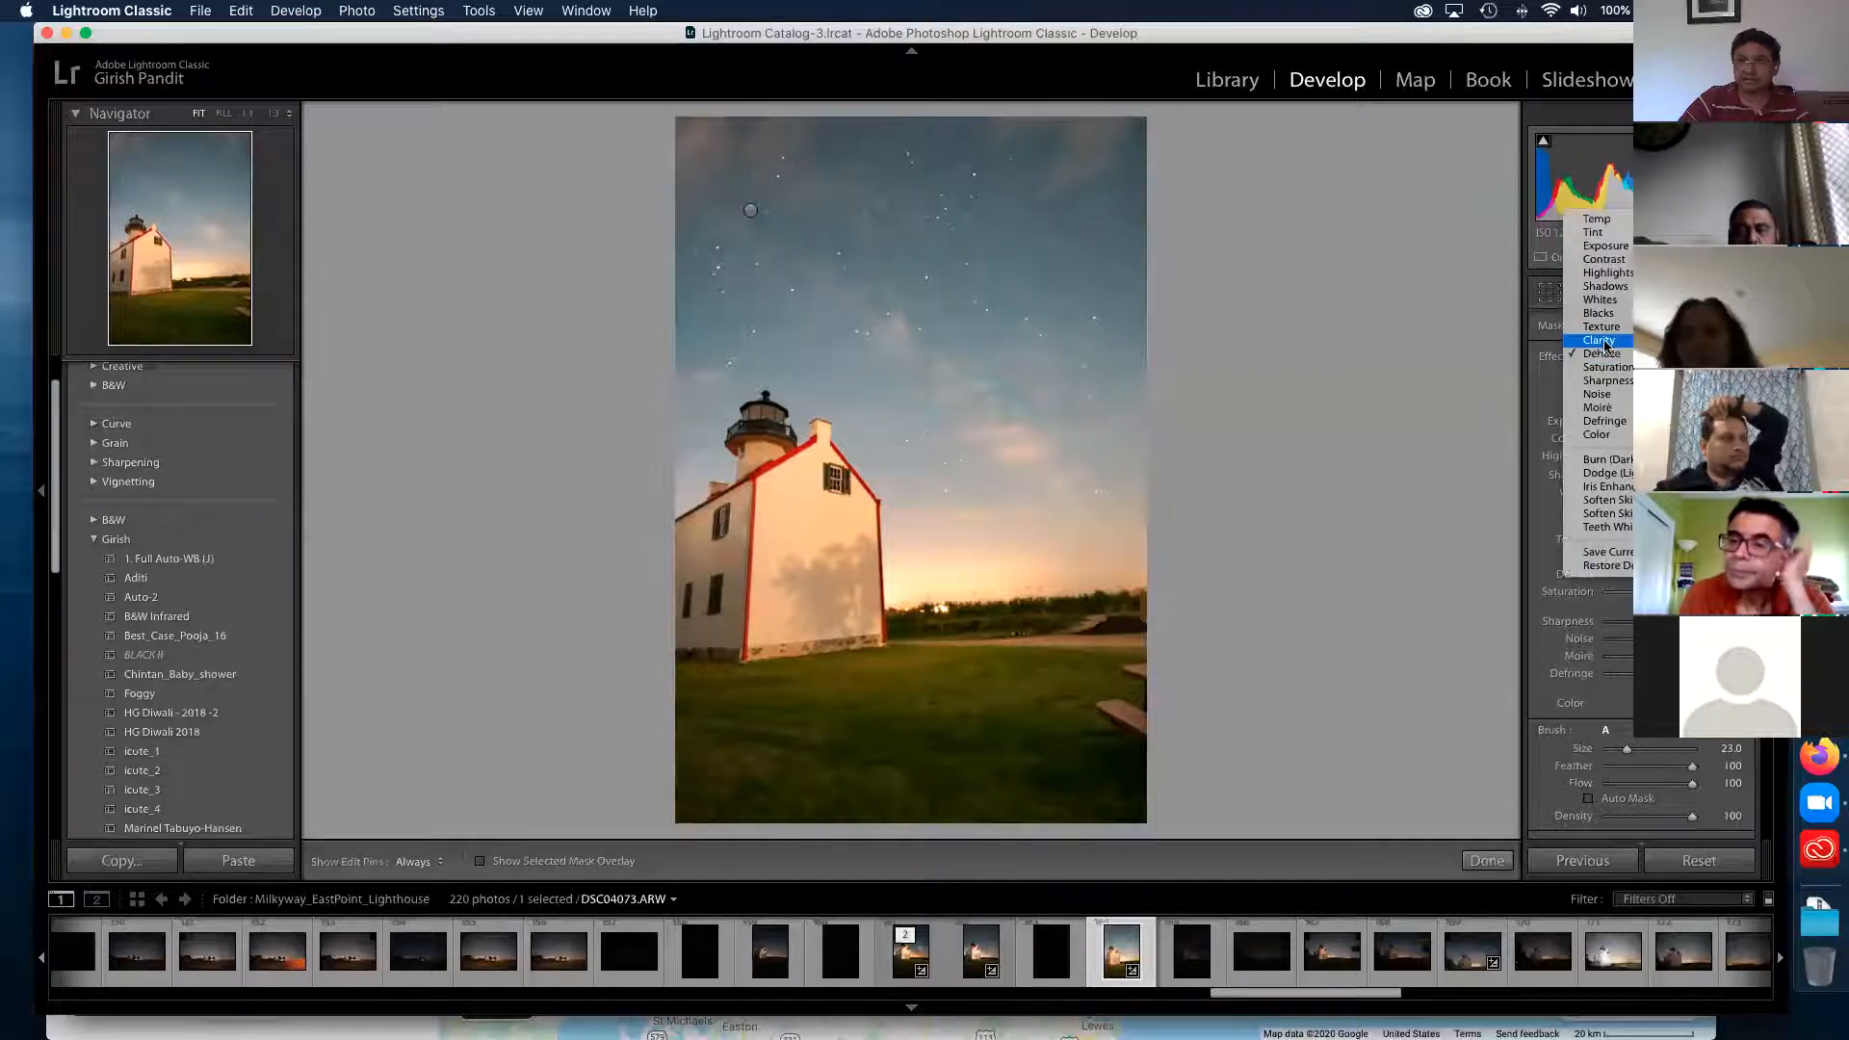
- Choose the Clarity effect for the adjustment brush, hide the edit pins, and finish brushing
key(Return)
key(h)
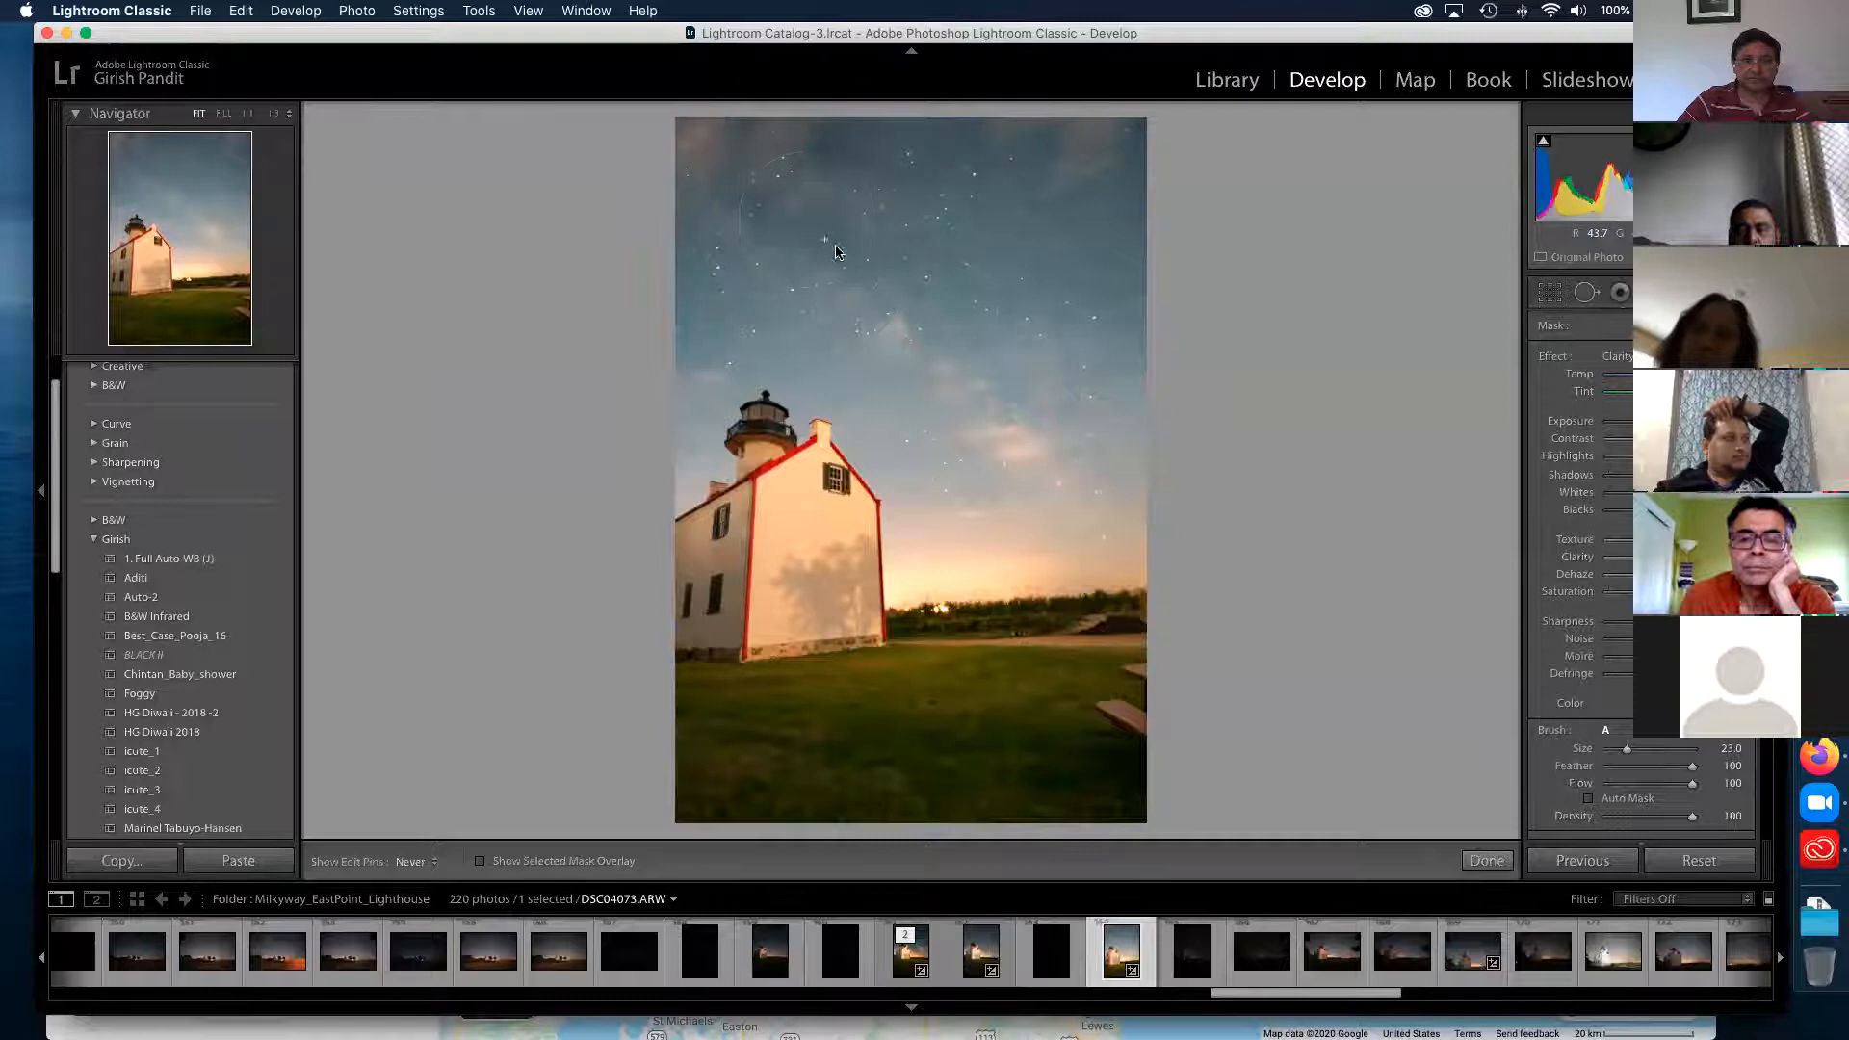
click(1487, 860)
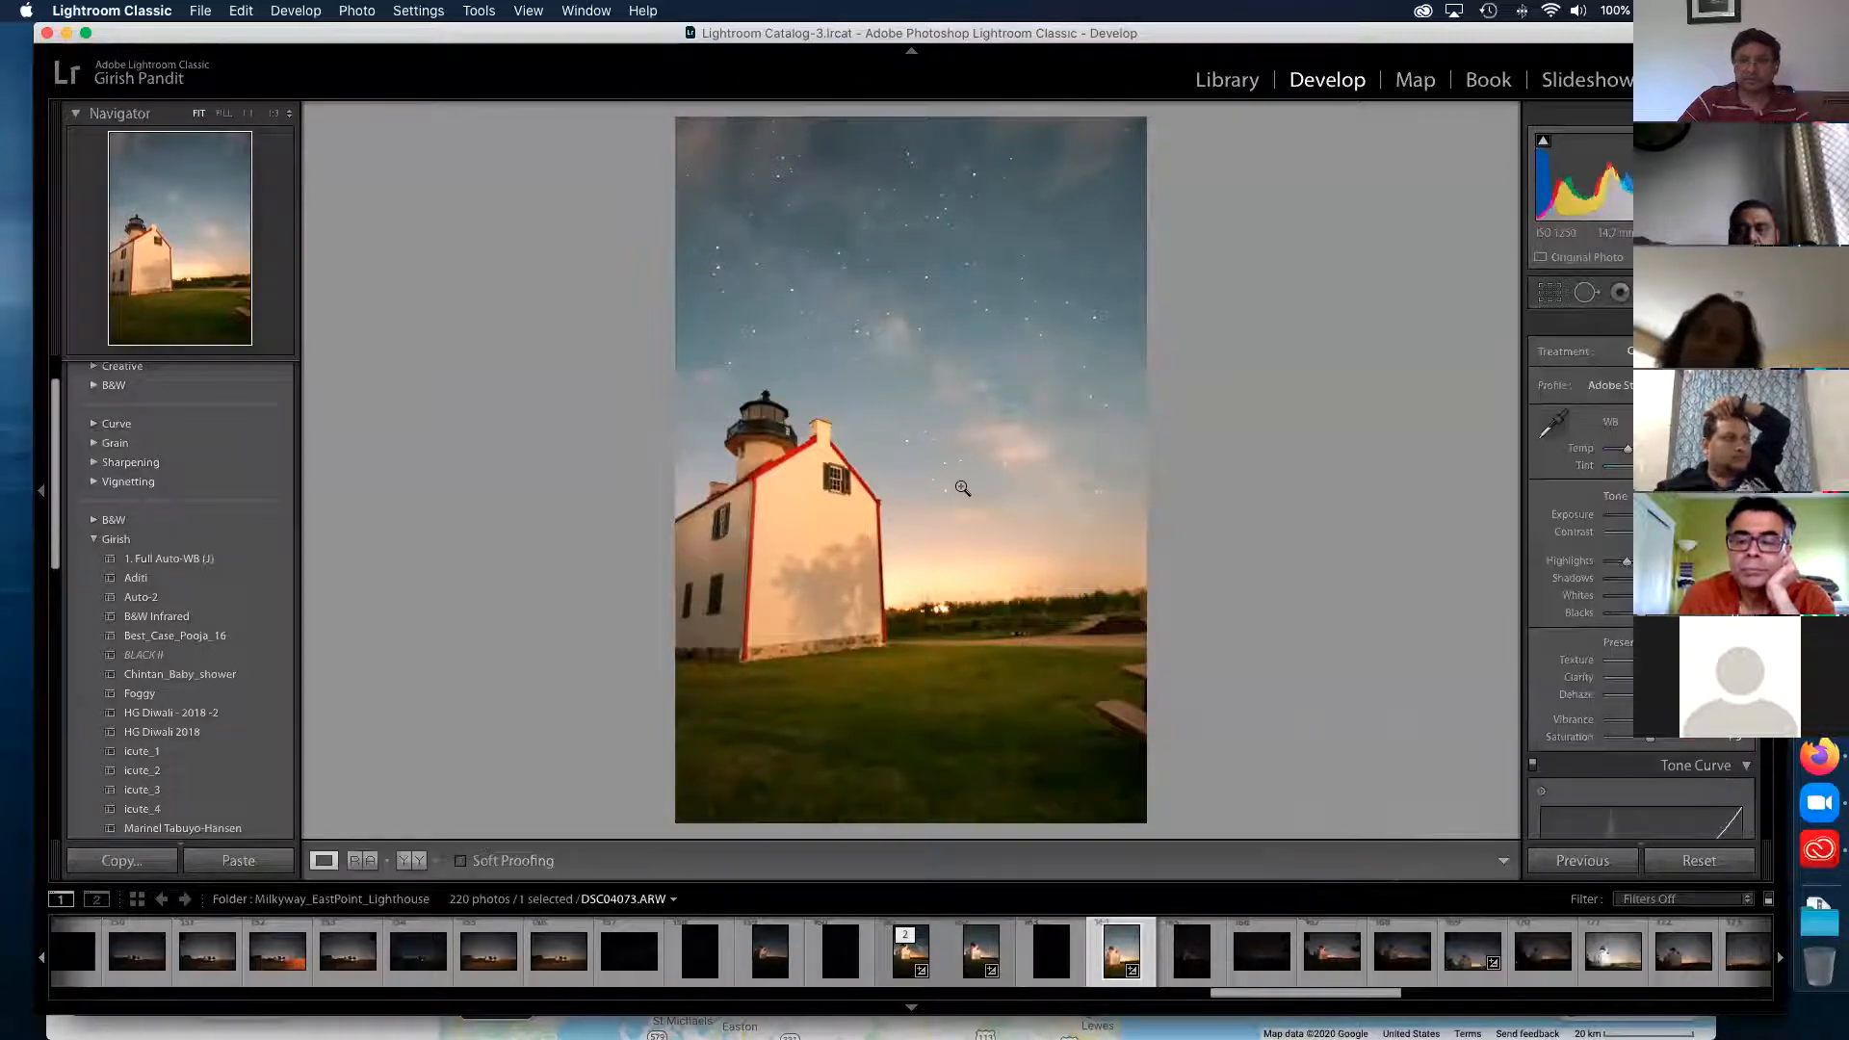
- Open the lighthouse photo DSC04073.ARW in Photoshop for further editing
right_click(1000, 482)
mouse_move(1108, 624)
click(1308, 625)
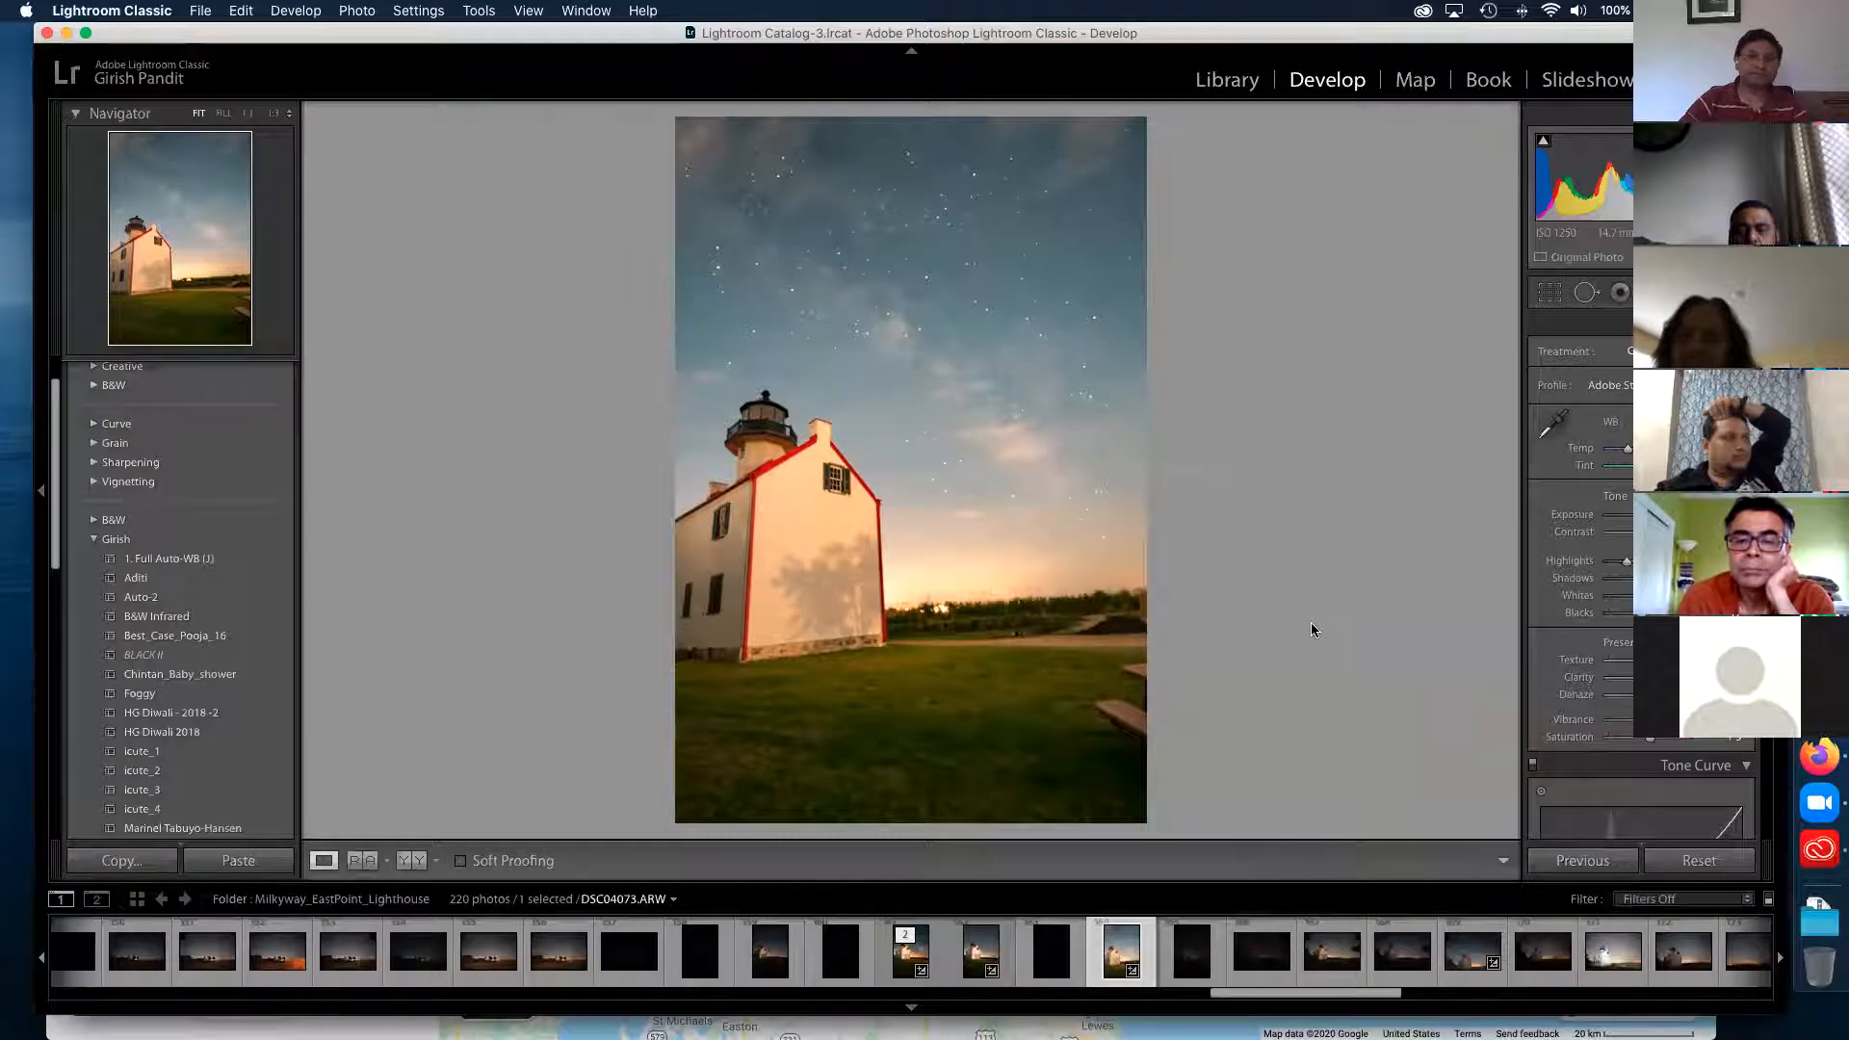
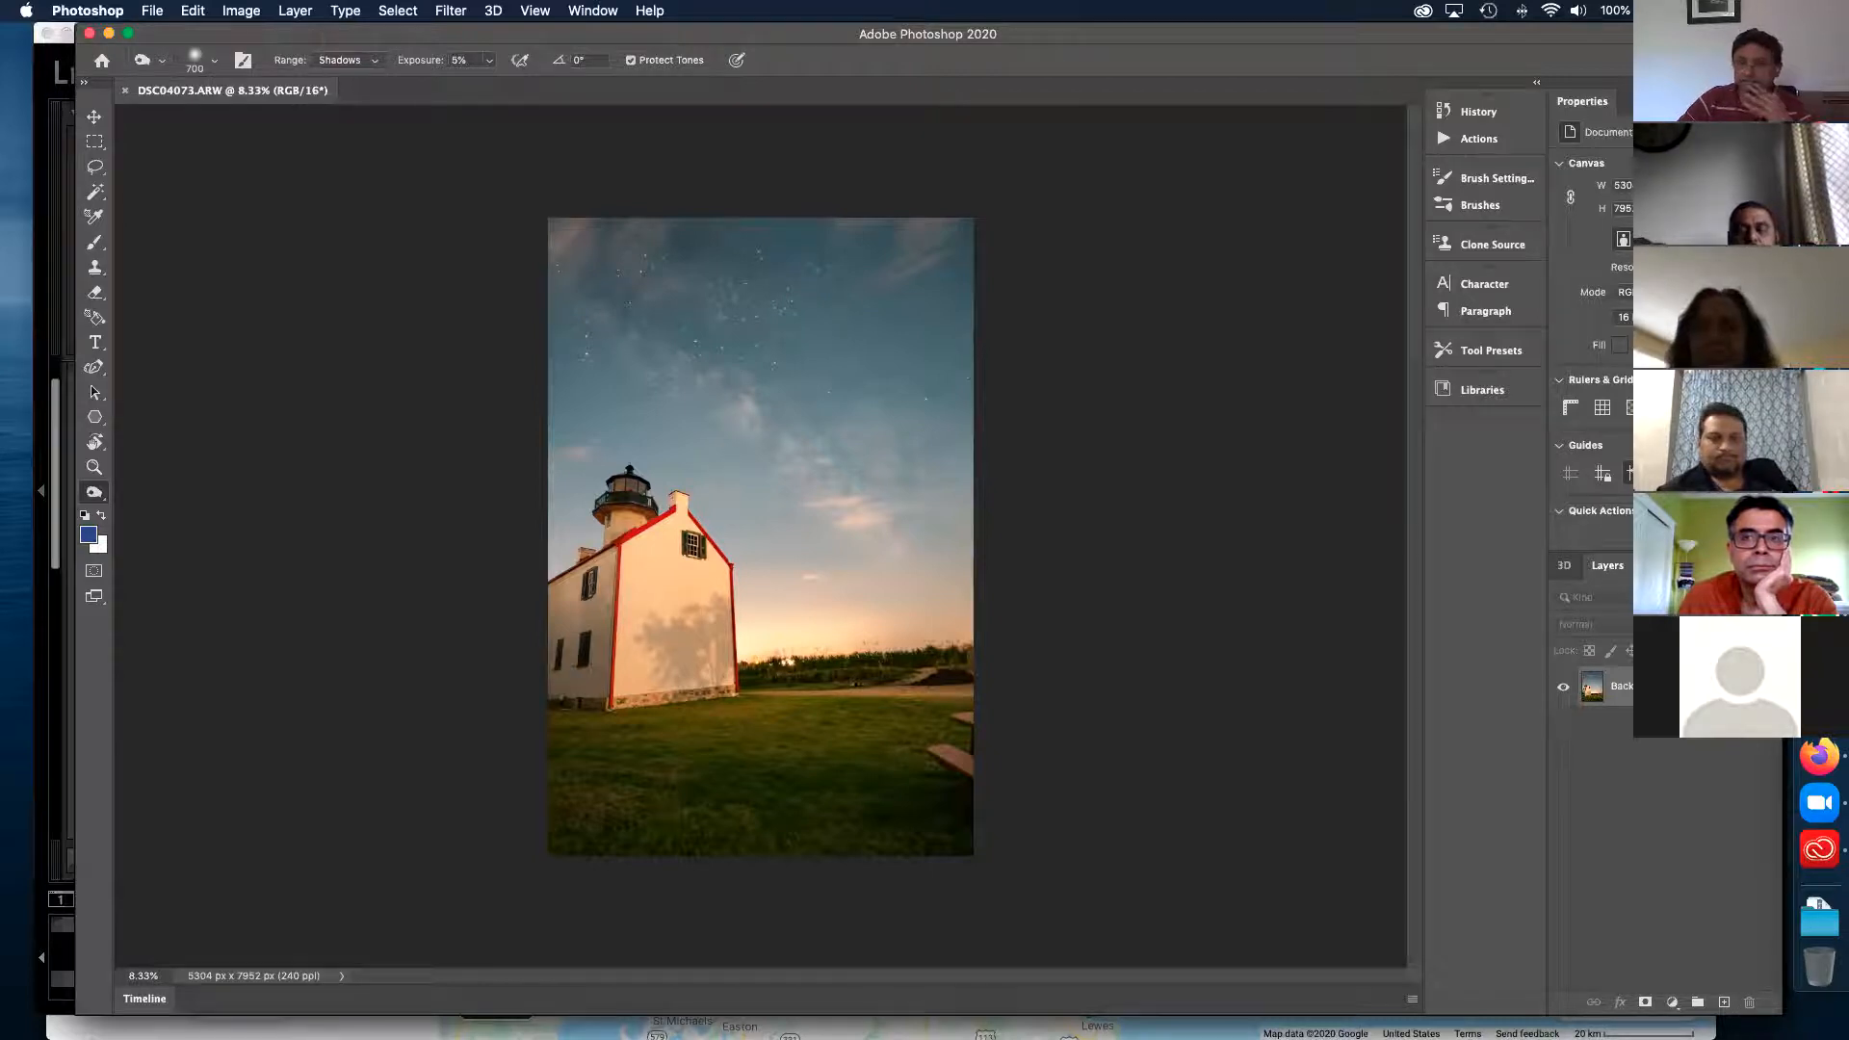
- Duplicate the background layer and clip a Curves adjustment layer to the copy to darken the image and add contrast
key(super+j)
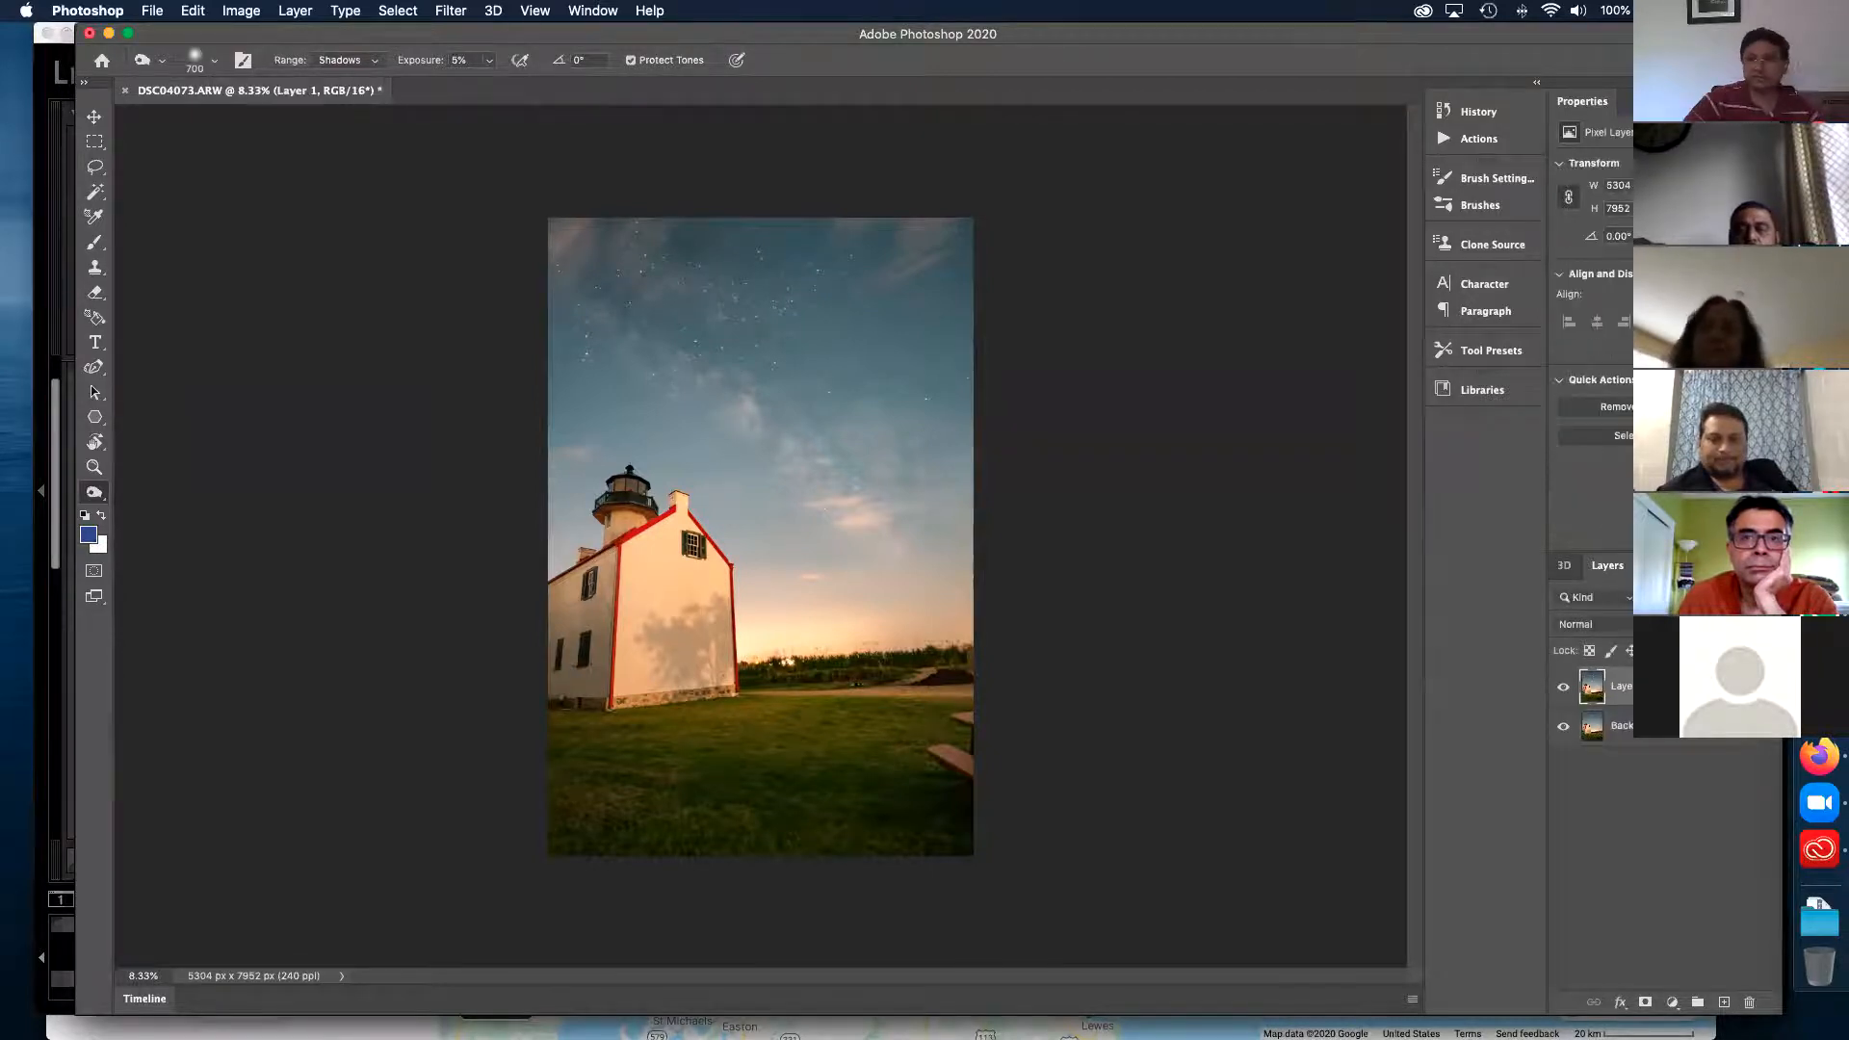
click(1671, 1004)
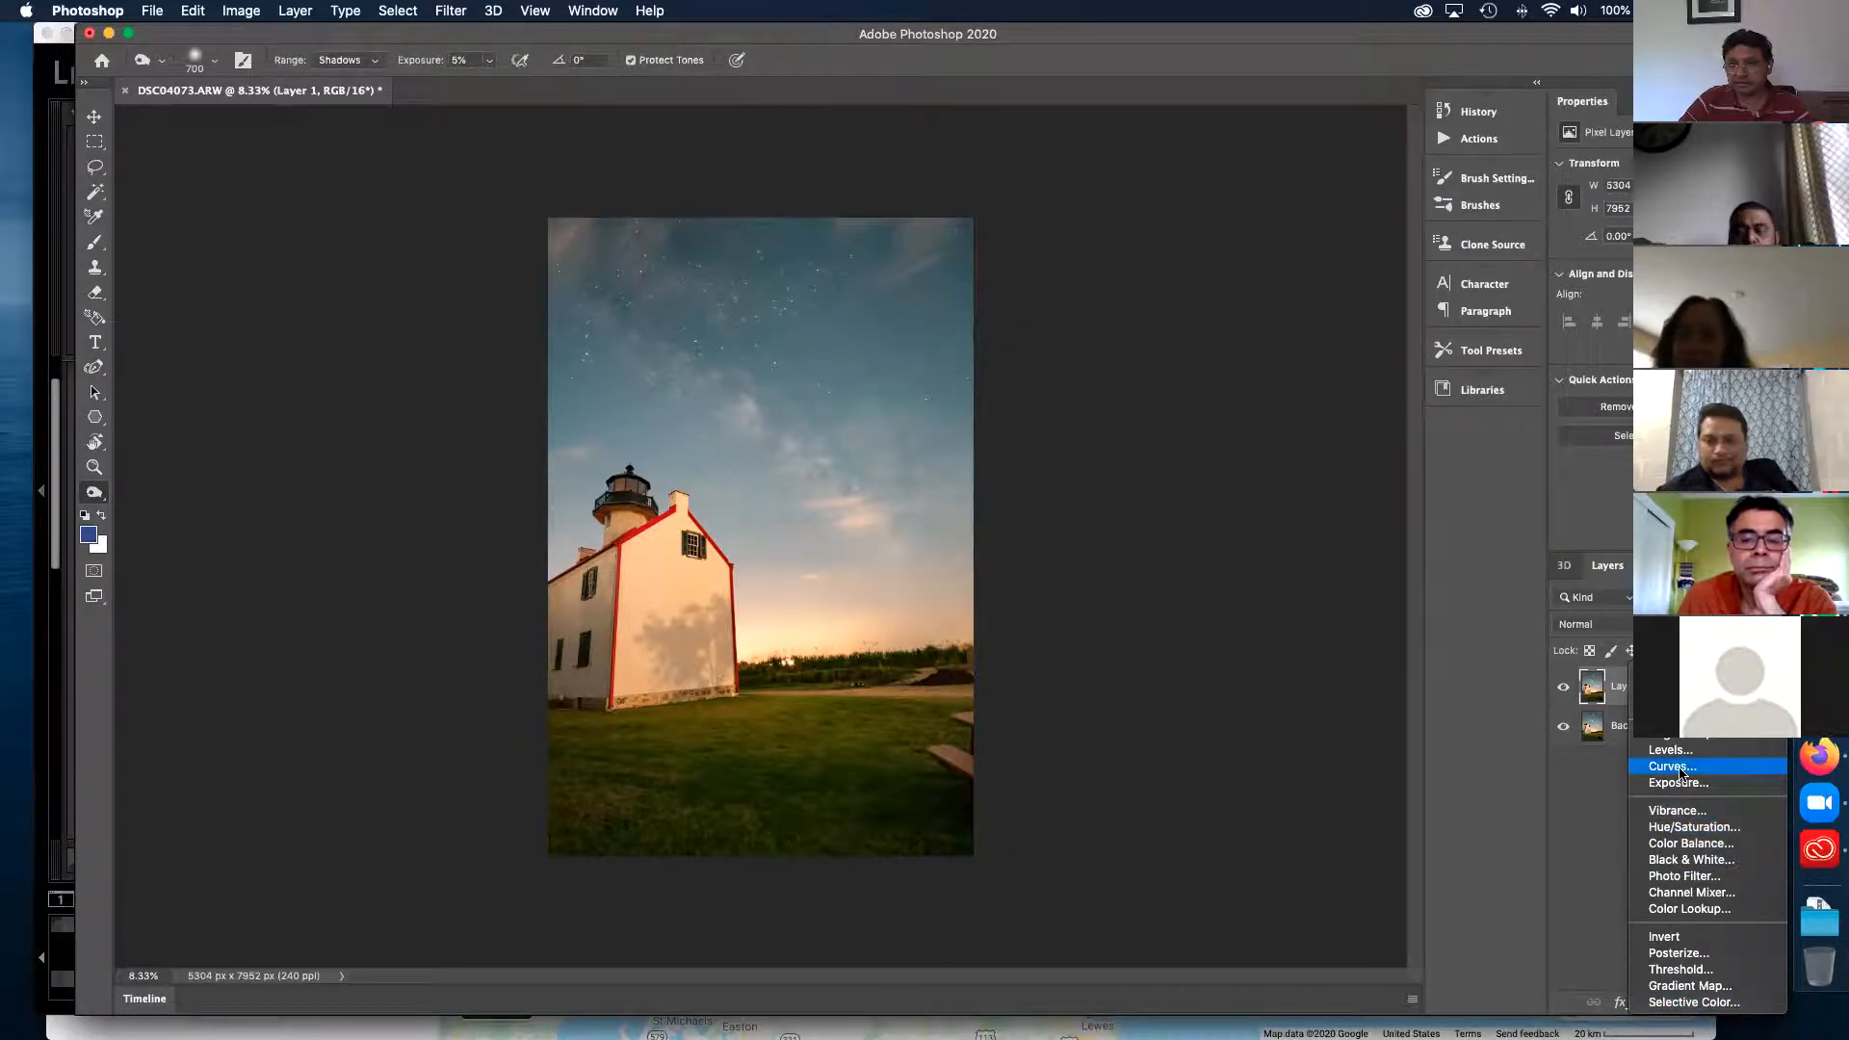
click(1681, 768)
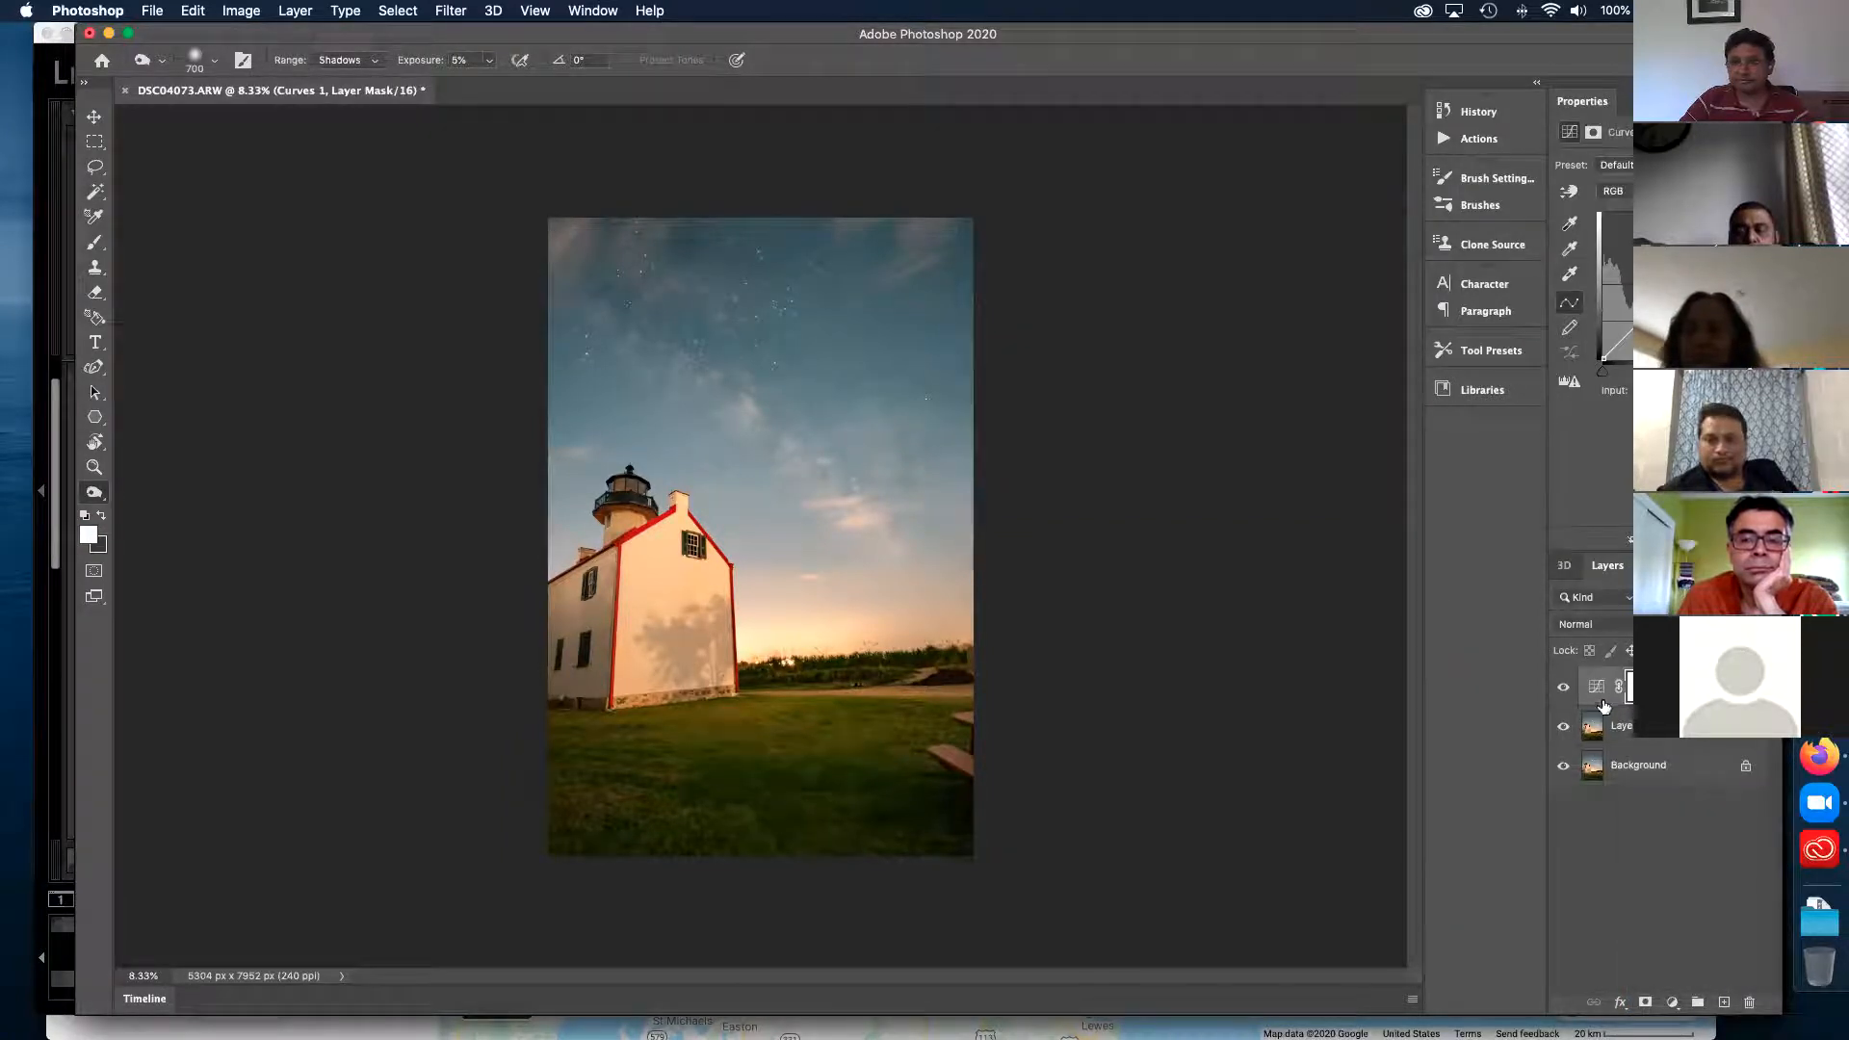
drag(1610, 703, 1614, 696)
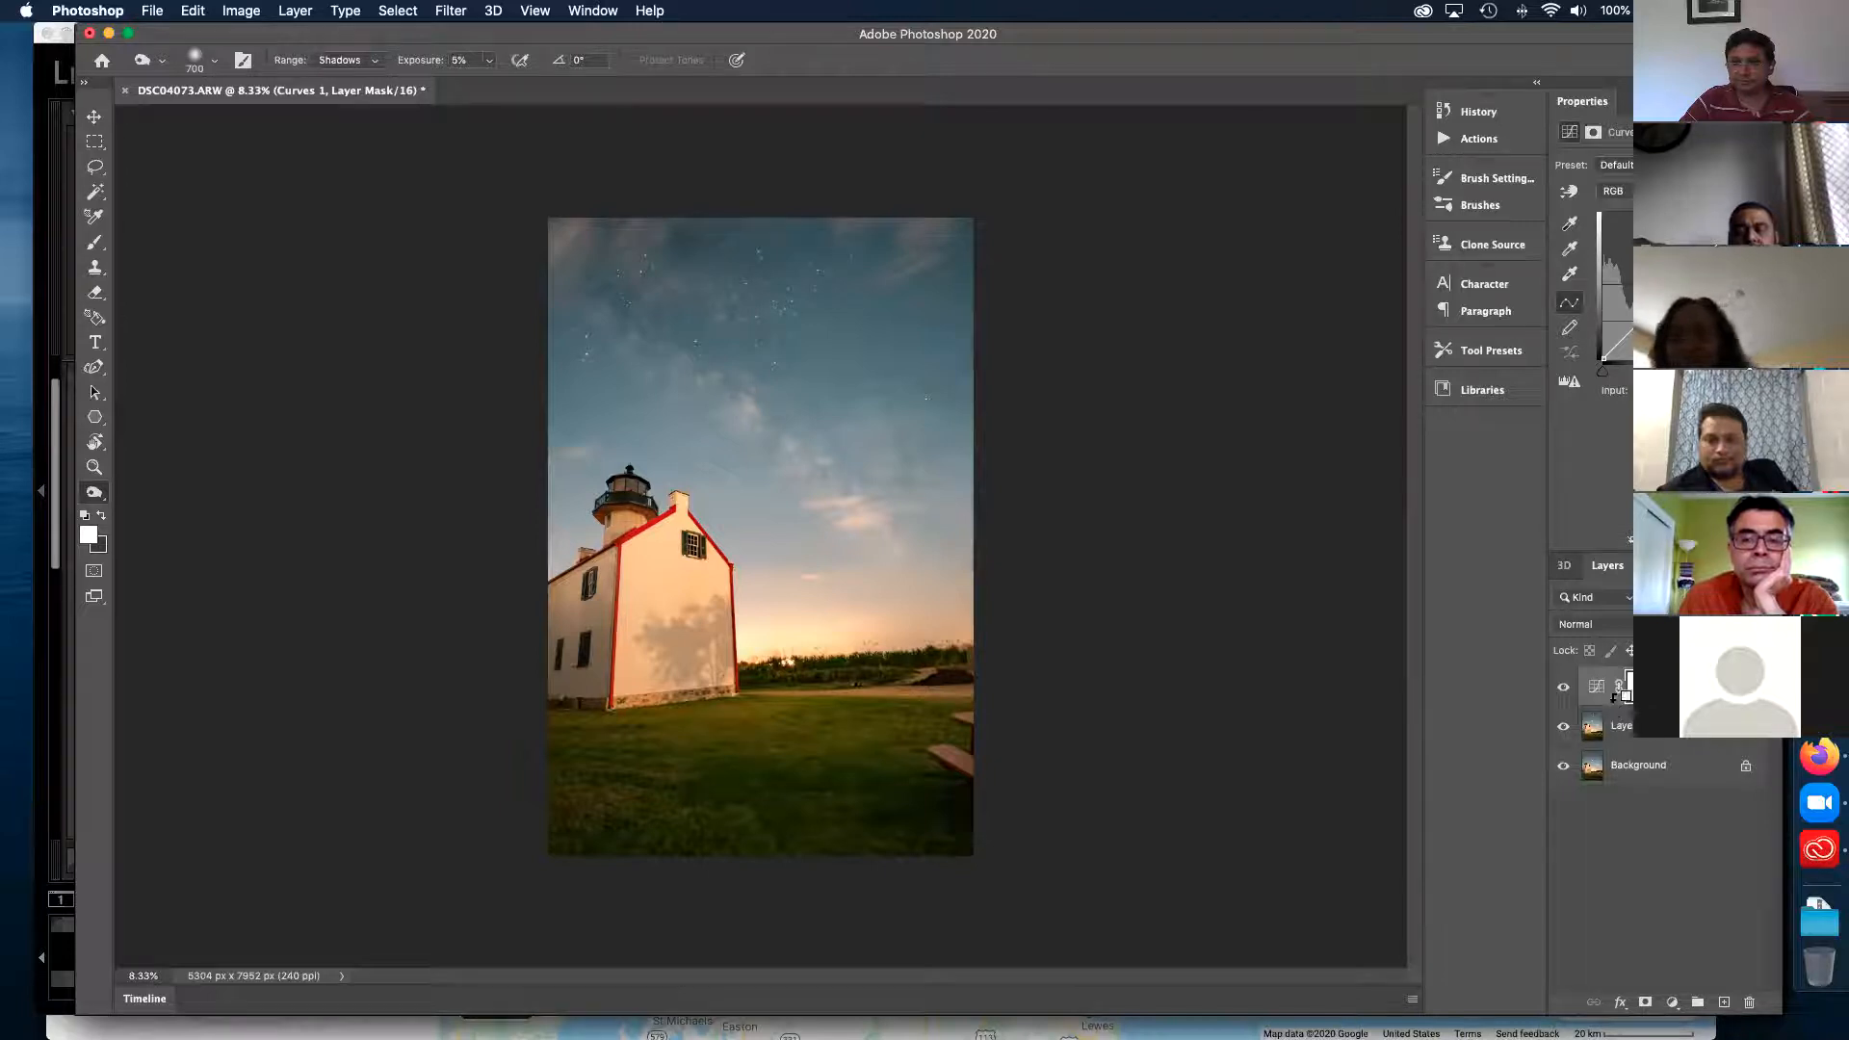
alt+click(1614, 695)
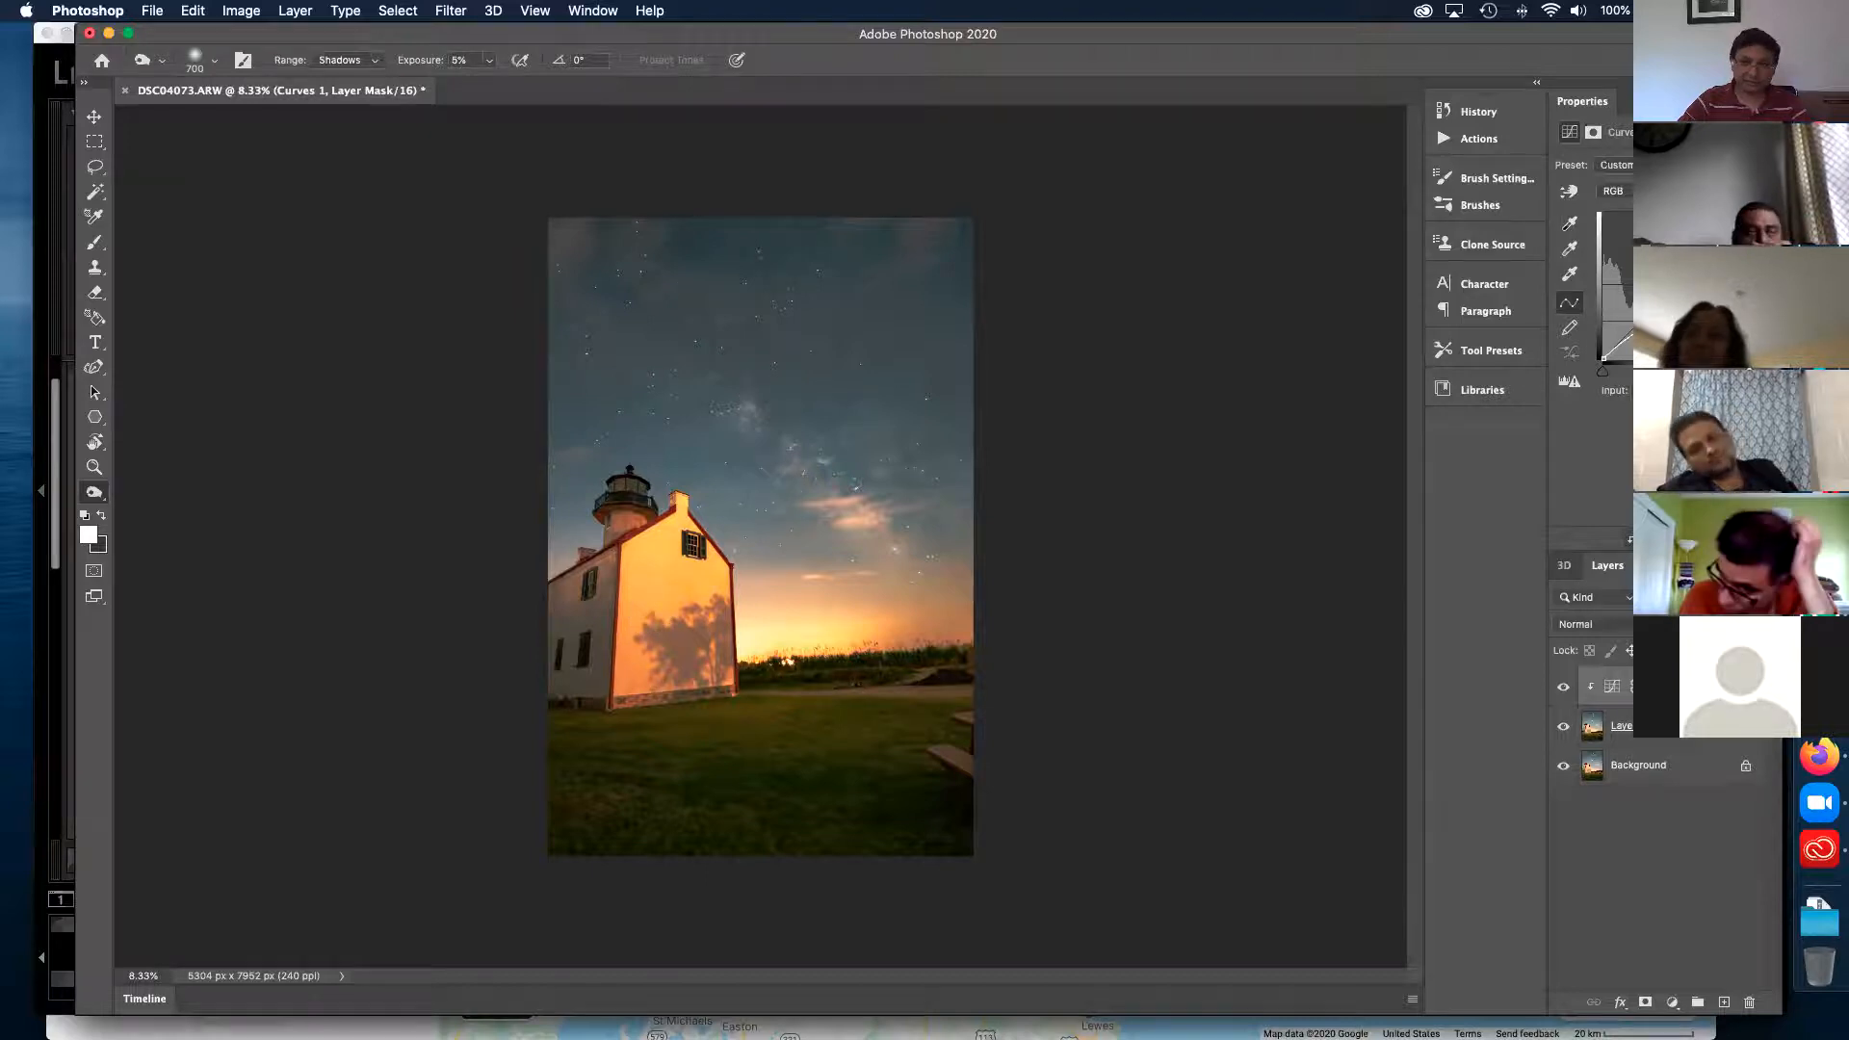
- Erase the Curves layer mask over the lighthouse building and the grass with a large soft eraser at 100% opacity
key(e)
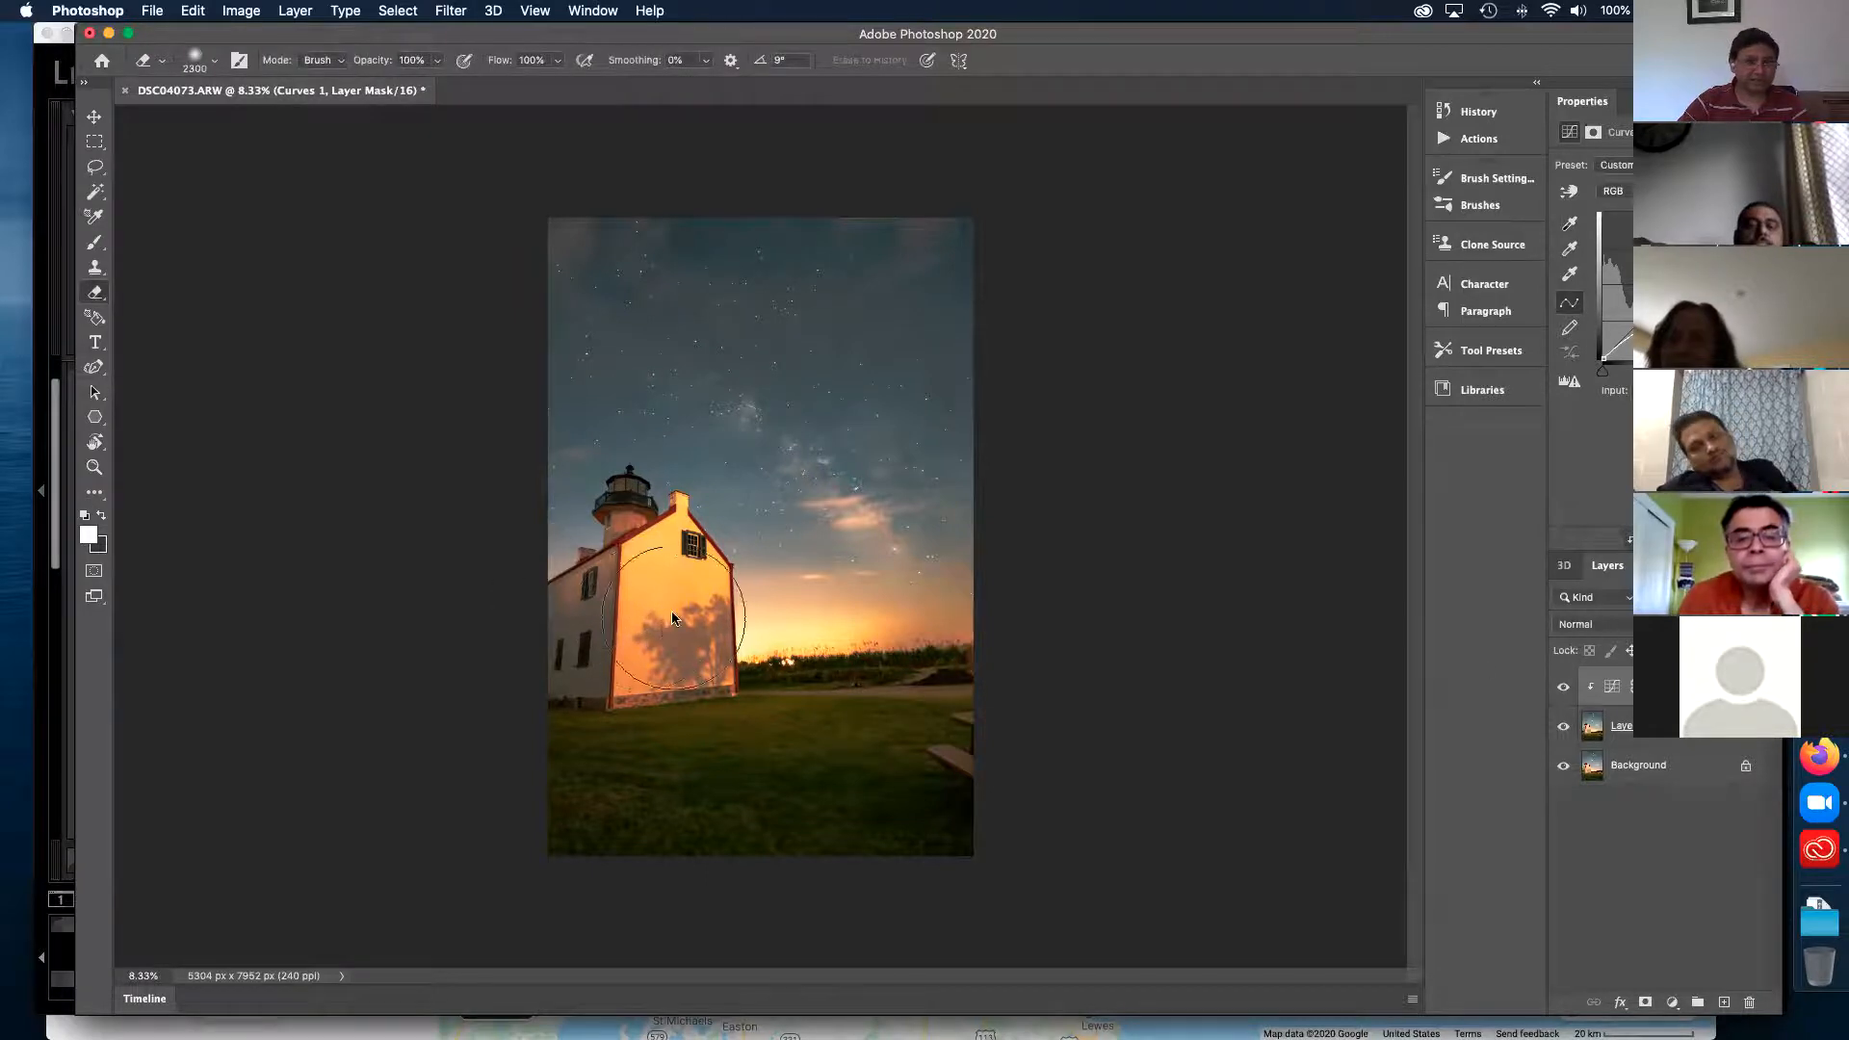
drag(673, 618, 742, 598)
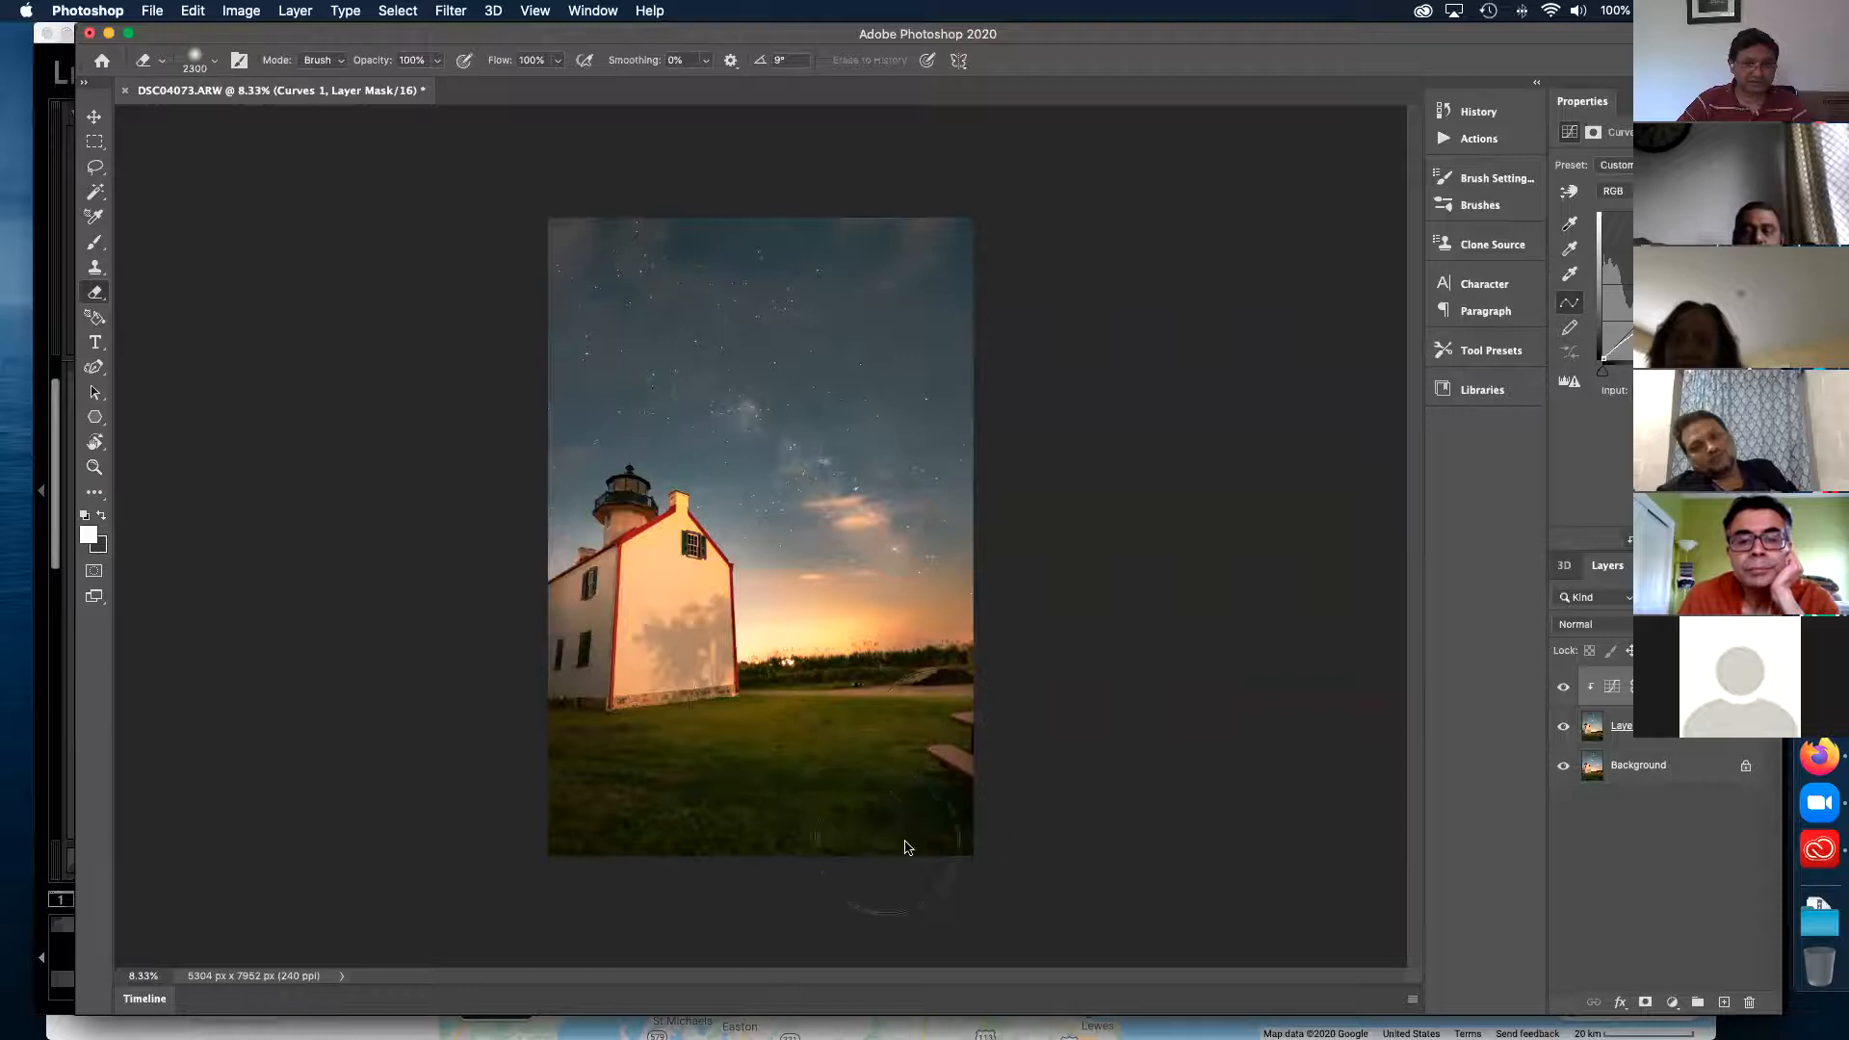
mouse_move(702, 628)
mouse_down()
mouse_move(829, 674)
mouse_move(951, 828)
mouse_up()
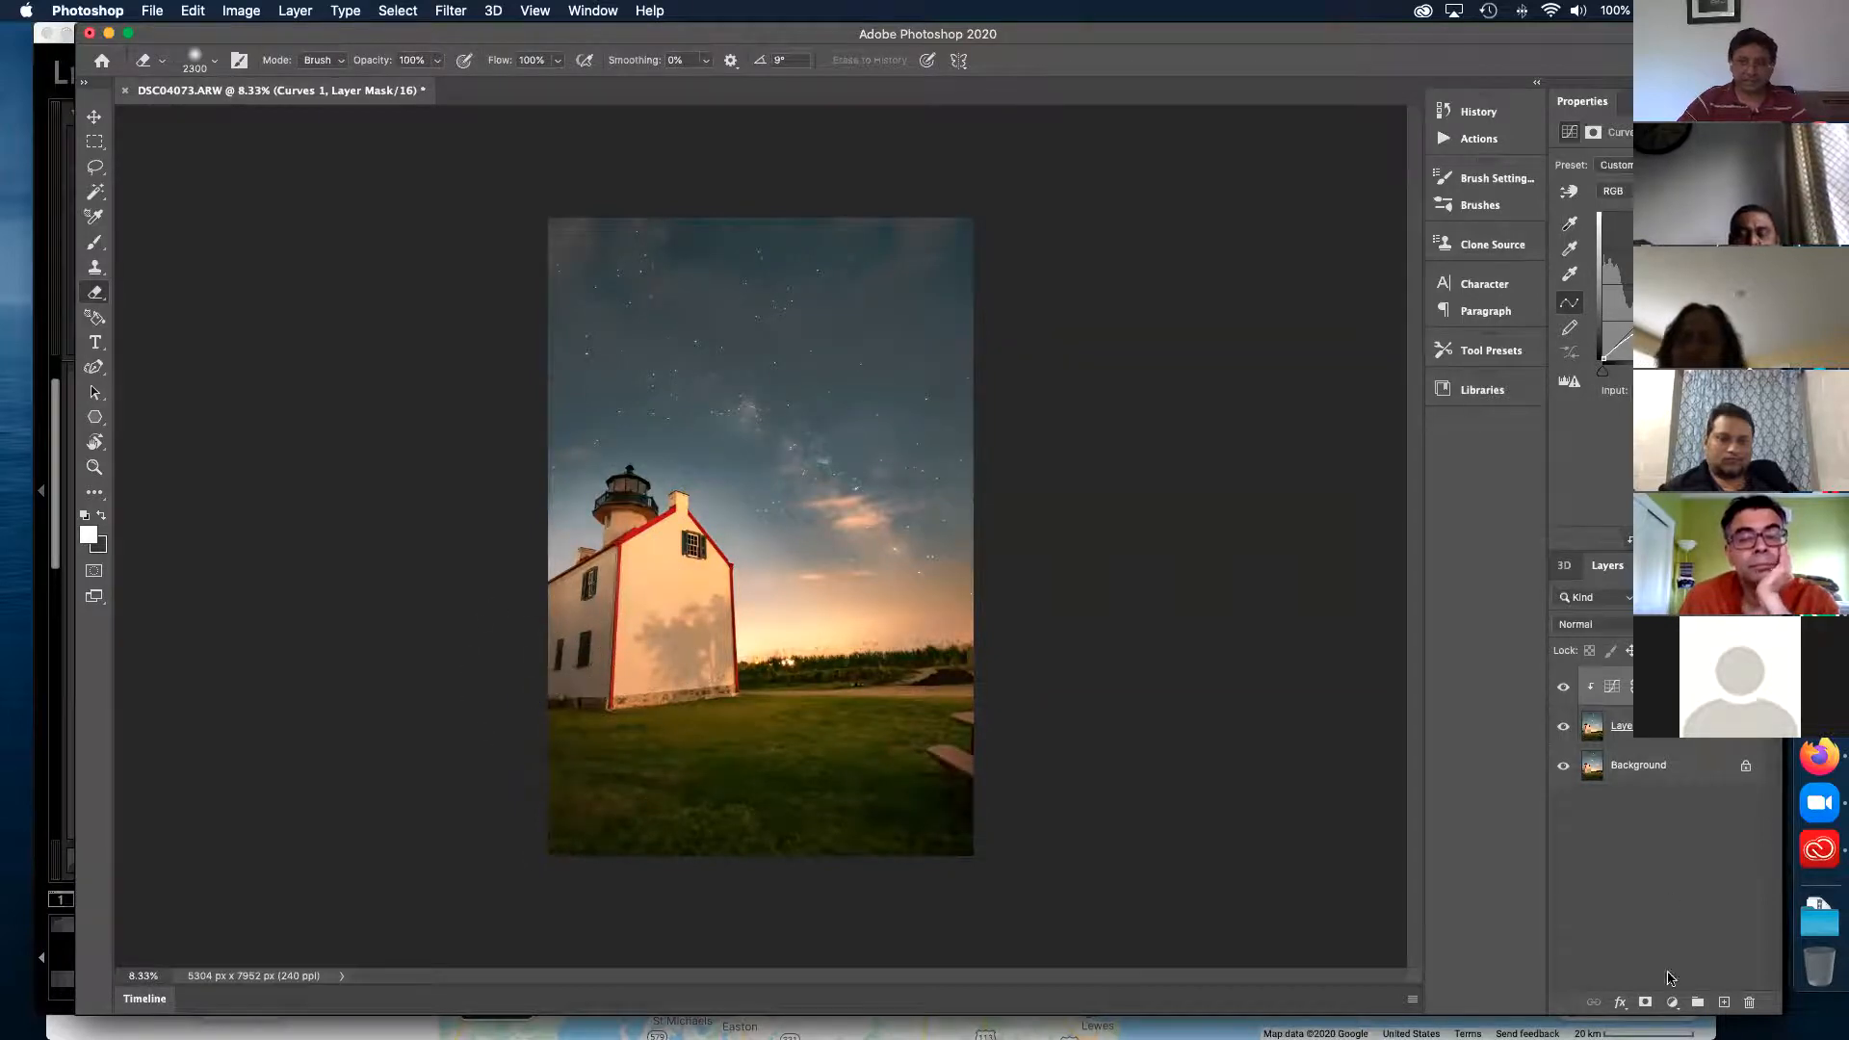
- Add a Hue/Saturation adjustment layer directly above Layer 1 to adjust the photo's colors
click(1674, 1003)
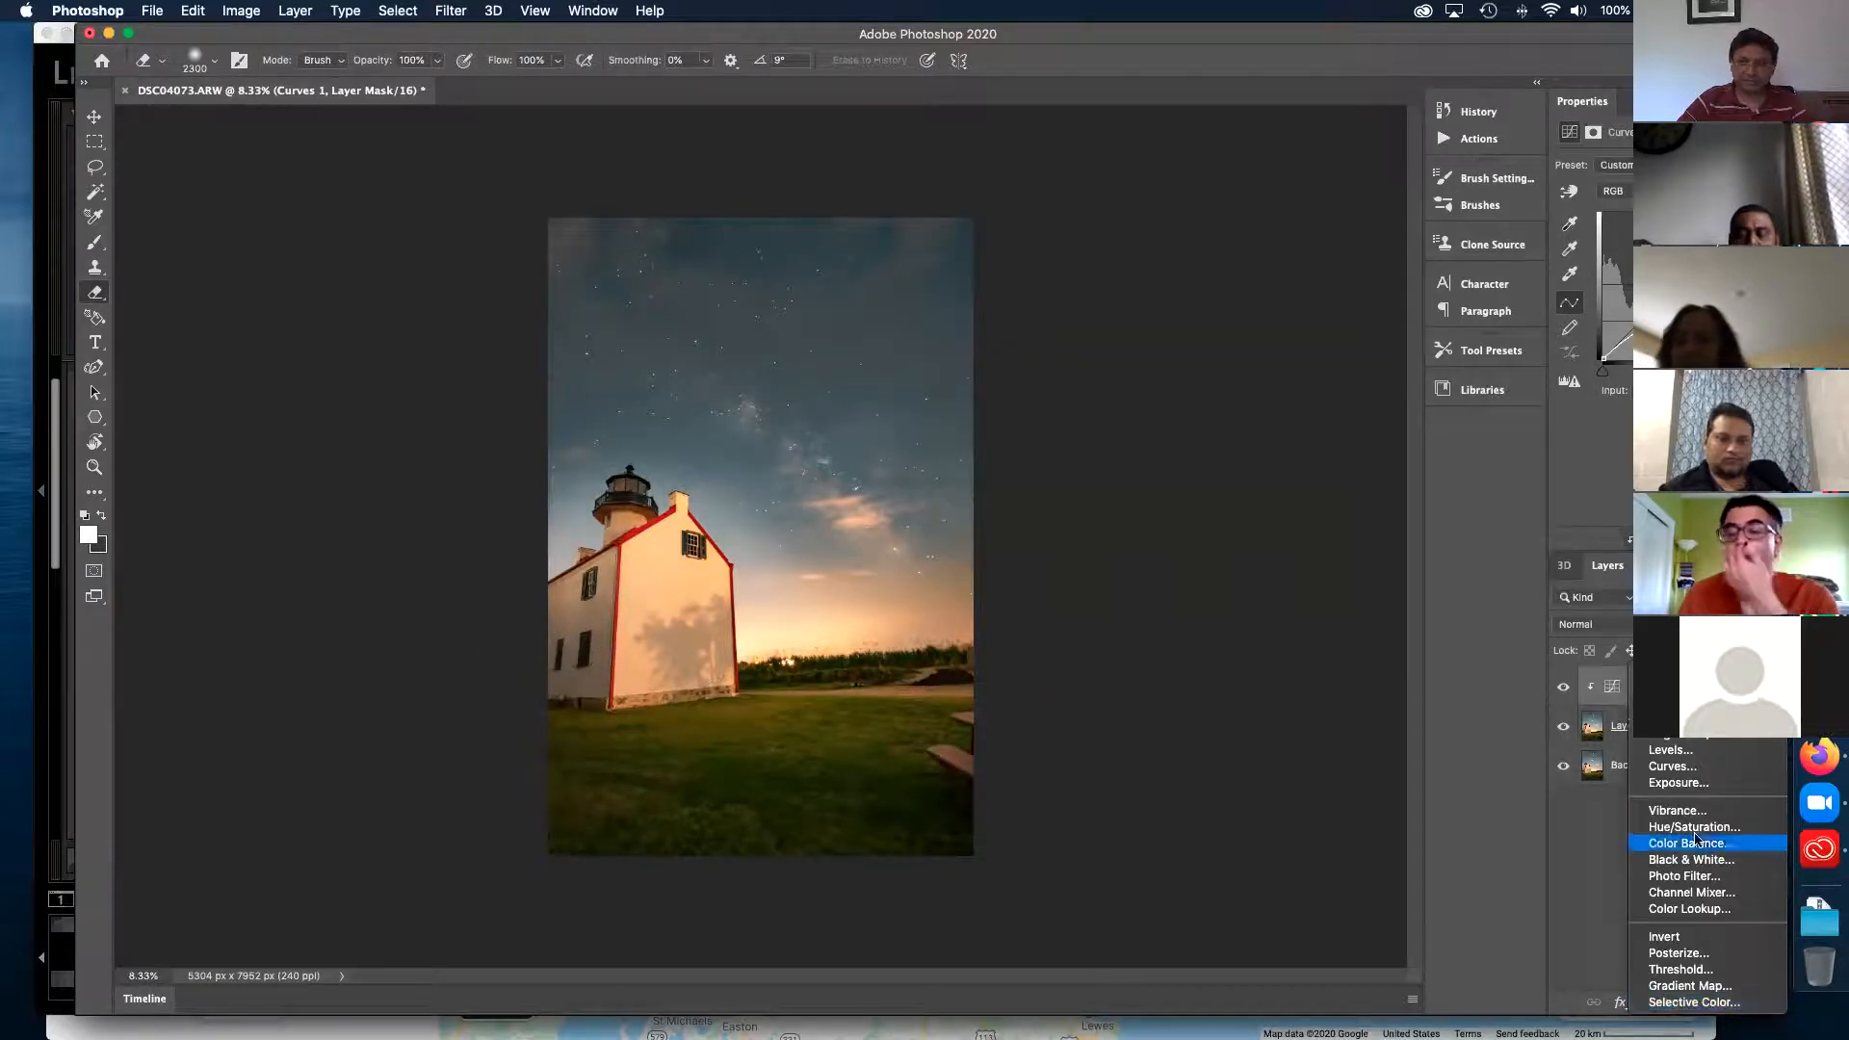
click(1596, 715)
click(1597, 723)
click(1674, 1003)
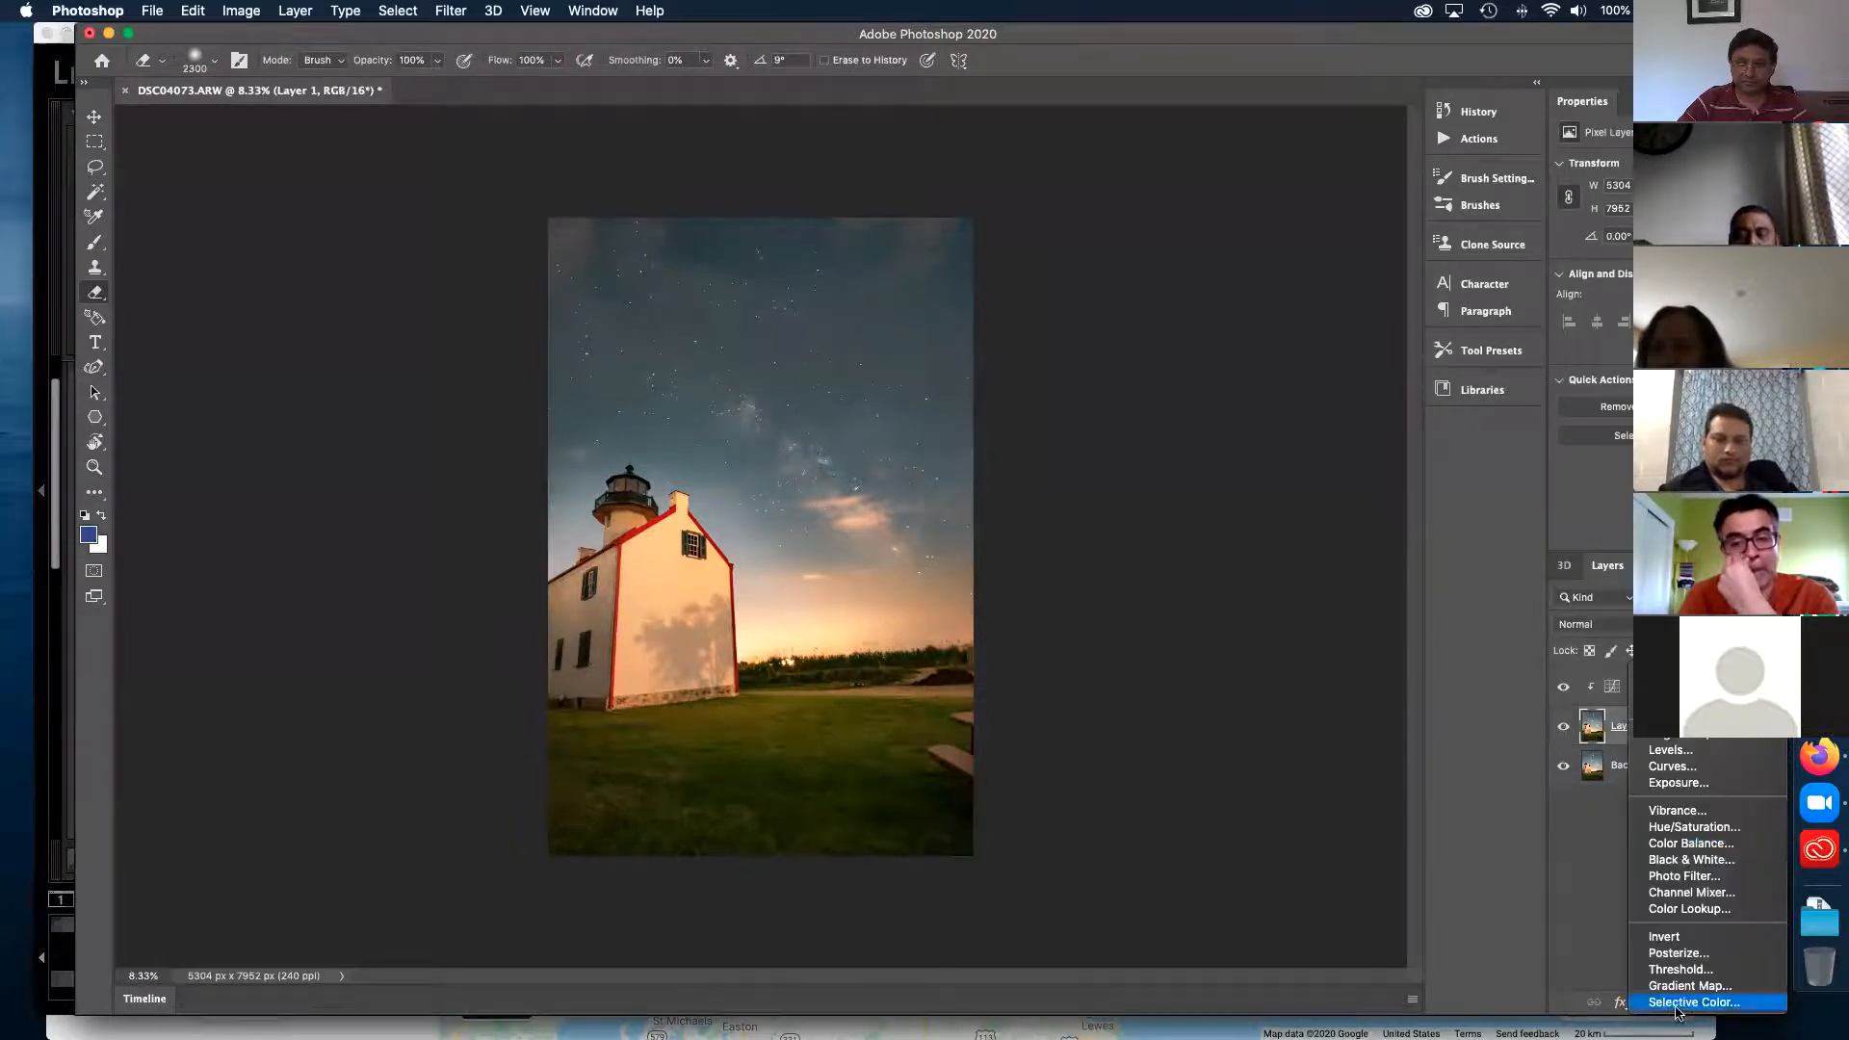
click(1694, 827)
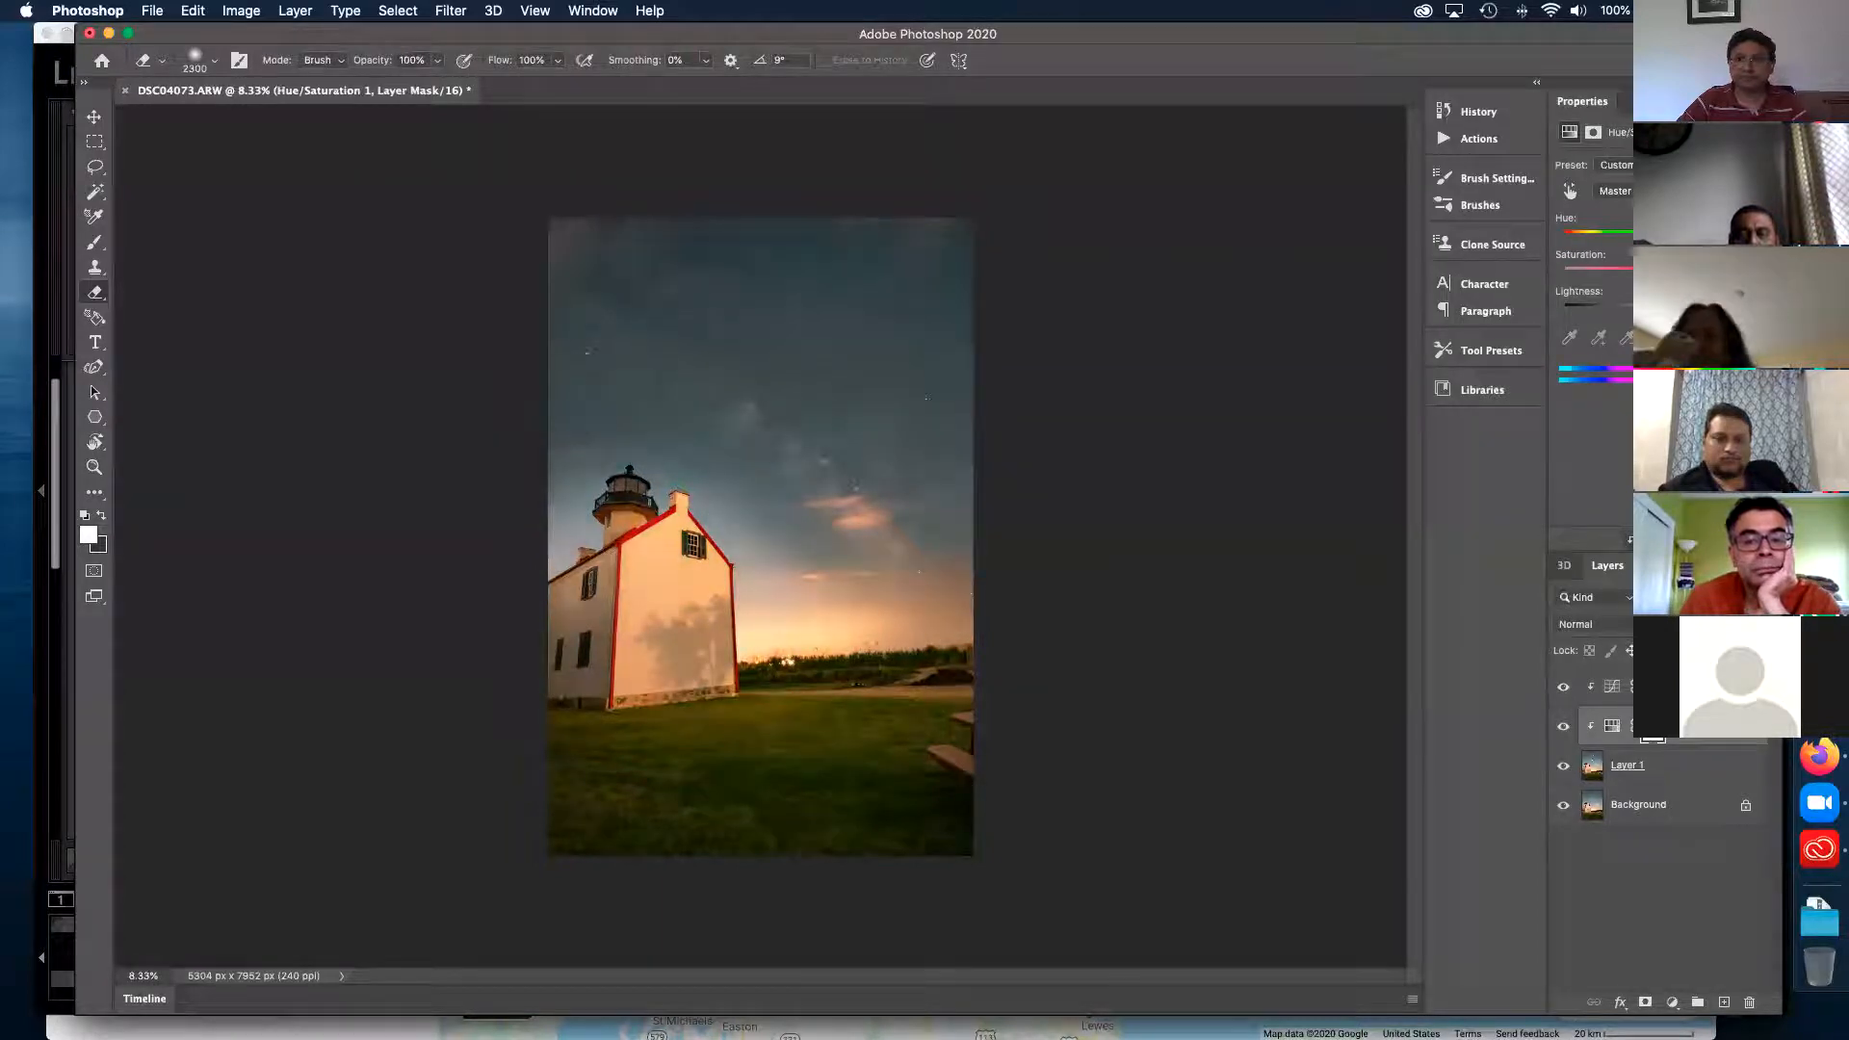
- Erase the Hue/Saturation layer mask over the building and the foreground grass
click(1700, 746)
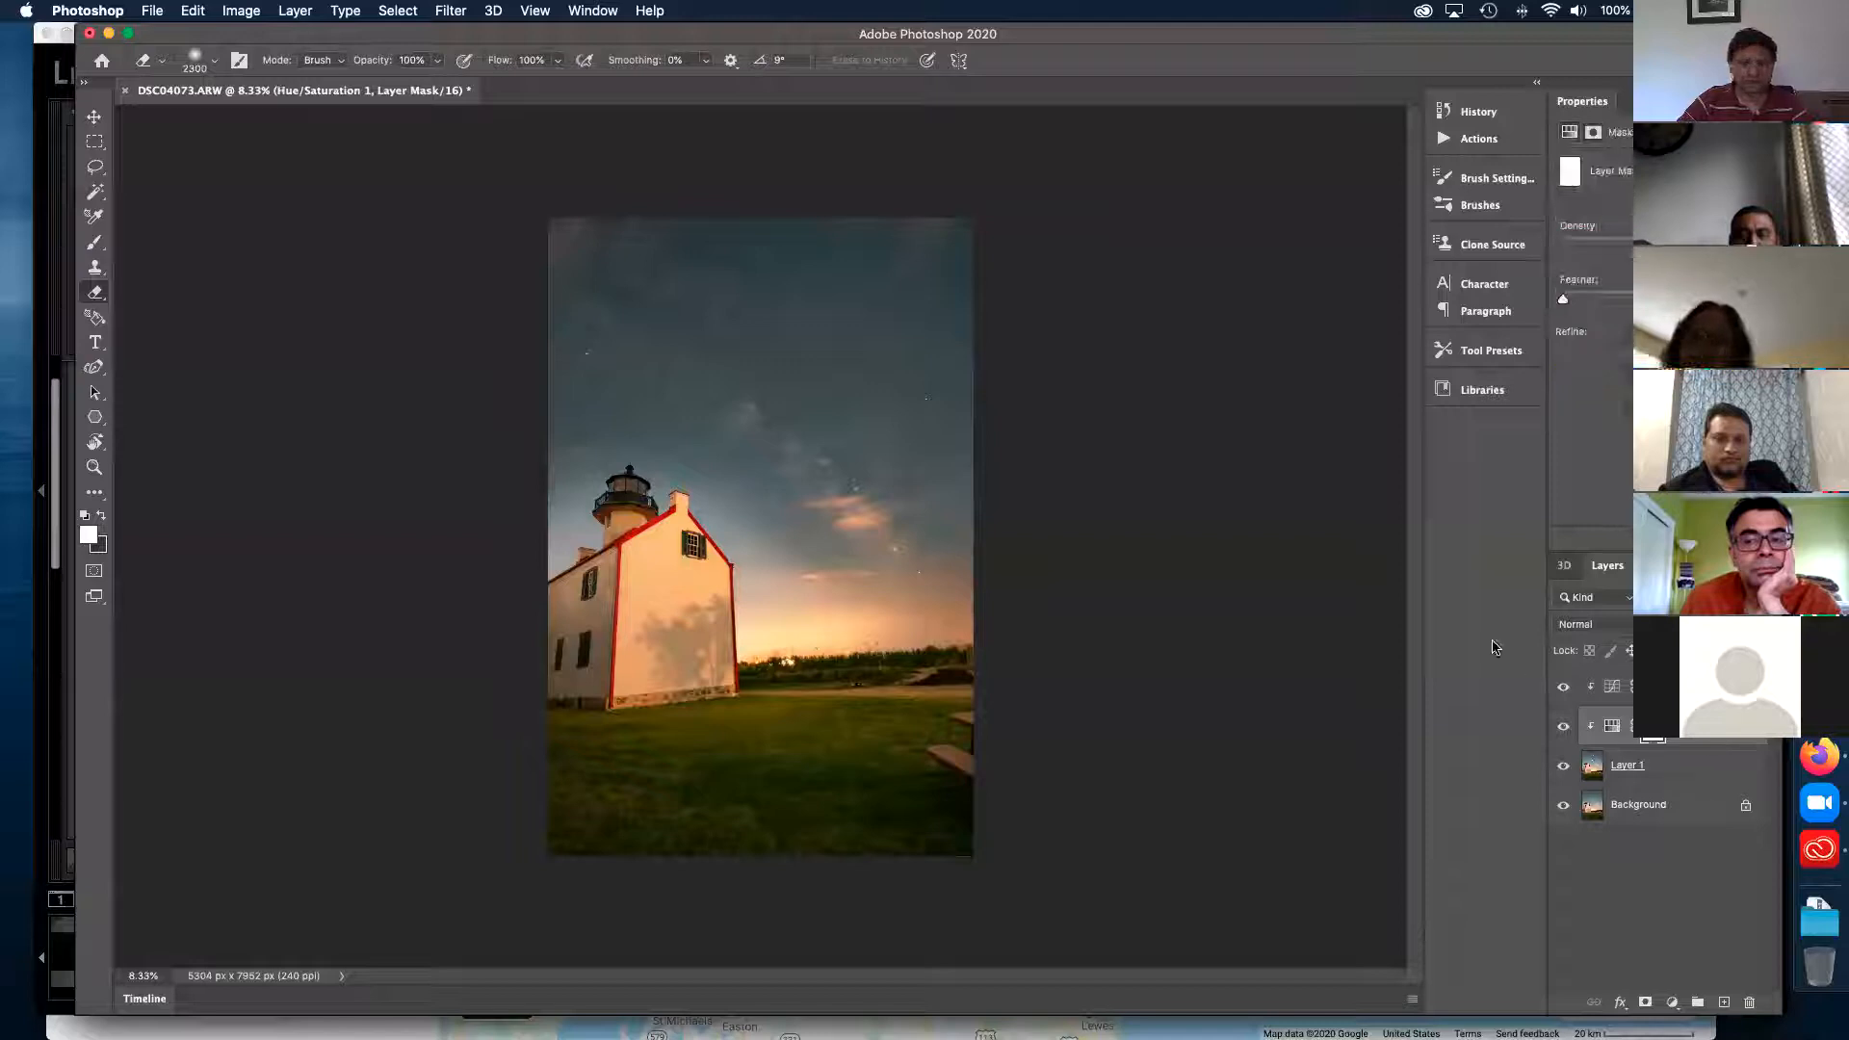
mouse_move(672, 619)
mouse_down()
mouse_move(680, 574)
mouse_move(646, 616)
mouse_move(675, 679)
mouse_up()
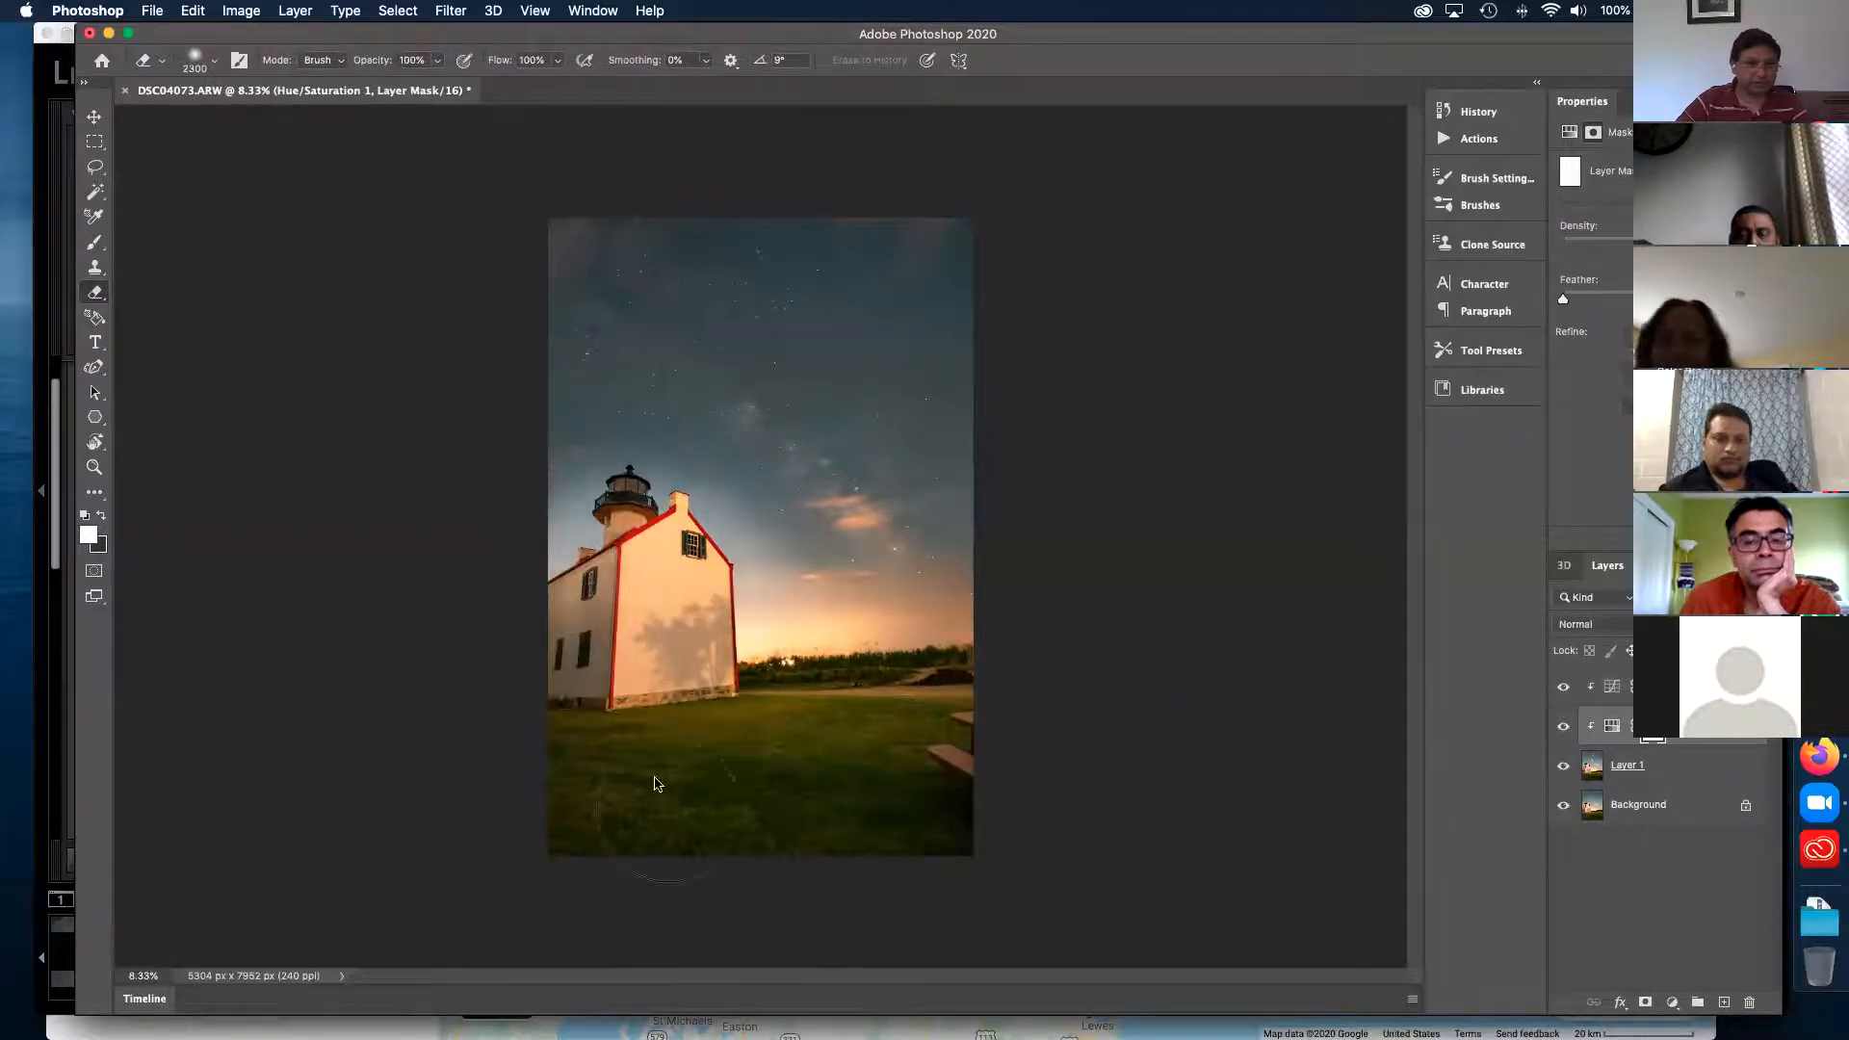
drag(564, 622, 679, 664)
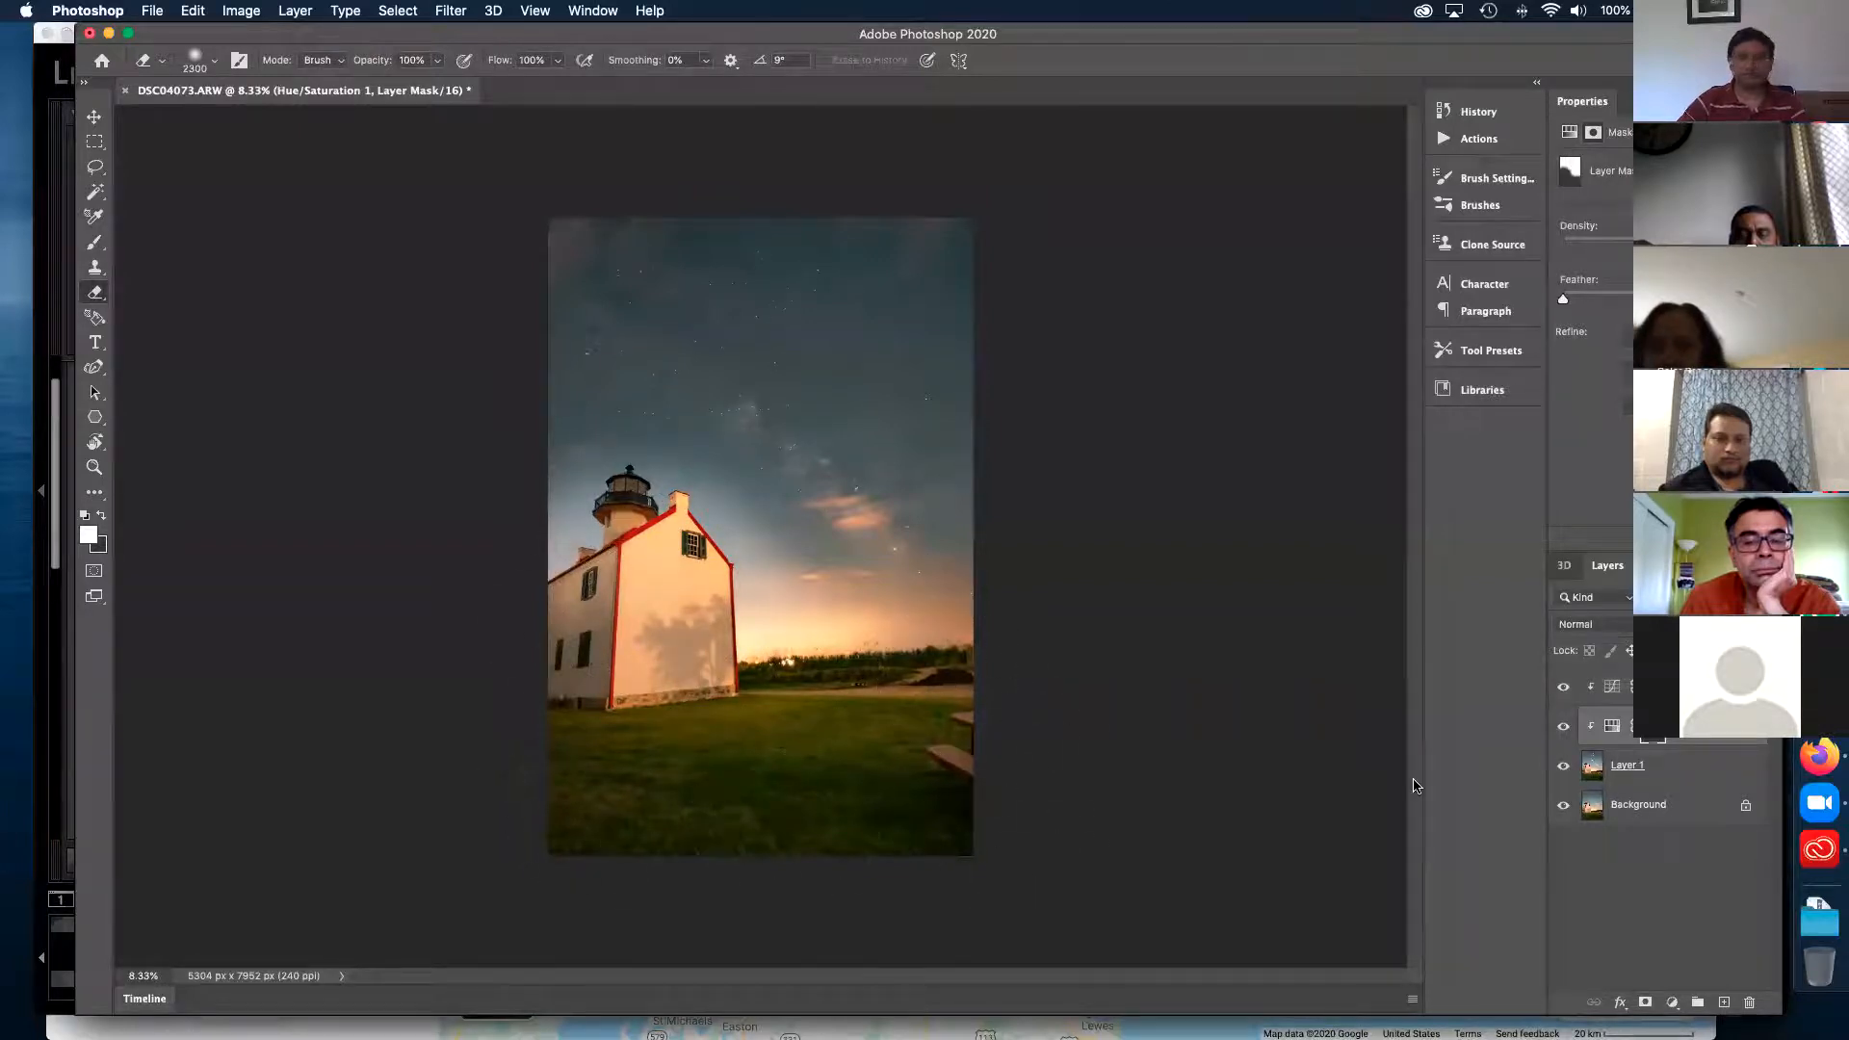
- Brighten the Milky Way and clouds on Layer 1 with the Dodge tool, range Highlights, exposure reduced to 3%
click(1667, 773)
click(94, 491)
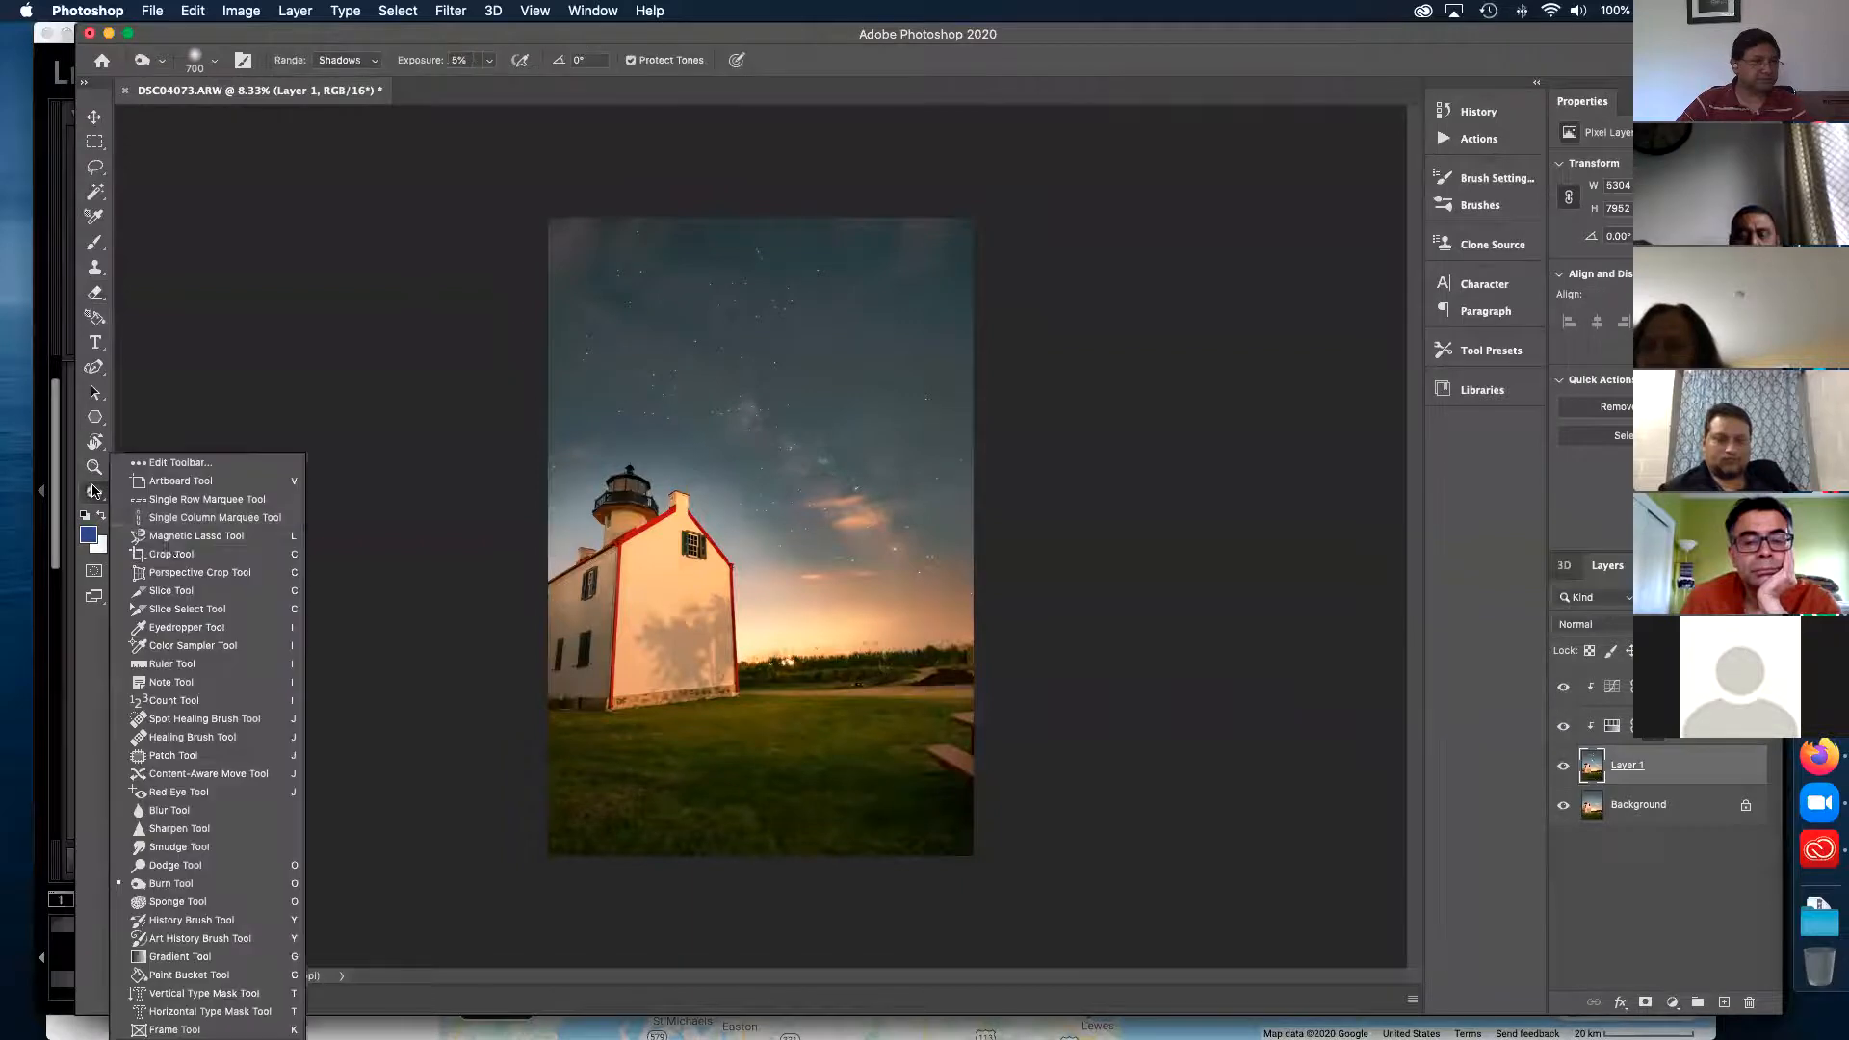
click(171, 867)
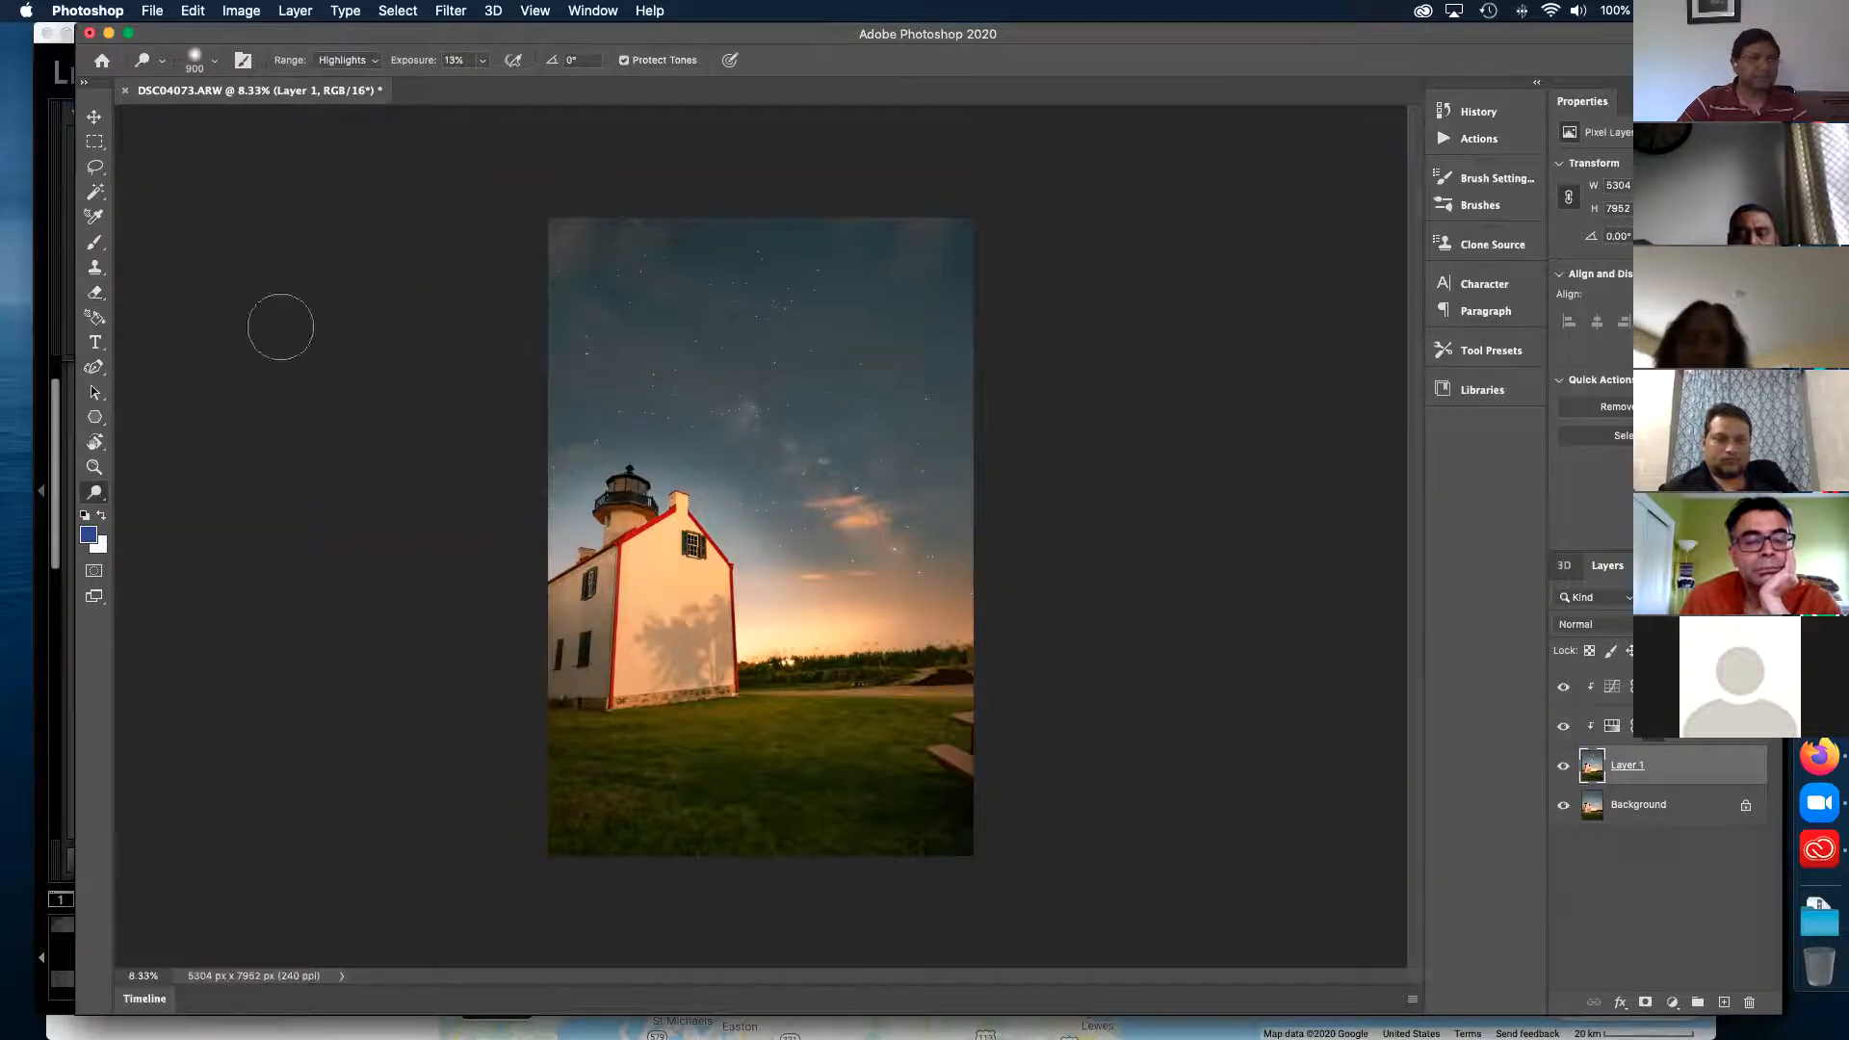
mouse_move(905, 565)
mouse_down()
mouse_move(871, 486)
mouse_move(891, 453)
mouse_up()
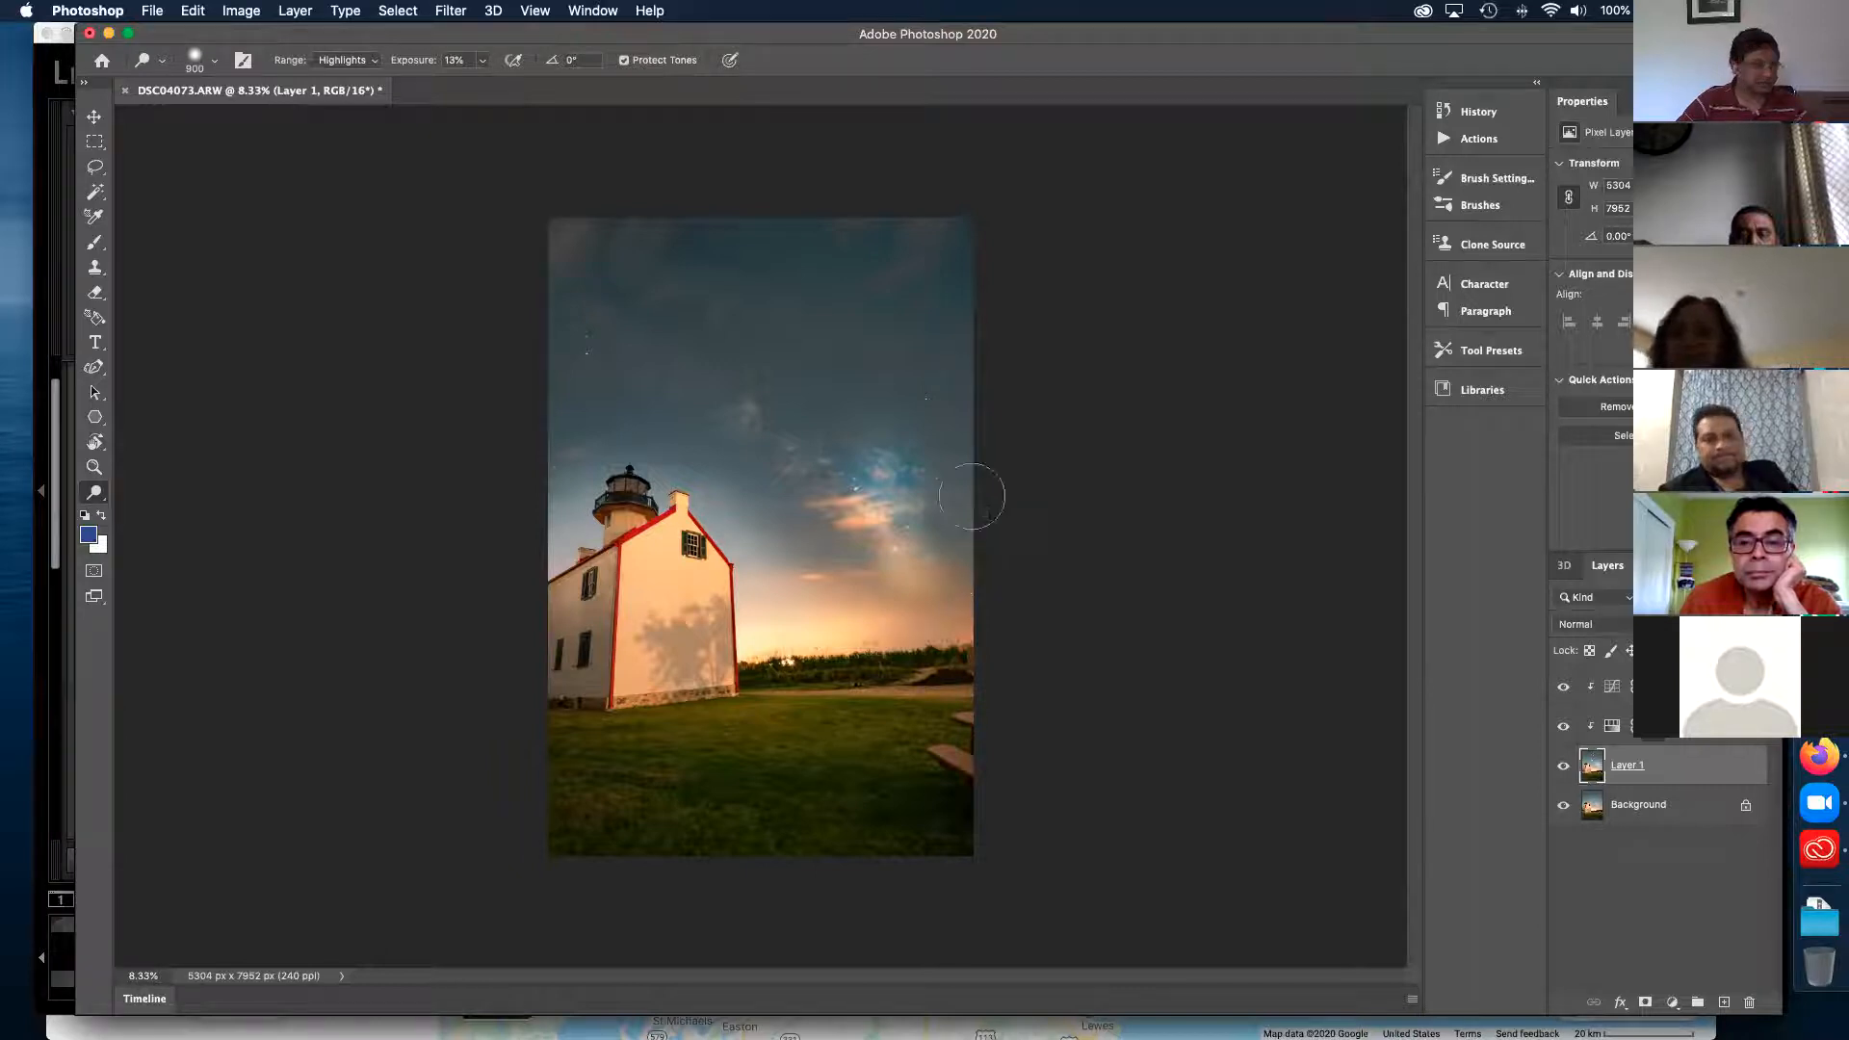
key(super+z)
click(483, 61)
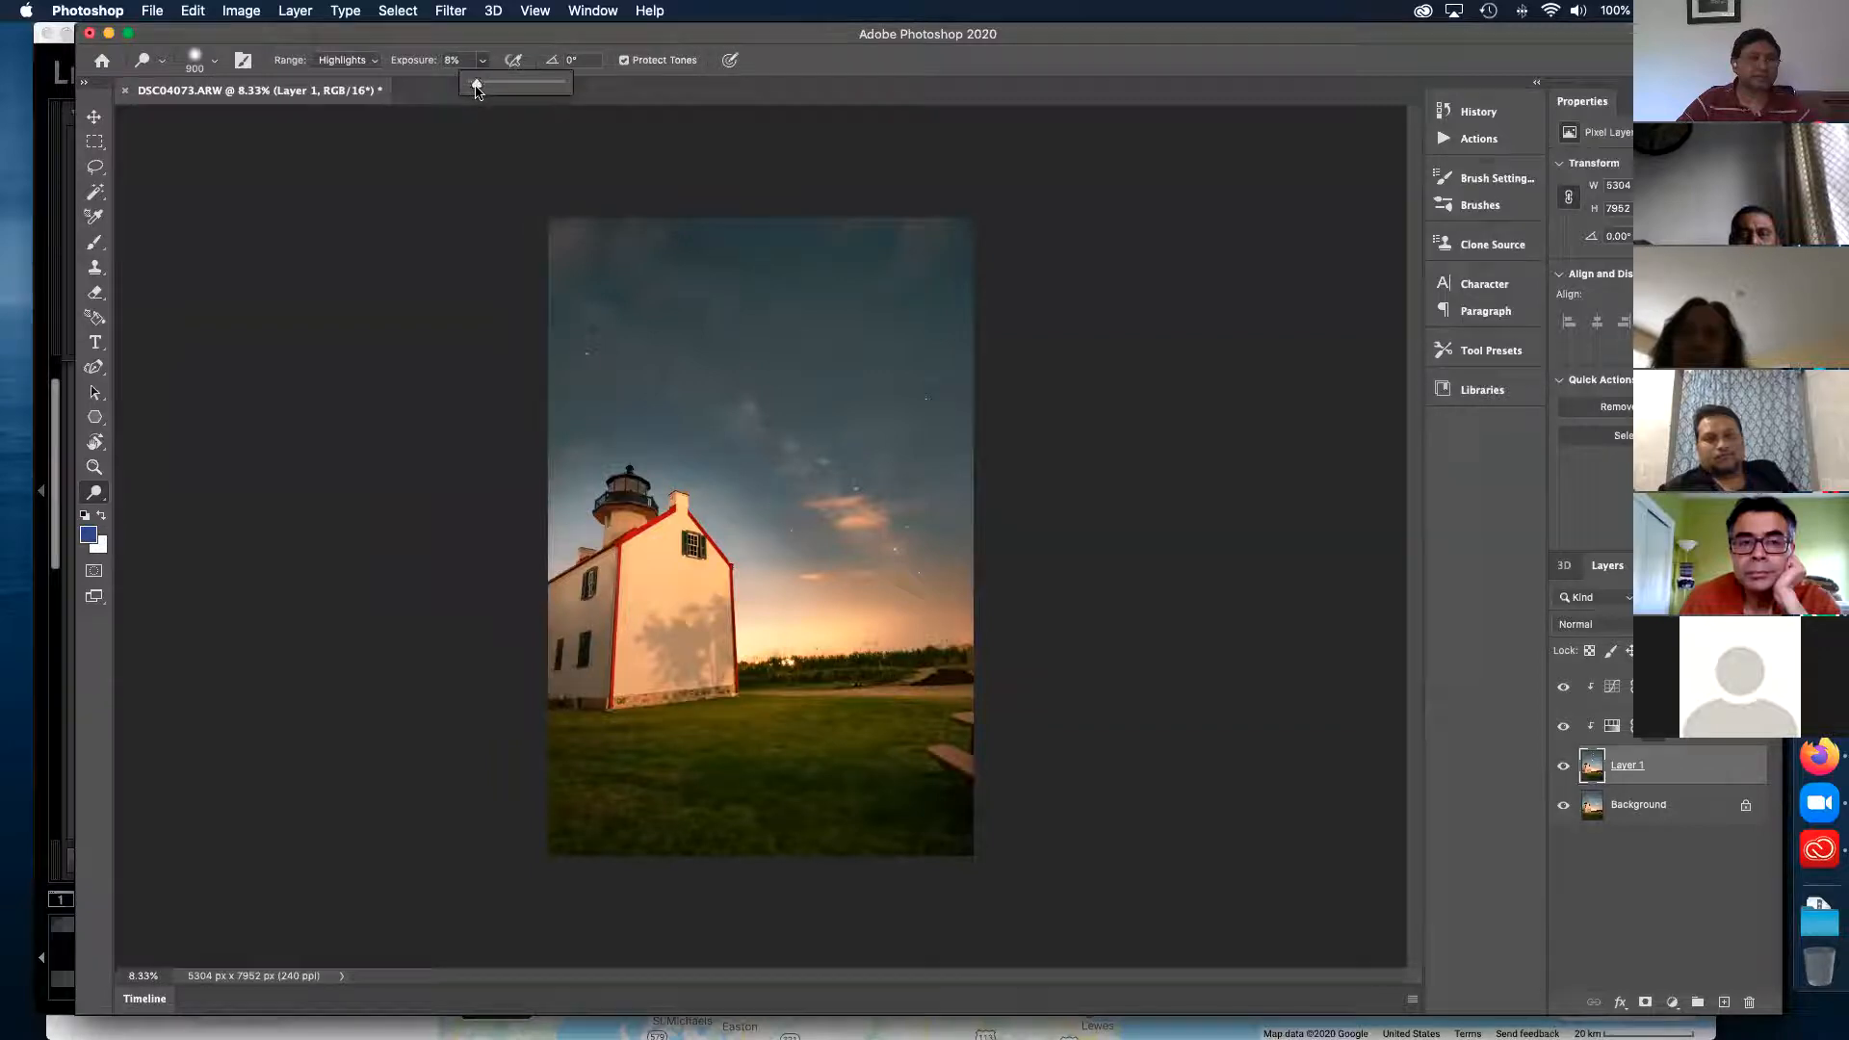
drag(474, 91, 472, 91)
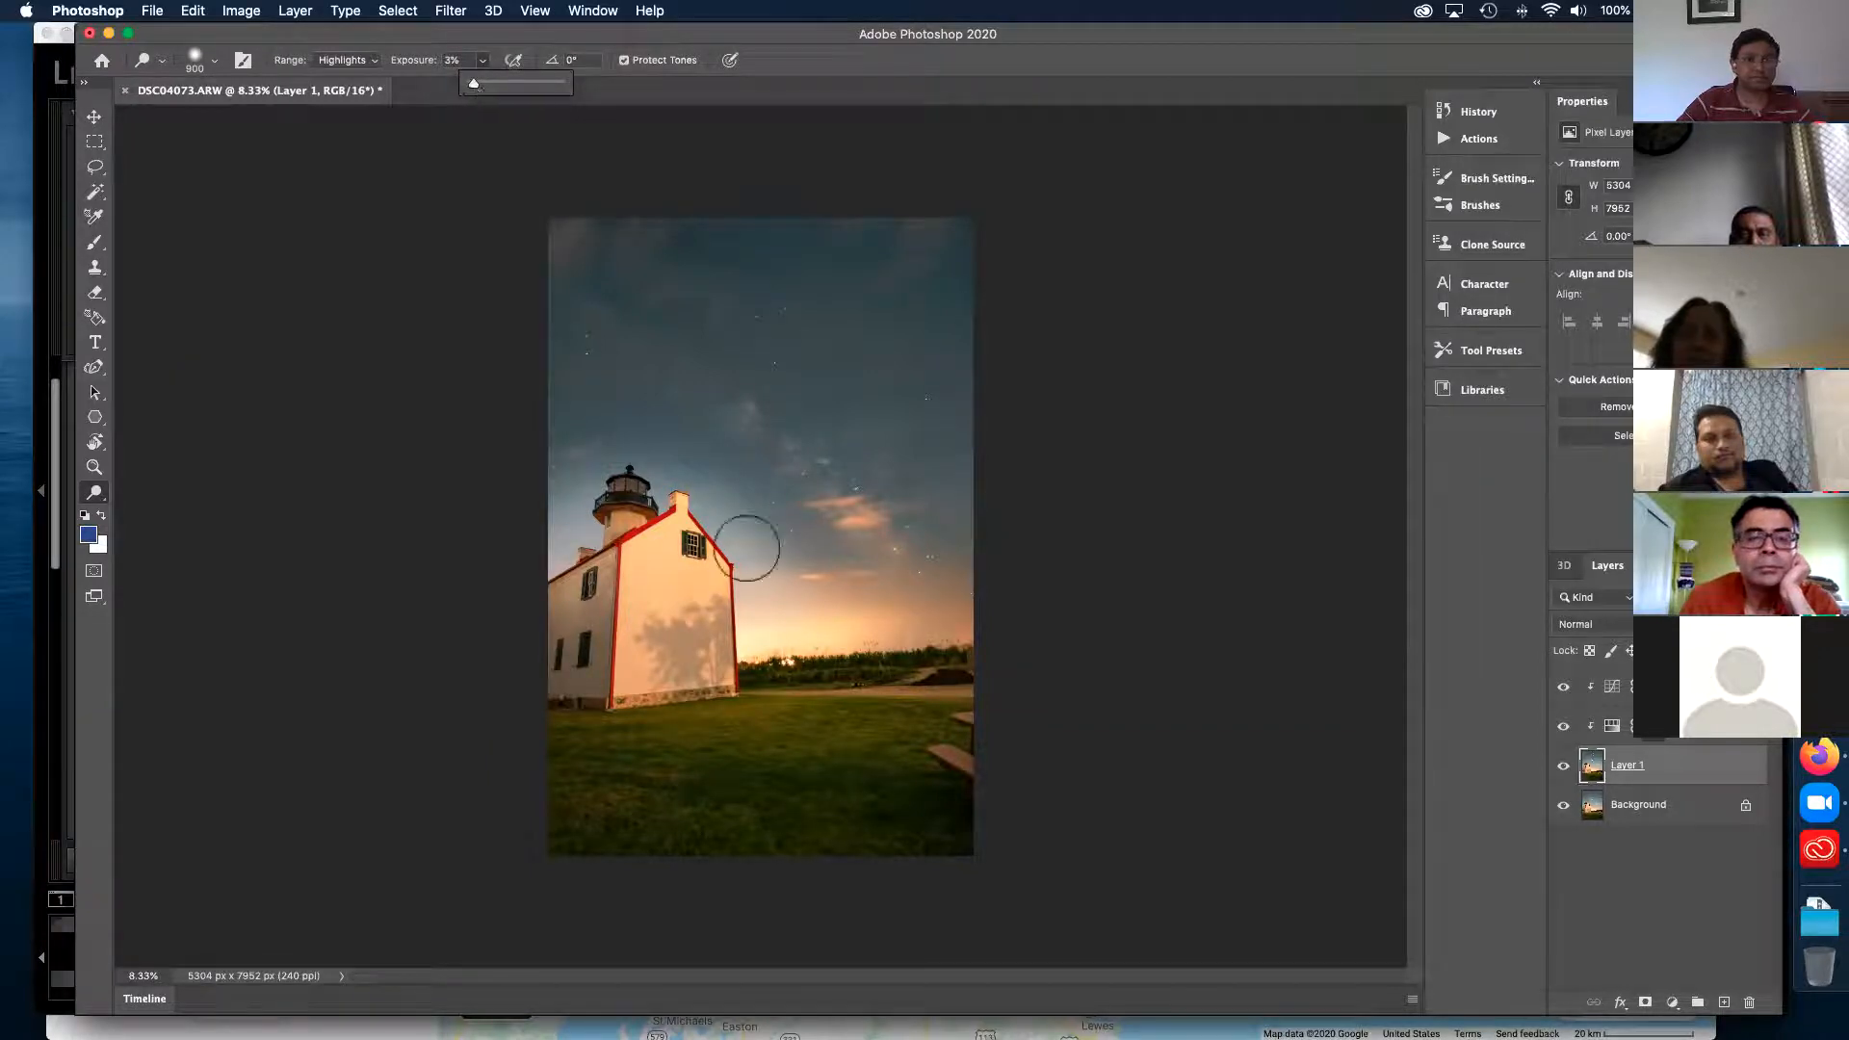
mouse_move(904, 527)
mouse_down()
mouse_move(912, 540)
mouse_move(854, 442)
mouse_move(738, 408)
mouse_up()
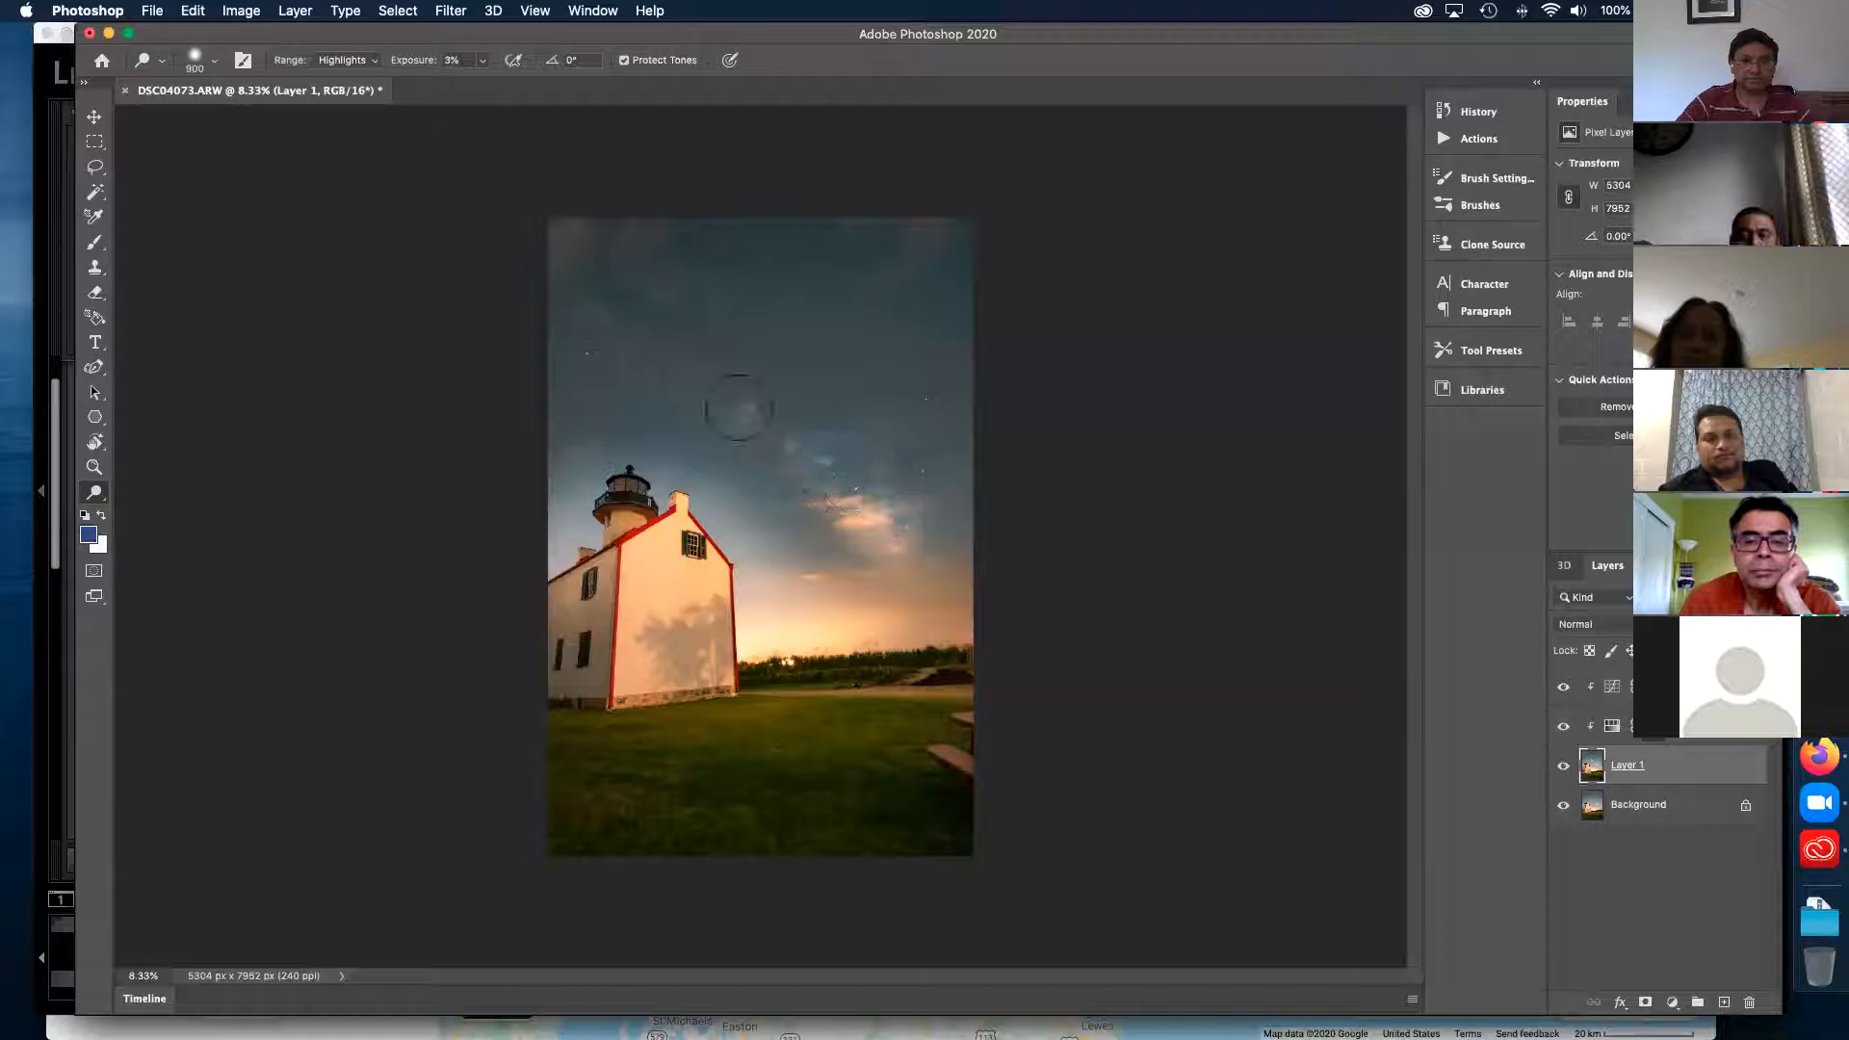
mouse_move(905, 540)
mouse_down()
mouse_move(854, 524)
mouse_move(925, 508)
mouse_move(854, 442)
mouse_up()
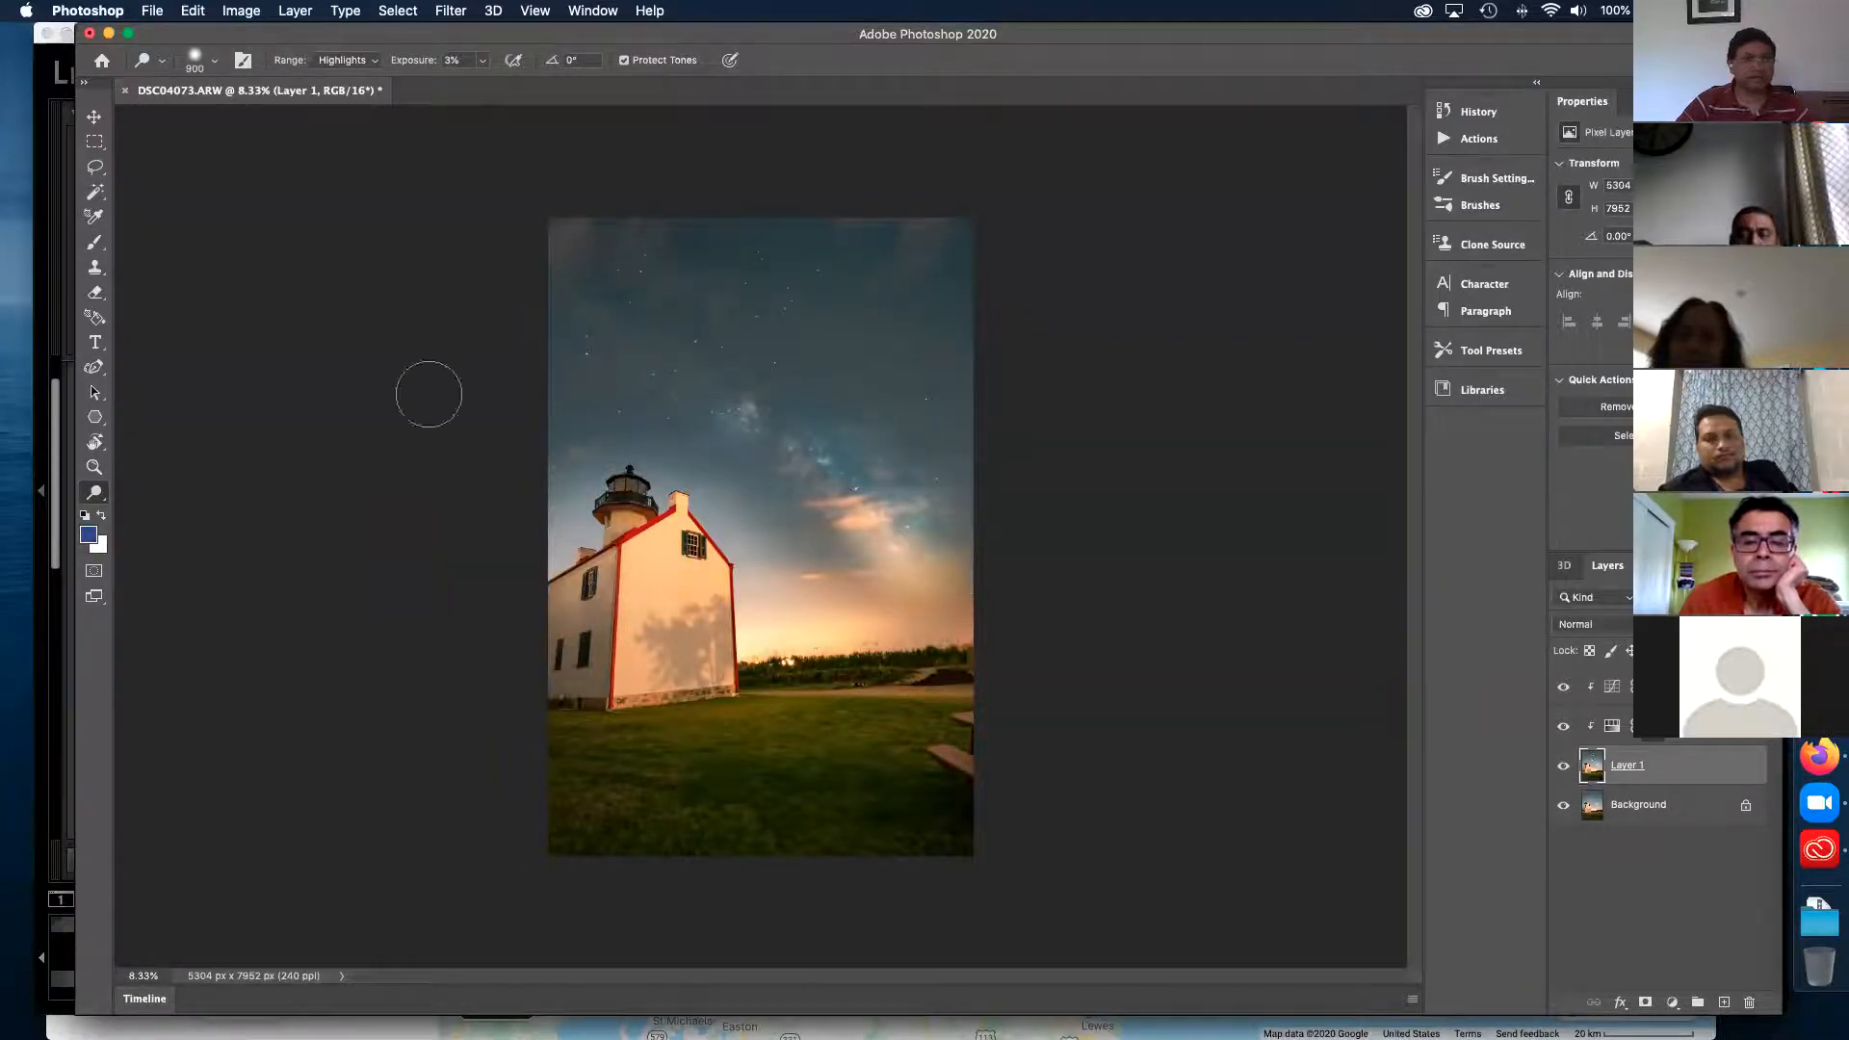
- Darken the sky around the Milky Way on Layer 1 with the Burn tool, range Shadows, exposure 5%
right_click(99, 498)
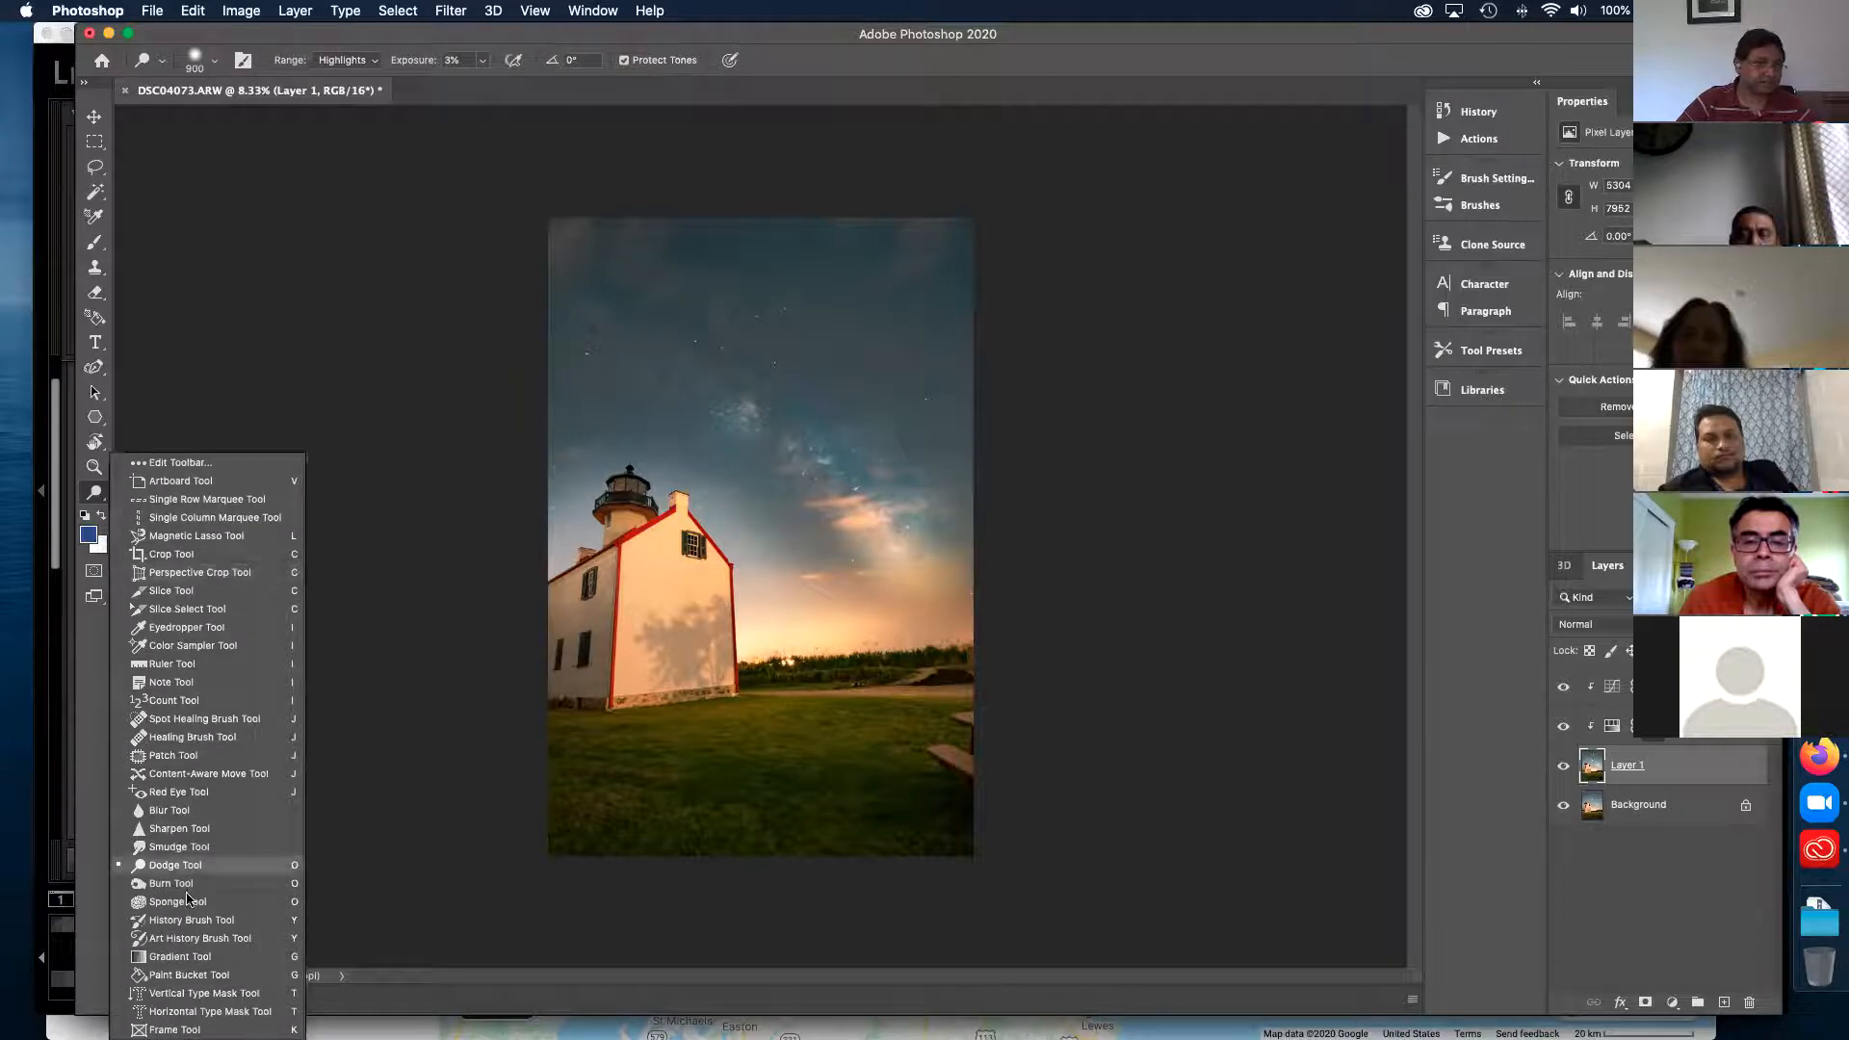
click(183, 896)
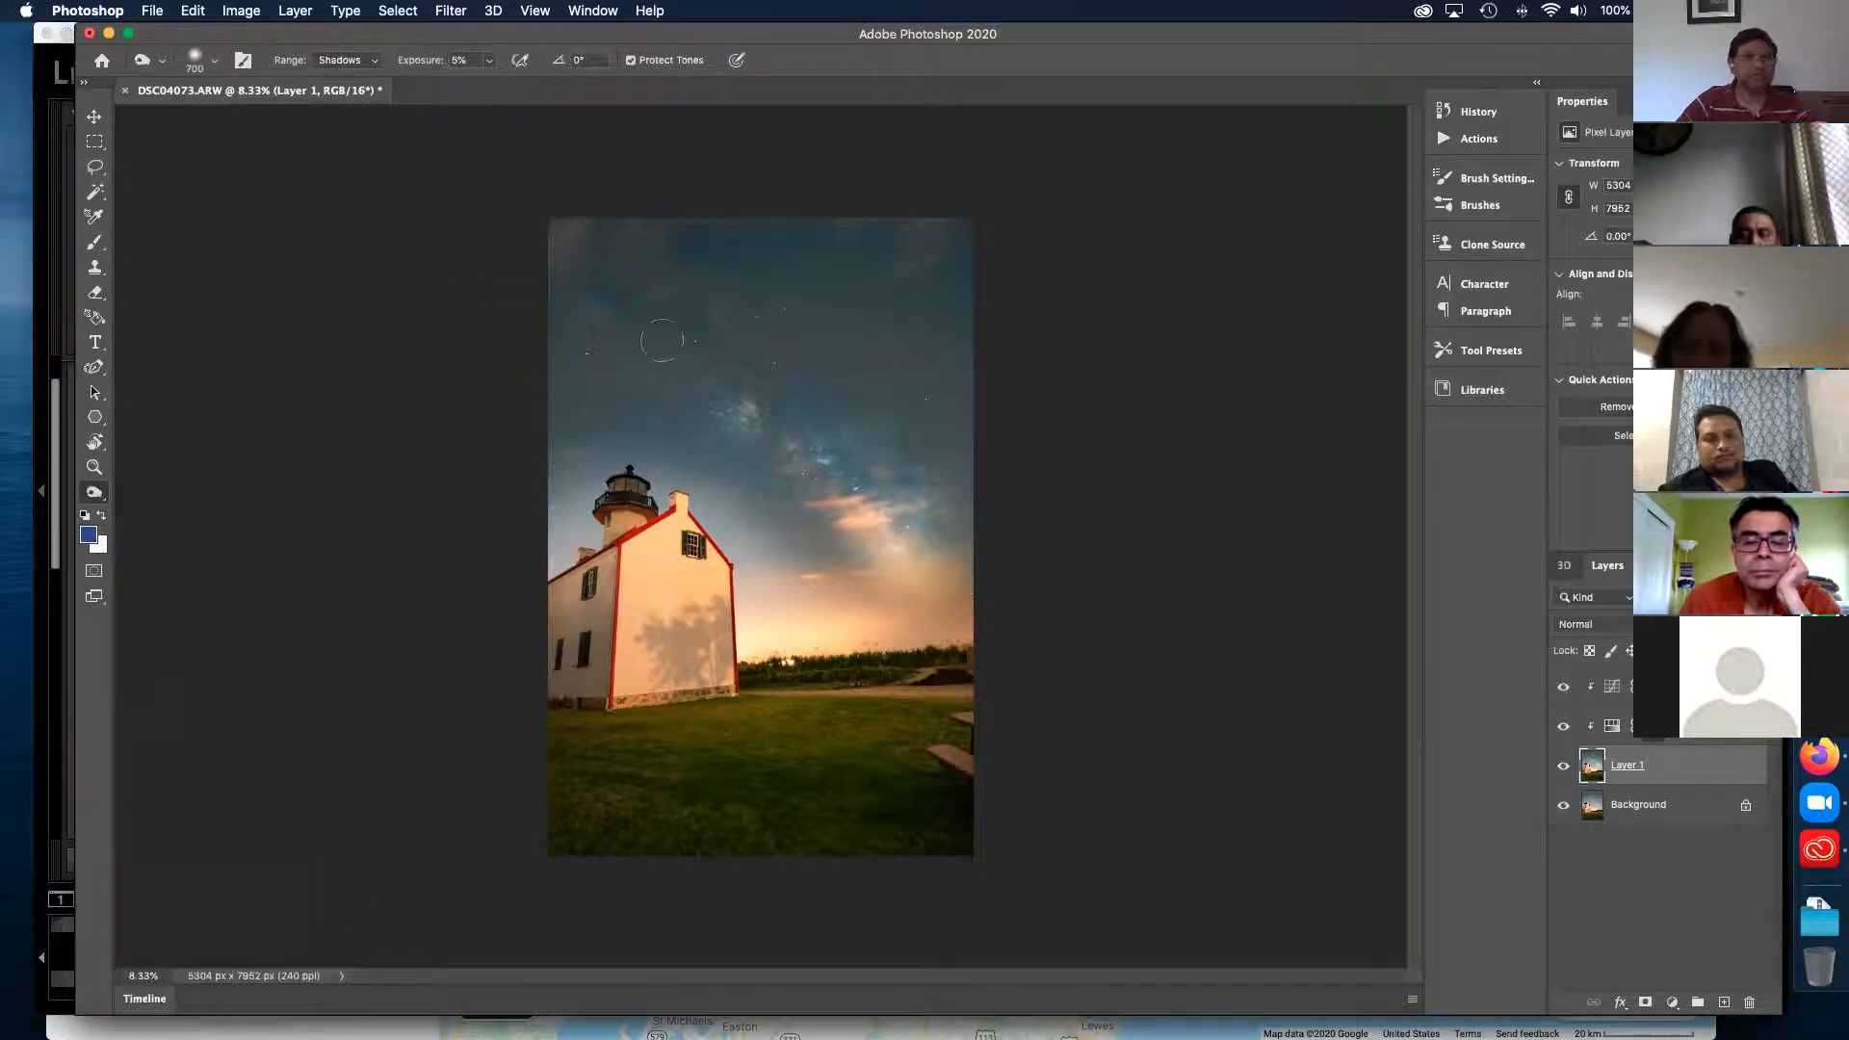
mouse_move(887, 423)
mouse_down()
mouse_move(922, 442)
mouse_move(933, 557)
mouse_move(864, 494)
mouse_move(878, 481)
mouse_move(802, 432)
mouse_move(935, 519)
mouse_move(891, 460)
mouse_move(922, 519)
mouse_move(895, 537)
mouse_move(939, 550)
mouse_move(862, 606)
mouse_move(864, 569)
mouse_move(812, 552)
mouse_move(799, 517)
mouse_move(806, 502)
mouse_move(934, 602)
mouse_move(951, 589)
mouse_move(883, 446)
mouse_up()
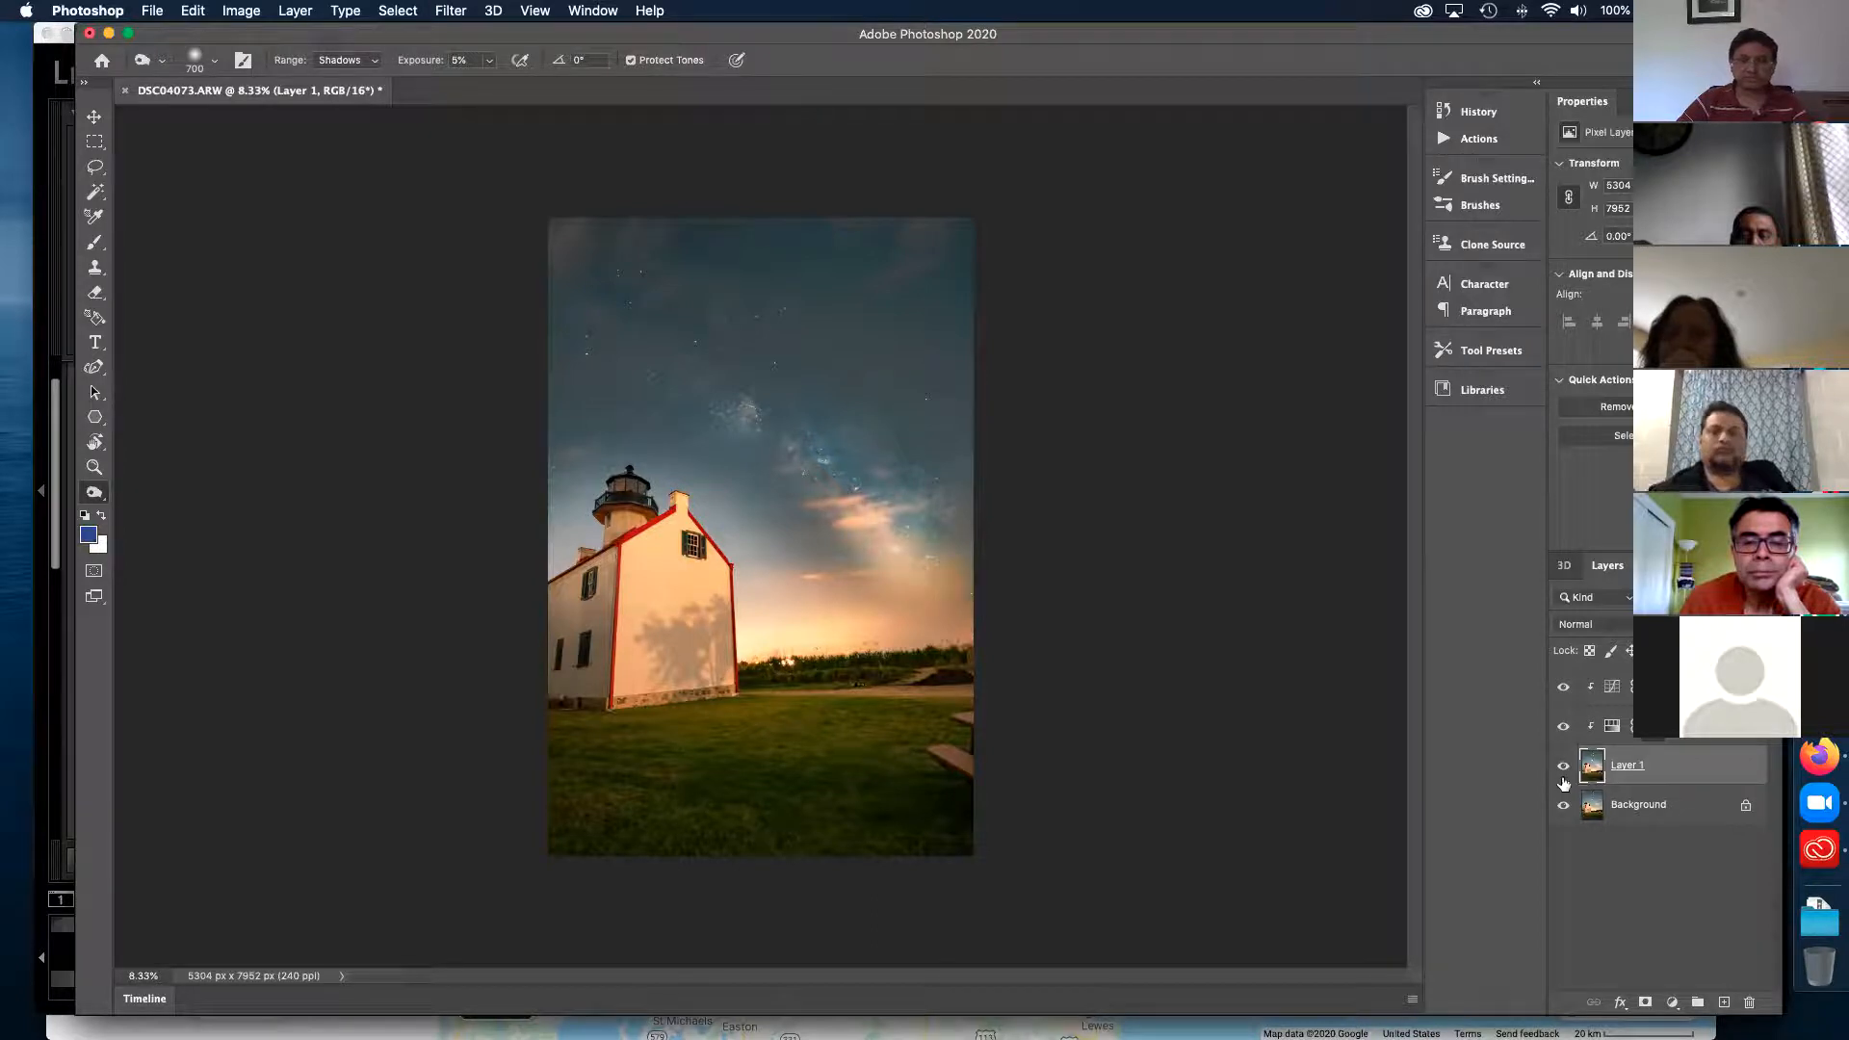
- Compare the photo before and after the edits by toggling Layer 1's visibility
click(1564, 768)
click(1562, 767)
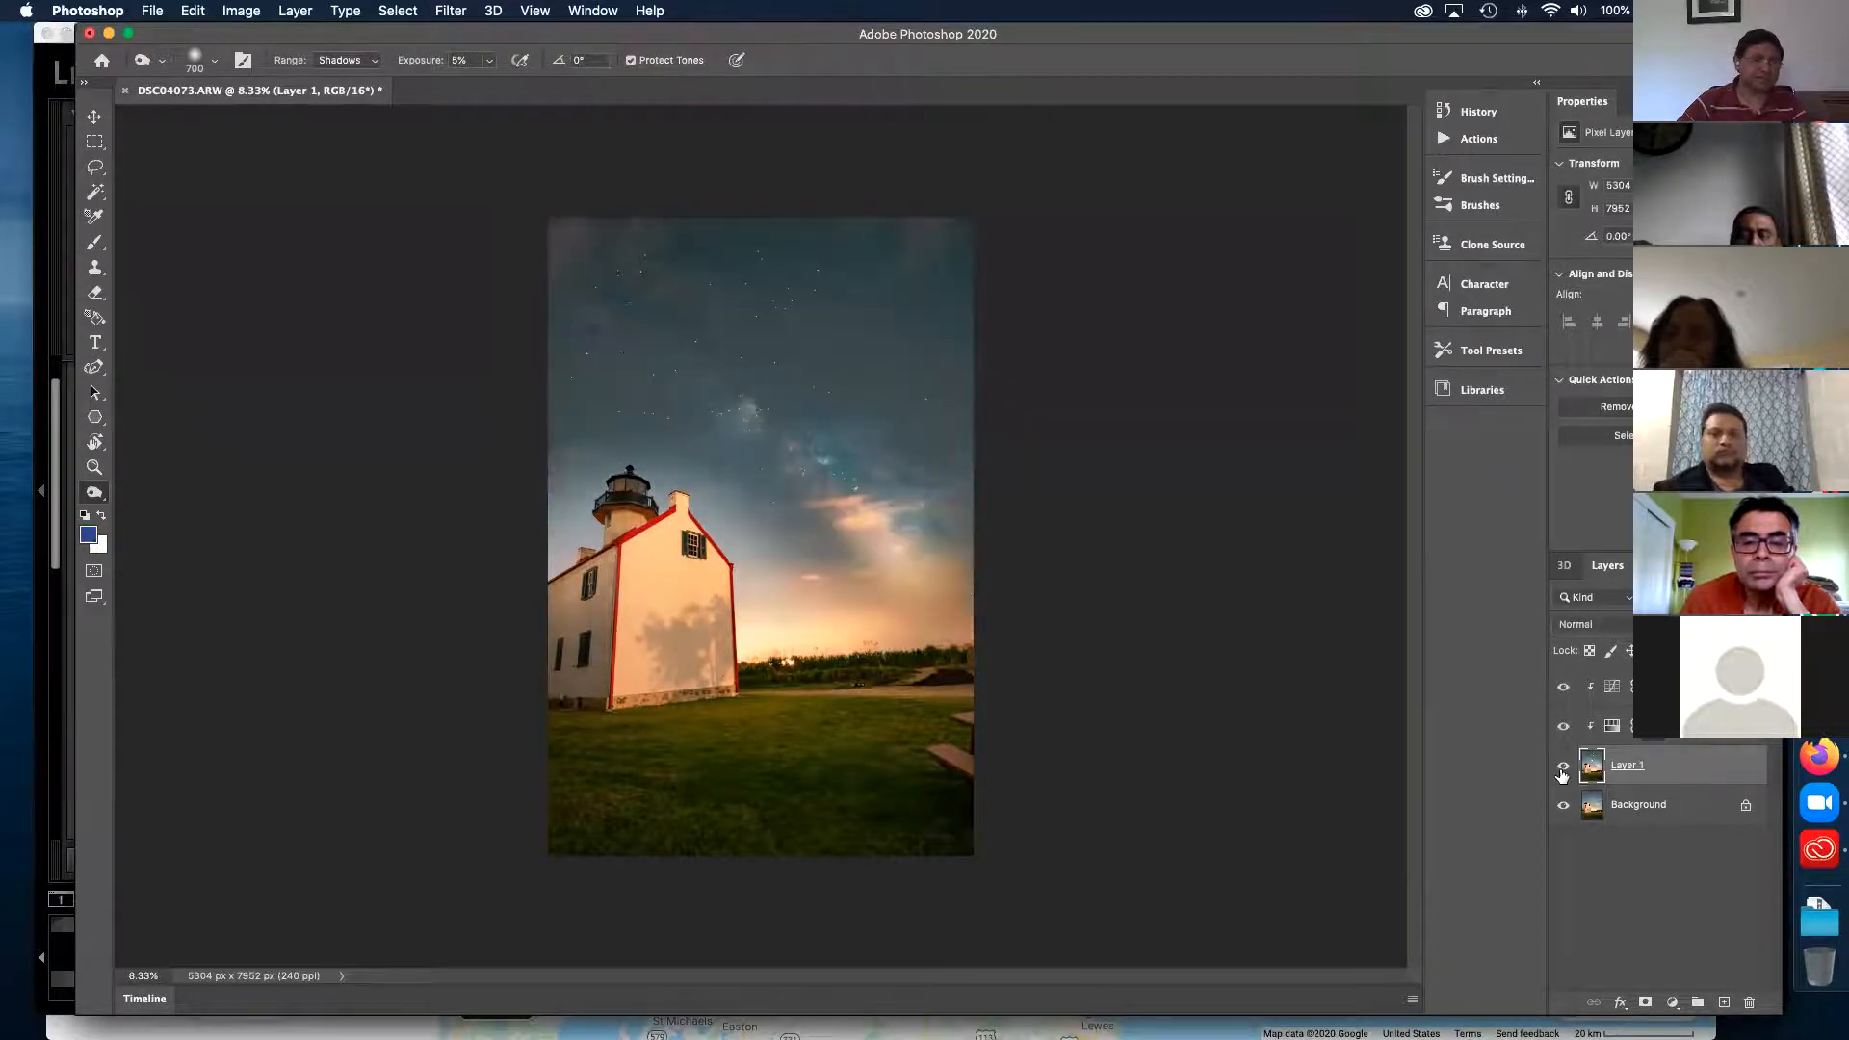
click(1563, 768)
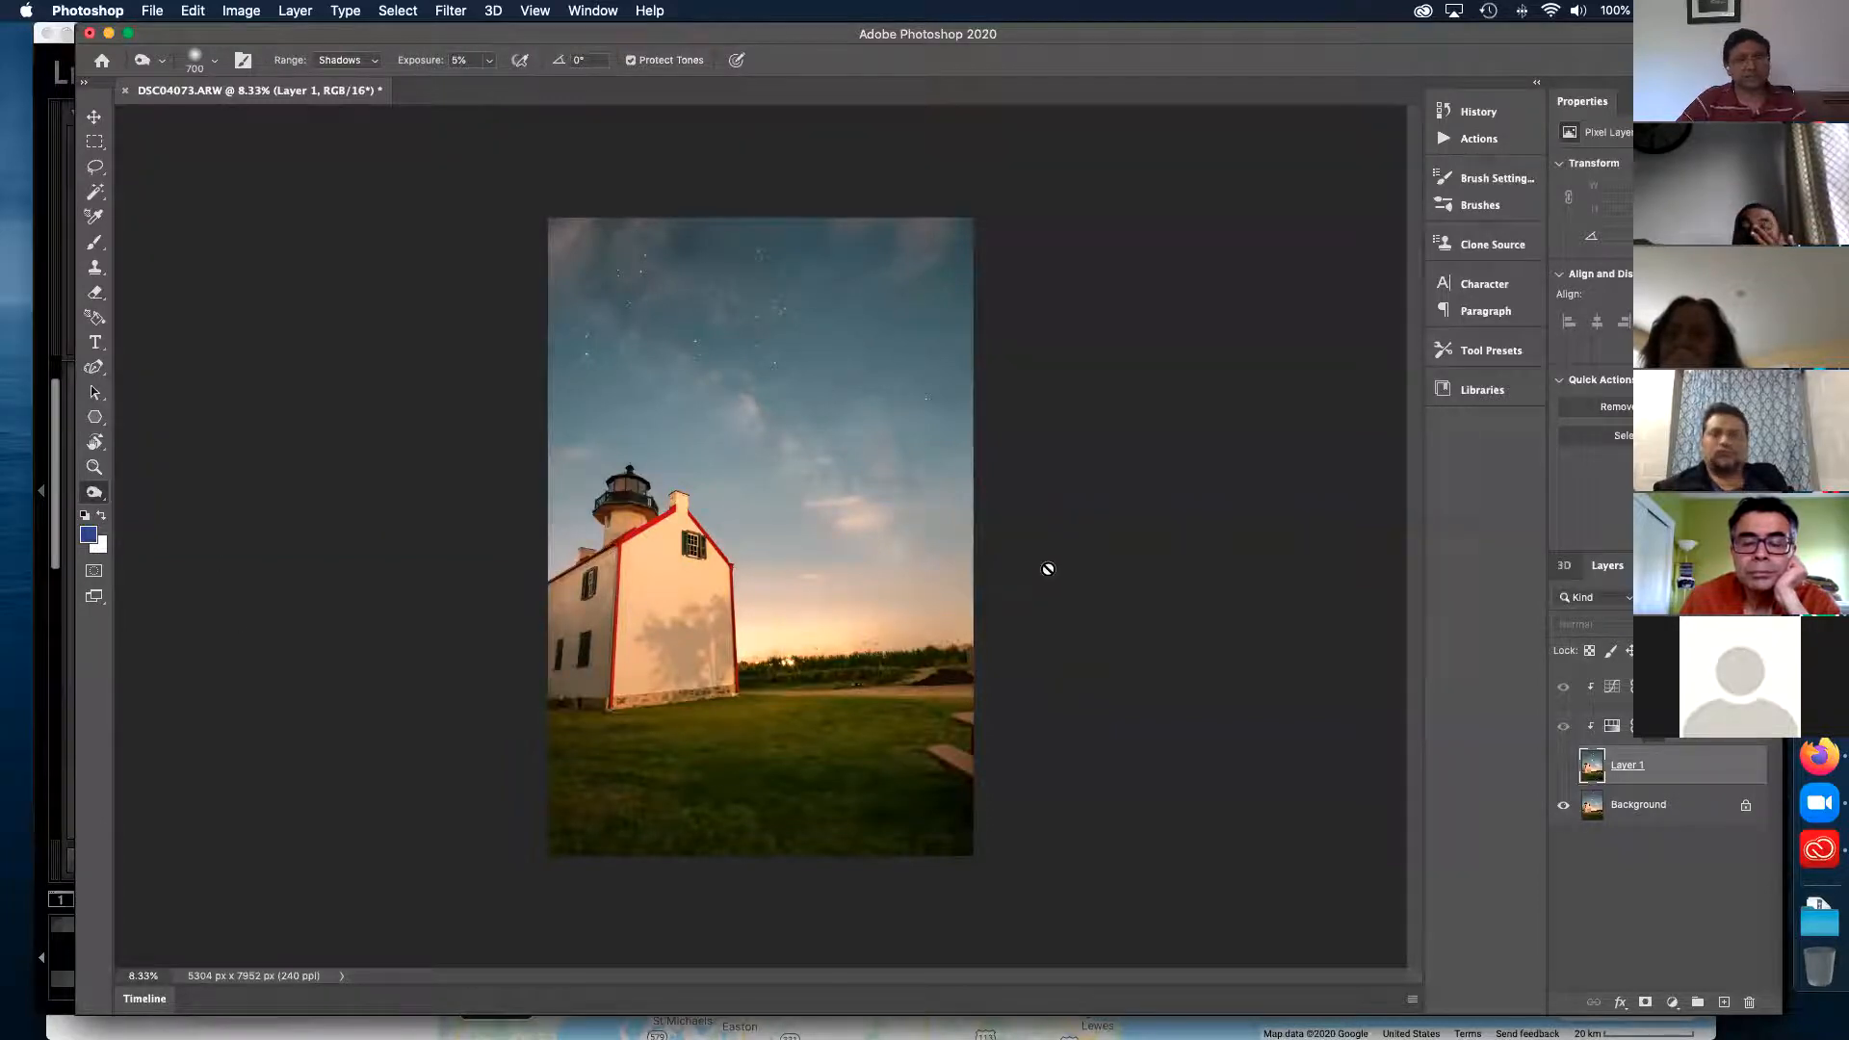
click(1563, 768)
key(Tab)
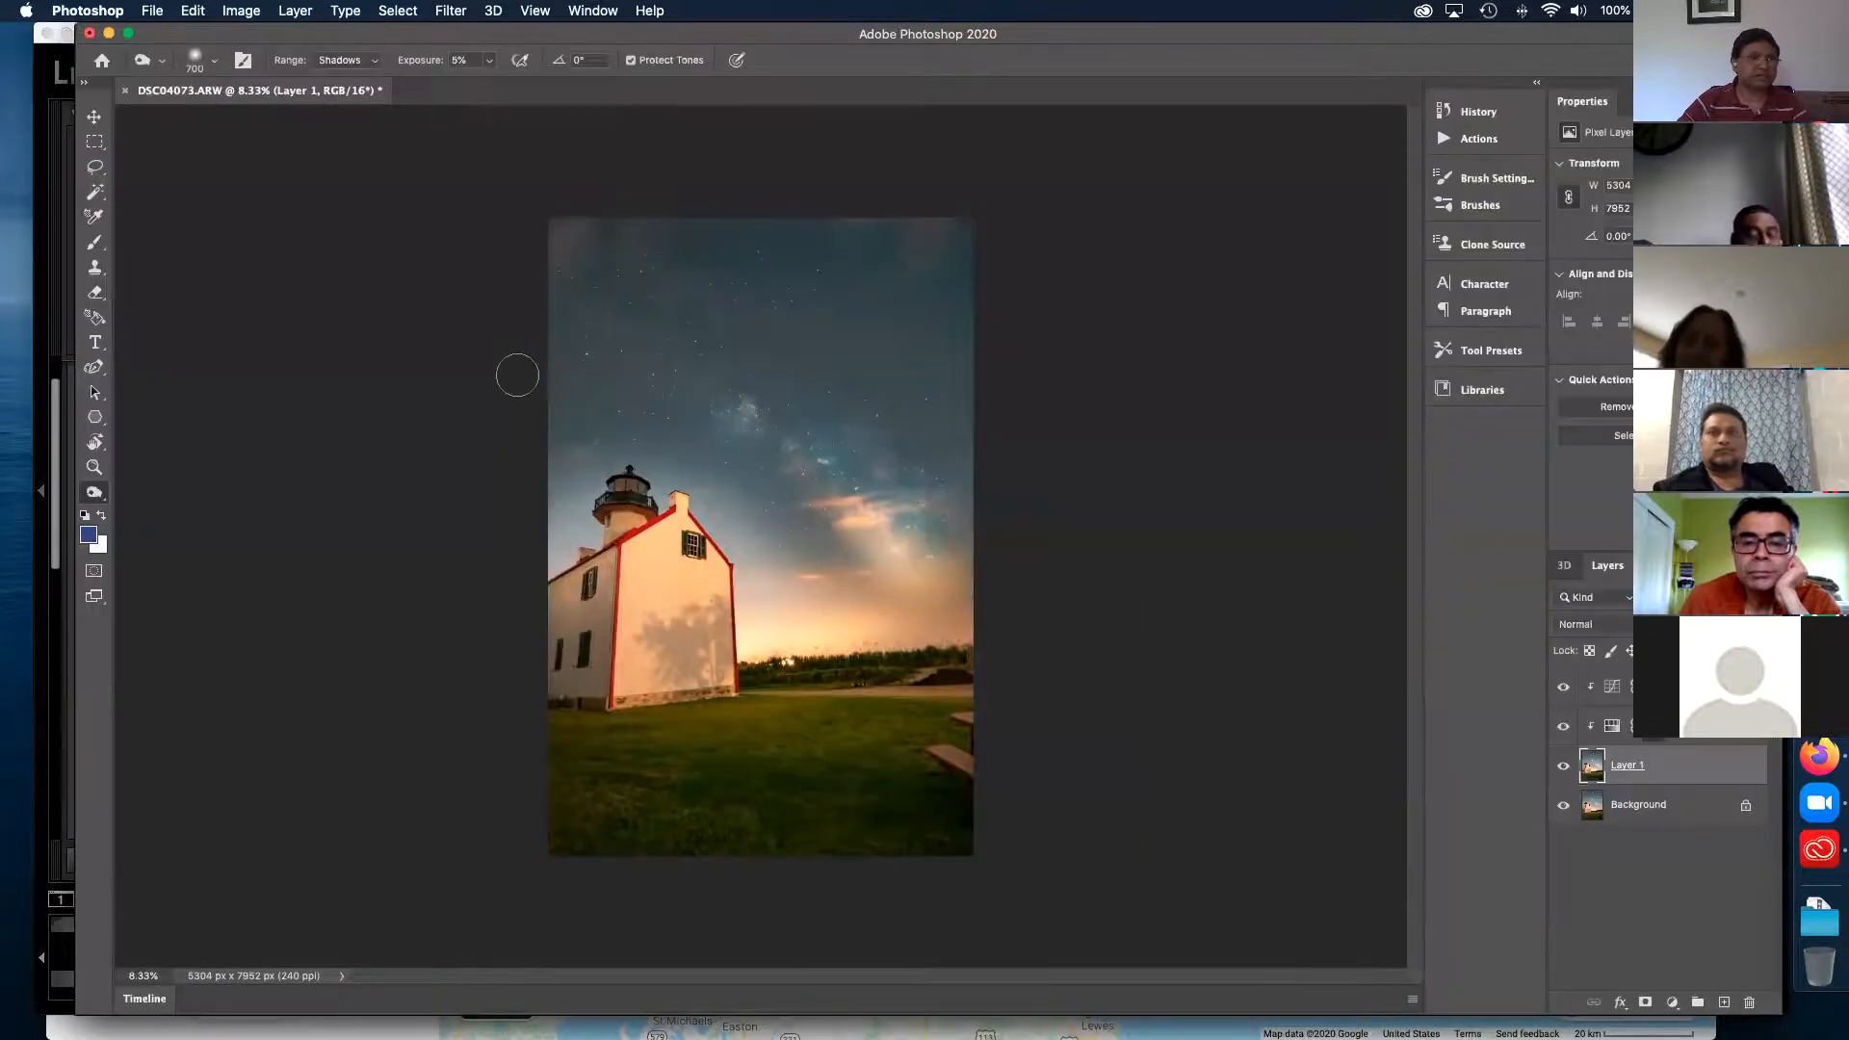
key(Tab)
- Close the lighthouse document without saving the changes and switch to Luminar 4
click(124, 91)
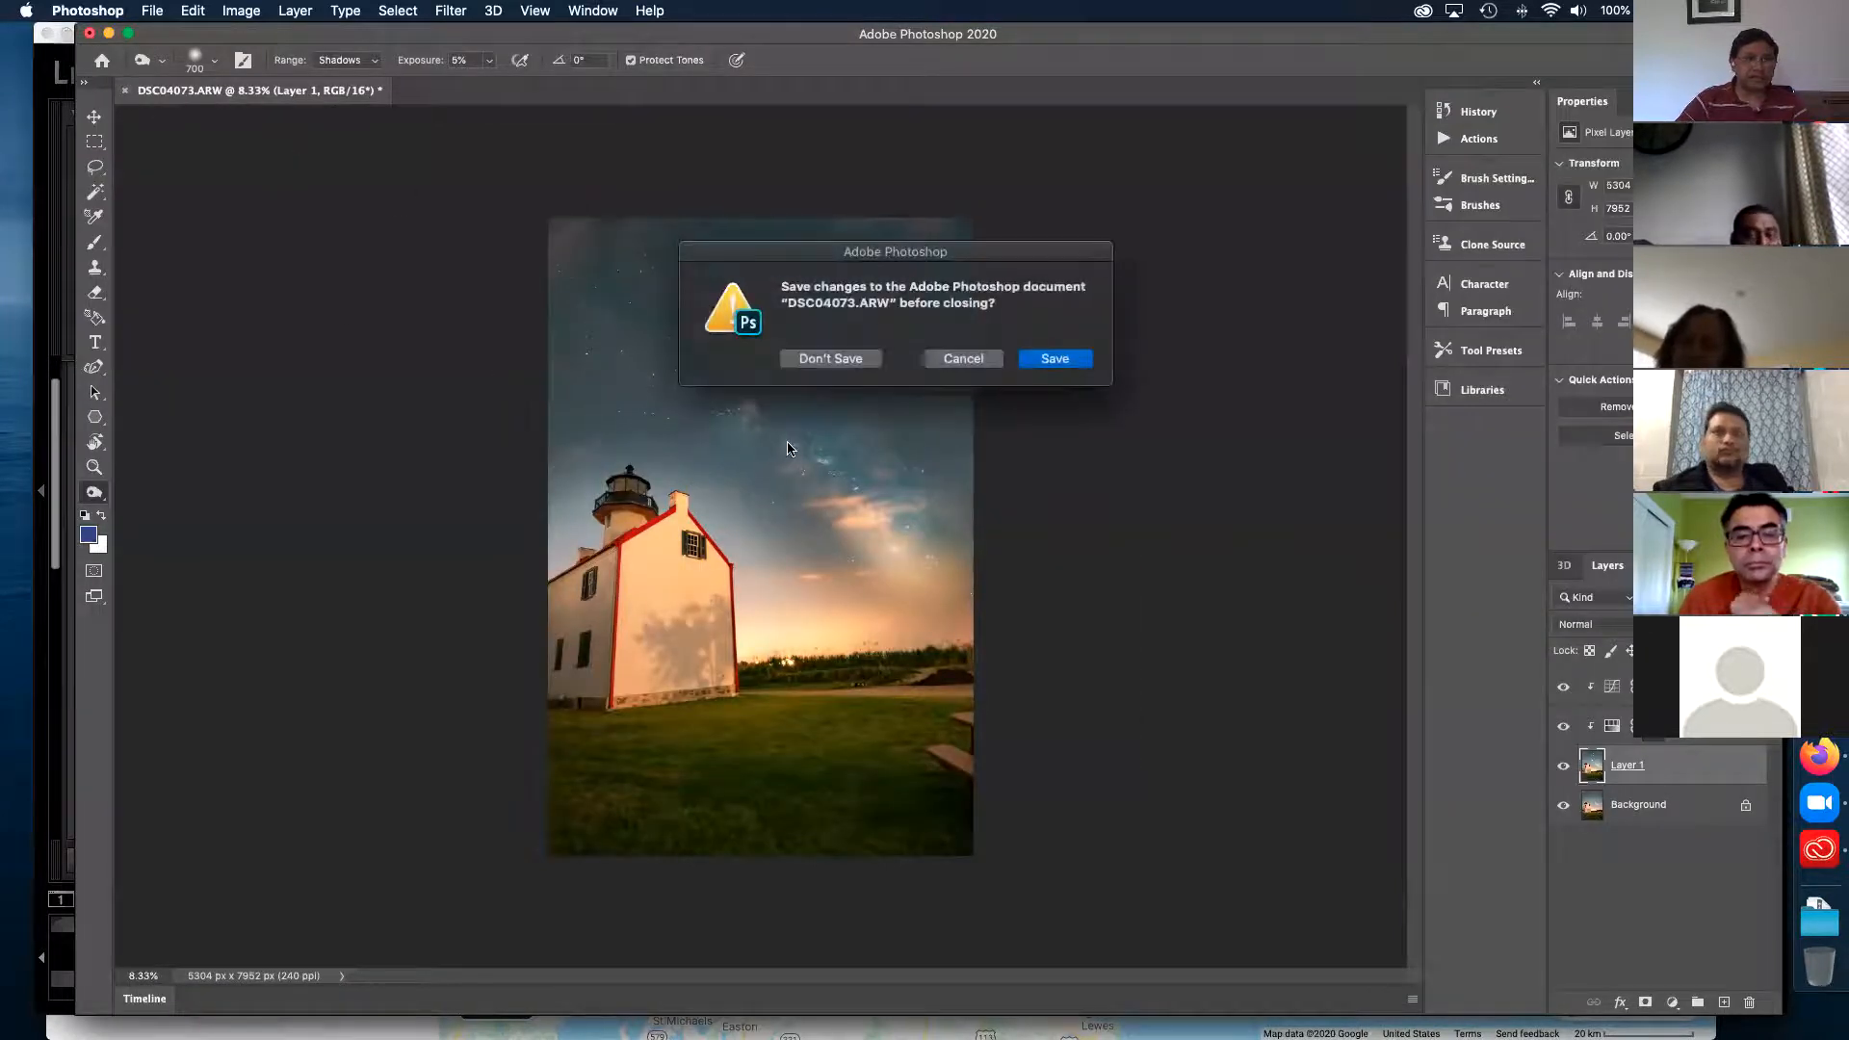
click(833, 360)
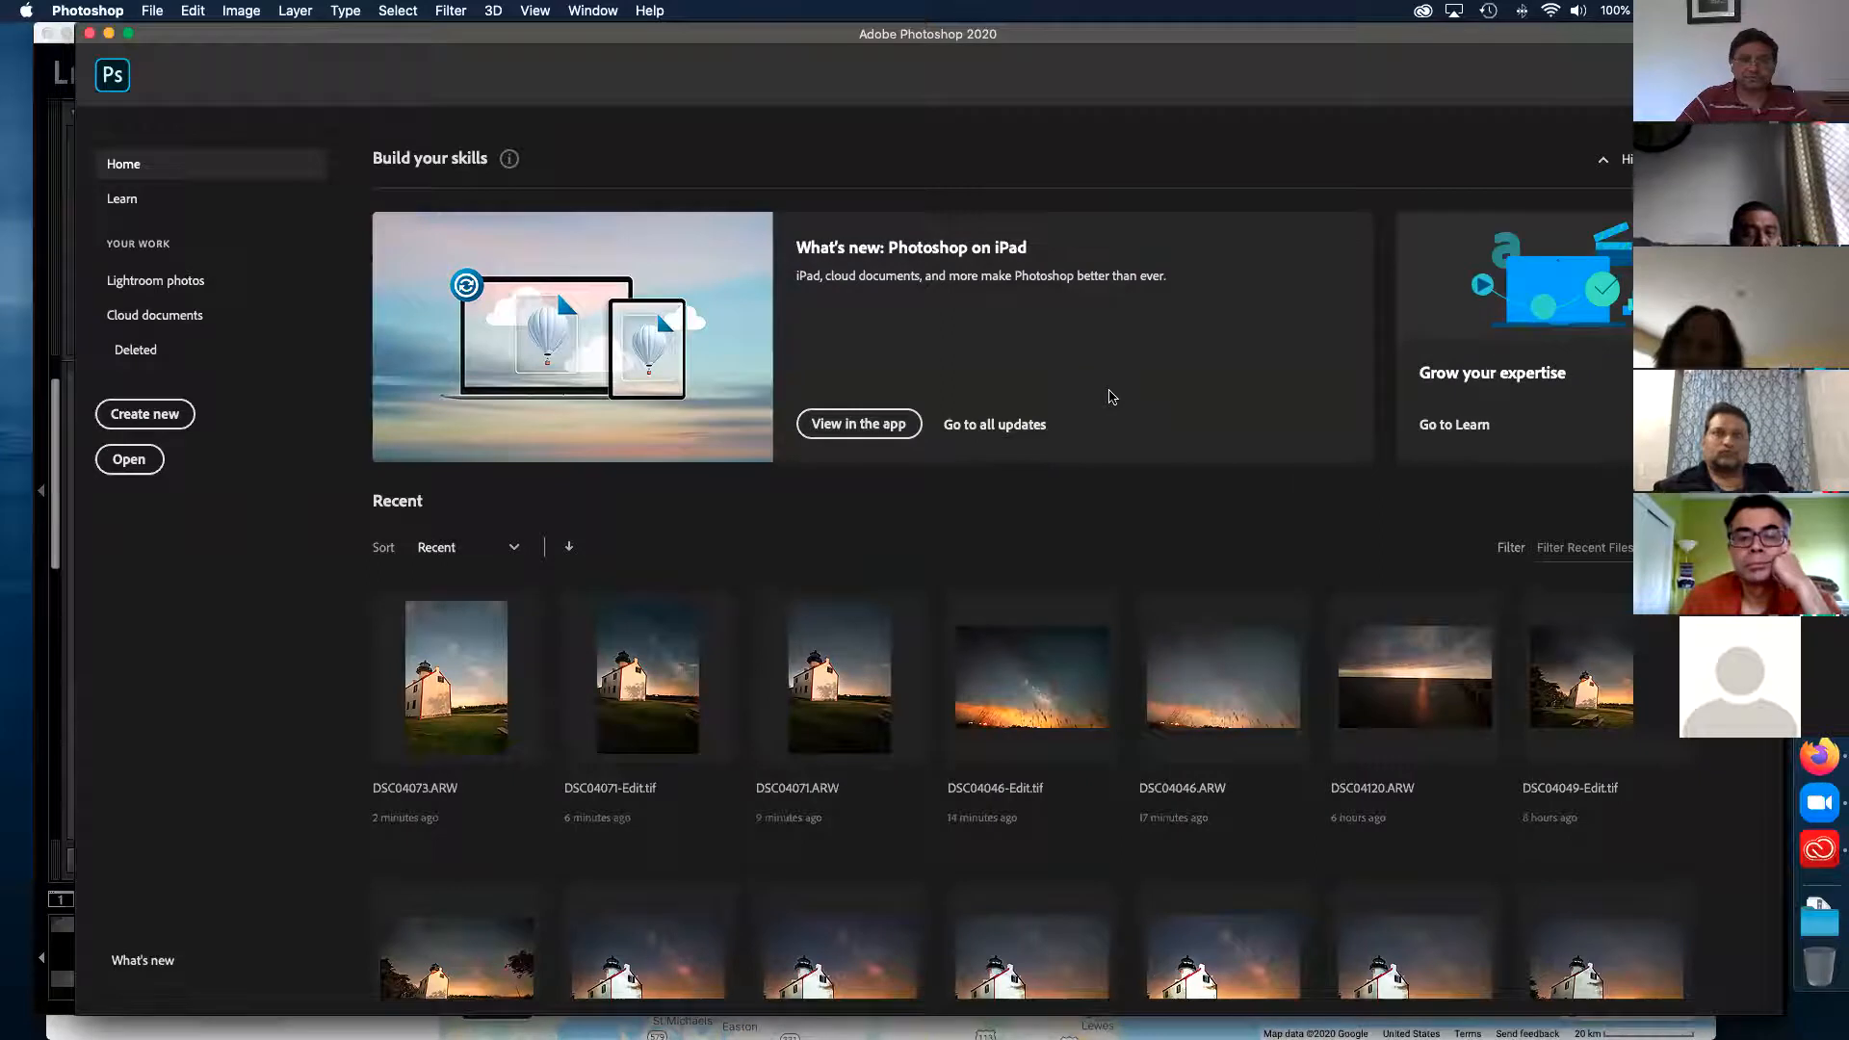
key(super+Tab)
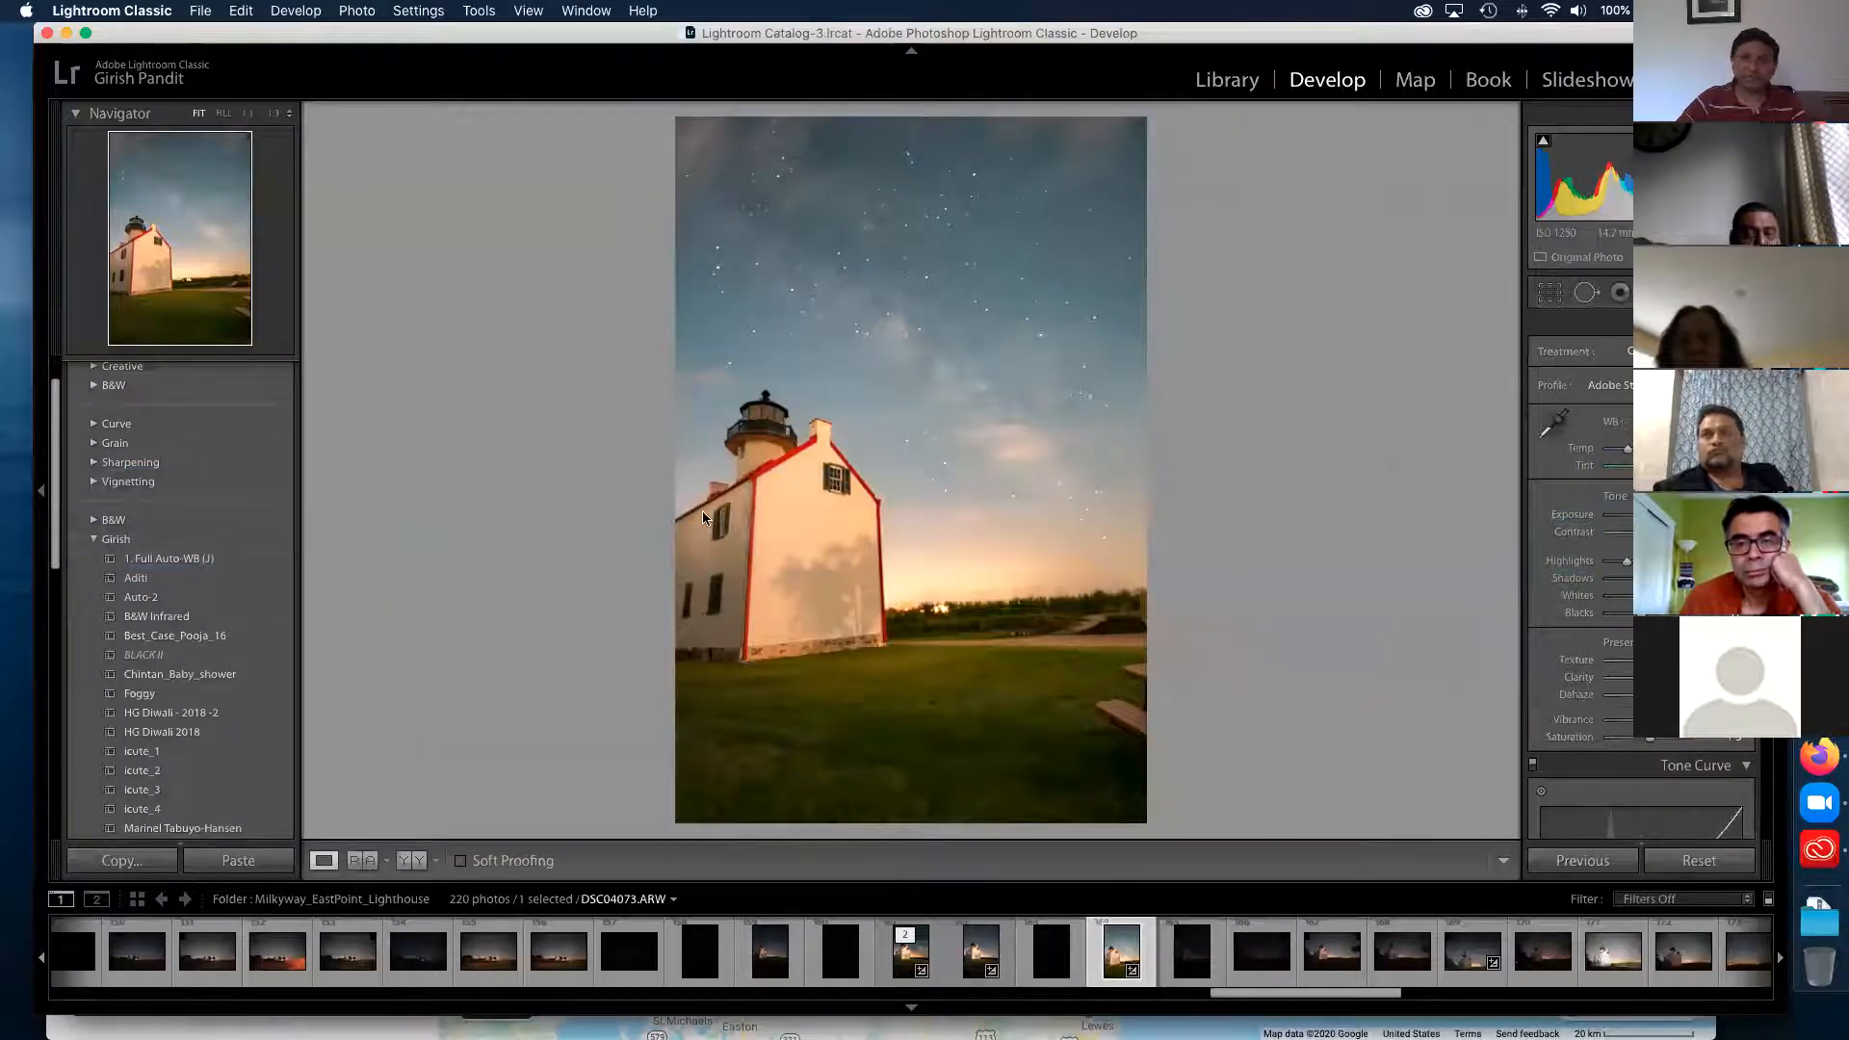
key(super+Tab)
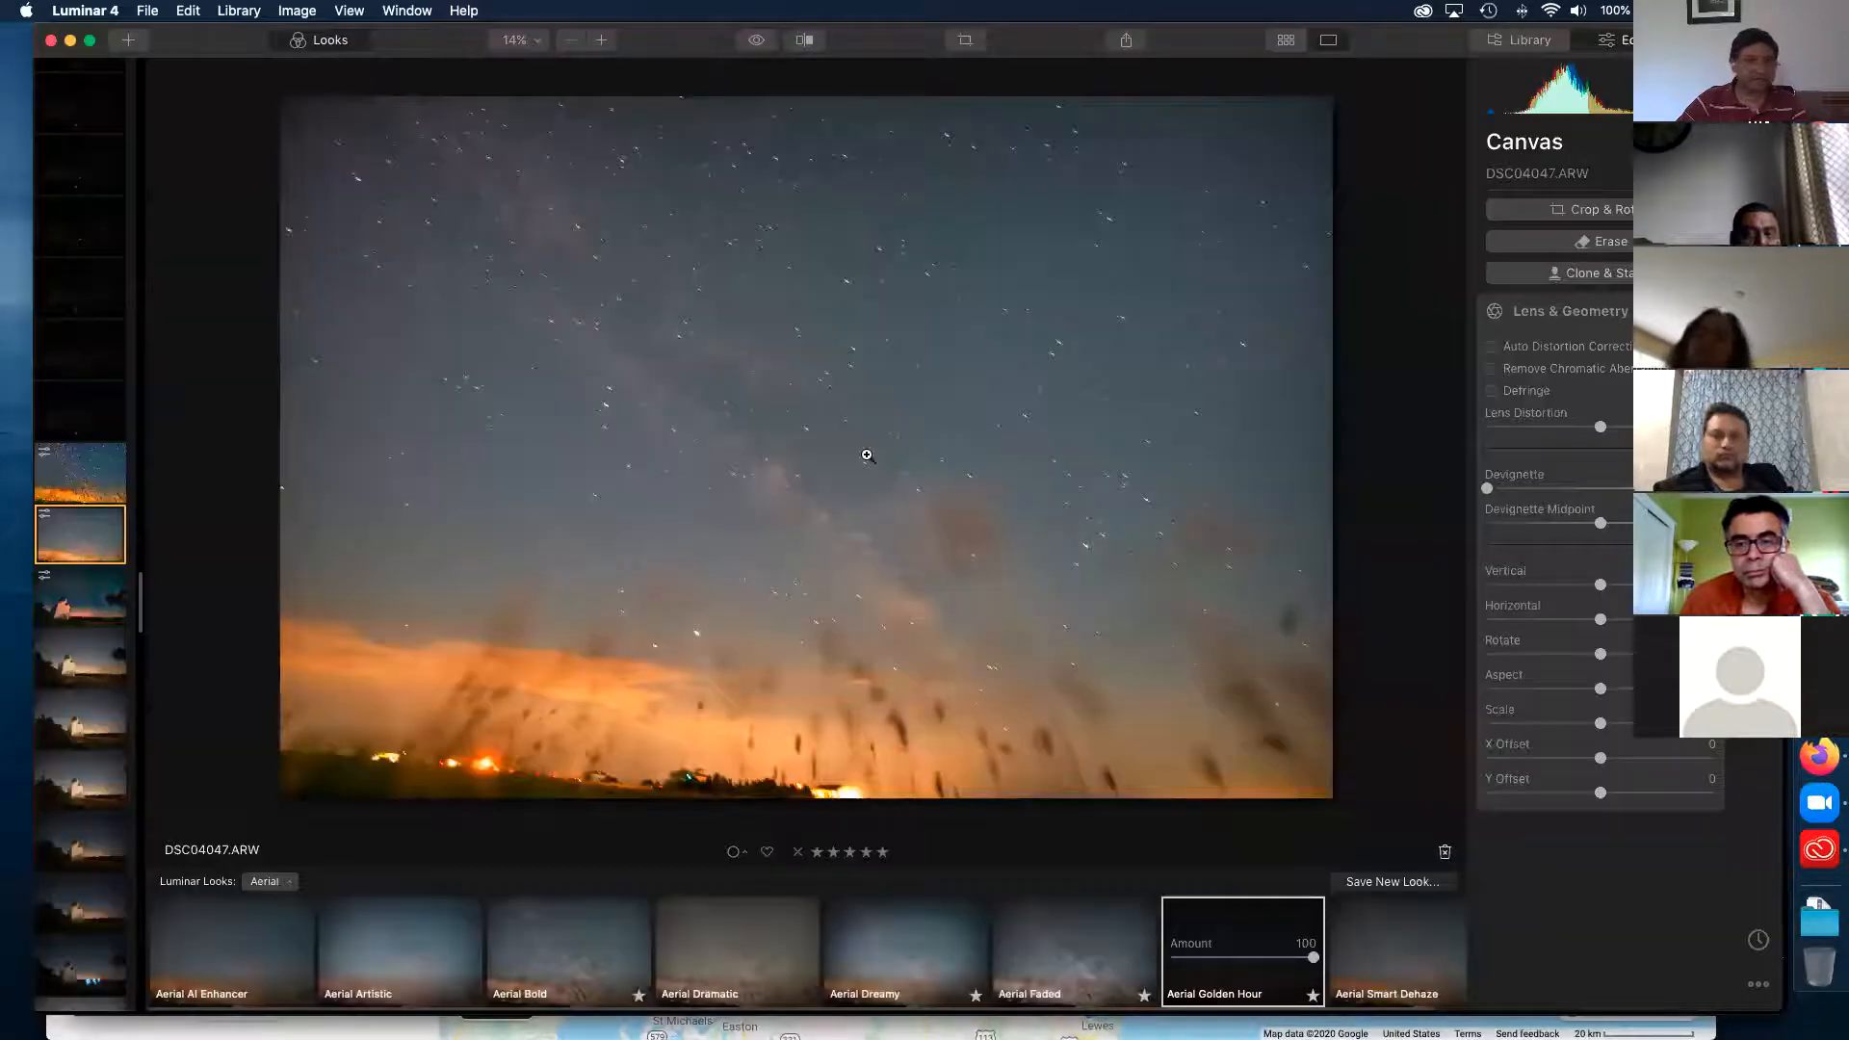
- Try the Mood Enhancer look from the Essentials collection and apply AI Image Enhancer to the photo instead
click(269, 881)
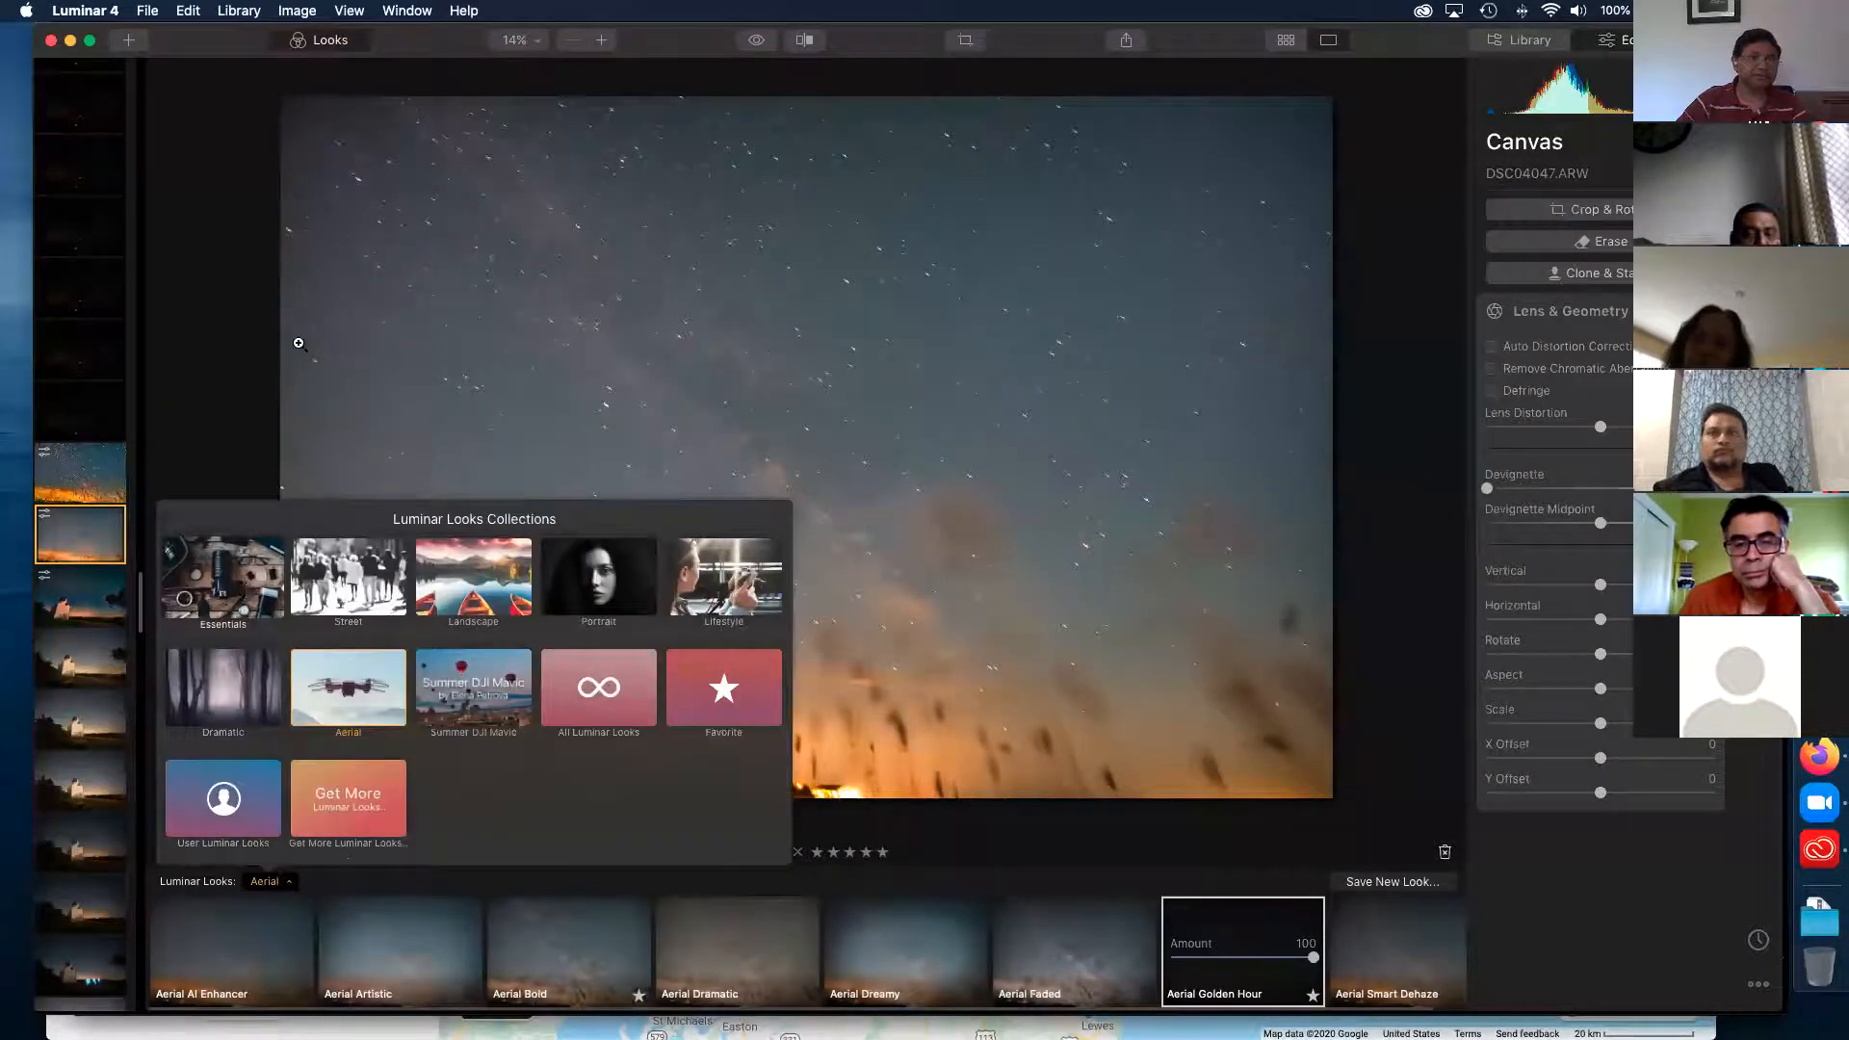
click(224, 578)
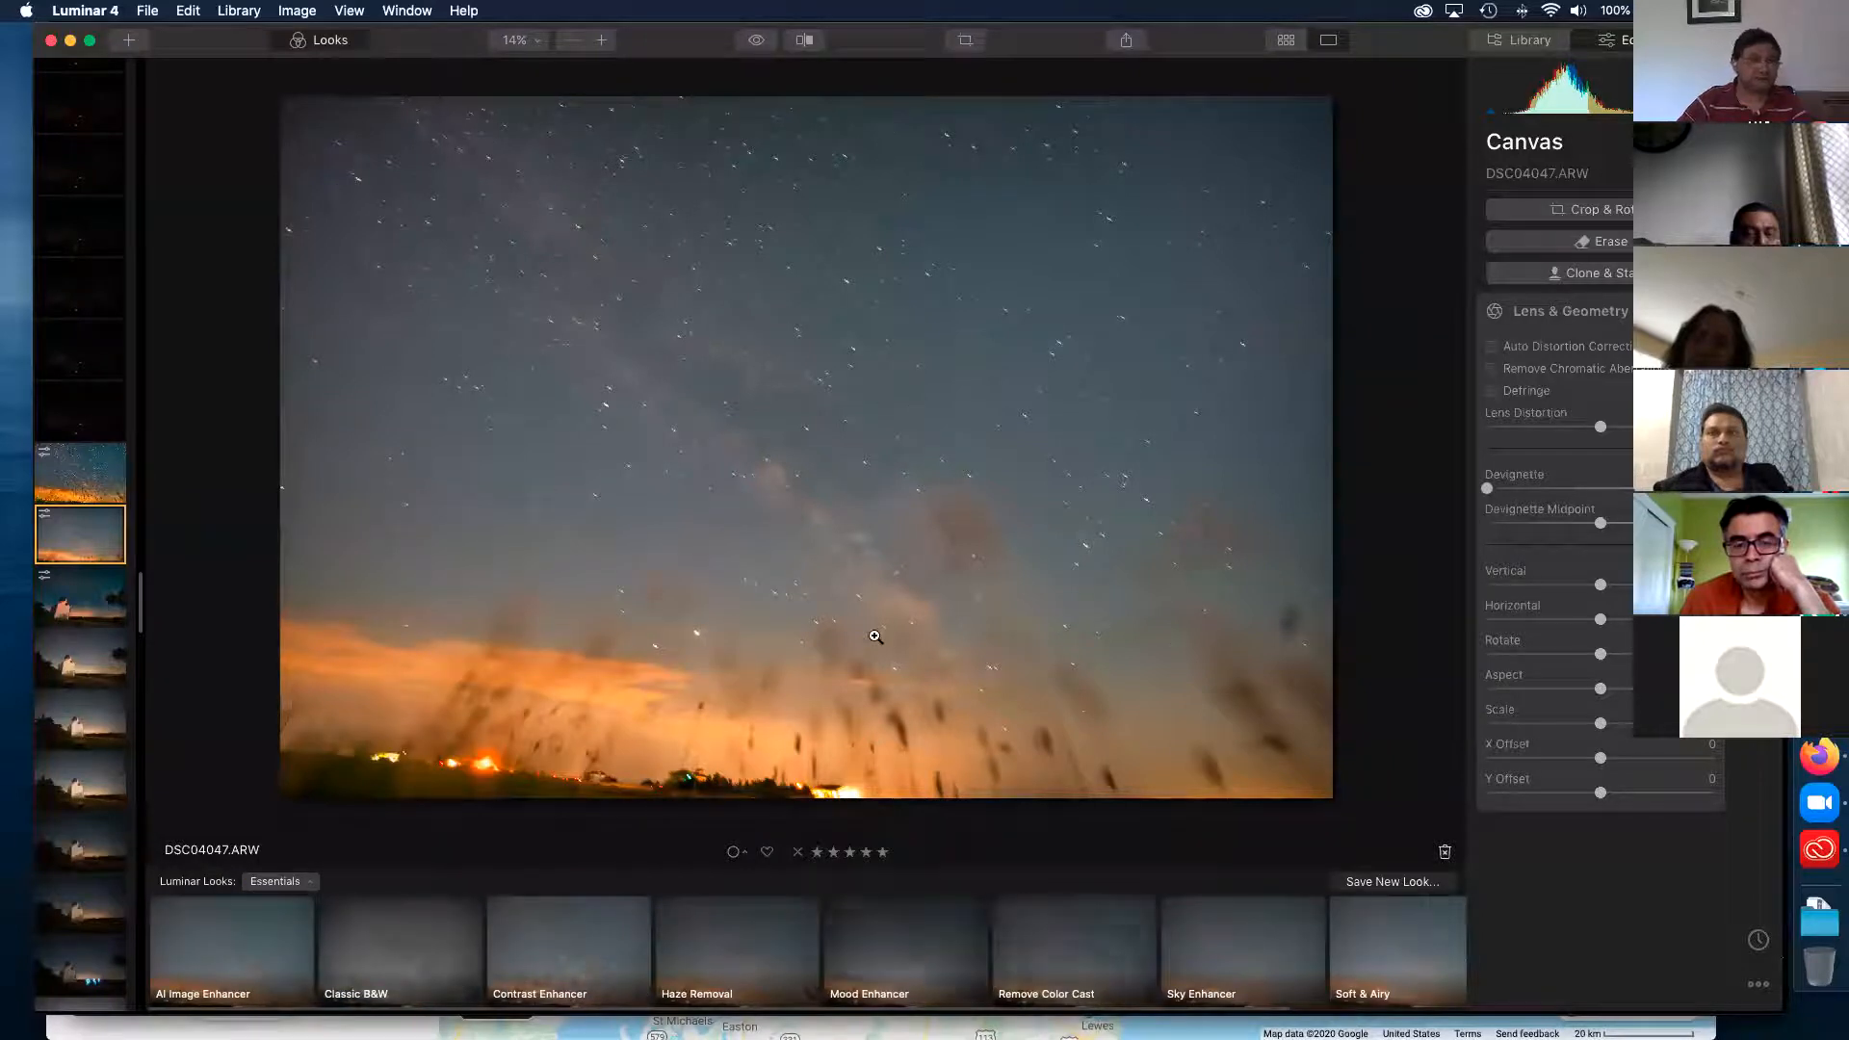
click(931, 925)
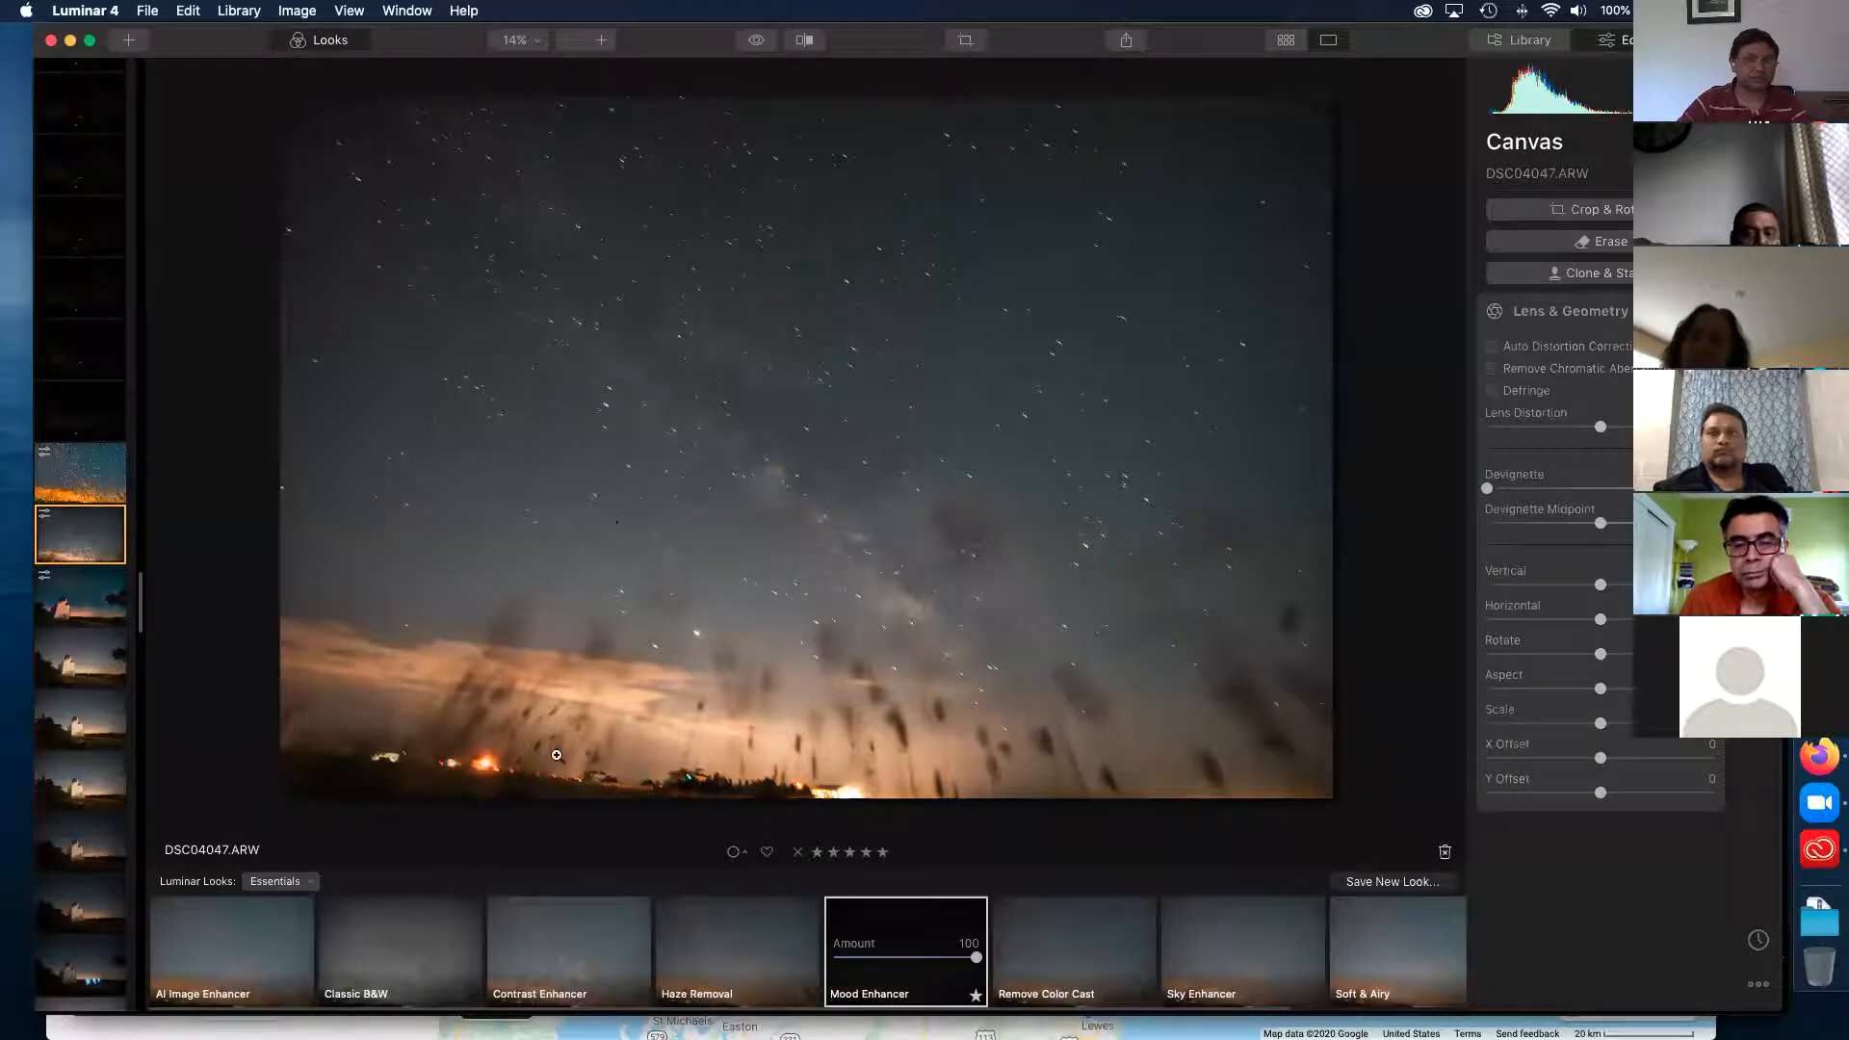
click(277, 923)
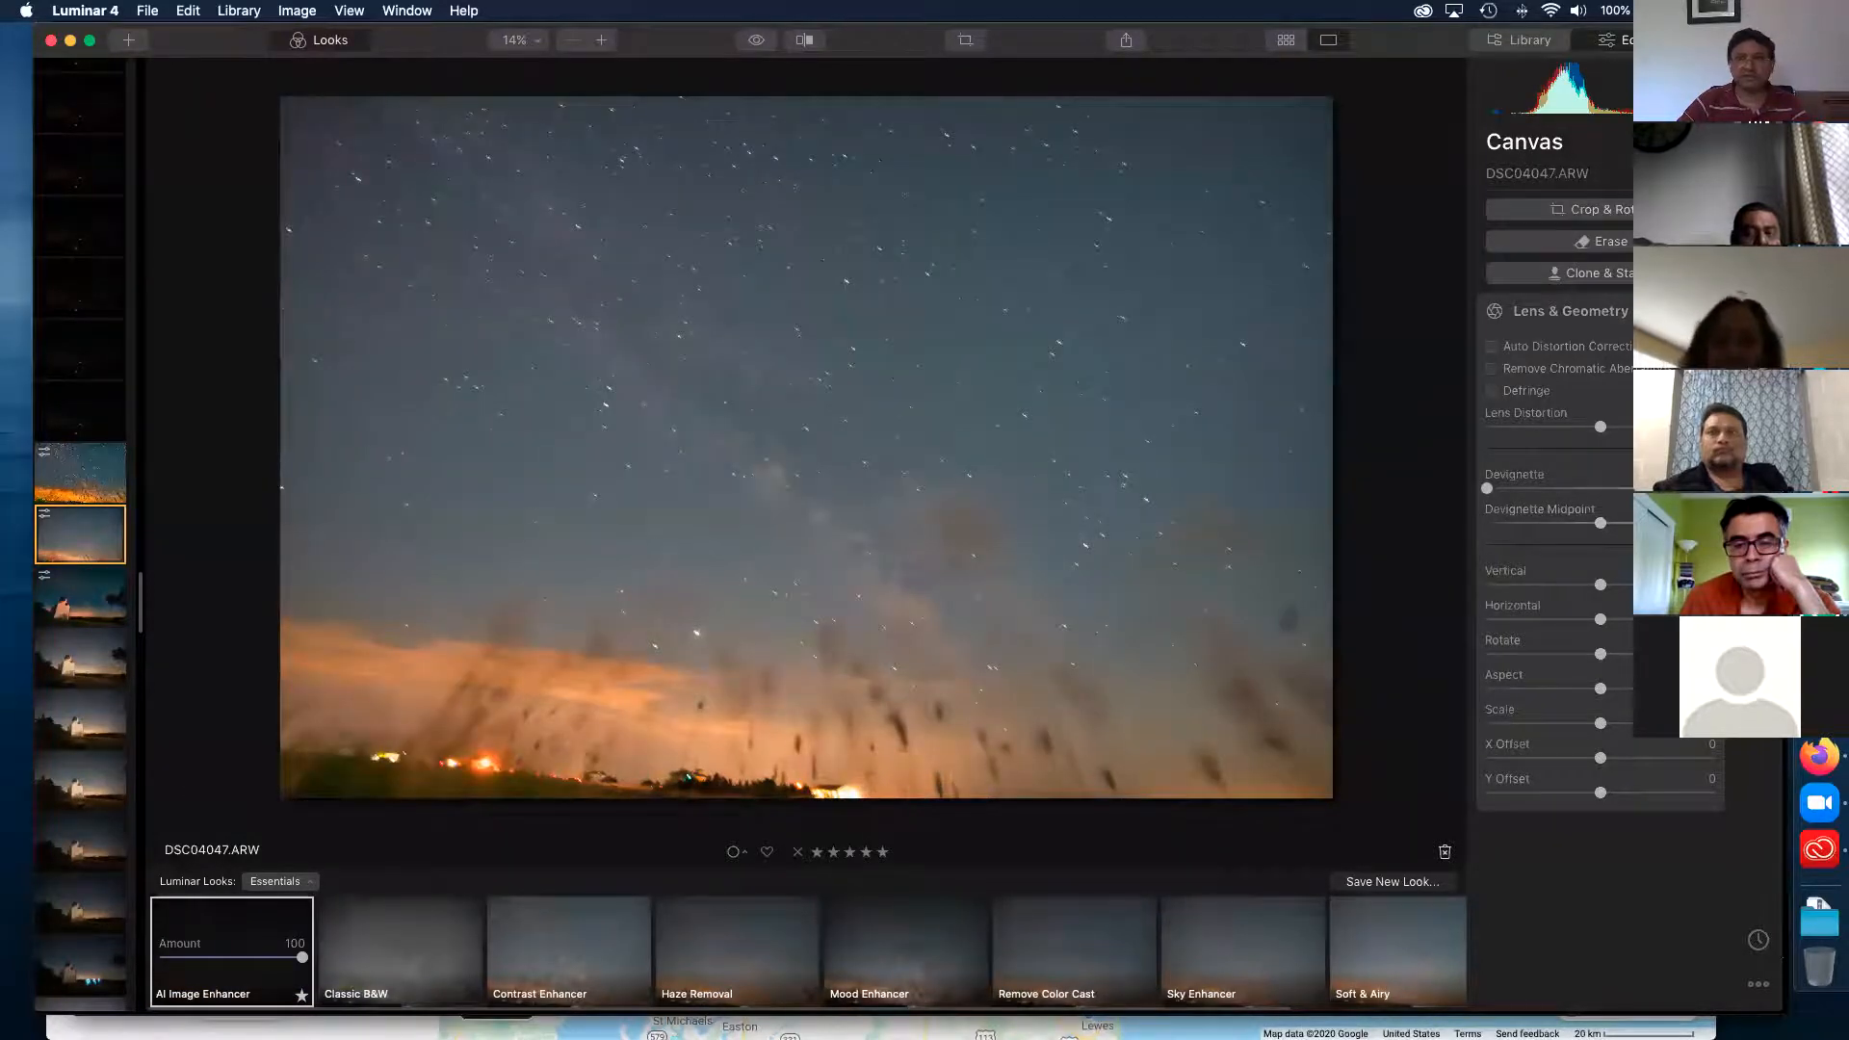
- Raise the AI Accent and AI Sky Enhancer amounts in the Essentials AI Enhance settings
click(1759, 189)
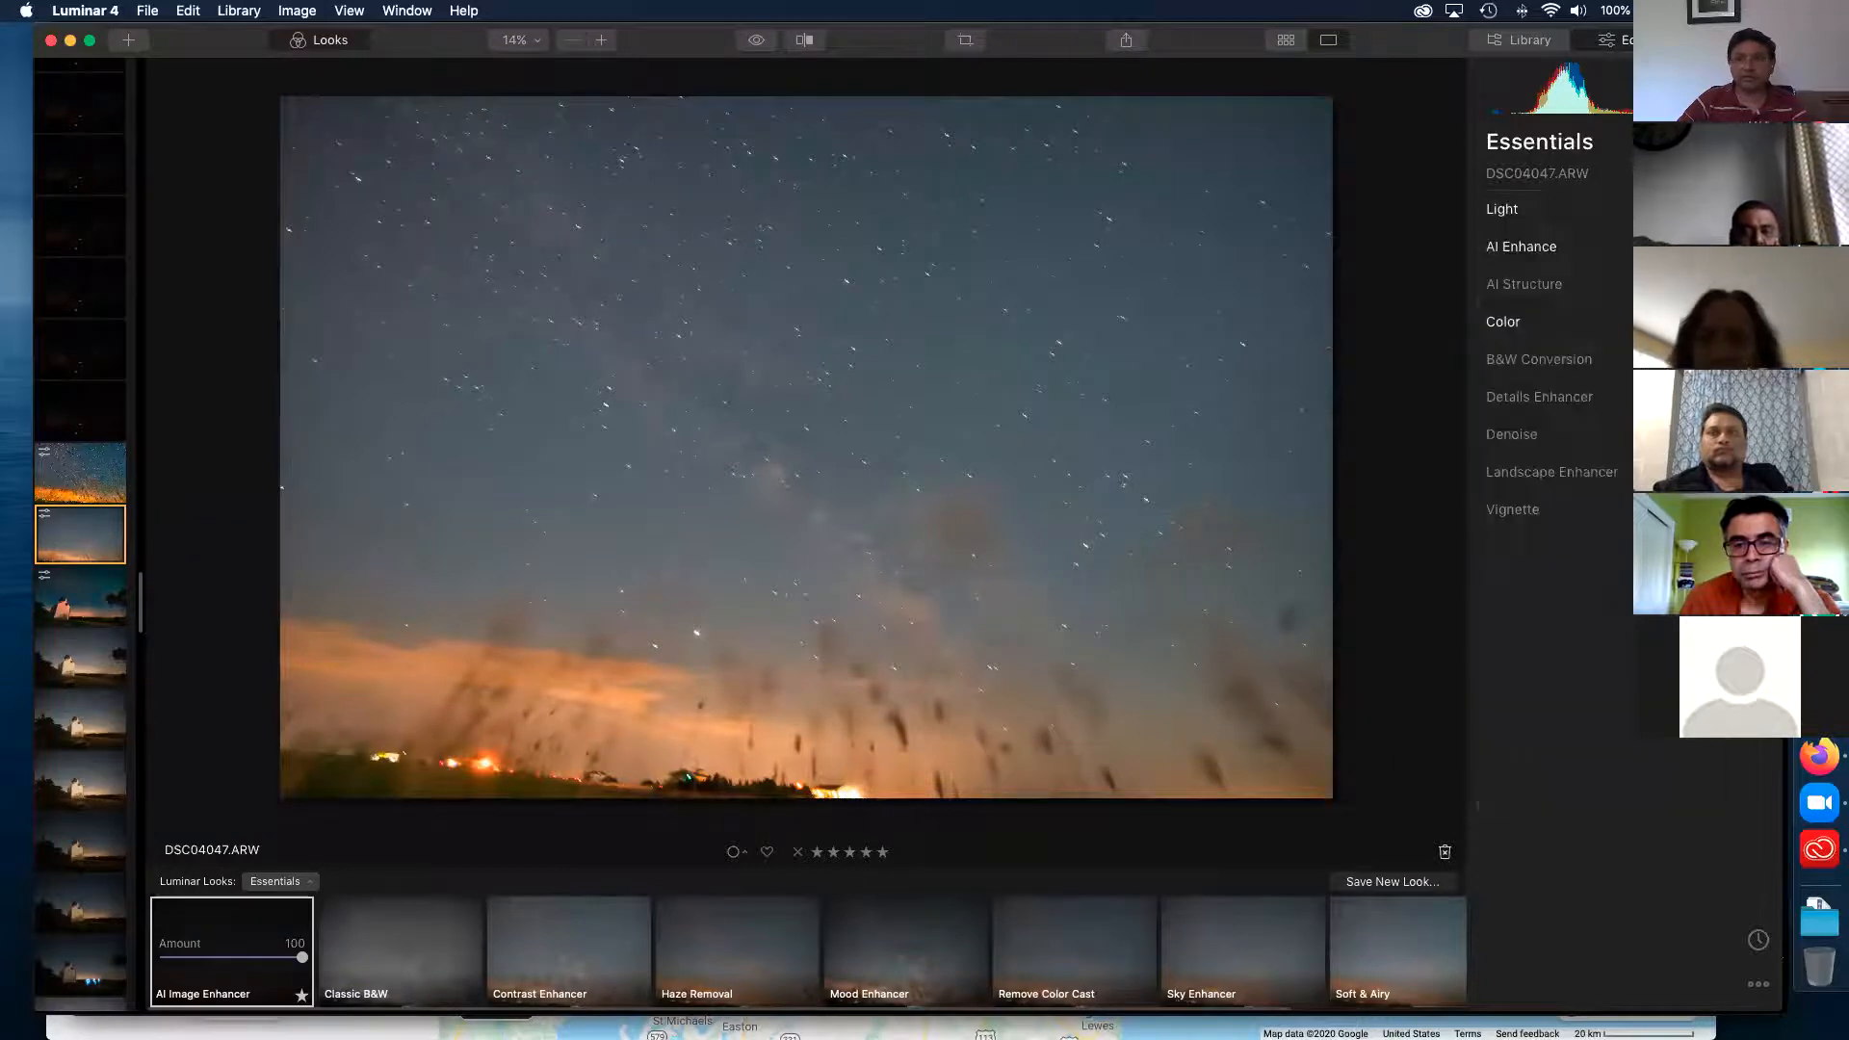
click(1565, 253)
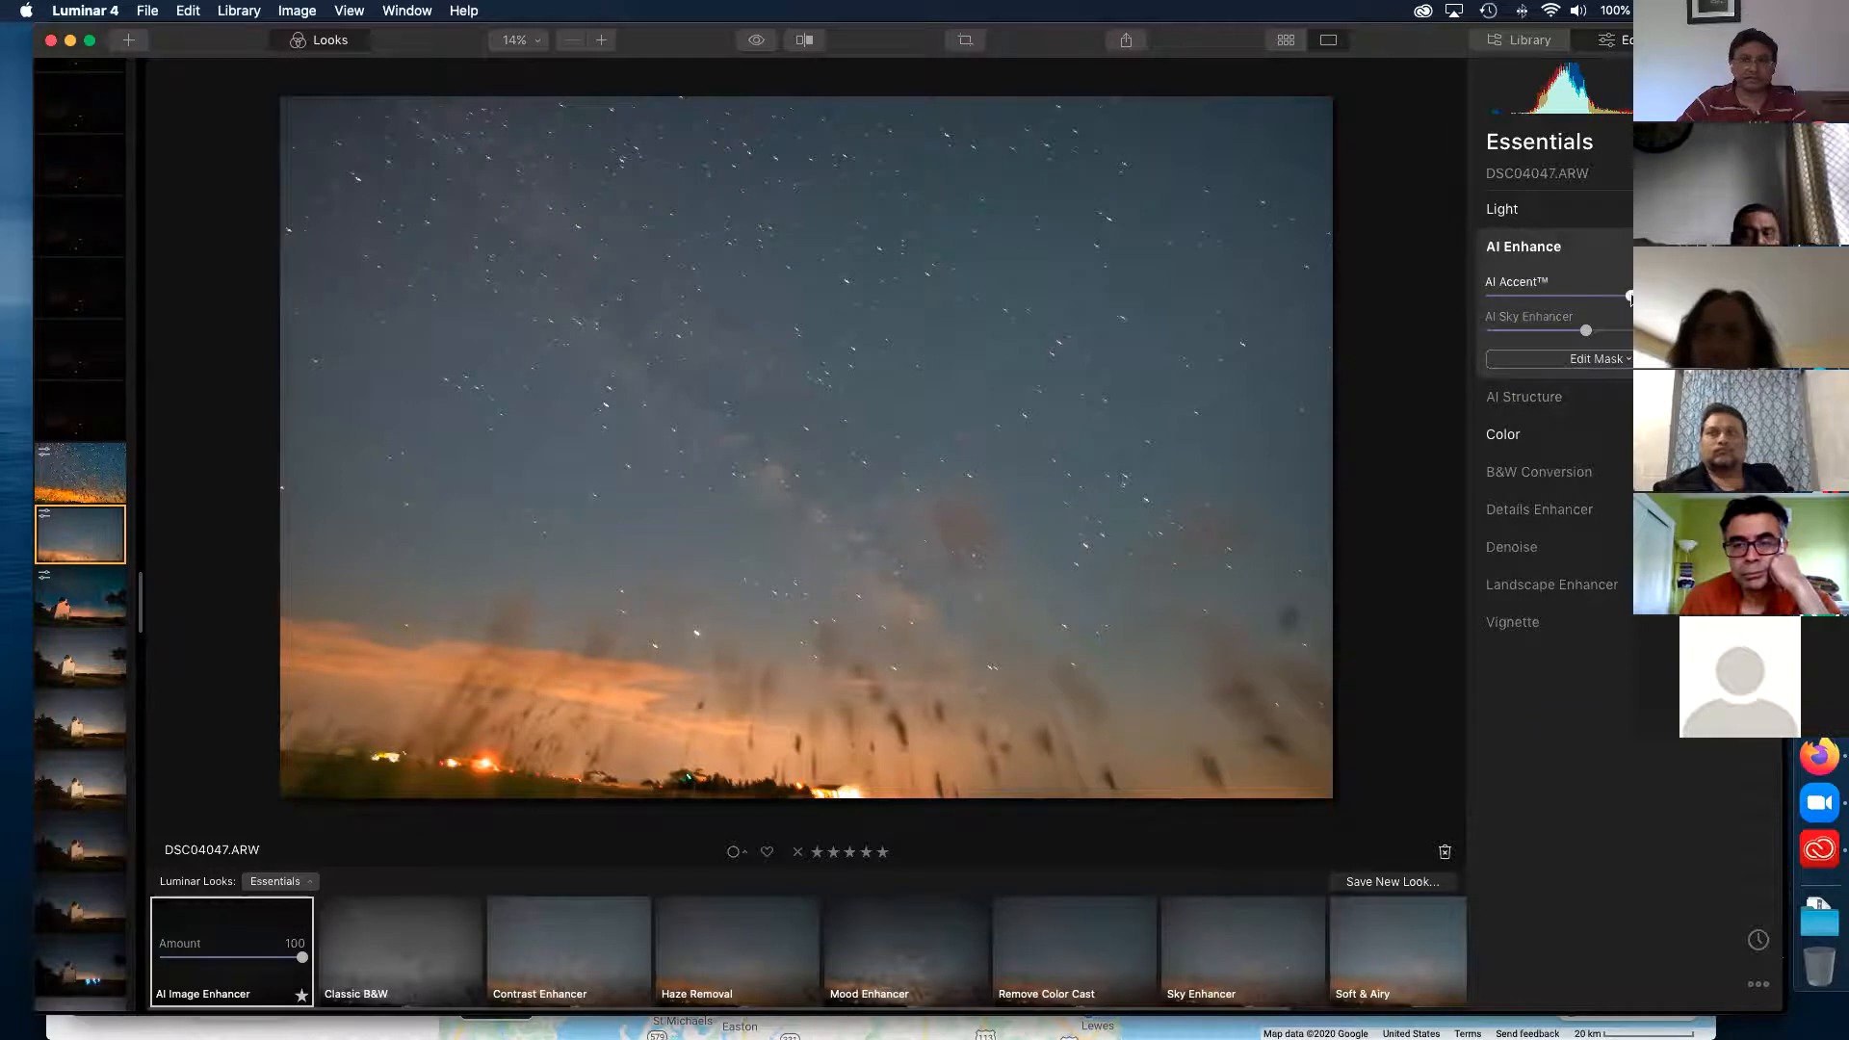
drag(1631, 298, 1695, 298)
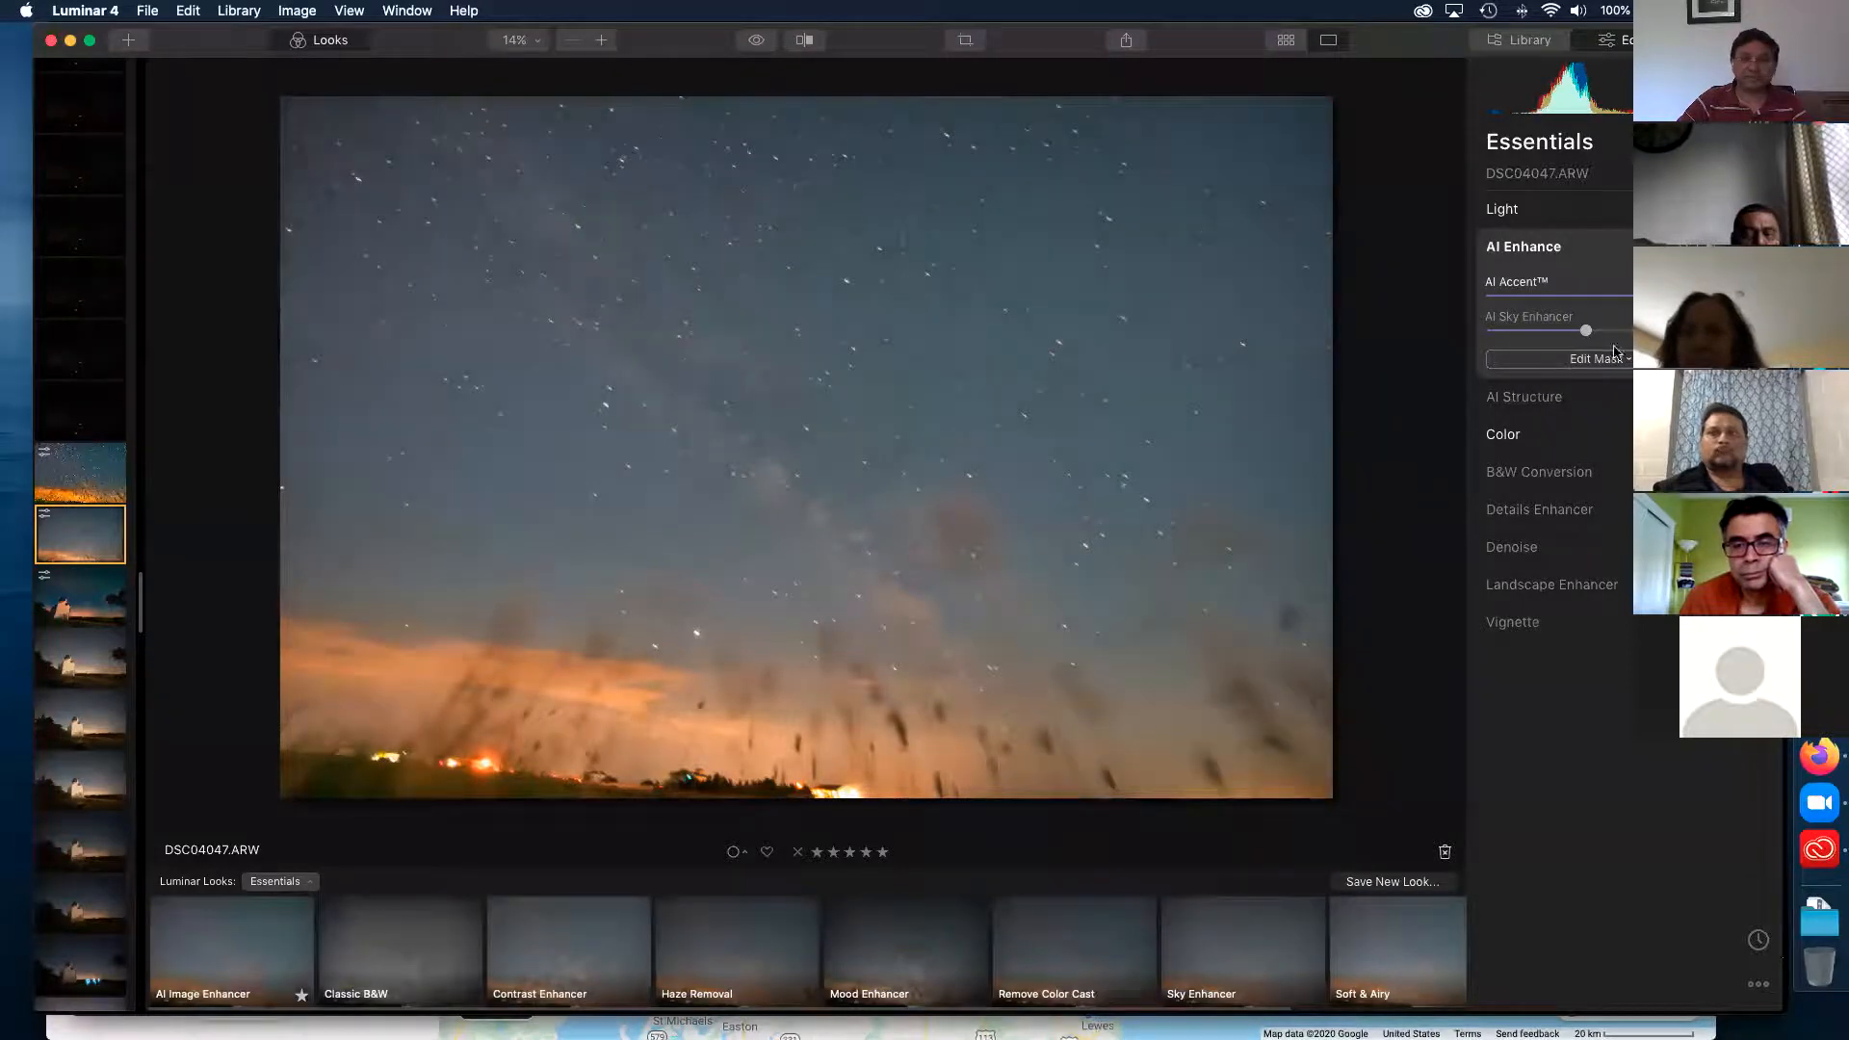
drag(1587, 330, 1666, 330)
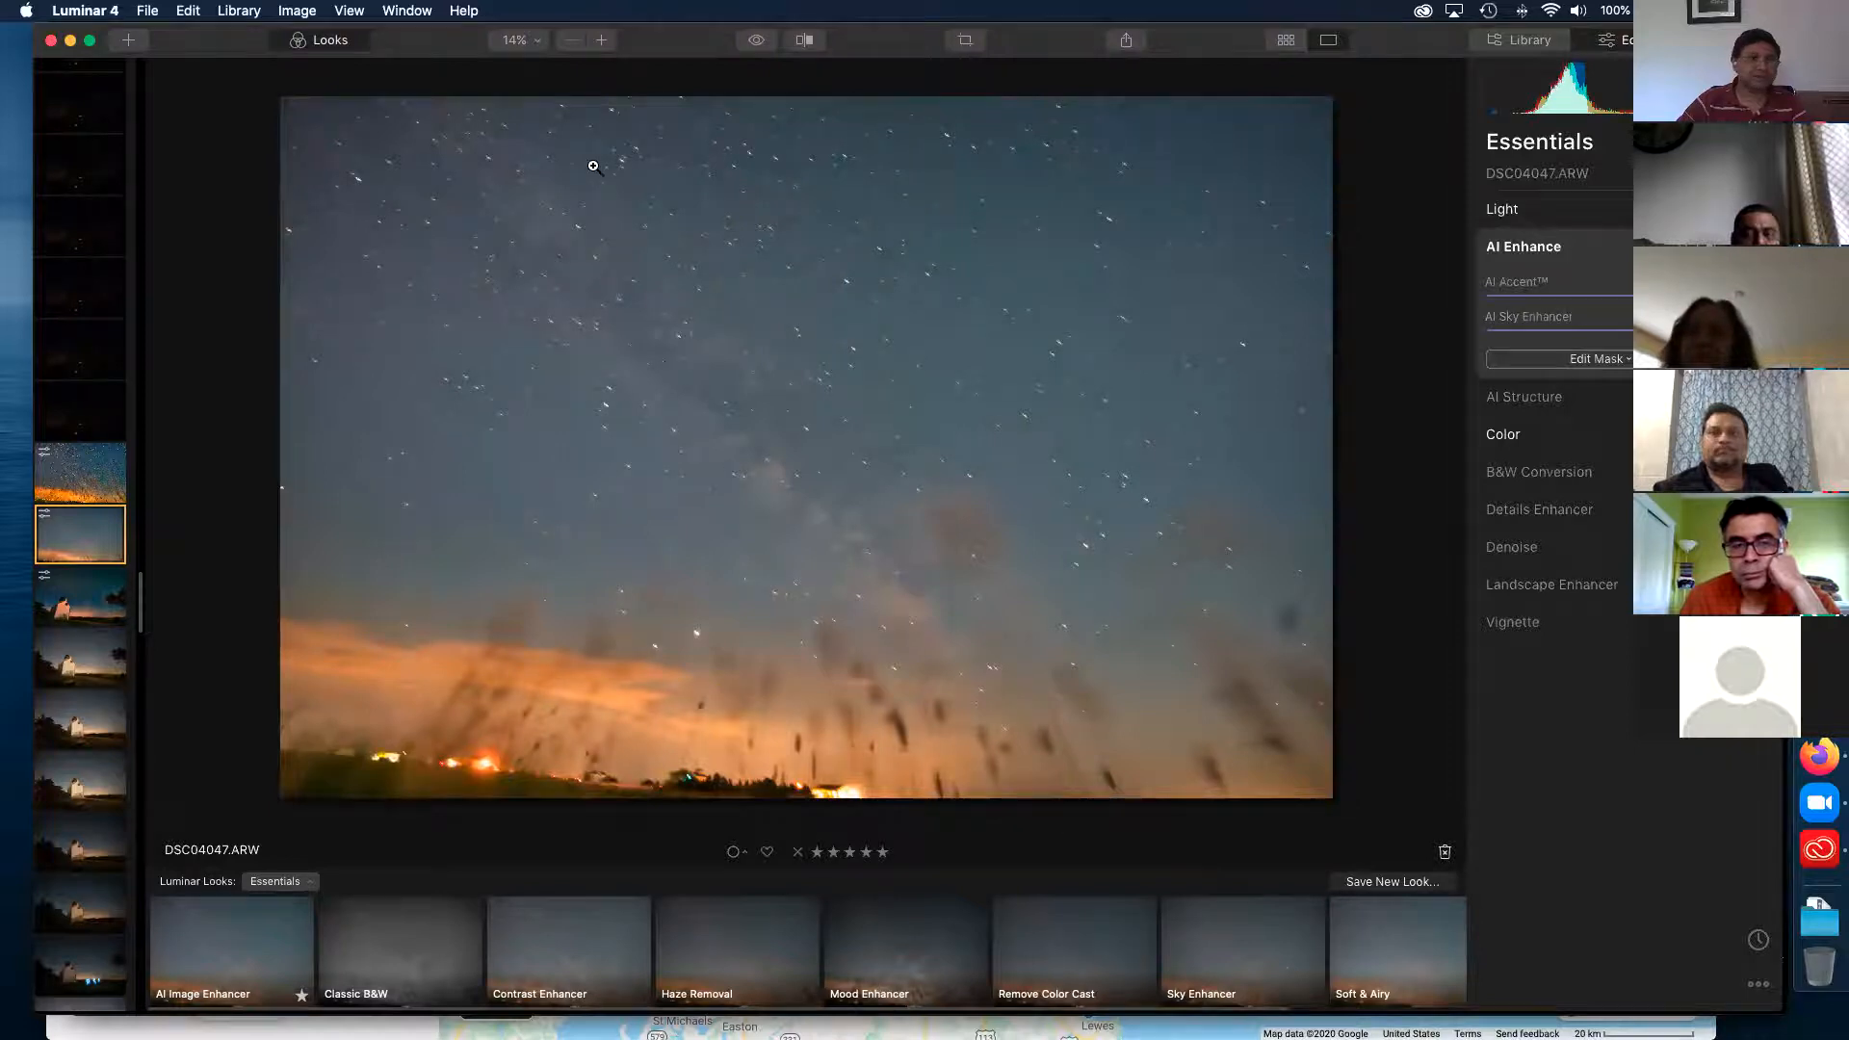
- Compare the AI-enhanced sky with the original photo by toggling the before/after preview several times
click(759, 42)
click(759, 42)
click(759, 42)
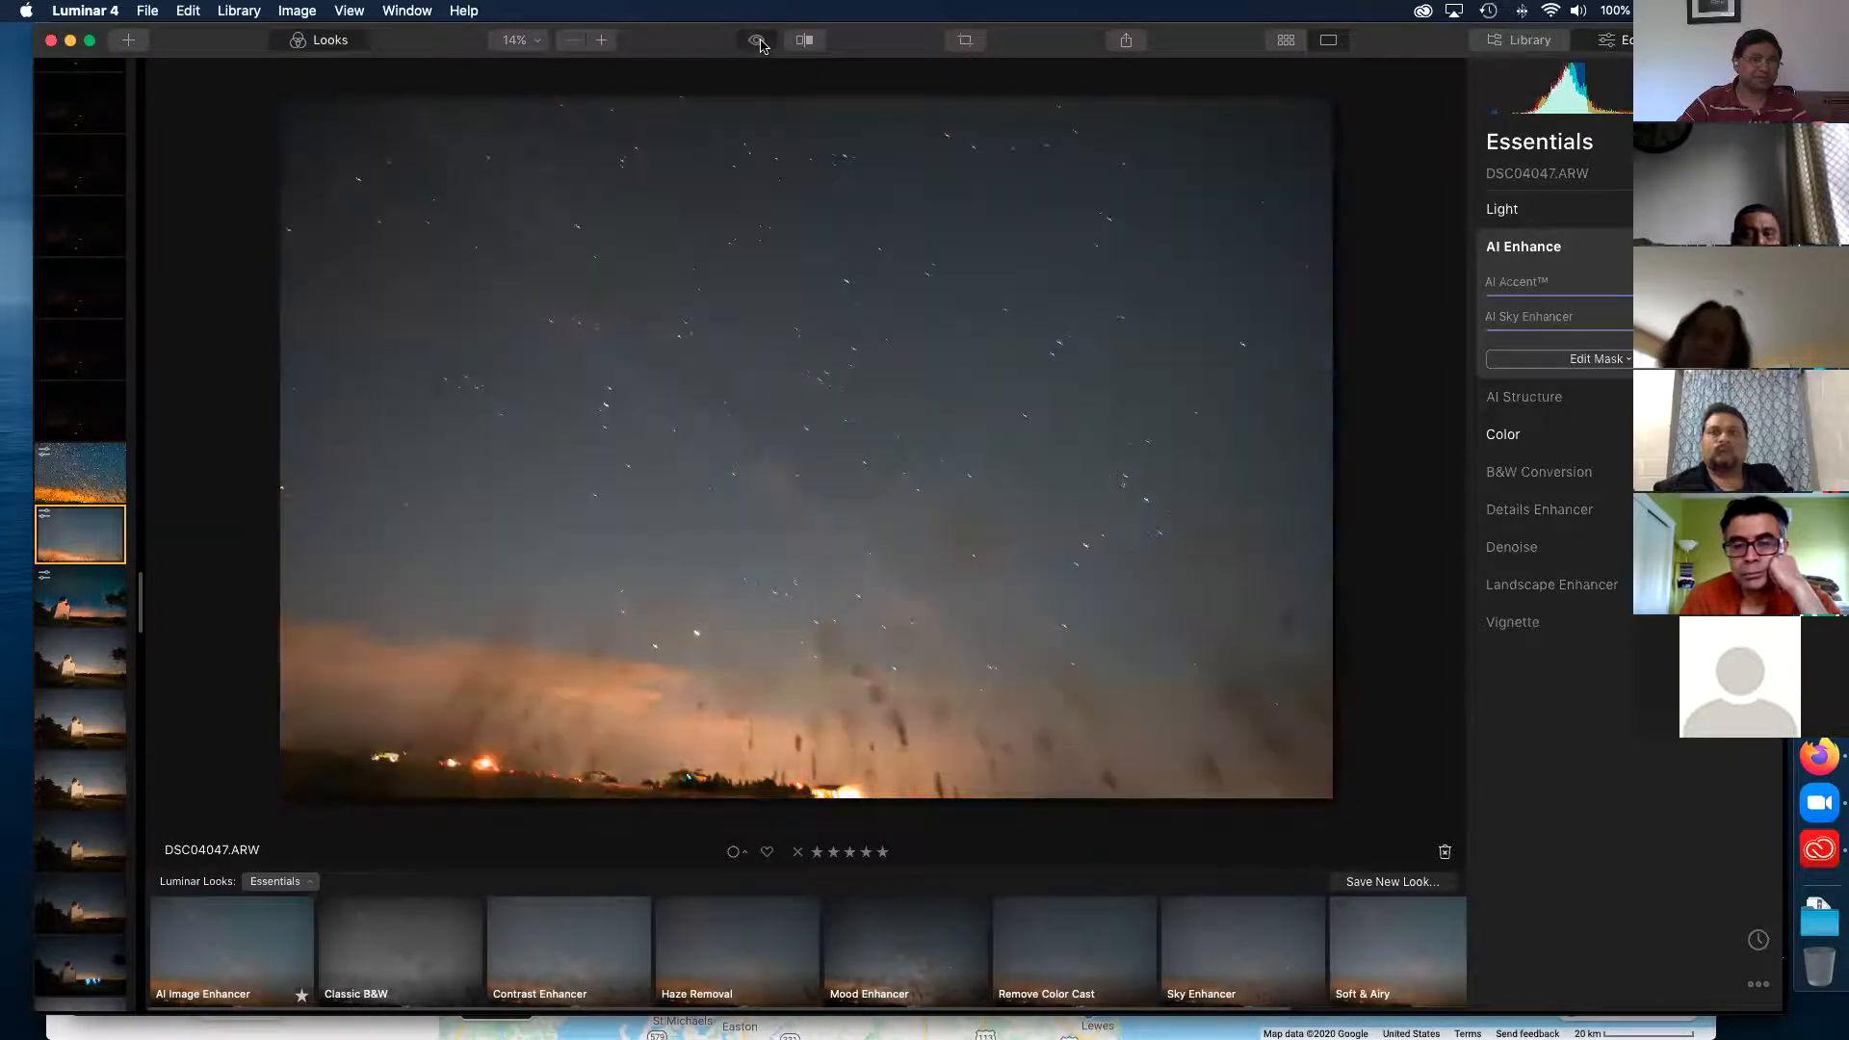
click(759, 43)
click(759, 43)
click(759, 42)
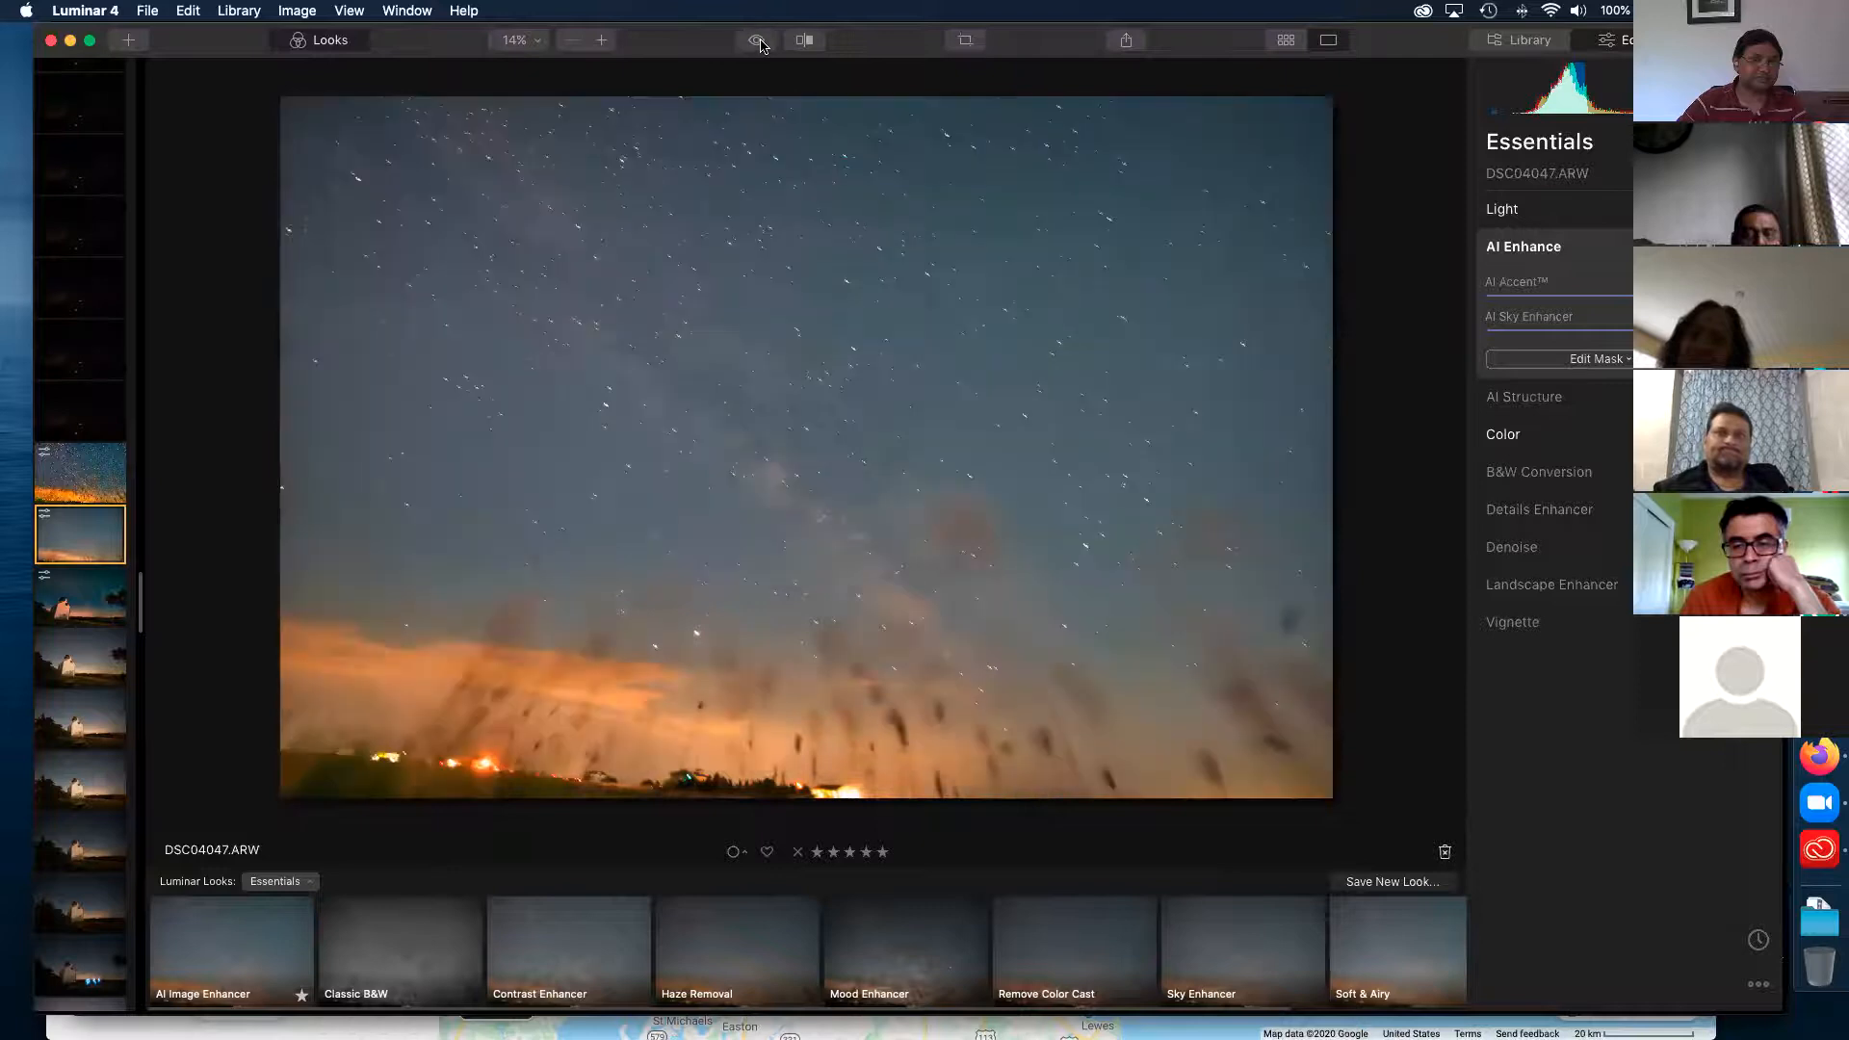
click(759, 42)
click(759, 42)
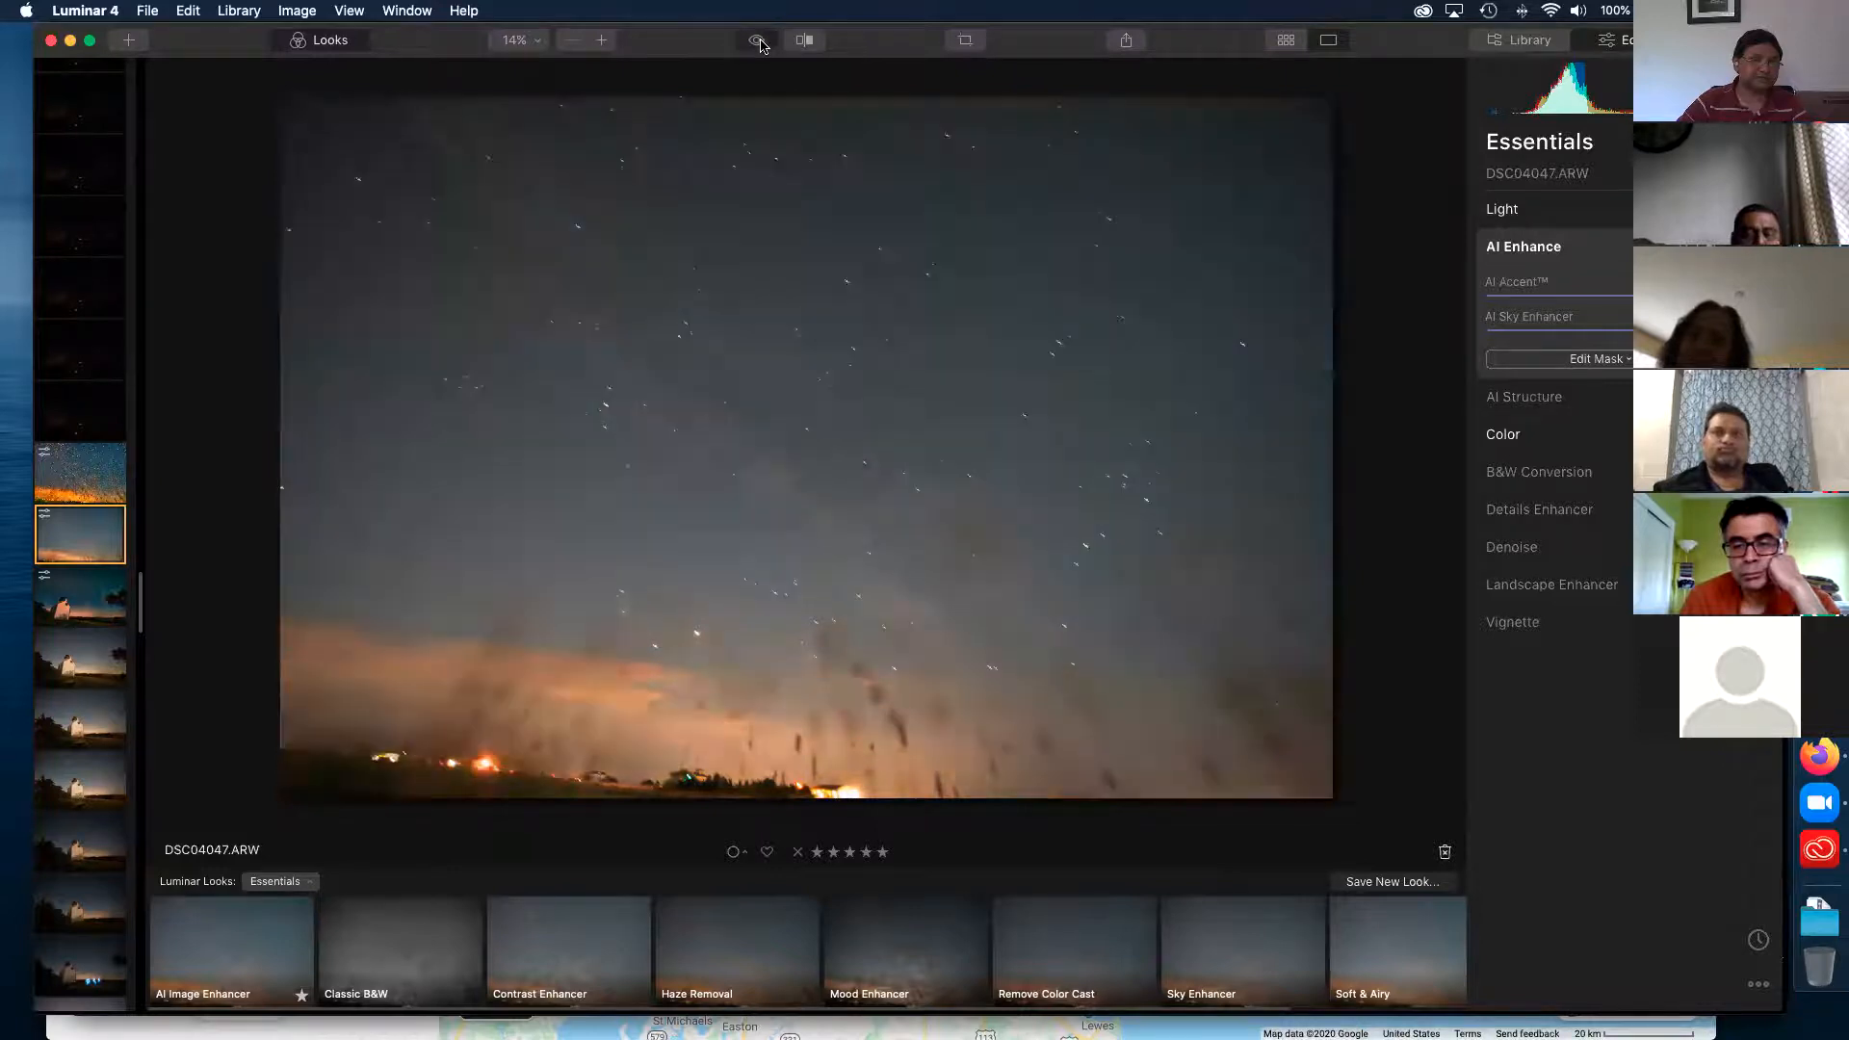
- Raise the photo's overall color saturation slightly and boost the saturation in the advanced color settings
click(1554, 434)
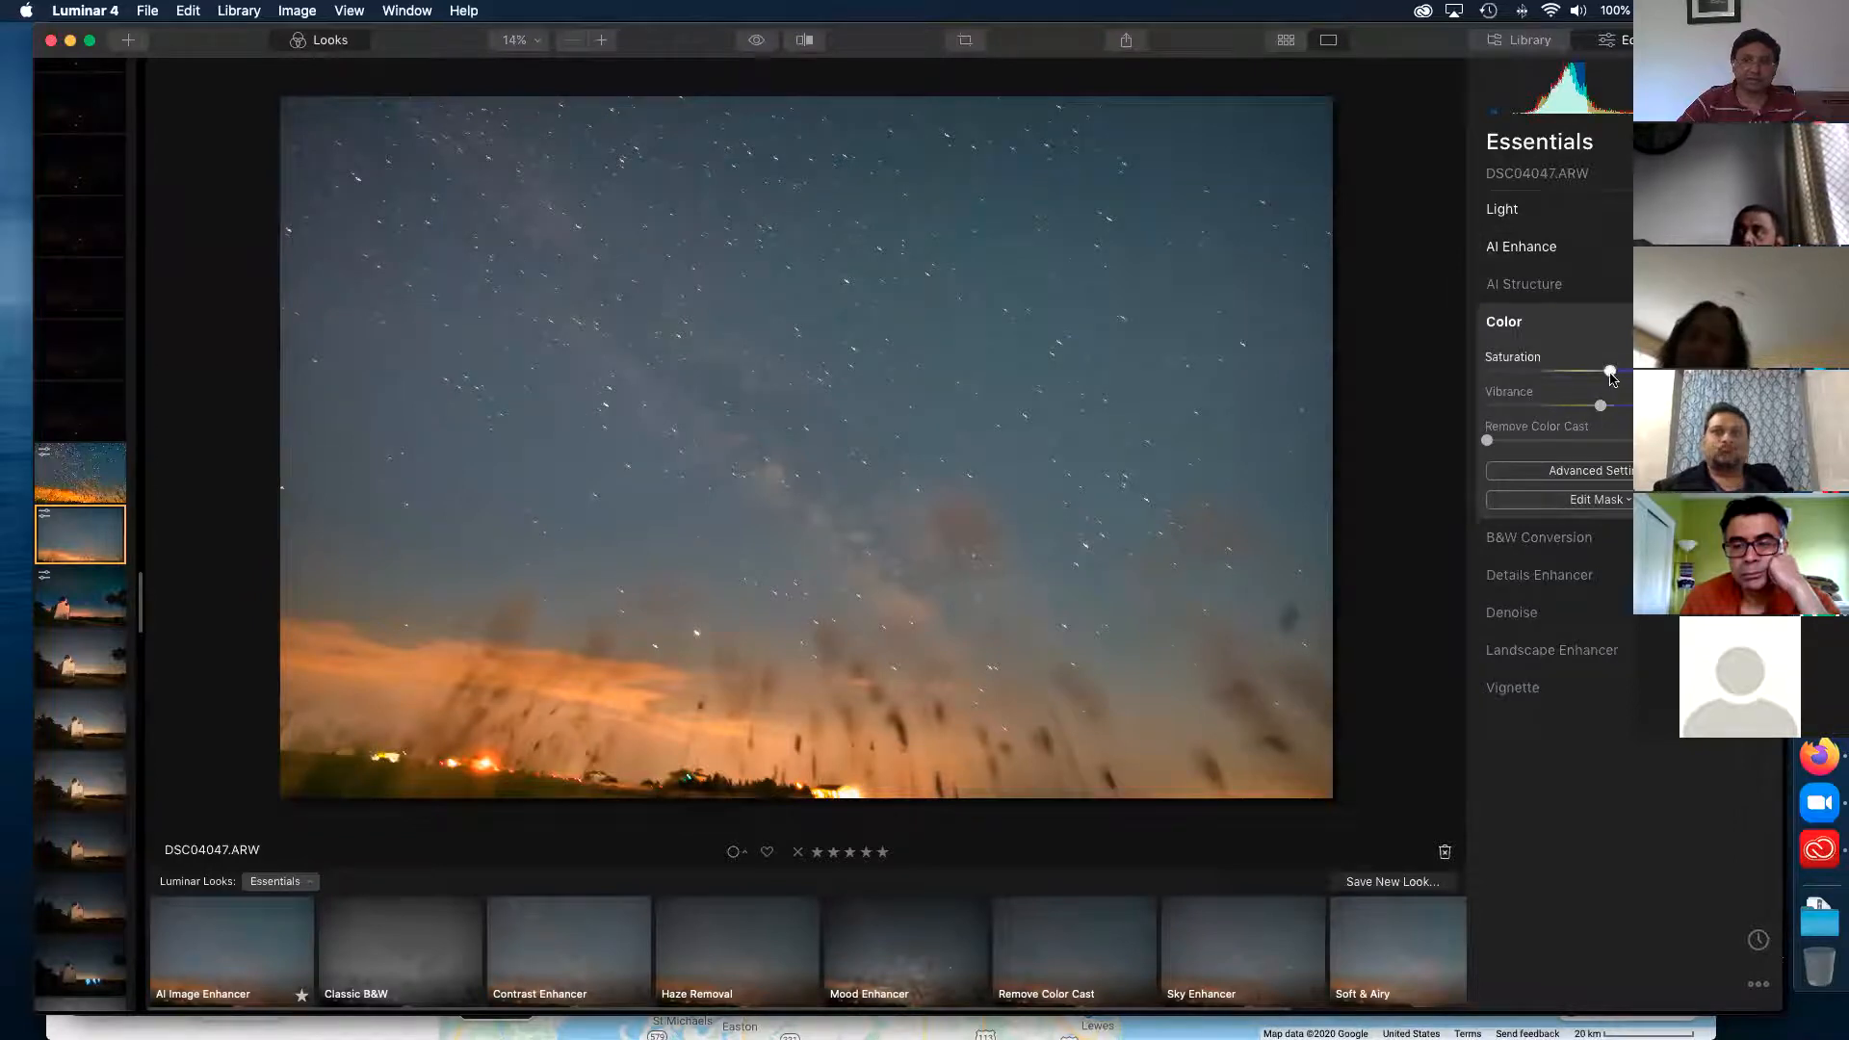
click(1614, 472)
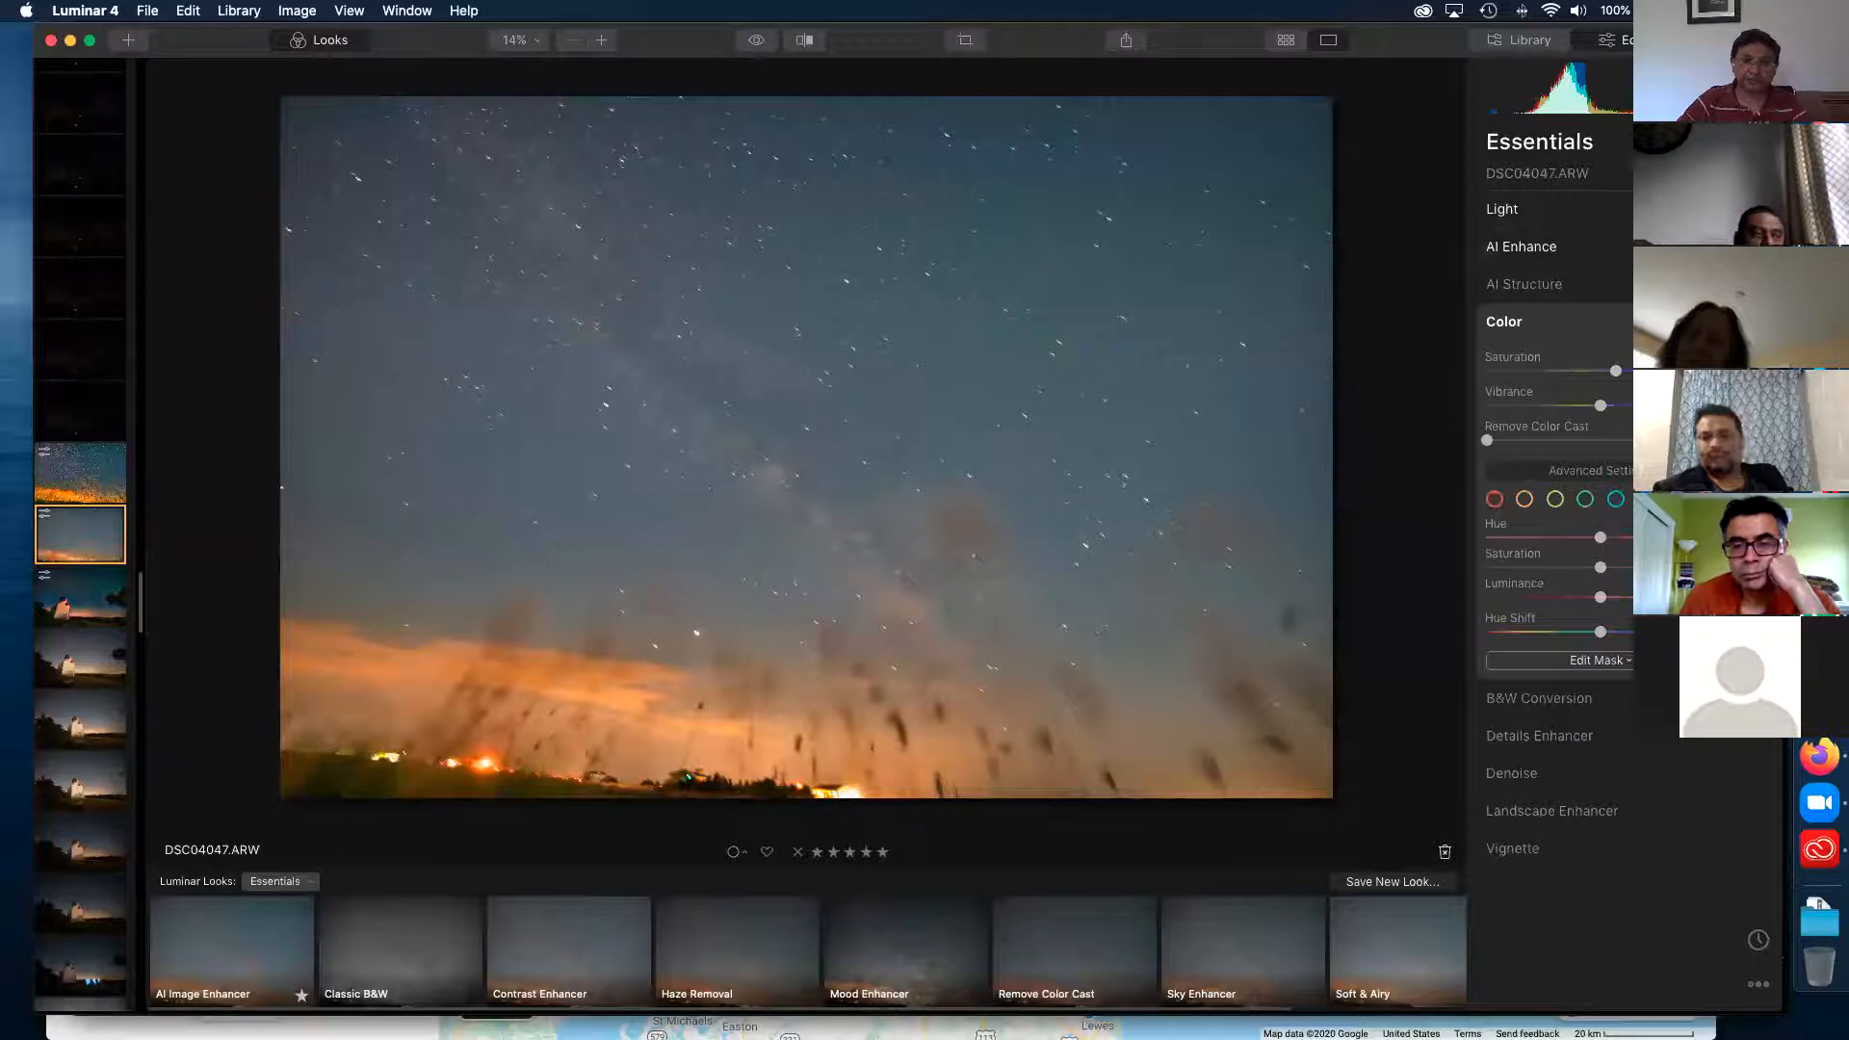
drag(1601, 568, 1667, 569)
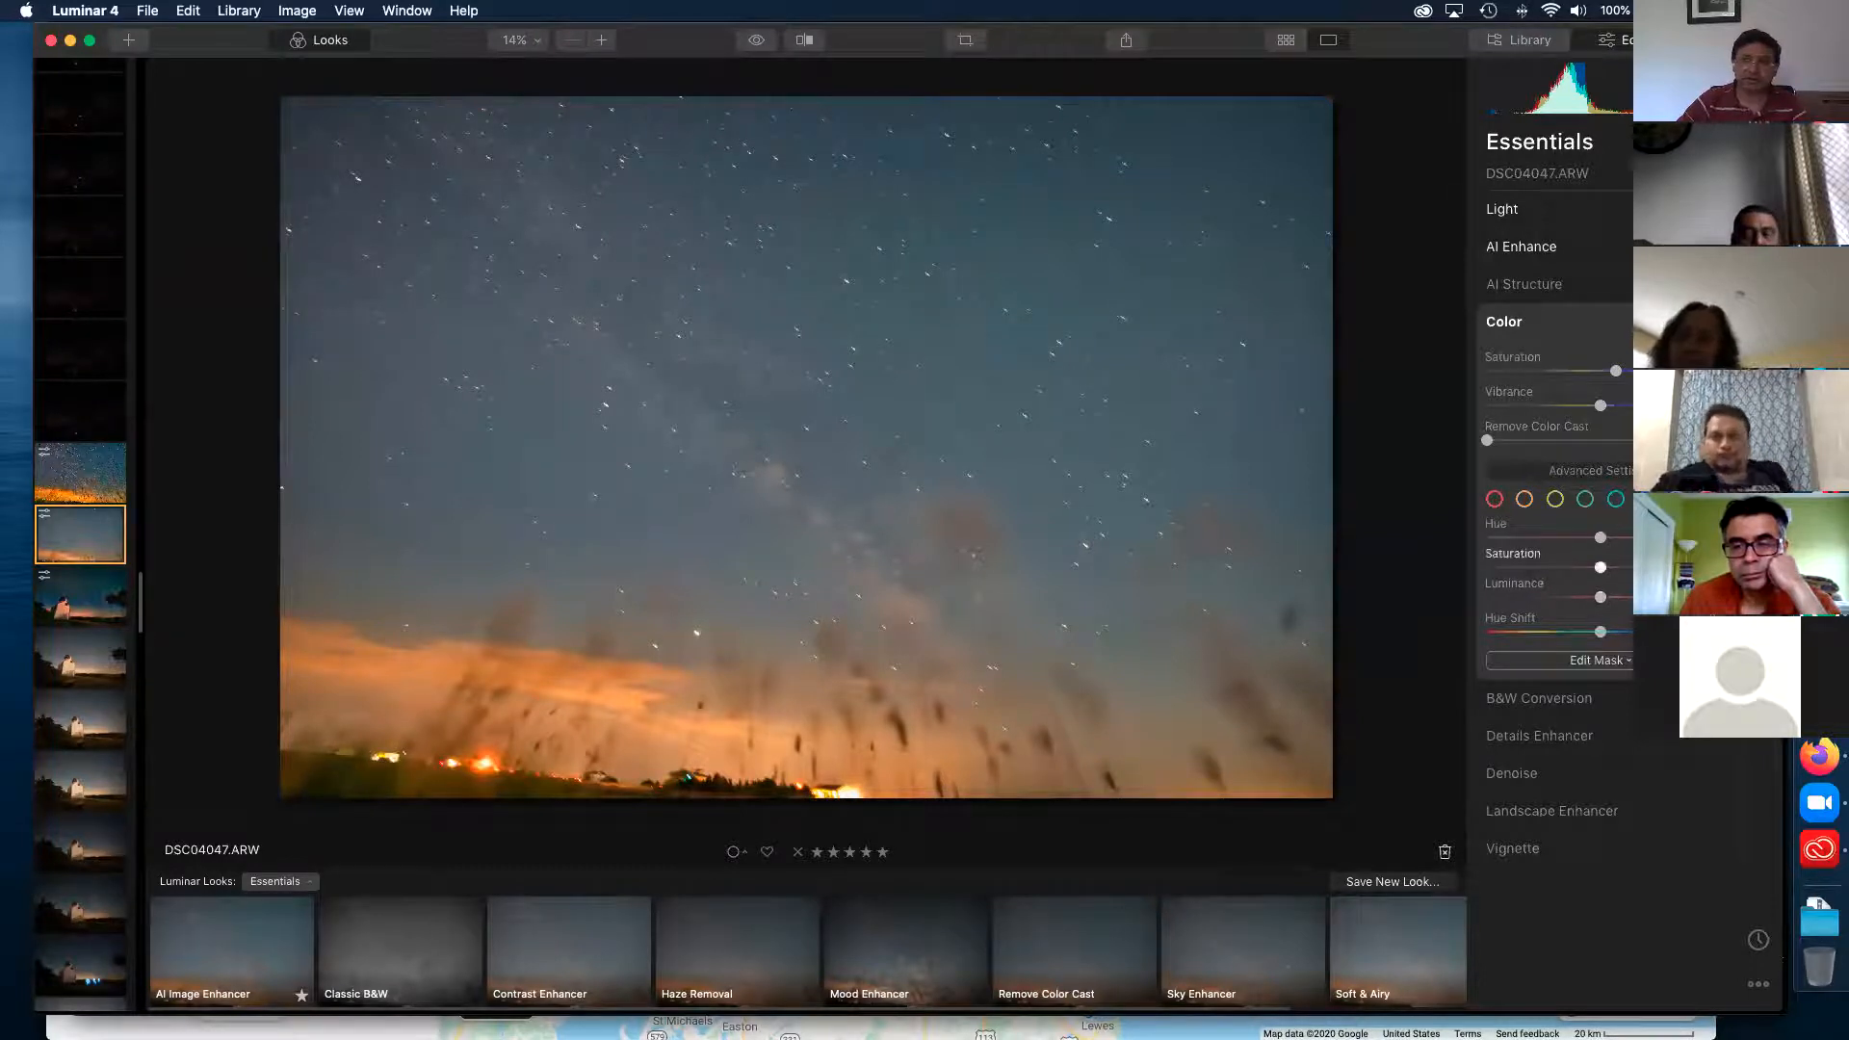
double_click(1601, 568)
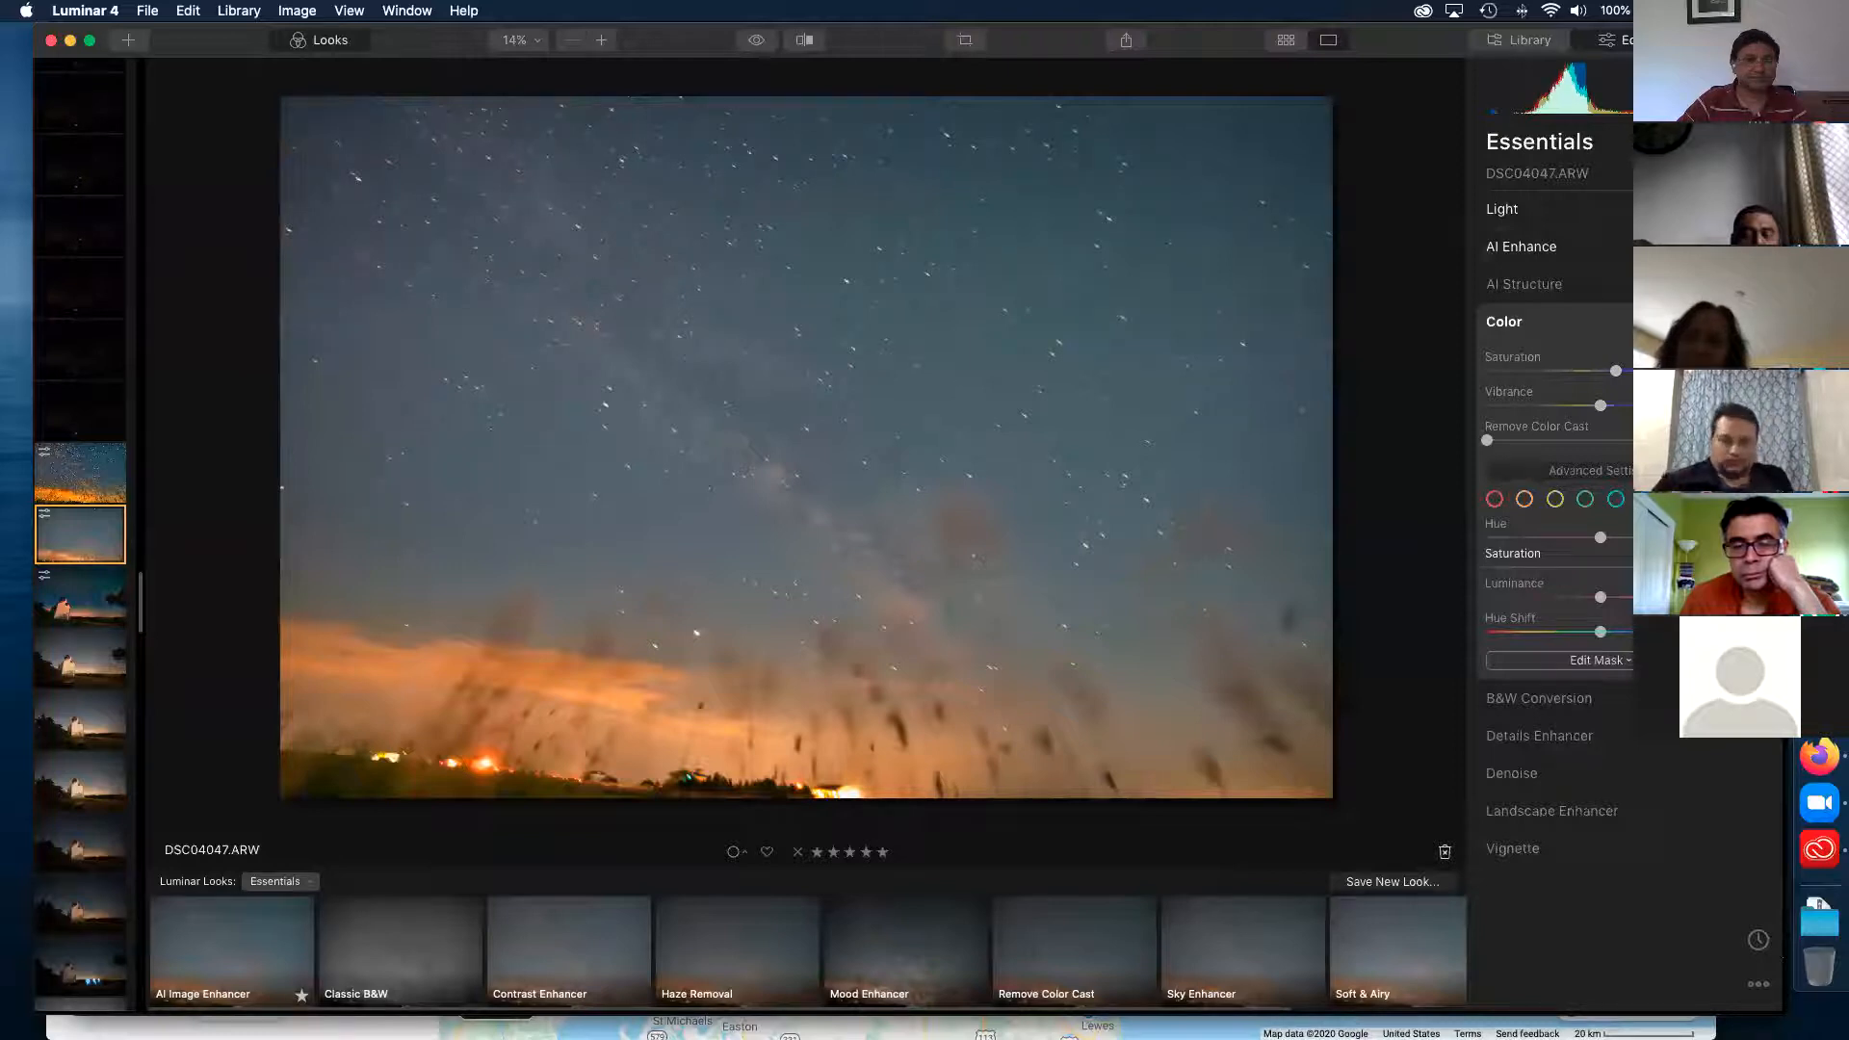
- Check the color adjustments against the original photo with the before/after preview
click(759, 43)
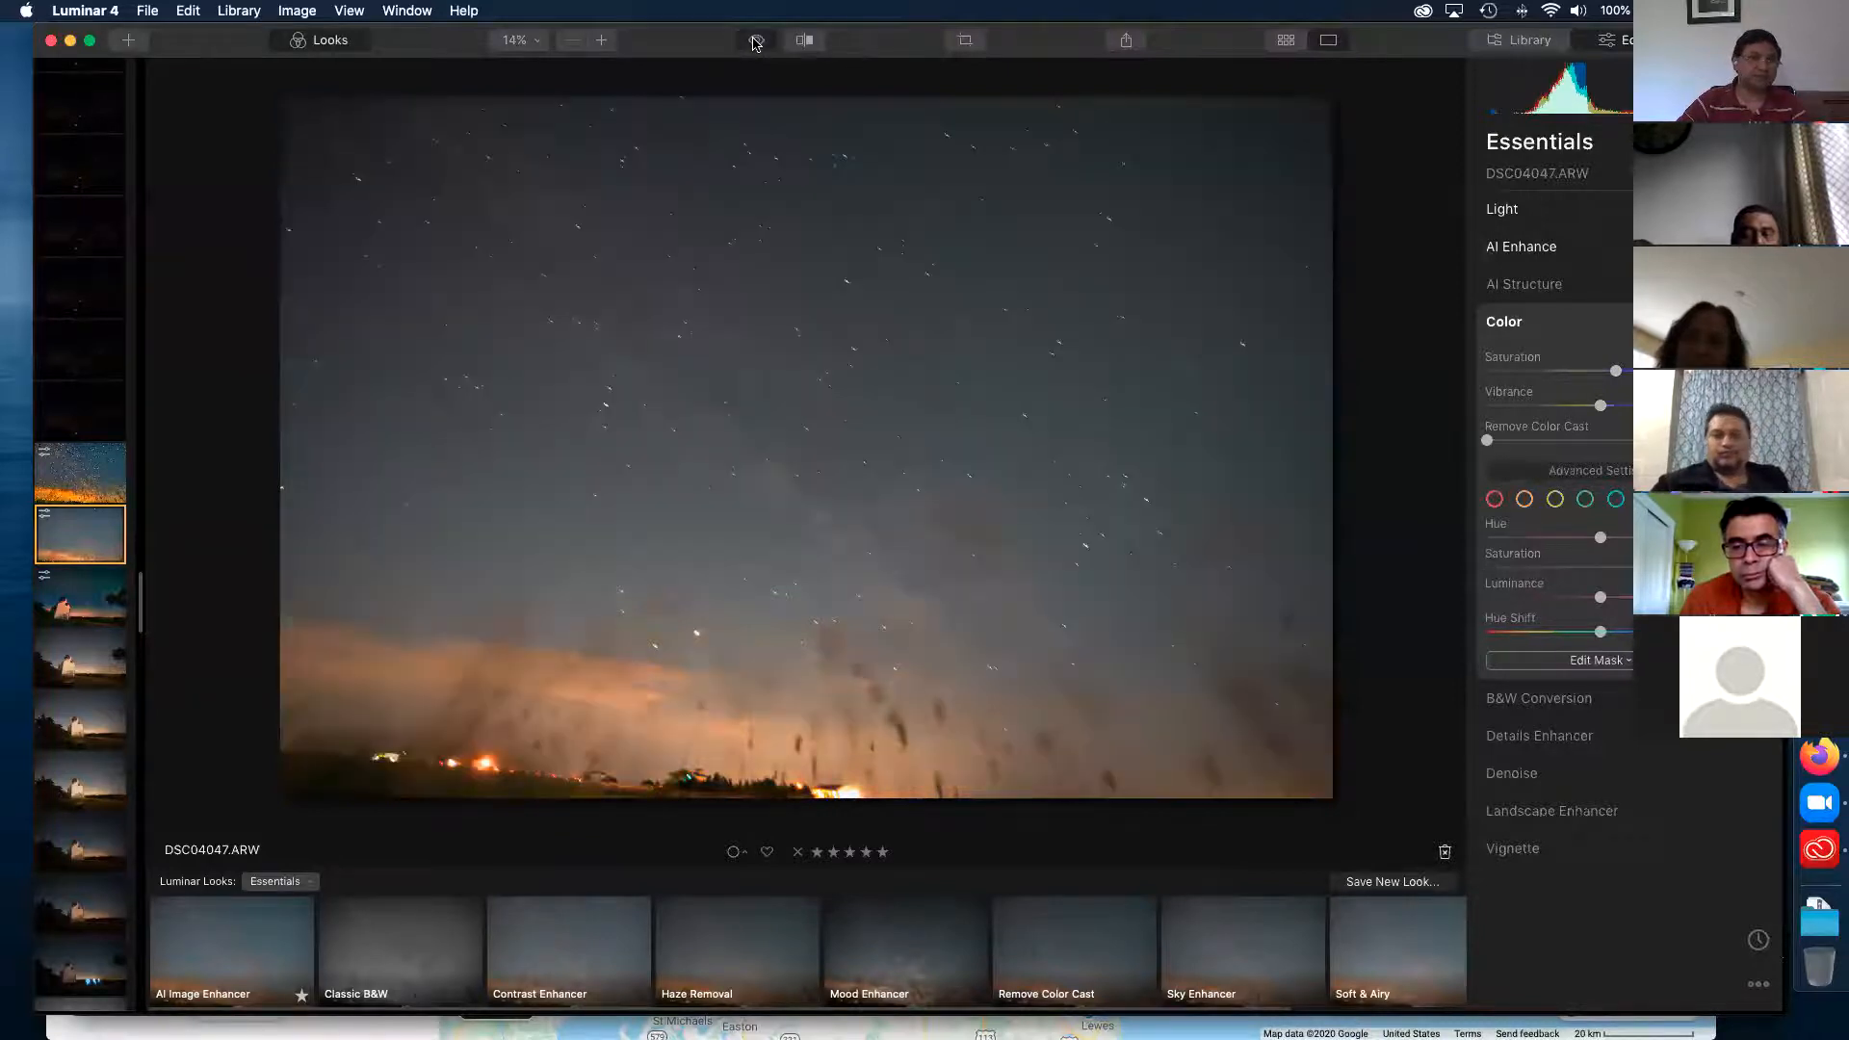
click(757, 42)
click(757, 42)
click(757, 42)
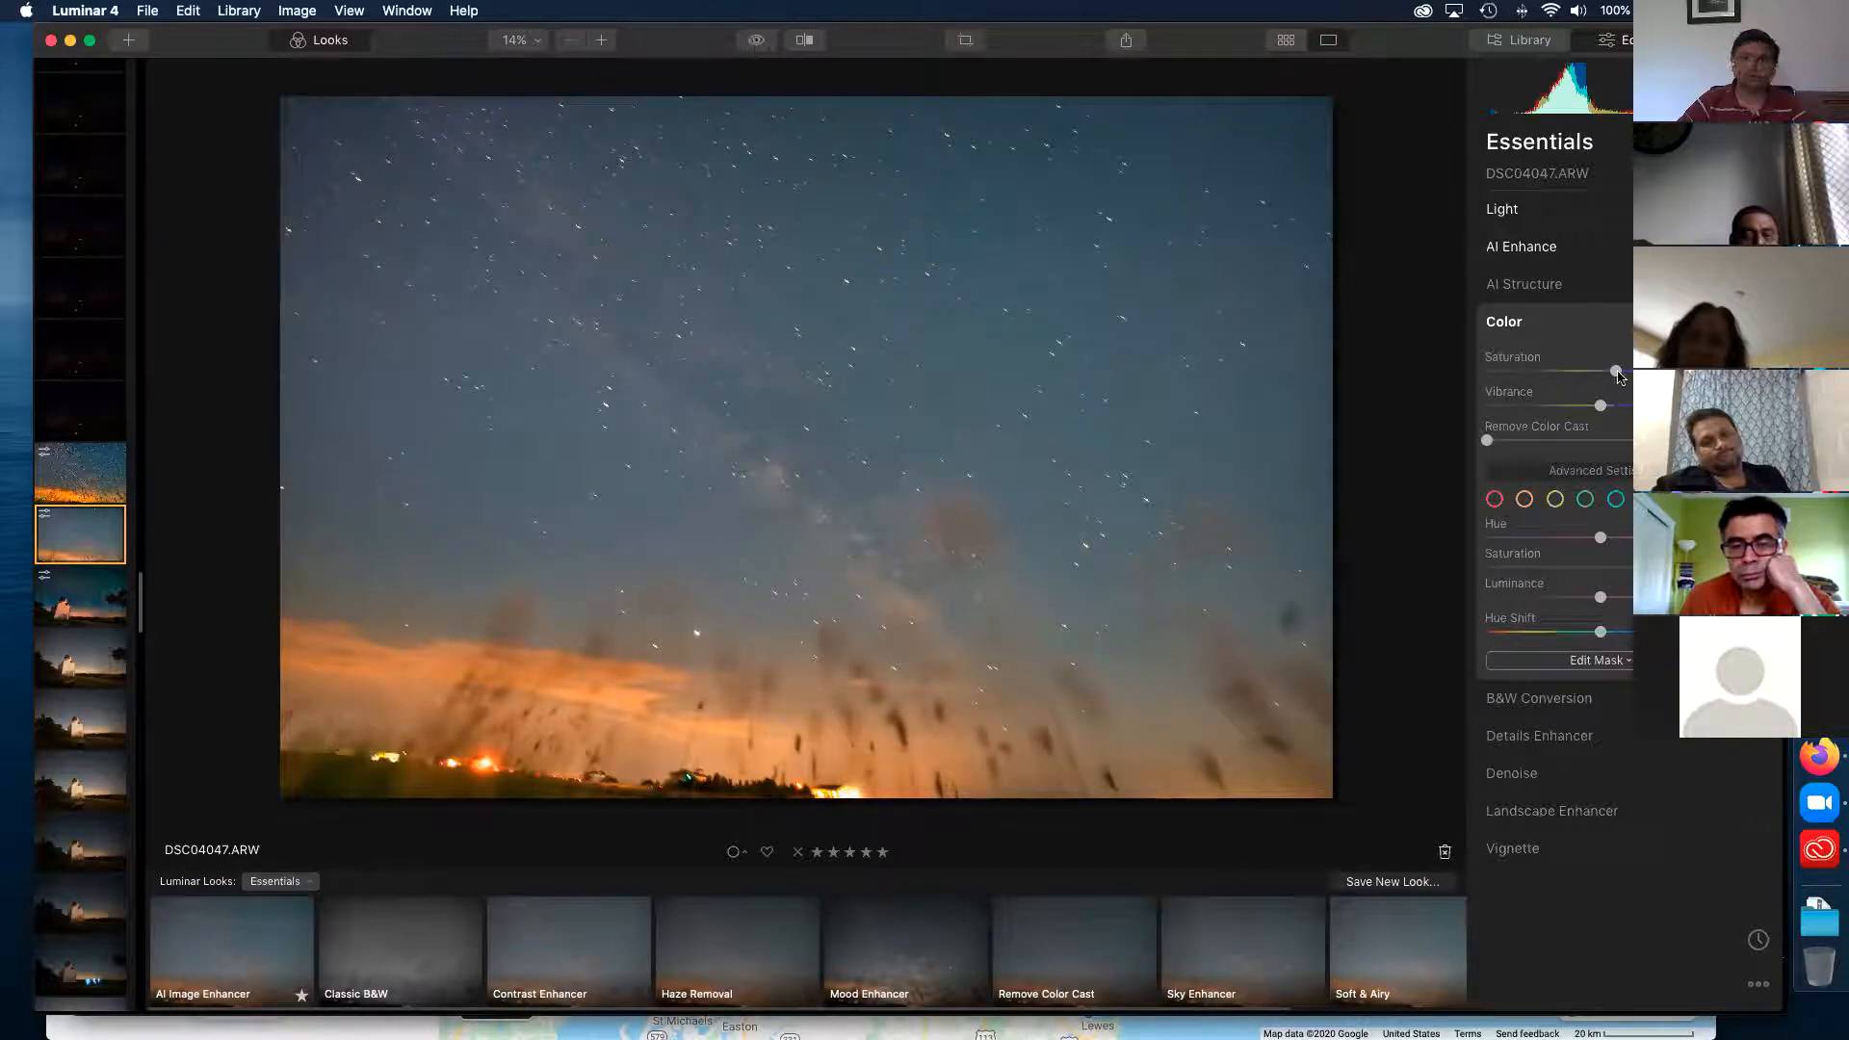
- Try exporting the photo to the Lightroom Export folder as JPEG DSC04047, long edge 1600, sRGB, quality 100
right_click(811, 344)
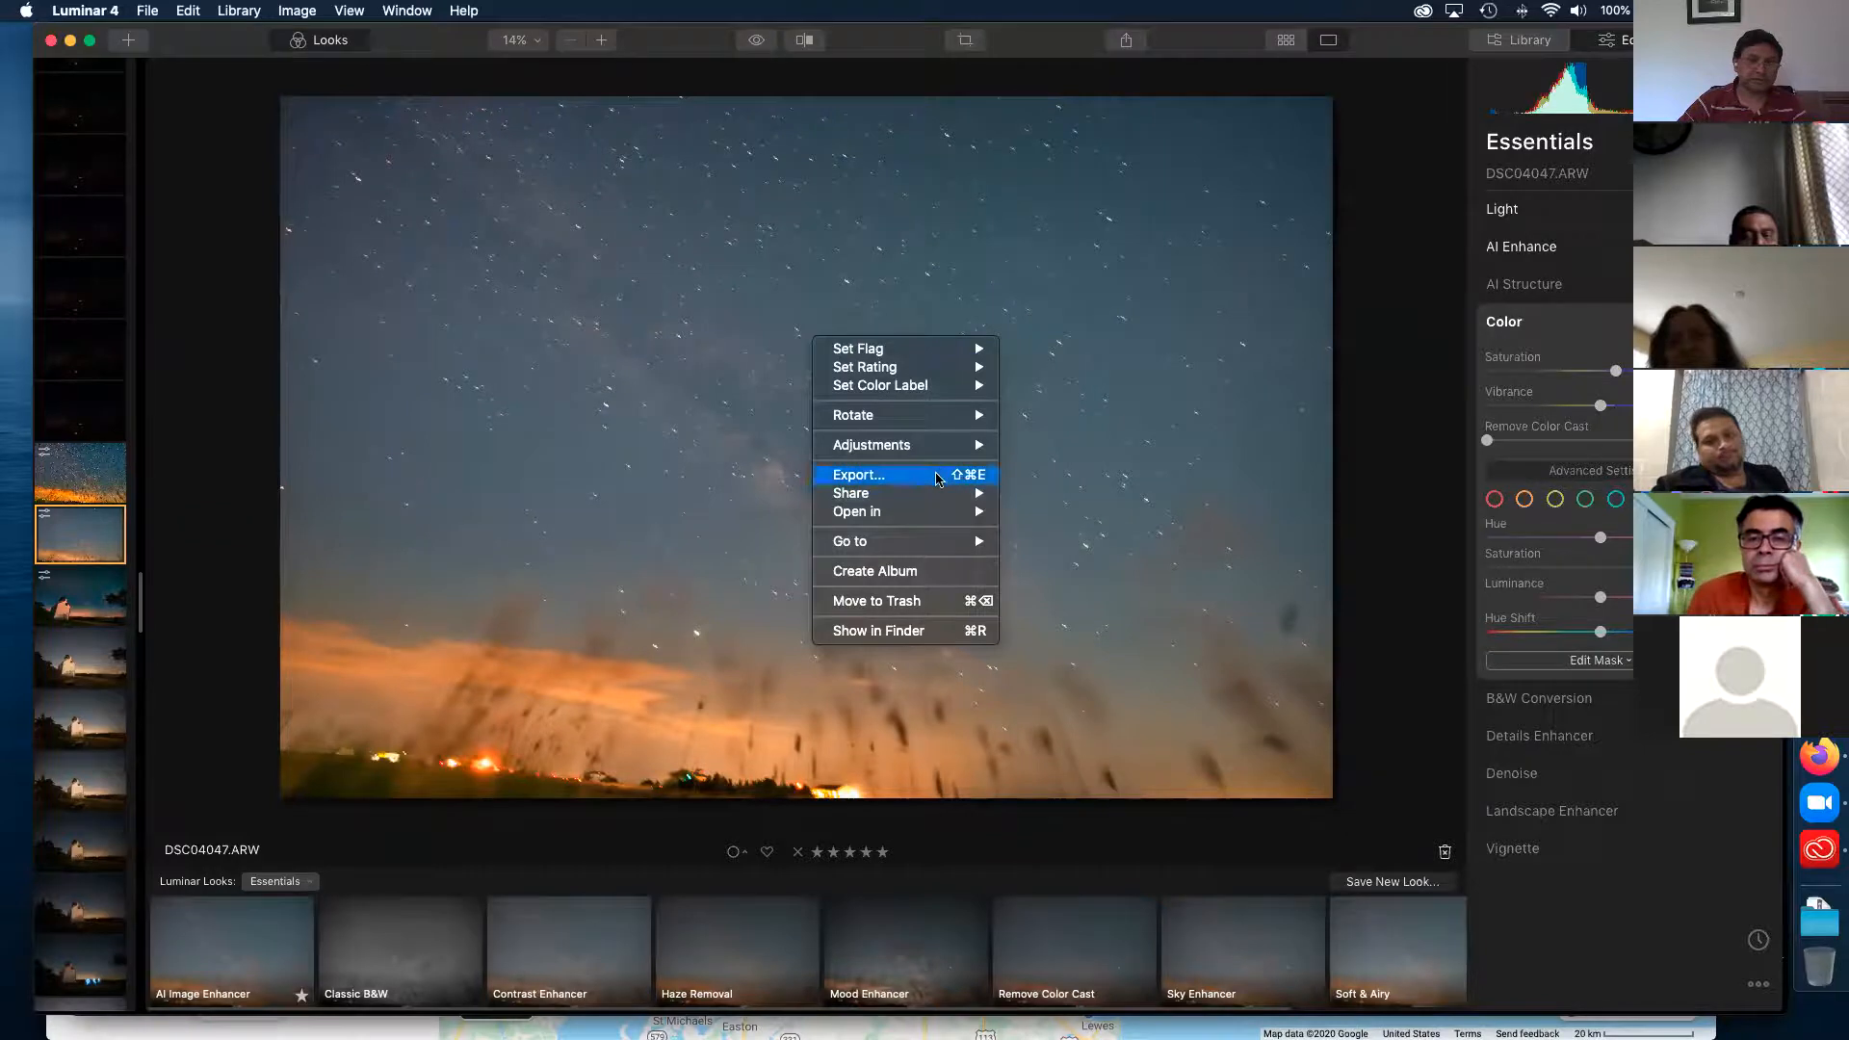
click(938, 476)
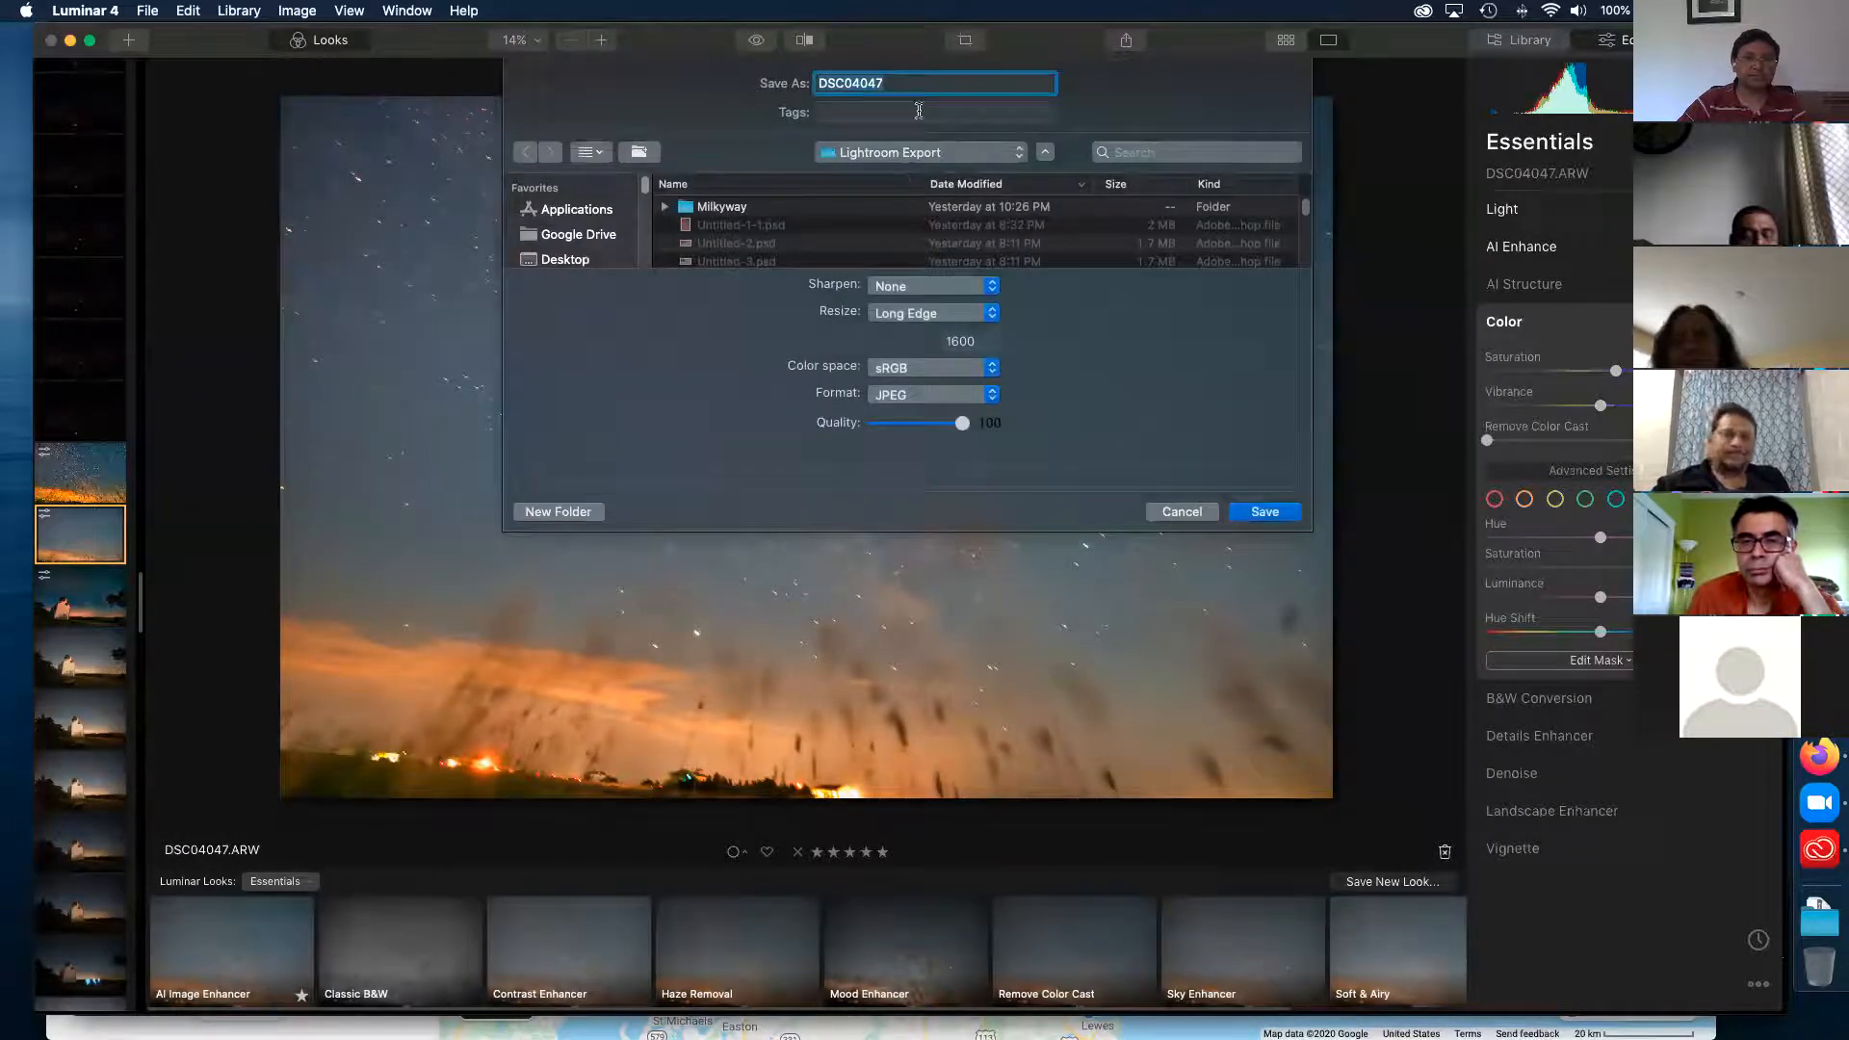
click(1266, 511)
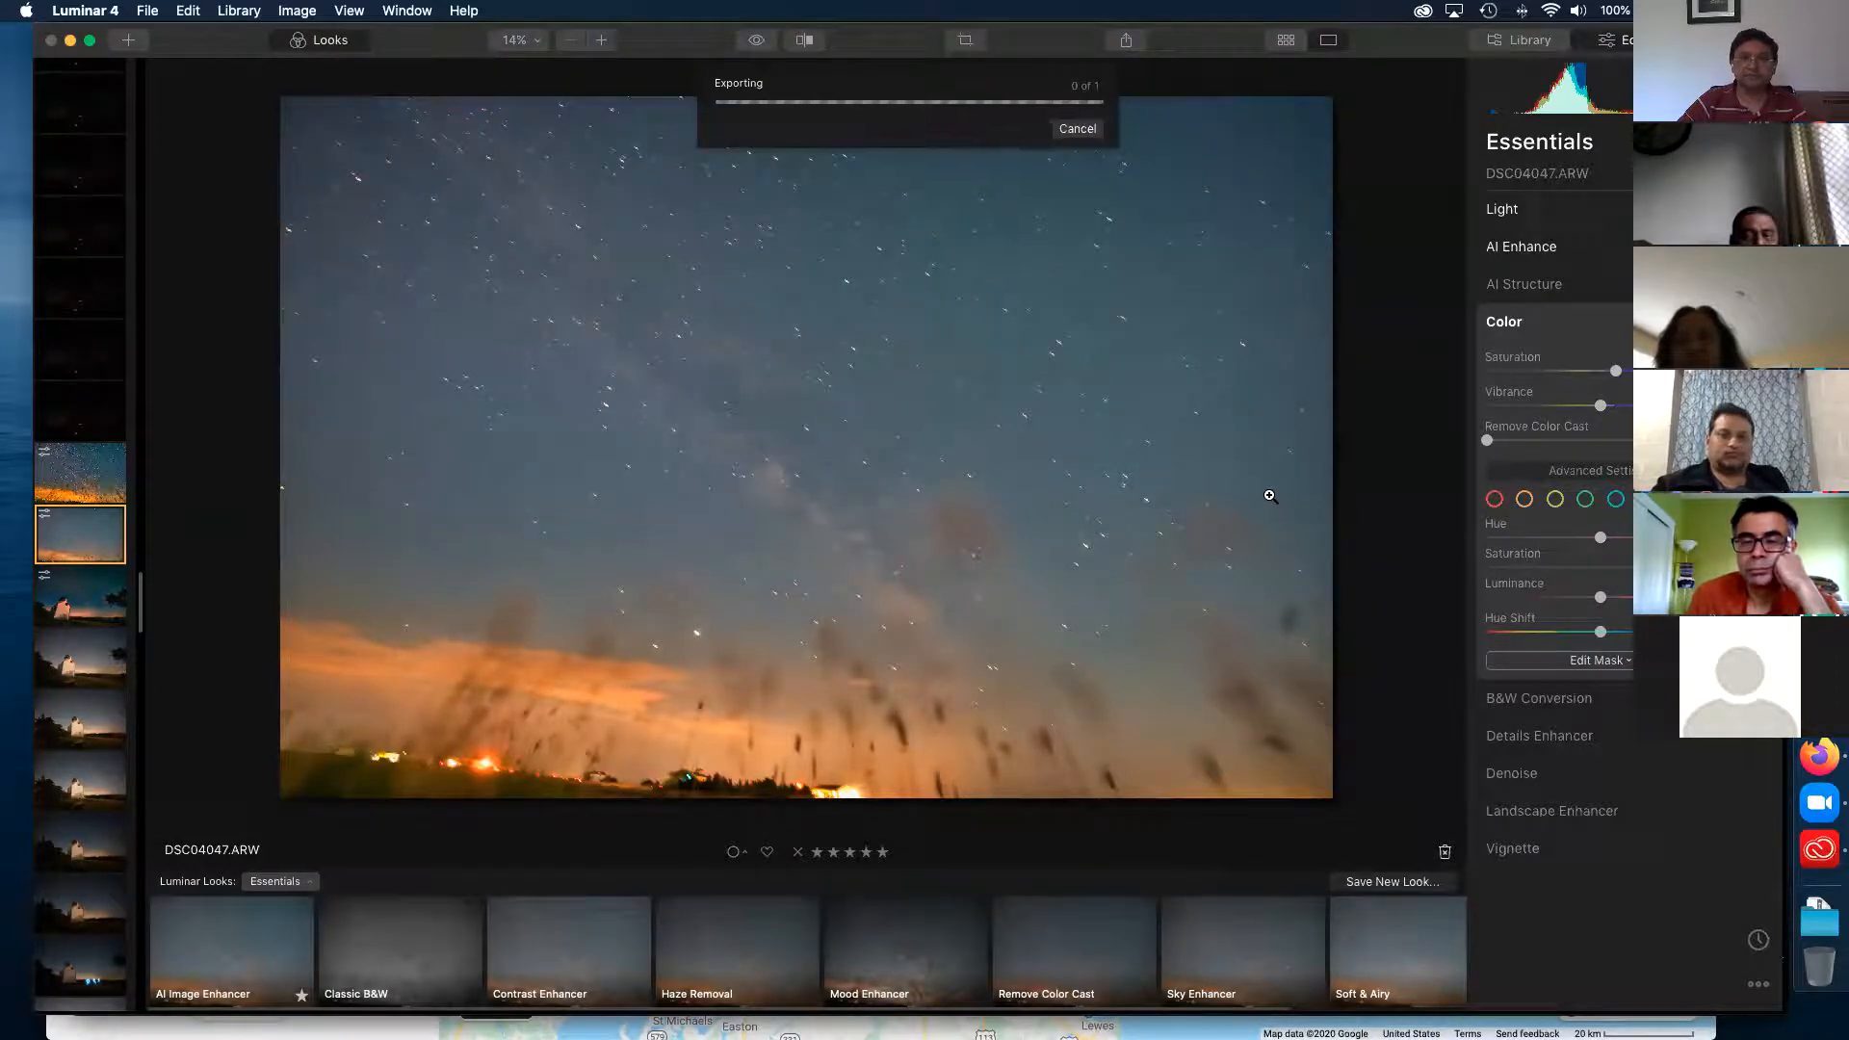
click(1079, 130)
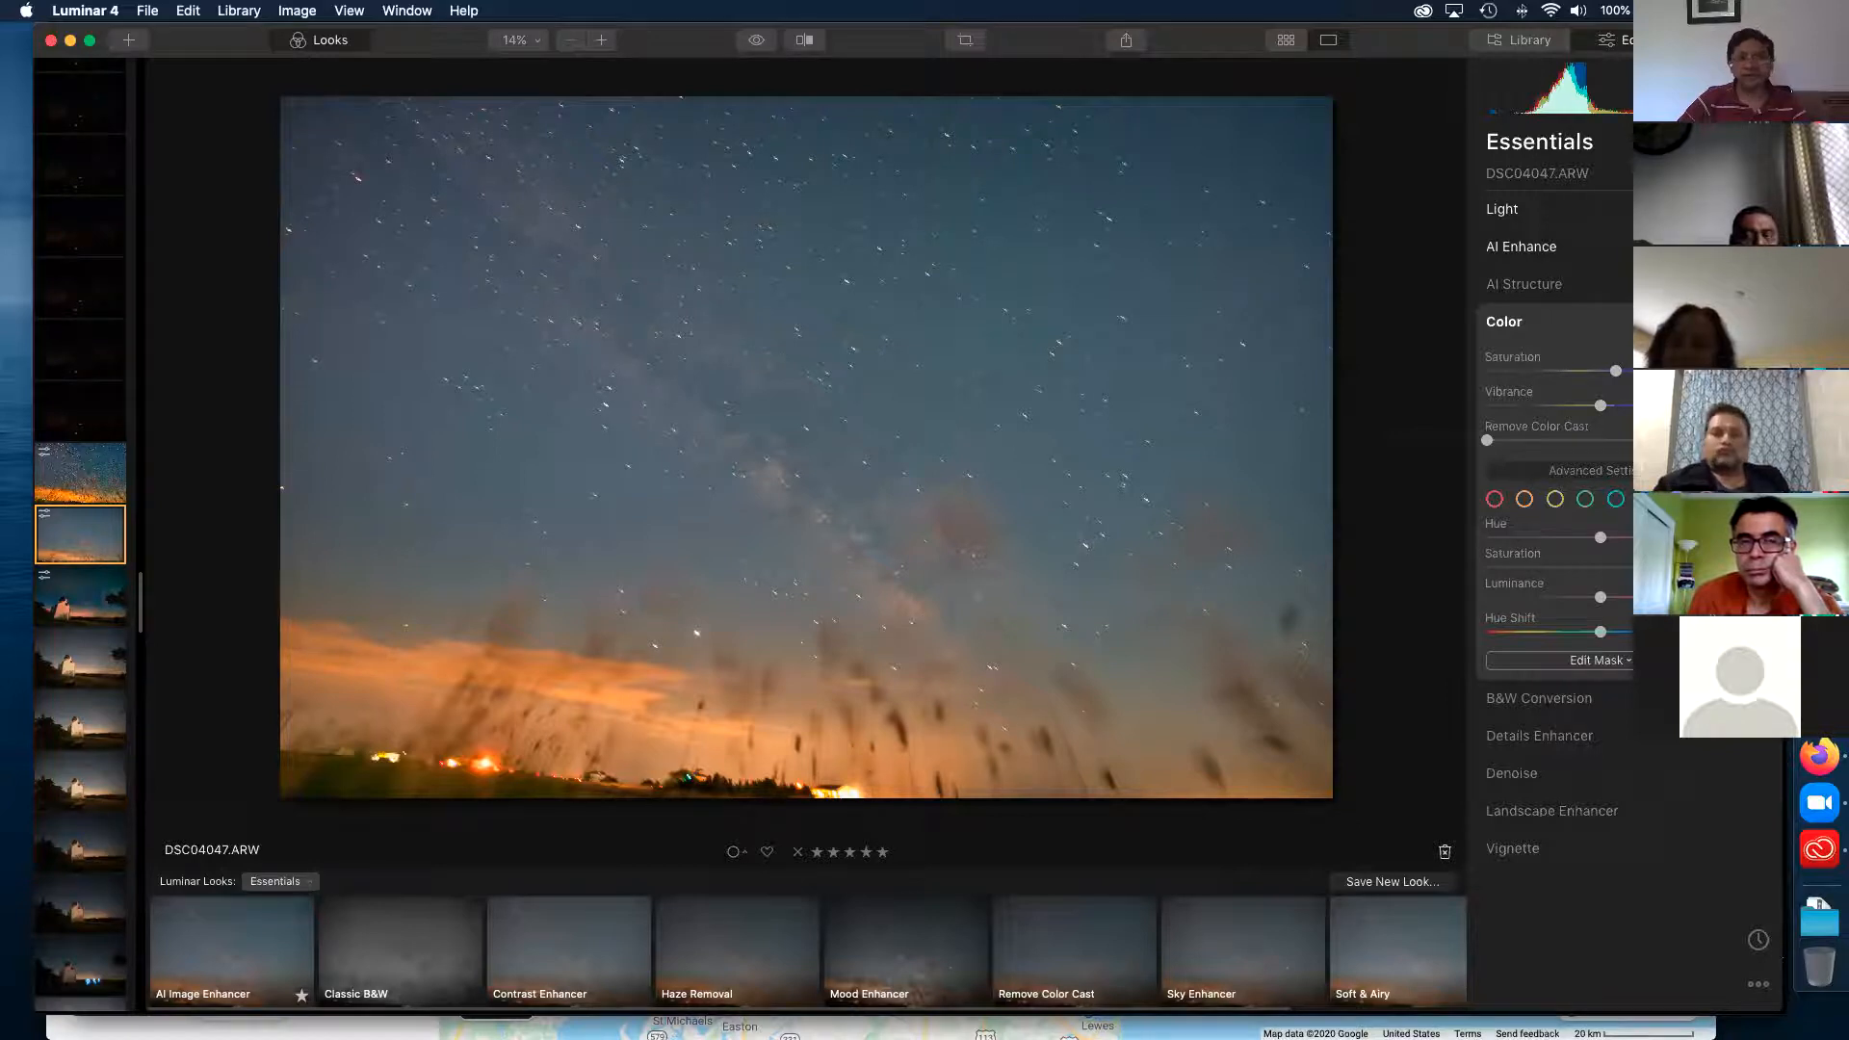
- Create a new stamped layer above the DSC04047.ARW base layer
key(l)
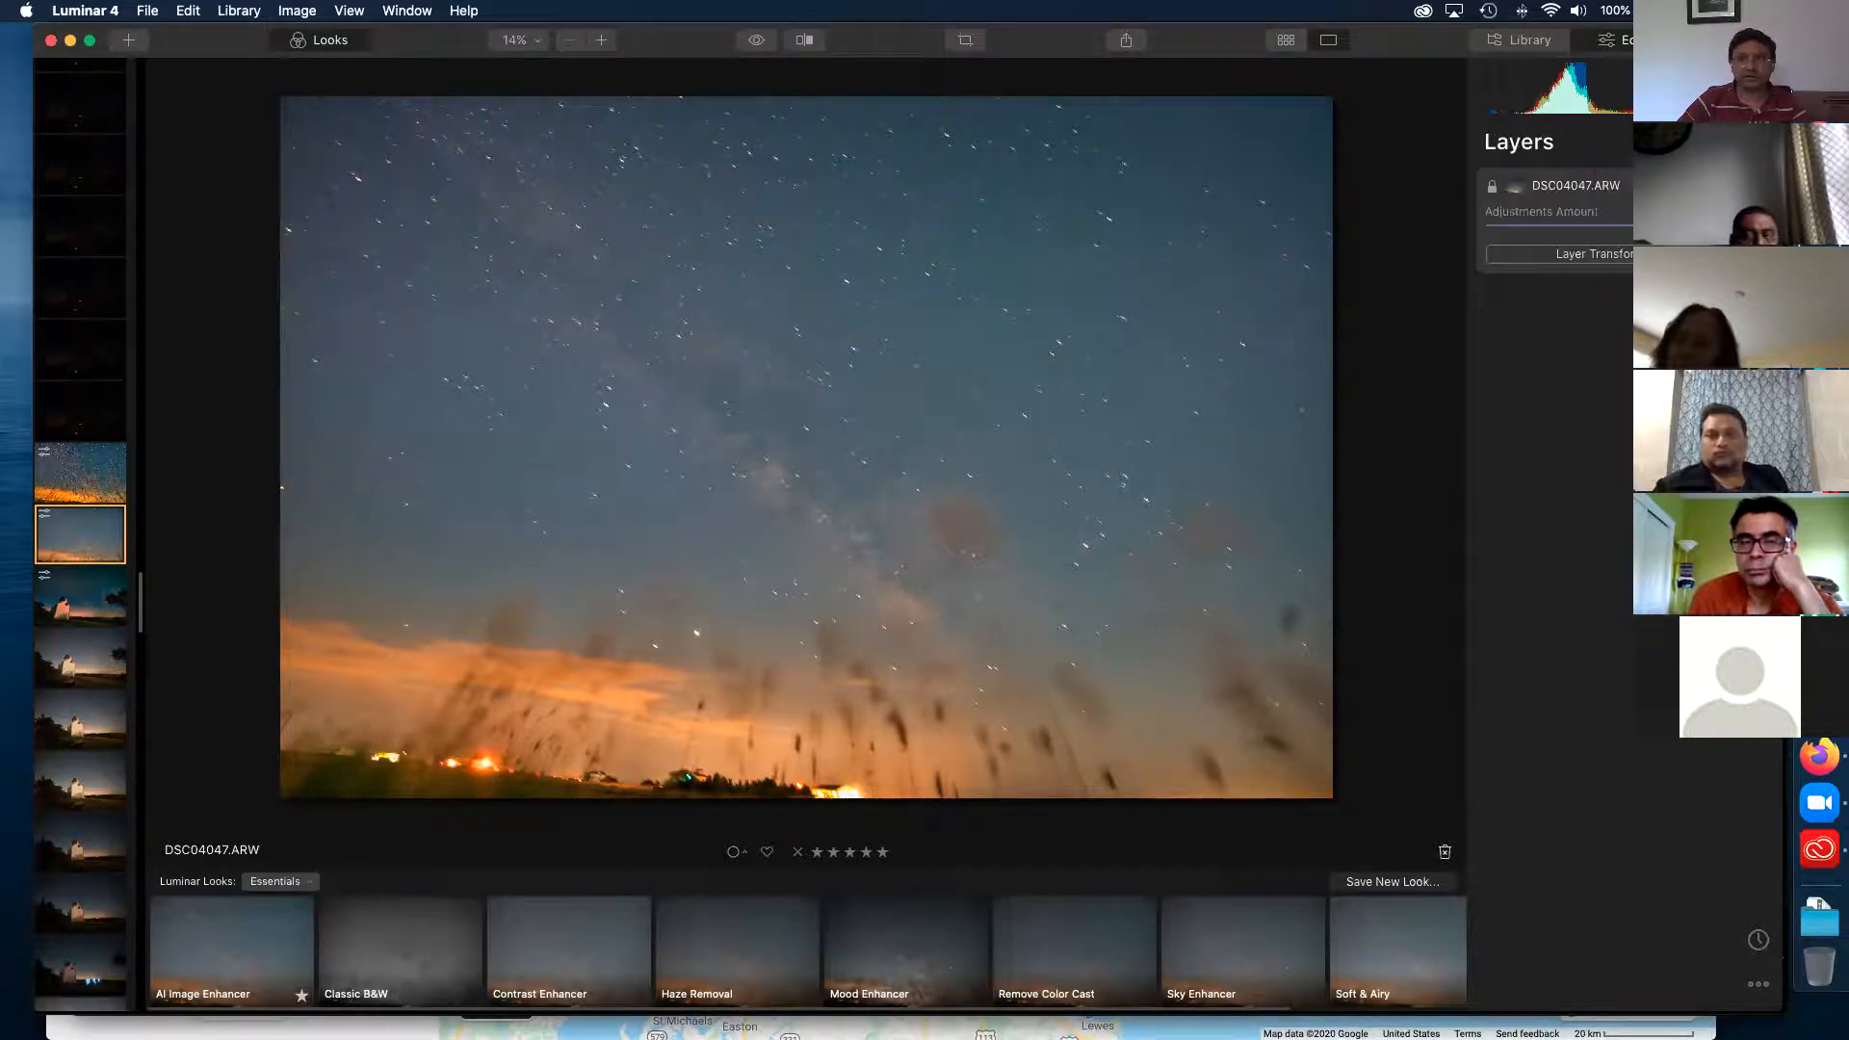
click(1762, 142)
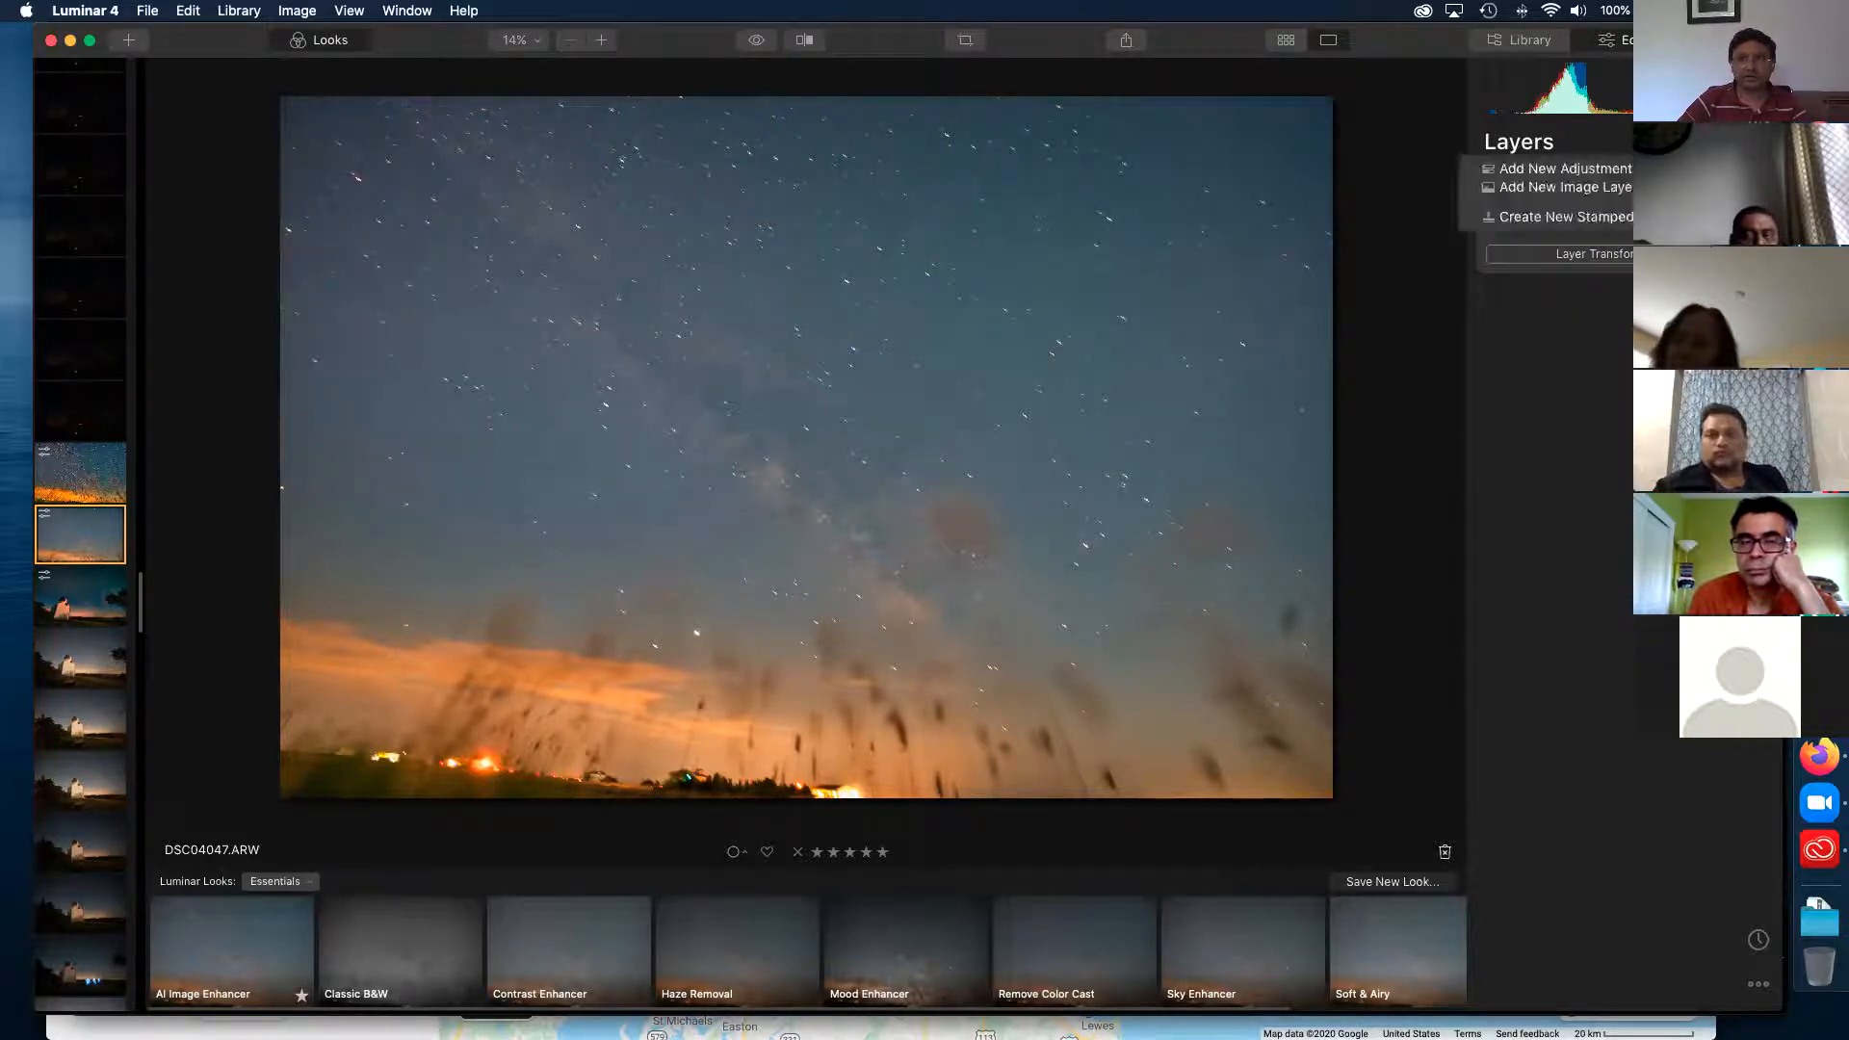
click(1576, 218)
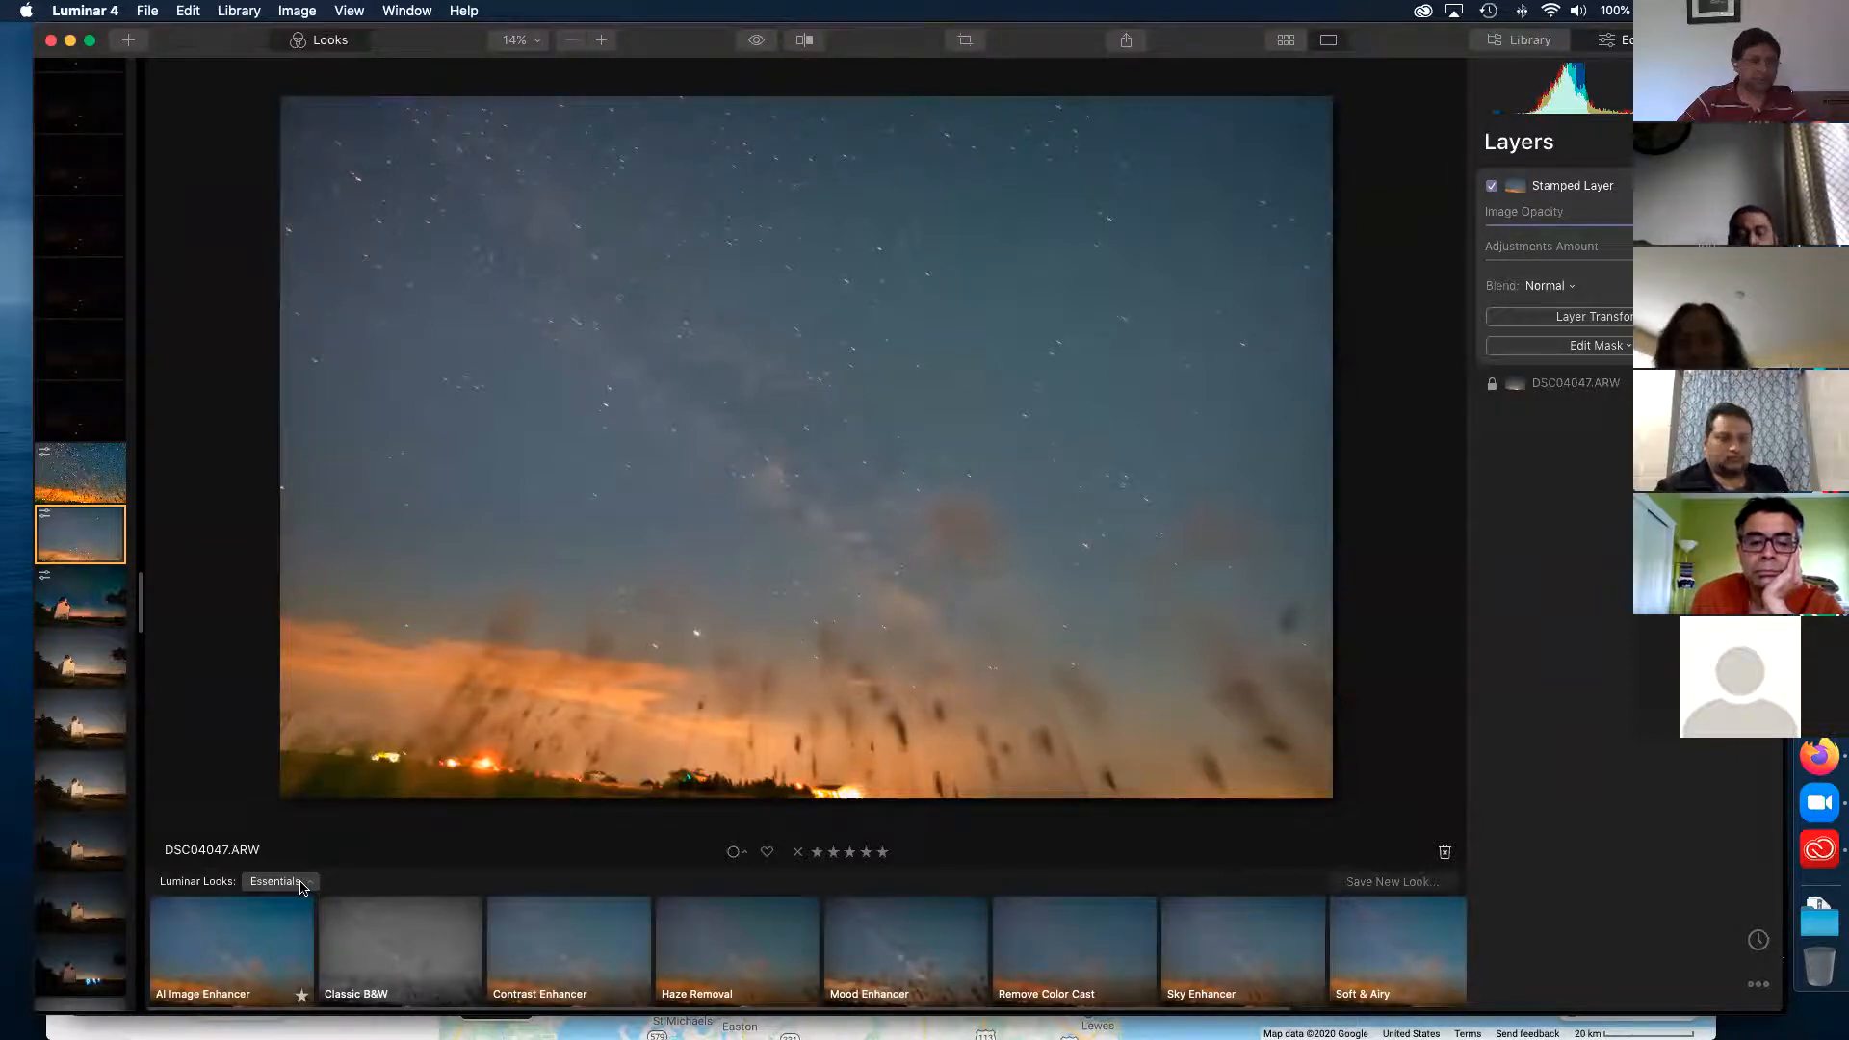
- Try the AI Image Enhancer and Mood Enhancer looks on the stamped layer and settle on Sky Enhancer at amount 100
click(237, 932)
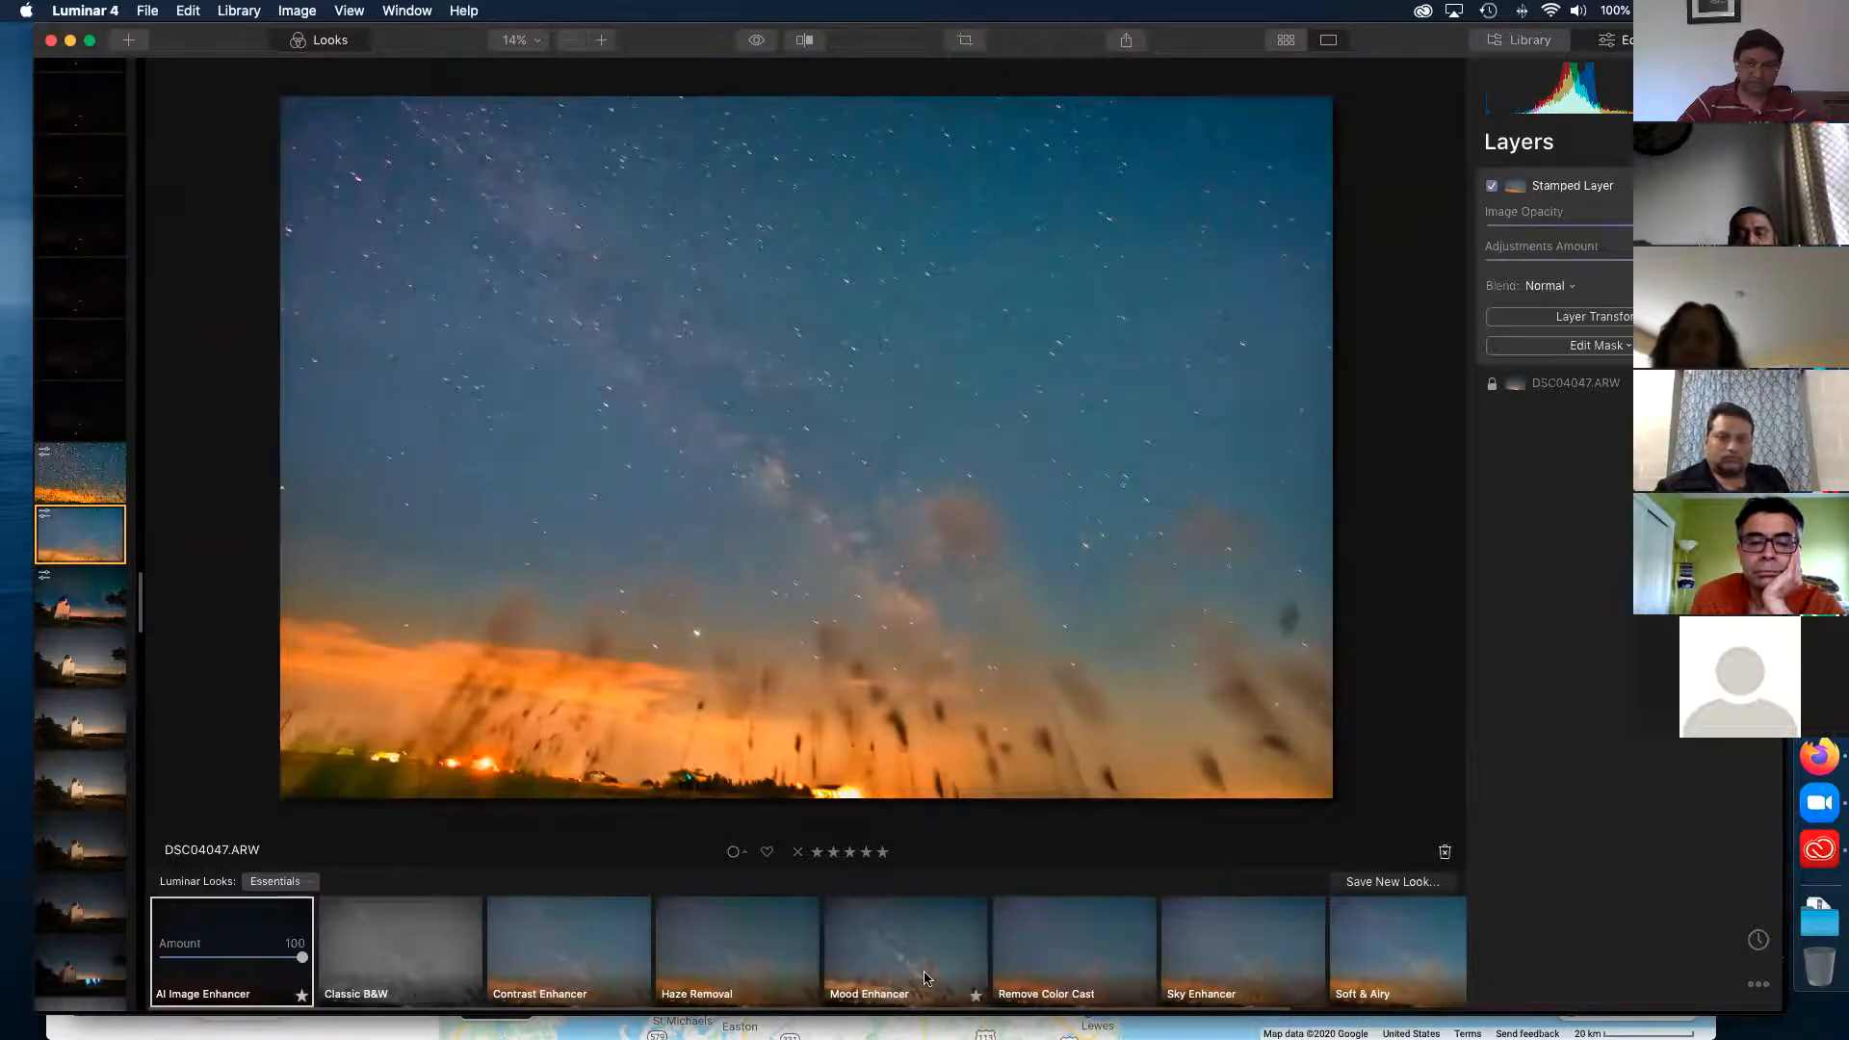
click(908, 946)
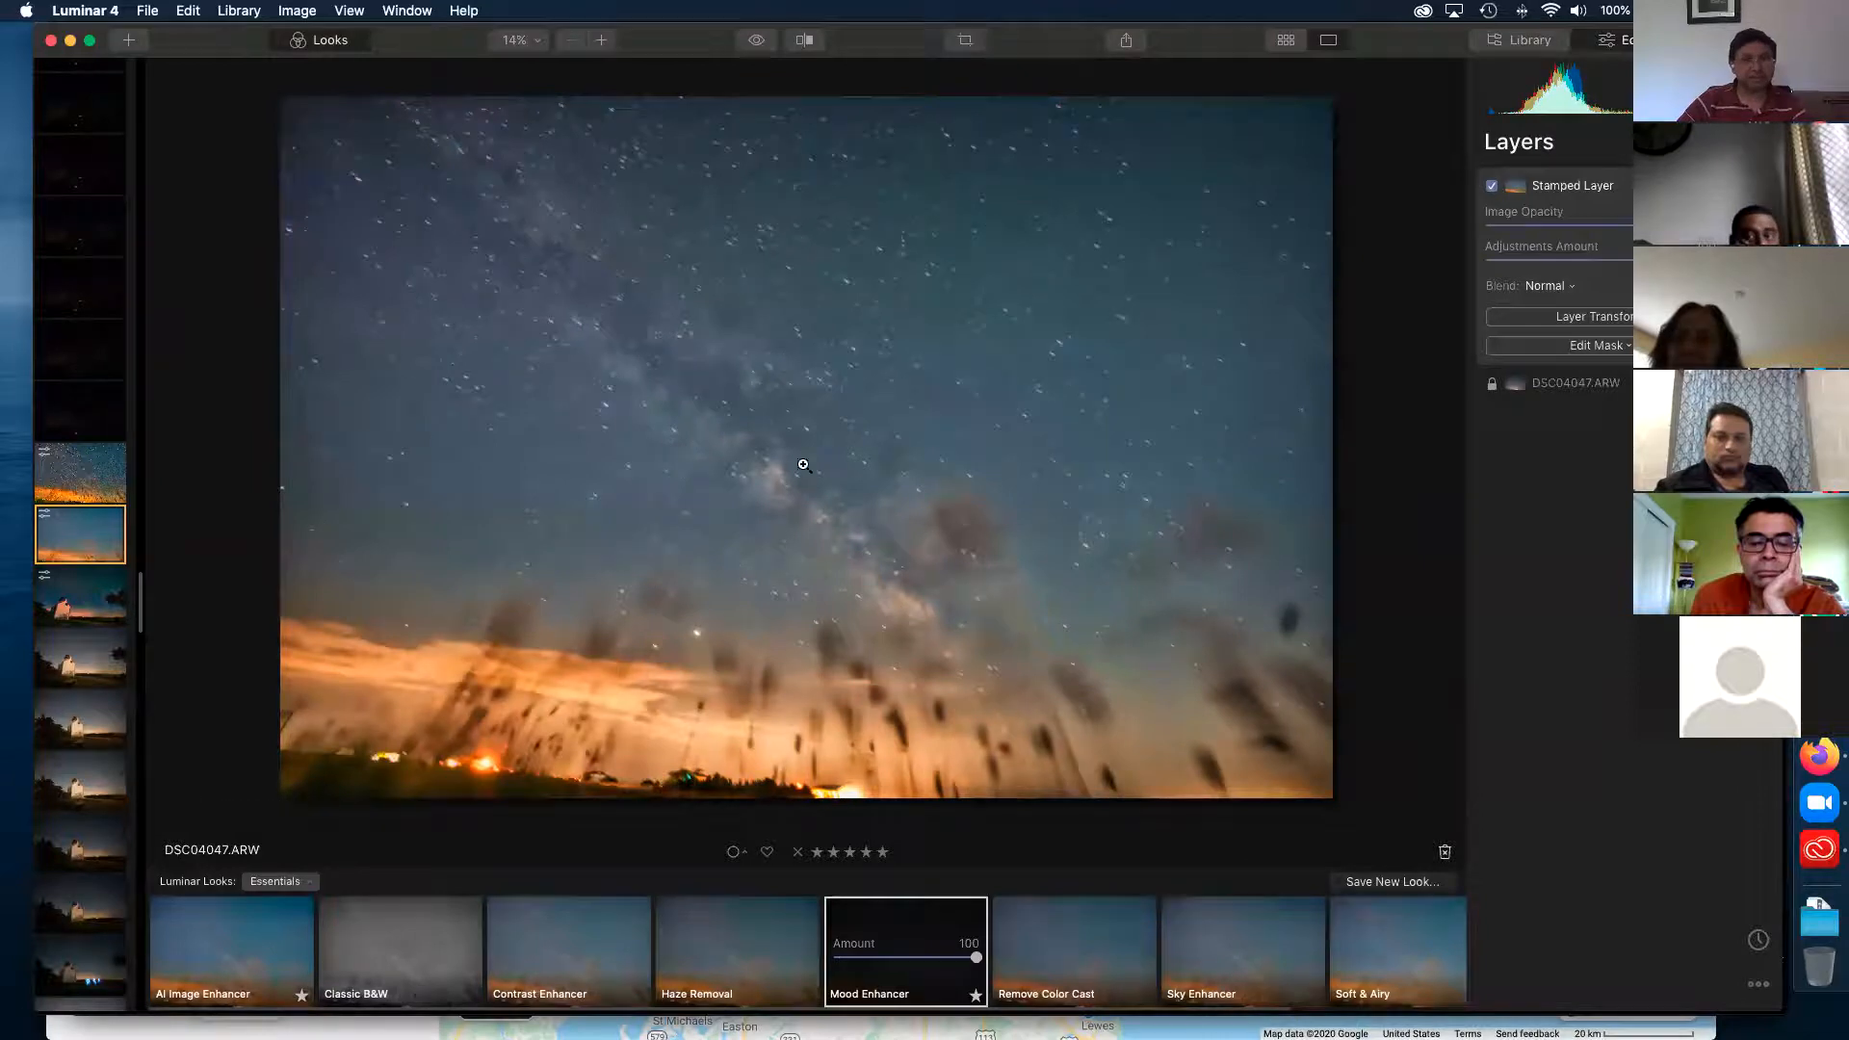
click(1248, 936)
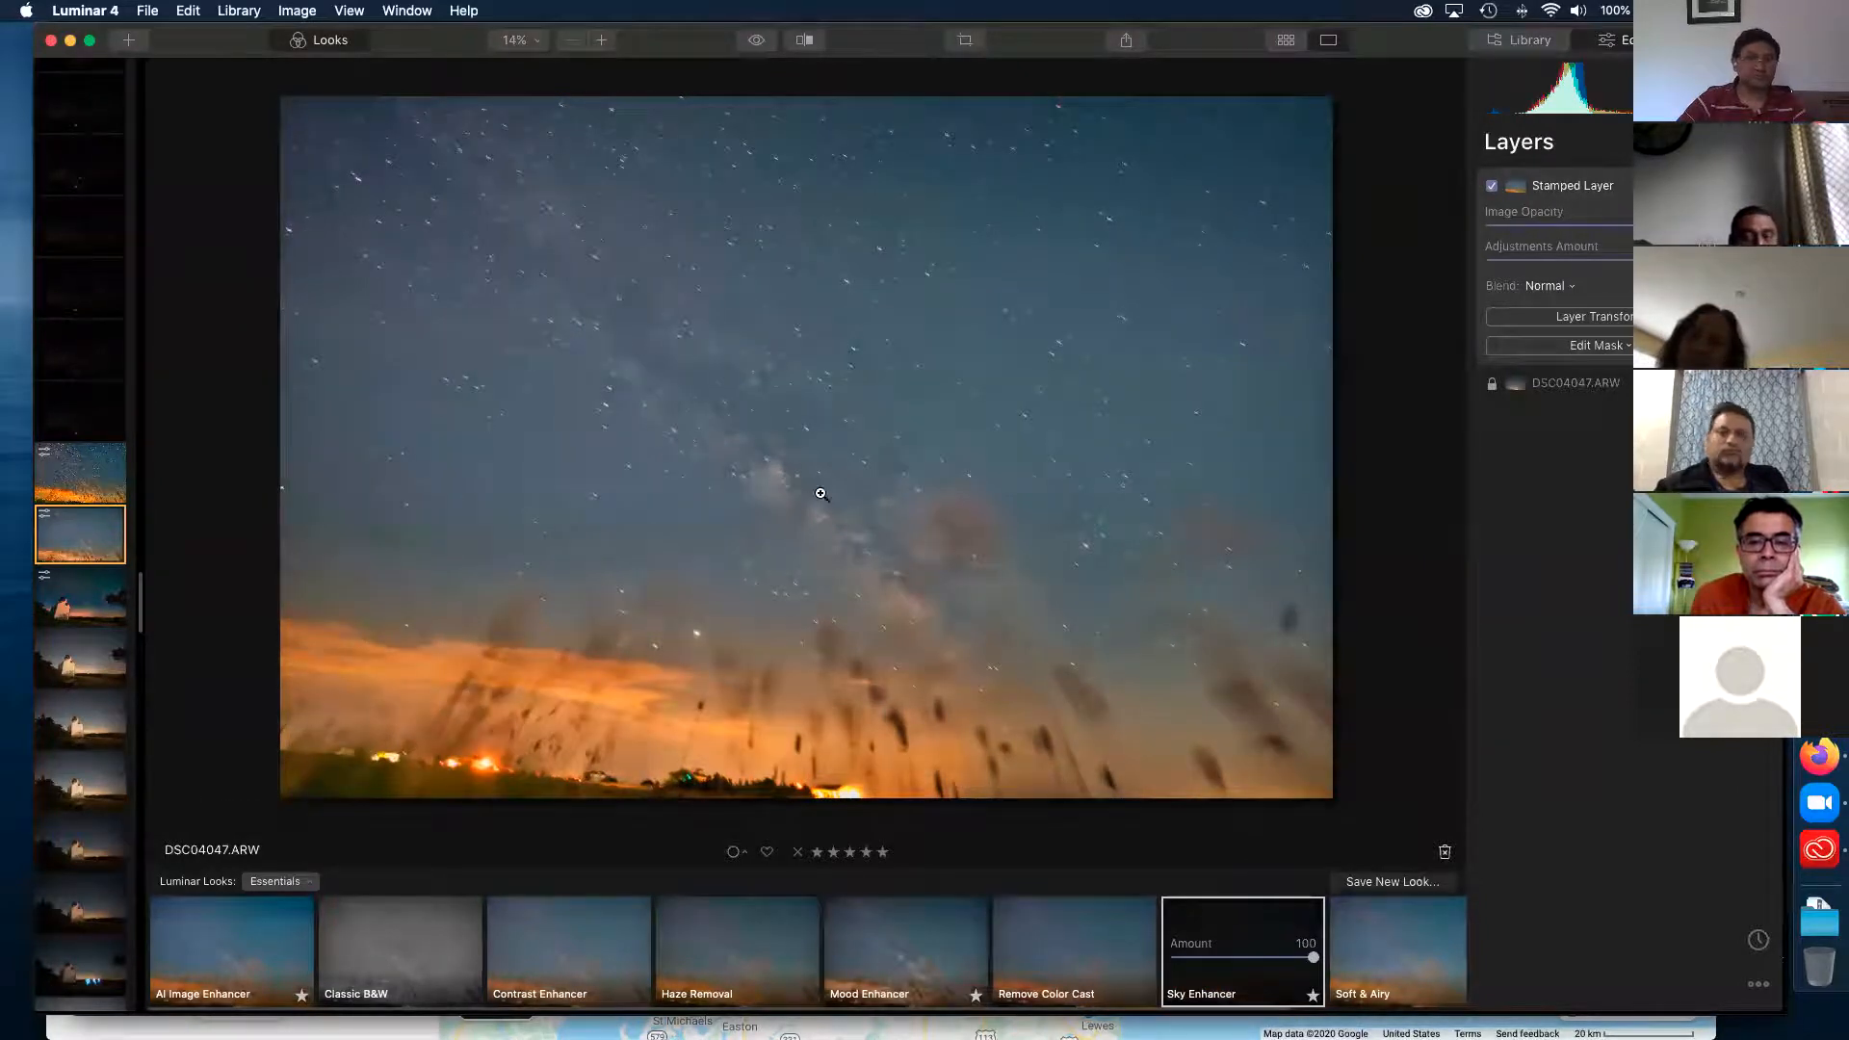
- Inspect the Milky Way at 100% zoom and compare the photo with and without the stamped layer
click(855, 560)
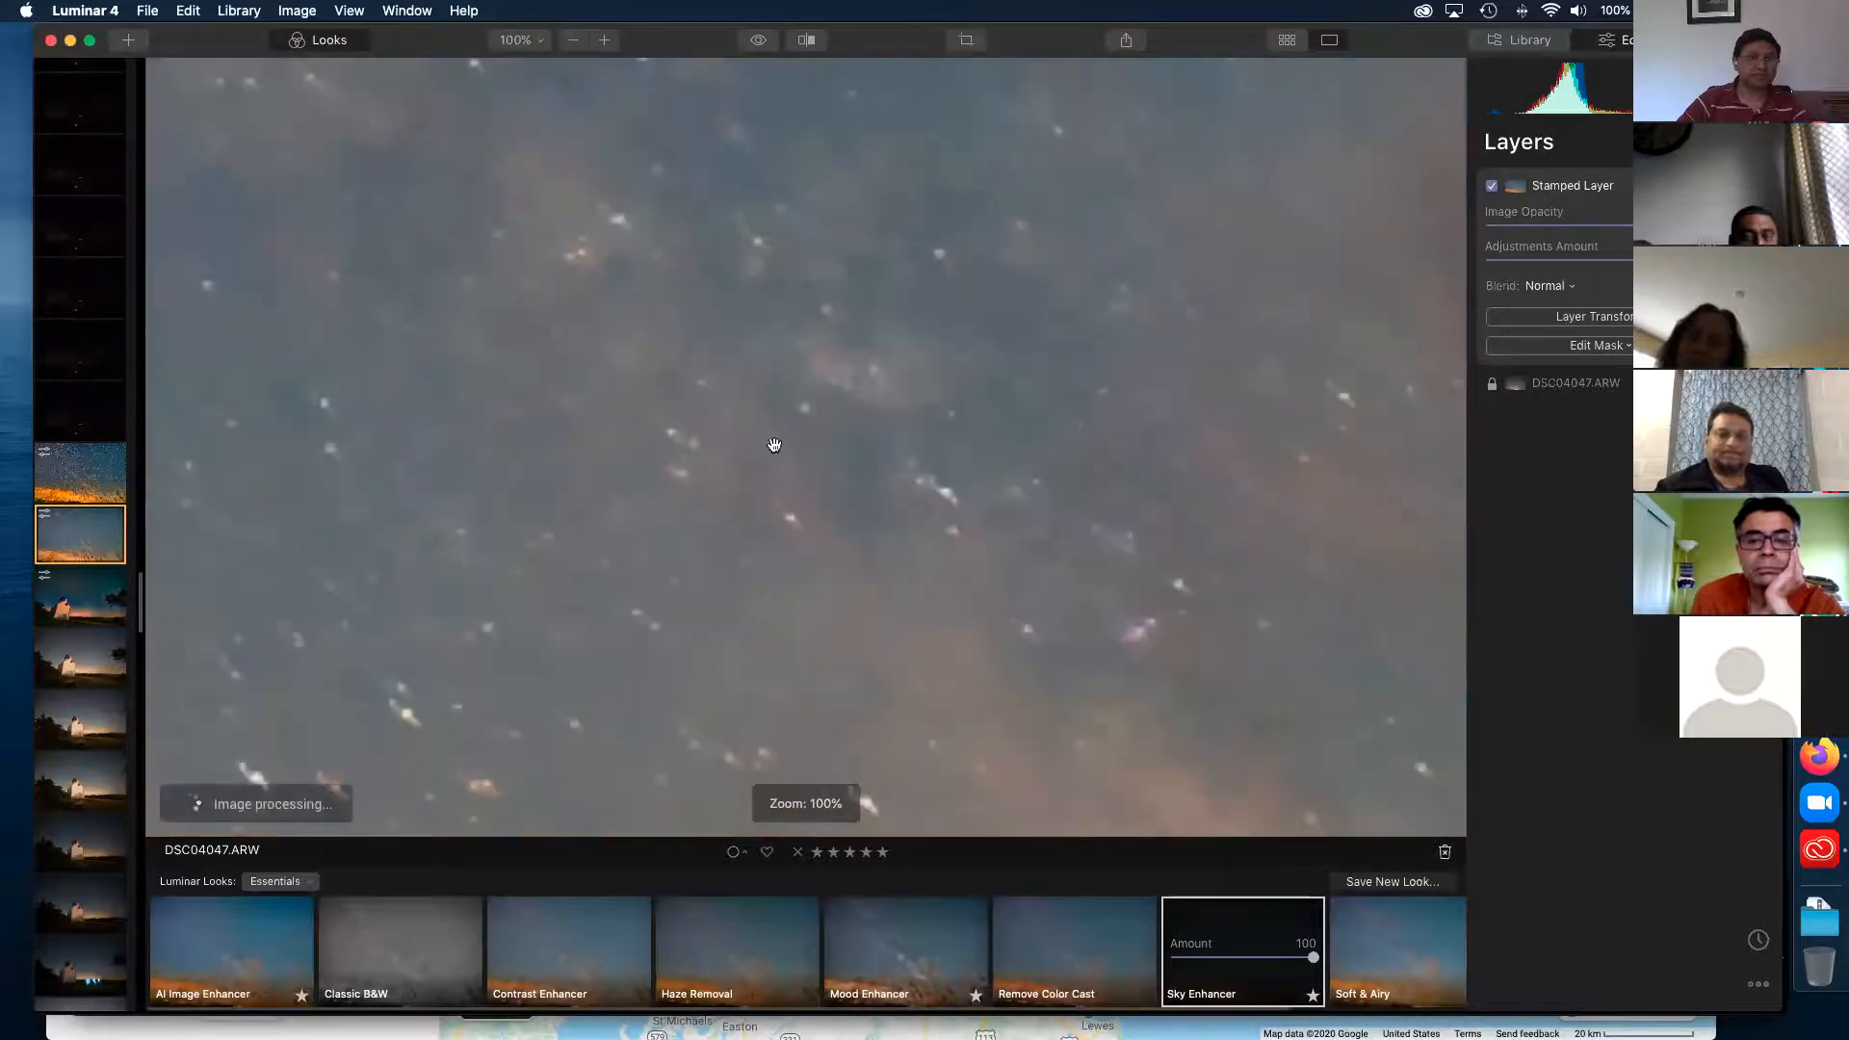
click(824, 452)
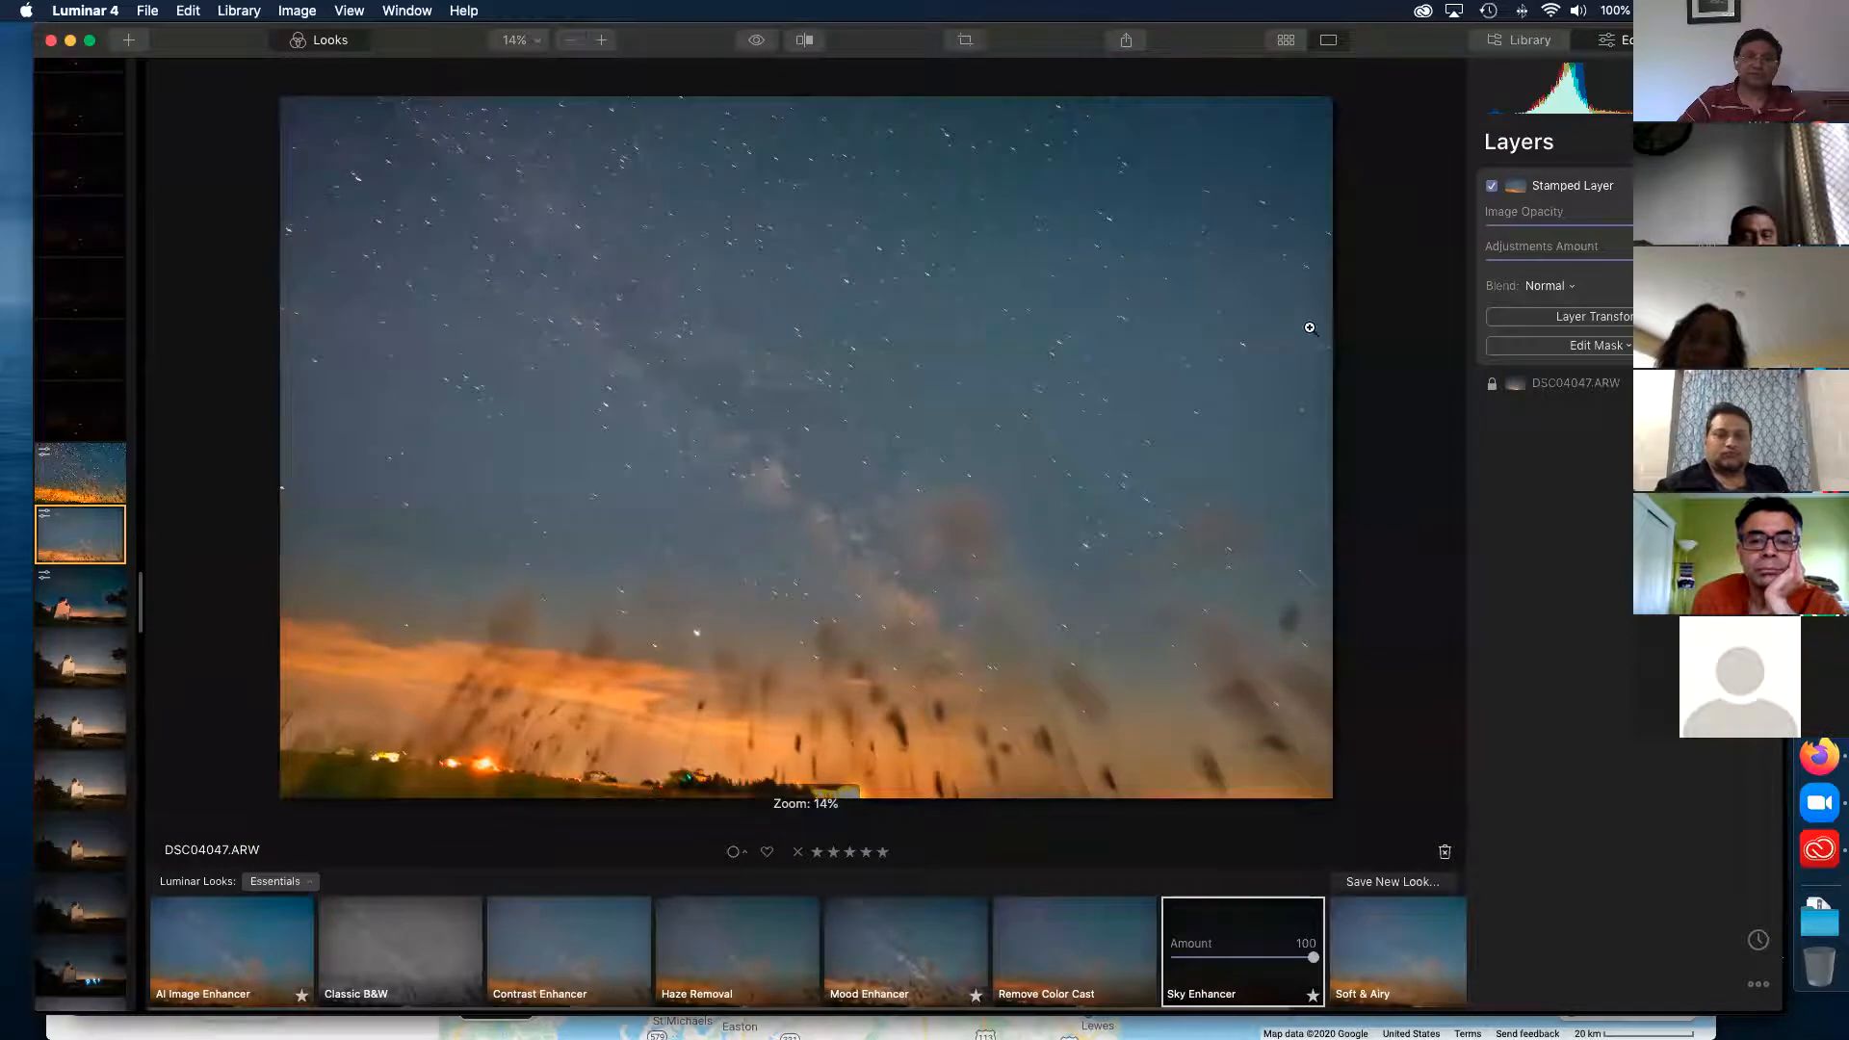
click(1493, 187)
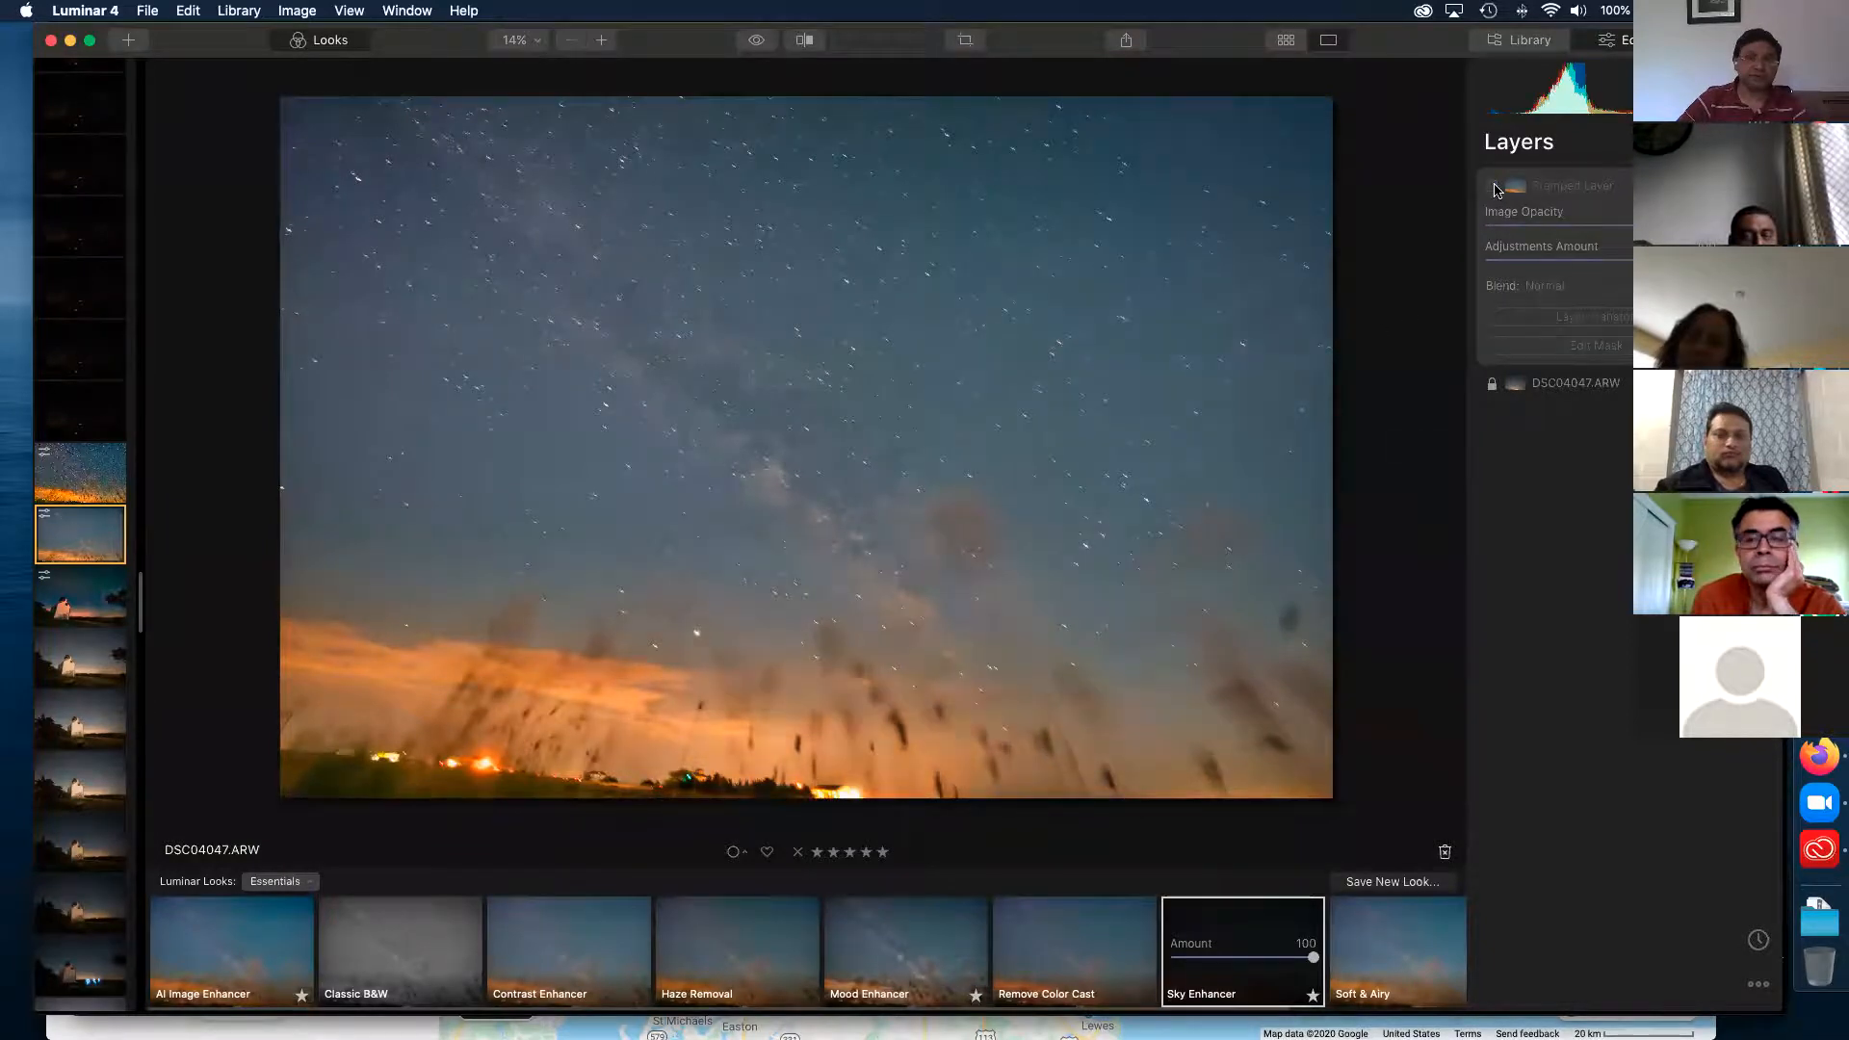
click(1493, 187)
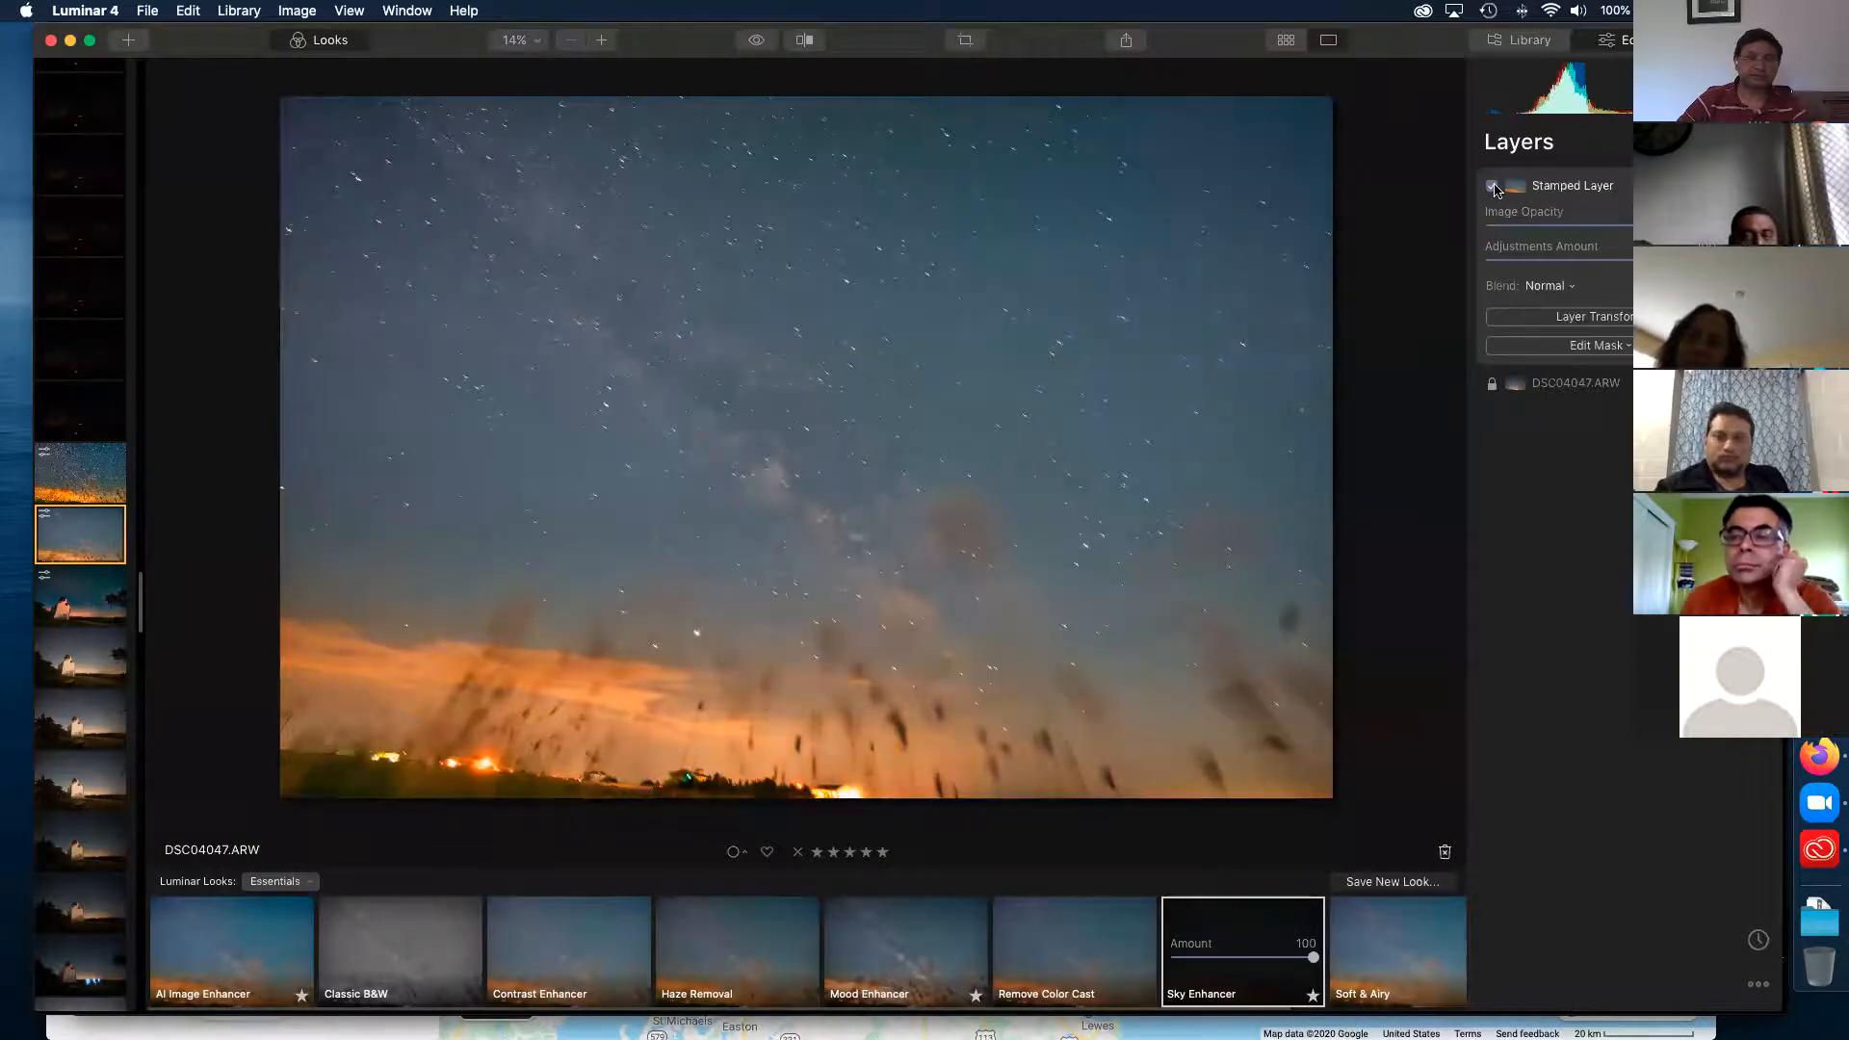
click(1492, 187)
click(1493, 187)
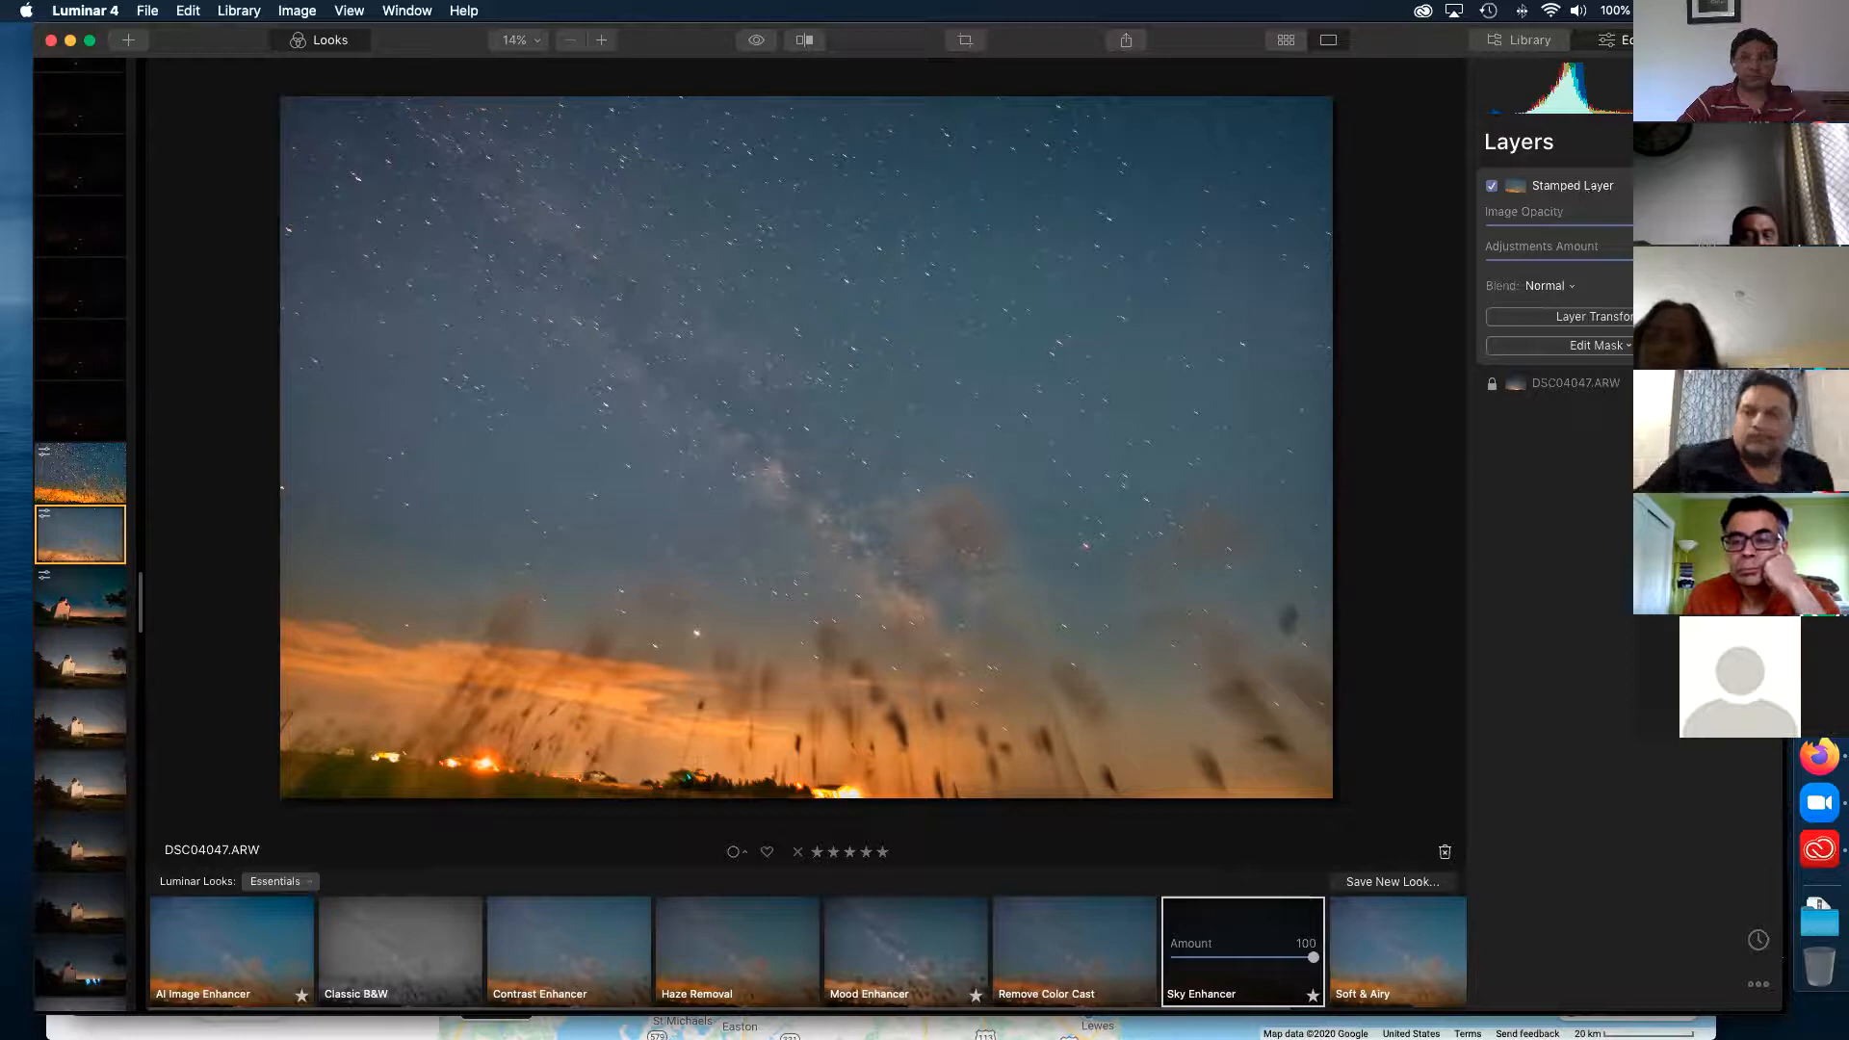
- Lighten the Milky Way on the stamped layer with Dodge & Burn's Lighten brush and reduce the overall amount
click(1576, 340)
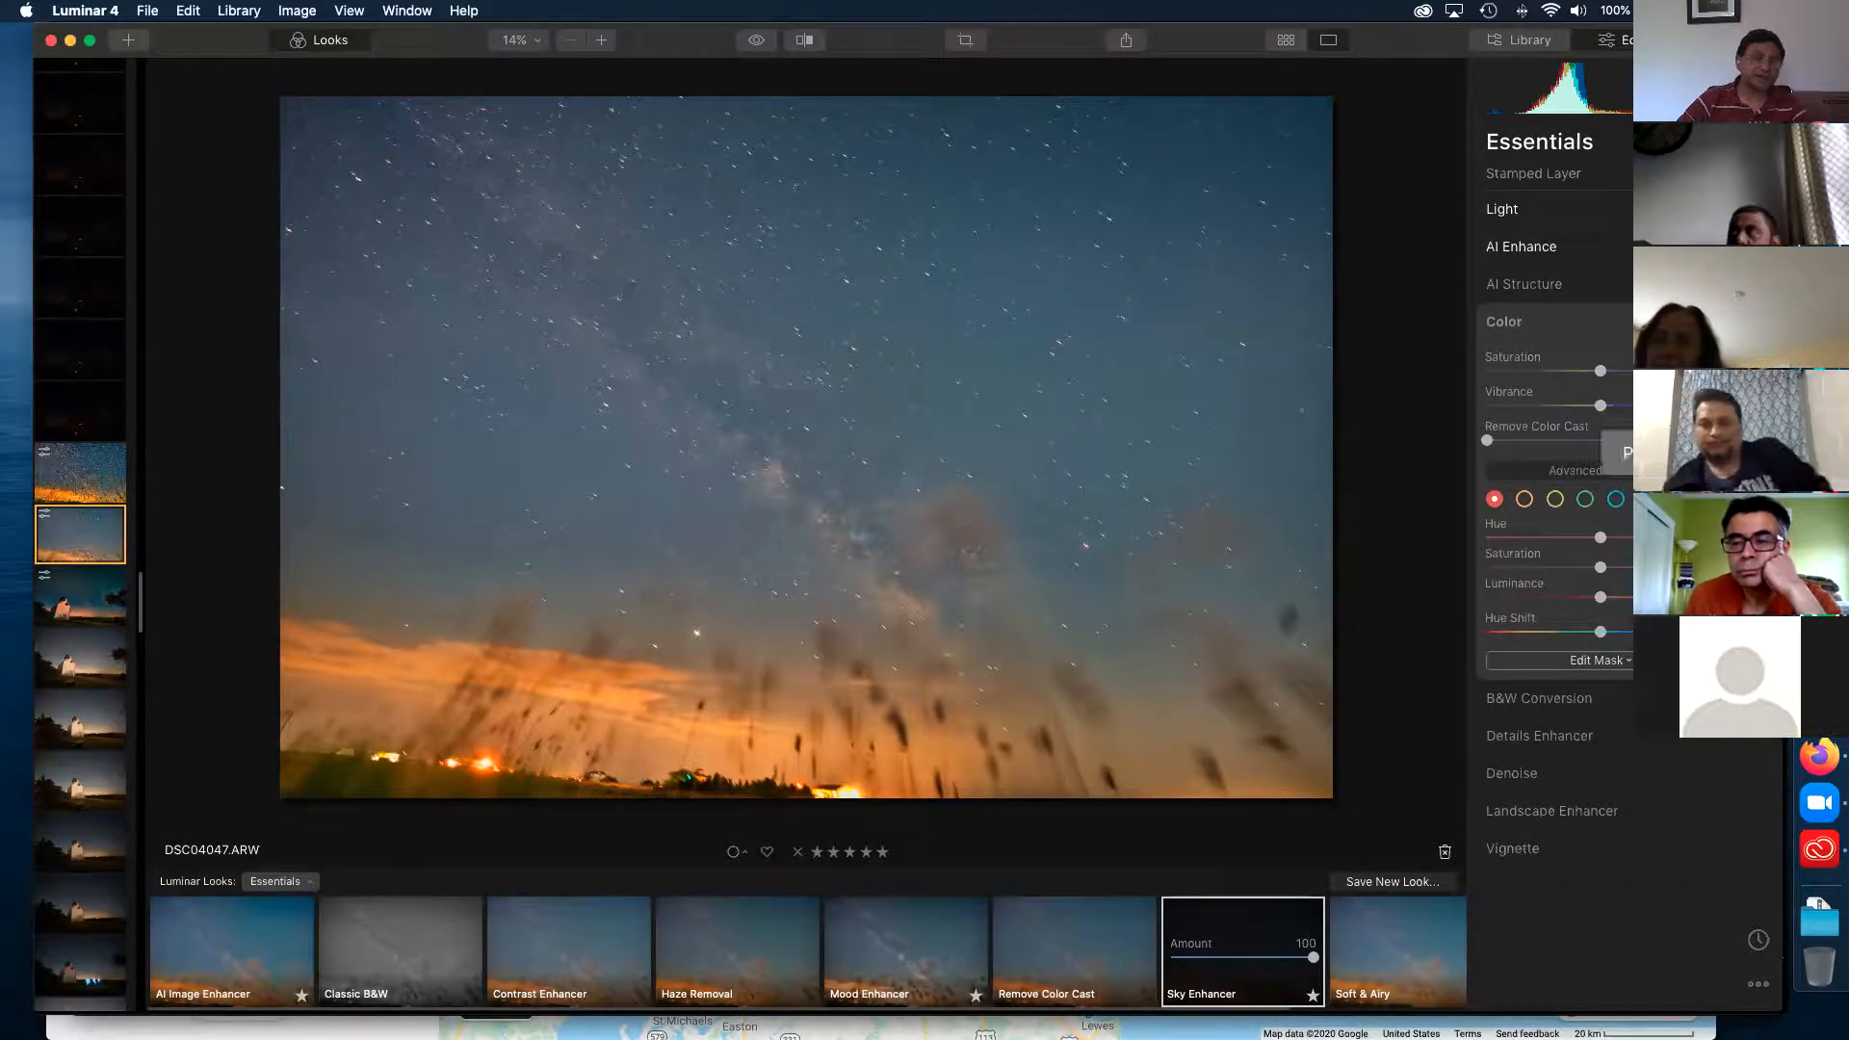
click(1666, 453)
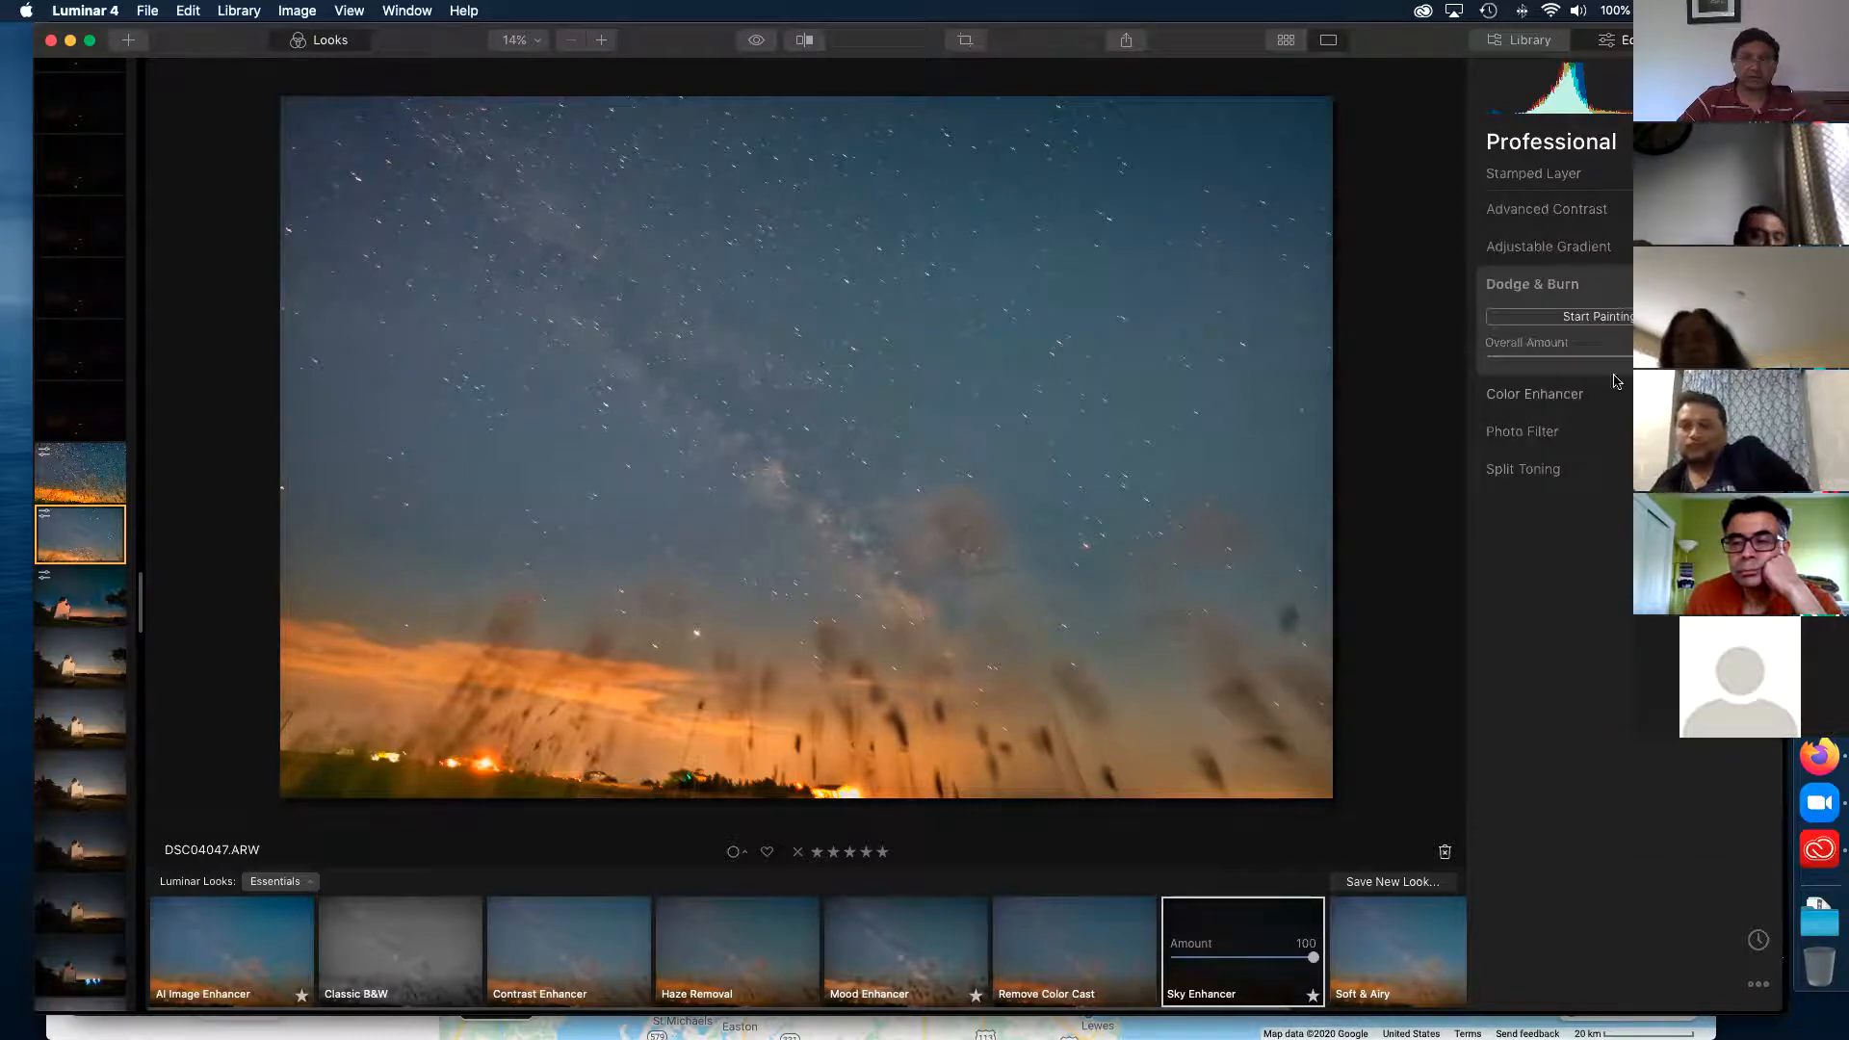
click(1576, 313)
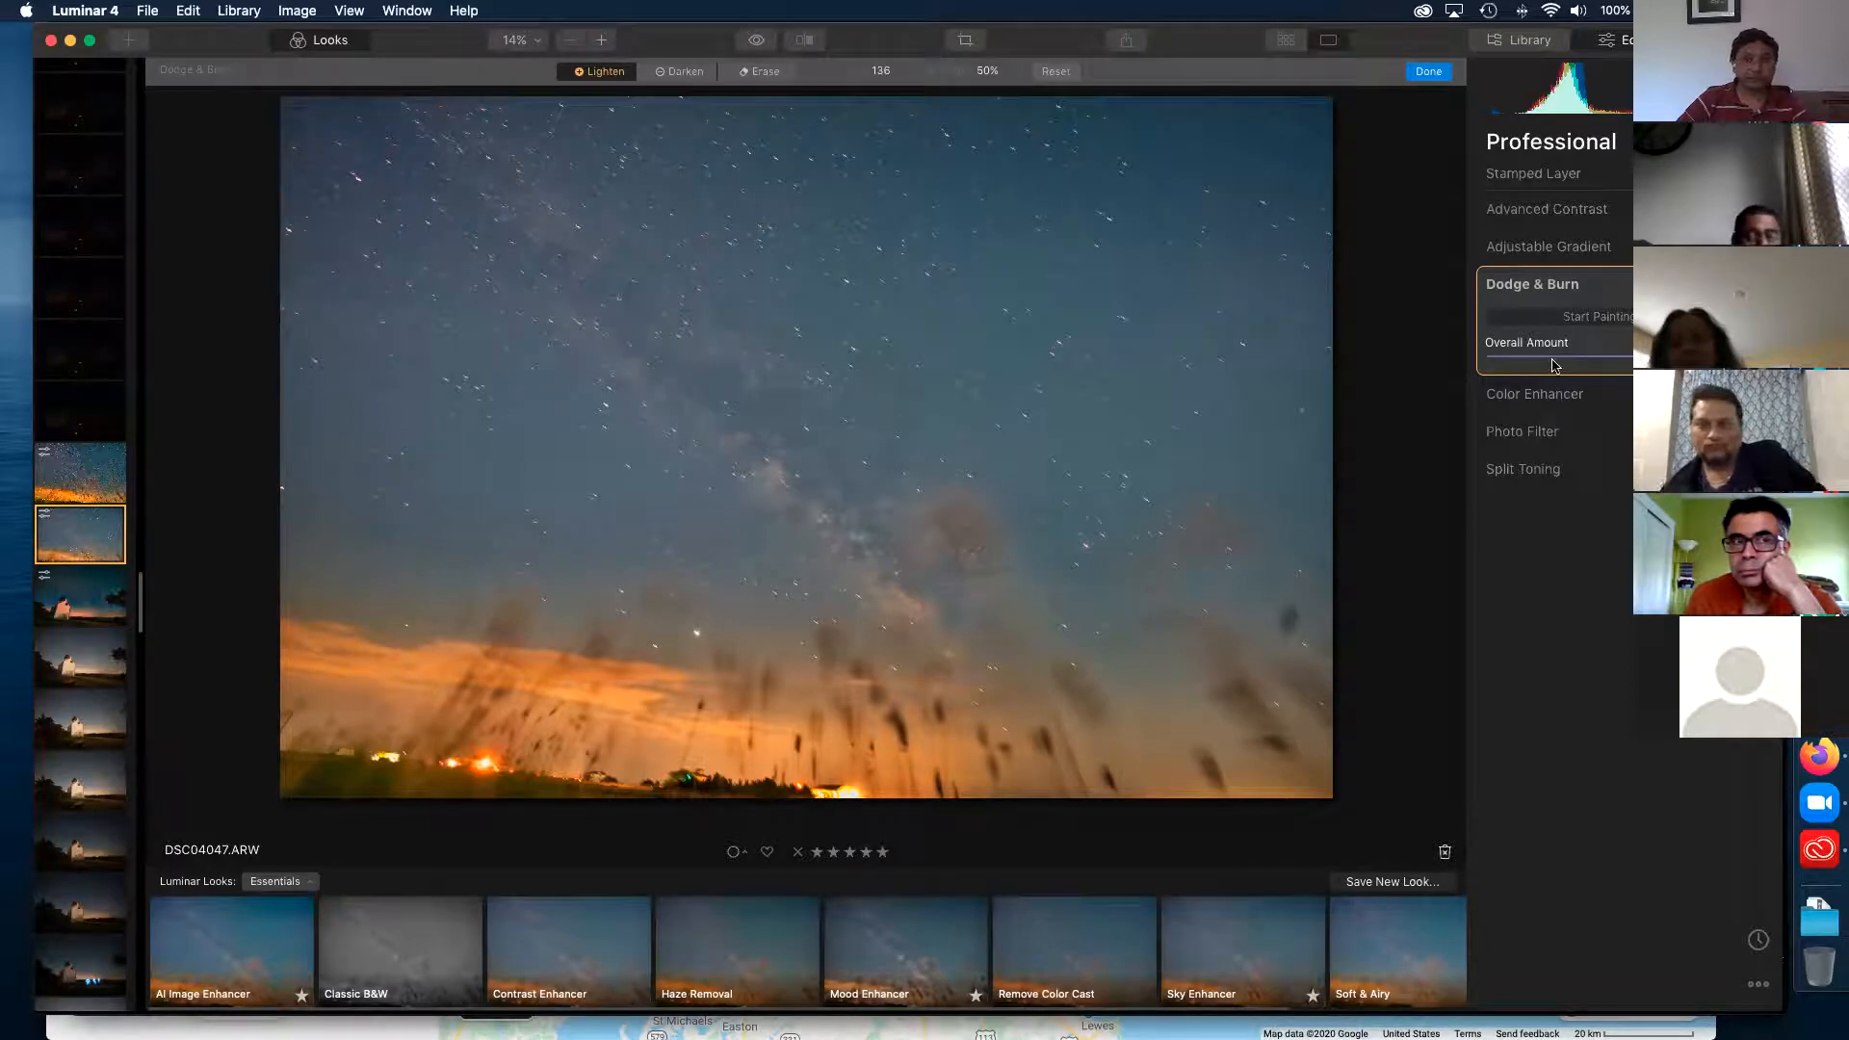
drag(1554, 362, 1539, 358)
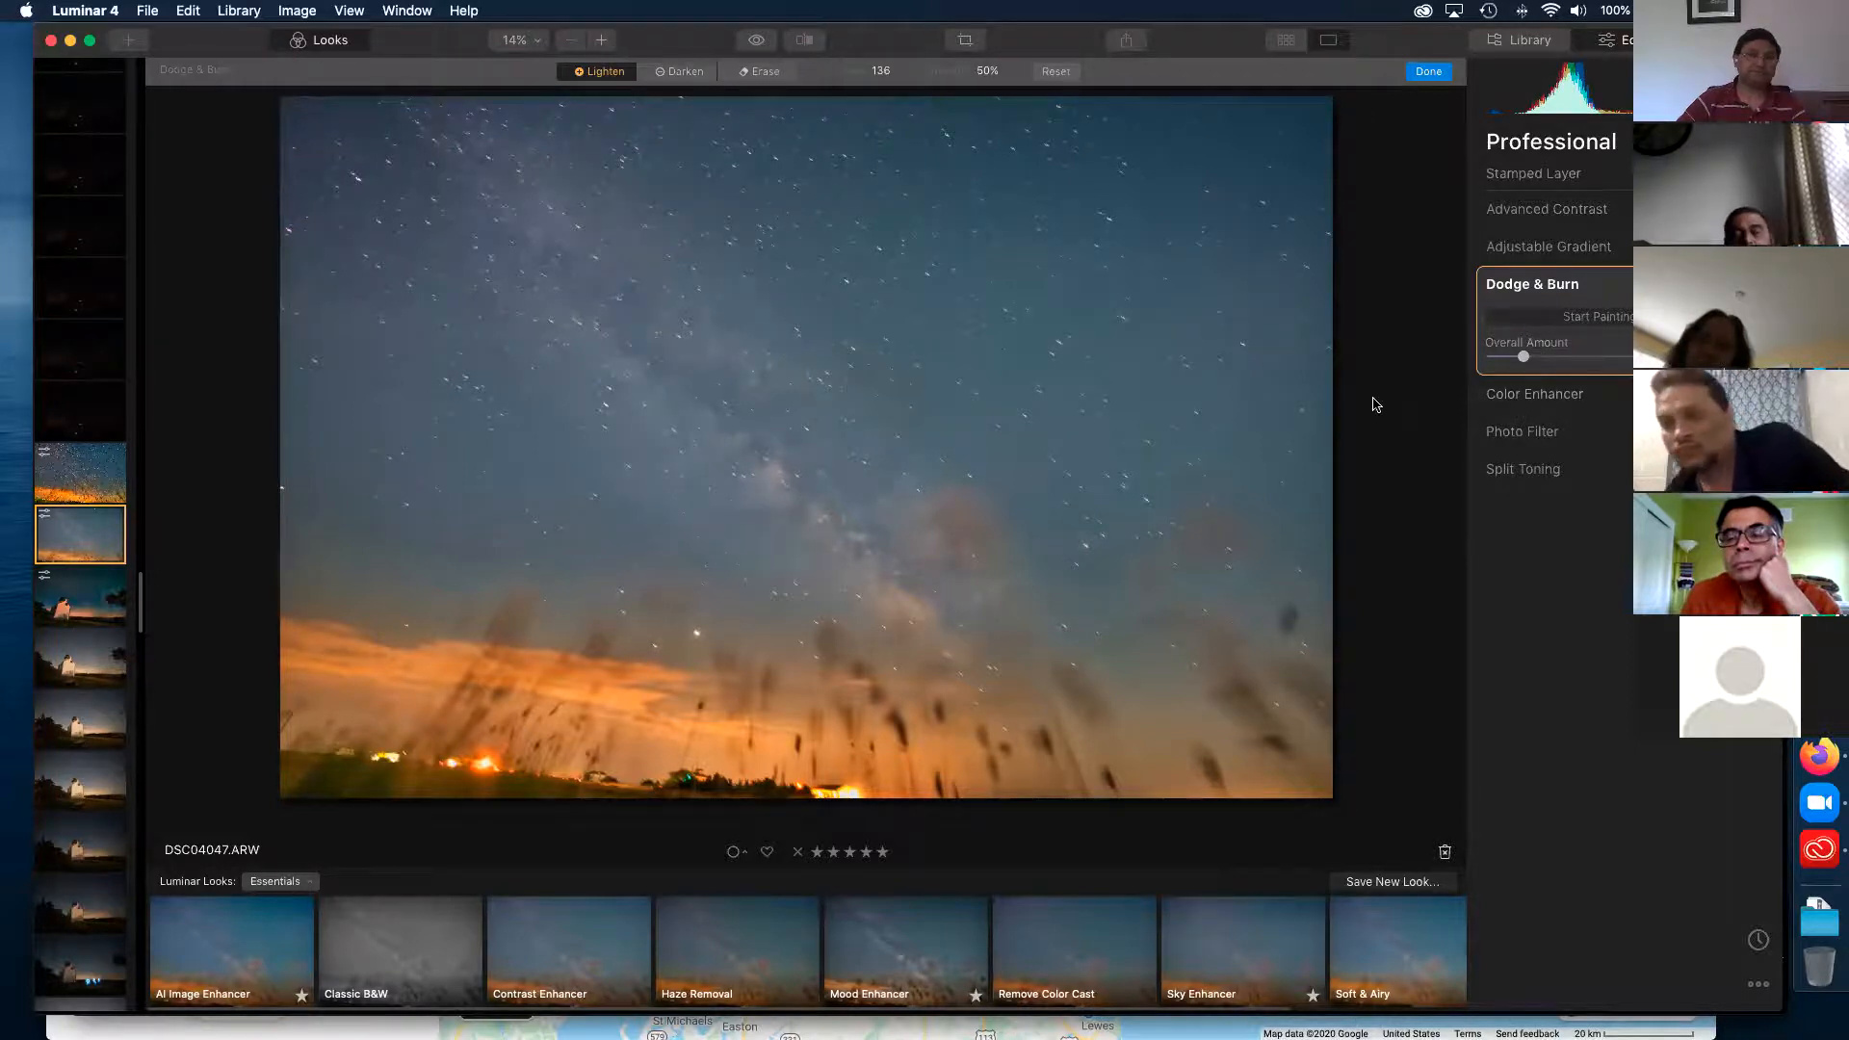
- Paint the dark lane along the Milky Way with a much smaller Darken brush at 50% strength
click(689, 81)
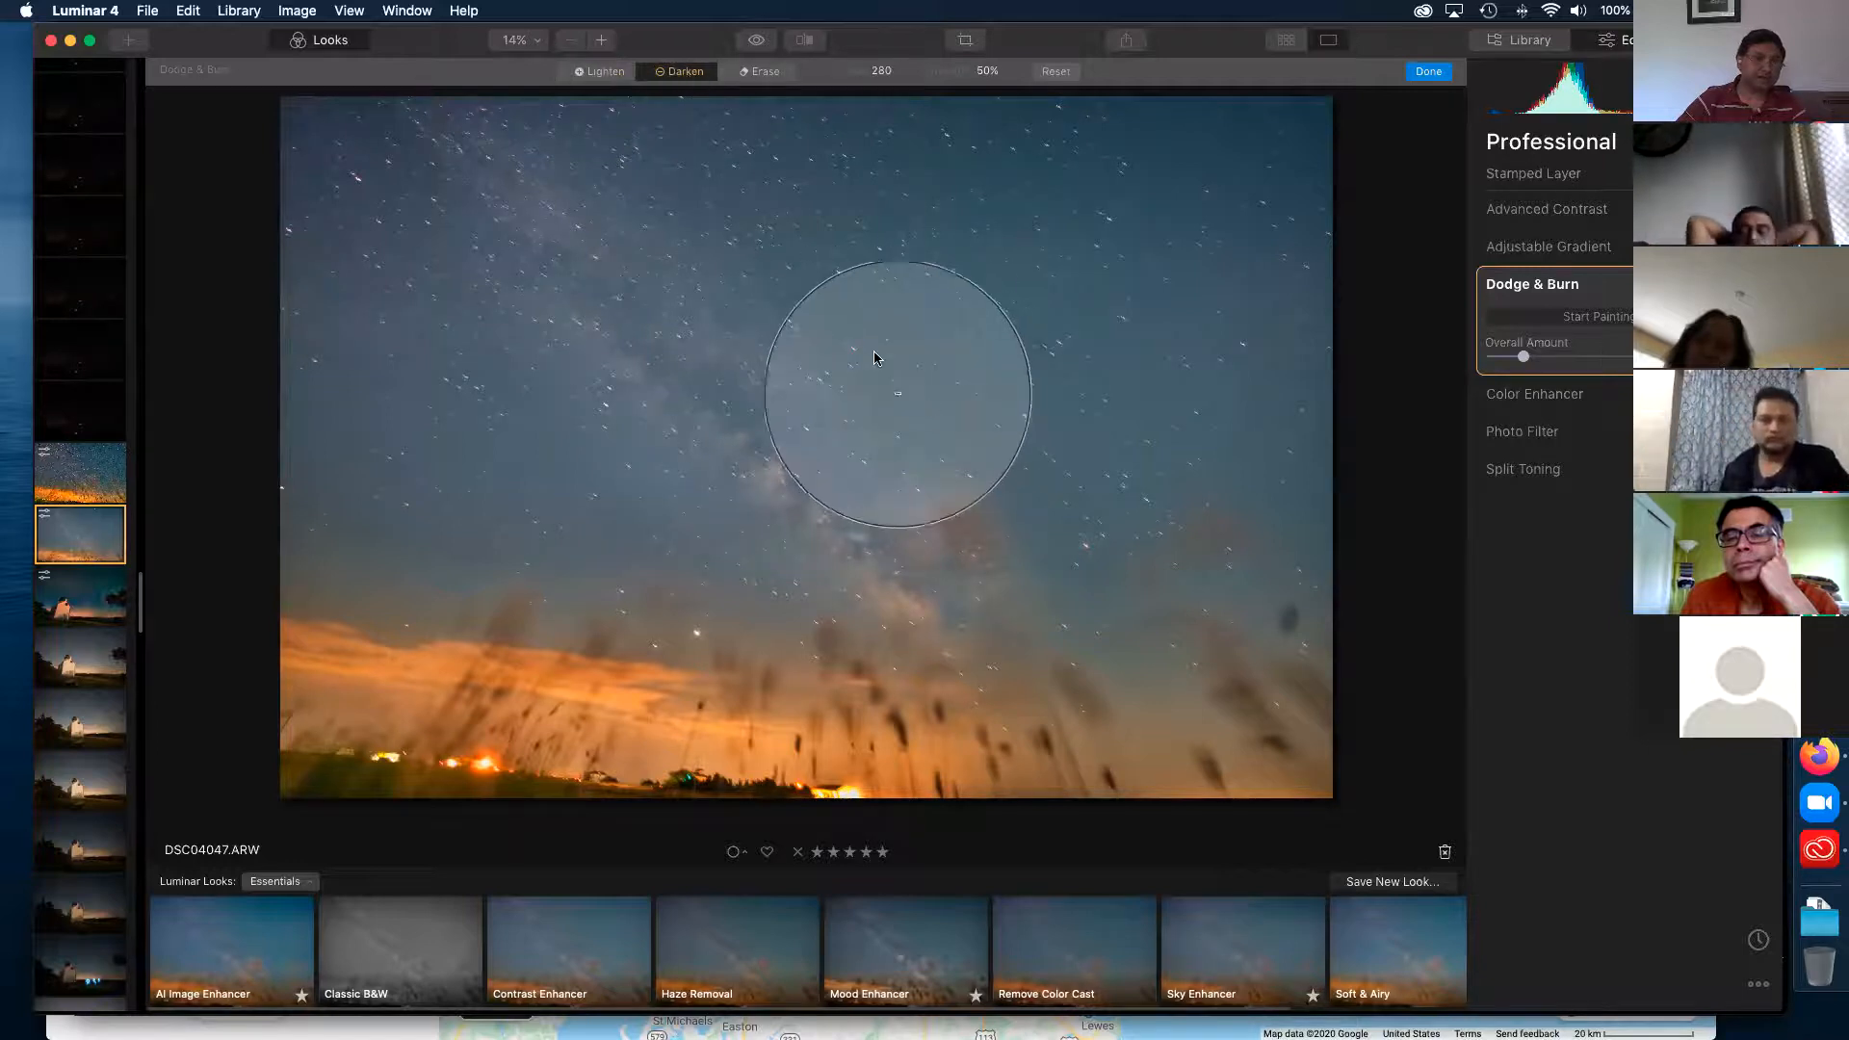
scroll(831, 328, up, 5)
scroll(832, 321, down, 5)
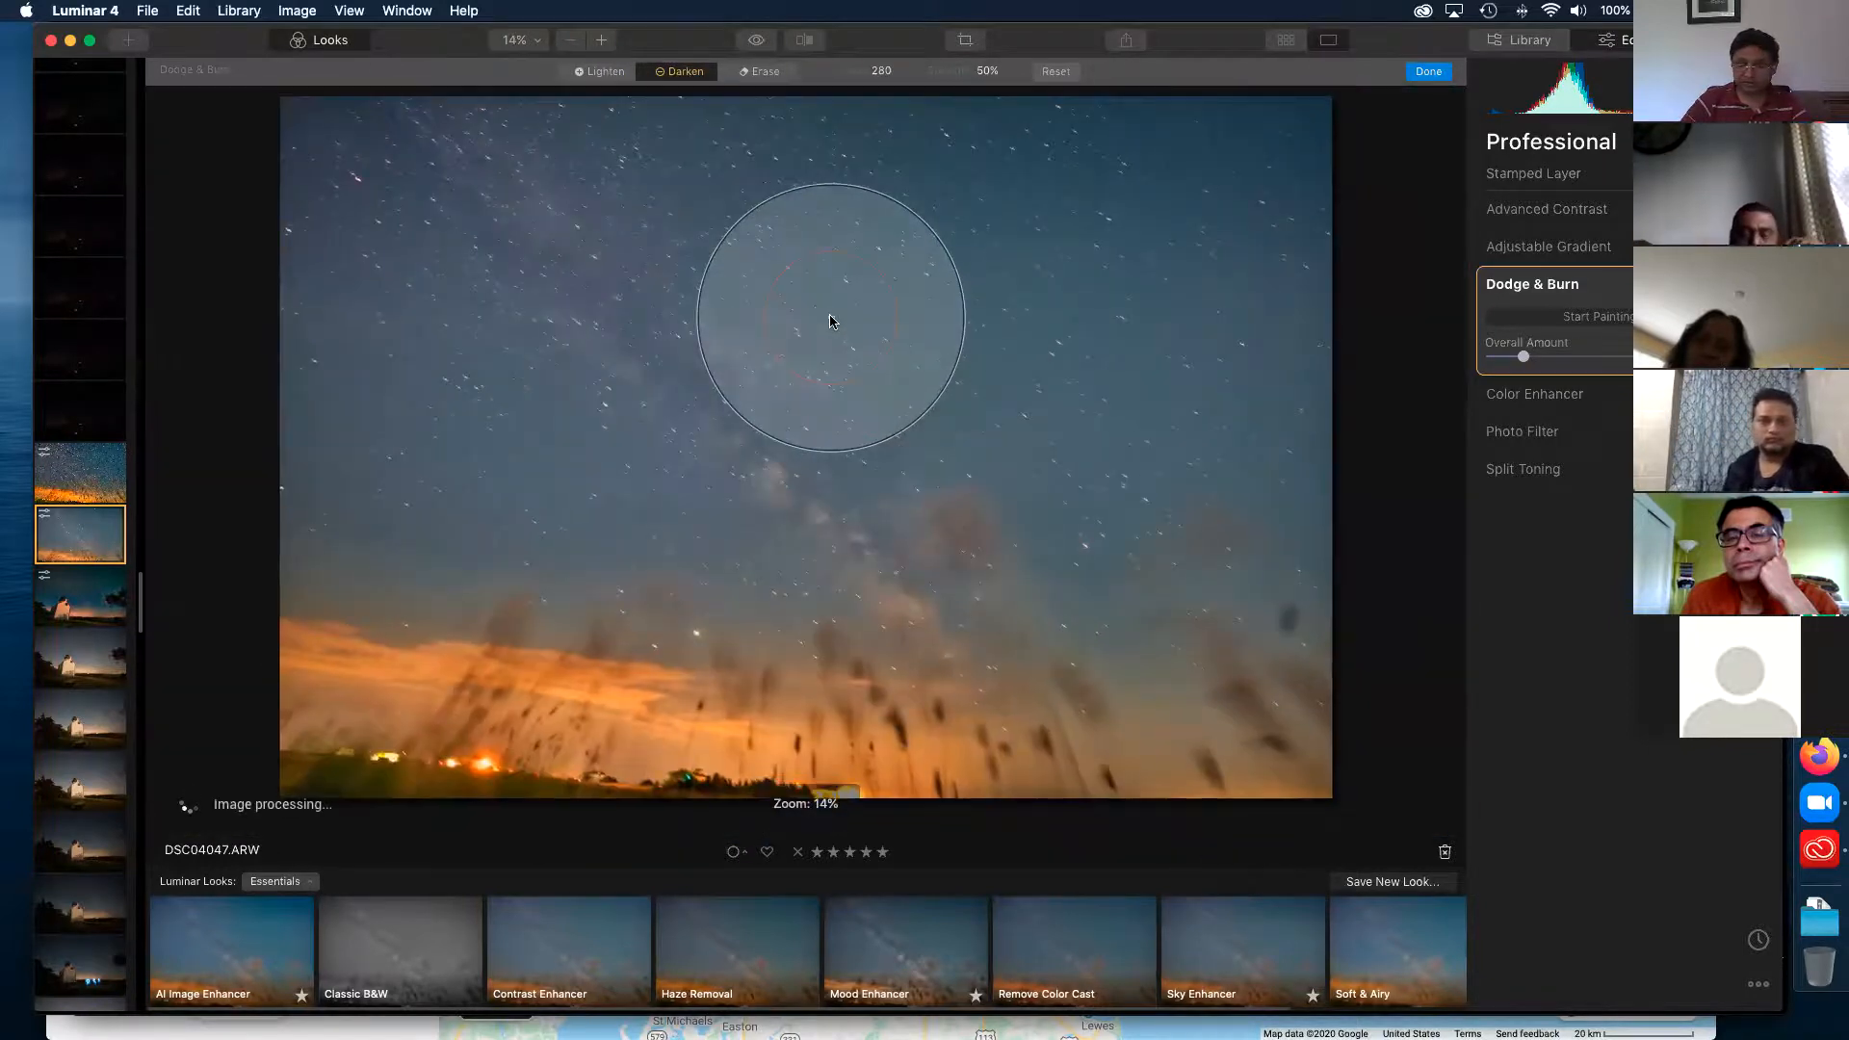
key(bracketleft)
key(bracketleft)
key(bracketleft)
key(bracketleft)
key(bracketleft)
key(bracketleft)
key(bracketleft)
key(bracketleft)
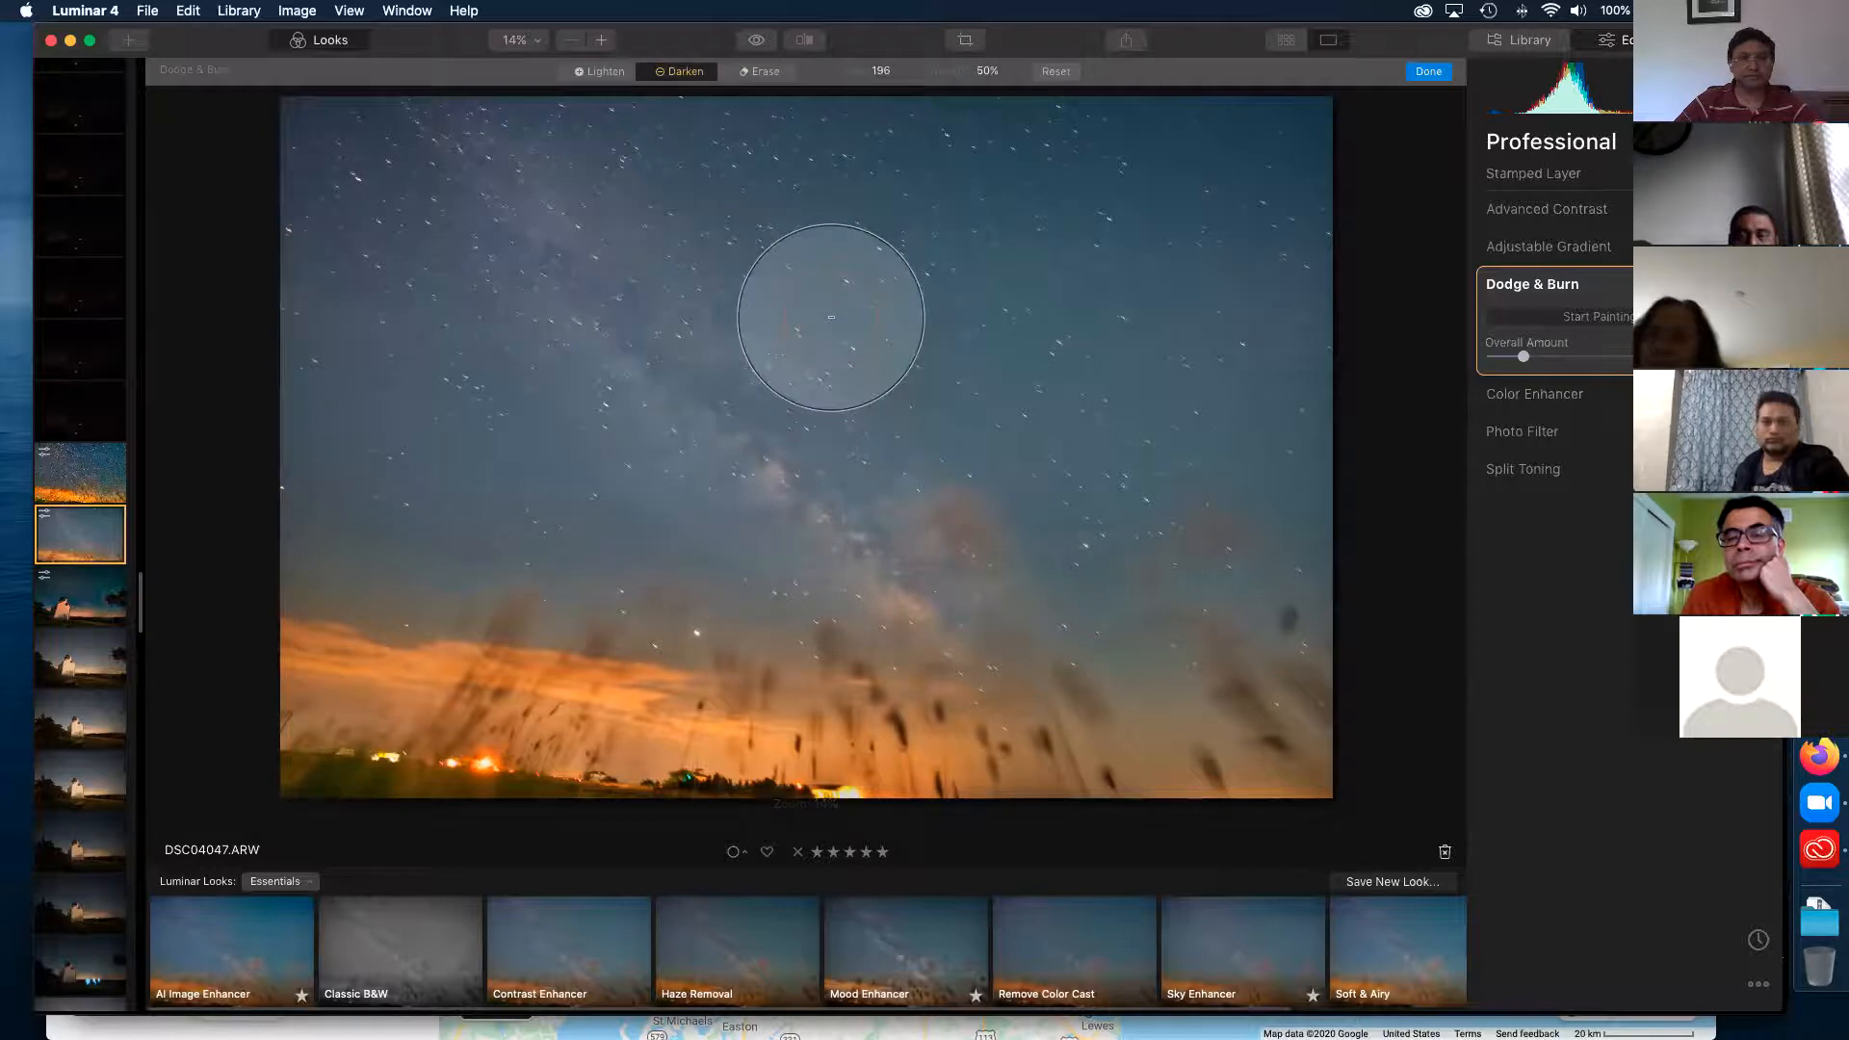
key(bracketleft)
key(bracketleft)
key(bracketleft)
key(bracketleft)
key(bracketleft)
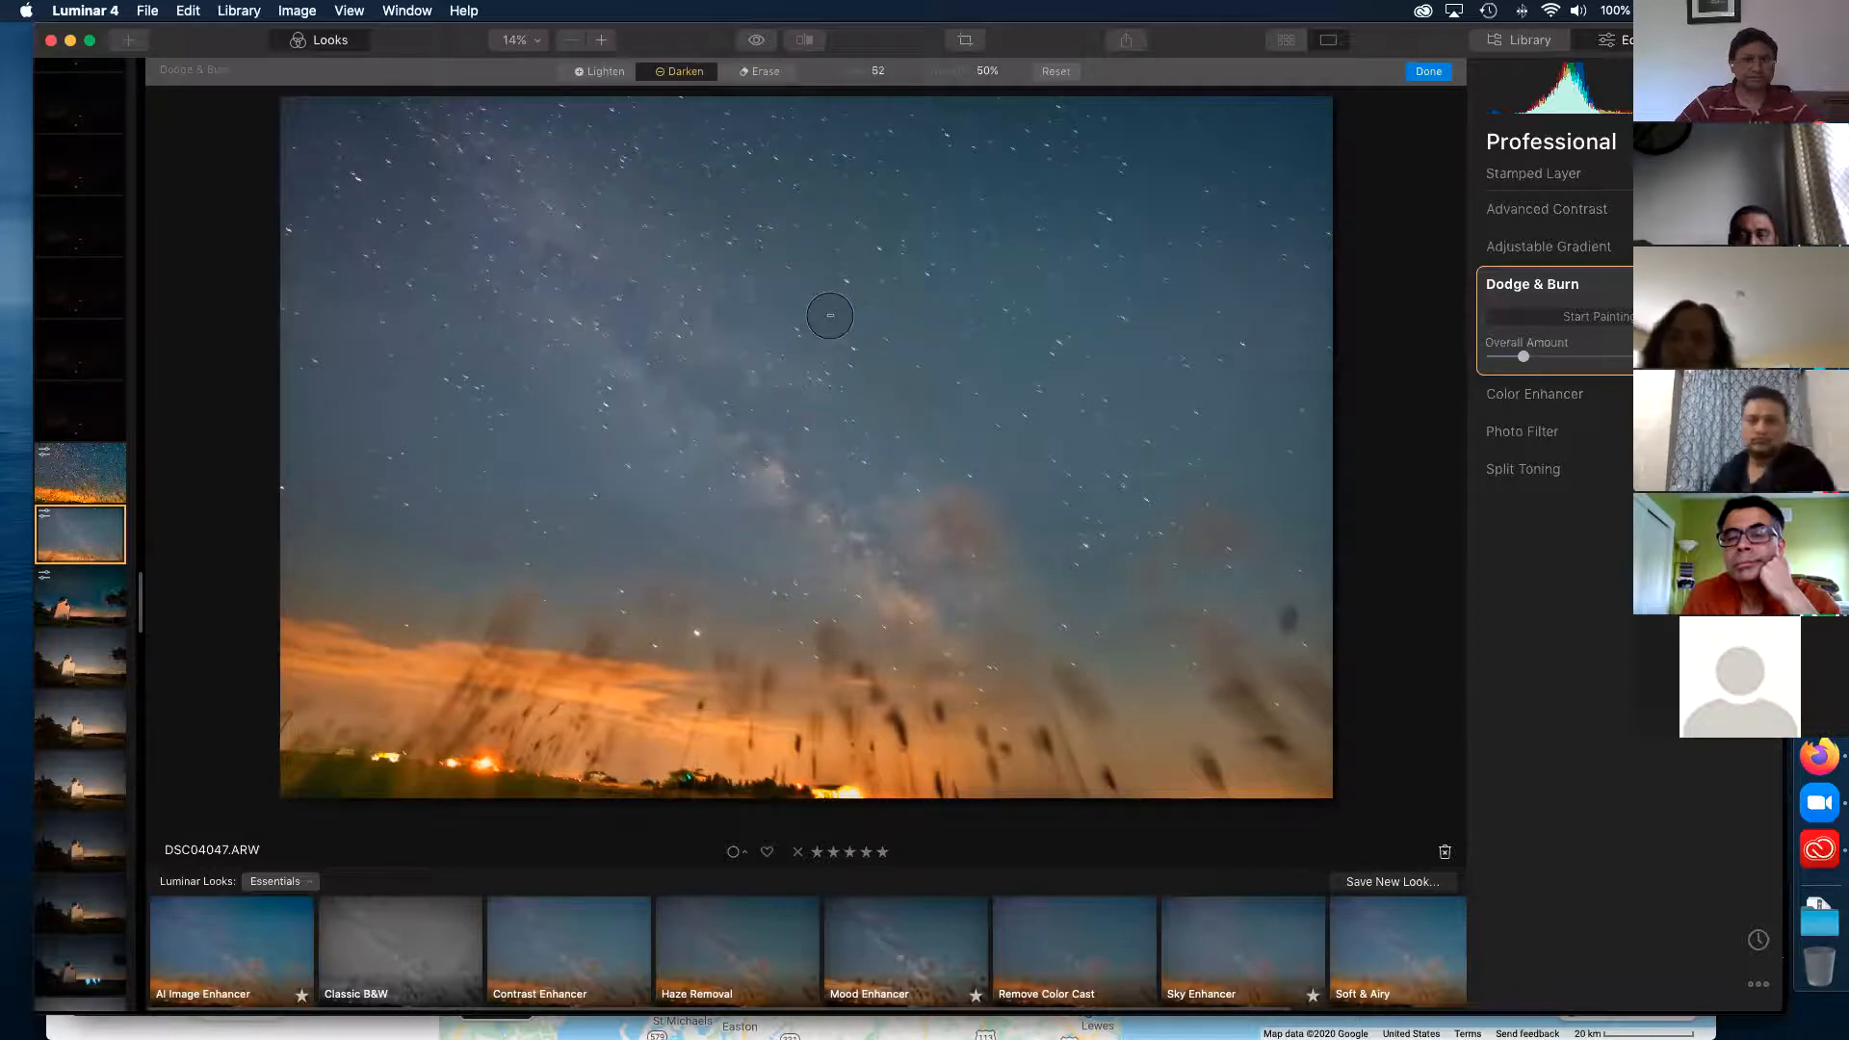
mouse_move(620, 327)
mouse_down()
mouse_move(735, 395)
mouse_move(879, 564)
mouse_move(921, 573)
mouse_move(768, 451)
mouse_up()
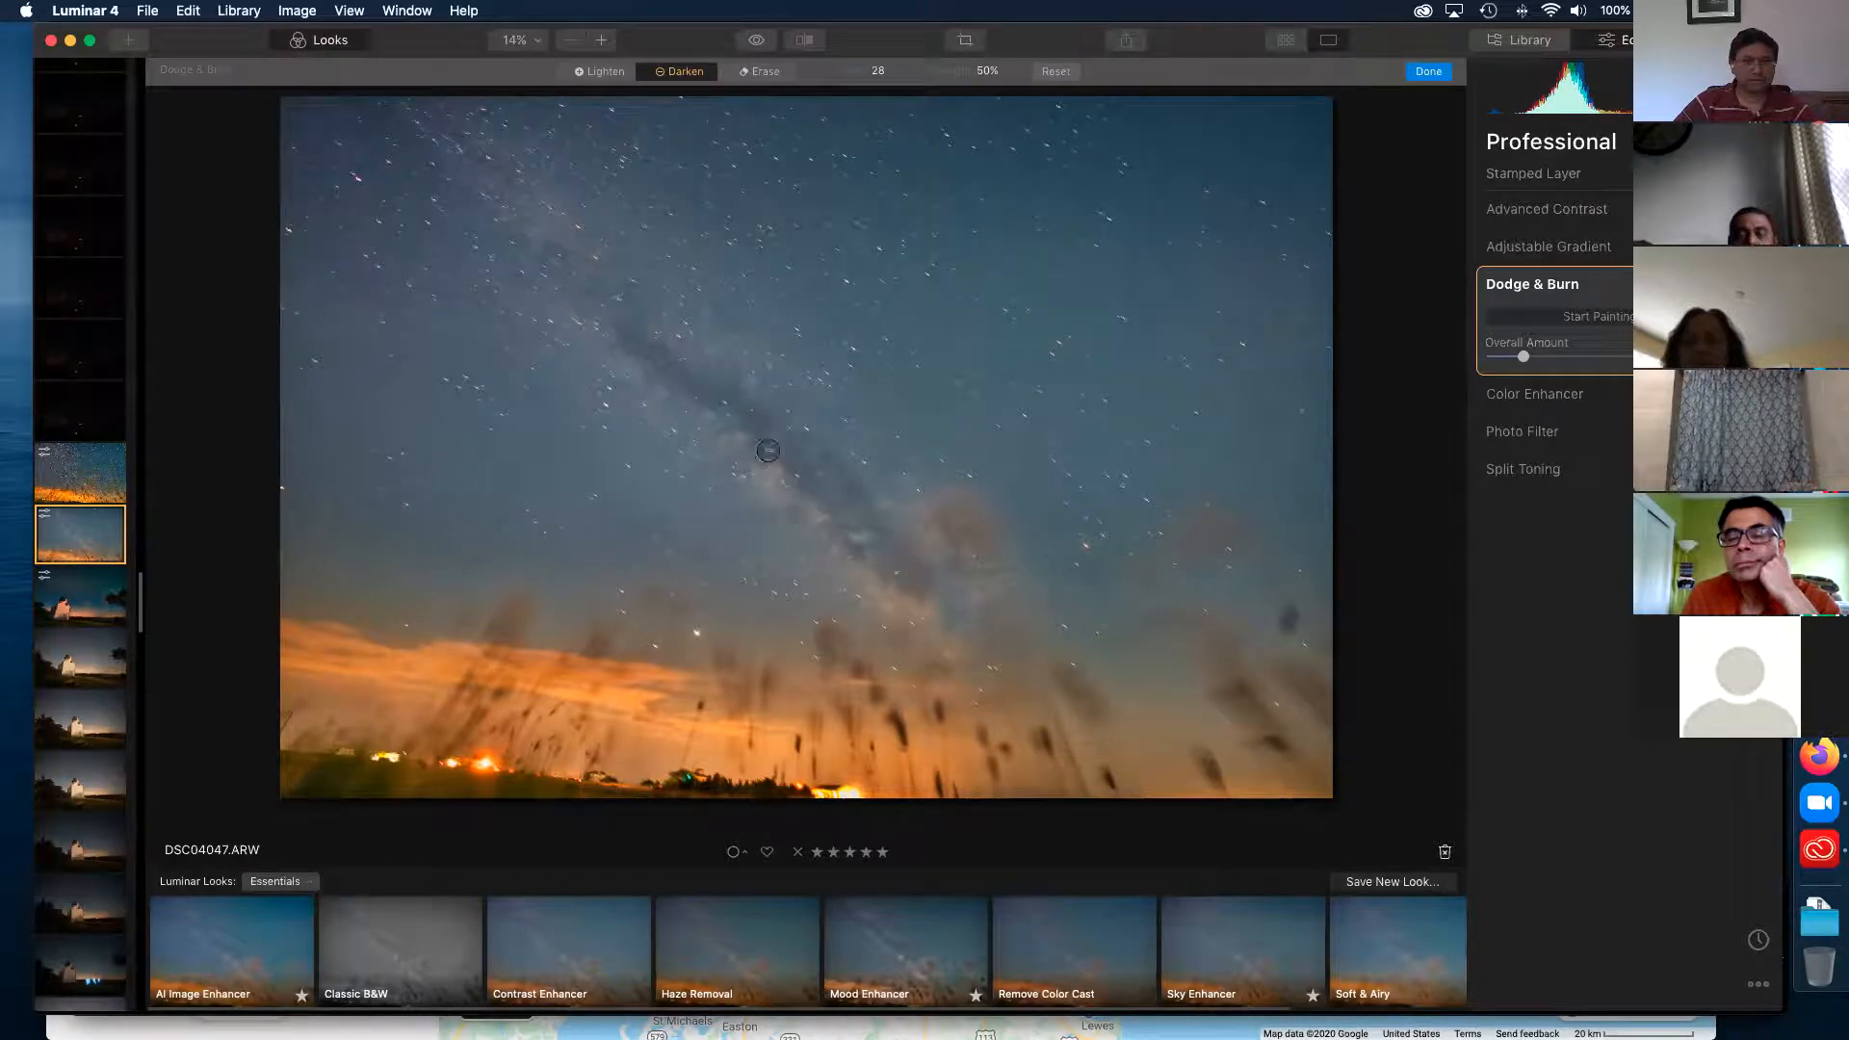
key(bracketright)
key(bracketright)
key(bracketright)
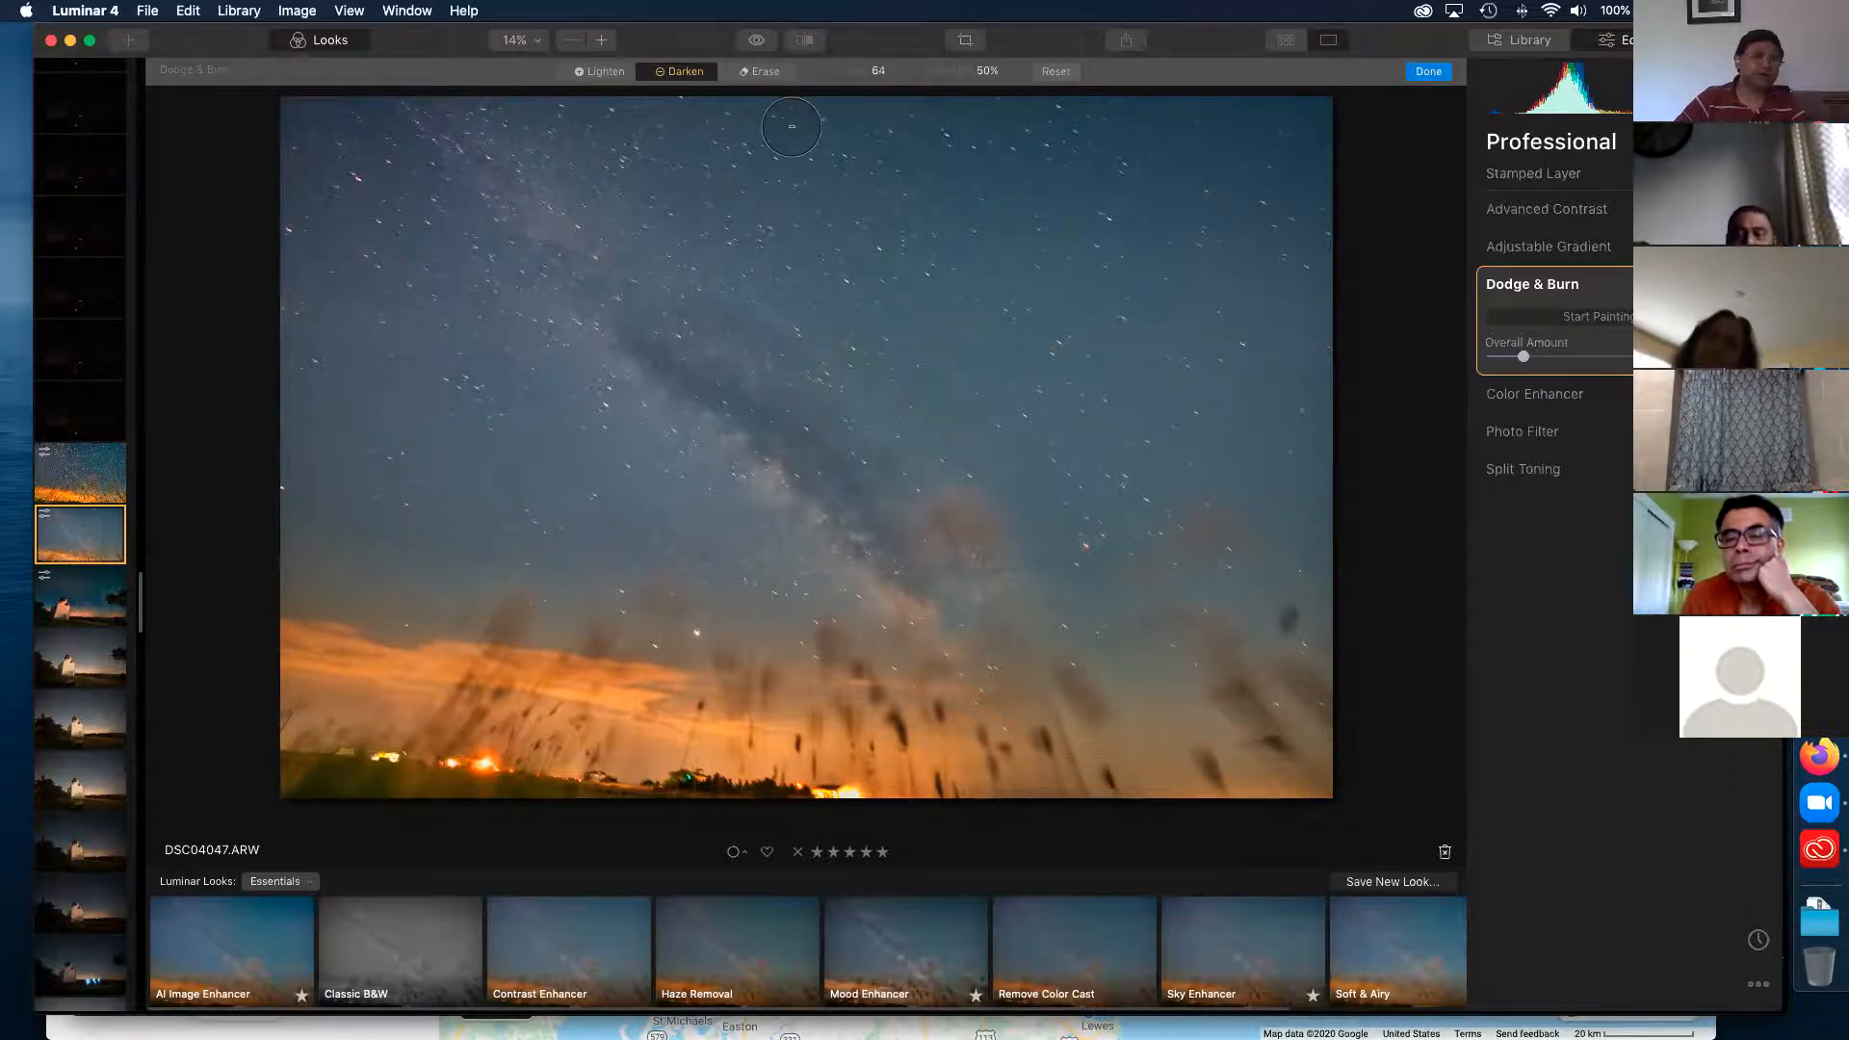
- Erase the excess darkening along the Milky Way with the size 100 Erase brush and finish the Dodge & Burn painting
click(761, 73)
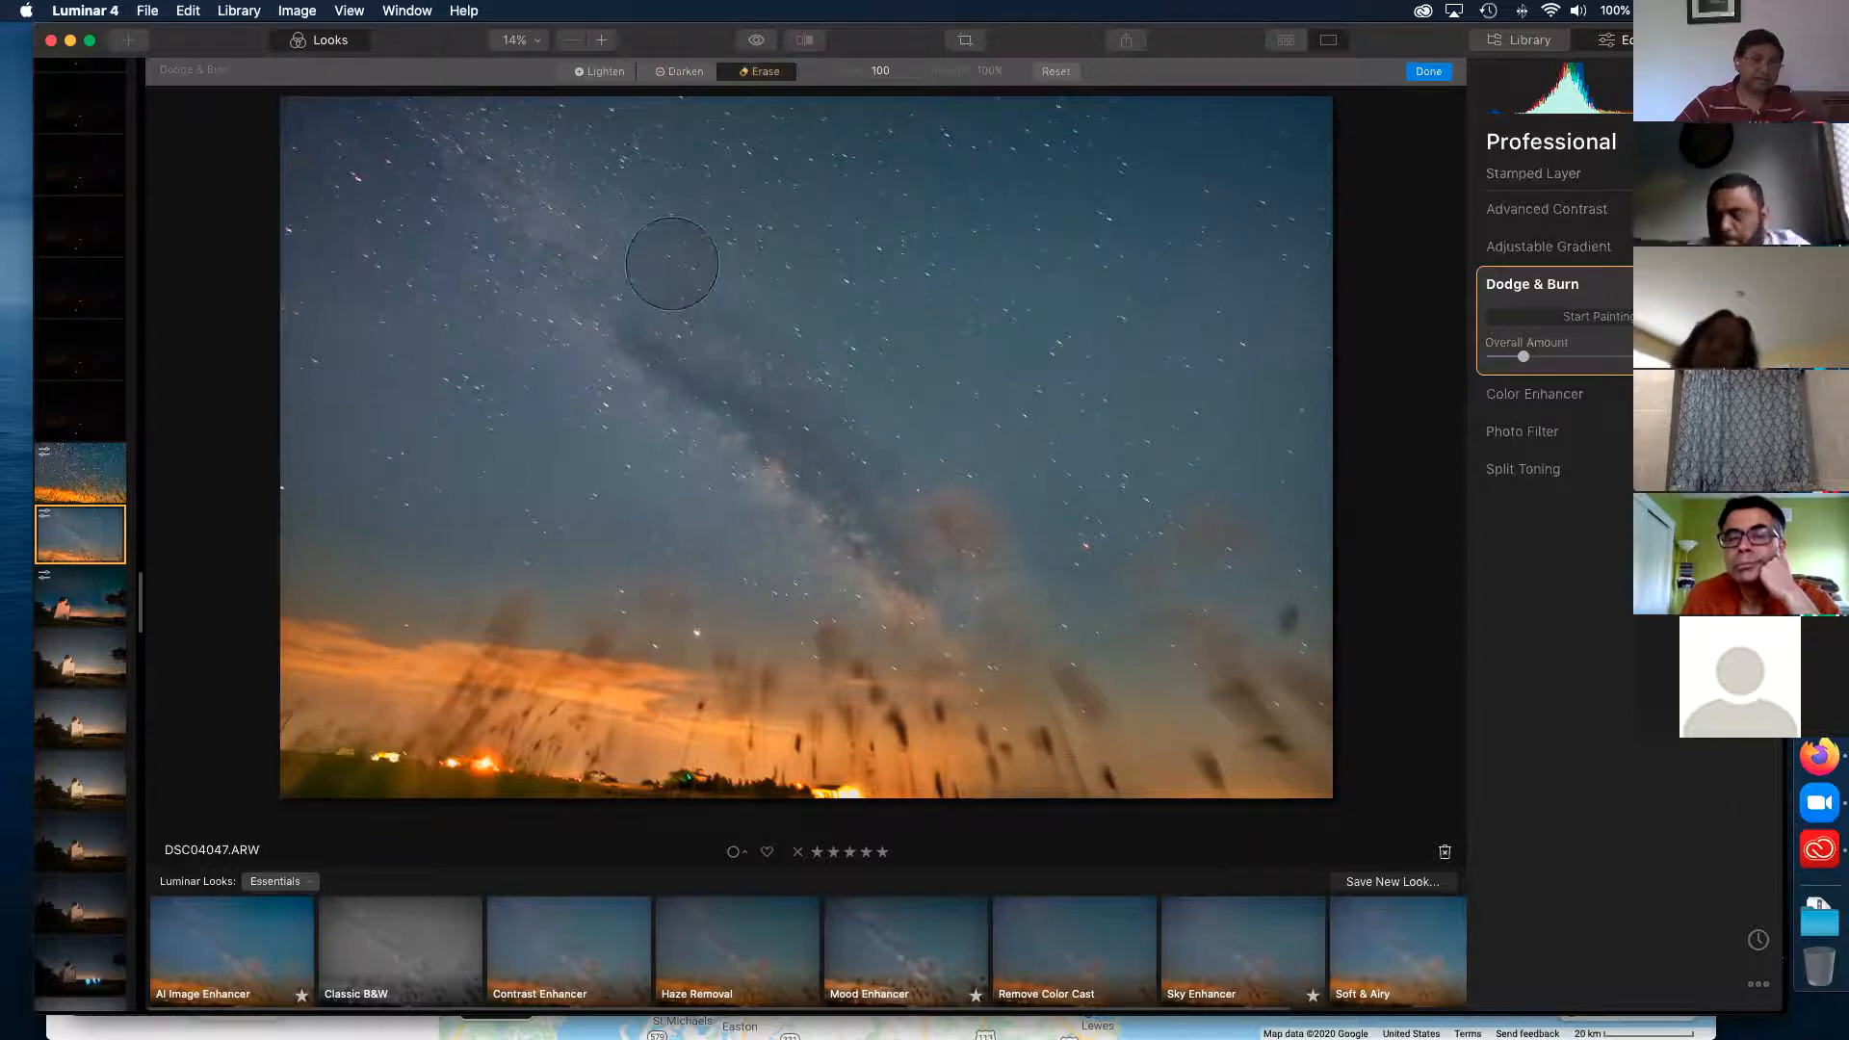
mouse_move(733, 326)
mouse_down()
mouse_move(702, 321)
mouse_move(859, 453)
mouse_move(887, 454)
mouse_up()
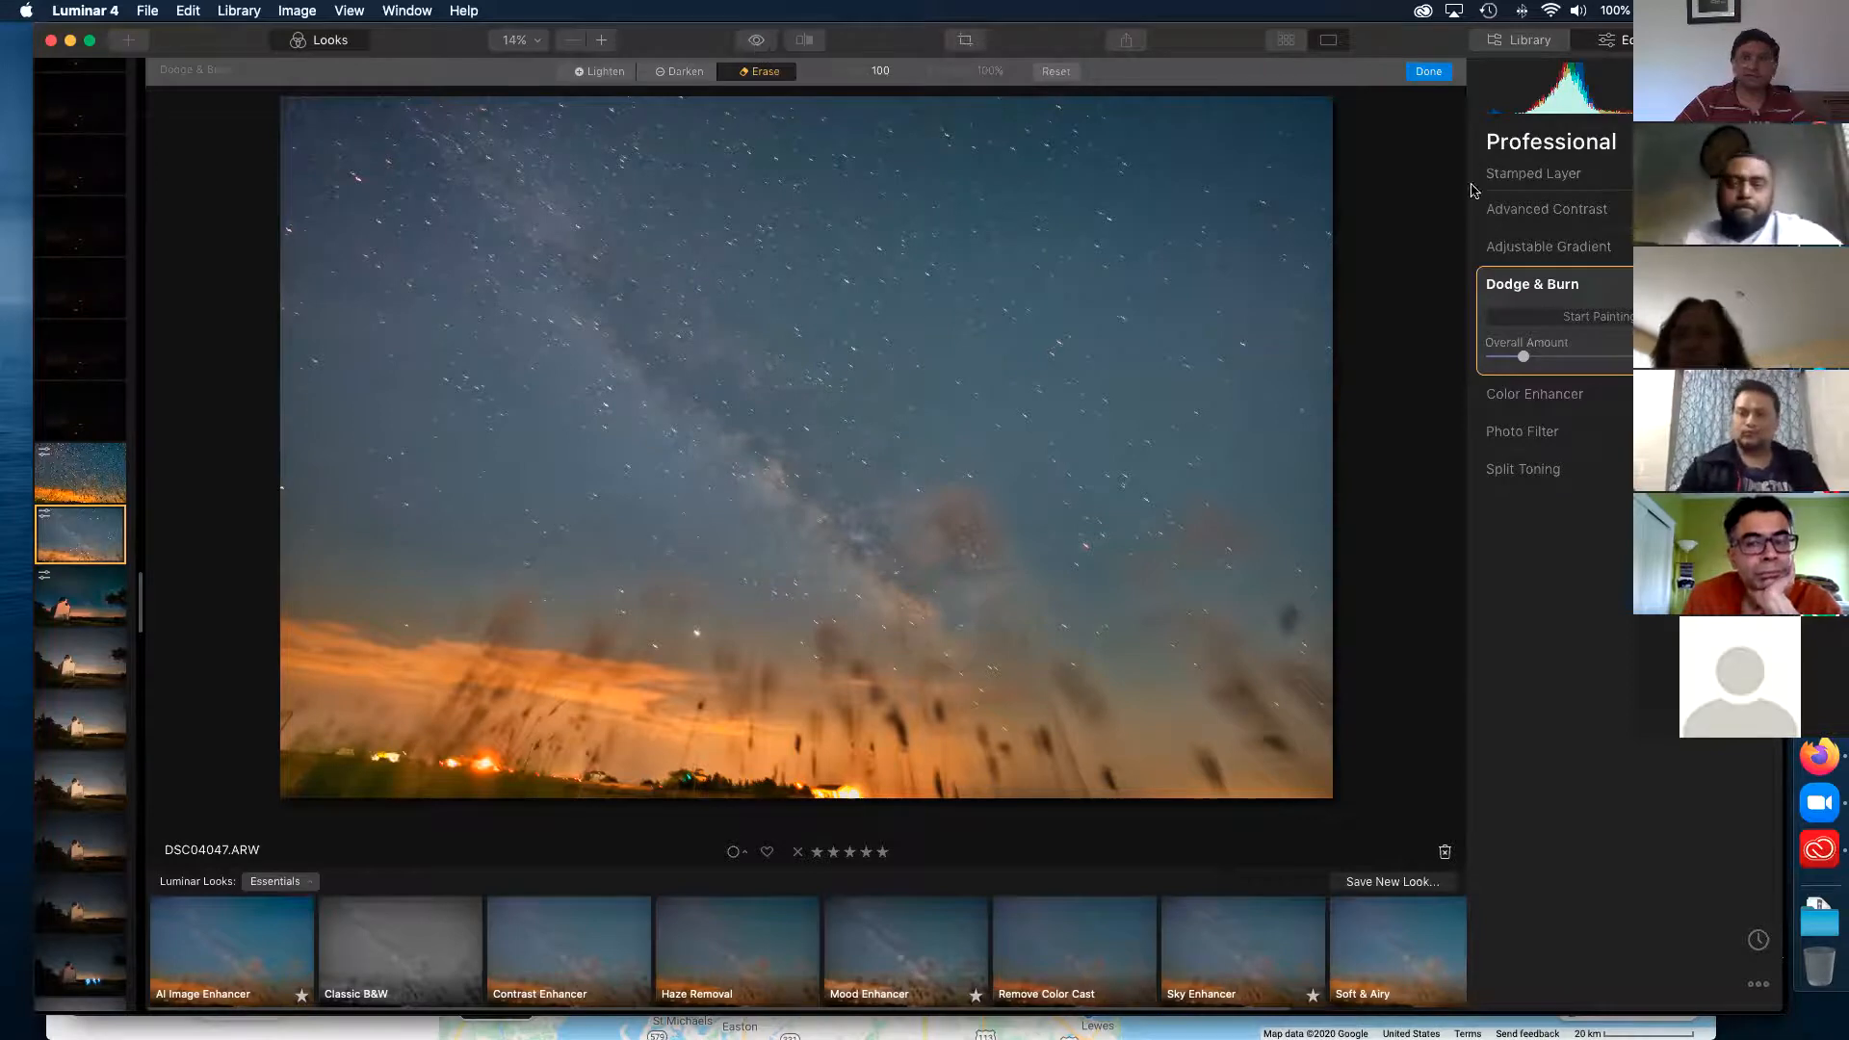
click(1428, 71)
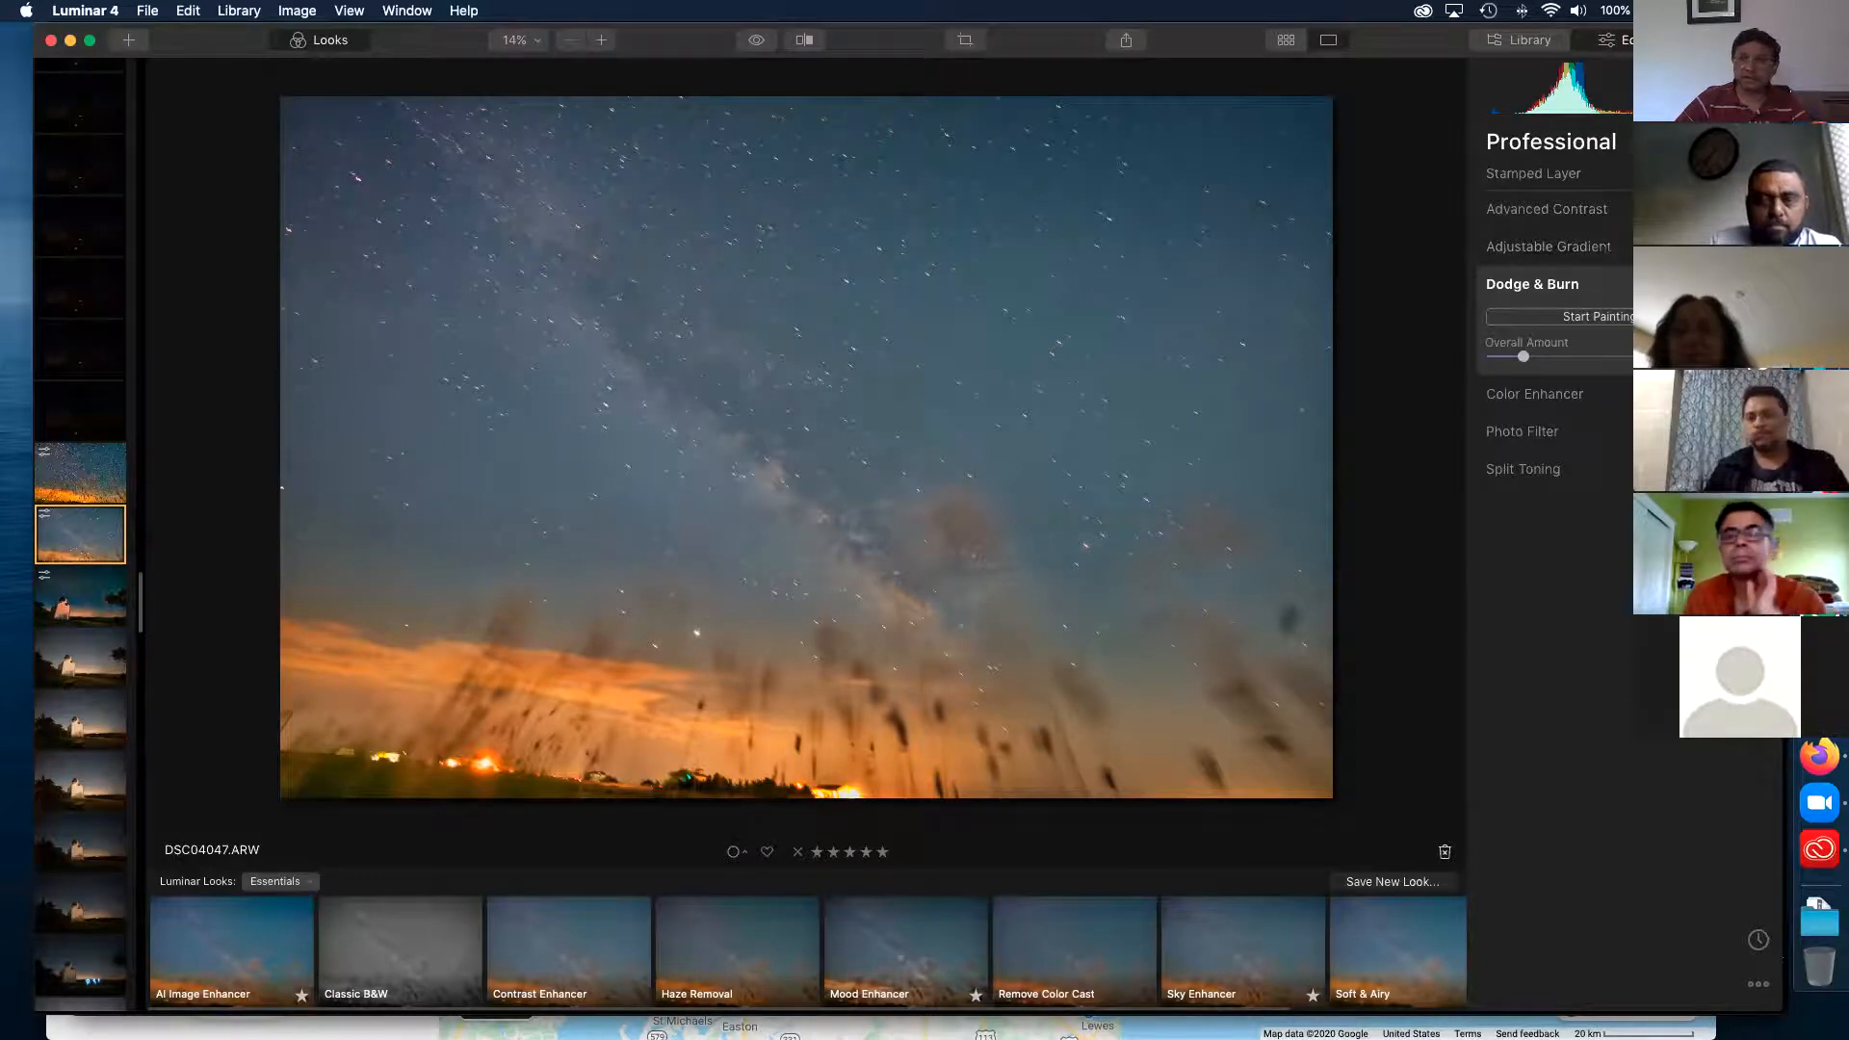
- Paint a brush mask for the Color adjustment over the lower part of the Milky Way at size 100 and 100% opacity
click(1764, 145)
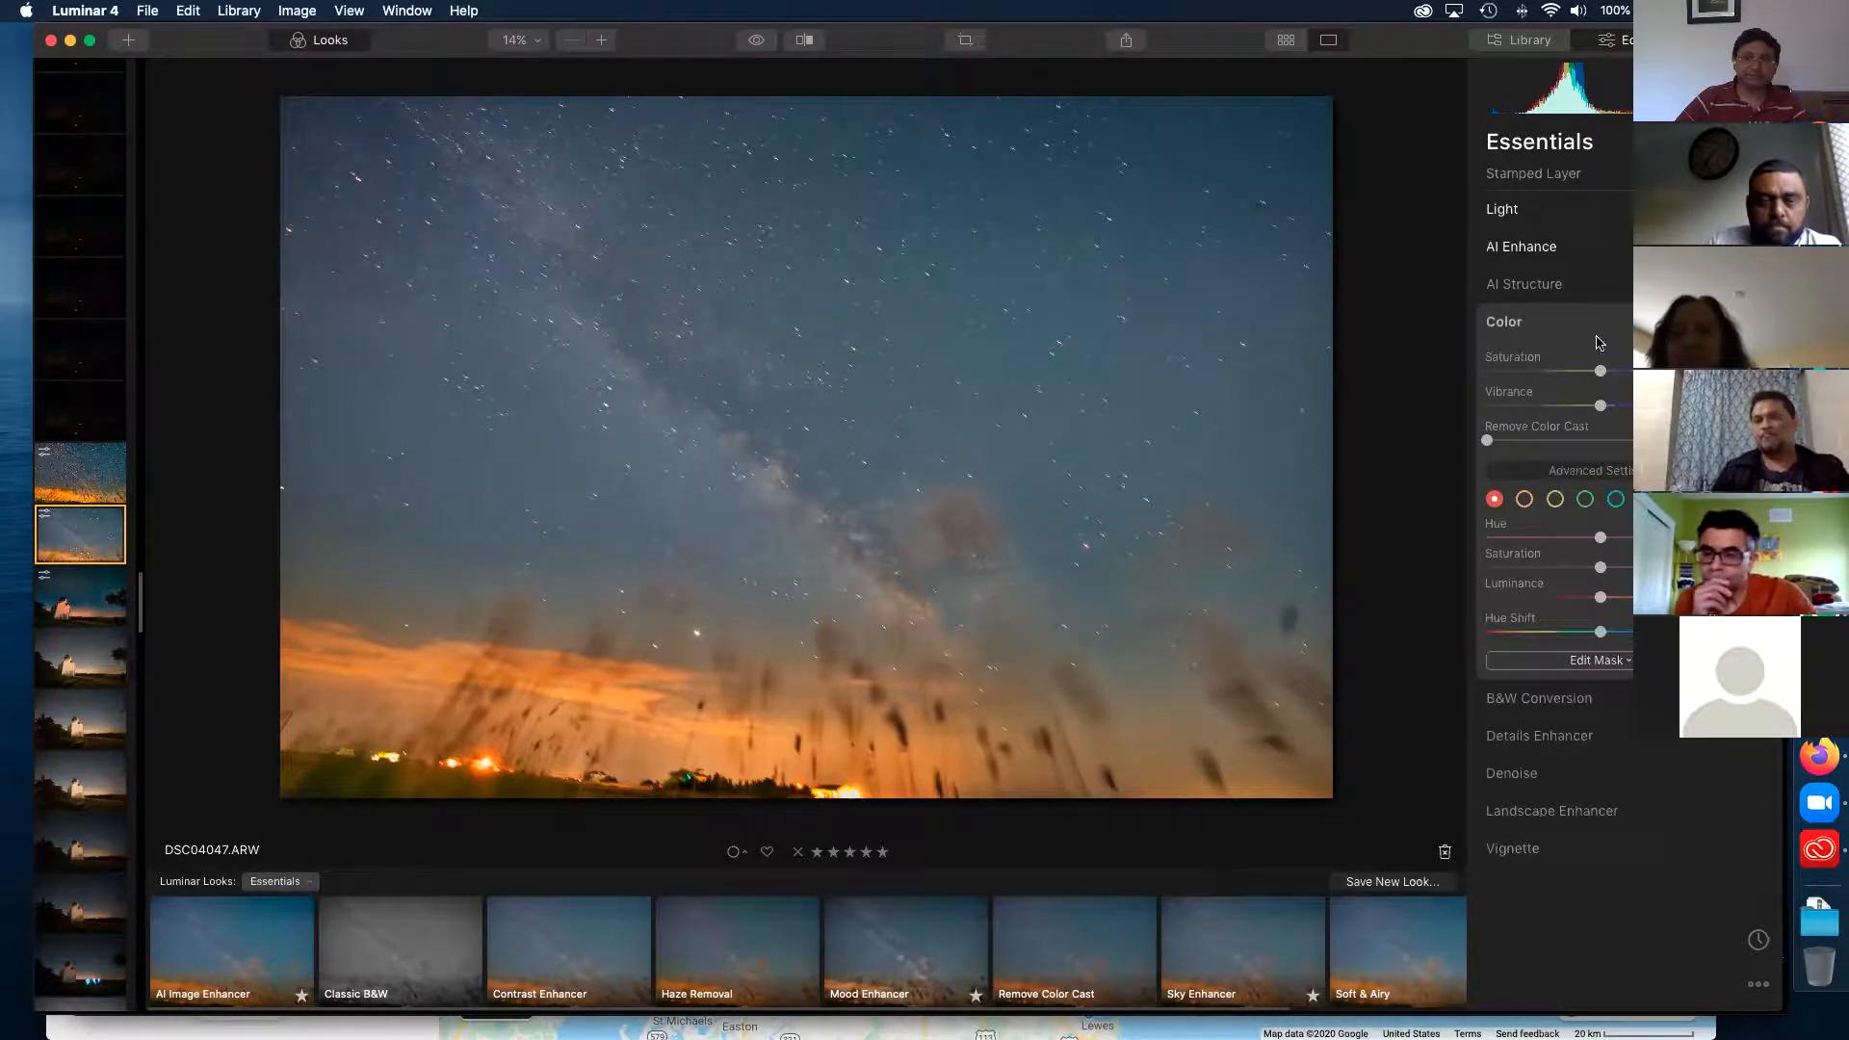
click(1618, 665)
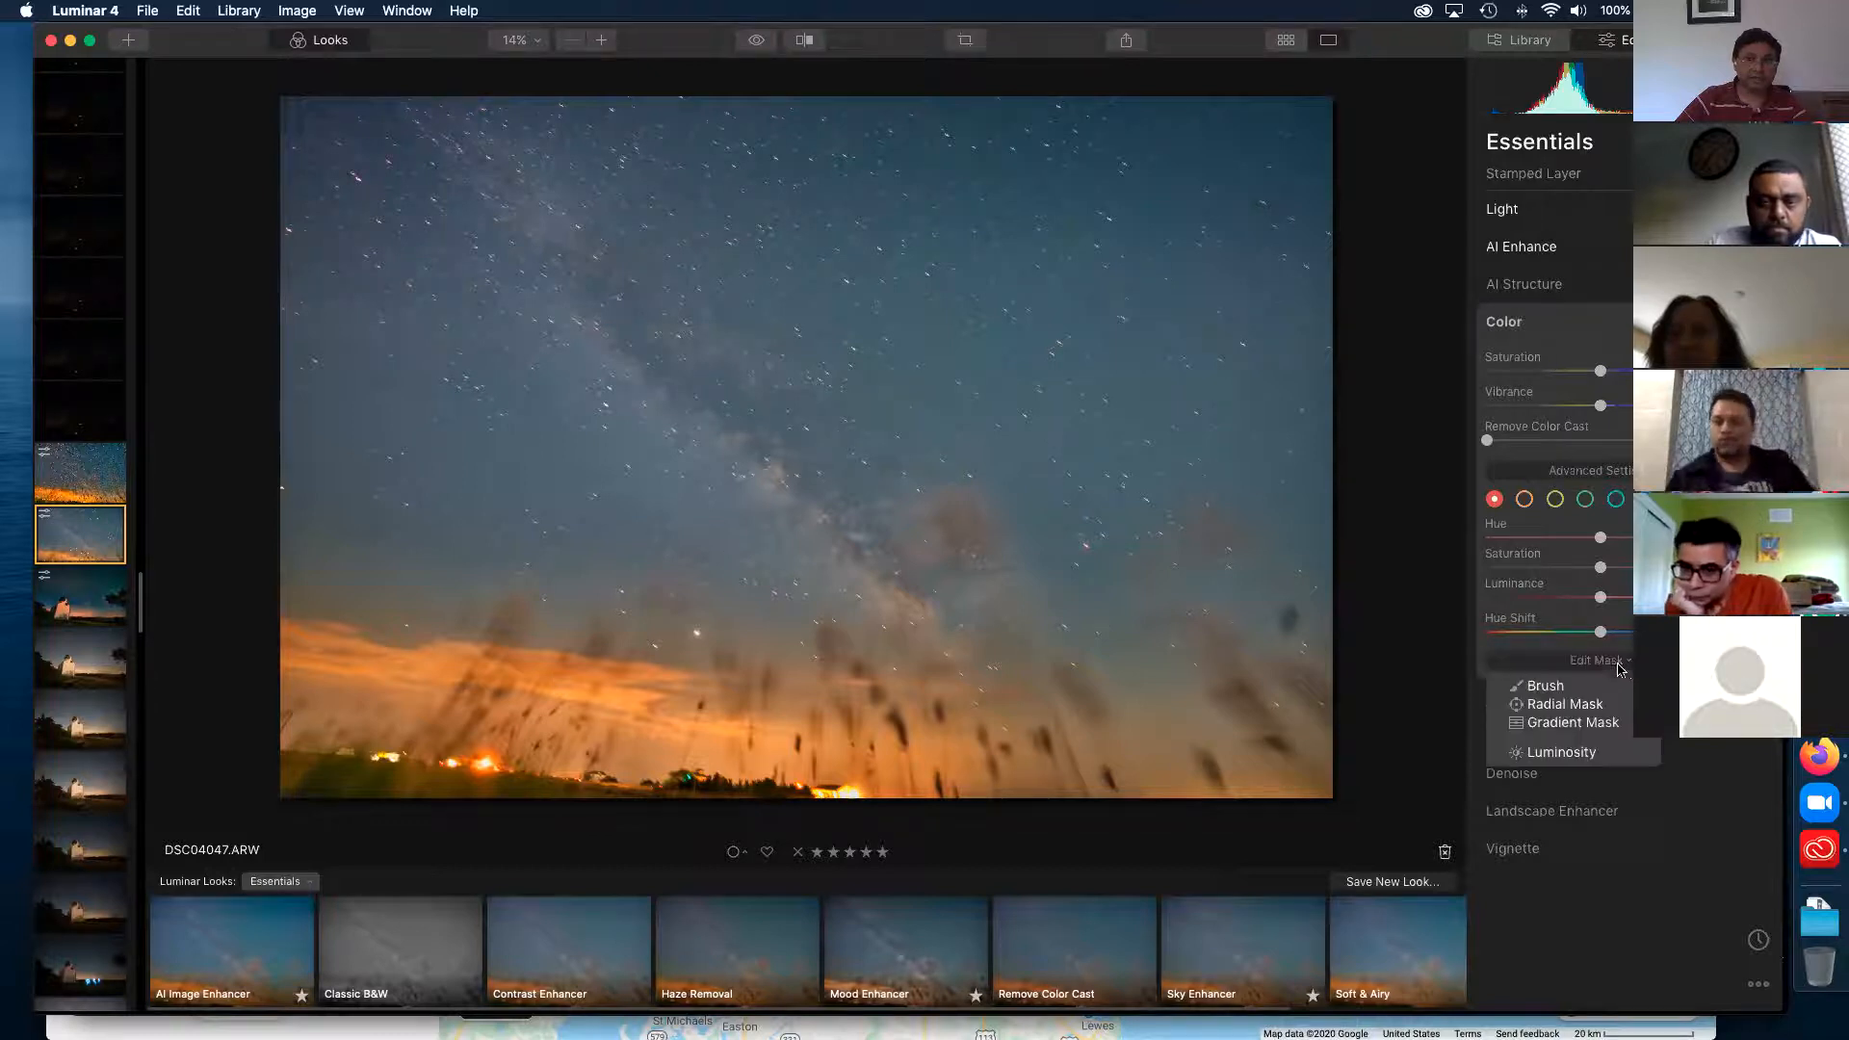
click(1609, 668)
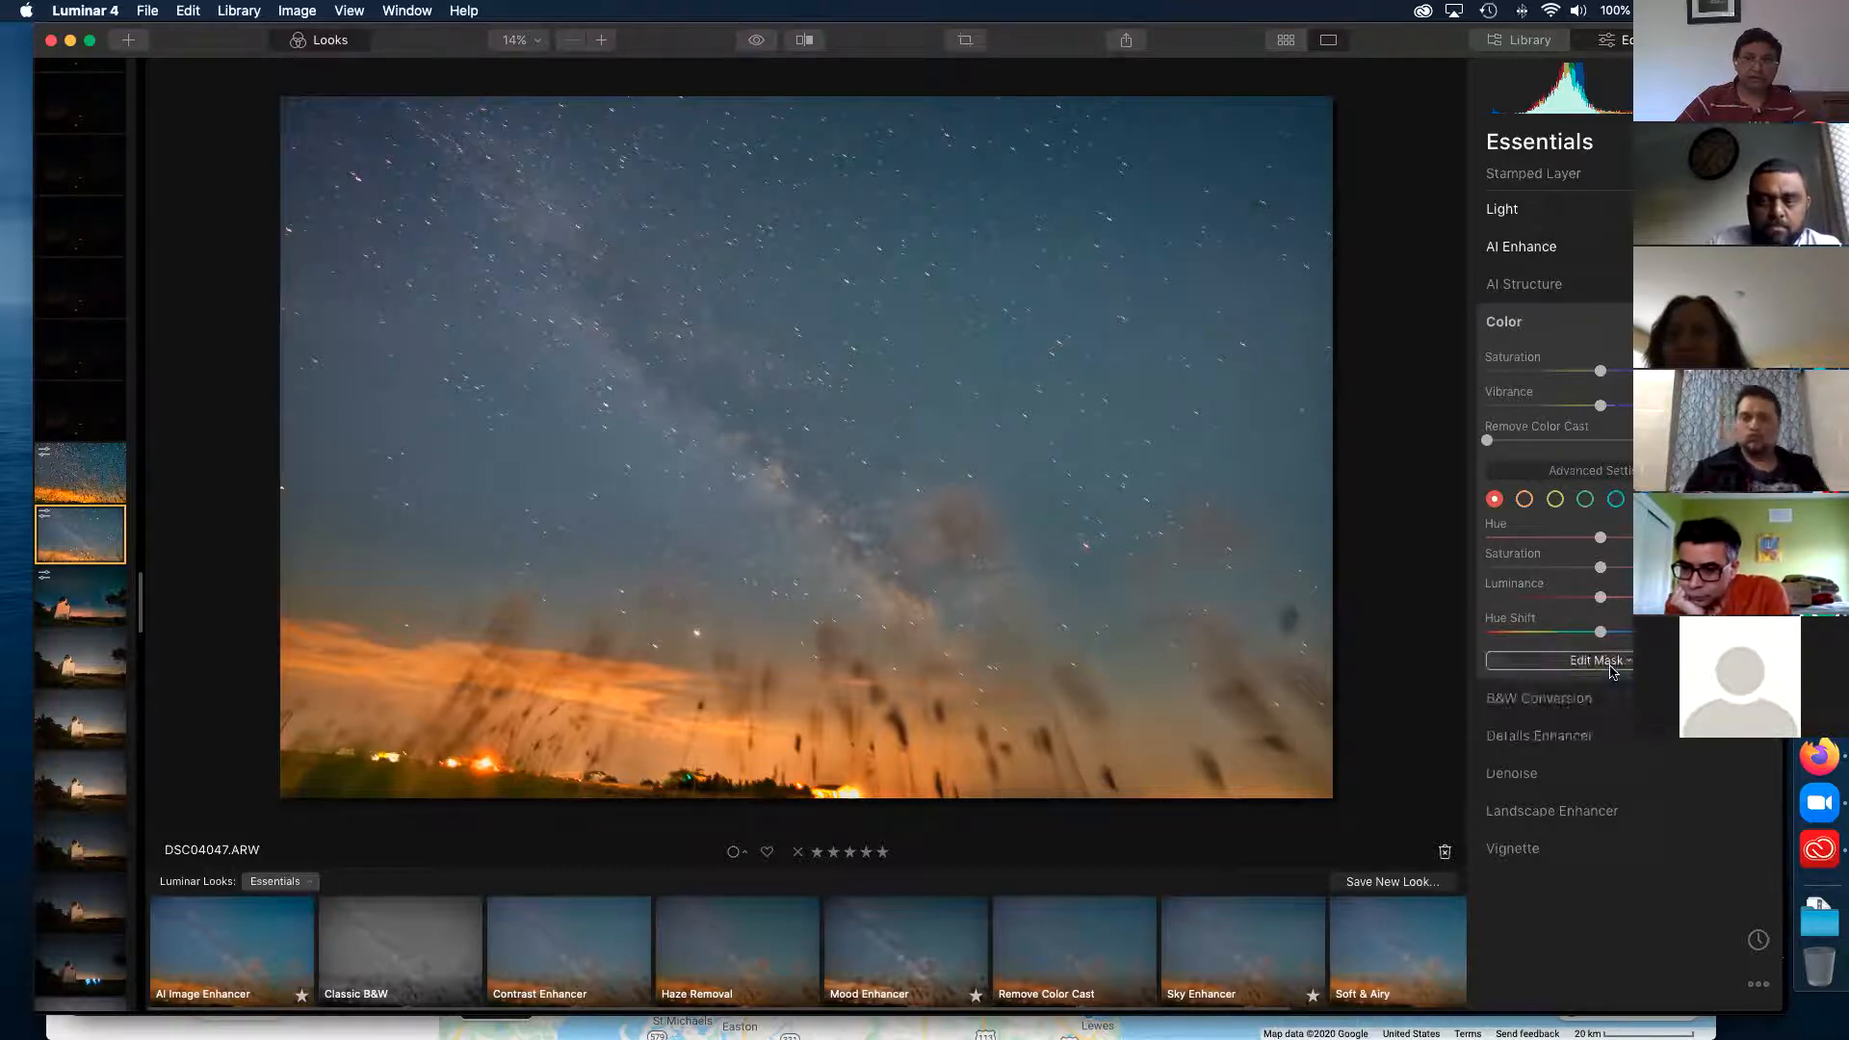
click(1612, 669)
click(1573, 689)
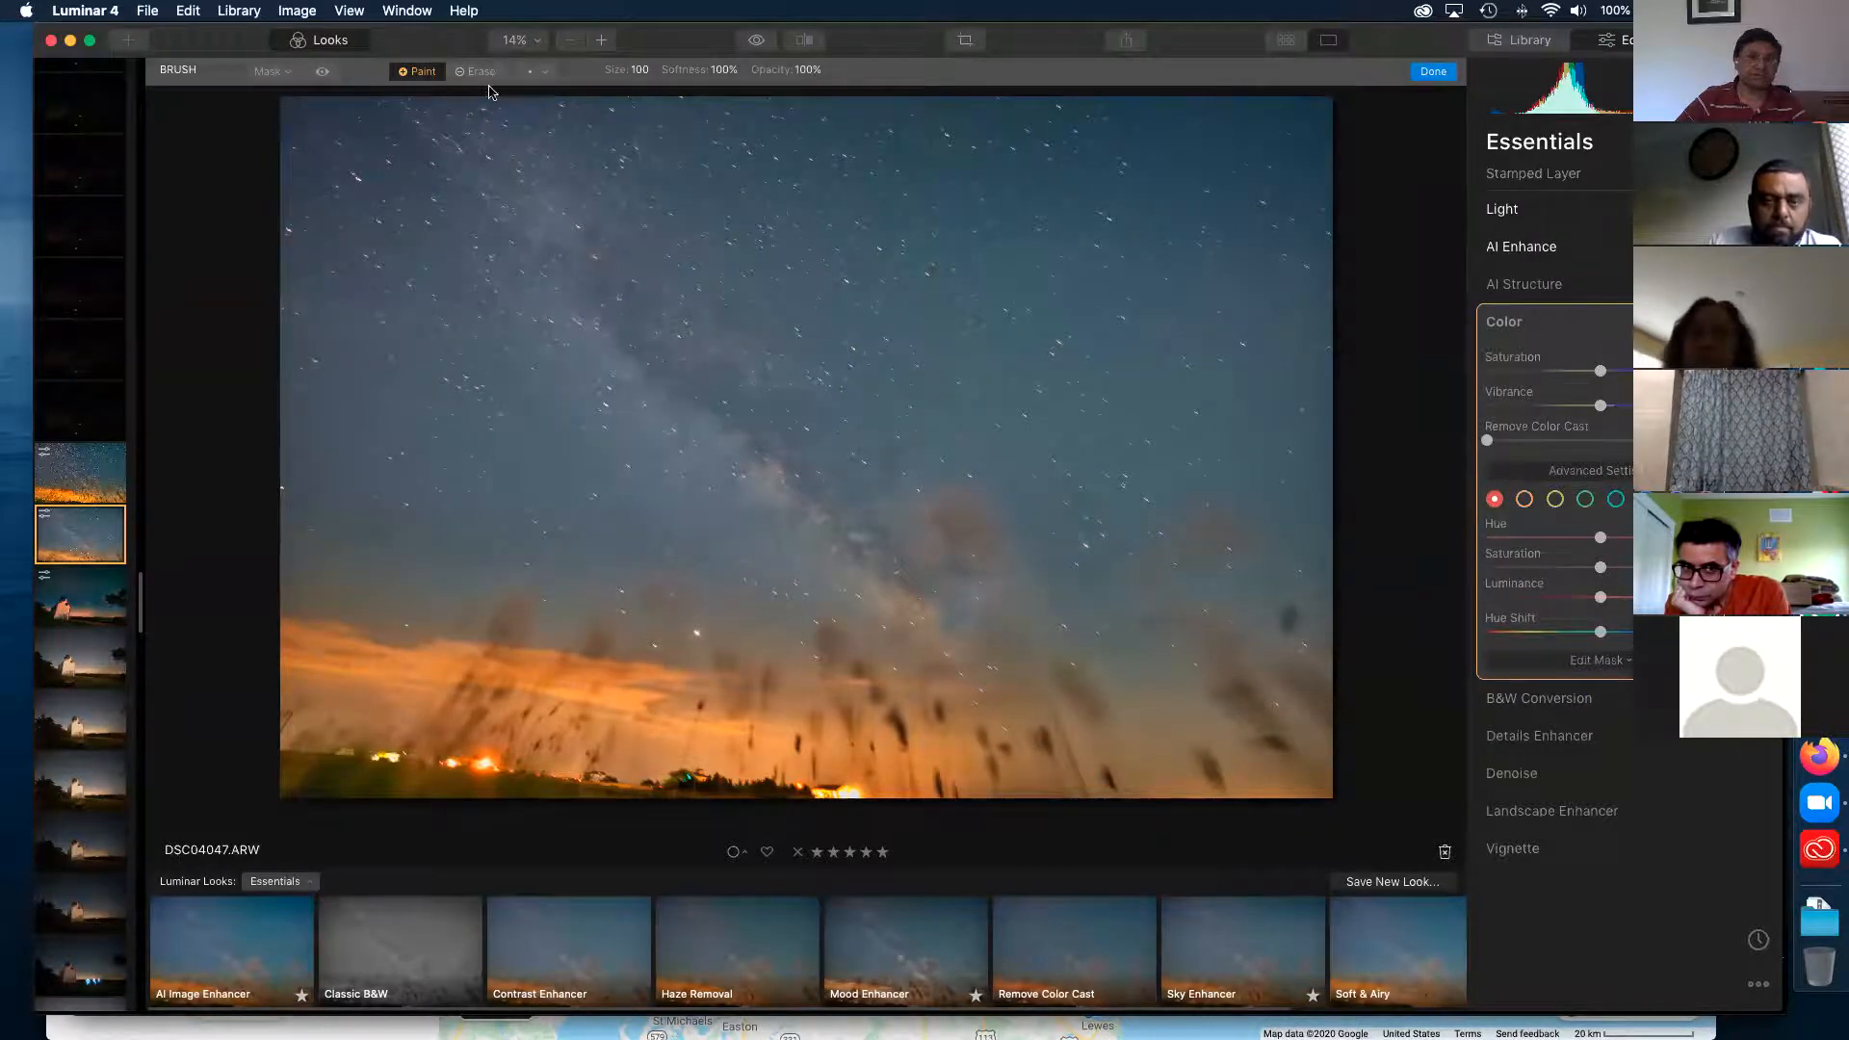
mouse_move(898, 598)
mouse_down()
mouse_move(915, 556)
mouse_move(834, 504)
mouse_move(847, 548)
mouse_move(921, 587)
mouse_move(914, 552)
mouse_move(874, 573)
mouse_up()
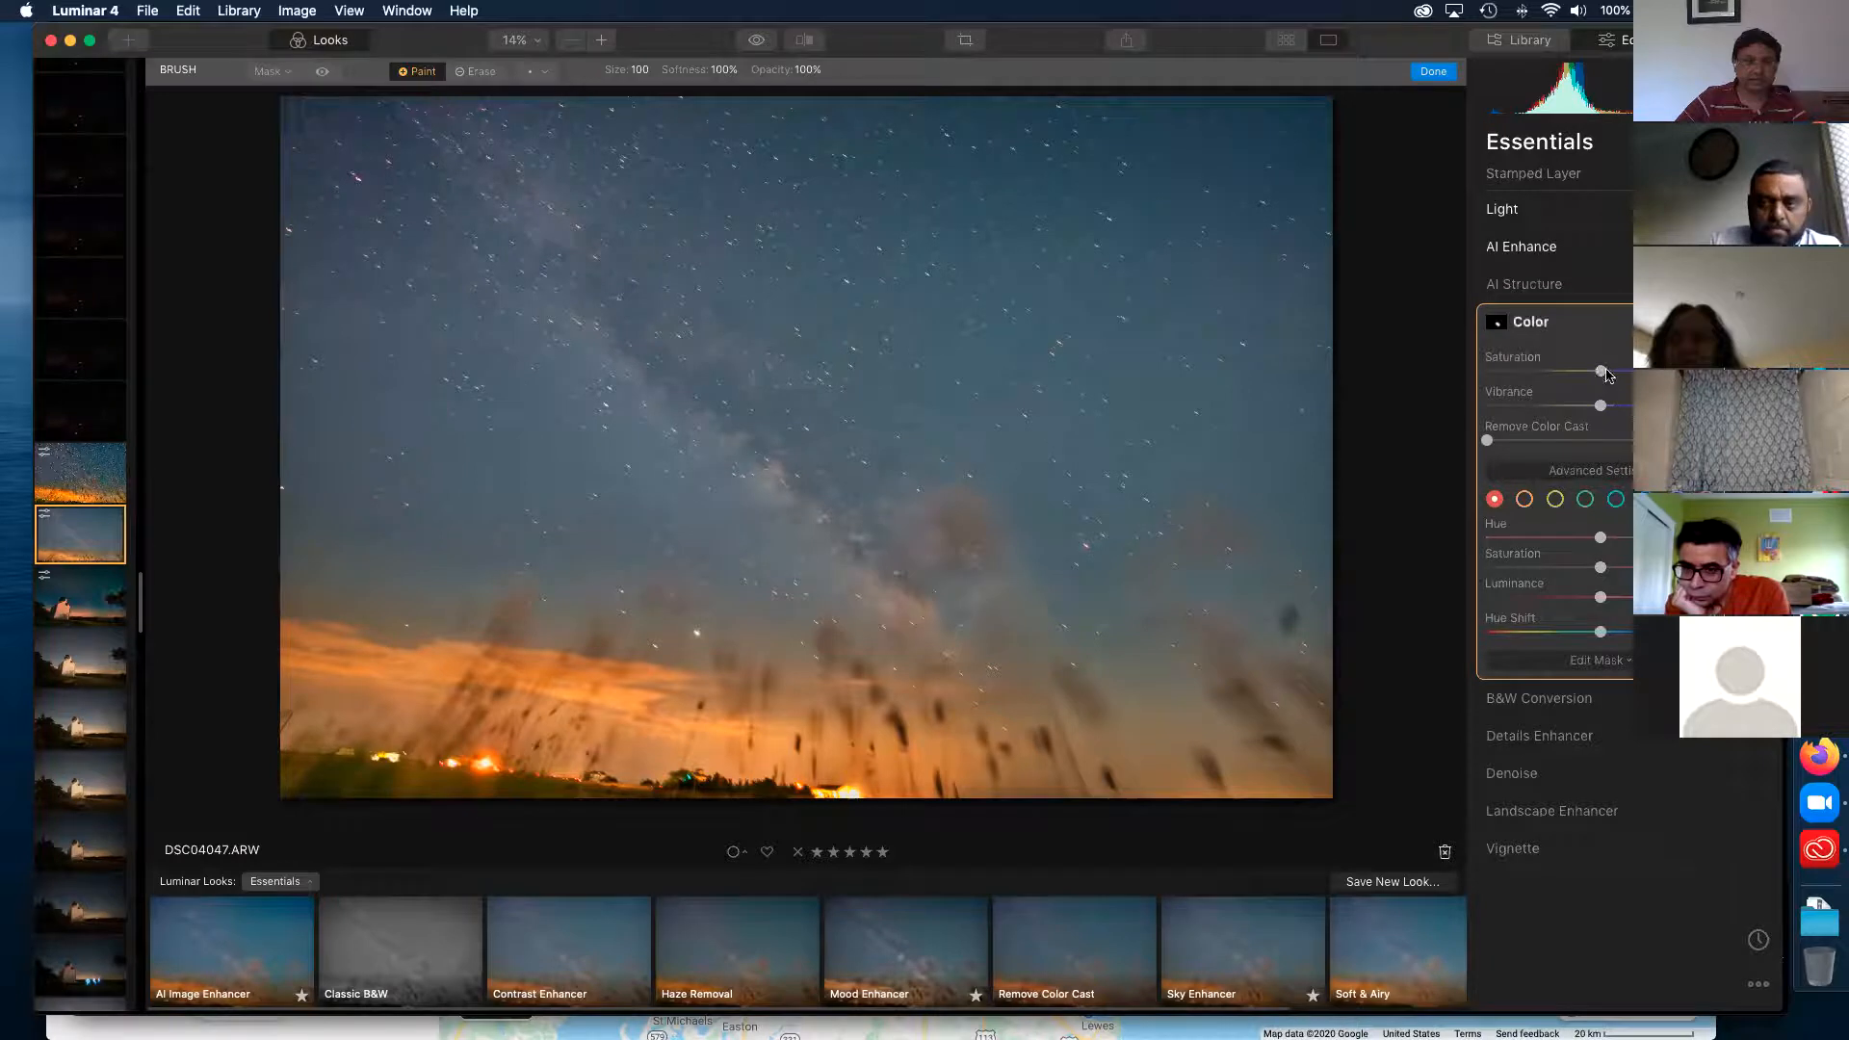
- Raise the saturation of the masked Color adjustment, erase the excess mask around the Milky Way and finish the mask
drag(1601, 372, 1652, 373)
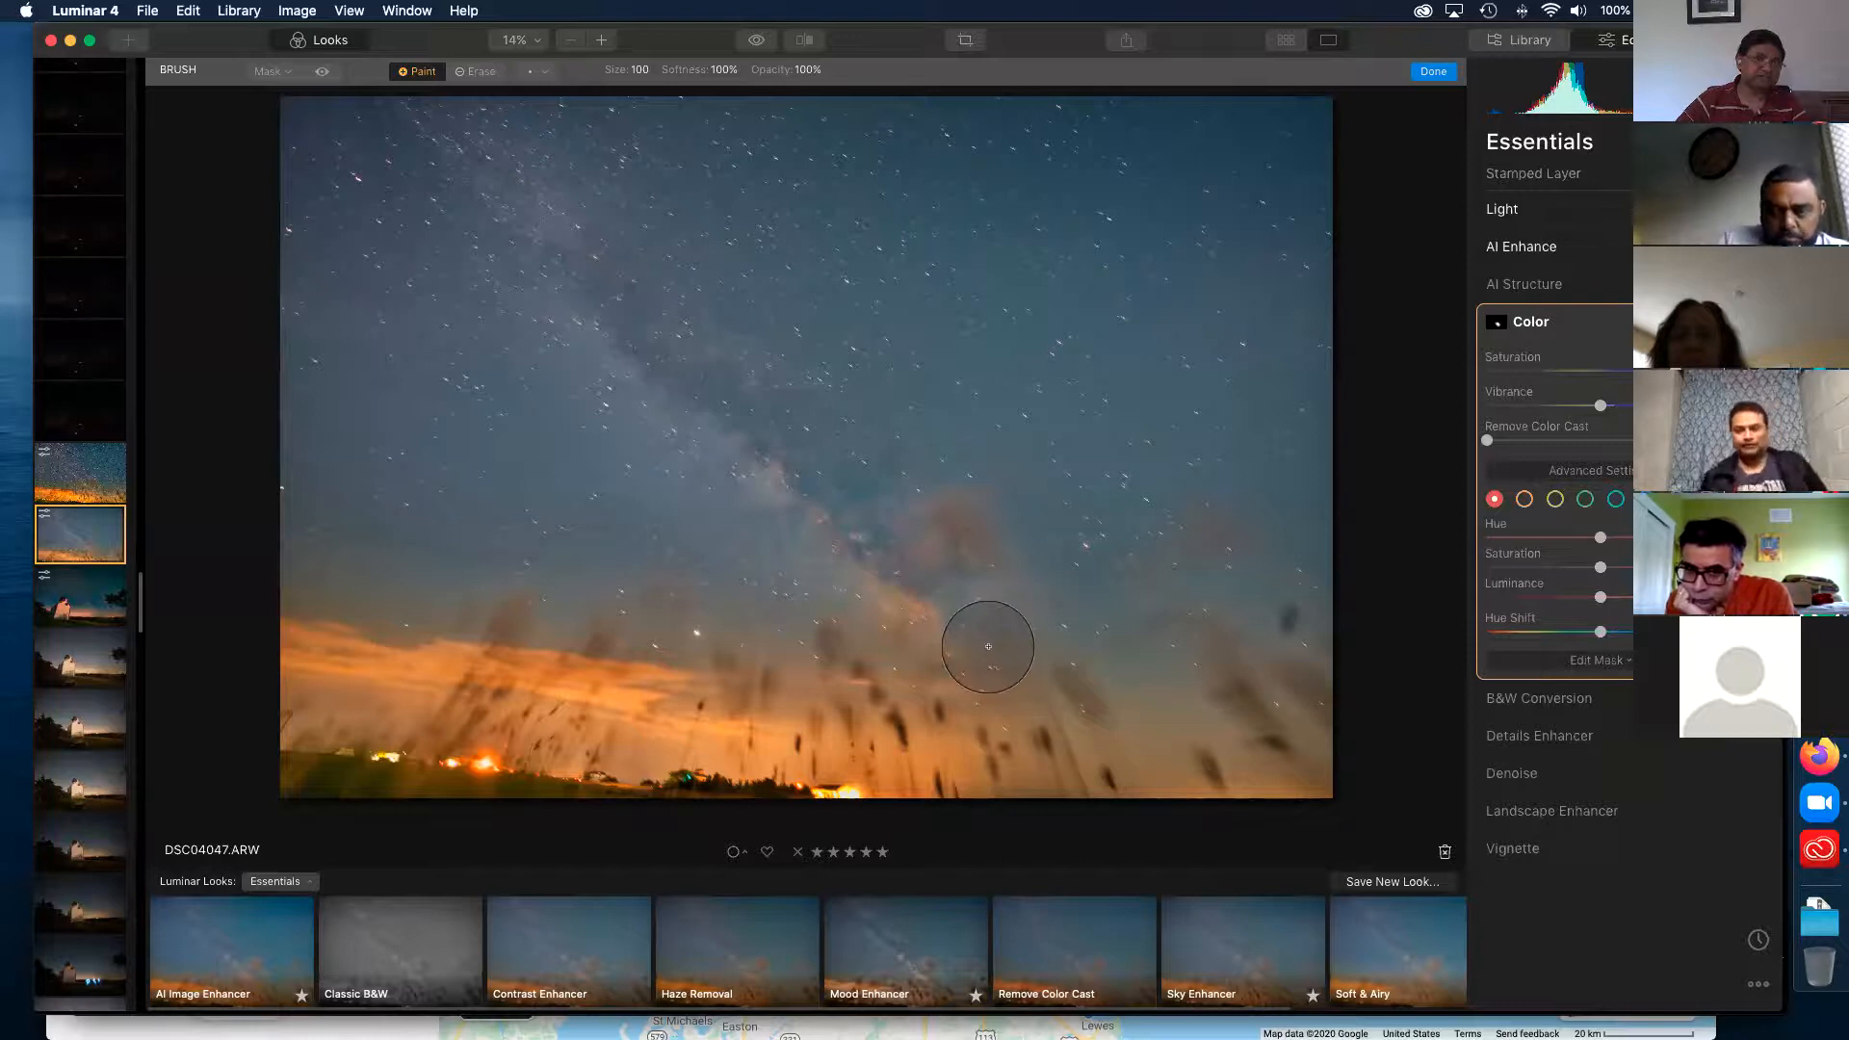
click(475, 72)
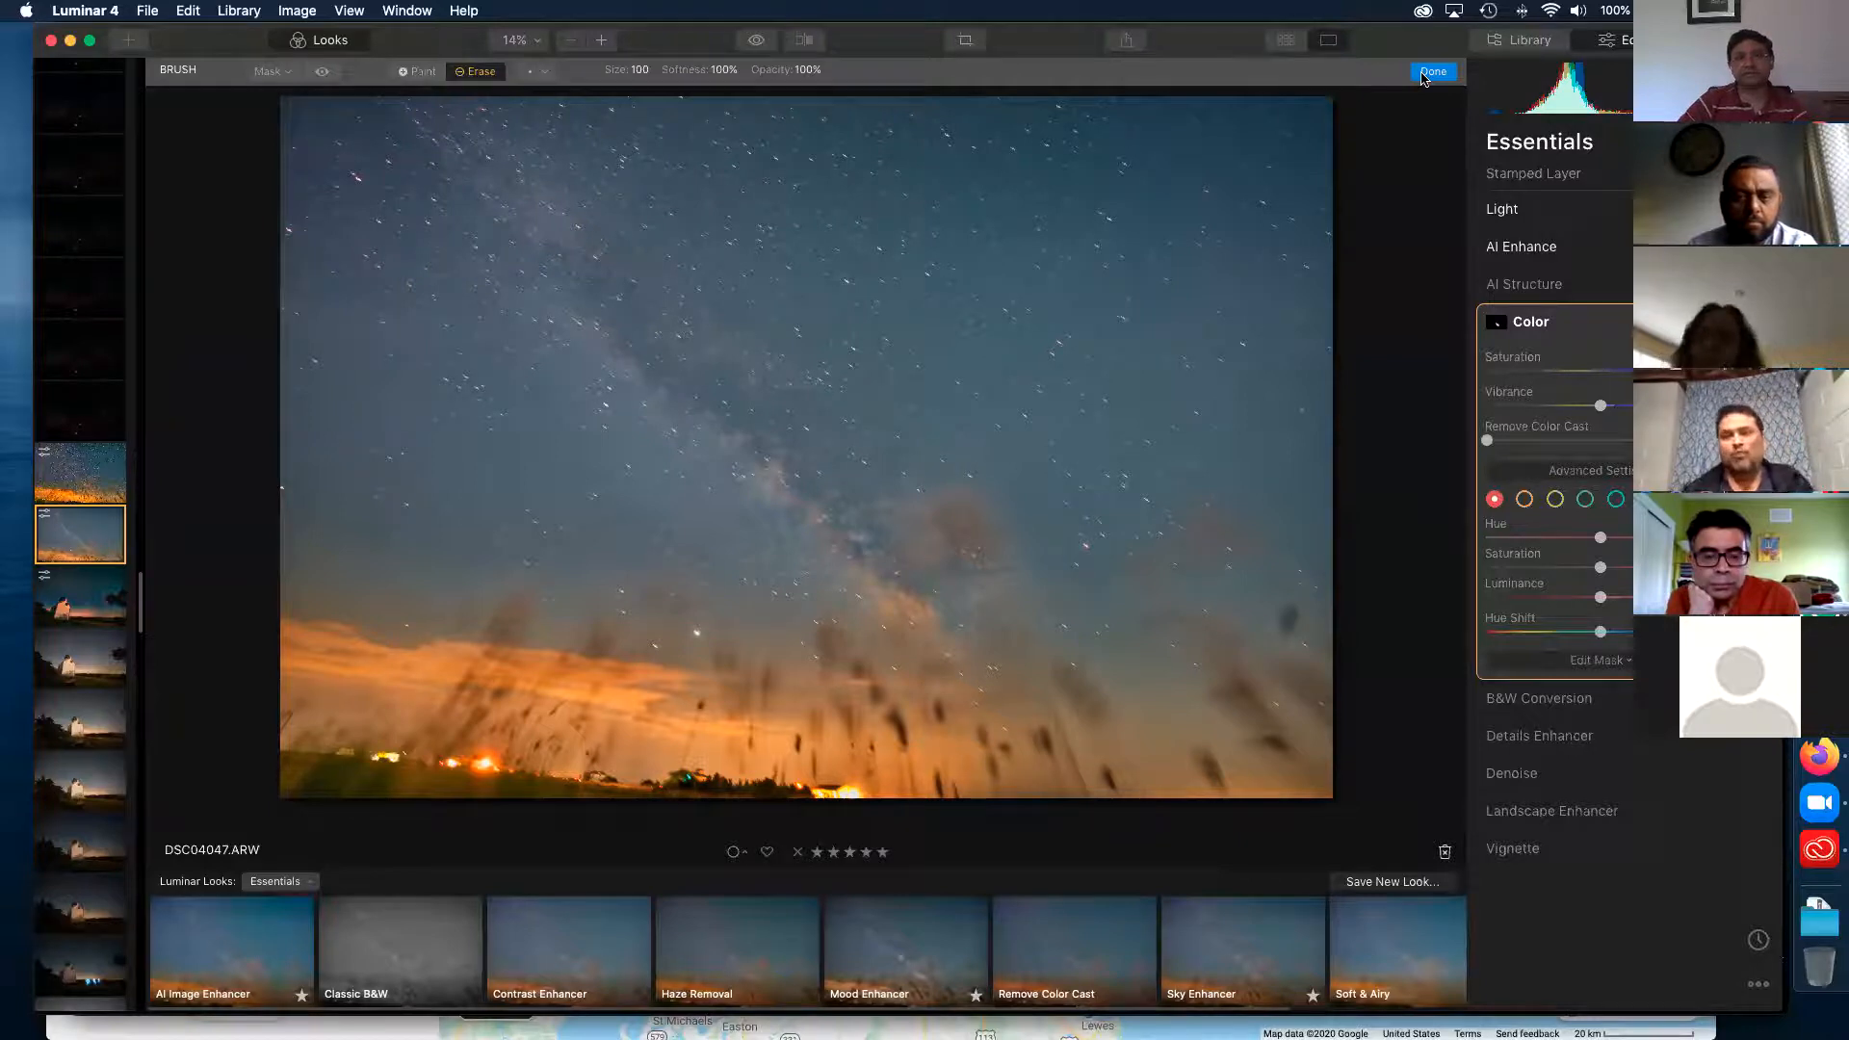
click(1425, 75)
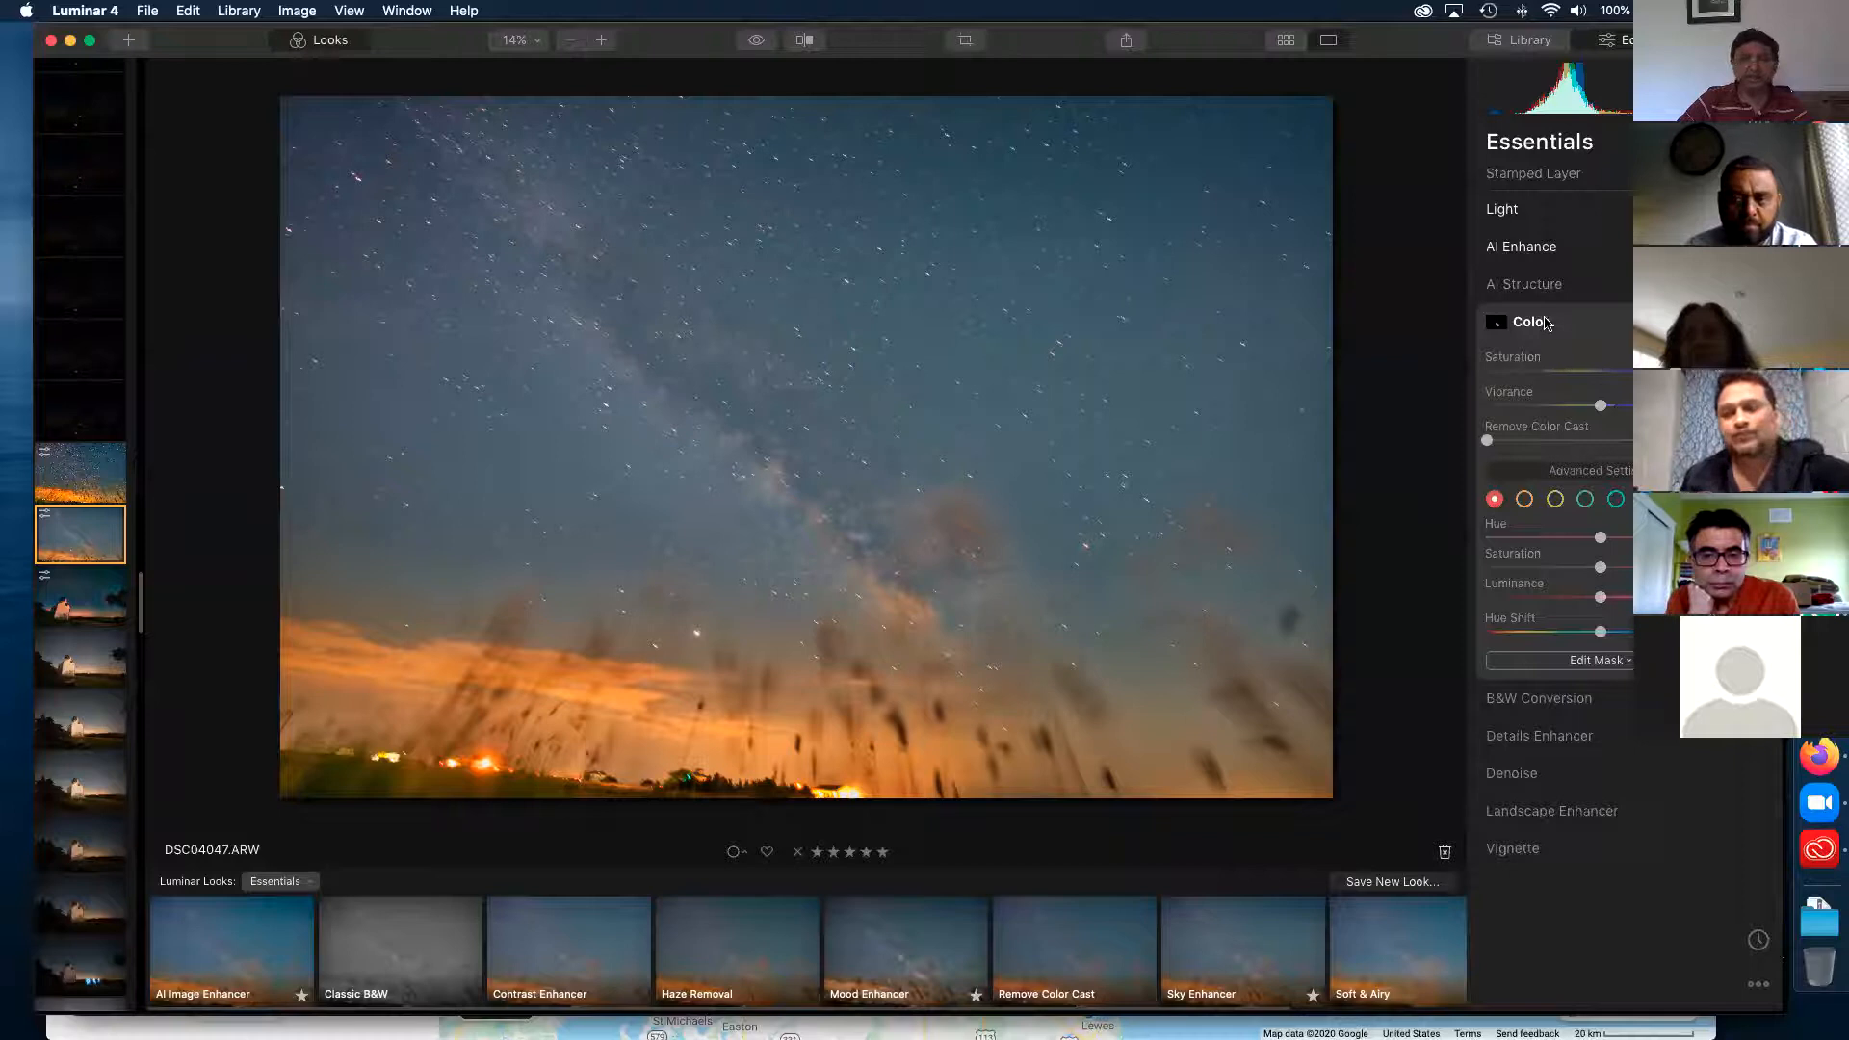
click(1546, 323)
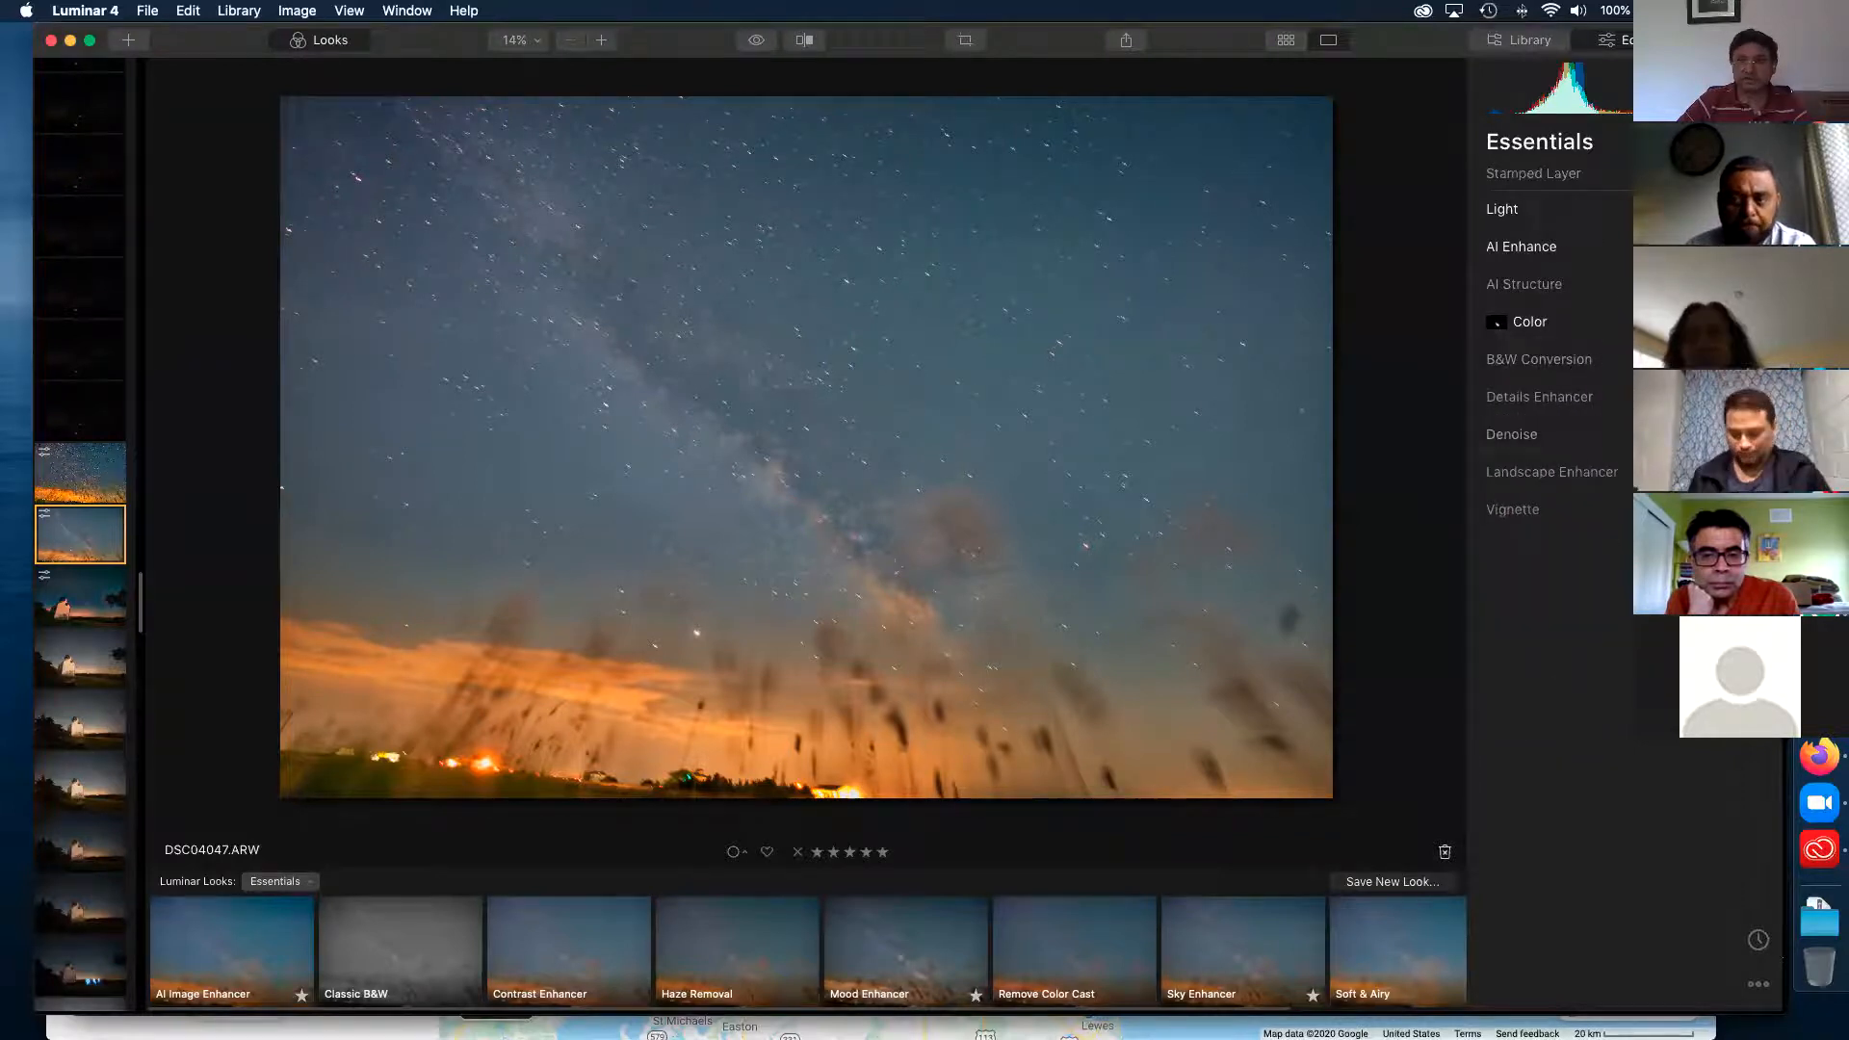
- Try the San Diego look-up table under Color Styles (LUT) and choose Santa Barbara for the stamped layer
click(1759, 207)
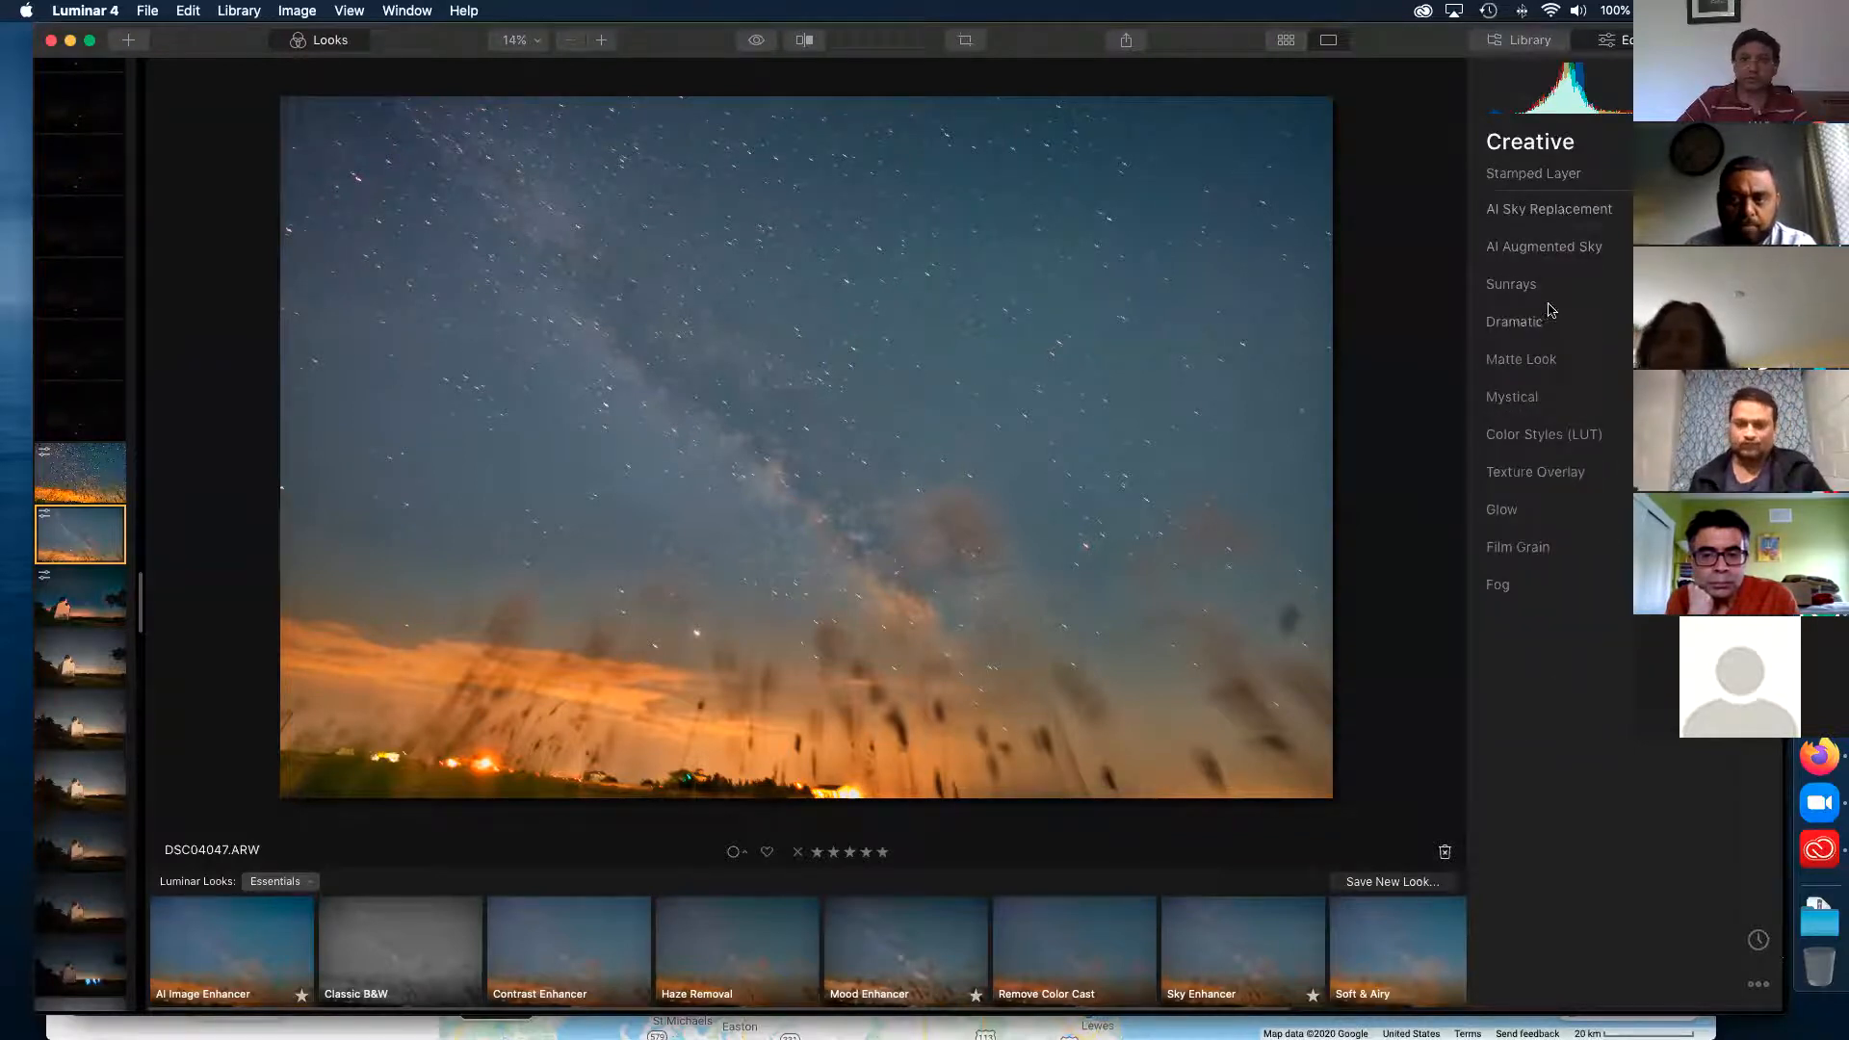
click(1609, 440)
click(1598, 473)
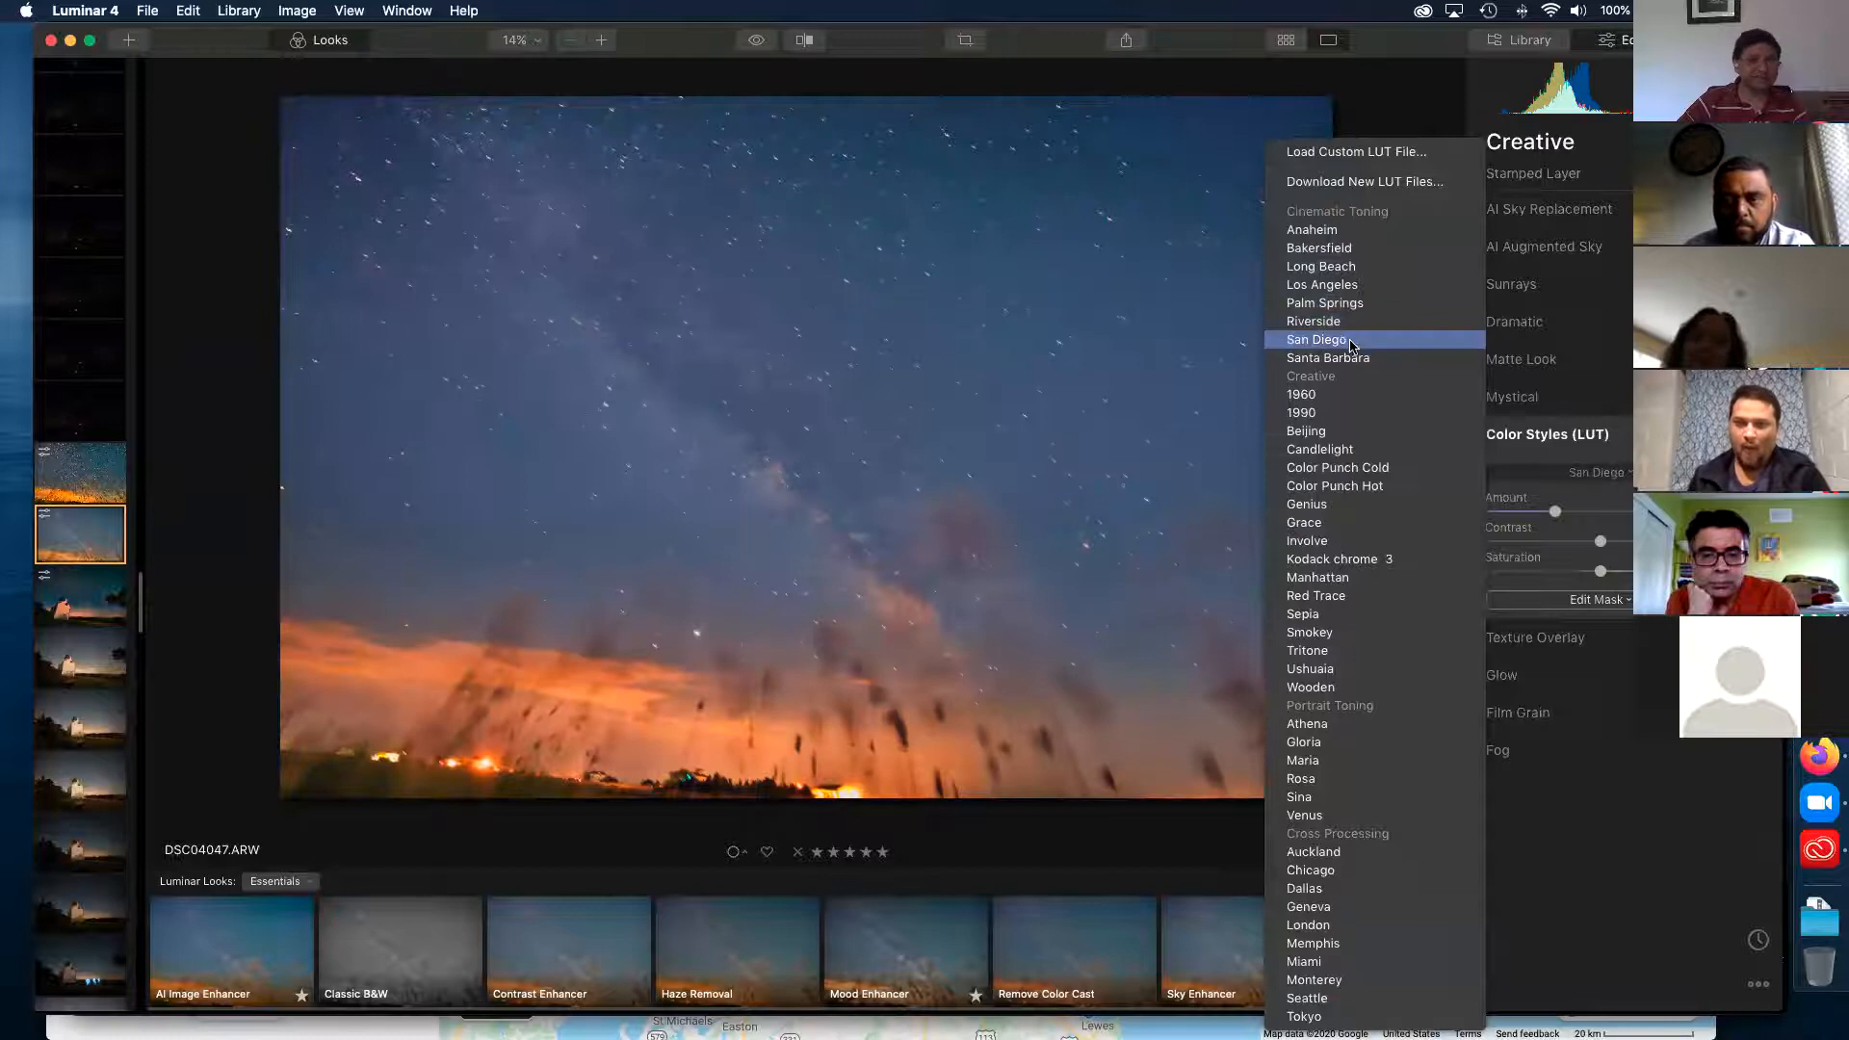
click(1351, 355)
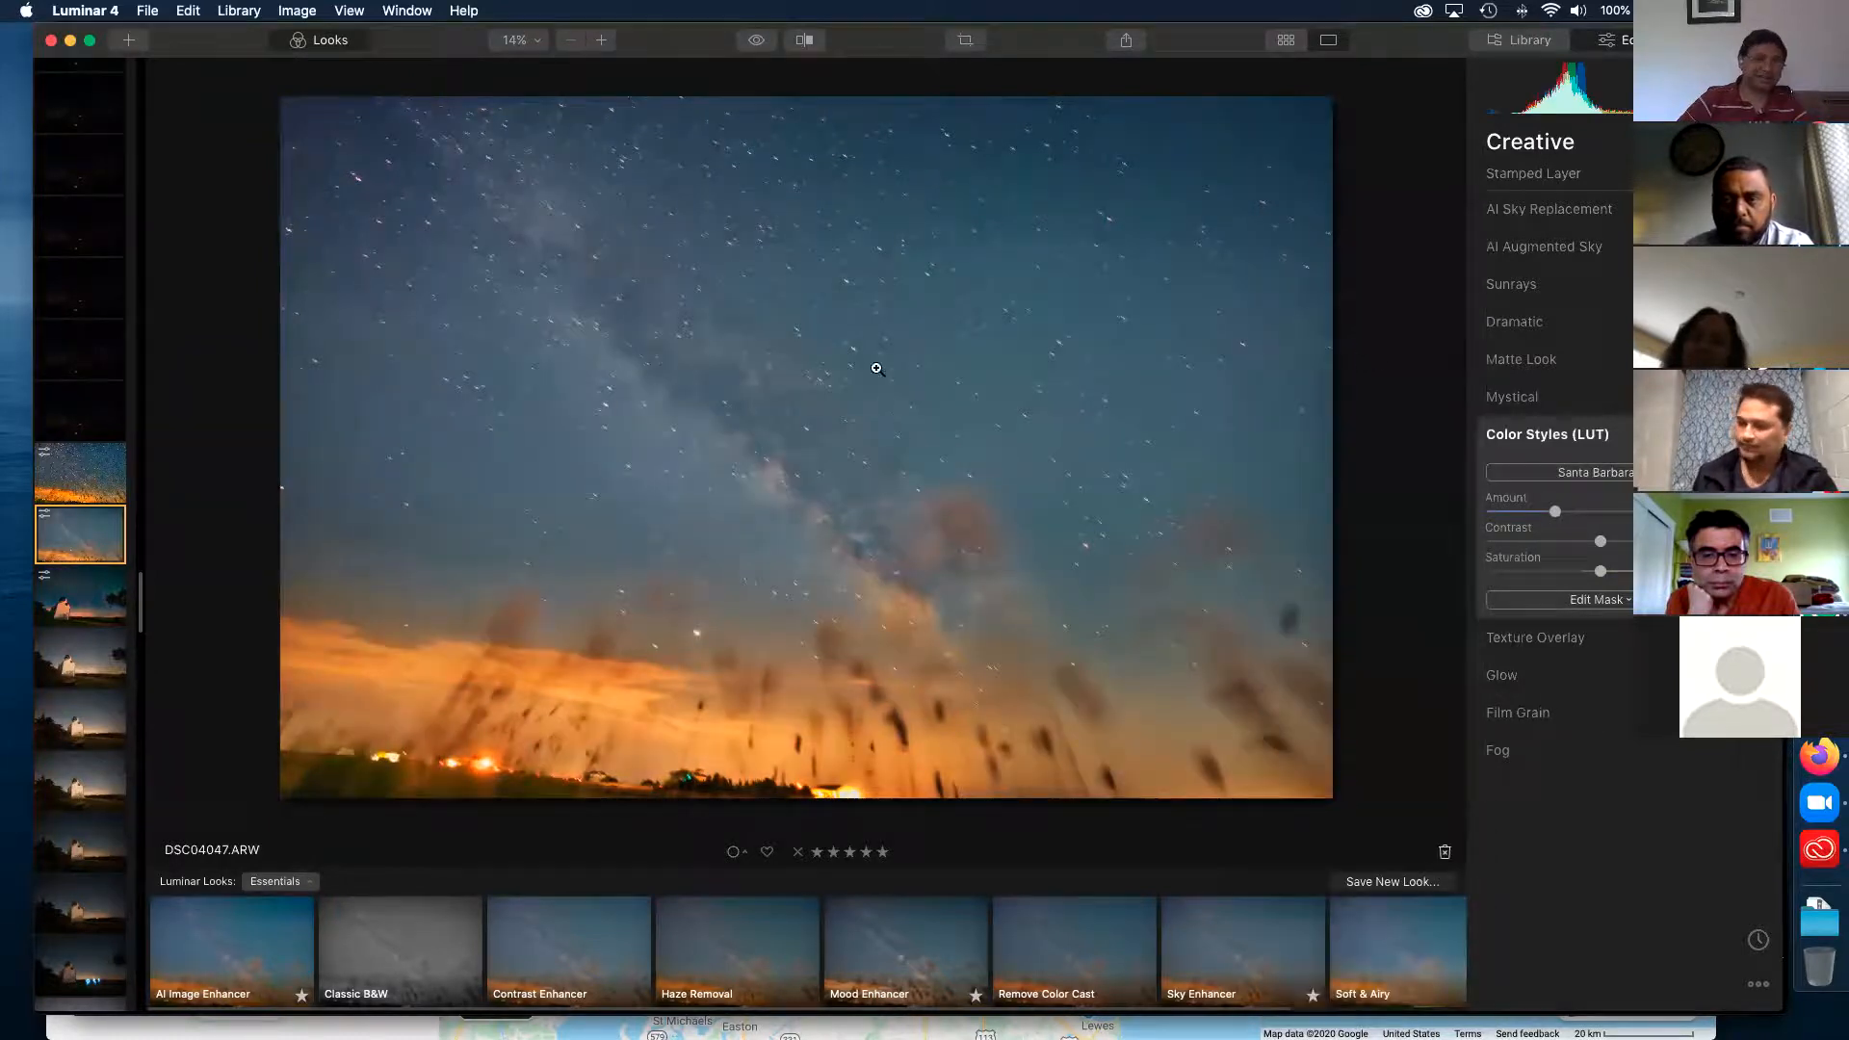
- Compare the edited Milky Way photo with its unedited original
click(753, 43)
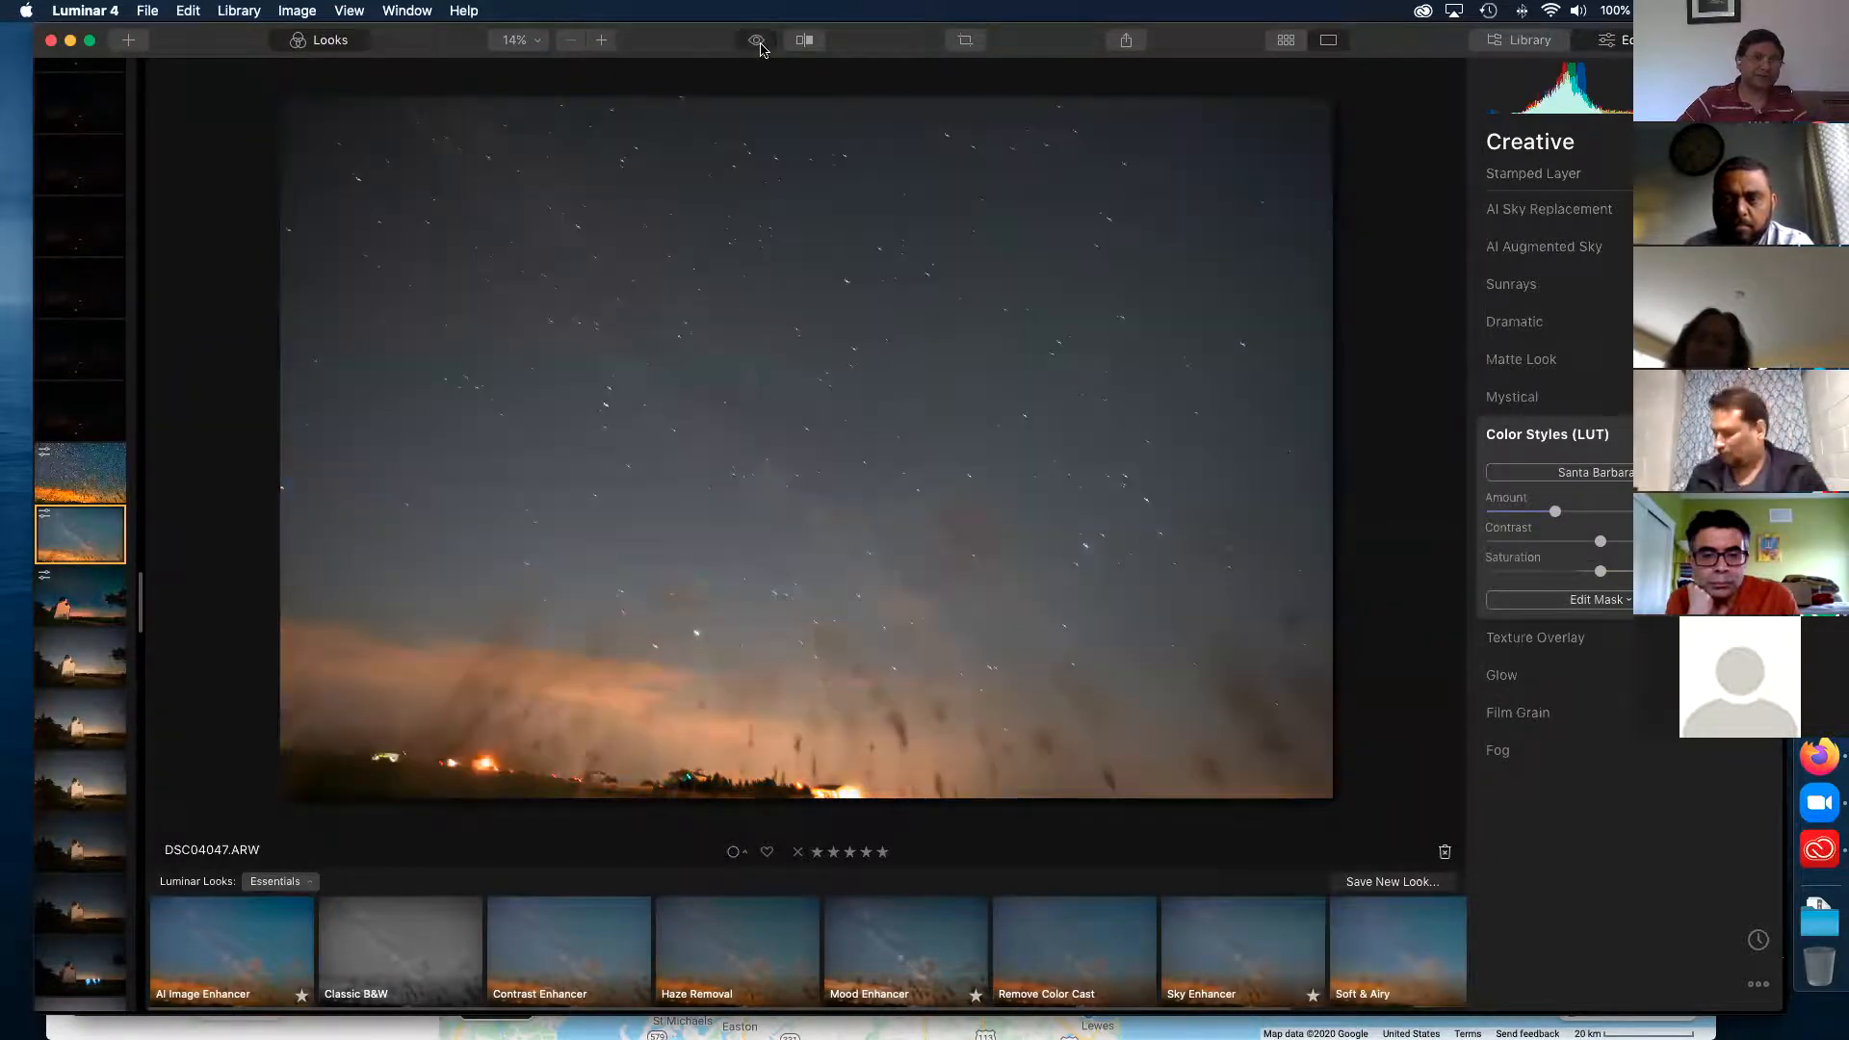
click(758, 43)
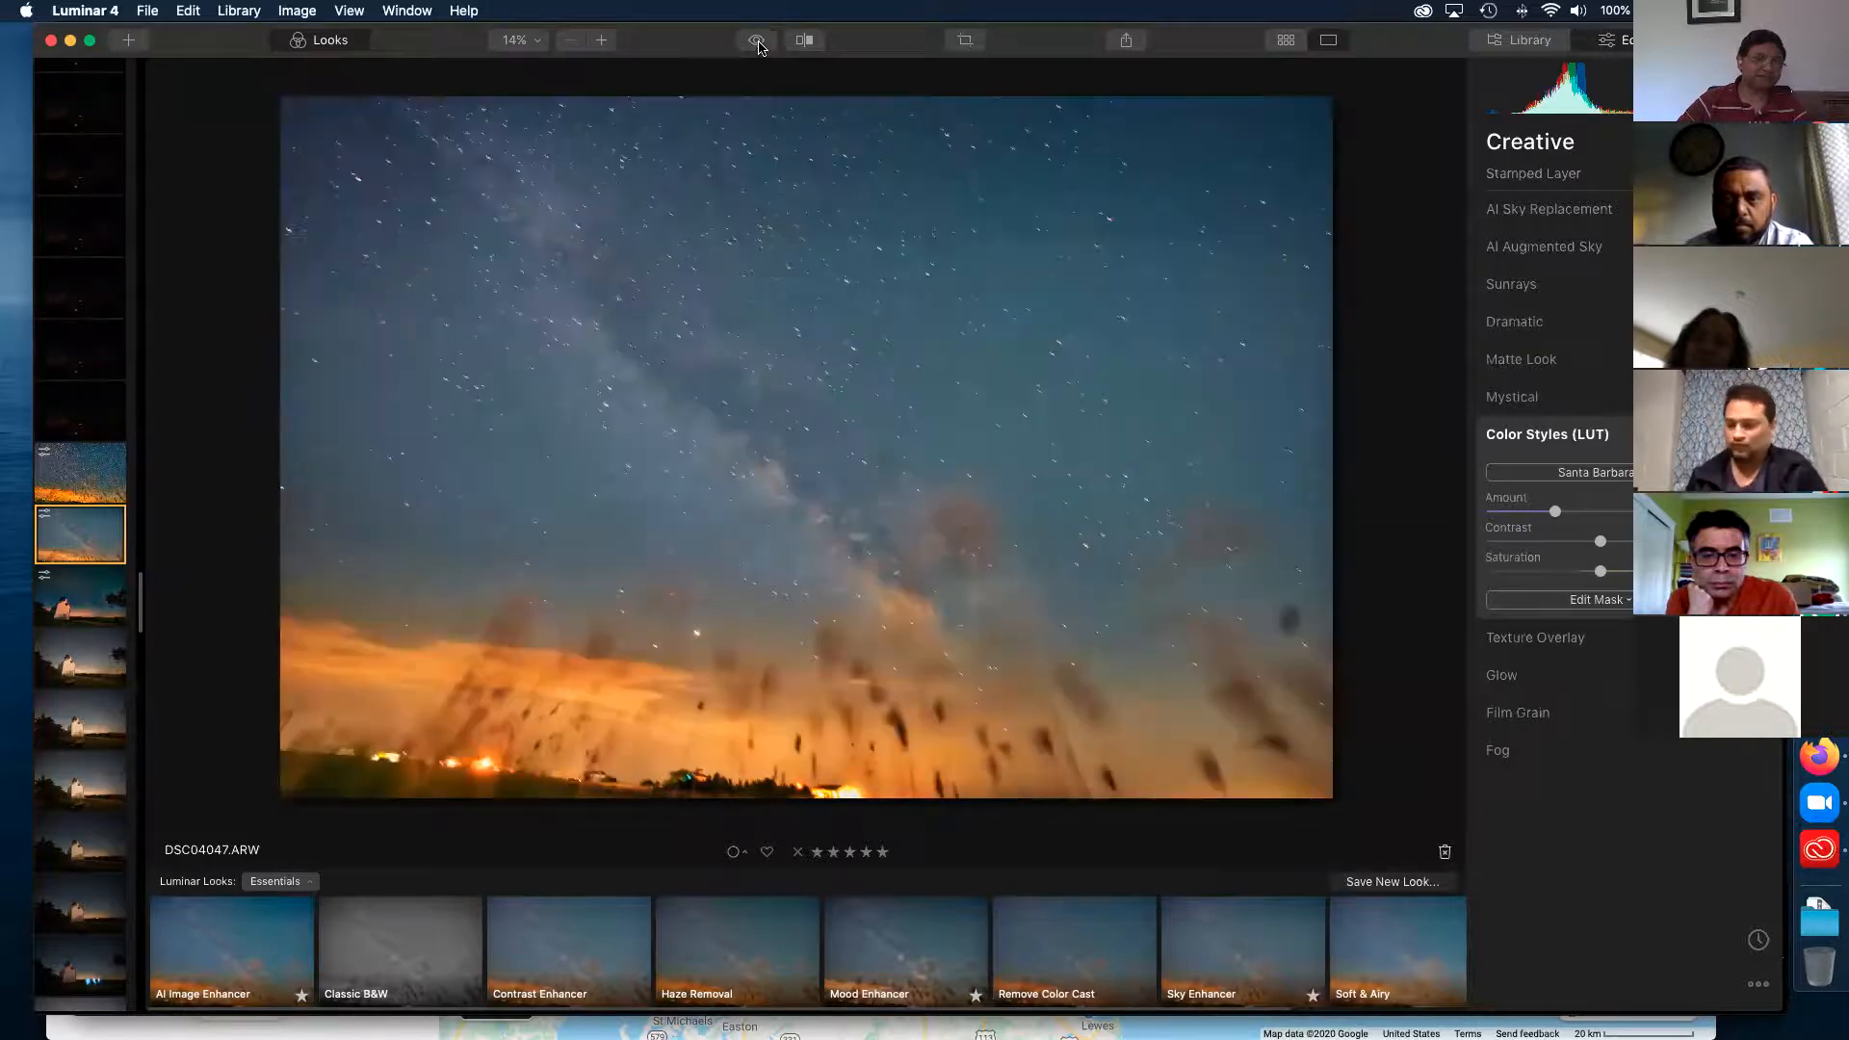
click(758, 43)
click(758, 43)
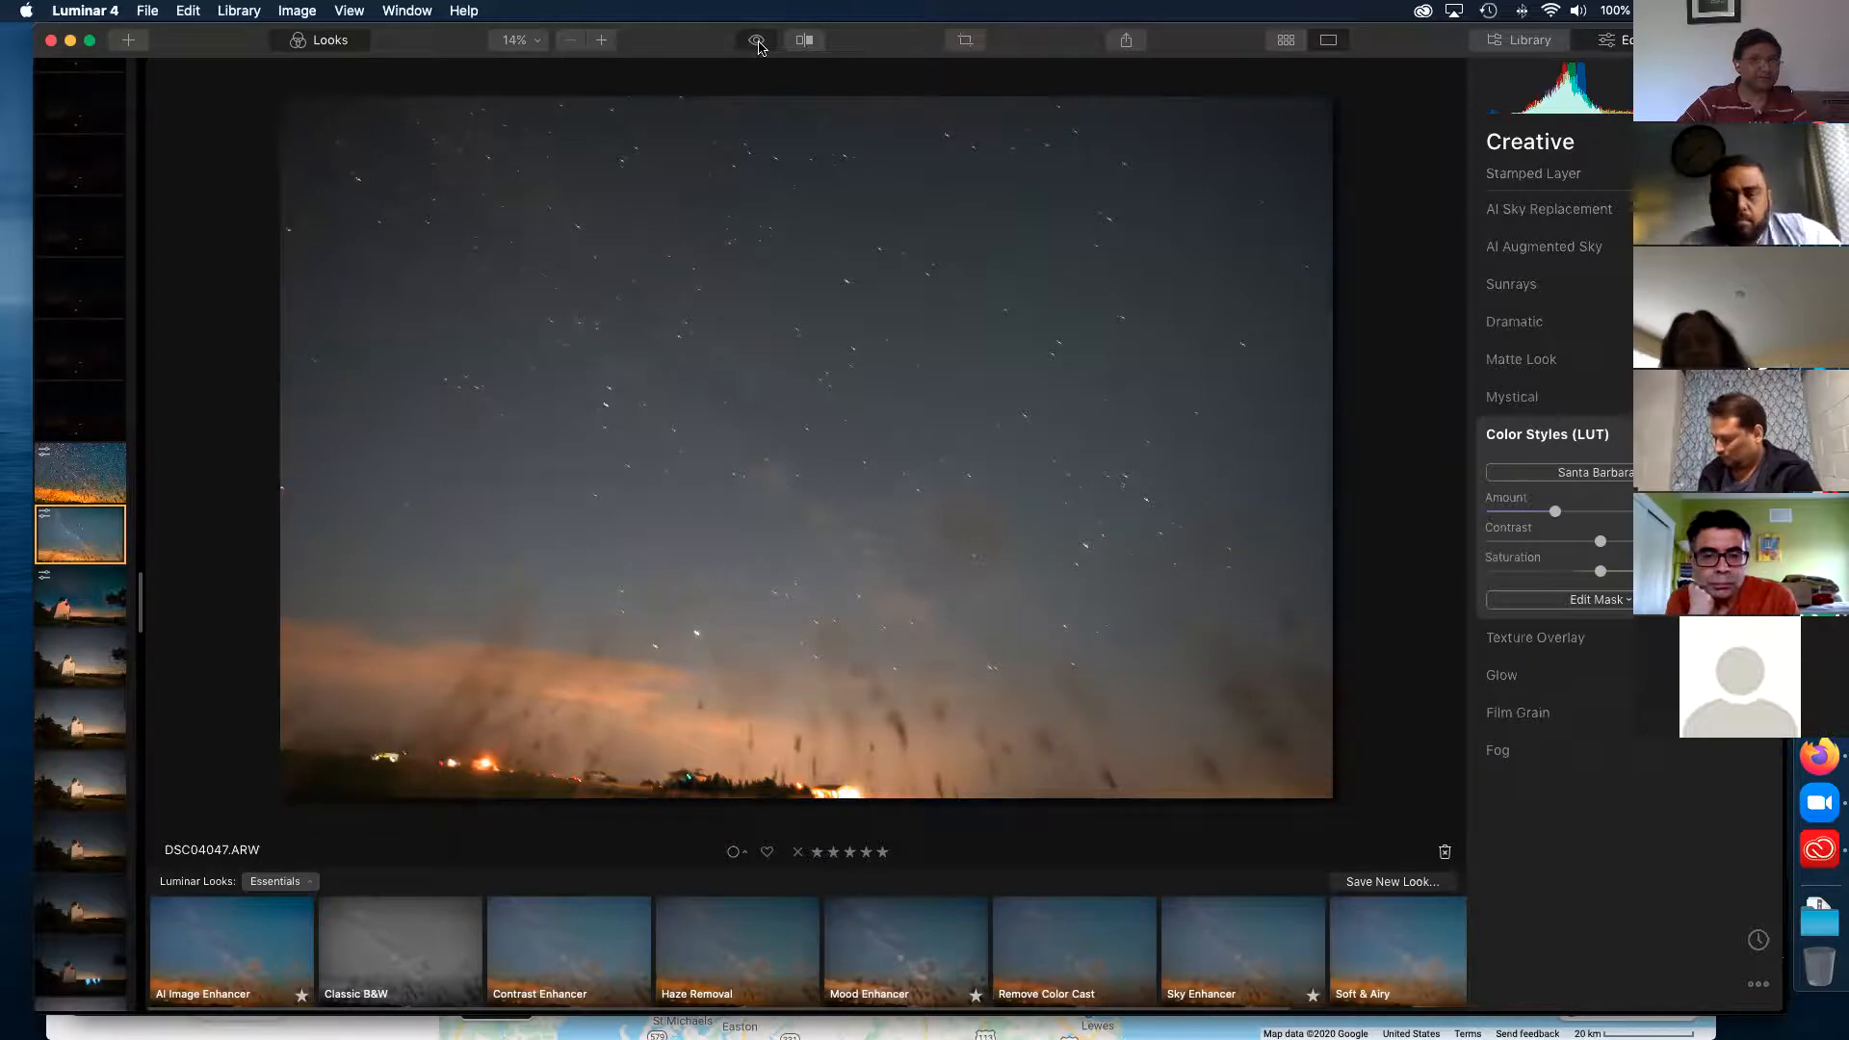
click(758, 43)
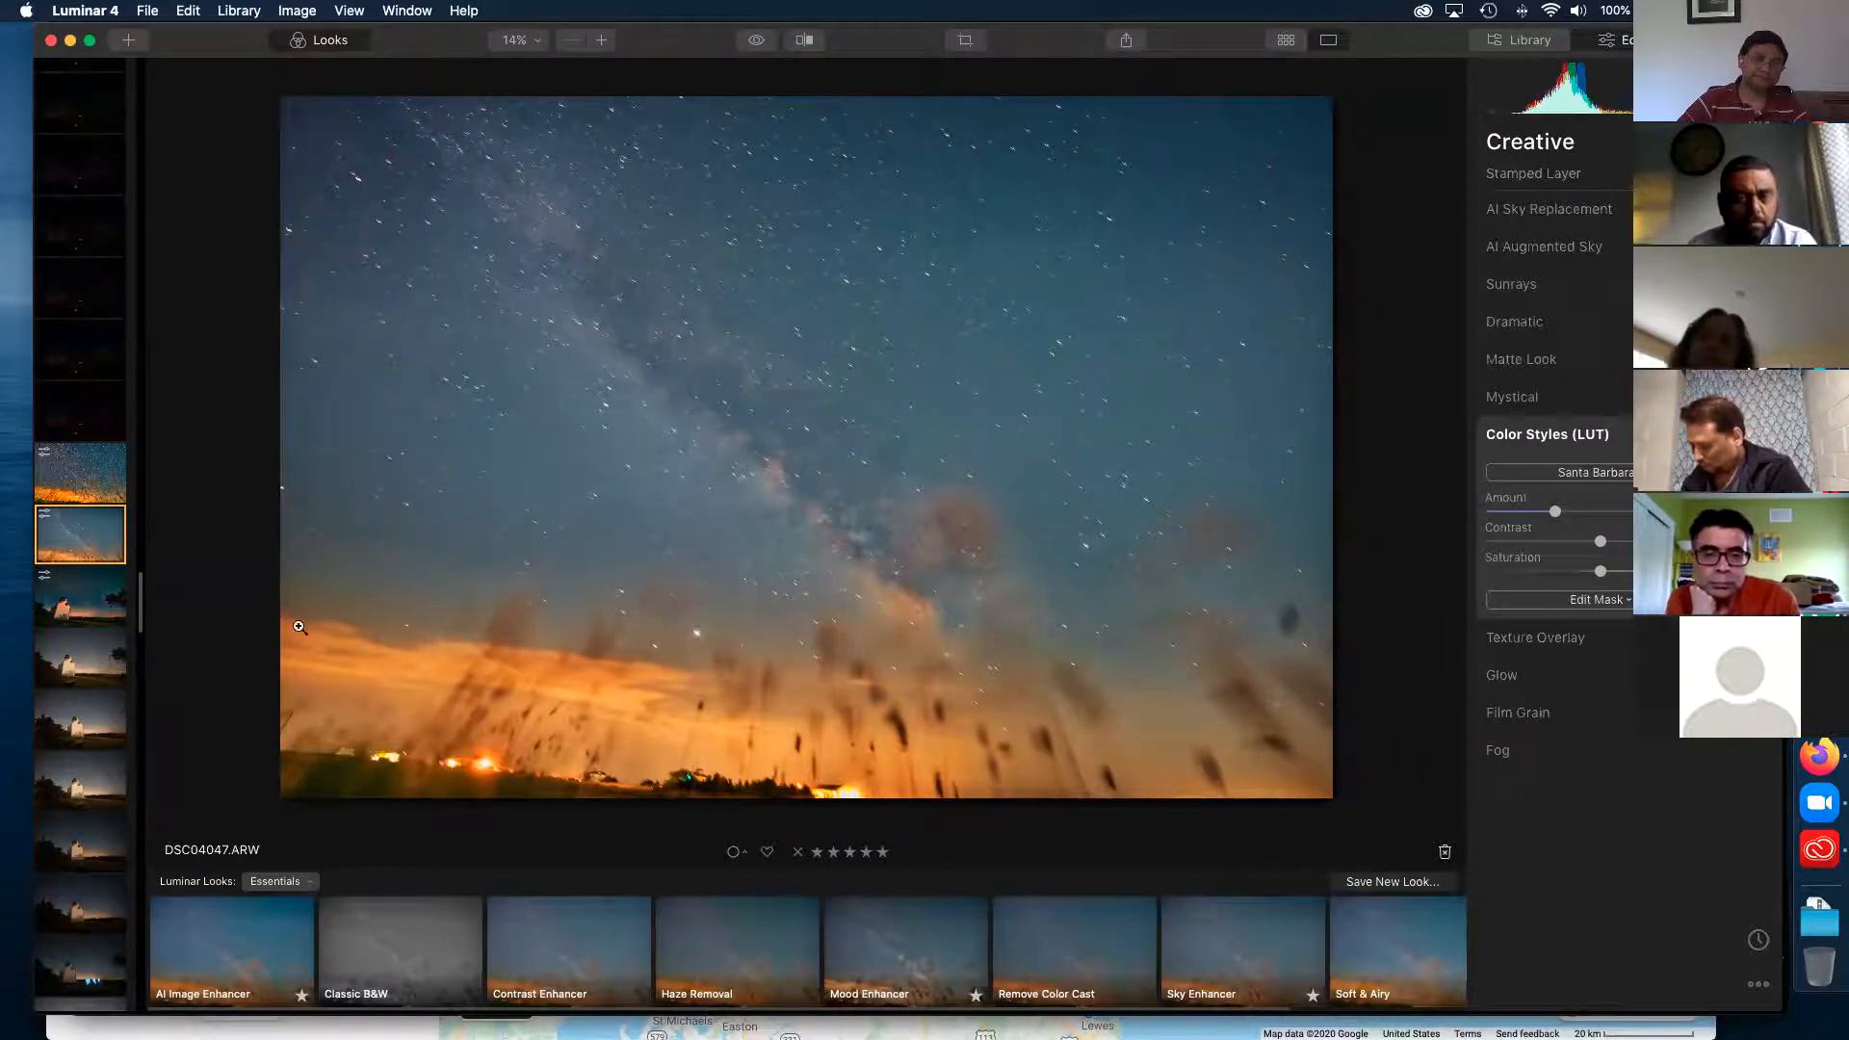
- Open the lighthouse photo DSC04049.ARW and apply the AI Image Enhancer look at amount 100
click(114, 636)
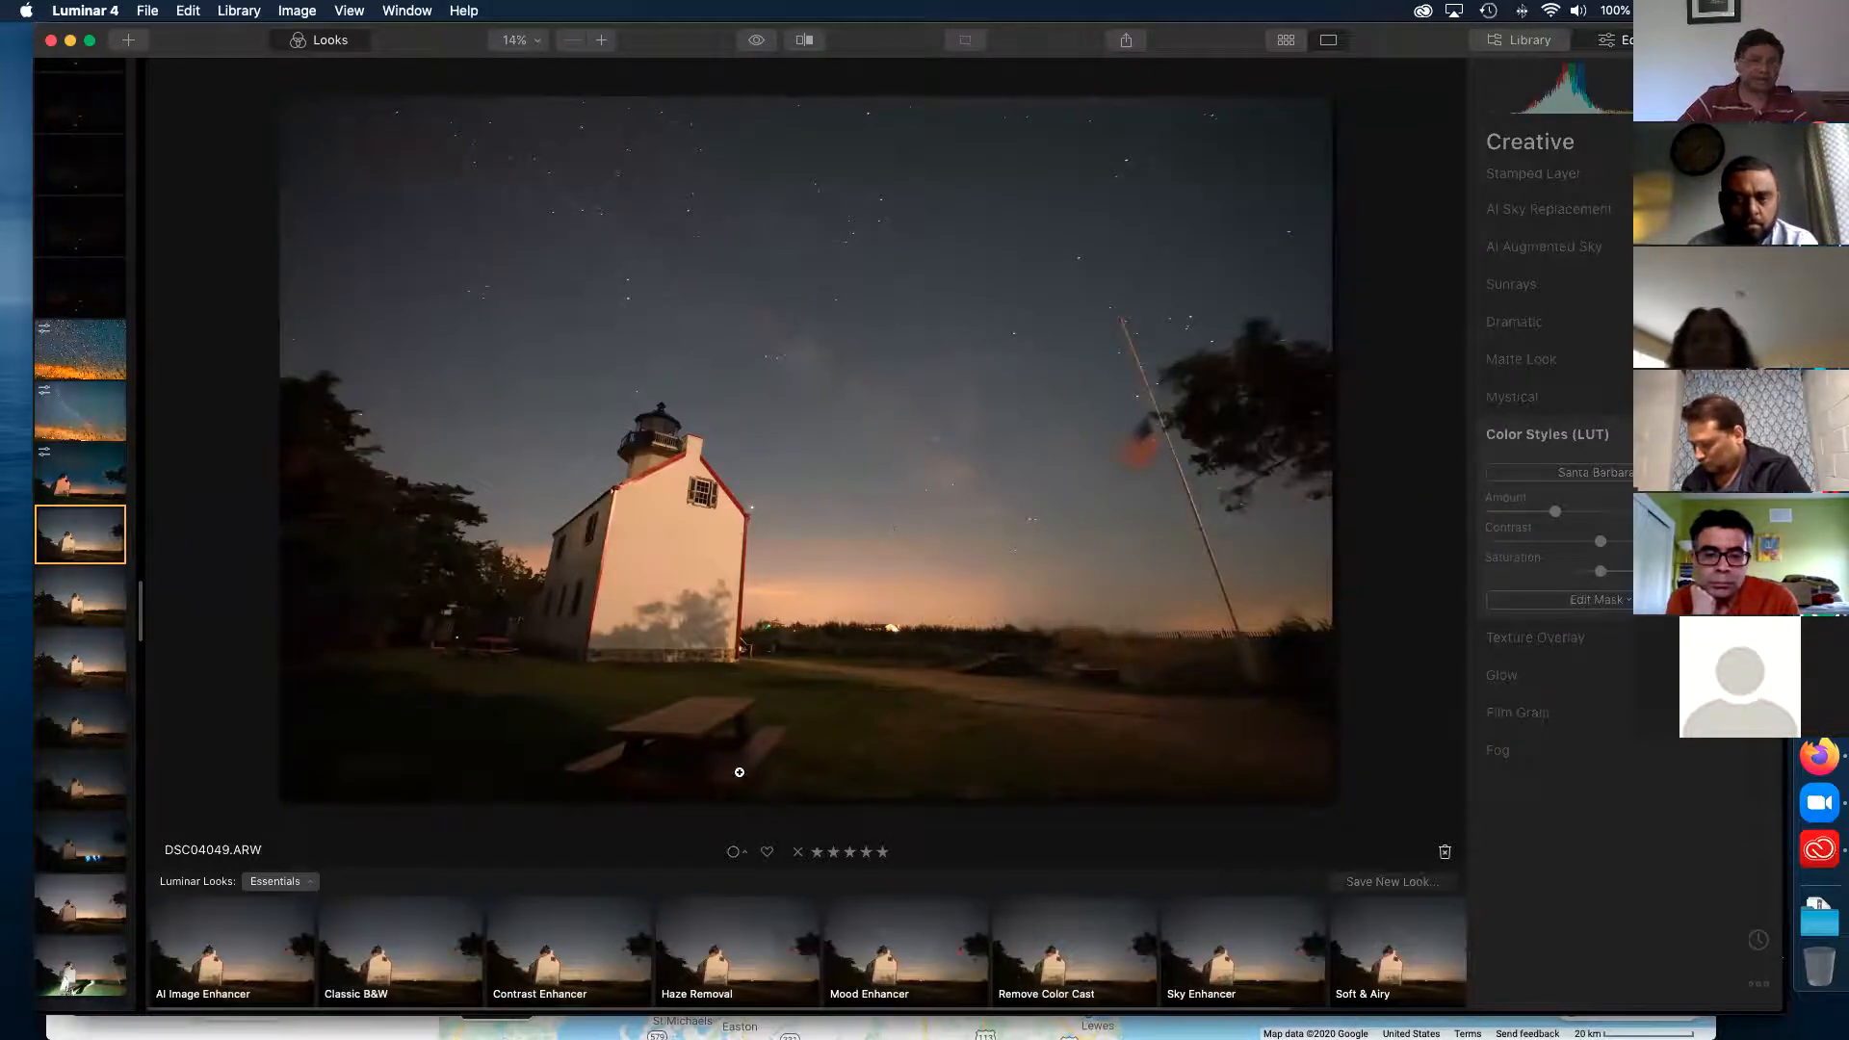
click(275, 881)
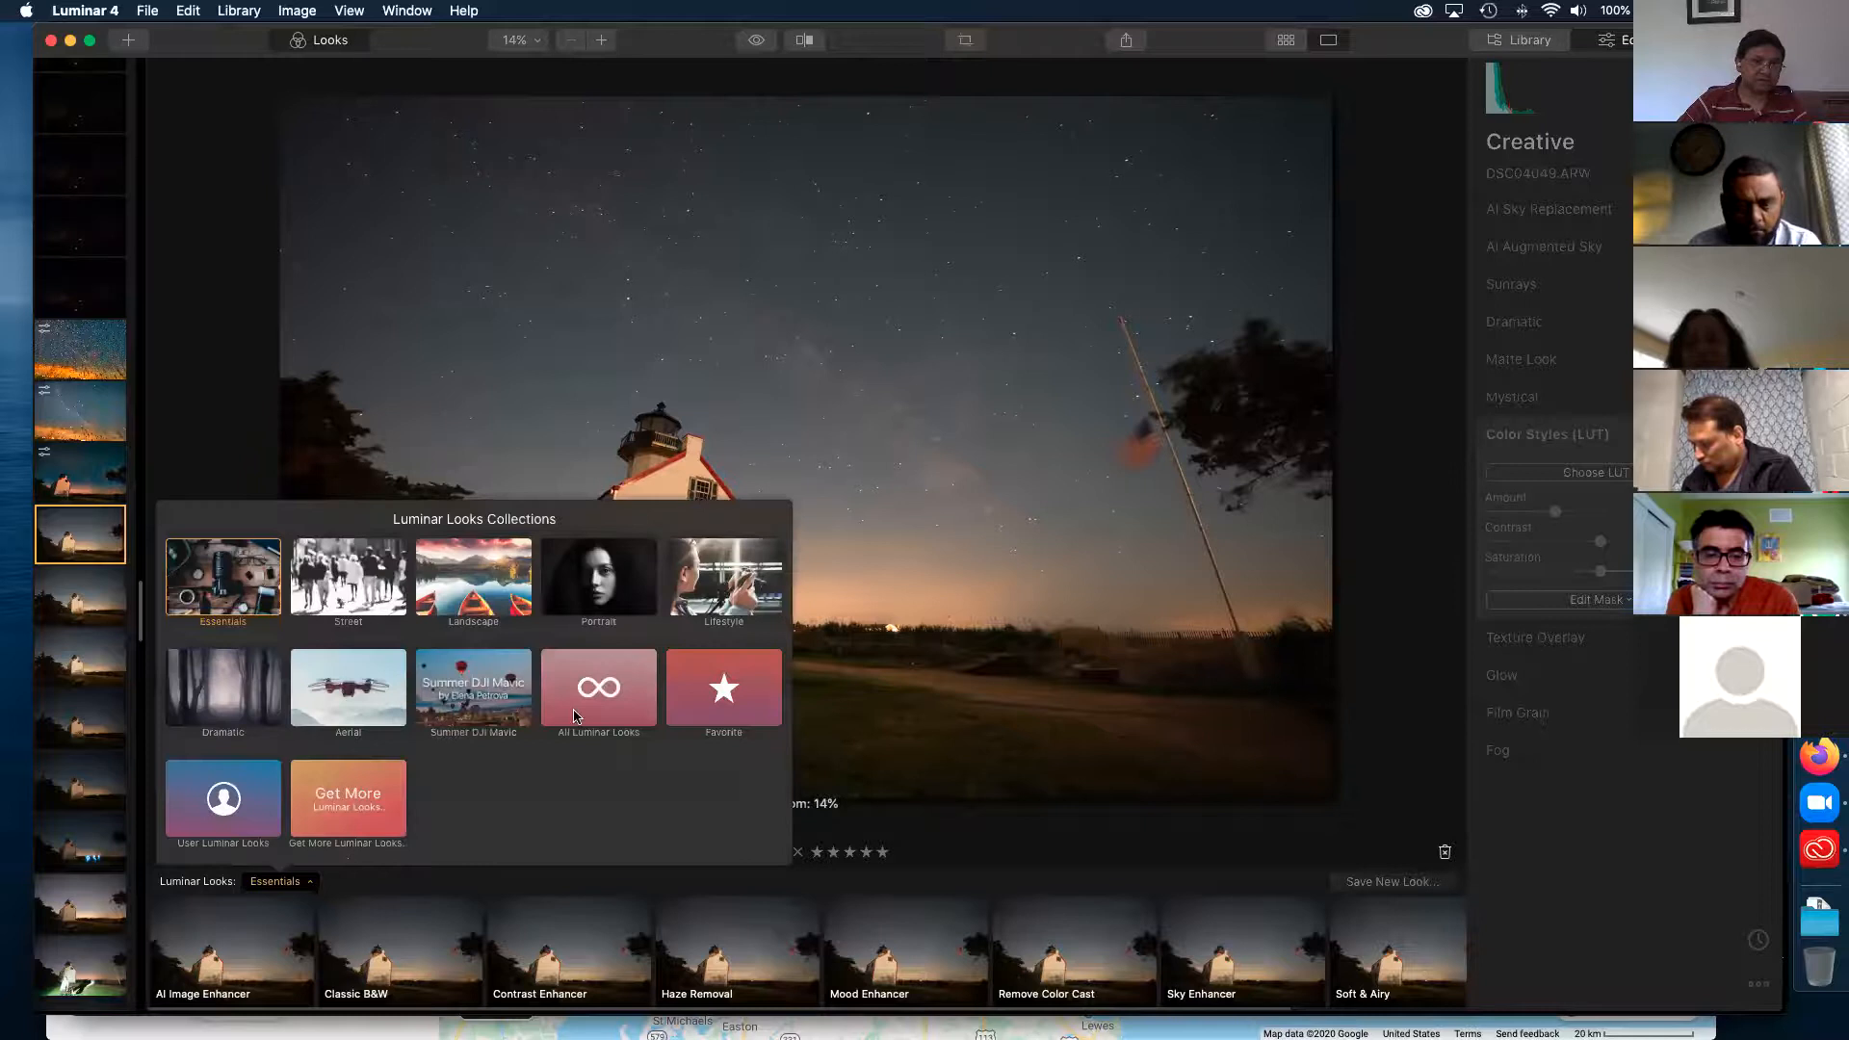
click(983, 826)
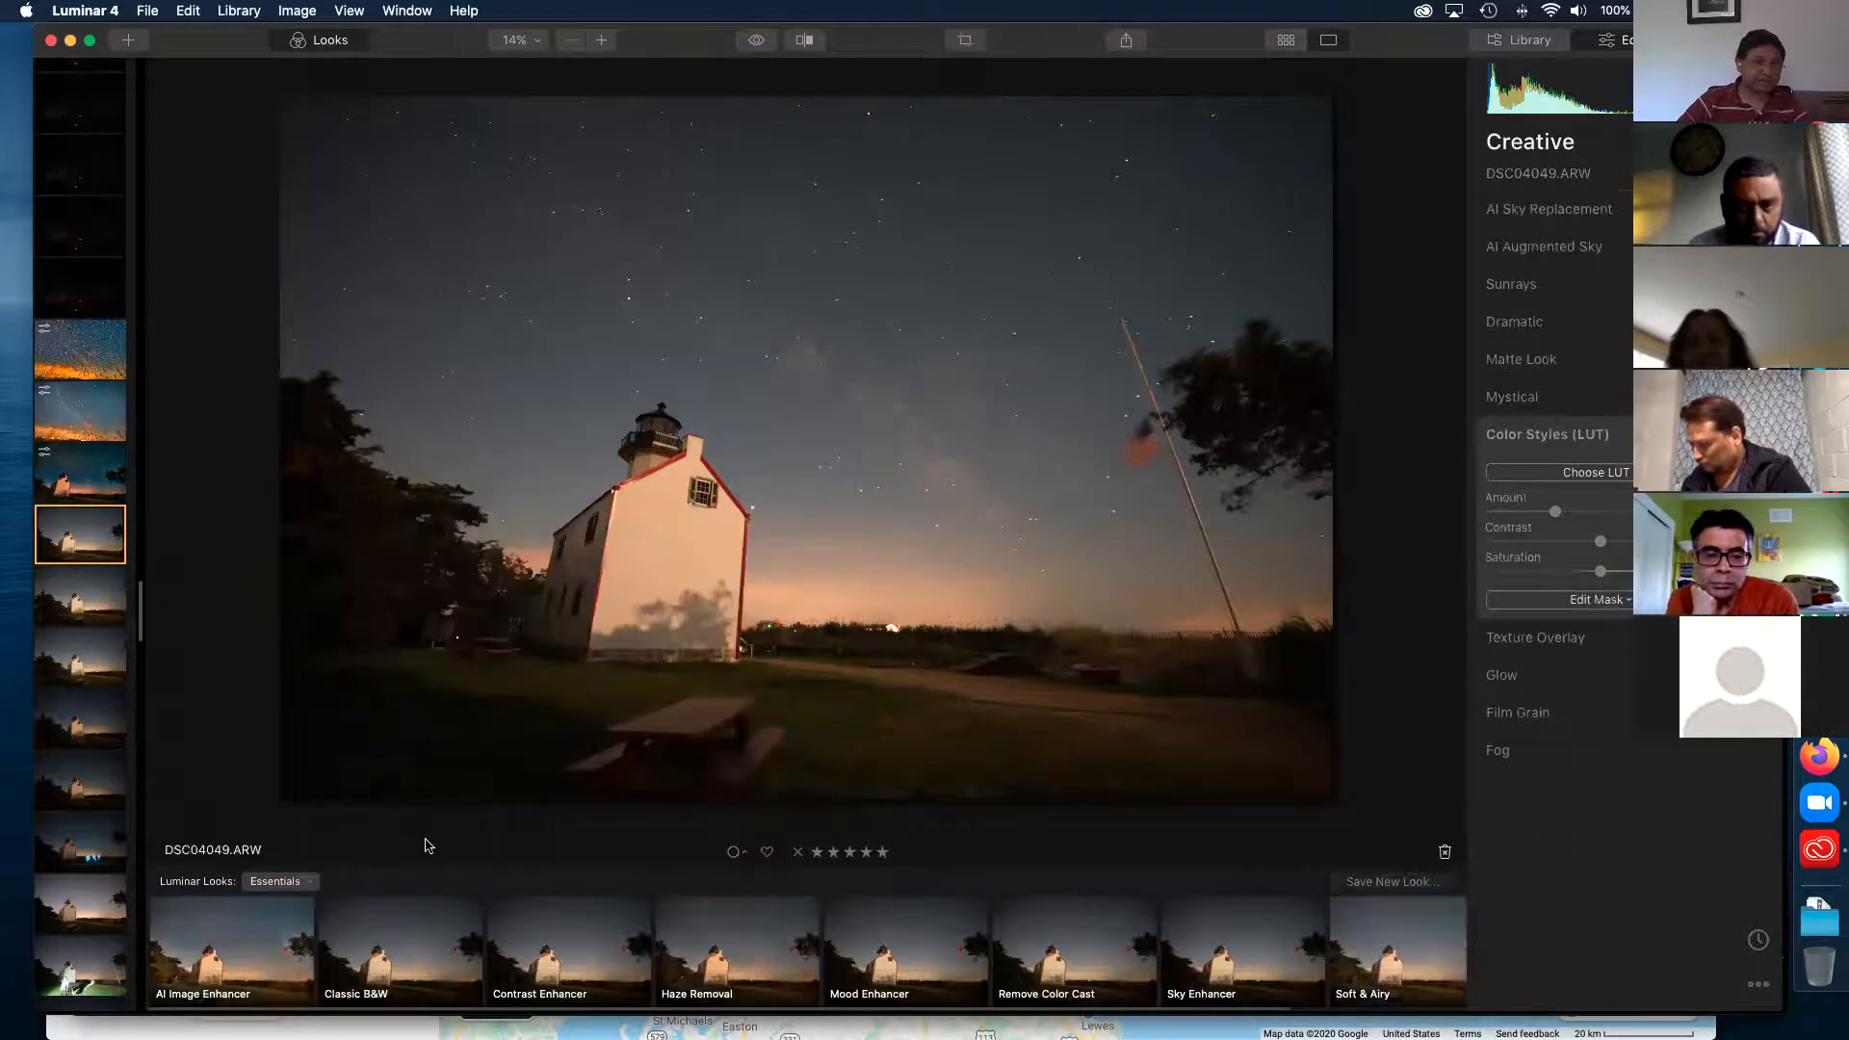
click(235, 931)
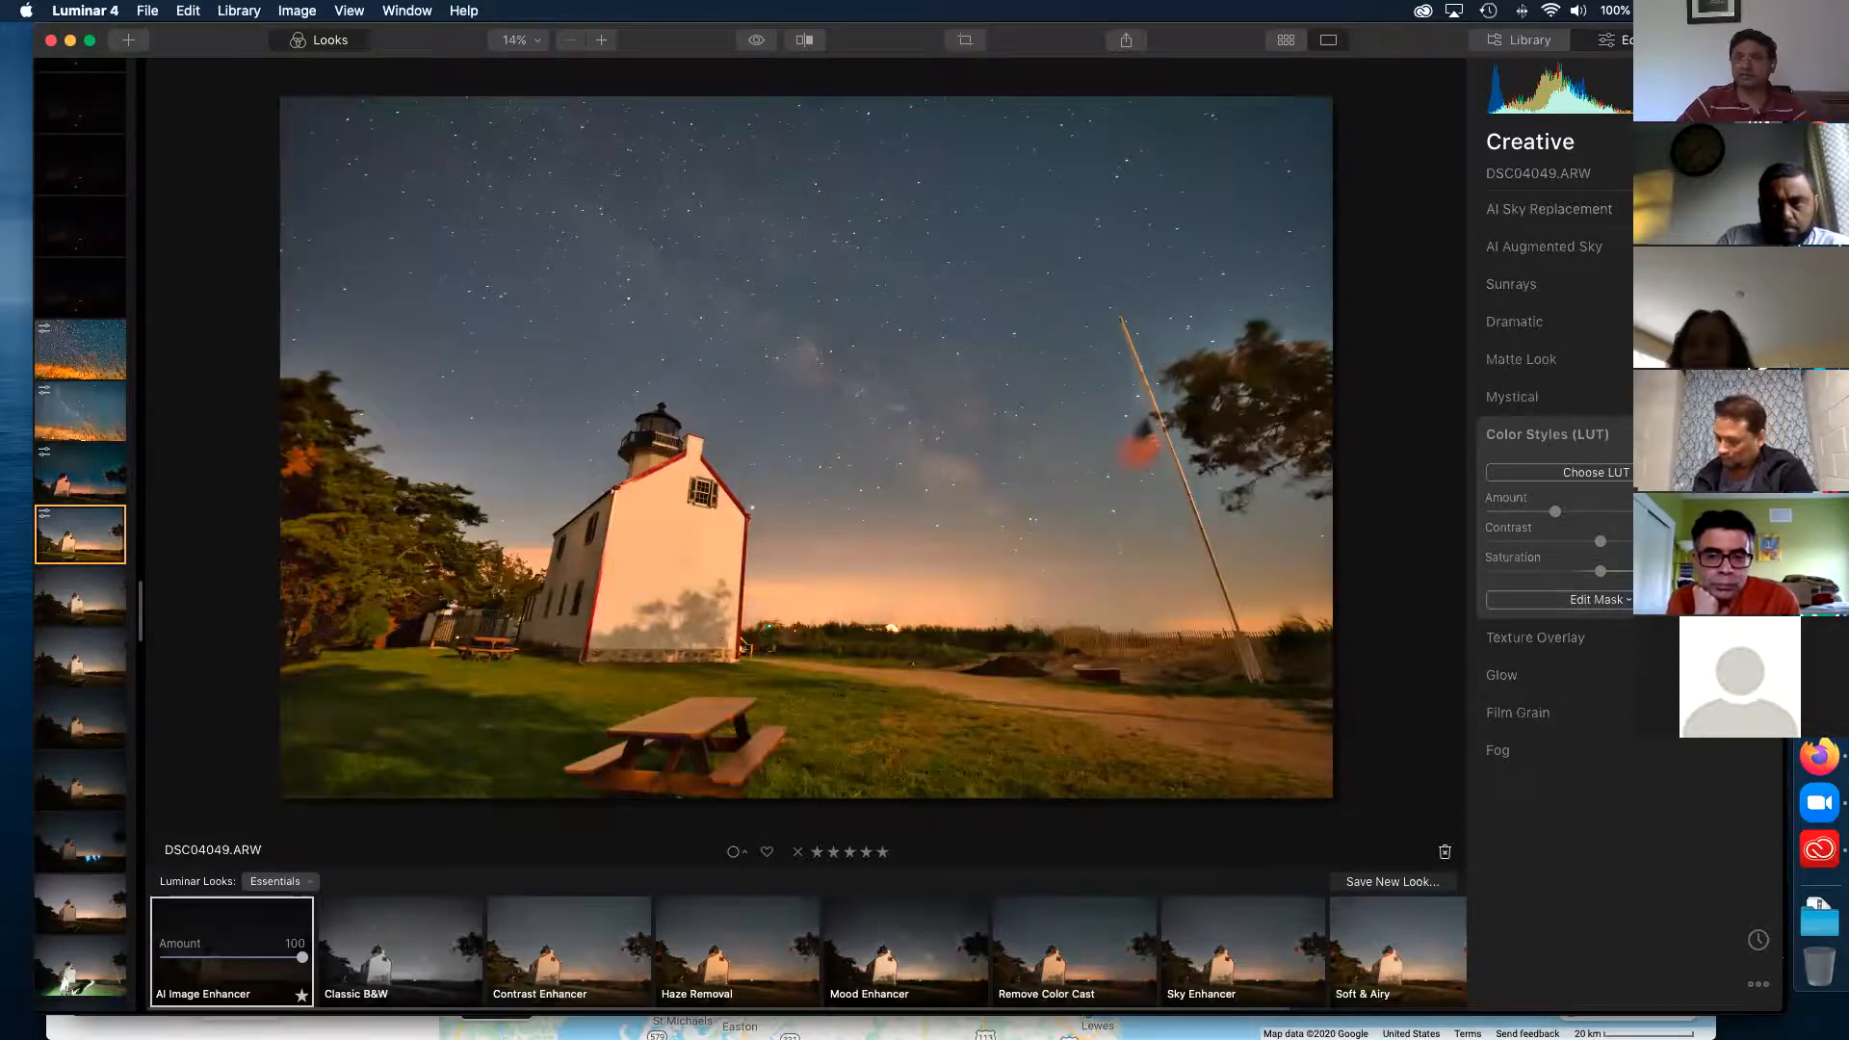
- Correct the lighthouse photo's vertical perspective in Lens & Geometry with a negative Vertical value and enlarge the scale to fill the frame
click(1759, 145)
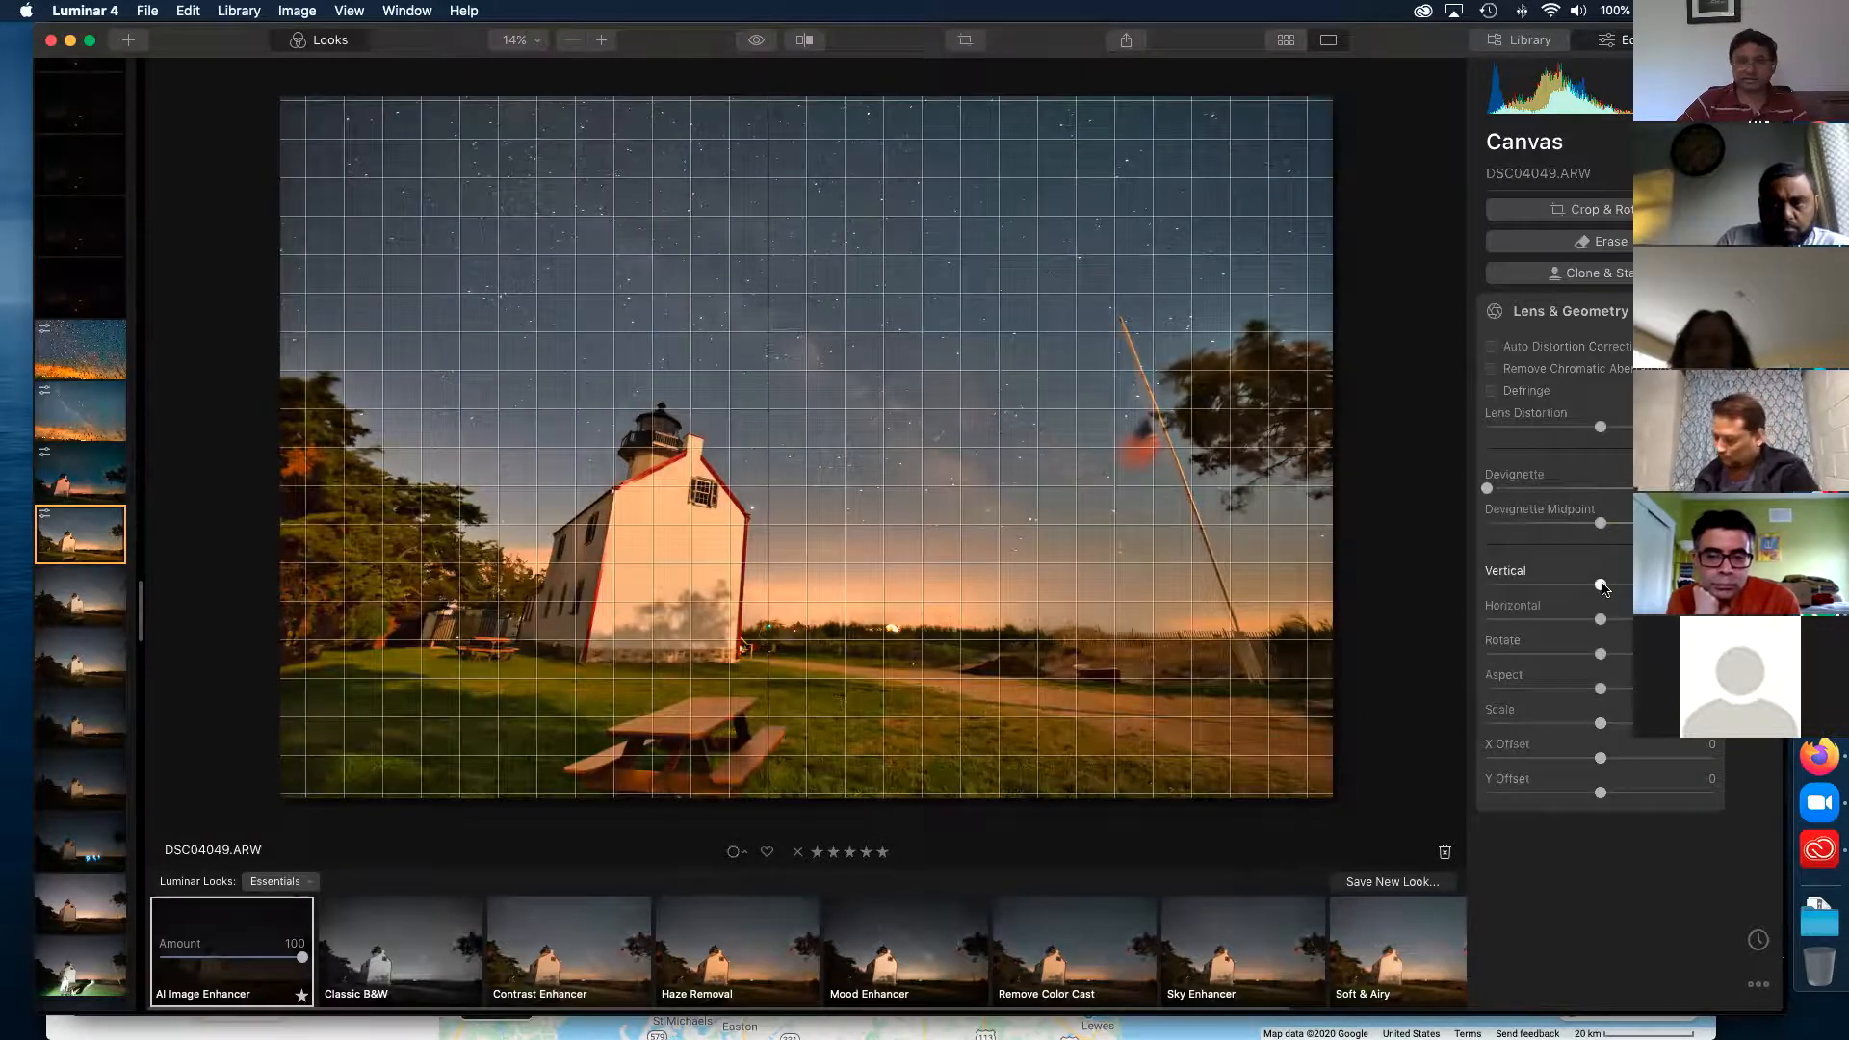
drag(1602, 589, 1544, 587)
drag(1601, 727, 1652, 722)
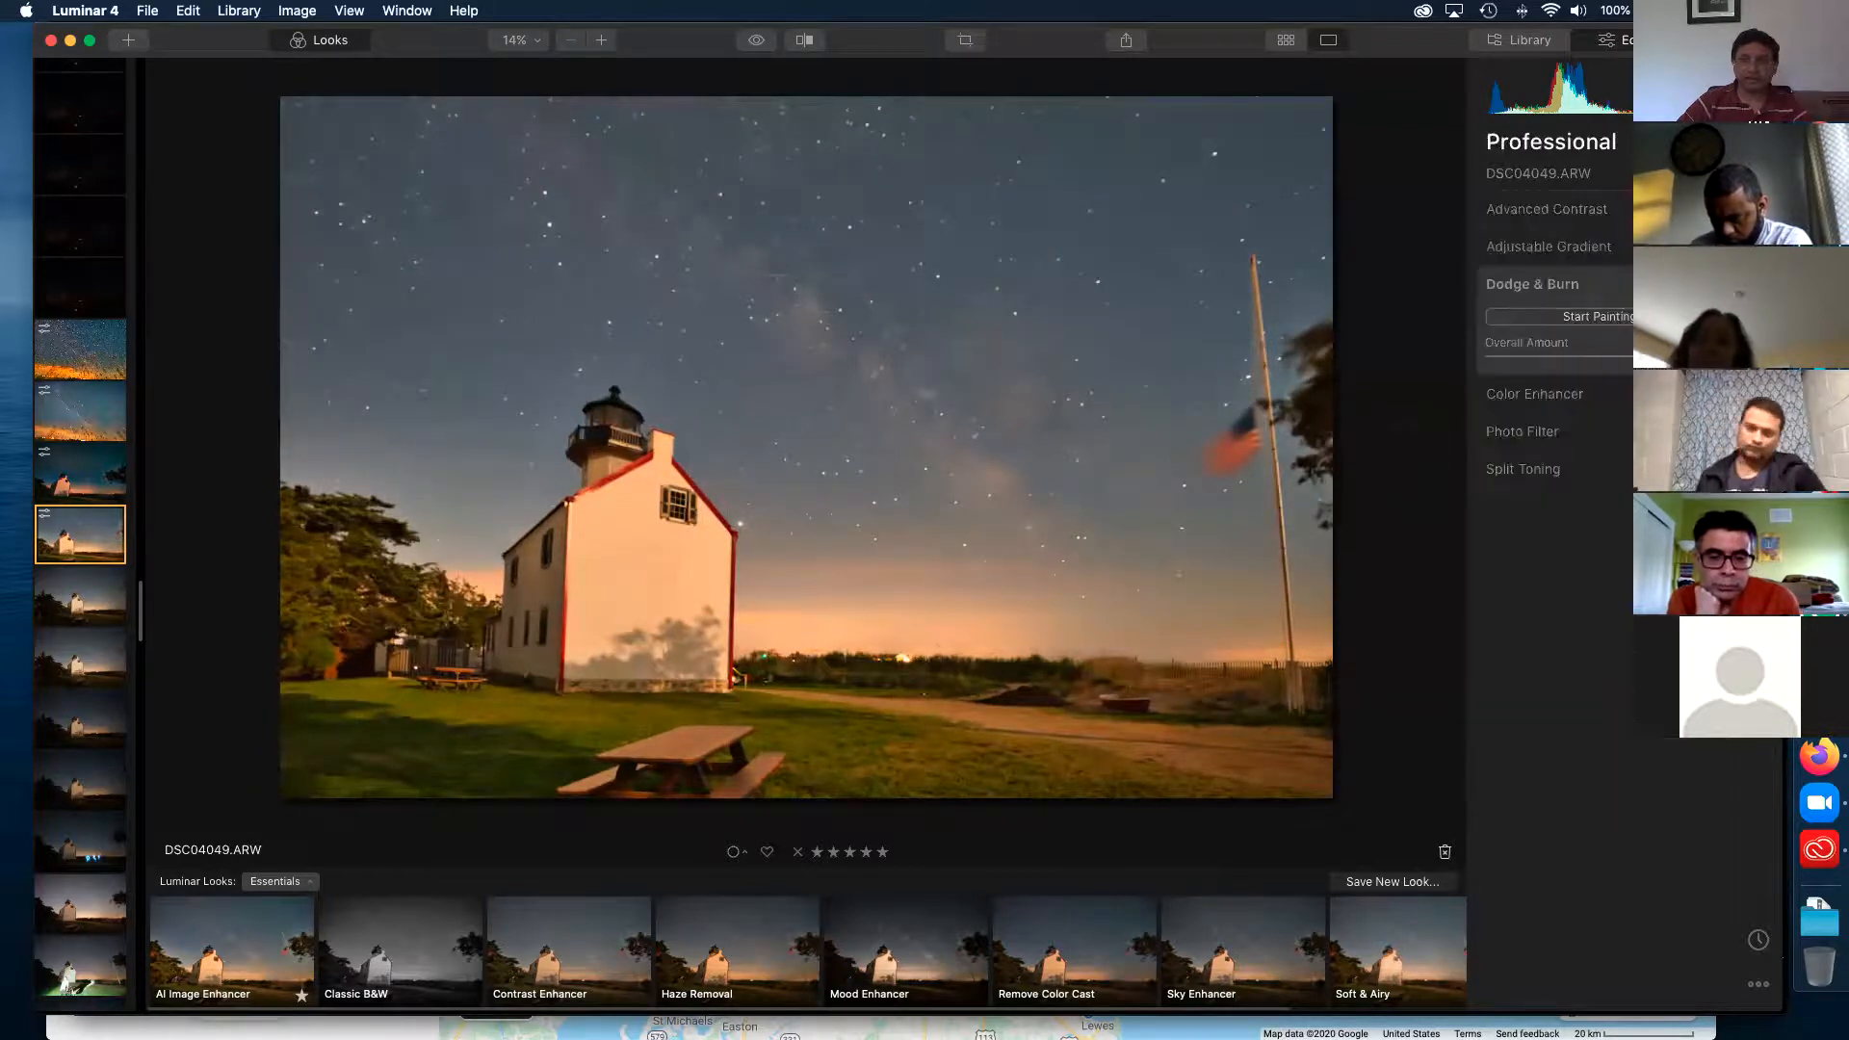
- Try darkening the sky with Dodge & Burn using an enlarged brush of size 208 at 50% strength, and reduce the overall amount
click(1628, 320)
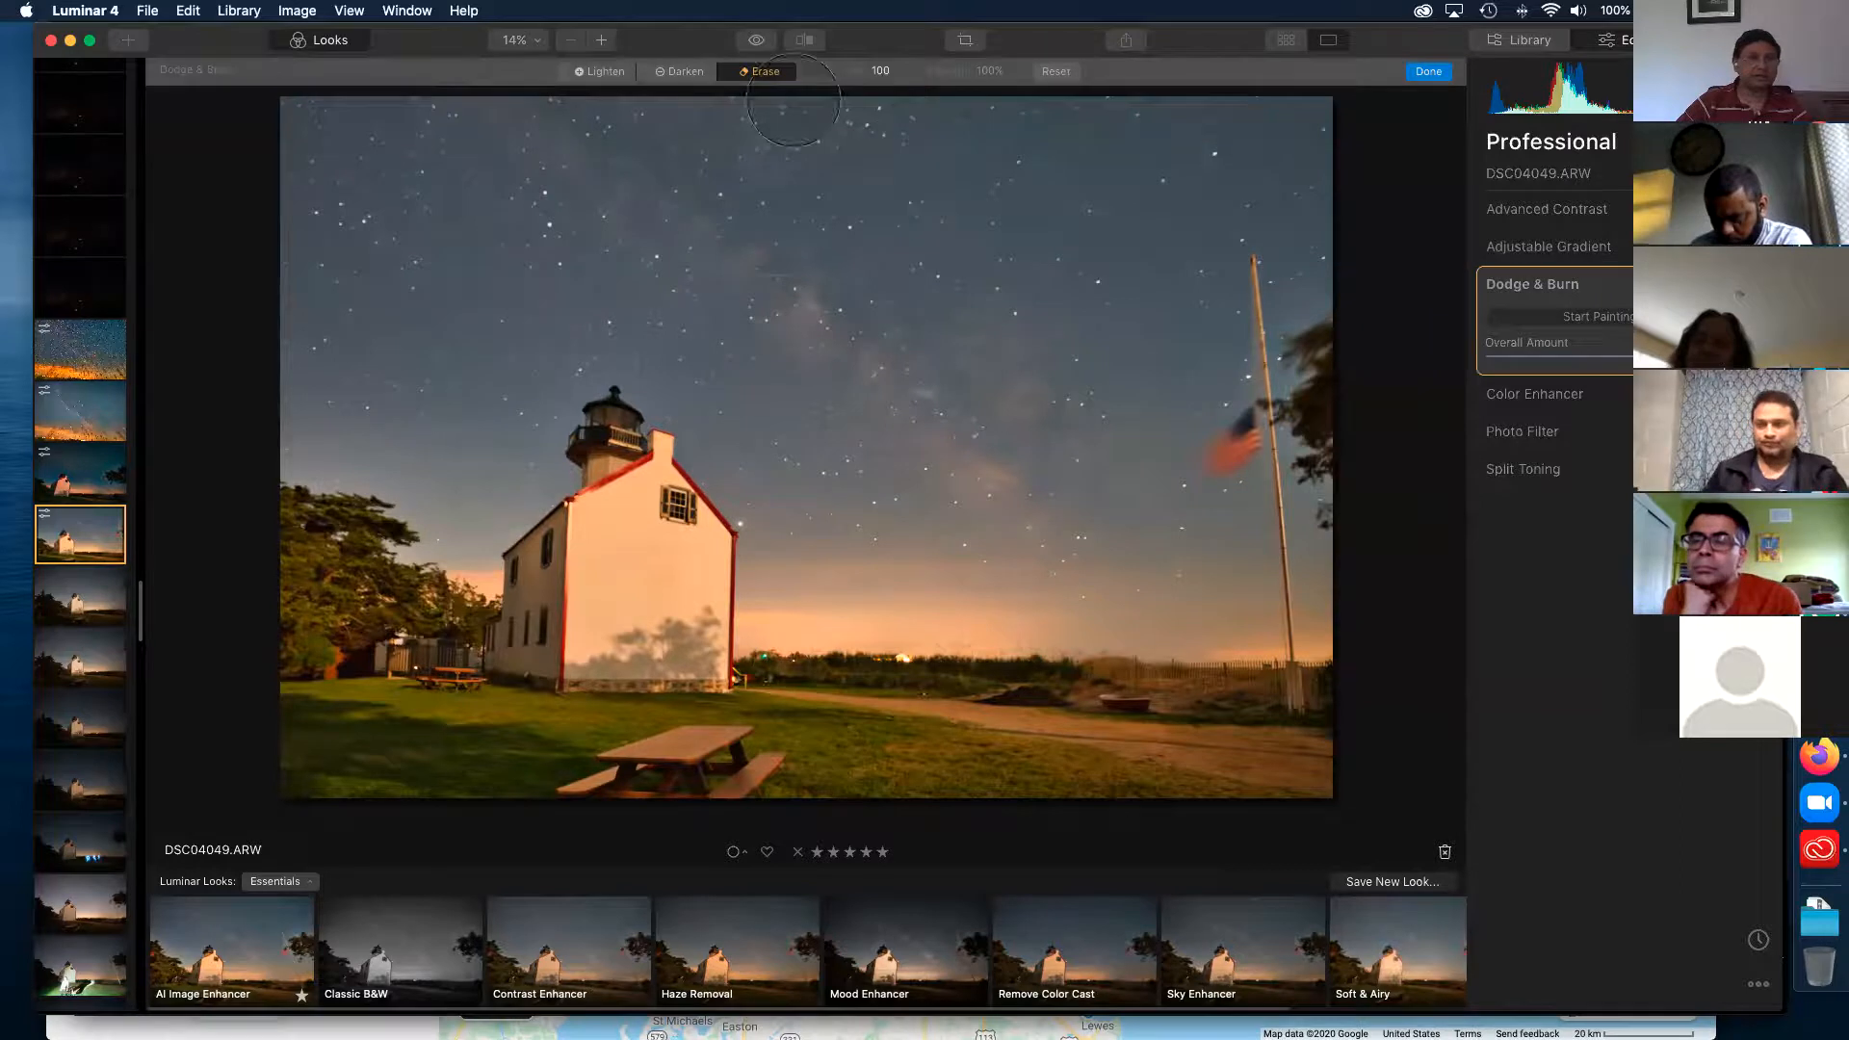
click(676, 75)
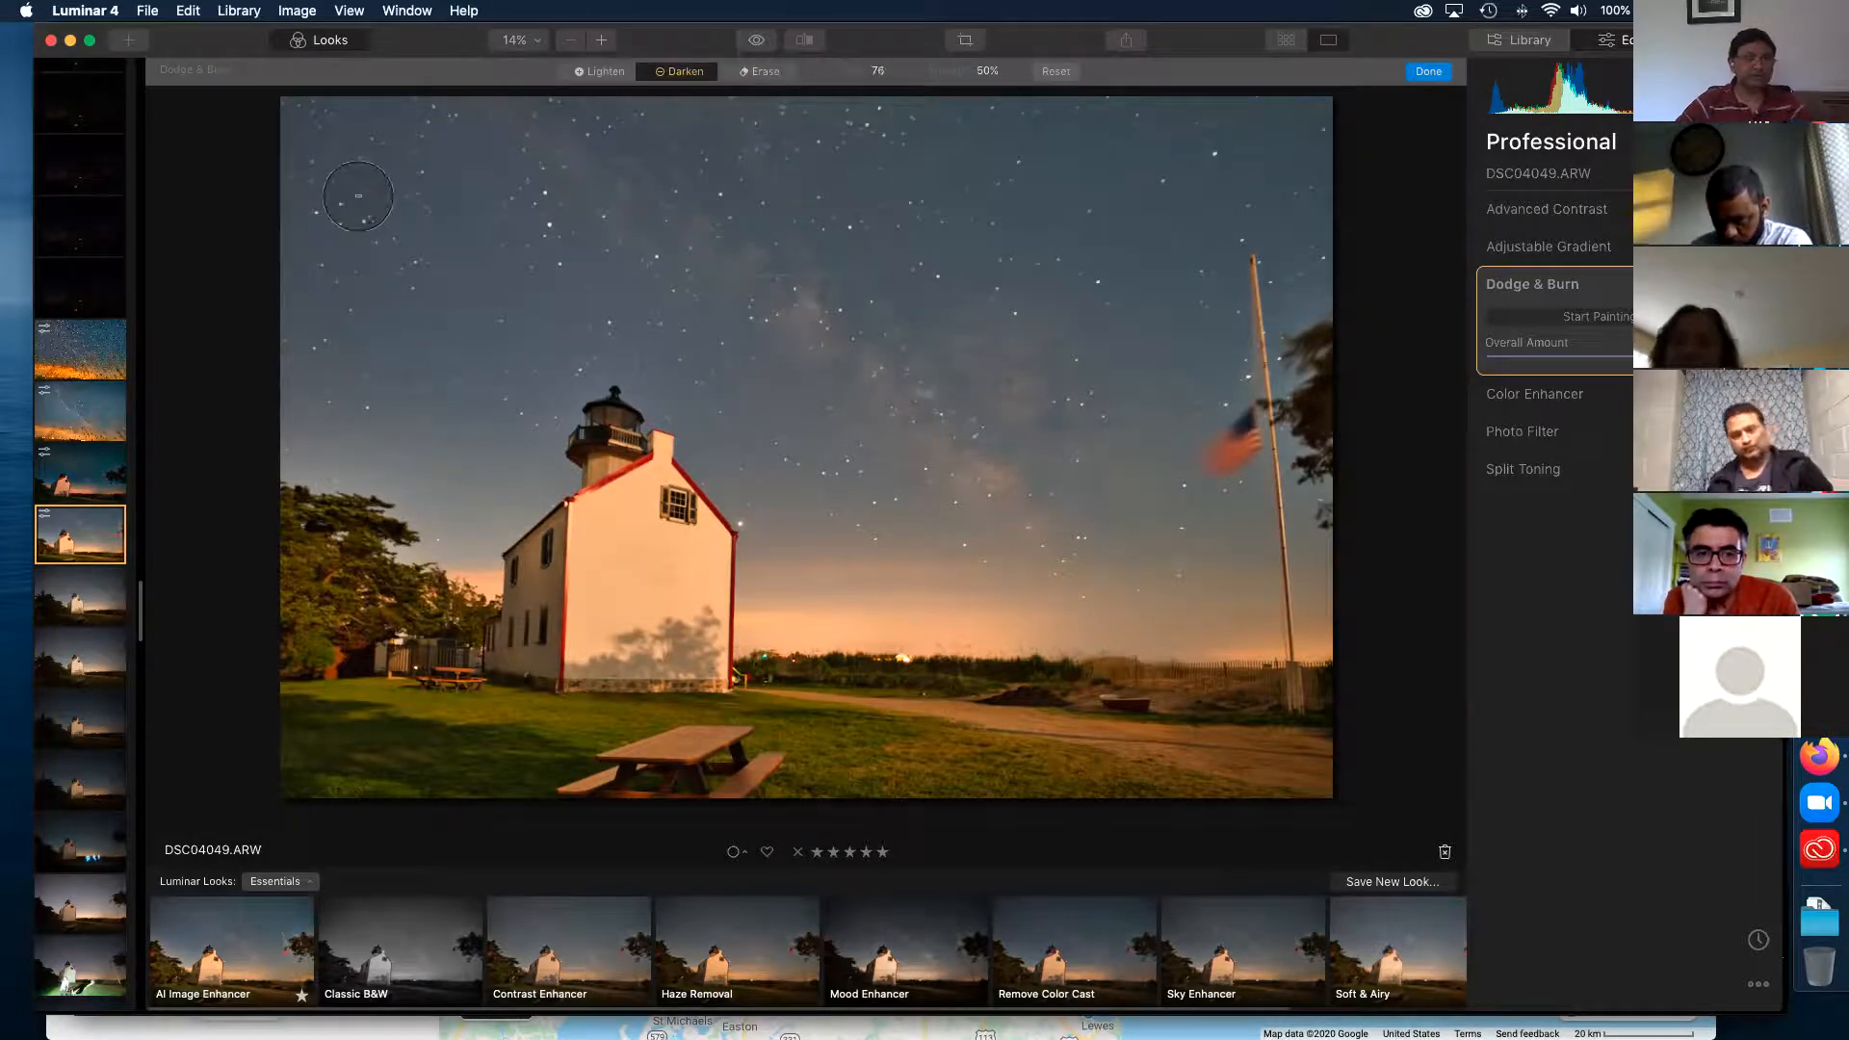
key(])
key(])
key(])
key(])
mouse_move(334, 160)
mouse_down()
mouse_move(358, 223)
mouse_move(439, 167)
mouse_move(509, 259)
mouse_move(674, 366)
mouse_move(848, 425)
mouse_move(914, 519)
mouse_move(914, 594)
mouse_move(754, 463)
mouse_move(776, 454)
mouse_move(497, 413)
mouse_move(433, 452)
mouse_move(319, 419)
mouse_move(352, 257)
mouse_move(835, 273)
mouse_move(925, 137)
mouse_move(1234, 168)
mouse_move(1248, 181)
mouse_move(1138, 328)
mouse_move(953, 363)
mouse_move(1124, 469)
mouse_move(1283, 521)
mouse_move(1301, 551)
mouse_move(867, 501)
mouse_move(815, 248)
mouse_move(503, 134)
mouse_move(767, 123)
mouse_move(543, 129)
mouse_move(378, 448)
mouse_move(309, 424)
mouse_up()
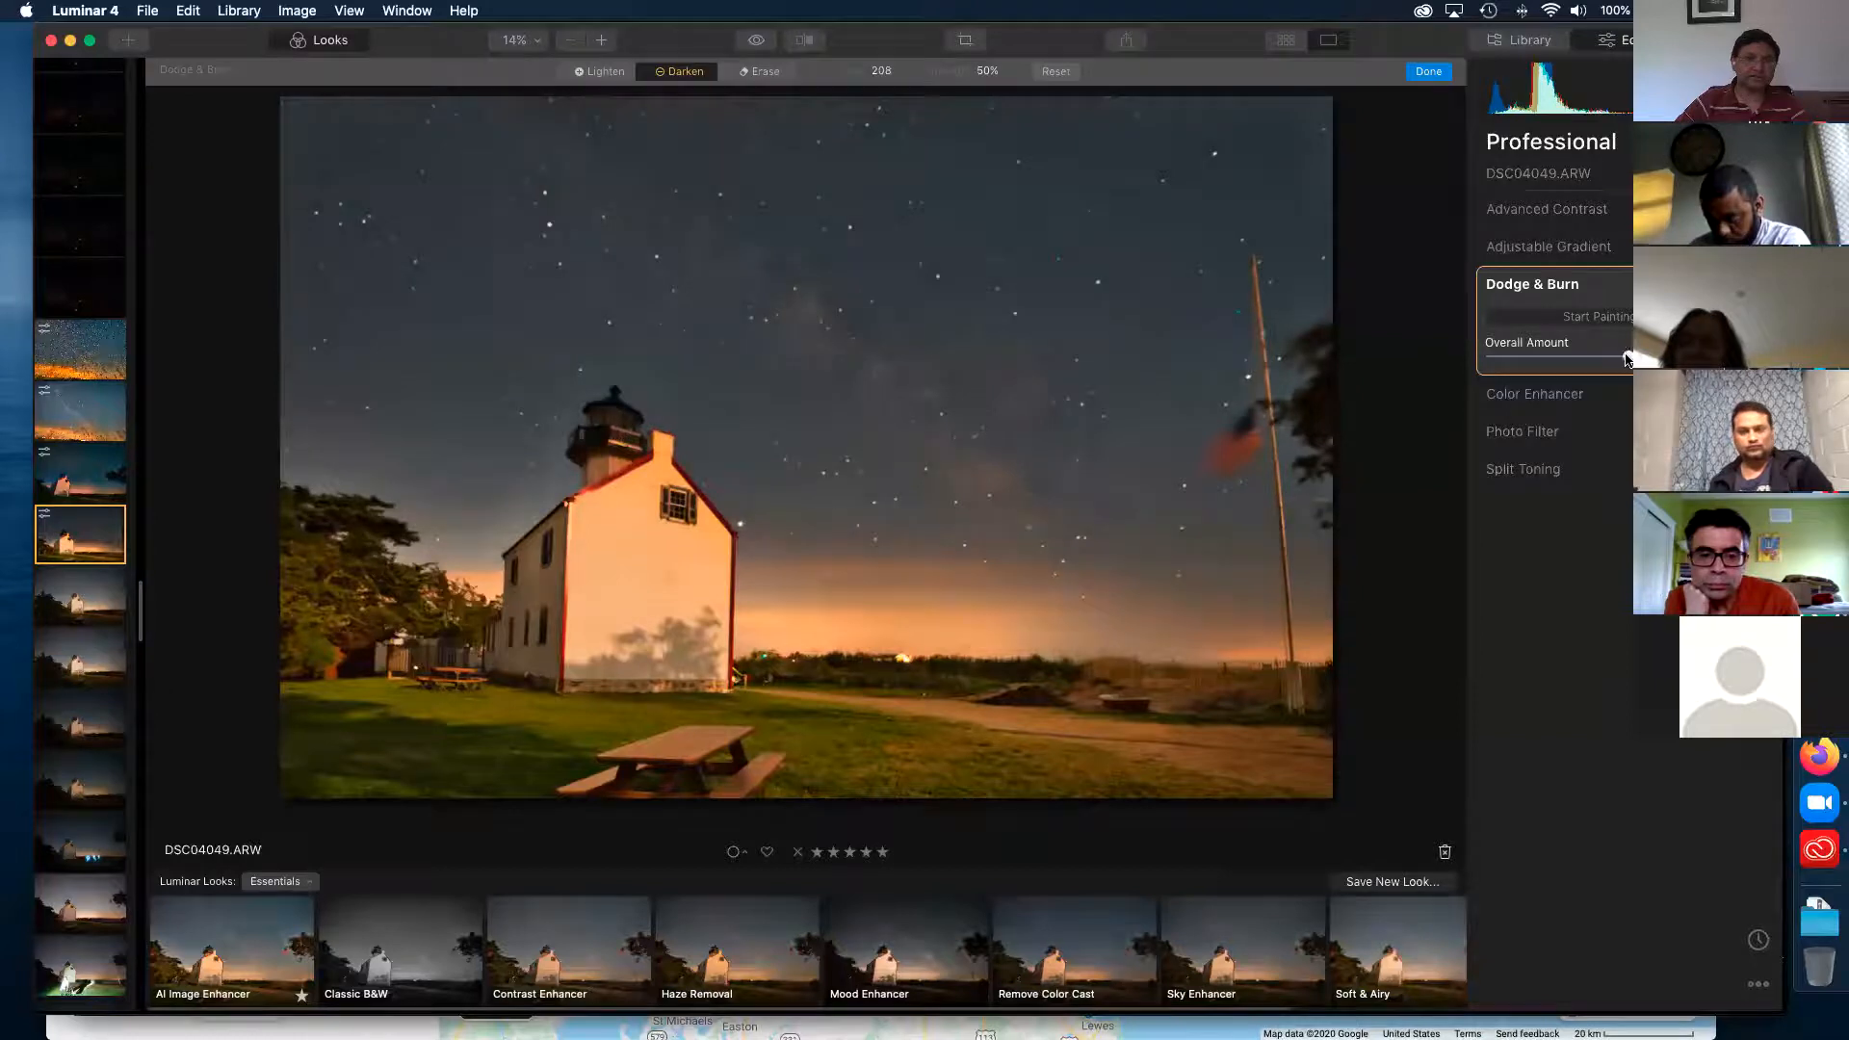
drag(1608, 358, 1588, 359)
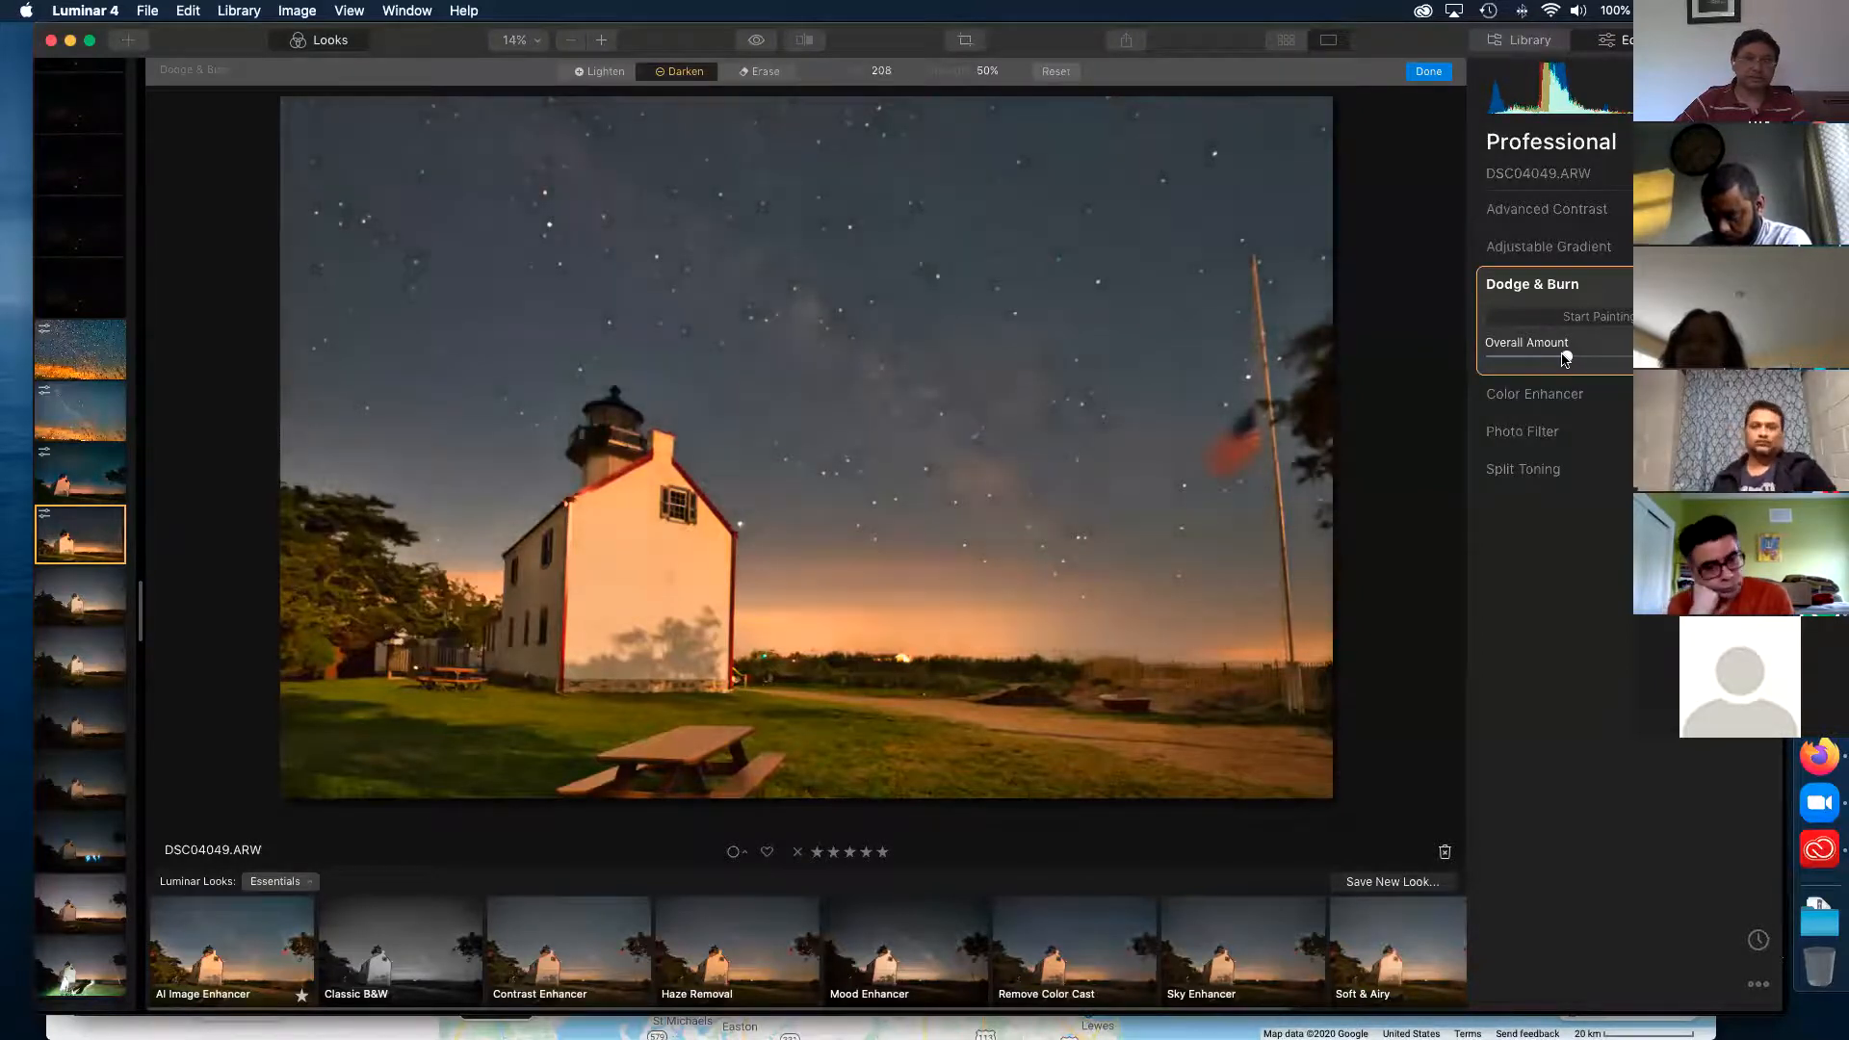
- Try lightening the Milky Way with a size 136 brush at 50% strength and erase the Dodge & Burn effect beside it
click(600, 72)
mouse_move(897, 398)
mouse_down()
mouse_move(1056, 487)
mouse_move(966, 351)
mouse_move(710, 186)
mouse_move(728, 286)
mouse_up()
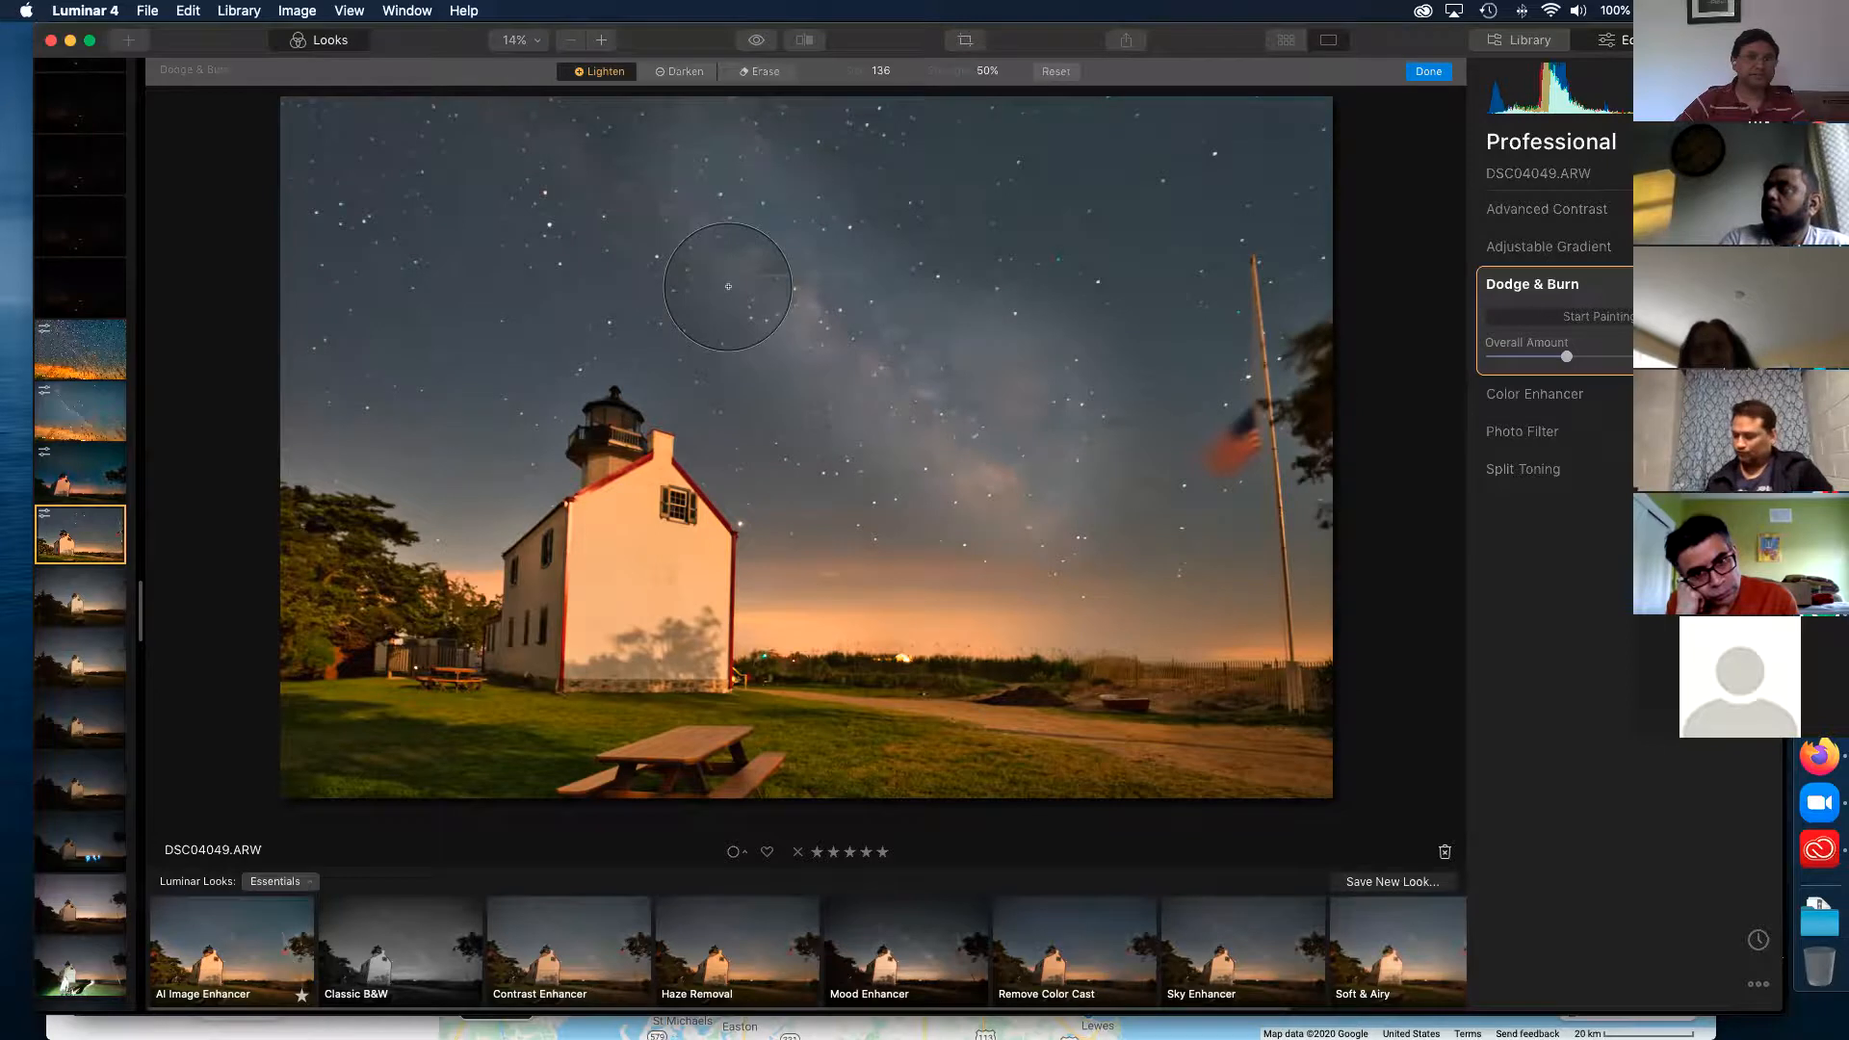
click(755, 71)
mouse_move(784, 144)
mouse_down()
mouse_move(865, 157)
mouse_move(860, 173)
mouse_move(1071, 214)
mouse_move(896, 212)
mouse_up()
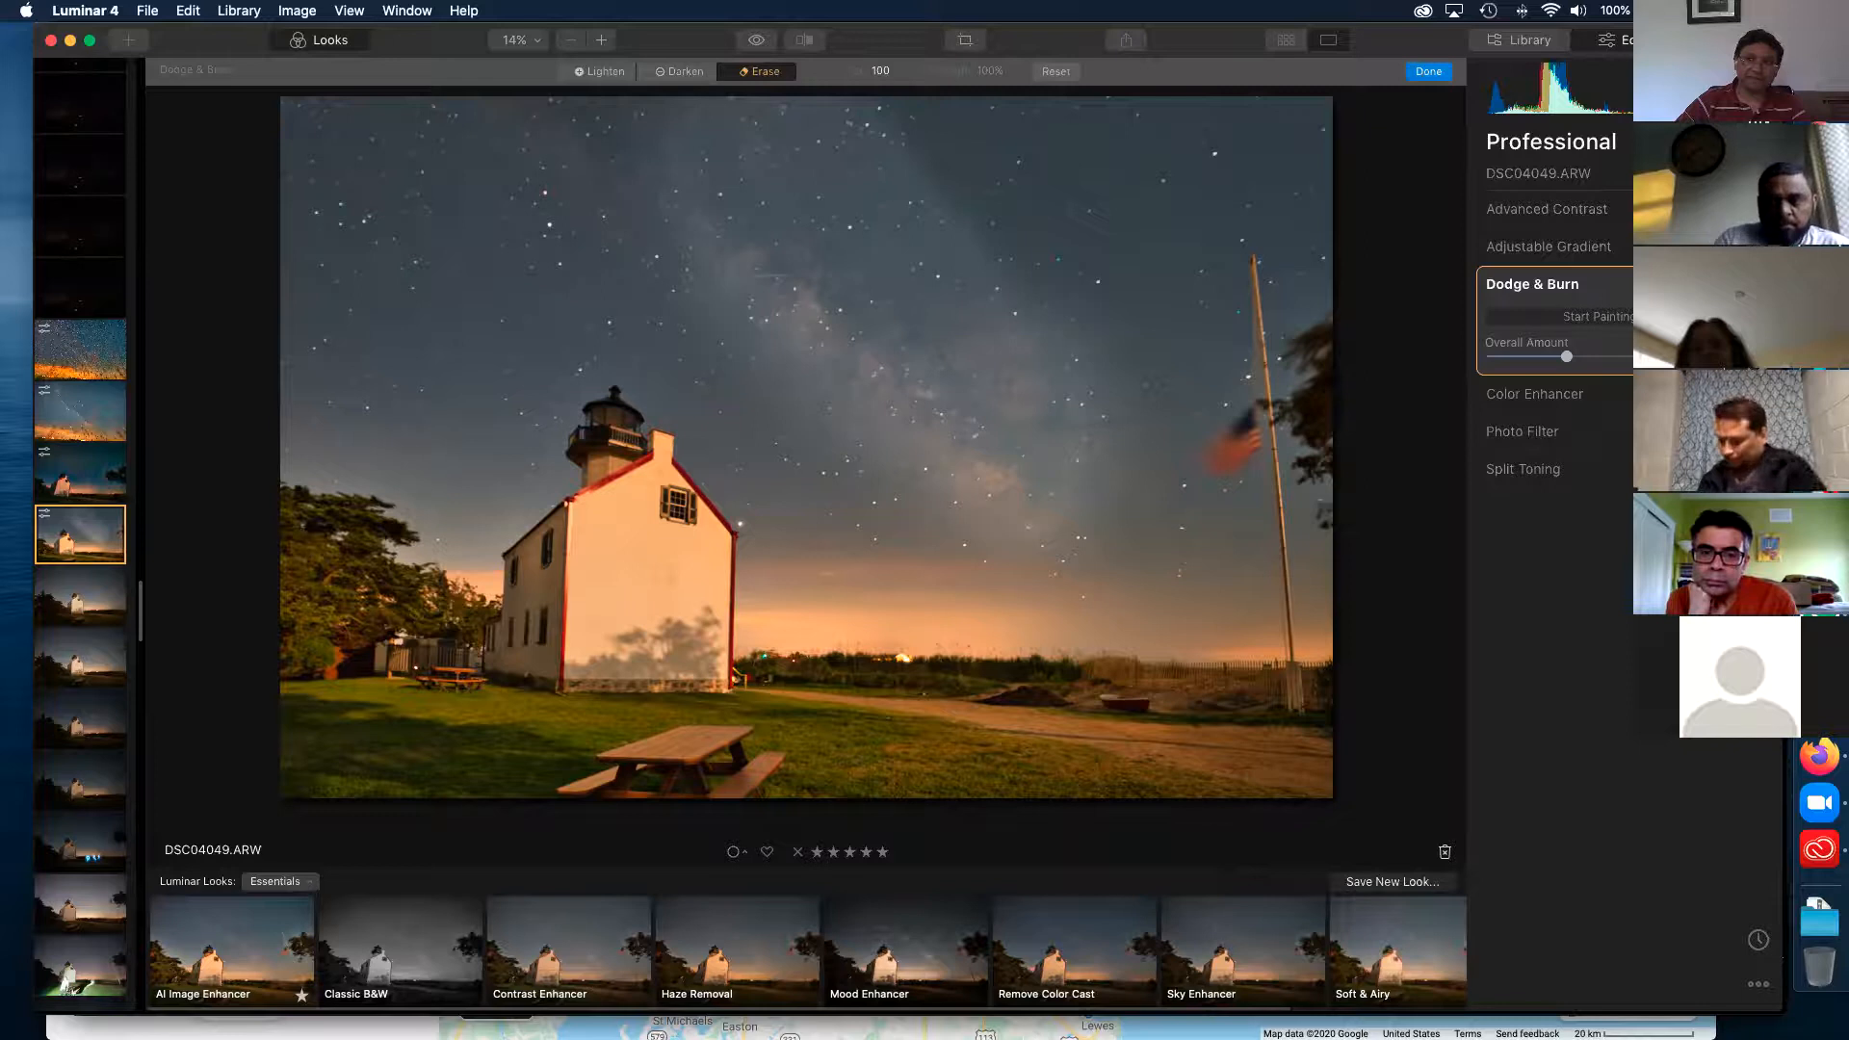
click(1428, 71)
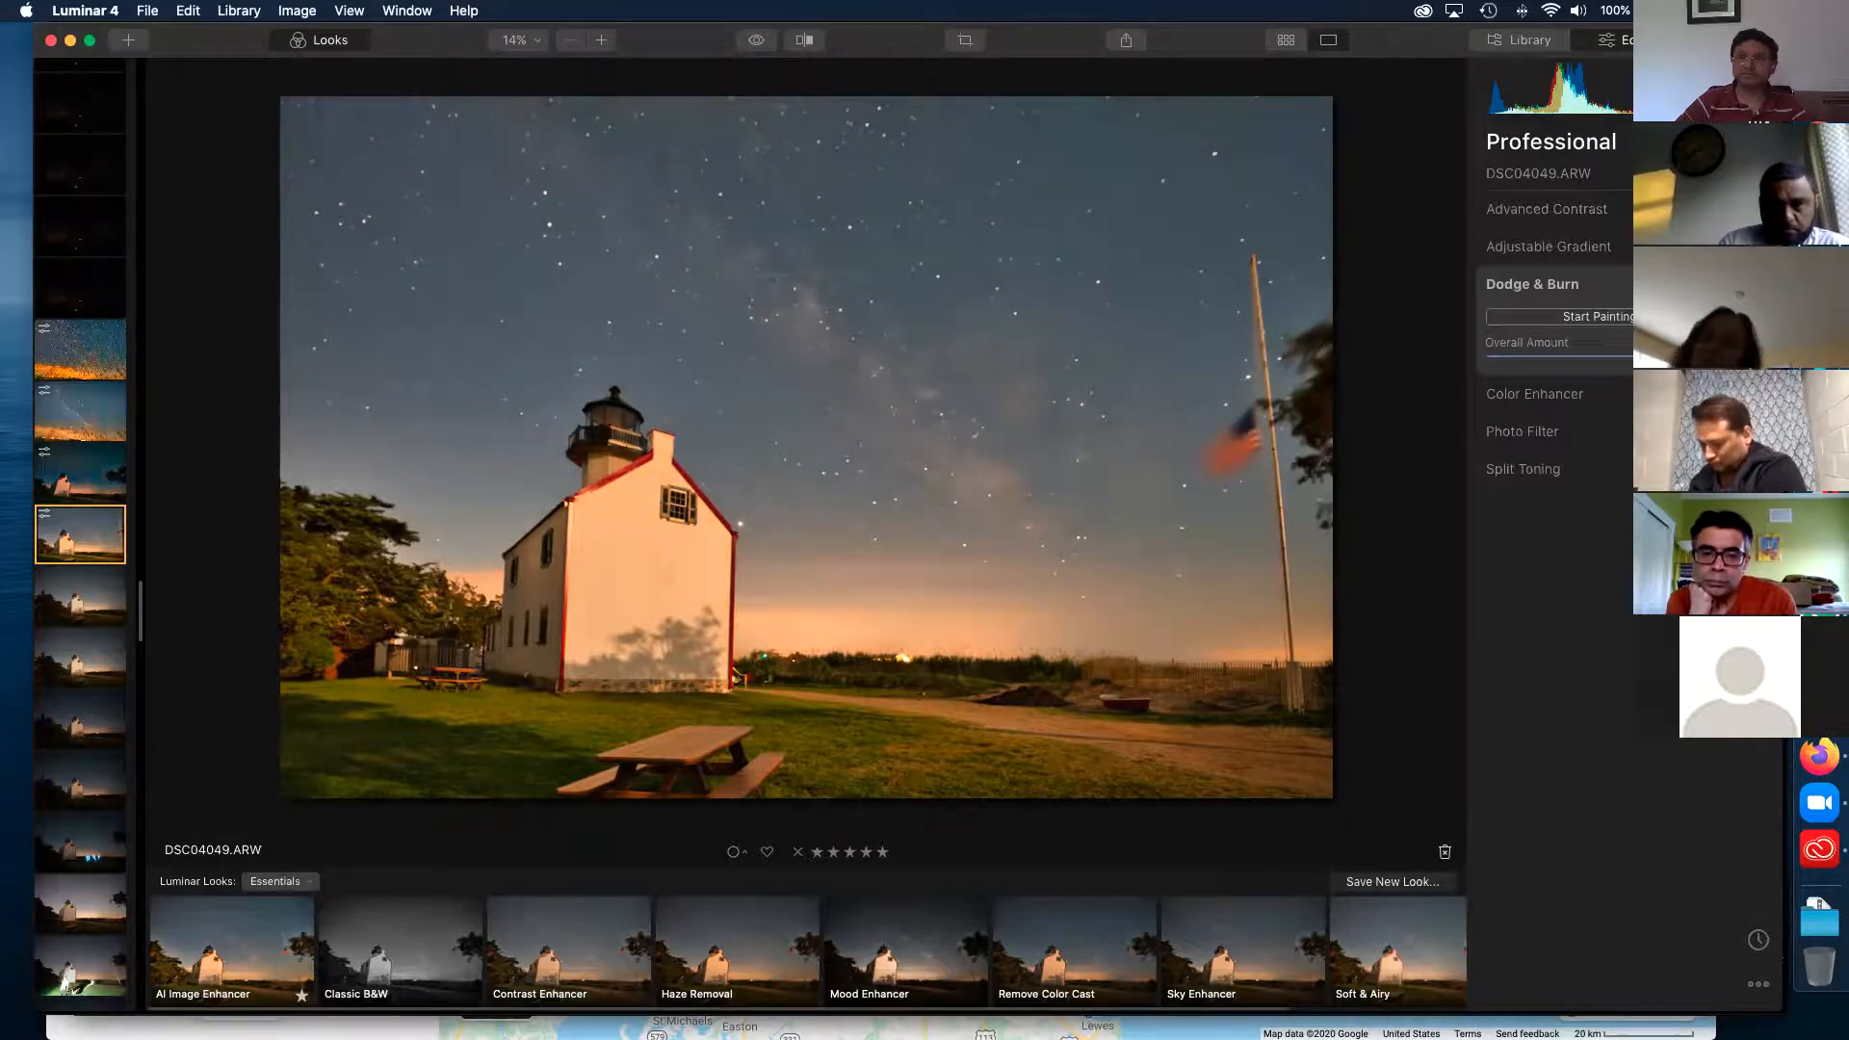
- Increase the AI Accent and AI Sky Enhancer amounts in AI Enhance for the lighthouse photo
click(1555, 295)
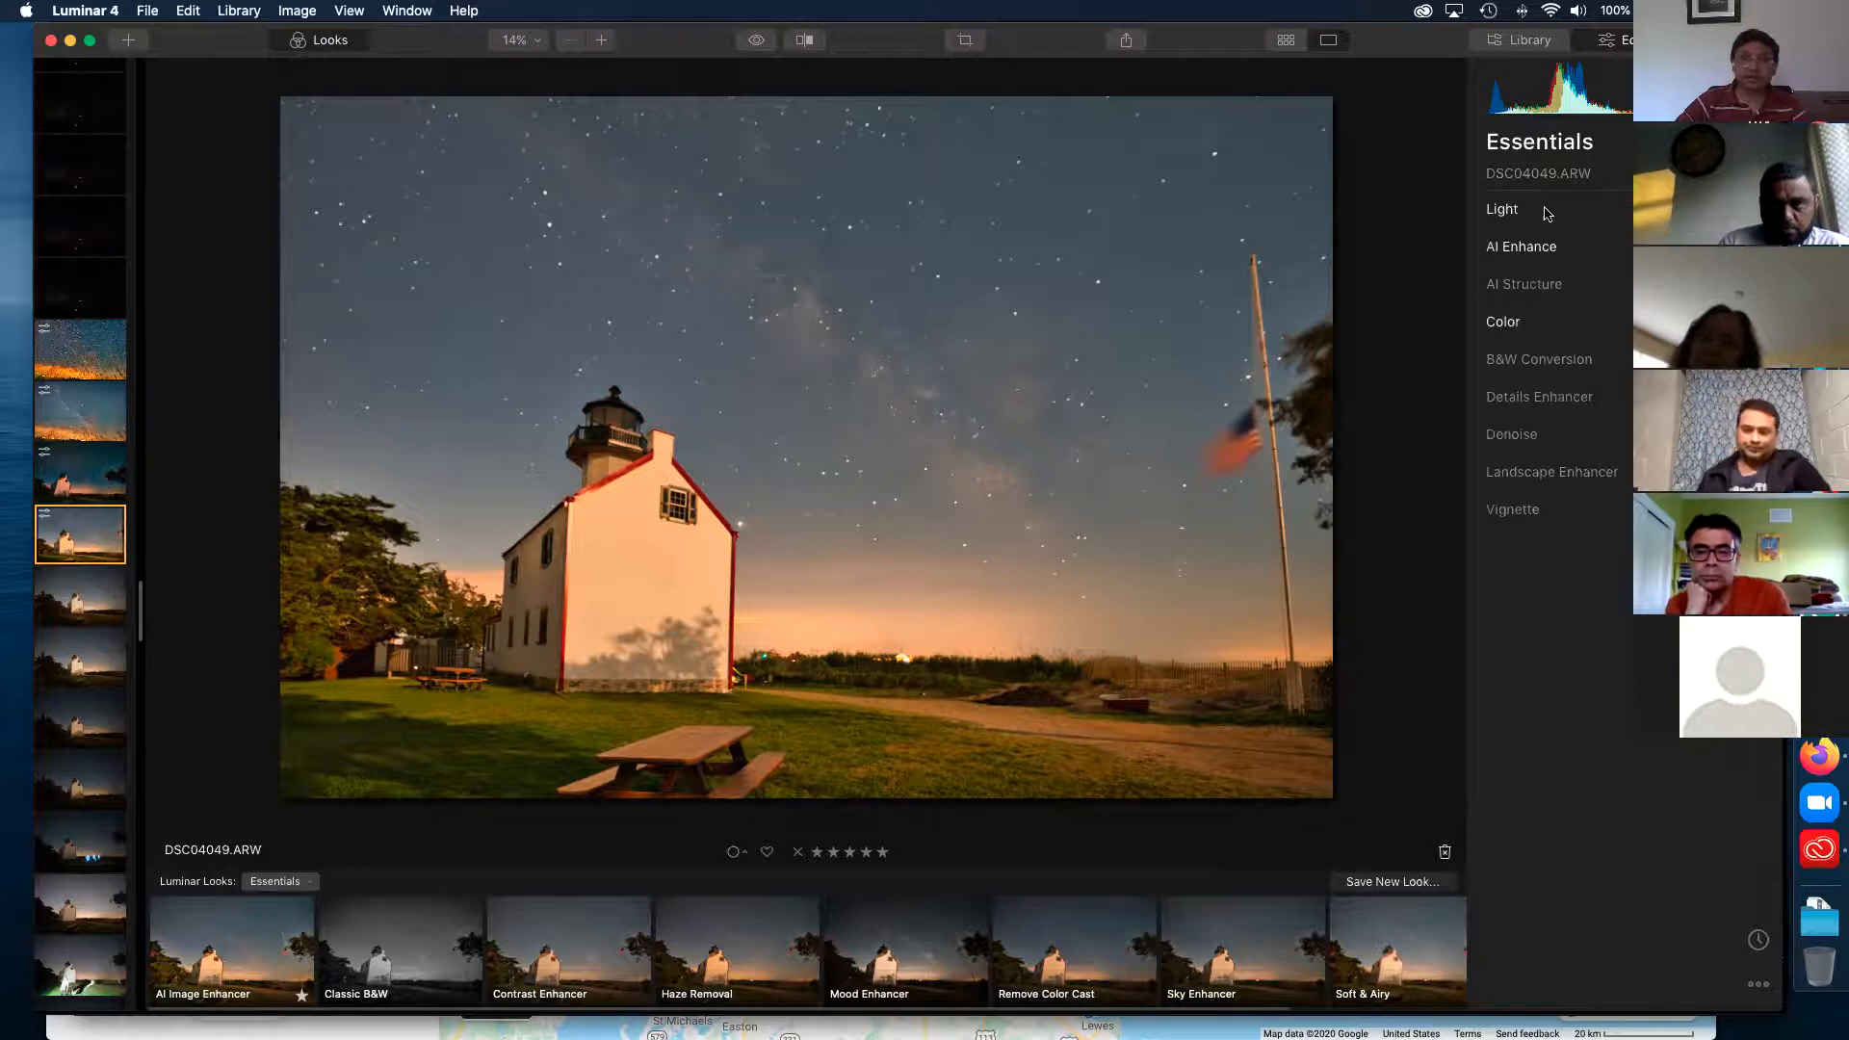
click(1576, 227)
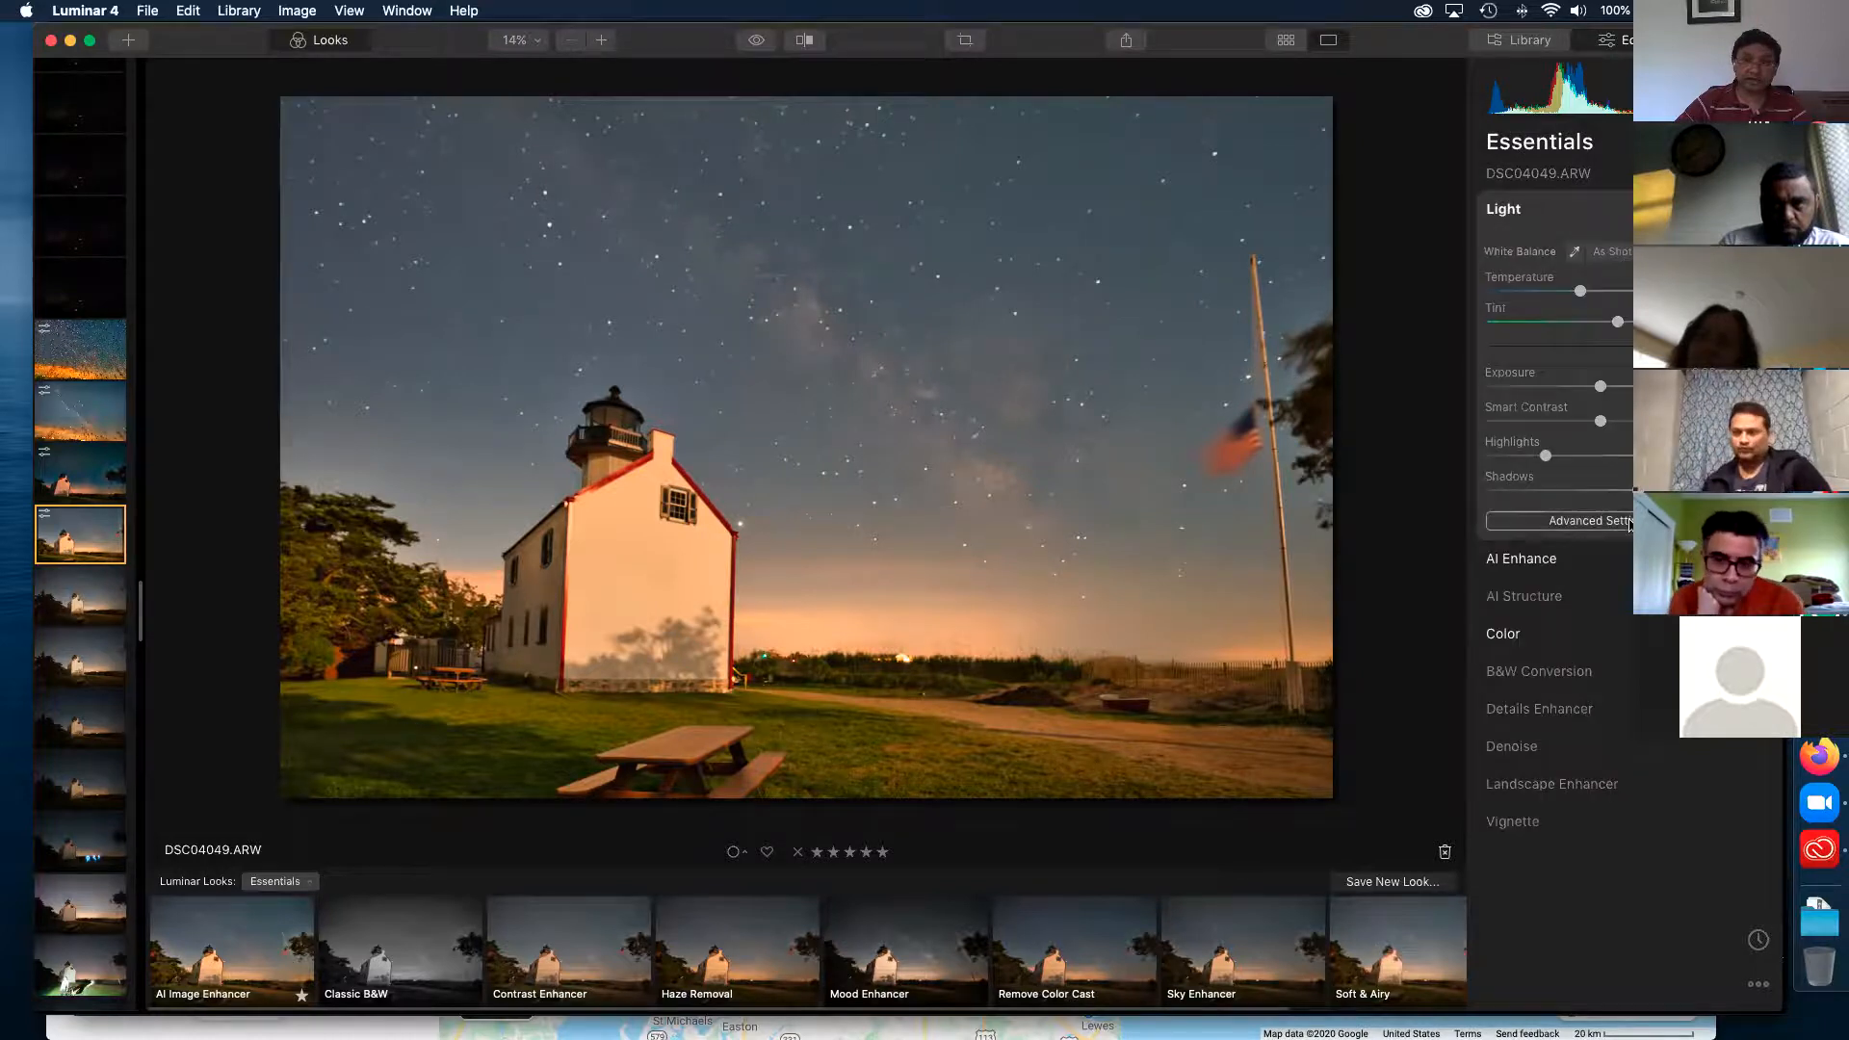
click(1539, 212)
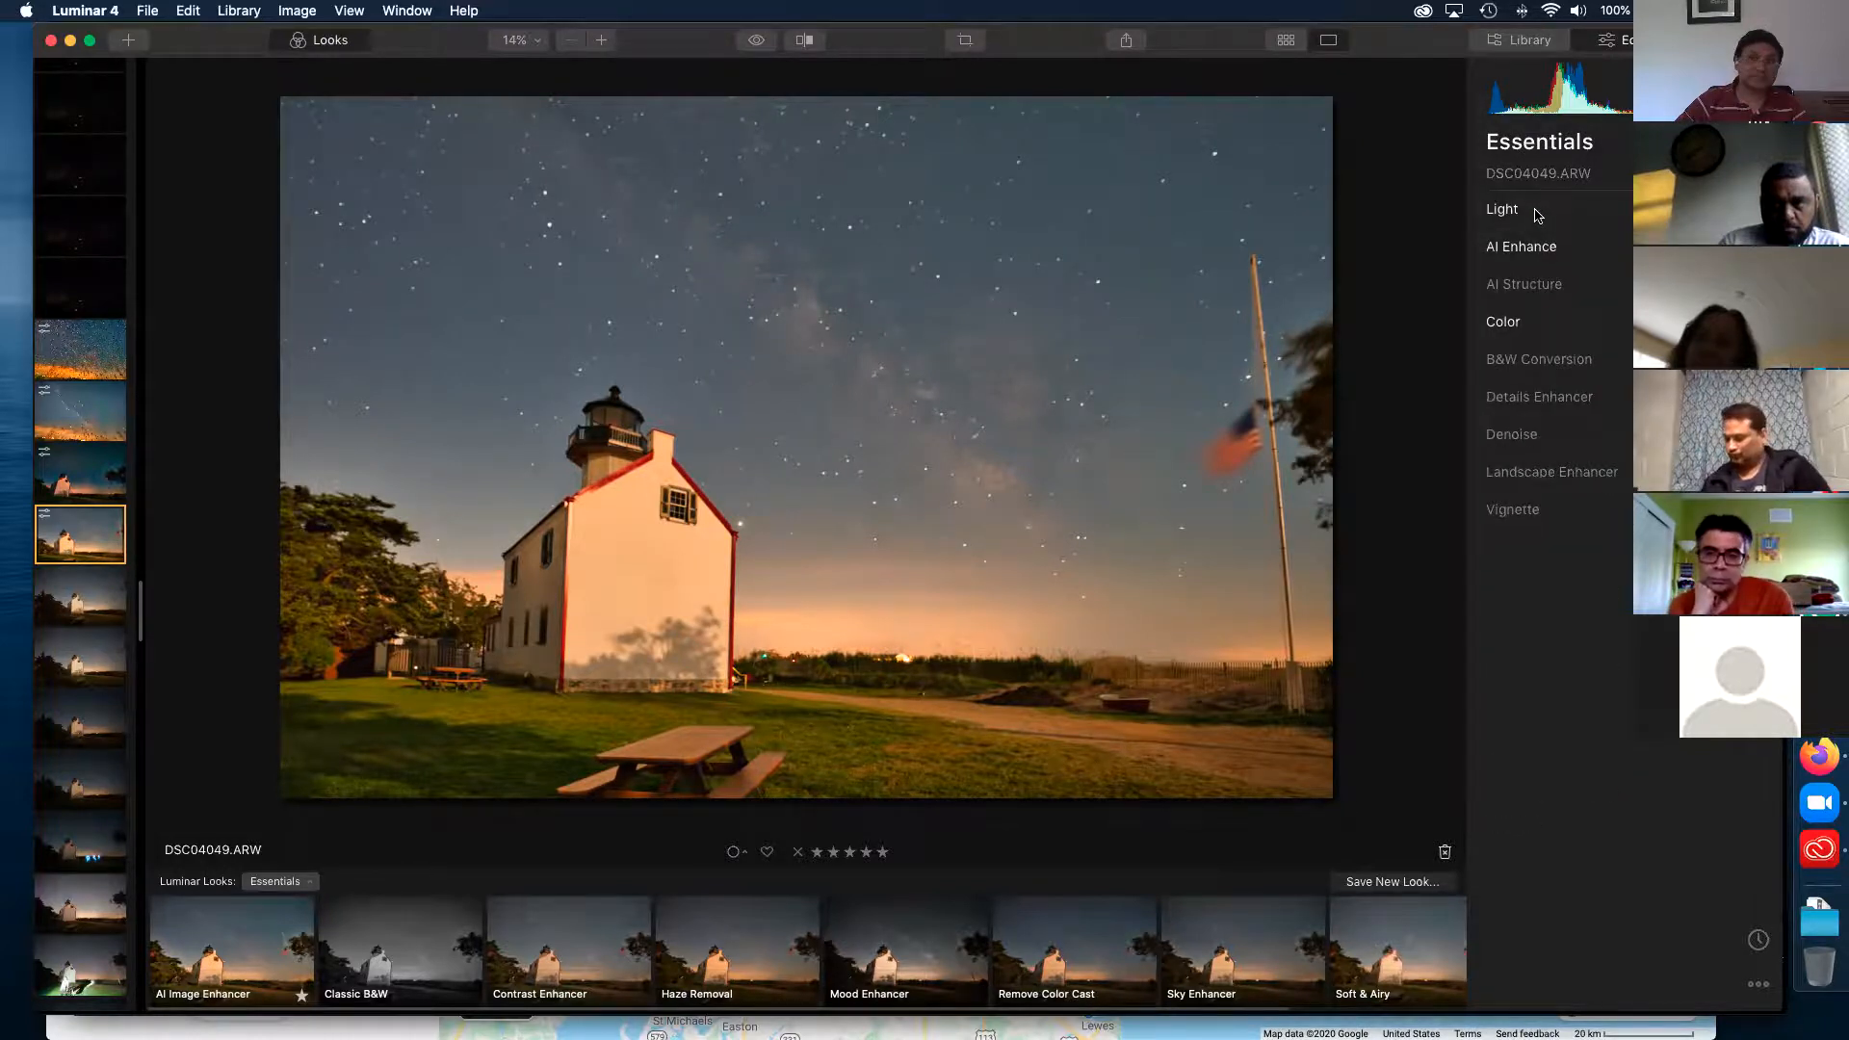
click(1569, 250)
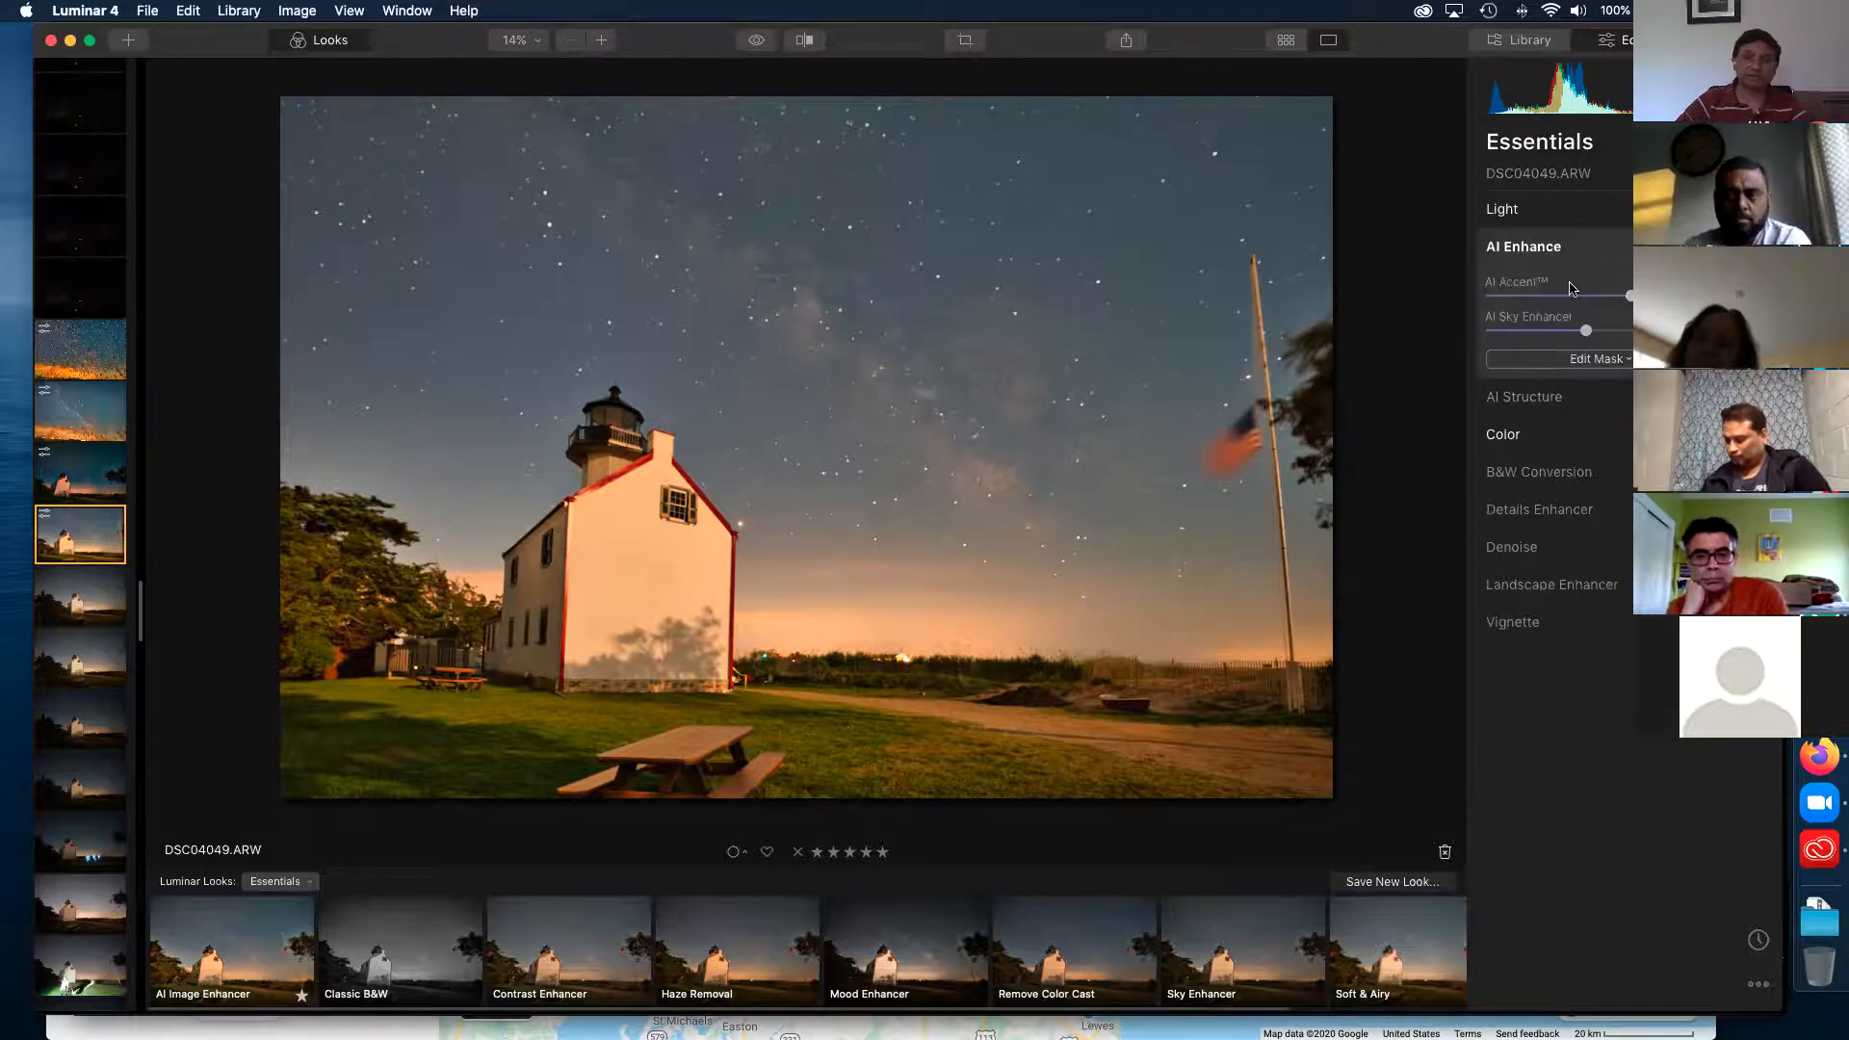
drag(1630, 296, 1652, 331)
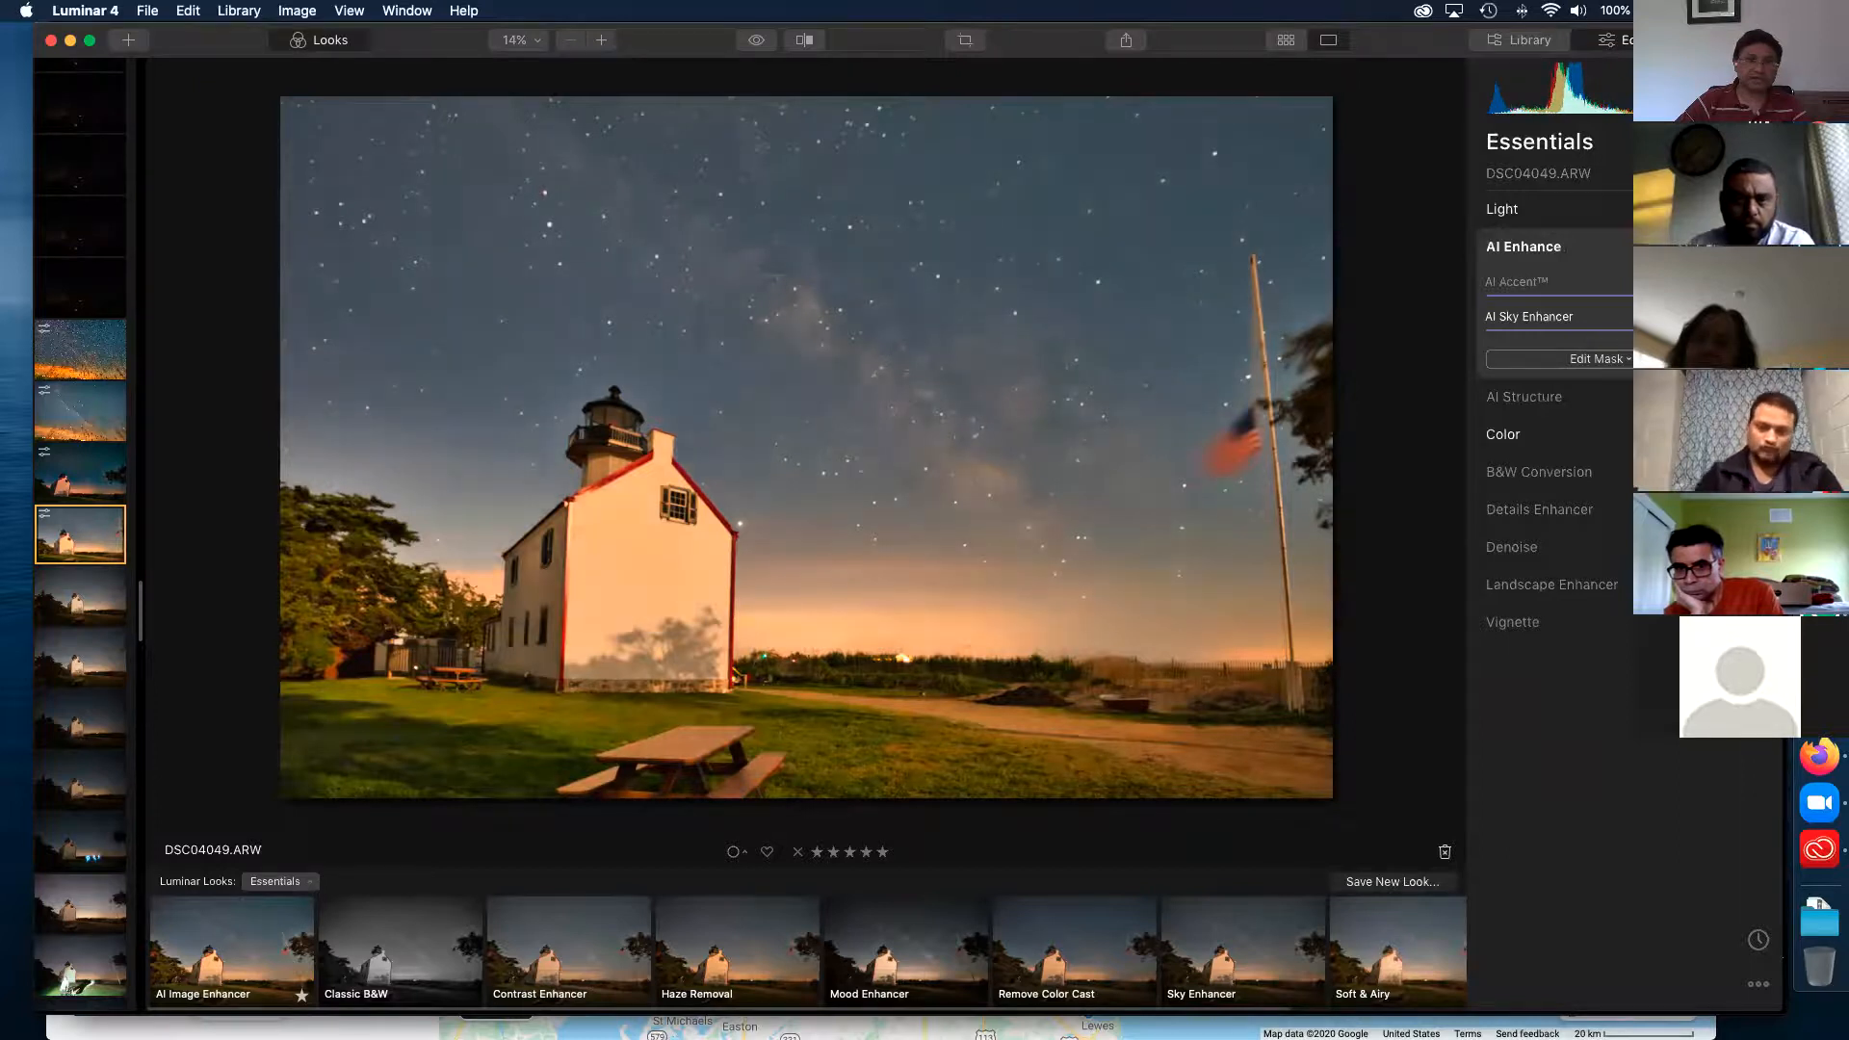
- Apply moderate Luminosity Denoise and a smaller amount of Color Denoise to the lighthouse photo
click(1561, 548)
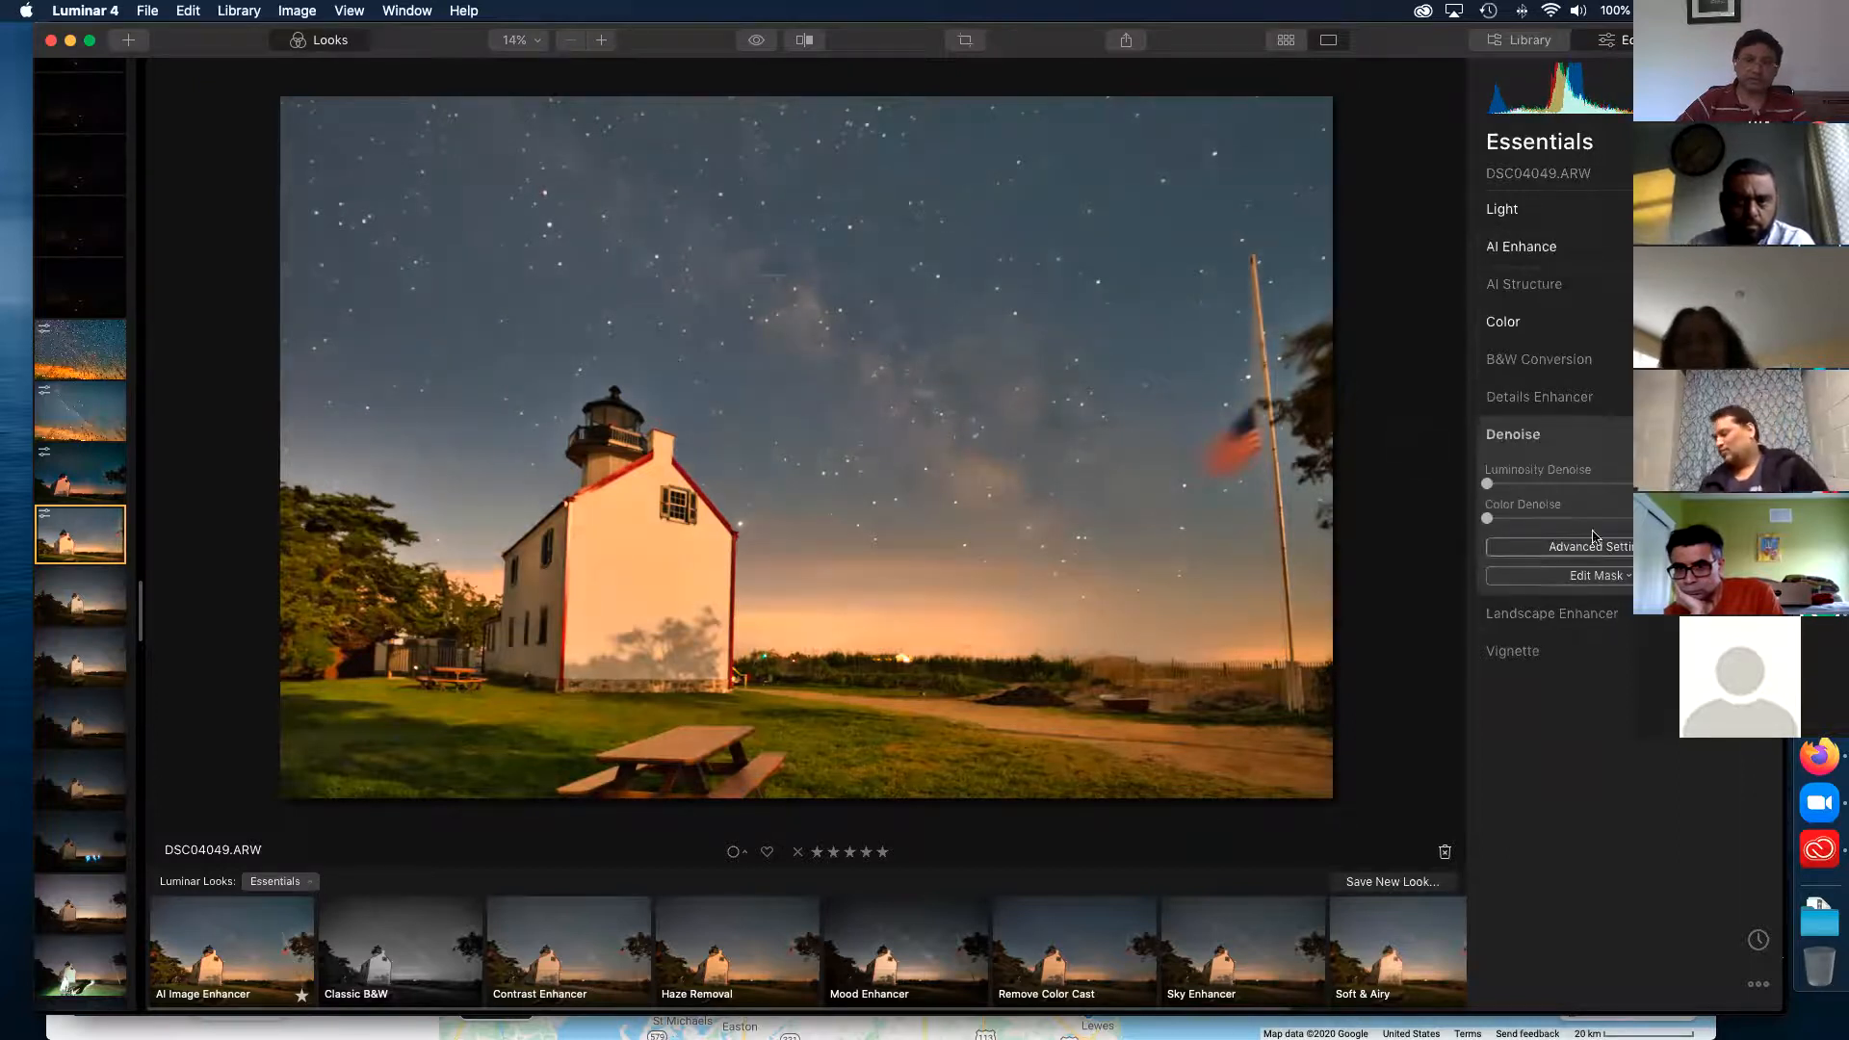
drag(1489, 484, 1586, 493)
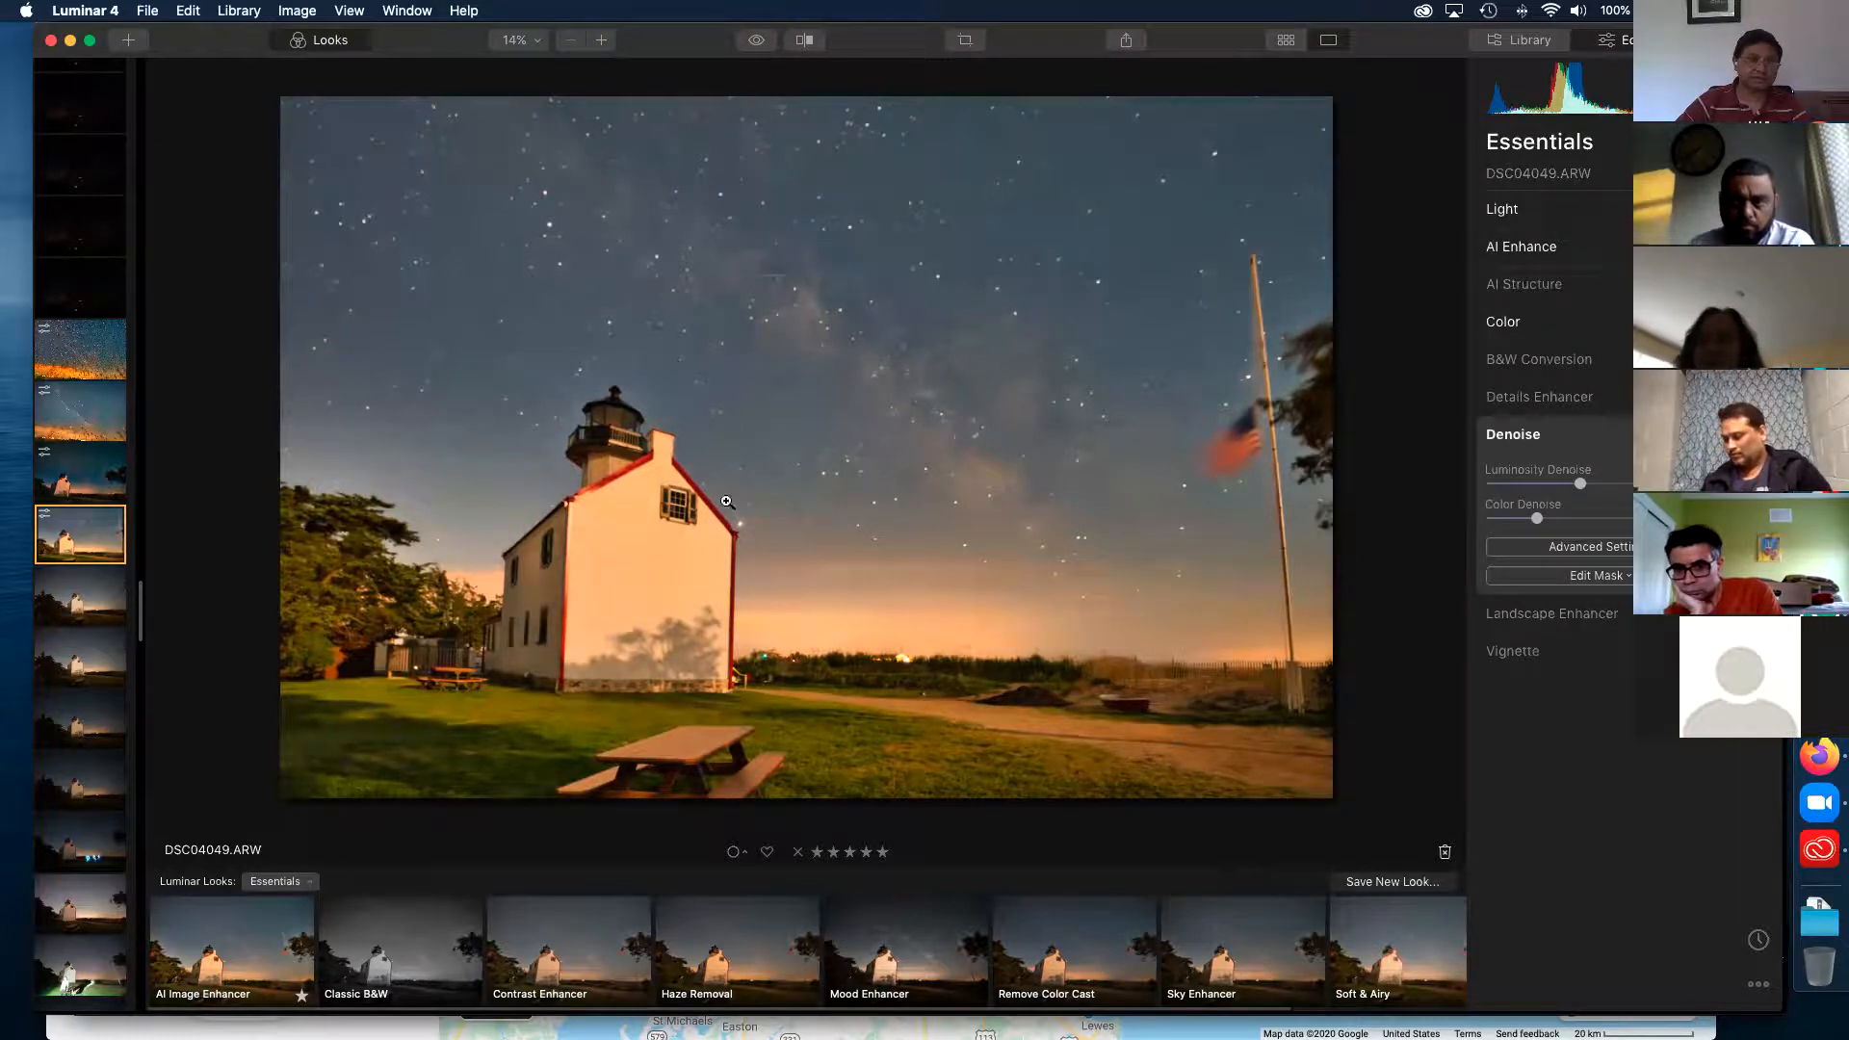
click(1544, 436)
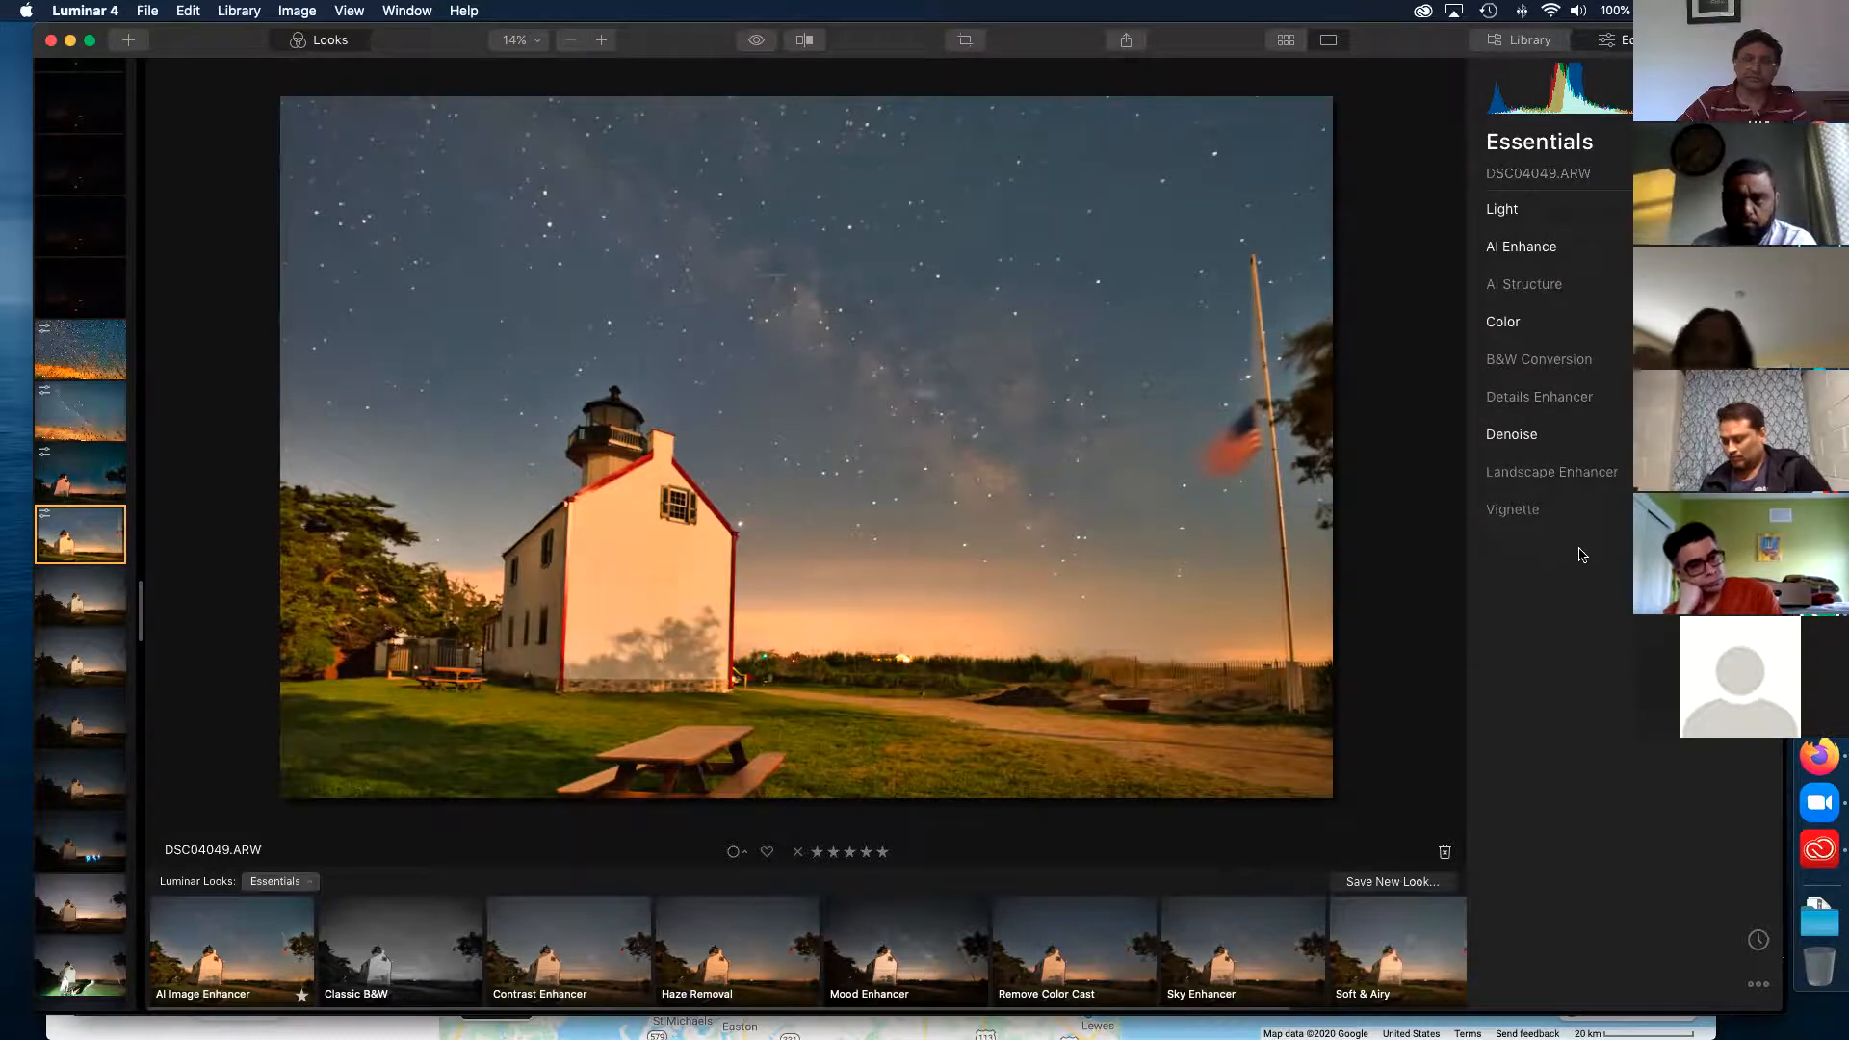
- Add Dehaze with Landscape Enhancer and erase its effect from the lighthouse building and foreground using a size 100 brush mask
click(1580, 474)
drag(1490, 520, 1585, 523)
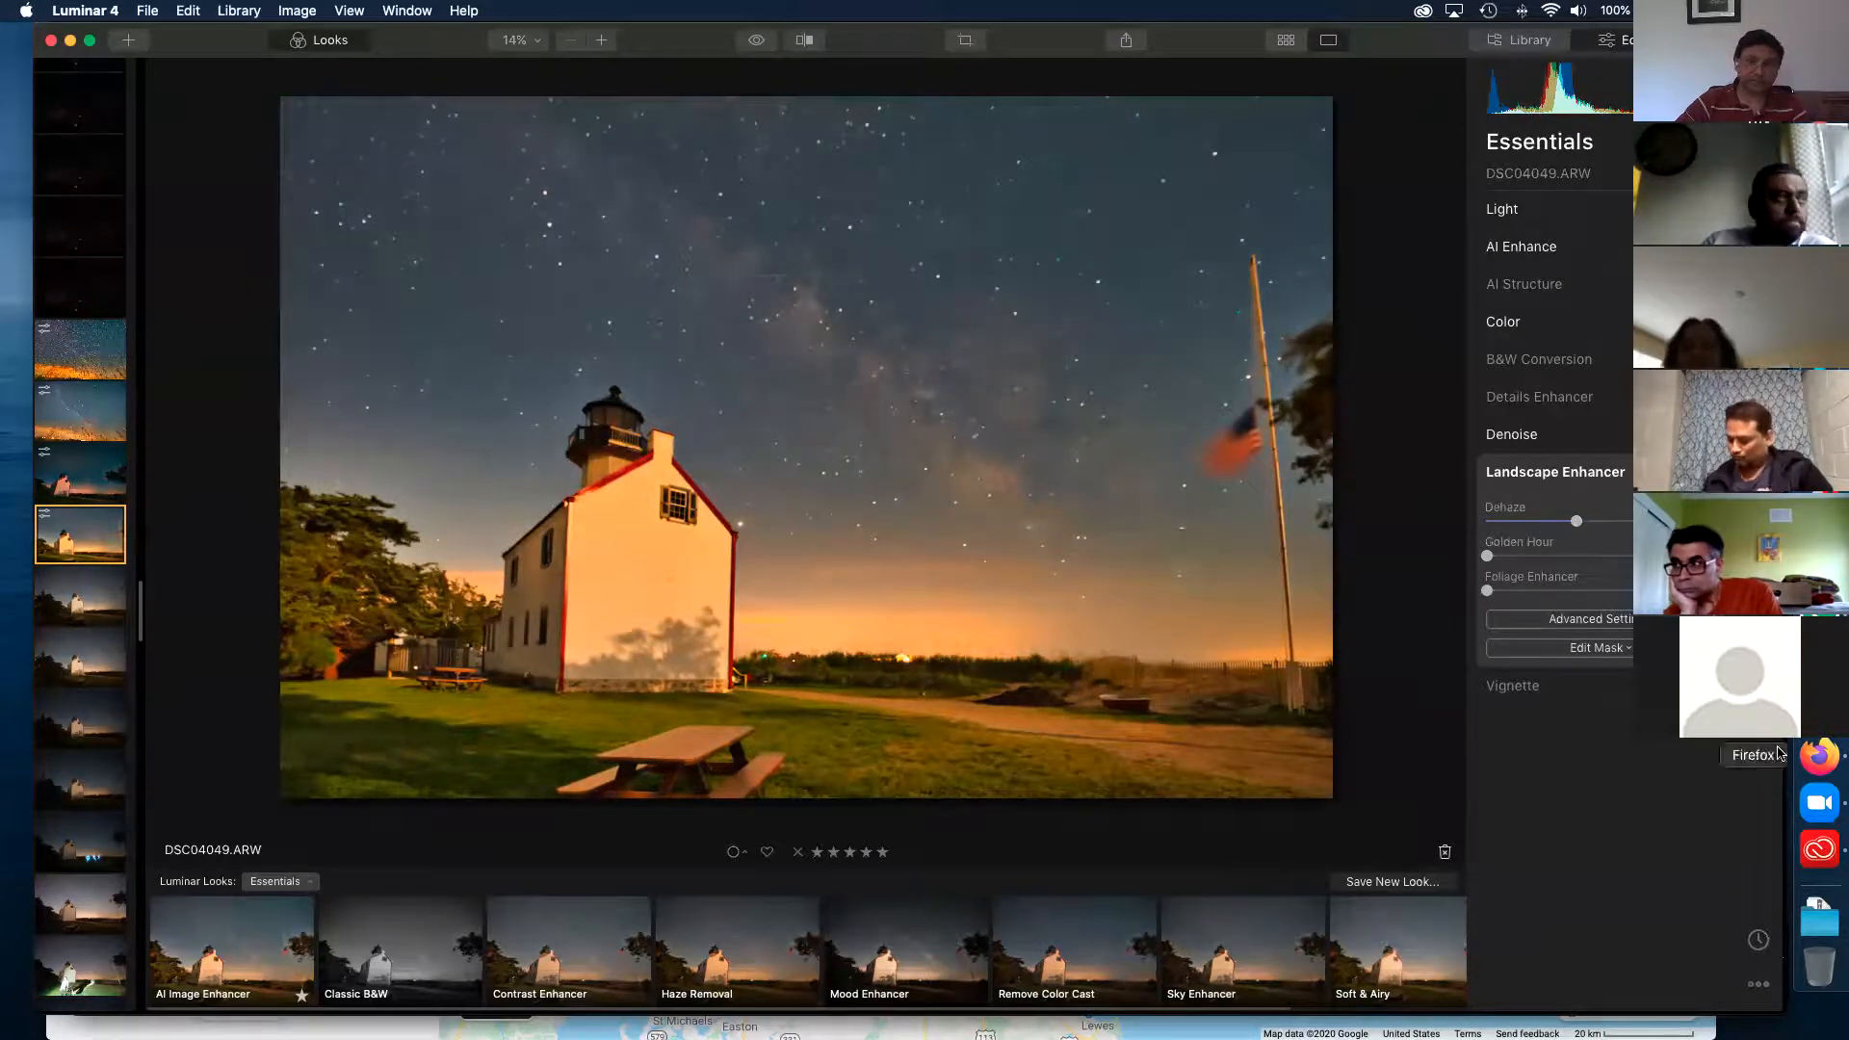
click(1591, 647)
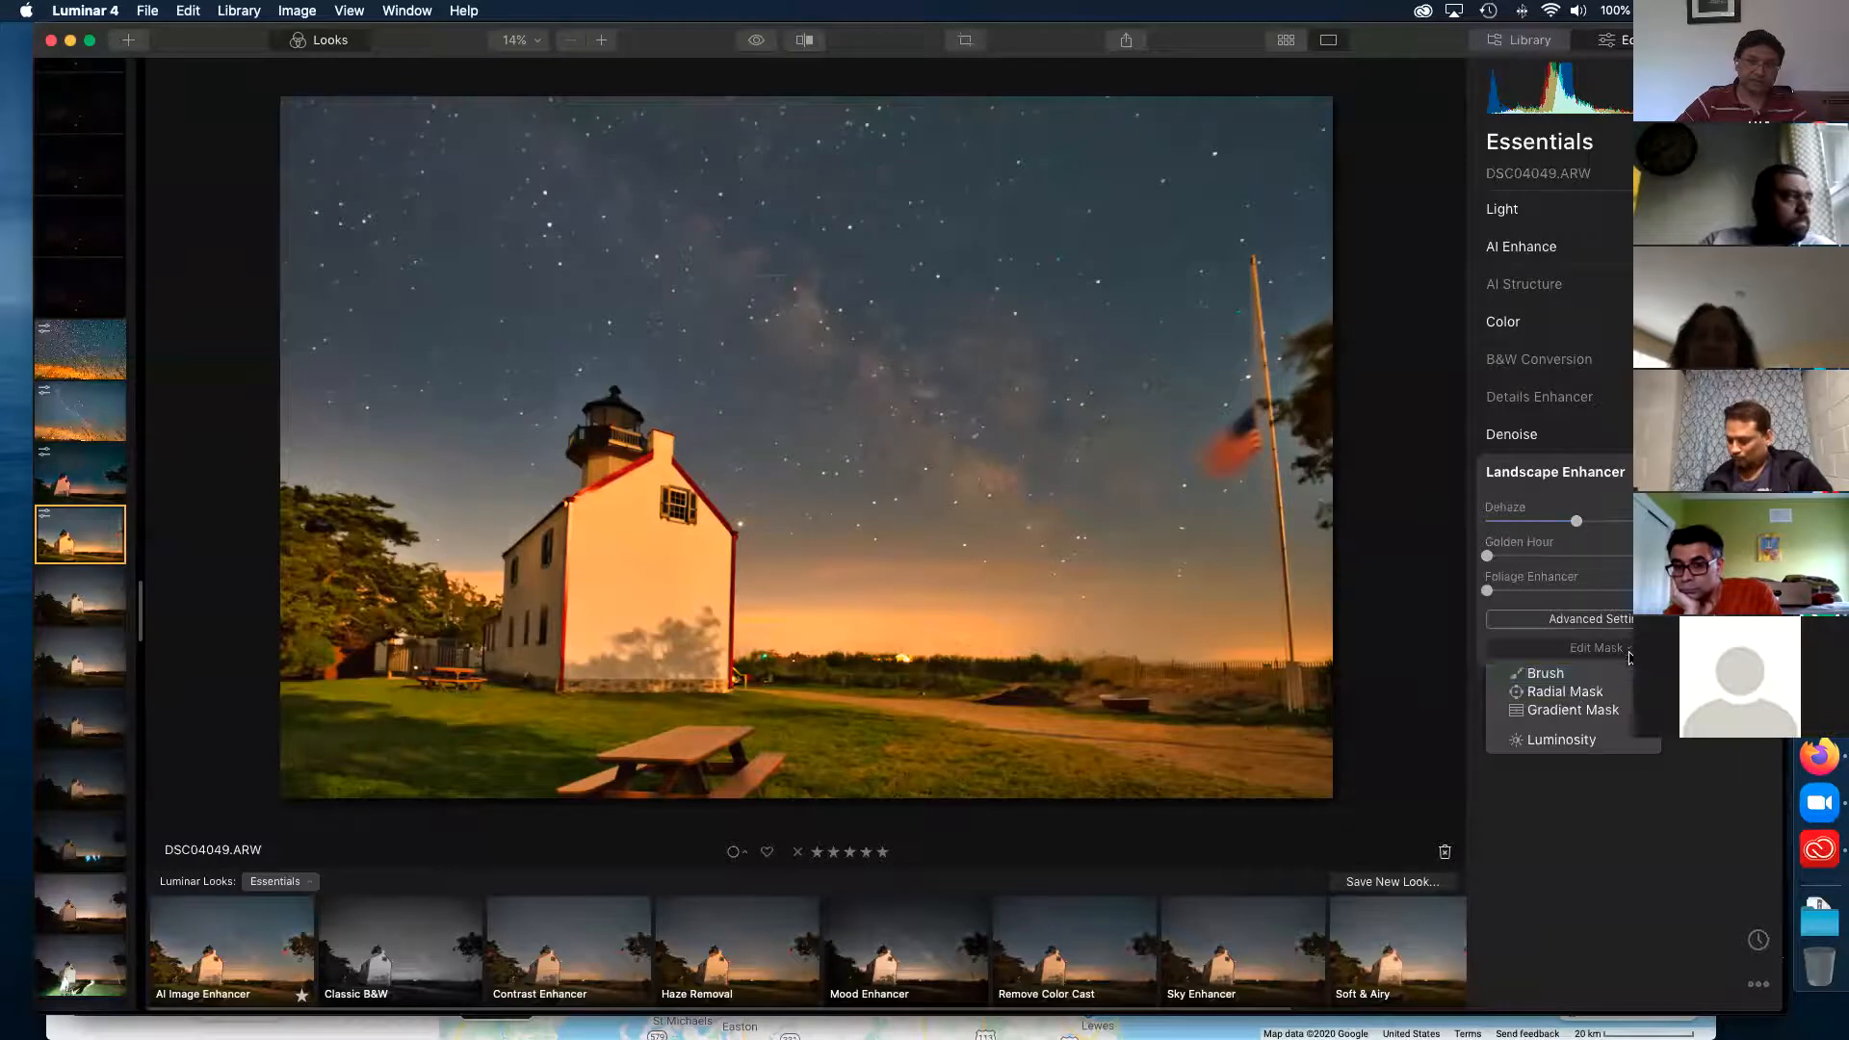
click(1548, 673)
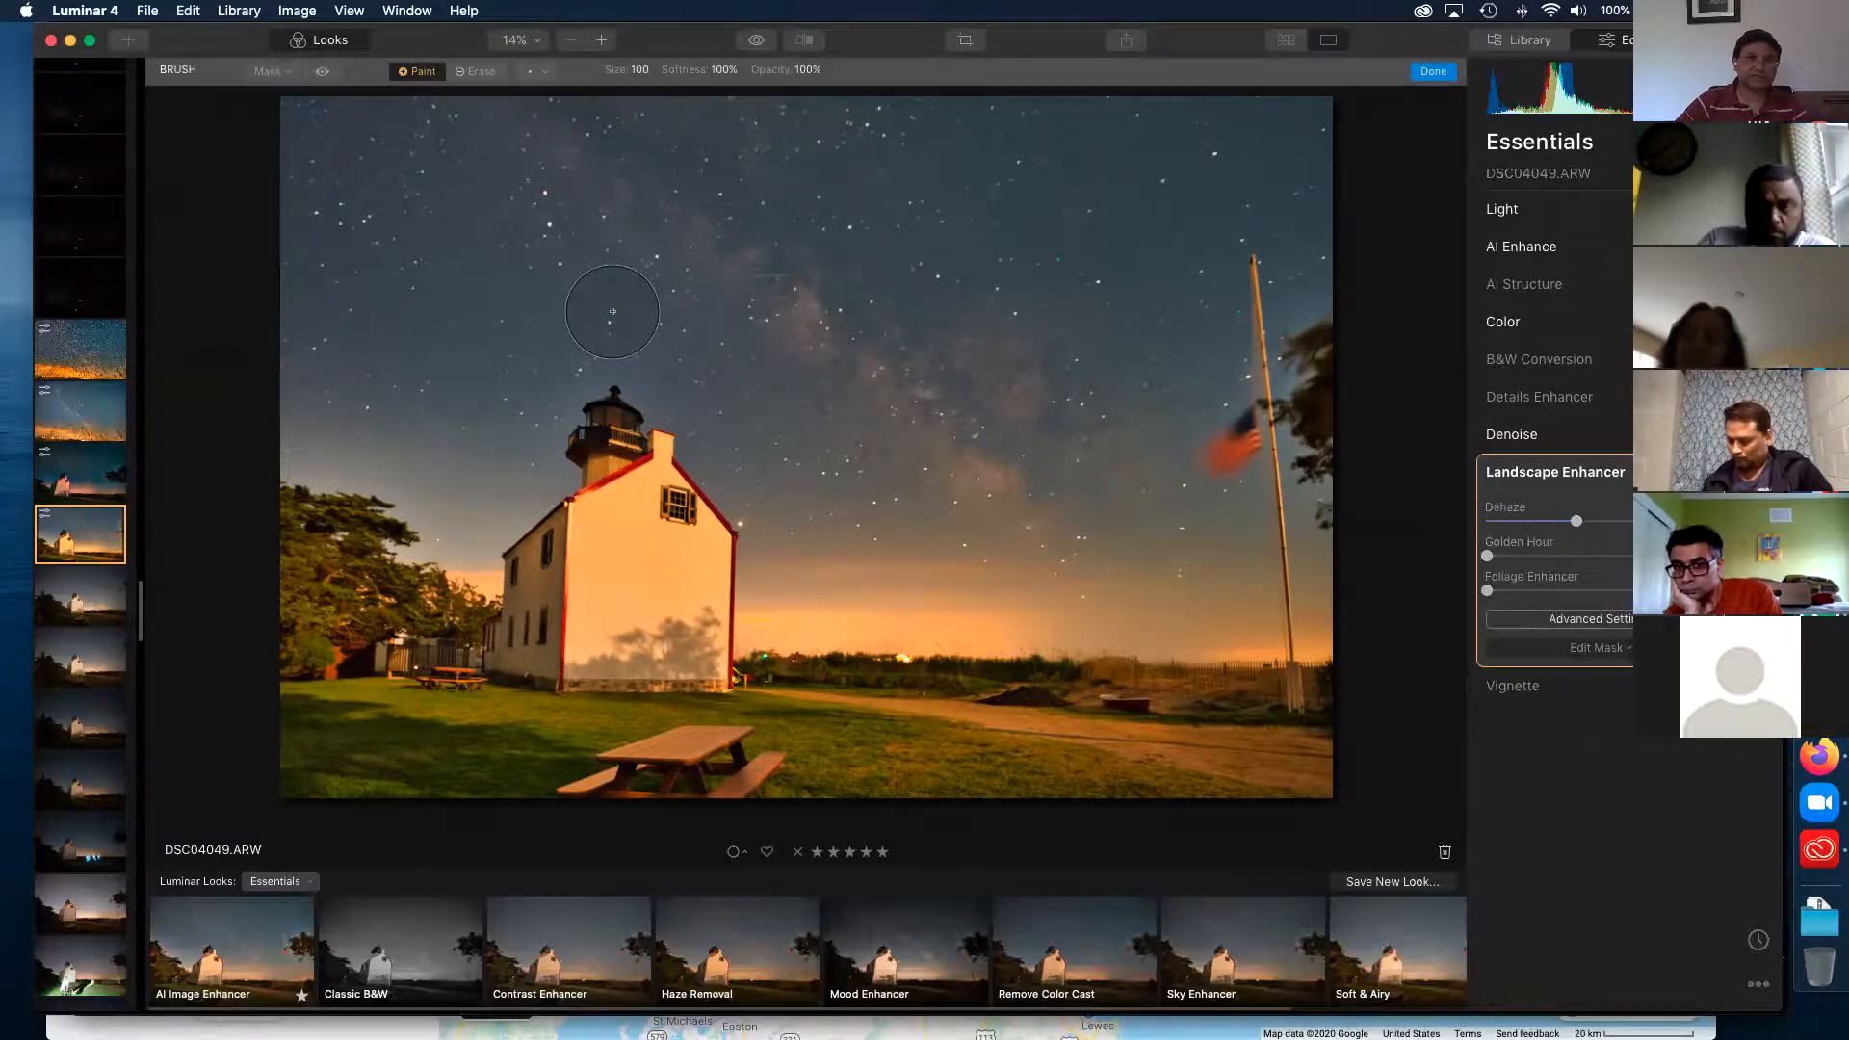
click(476, 73)
mouse_move(632, 507)
mouse_down()
mouse_move(668, 555)
mouse_move(659, 654)
mouse_move(558, 535)
mouse_move(453, 559)
mouse_up()
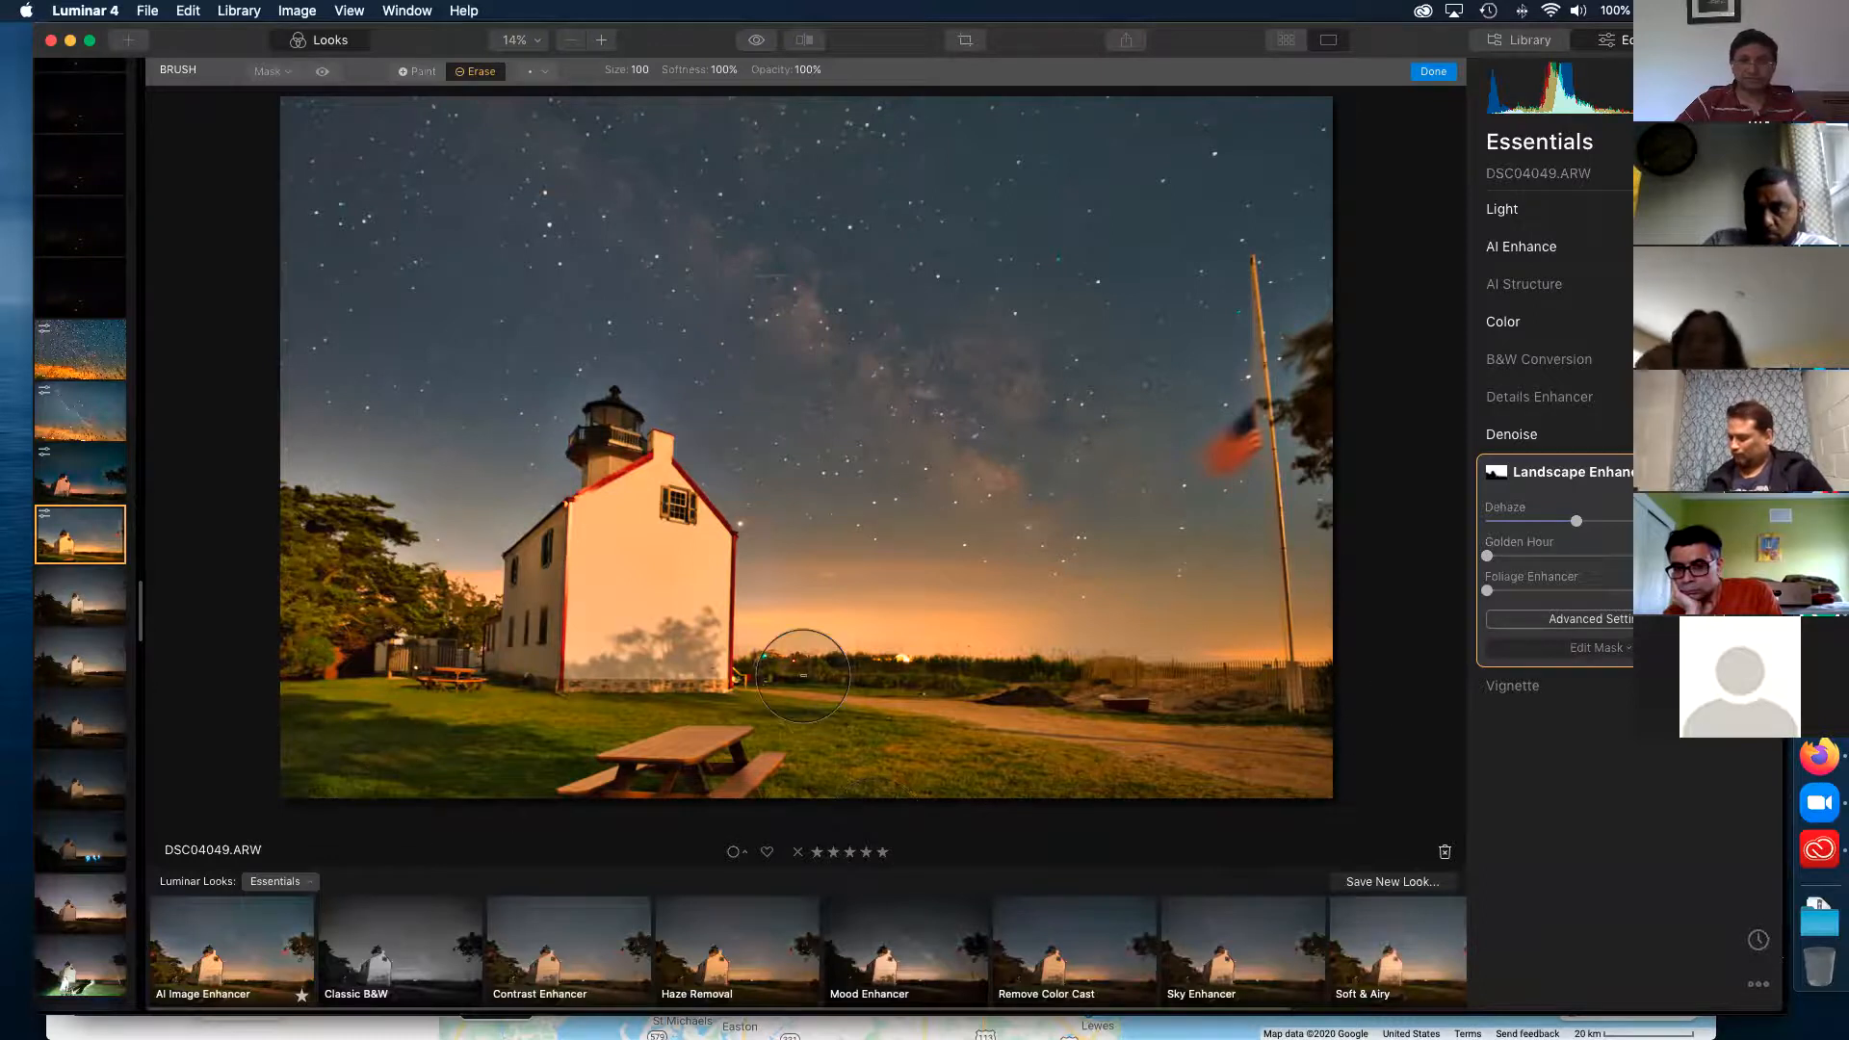
click(1436, 73)
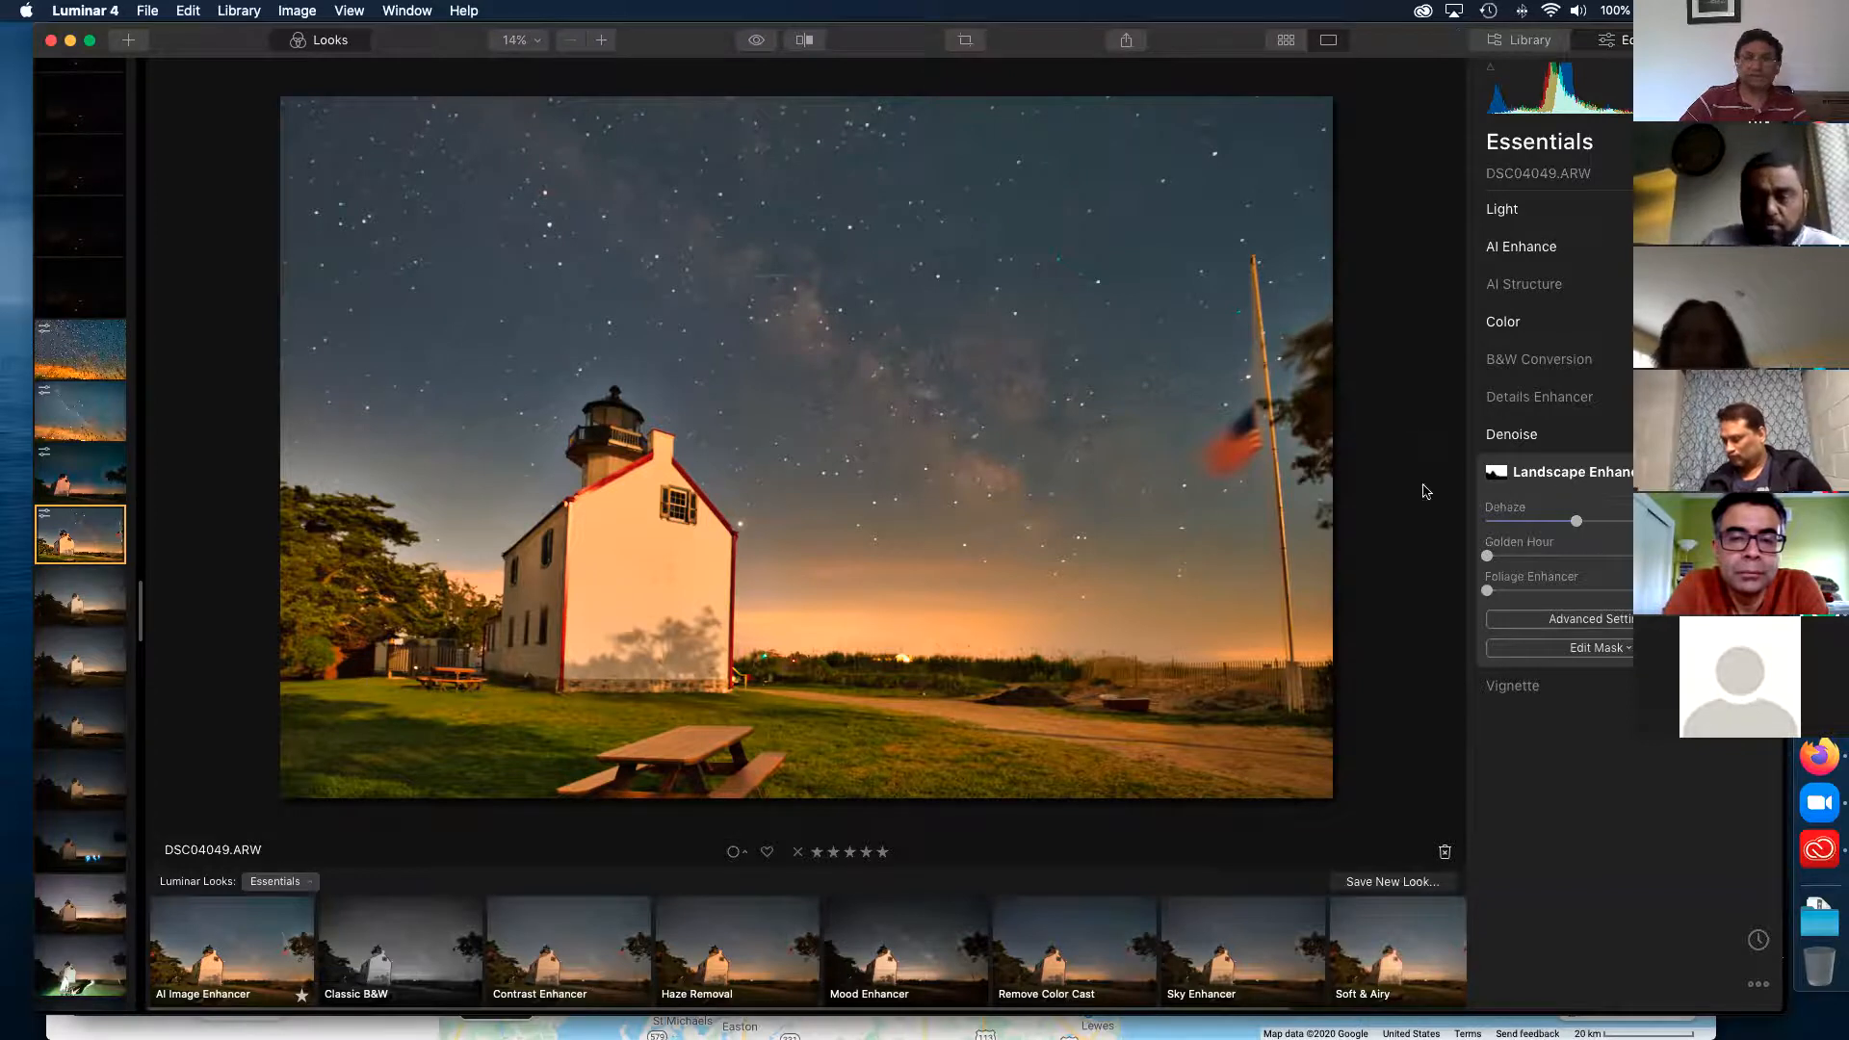
- Examine the Landscape Enhancer brush mask's menu options and its size, softness and opacity settings
click(1601, 648)
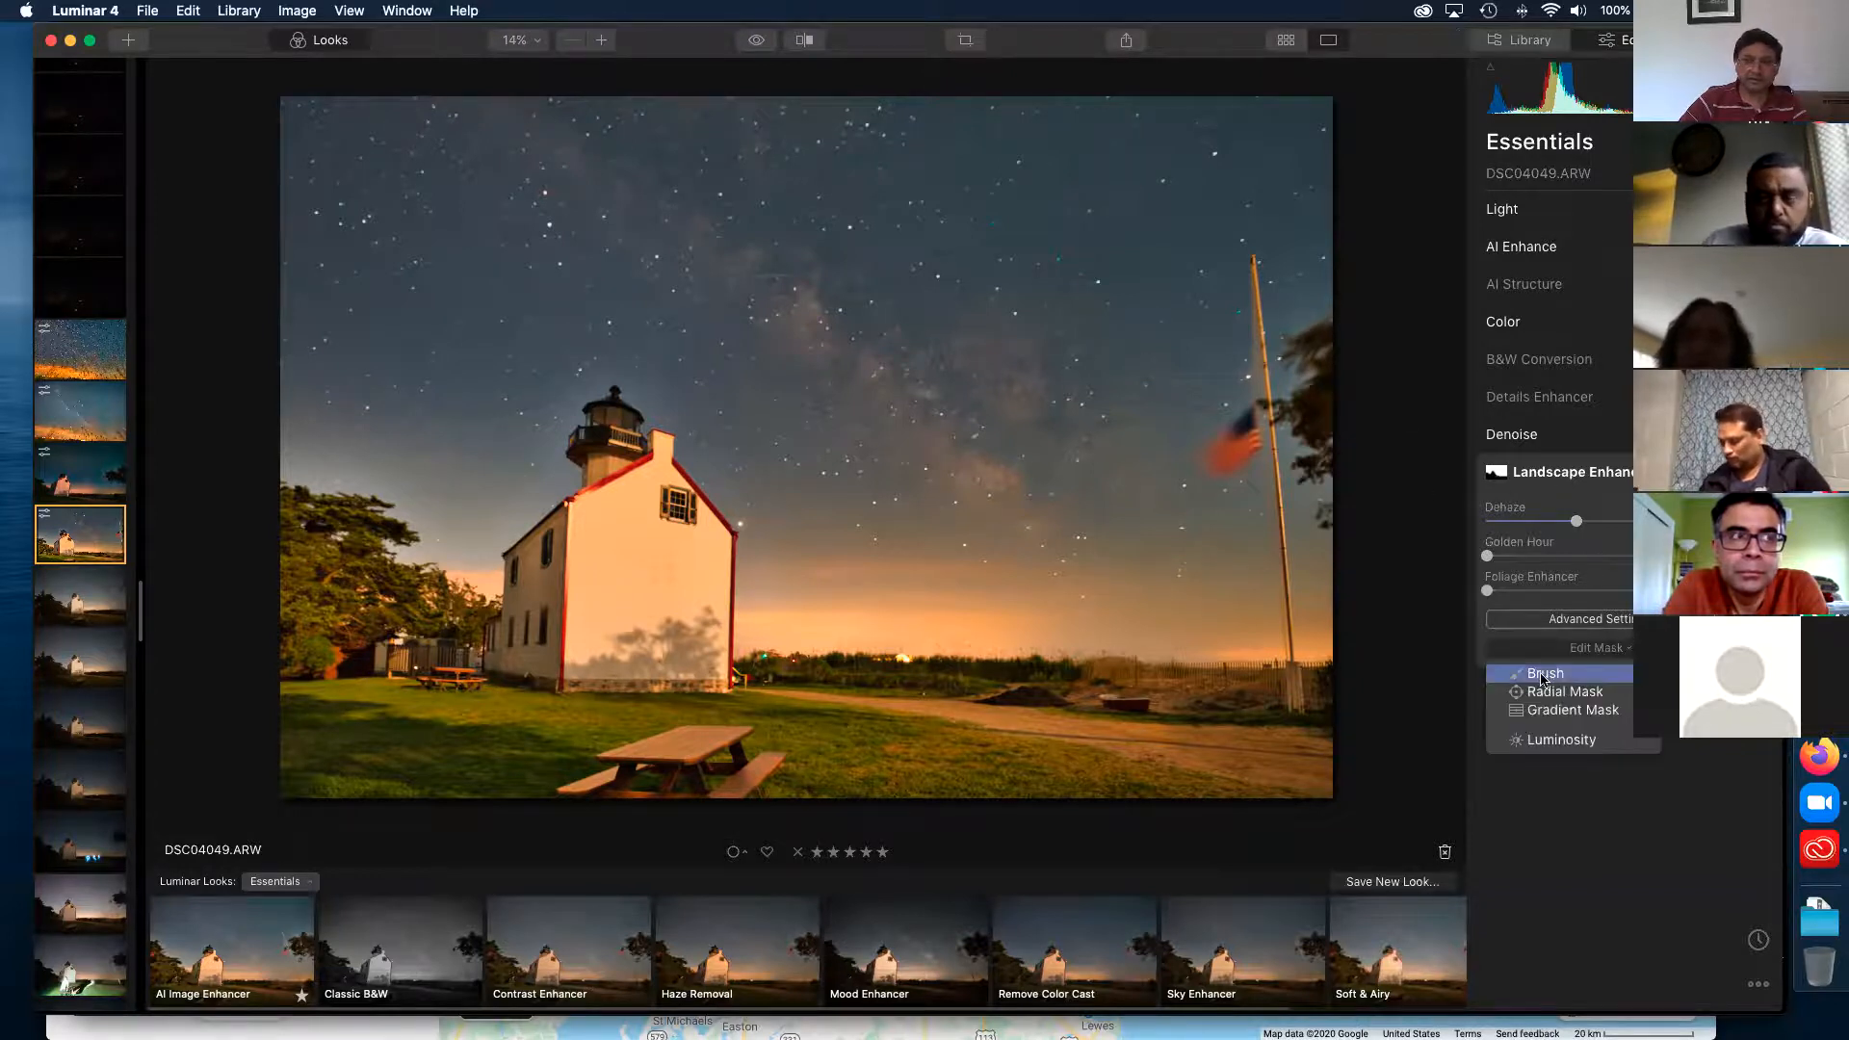
click(1536, 598)
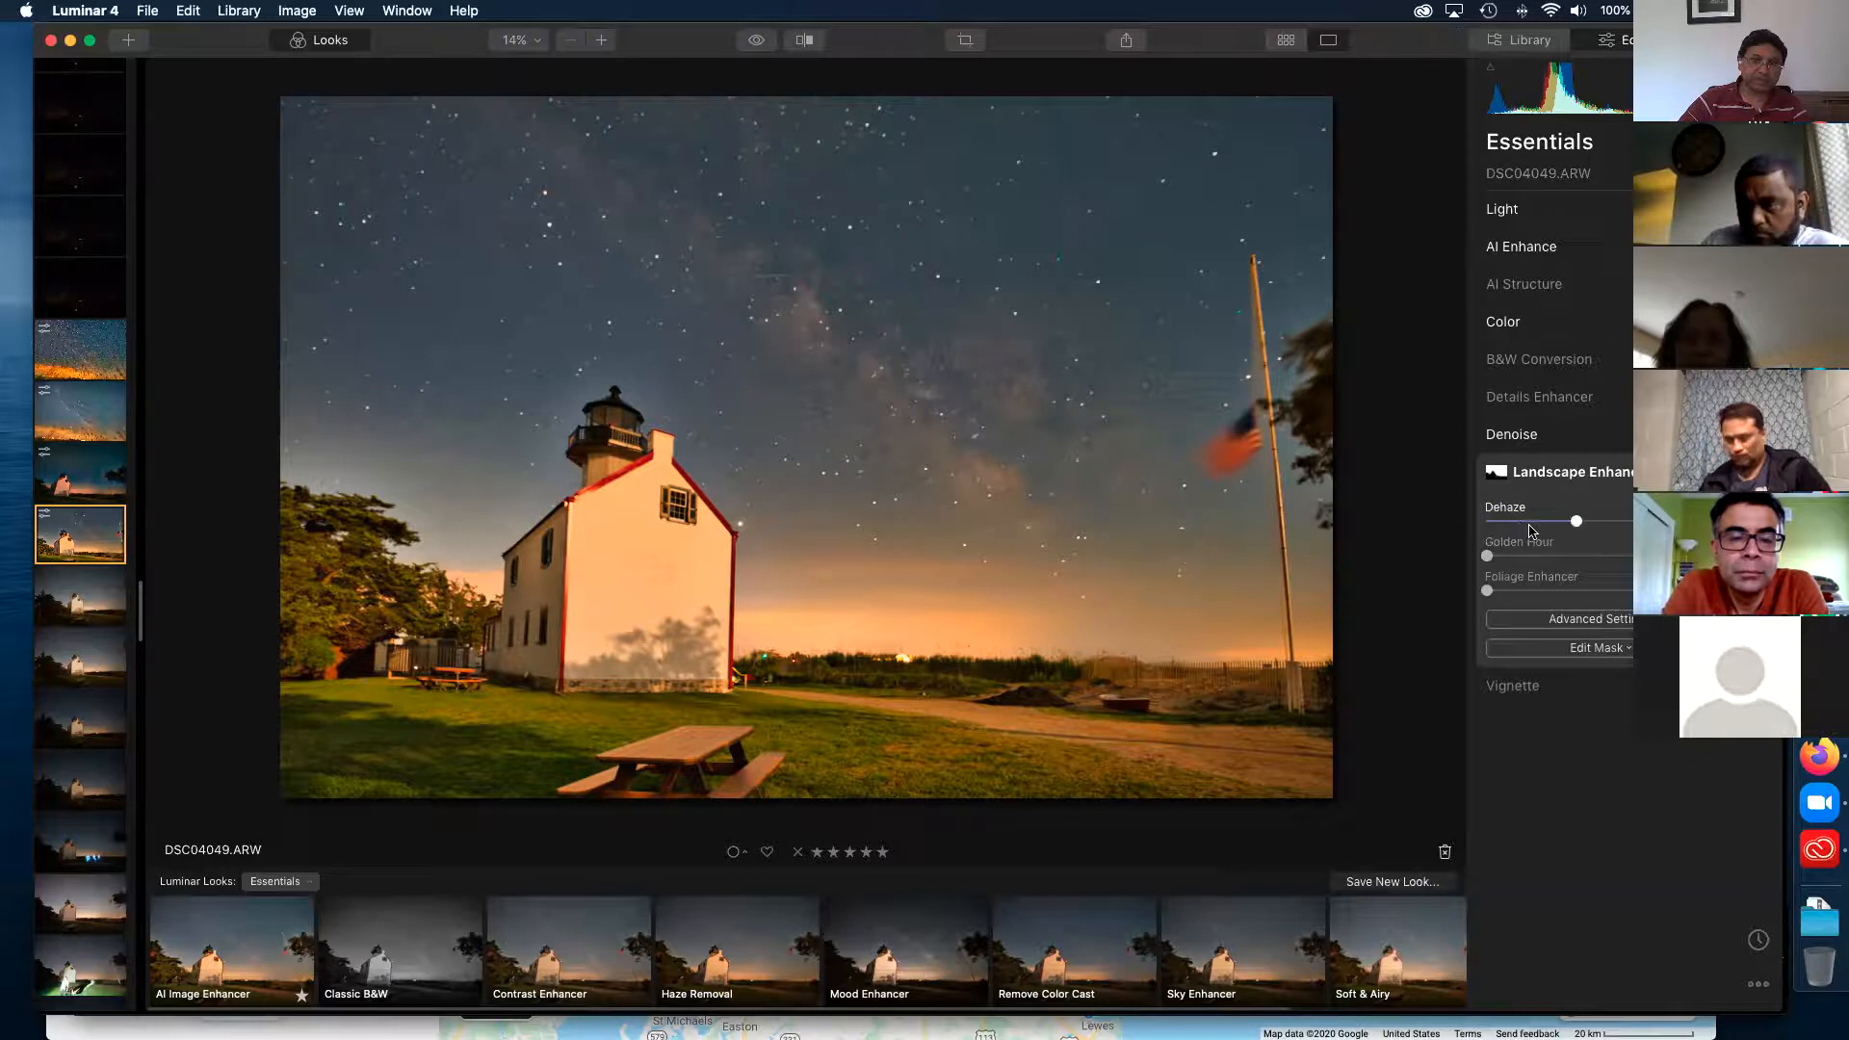
click(1628, 653)
click(1547, 675)
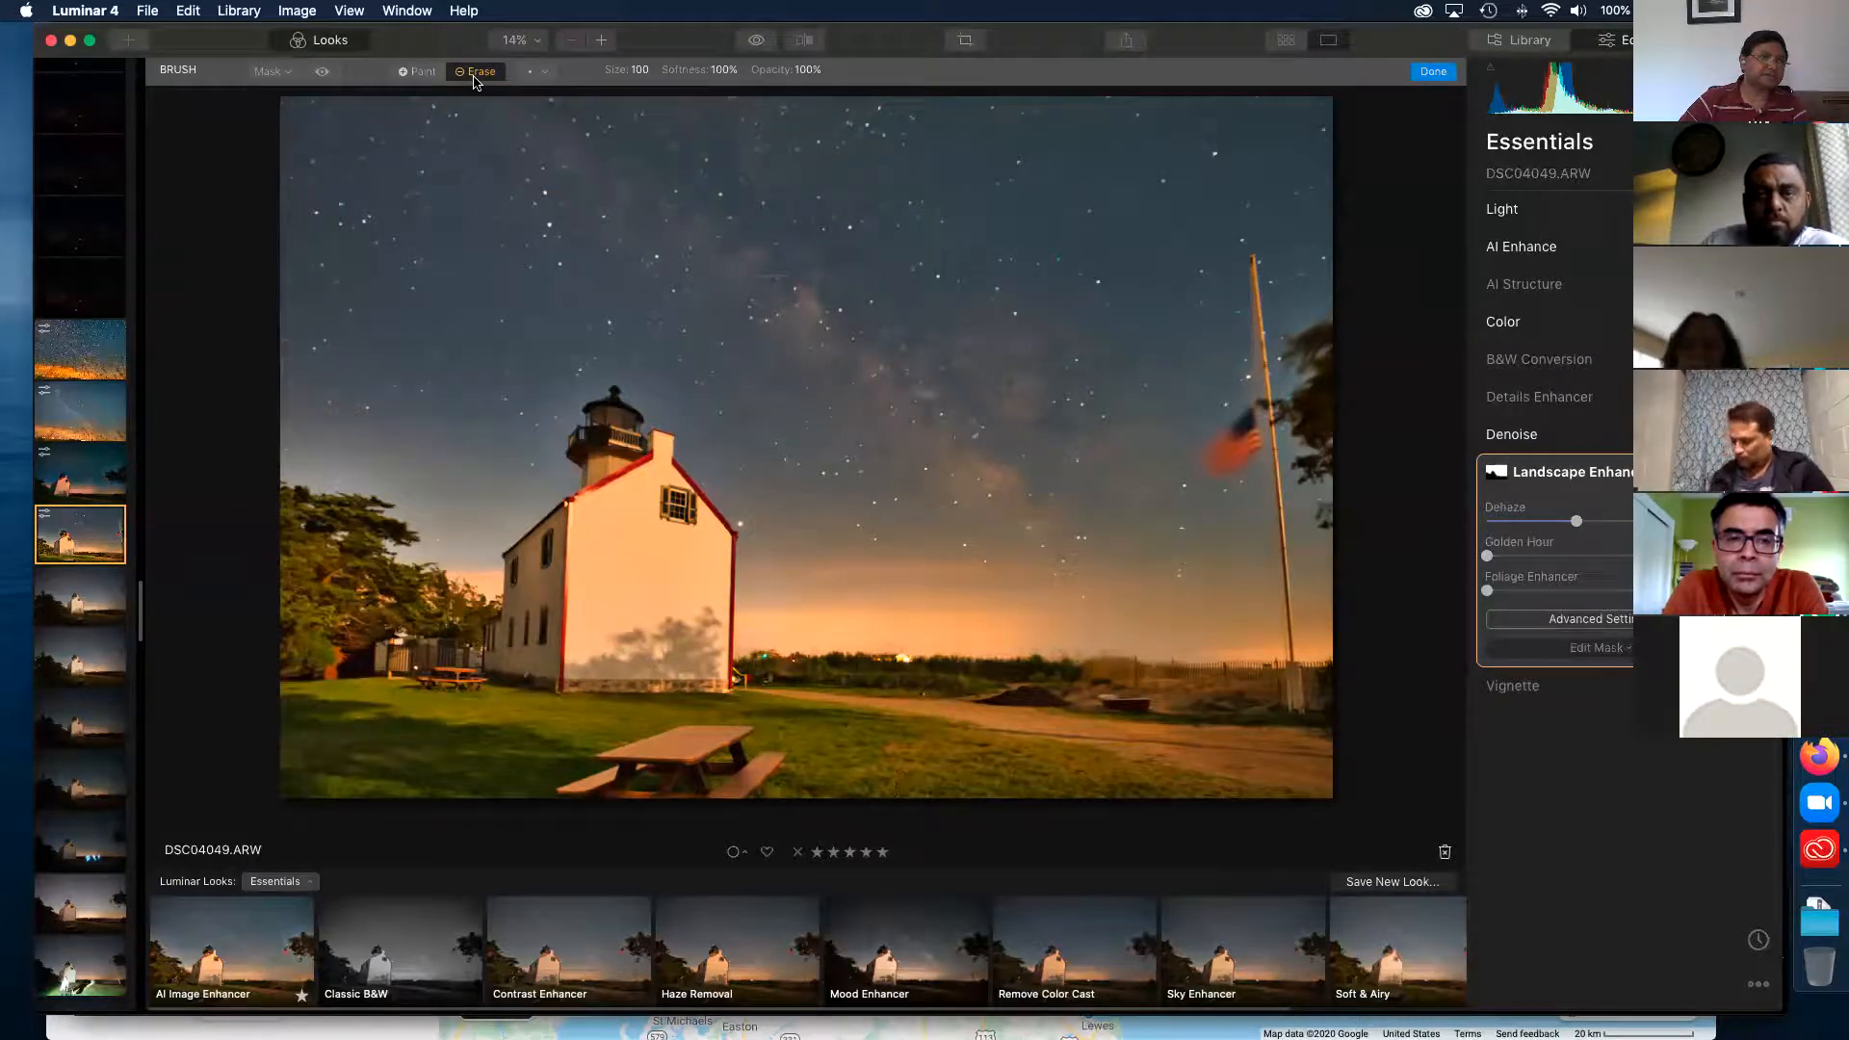
click(286, 76)
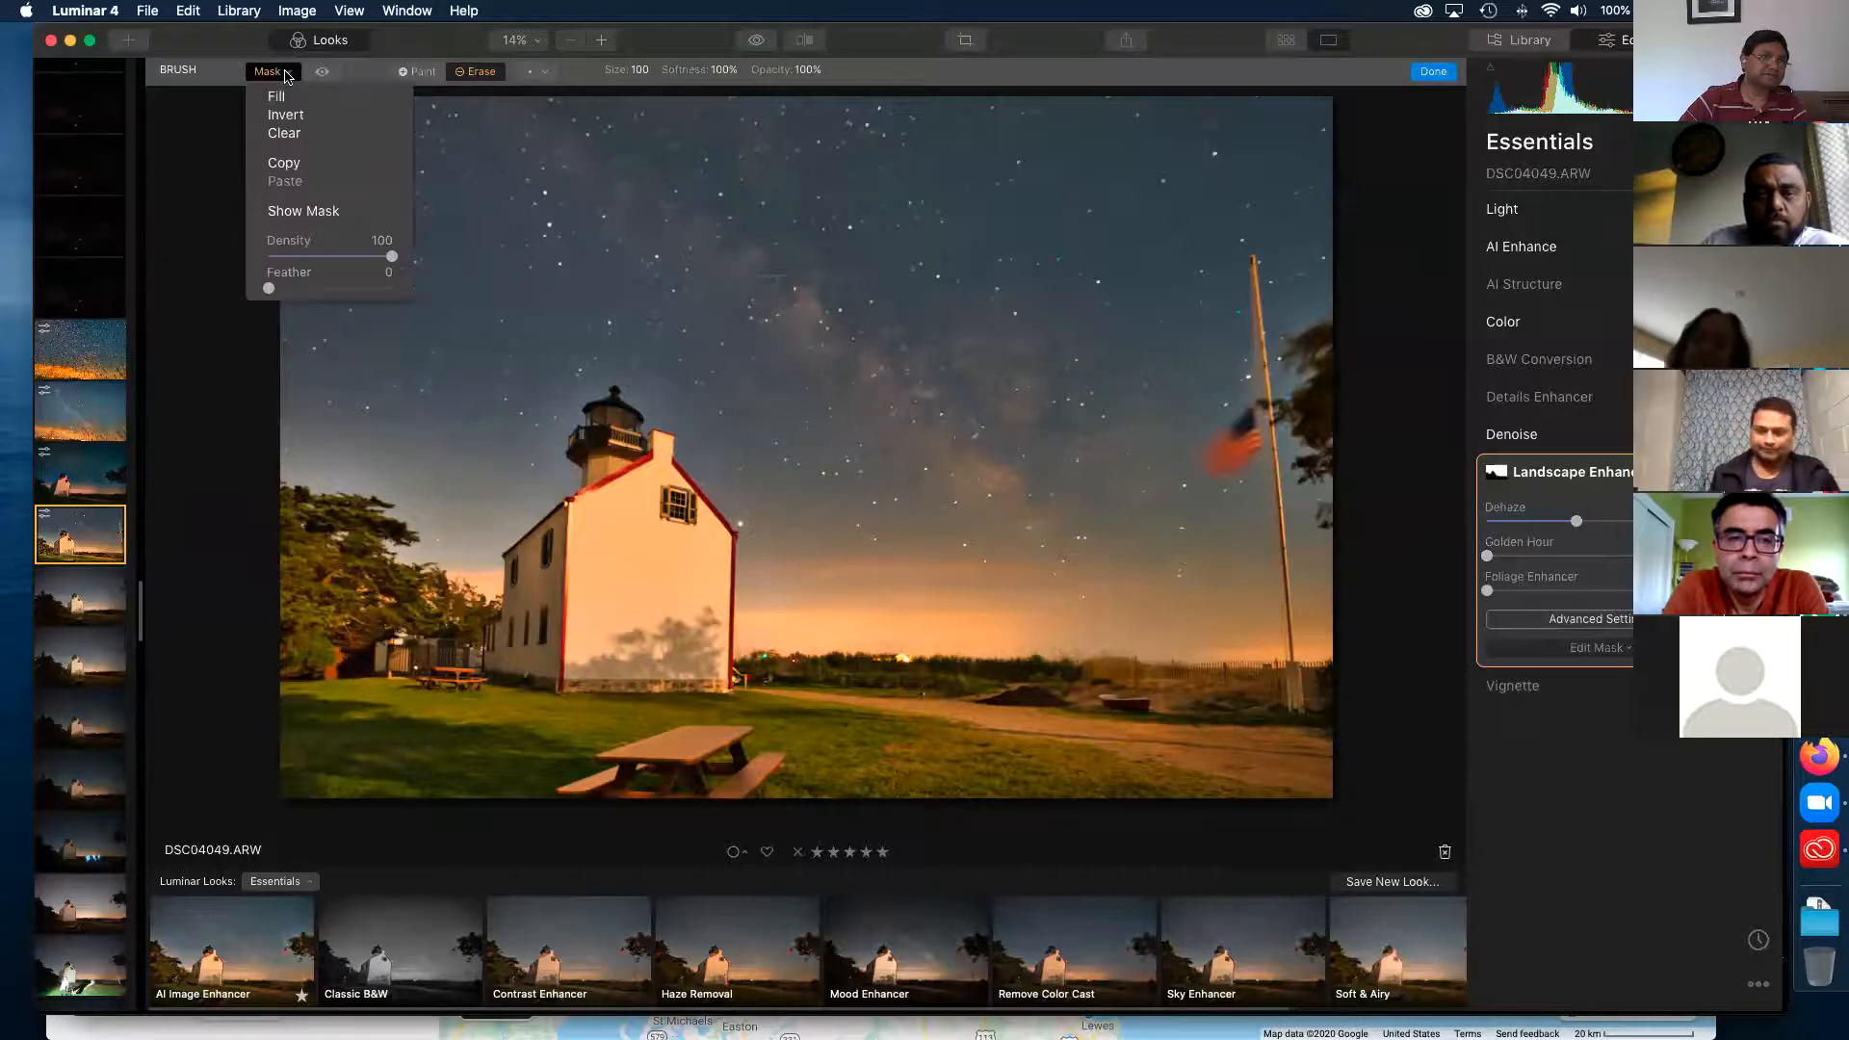
click(286, 76)
click(535, 72)
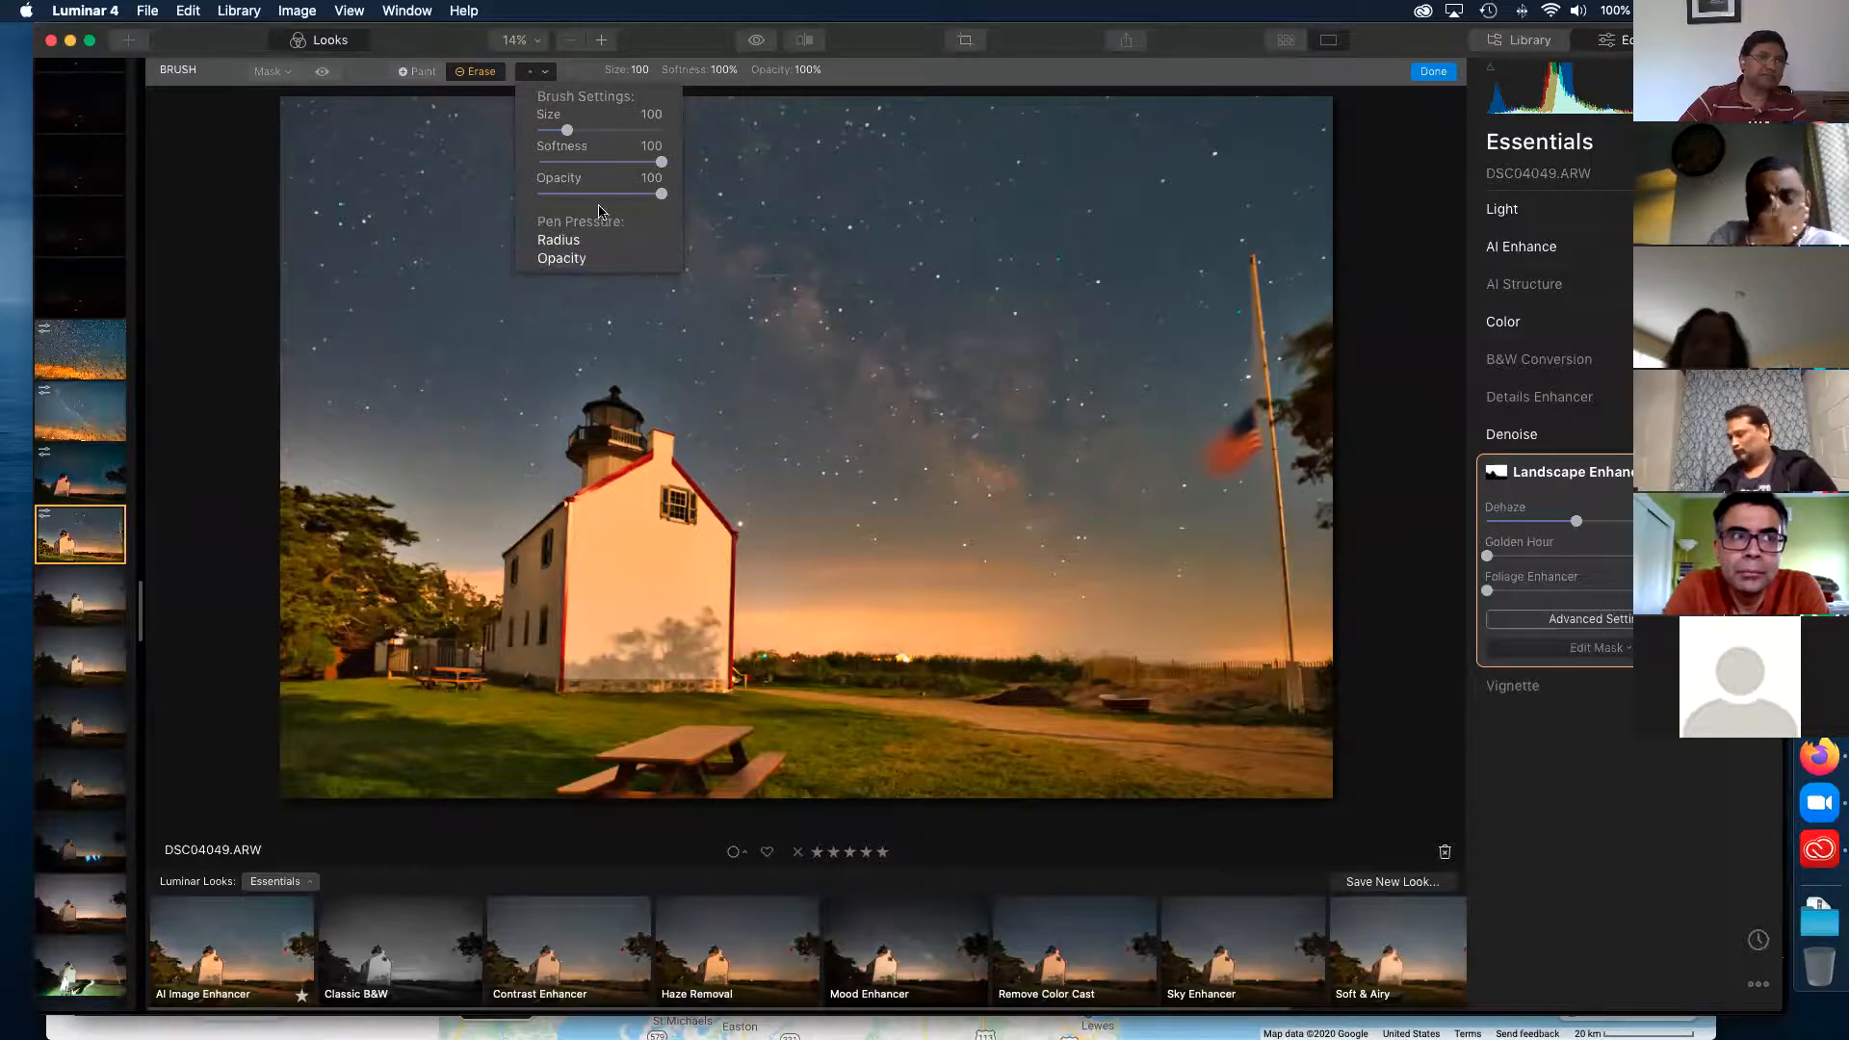
click(908, 79)
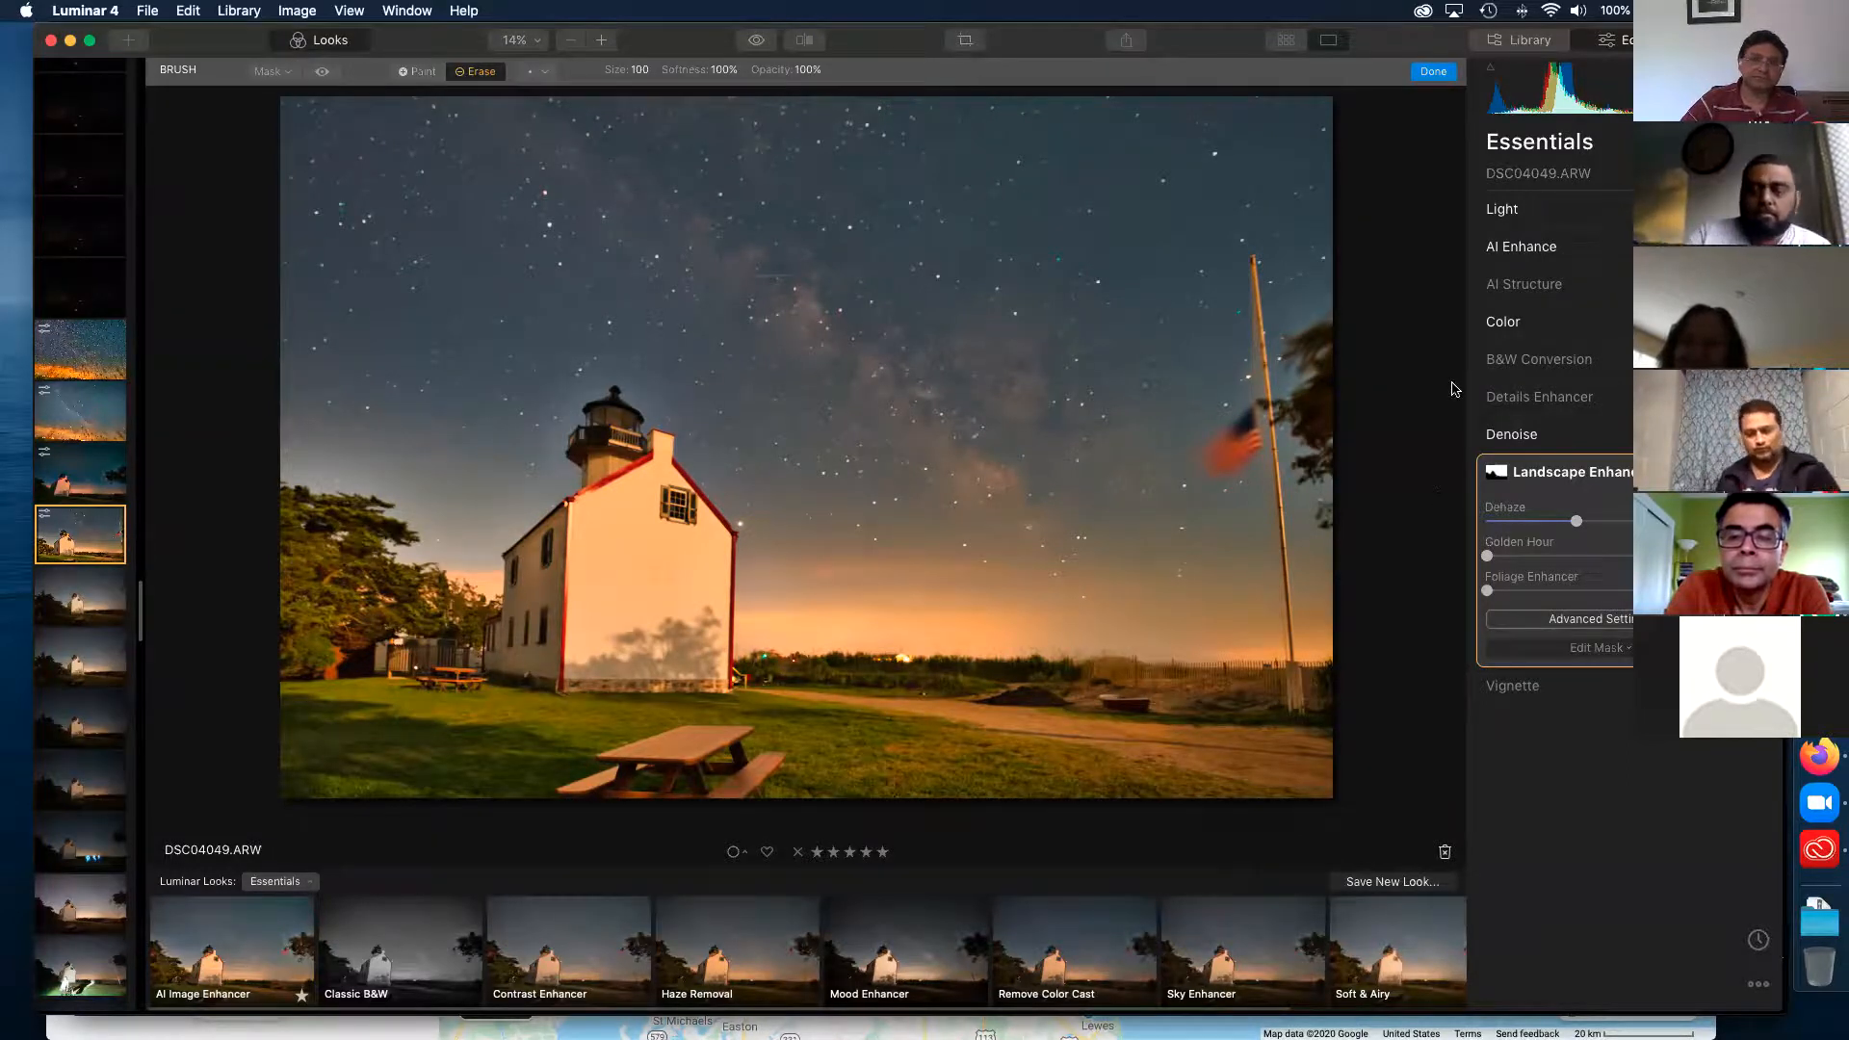
click(1433, 71)
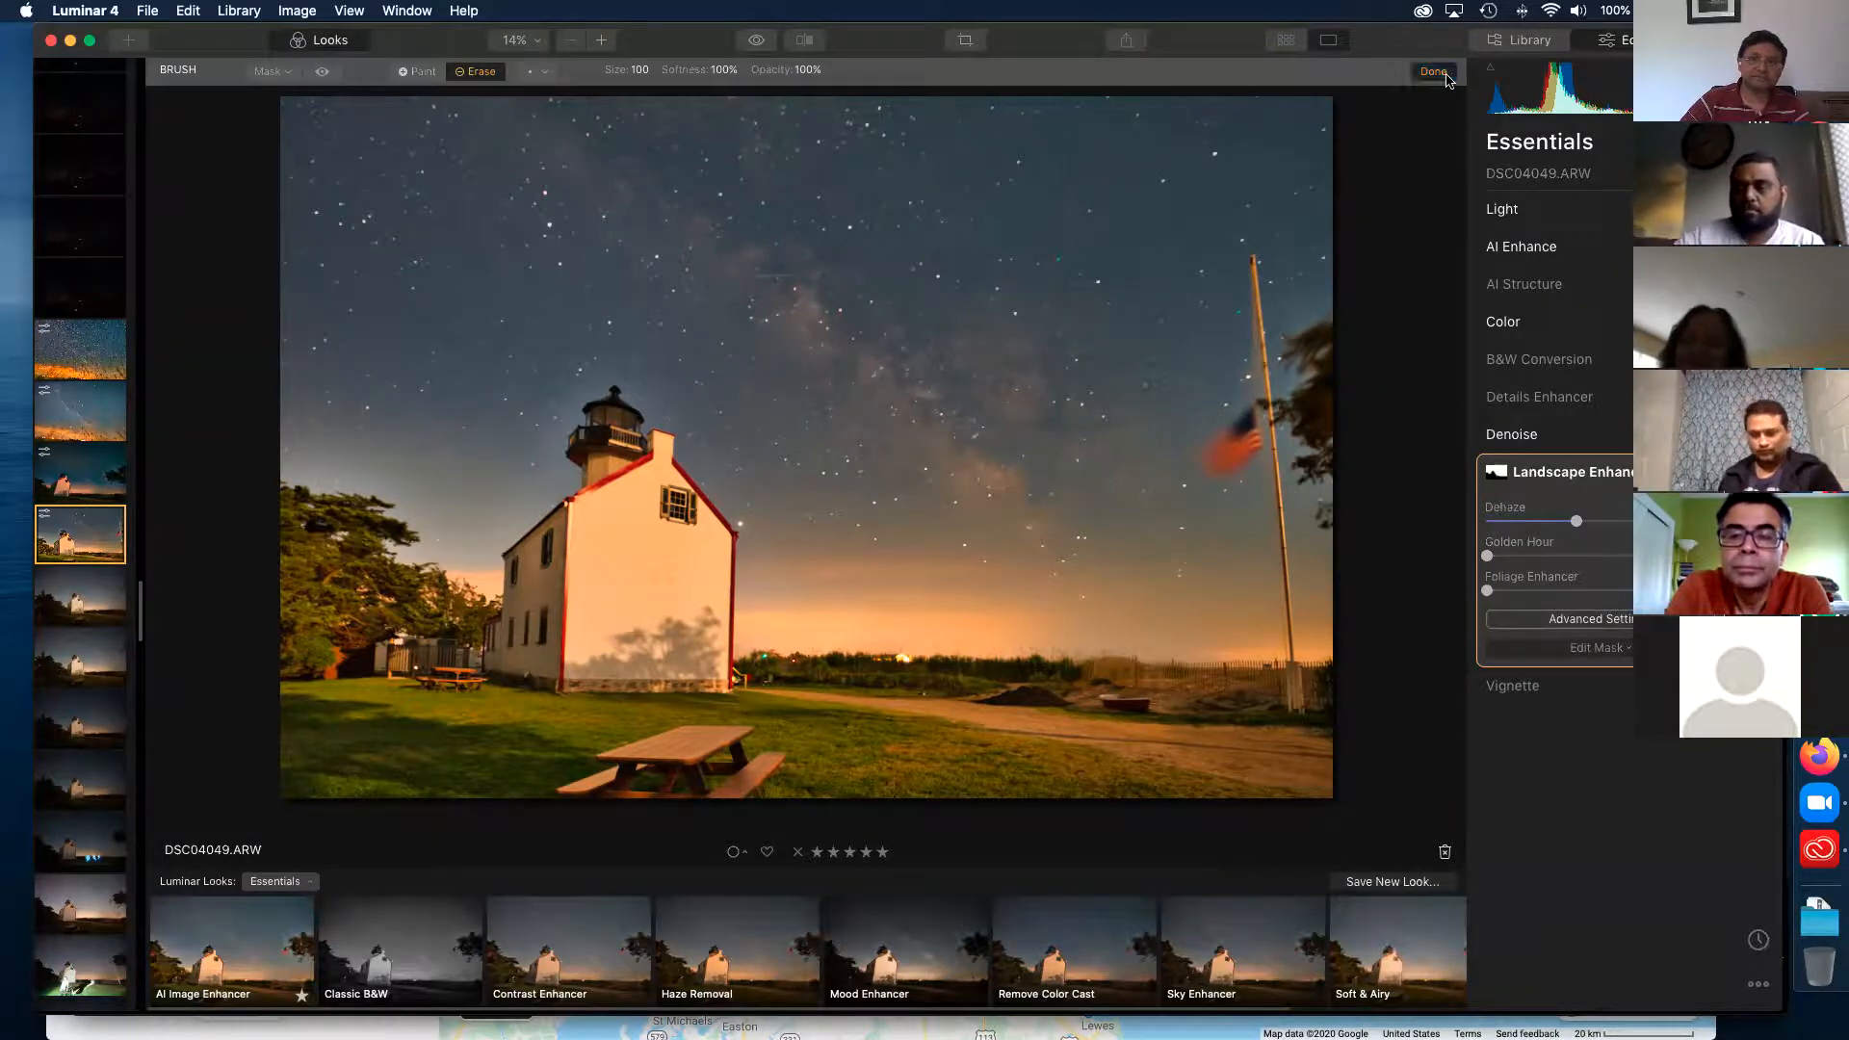
- Open the DPC_Submission folder from the library and show its photos as a gallery grid
click(1522, 39)
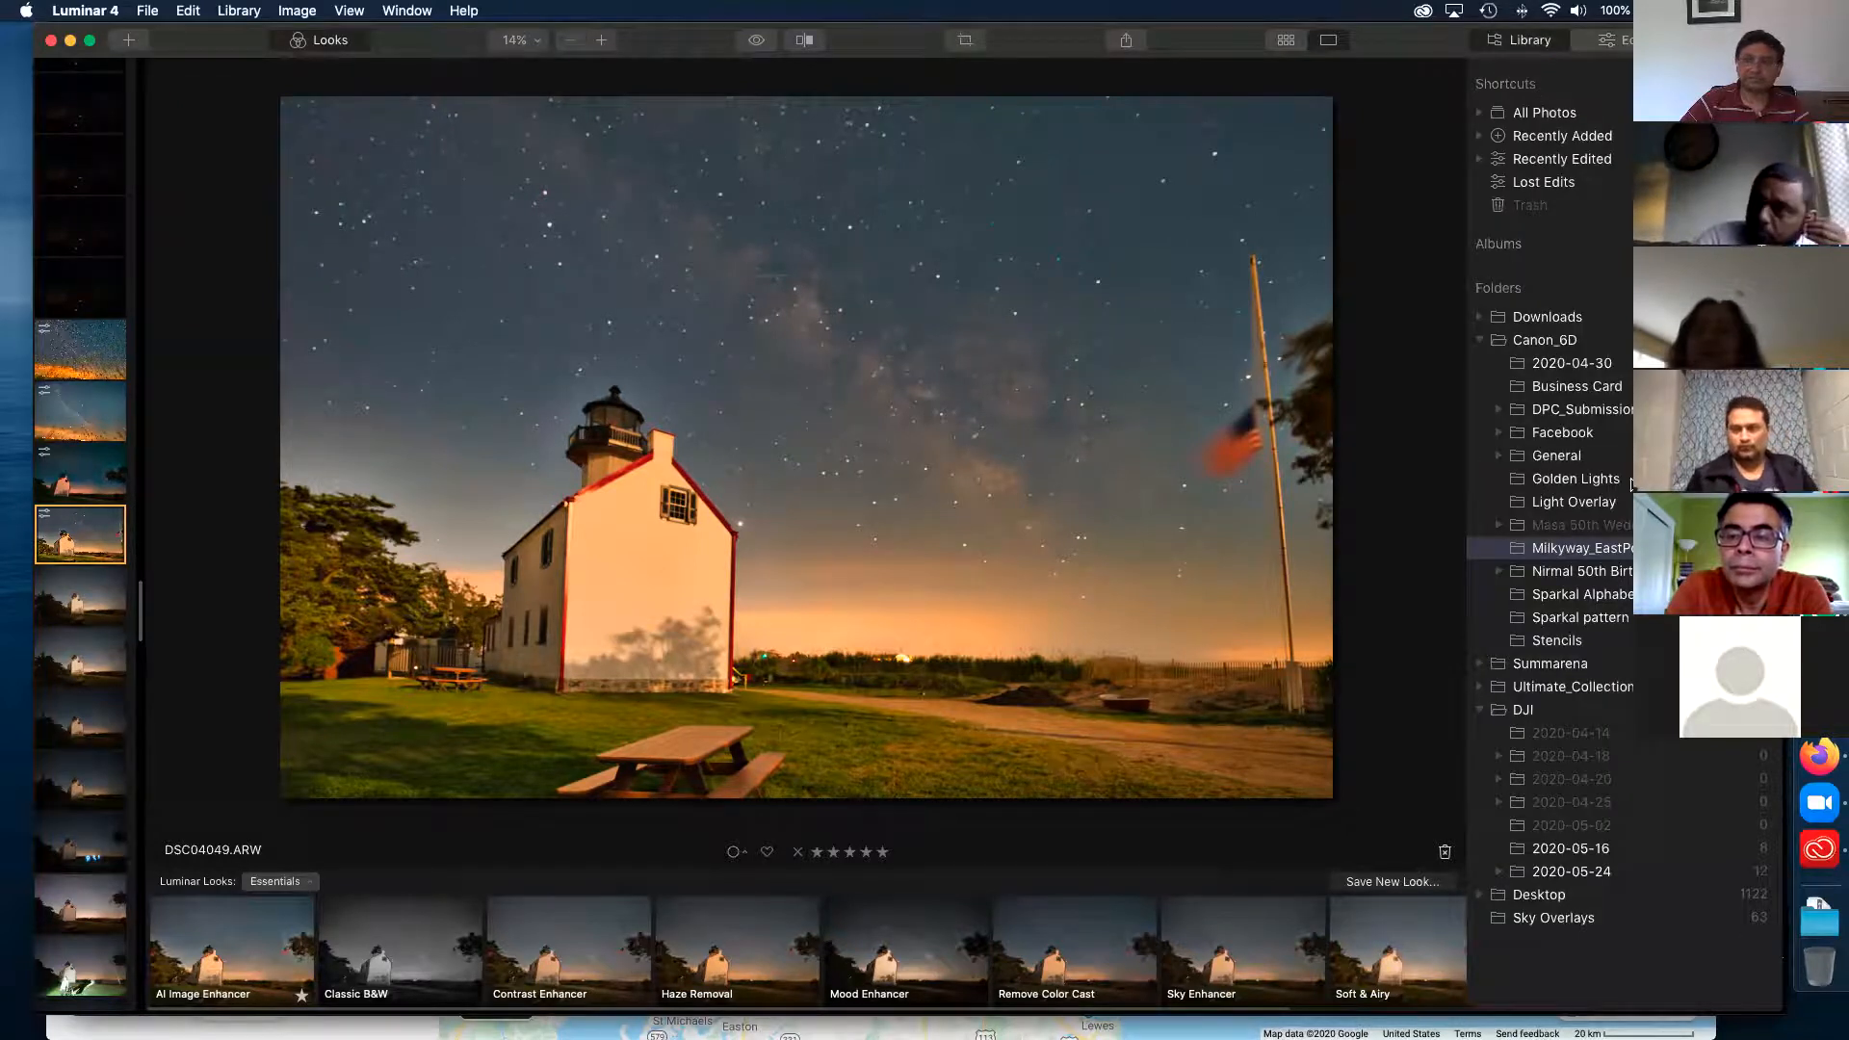
click(1553, 414)
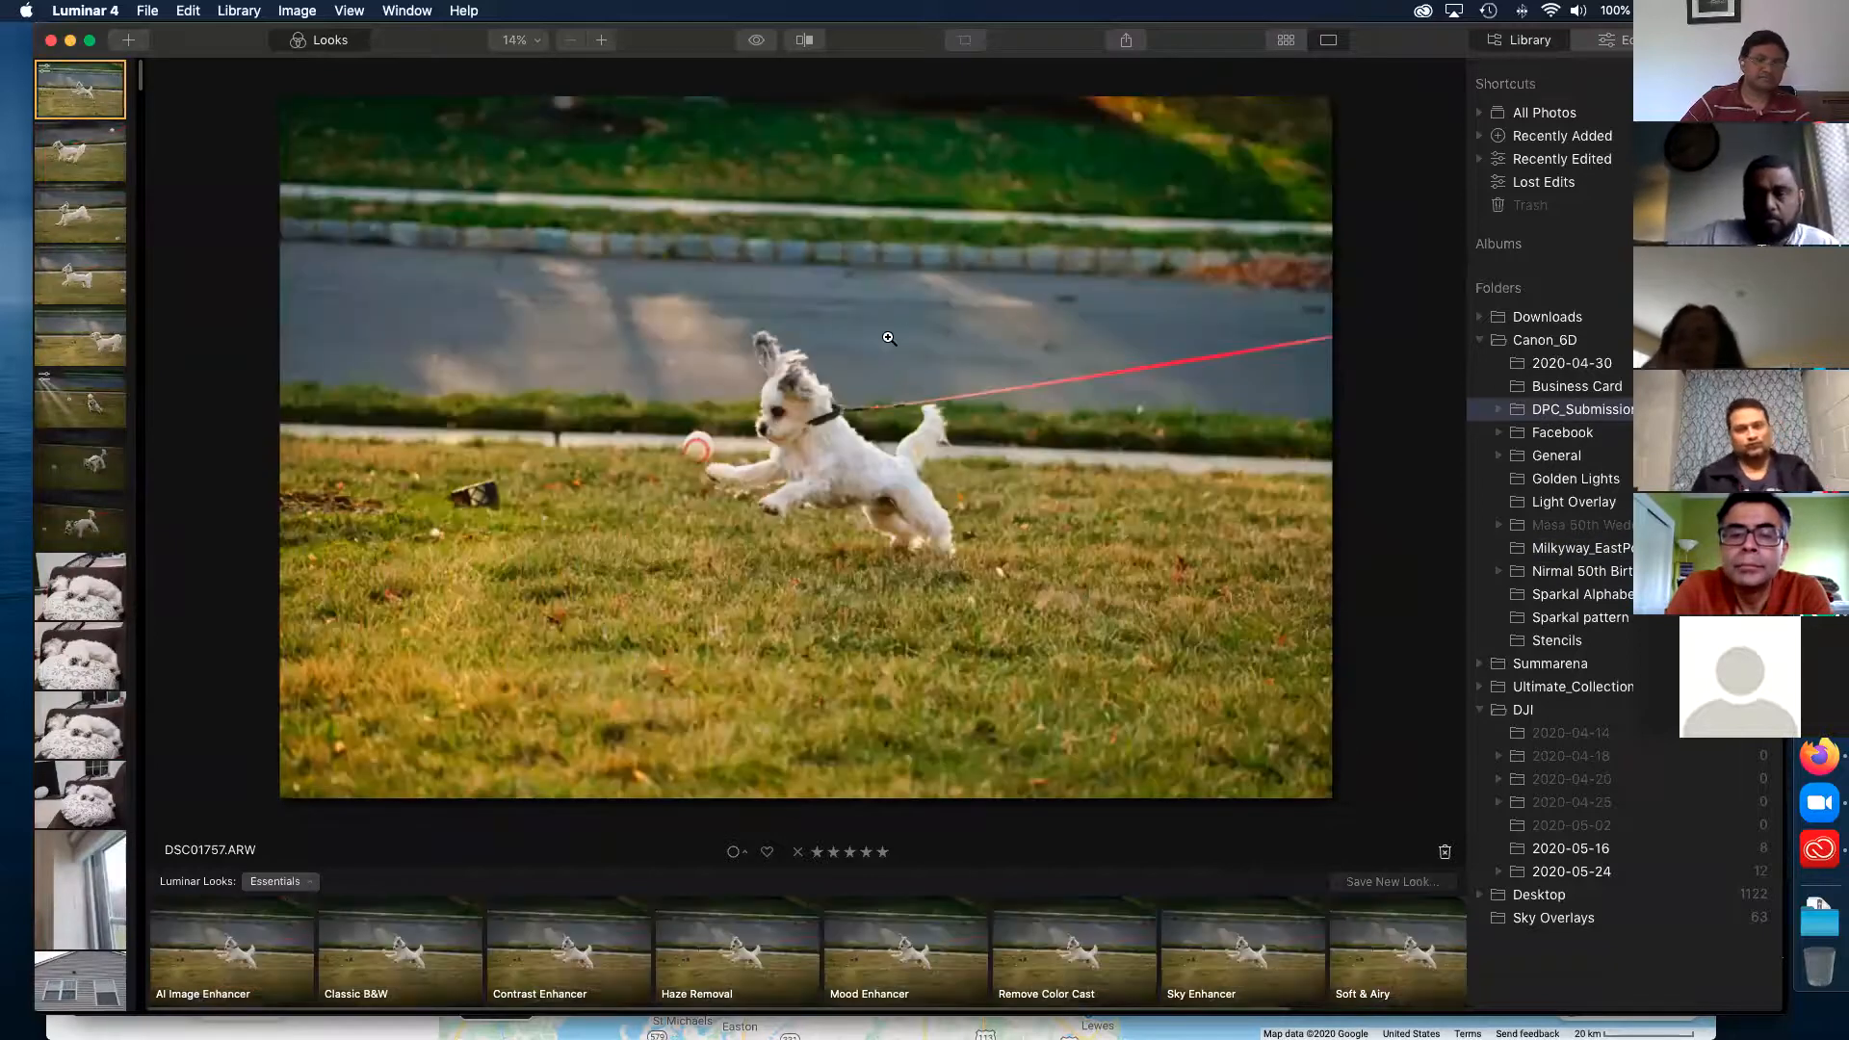
click(1284, 43)
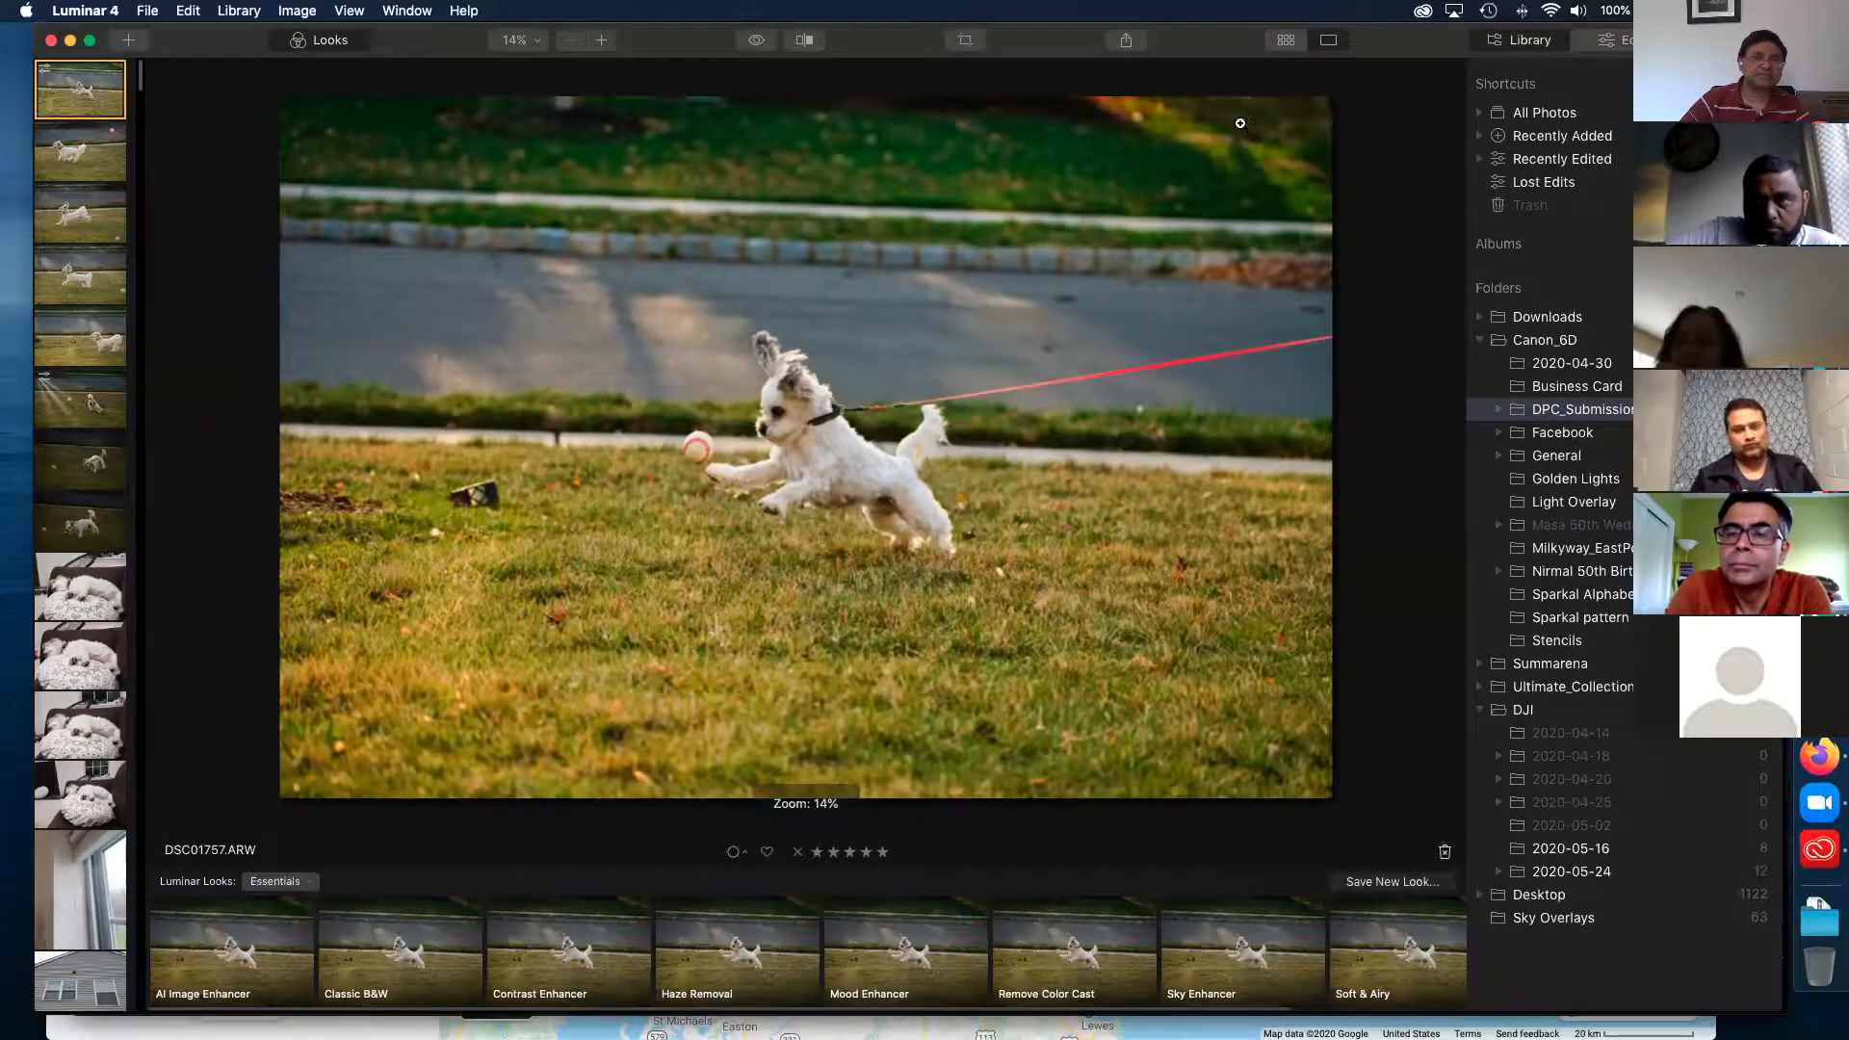
- Look through the DPC_Submission gallery for example photos, from the dog shots through the light paintings to the badminton portraits
scroll(1155, 164, down, 10)
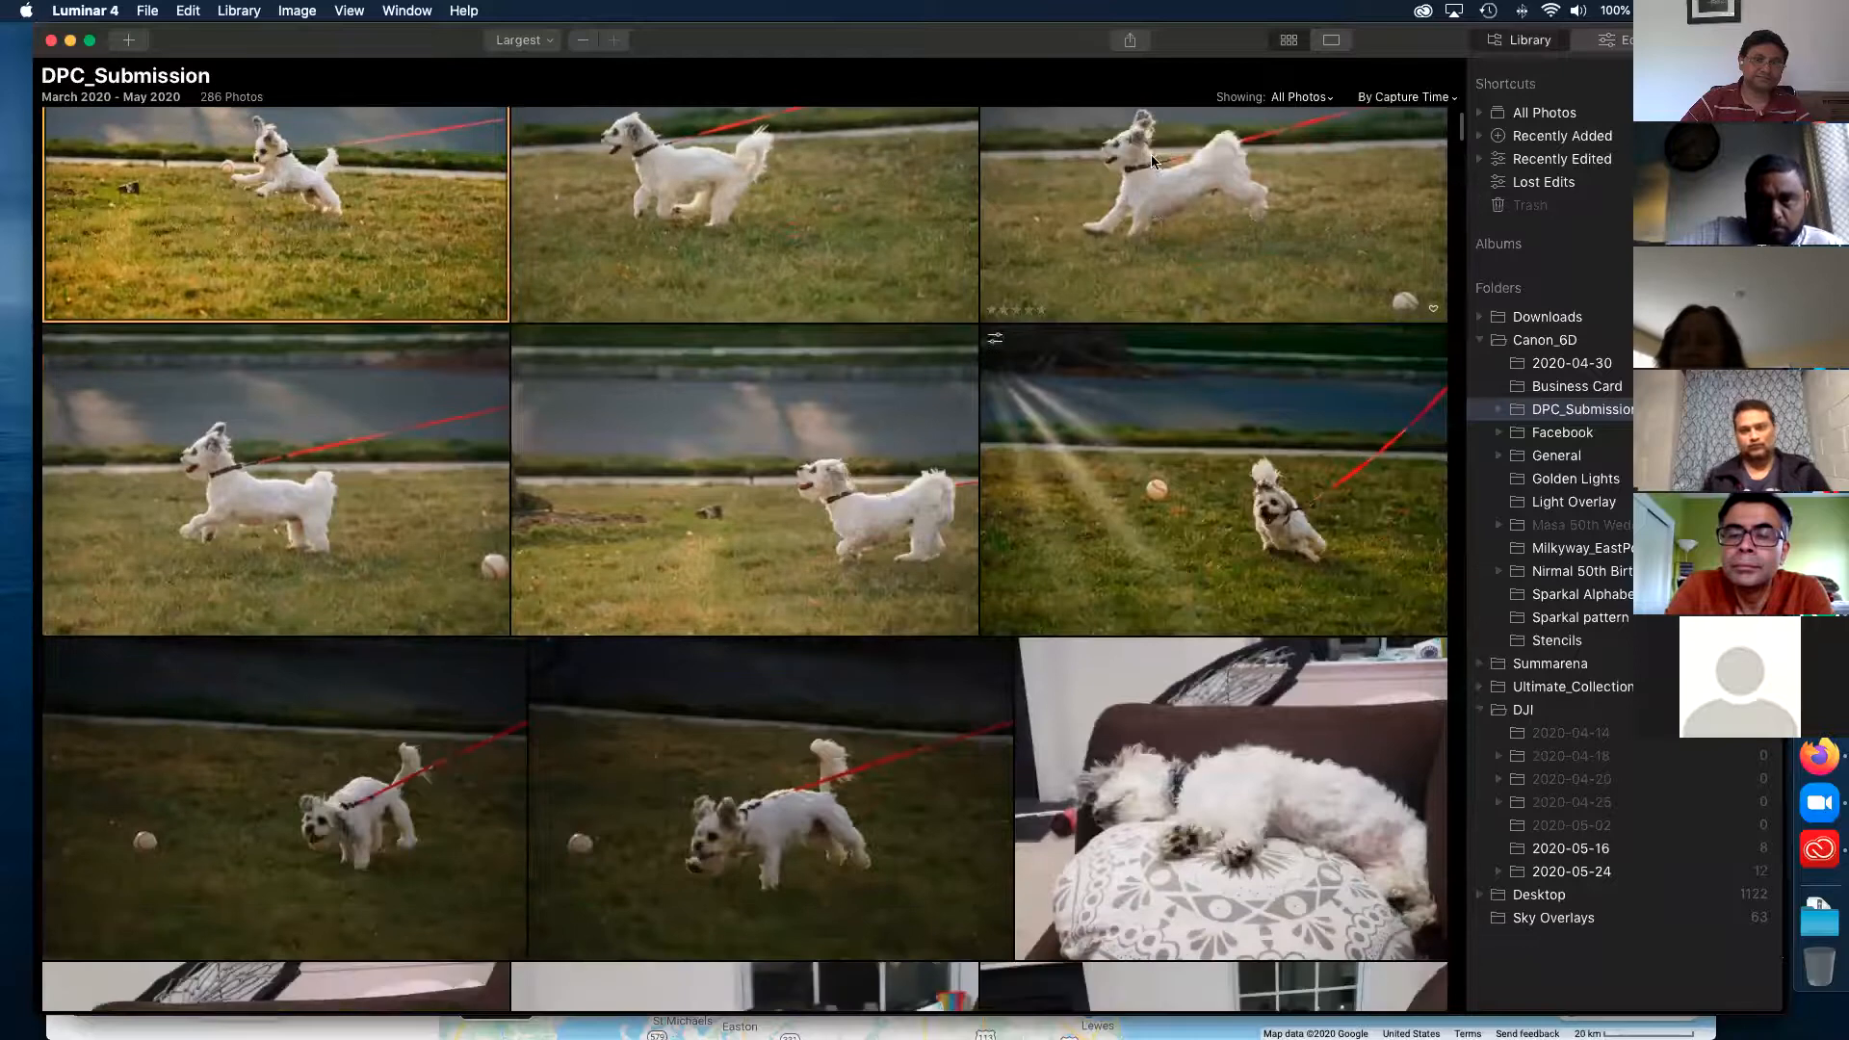
scroll(1152, 159, down, 5)
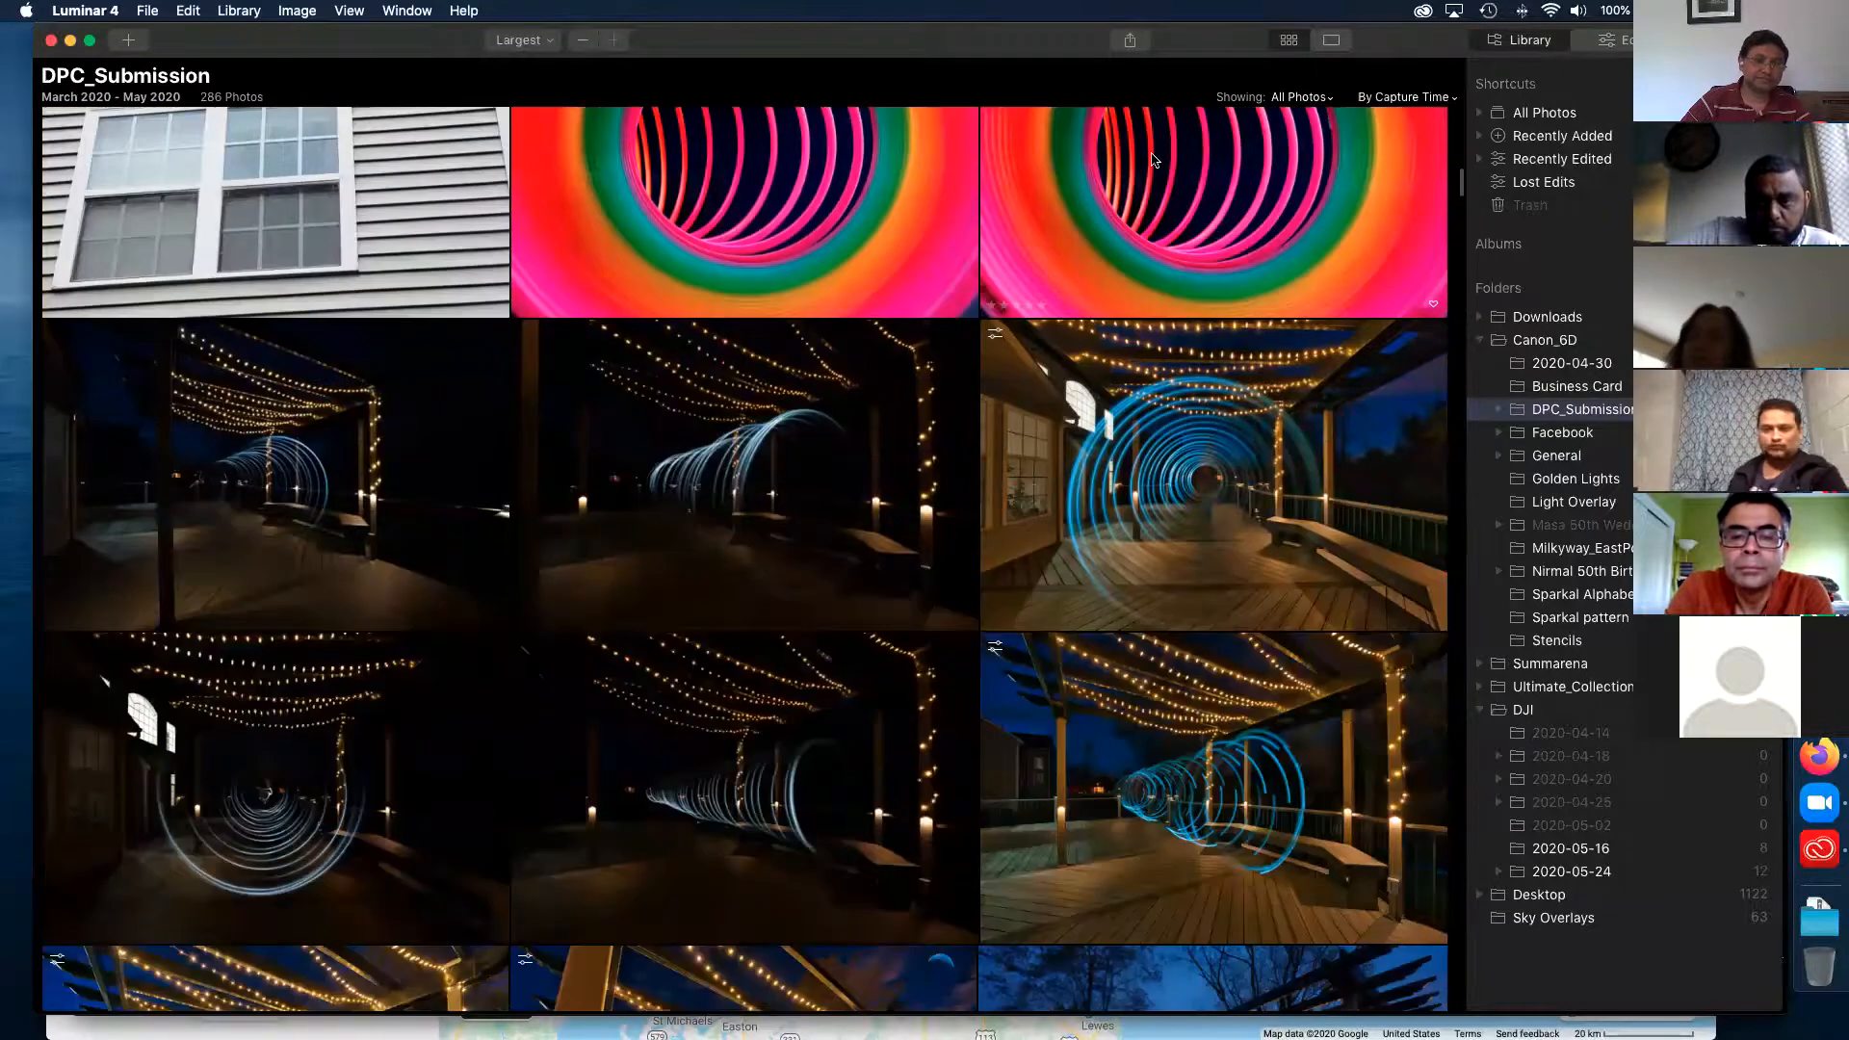
scroll(1154, 159, down, 3)
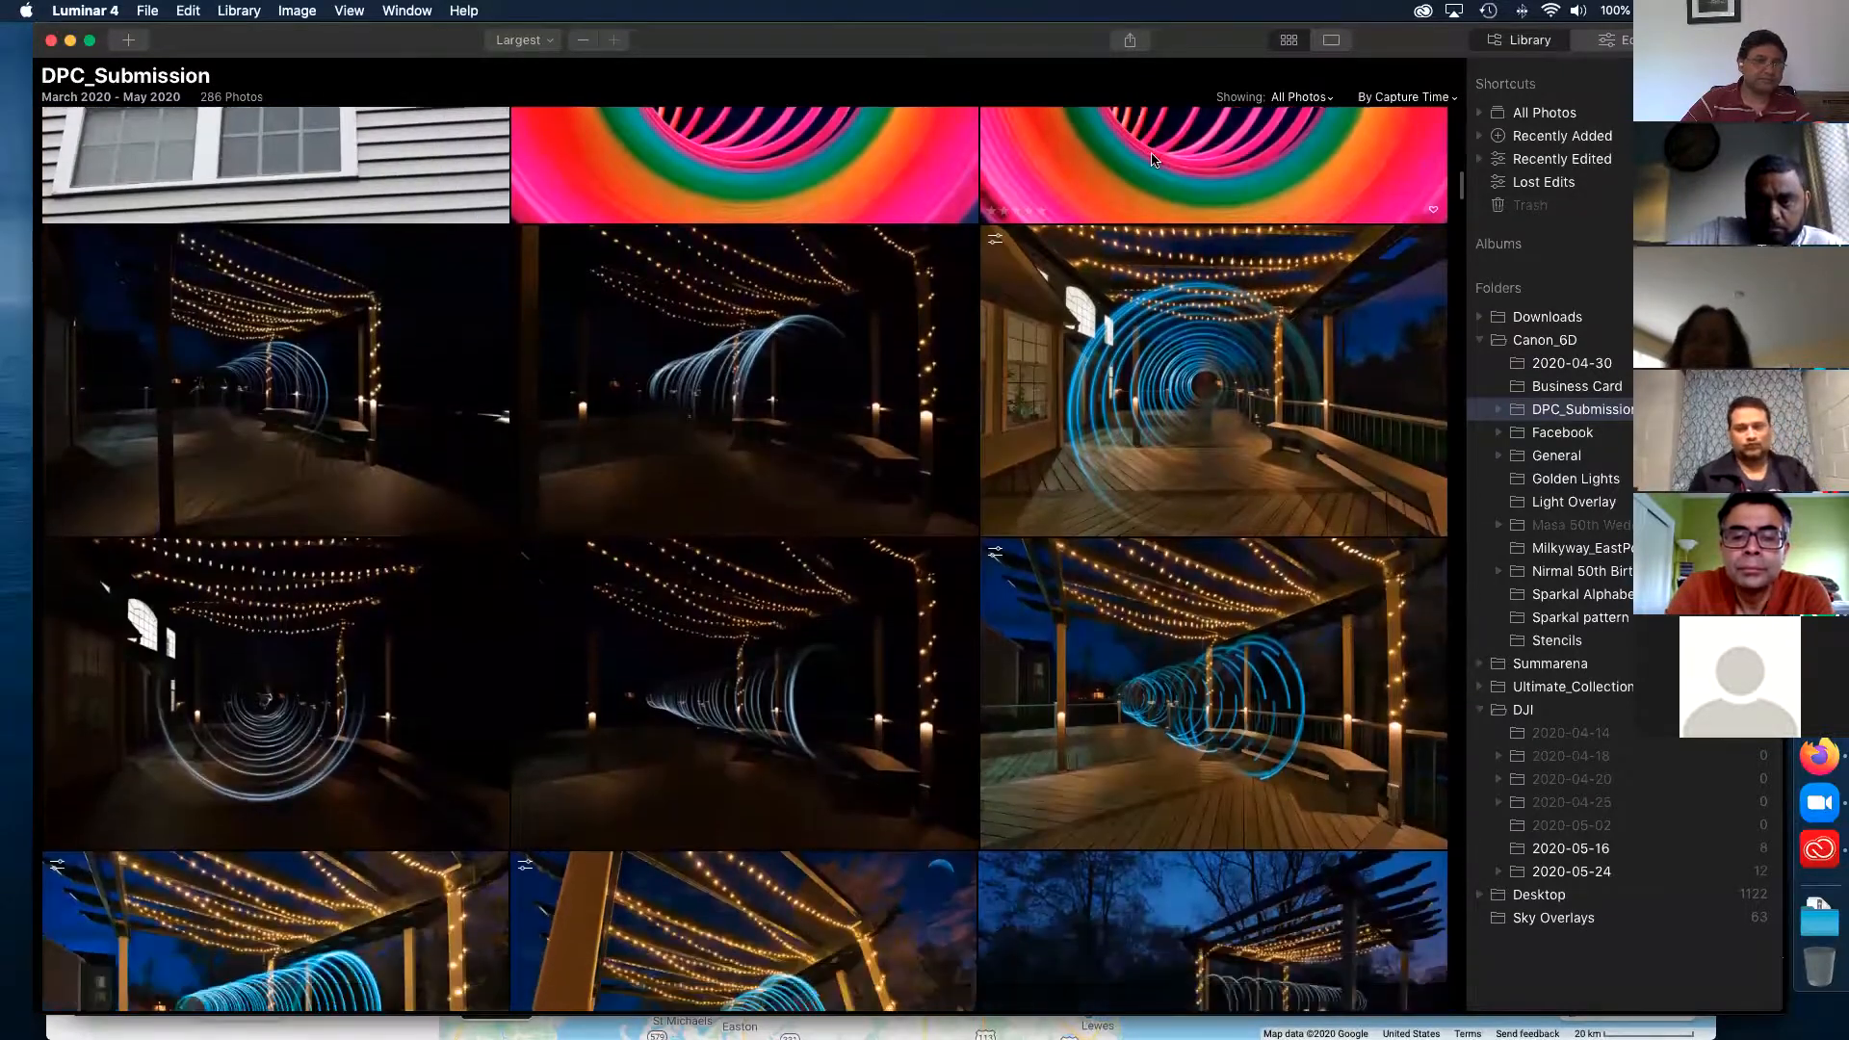
scroll(1154, 159, down, 8)
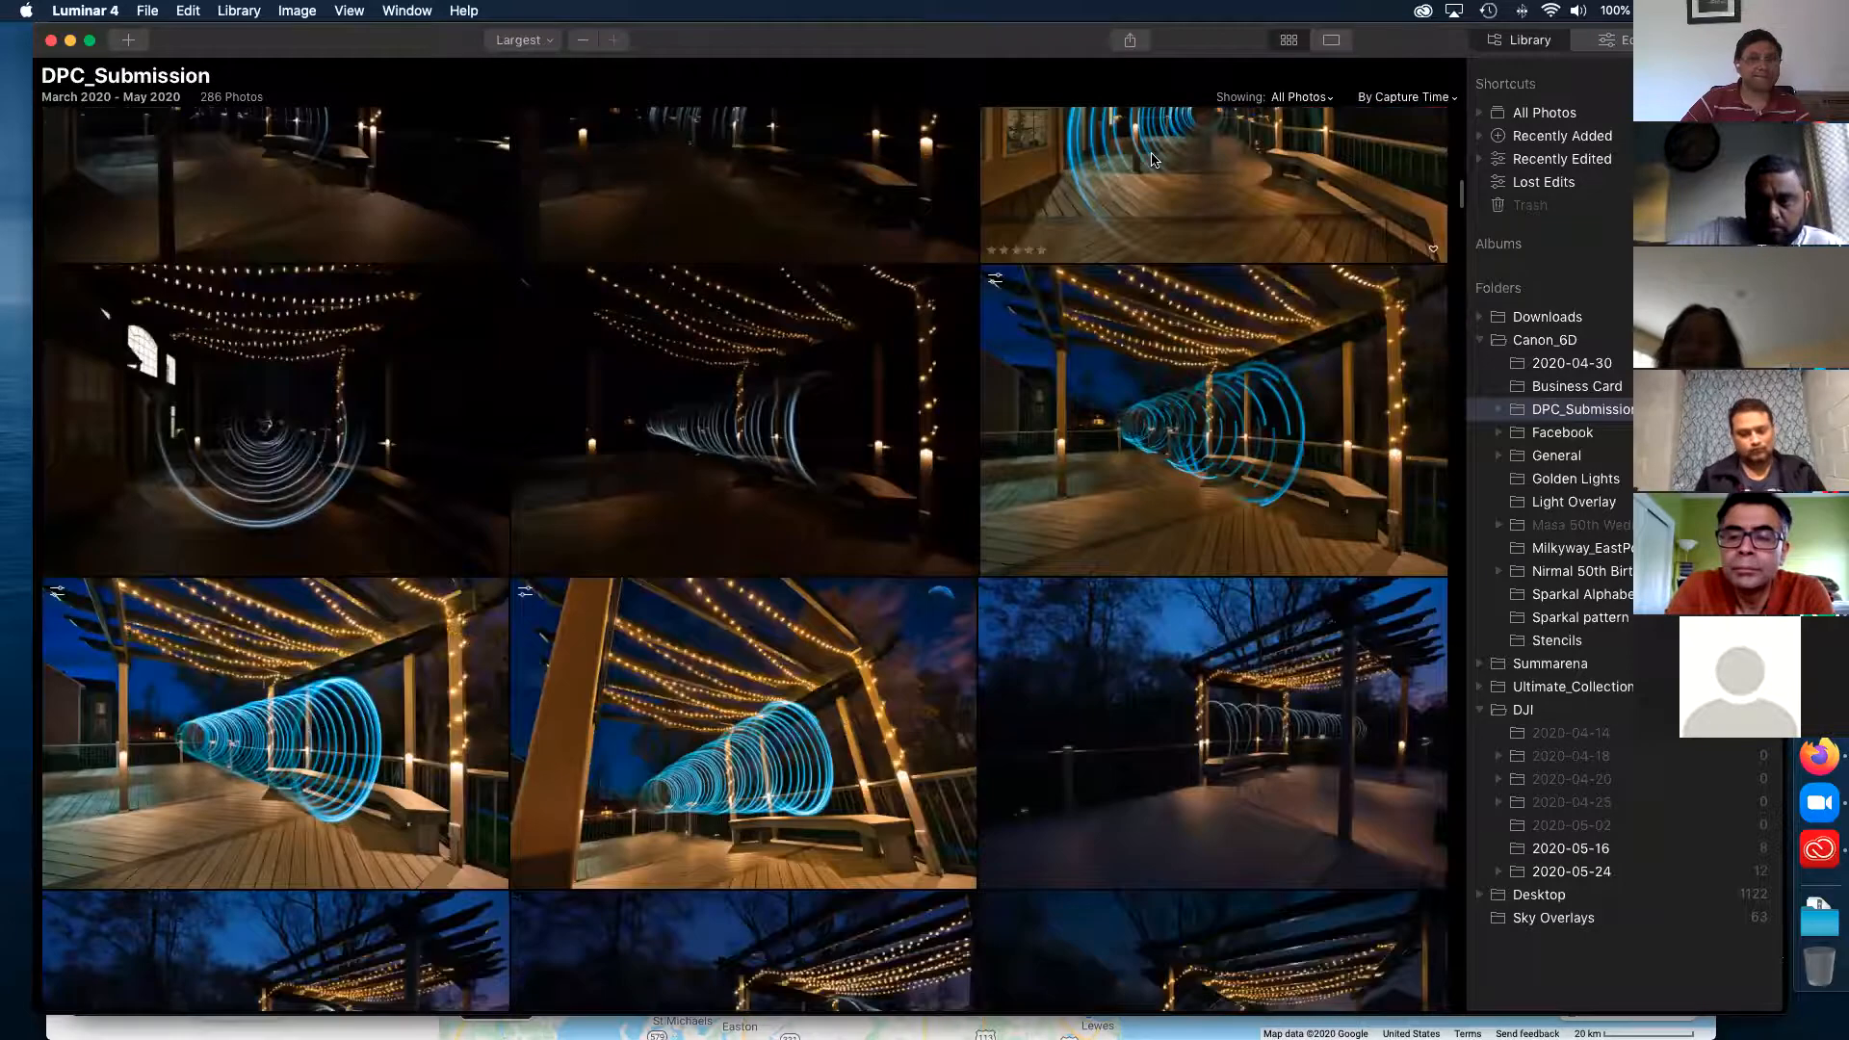
scroll(1154, 159, down, 12)
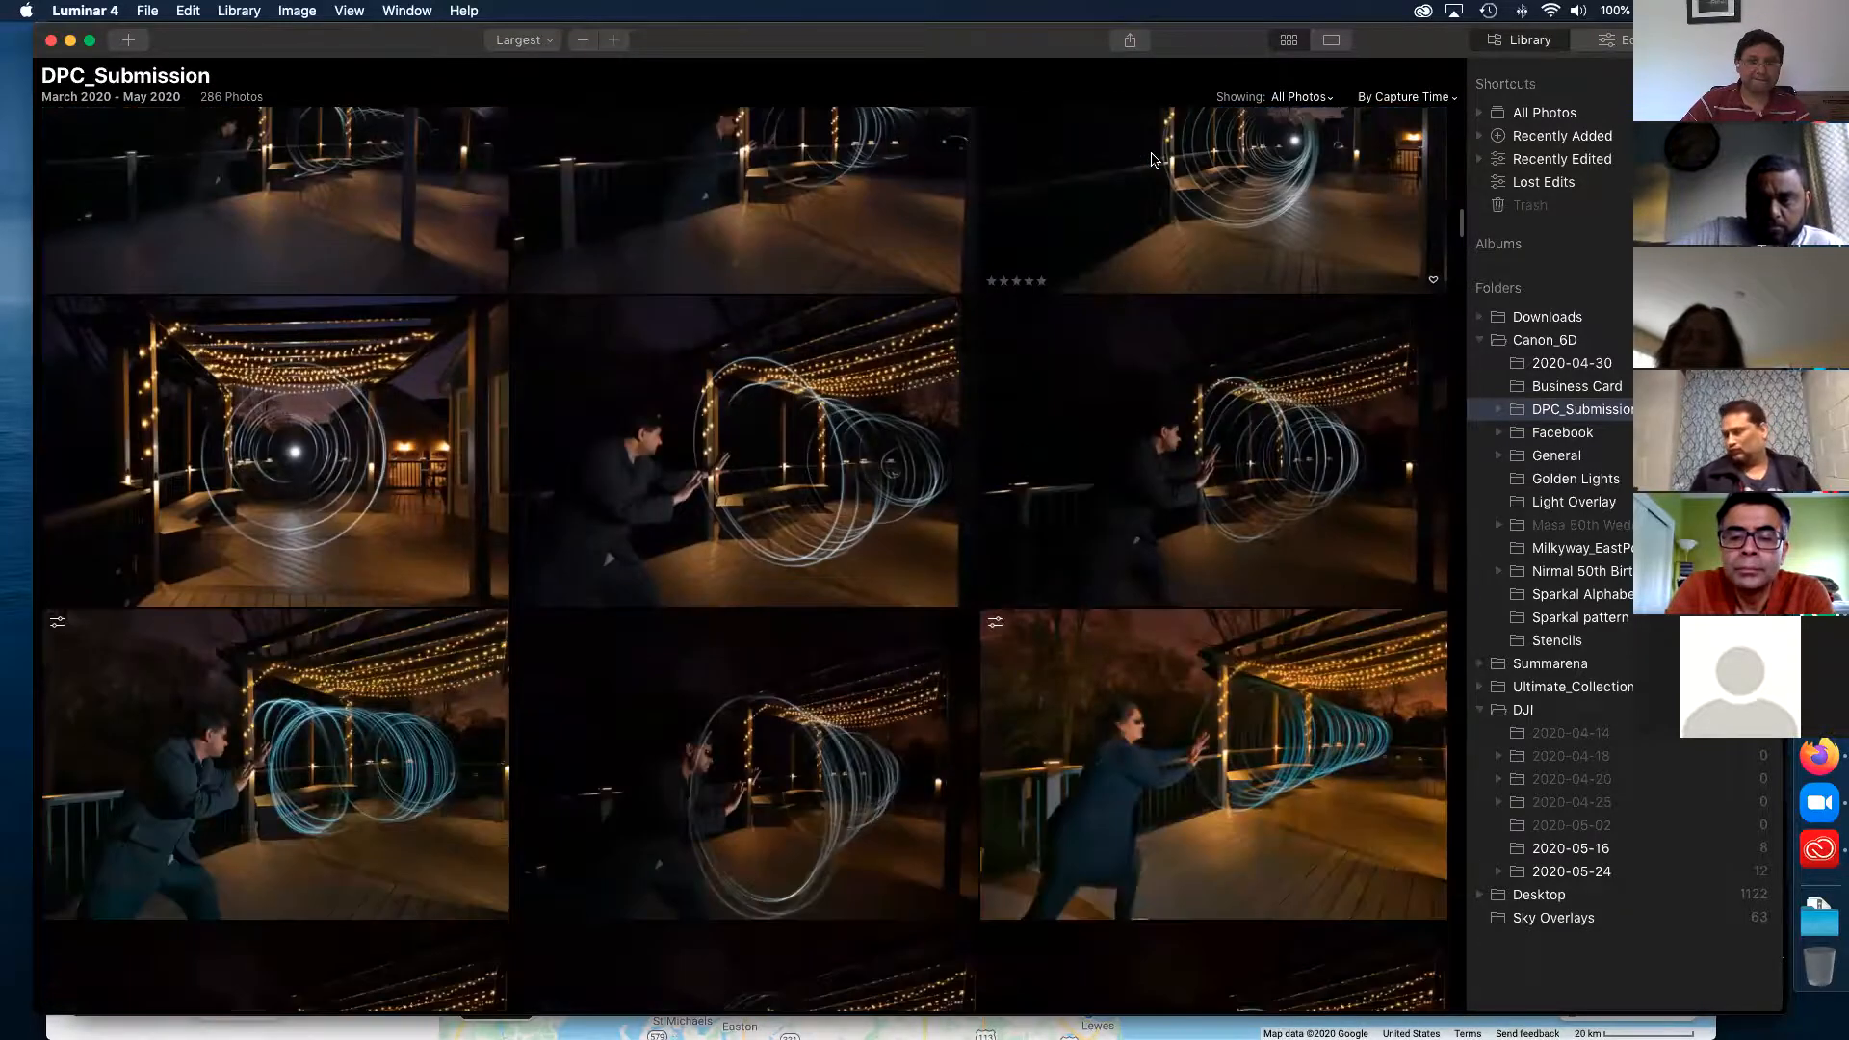
scroll(1154, 159, down, 15)
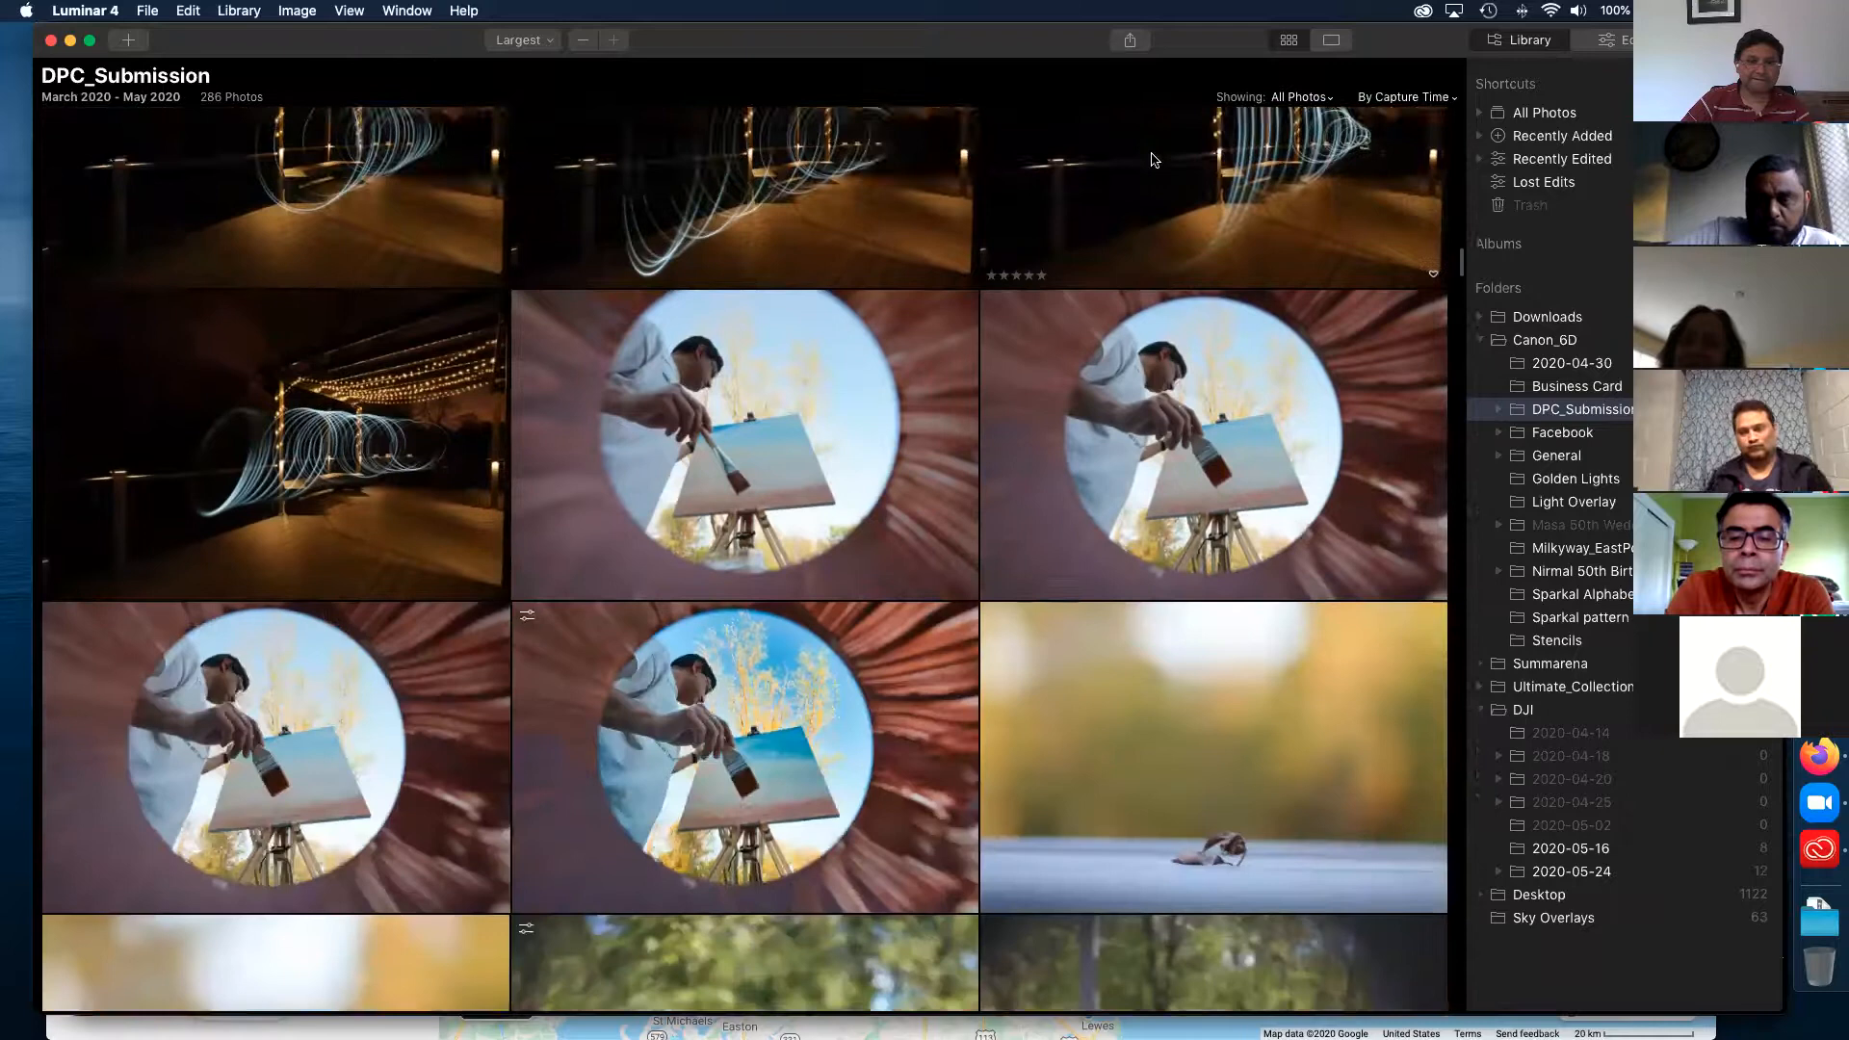
scroll(1152, 159, down, 15)
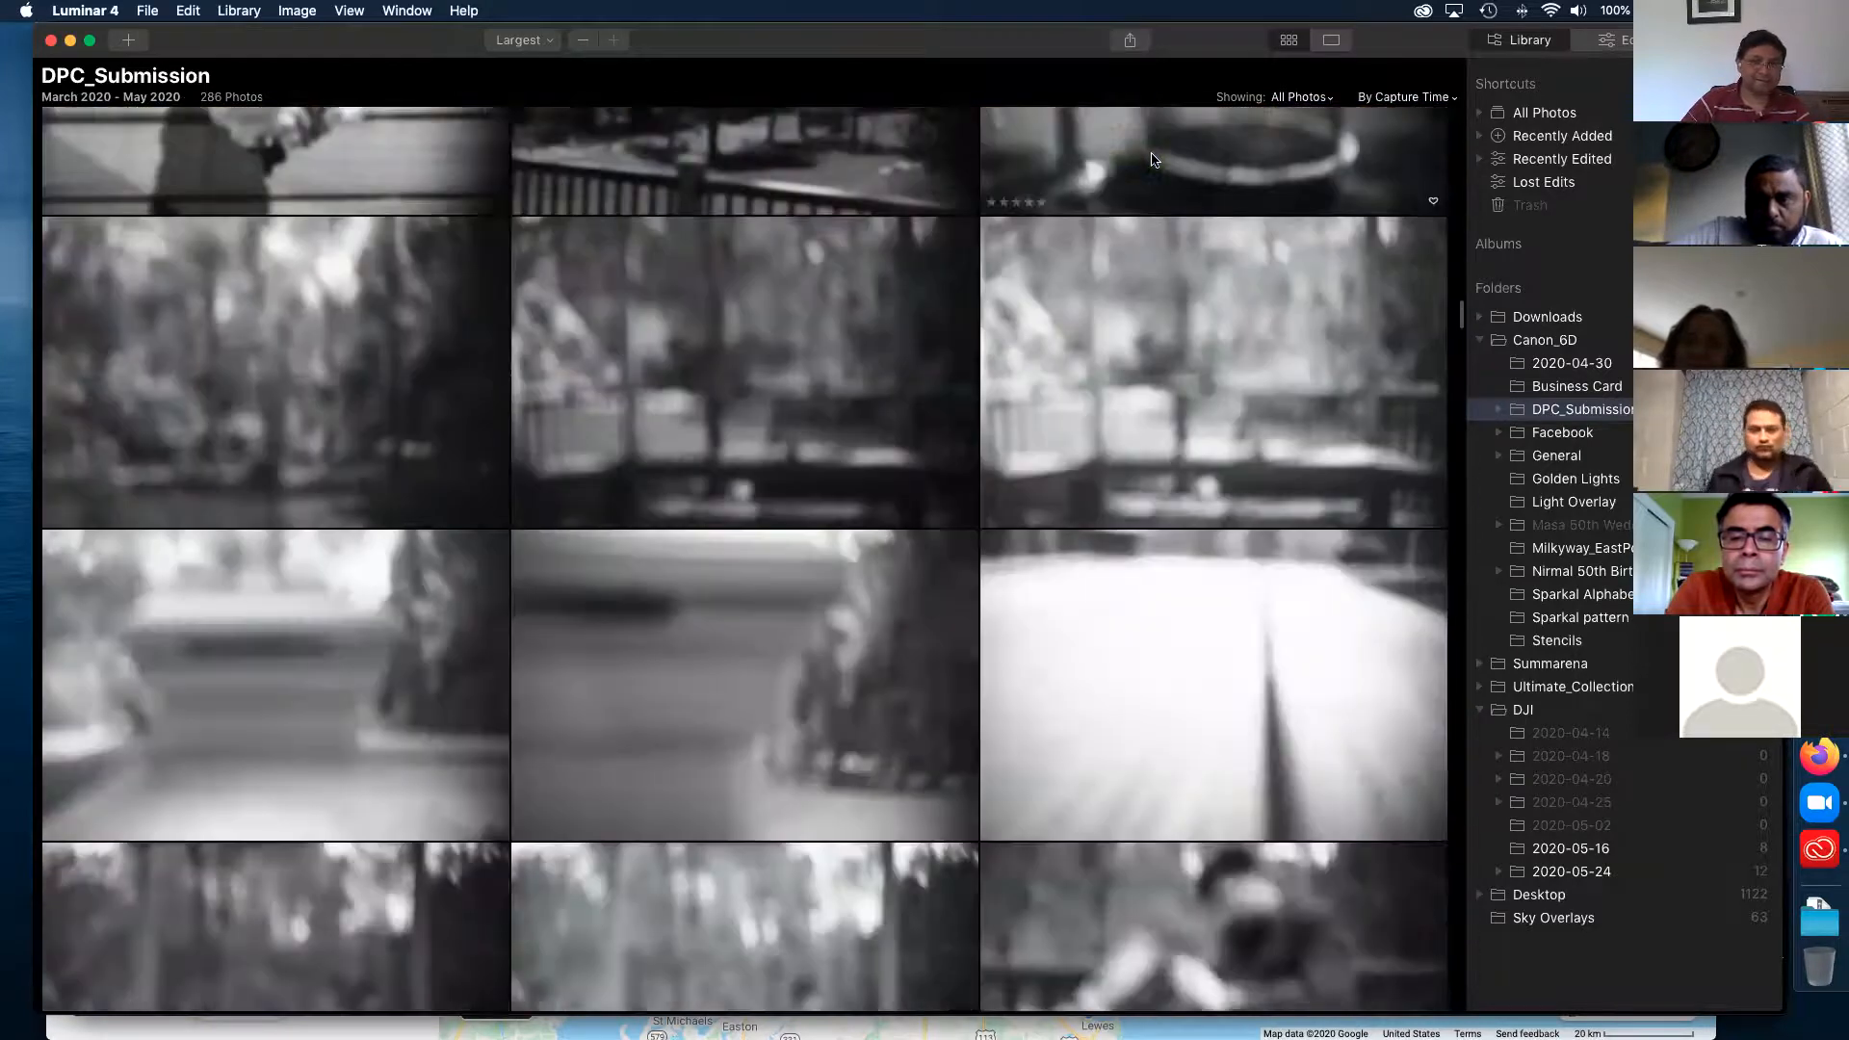
scroll(1152, 160, down, 15)
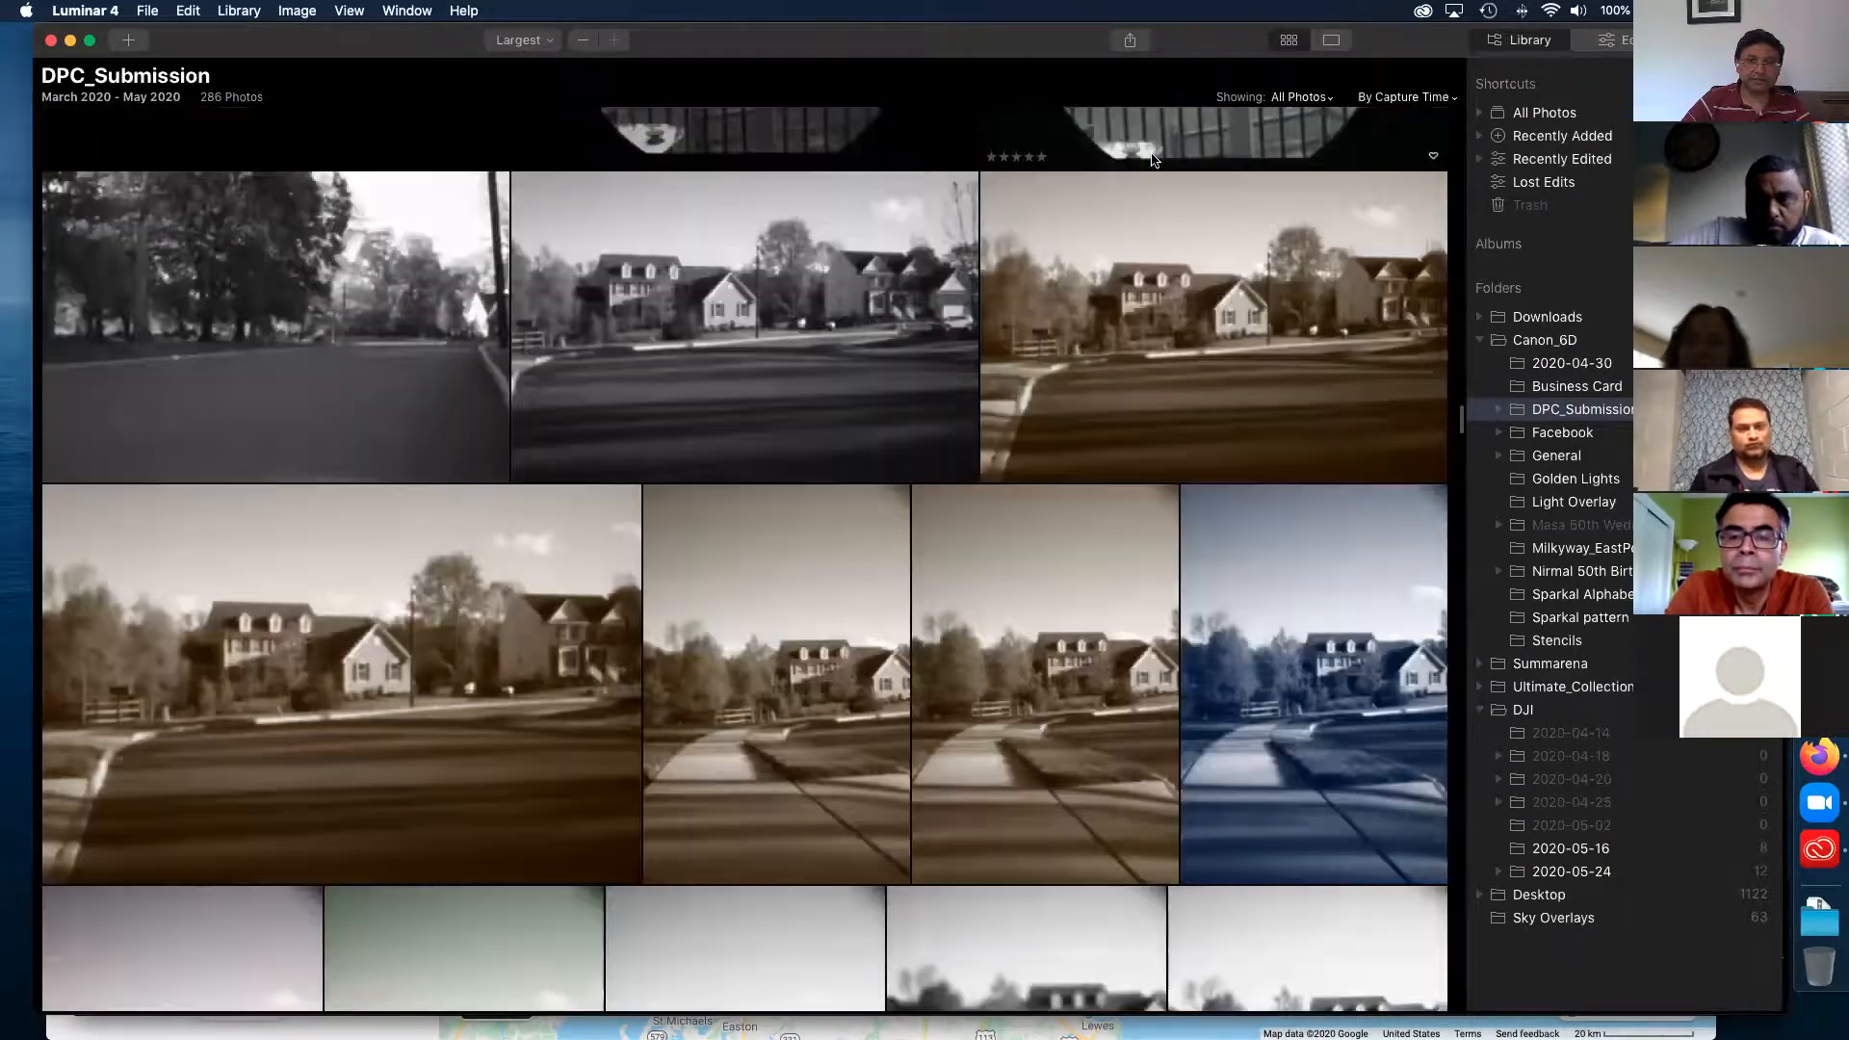
scroll(1154, 159, down, 15)
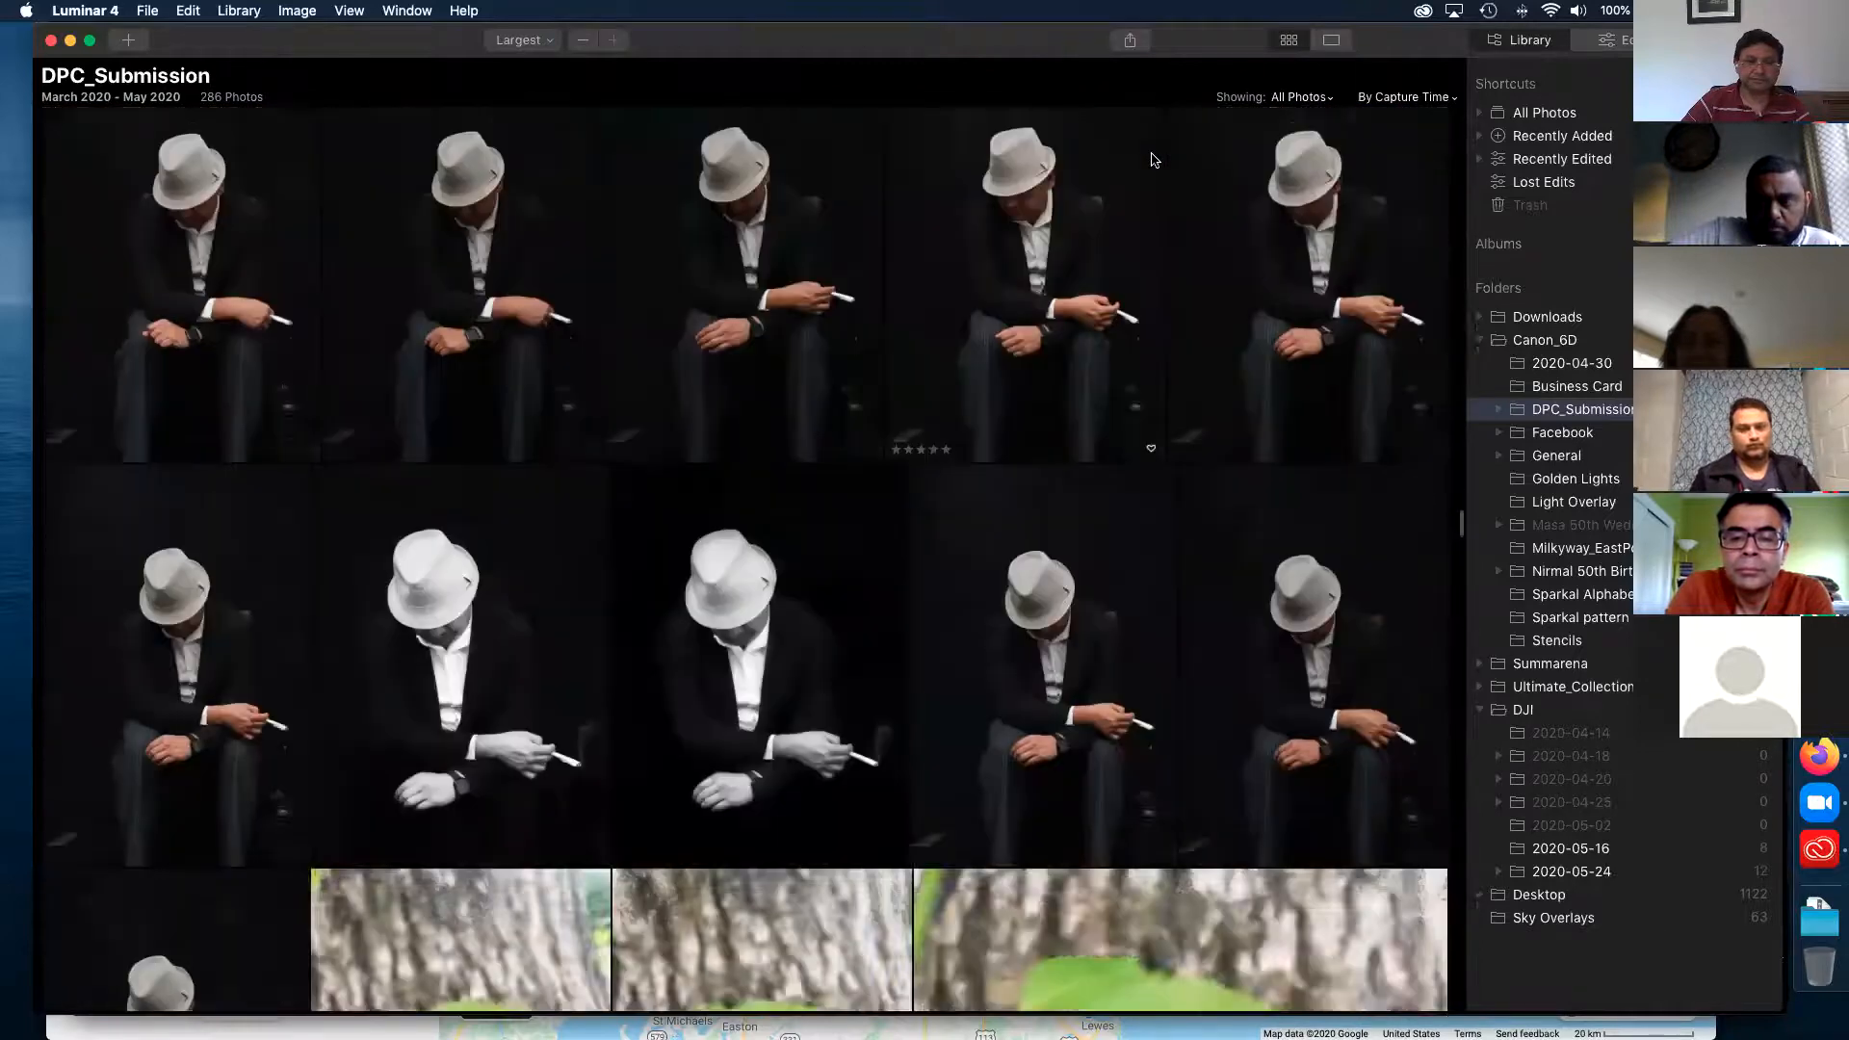
scroll(1154, 159, down, 15)
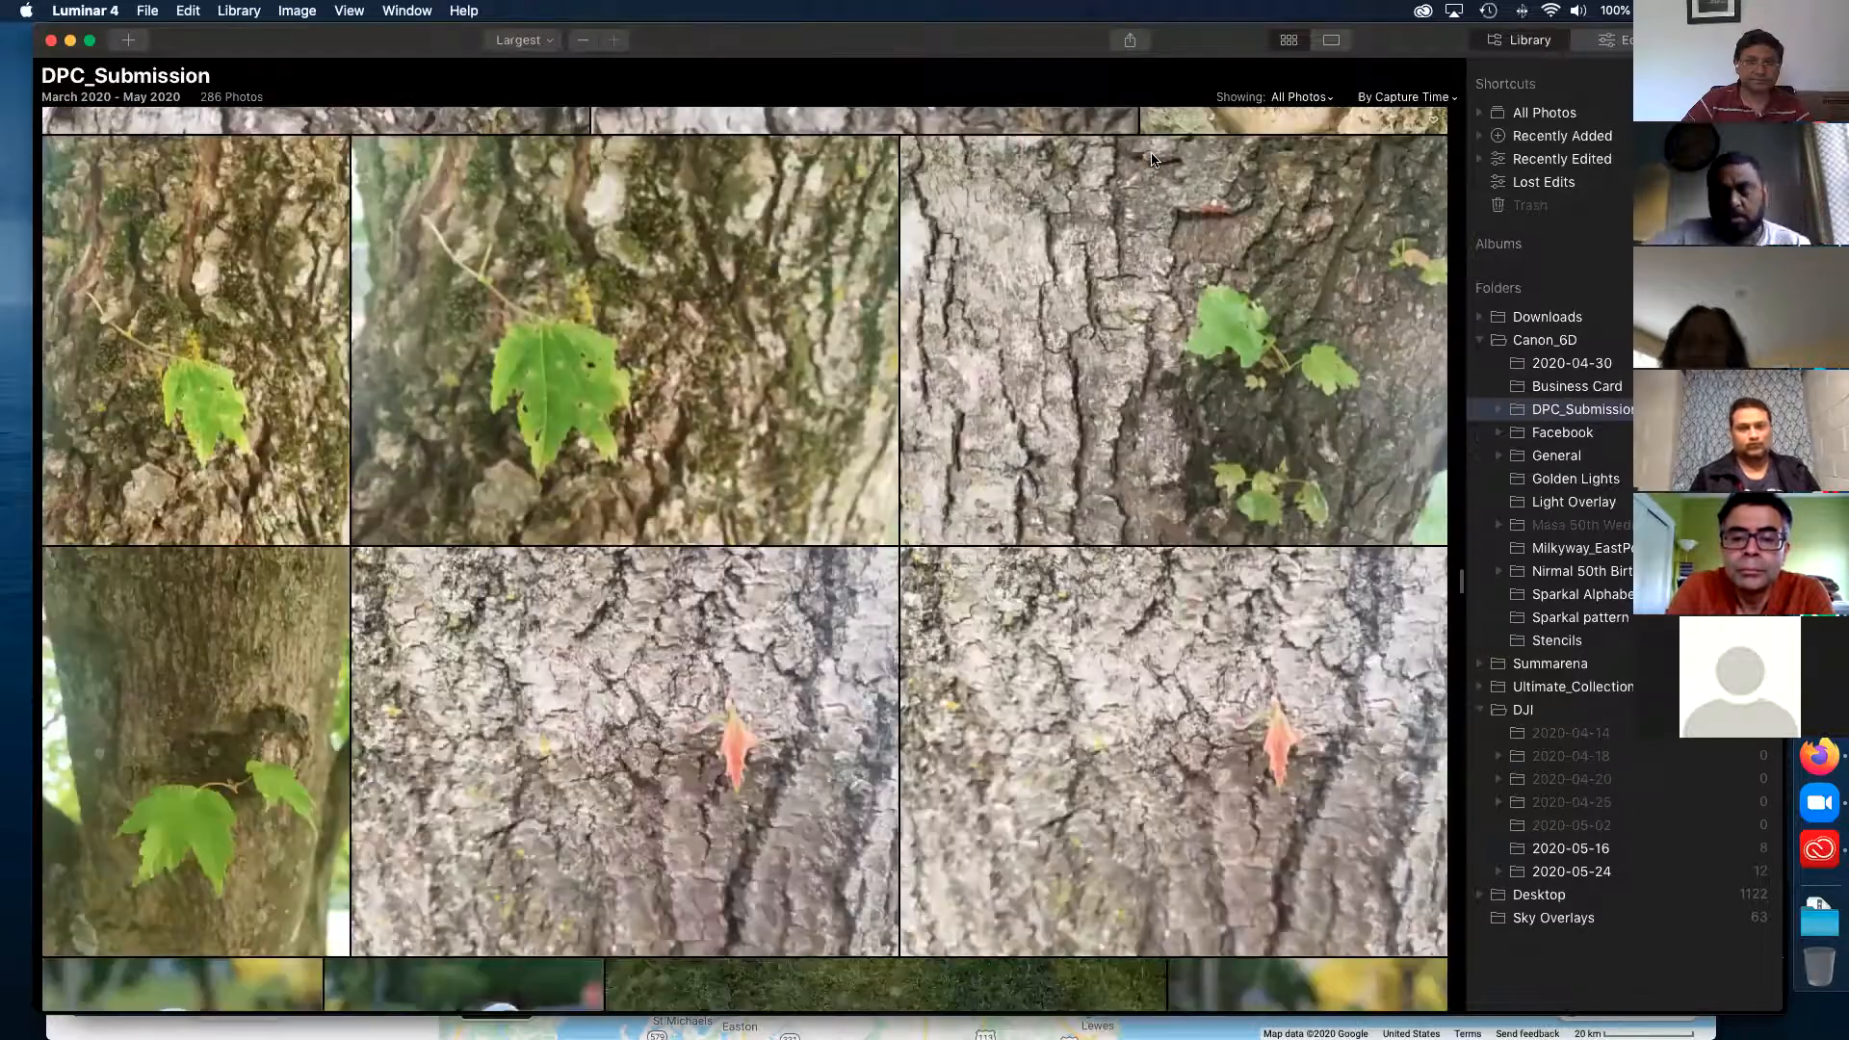
scroll(1154, 160, down, 15)
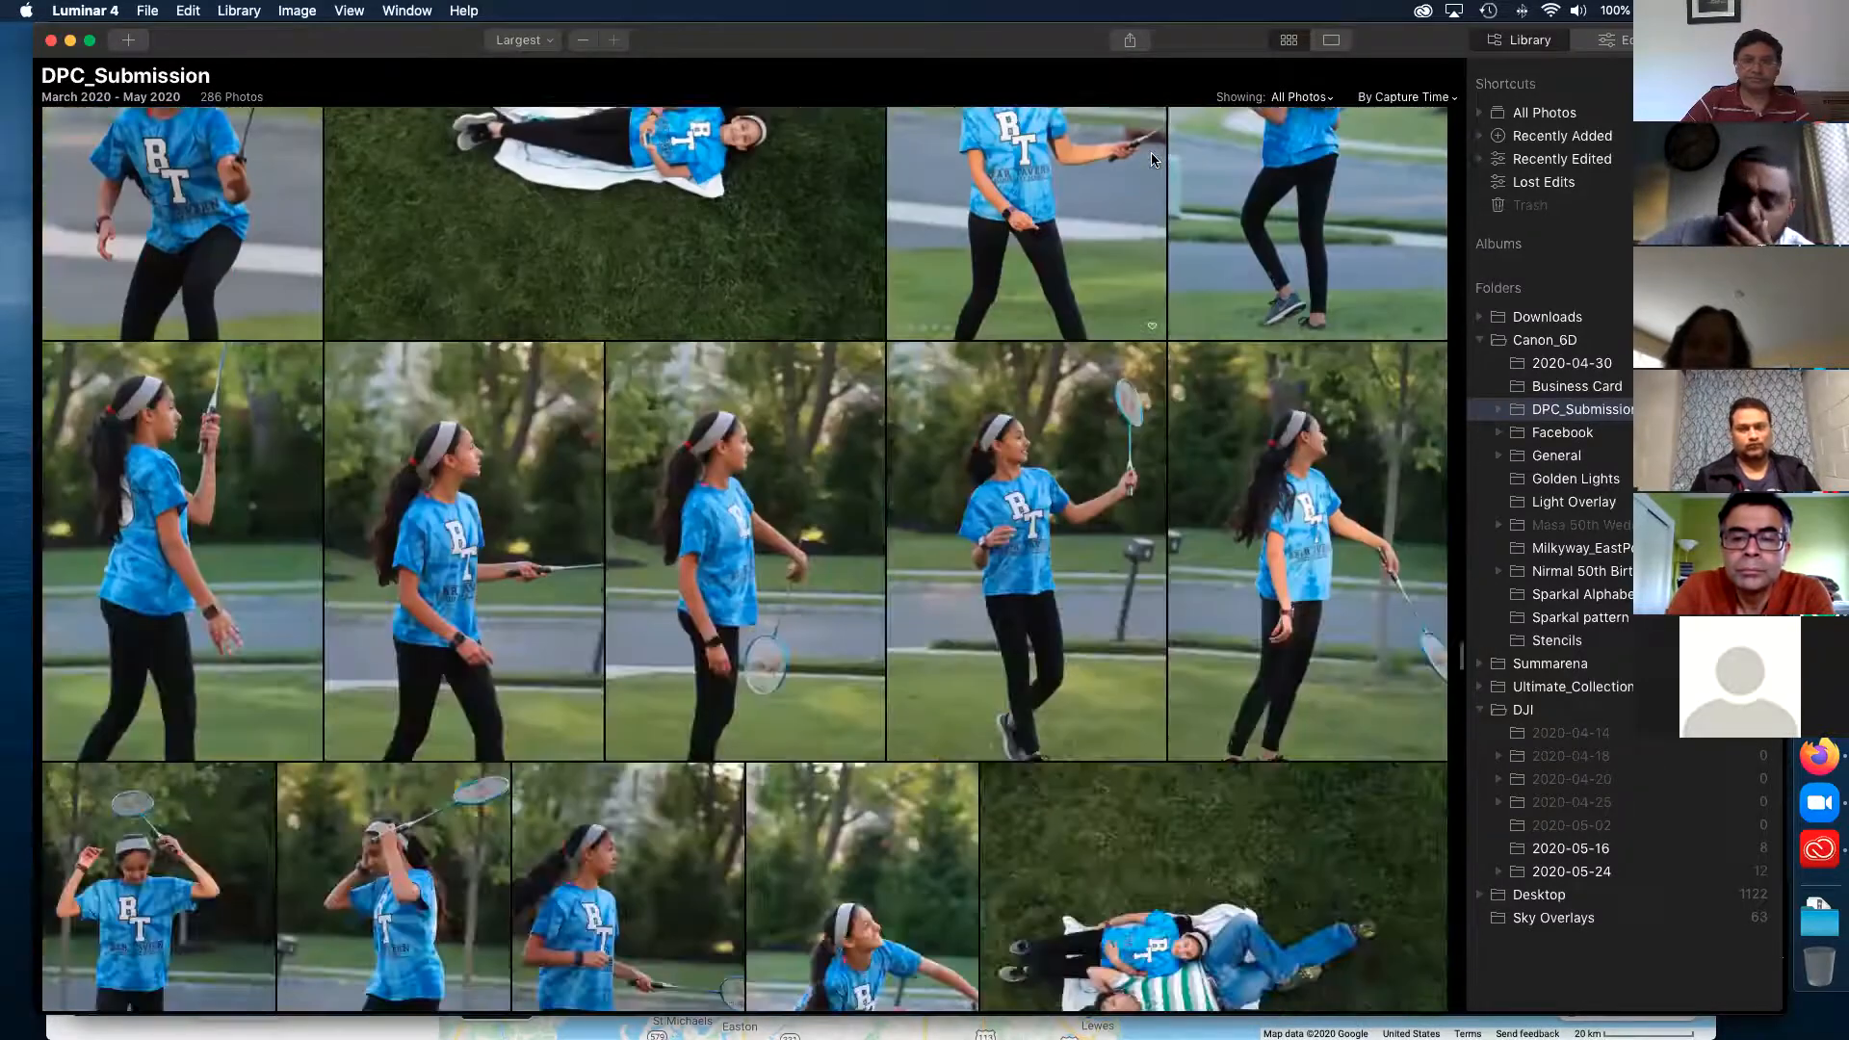
scroll(1152, 156, down, 4)
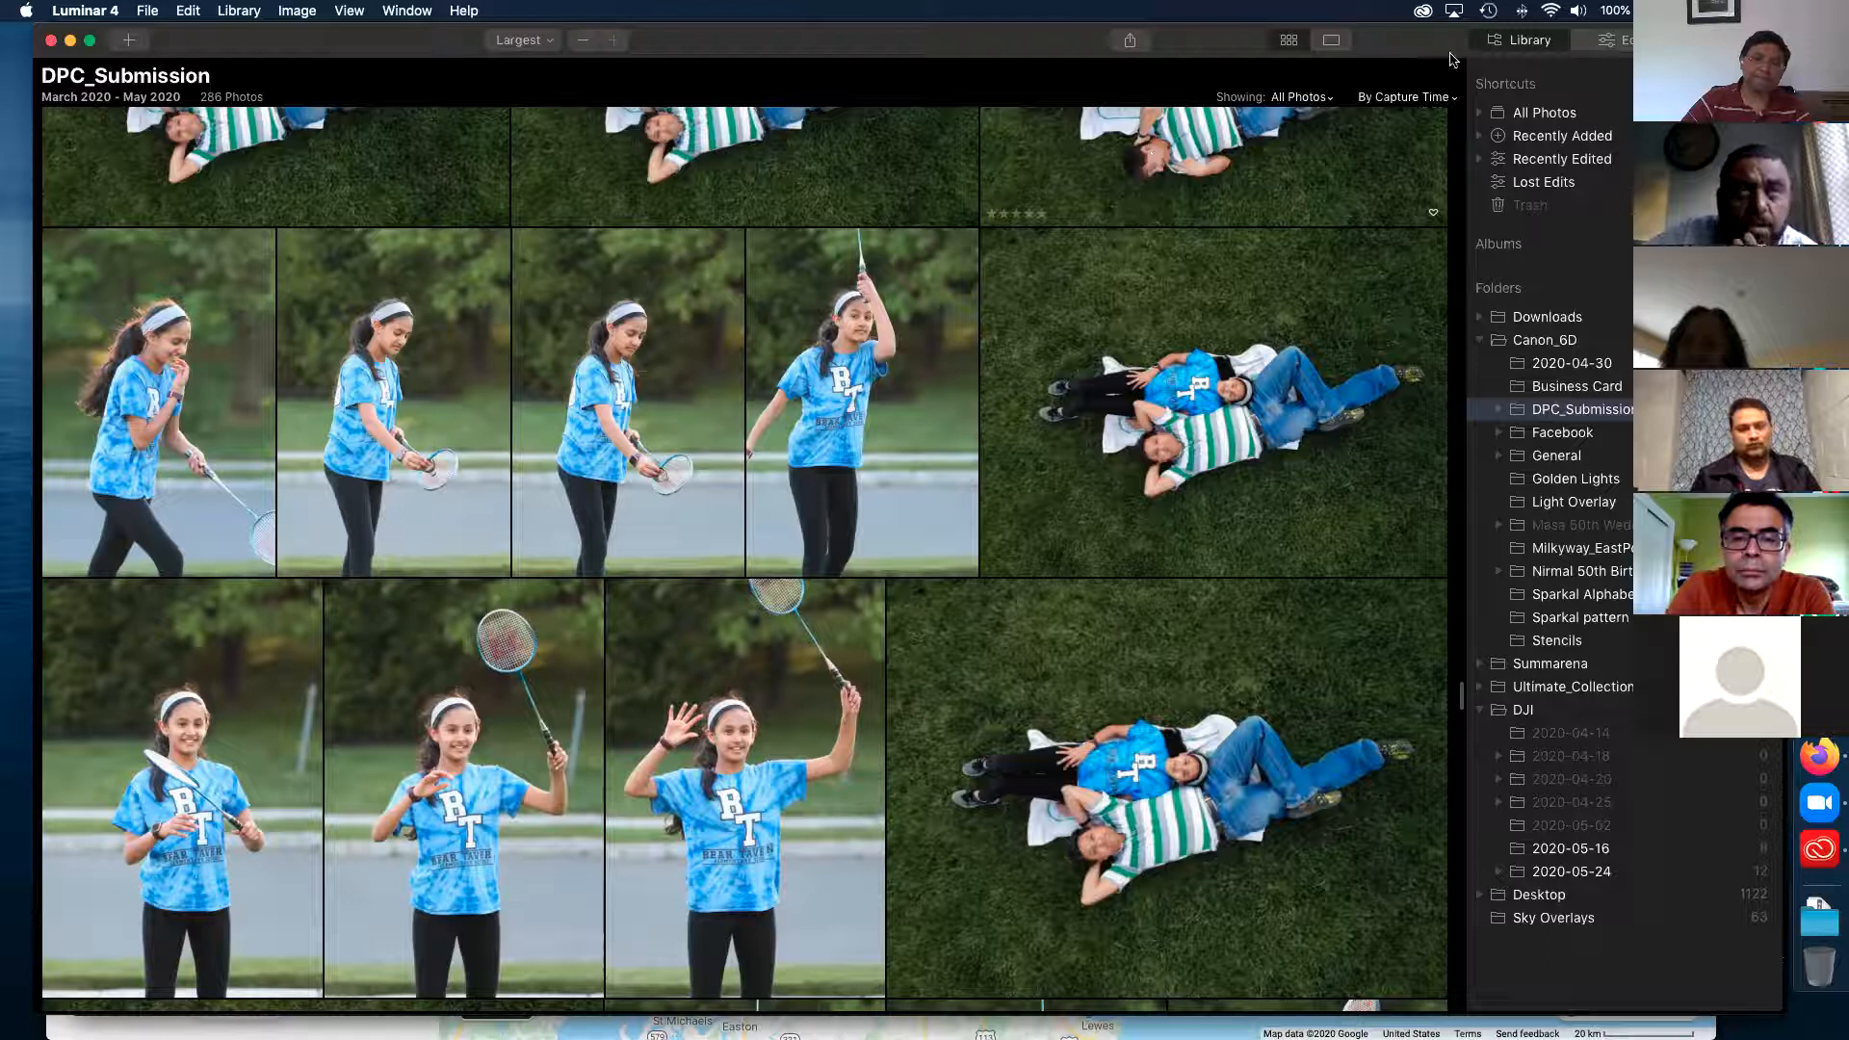
- Browse the Canon_6D parent folder in the gallery, then open its Milkyway_EastPoint_Lighthouse subfolder
click(1604, 48)
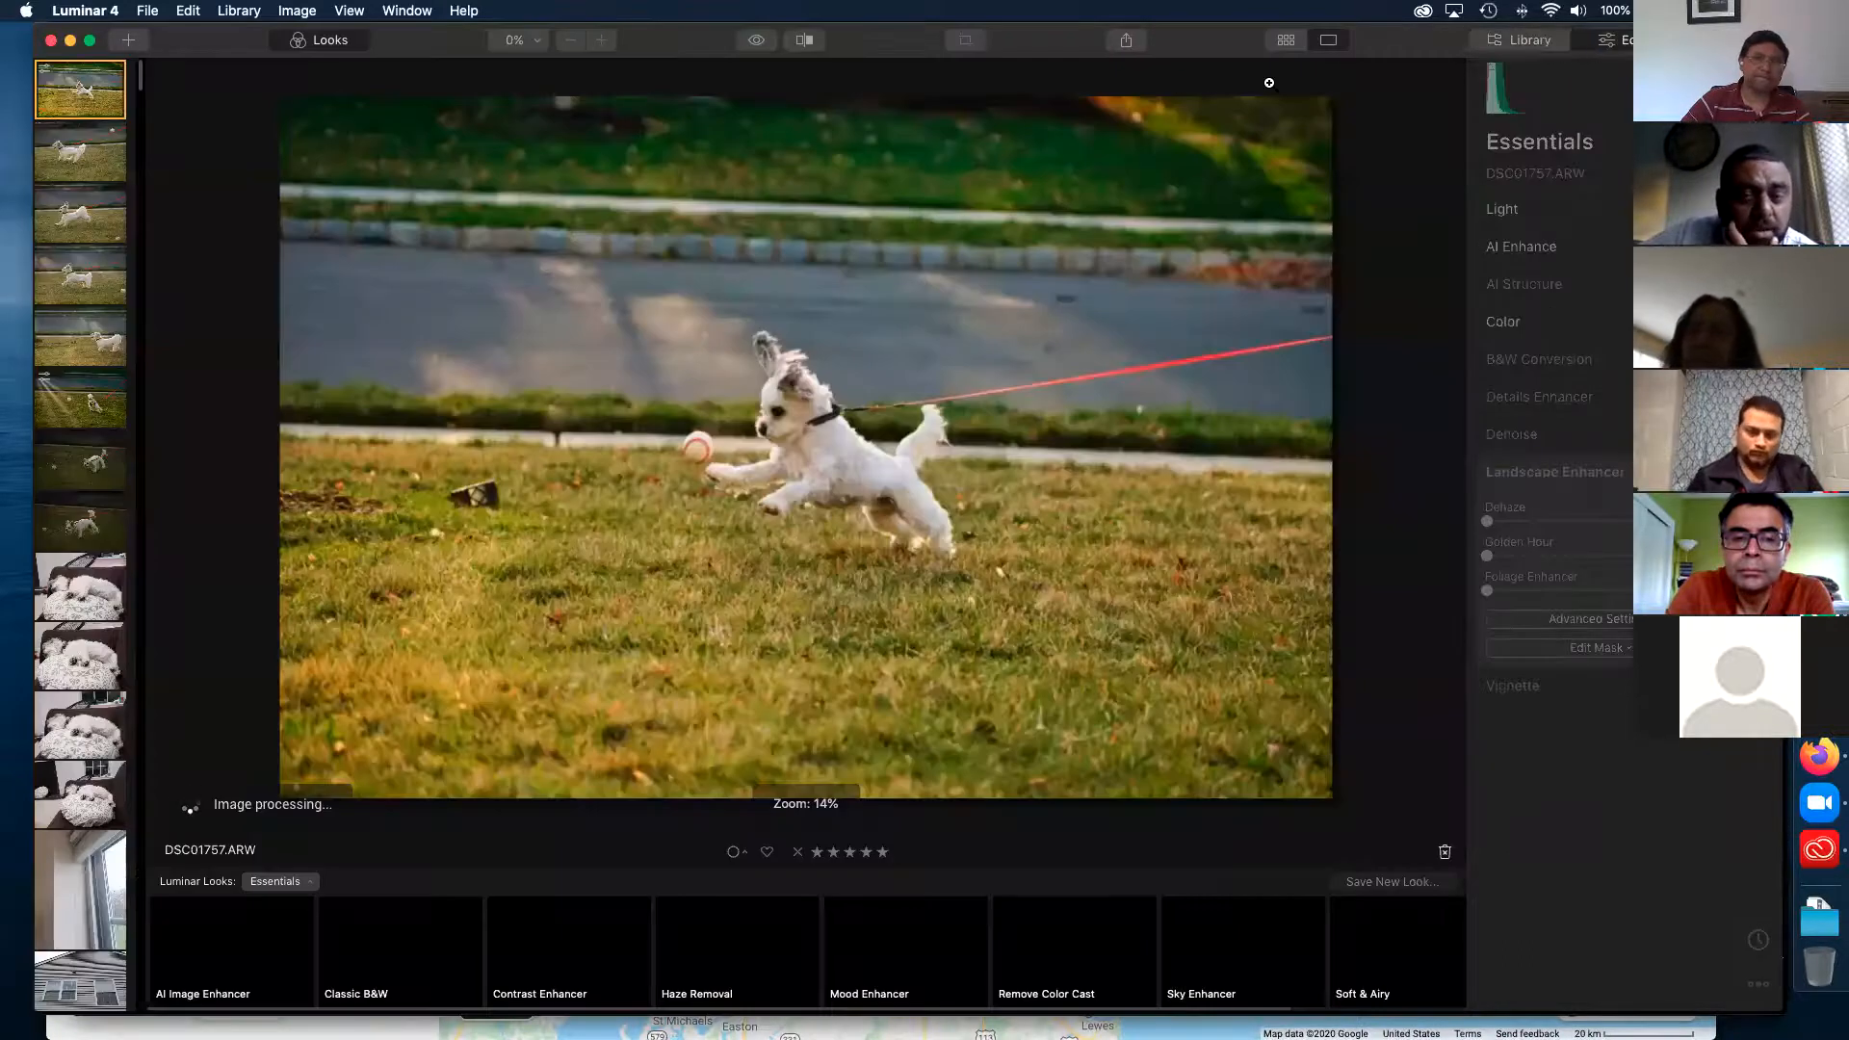
click(1520, 43)
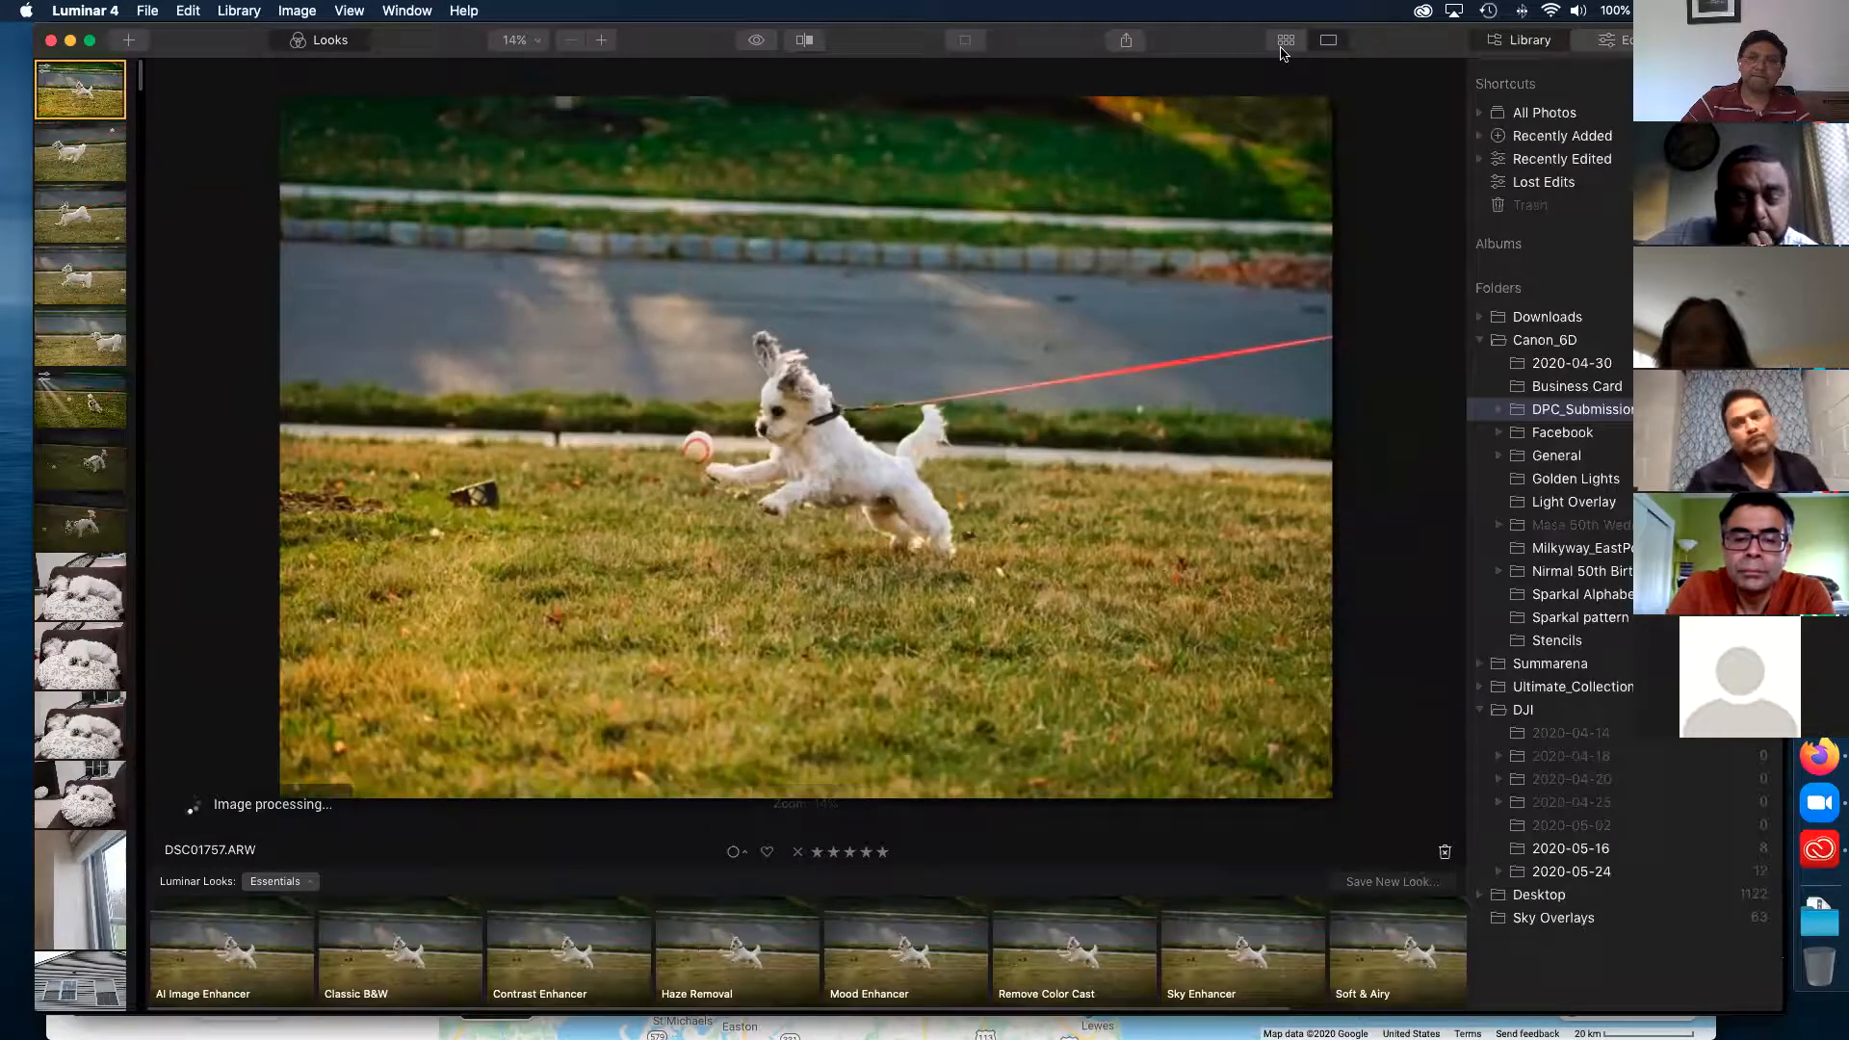
click(1483, 343)
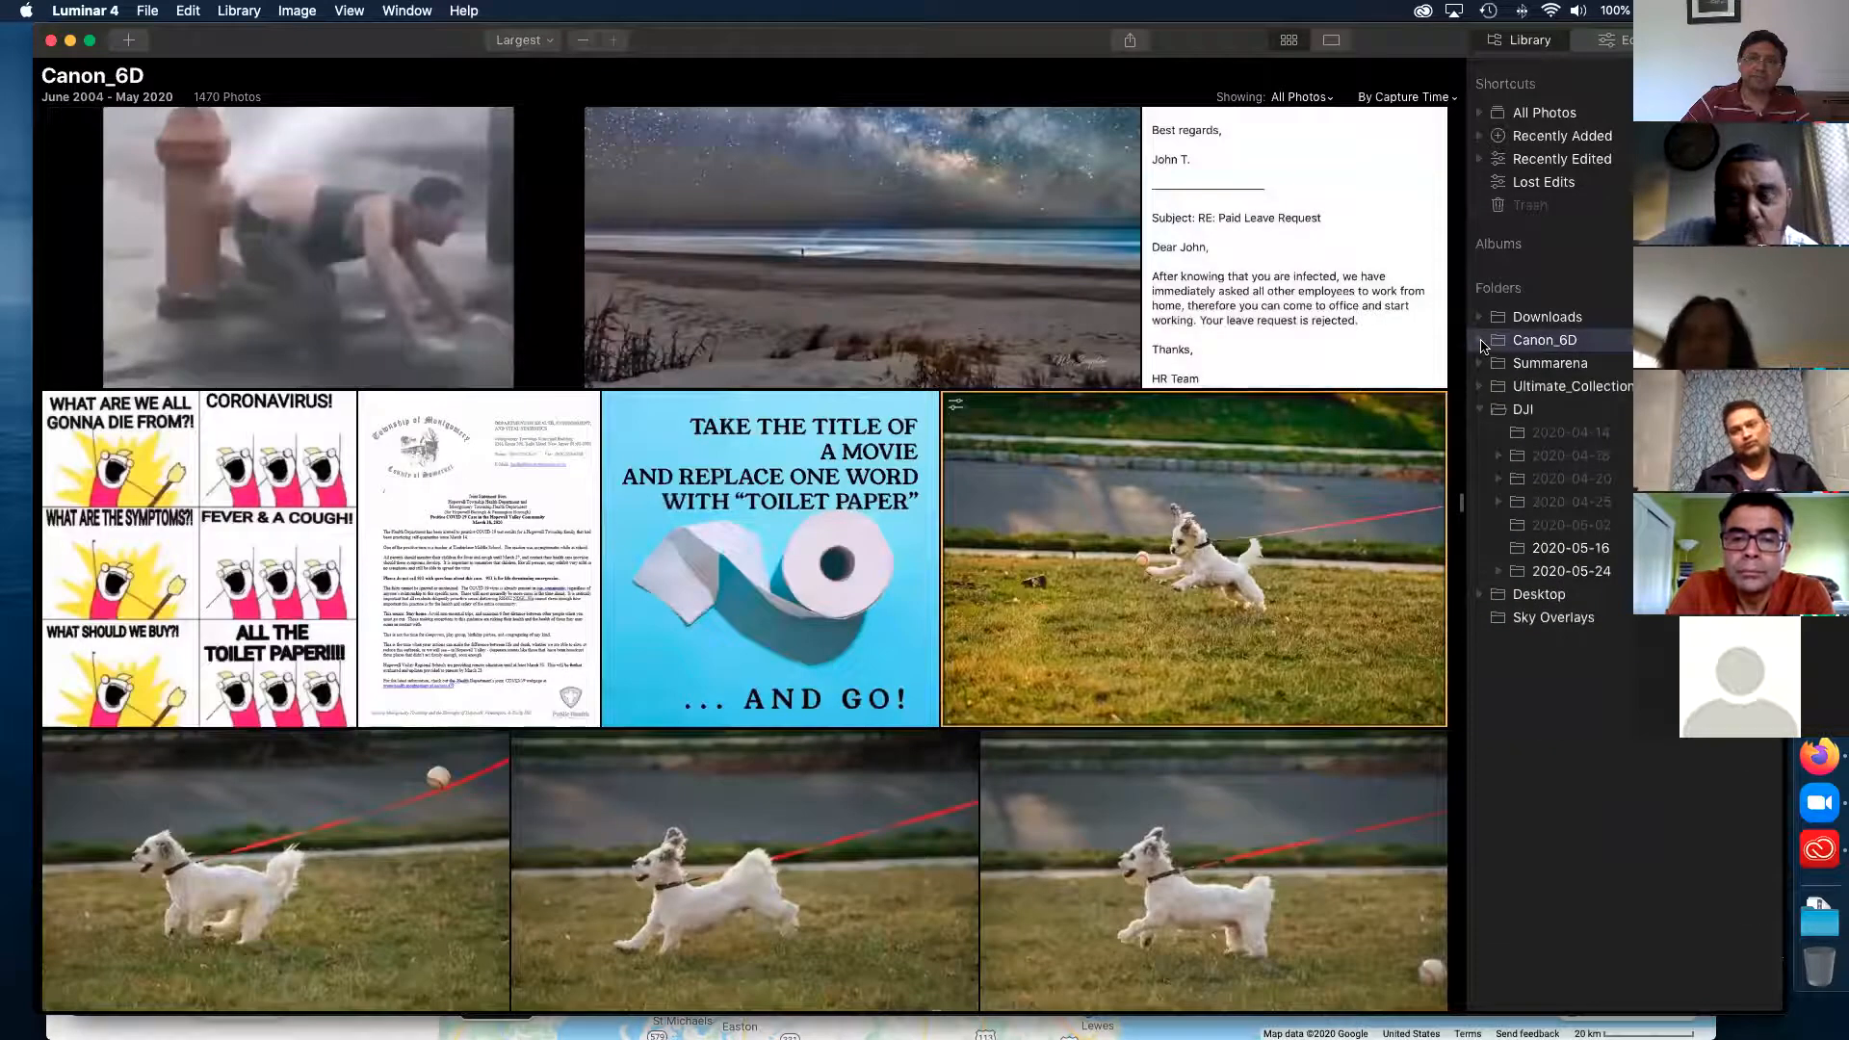
click(1482, 343)
scroll(1319, 453, up, 3)
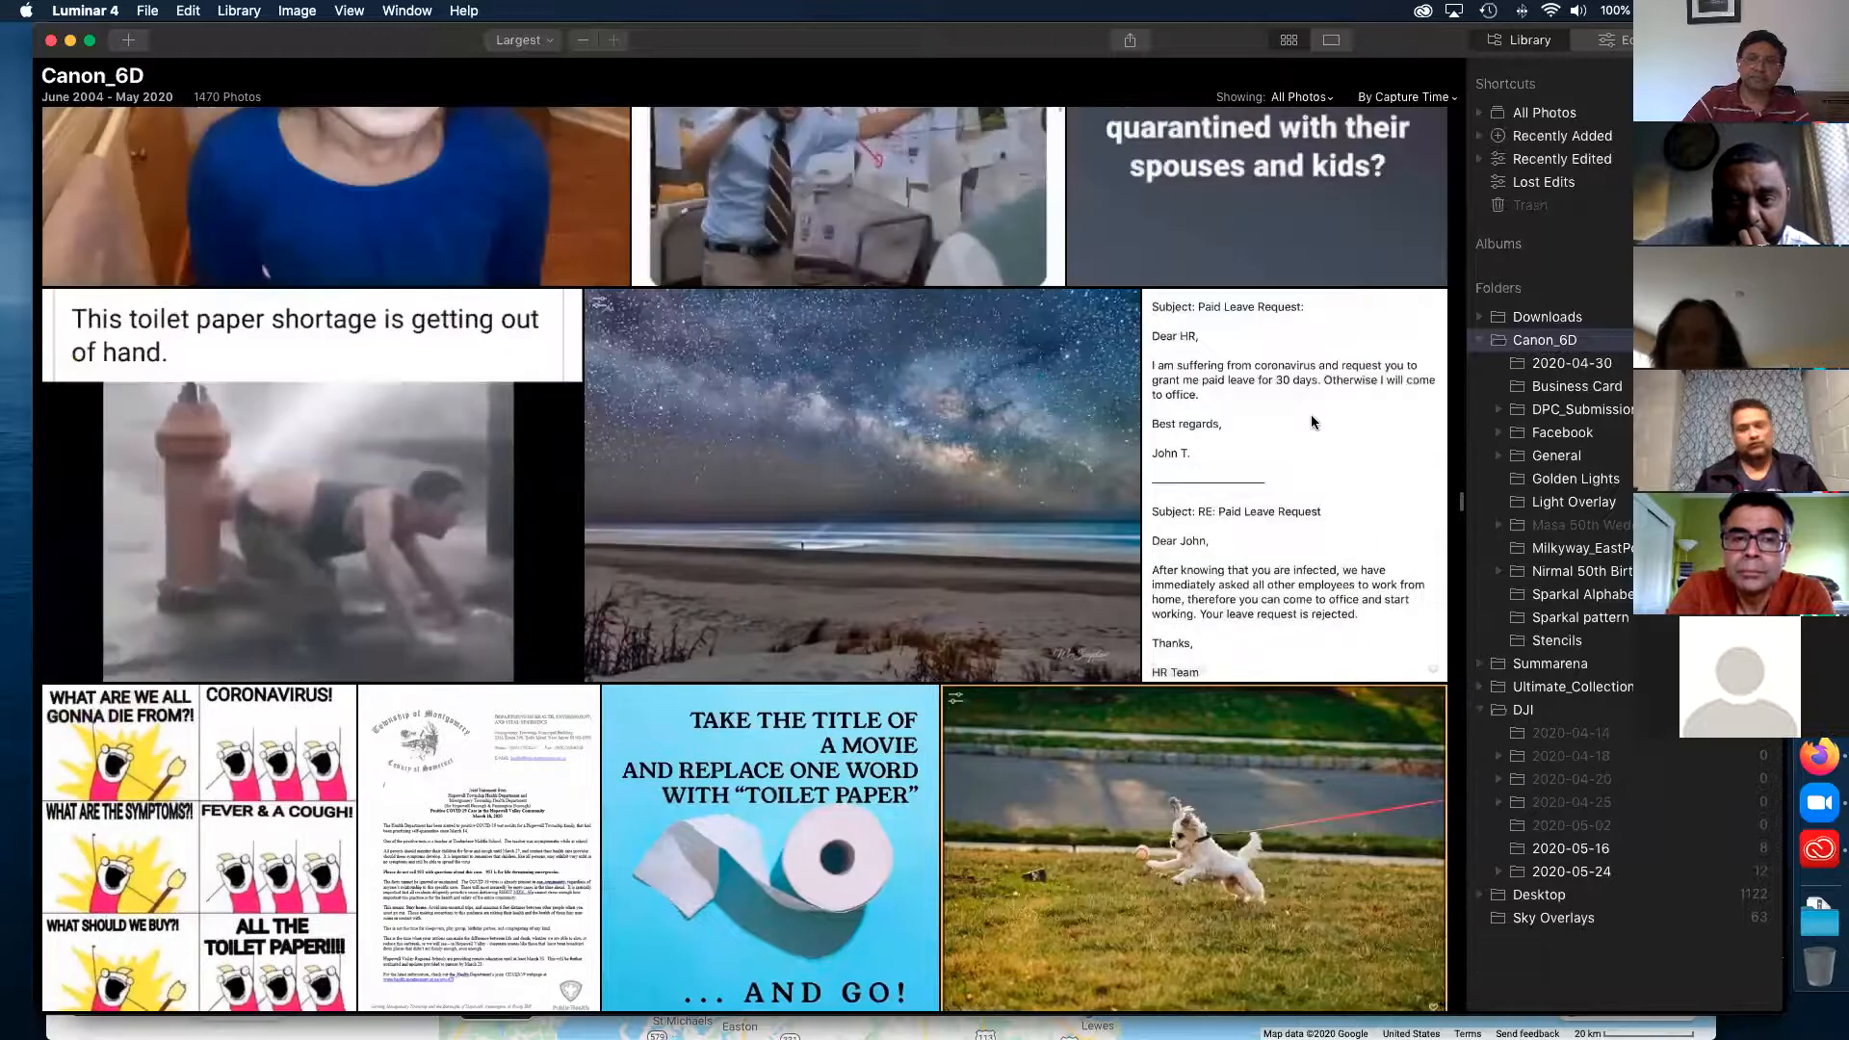
scroll(1315, 424, down, 6)
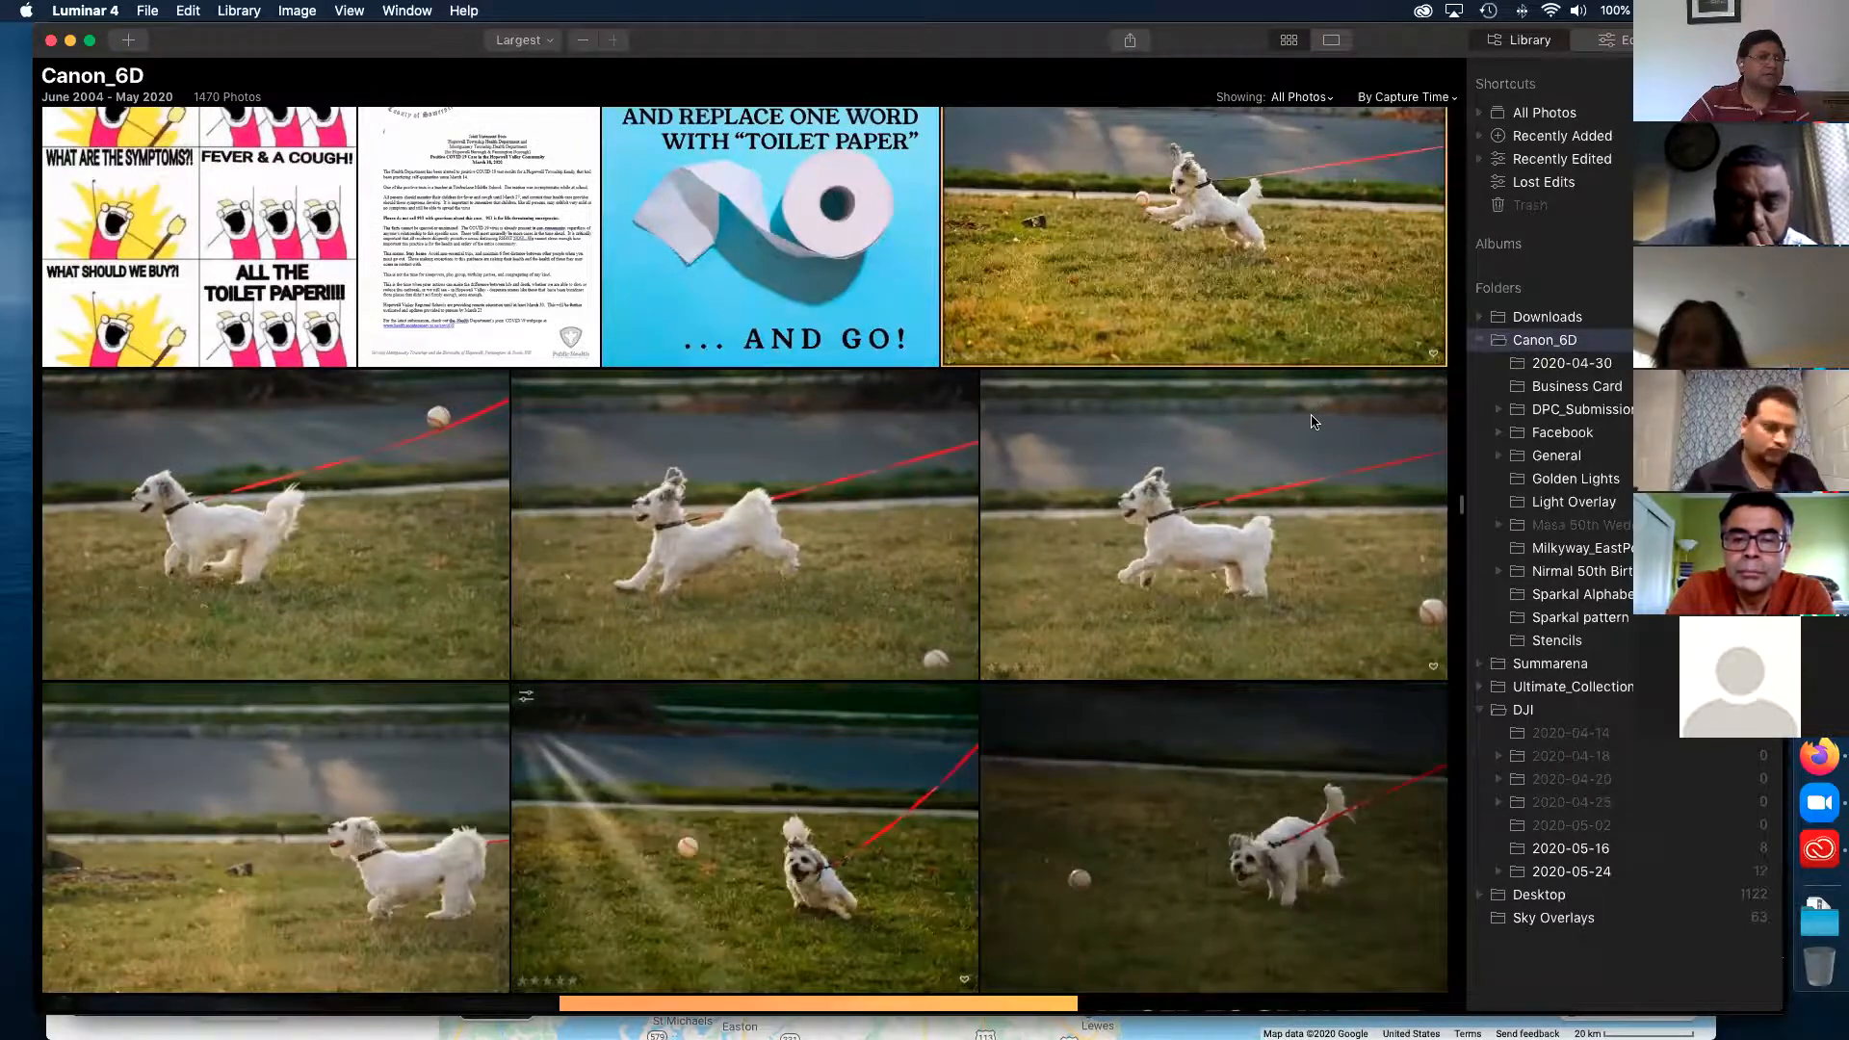
scroll(1315, 422, down, 3)
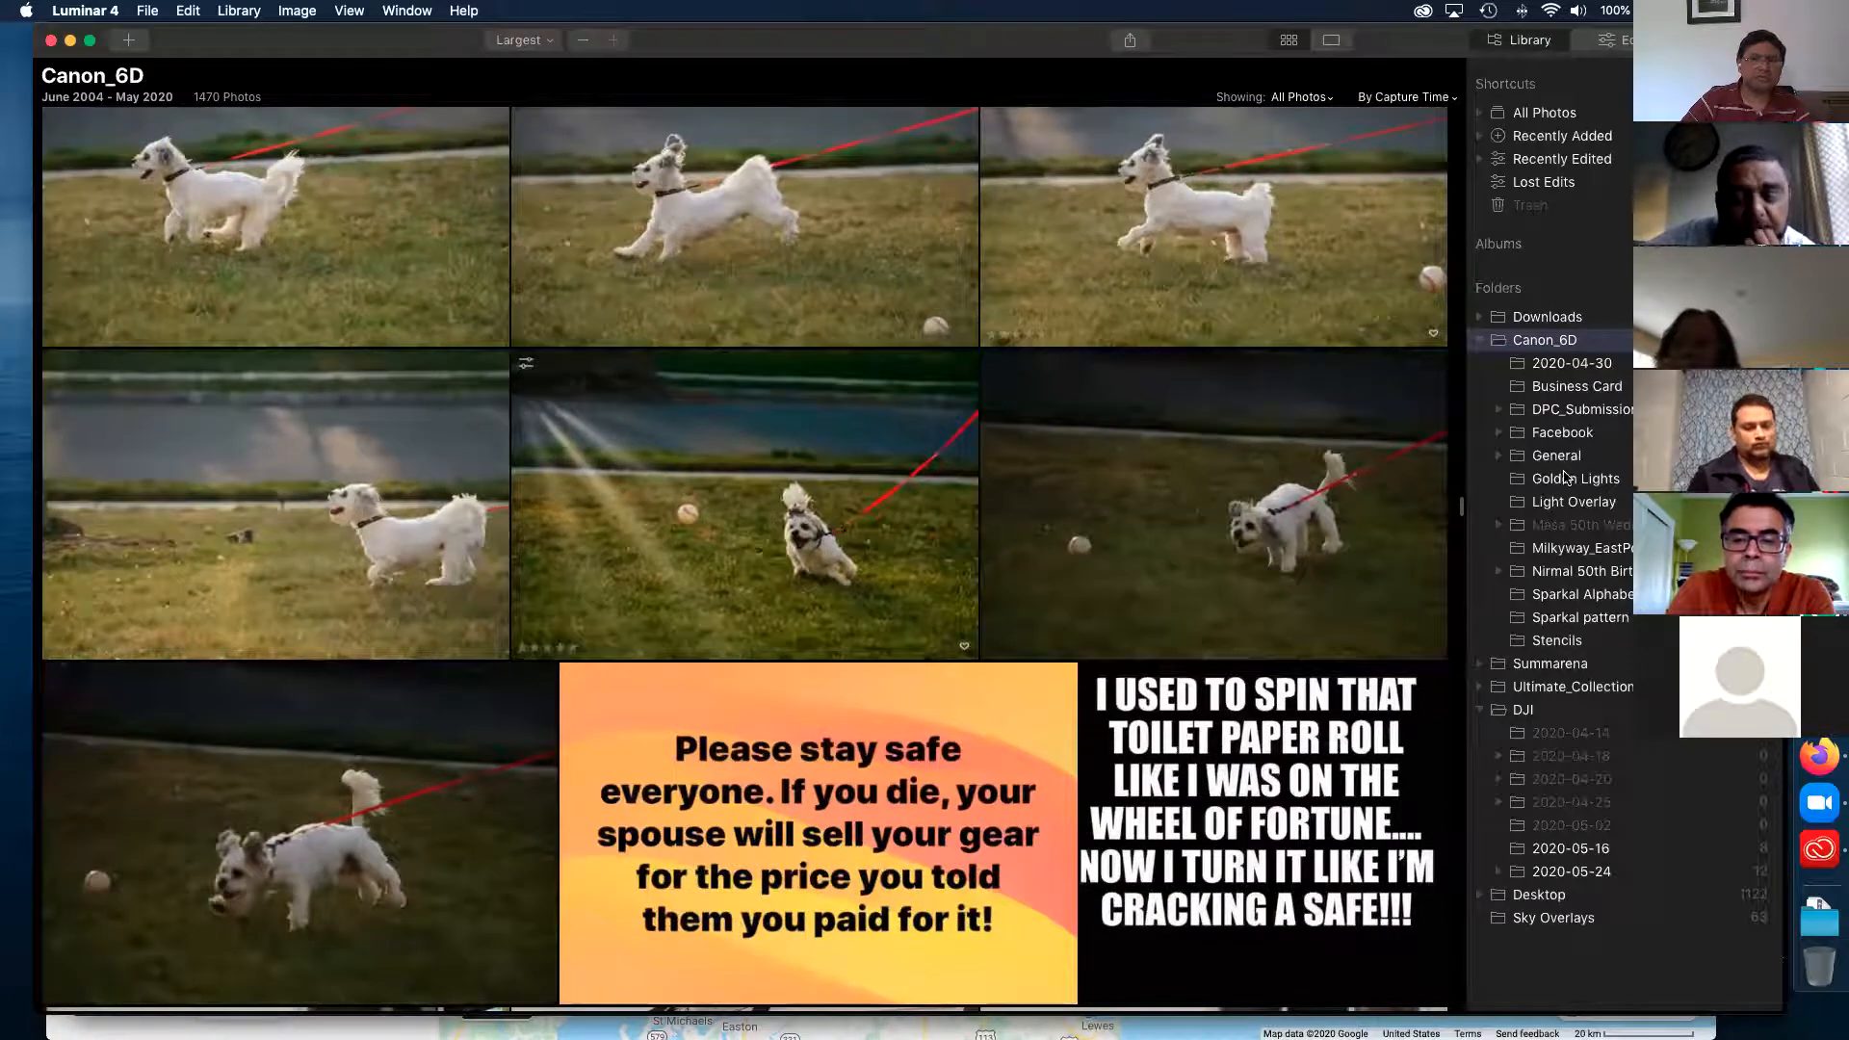
click(1580, 551)
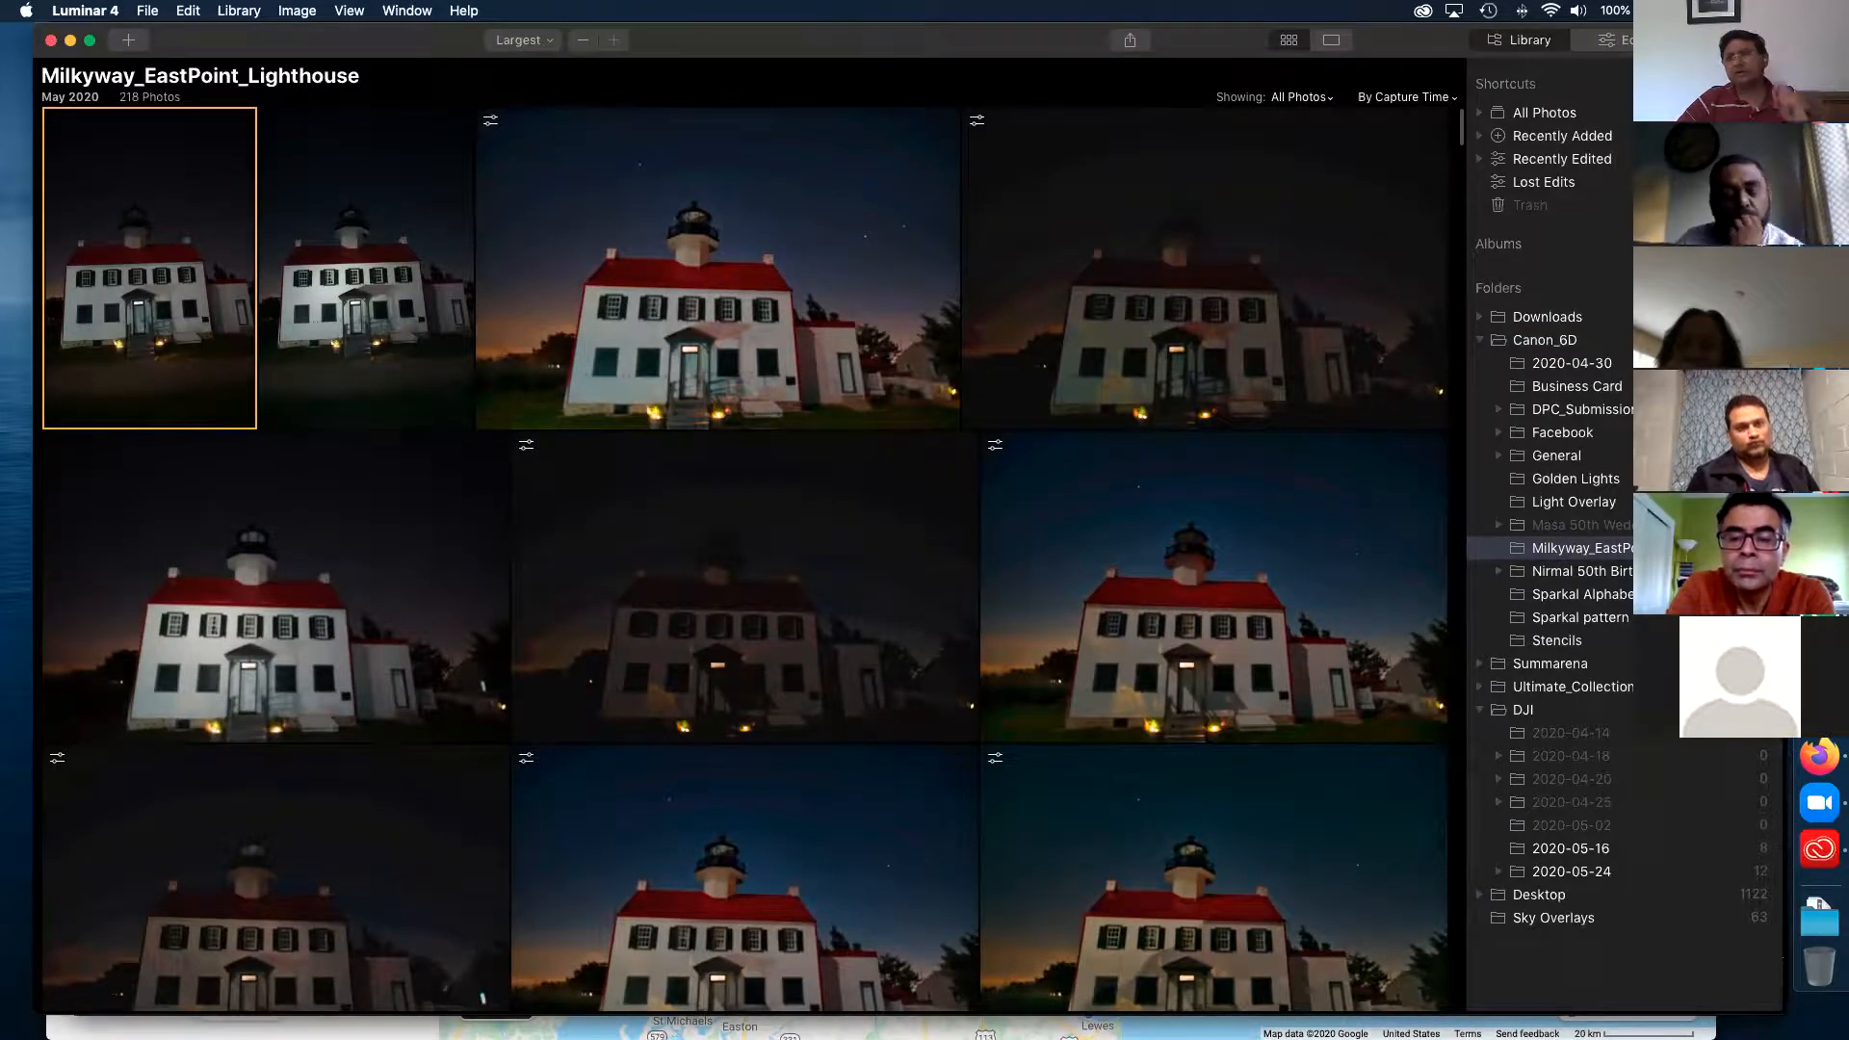
- Switch to Lightroom Classic and reveal the Lightroom Develop presets location from the Presets preferences
key(super+Tab)
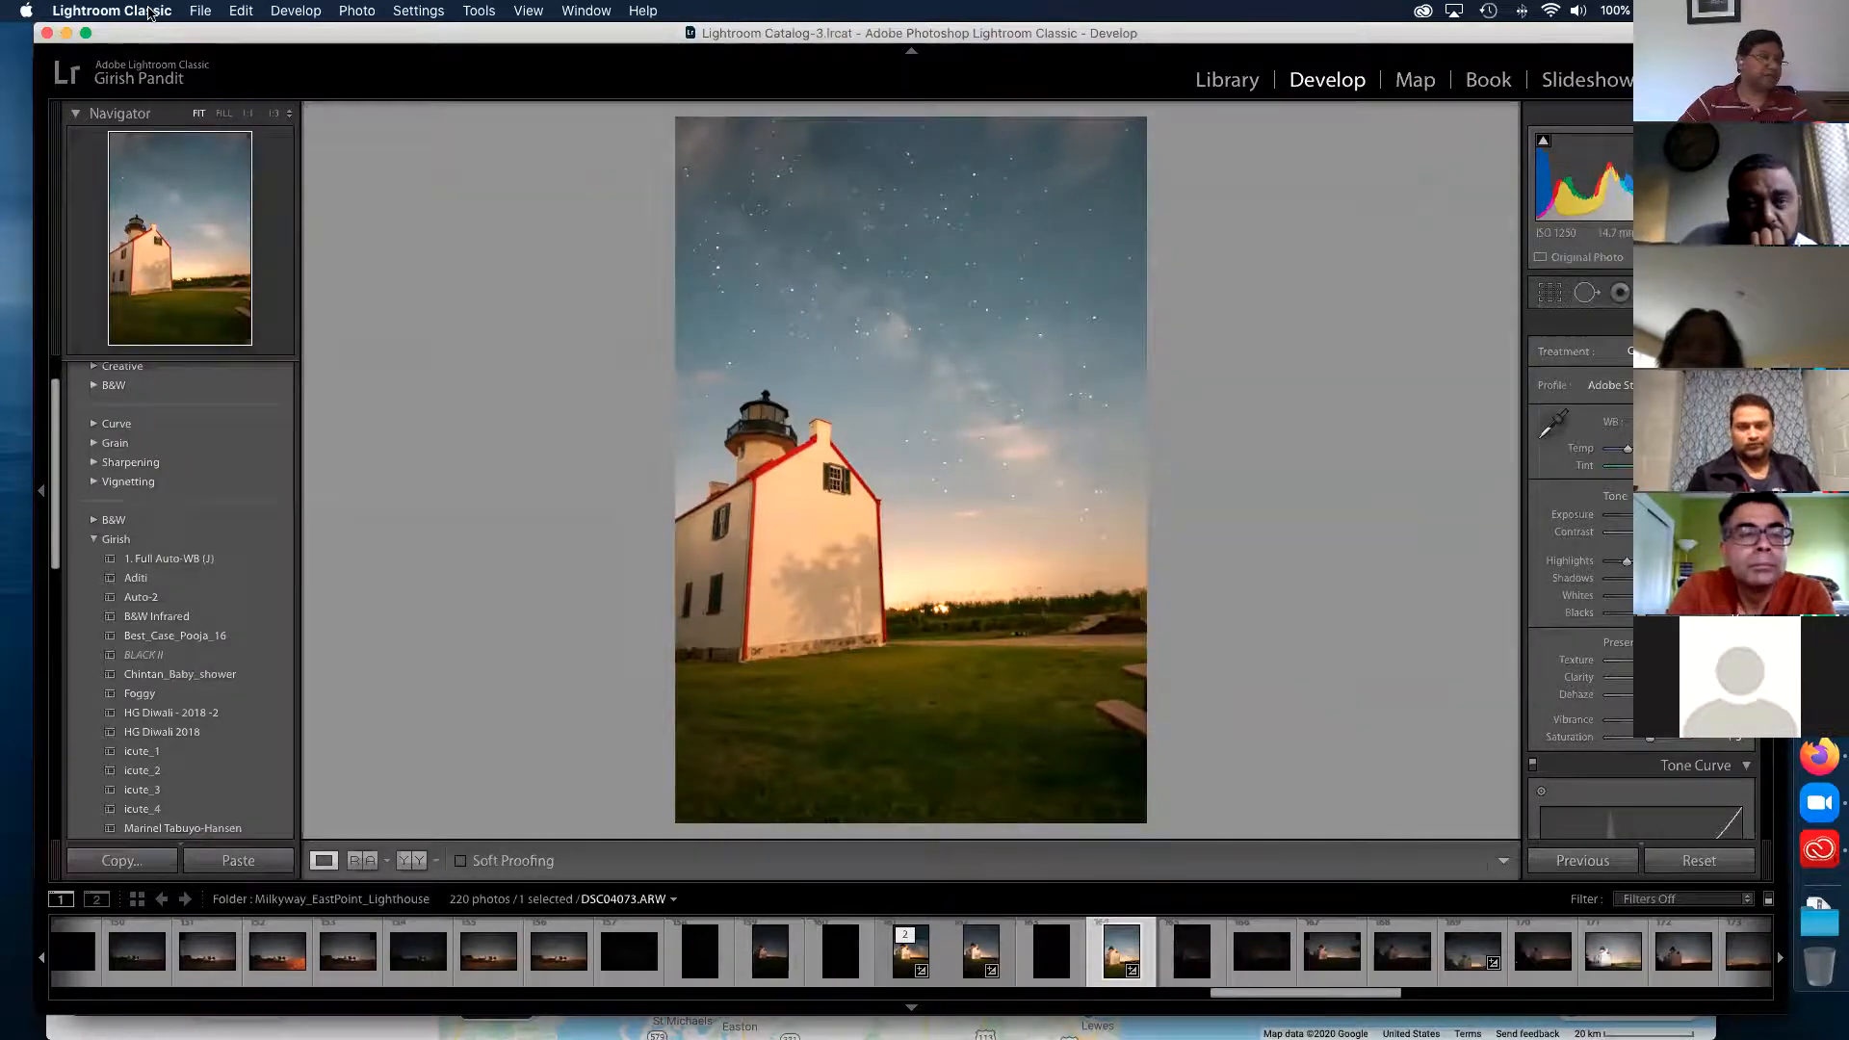
click(149, 11)
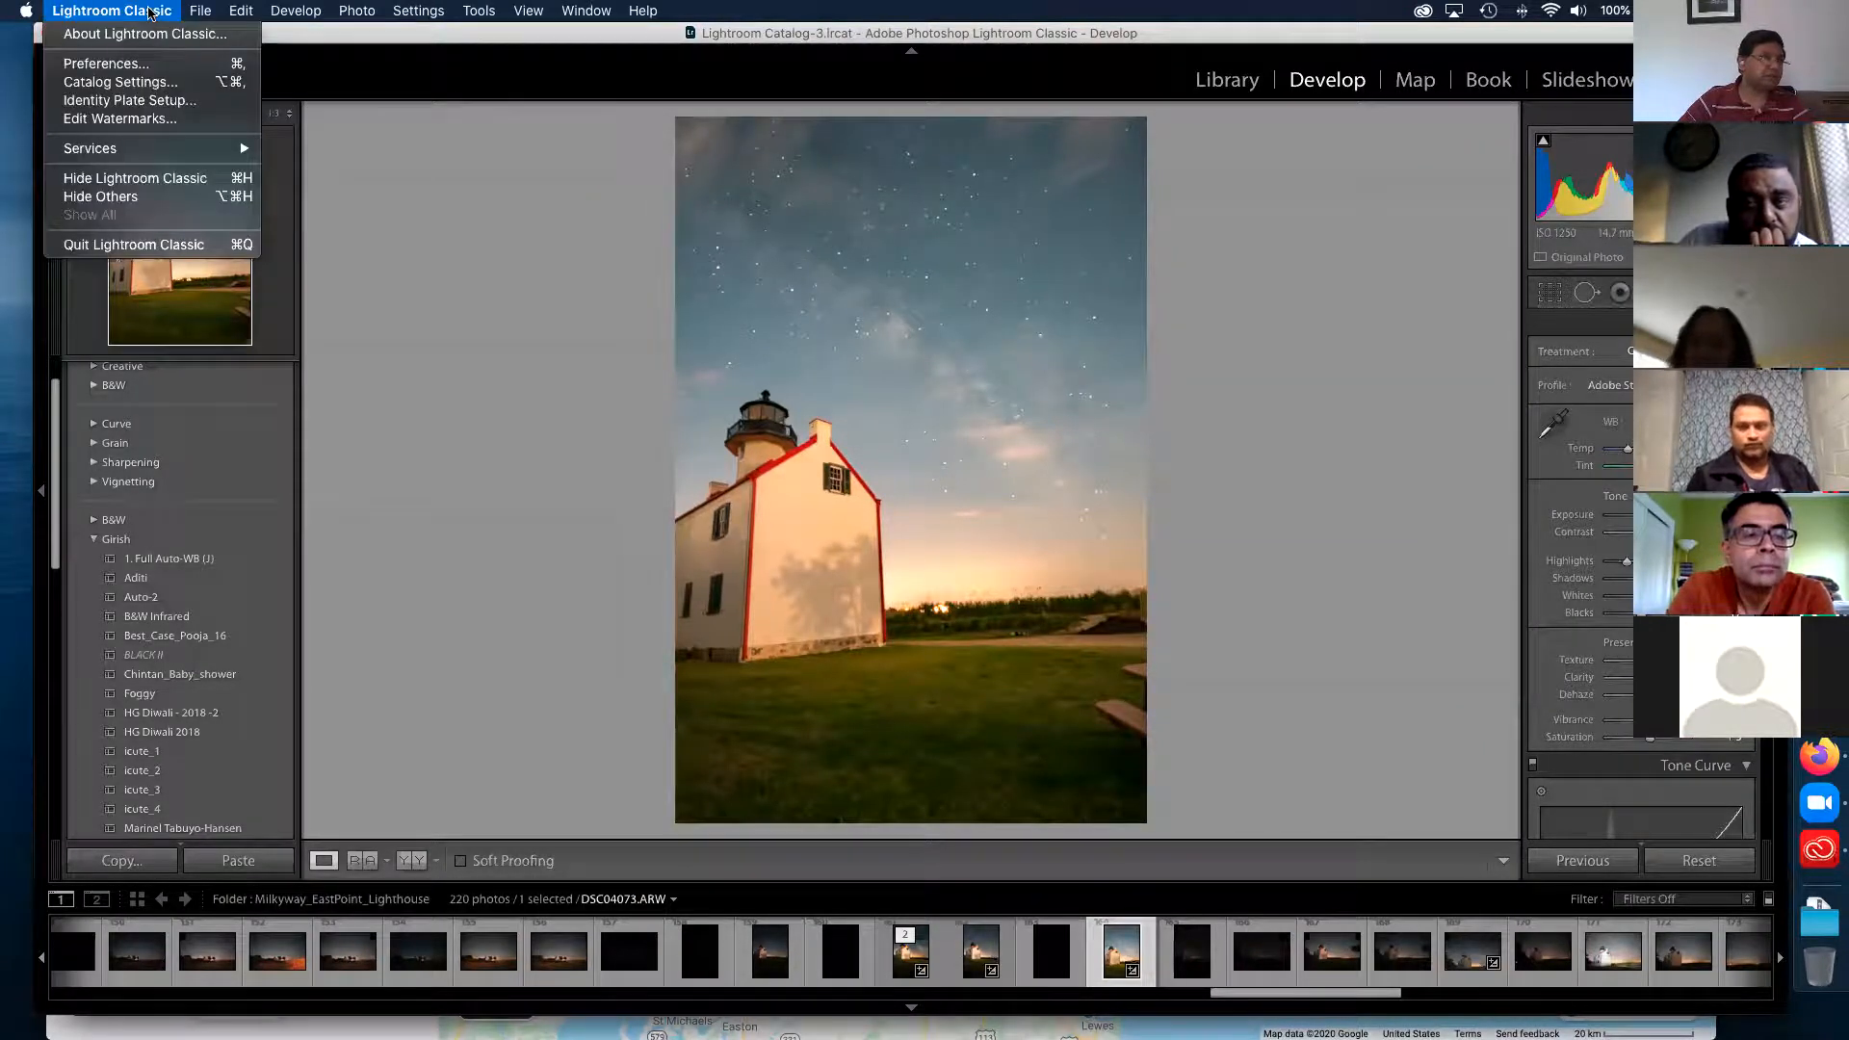
click(132, 63)
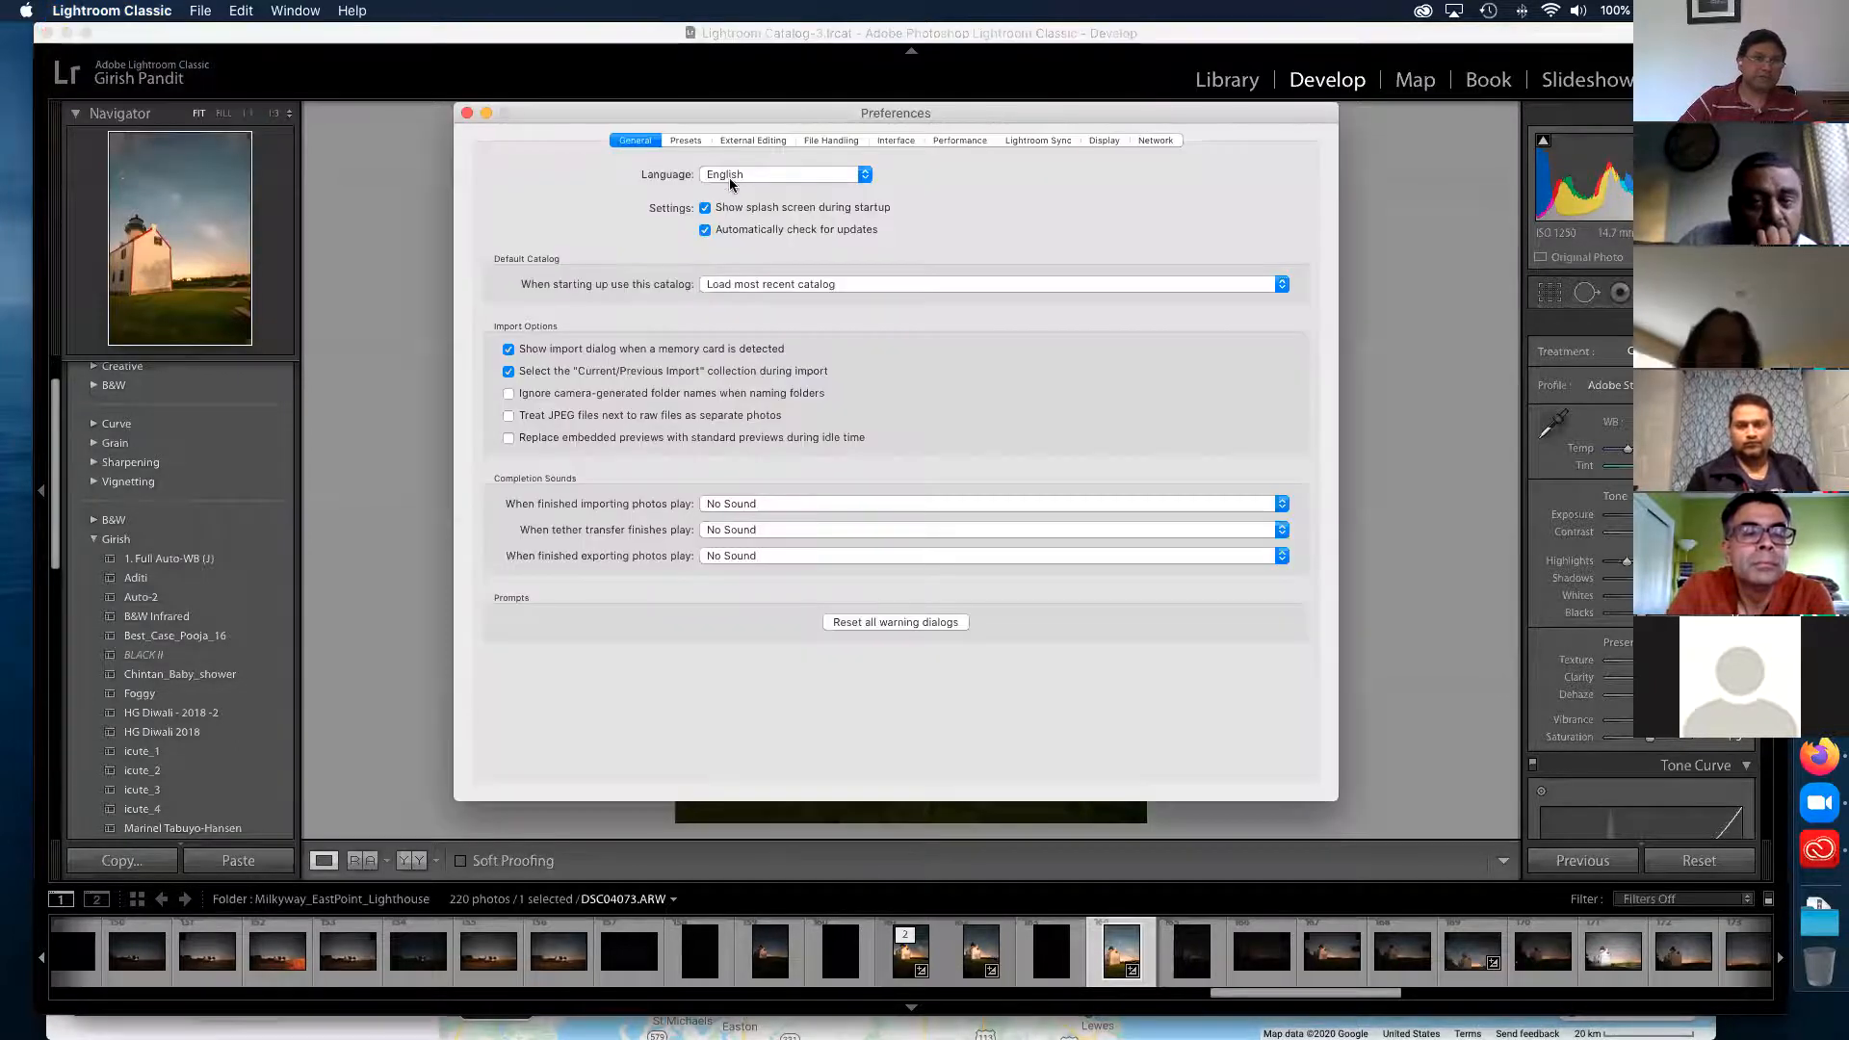
click(687, 142)
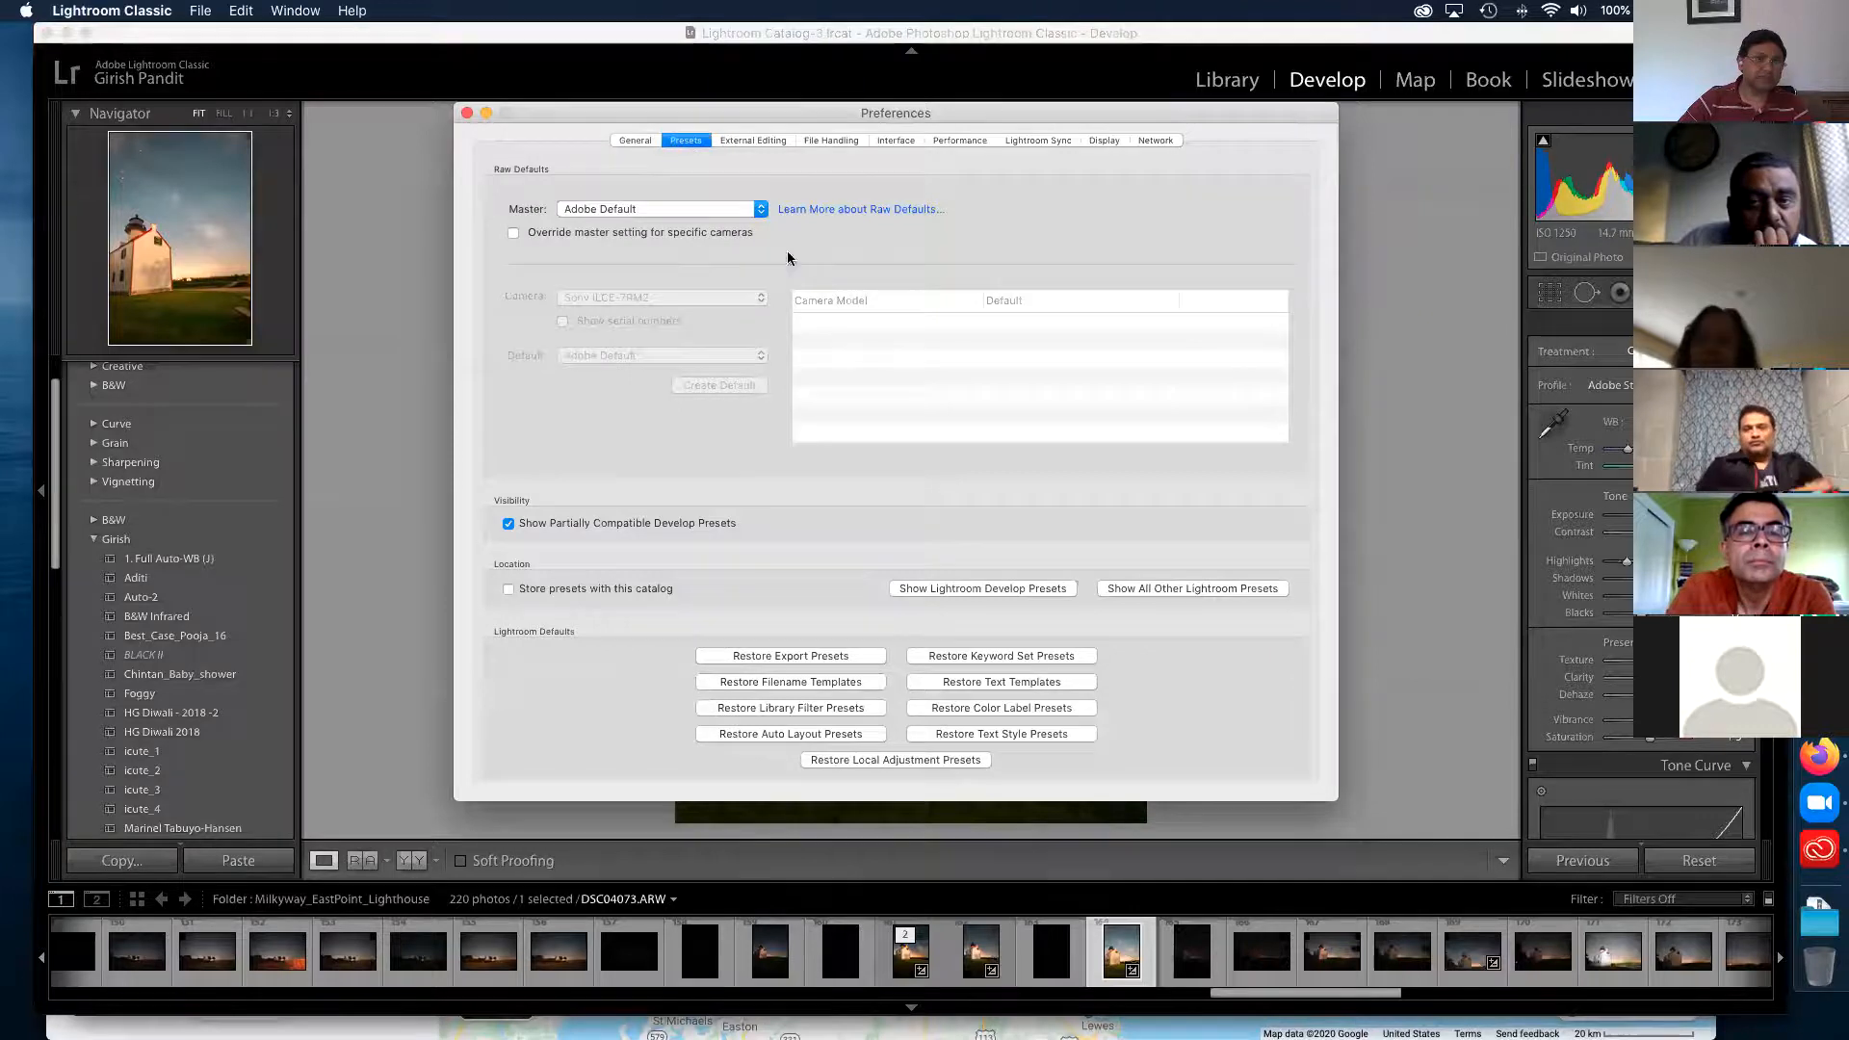
click(1006, 597)
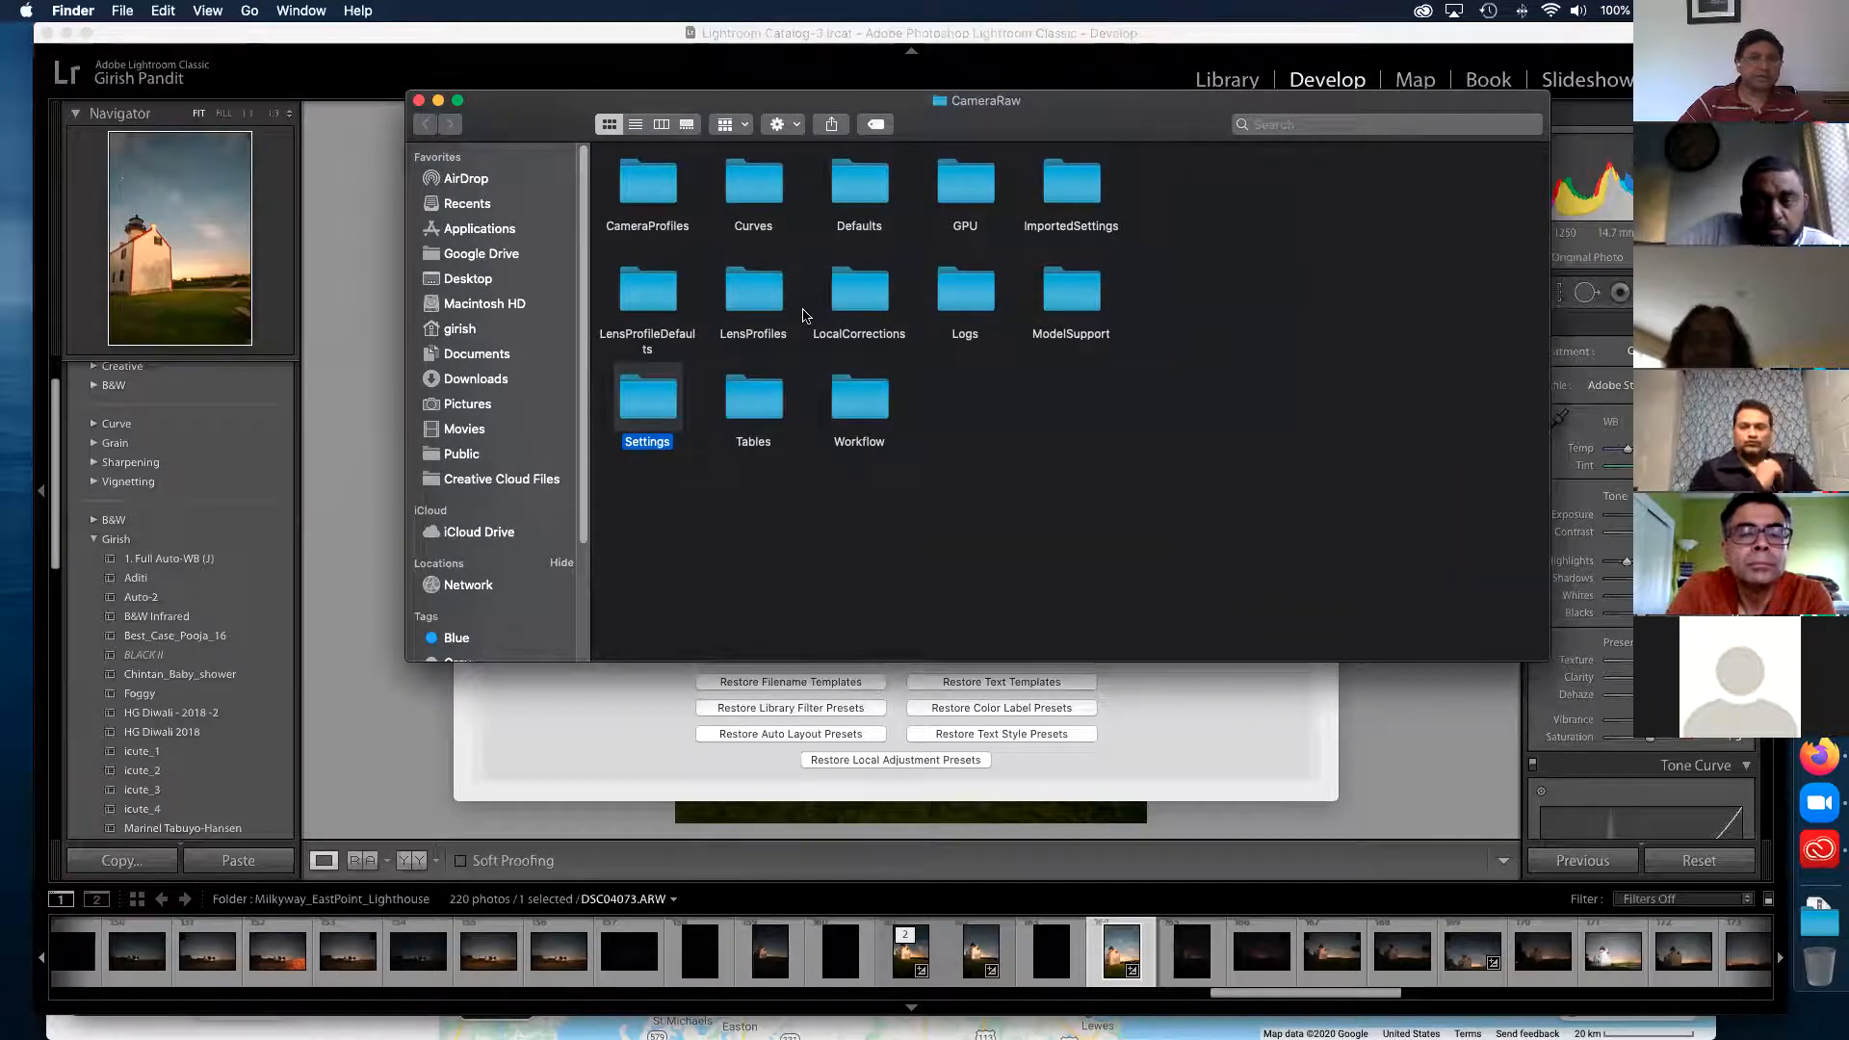
- View the XMP files in the personal preset folder inside Settings, select 1. Full Auto-WB (J).xmp, and close the Preferences
double_click(646, 403)
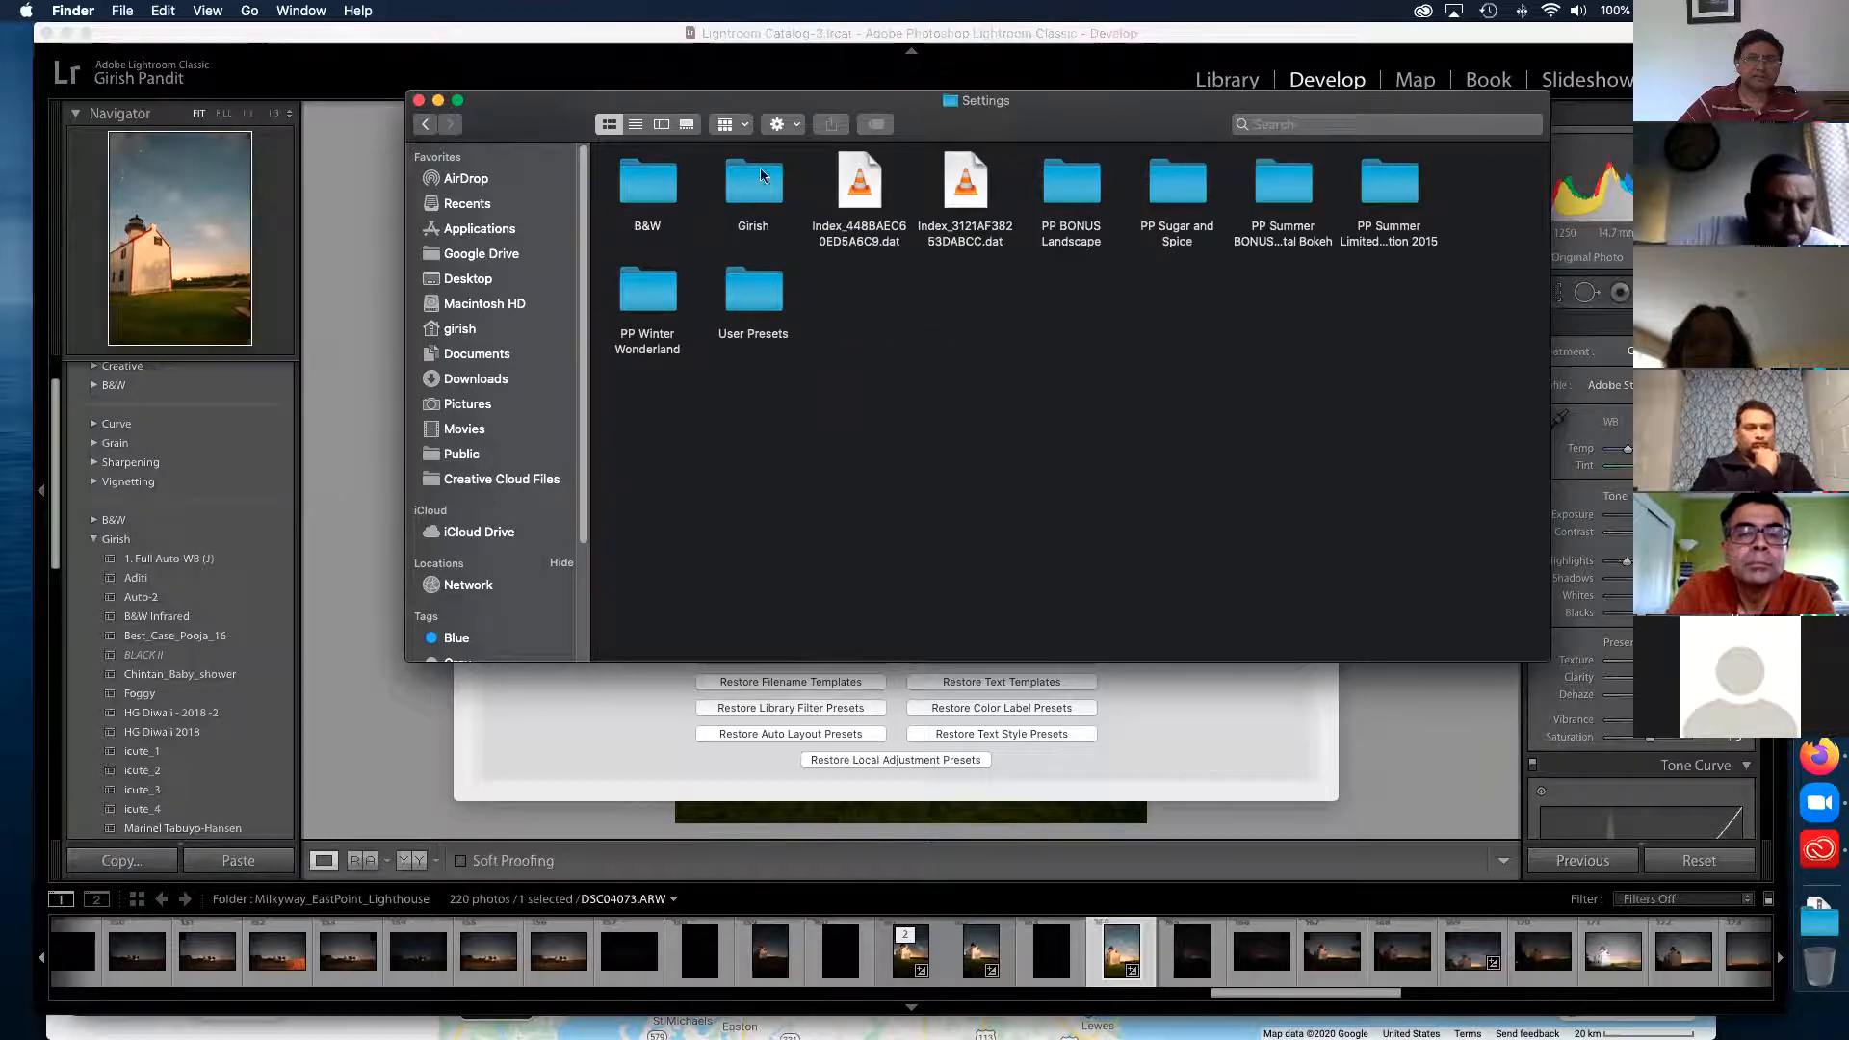
click(760, 209)
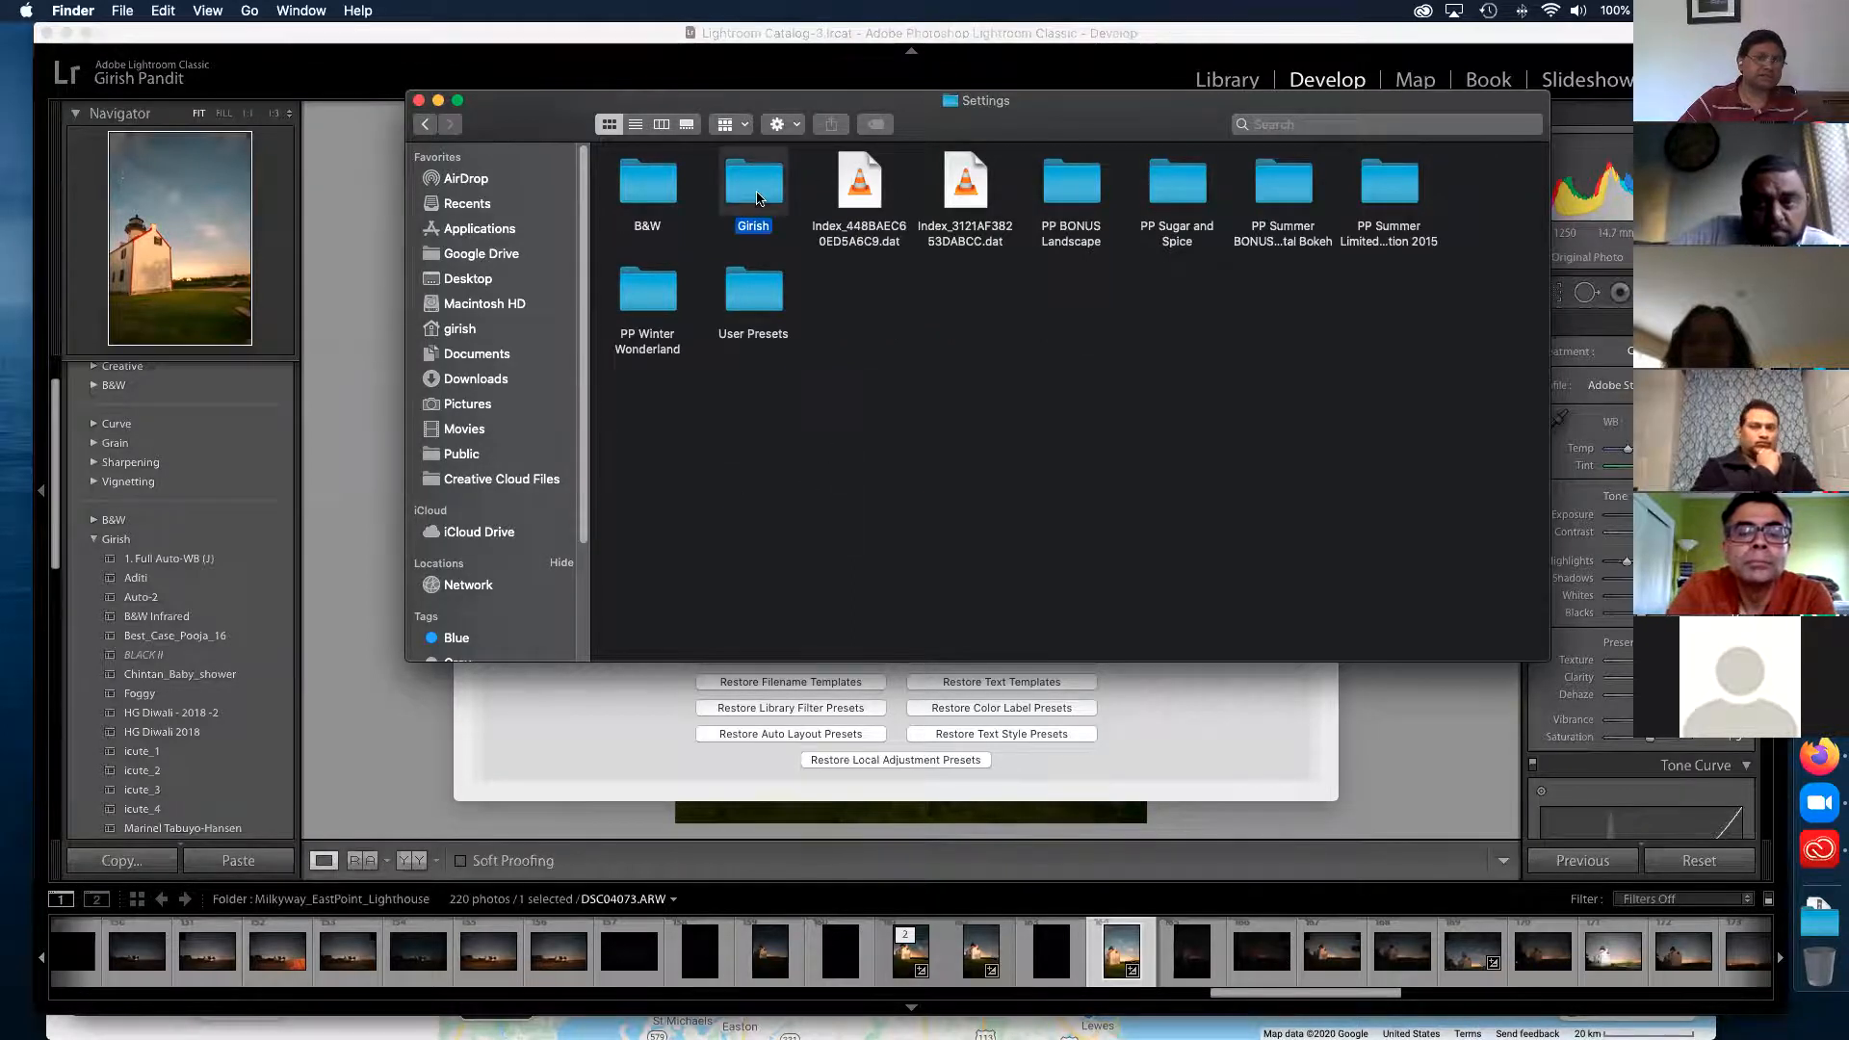
double_click(761, 207)
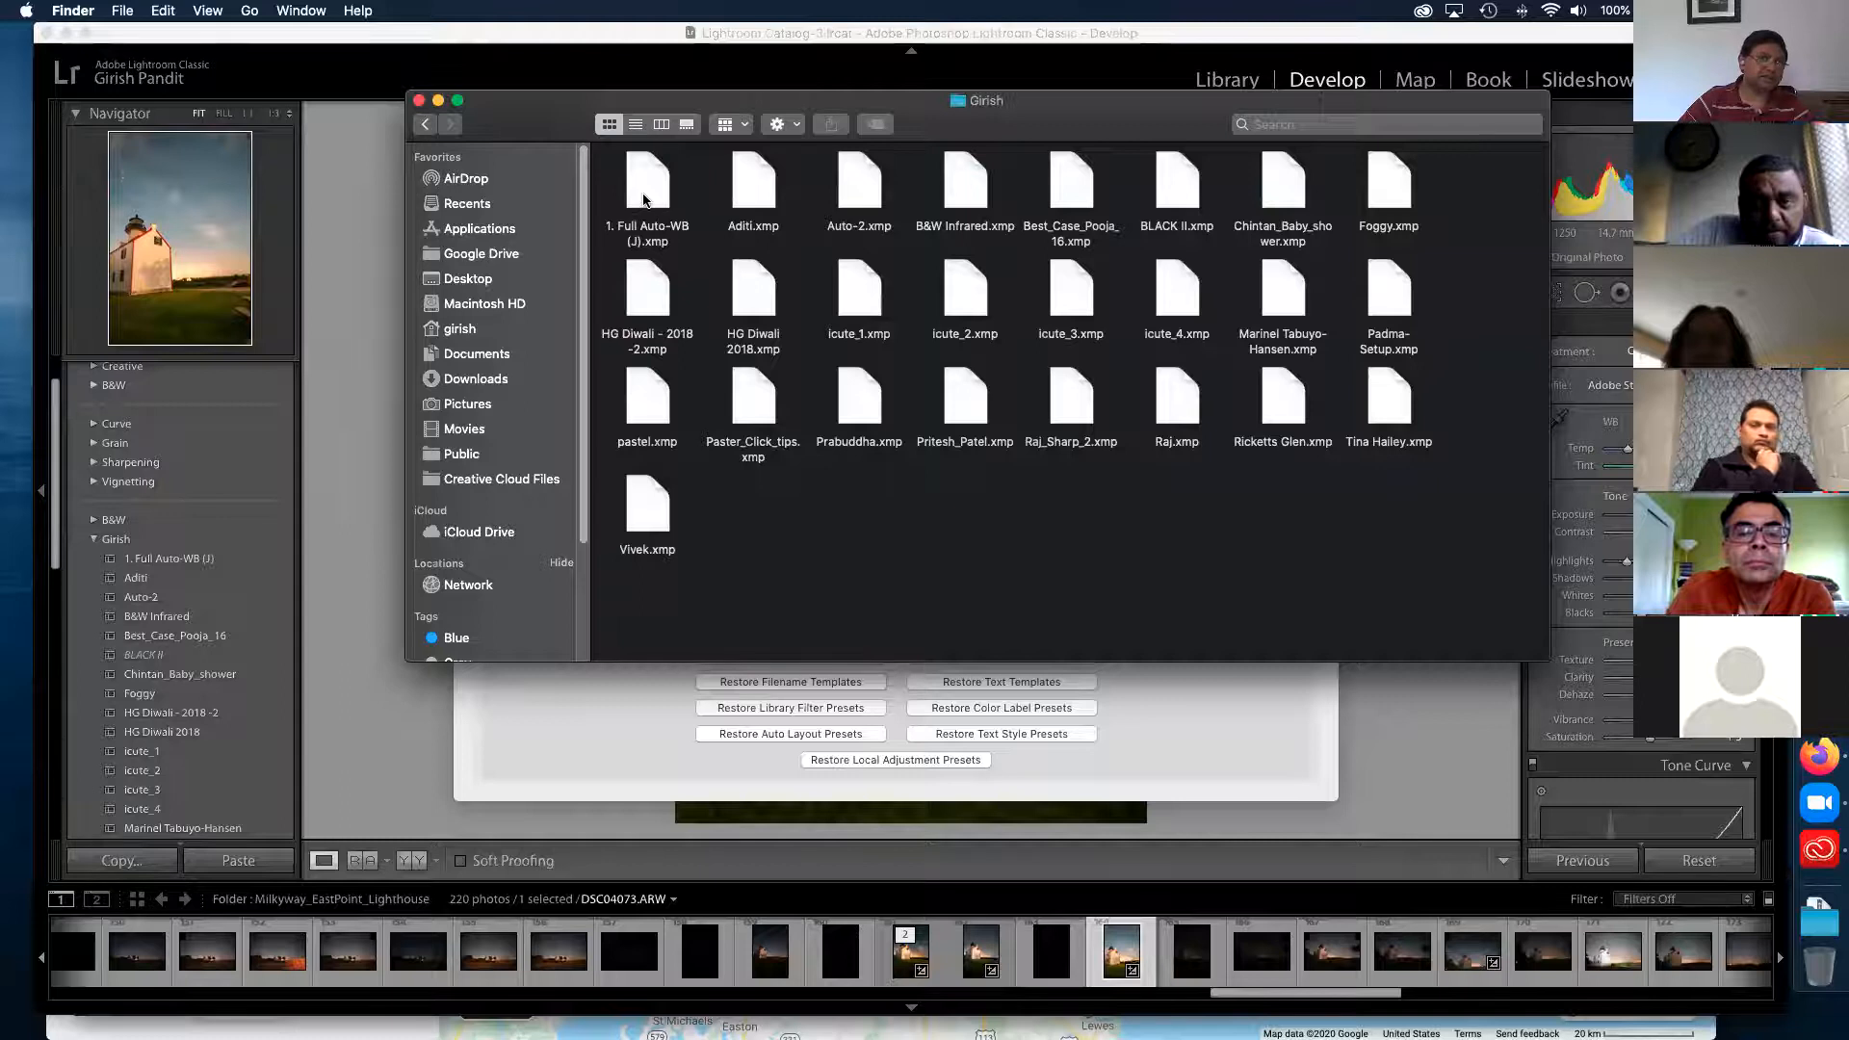
click(644, 199)
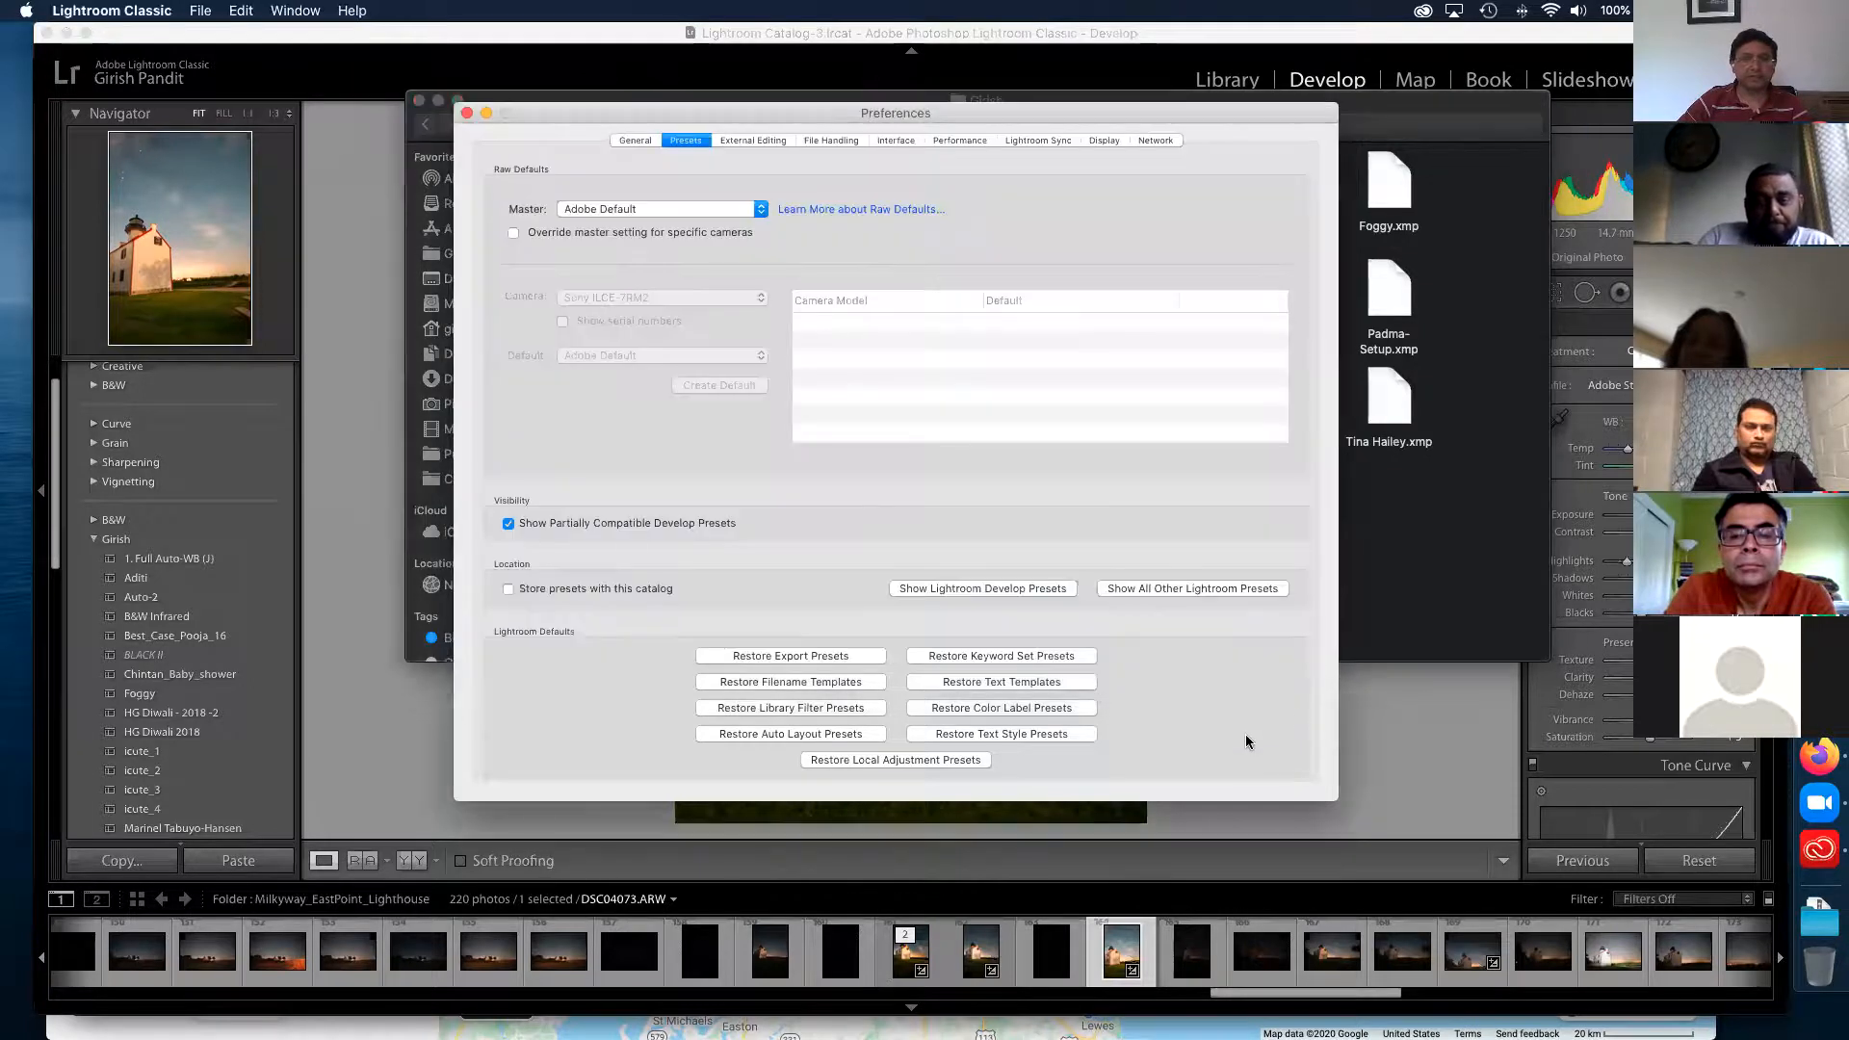
click(1250, 743)
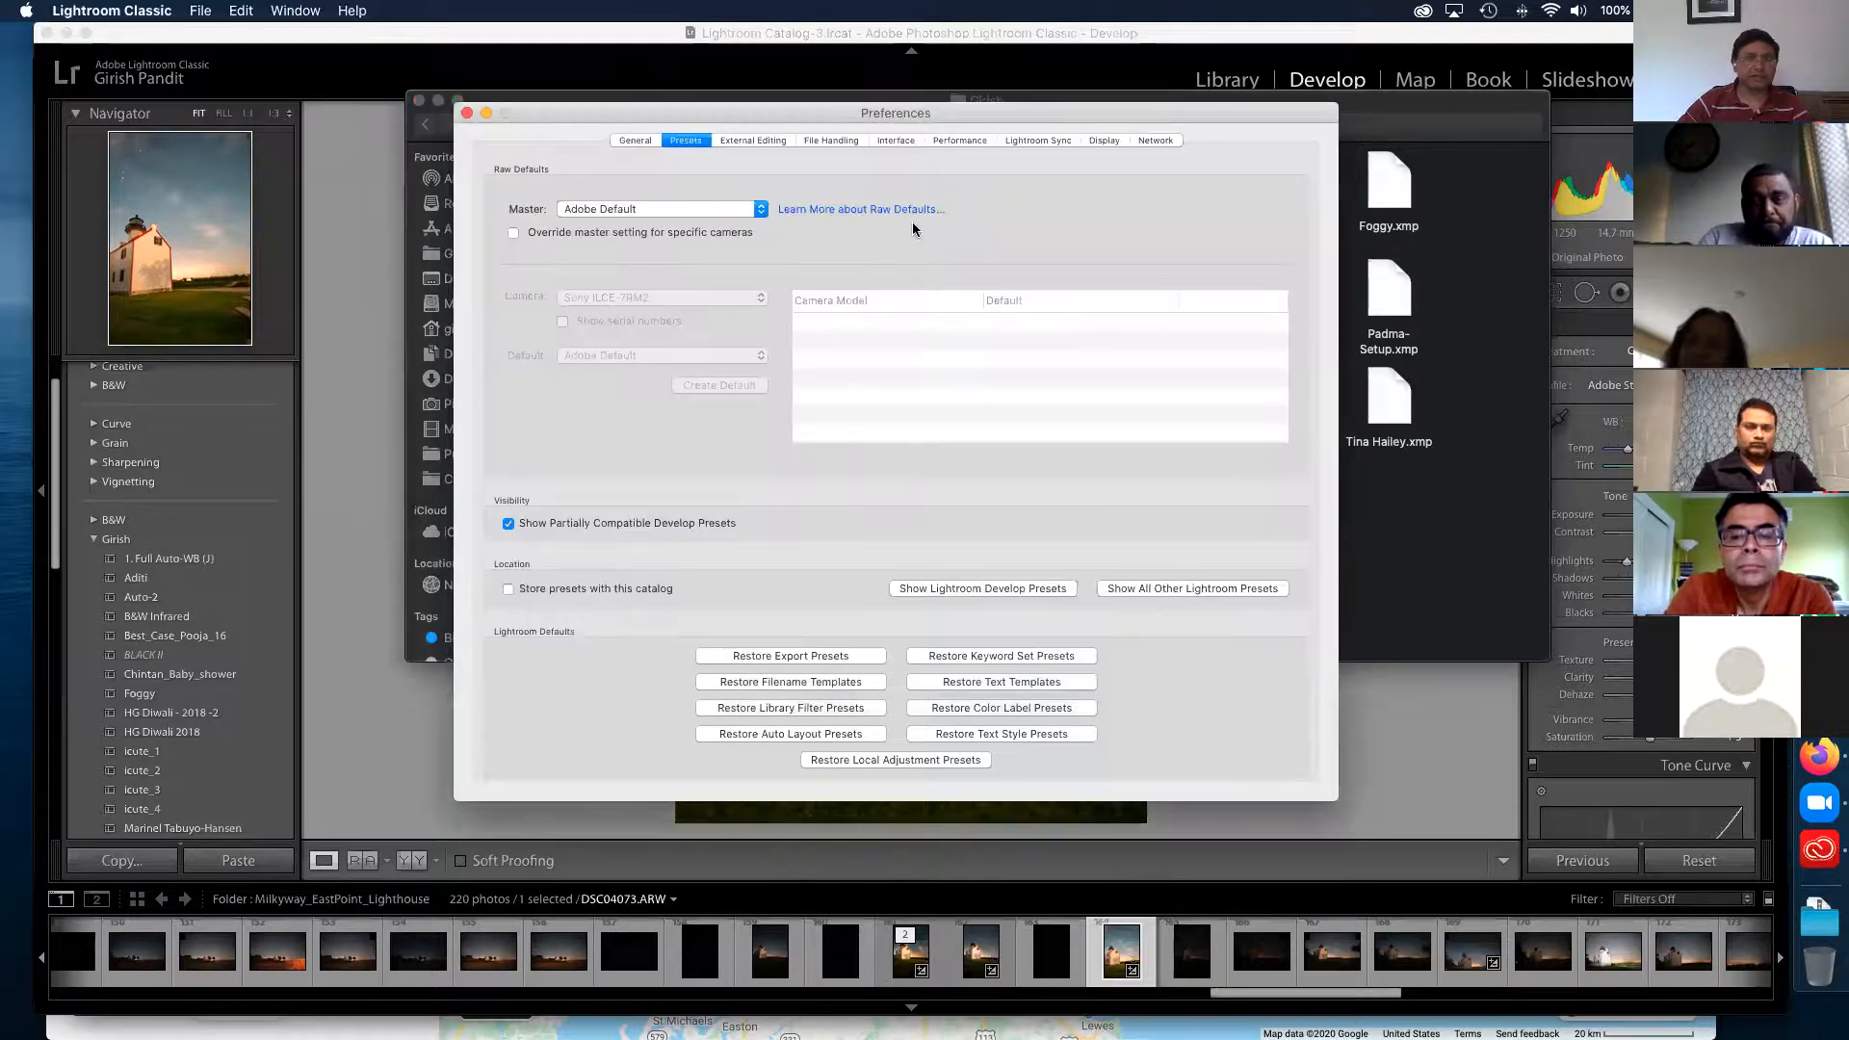
click(466, 112)
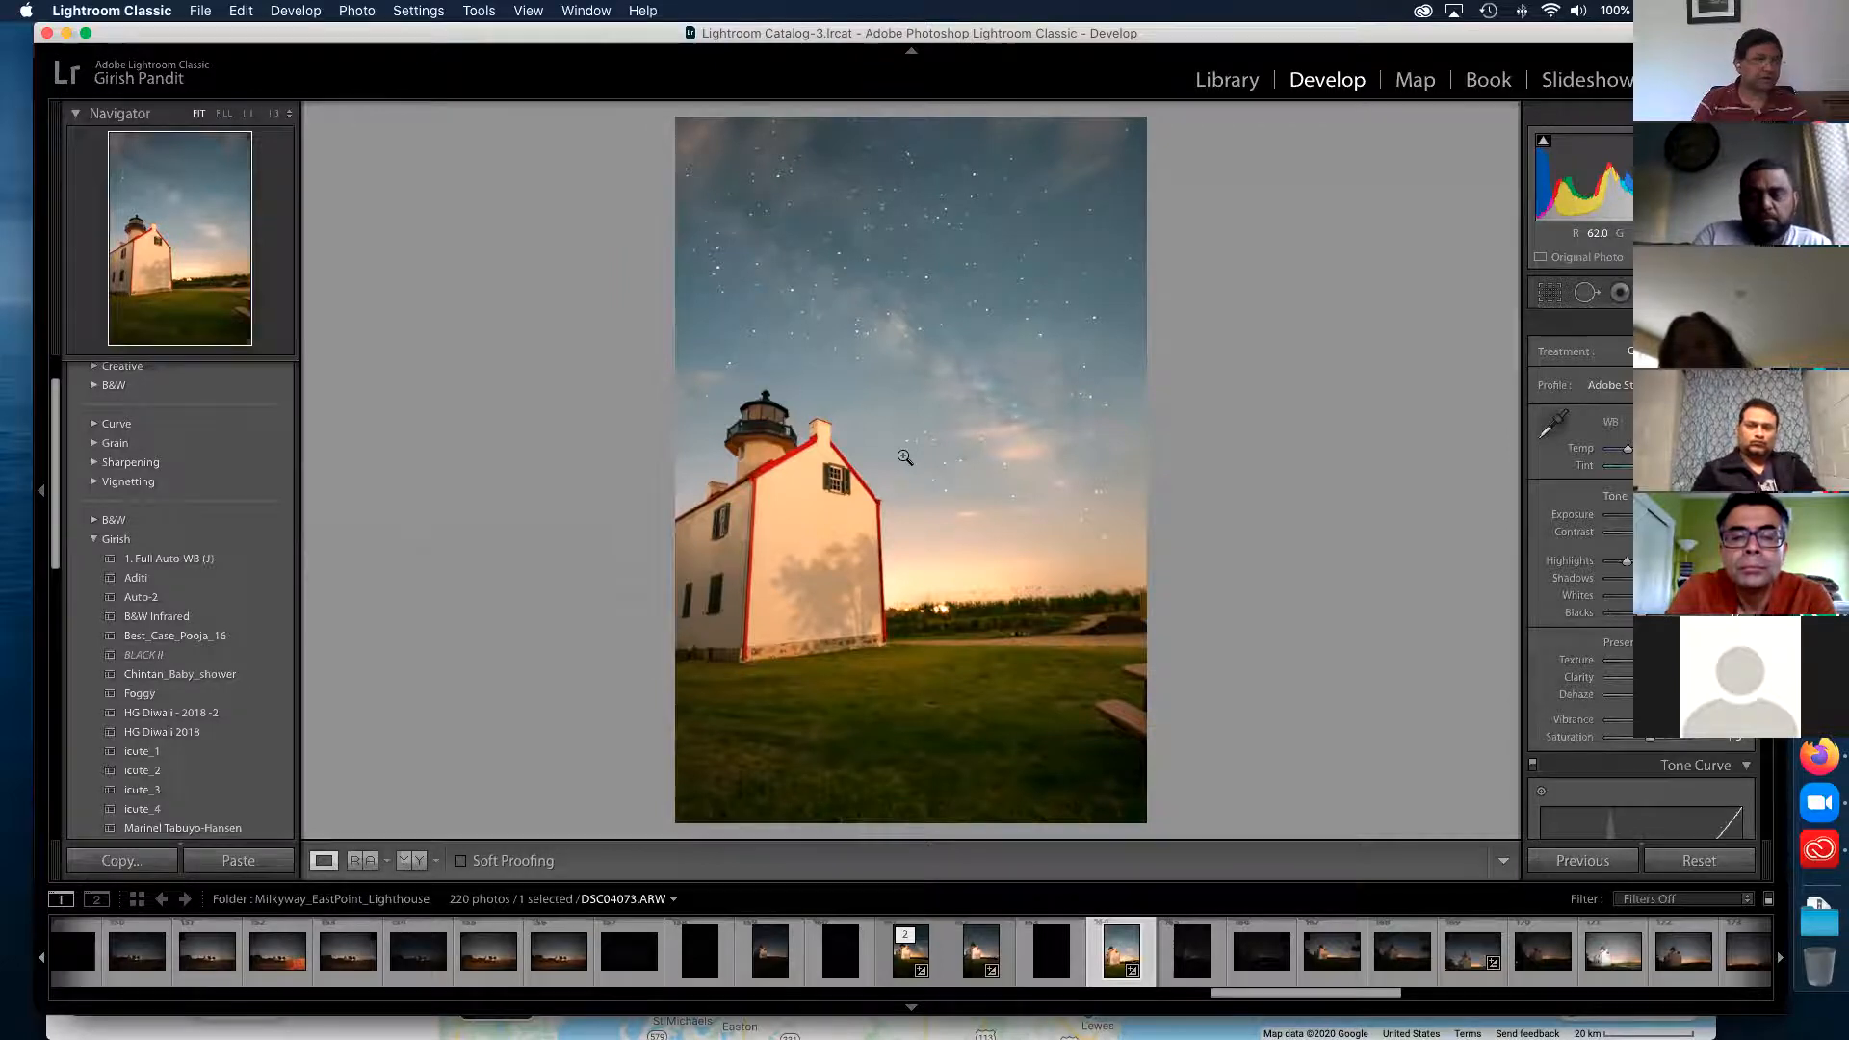
- Apply the 1. Full Auto-WB (J) preset to the current lighthouse photo and to the dark DSC04075.ARW
click(187, 561)
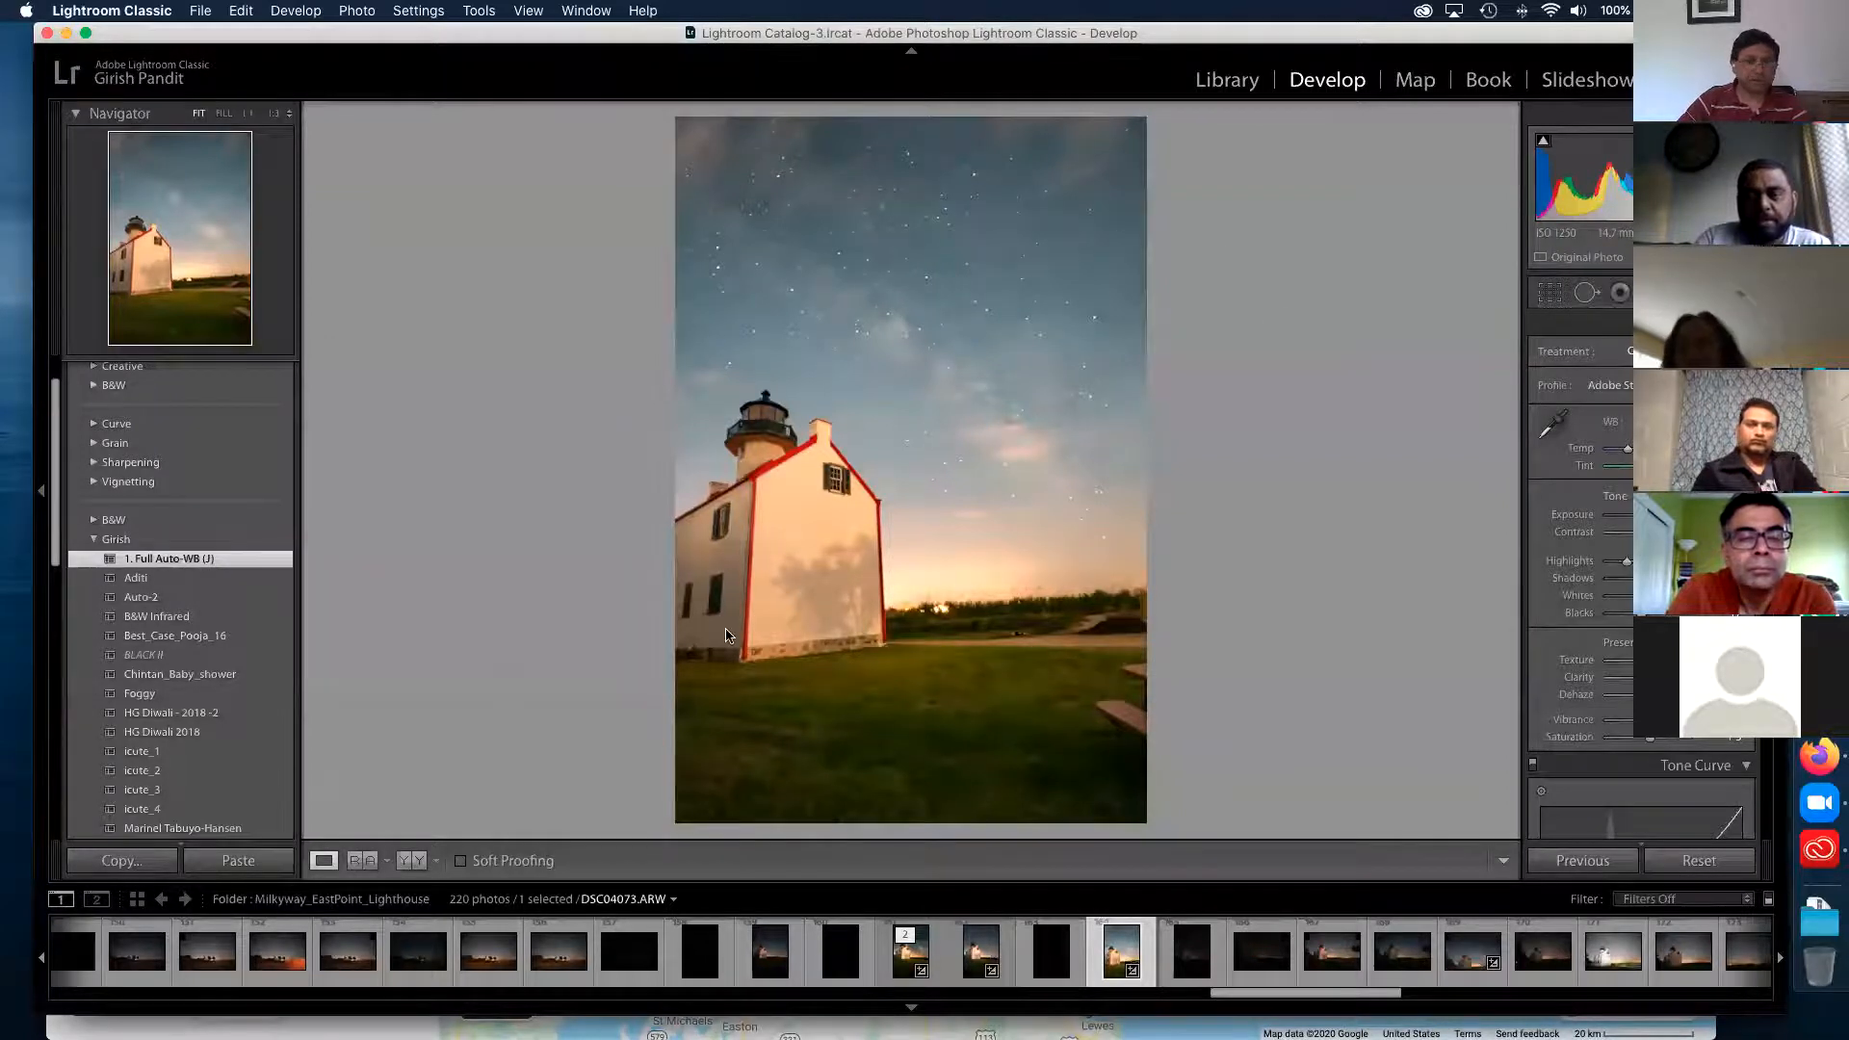
click(1277, 967)
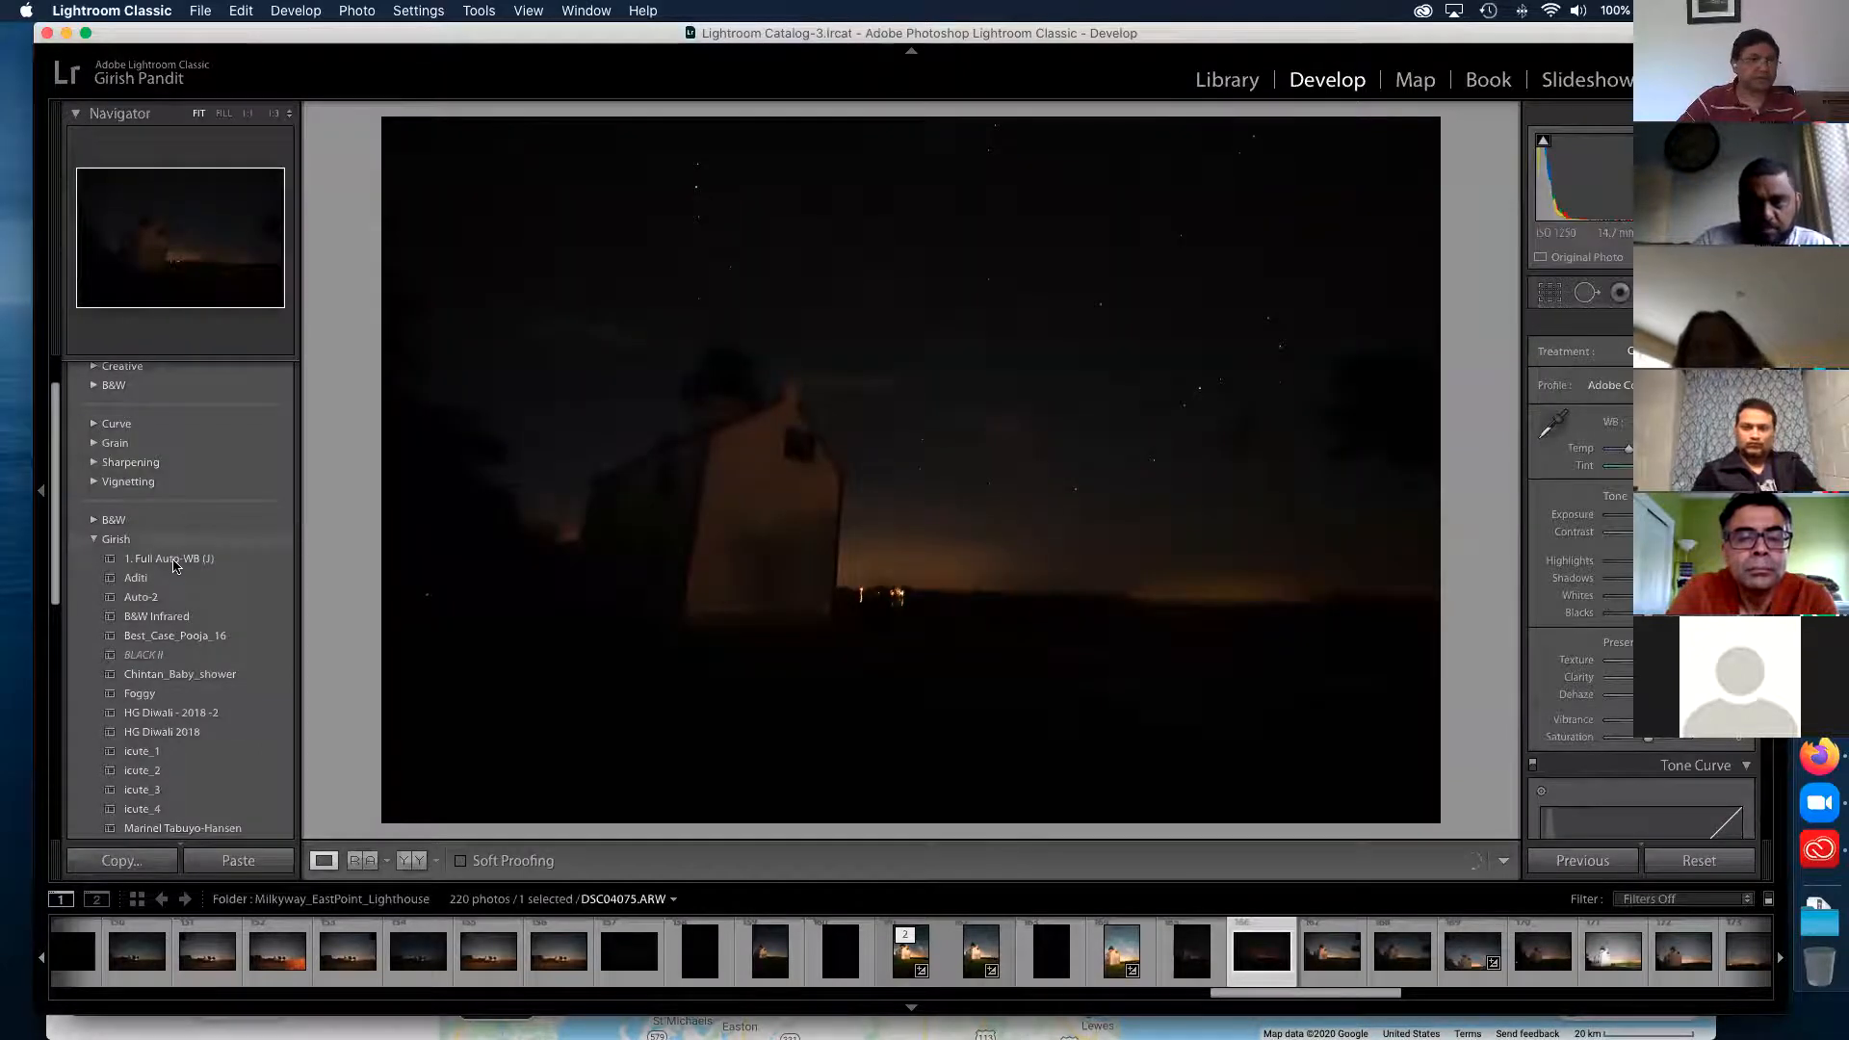
click(175, 564)
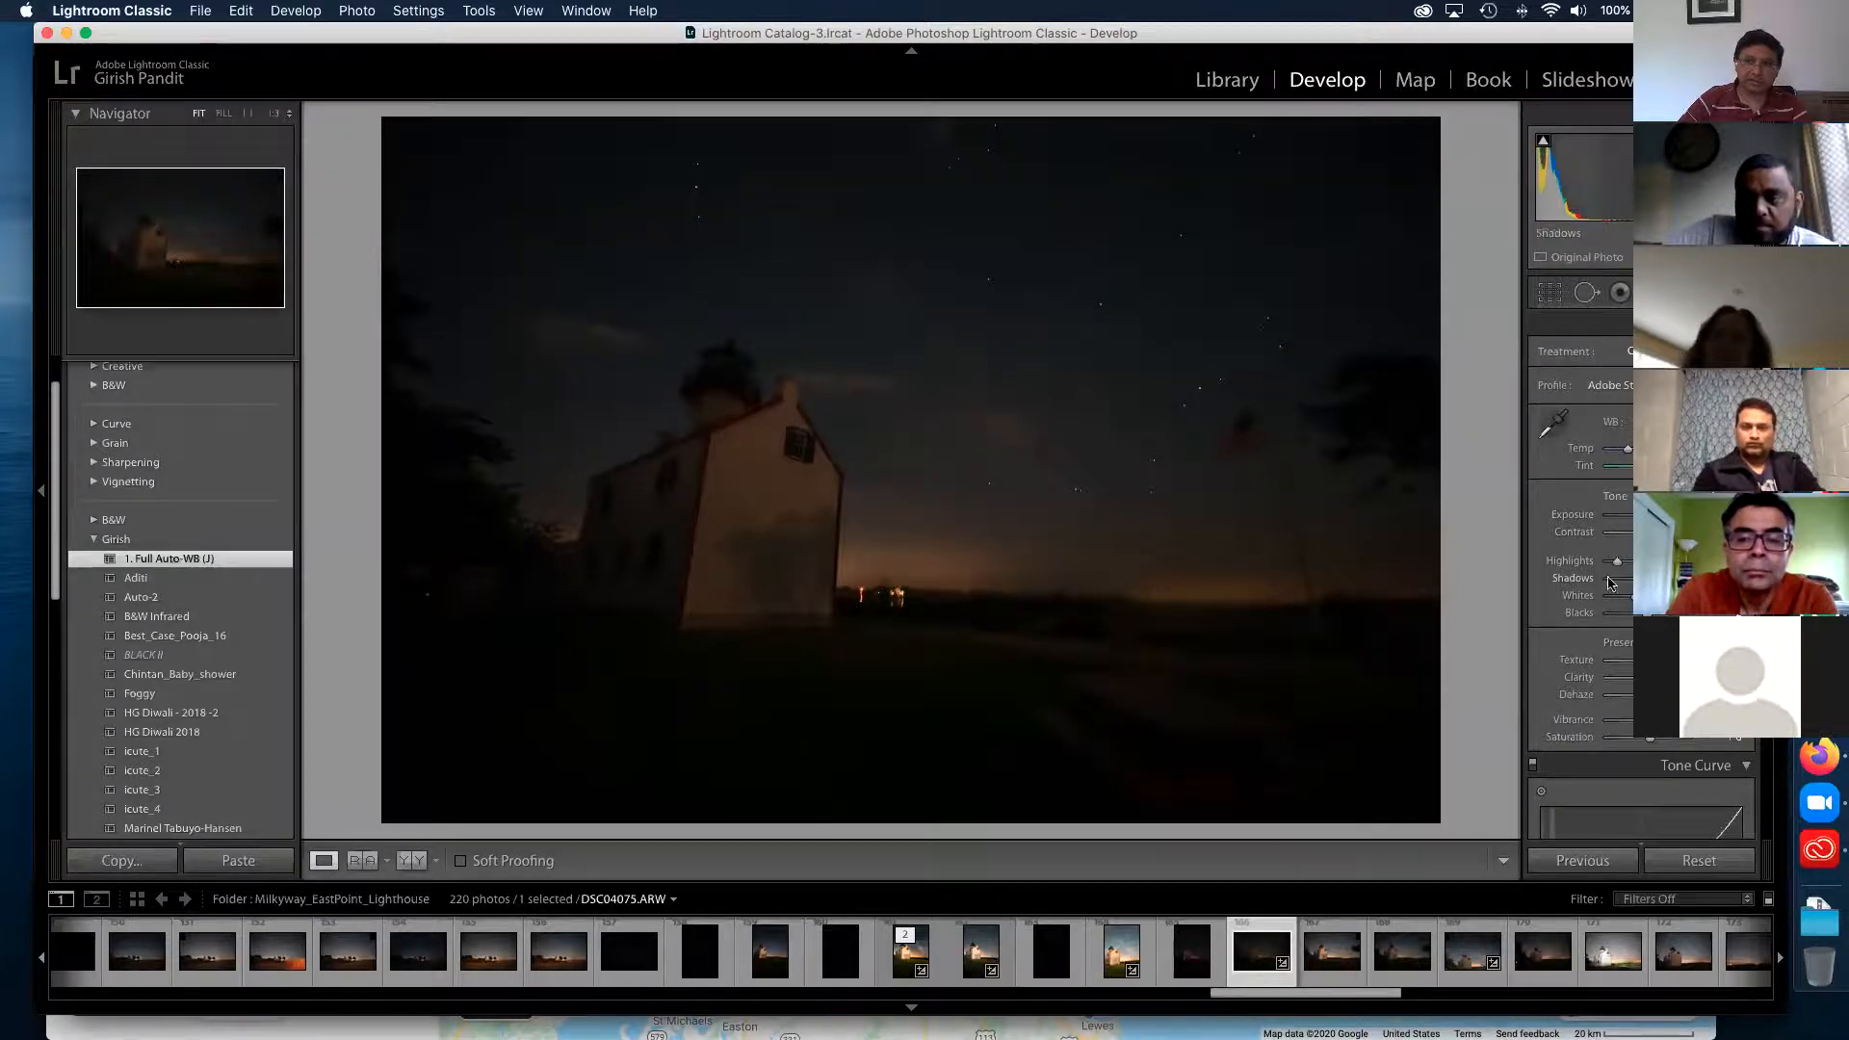
- Examine the preset's basic, tone curve, color and sharpening settings on DSC04075.ARW
scroll(1580, 578, down, 2)
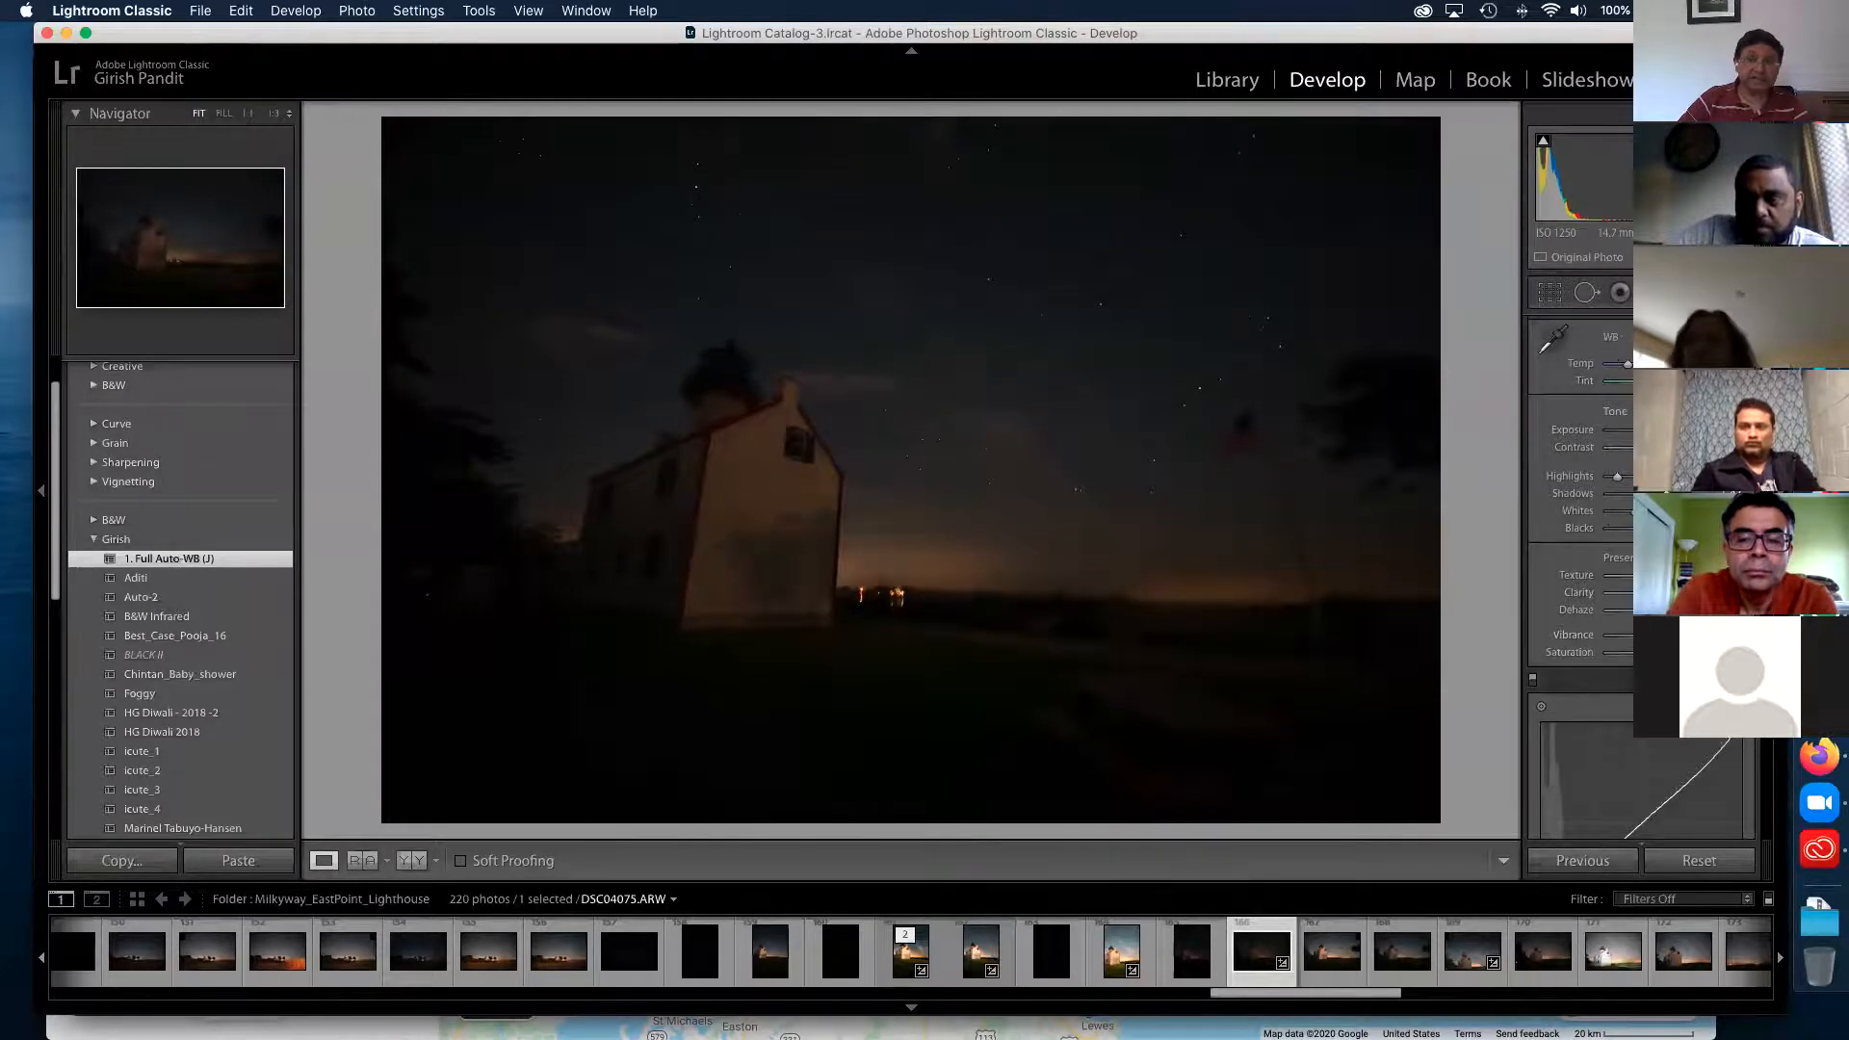
scroll(1579, 578, down, 10)
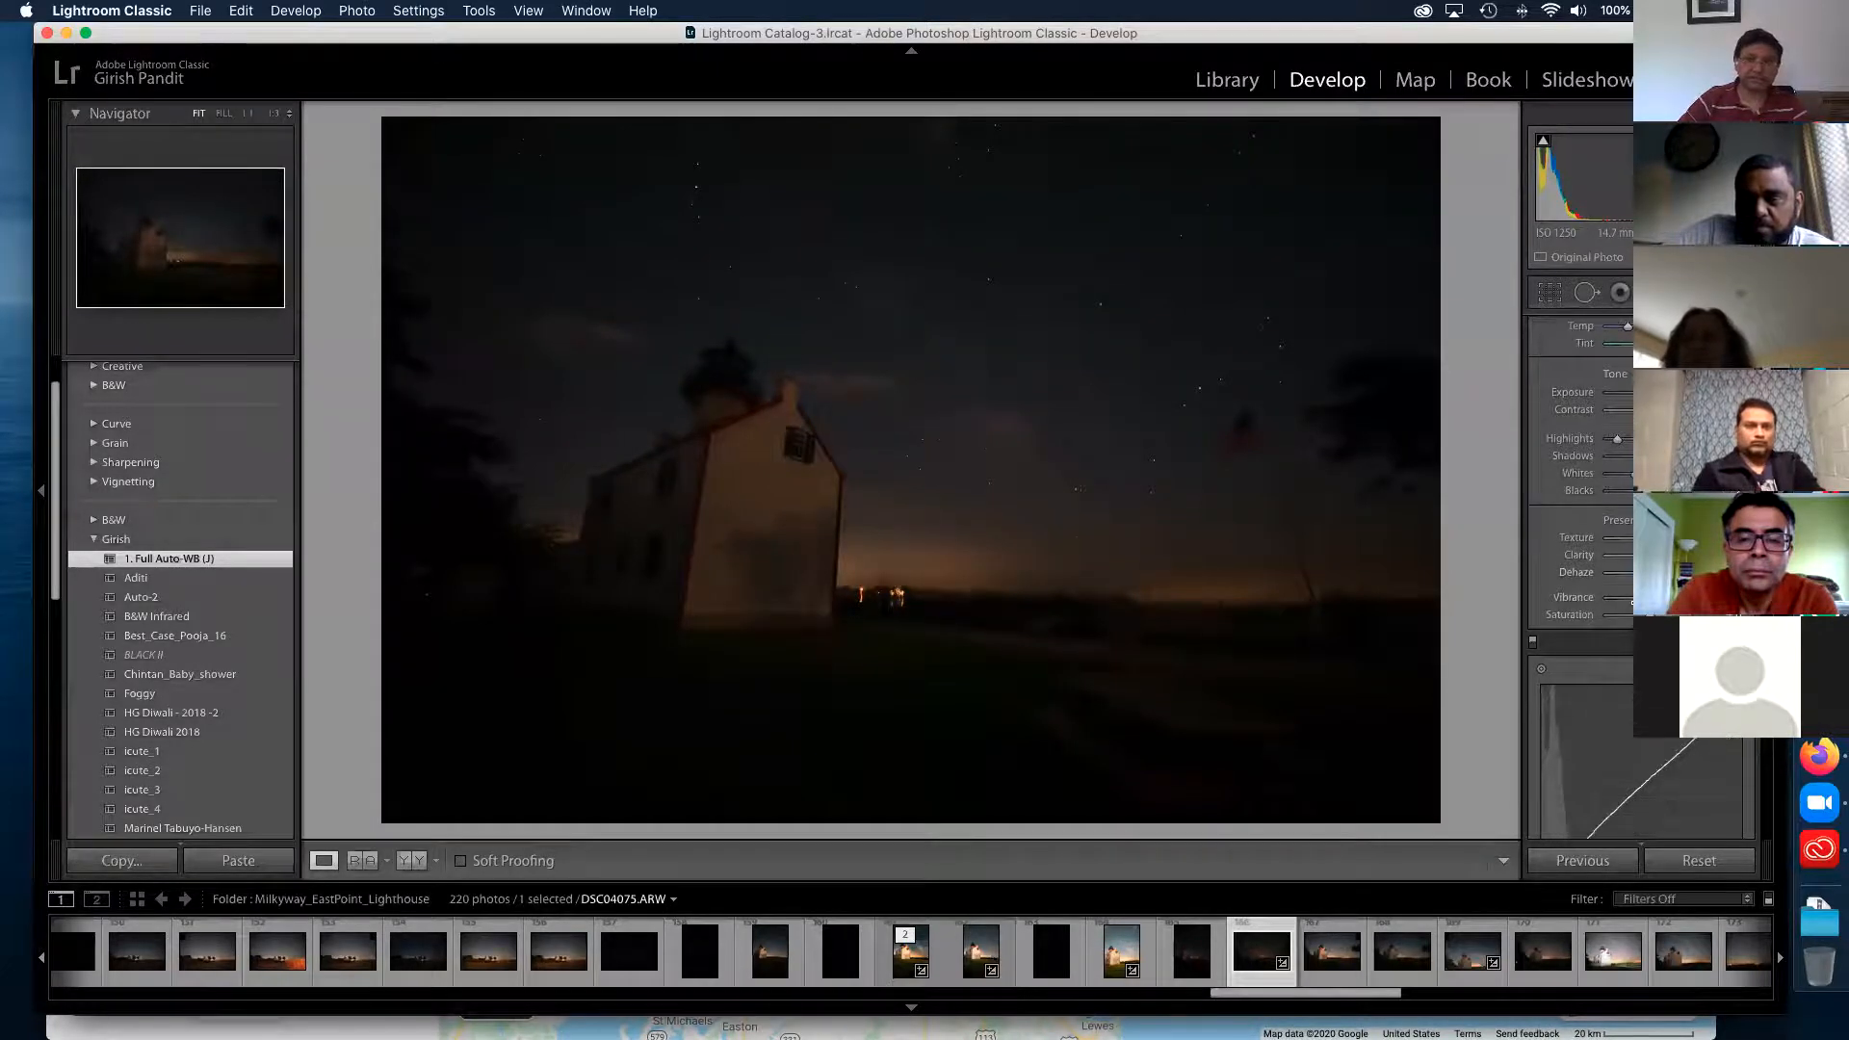
scroll(1579, 578, up, 2)
scroll(1673, 758, up, 6)
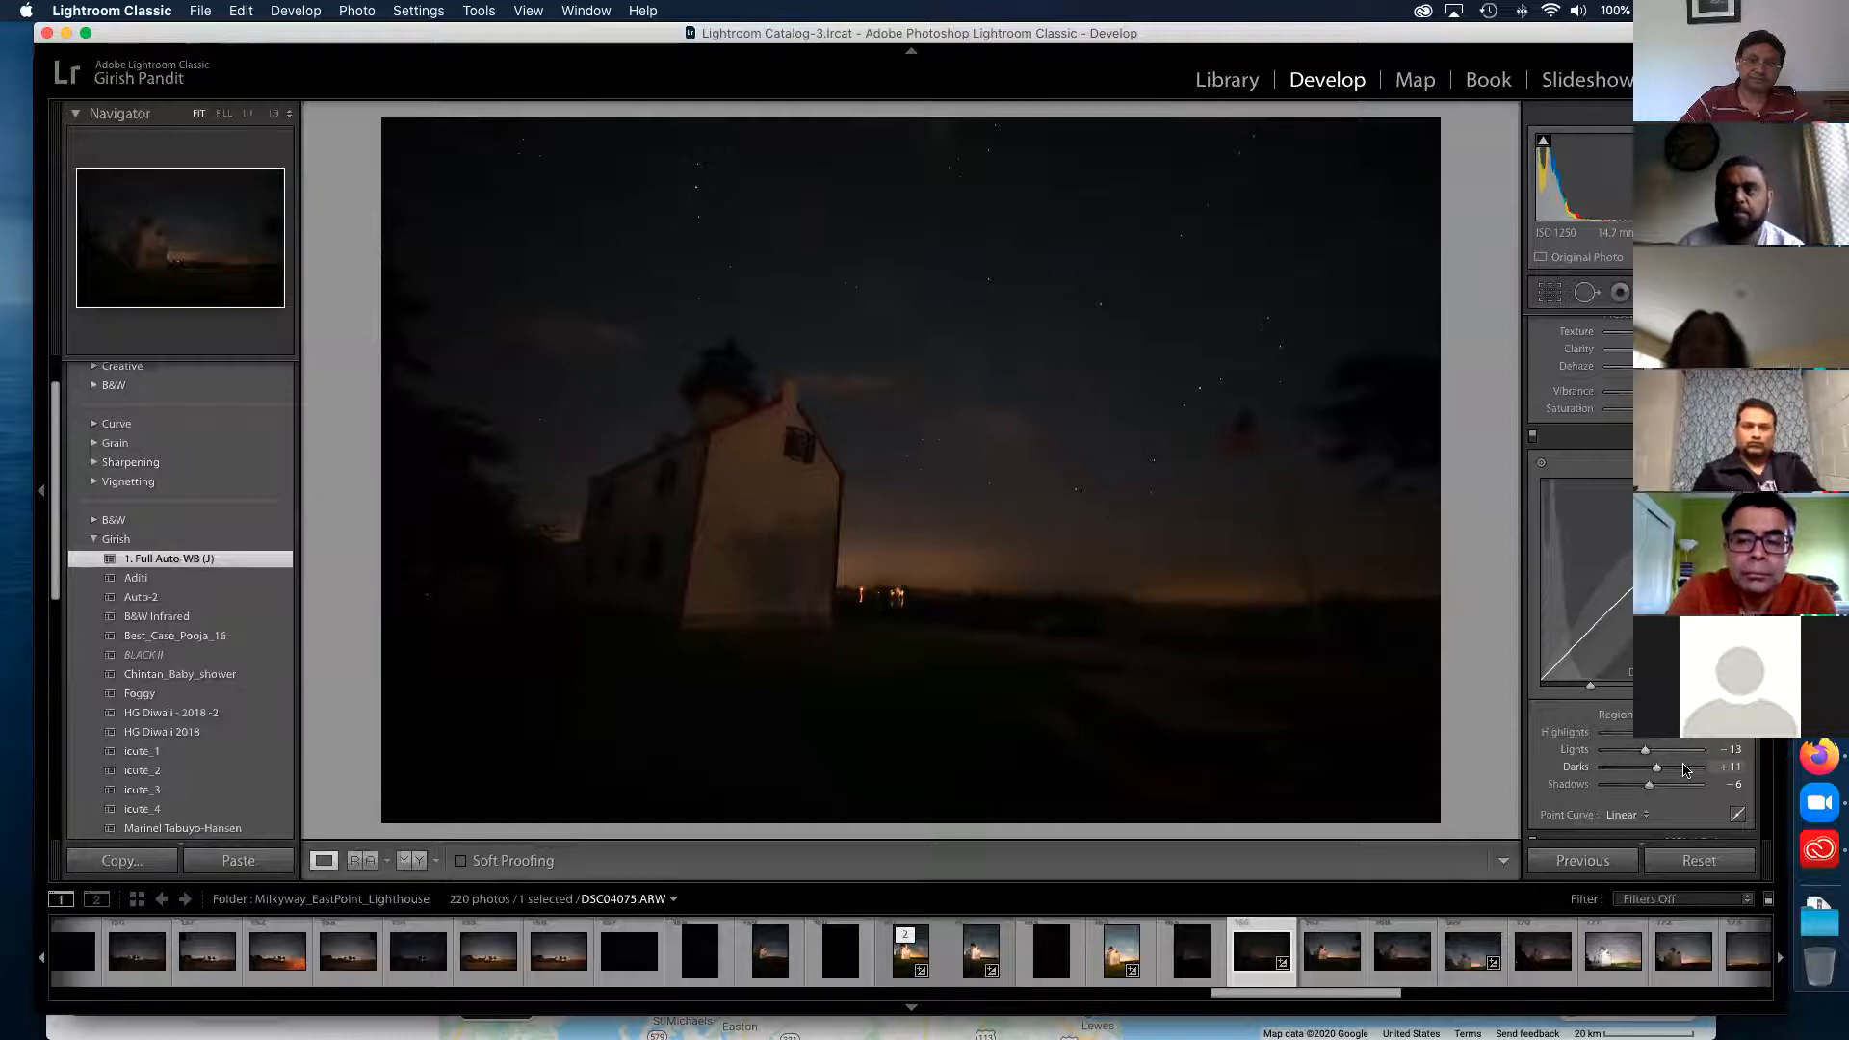
scroll(1686, 768, down, 10)
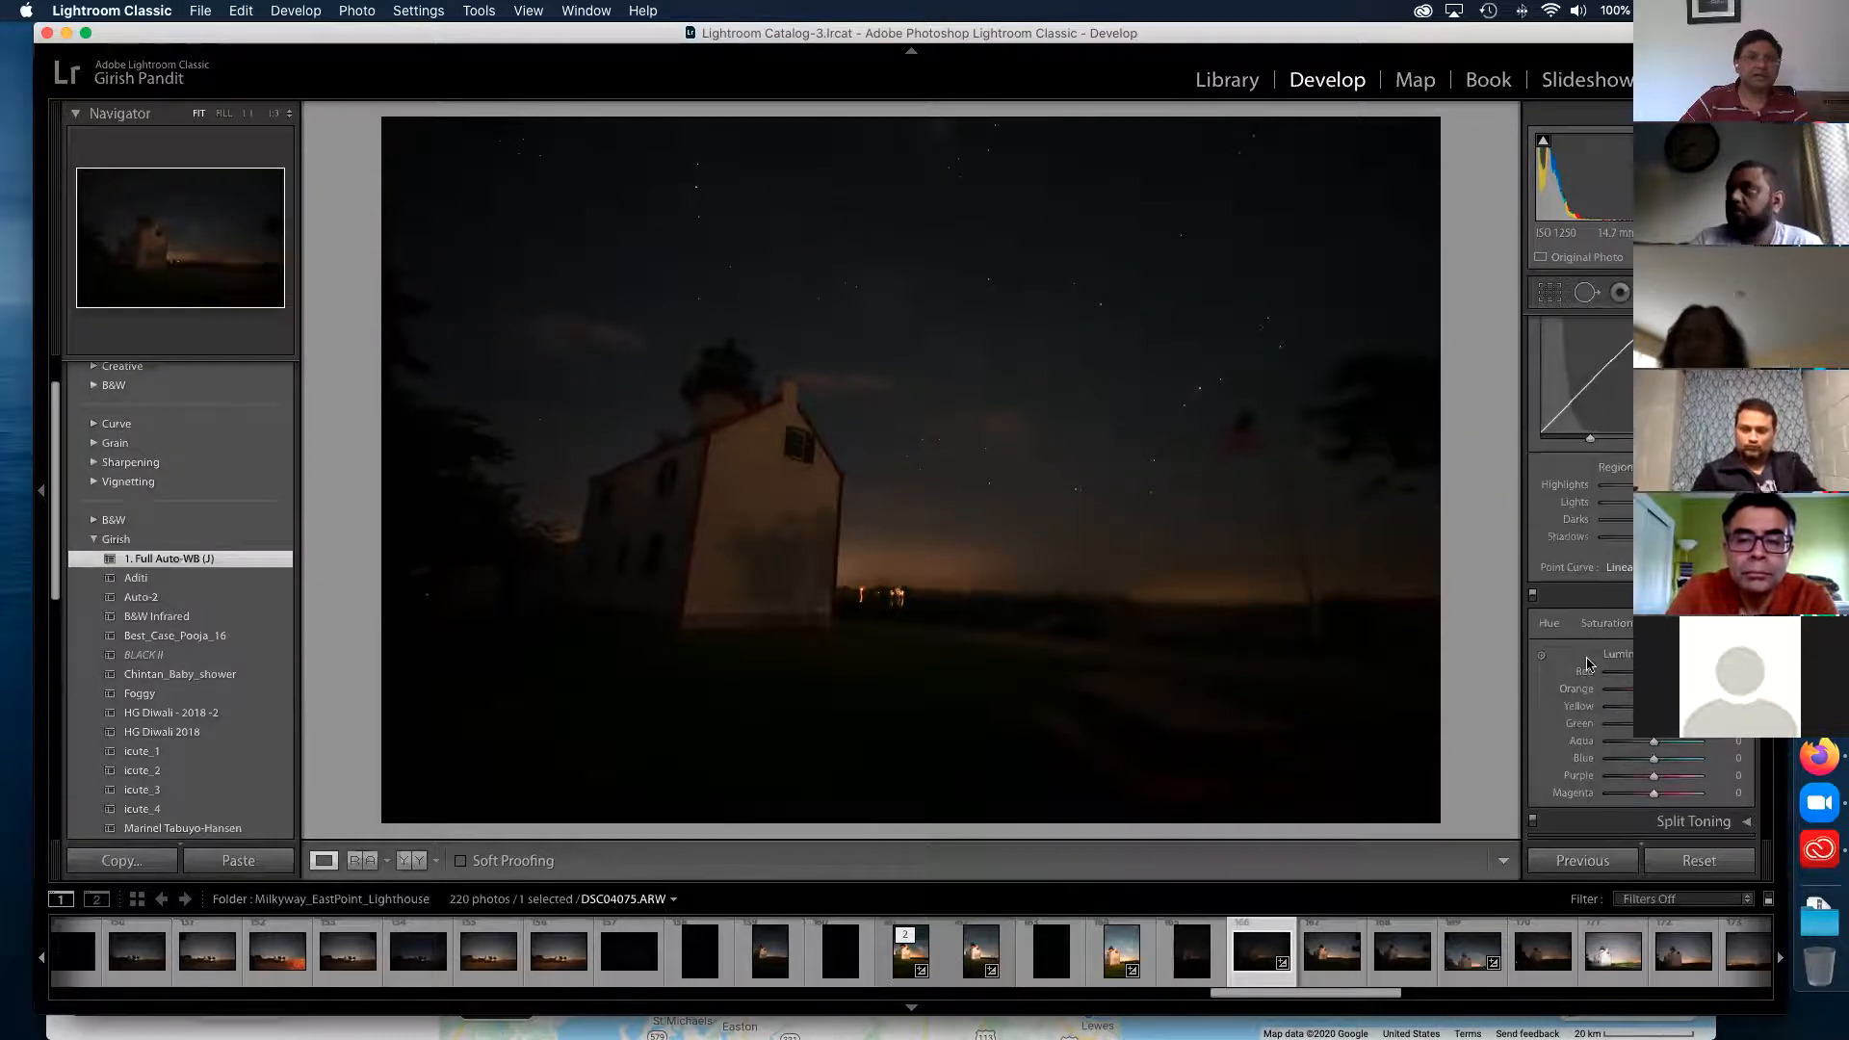
scroll(1615, 590, up, 8)
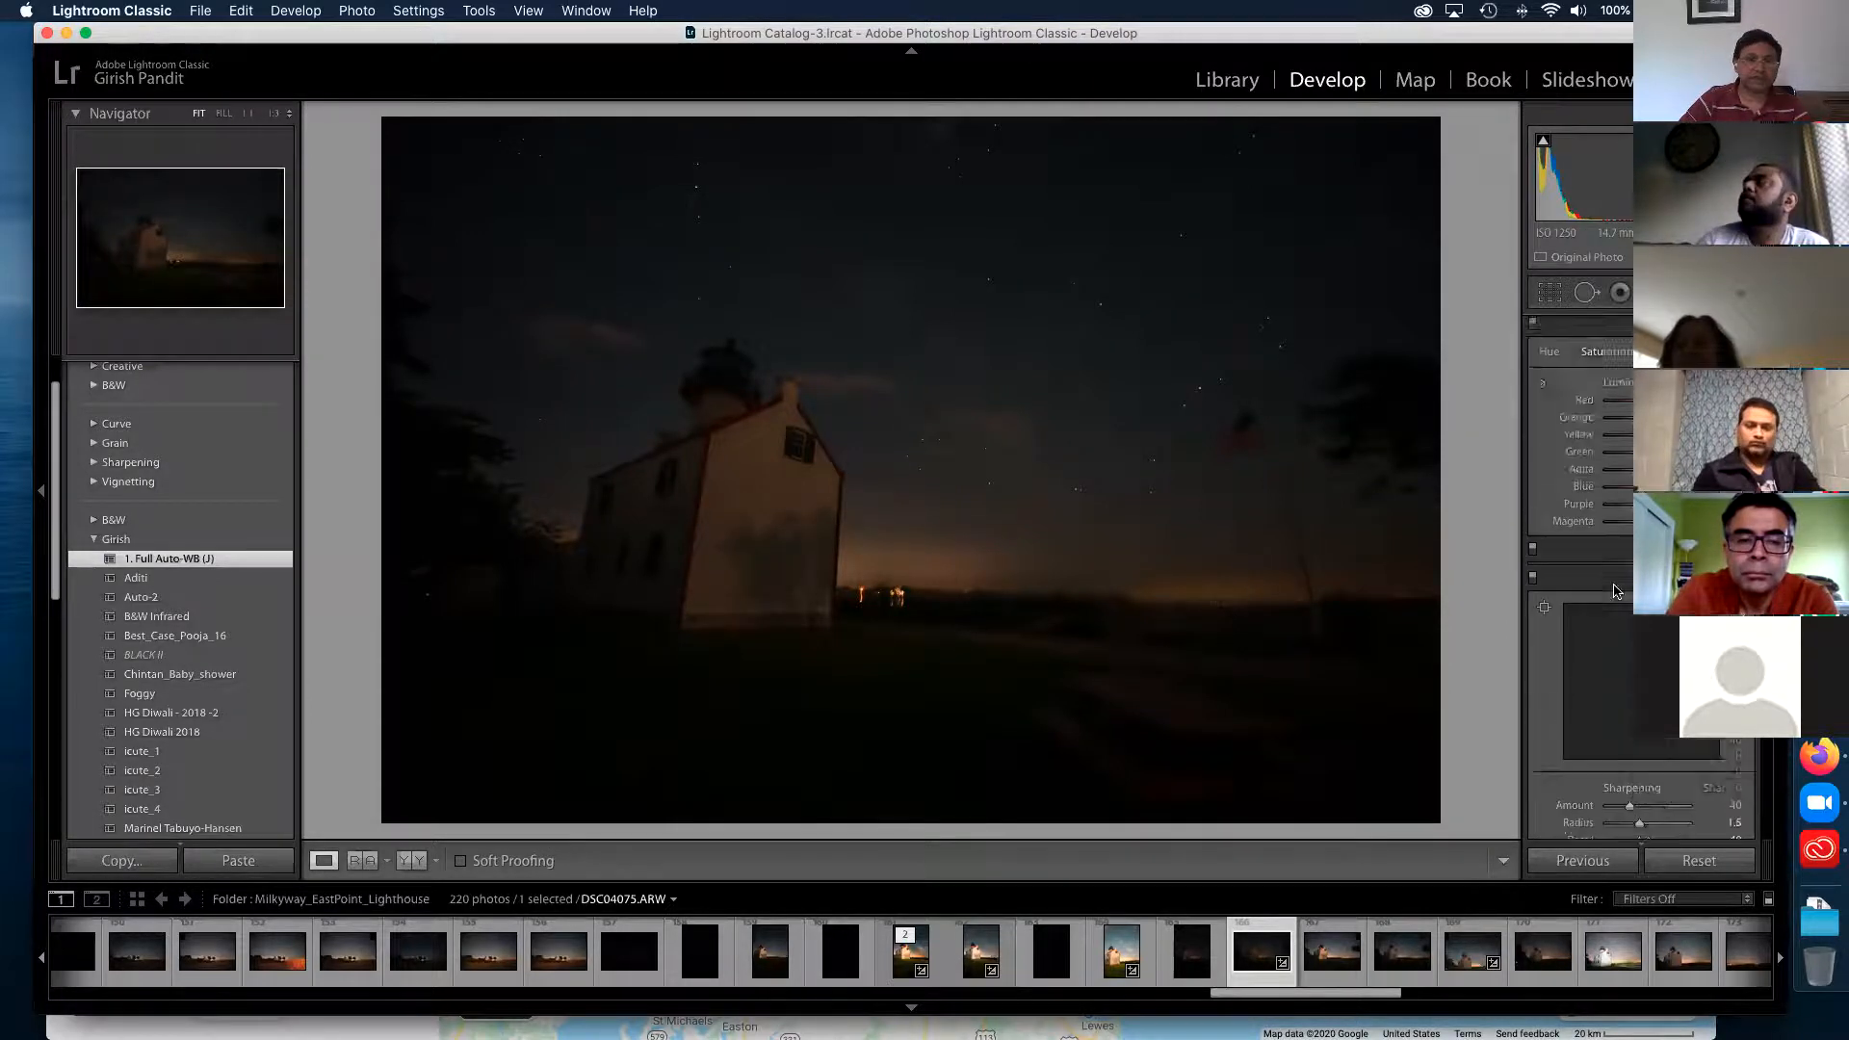
scroll(1616, 589, up, 4)
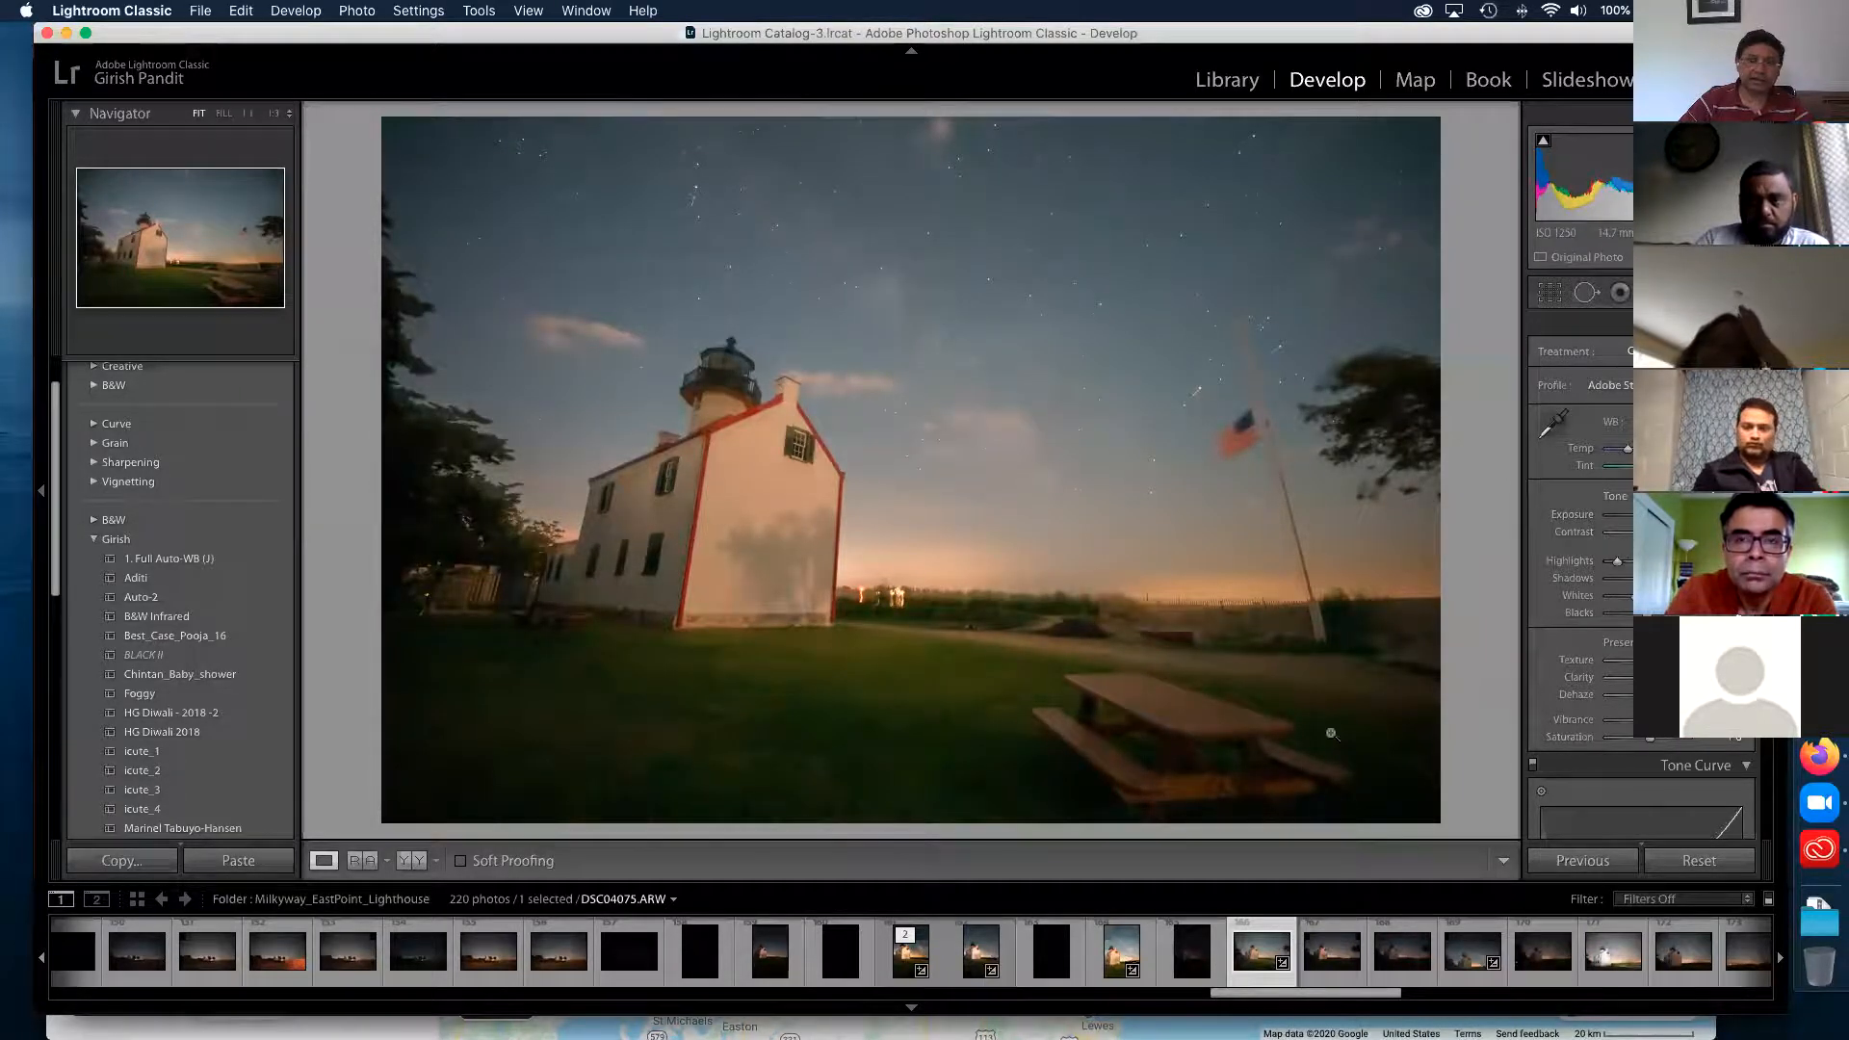
- Inspect the picnic-table foreground of DSC04075.ARW up close, then darken the photo
click(1170, 737)
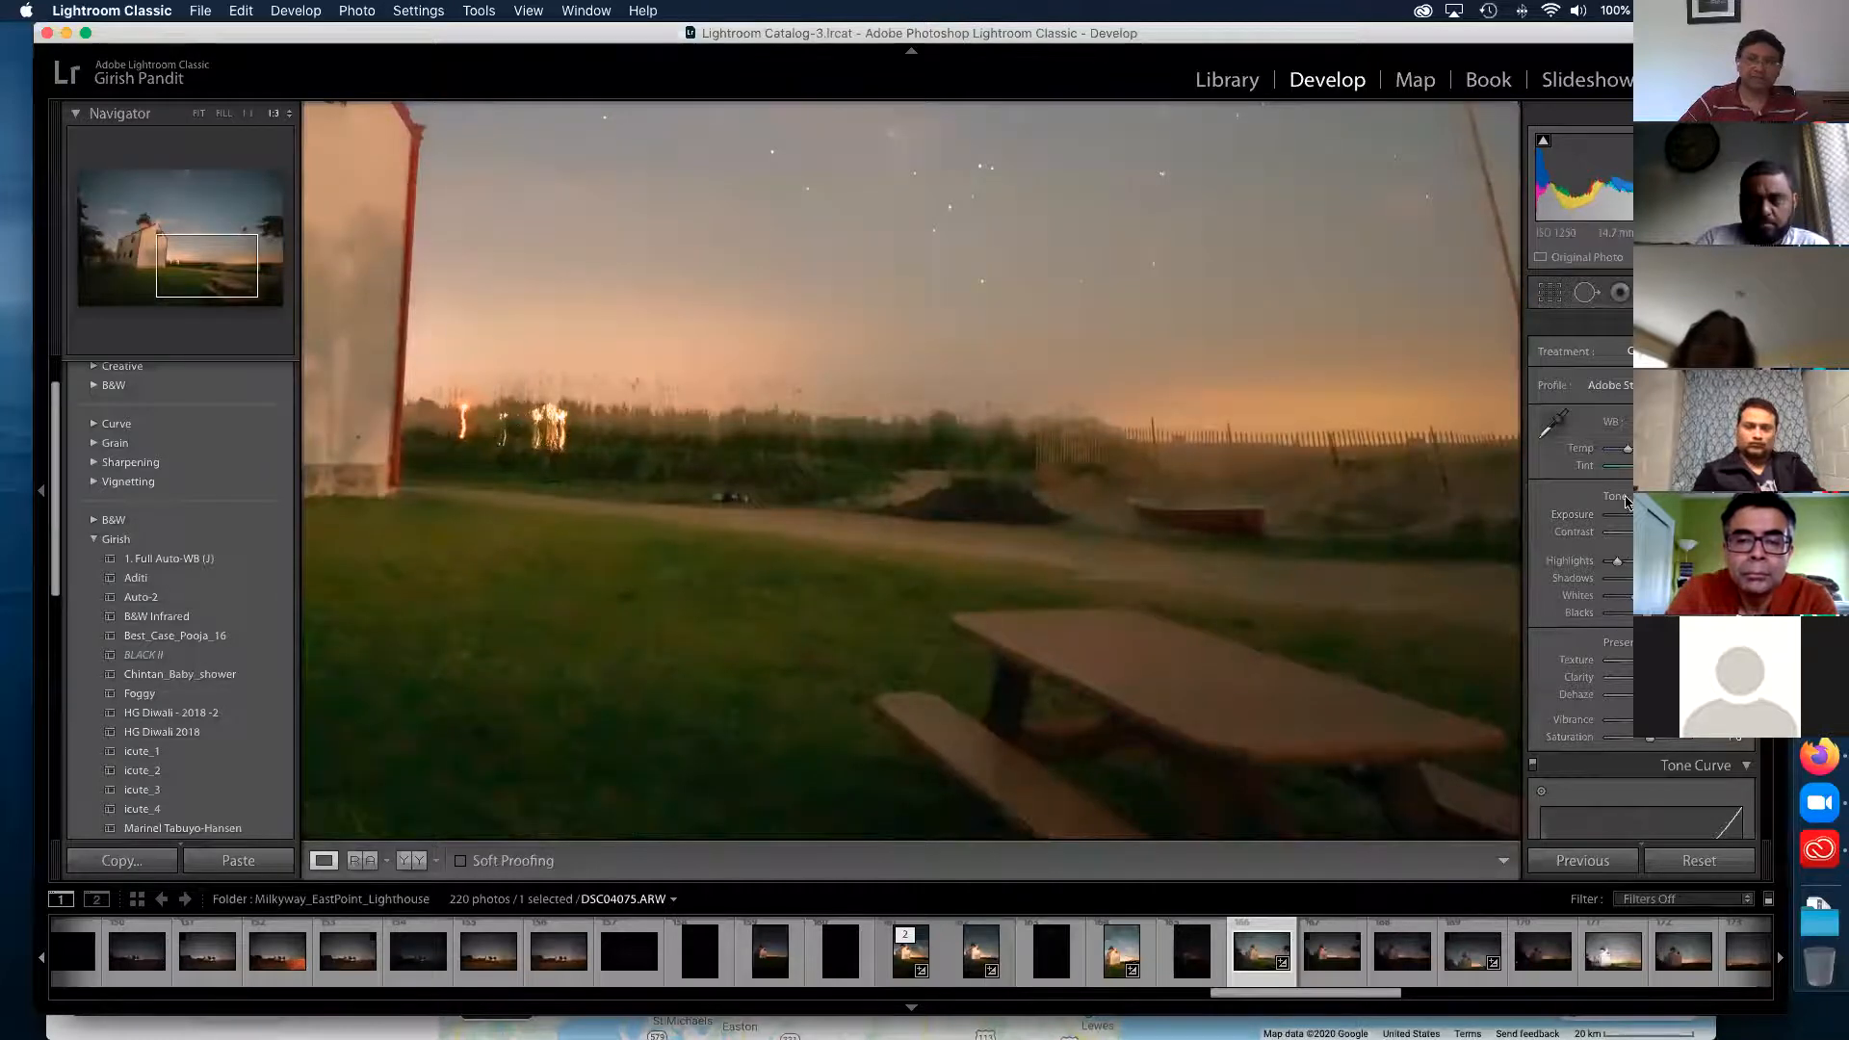
drag(1616, 154, 878, 568)
click(838, 566)
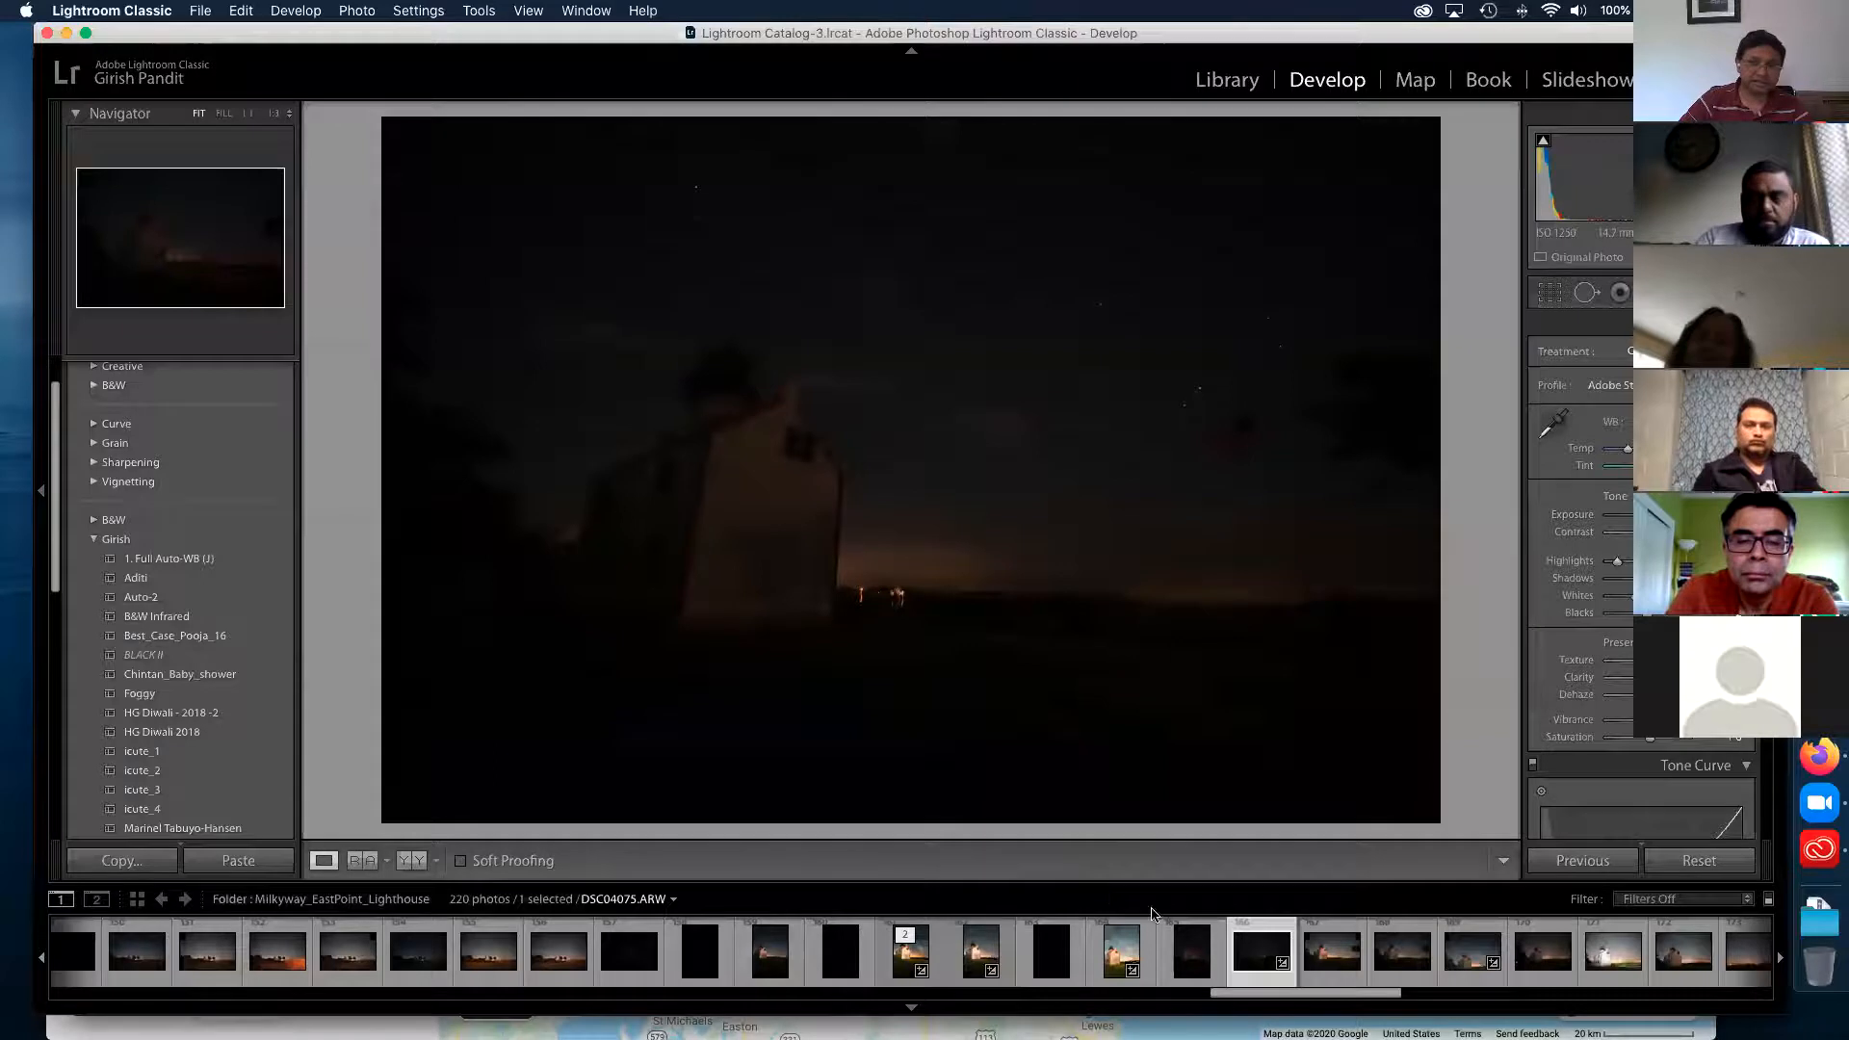
- View DSC04076.ARW and look over the later sunset shots in the Milkyway_EastPoint_Lighthouse folder
click(1322, 958)
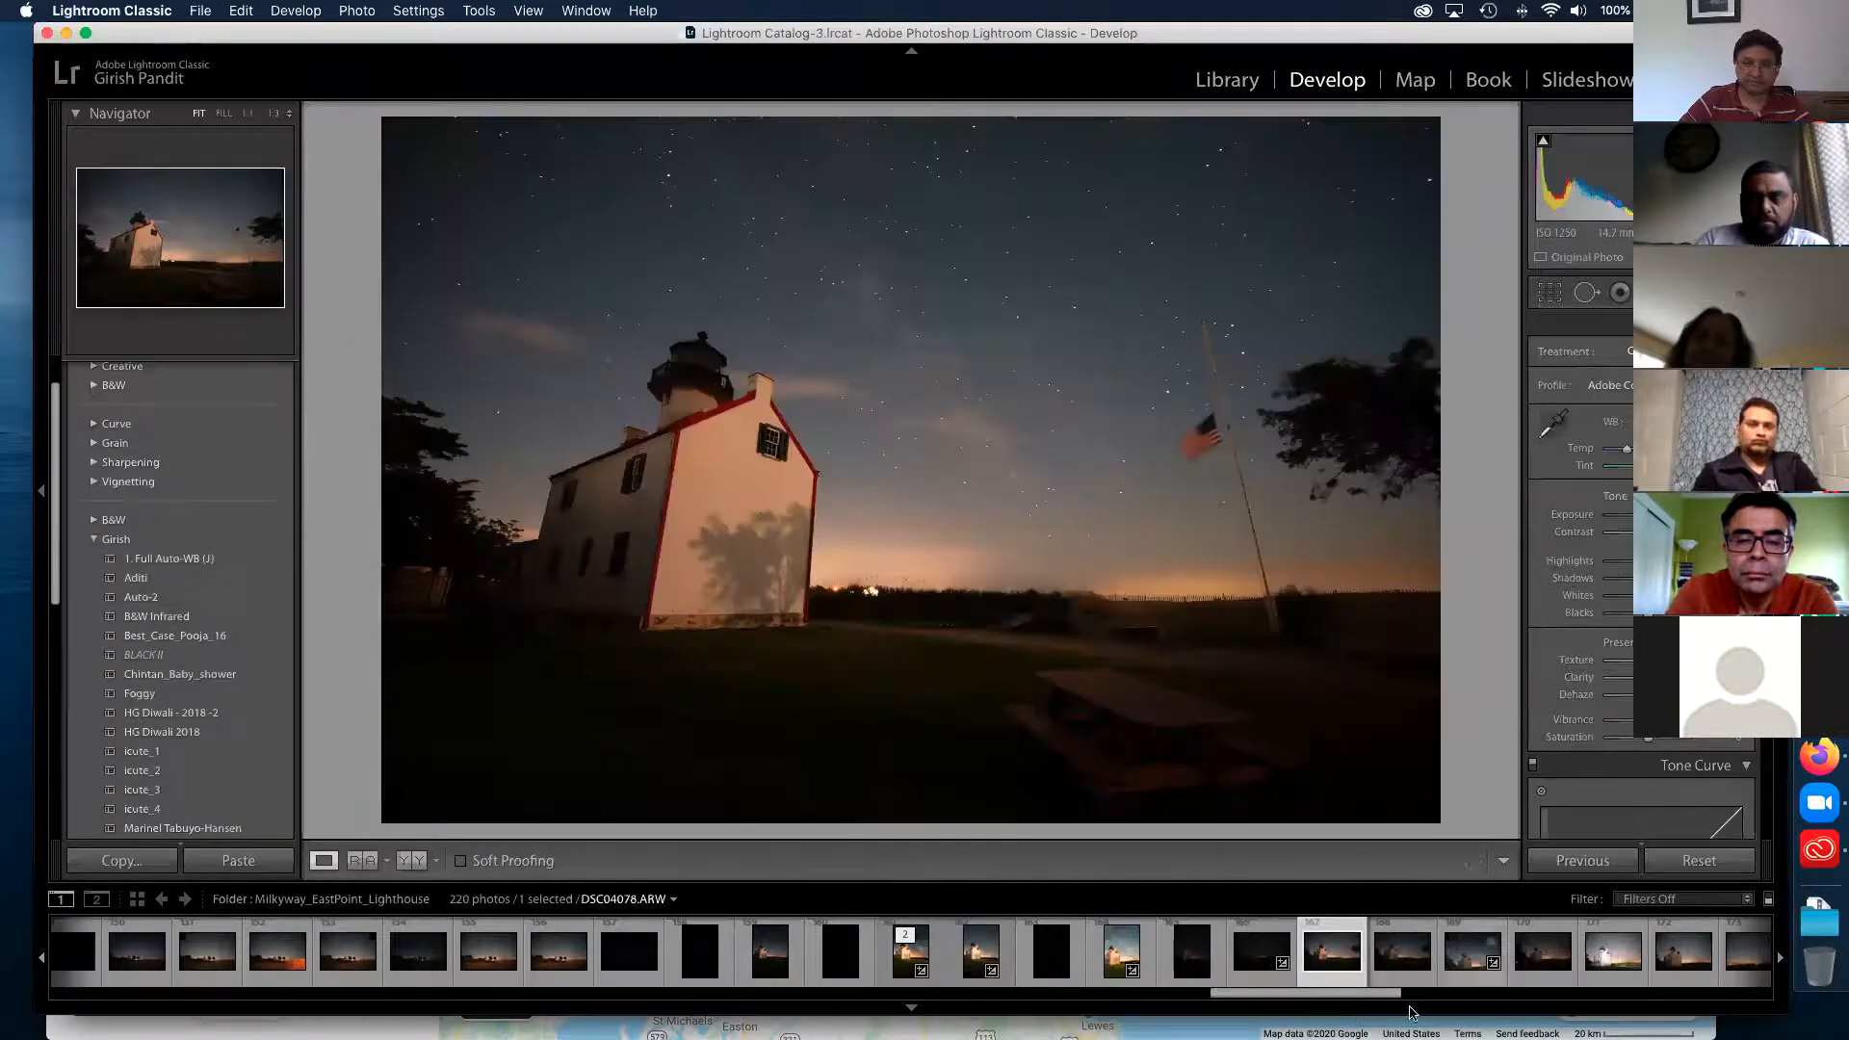
click(1544, 994)
click(1594, 998)
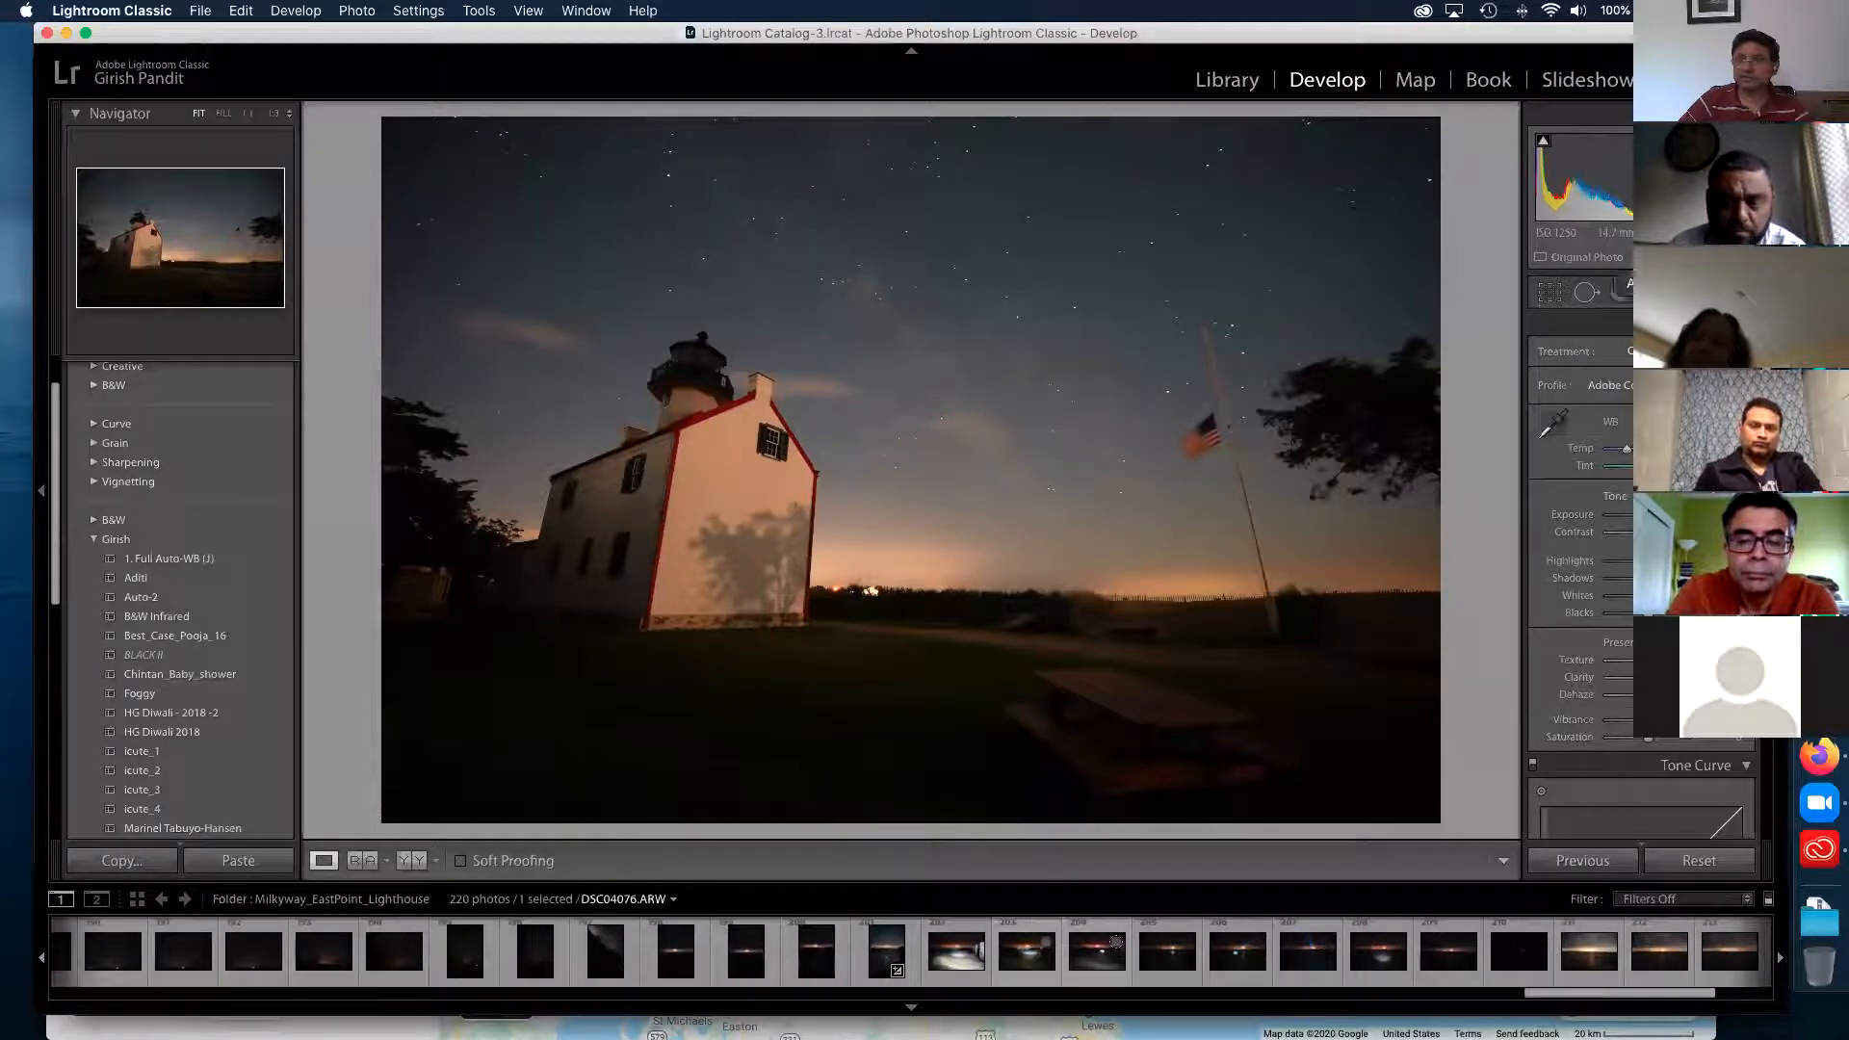
- Switch to Luminar 4 and open the cloudy beach photo DSC04124.ARW near the end of the Milkyway_EastPoint_Lighthouse gallery
key(super+Tab)
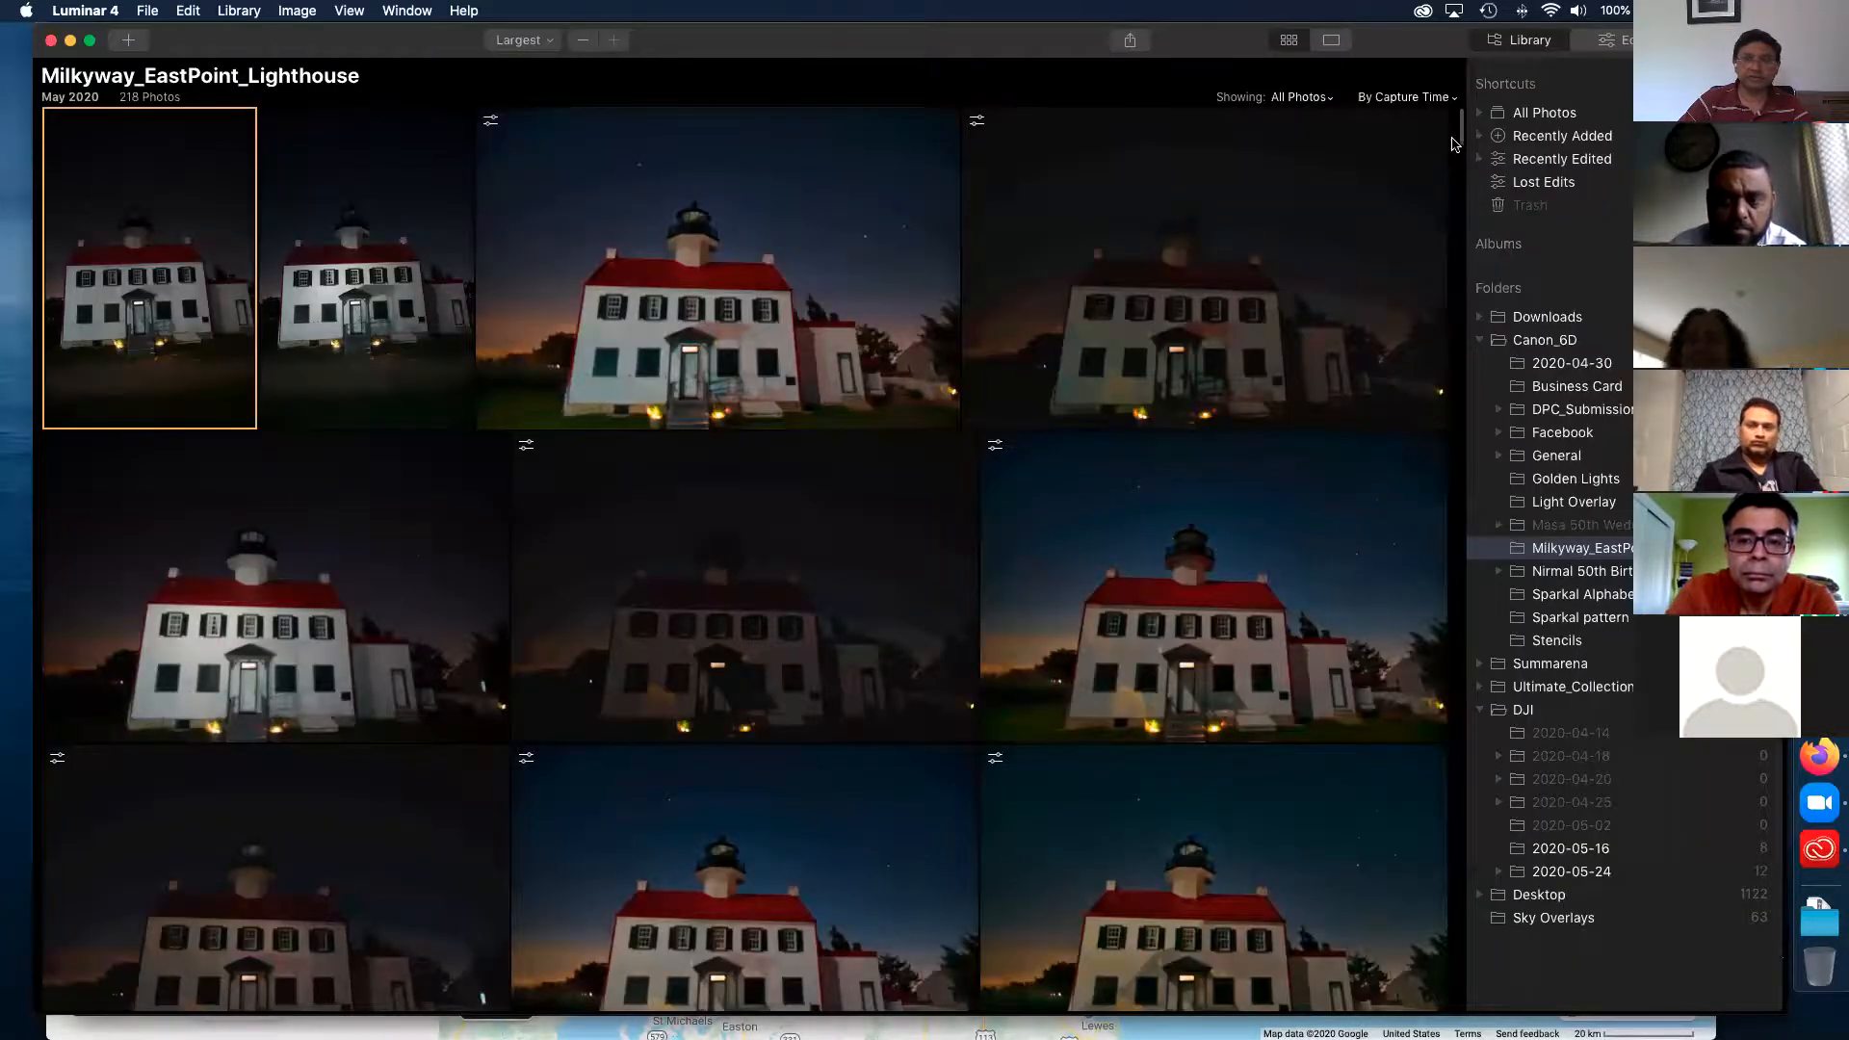
drag(1462, 130, 1471, 299)
scroll(1071, 614, down, 20)
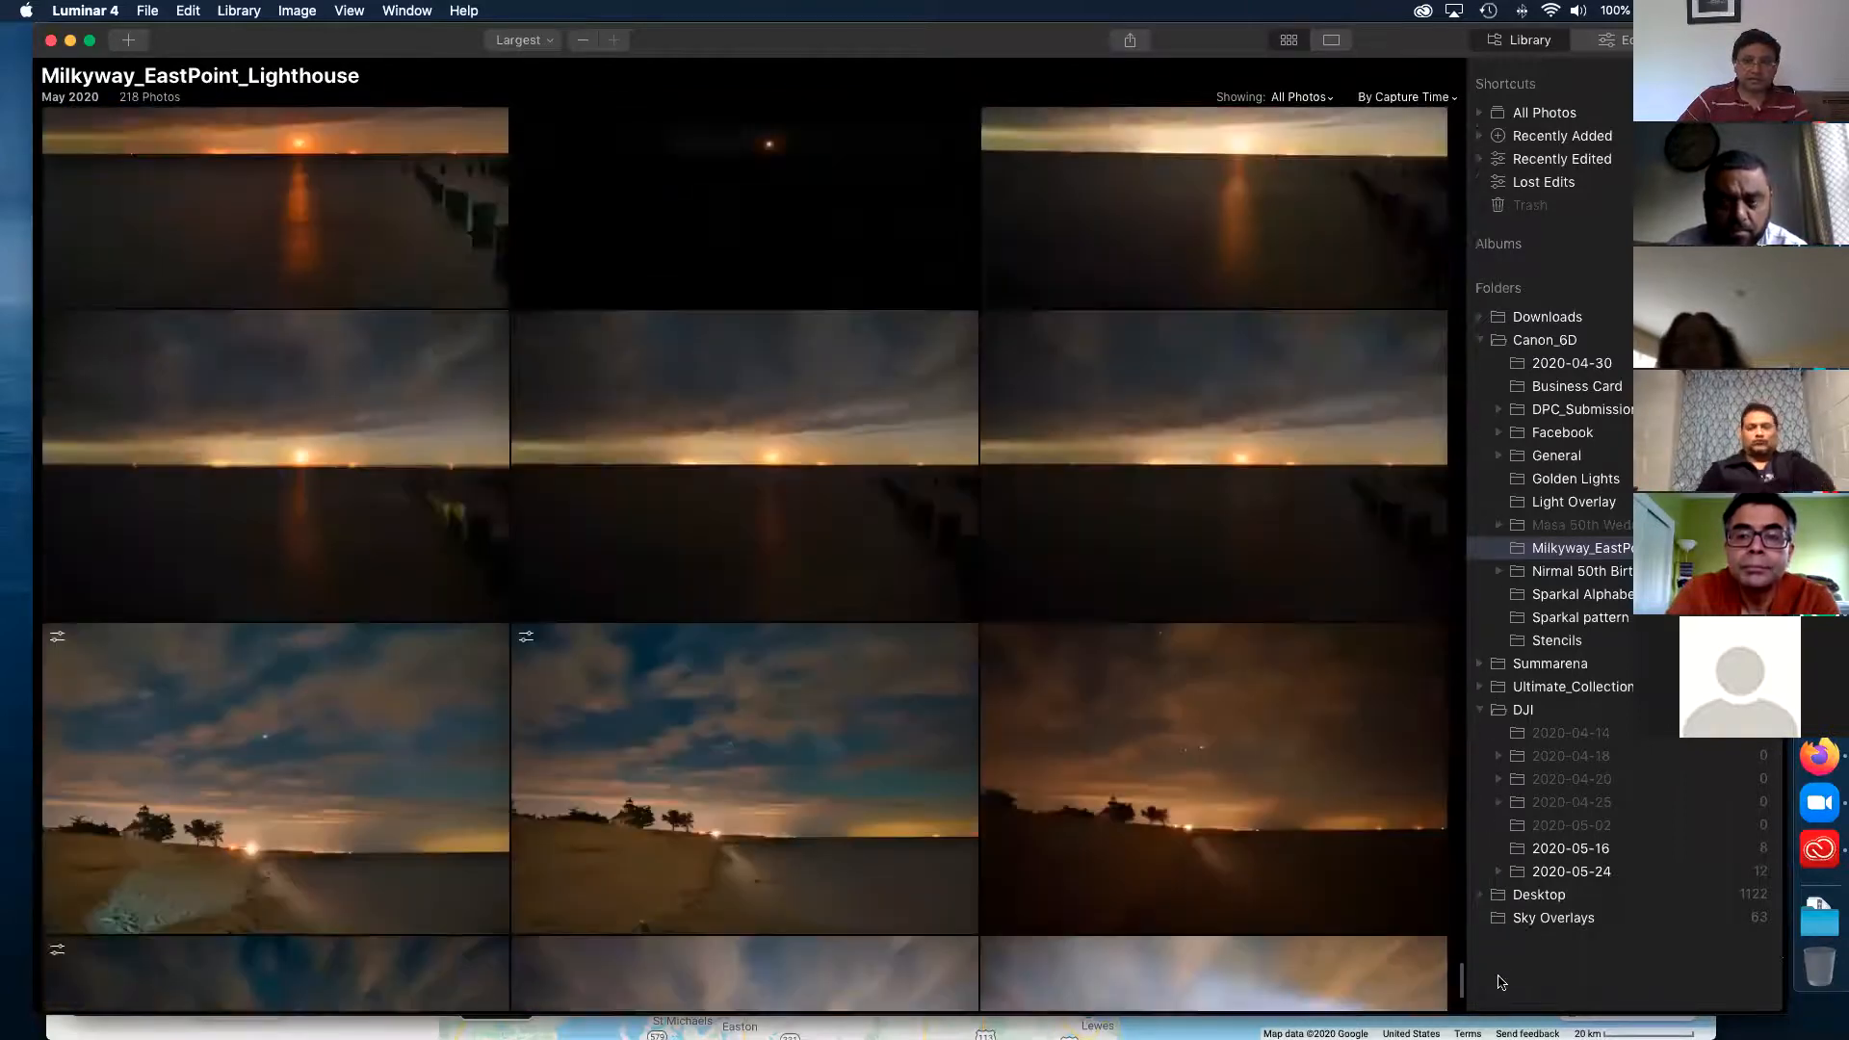
click(748, 542)
click(366, 522)
double_click(366, 522)
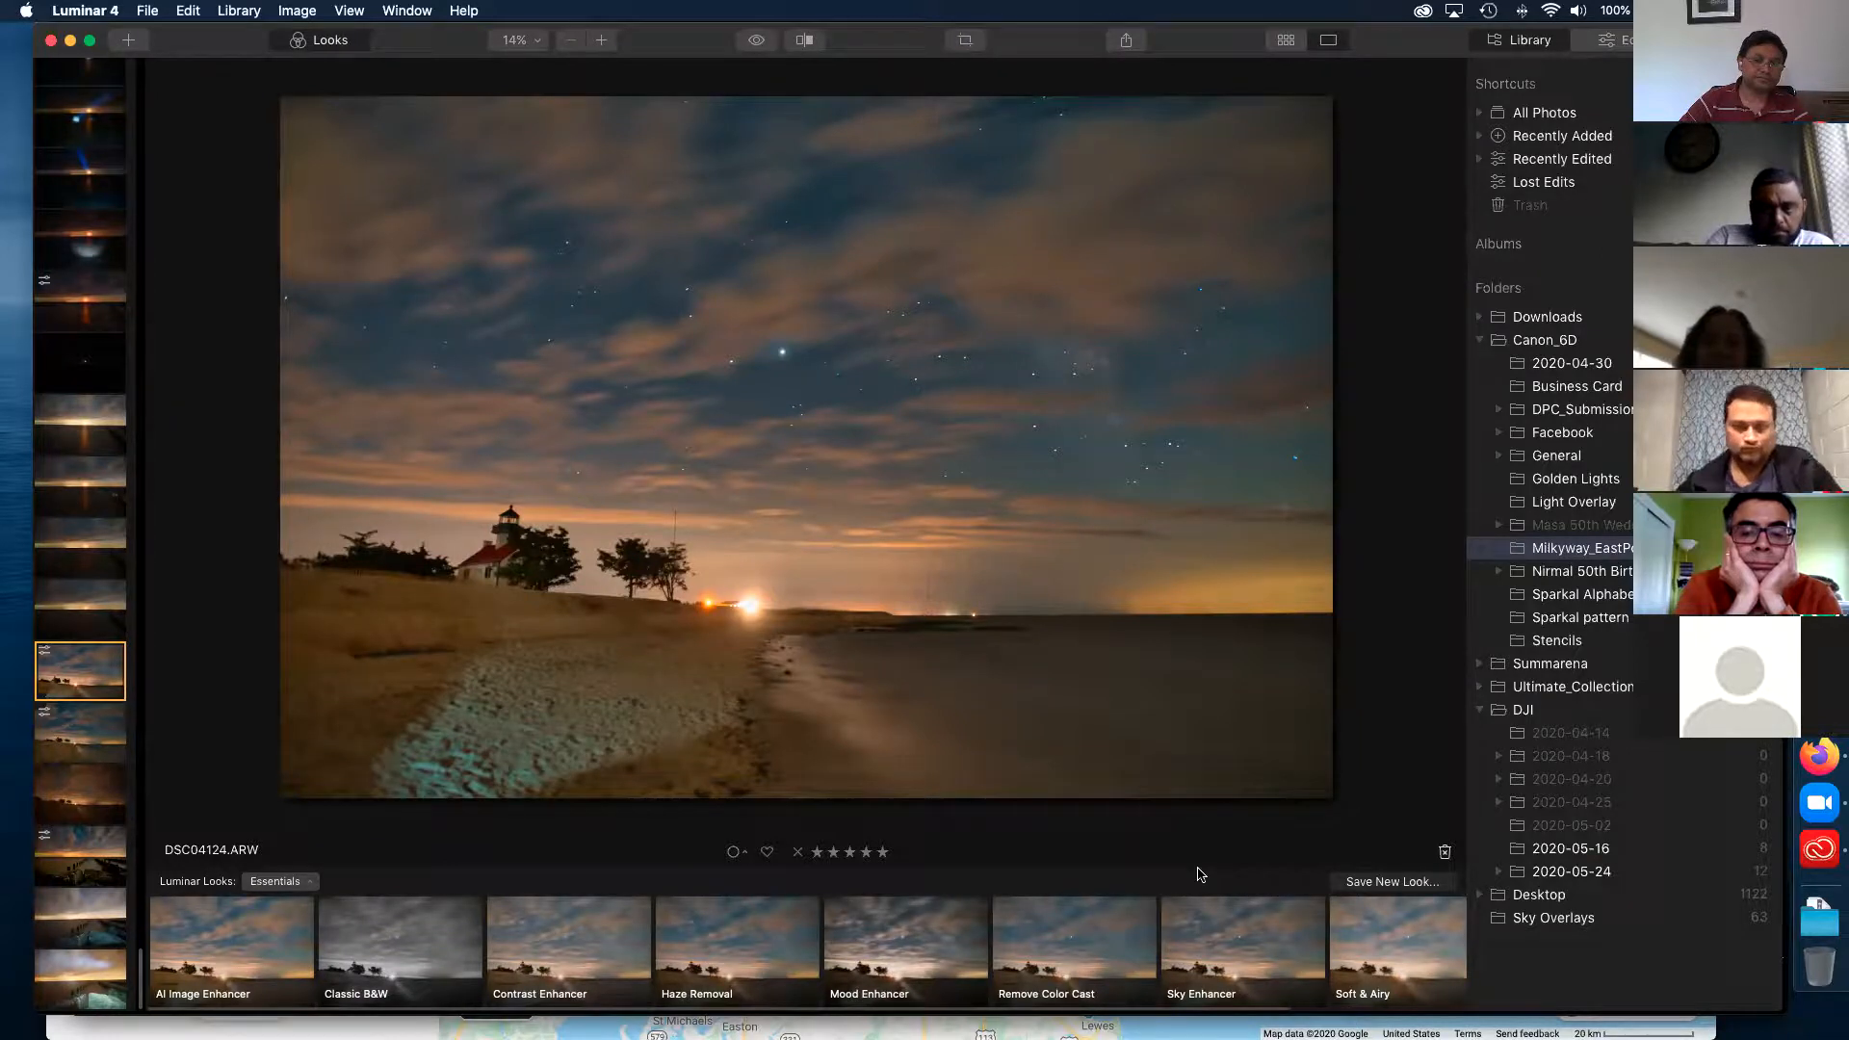
- View the seaside night shots DSC04118.ARW, DSC04117.ARW, DSC04112.ARW and DSC04110.ARW one after another
click(102, 740)
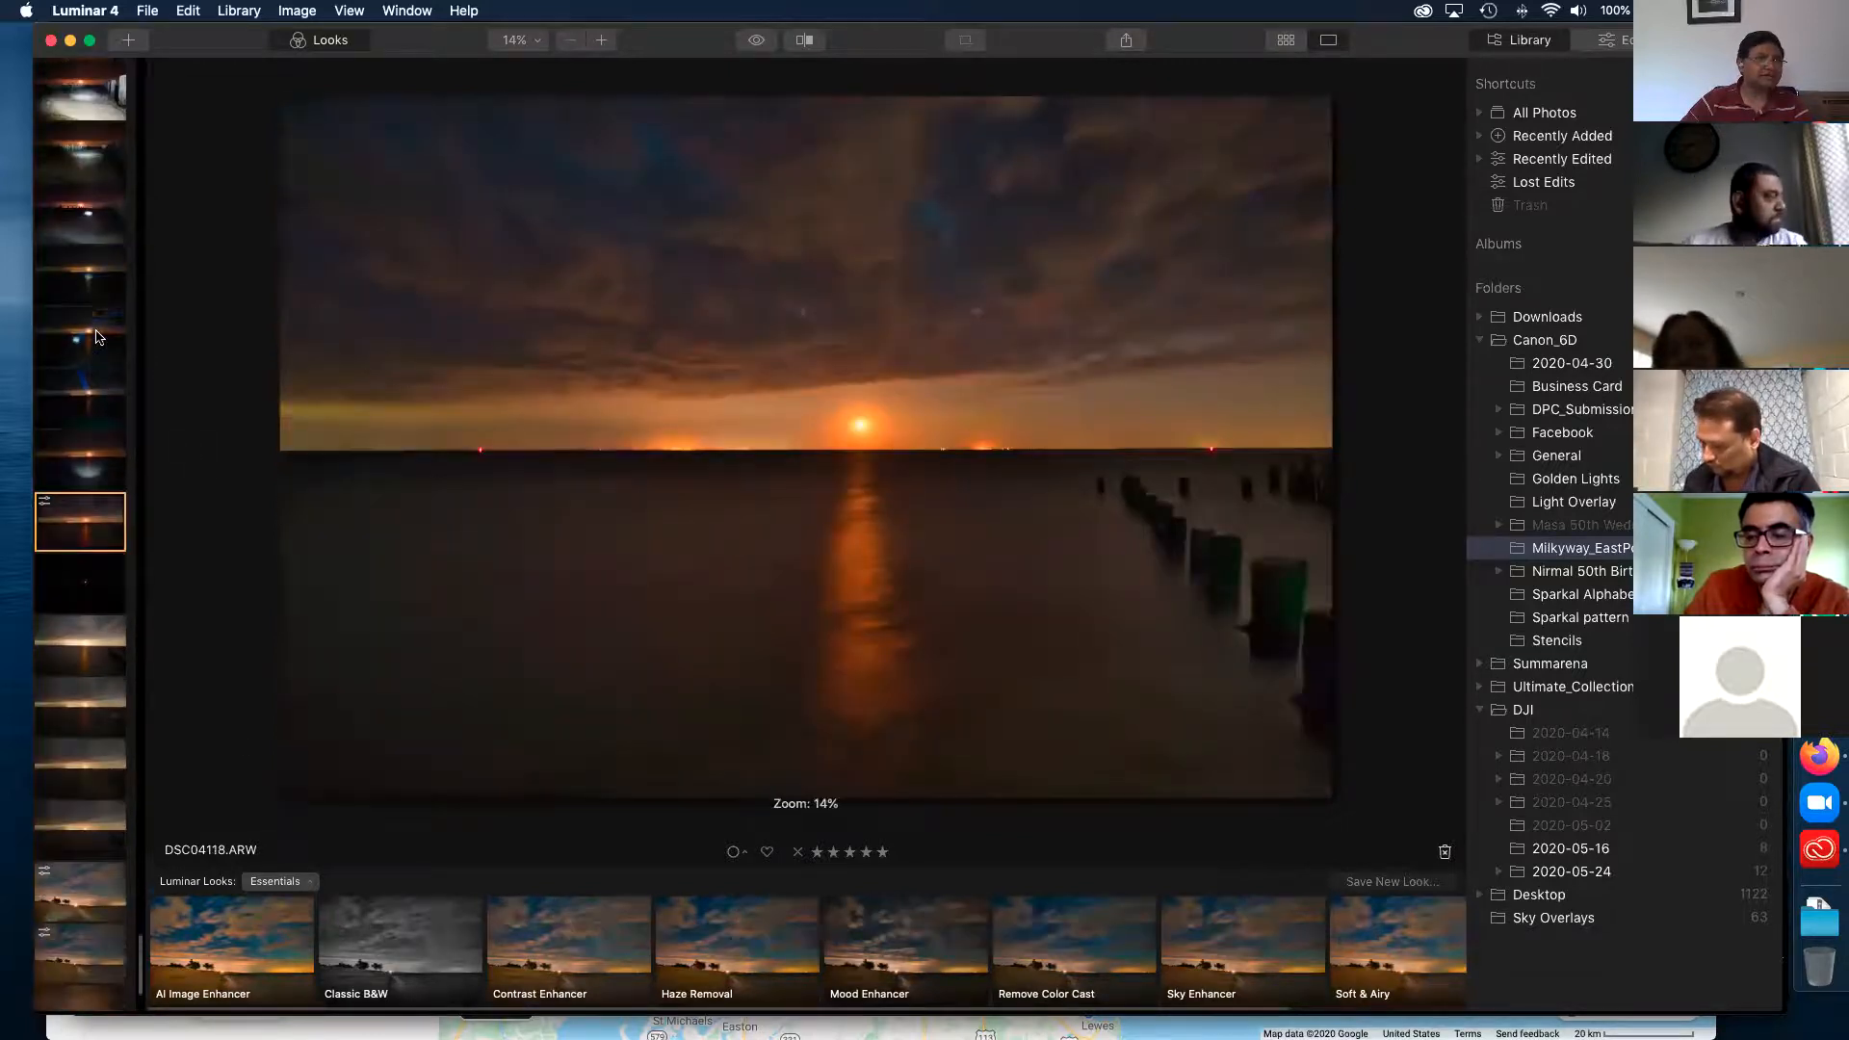
click(100, 324)
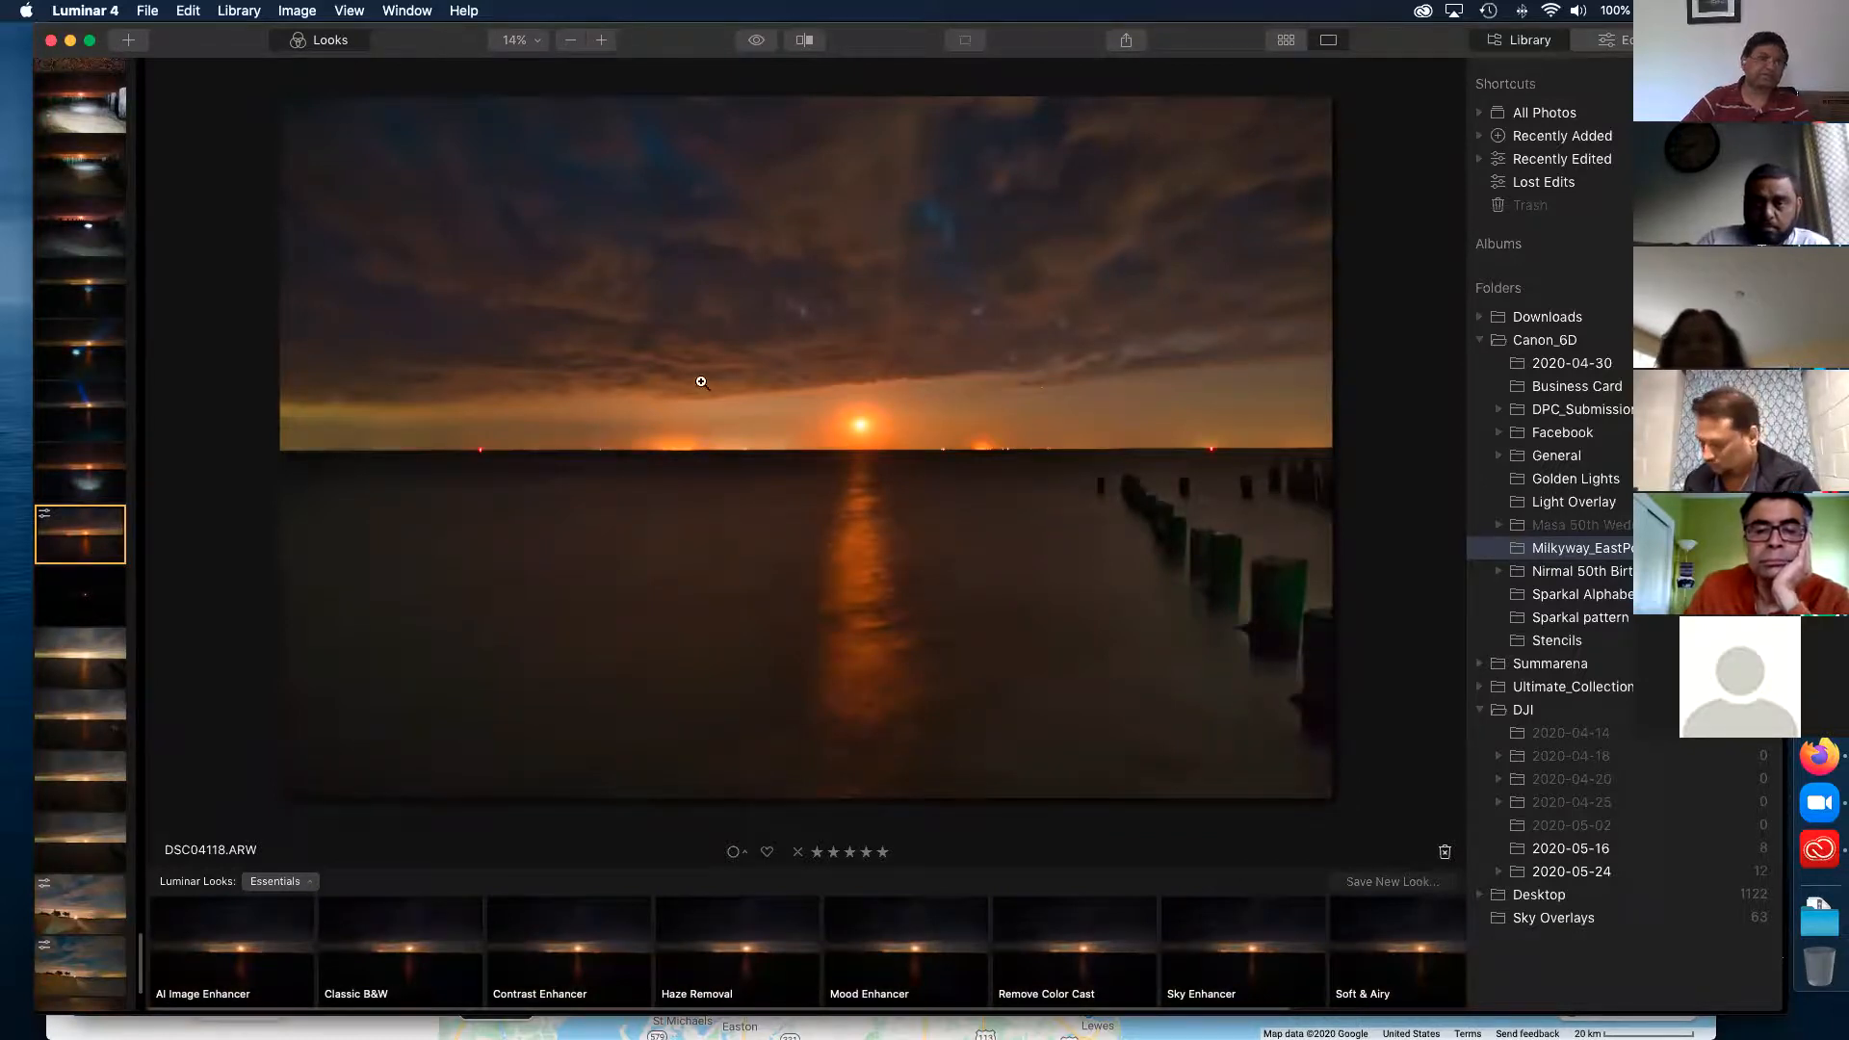
scroll(123, 296, down, 1)
scroll(123, 295, up, 6)
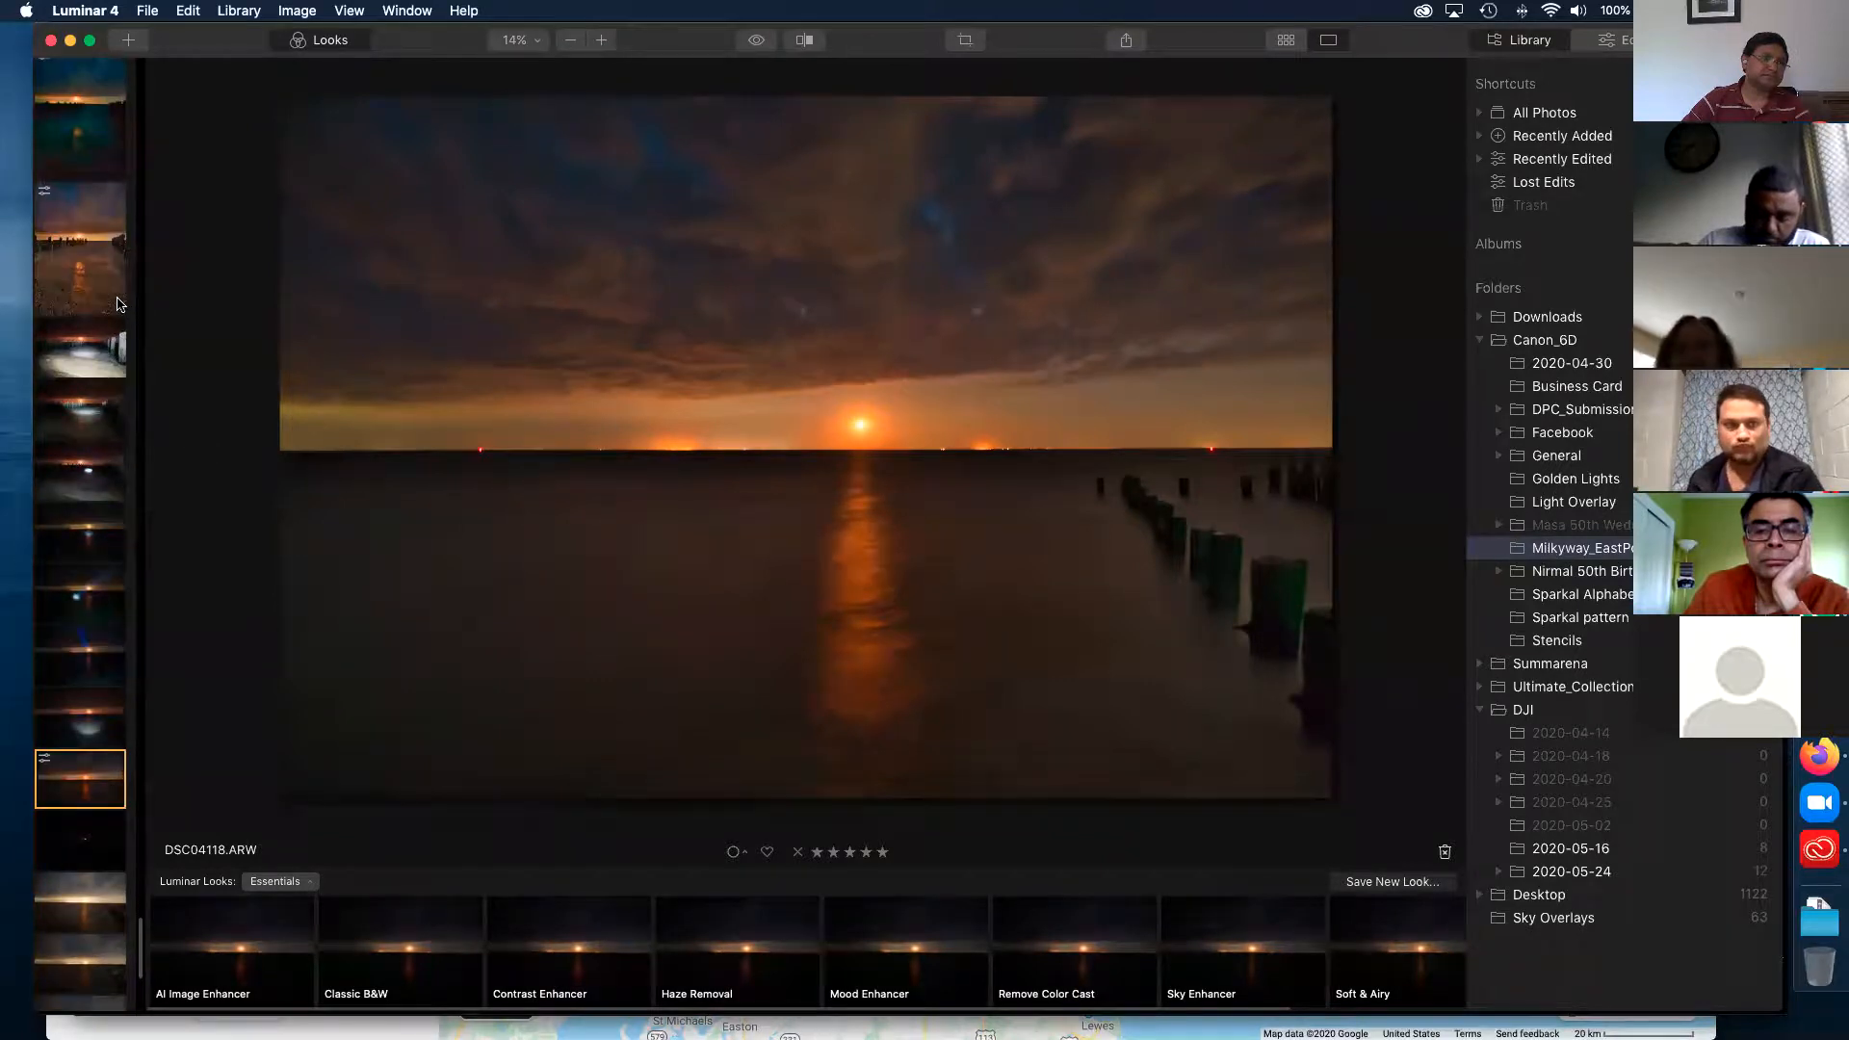
click(104, 703)
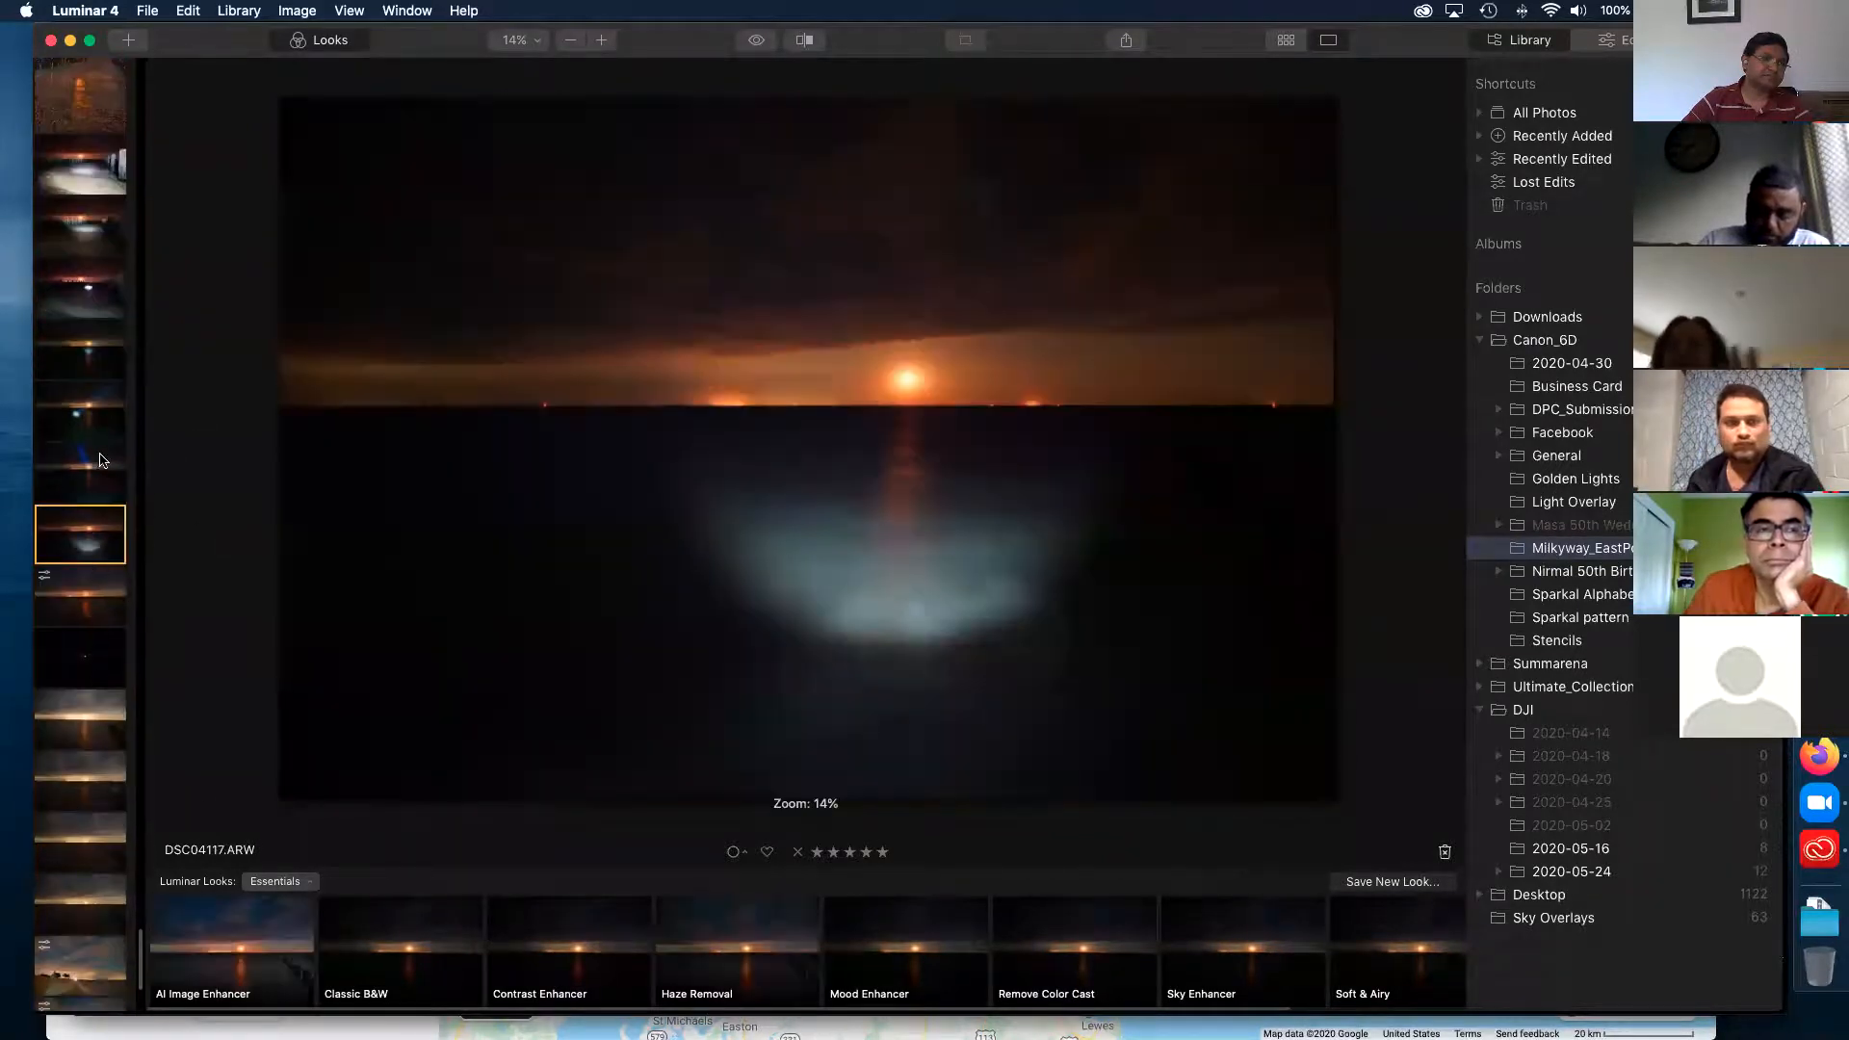
click(81, 226)
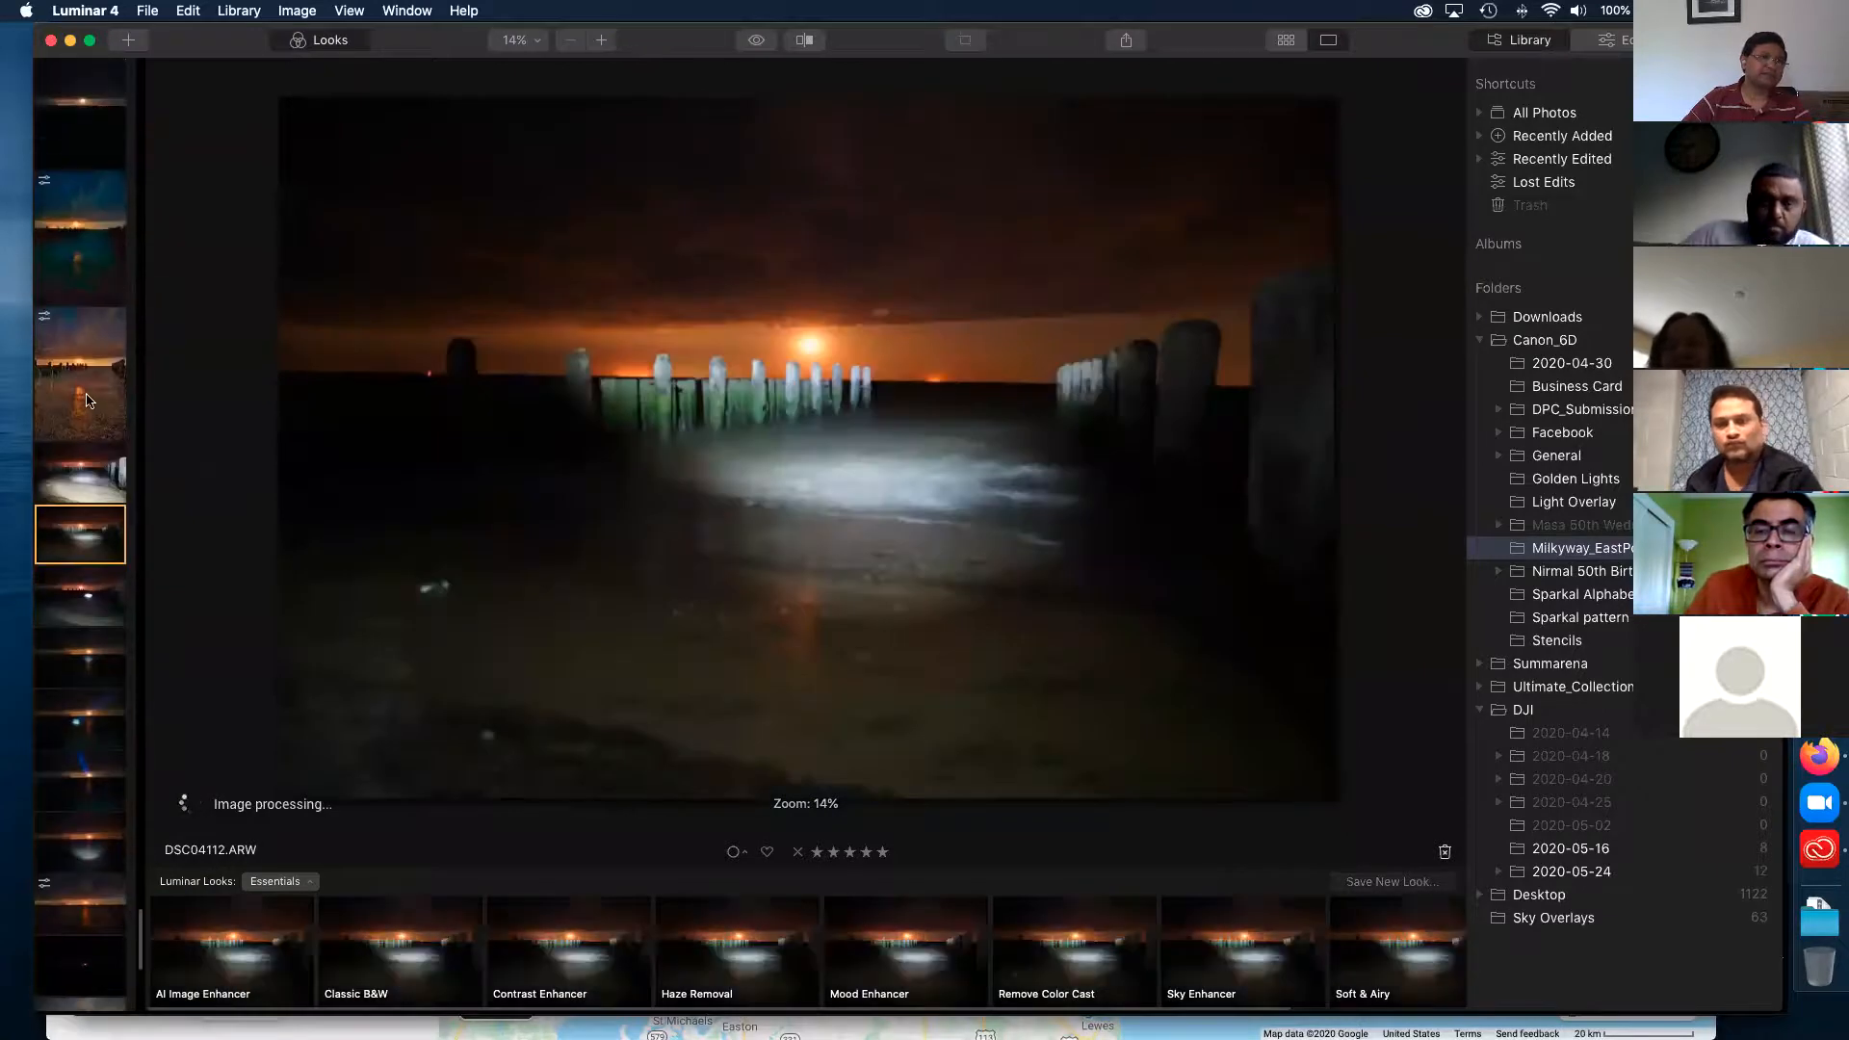
click(86, 400)
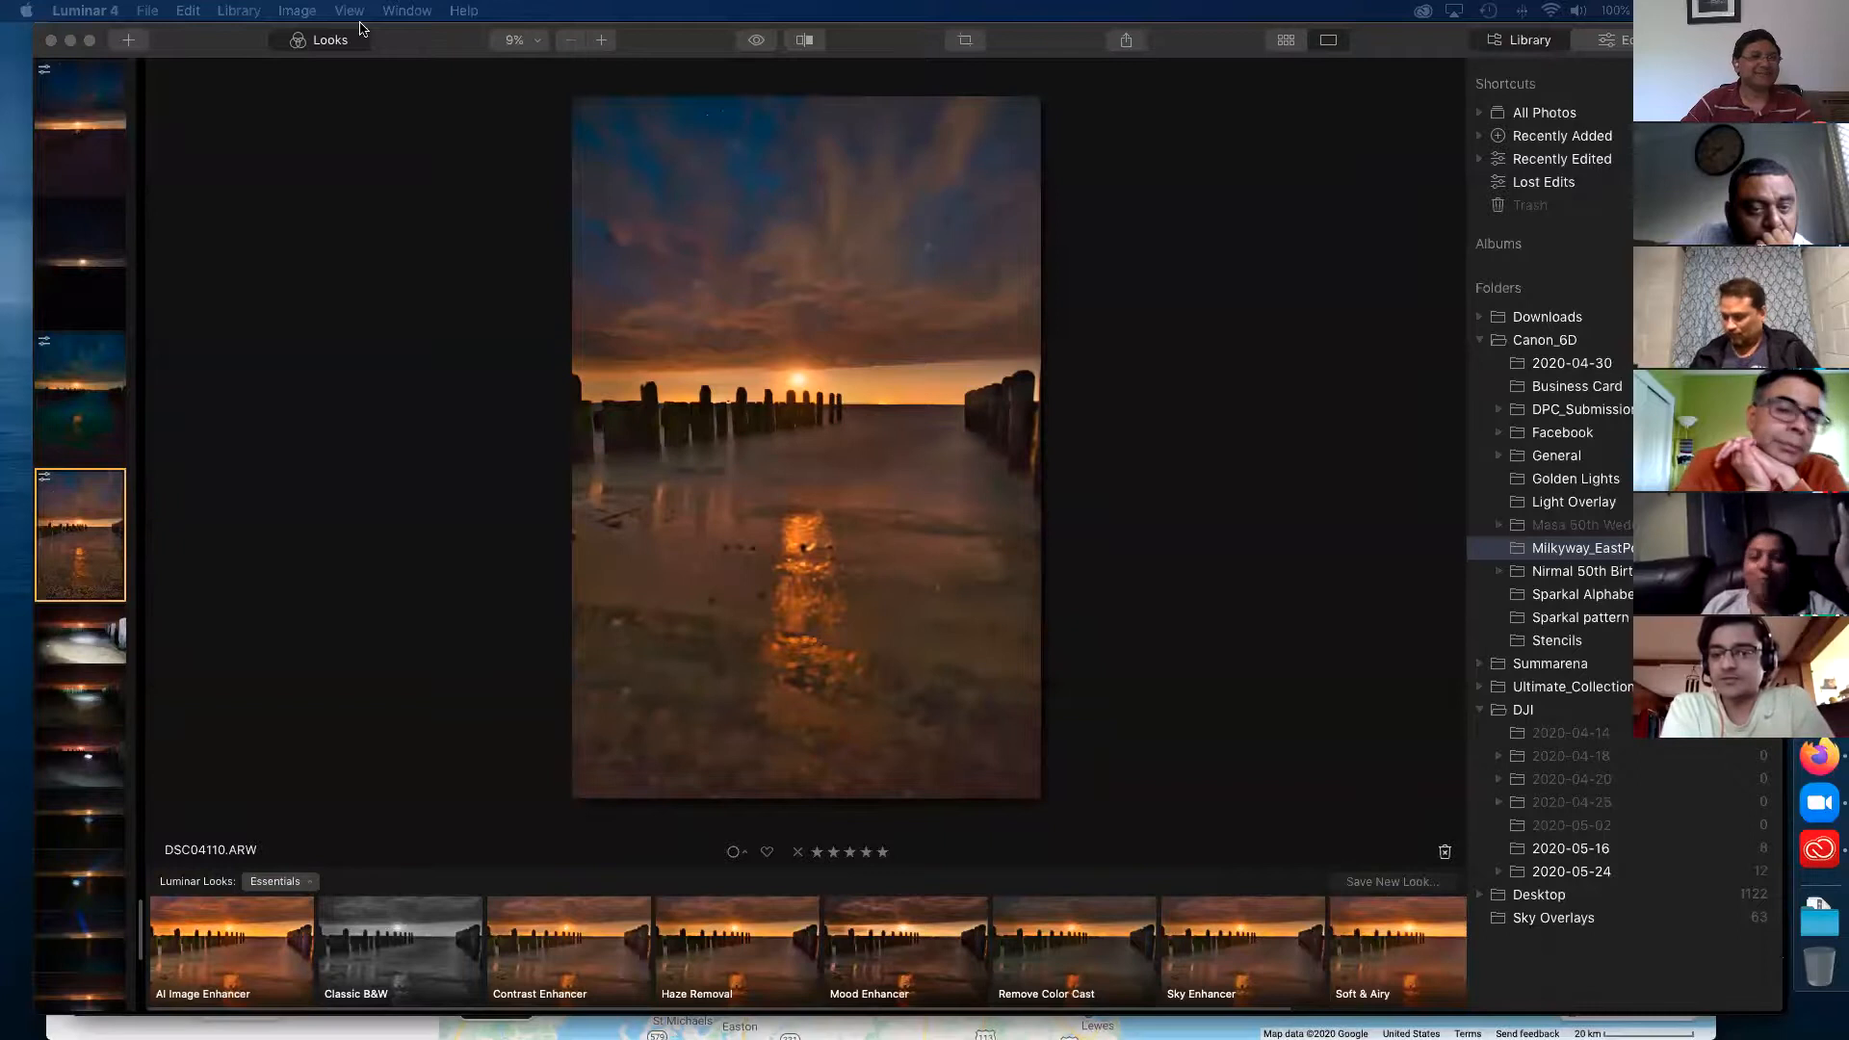
- View the computer's hardware and macOS overview in About This Mac, then close it
click(24, 11)
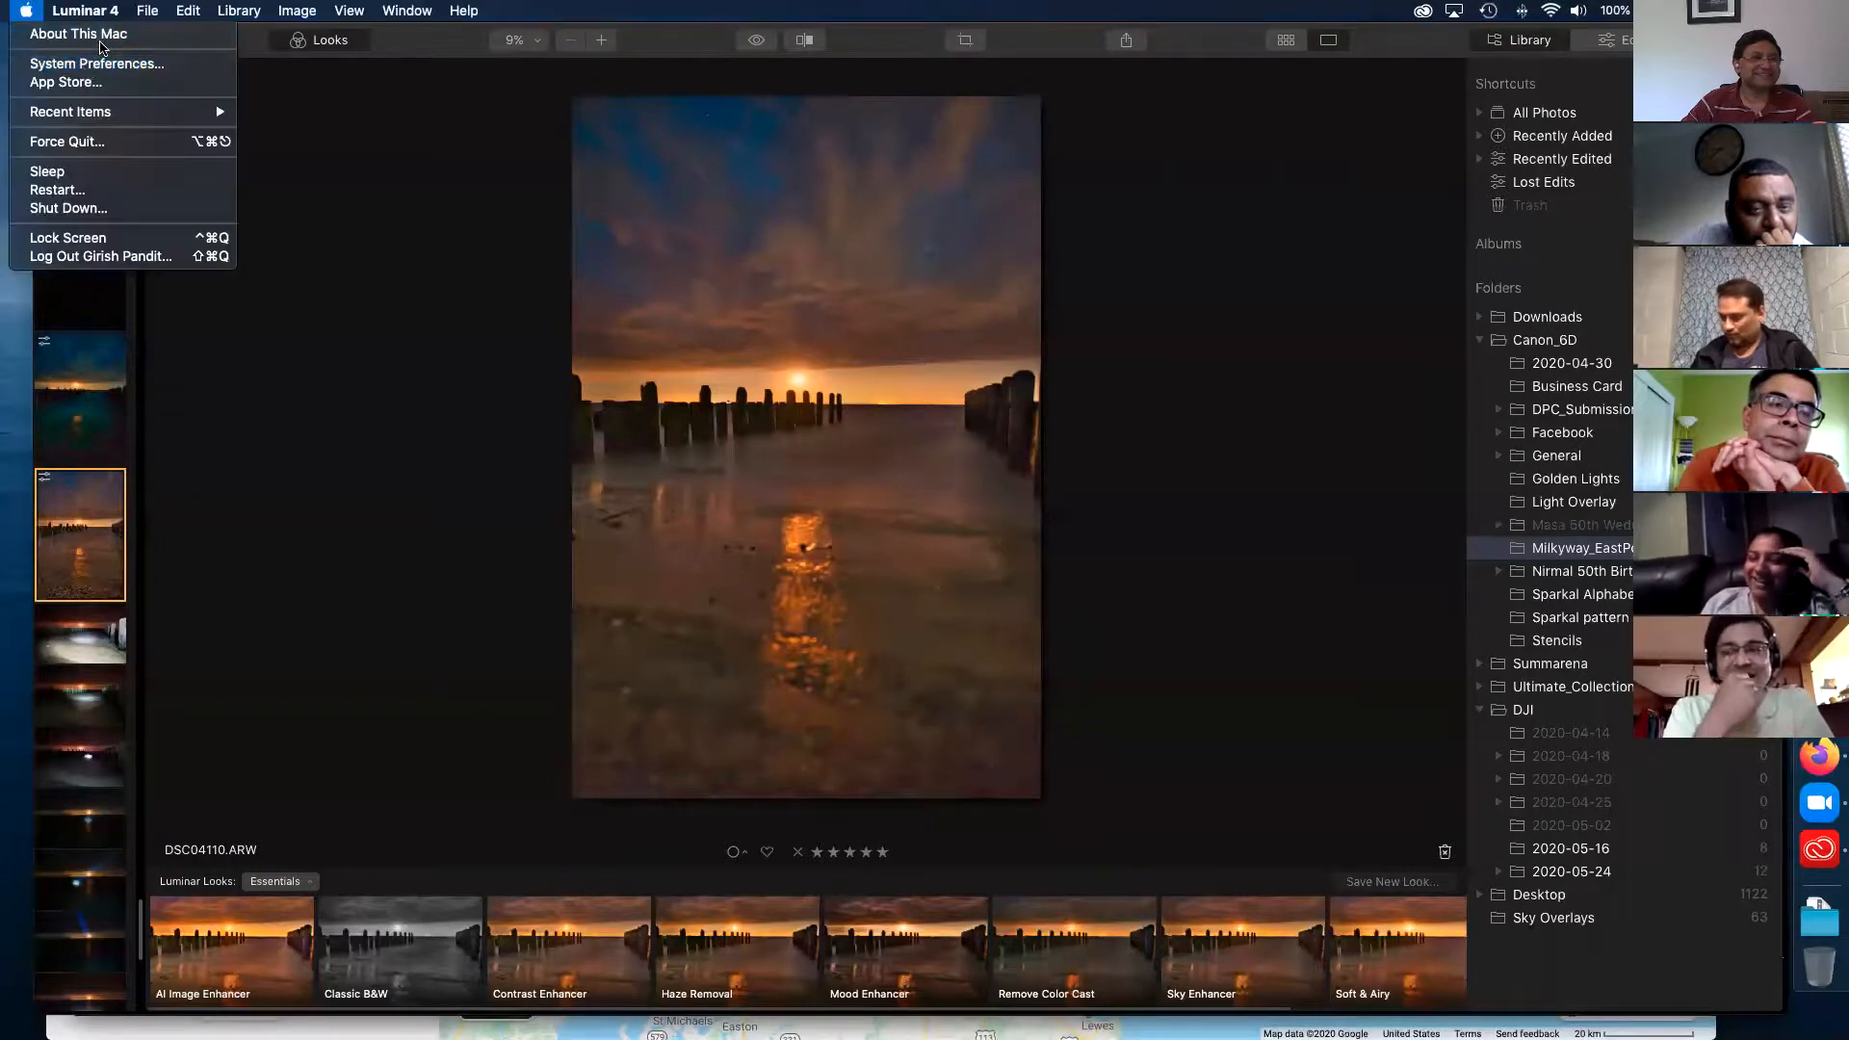
click(97, 34)
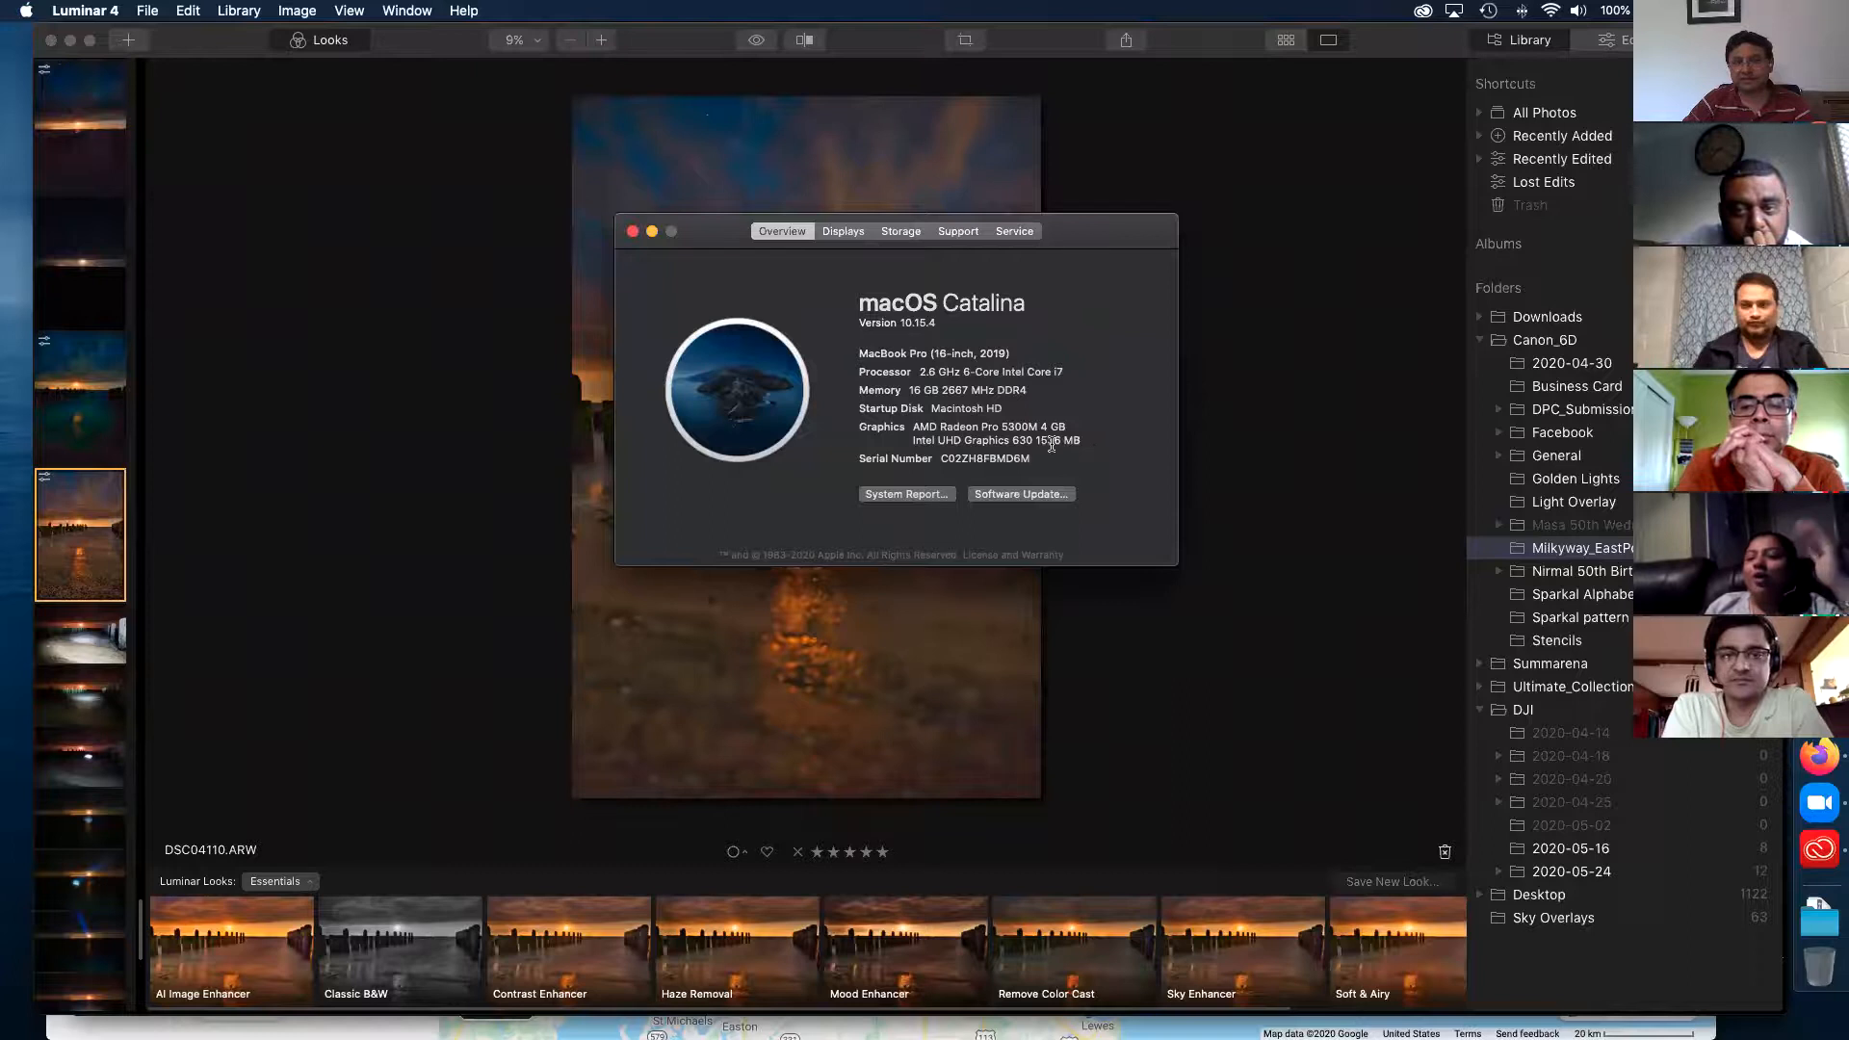
click(631, 232)
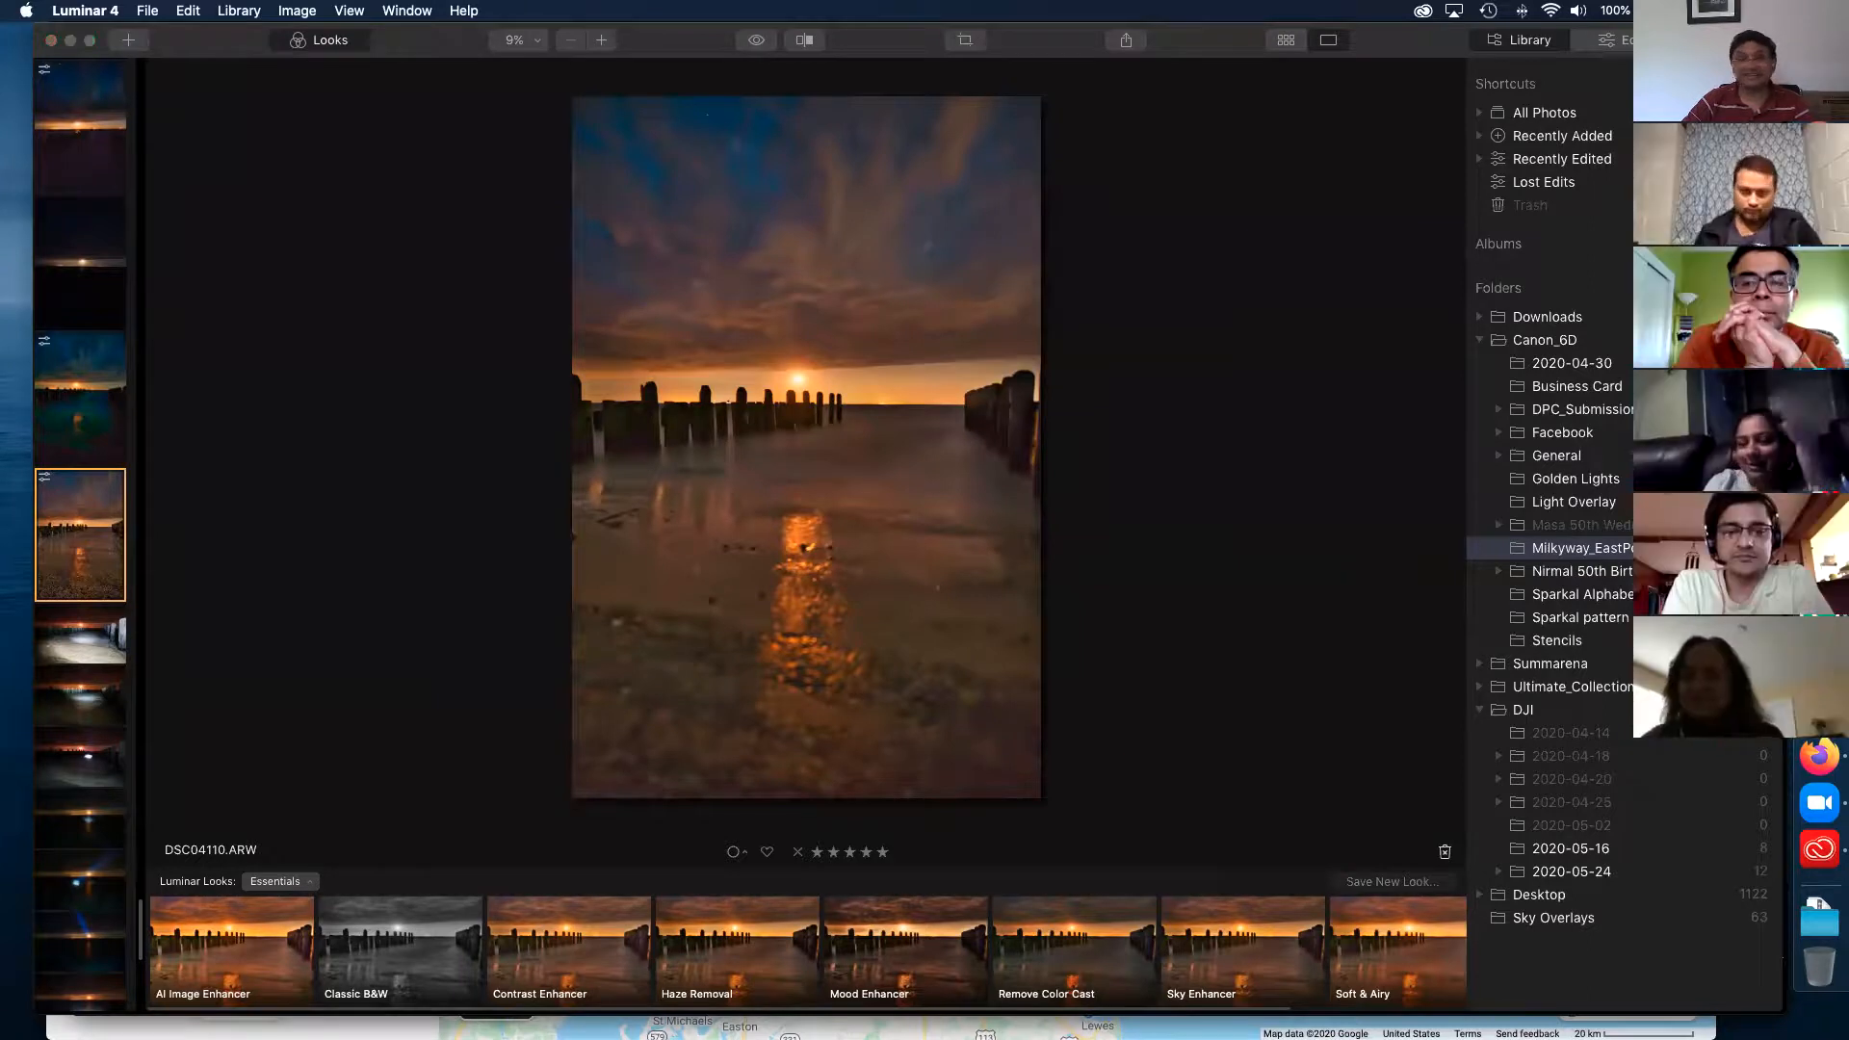
- Switch to Chrome and load dpchallenge.com in a new tab
click(51, 39)
click(375, 47)
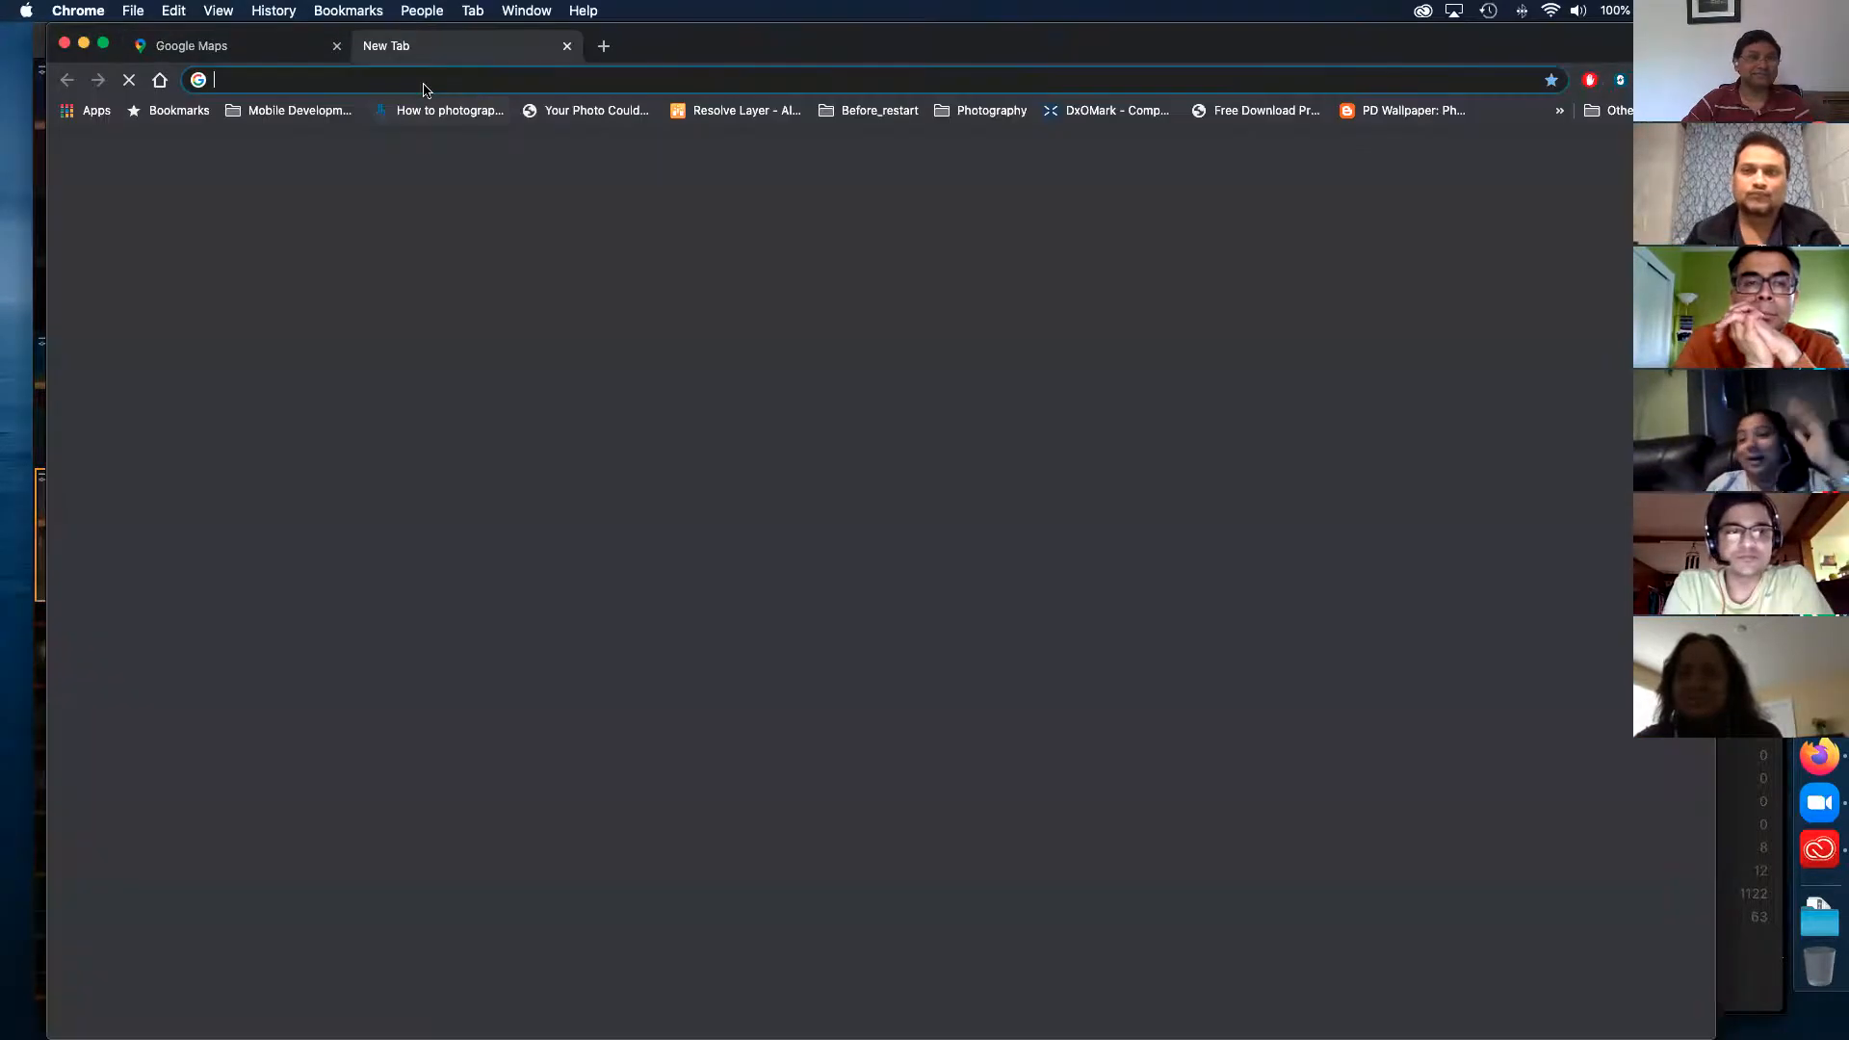
text(dpchallenge.com)
key(Return)
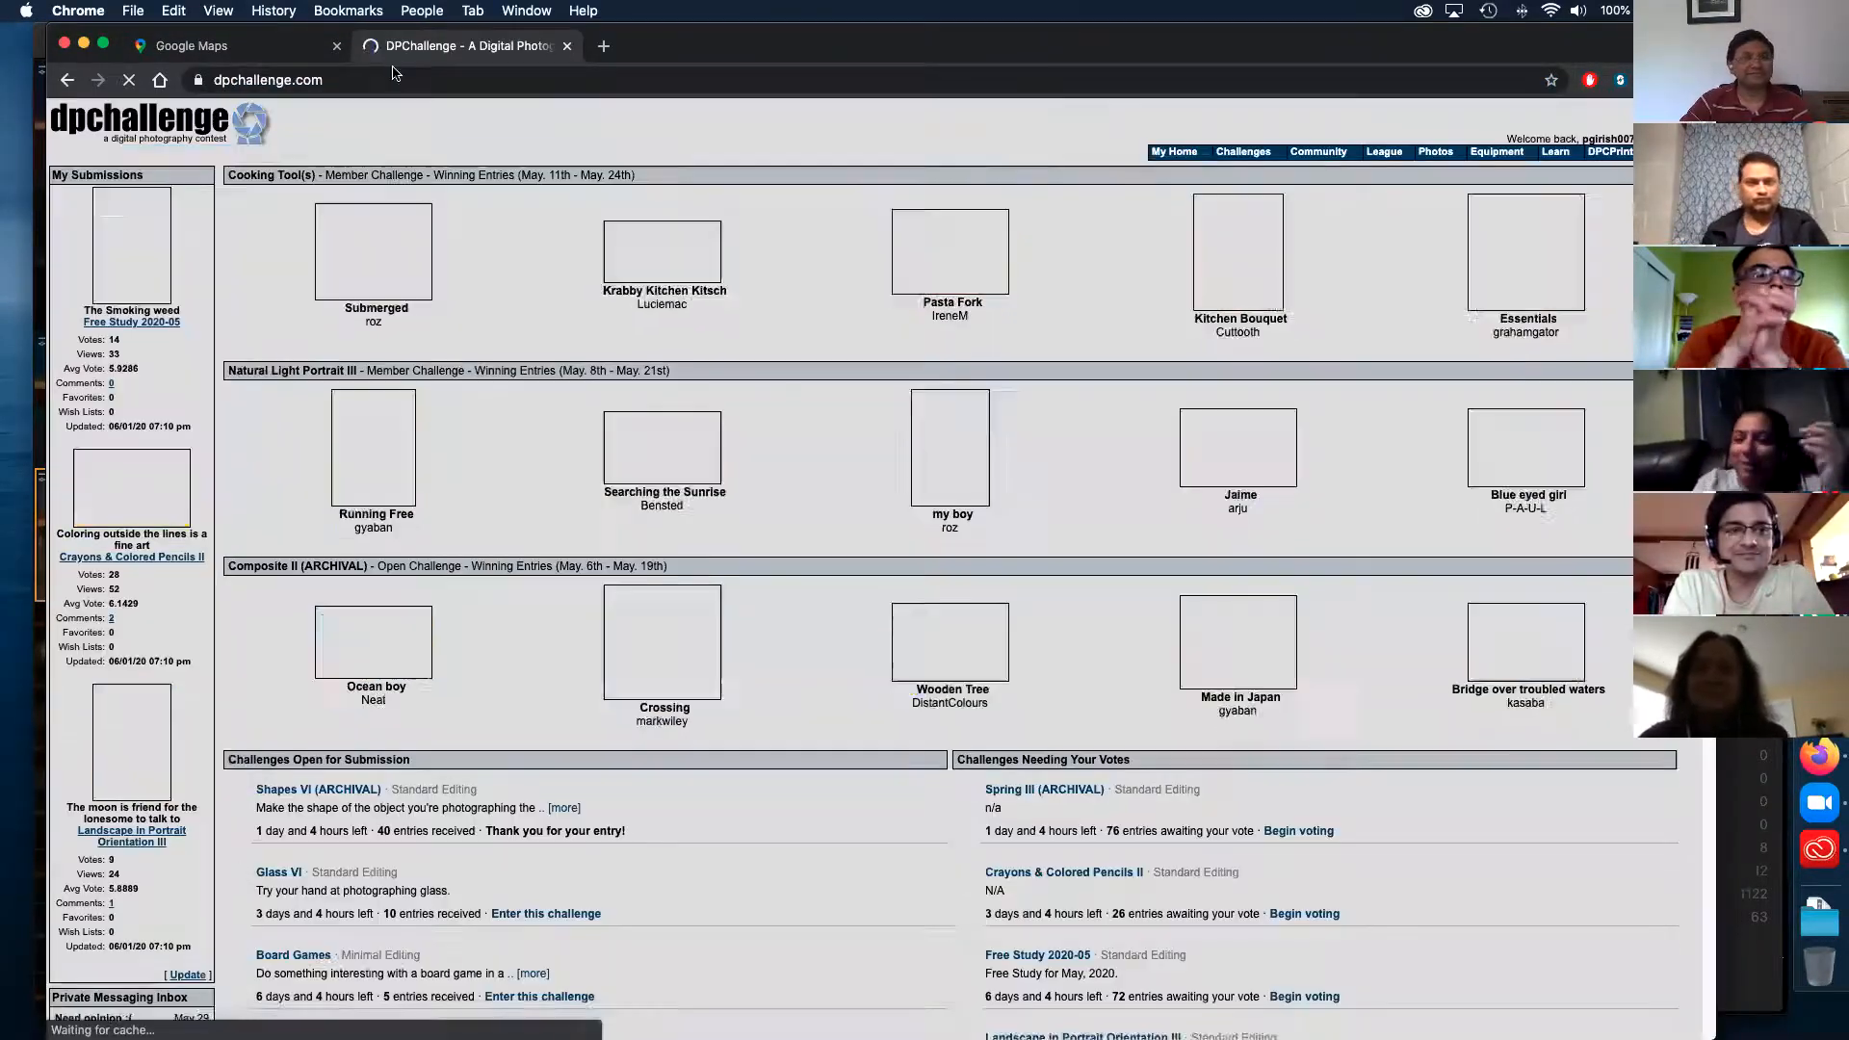
- Open the member's own DPChallenge profile and load its photography website link in a new tab
click(1188, 169)
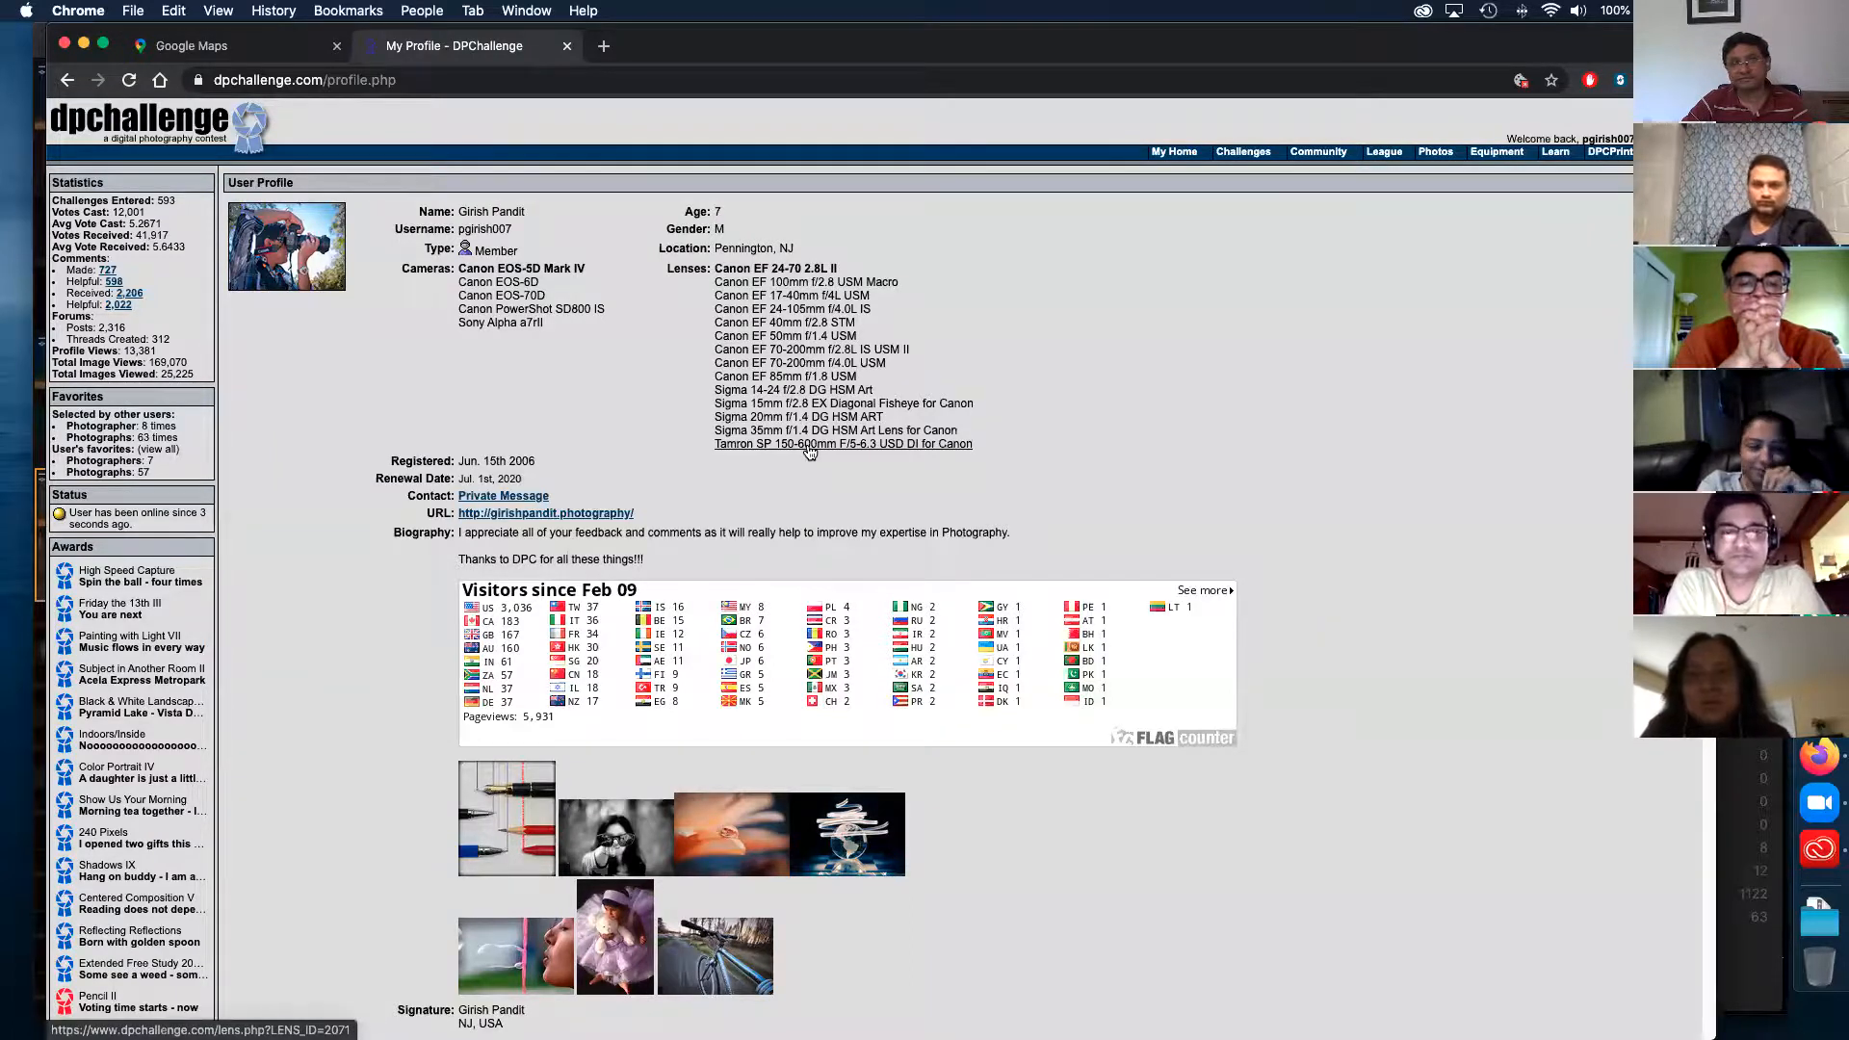
right_click(594, 513)
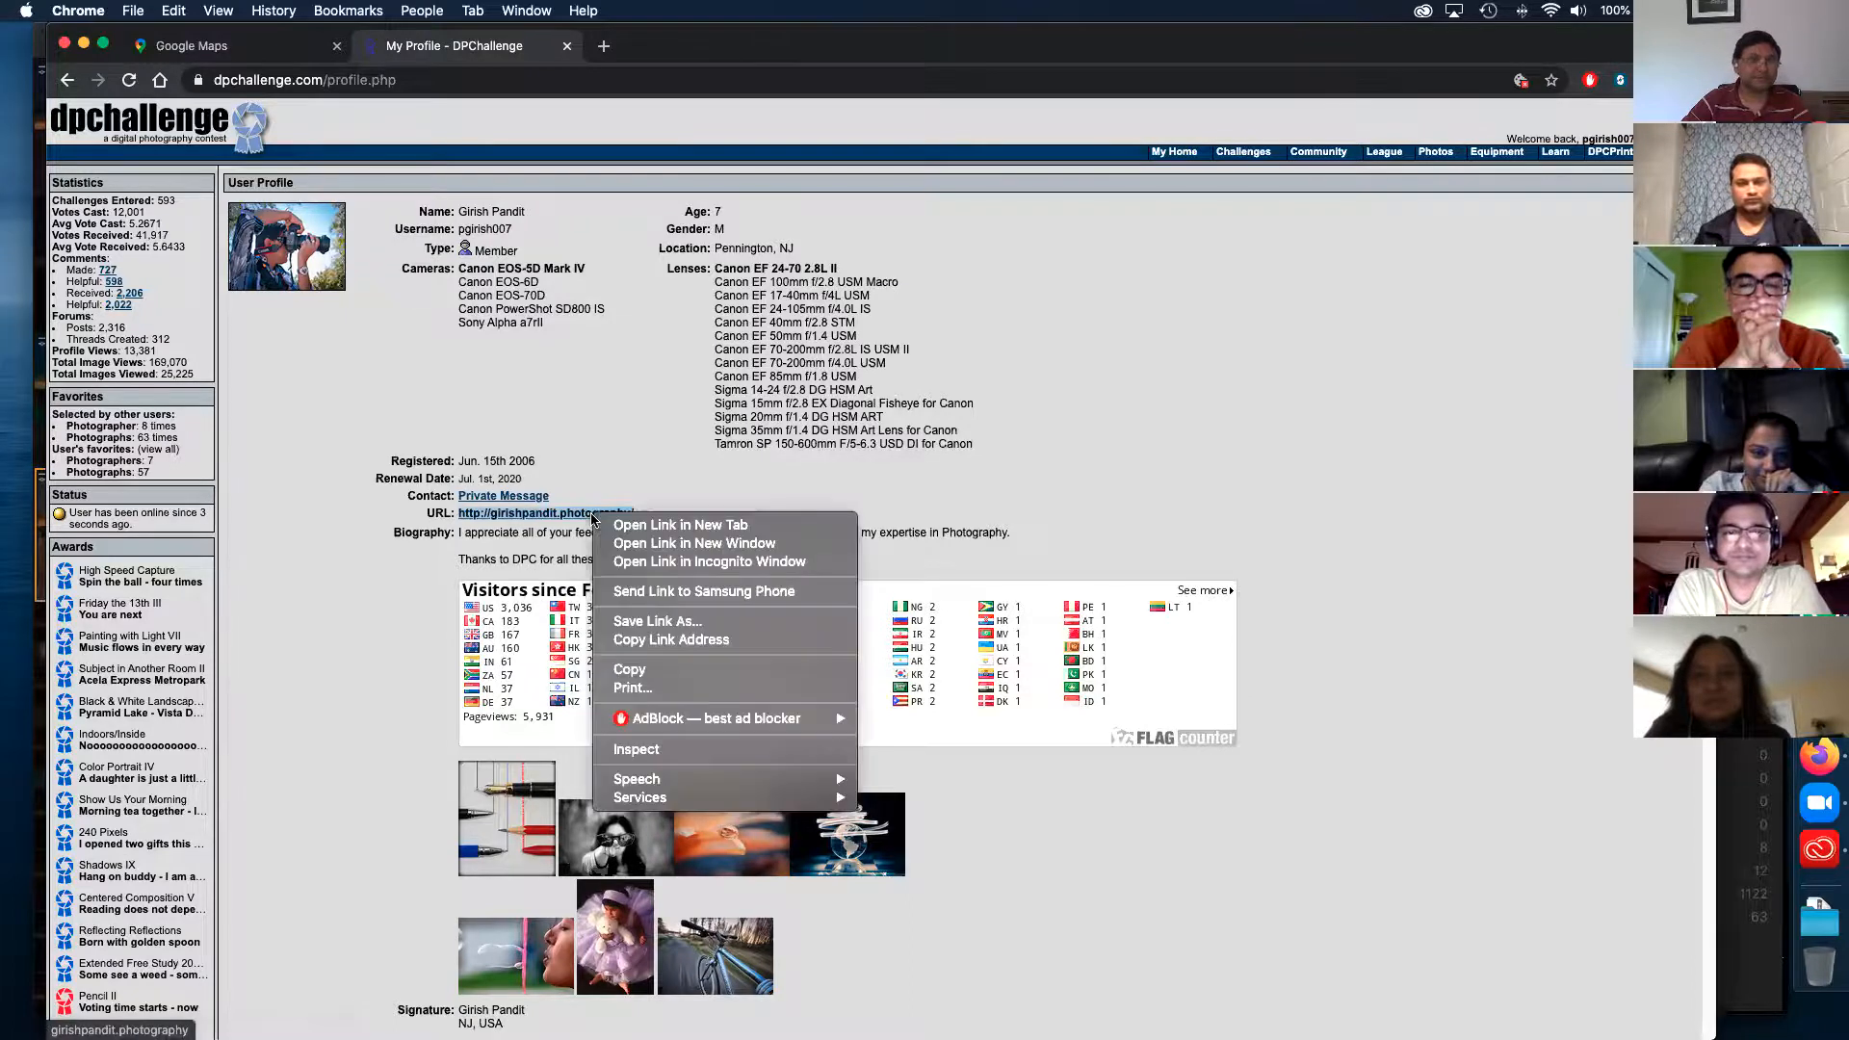
click(679, 525)
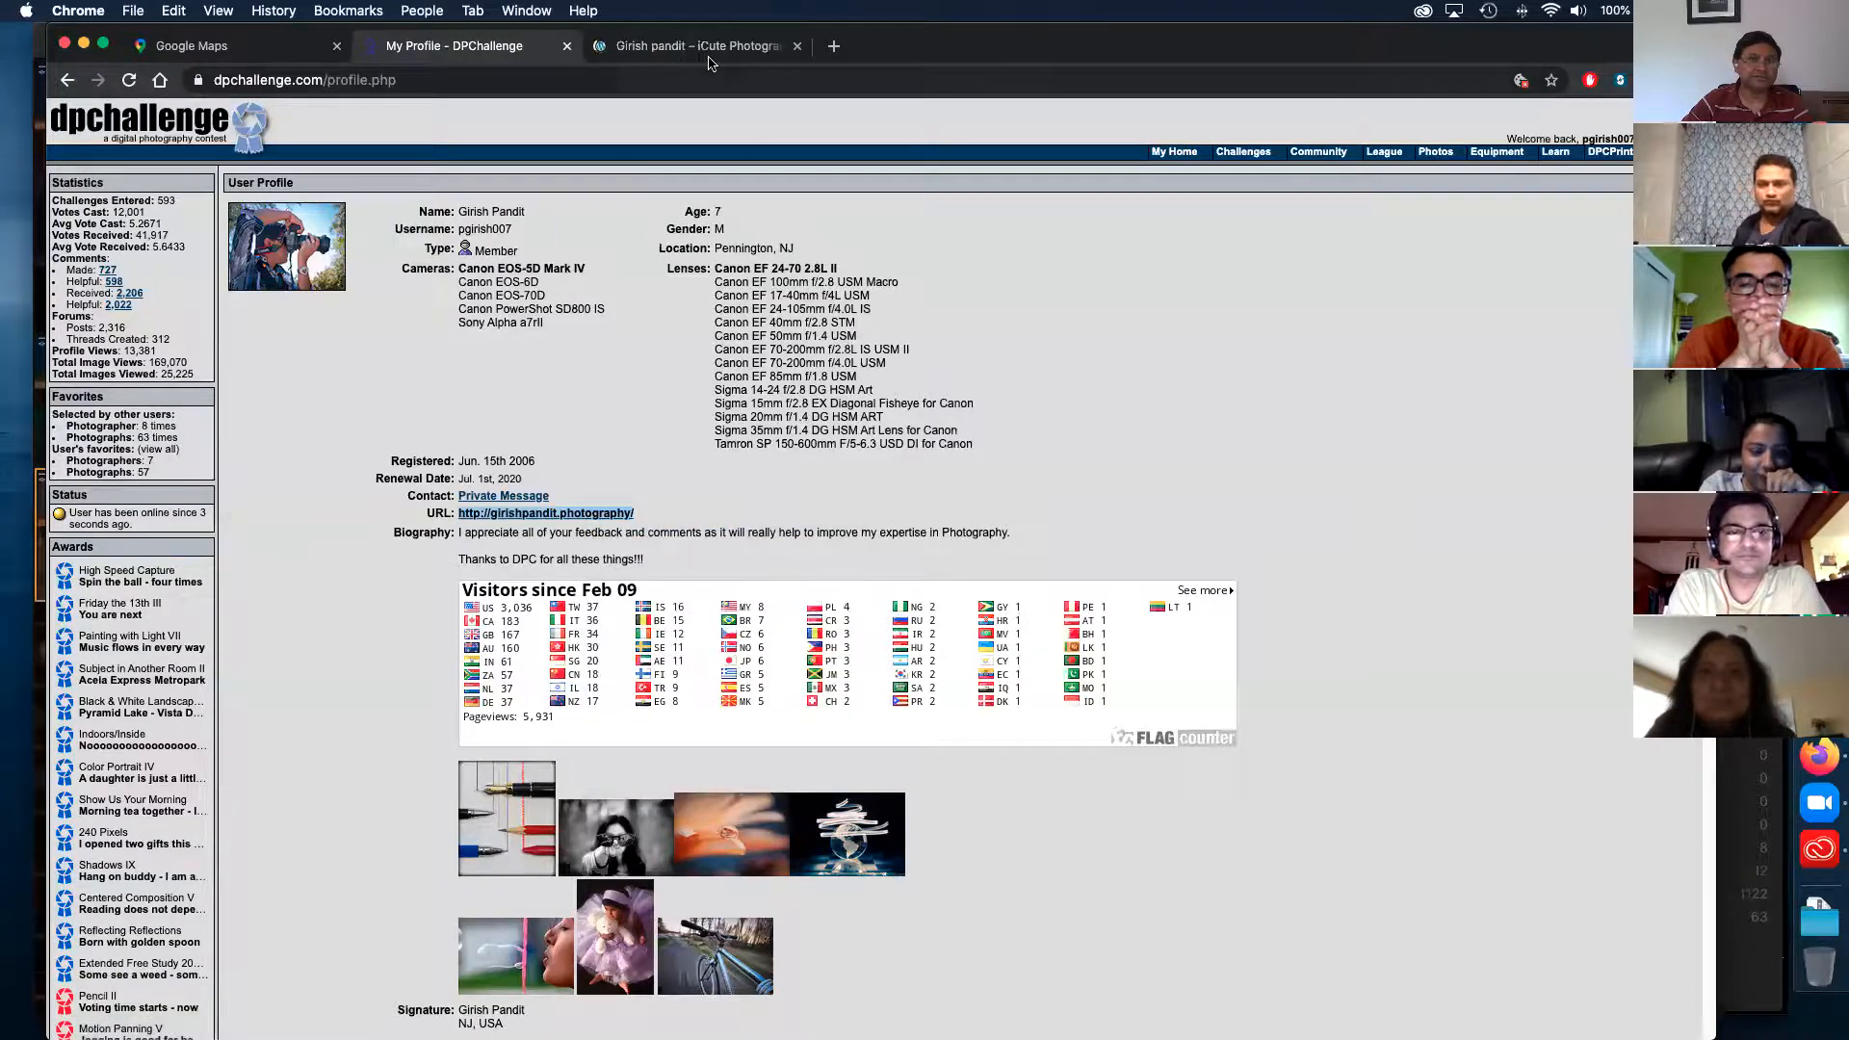
- View the profile photo "Perfect size and fits well!!", close it, and open the highest-rated "Morning tea together - loving moment"
scroll(1047, 351, down, 5)
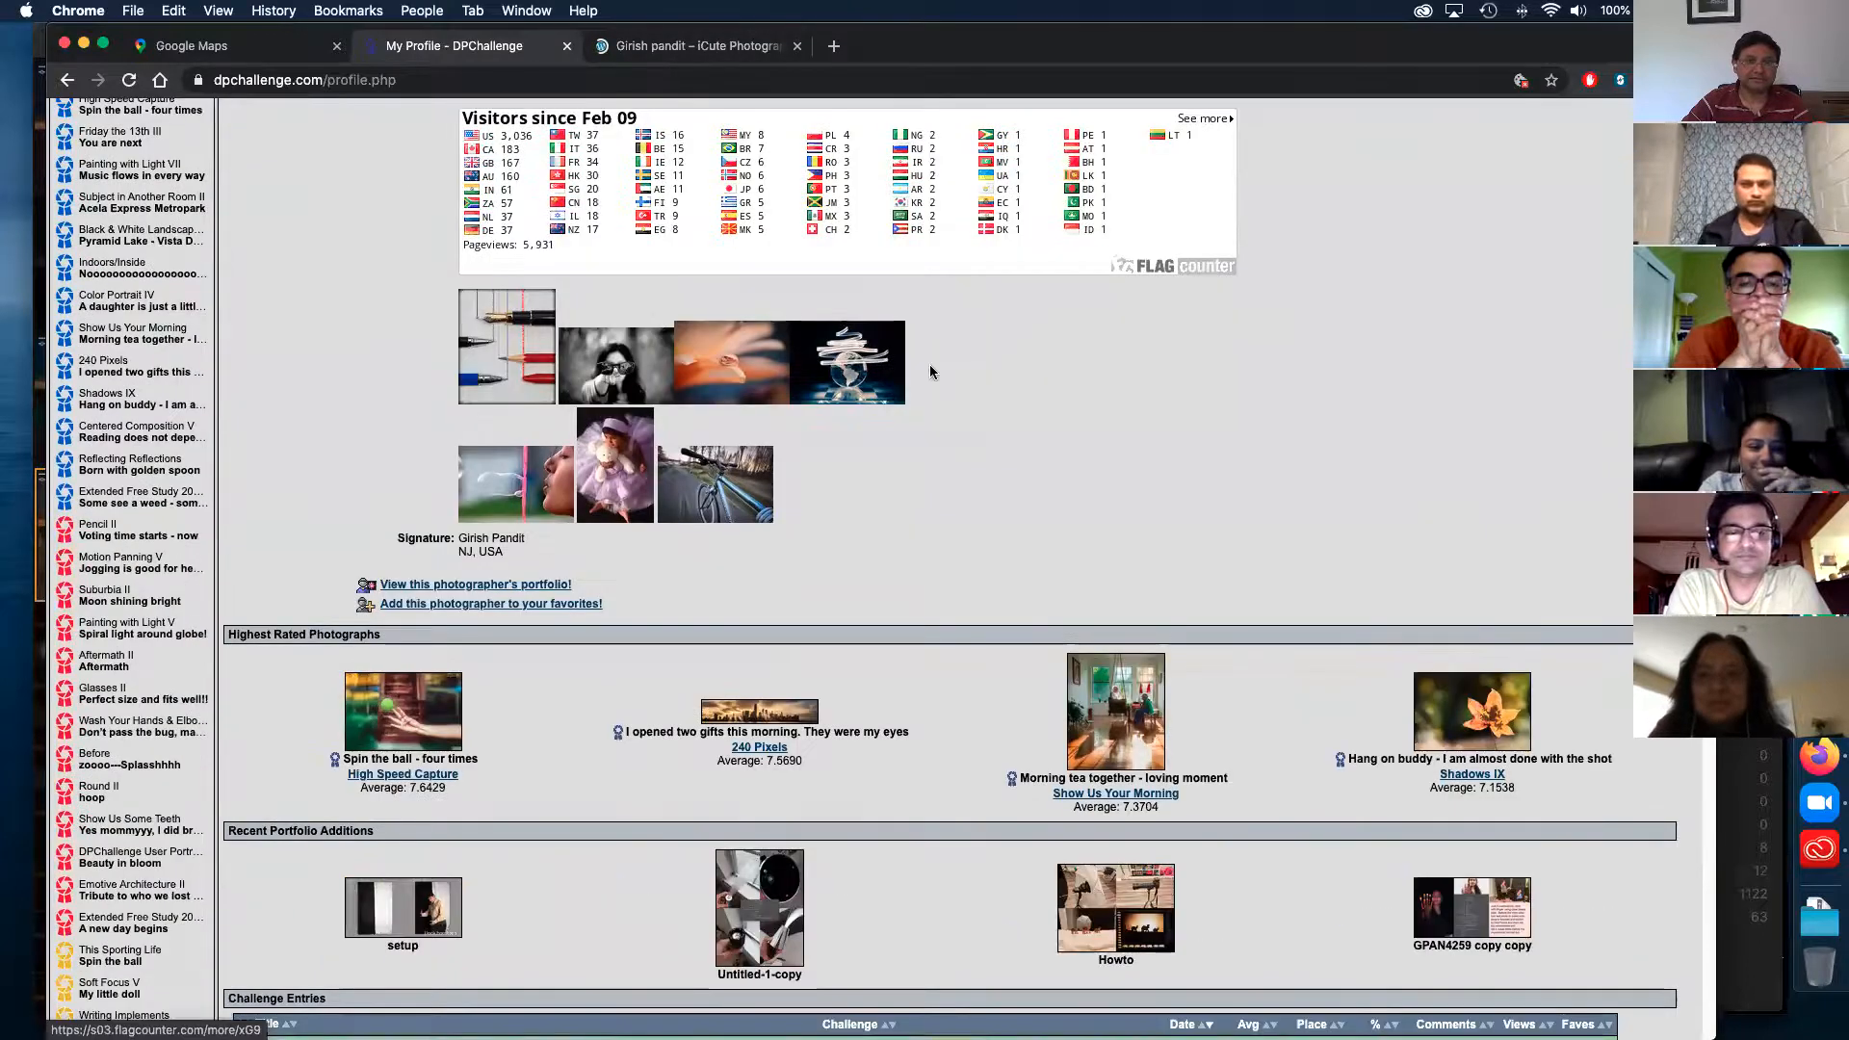
click(840, 400)
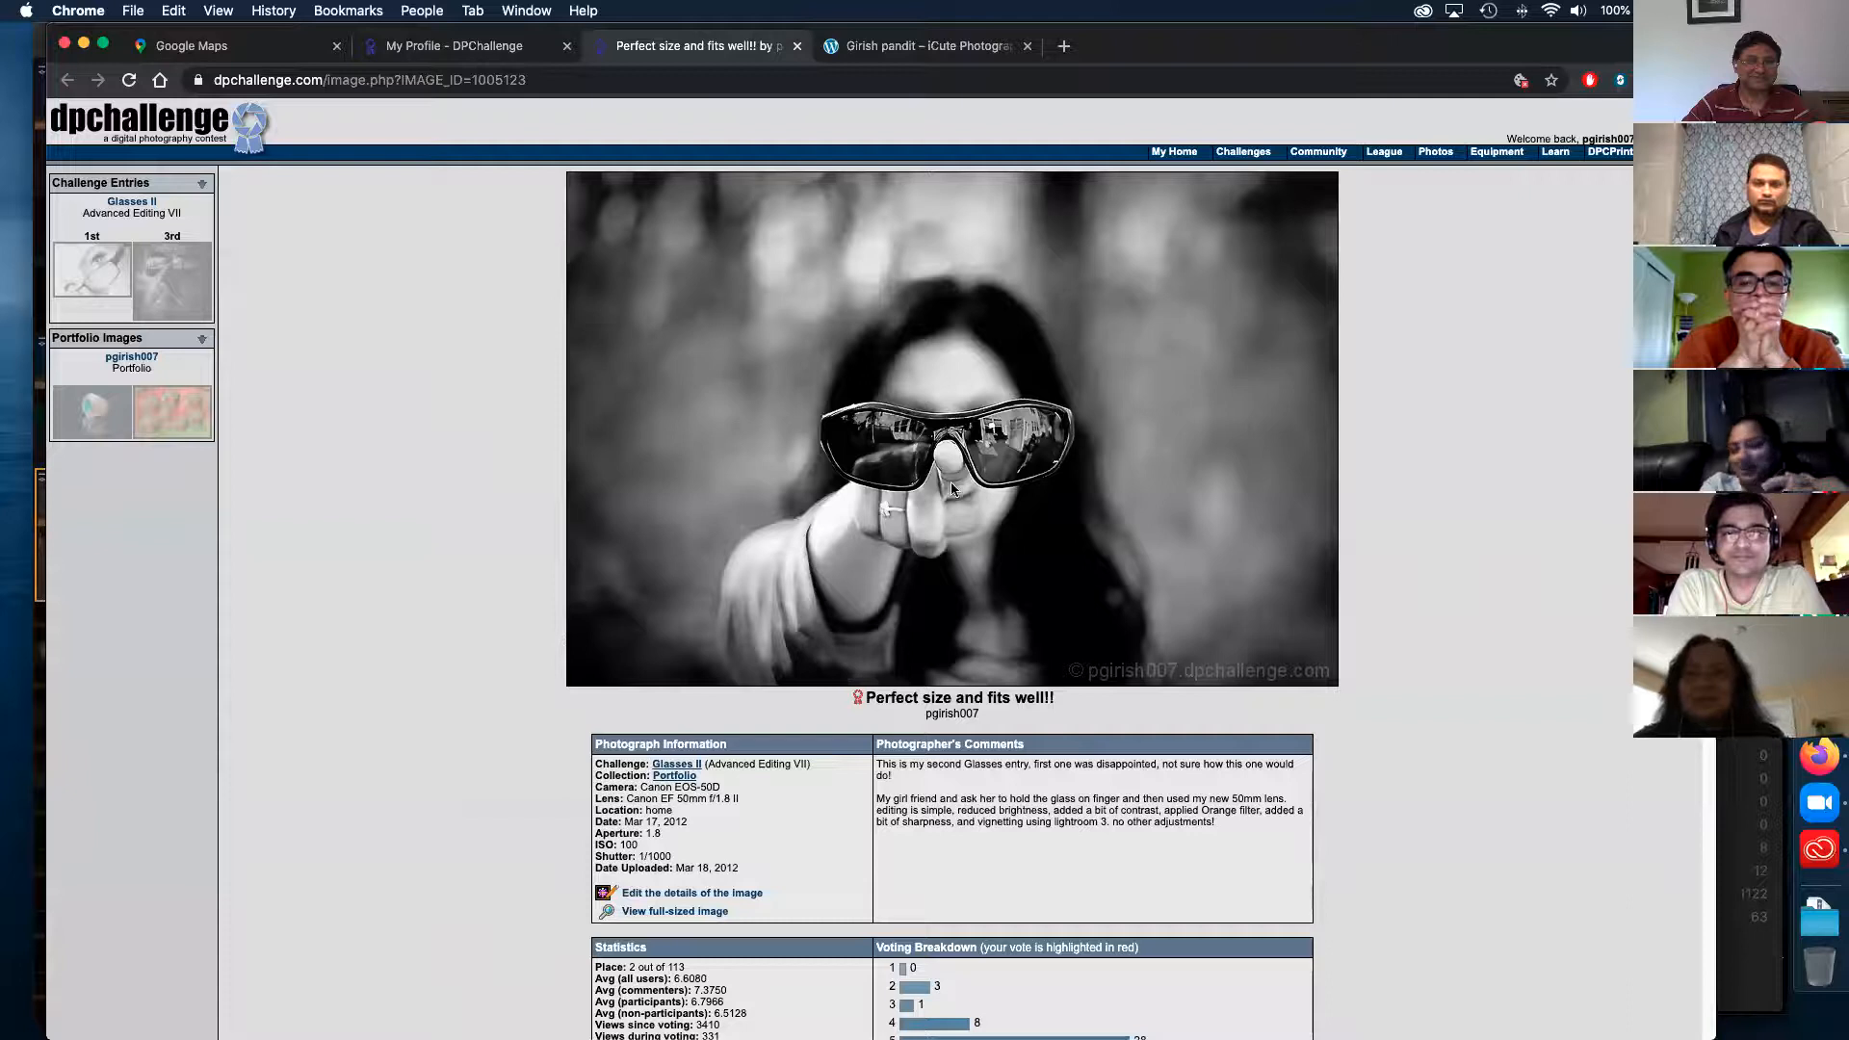
click(797, 47)
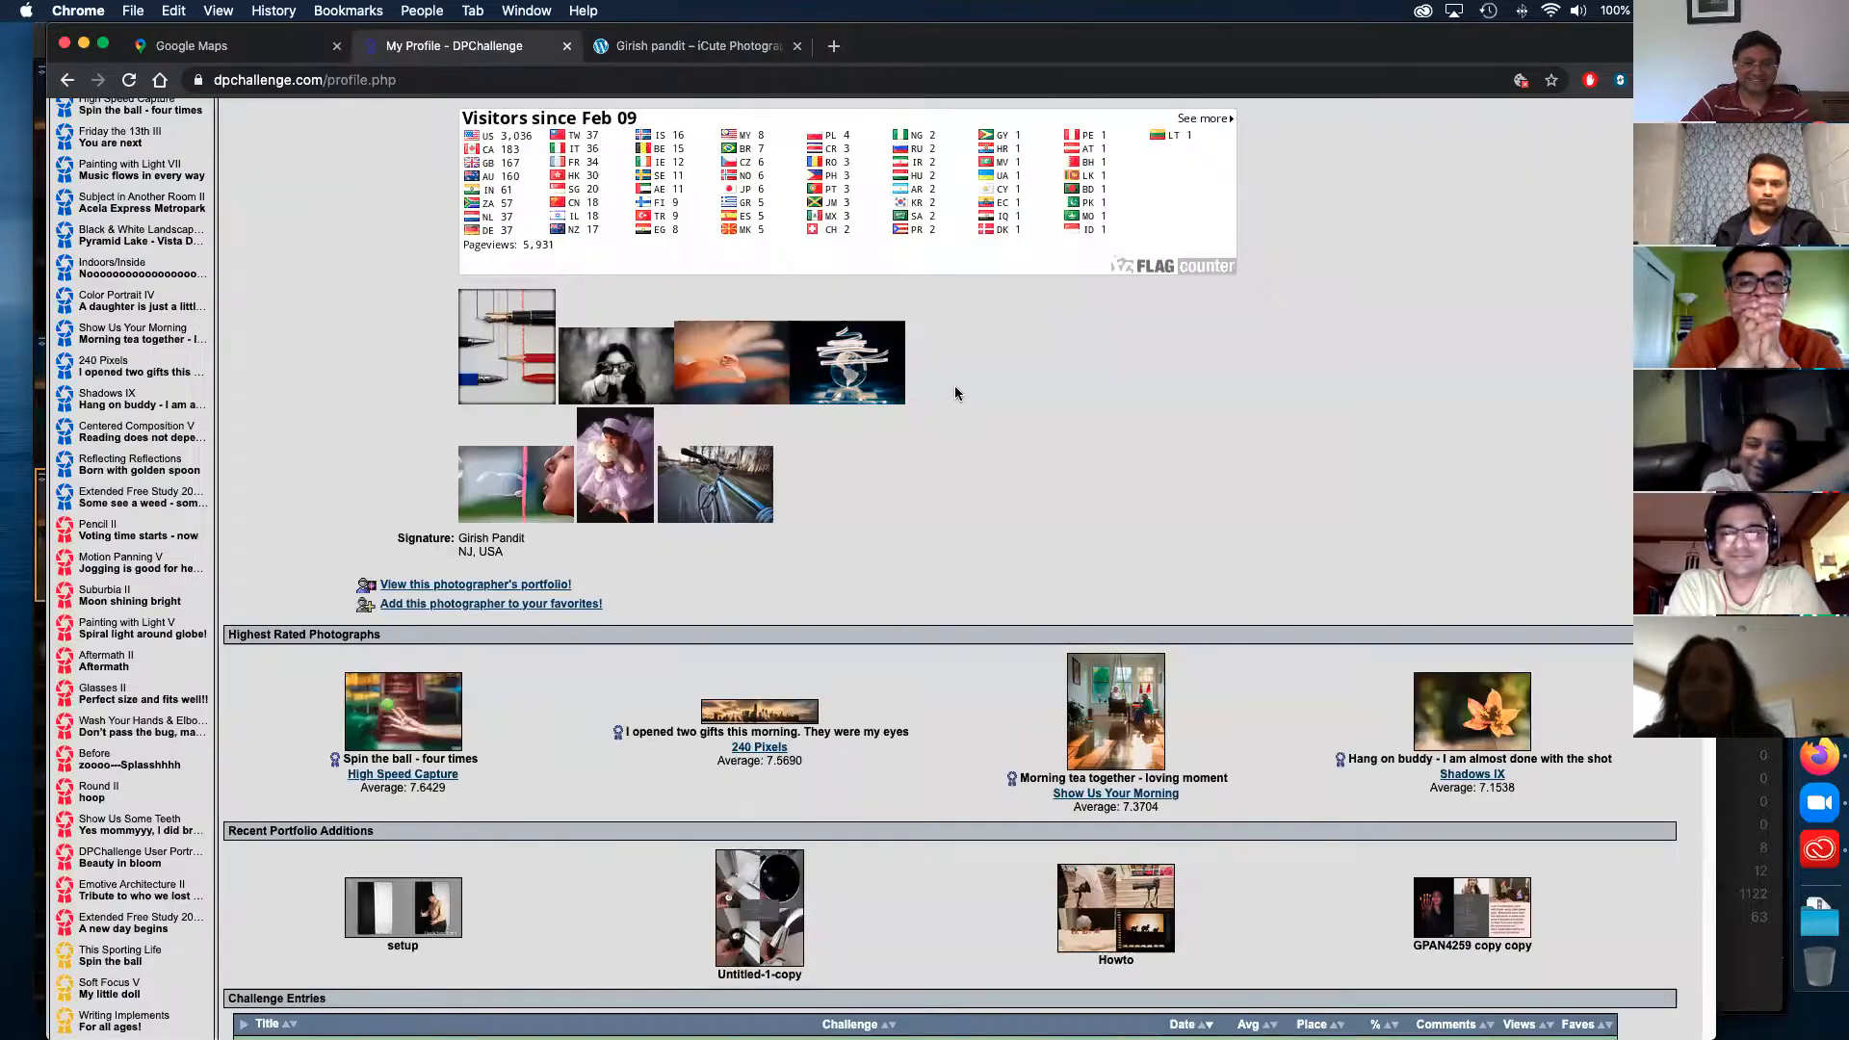
scroll(955, 389, down, 5)
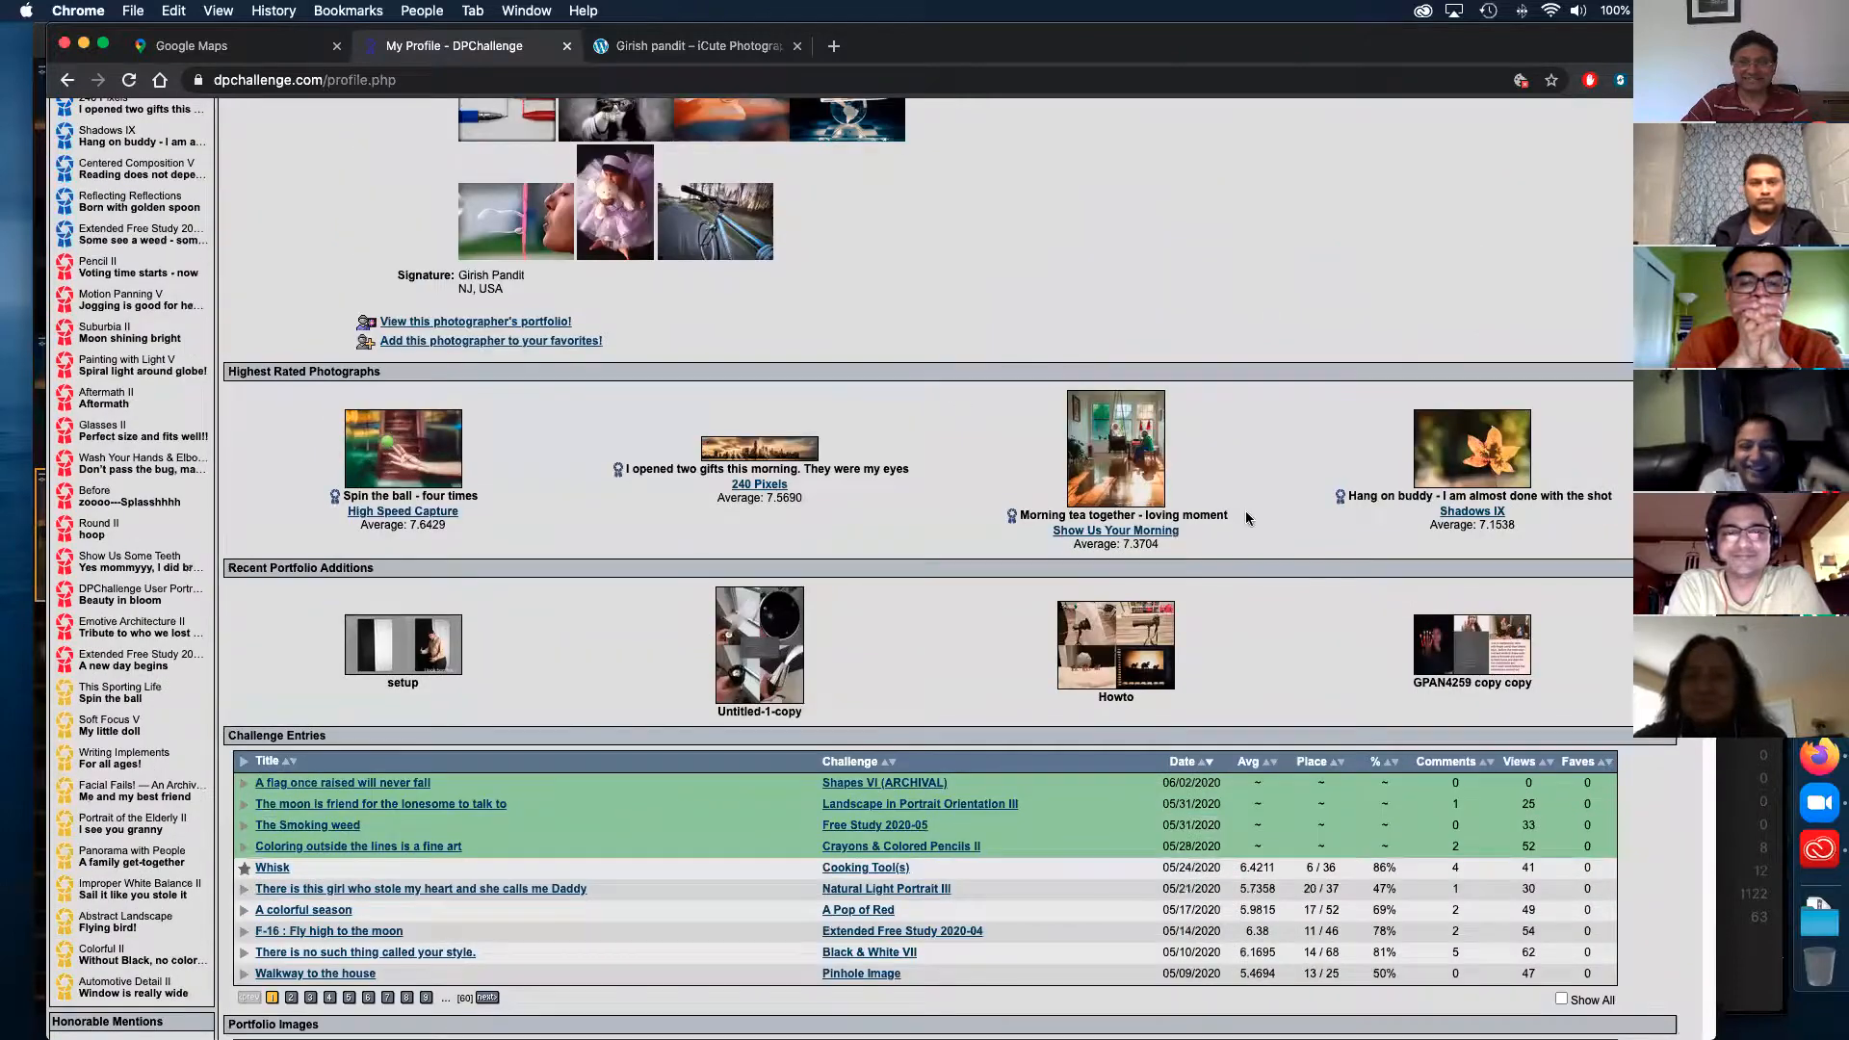
click(1117, 449)
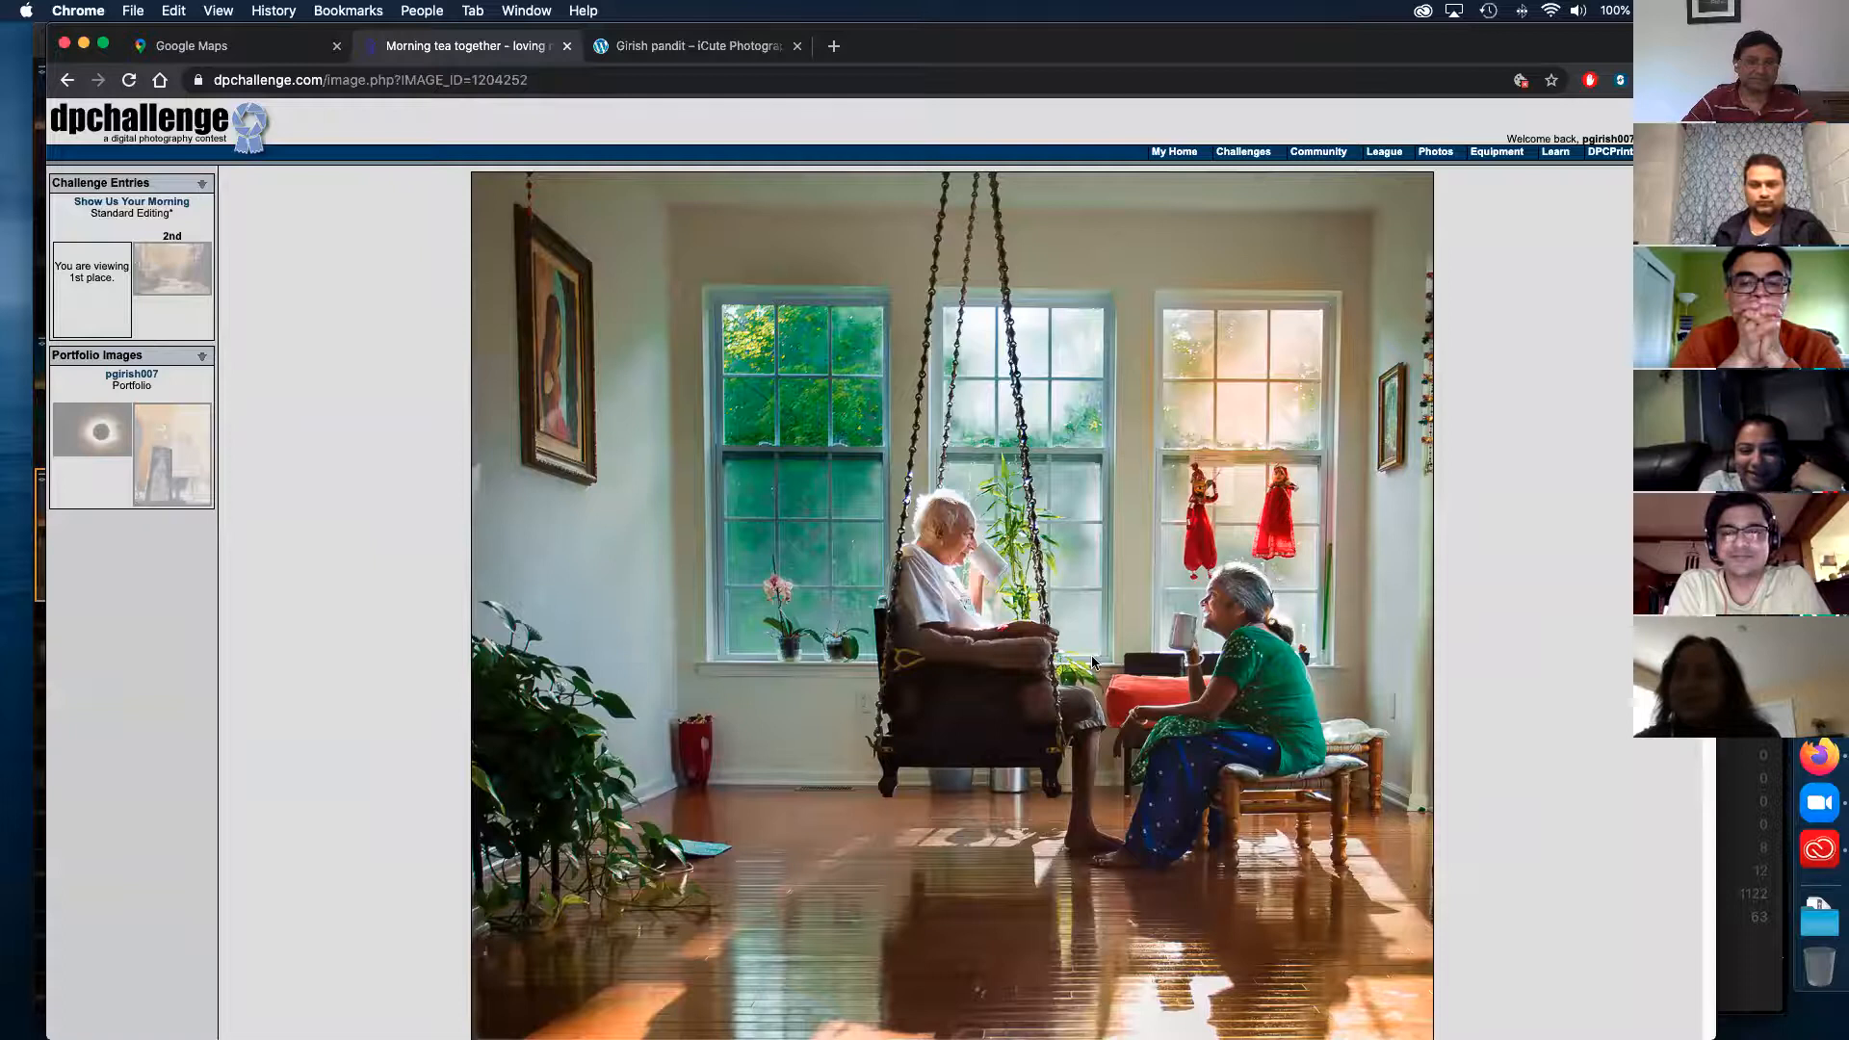
- View the full "Morning tea together - loving moment" photo page and return to the DPChallenge profile
scroll(1088, 655, down, 1)
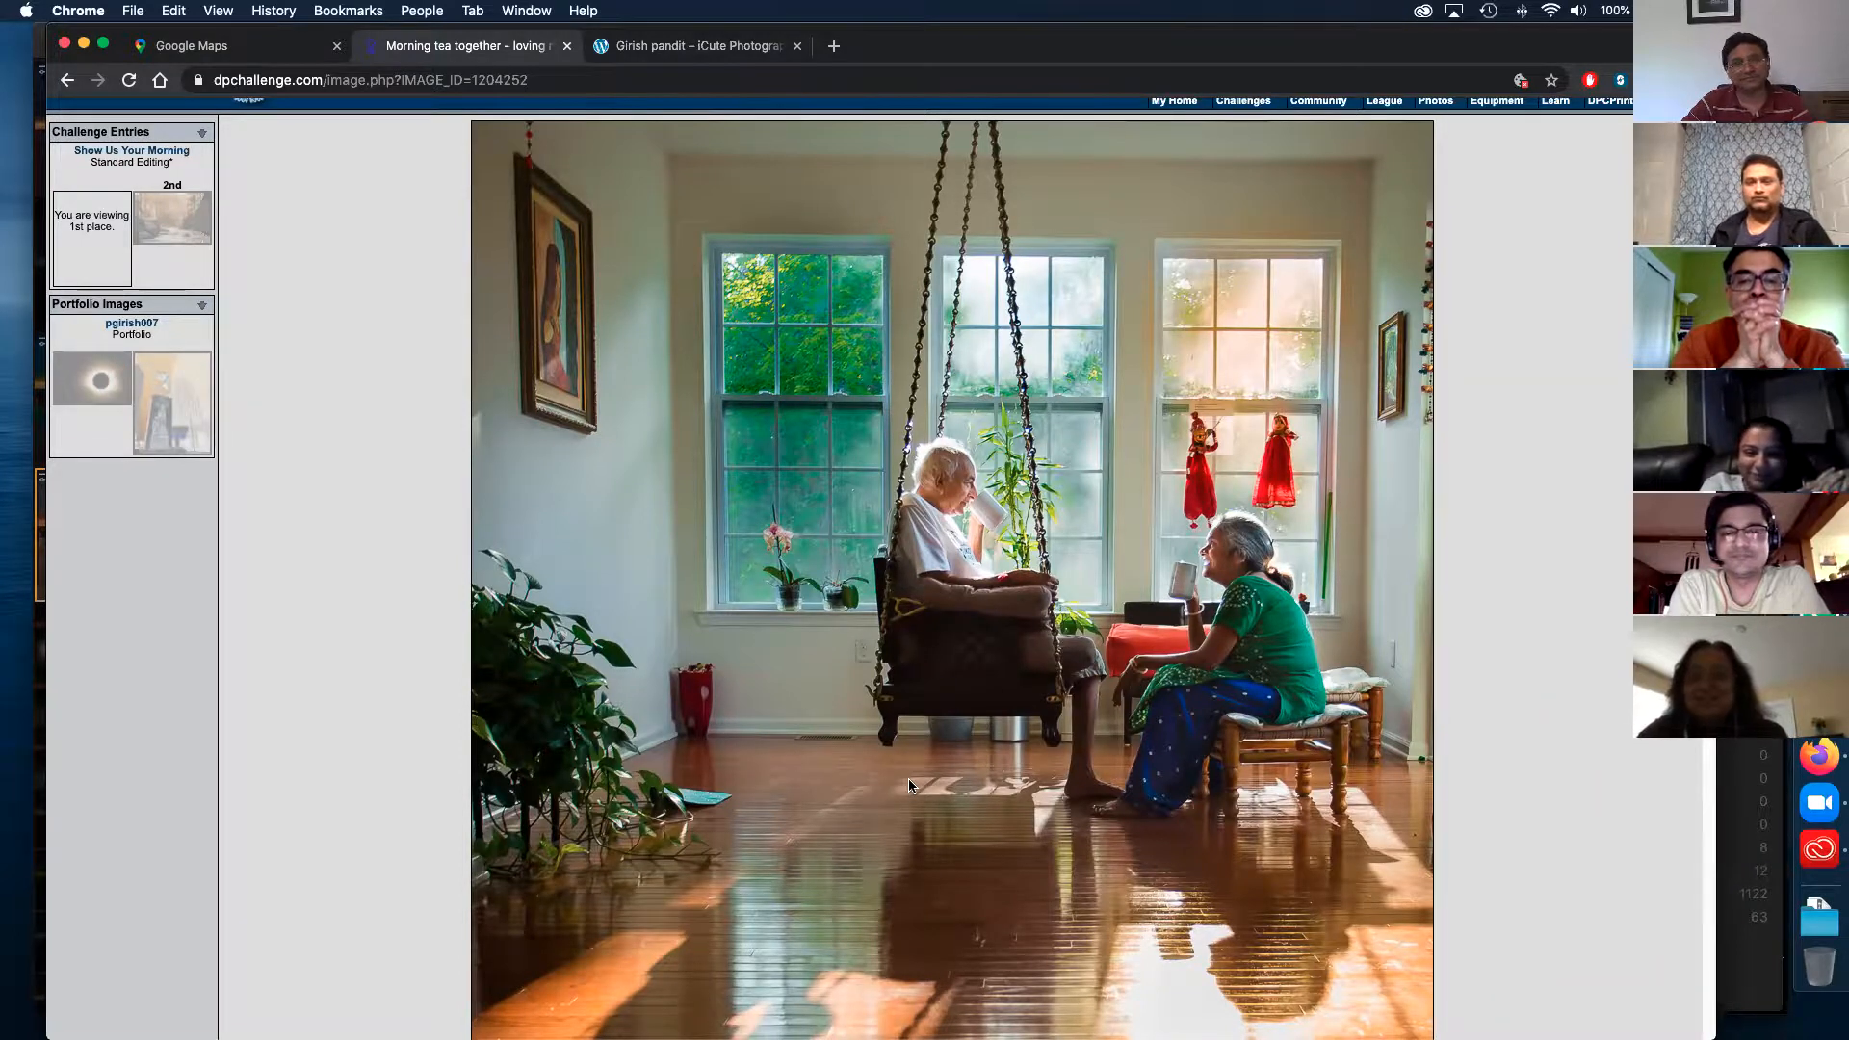
scroll(389, 384, down, 5)
scroll(388, 384, up, 6)
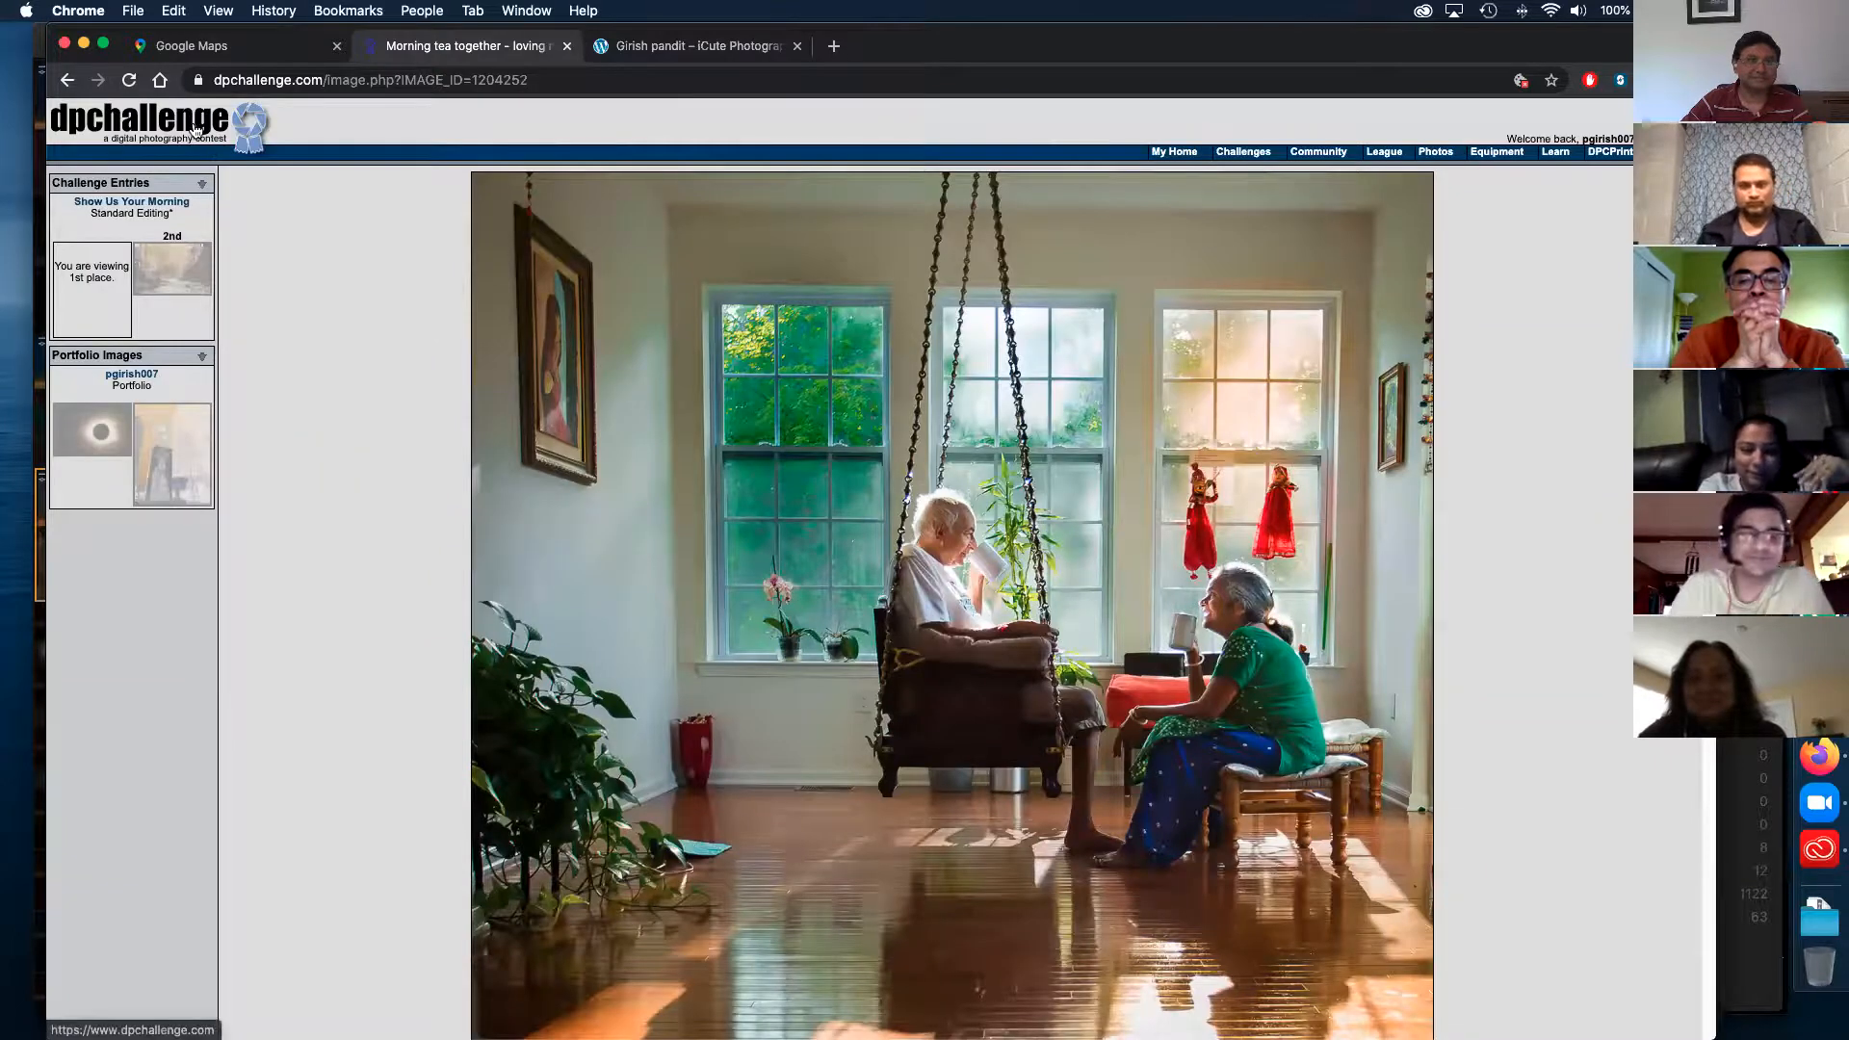
click(63, 83)
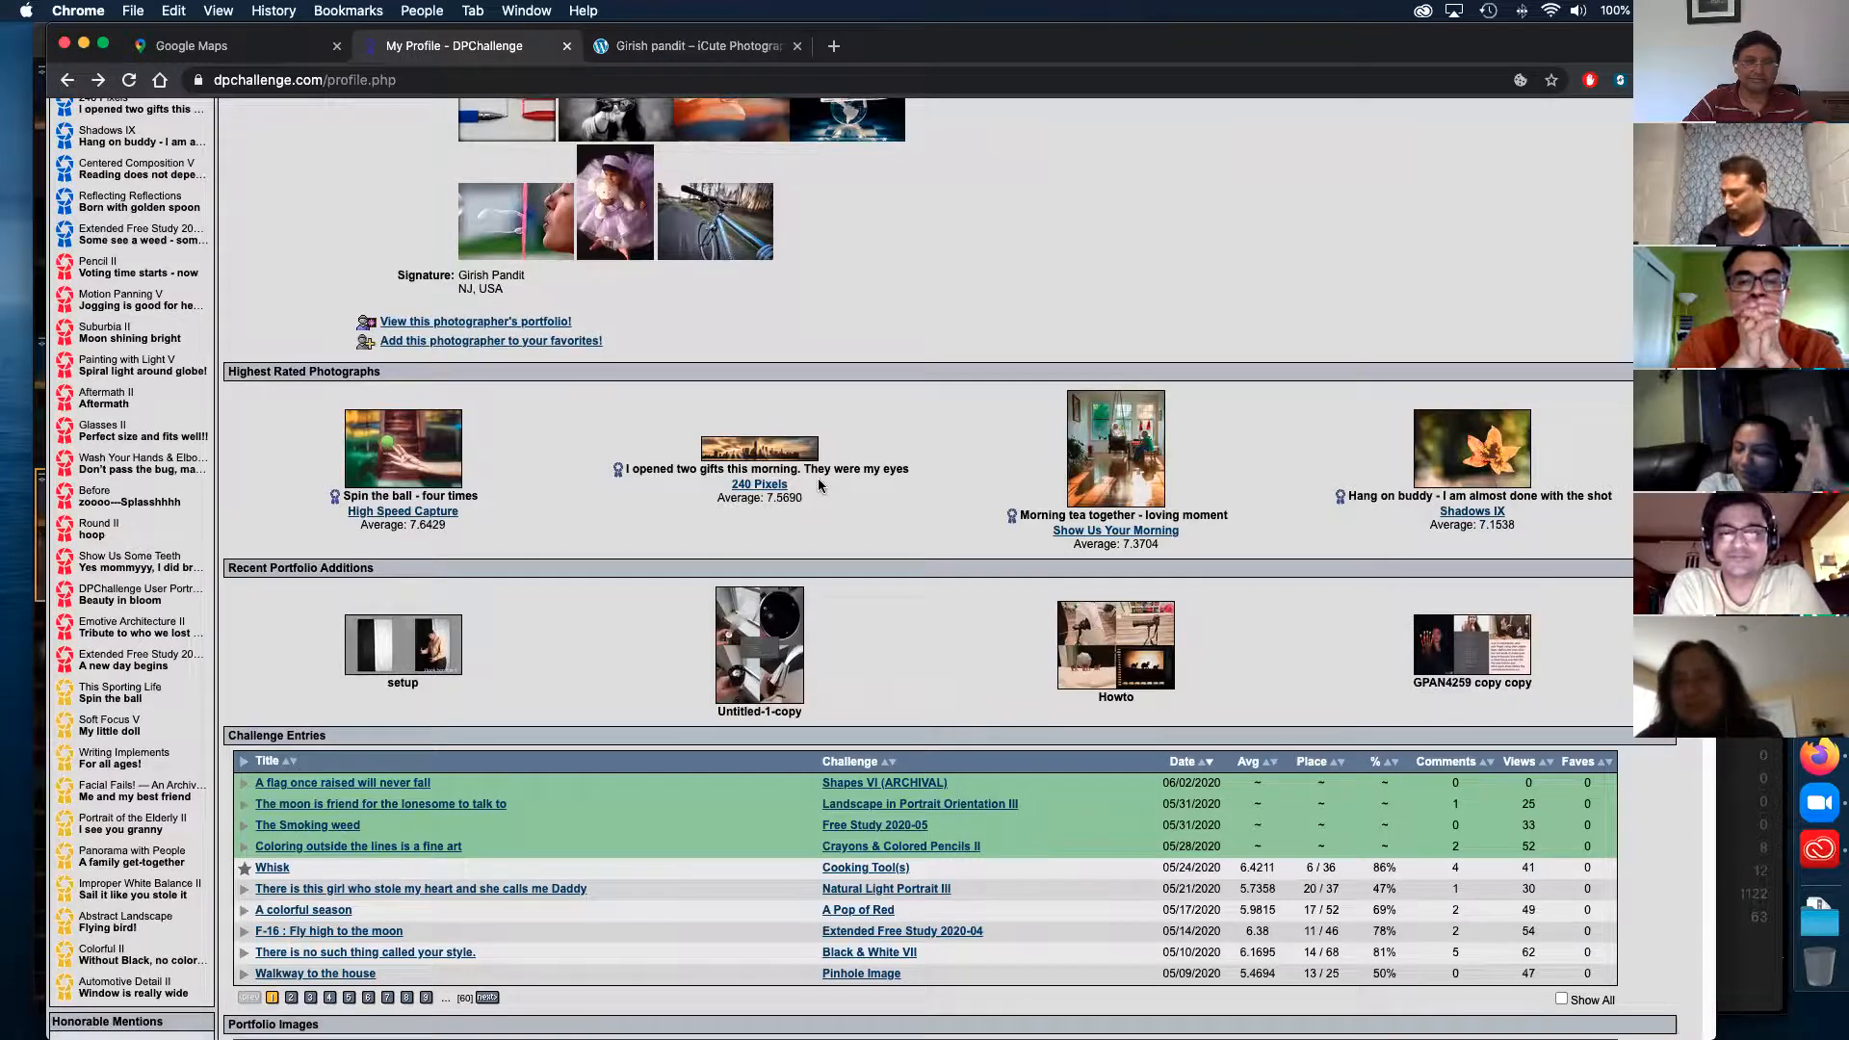
- Look over the iCute Photography home page, including its event galleries and the "Who am I" section
click(678, 49)
scroll(900, 294, down, 10)
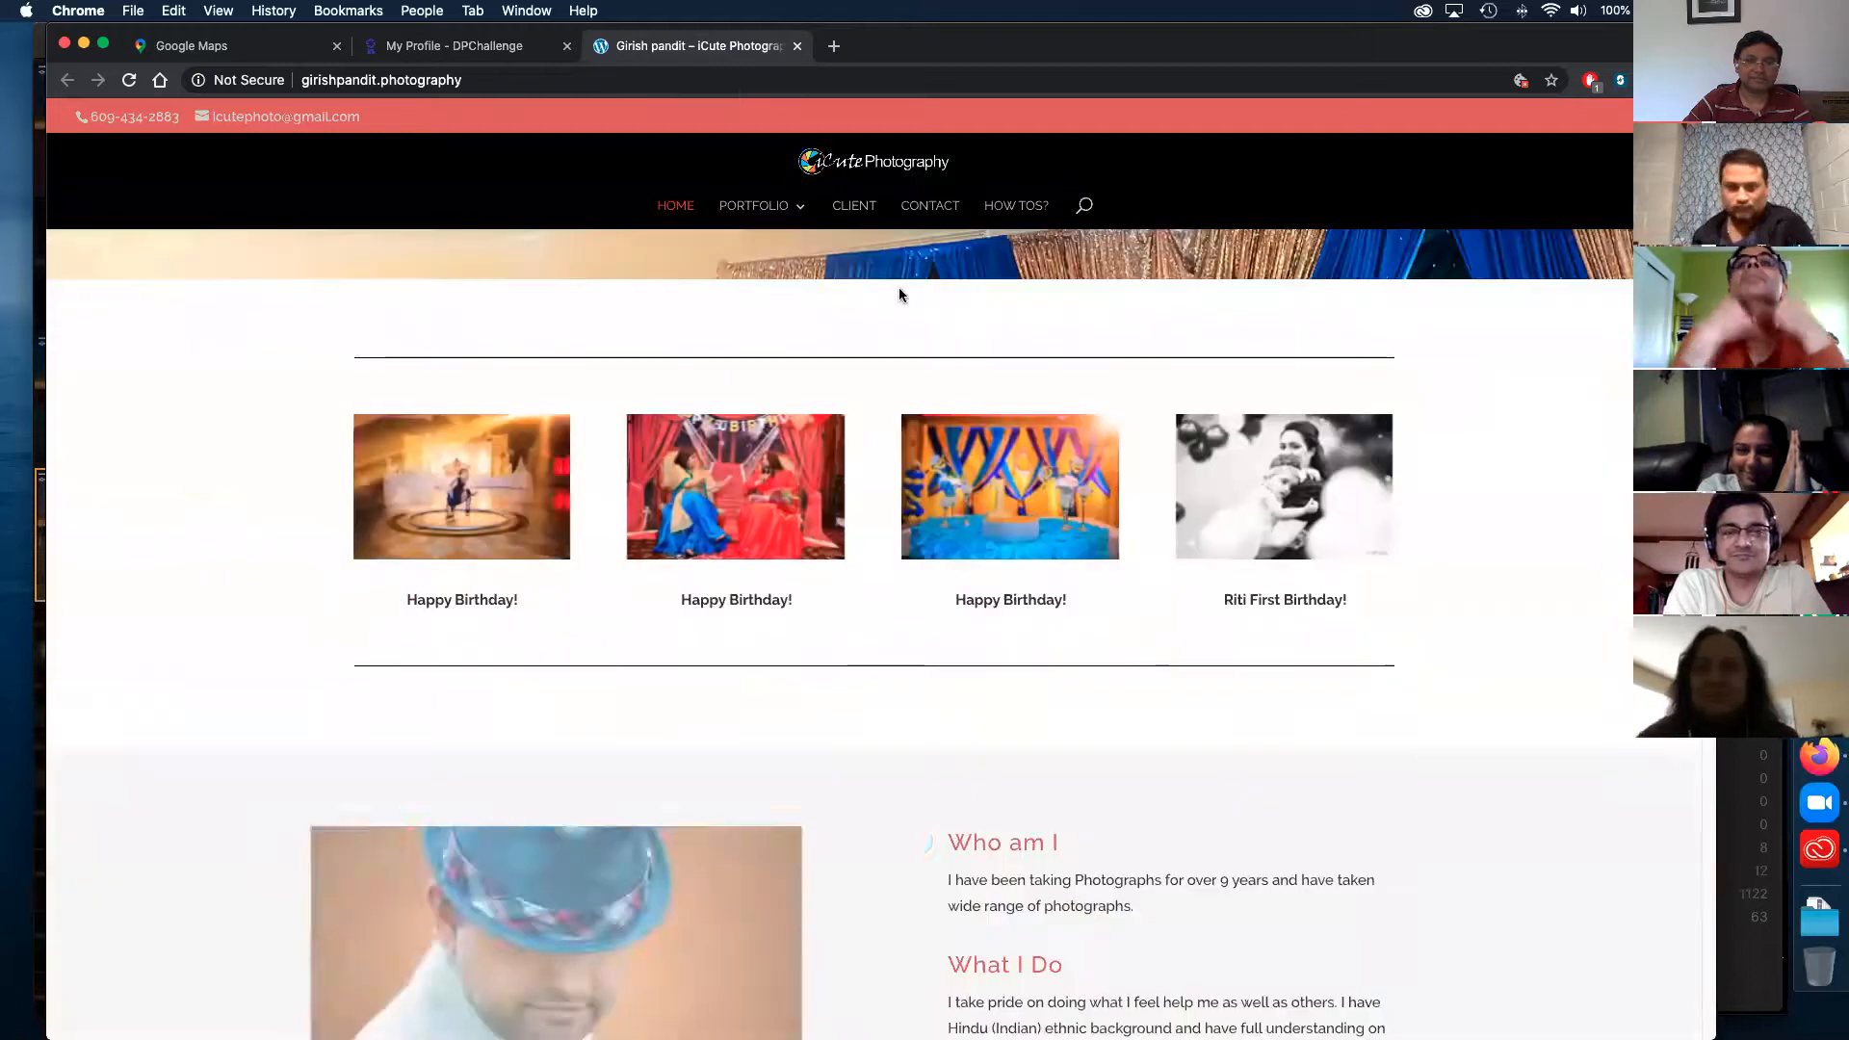
scroll(900, 294, down, 5)
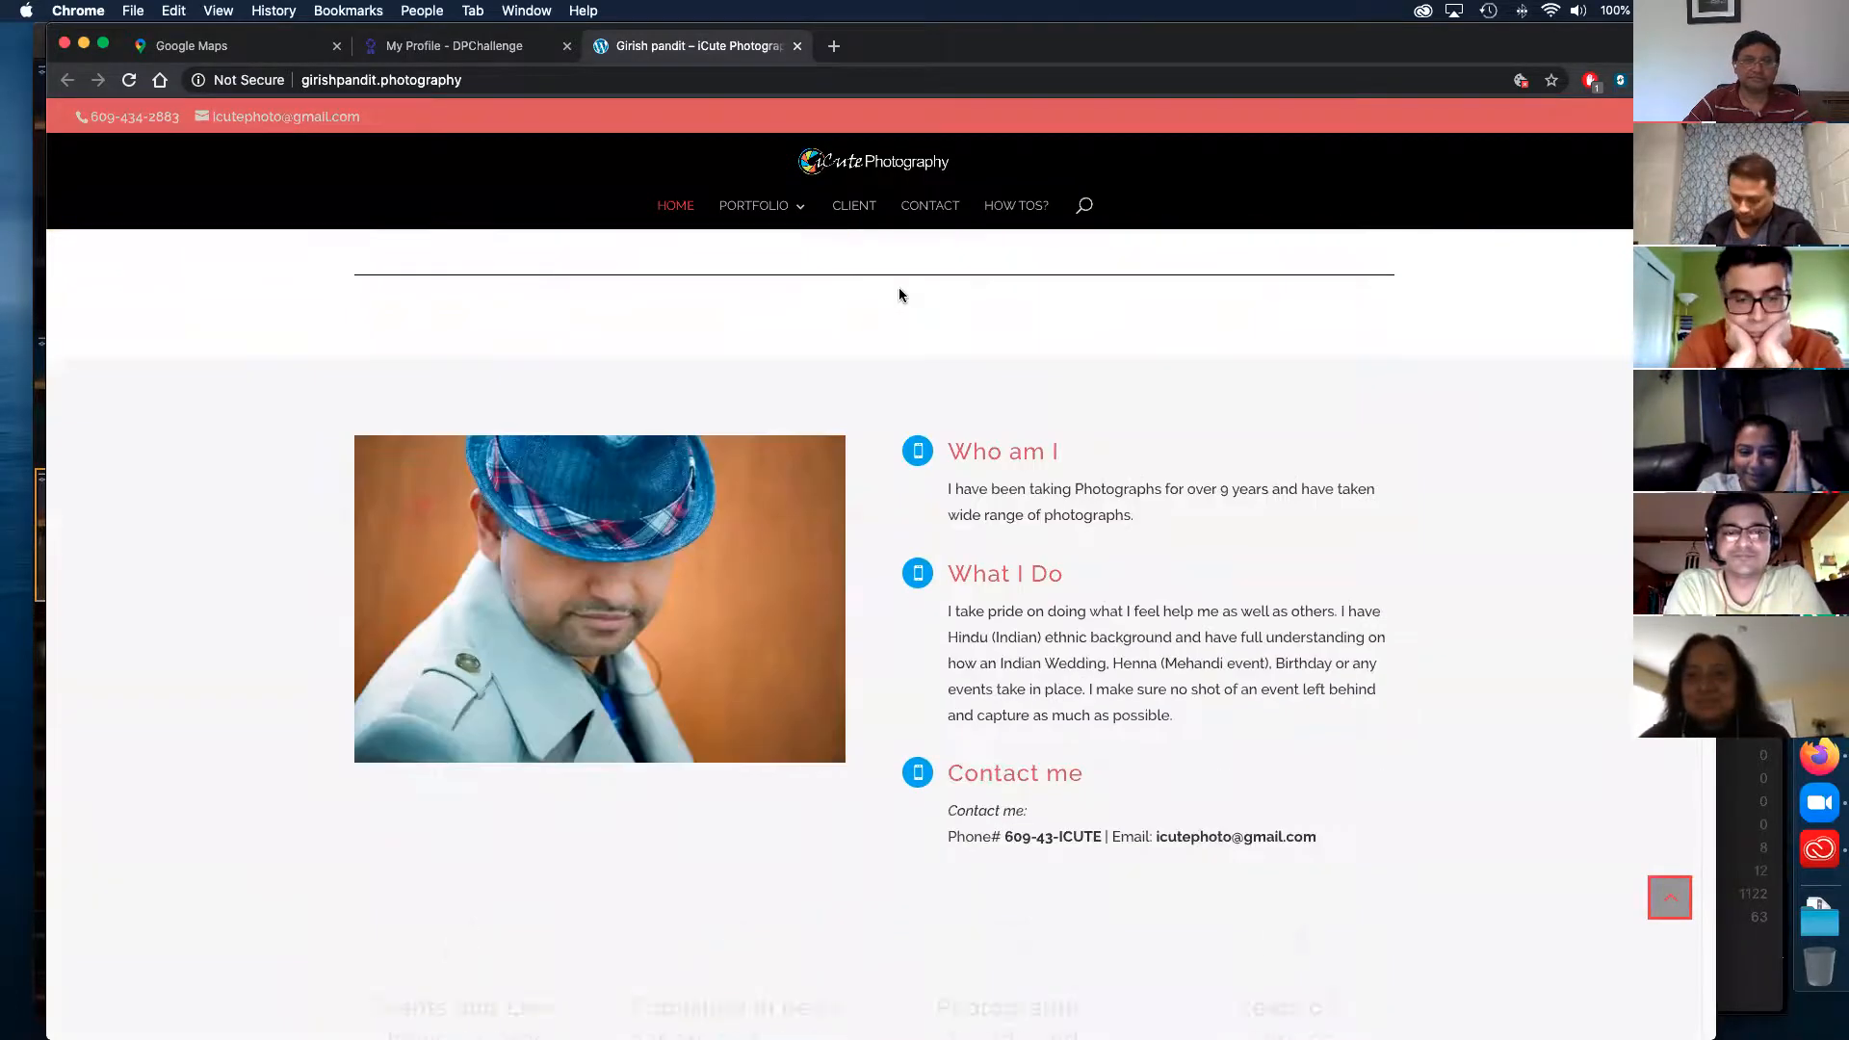
scroll(900, 295, up, 6)
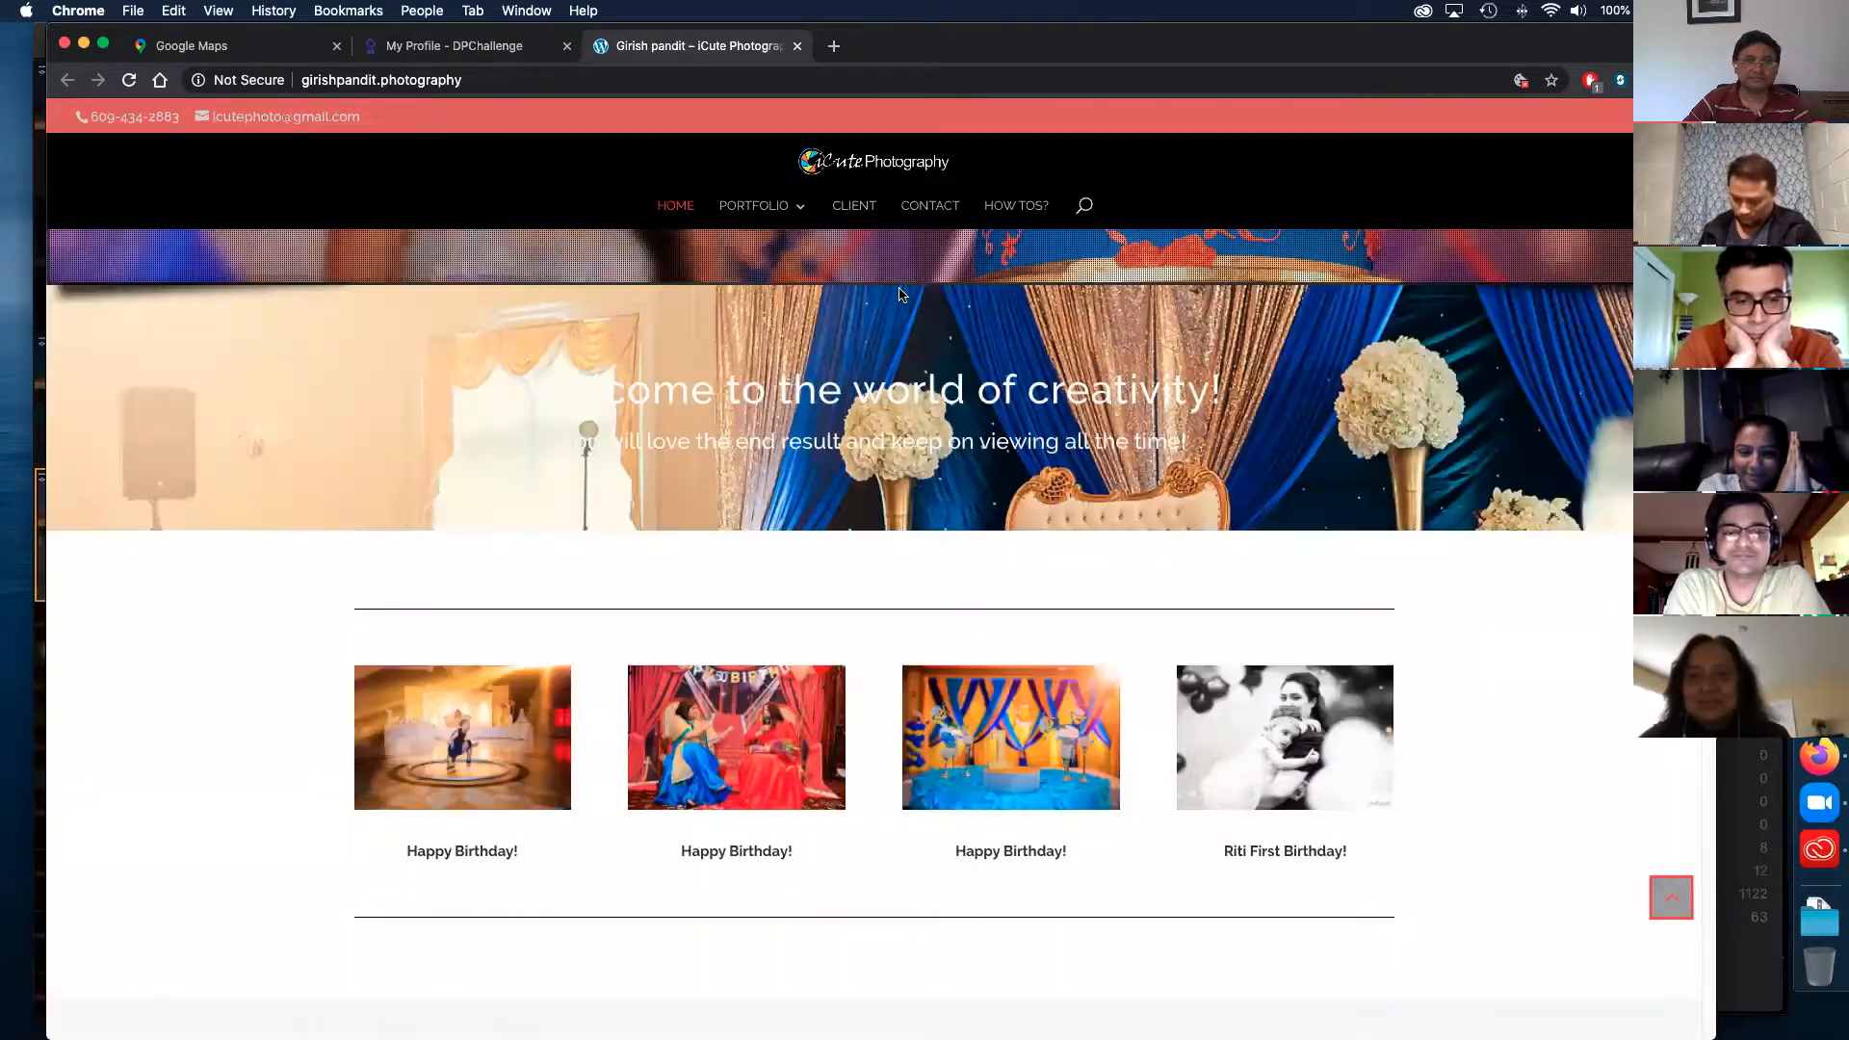
- Close the photography website and DPChallenge profile tabs and bring up the Google Maps tab
click(797, 48)
click(603, 46)
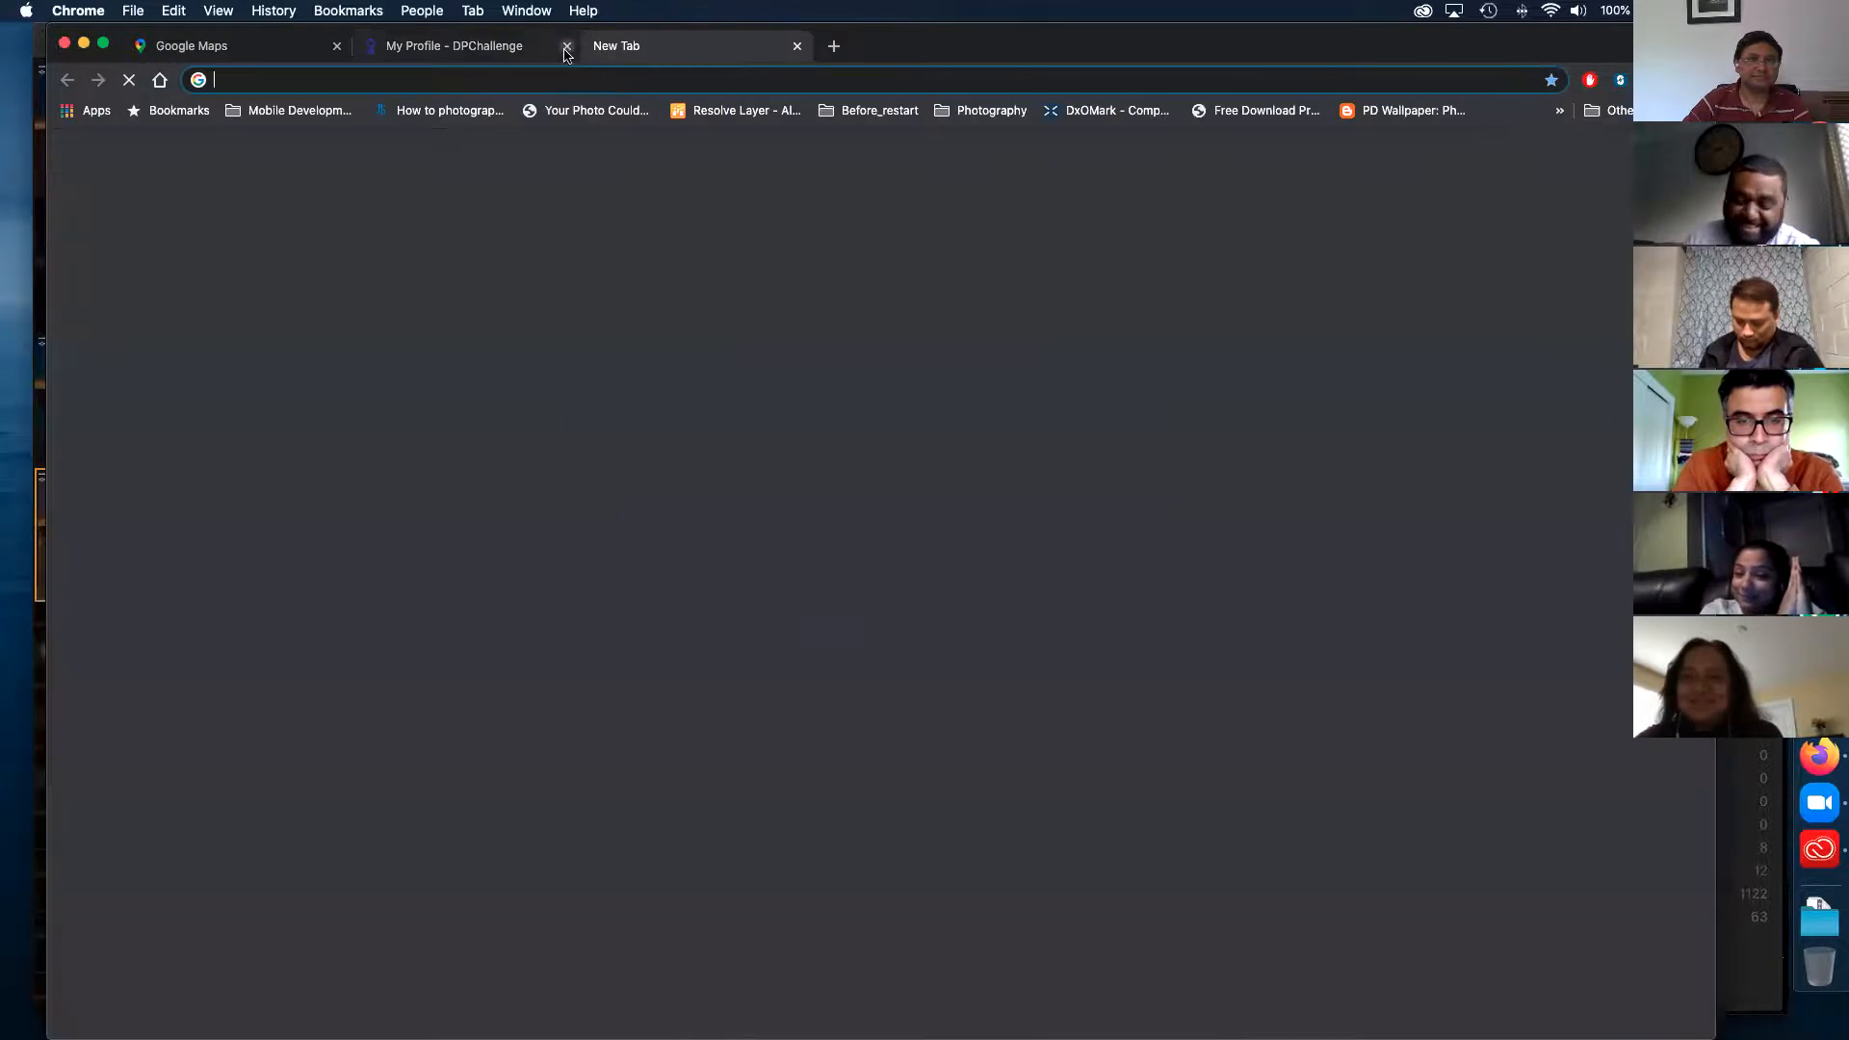
click(566, 48)
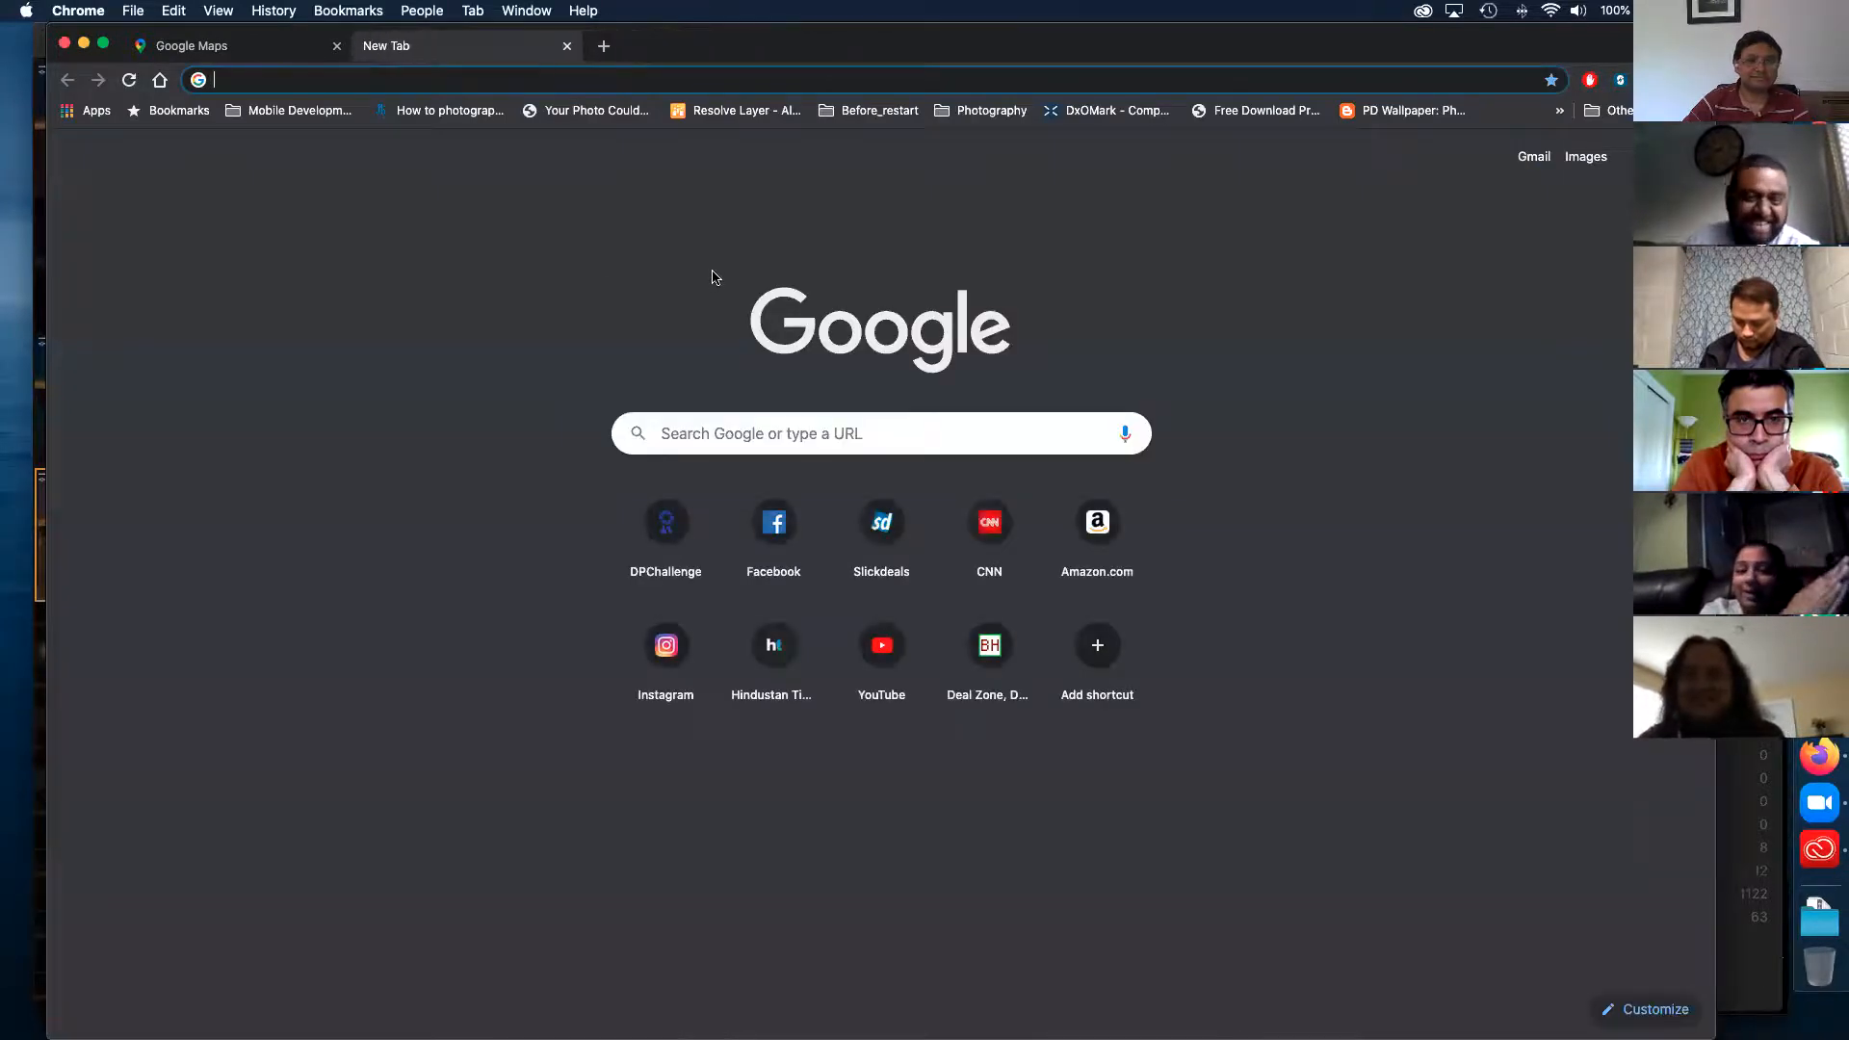
click(246, 46)
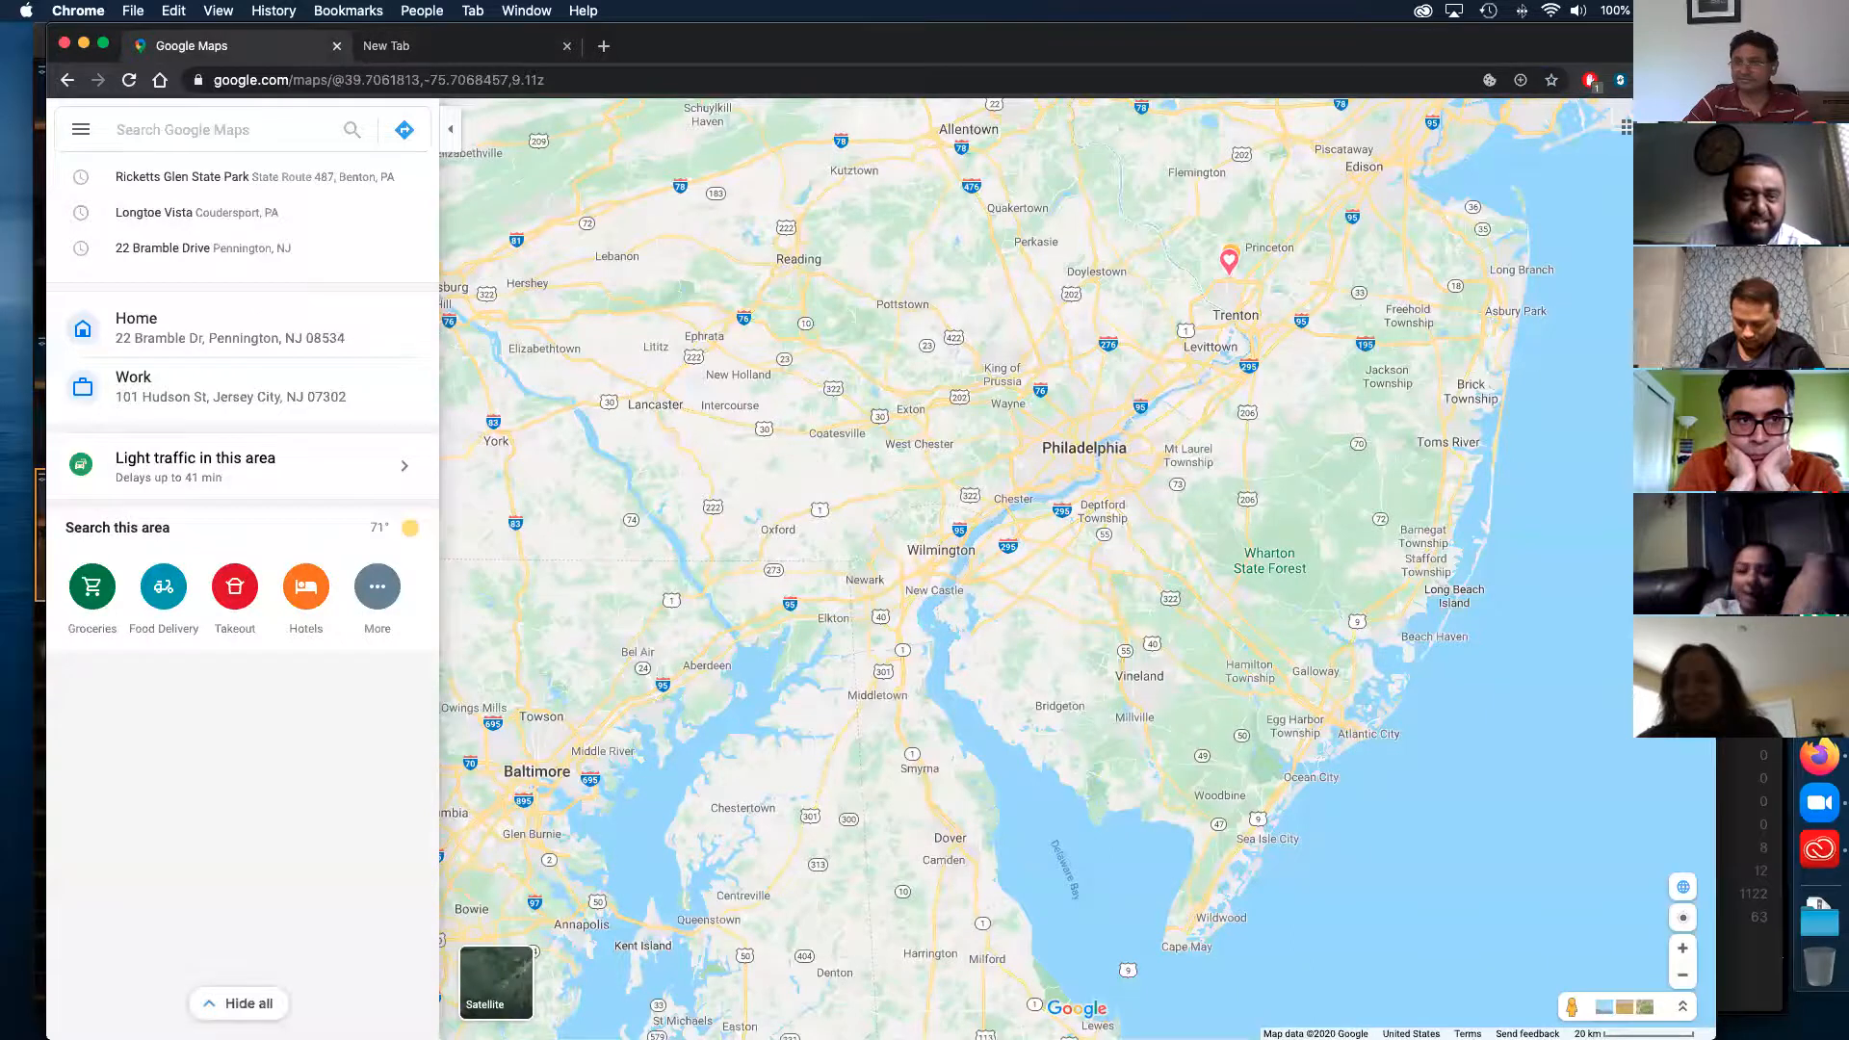
- Switch to Luminar 4 and show the photos of the General folder under Canon_6D as a gallery grid
key(super+Tab)
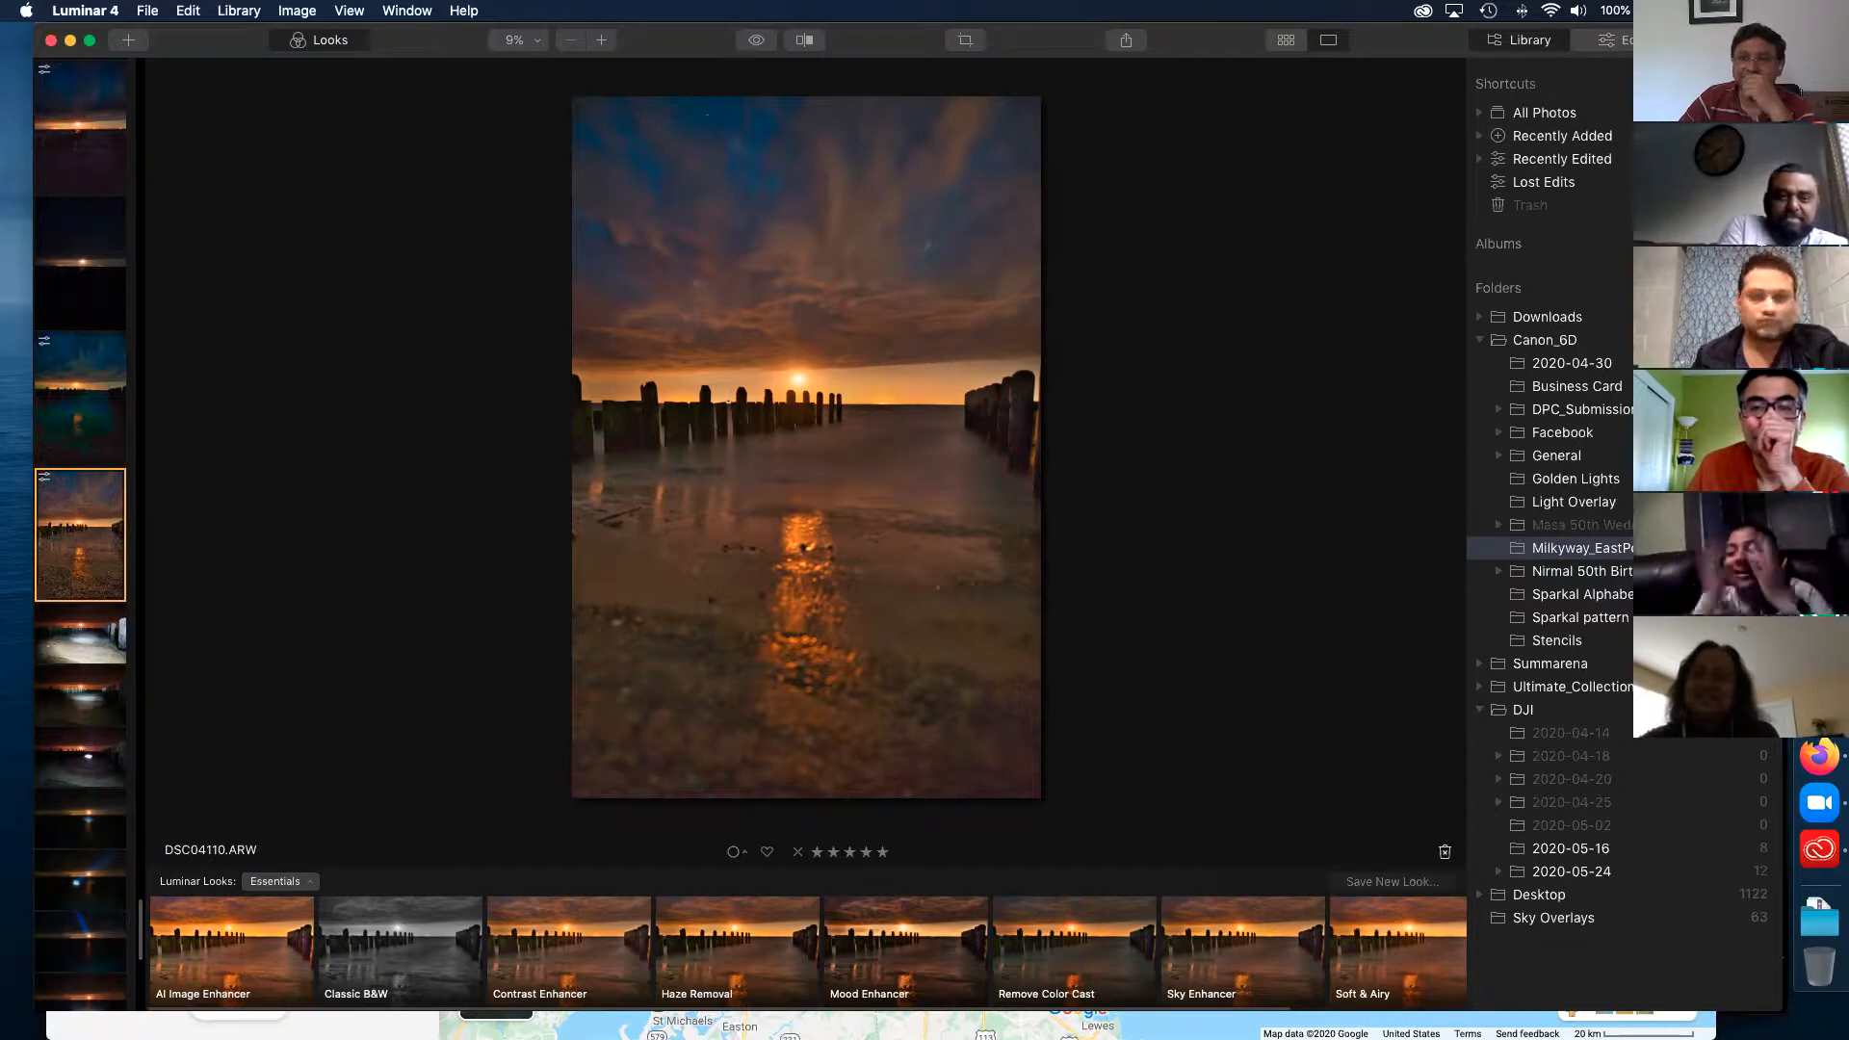
click(1571, 462)
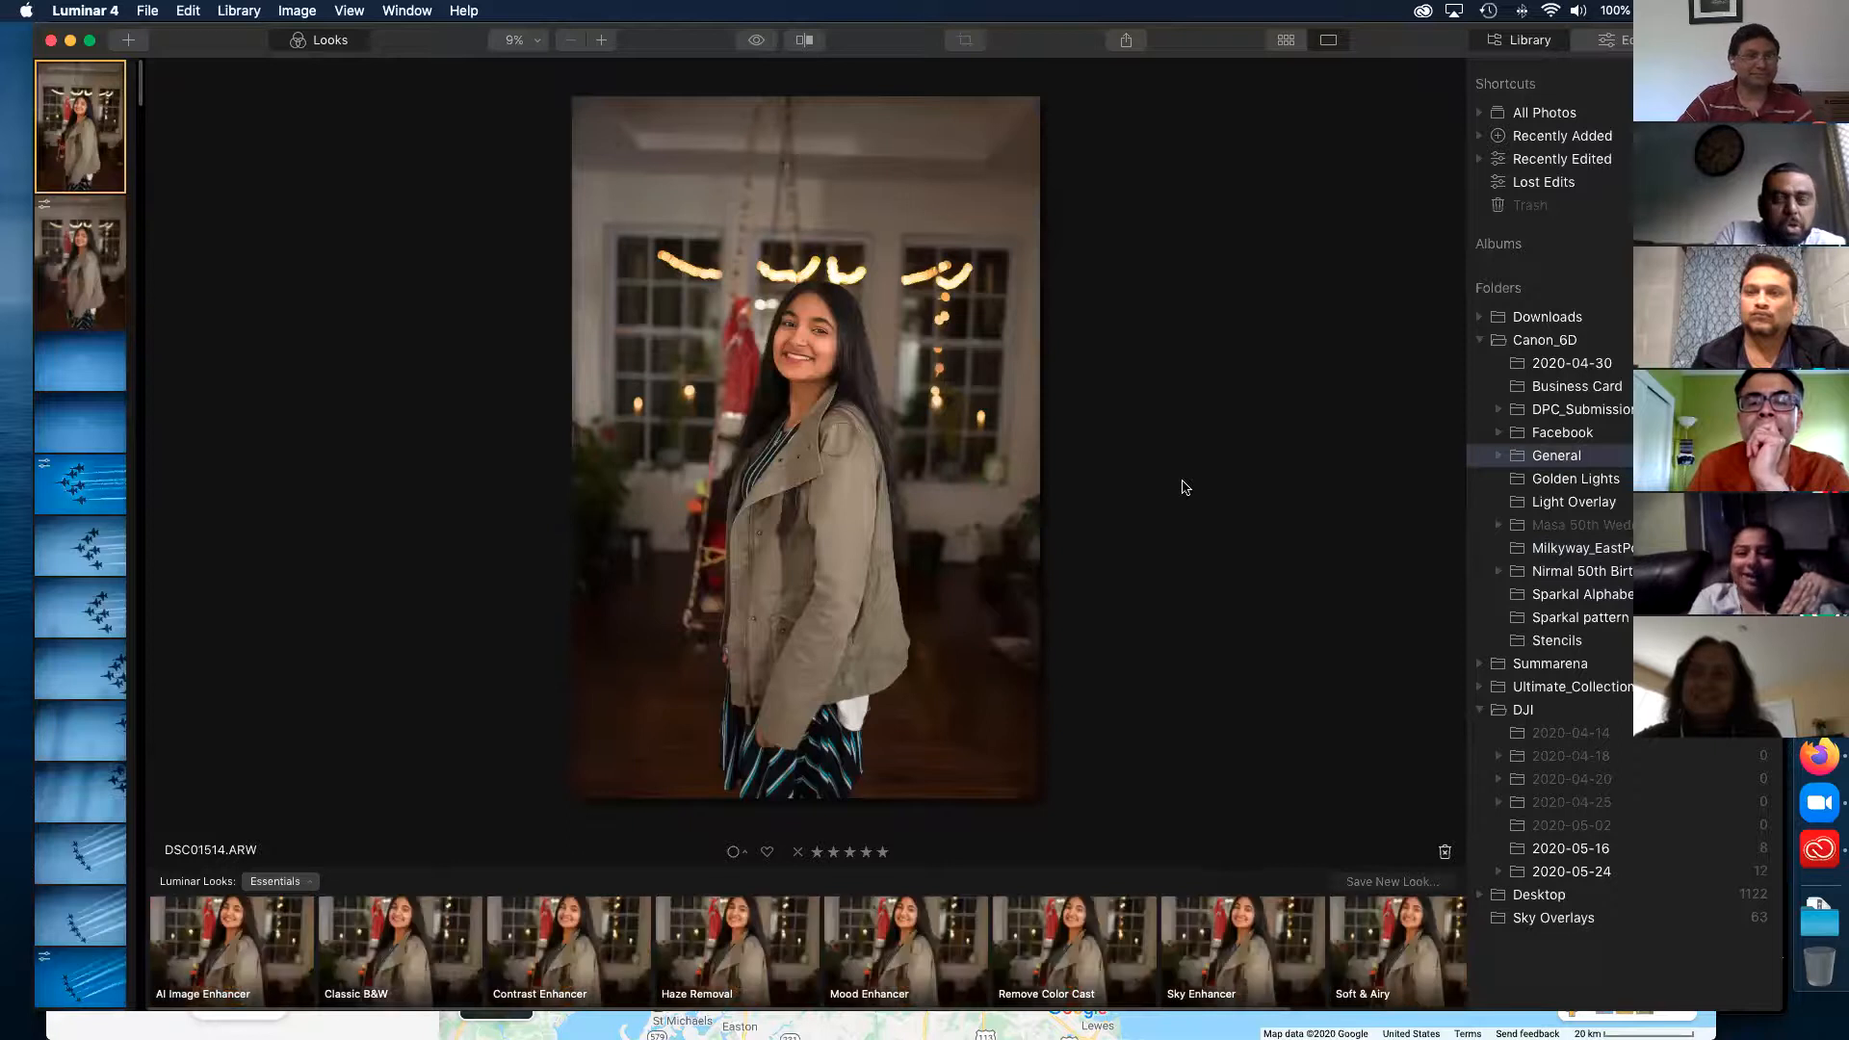
click(1285, 43)
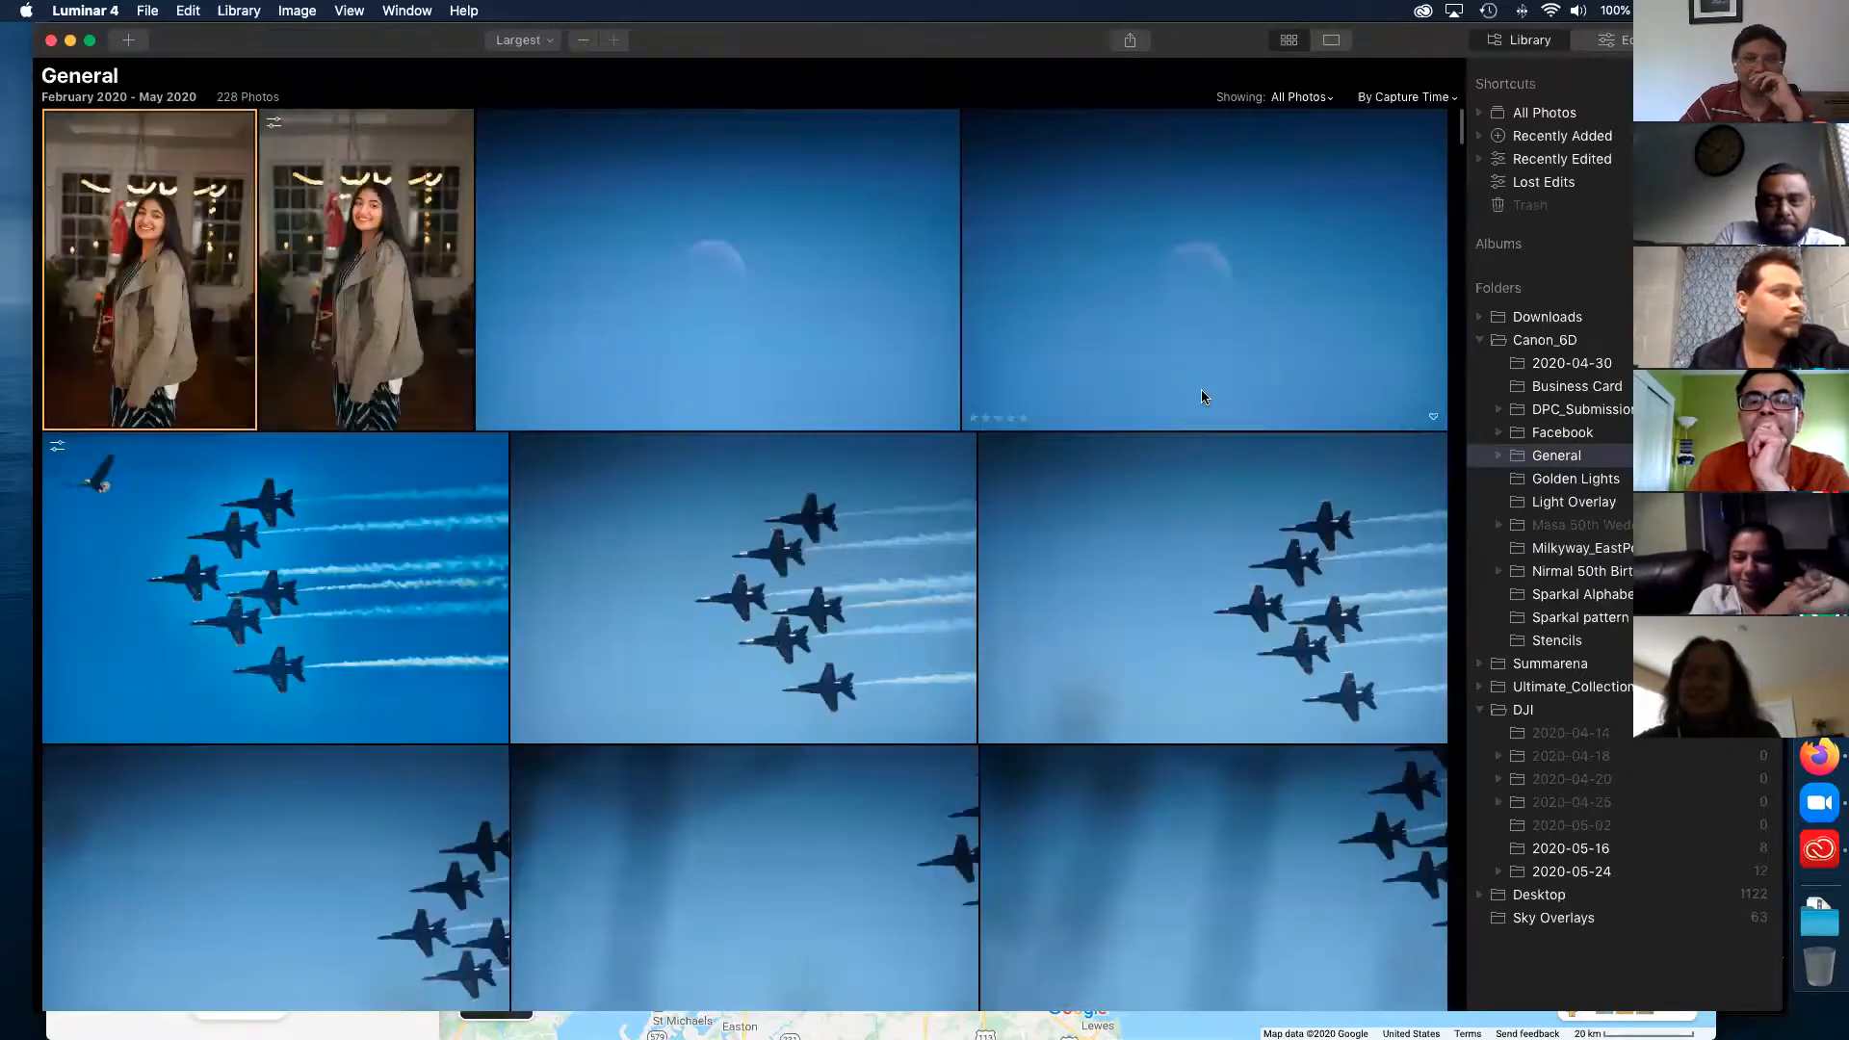
- Browse the General gallery past the jet formation and moon shots and open the edited jet photo with the large moon and clouds
scroll(1192, 492, down, 8)
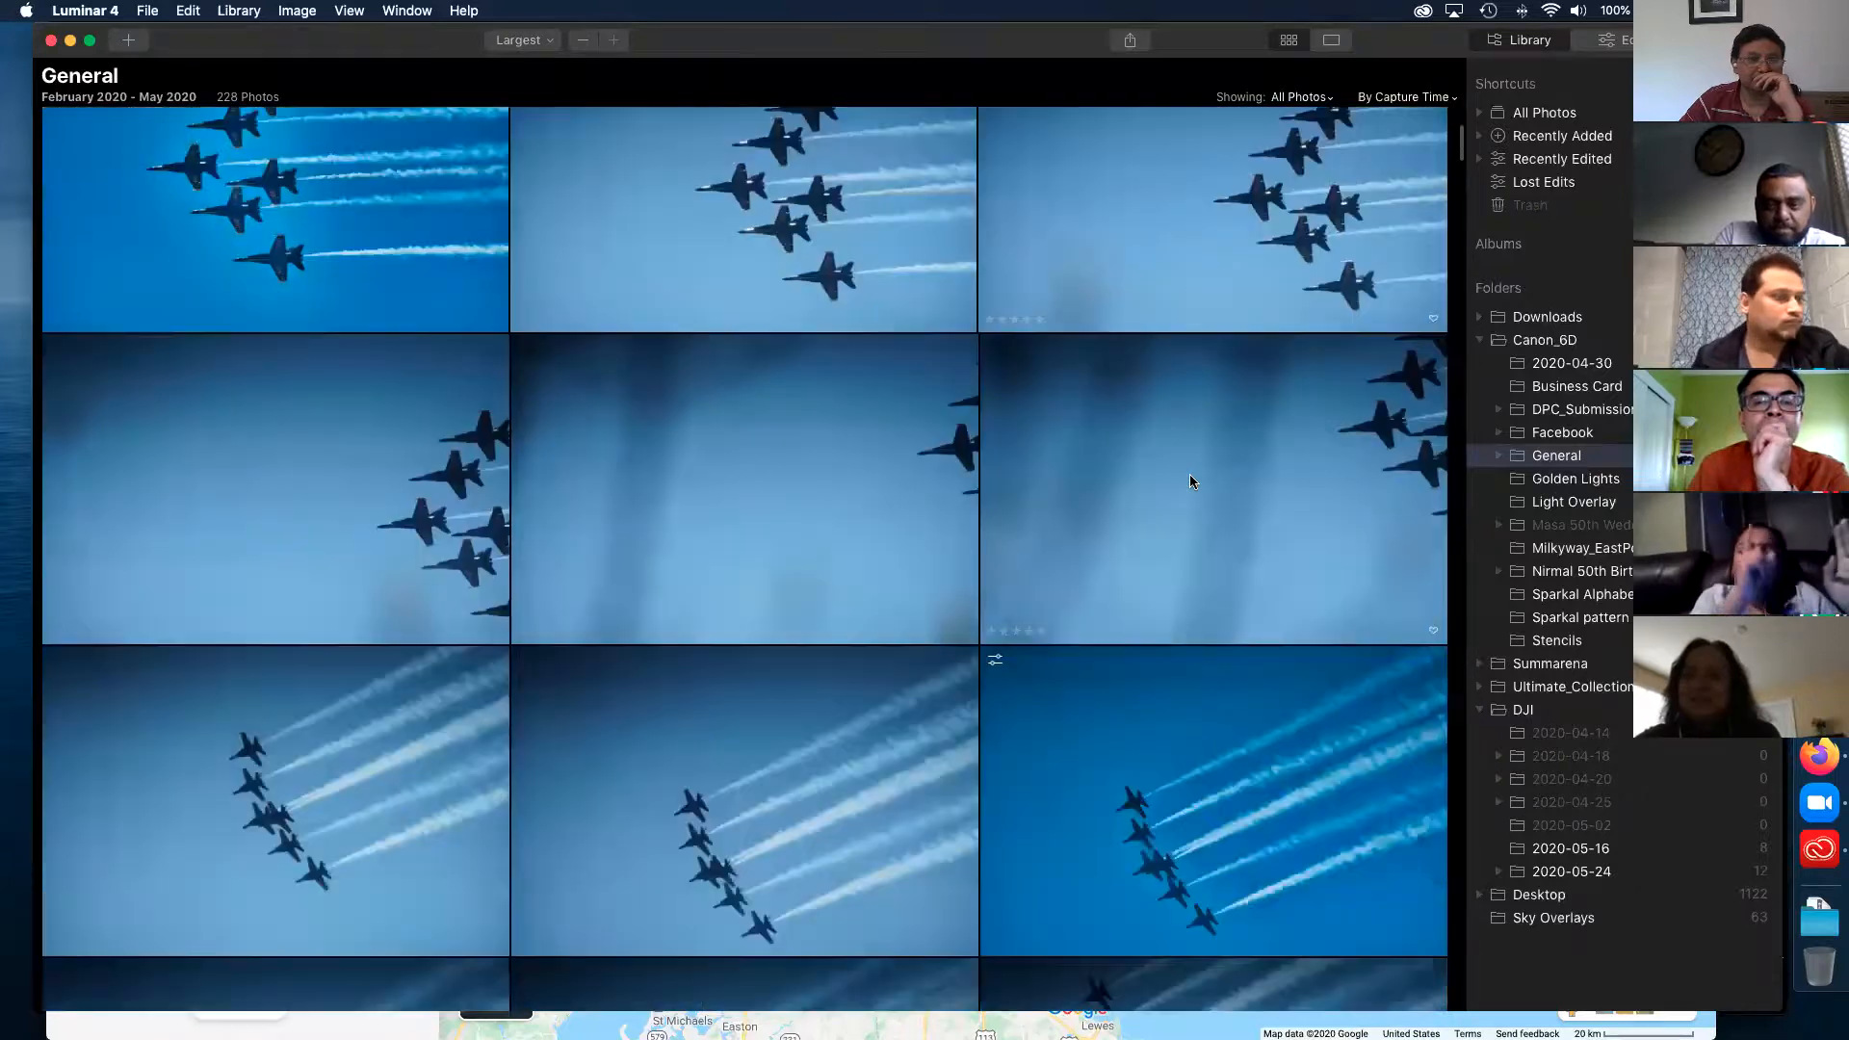
scroll(1191, 481, down, 2)
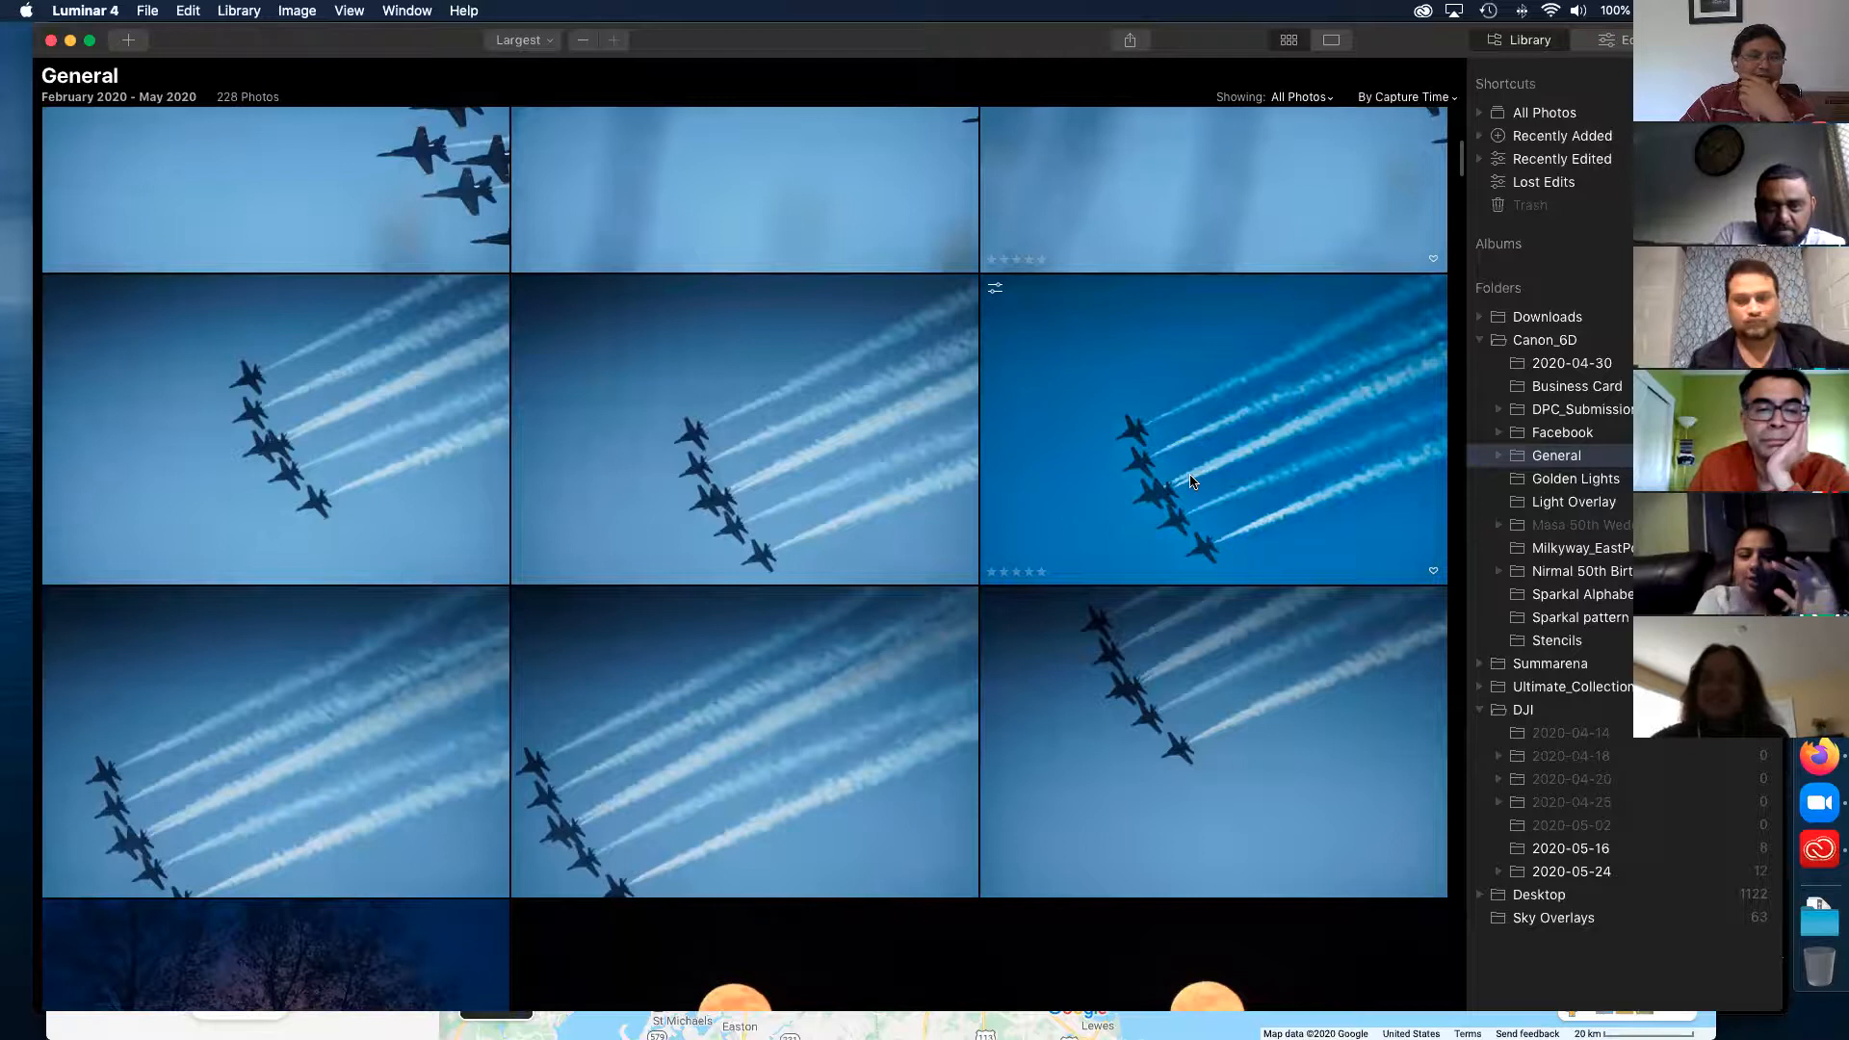
scroll(1192, 482, down, 10)
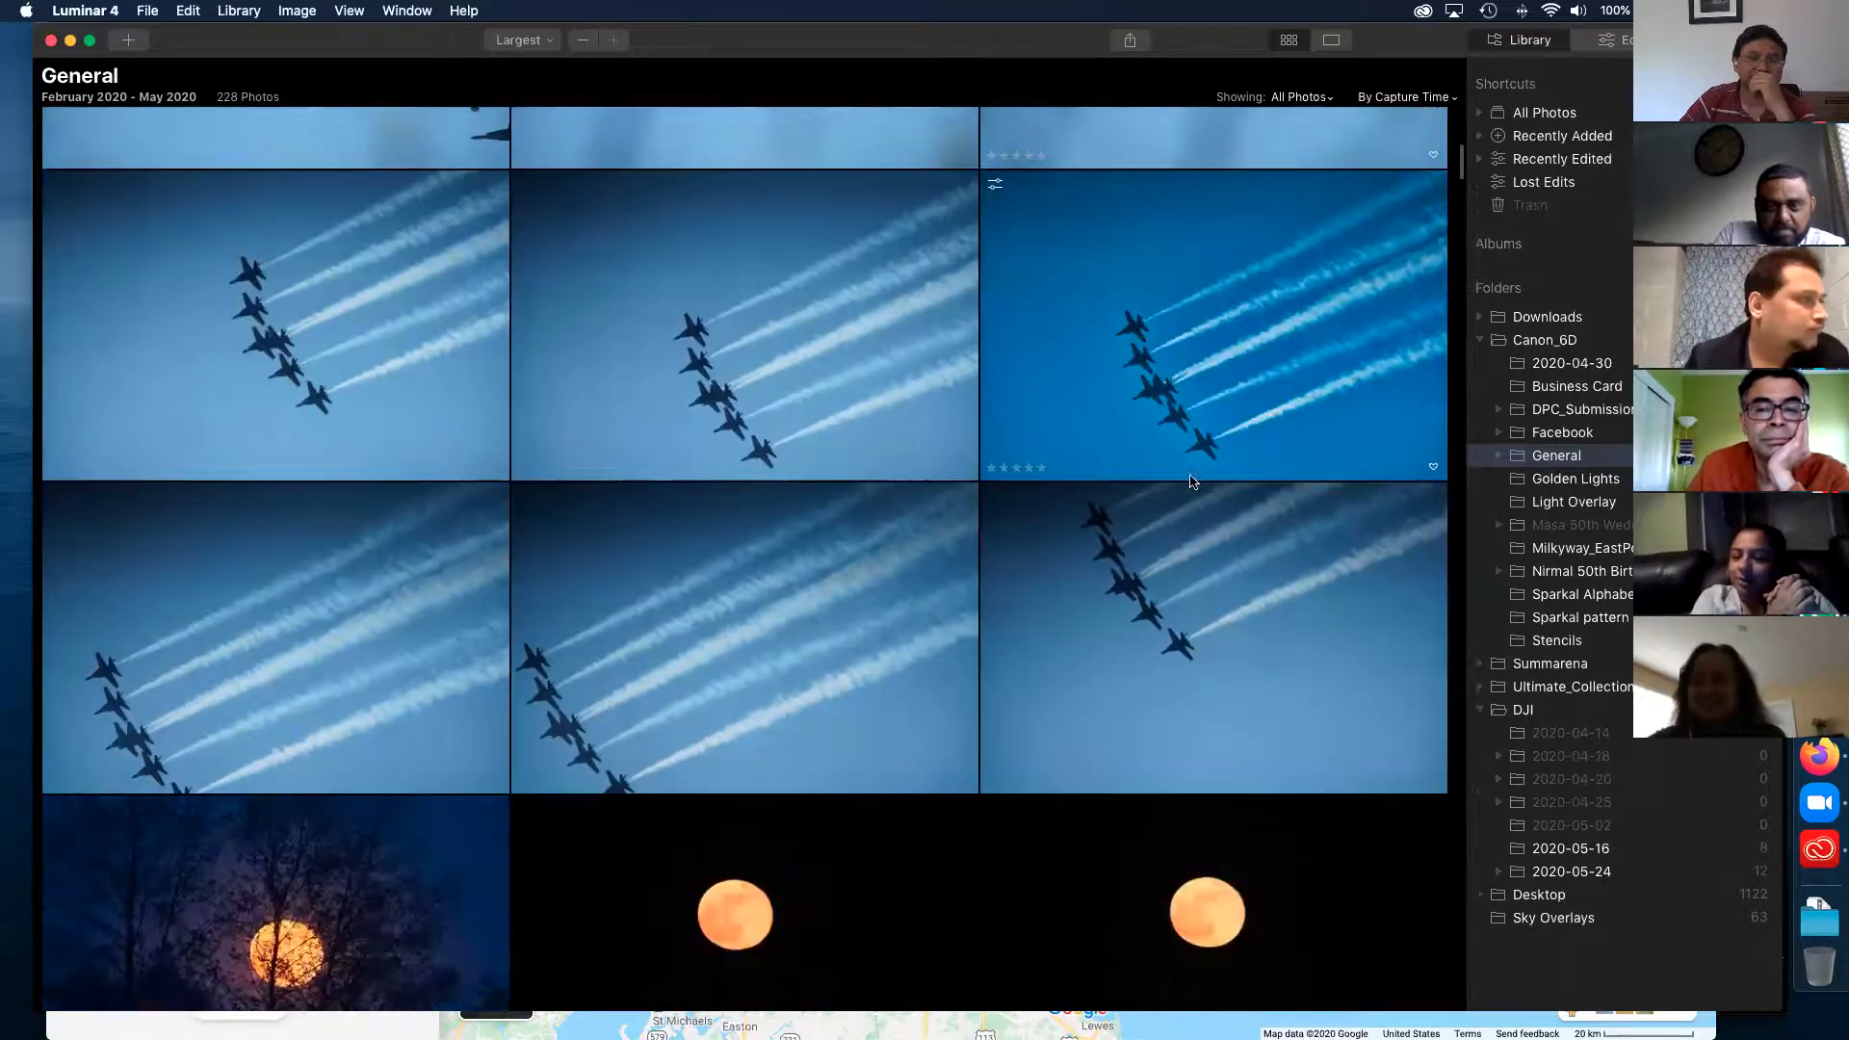
scroll(1192, 482, down, 8)
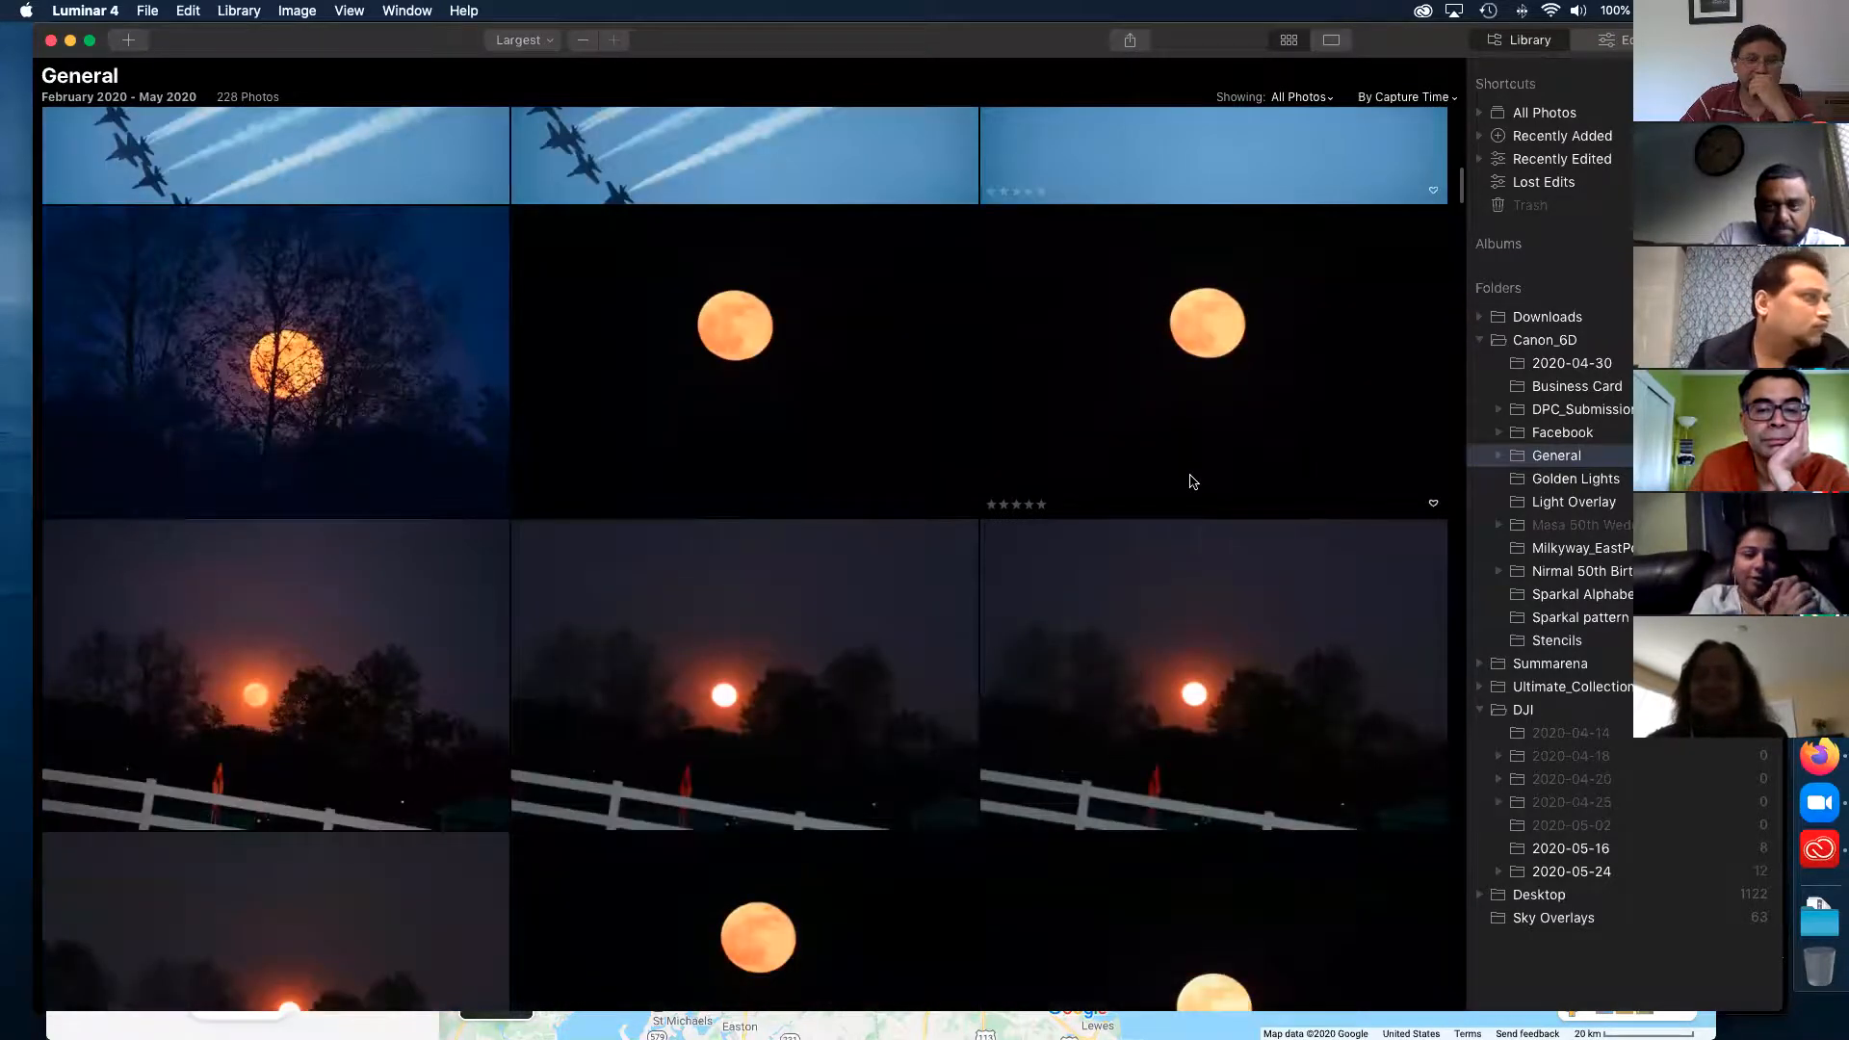
scroll(1192, 481, down, 6)
scroll(1192, 482, down, 20)
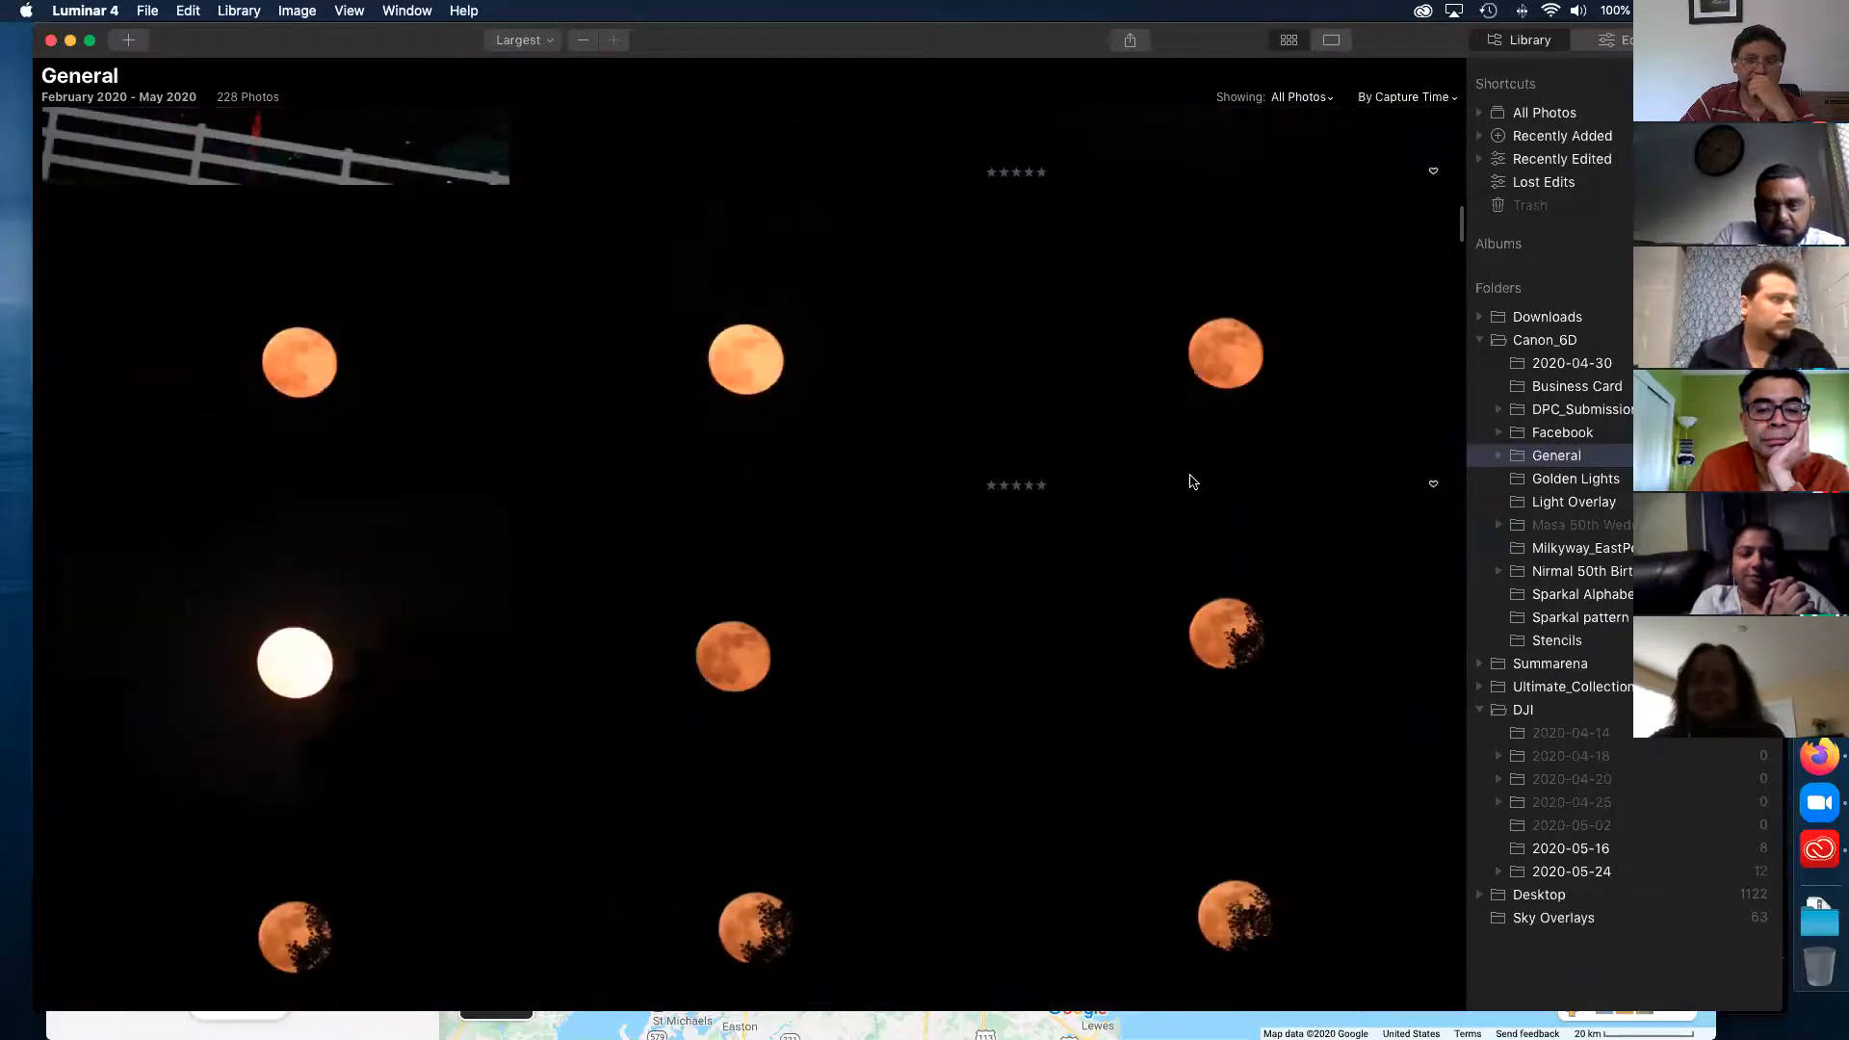
scroll(1191, 482, down, 20)
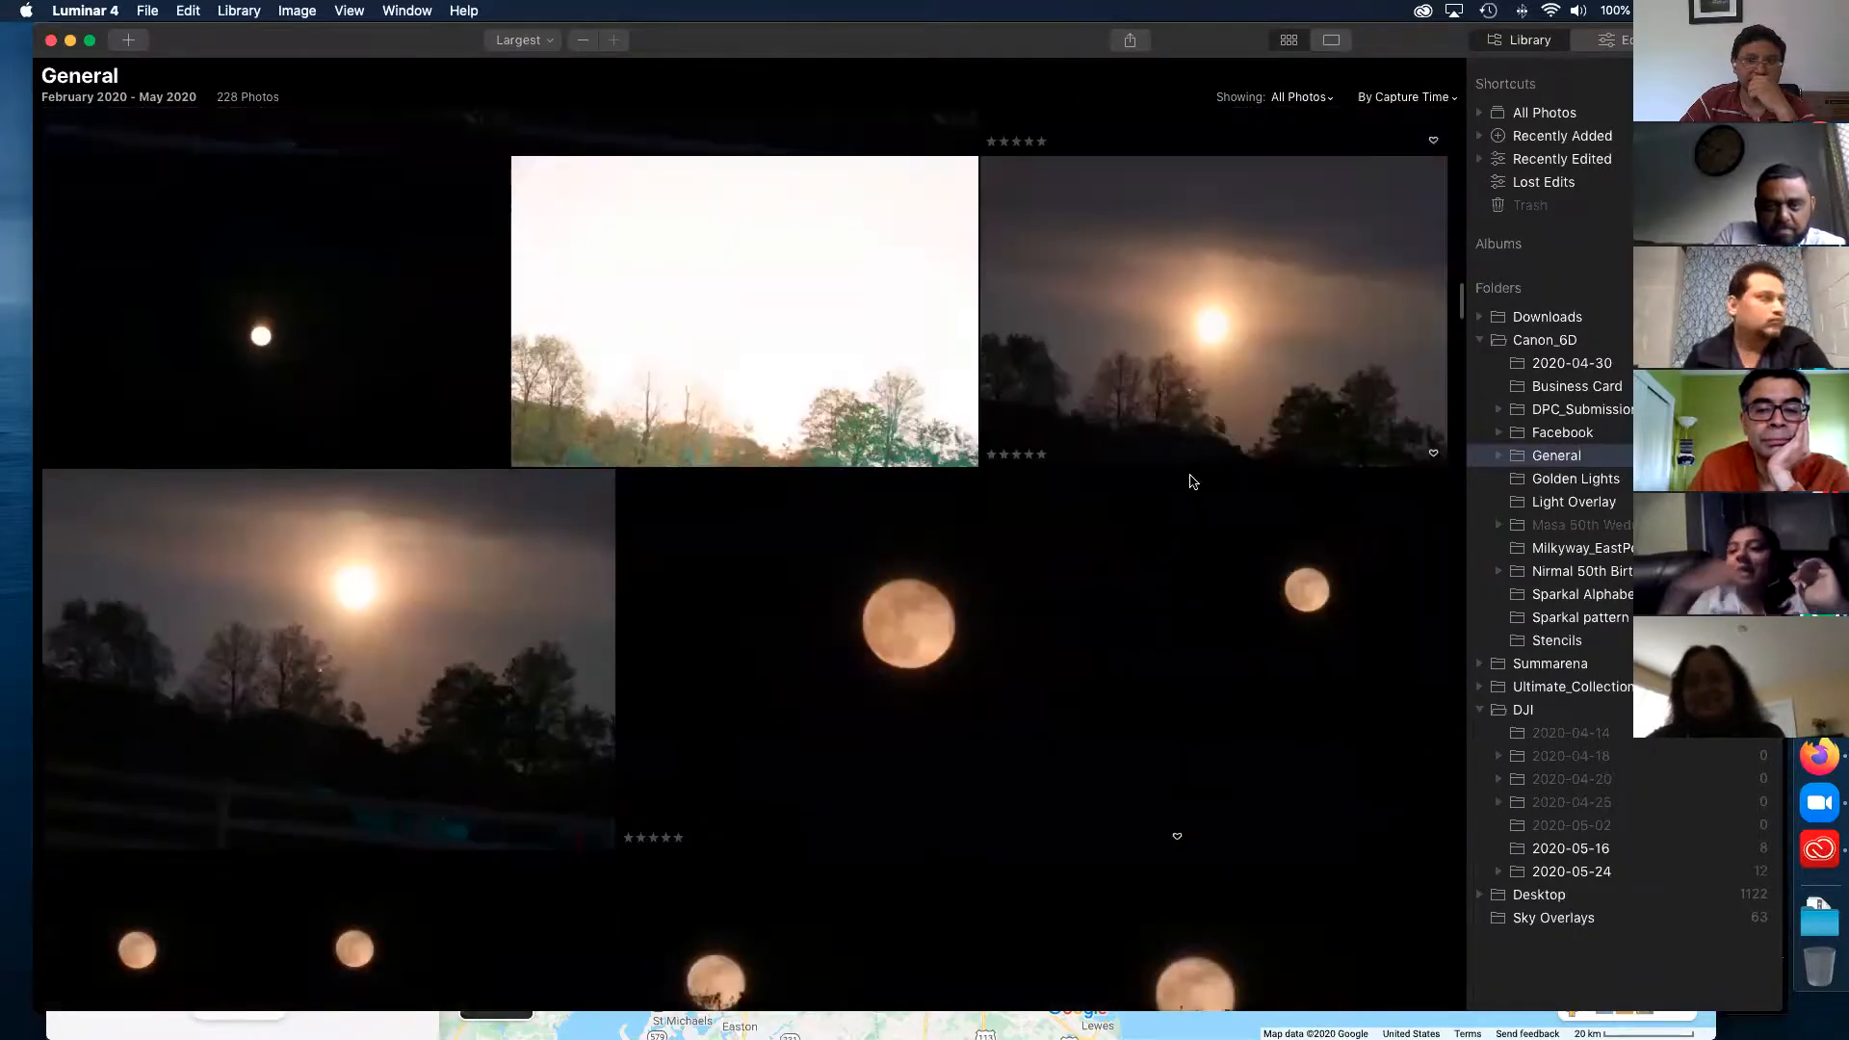
scroll(1191, 481, down, 20)
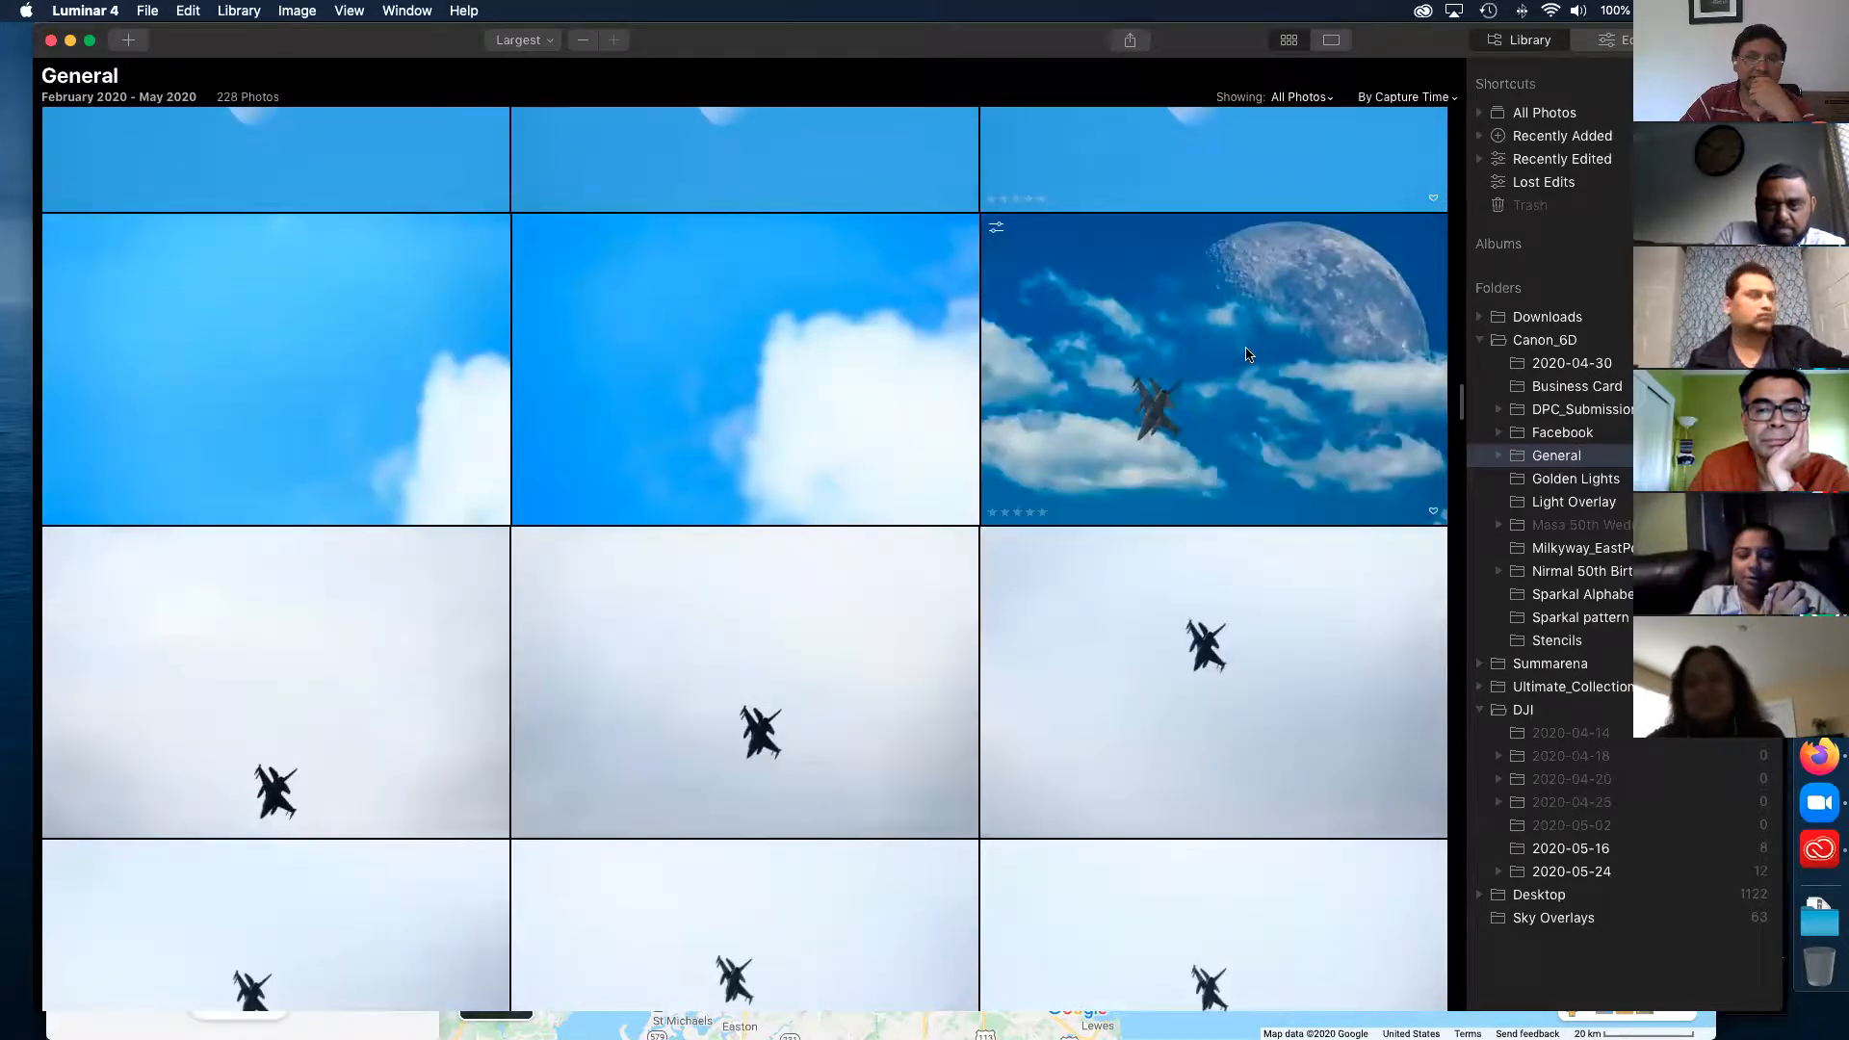
double_click(1177, 410)
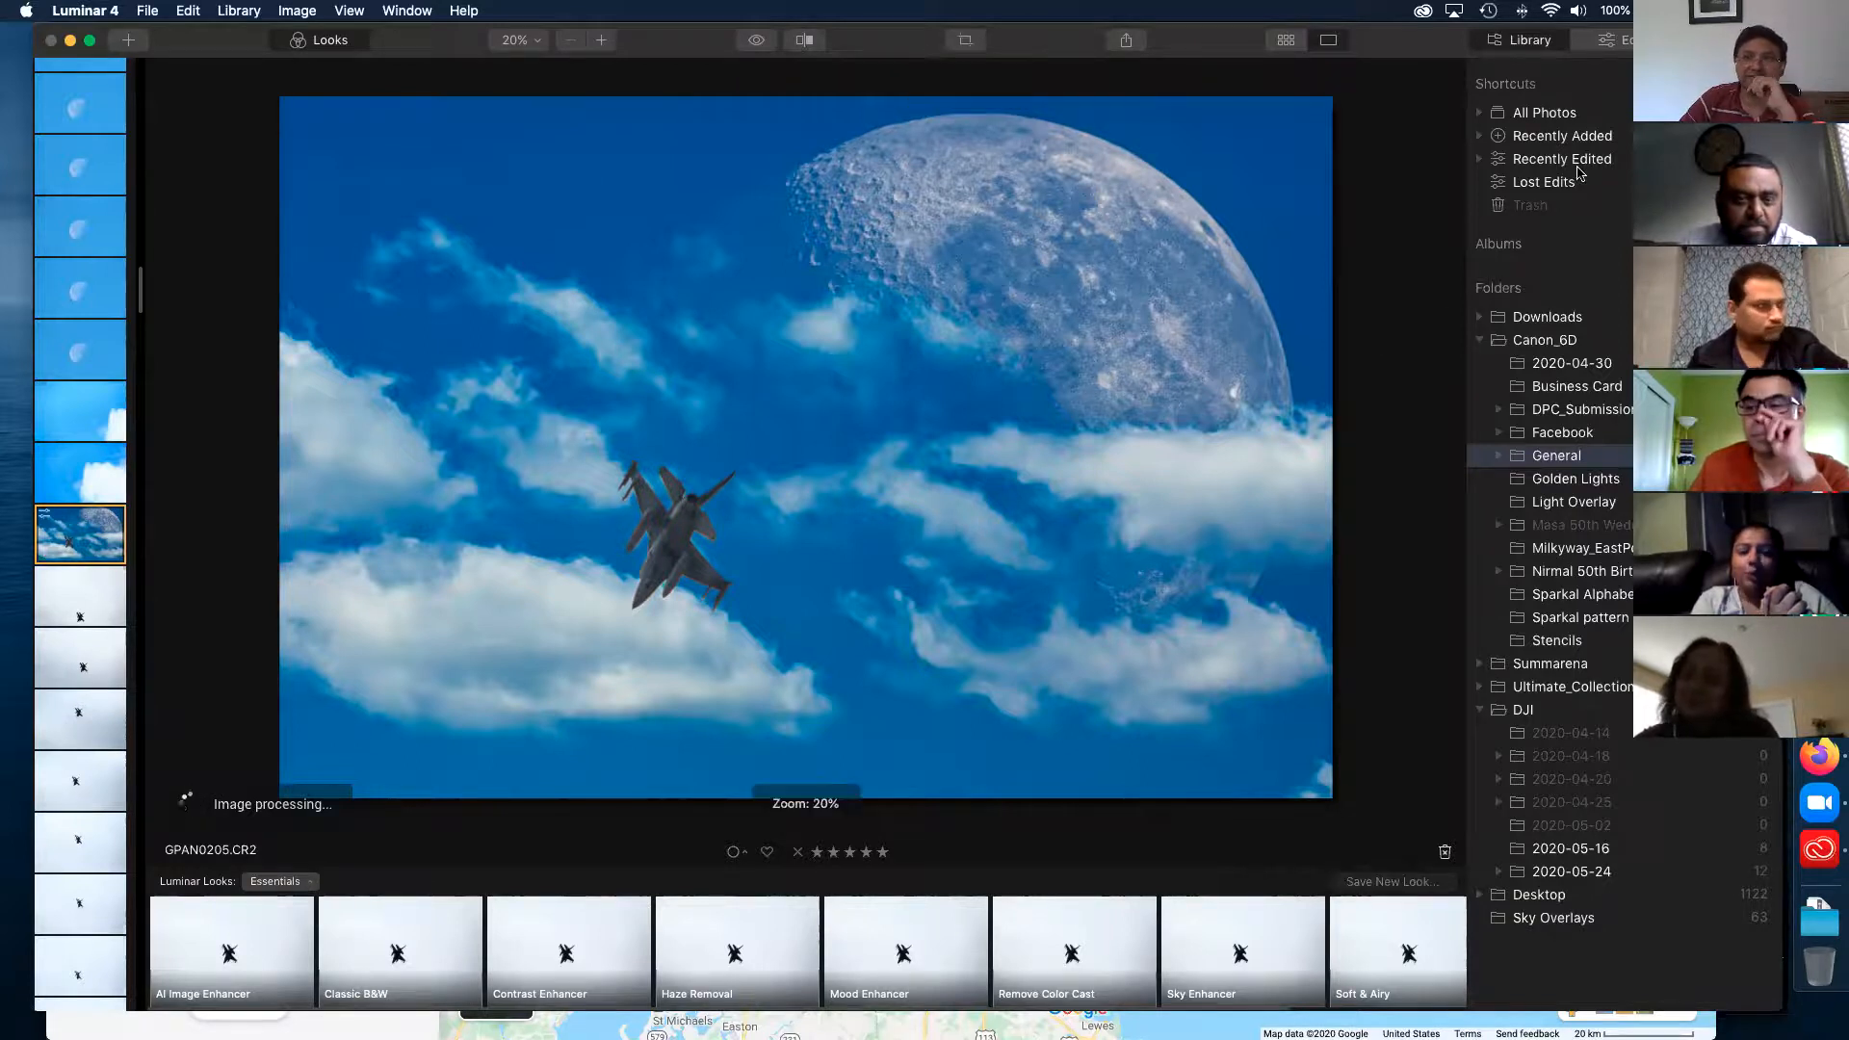
- Inspect the Essentials and Creative editing tools for the jet-and-moon photo and return to the General gallery
click(1626, 45)
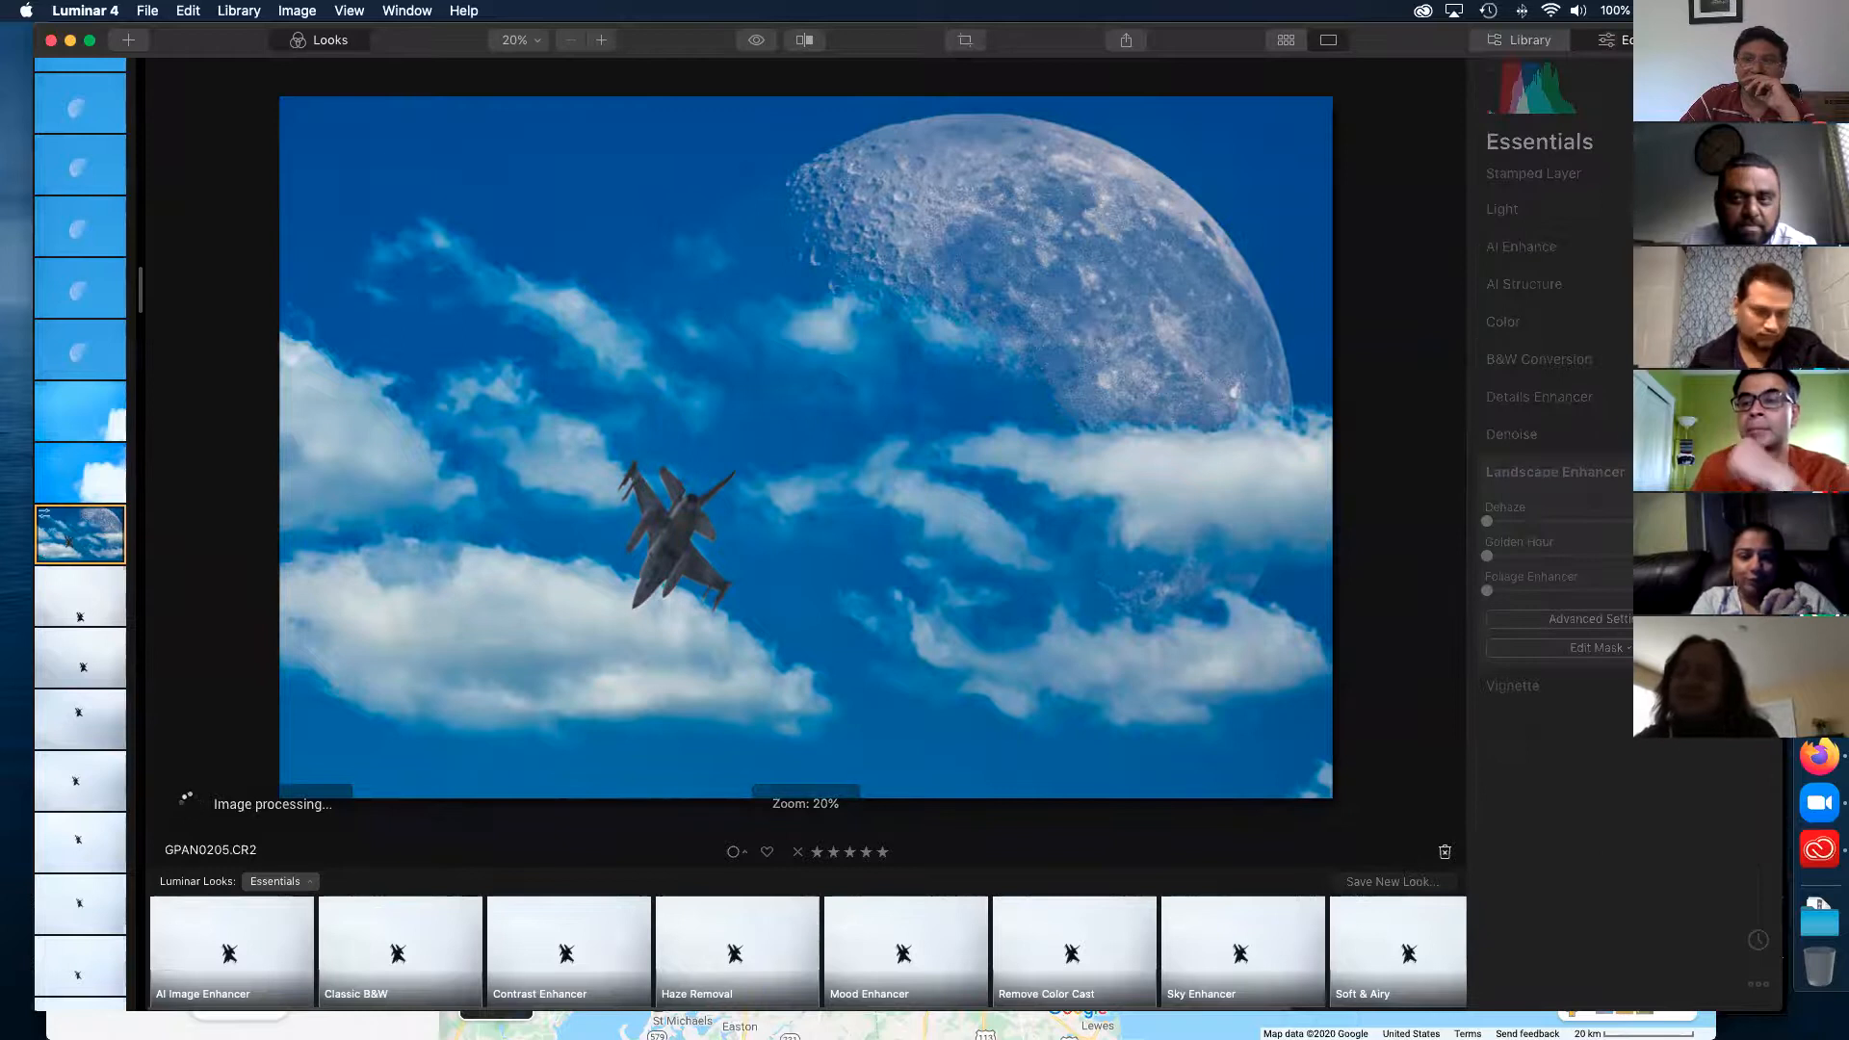
click(1830, 221)
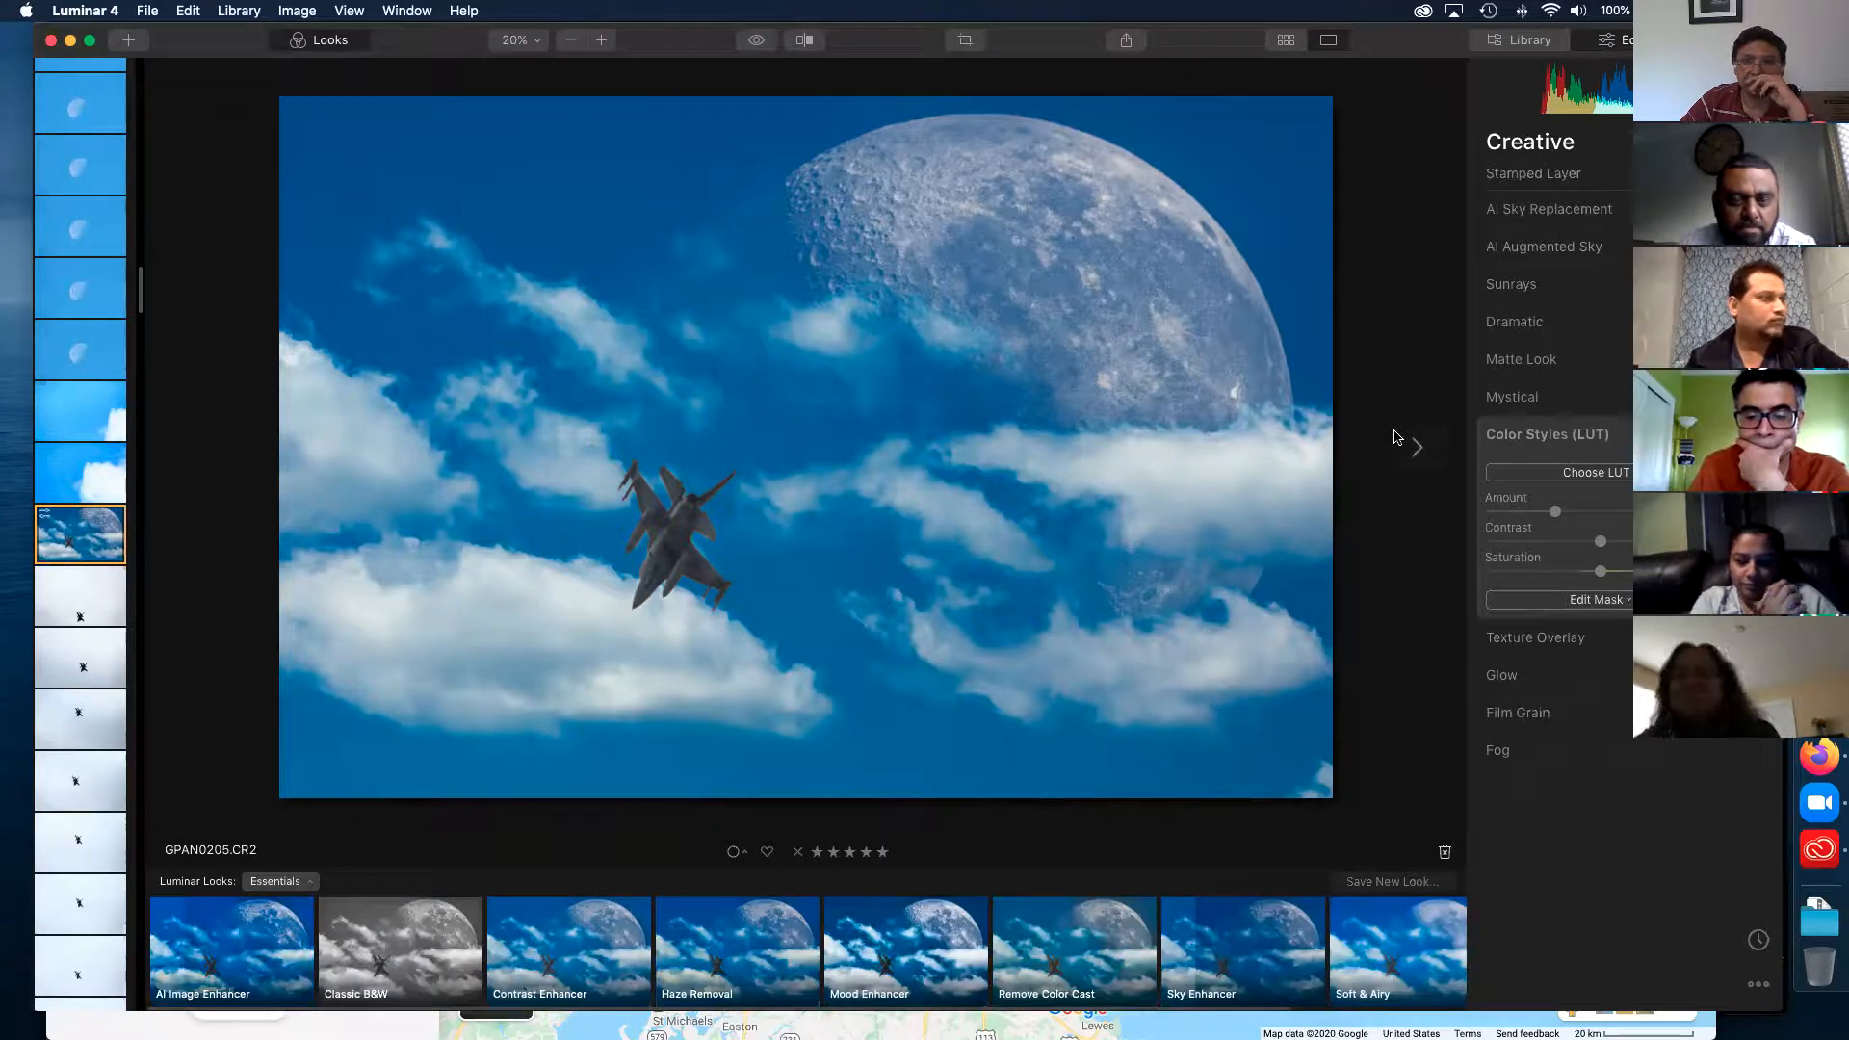
click(1539, 49)
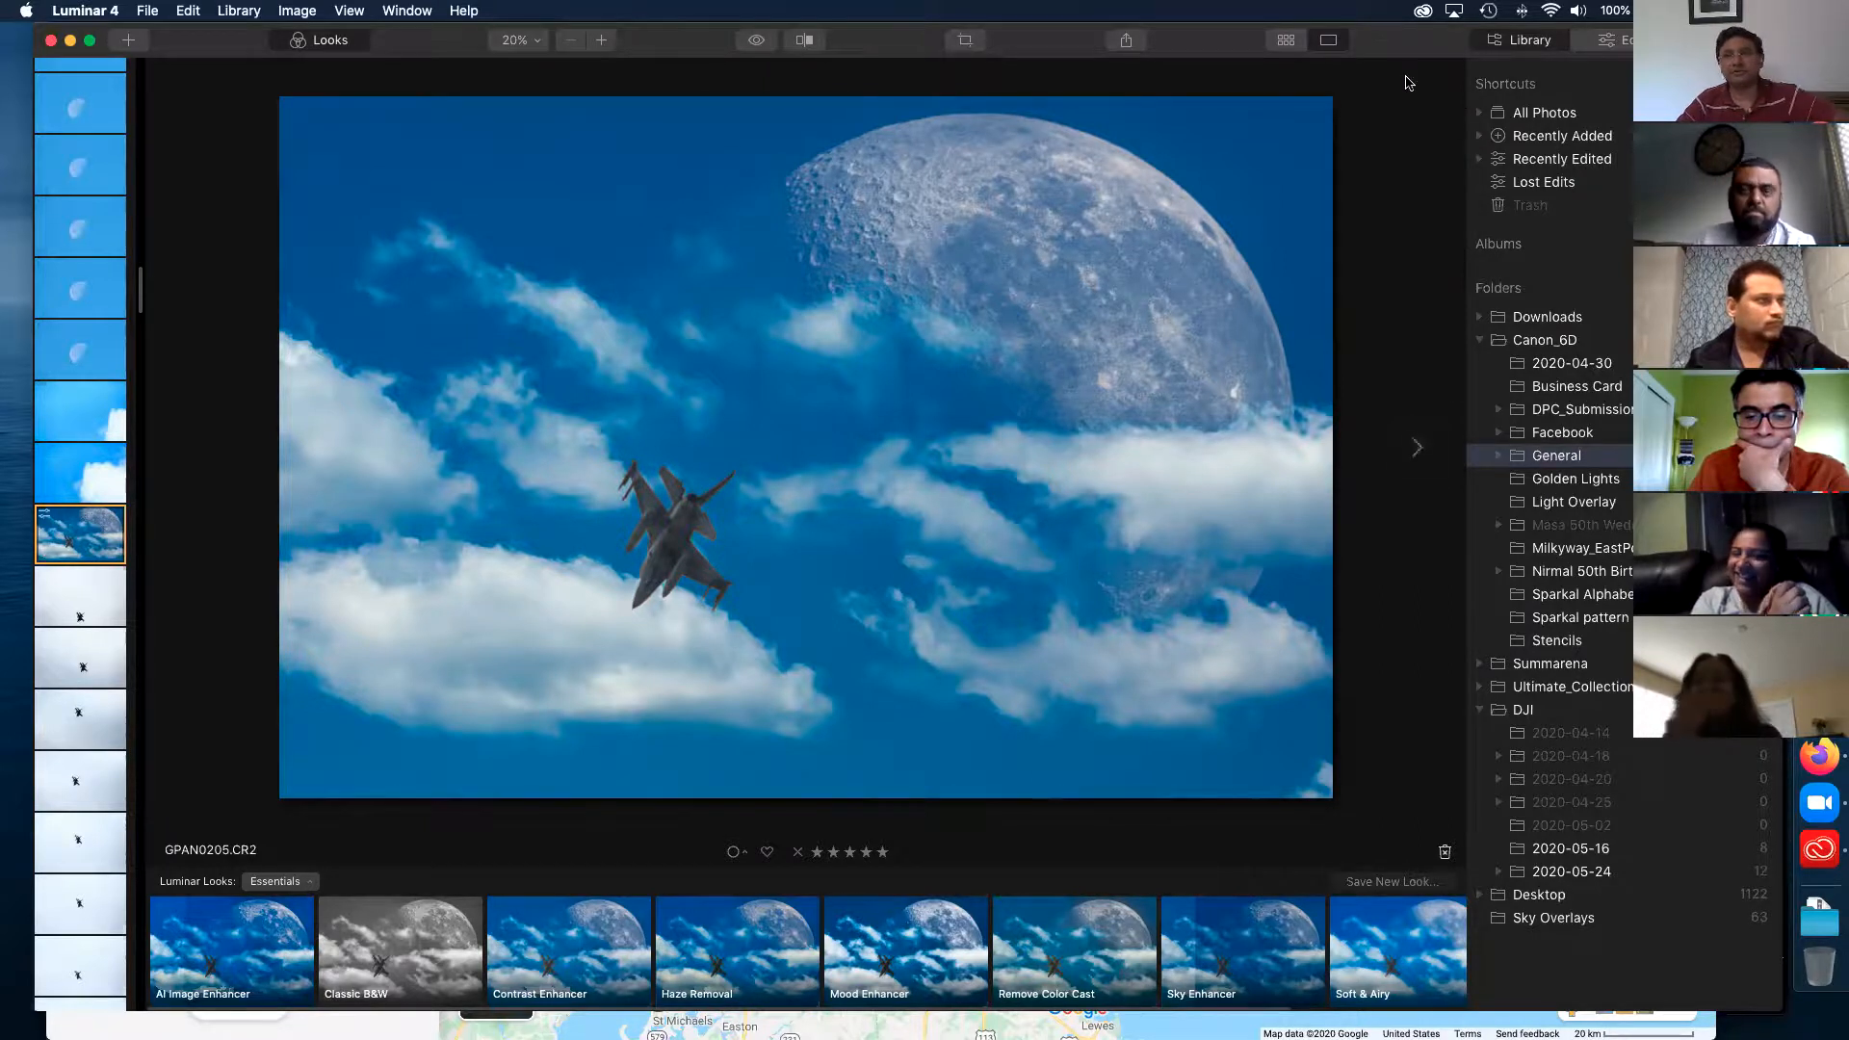
key(g)
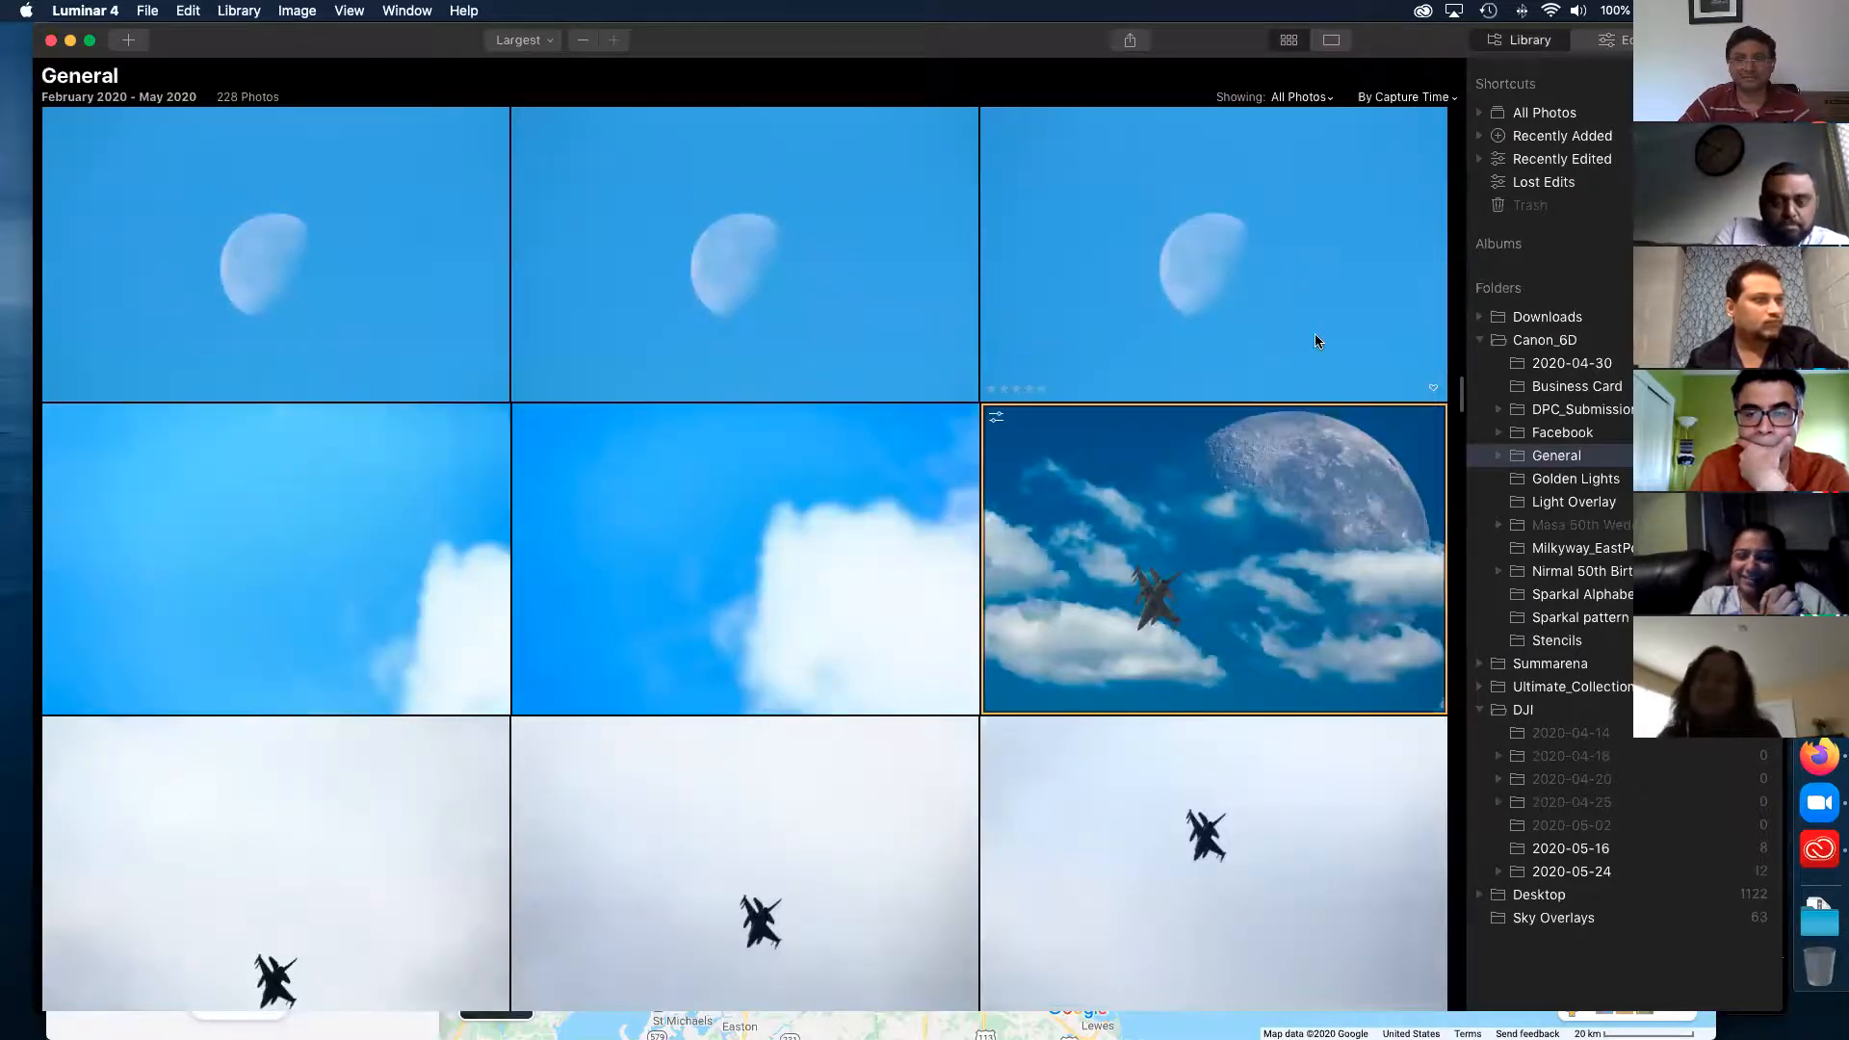
- Browse the General gallery down to the light bulb shots with American flag reflections and open GPAN7619.CR2
scroll(1316, 340, down, 15)
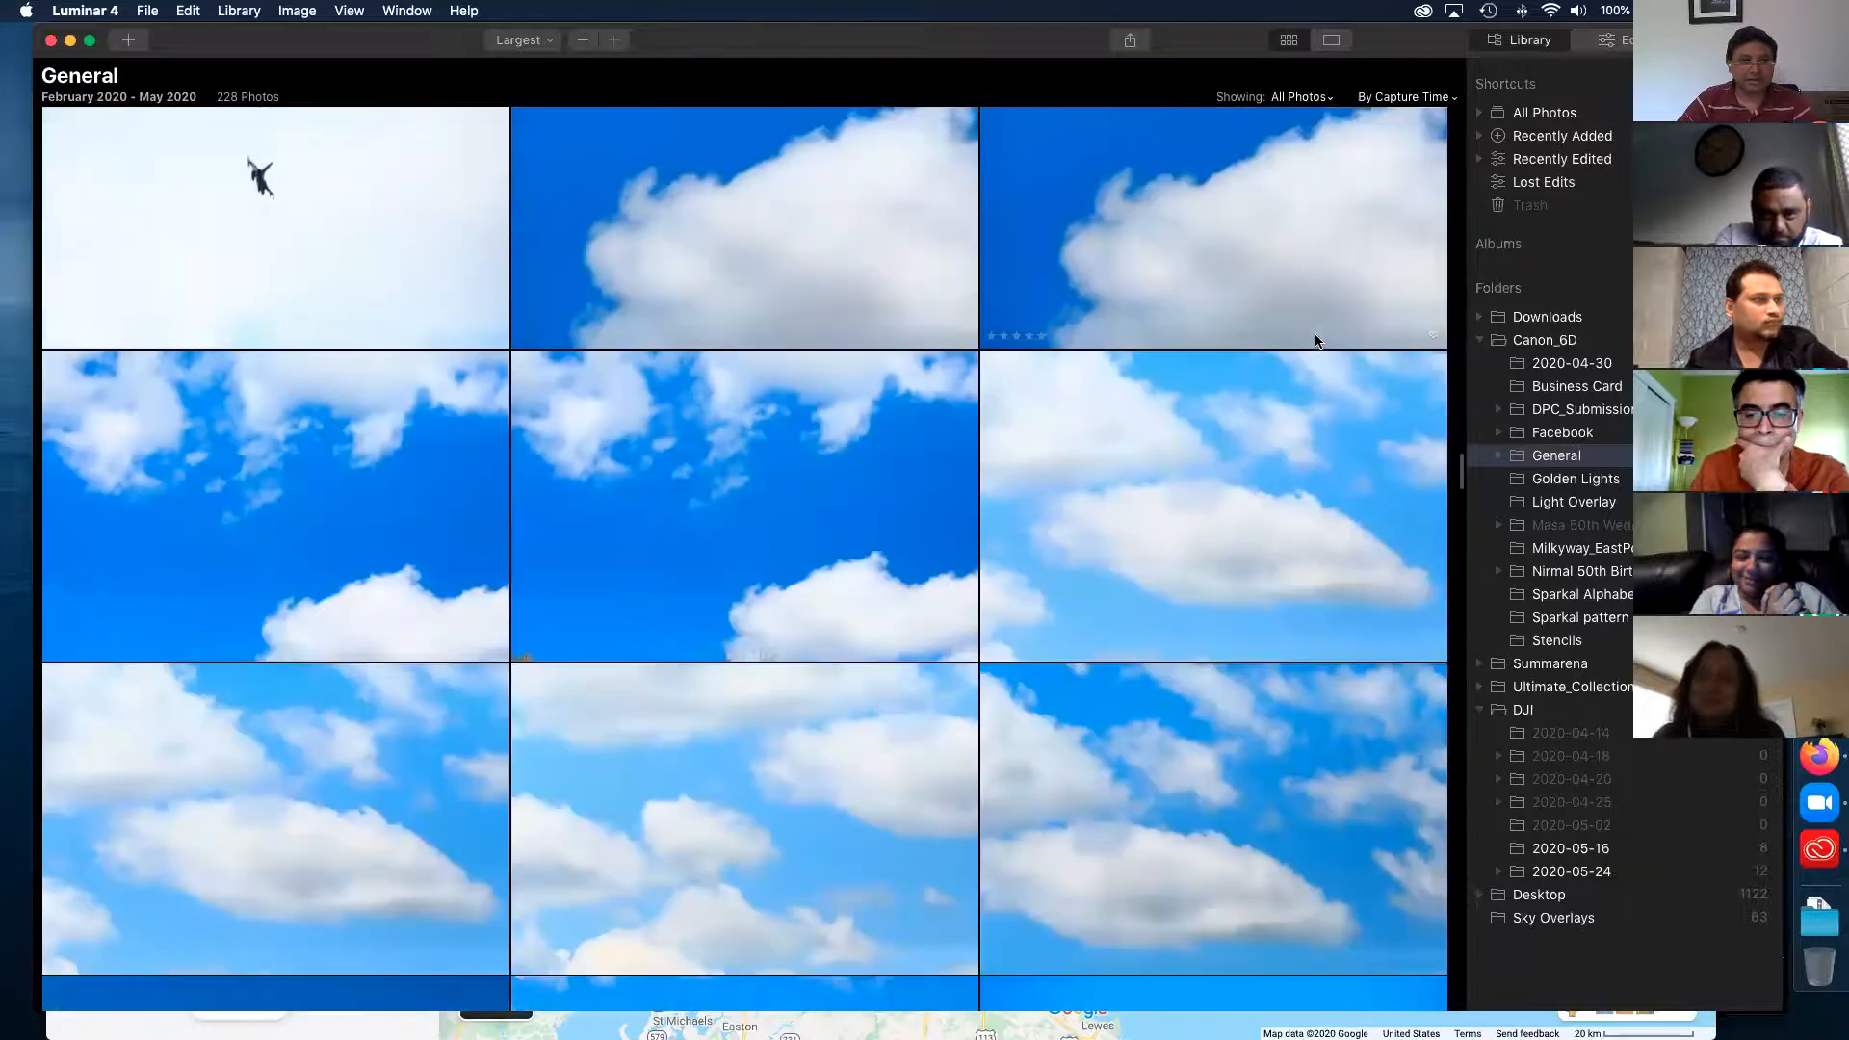
scroll(1315, 340, down, 15)
scroll(1316, 340, down, 15)
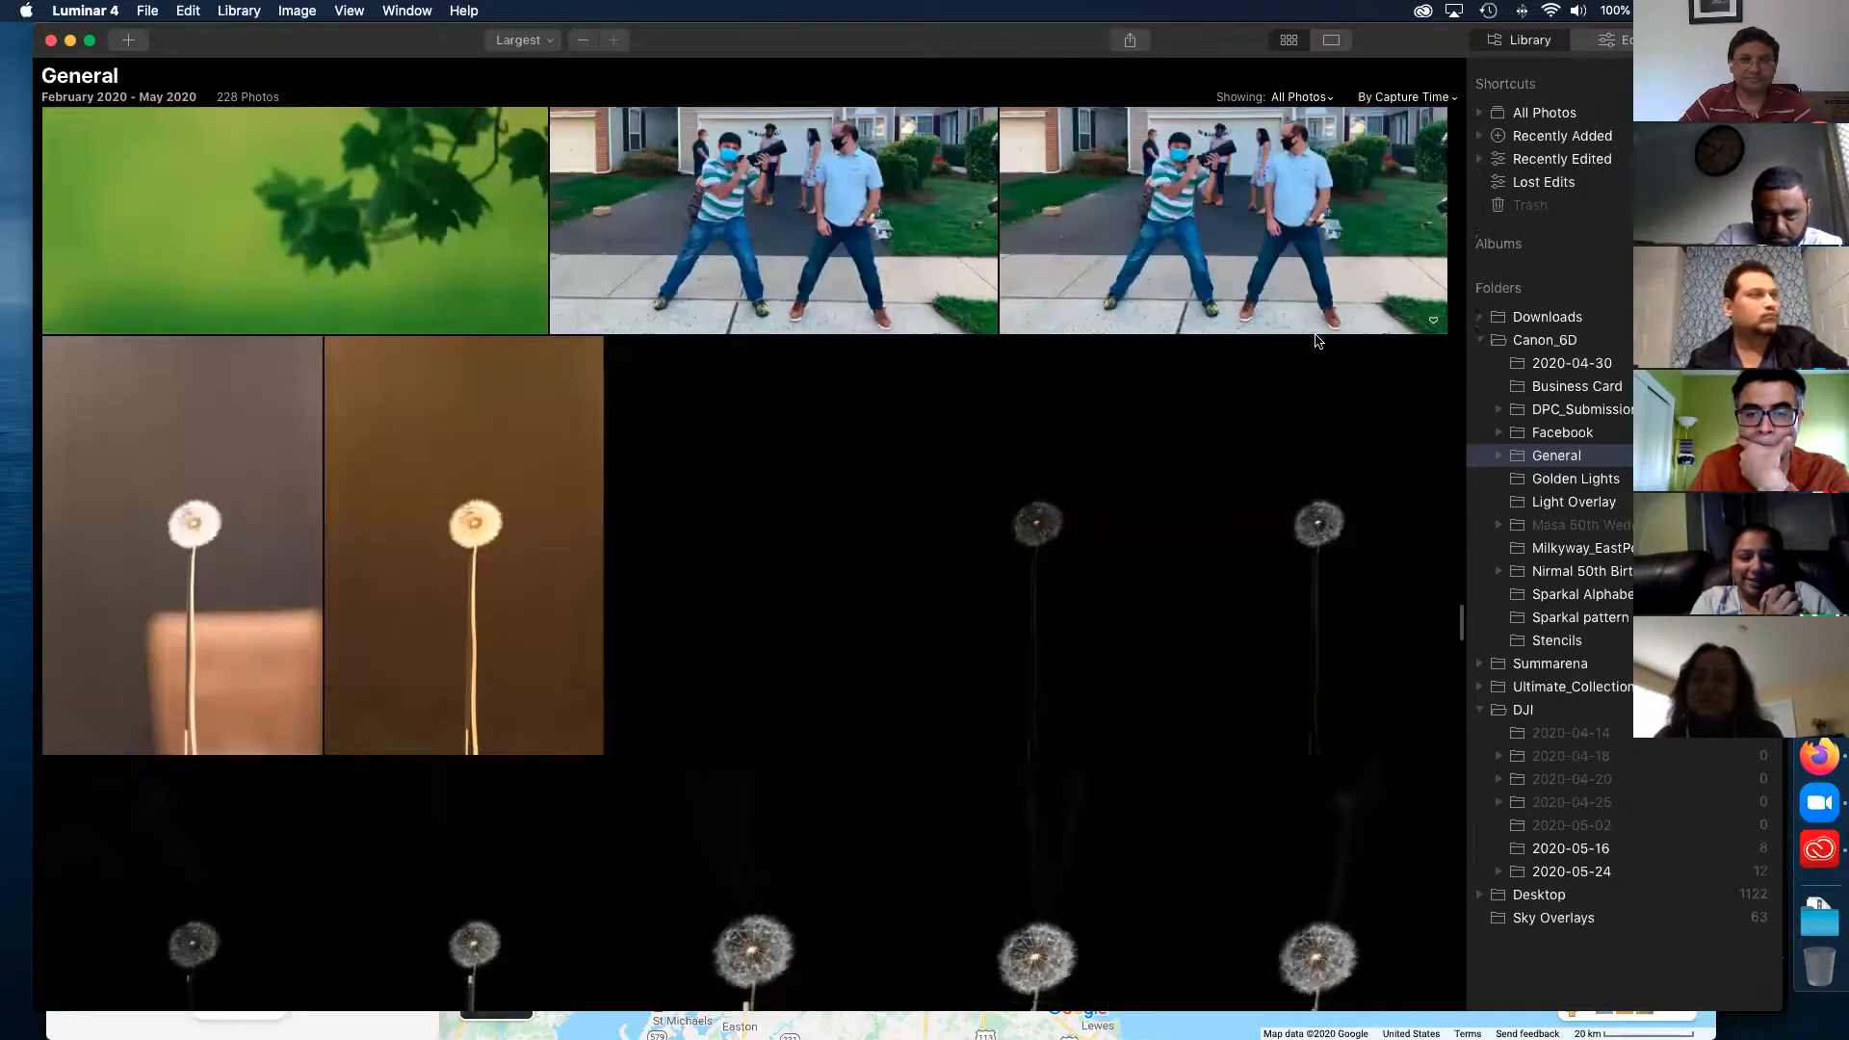
scroll(1316, 340, down, 15)
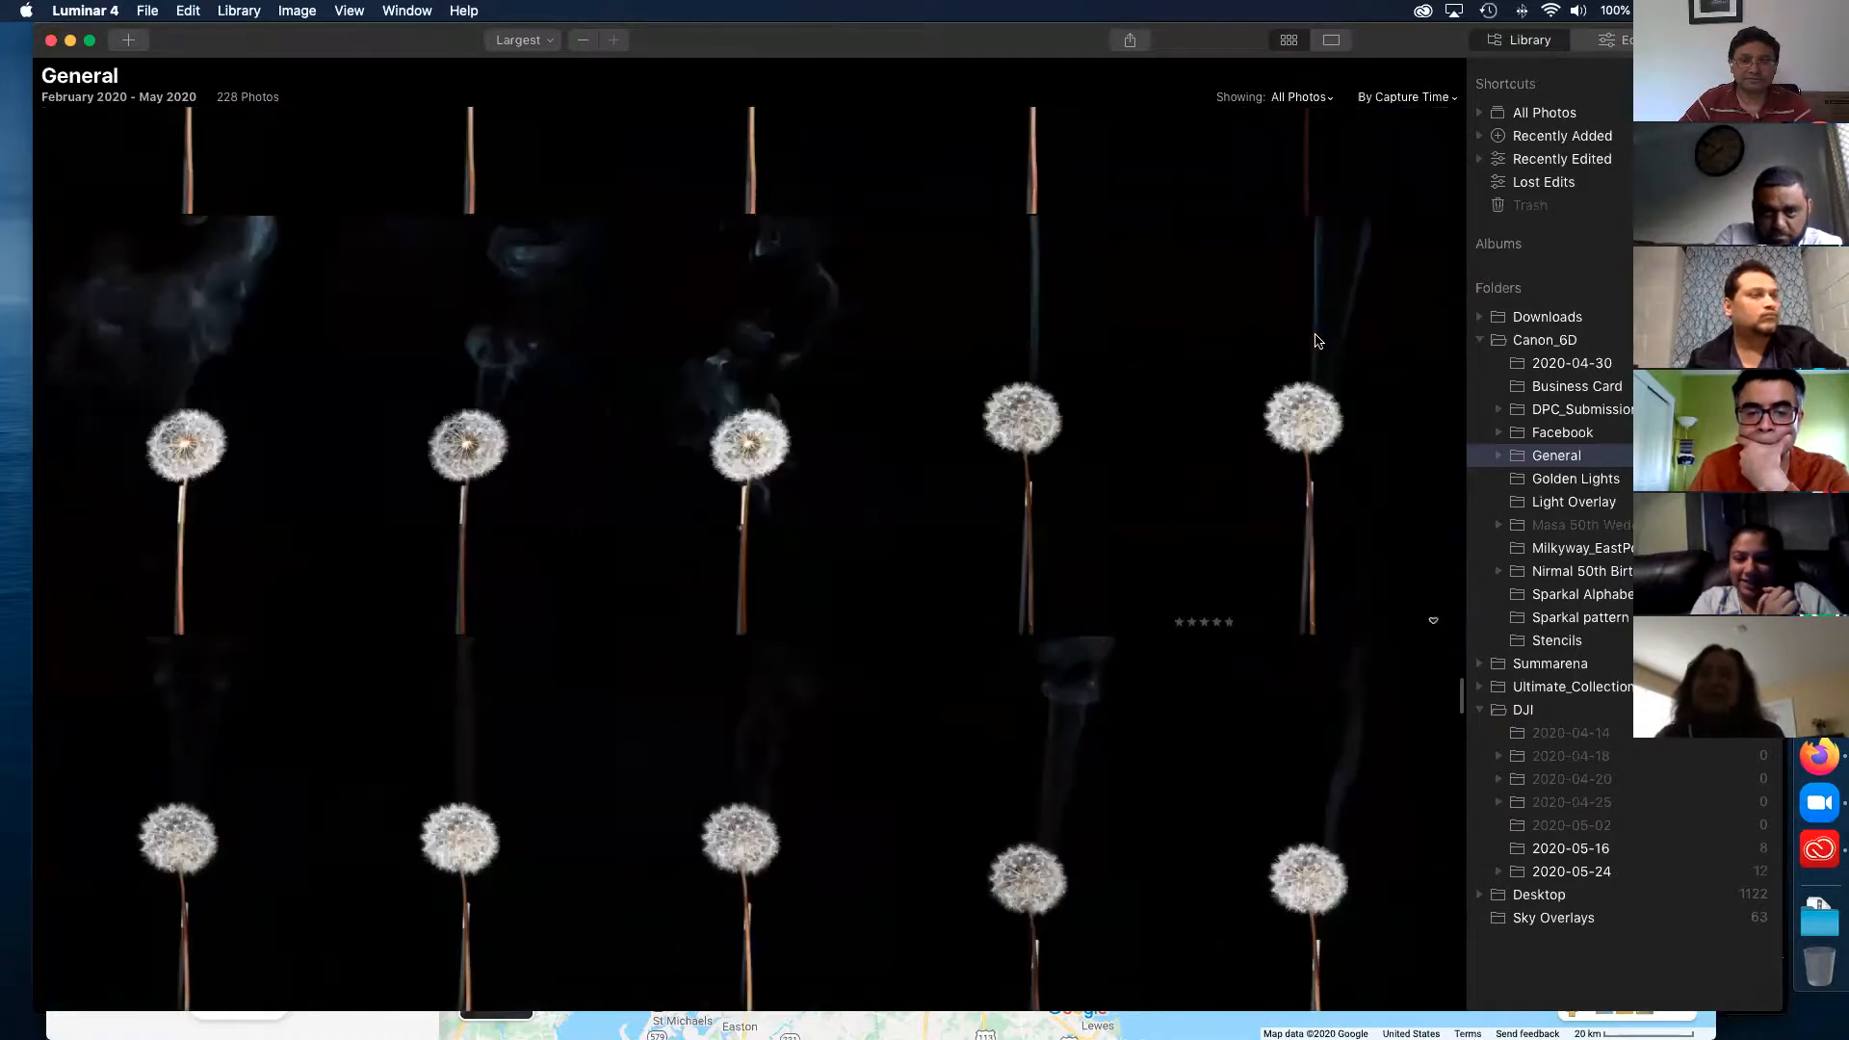
scroll(1316, 340, down, 10)
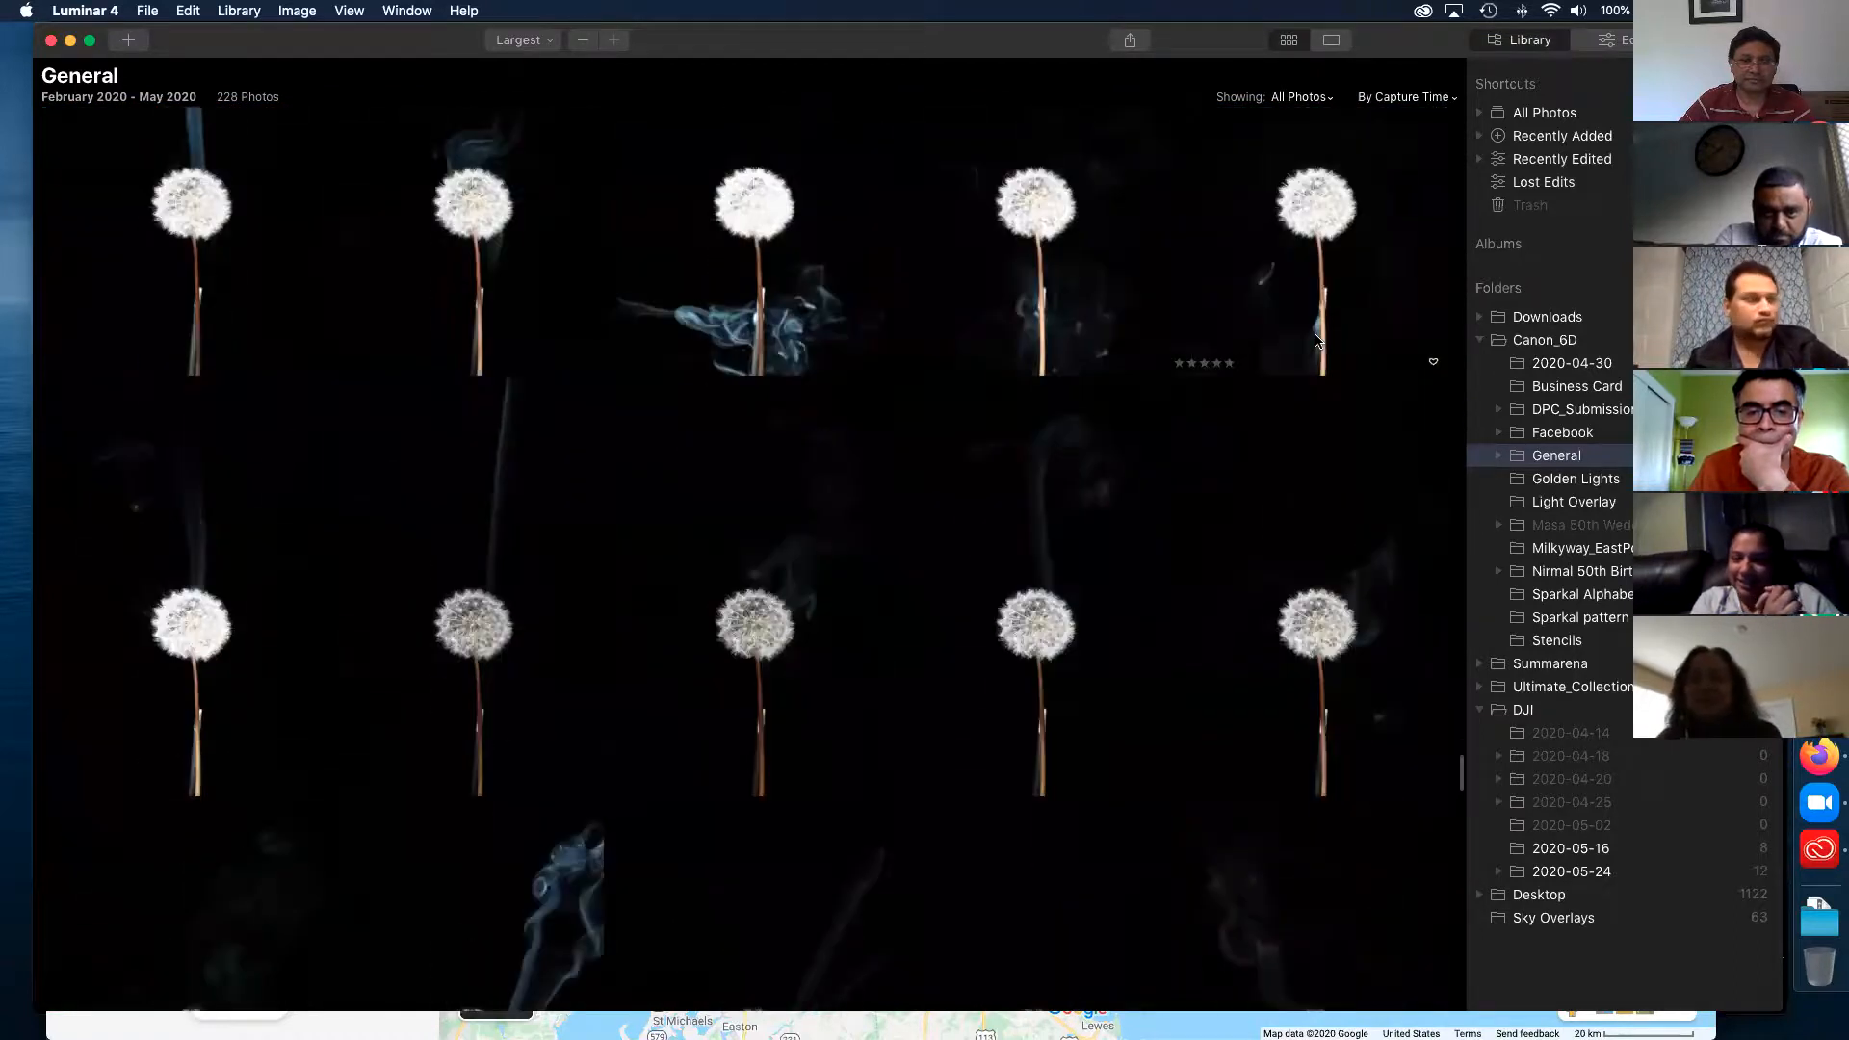
scroll(1315, 340, down, 10)
scroll(1316, 340, down, 10)
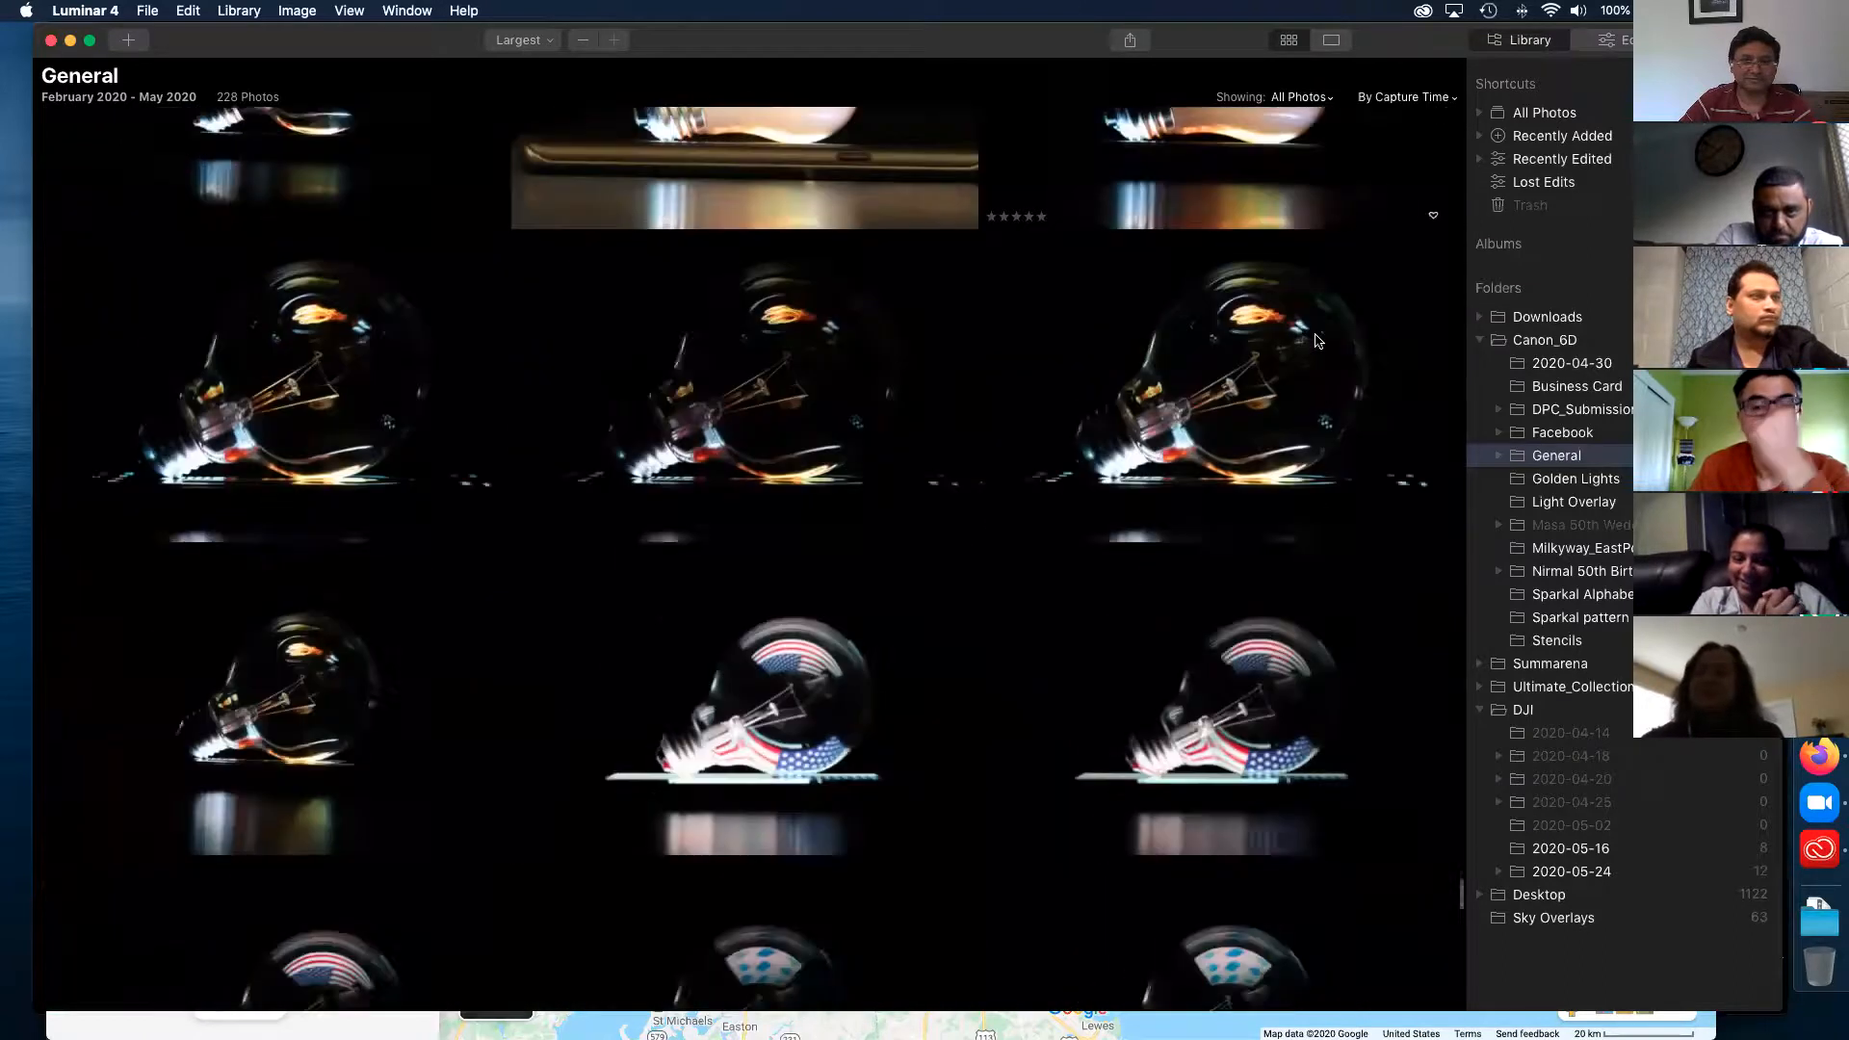
scroll(1316, 340, down, 8)
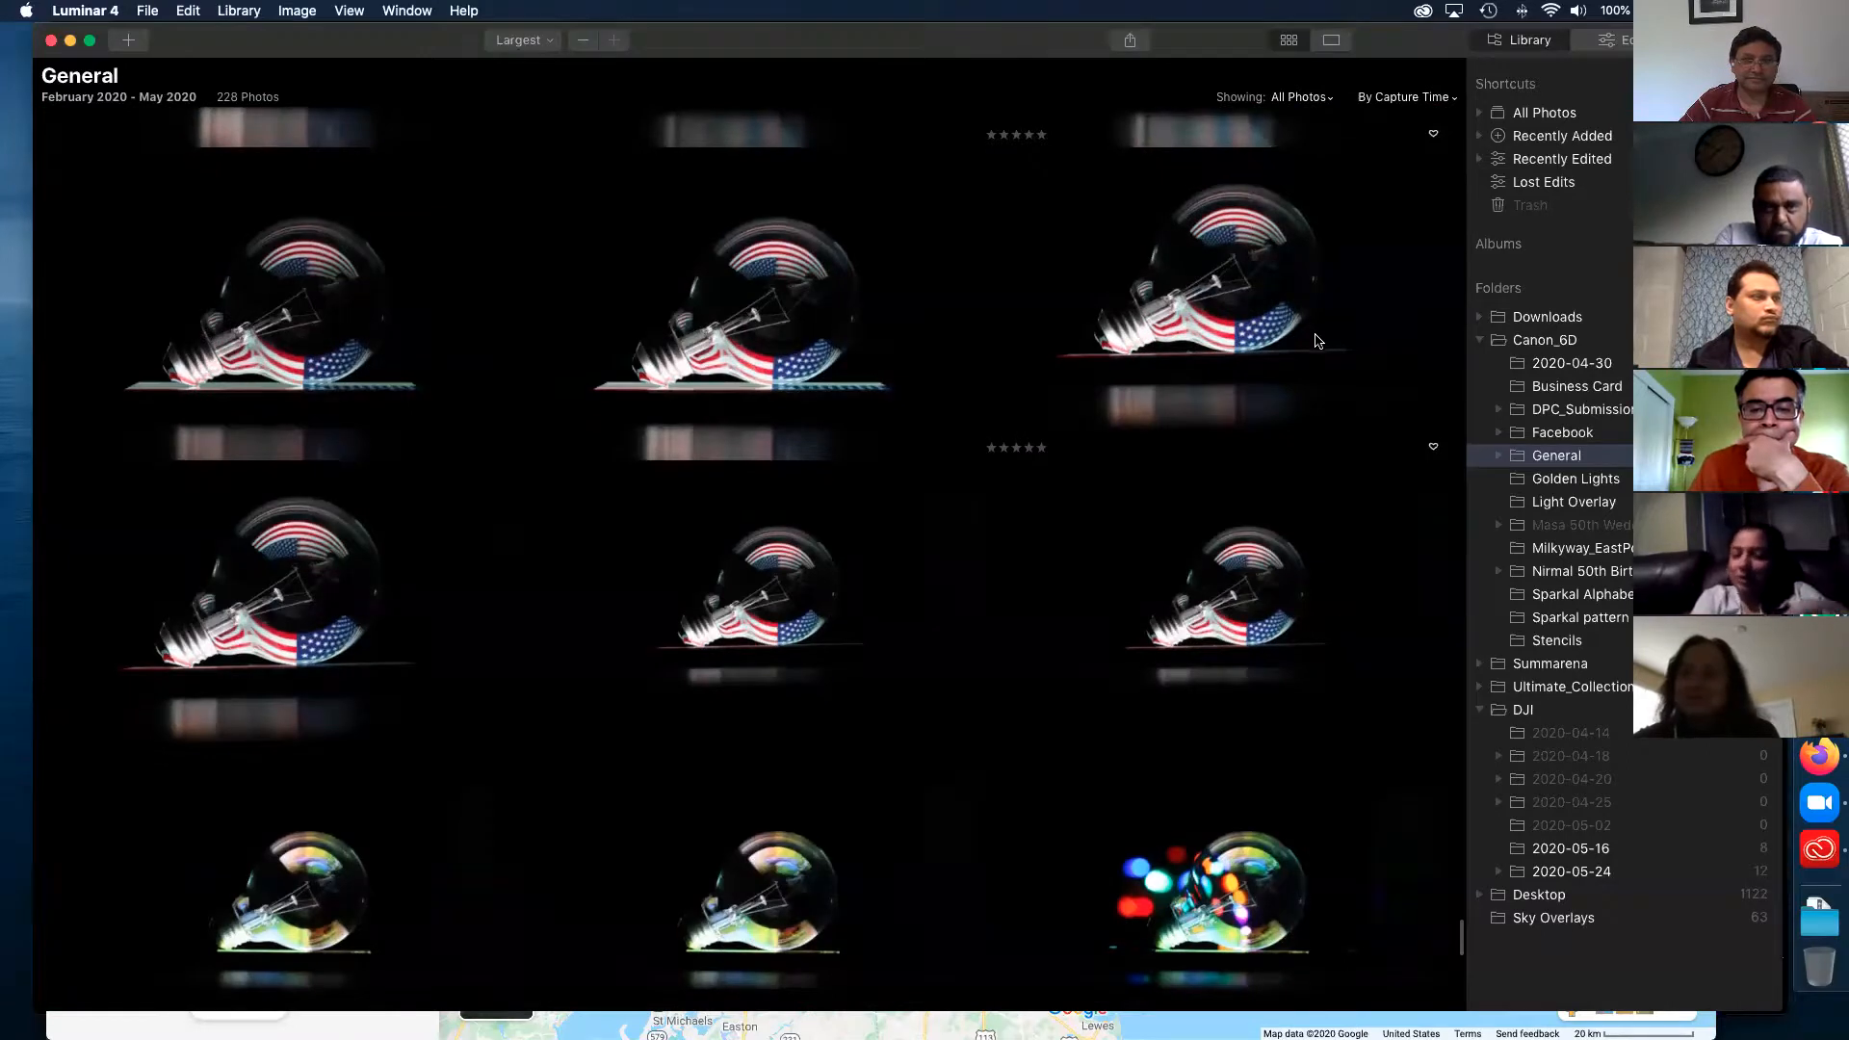
scroll(1316, 340, up, 1)
click(1239, 349)
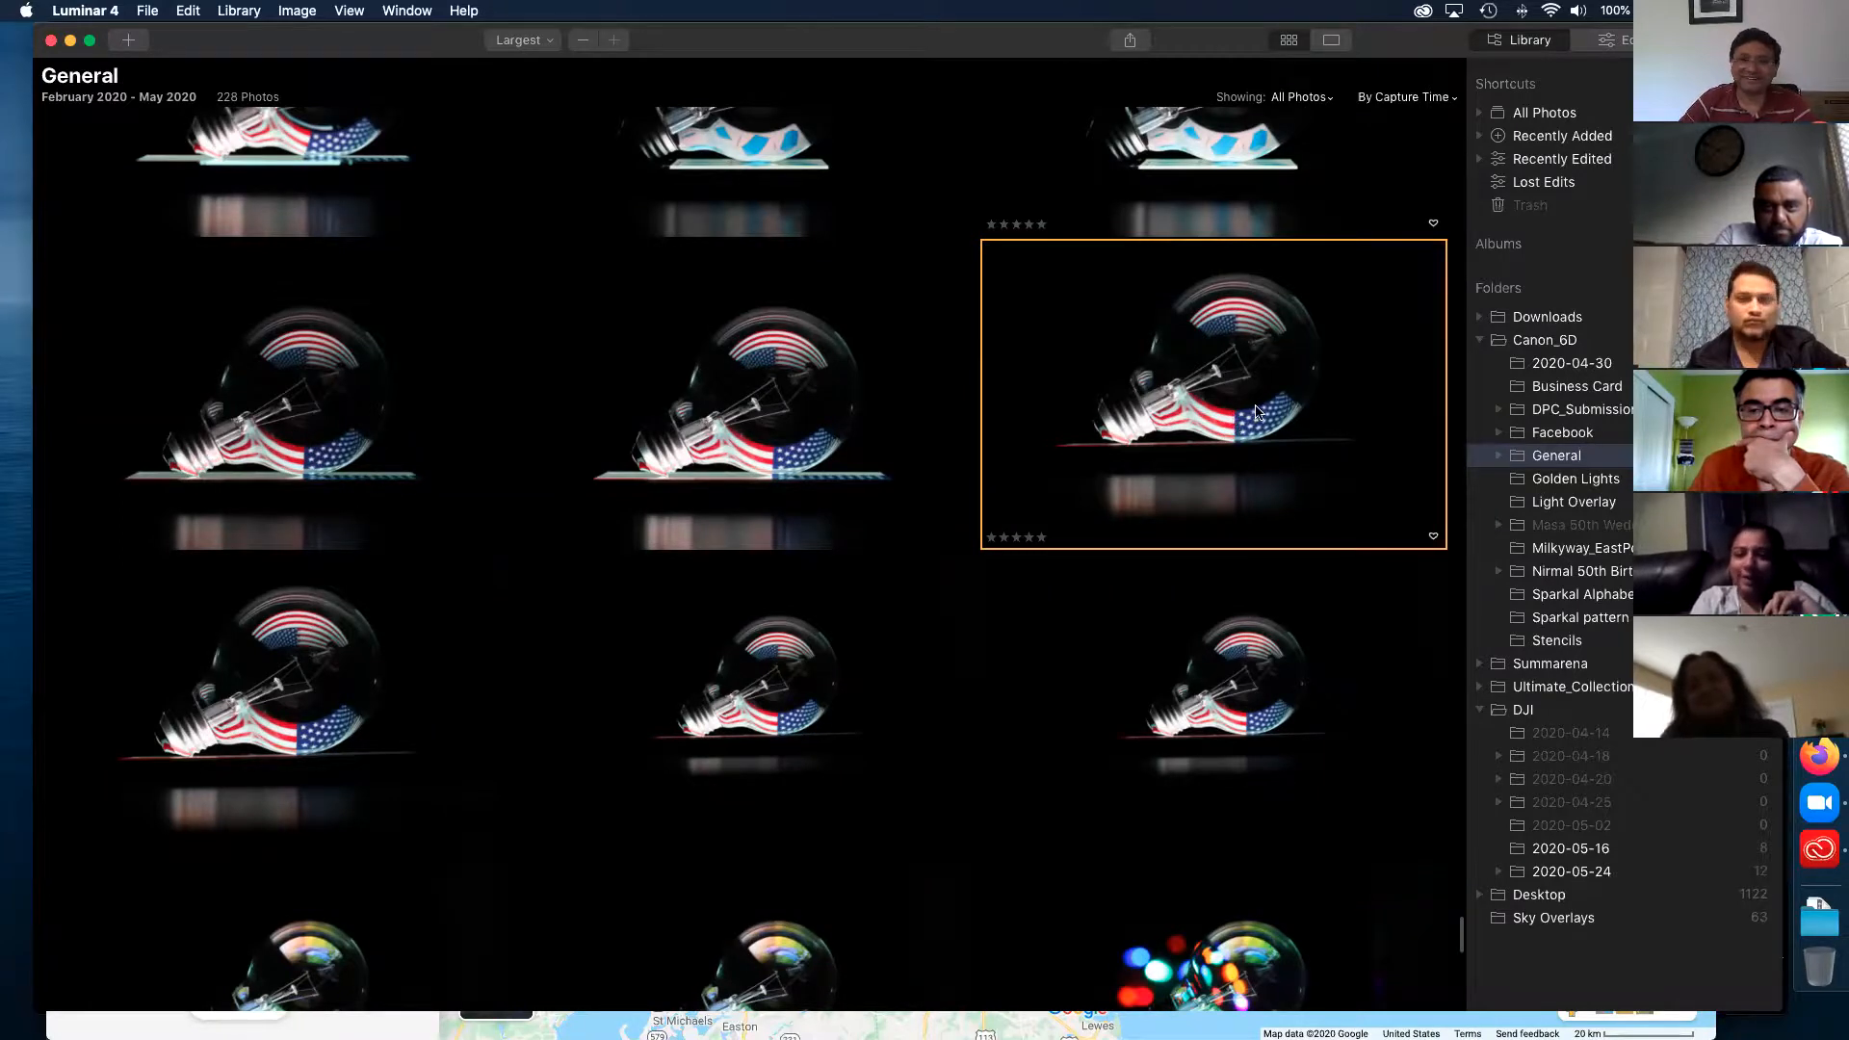
scroll(1252, 415, down, 1)
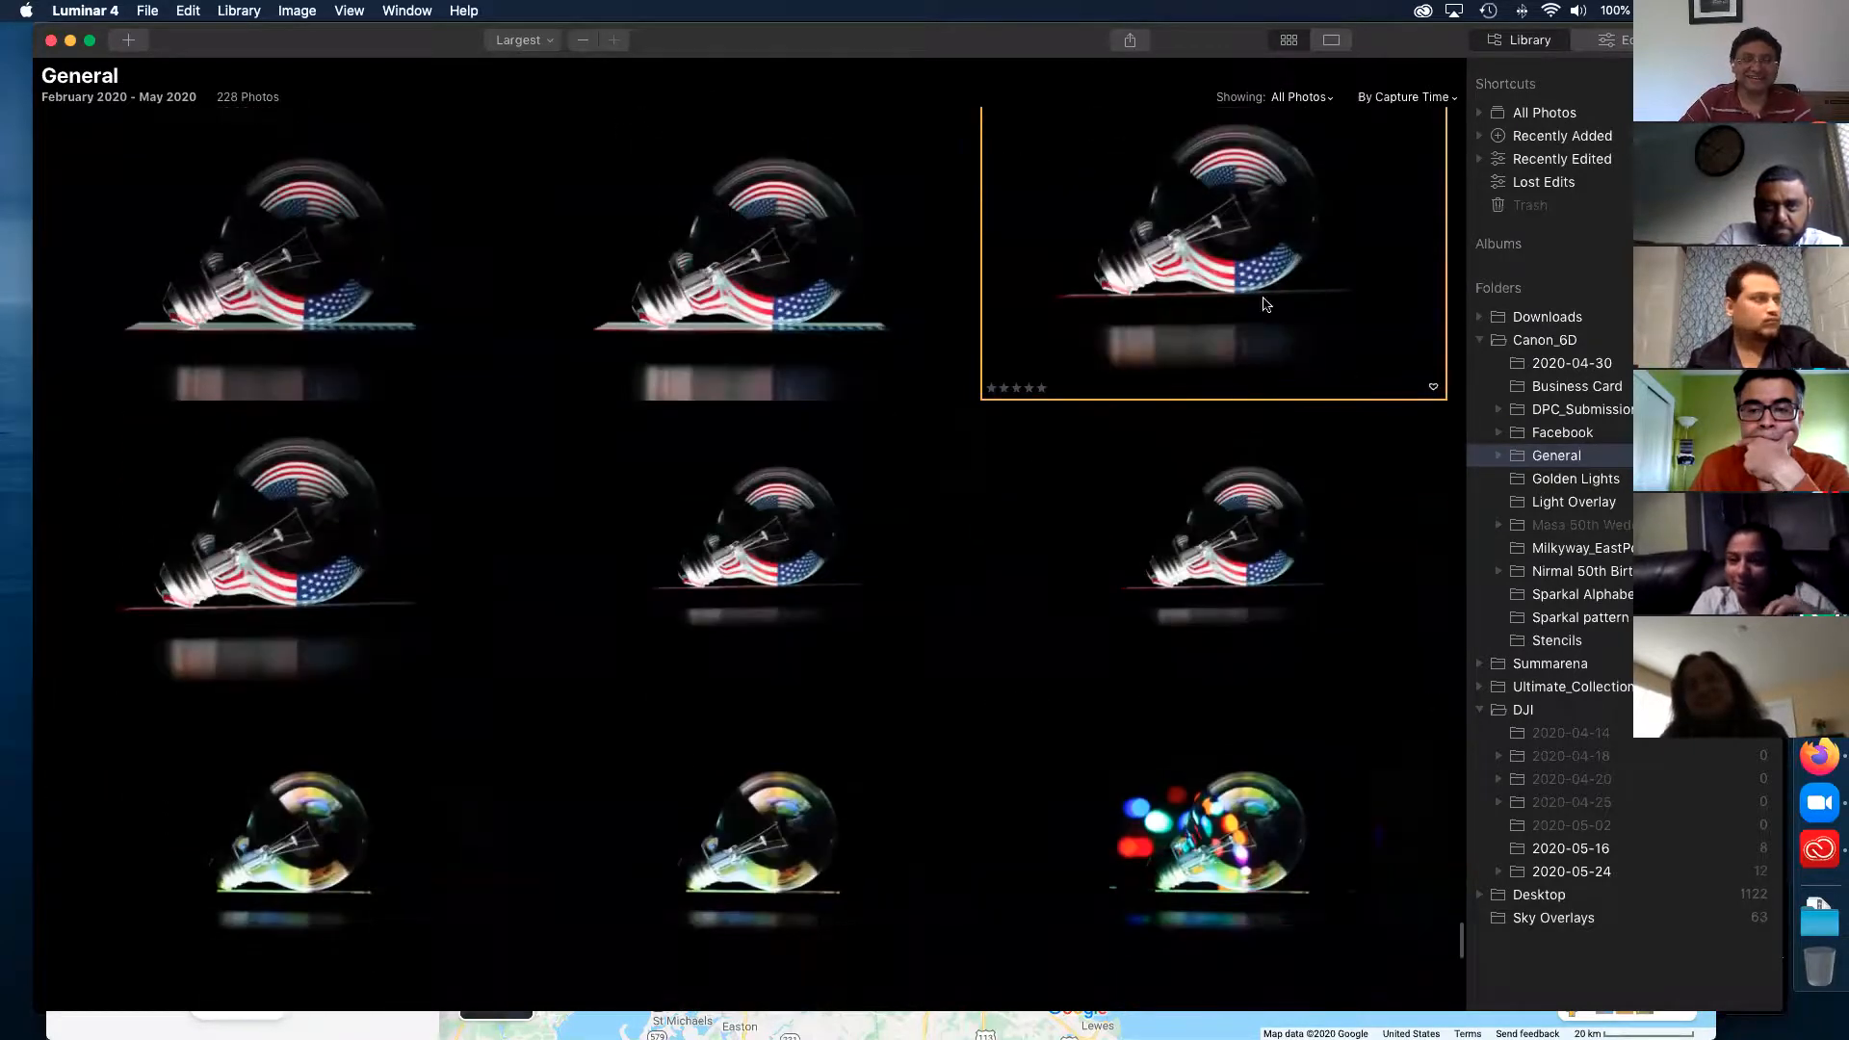
double_click(1258, 299)
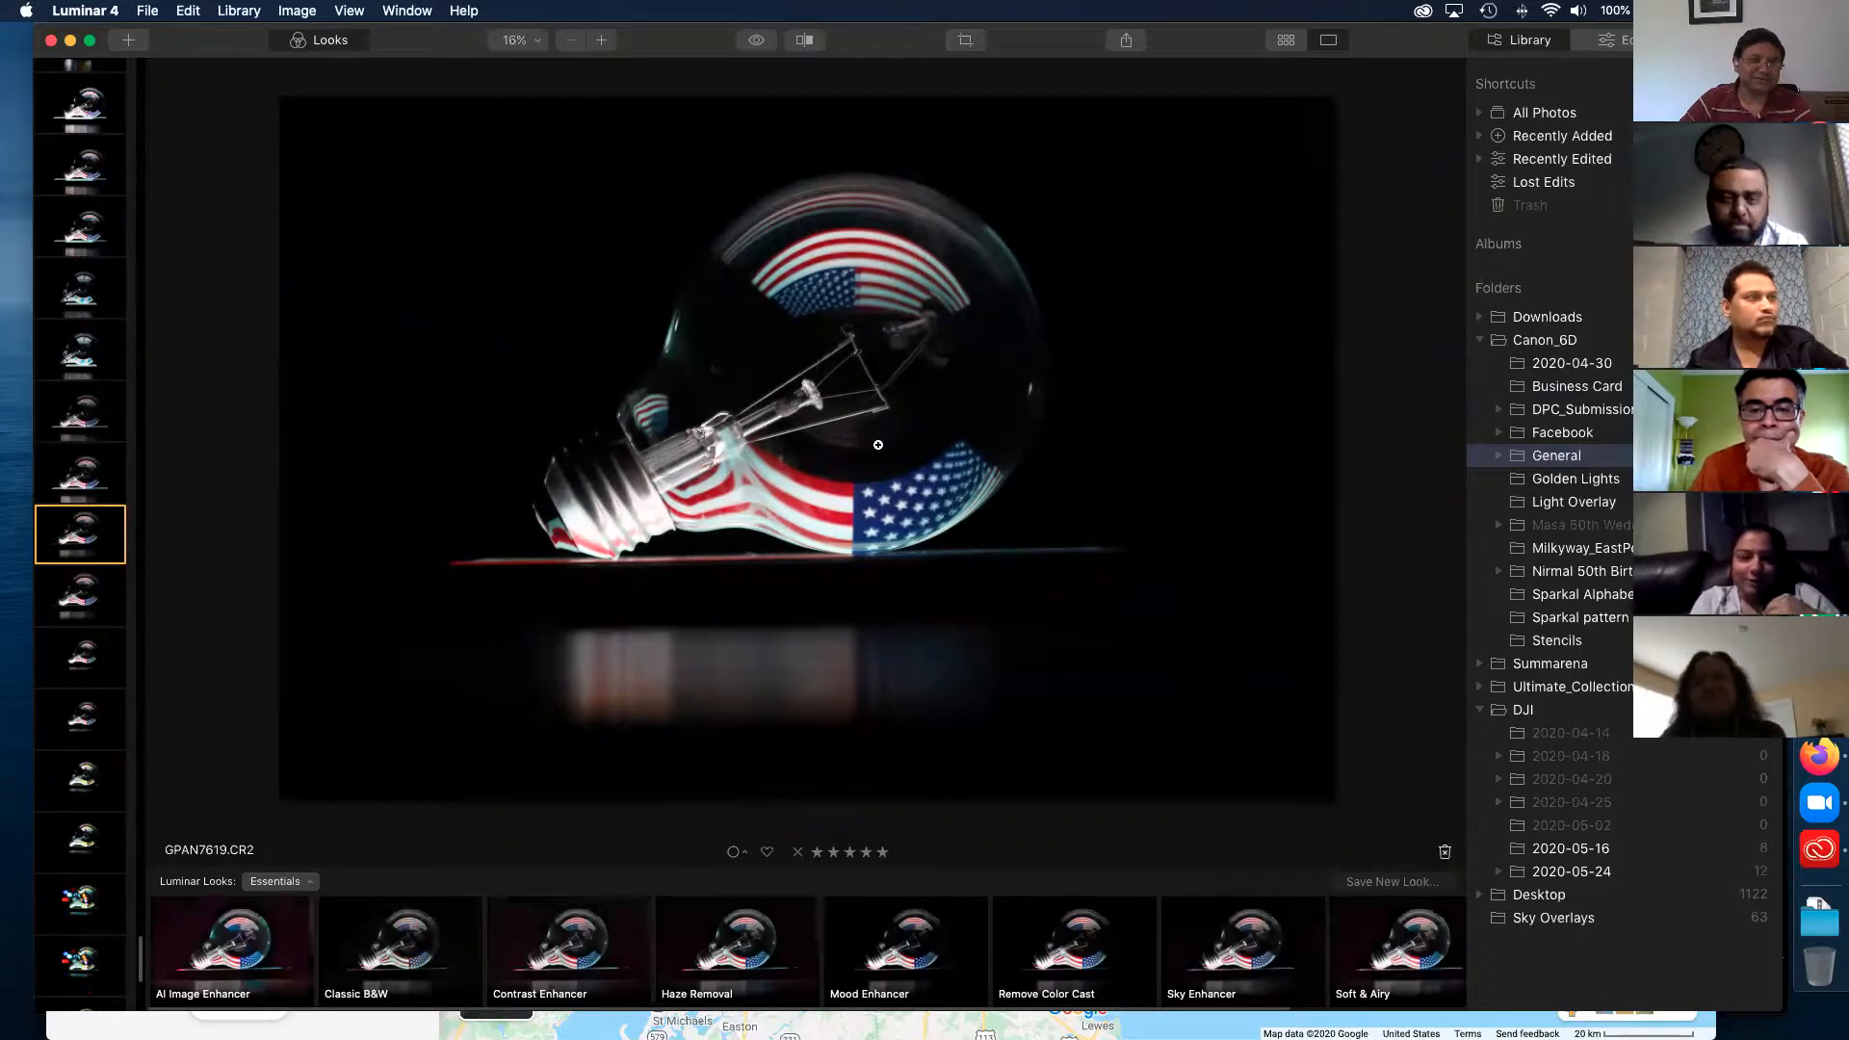
- Look through the remaining light bulb and glassware shots in the General gallery and open the DPC_Submission folder
click(1286, 40)
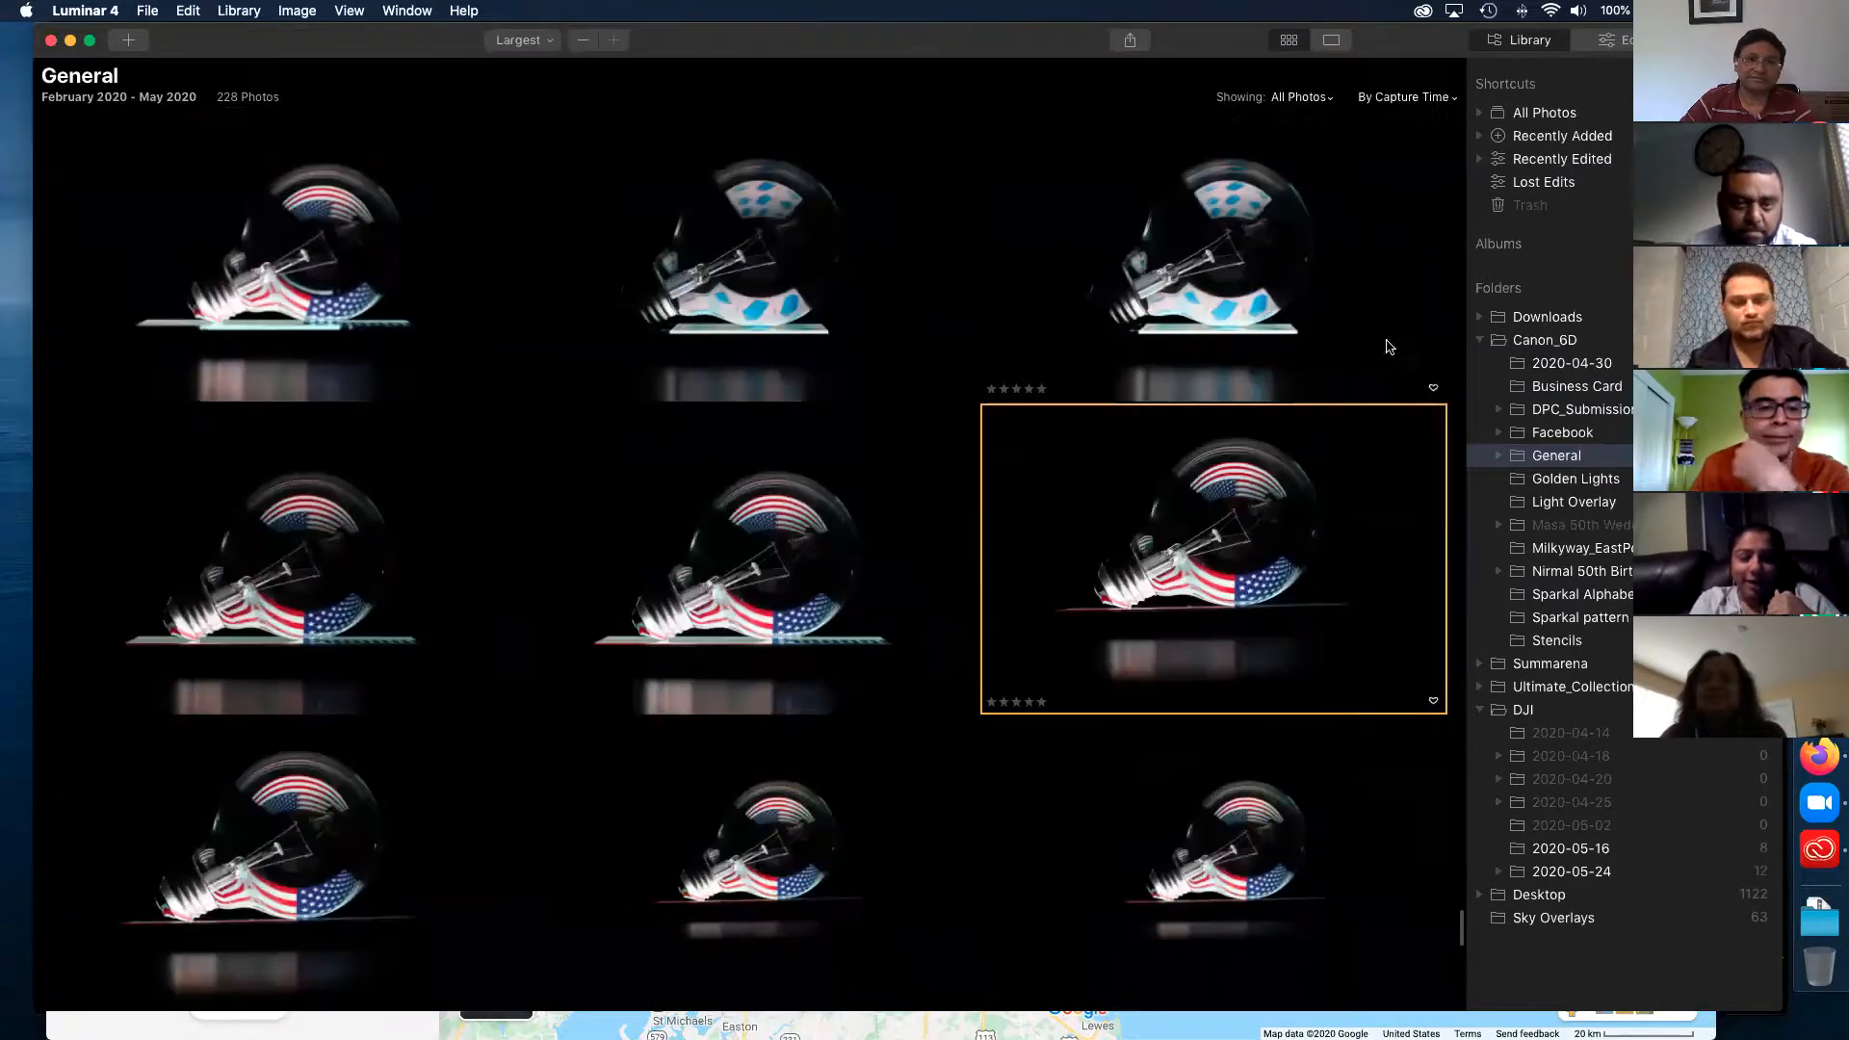
scroll(1310, 352, down, 5)
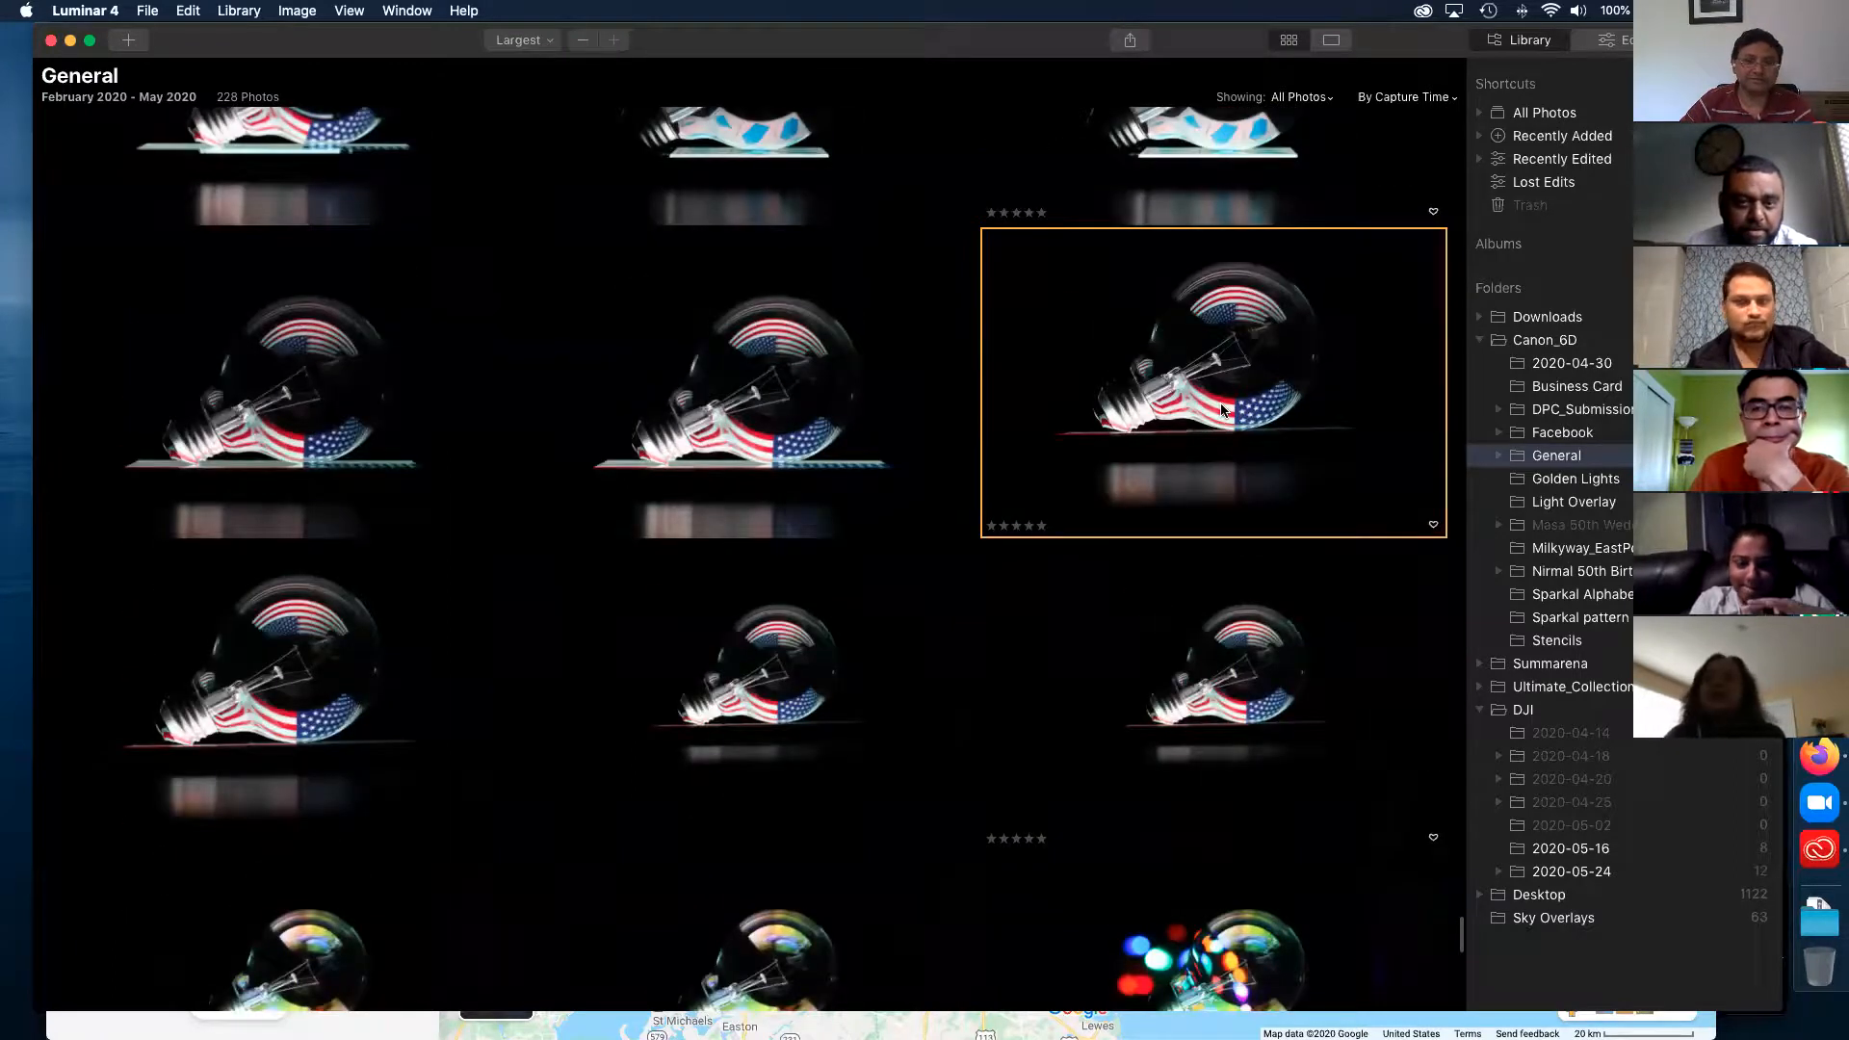
scroll(1221, 410, down, 10)
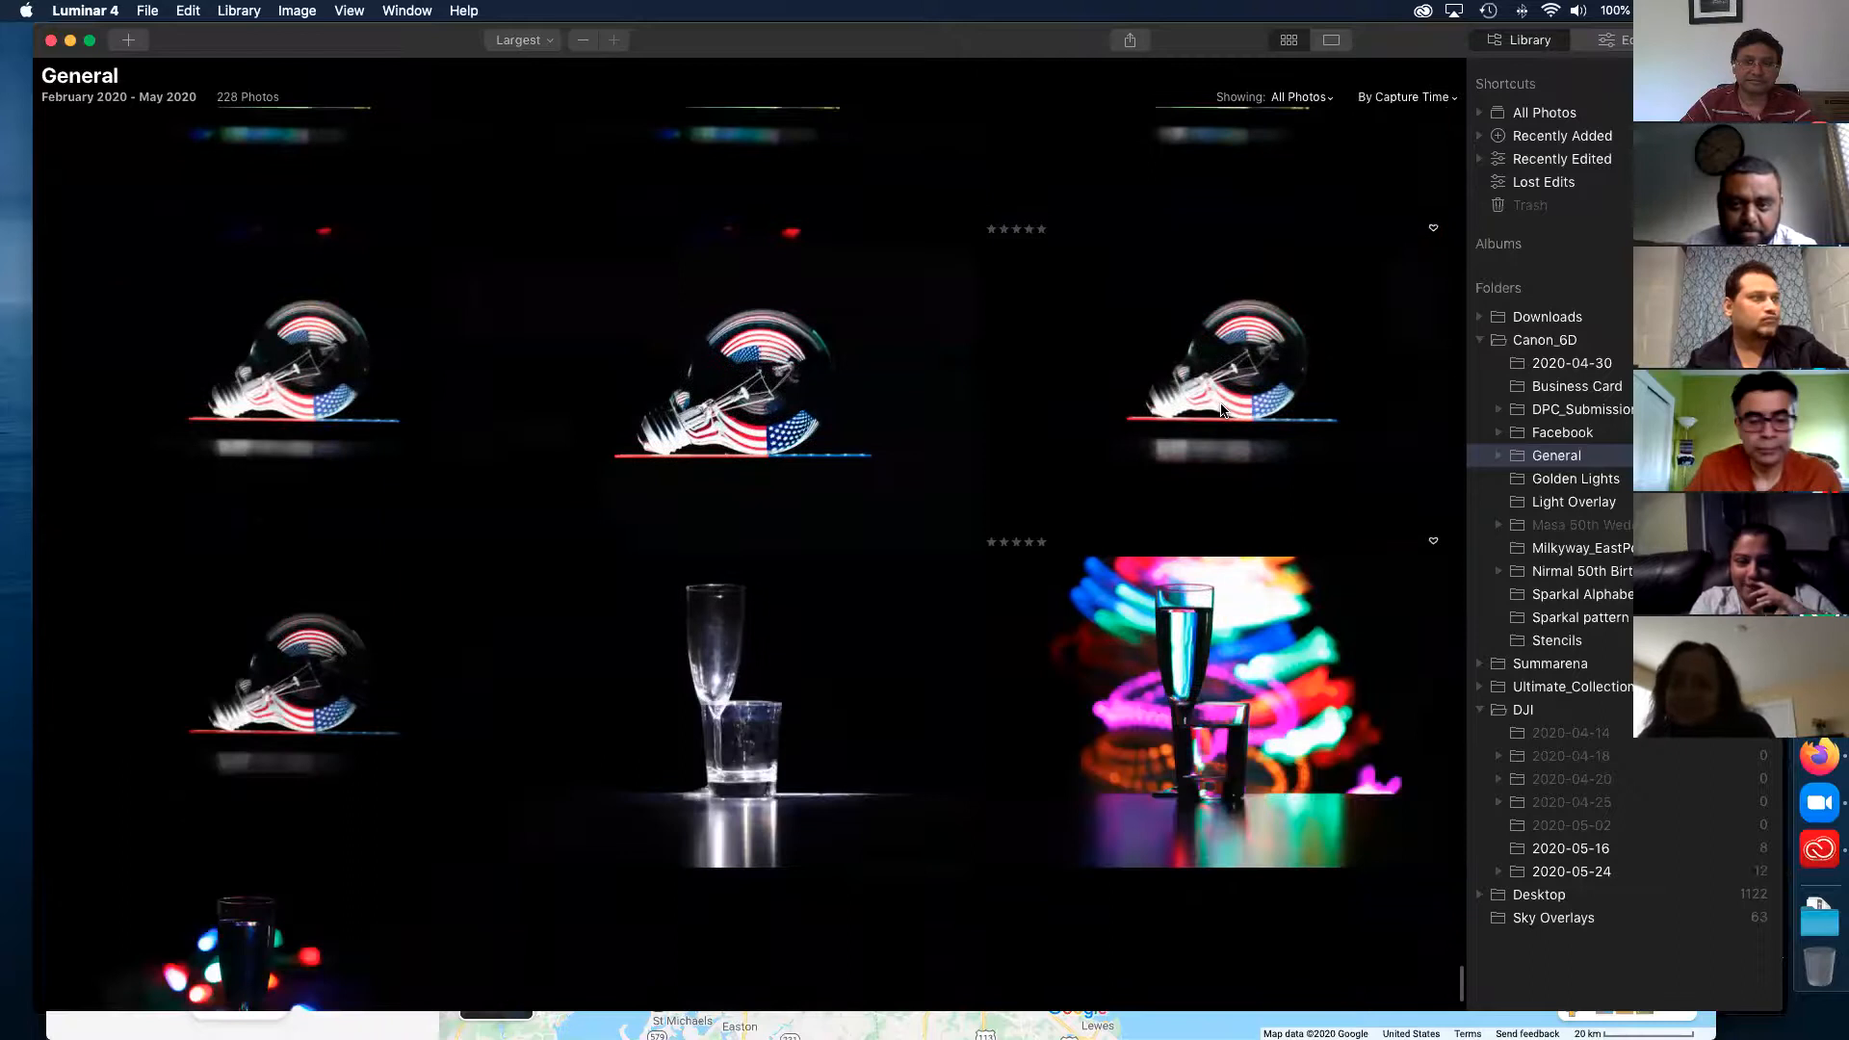
scroll(1221, 409, down, 3)
scroll(1226, 422, up, 10)
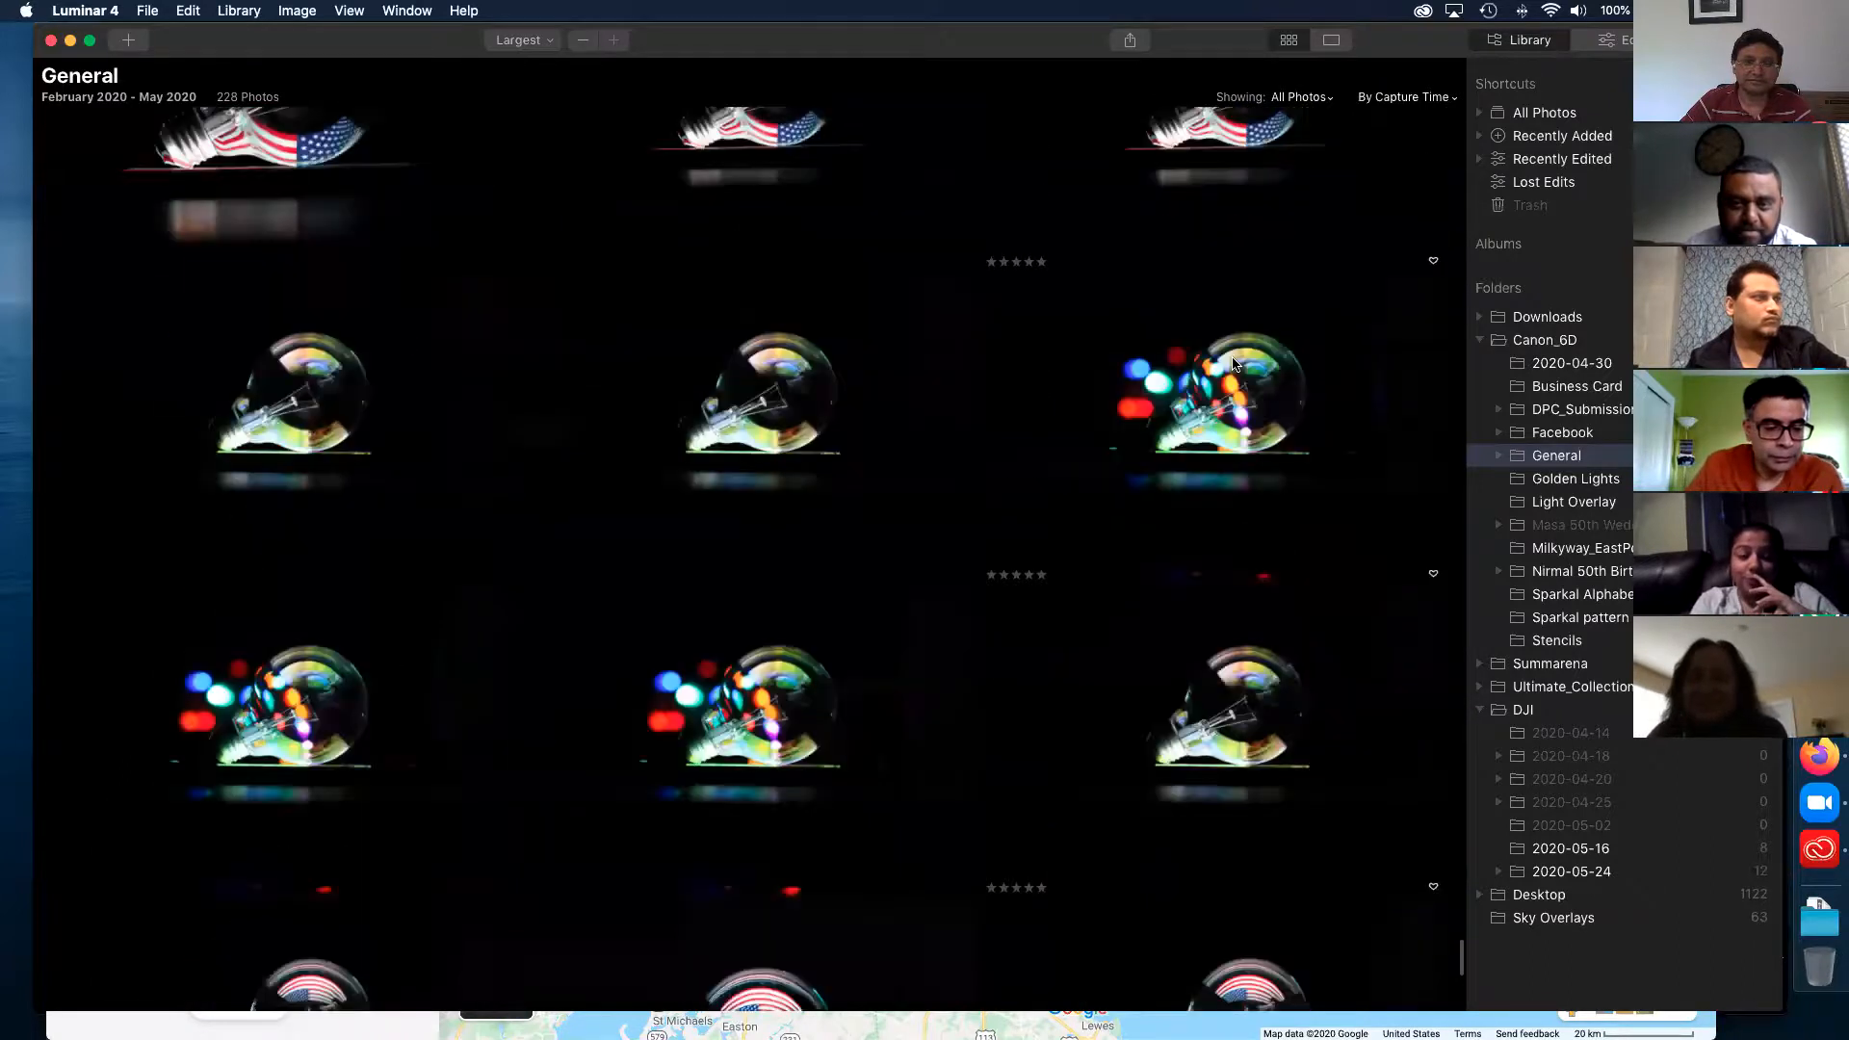
scroll(1227, 364, up, 10)
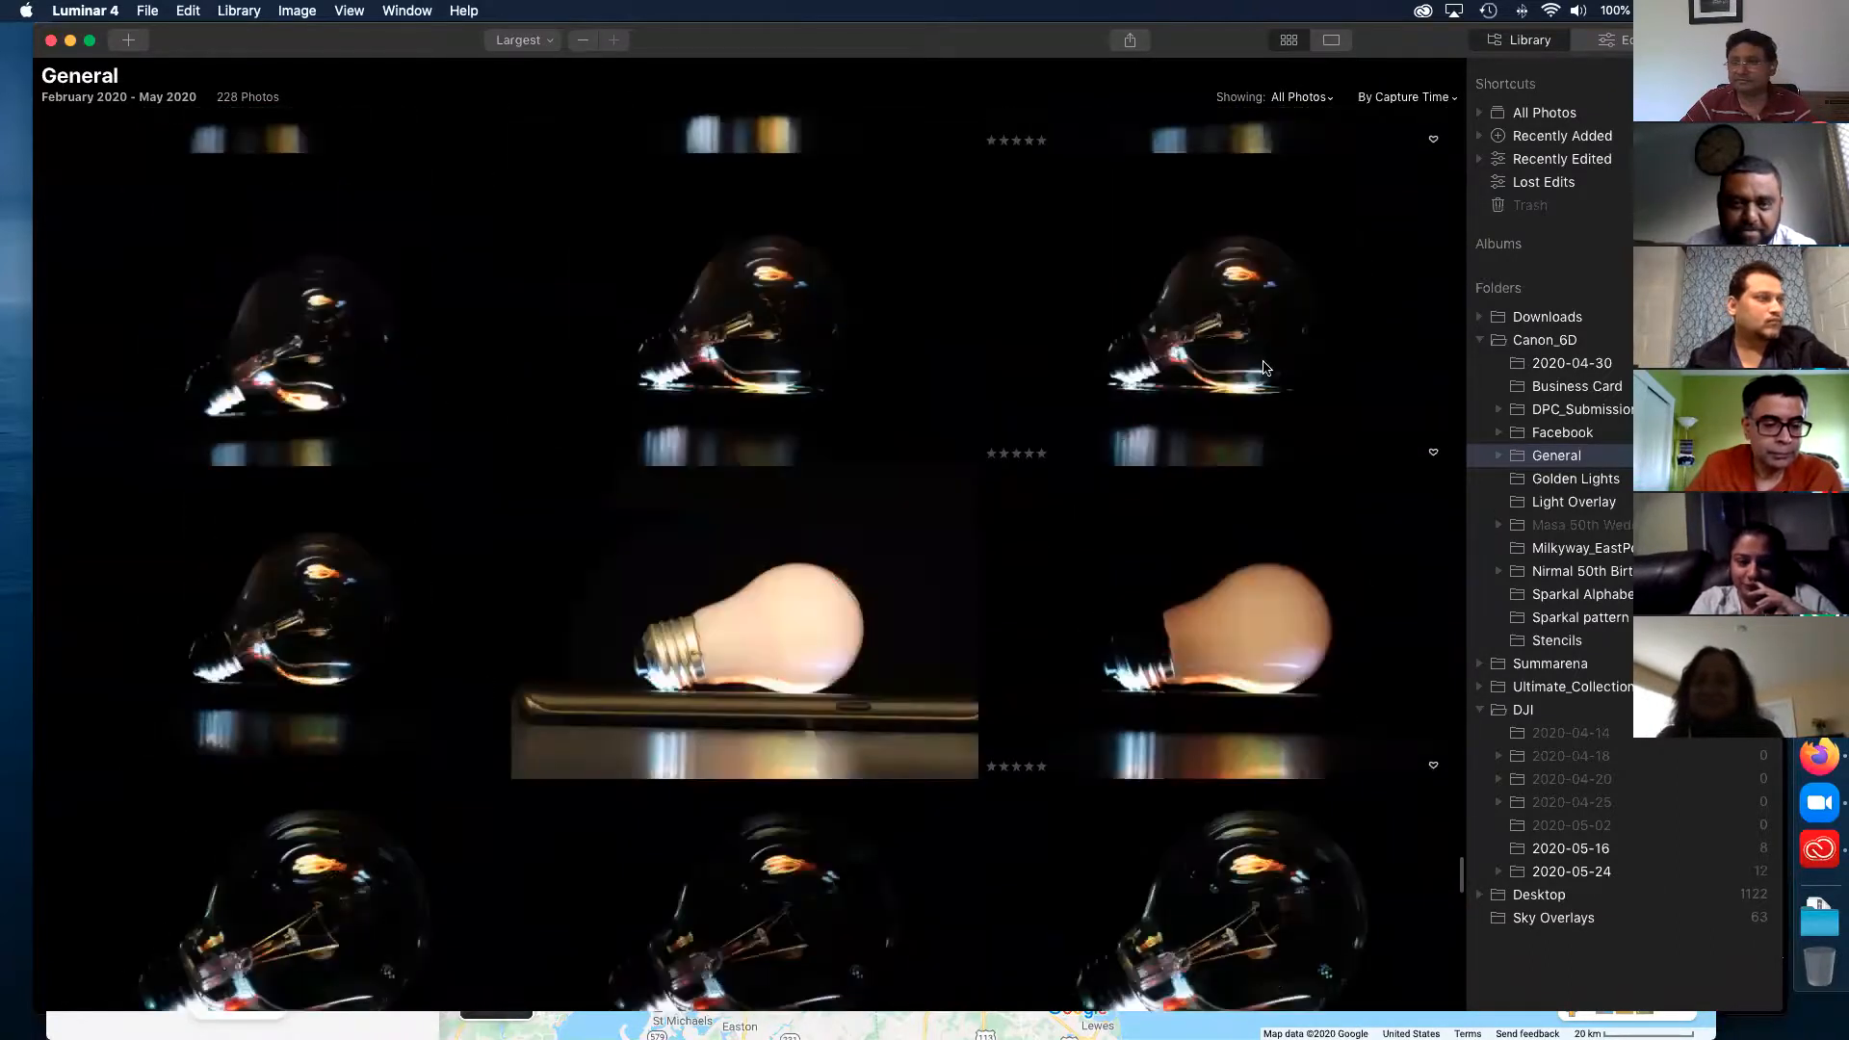
click(1547, 409)
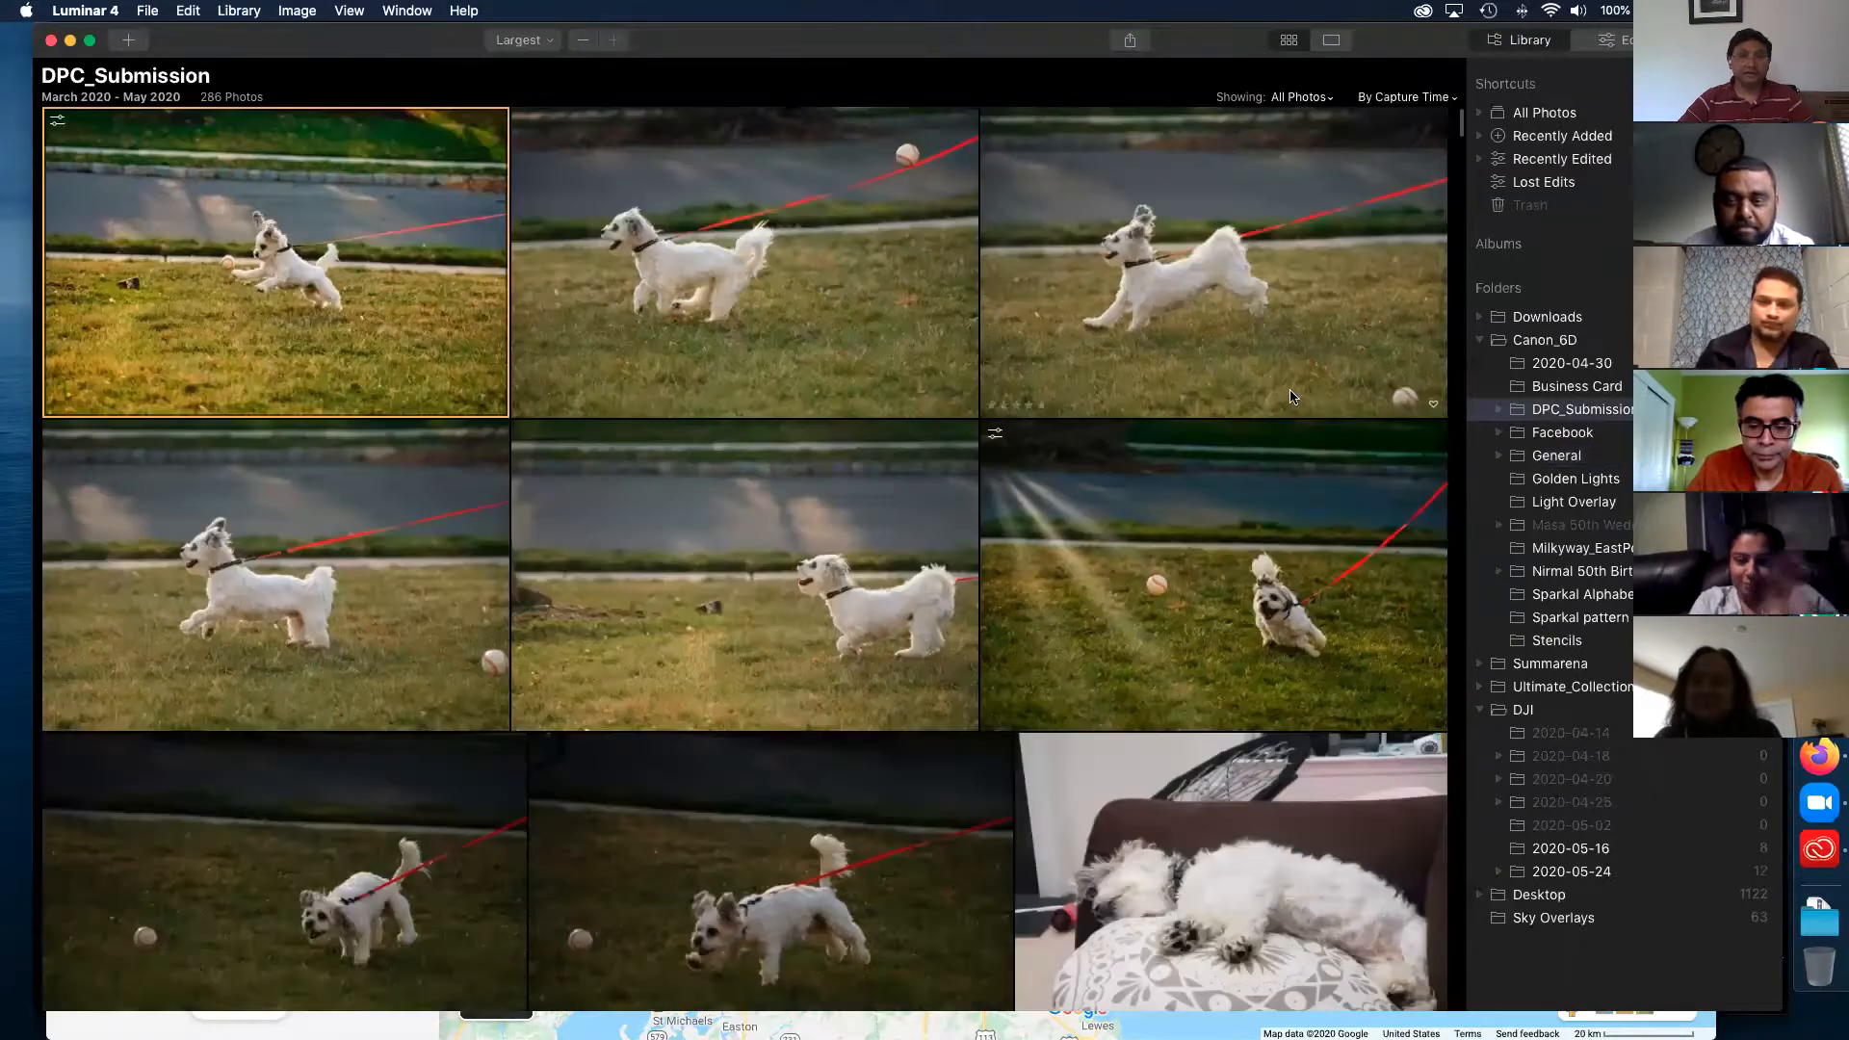